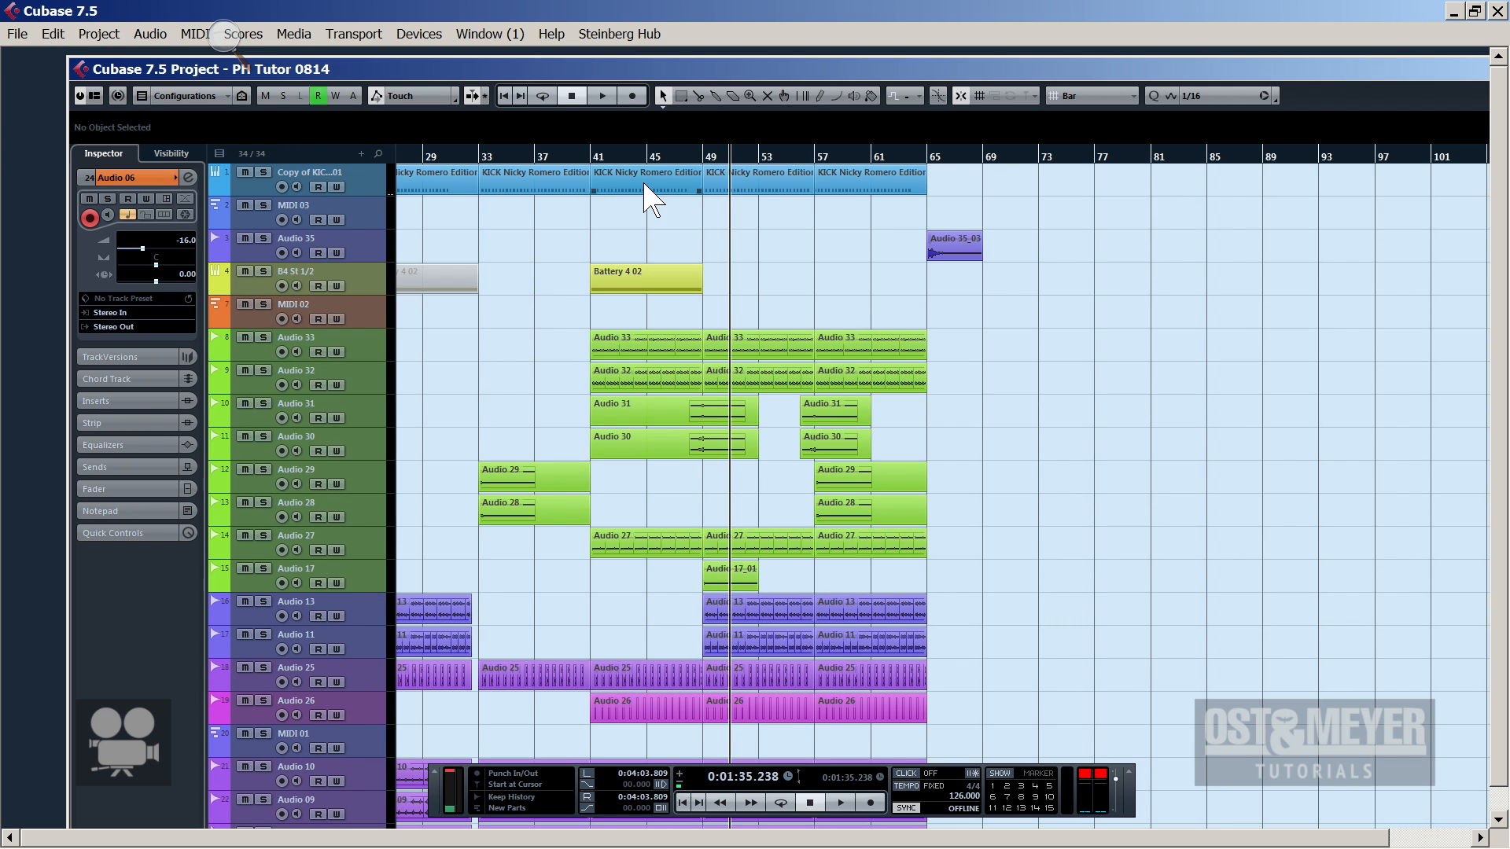
Place the playhead near bar 44 and inspect the amplitude and pitch envelopes of the KICK synth on the first track
{"action": "left_click", "coordinate": [638, 162]}
{"action": "left_click", "coordinate": [260, 187]}
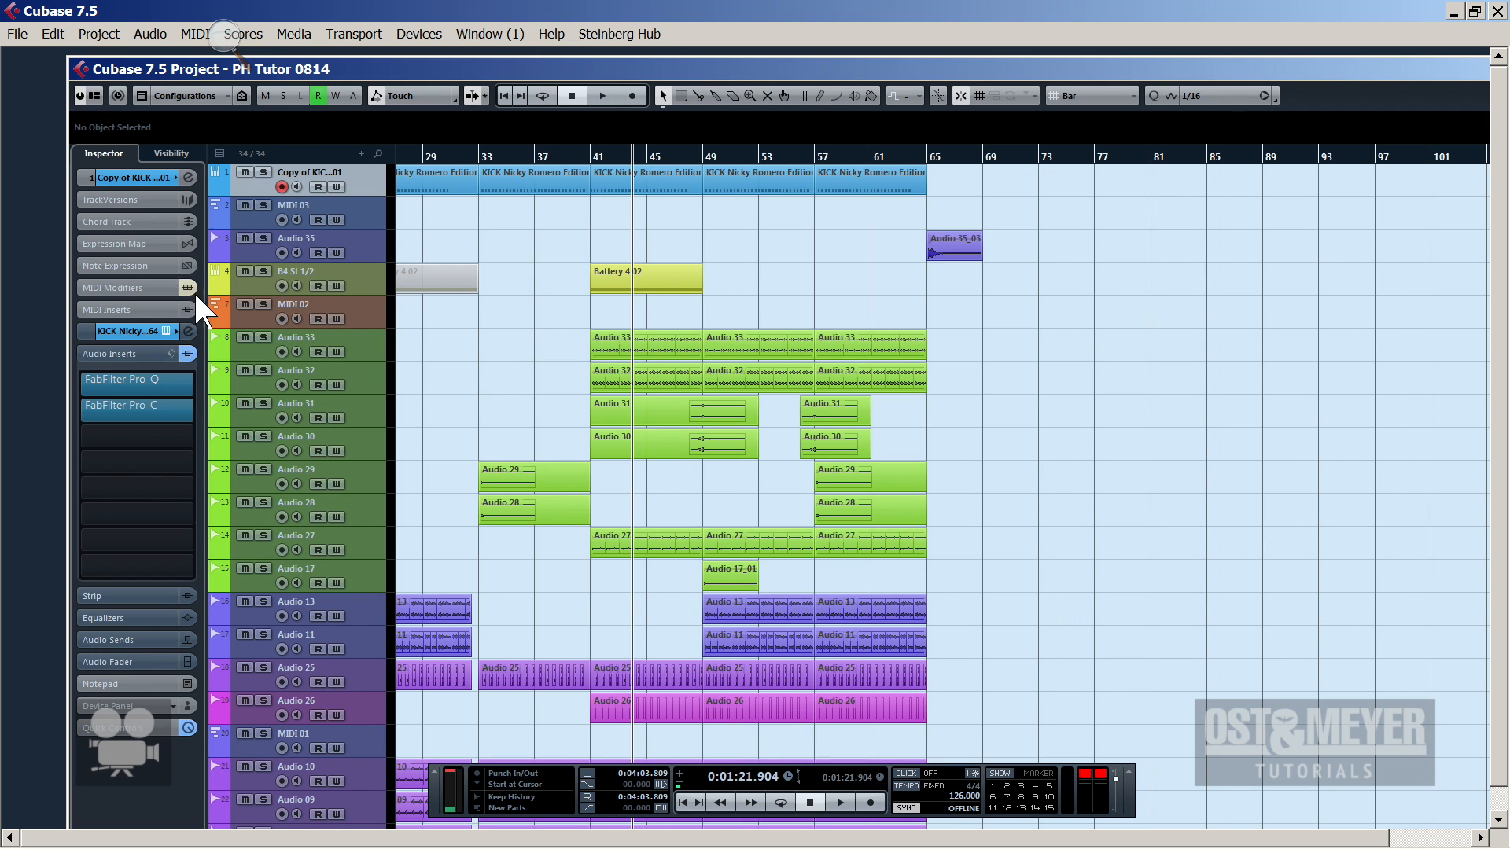
{"action": "left_click", "coordinate": [163, 172]}
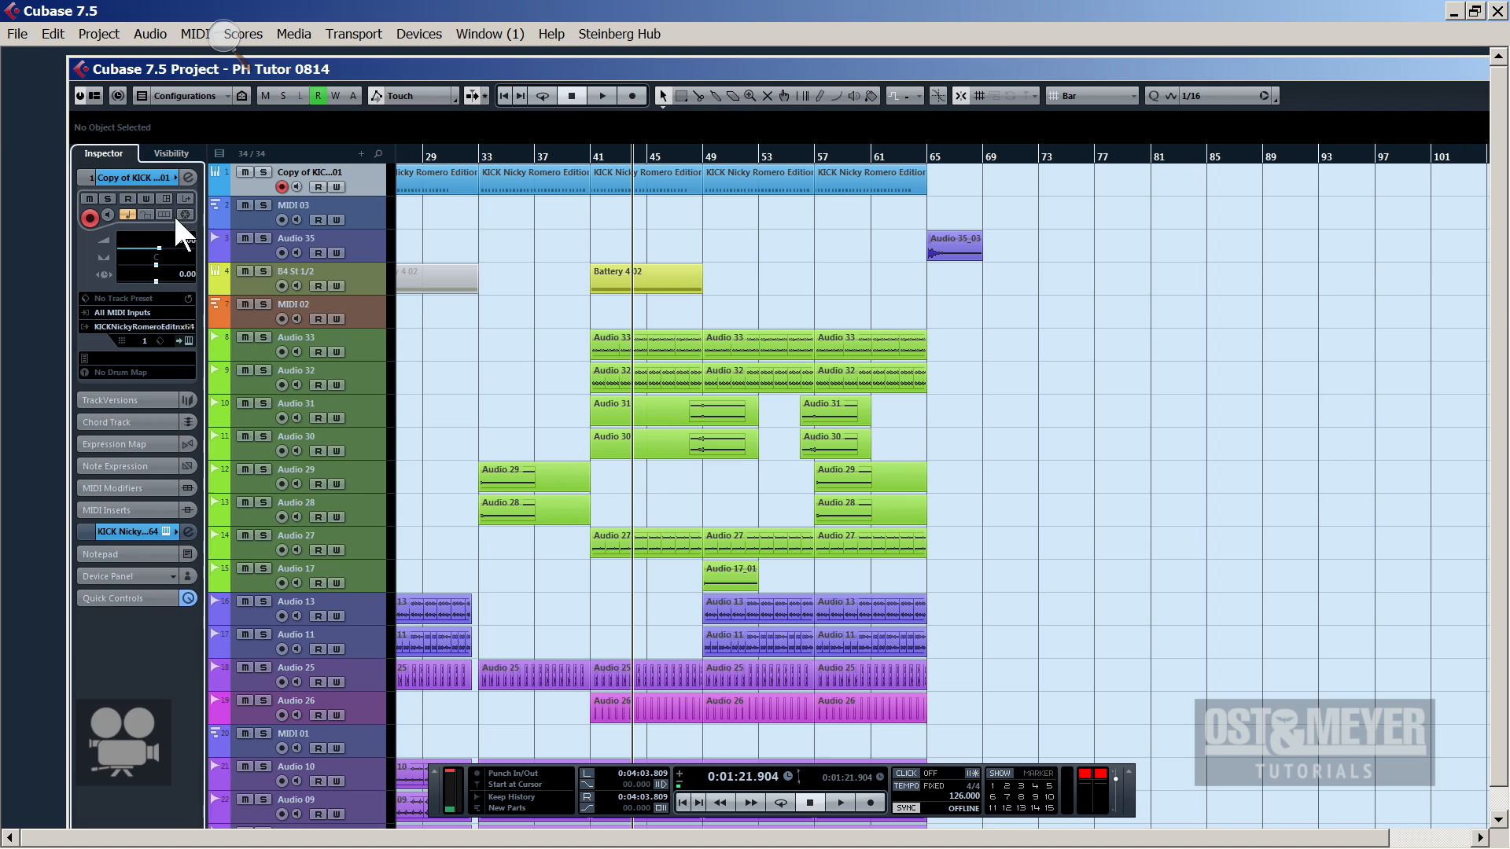
{"action": "left_click", "coordinate": [186, 340]}
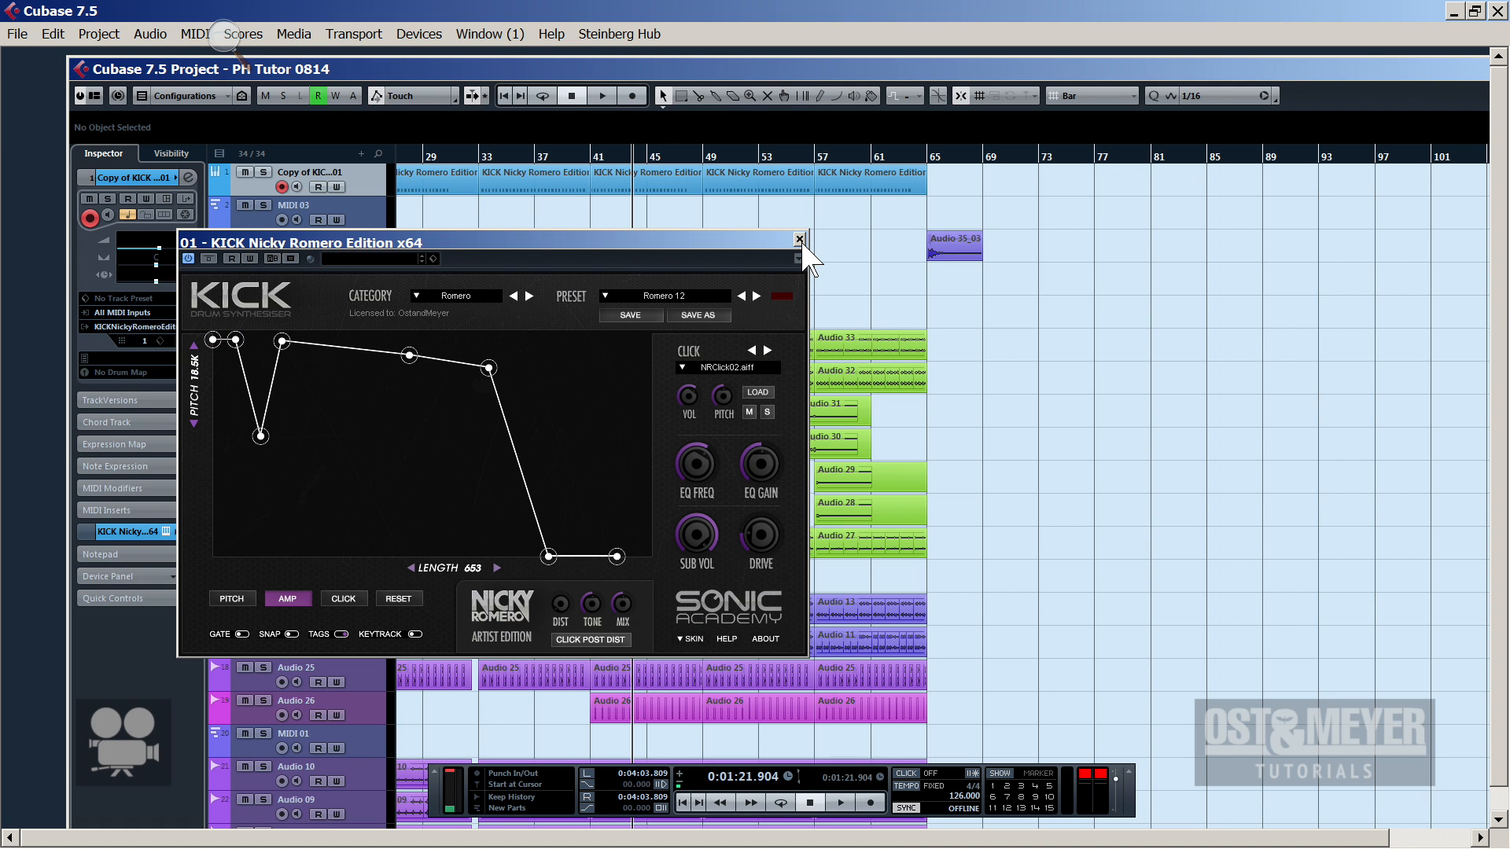
{"action": "left_click", "coordinate": [220, 599]}
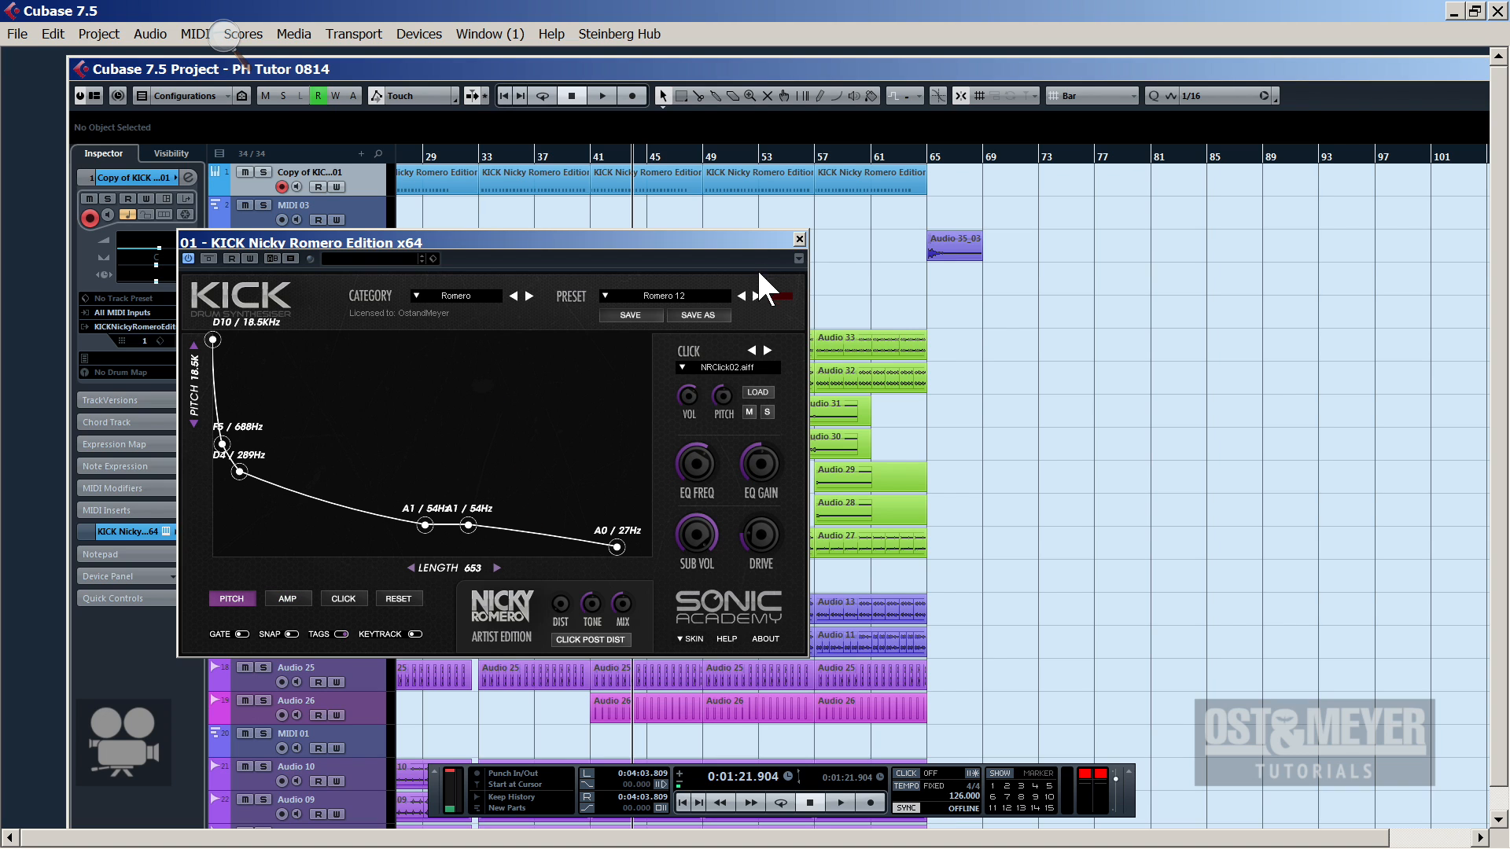
{"action": "left_click", "coordinate": [798, 240]}
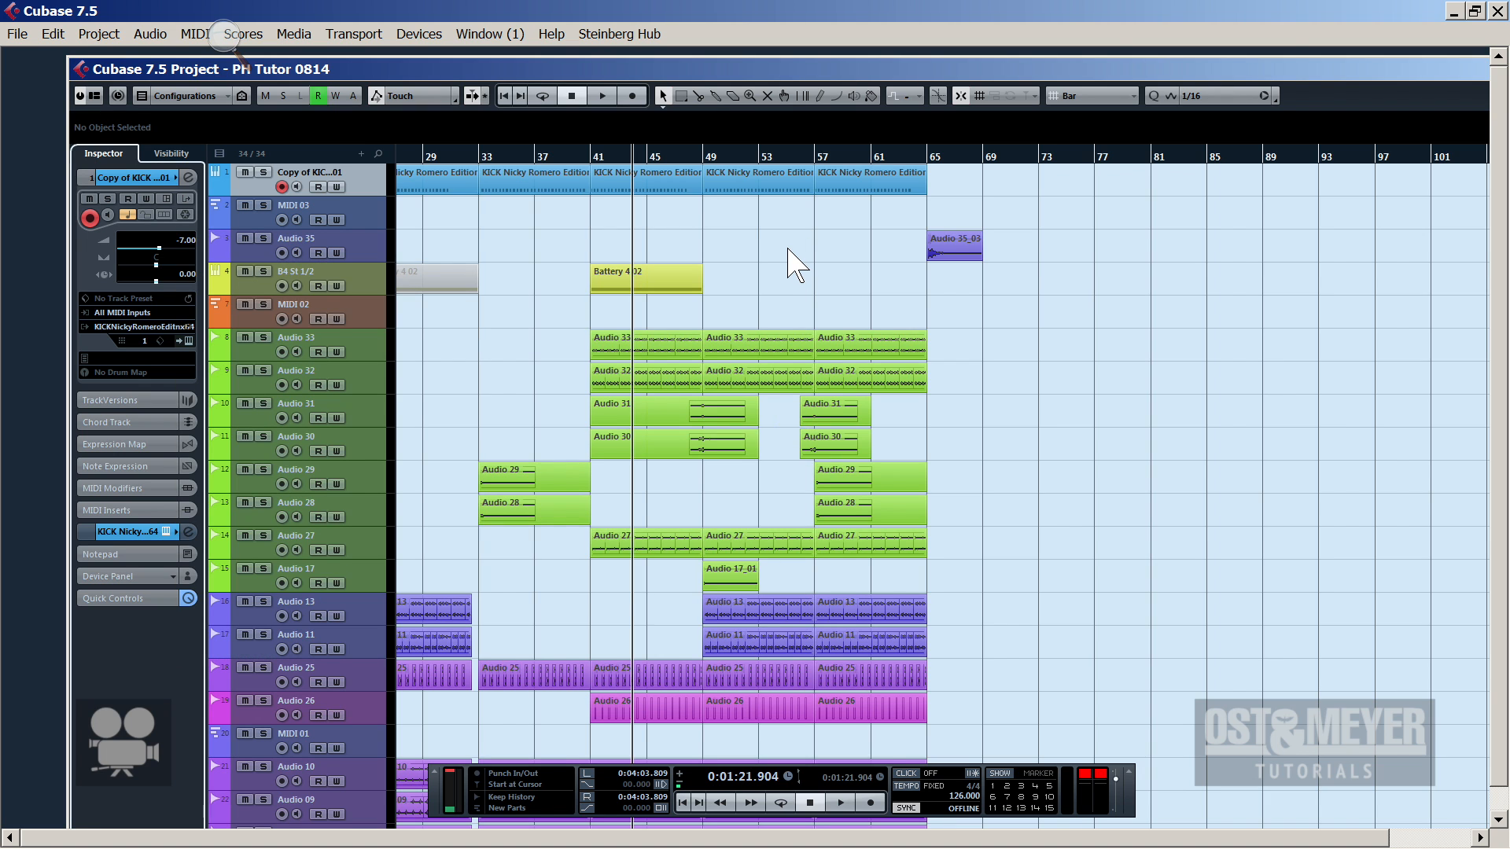
Audition the Omnisphere A, Strings and Piano instrument tracks one after another
{"action": "scroll", "coordinate": [744, 298], "scroll_direction": "down", "scroll_amount": 10}
{"action": "scroll", "coordinate": [744, 298], "scroll_direction": "up", "scroll_amount": 8}
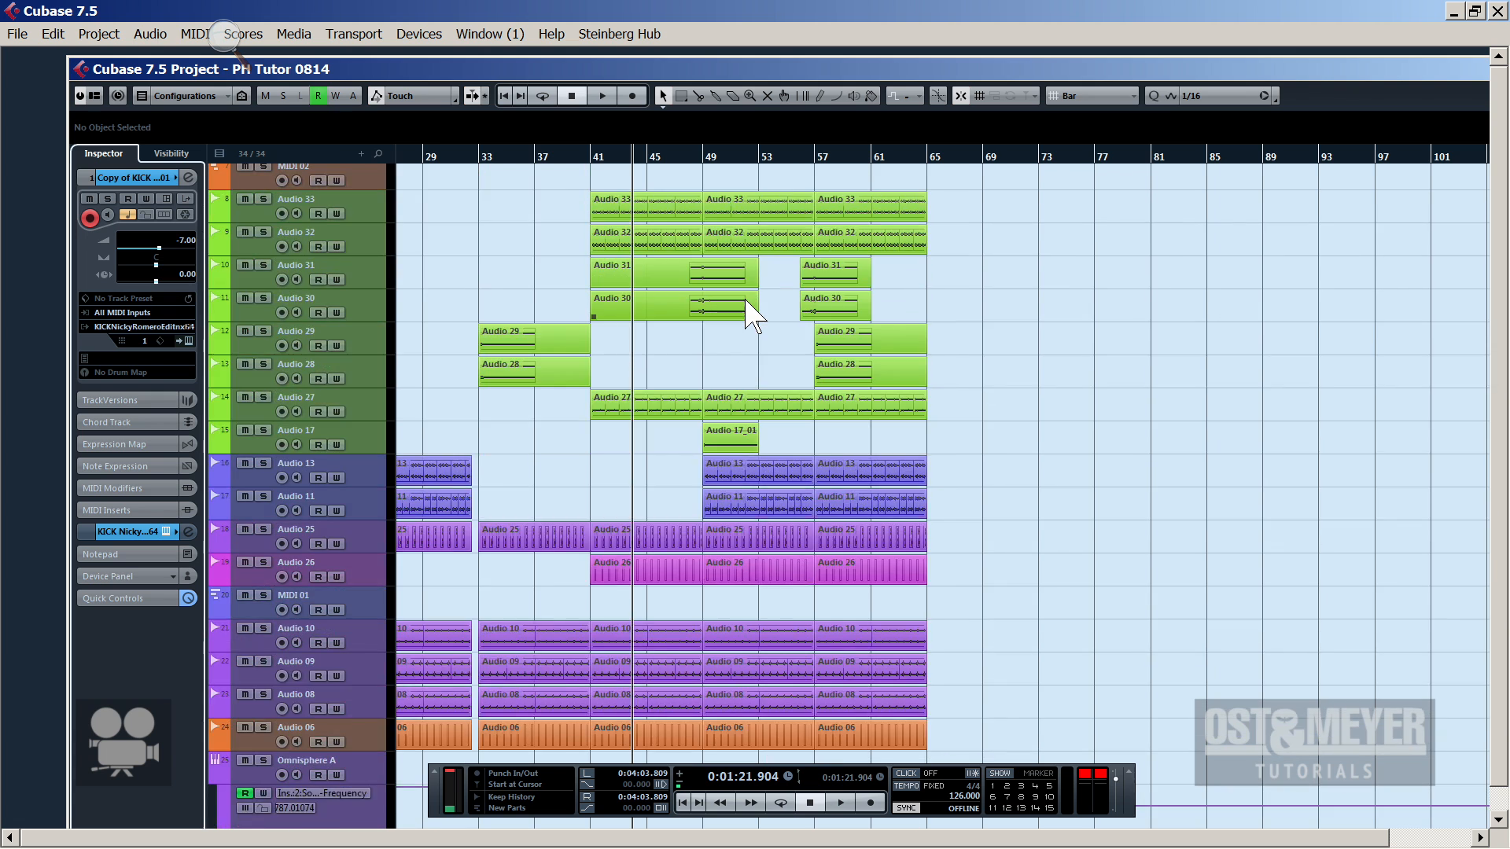
{"action": "scroll", "coordinate": [751, 314], "scroll_direction": "down", "scroll_amount": 20}
{"action": "scroll", "coordinate": [489, 296], "scroll_direction": "up", "scroll_amount": 8}
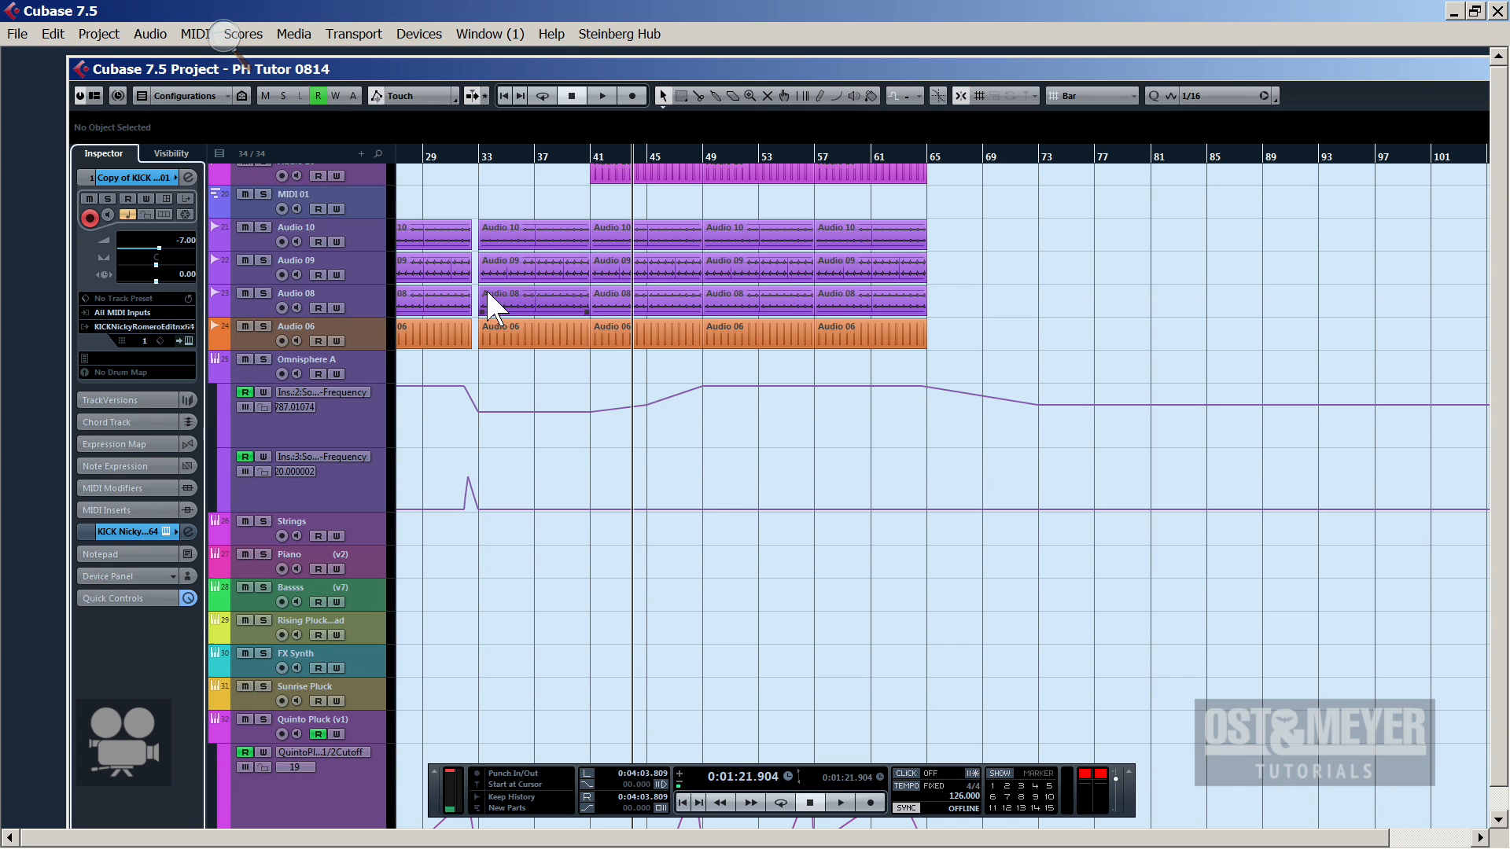
{"action": "left_click", "coordinate": [252, 366]}
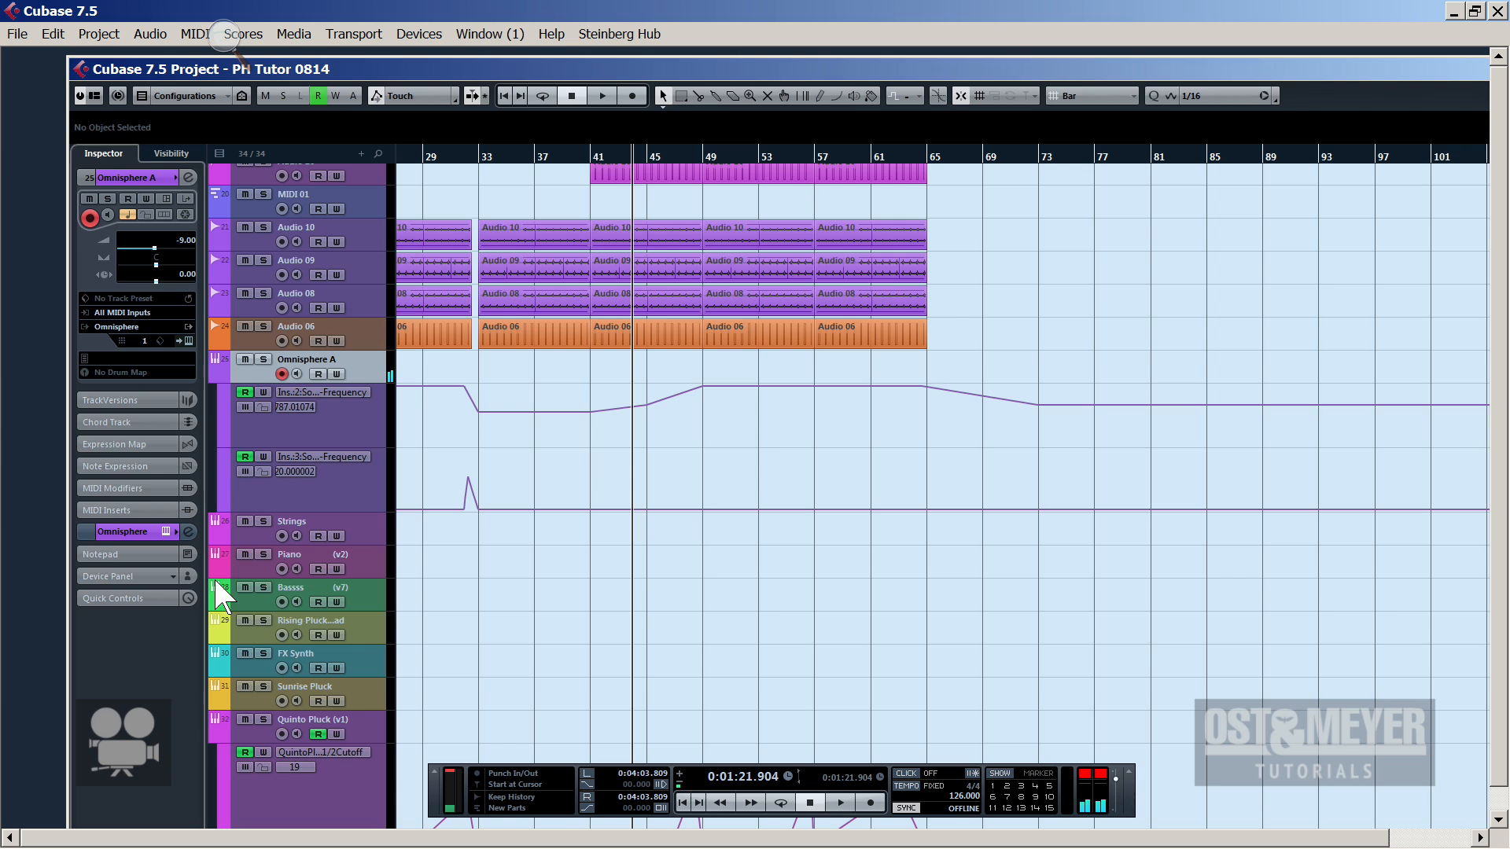
{"action": "left_click", "coordinate": [255, 530]}
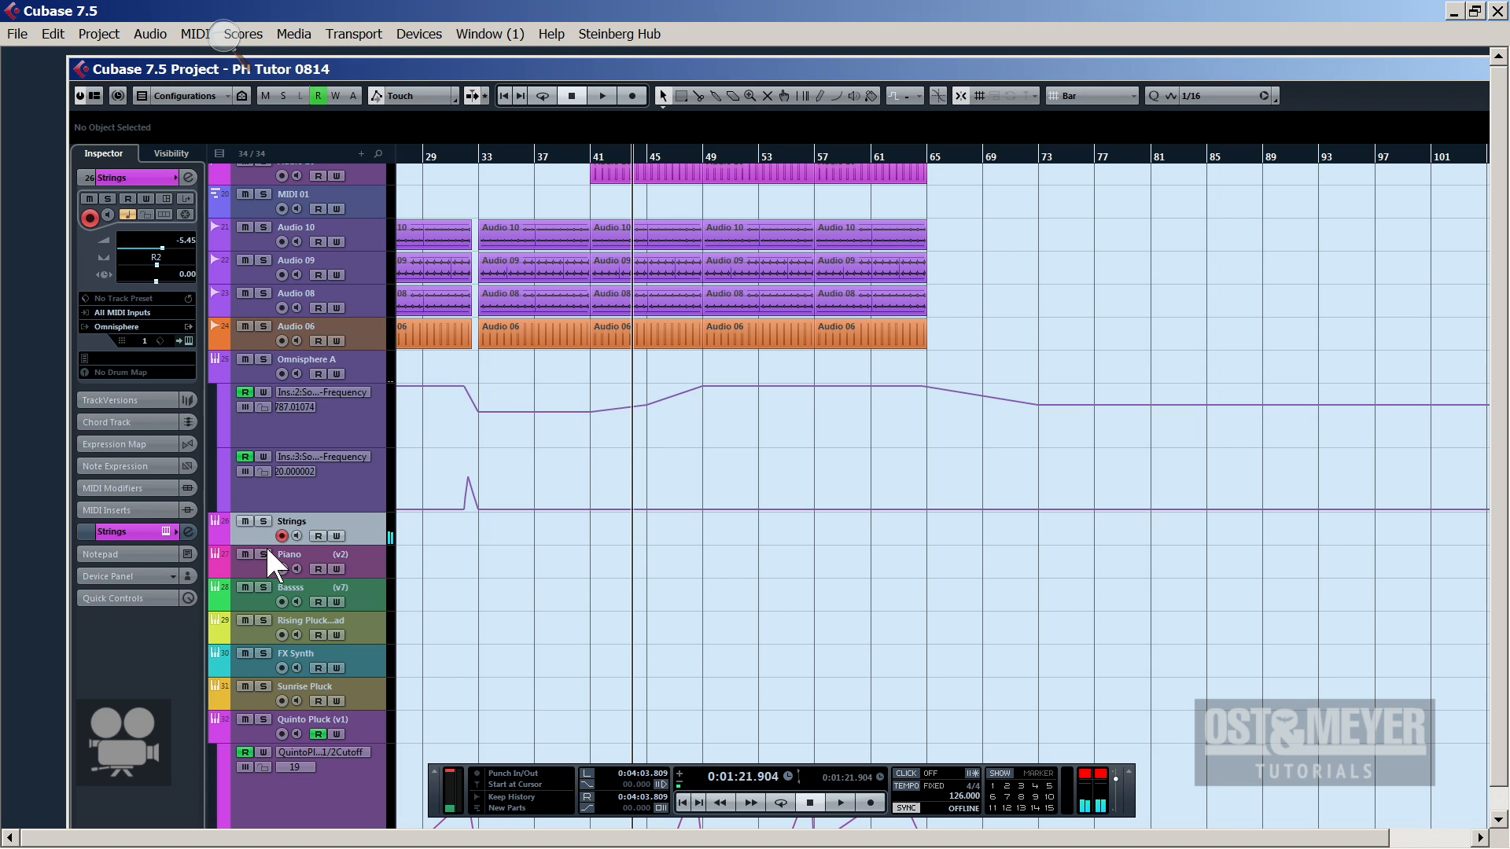
{"action": "left_click", "coordinate": [262, 564]}
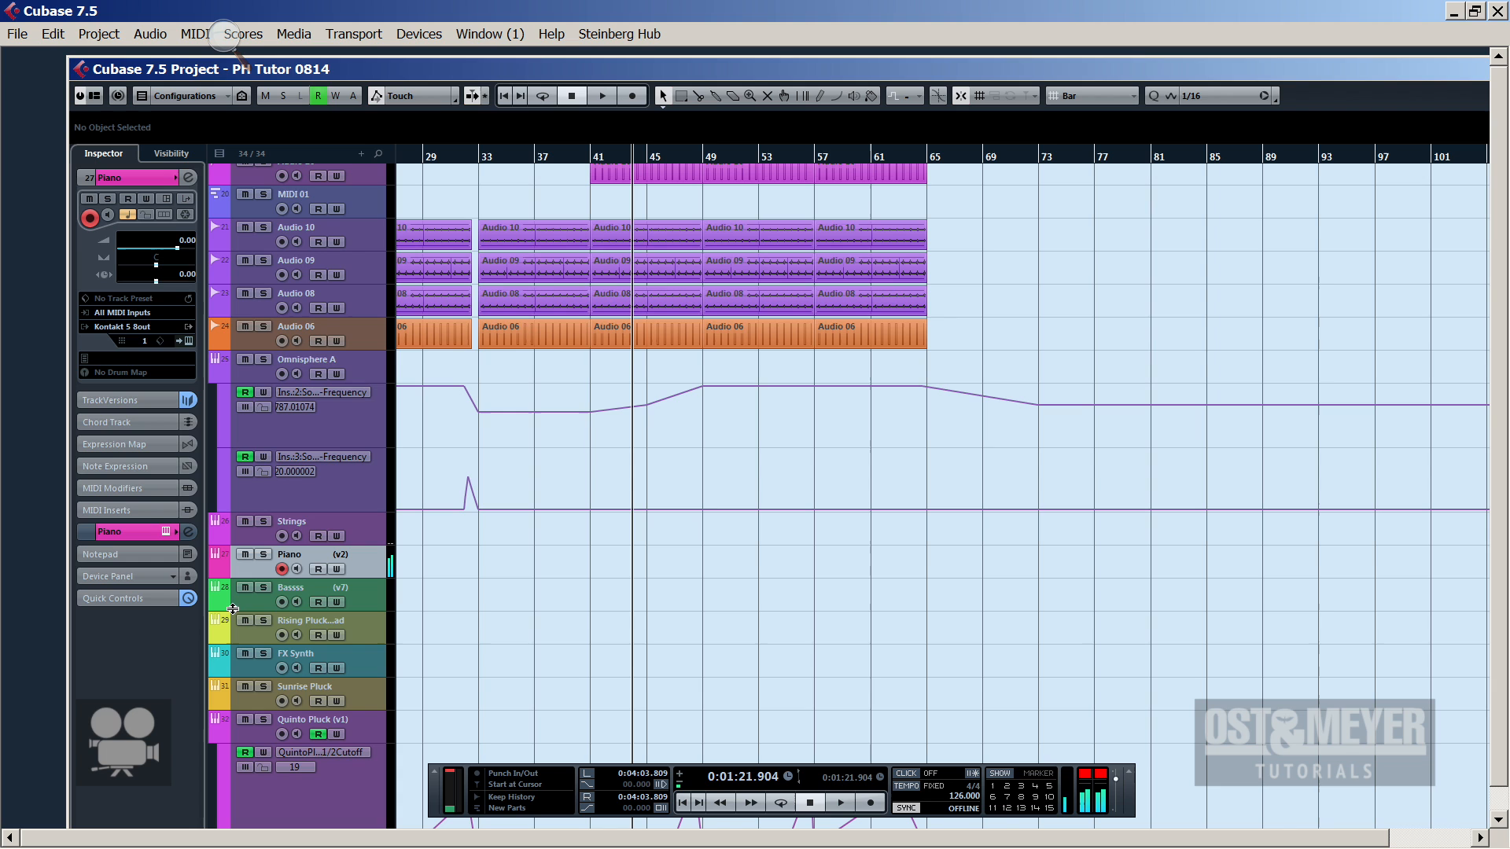
Open the Piano track's Kontakt instrument, look through its sample libraries, and close it again
{"action": "left_click", "coordinate": [188, 340]}
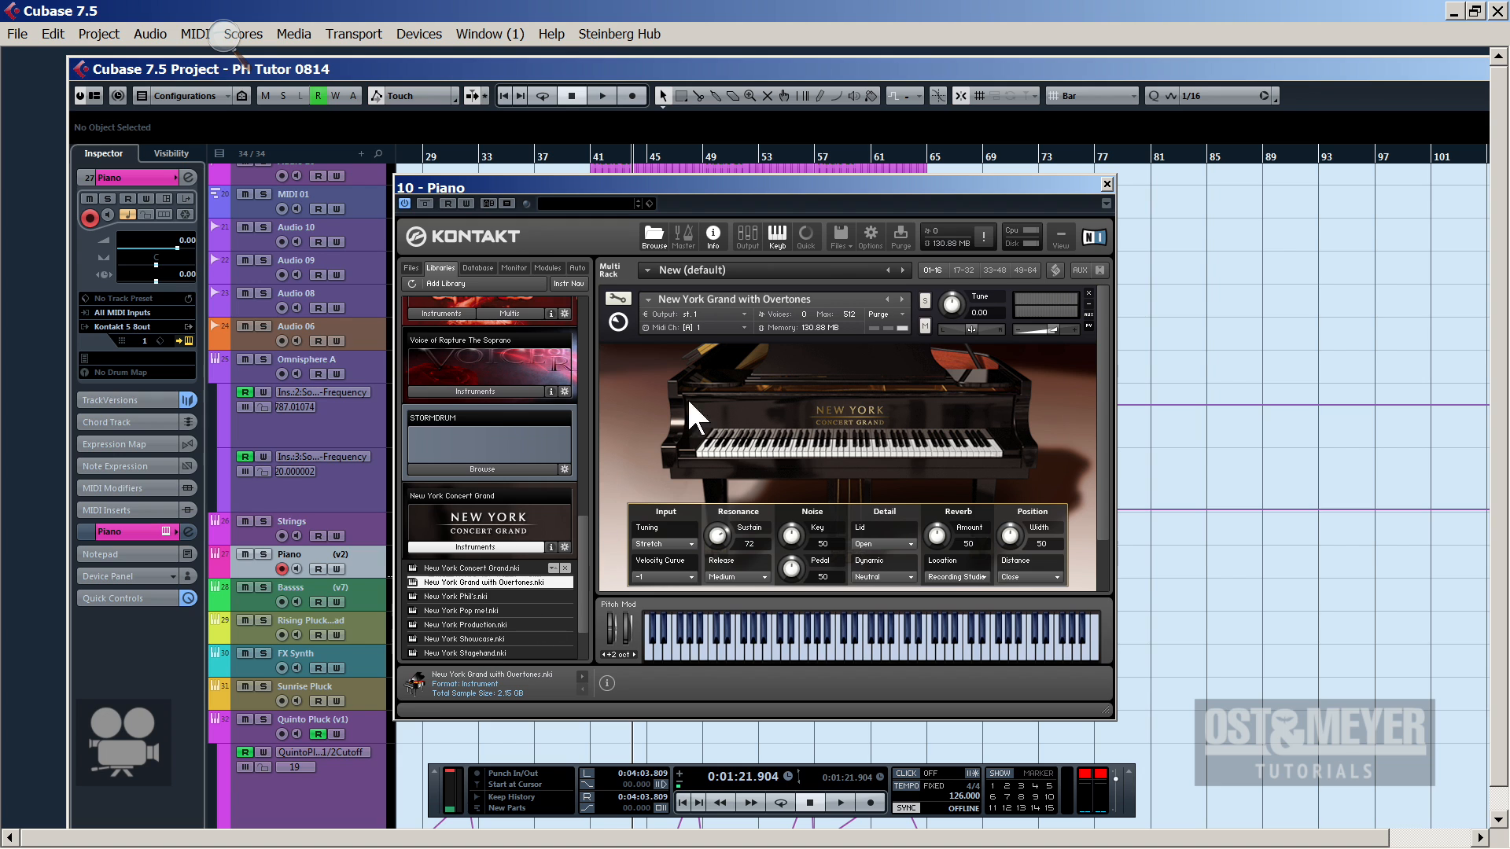
{"action": "scroll", "coordinate": [582, 425], "scroll_direction": "up", "scroll_amount": 5}
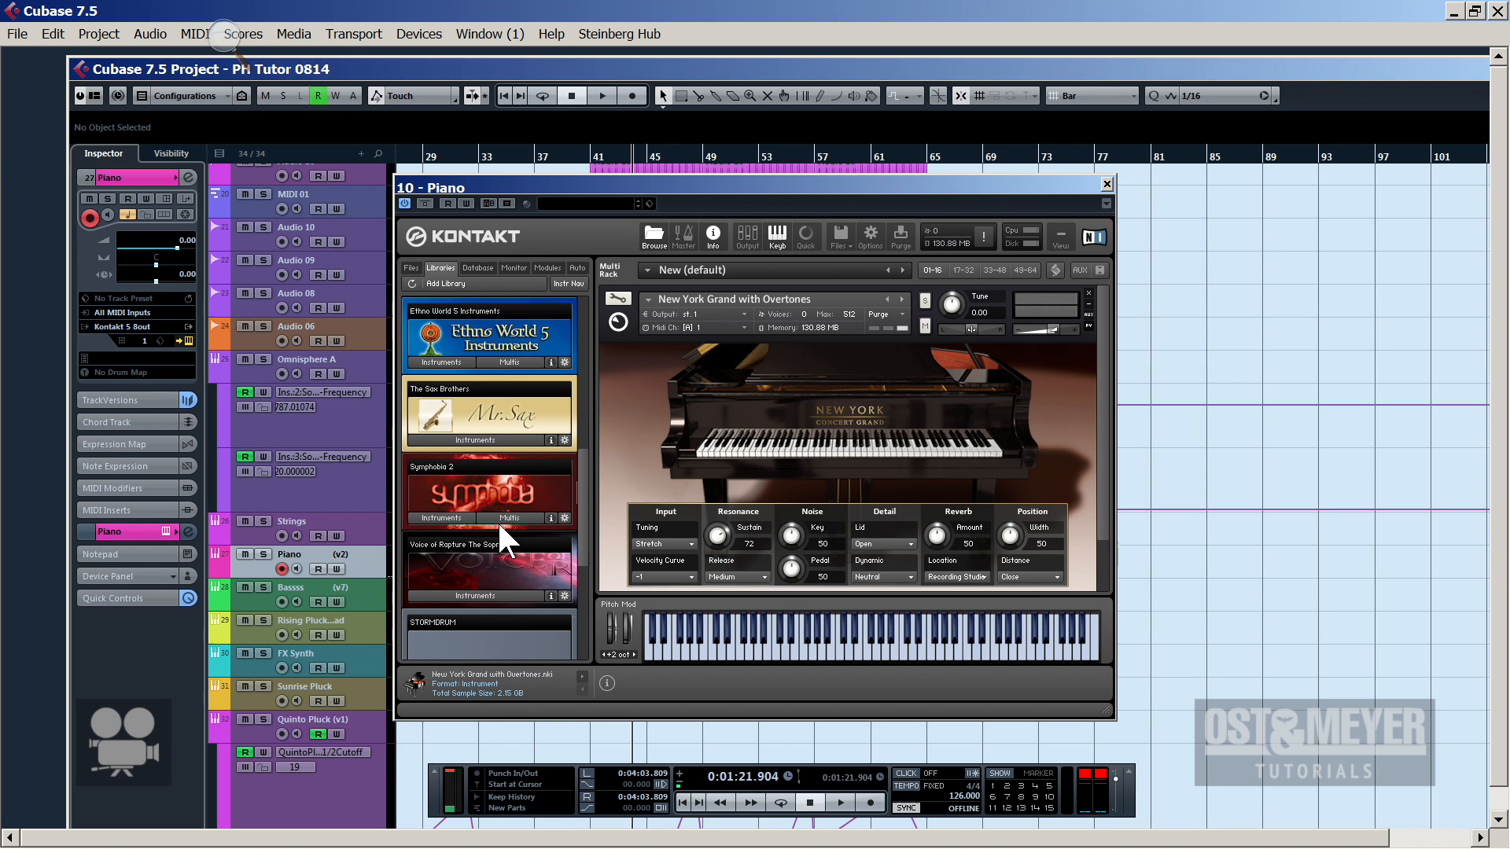
{"action": "scroll", "coordinate": [497, 521], "scroll_direction": "up", "scroll_amount": 6}
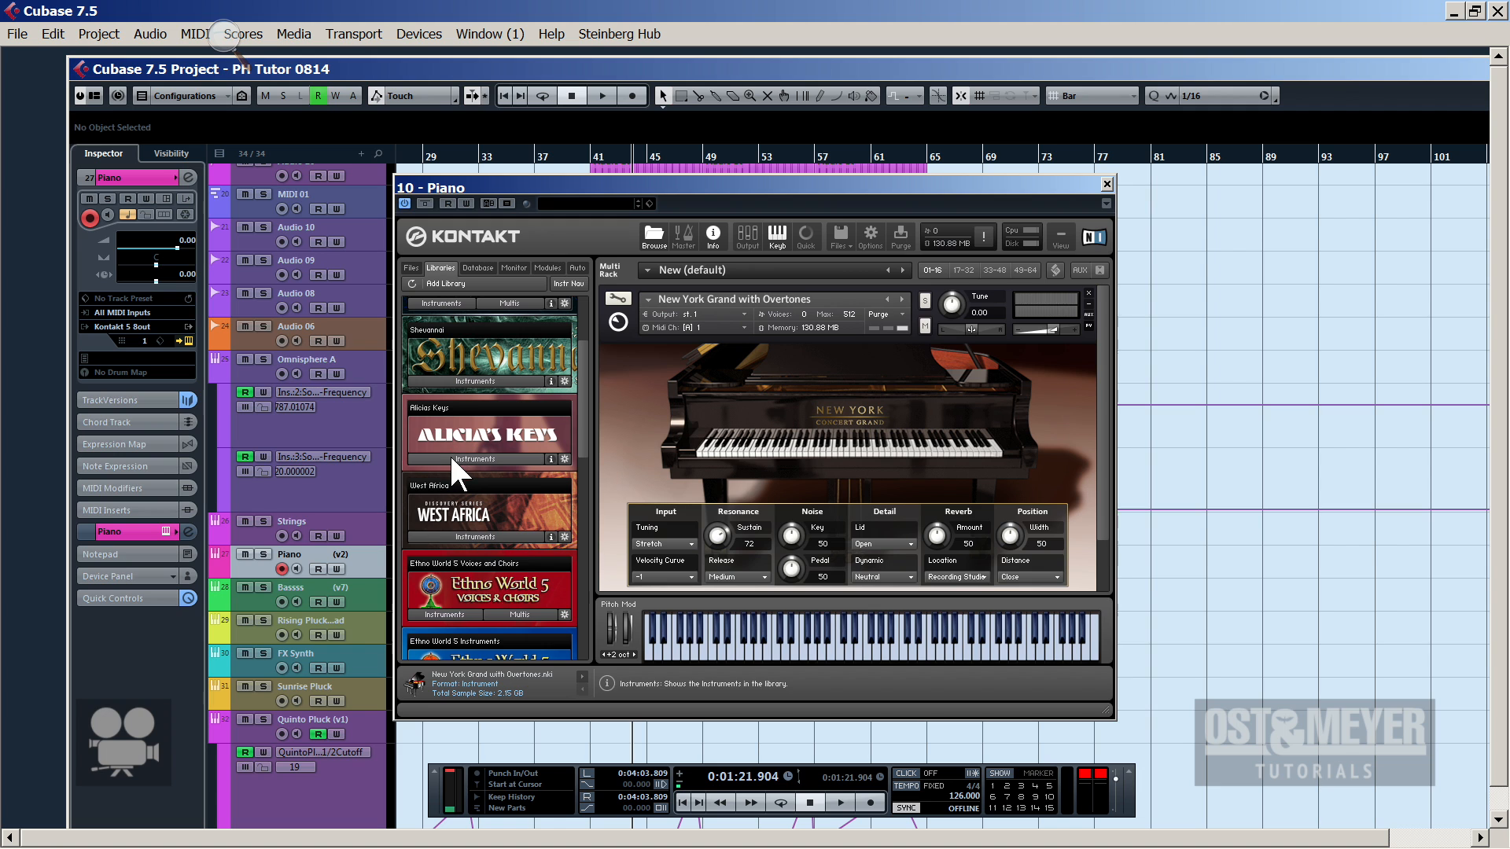
{"action": "left_click", "coordinate": [1106, 184]}
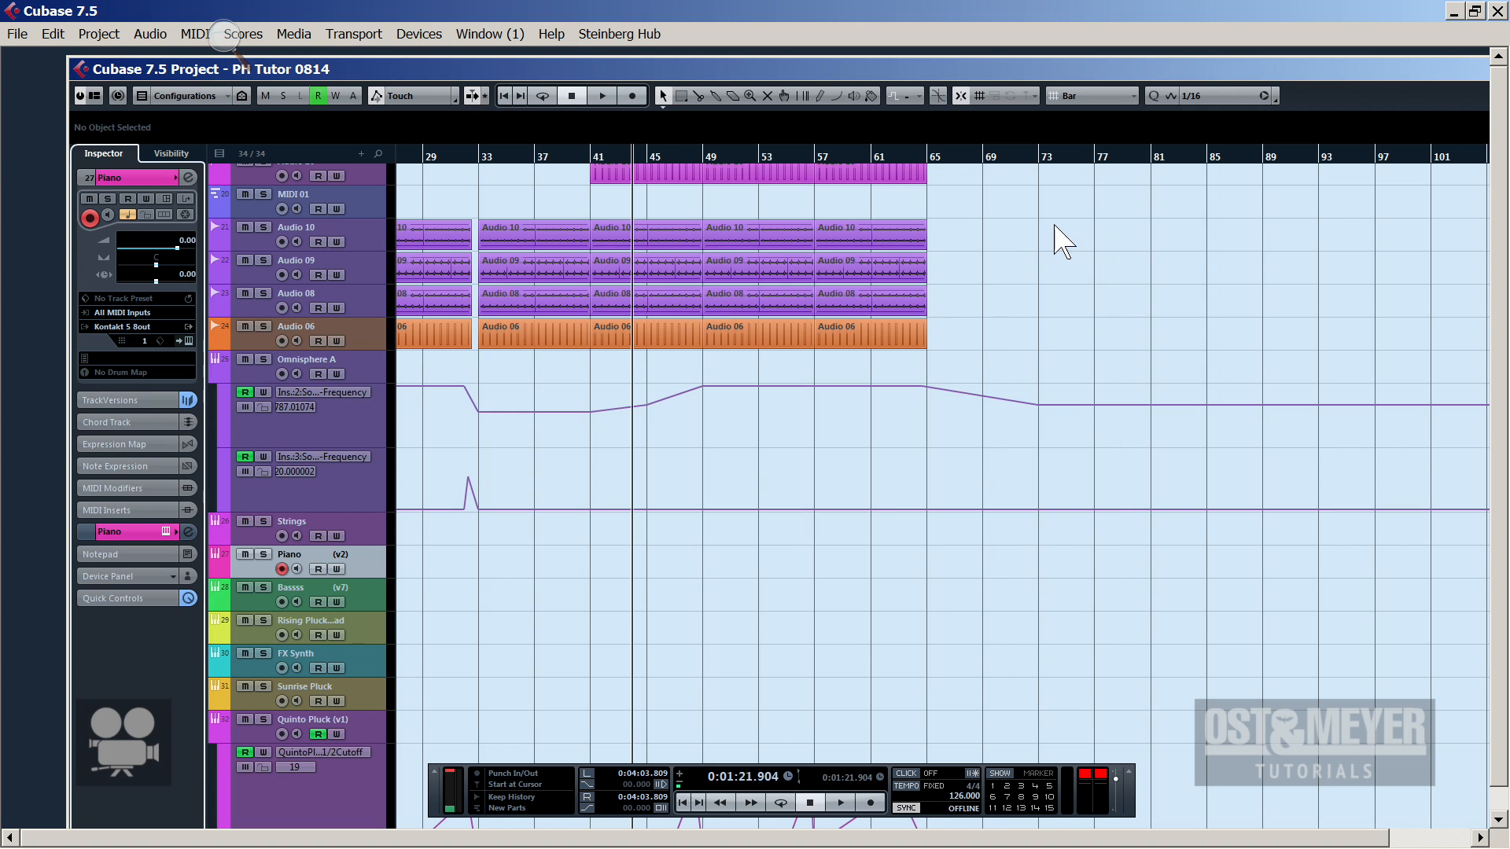
Audition the Bassss, Rising Pluck Lead, FX Synth, Sunrise Pluck and Quinto Pluck tracks, ending with the Audio 21 track
{"action": "scroll", "coordinate": [1054, 226], "scroll_direction": "down", "scroll_amount": 5}
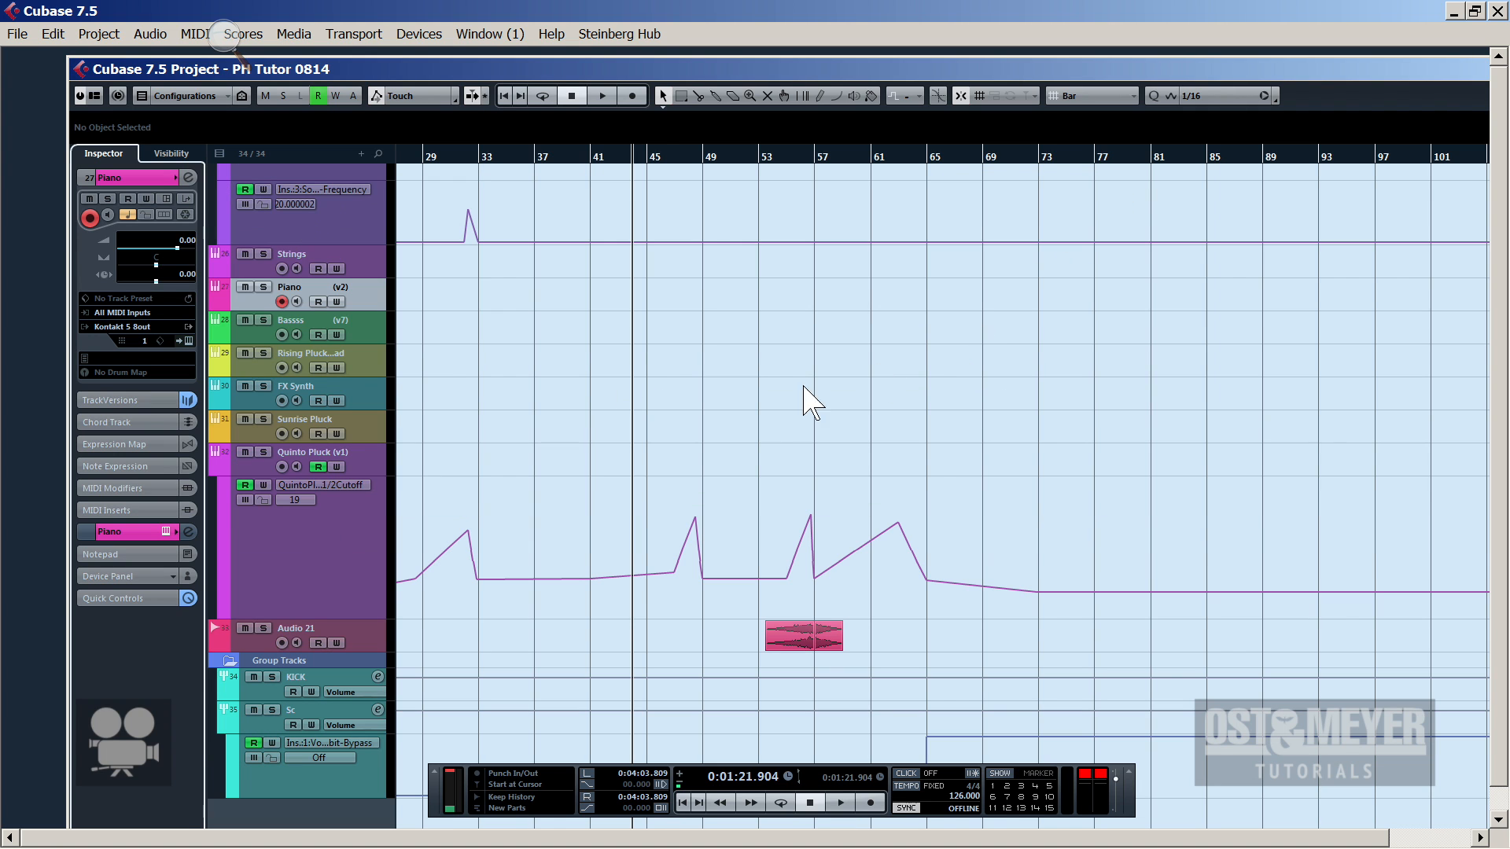
{"action": "left_click", "coordinate": [258, 333]}
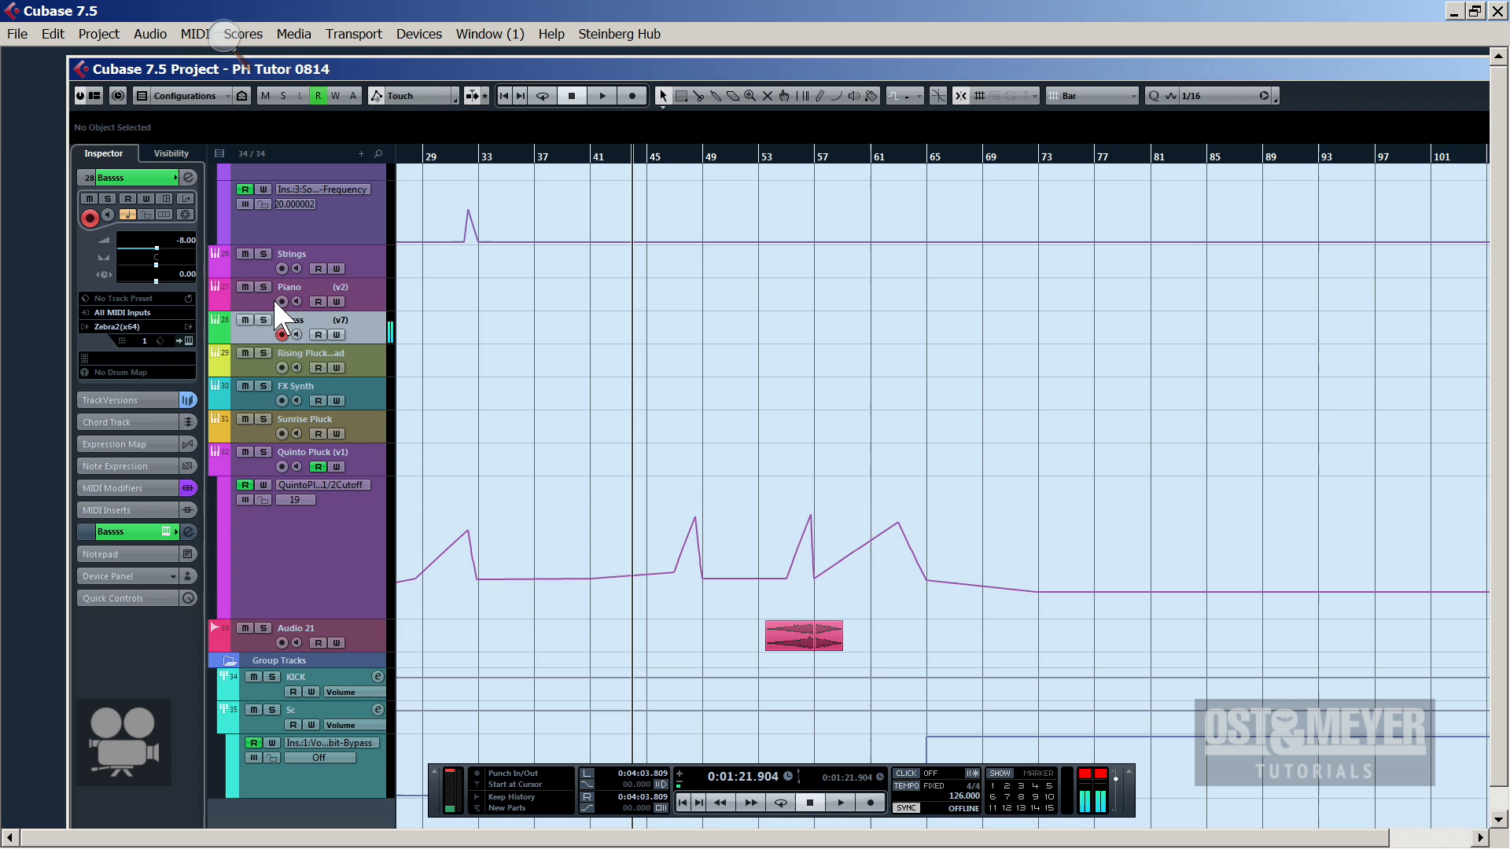
{"action": "left_click", "coordinate": [262, 358]}
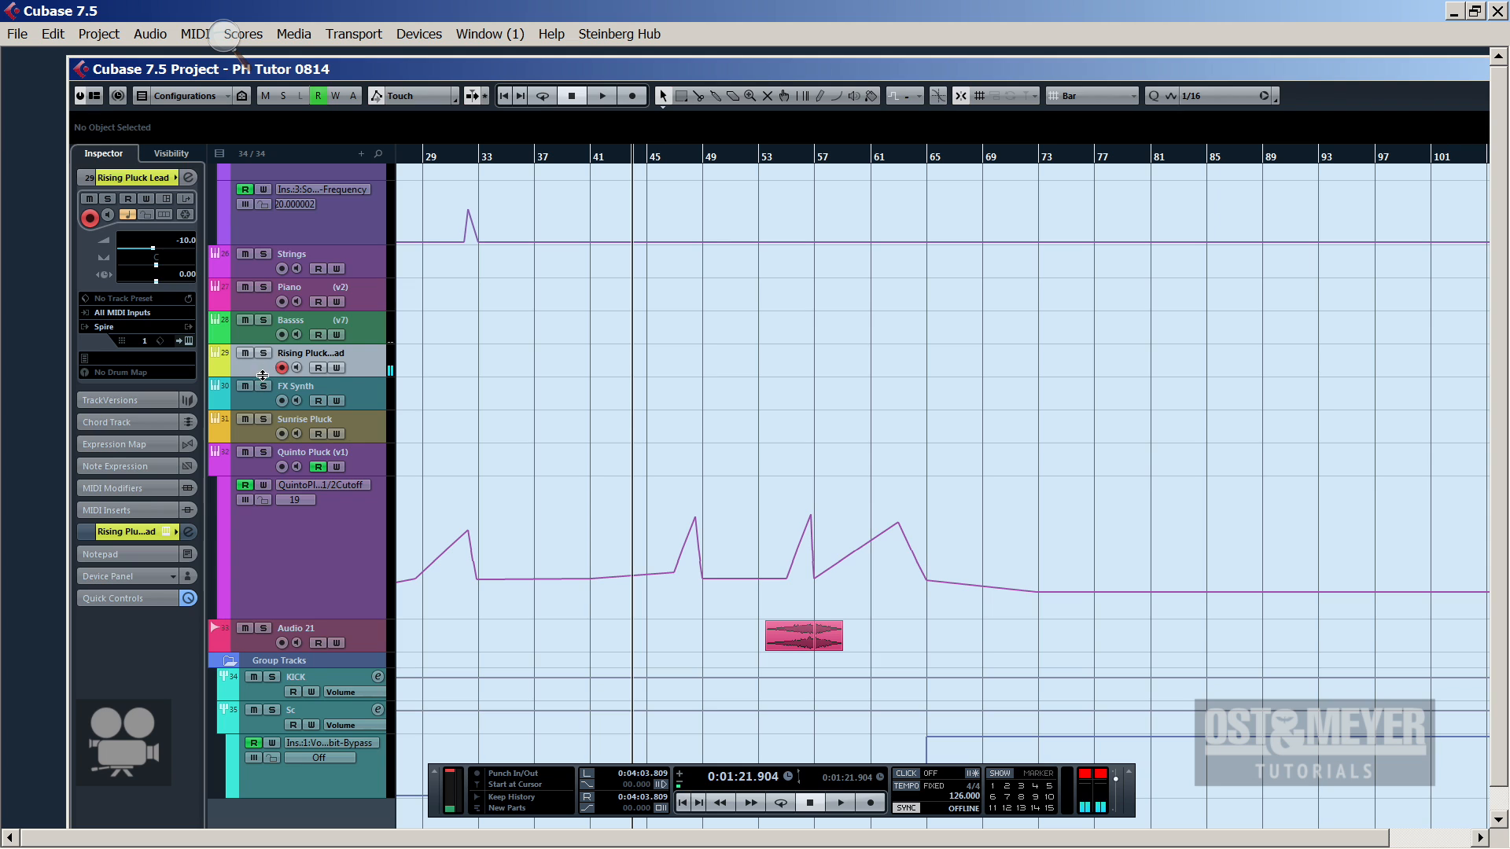
{"action": "left_click", "coordinate": [262, 400]}
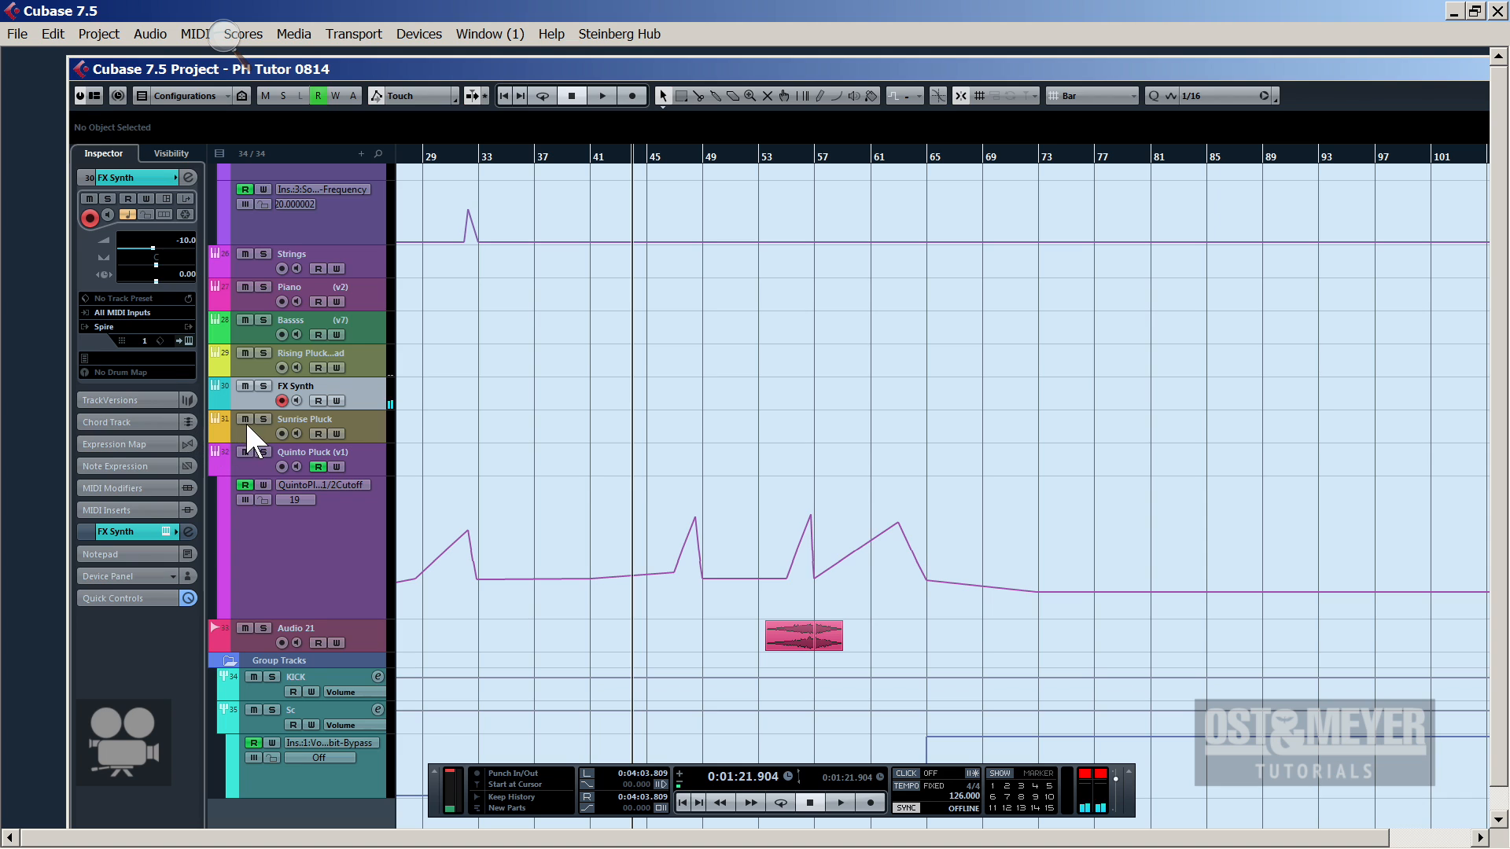
{"action": "left_click", "coordinate": [246, 421]}
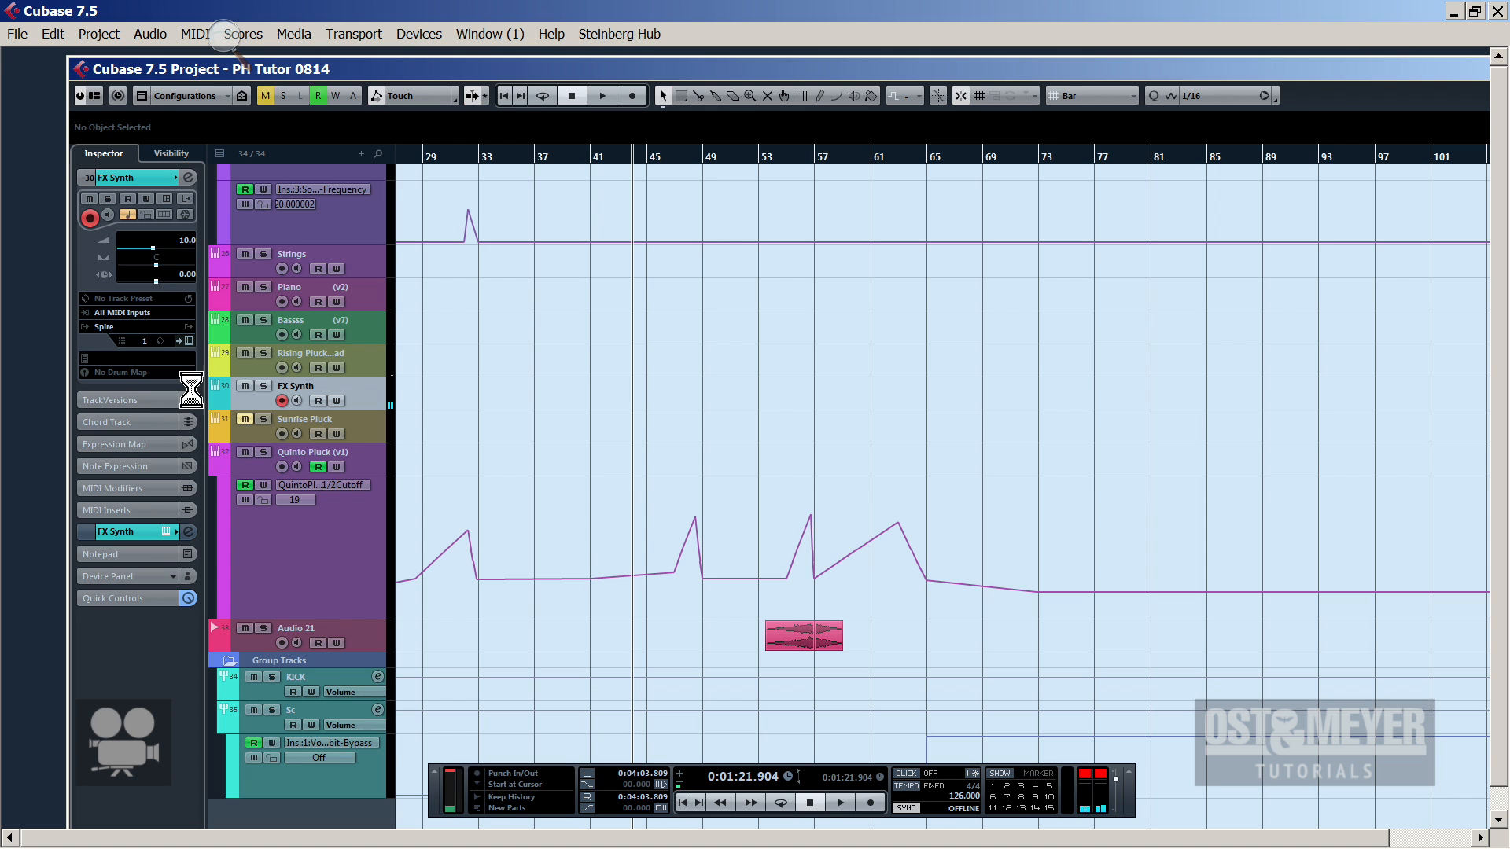
{"action": "left_click", "coordinate": [243, 421]}
{"action": "left_click", "coordinate": [250, 434]}
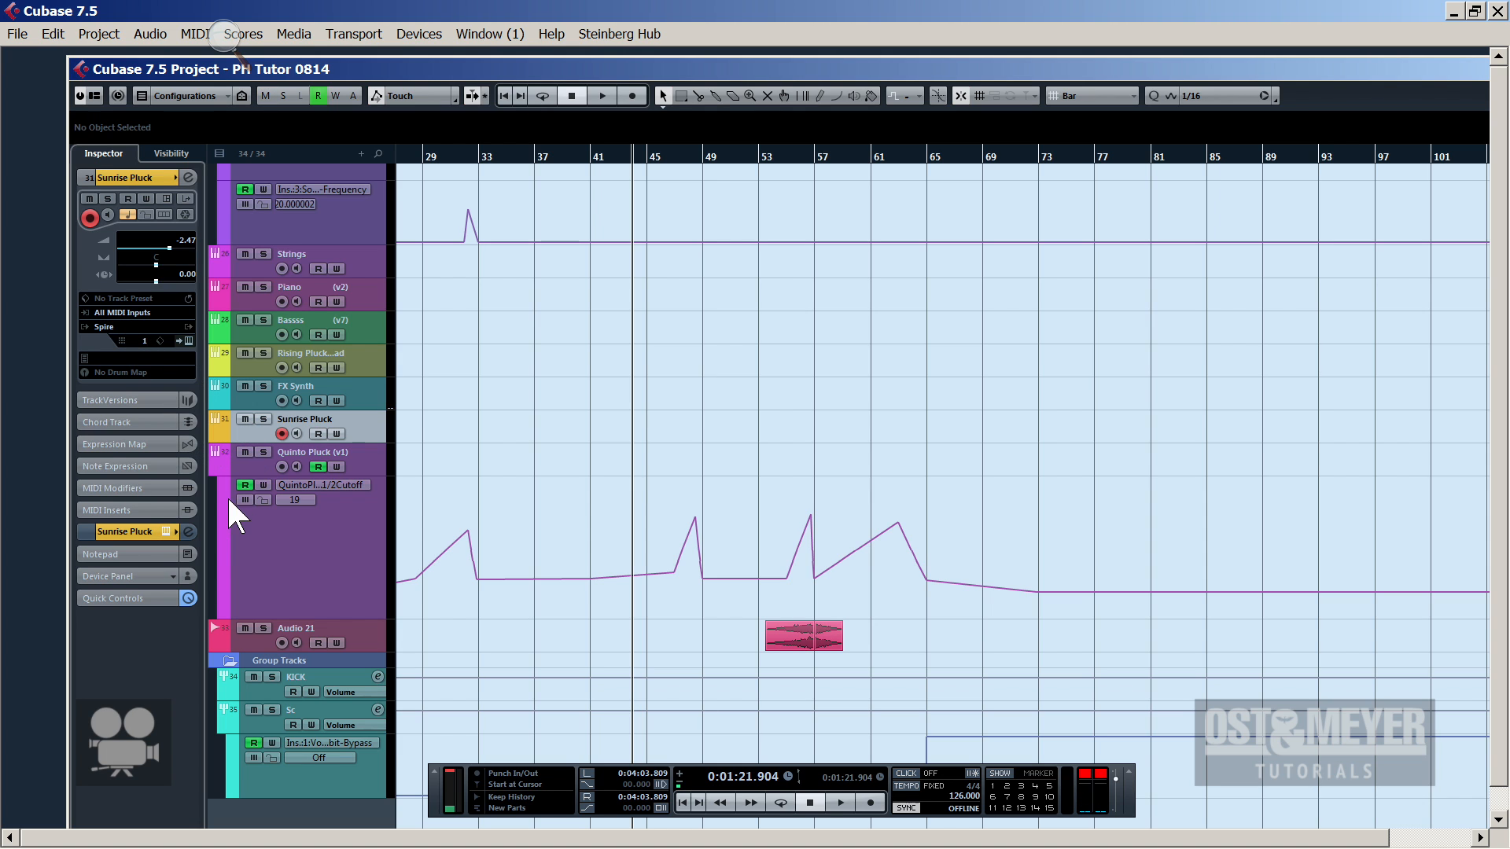
{"action": "left_click", "coordinate": [270, 480]}
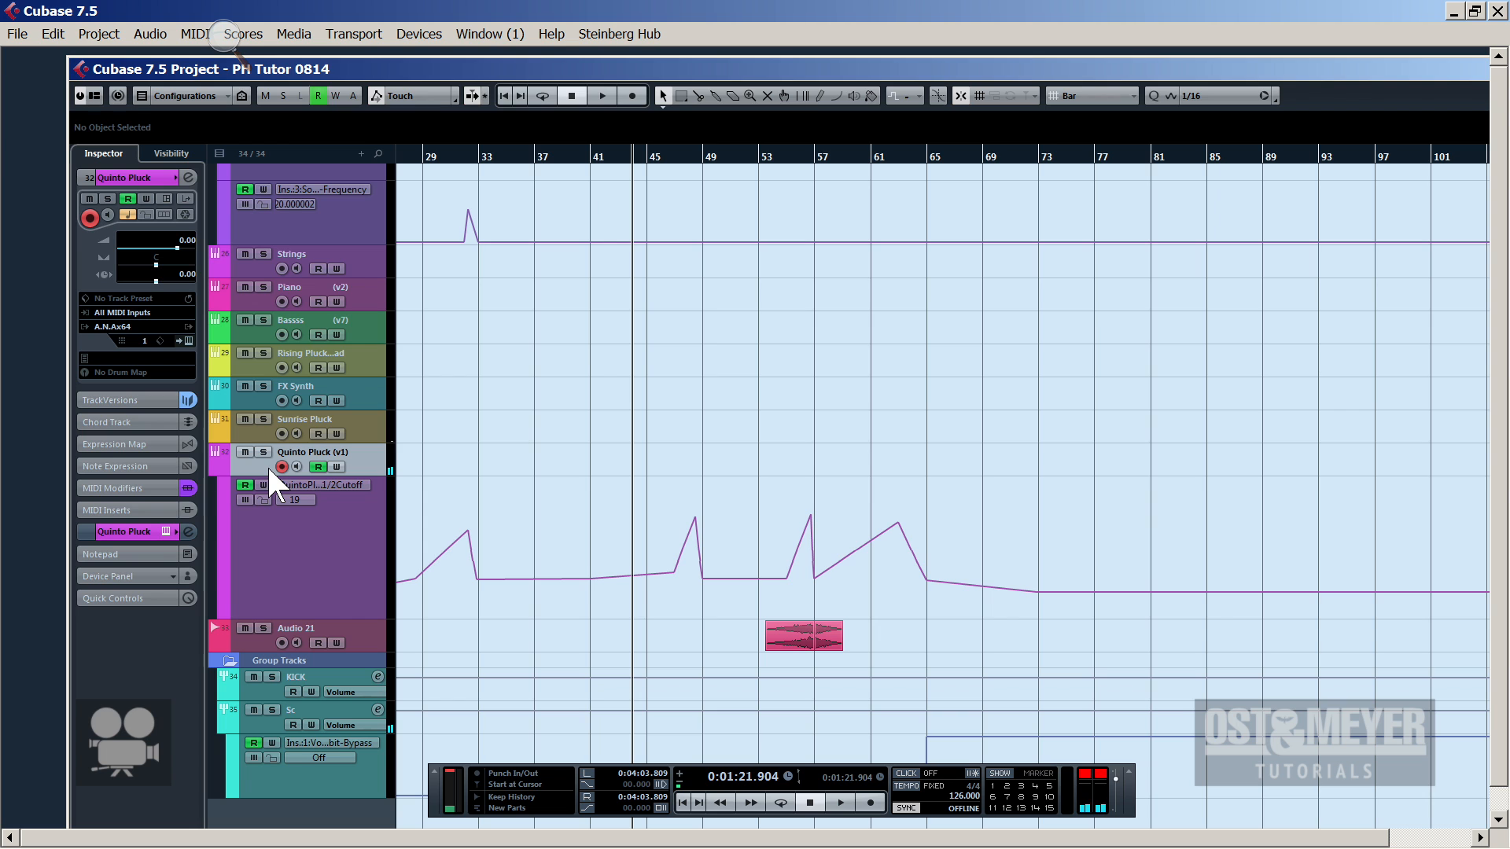
{"action": "left_click", "coordinate": [248, 637]}
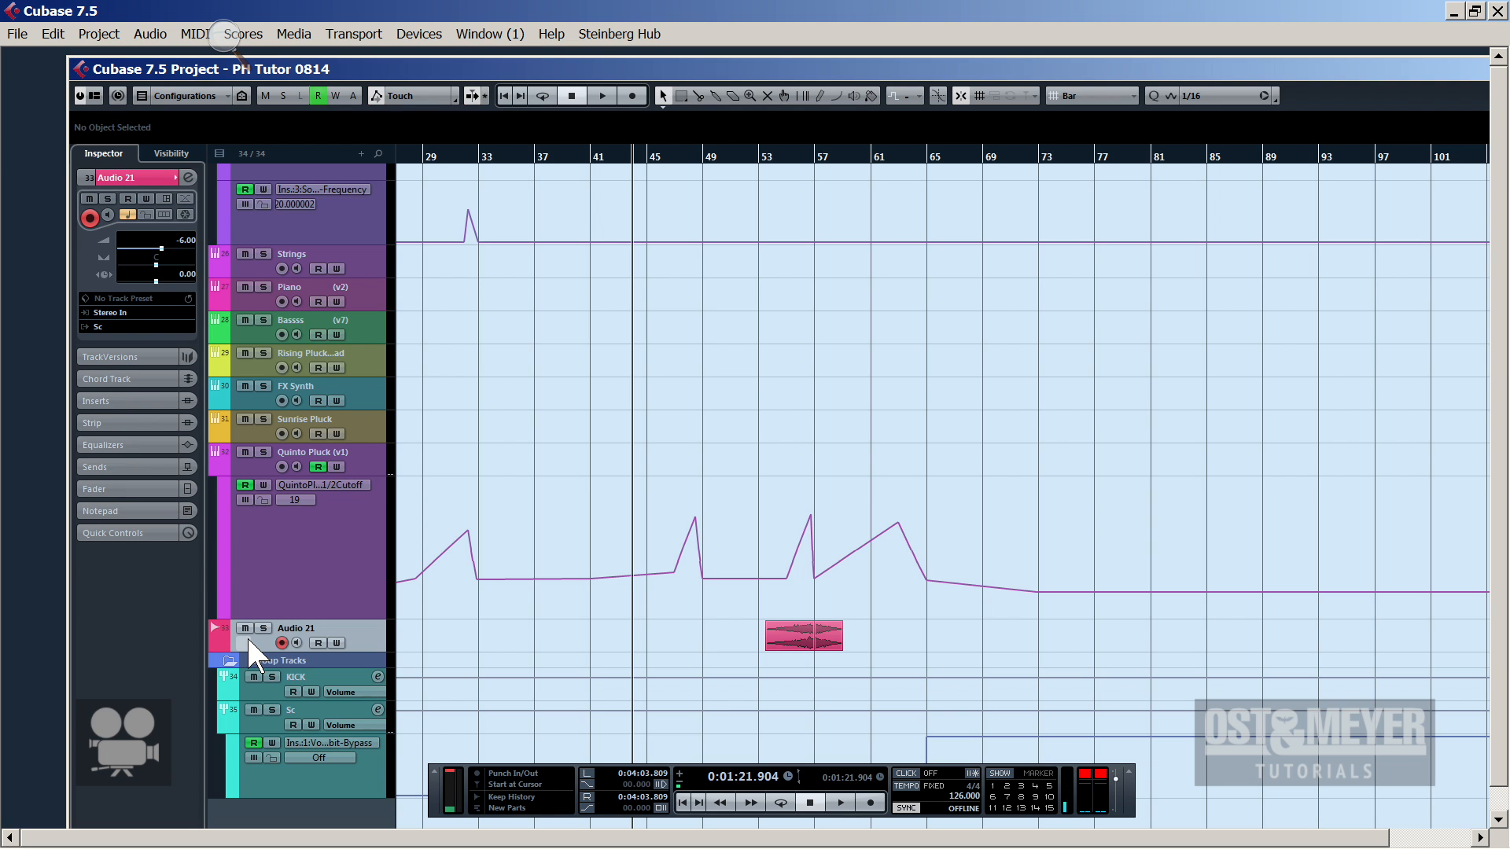
Record a six-bar MIDI part on the Piano track, starting at bar 44
{"action": "scroll", "coordinate": [409, 613], "scroll_direction": "up", "scroll_amount": 3}
{"action": "scroll", "coordinate": [478, 598], "scroll_direction": "down", "scroll_amount": 3}
{"action": "left_click", "coordinate": [261, 299]}
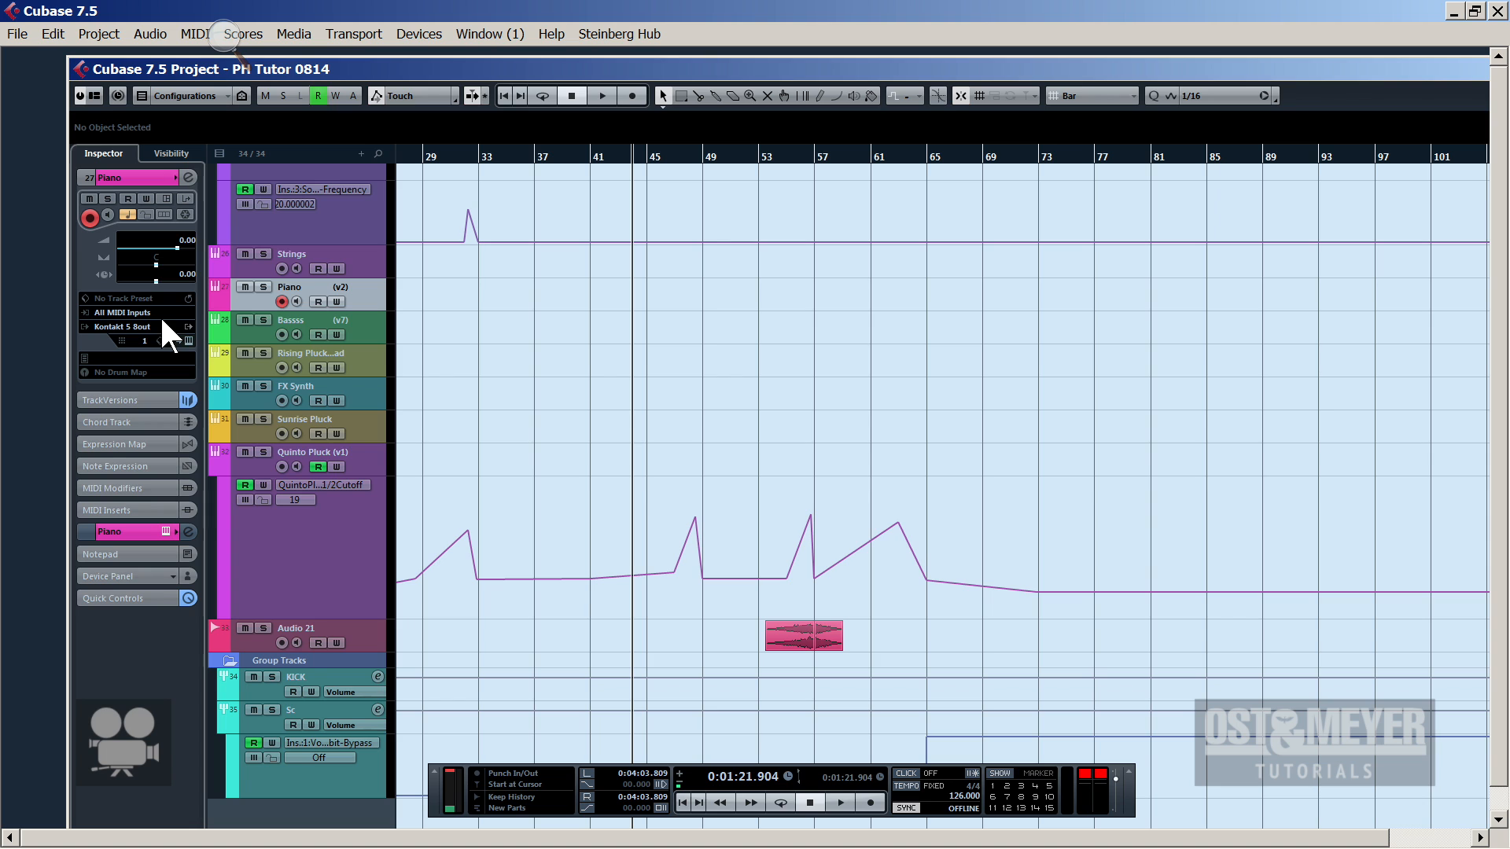
{"action": "key", "text": "KP_Multiply"}
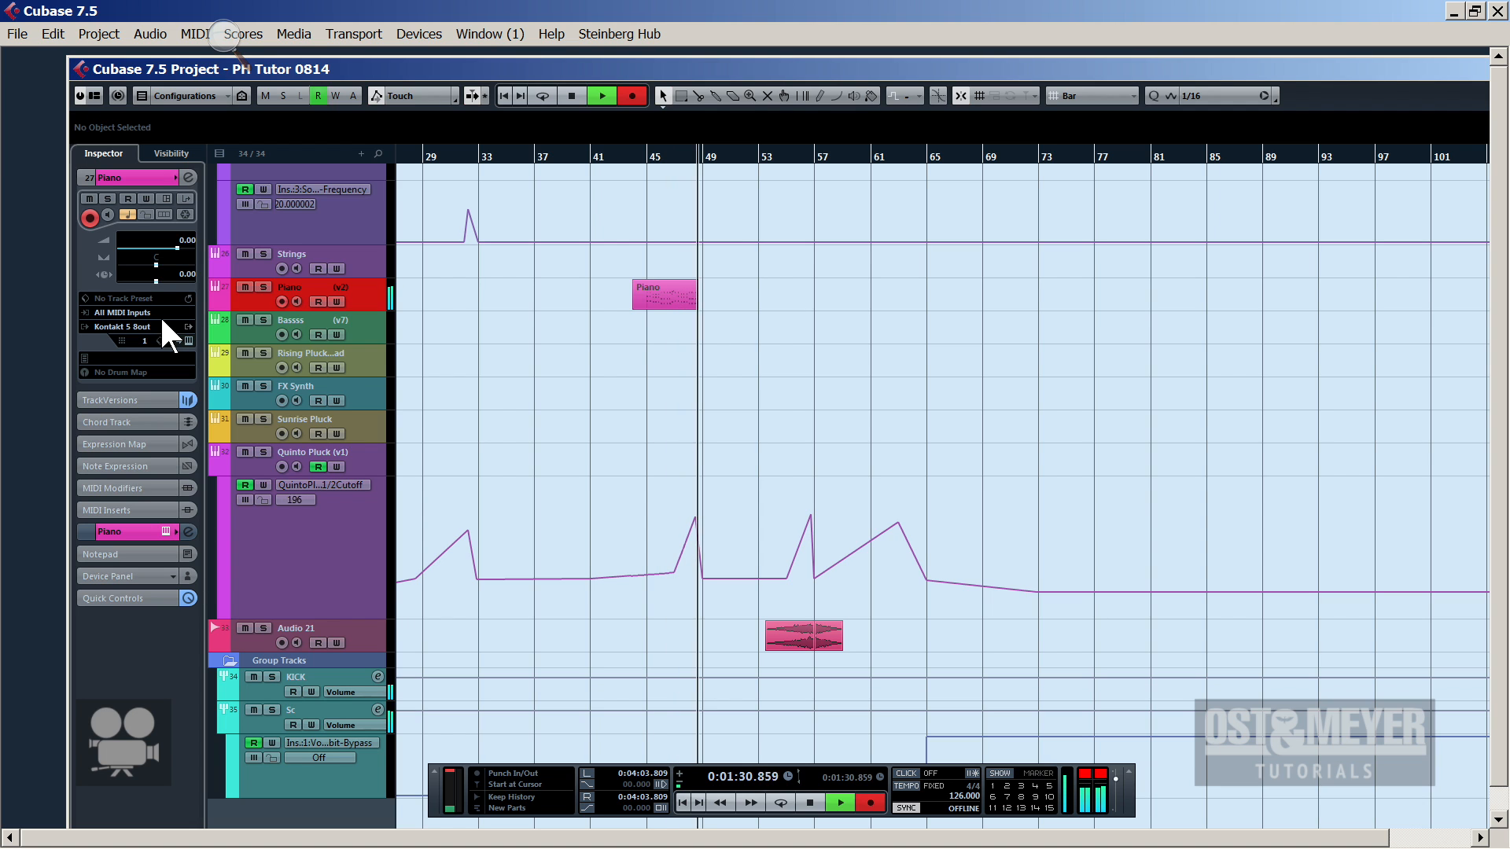
{"action": "key", "text": "space"}
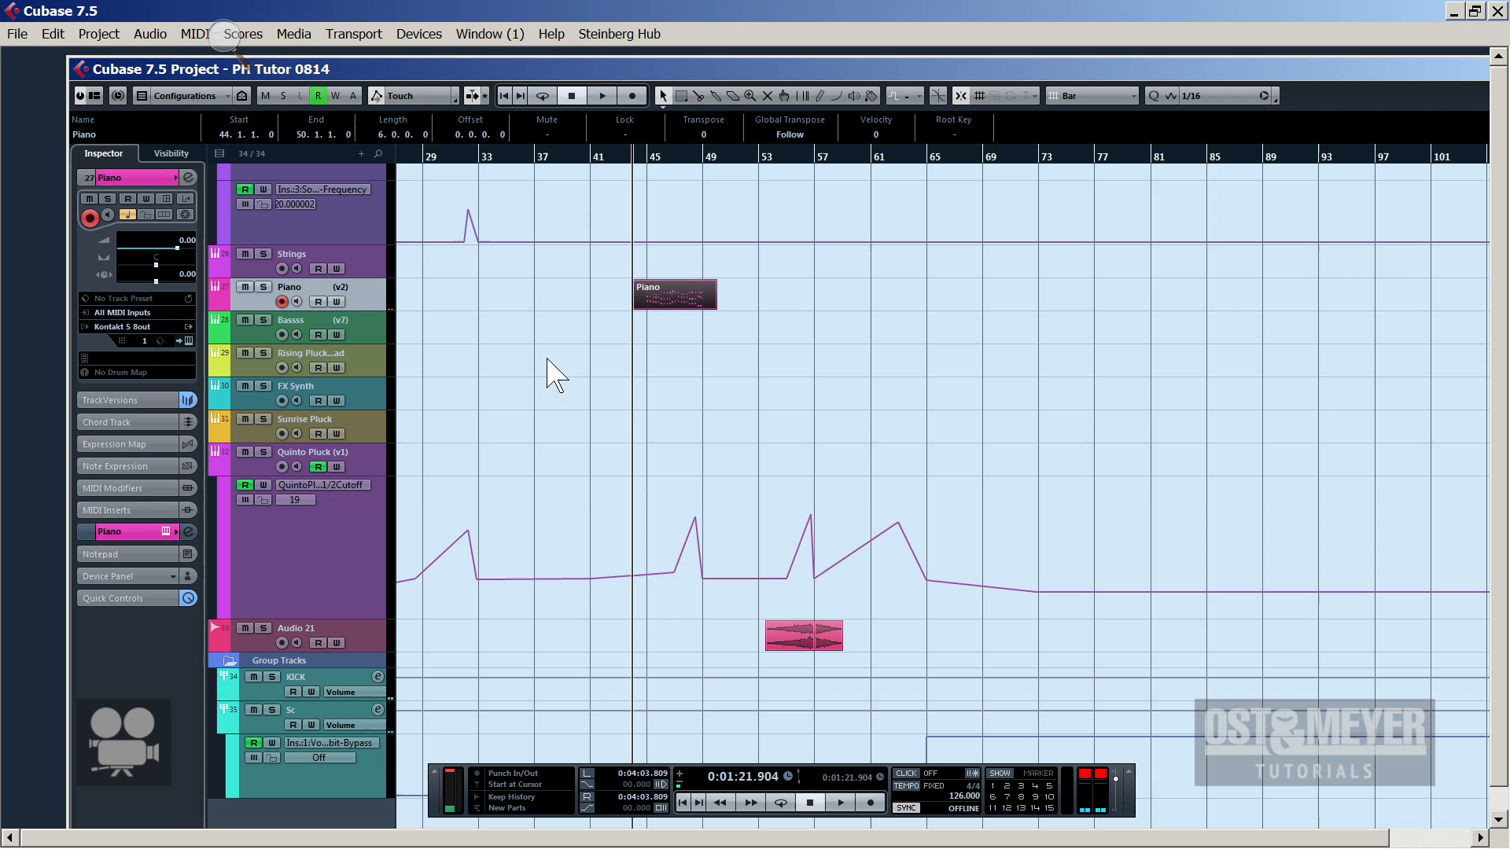
Open the recorded piano part in the note editor, select all its notes and quantize them to 1/16
{"action": "left_click_drag", "start_coordinate": [657, 157], "coordinate": [639, 301]}
{"action": "double_click", "coordinate": [639, 301]}
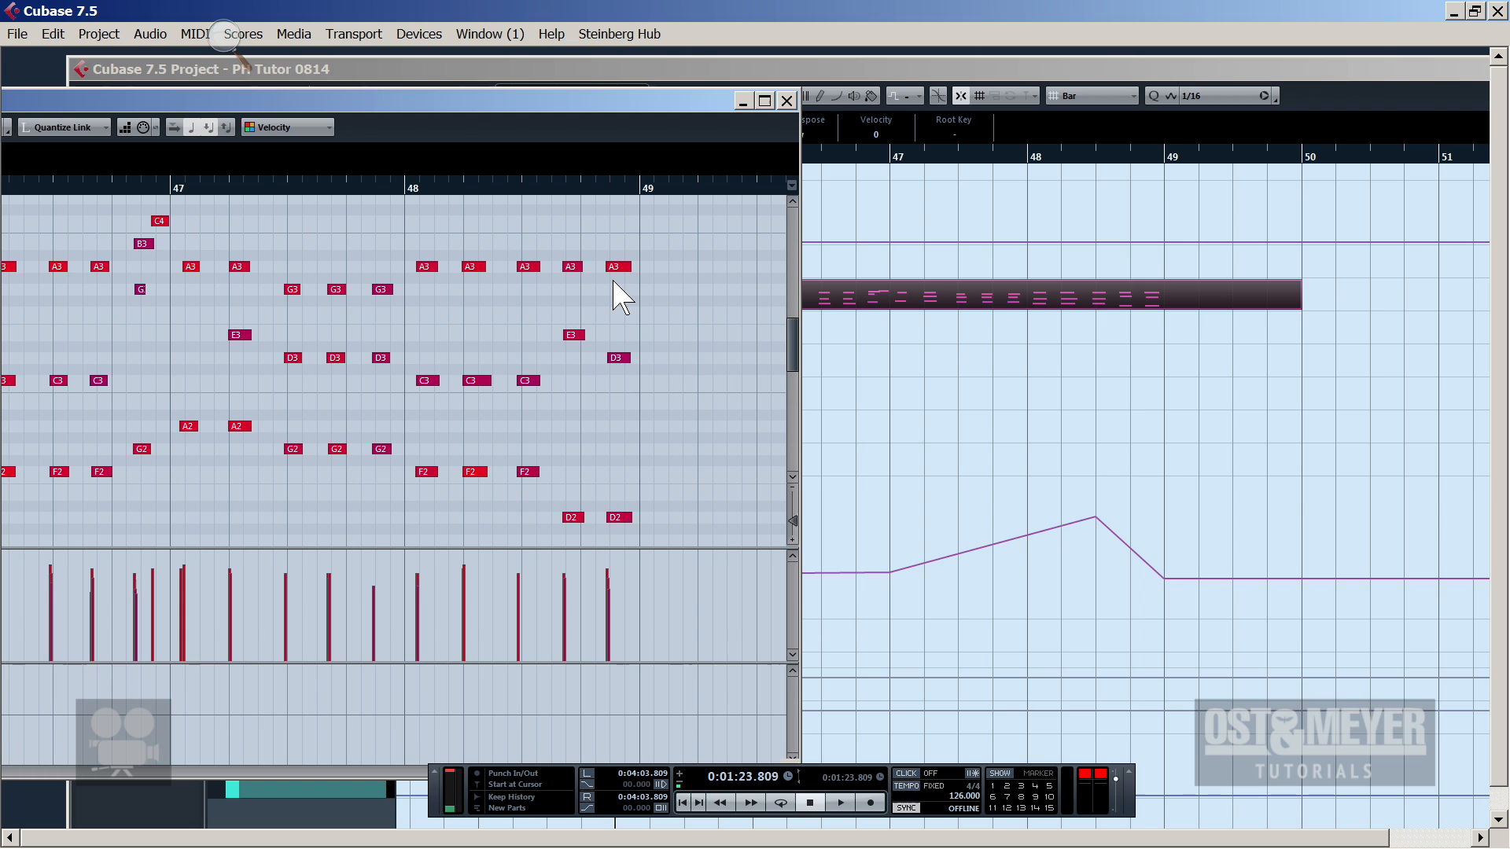
{"action": "left_click", "coordinate": [613, 281]}
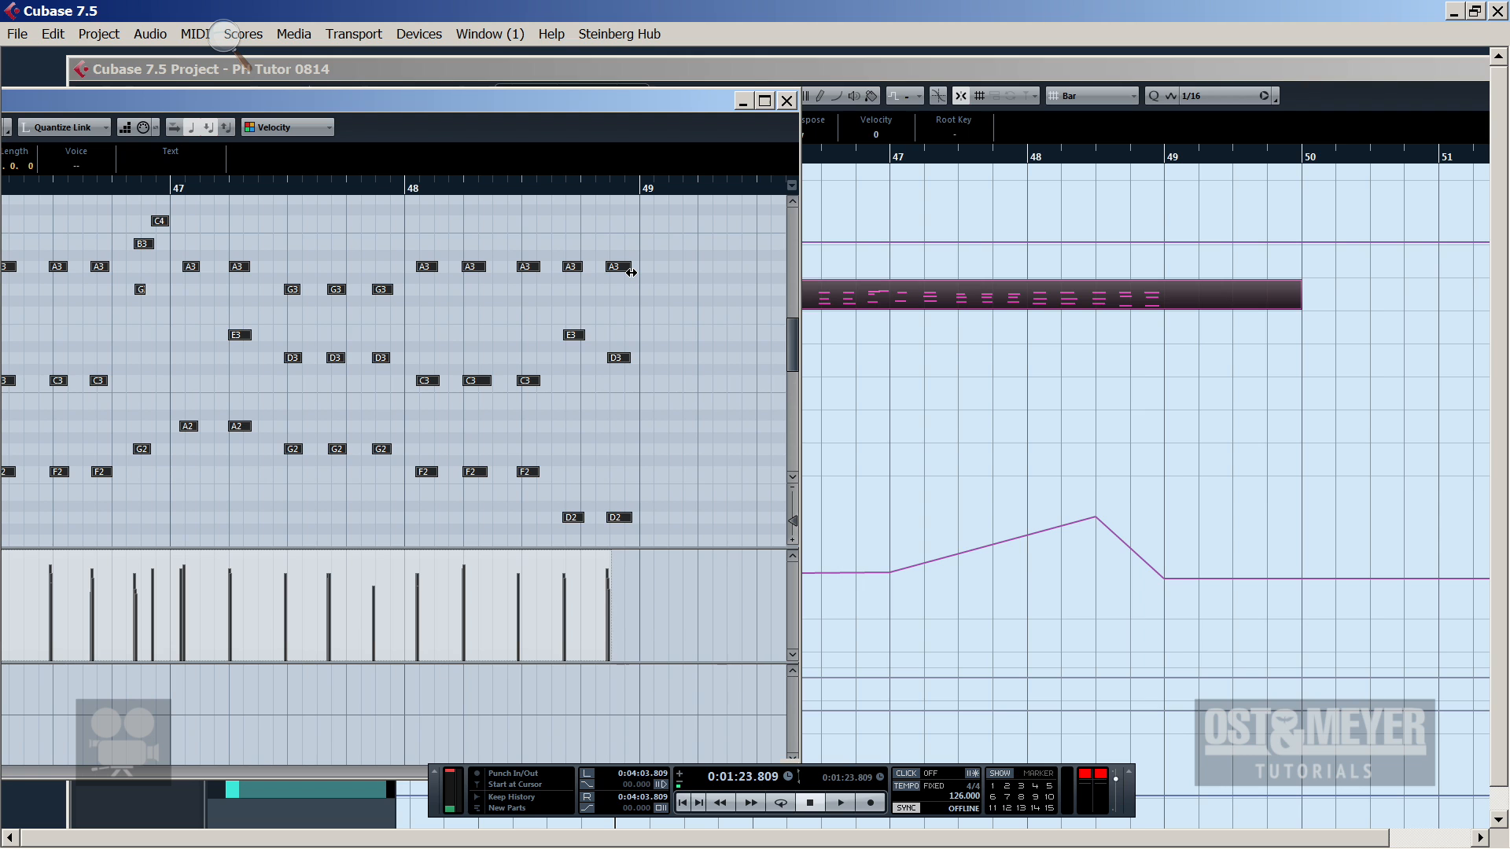
{"action": "key", "text": "q"}
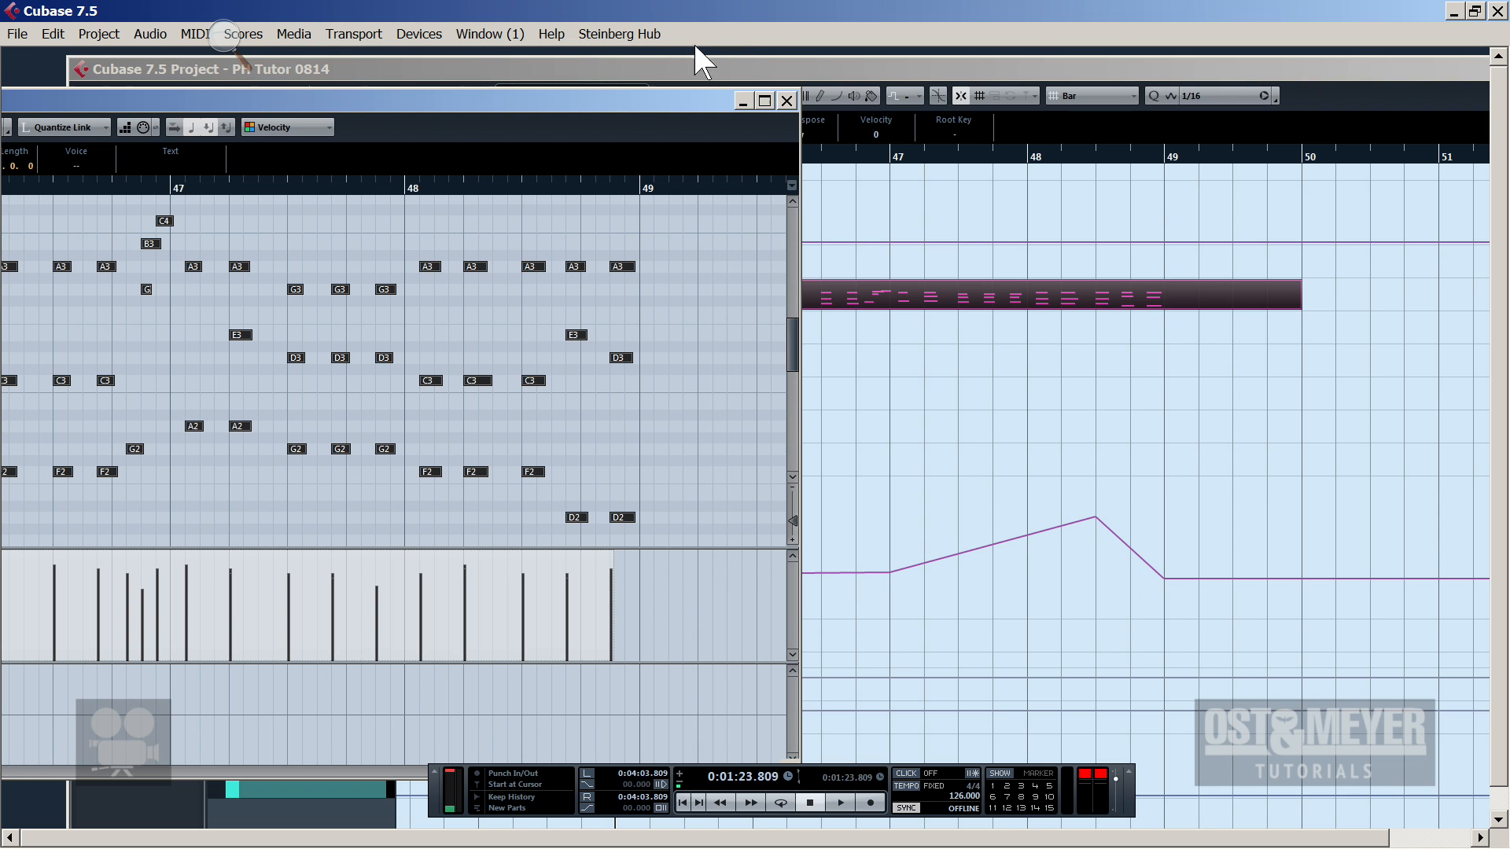
Apply the Fixed Lengths and Fixed Velocity functions to all selected piano notes
{"action": "left_click", "coordinate": [194, 34]}
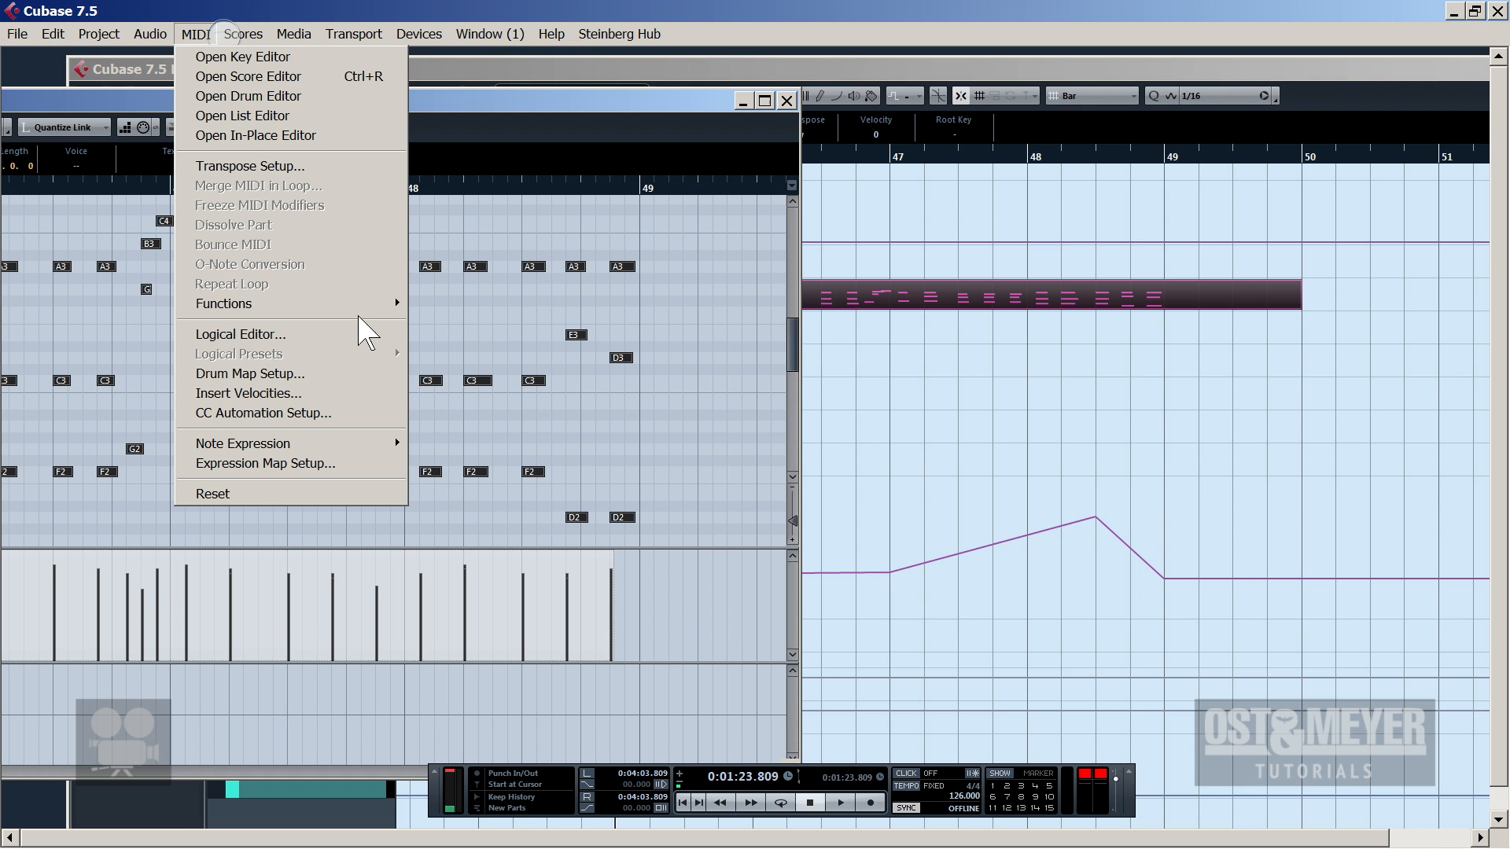
{"action": "mouse_move", "coordinate": [361, 309]}
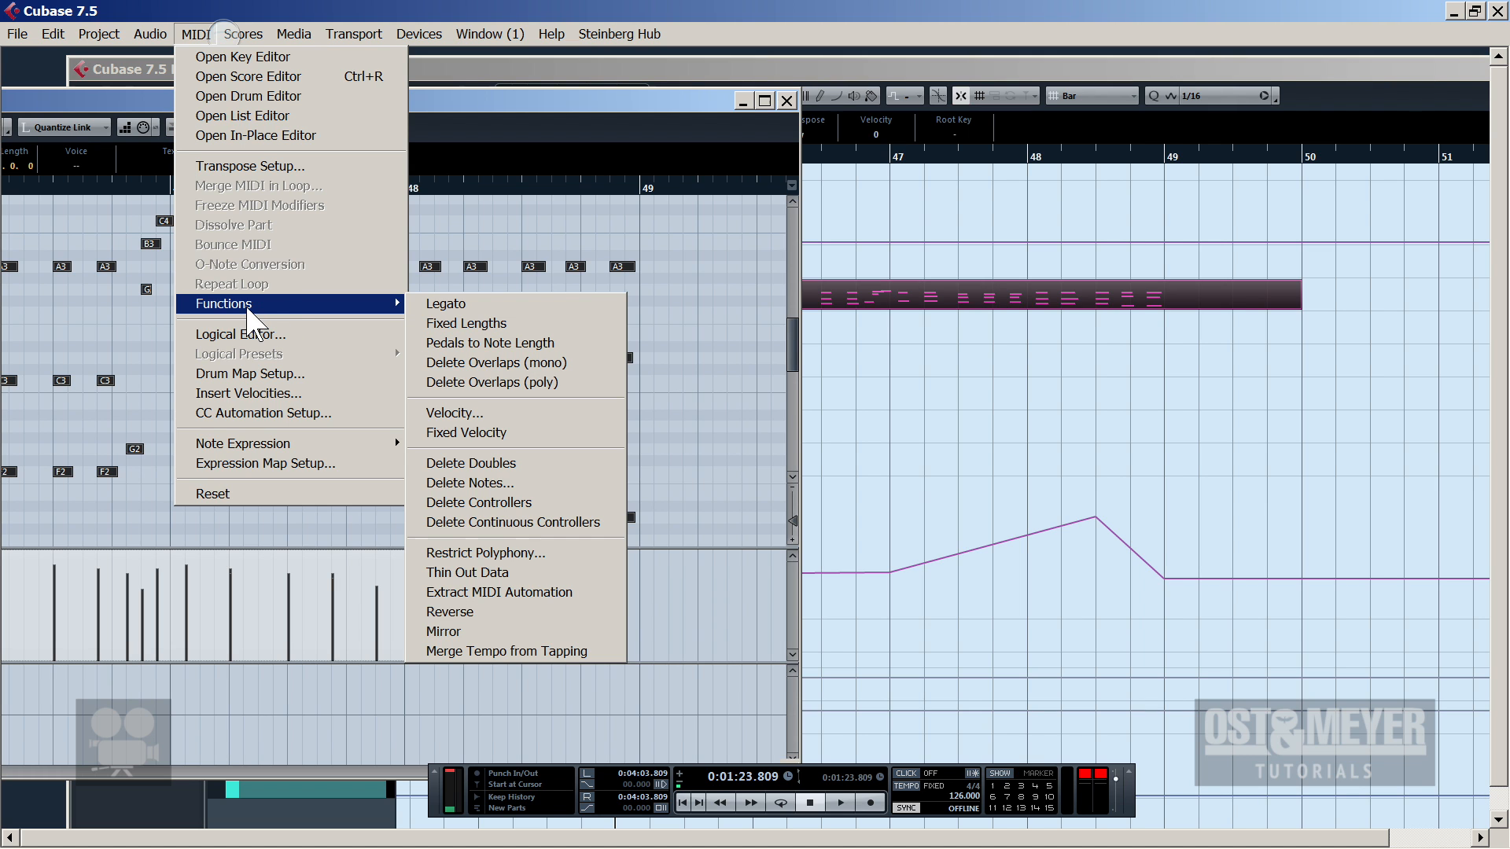
{"action": "left_click", "coordinate": [475, 323]}
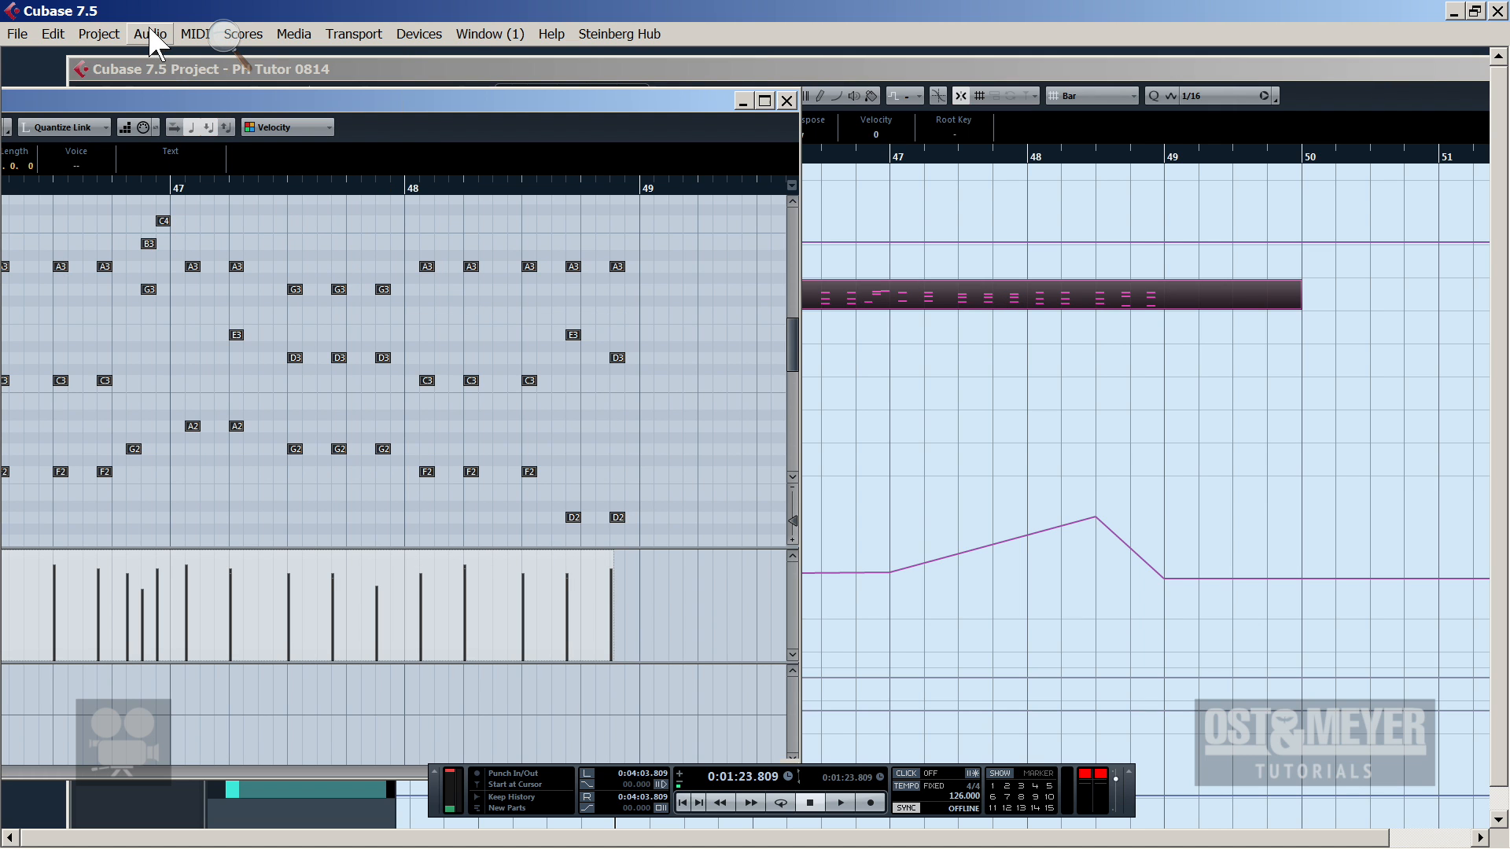
{"action": "left_click", "coordinate": [196, 34]}
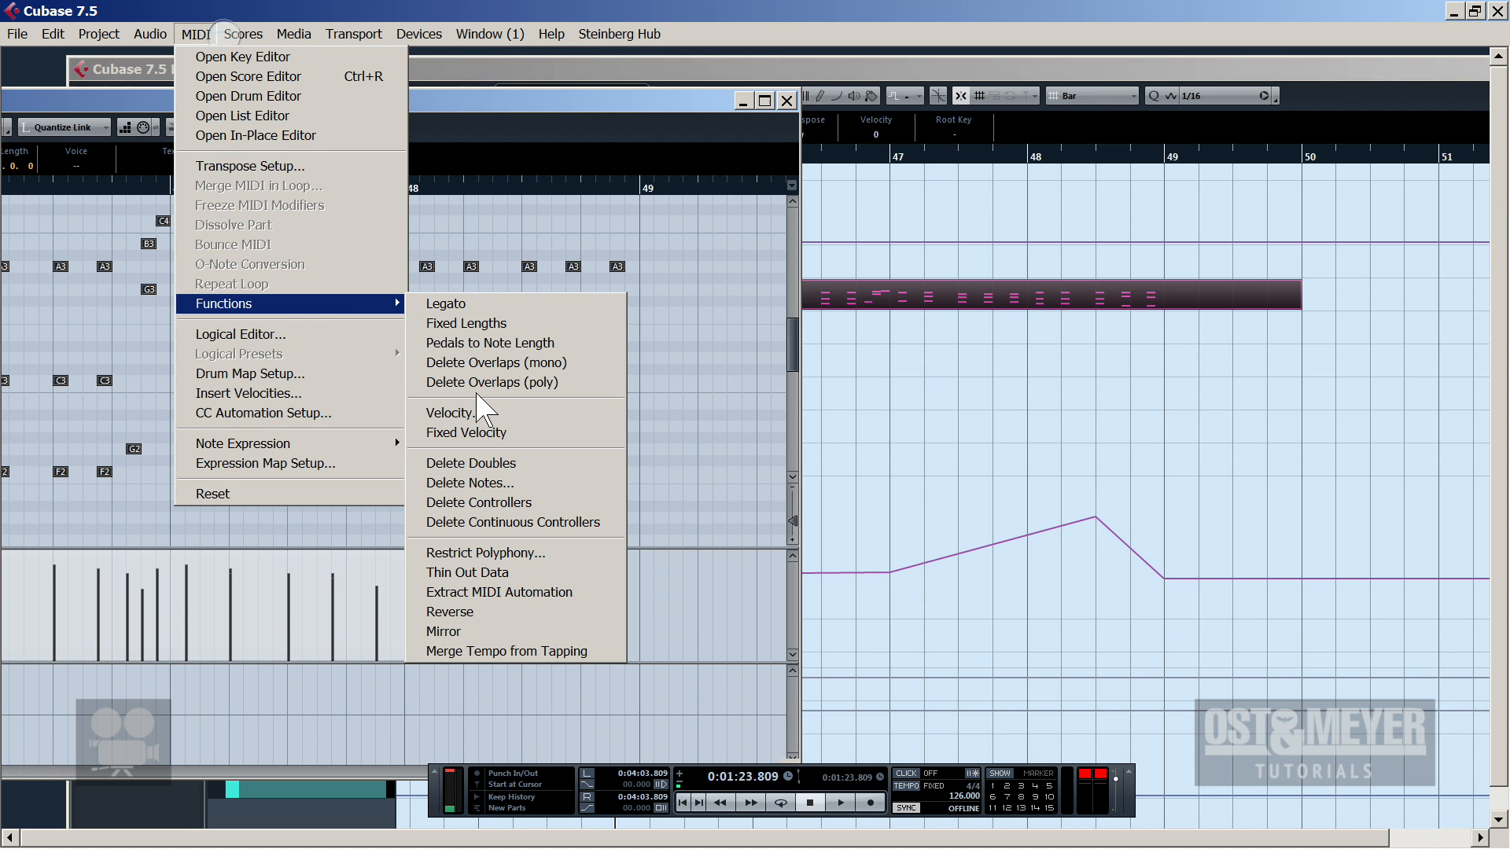
{"action": "left_click", "coordinate": [470, 433]}
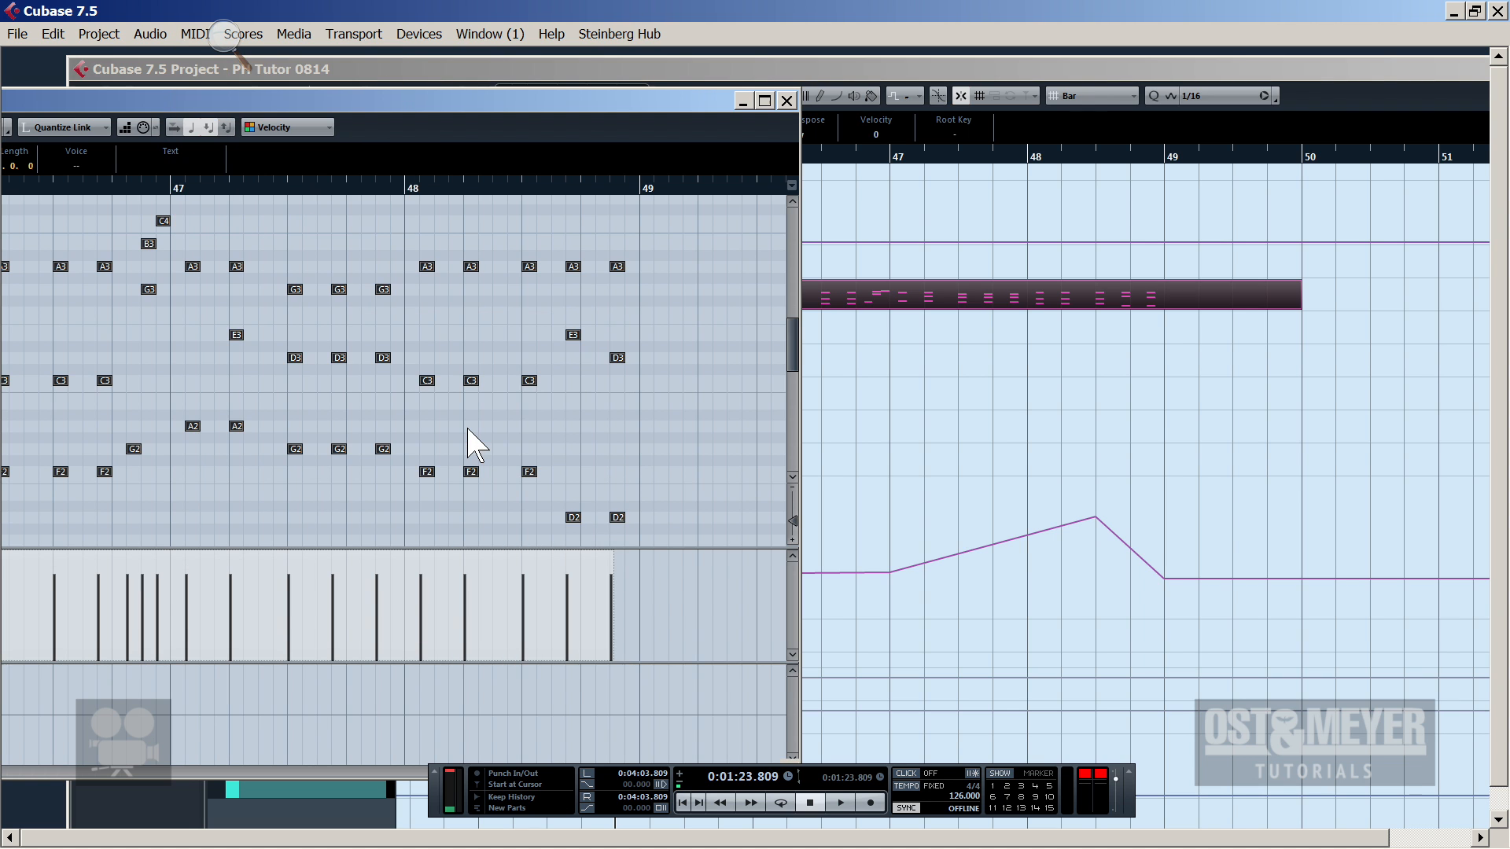
Play back the tidied piano notes from the start of bar 45 in the note editor
{"action": "left_click_drag", "start_coordinate": [429, 189], "coordinate": [315, 283]}
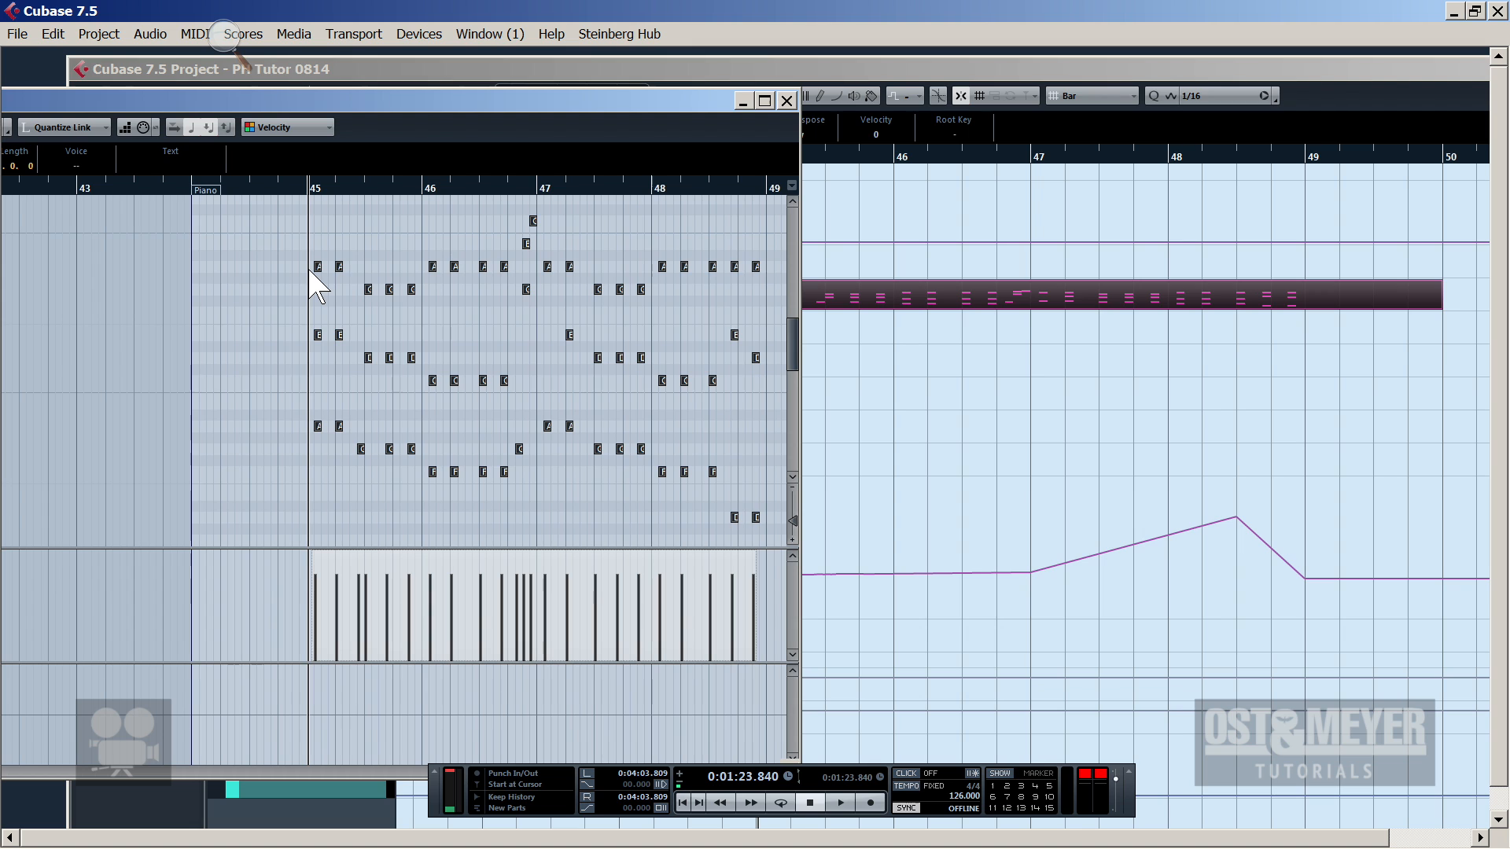
{"action": "scroll", "coordinate": [389, 346], "scroll_direction": "up", "scroll_amount": 2}
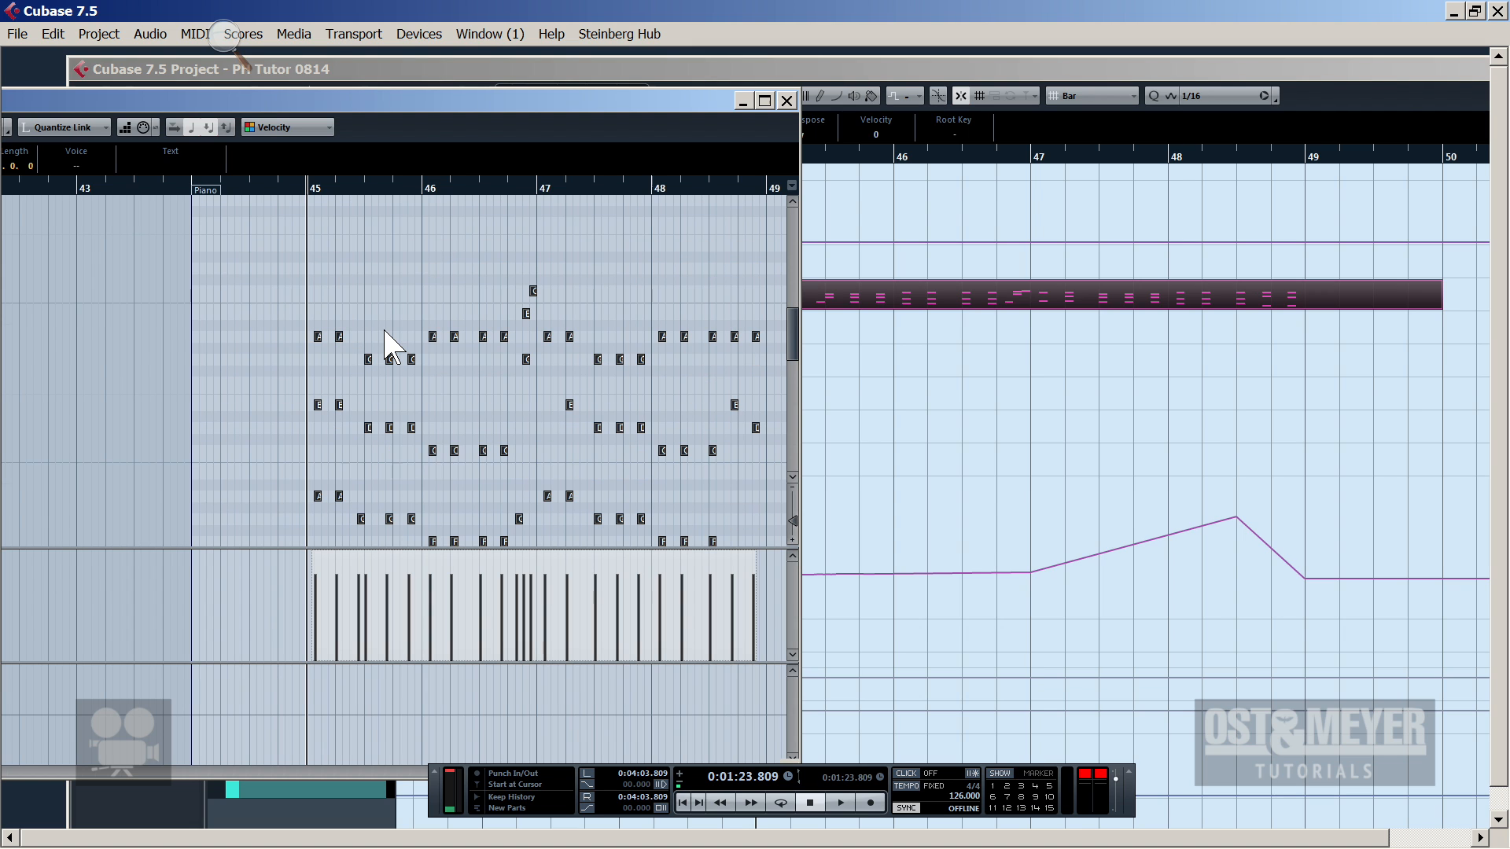
{"action": "scroll", "coordinate": [389, 346], "scroll_direction": "down", "scroll_amount": 2}
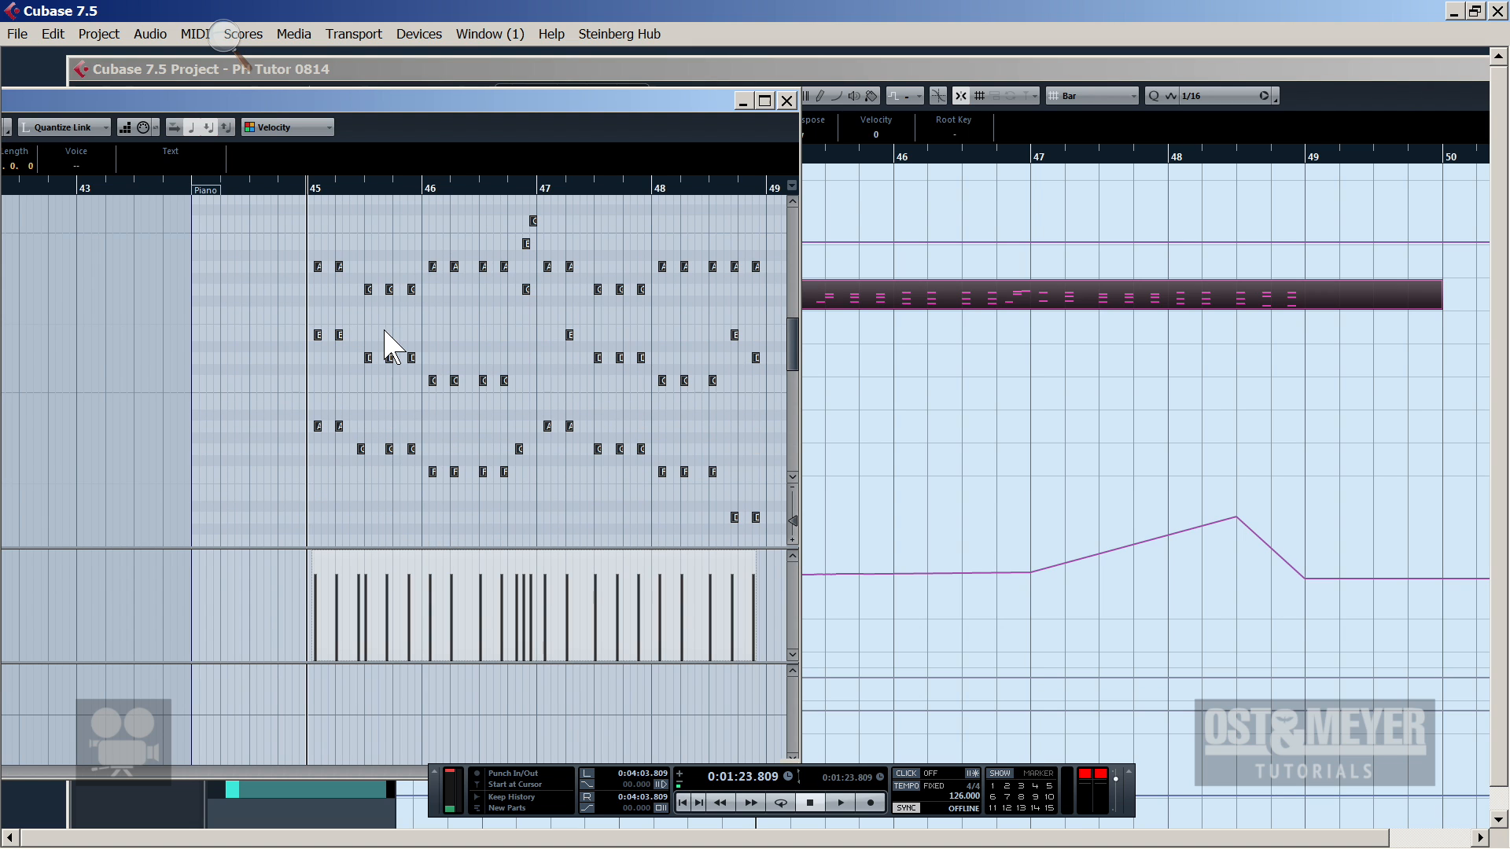
{"action": "left_click_drag", "start_coordinate": [358, 188], "coordinate": [168, 228]}
{"action": "key", "text": "space"}
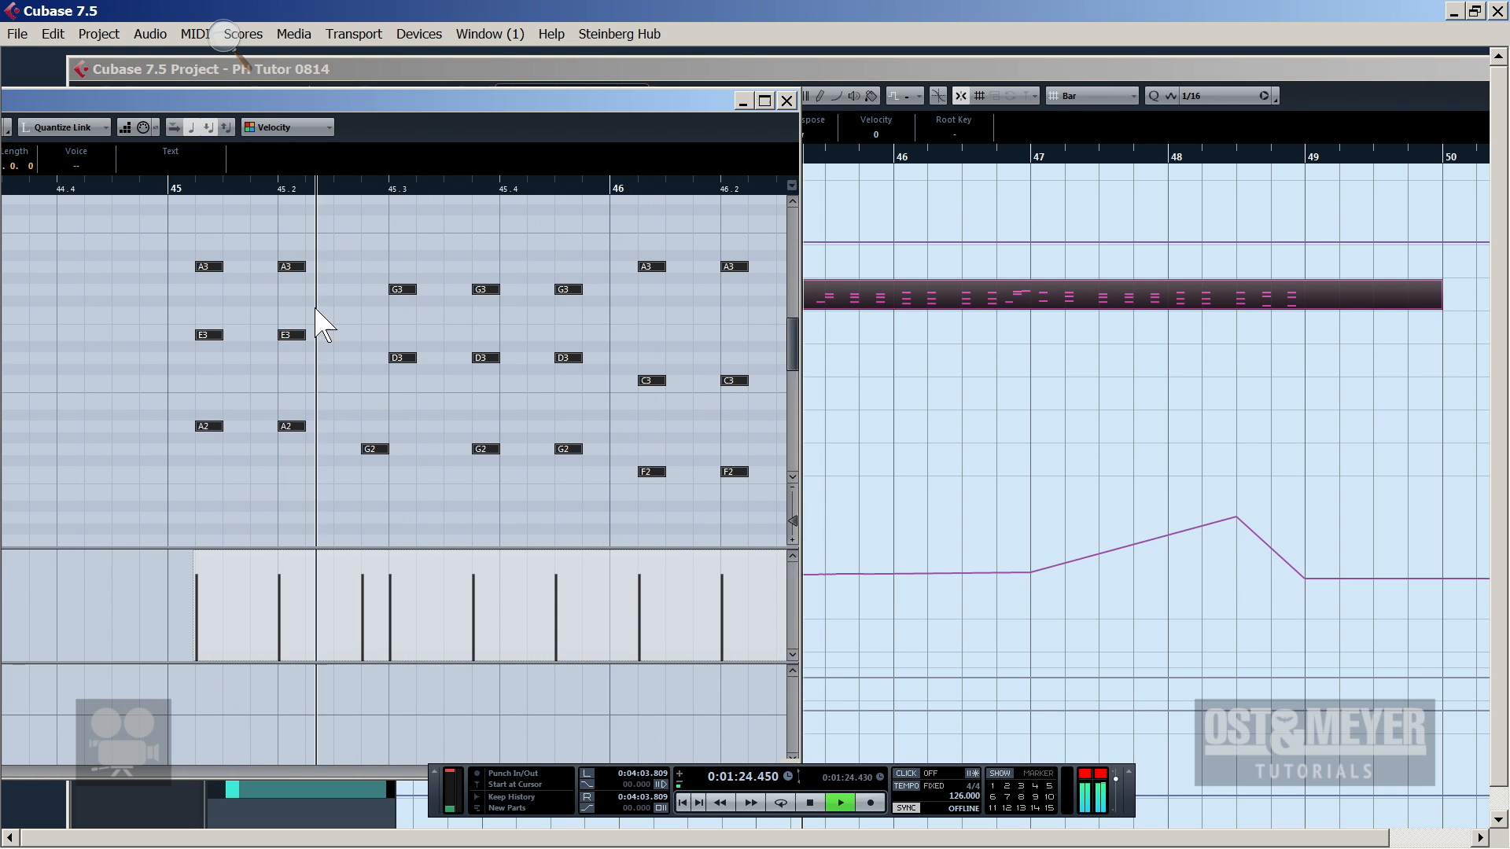
{"action": "key", "text": "space"}
Move the early G2 note in bar 45 one sixteenth later, aligning it with the D3 and G3 chord at 45.3, and check by playback
{"action": "key", "text": "ctrl+a"}
{"action": "left_click", "coordinate": [372, 450], "text": "shift"}
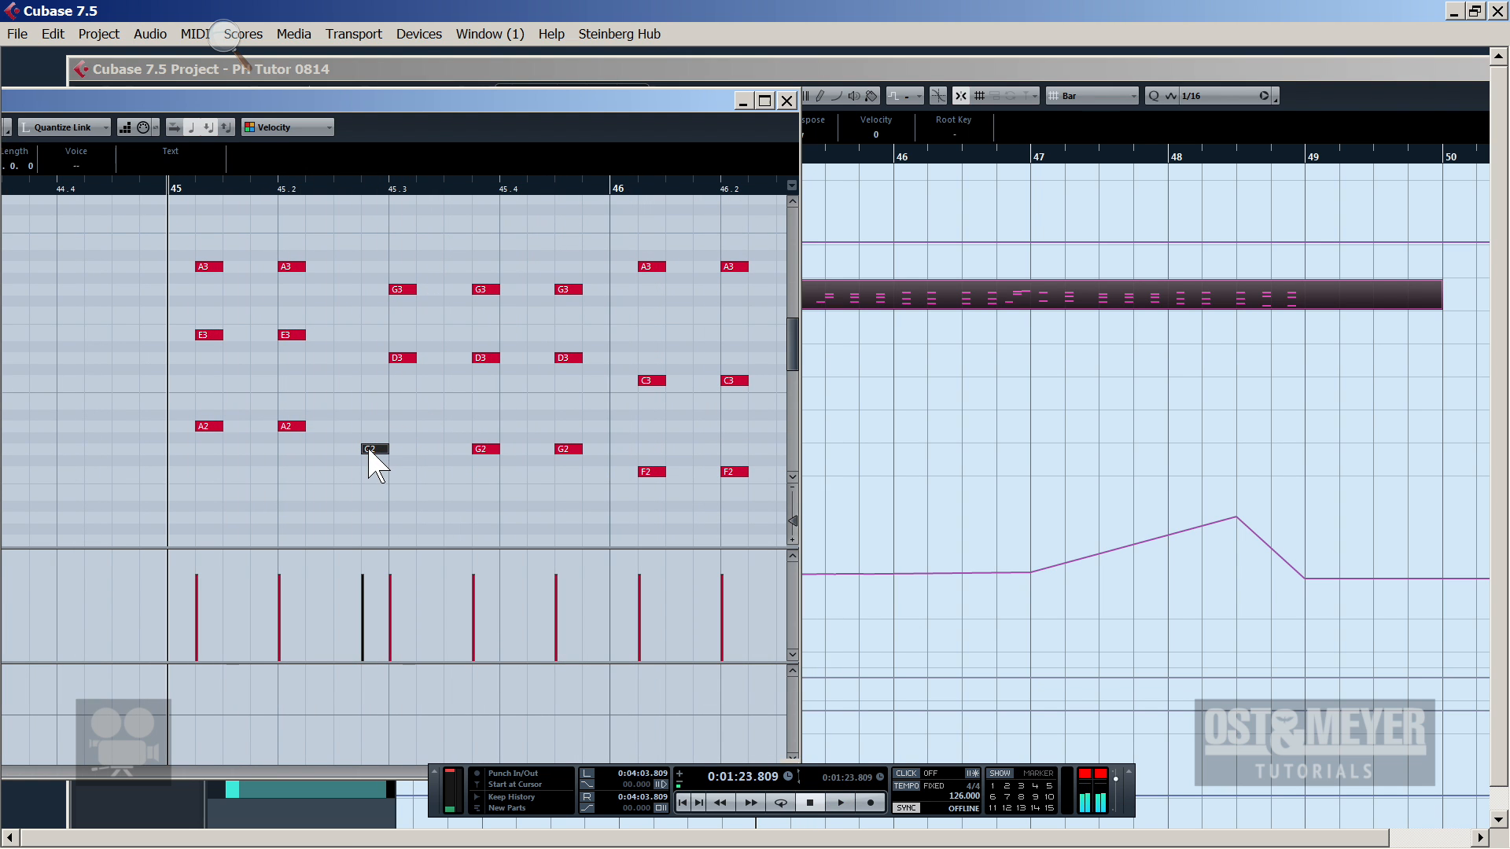
{"action": "left_click_drag", "start_coordinate": [368, 452], "coordinate": [396, 460]}
{"action": "key", "text": "space"}
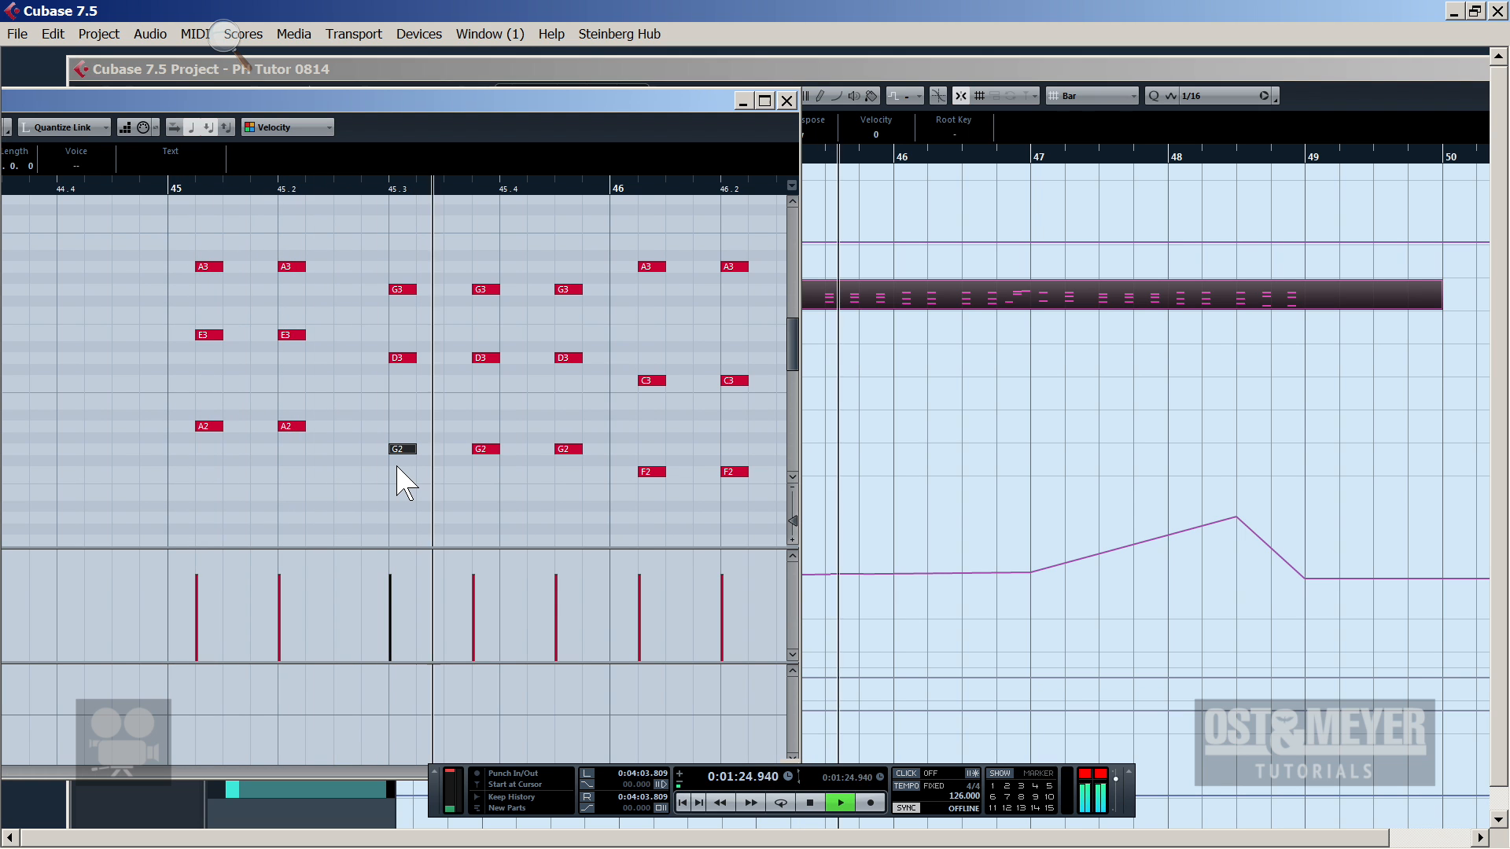
{"action": "key", "text": "space"}
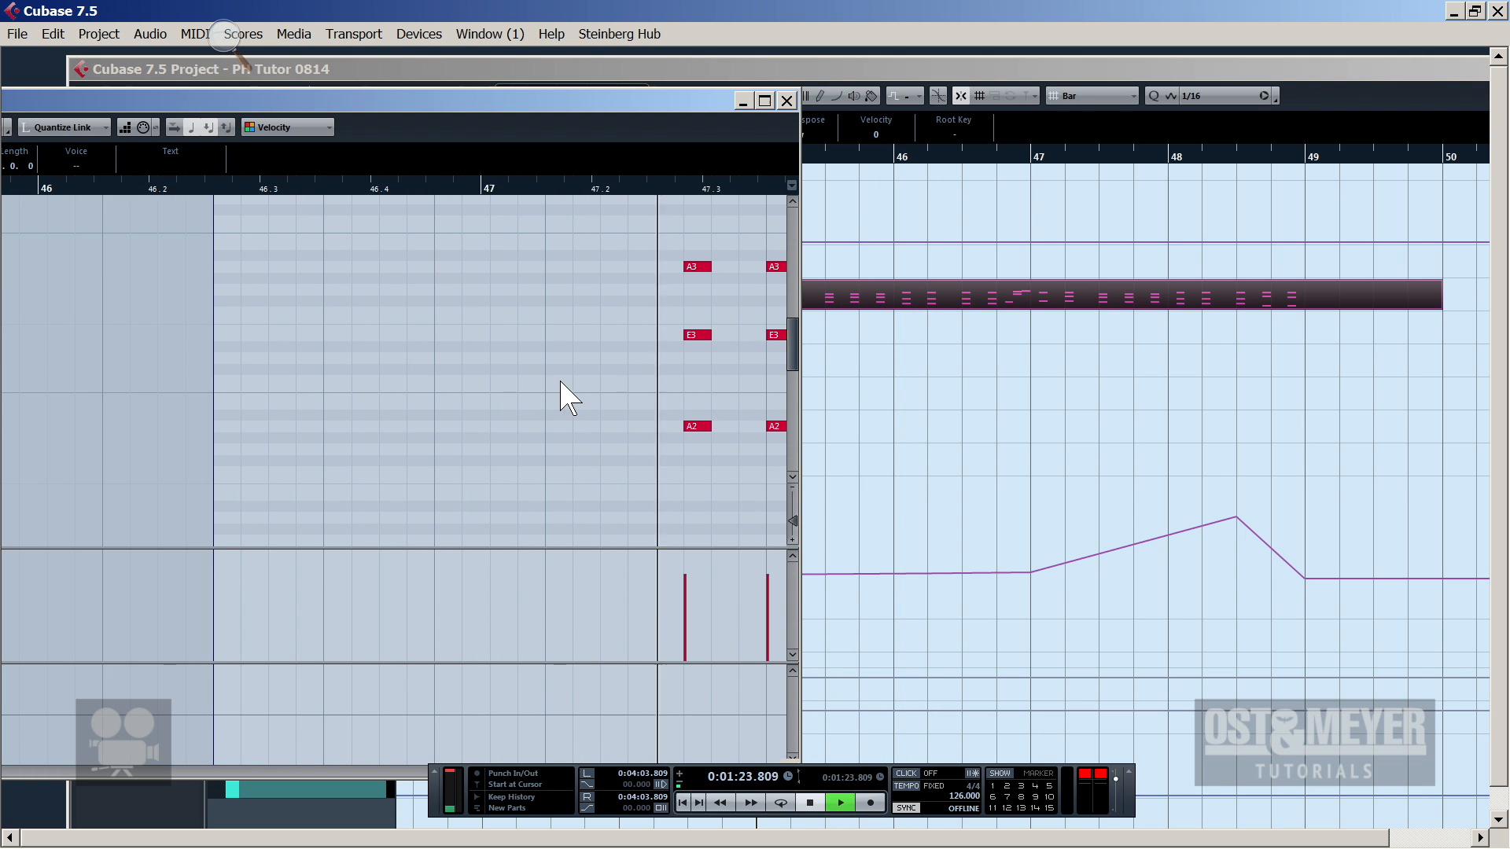
Select all piano notes, lengthen them together to 0.0.2.0, and play the result
{"action": "key", "text": "ctrl+a"}
{"action": "key", "text": "space"}
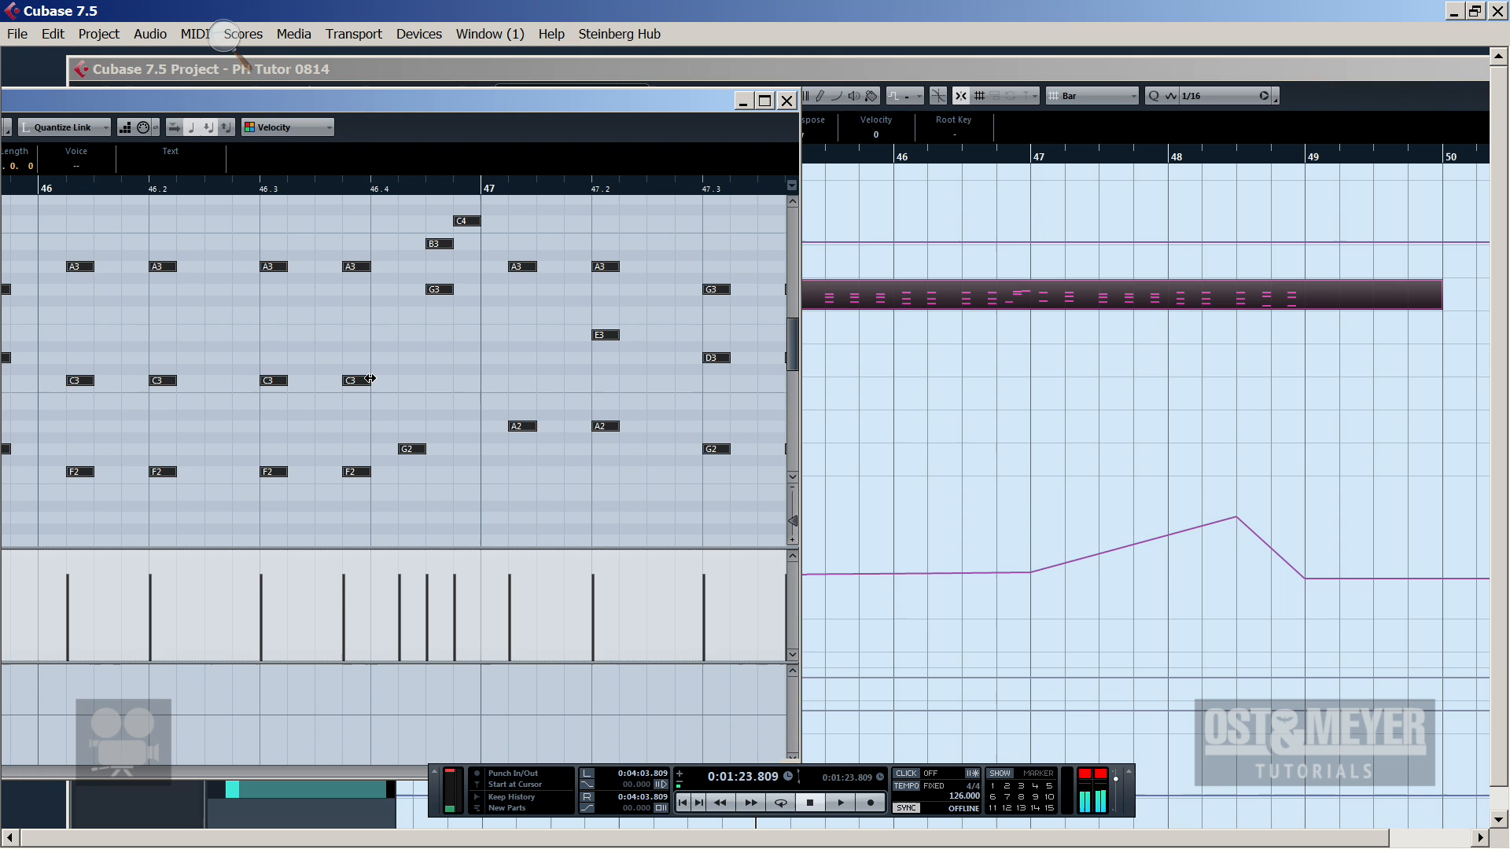
{"action": "mouse_move", "coordinate": [369, 379]}
{"action": "left_mouse_down"}
{"action": "mouse_move", "coordinate": [479, 381]}
{"action": "mouse_move", "coordinate": [398, 381]}
{"action": "left_mouse_up"}
{"action": "key", "text": "space"}
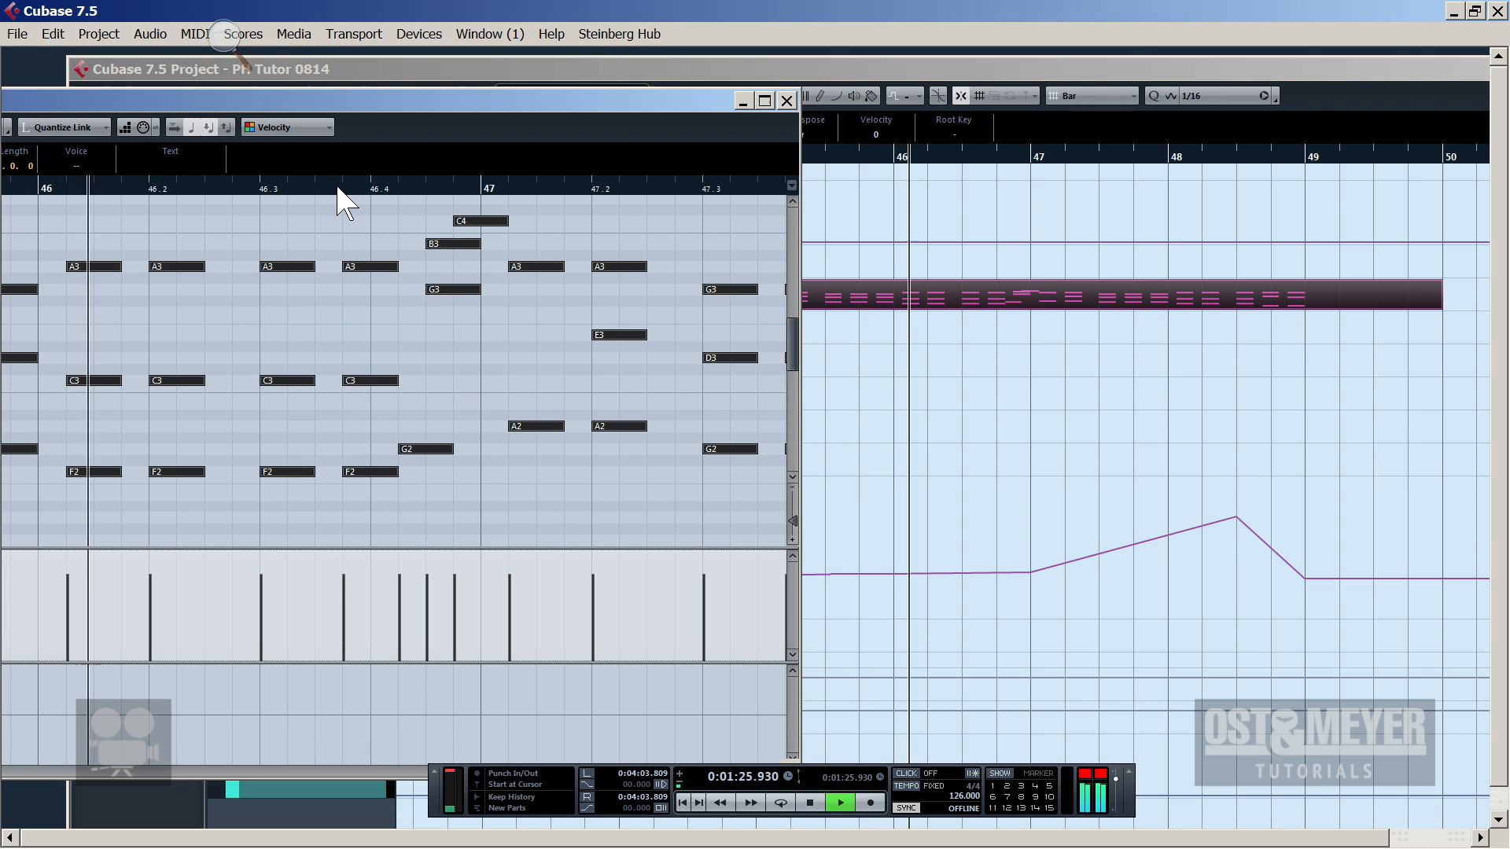
Move the G2 note just before bar 47 one sixteenth later so it starts with the G3 and B3 notes
{"action": "left_click_drag", "start_coordinate": [336, 188], "coordinate": [158, 142]}
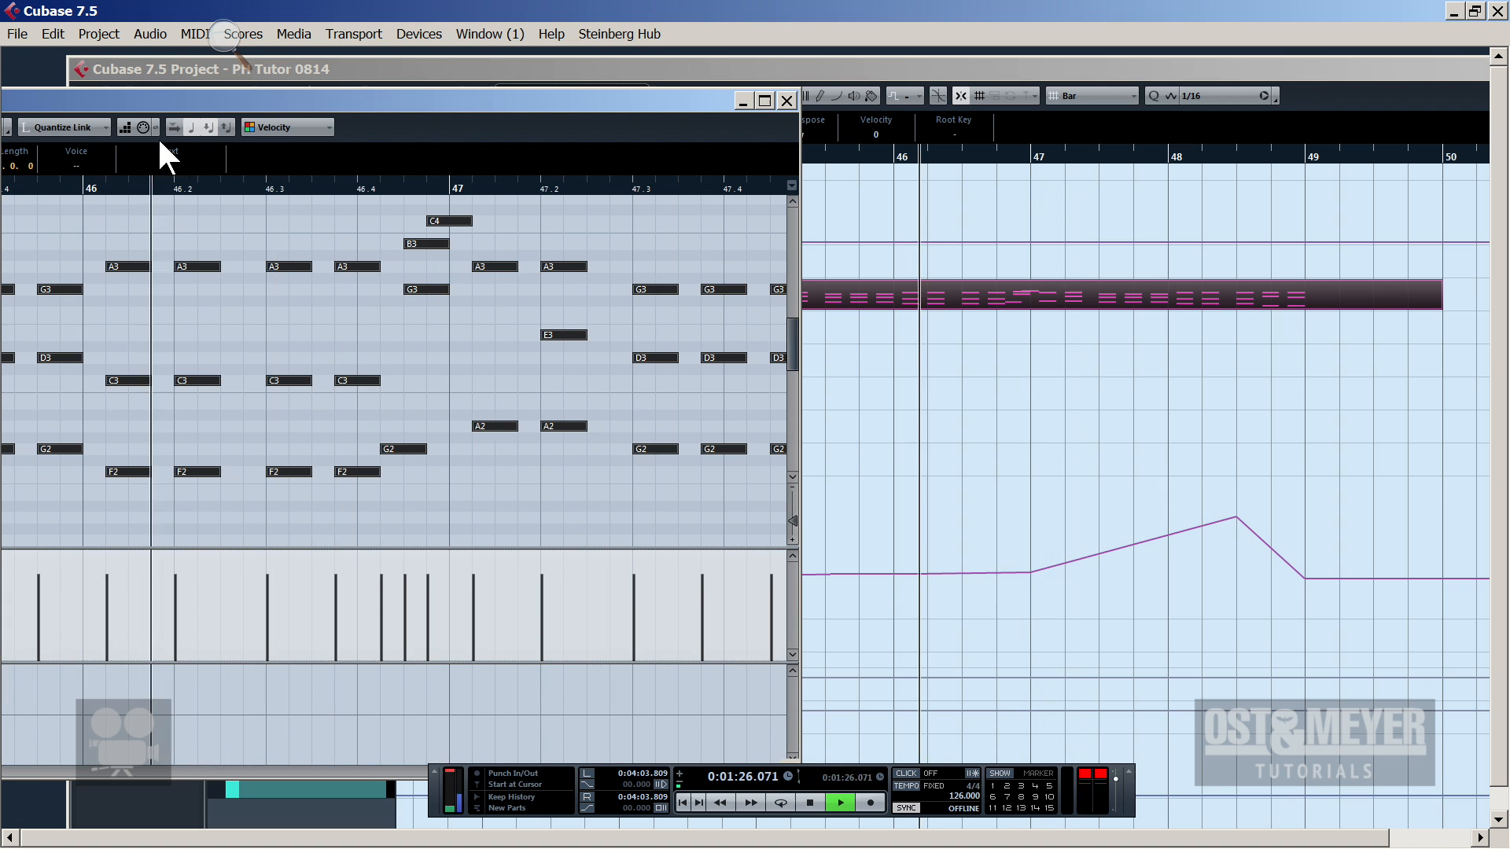
{"action": "left_click", "coordinate": [428, 472]}
{"action": "left_click_drag", "start_coordinate": [404, 451], "coordinate": [427, 446]}
{"action": "scroll", "coordinate": [438, 354], "scroll_direction": "up", "scroll_amount": 3}
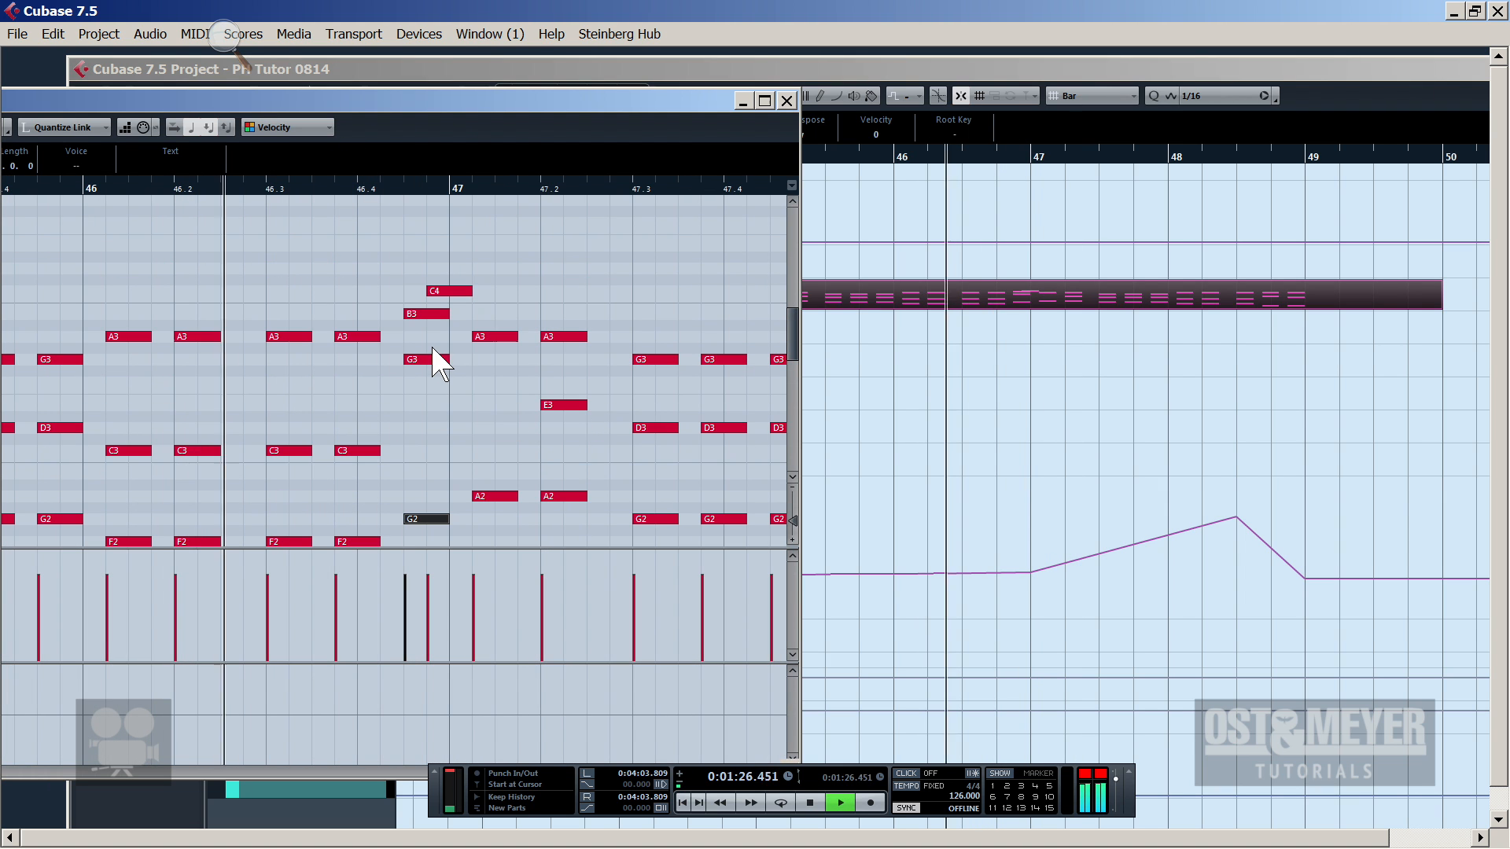
Shorten the G3 and B3 notes just before bar 47 to 0.0.1.0 and play the passage
{"action": "key", "text": "space"}
{"action": "left_click_drag", "start_coordinate": [448, 363], "coordinate": [428, 316]}
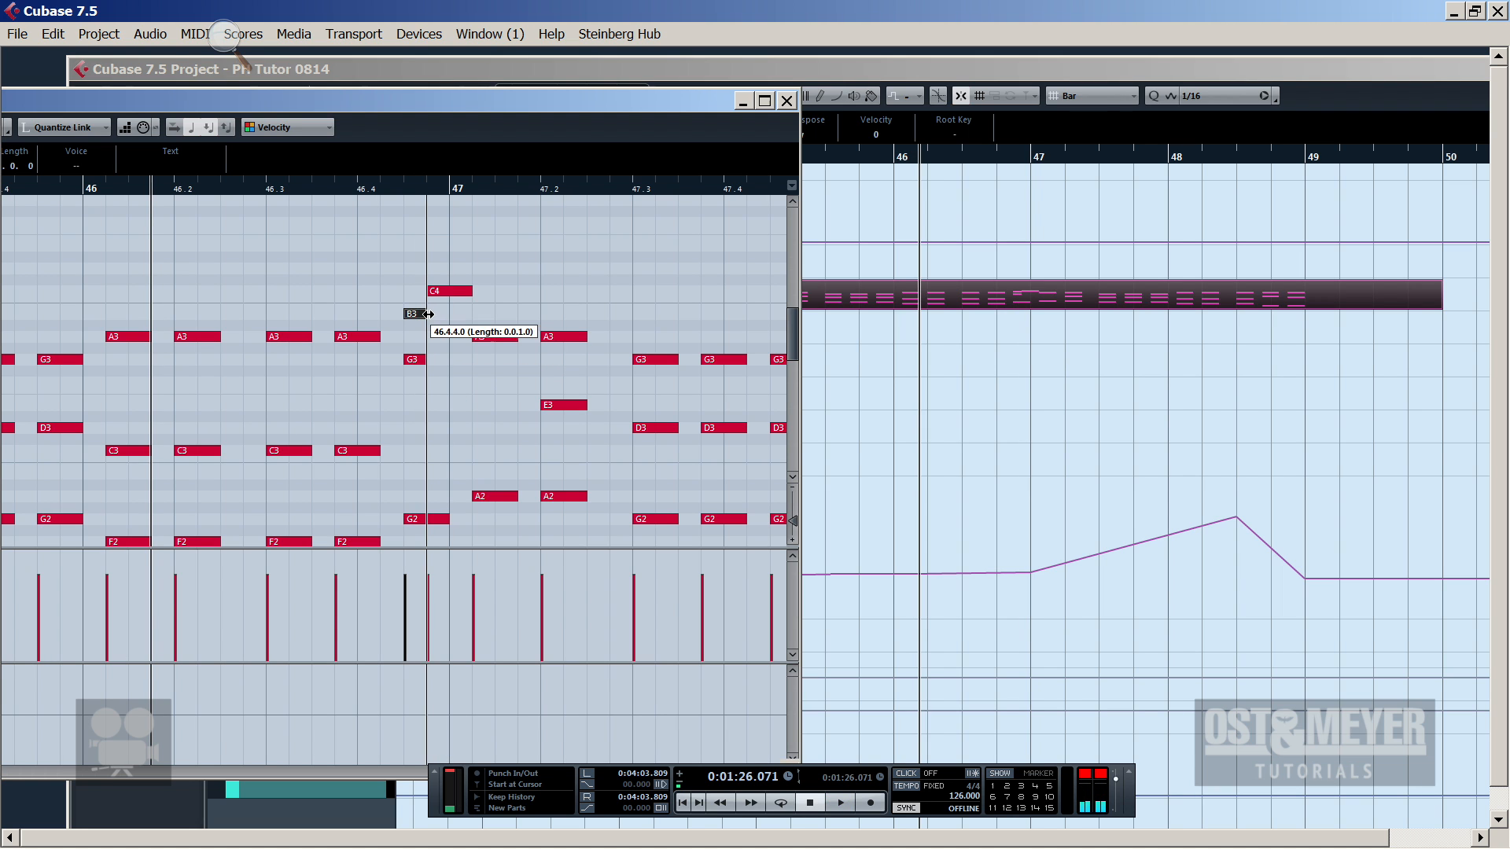
{"action": "key", "text": "space"}
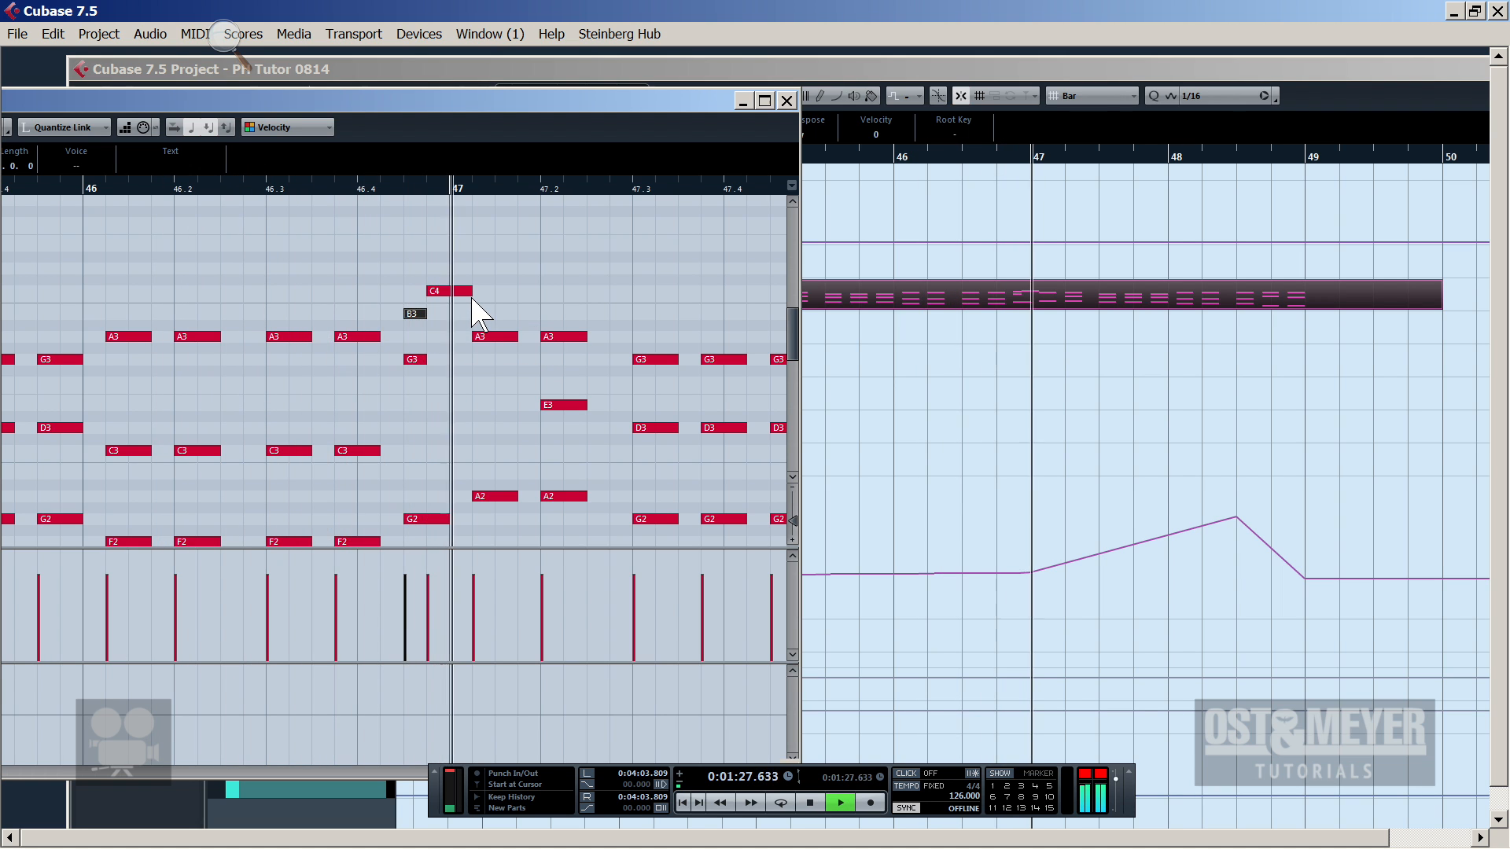
{"action": "key", "text": "space"}
Shorten the C4 note before bar 47 to end at the bar line, add a sixteenth-long A3 beneath it, and audition the passage
{"action": "left_click_drag", "start_coordinate": [464, 291], "coordinate": [439, 335]}
{"action": "key", "text": "space"}
{"action": "key", "text": "space"}
{"action": "key", "text": "space"}
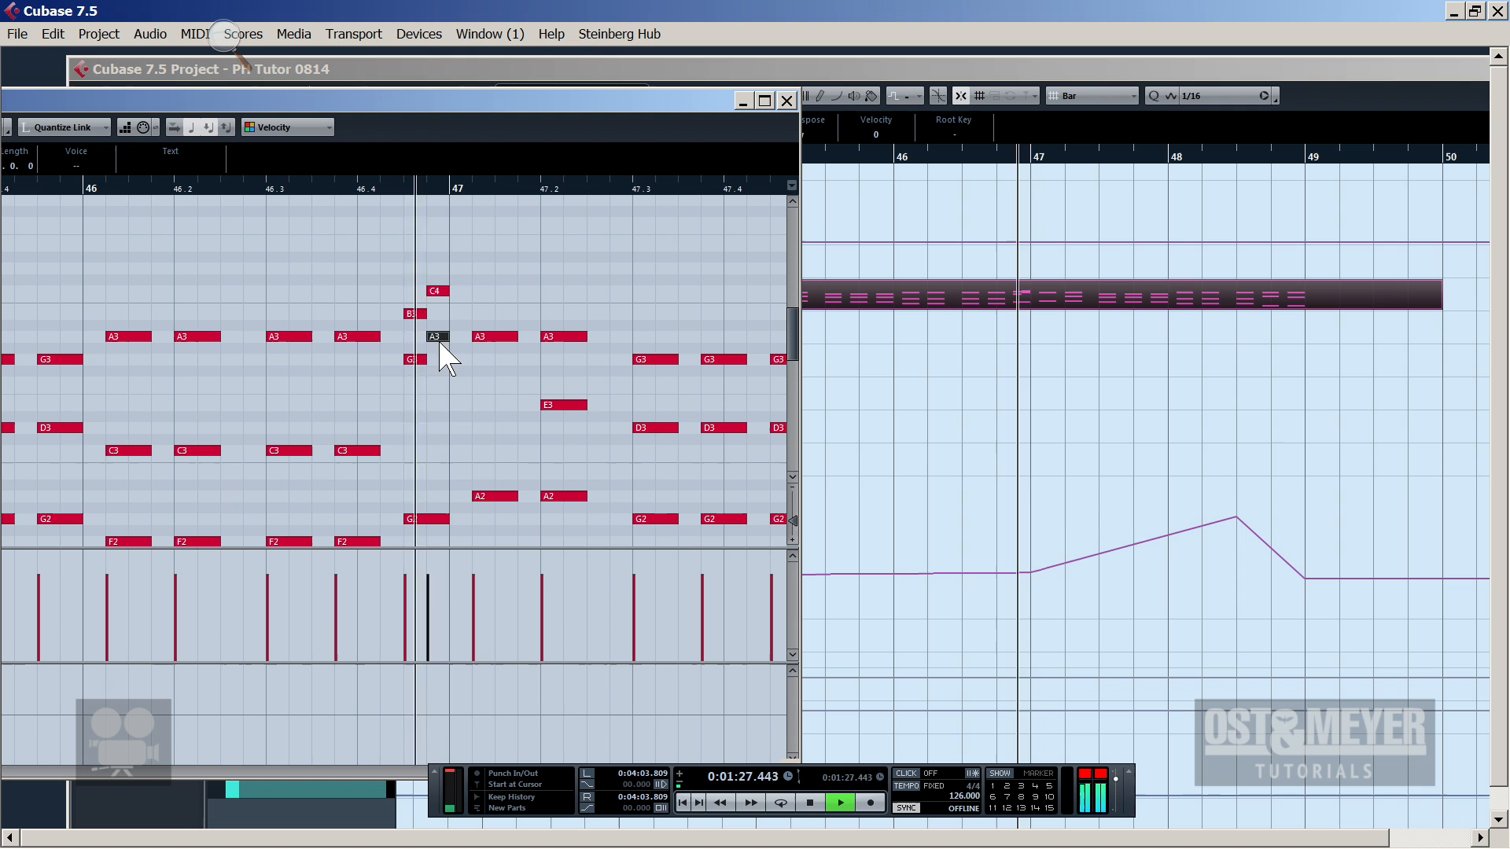
{"action": "key", "text": "space"}
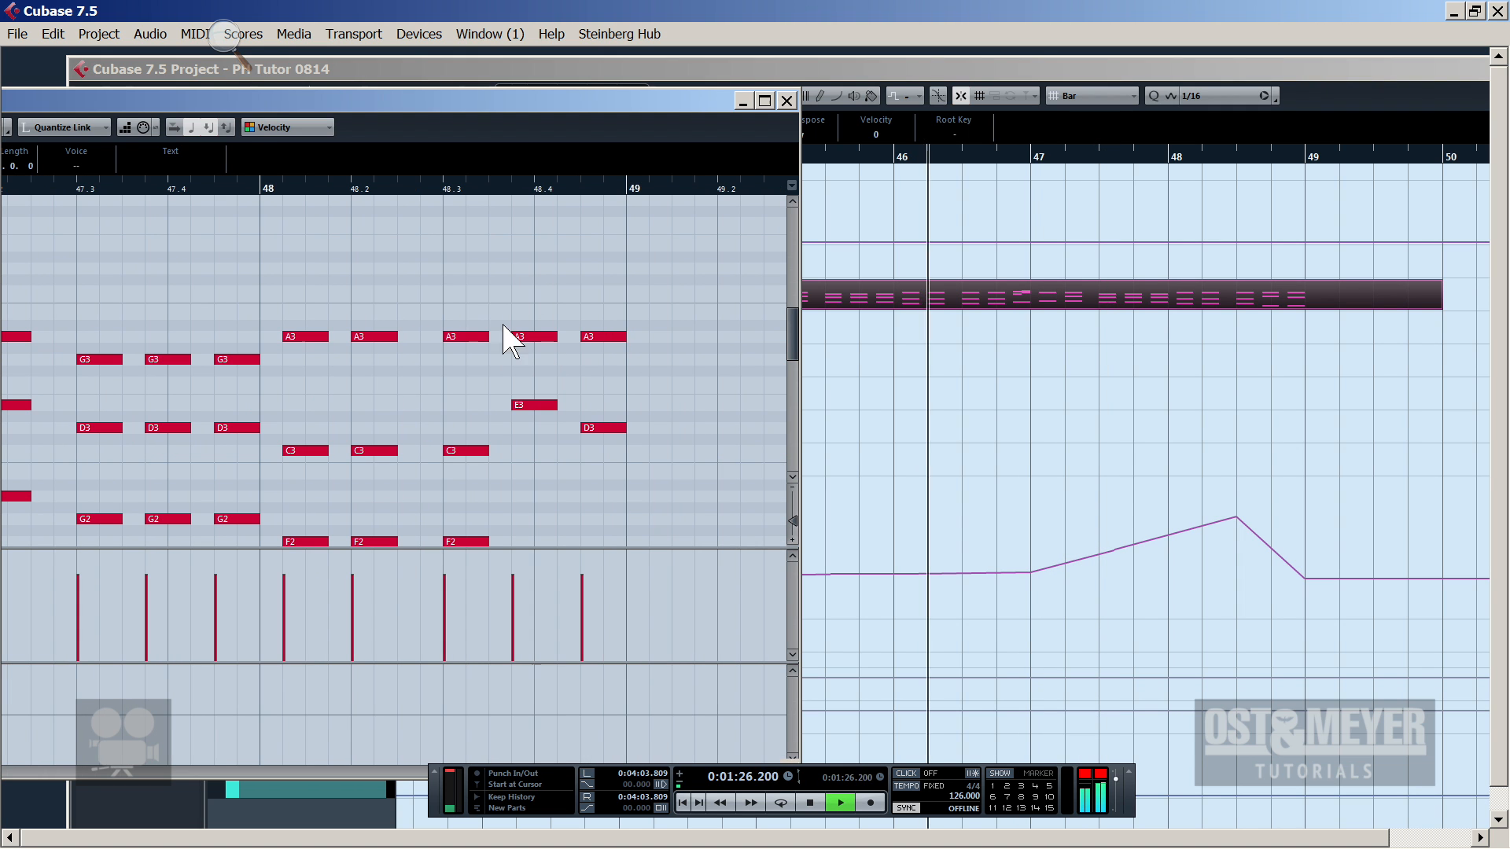
{"action": "key", "text": "space"}
{"action": "key", "text": "space"}
Close the note editor, split the Piano part at bars 45 and 47, and delete the pieces before and after those two bars
{"action": "left_click", "coordinate": [790, 98]}
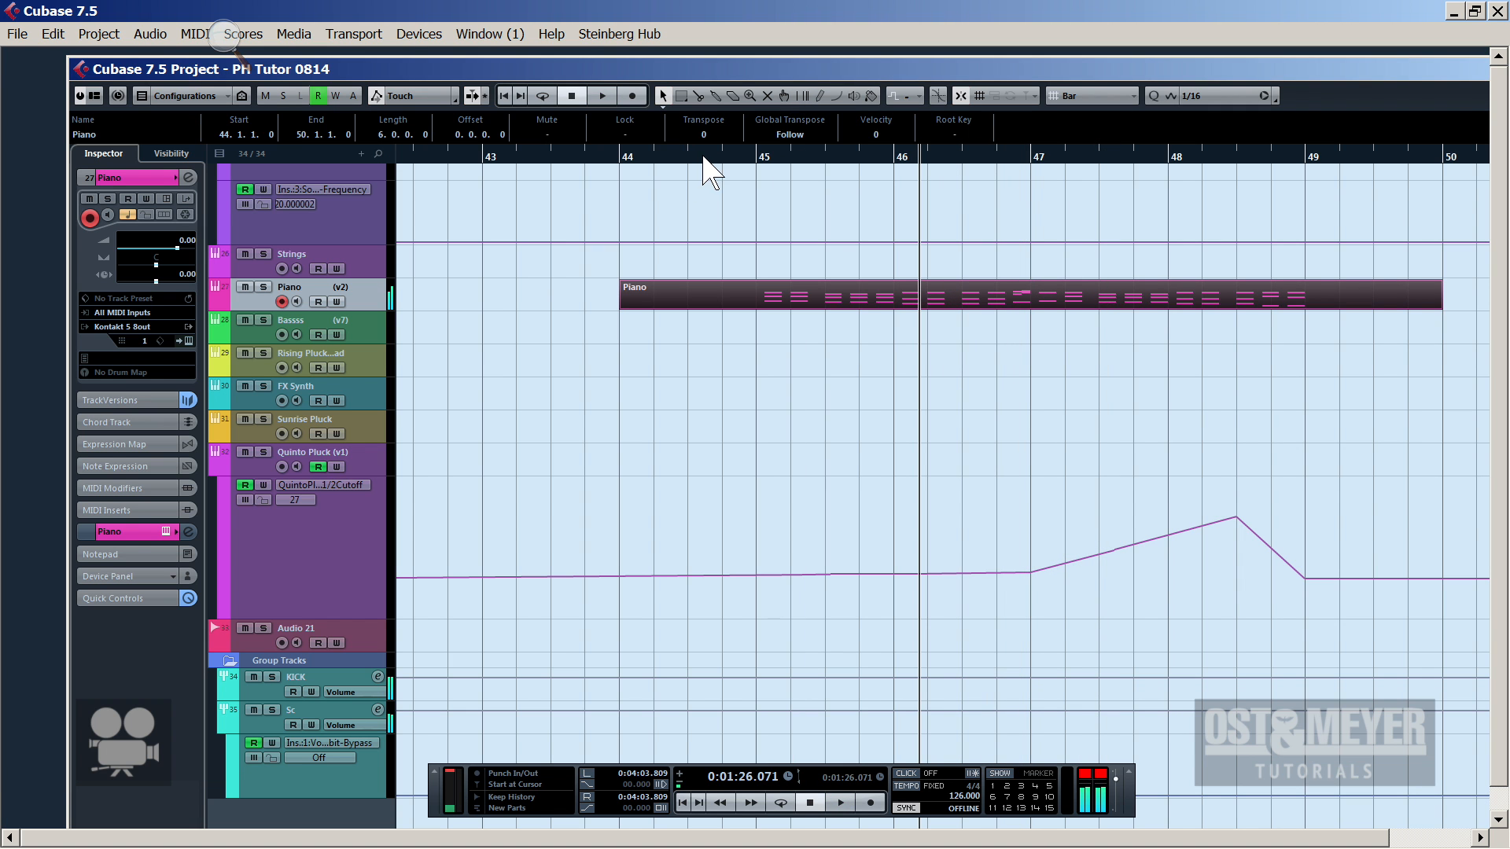
{"action": "left_click", "coordinate": [753, 308], "text": "alt"}
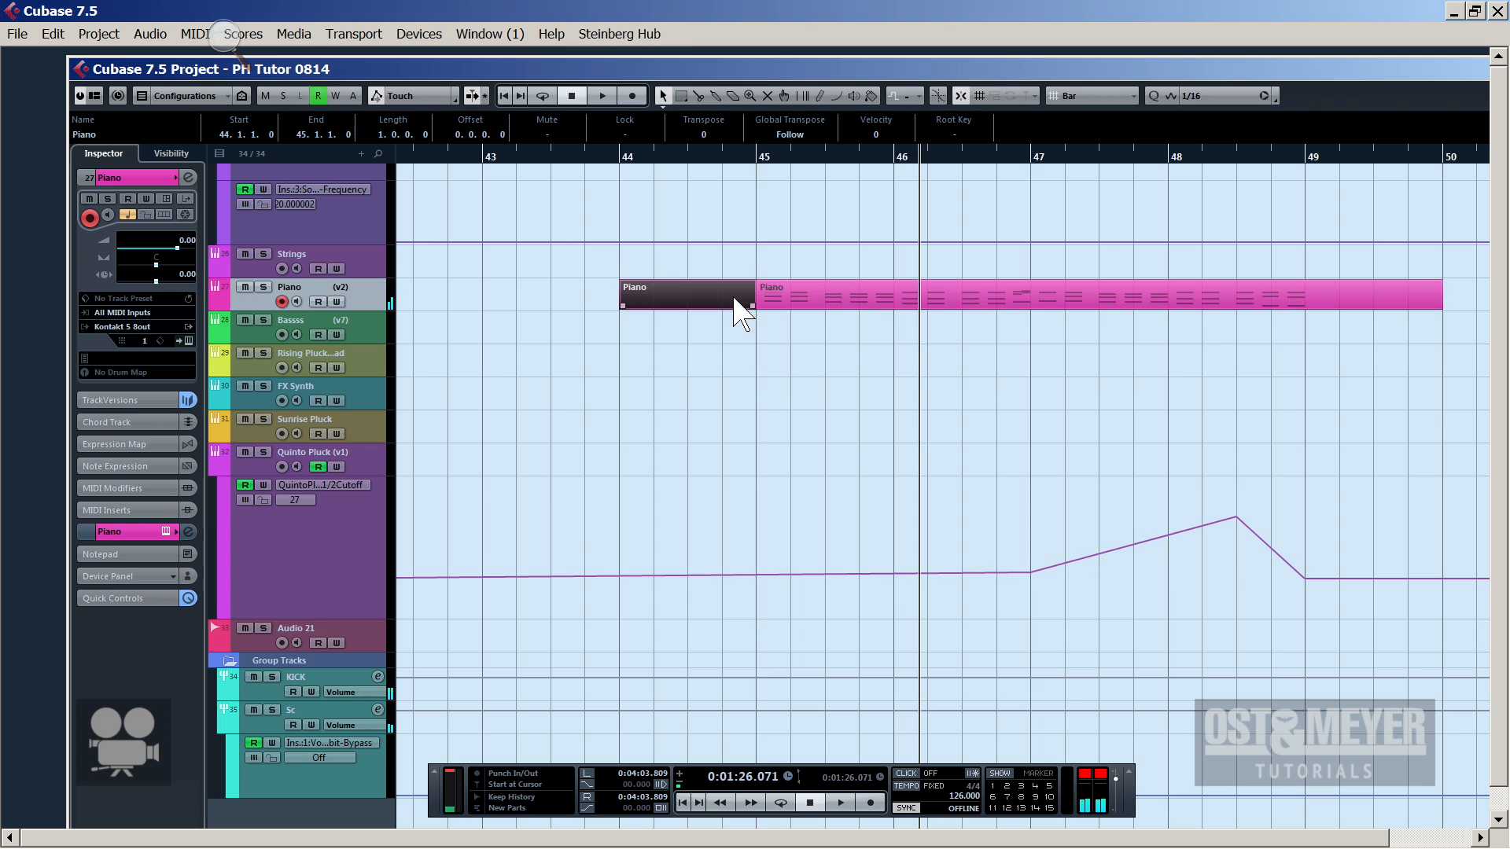
{"action": "key", "text": "Delete"}
{"action": "left_click", "coordinate": [846, 297]}
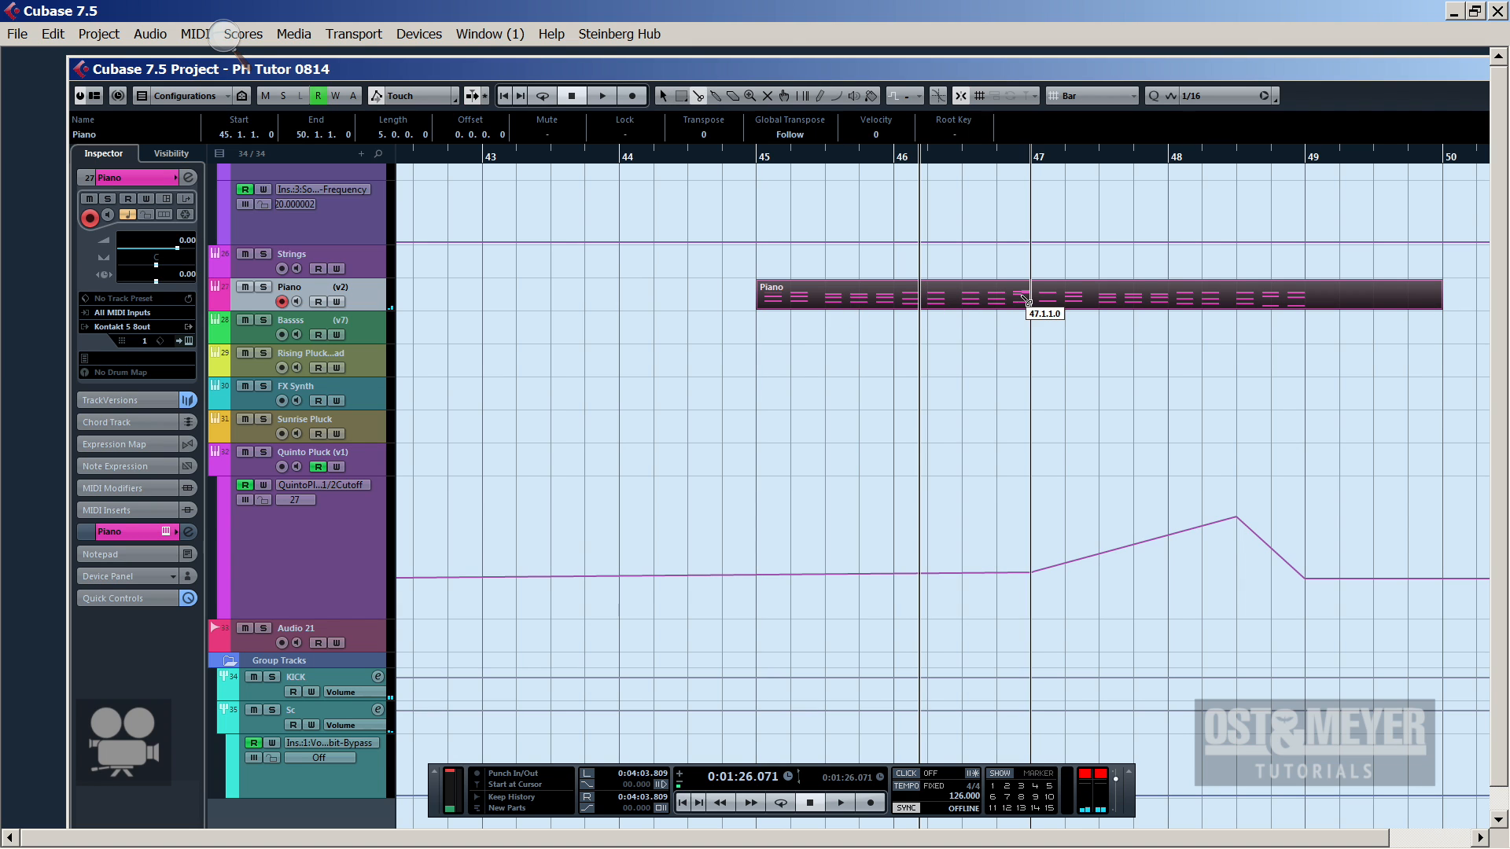
{"action": "left_click", "coordinate": [1029, 307], "text": "alt"}
{"action": "key", "text": "Delete"}
Duplicate the two-bar Piano part to bar 47 and glue both copies into one four-bar part
{"action": "left_click_drag", "start_coordinate": [1011, 294], "coordinate": [989, 283]}
{"action": "key", "text": "ctrl+d"}
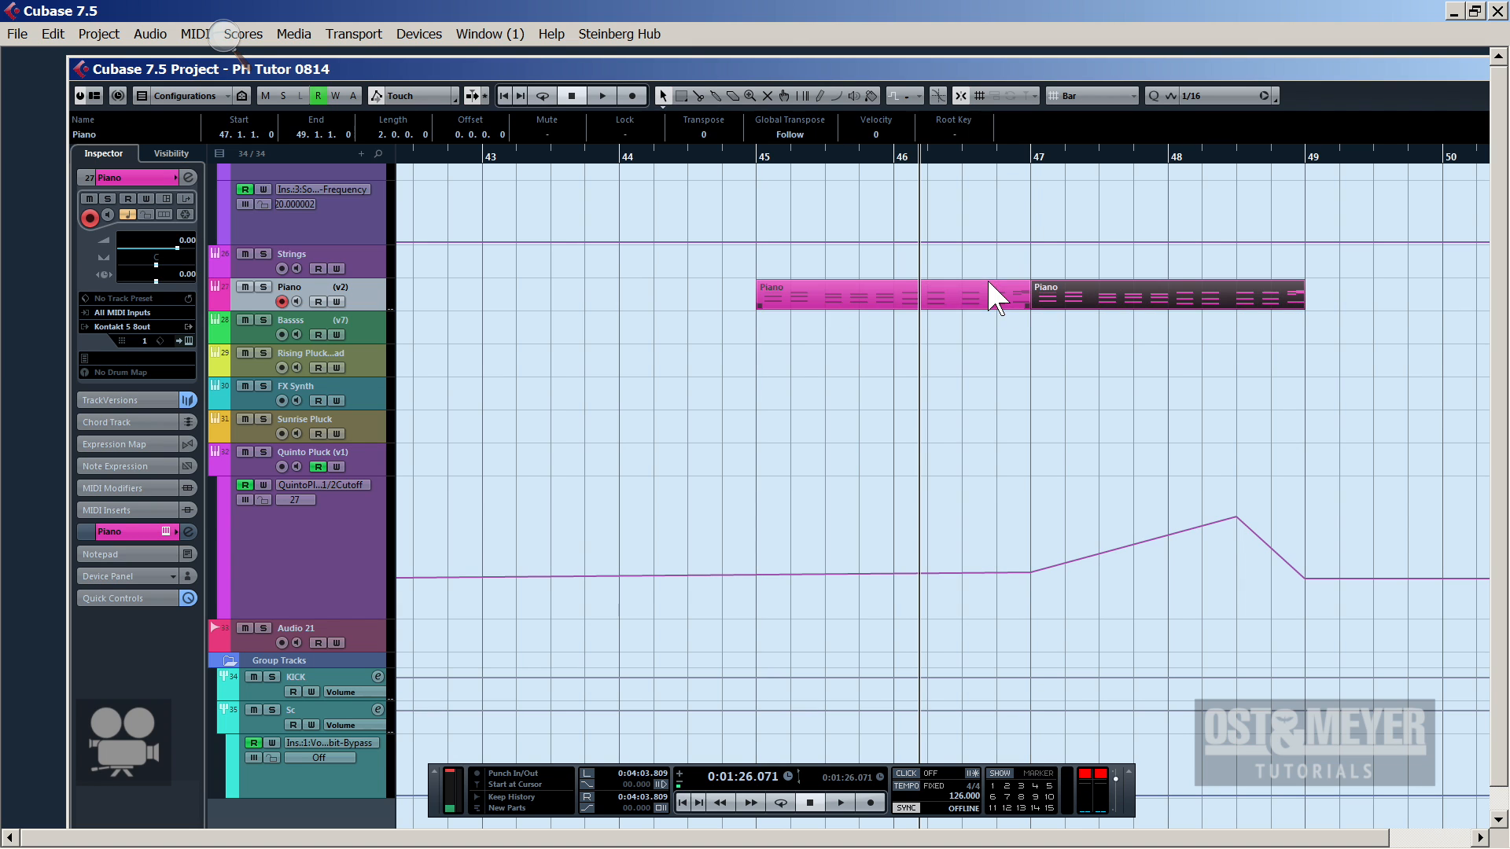
{"action": "key", "text": "4"}
{"action": "left_click", "coordinate": [956, 288]}
{"action": "key", "text": "1"}
{"action": "left_click", "coordinate": [957, 289]}
Play the glued four-bar Piano part from bar 45
{"action": "left_click", "coordinate": [753, 158]}
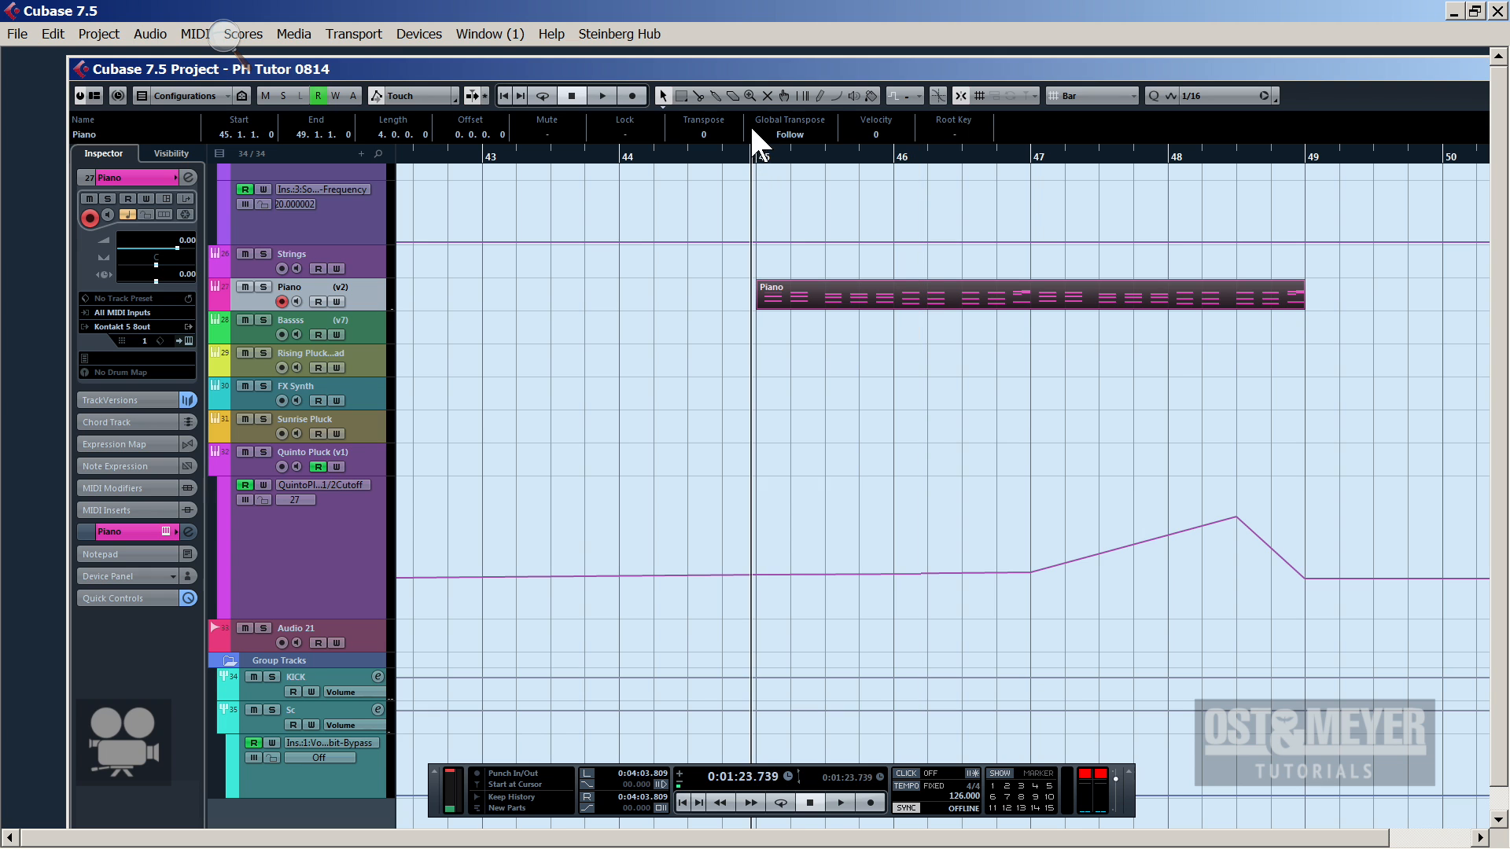
{"action": "key", "text": "space"}
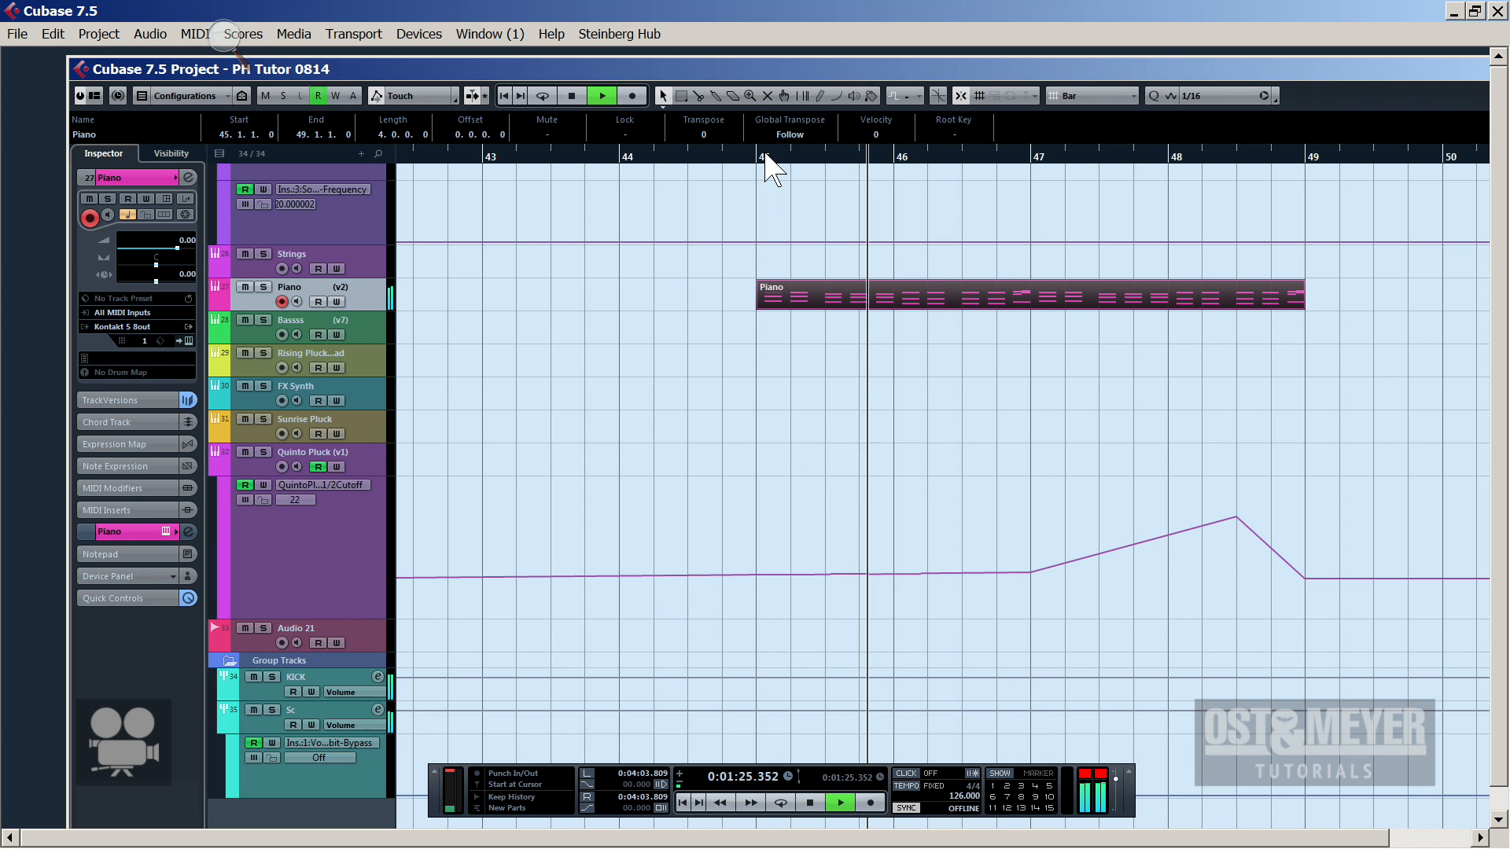
{"action": "left_click_drag", "start_coordinate": [763, 151], "coordinate": [728, 121]}
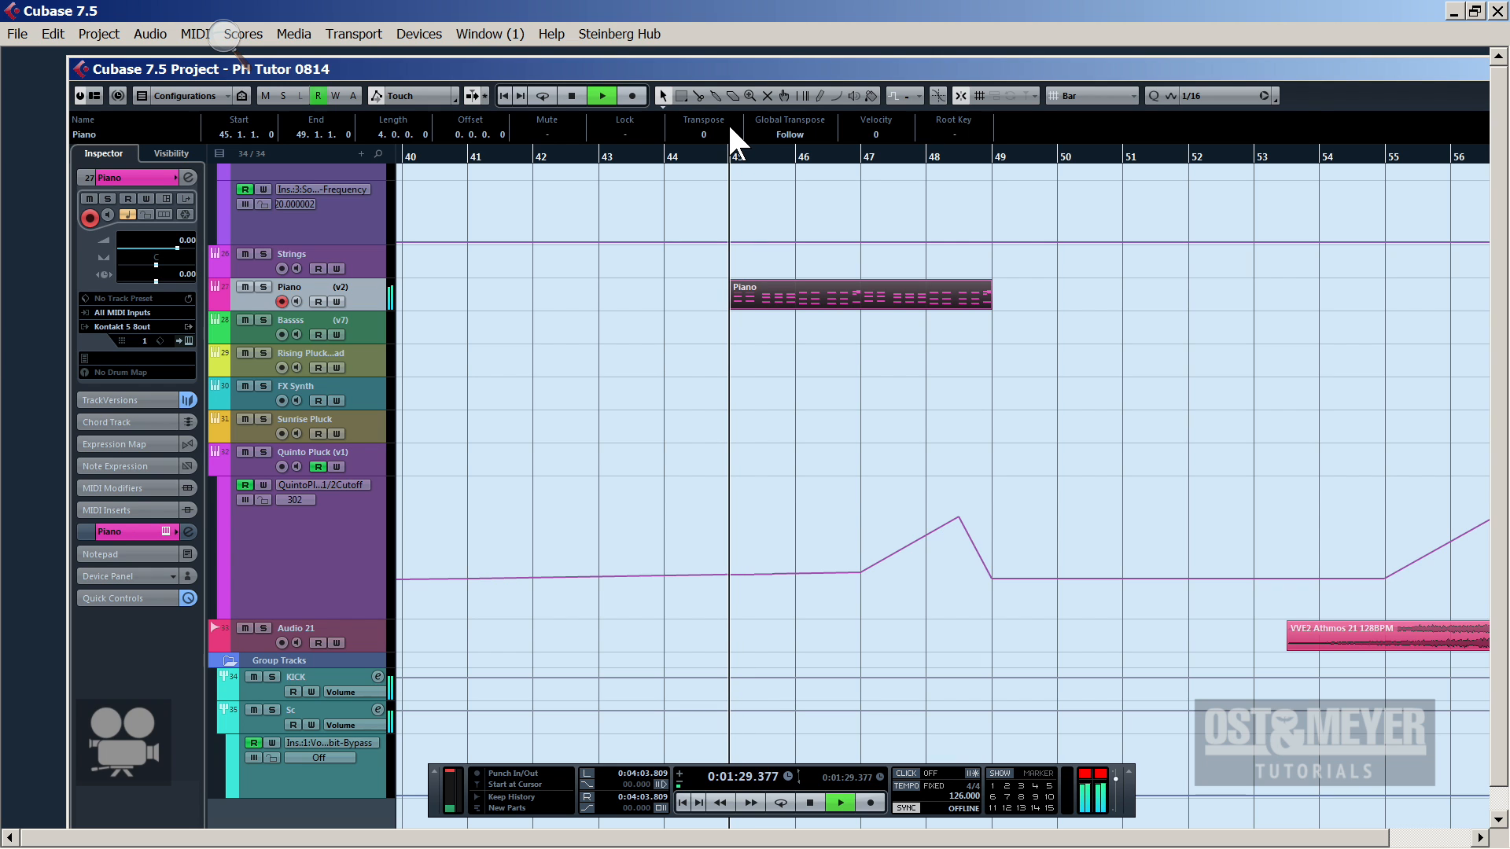
{"action": "key", "text": "space"}
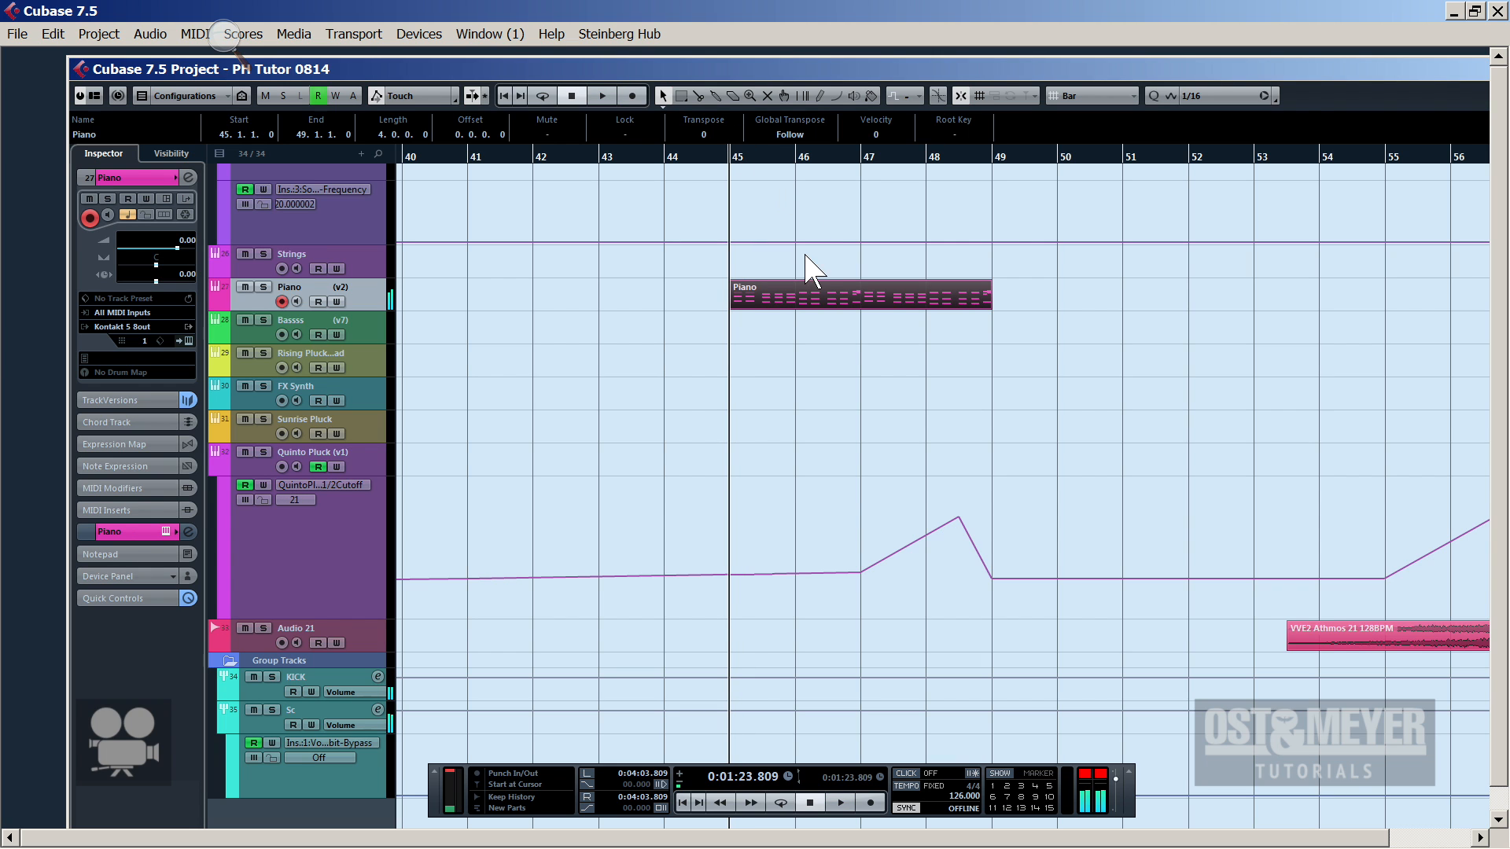
Open the Piano part in the note editor, lower the two F2 notes at 48.3 and 48.4 to D2, and play from bar 48
{"action": "double_click", "coordinate": [803, 302]}
{"action": "key", "text": "space"}
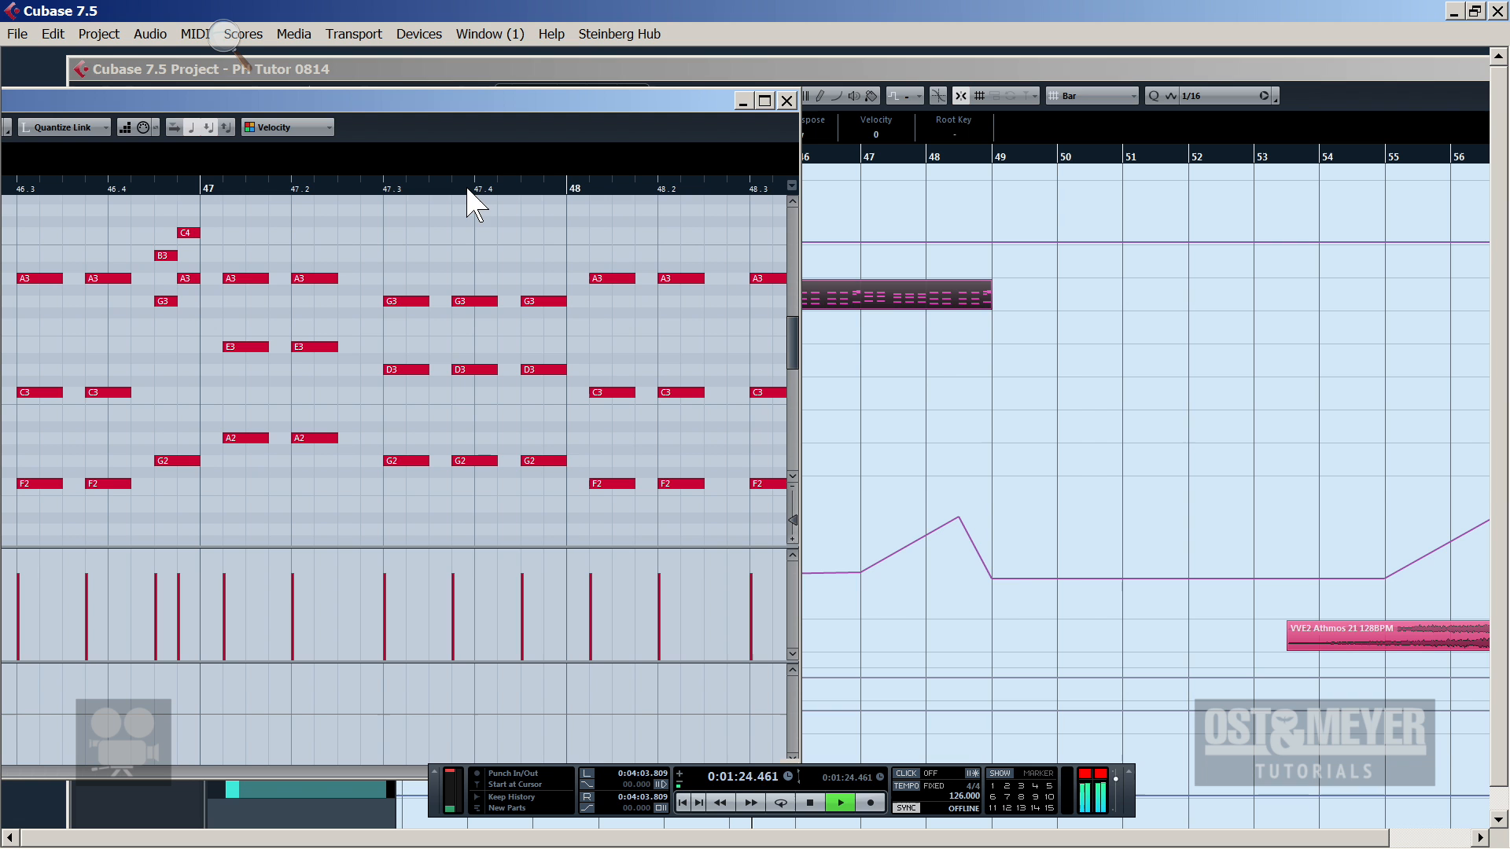
{"action": "left_click_drag", "start_coordinate": [471, 182], "coordinate": [206, 187]}
{"action": "key", "text": "space"}
{"action": "scroll", "coordinate": [467, 316], "scroll_direction": "down", "scroll_amount": 2}
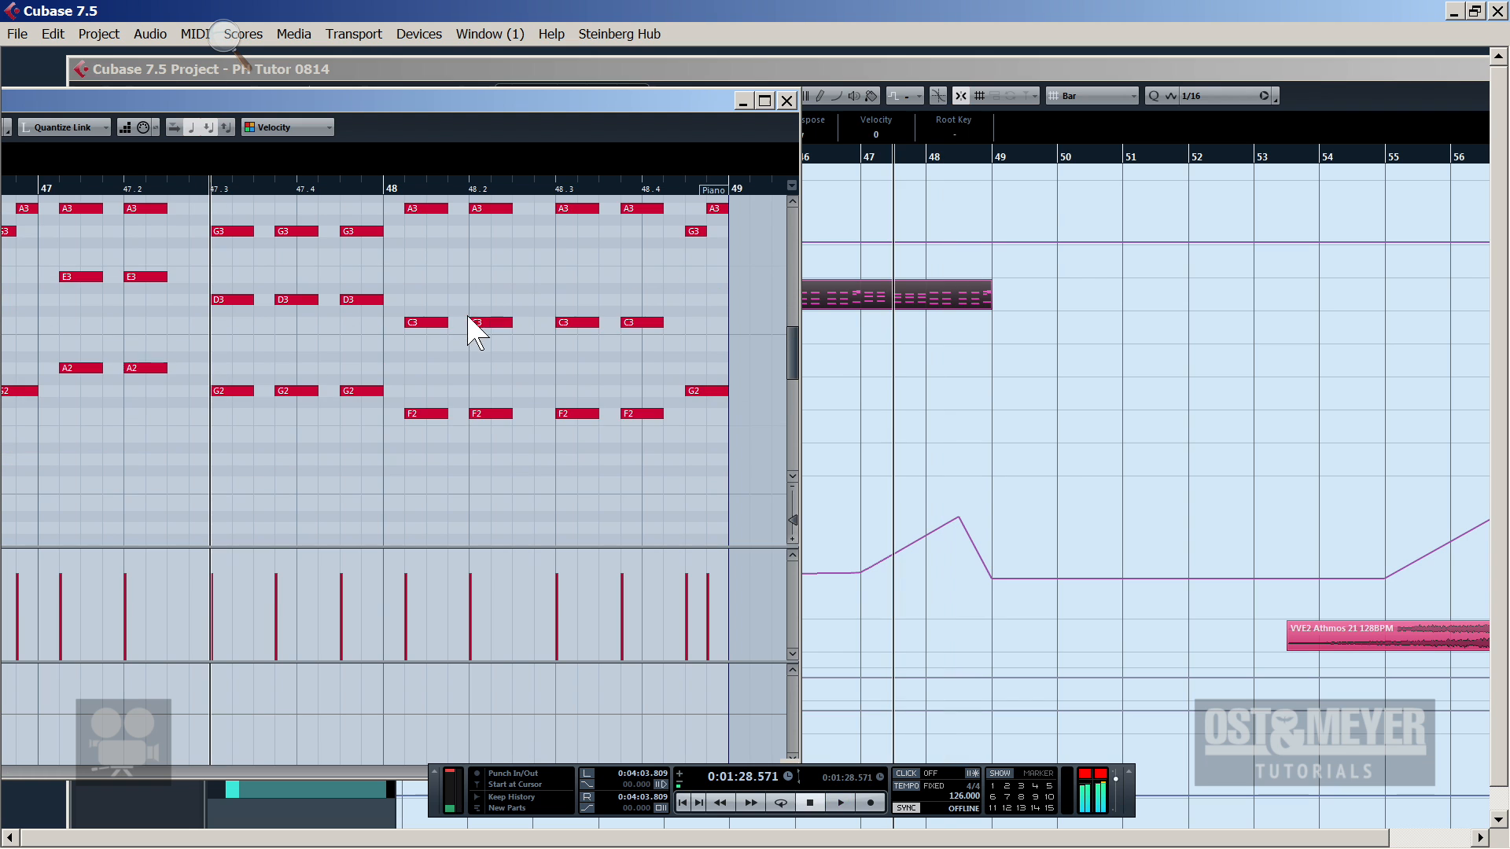
{"action": "left_click_drag", "start_coordinate": [660, 437], "coordinate": [578, 459]}
{"action": "left_click_drag", "start_coordinate": [538, 189], "coordinate": [428, 191]}
{"action": "key", "text": "space"}
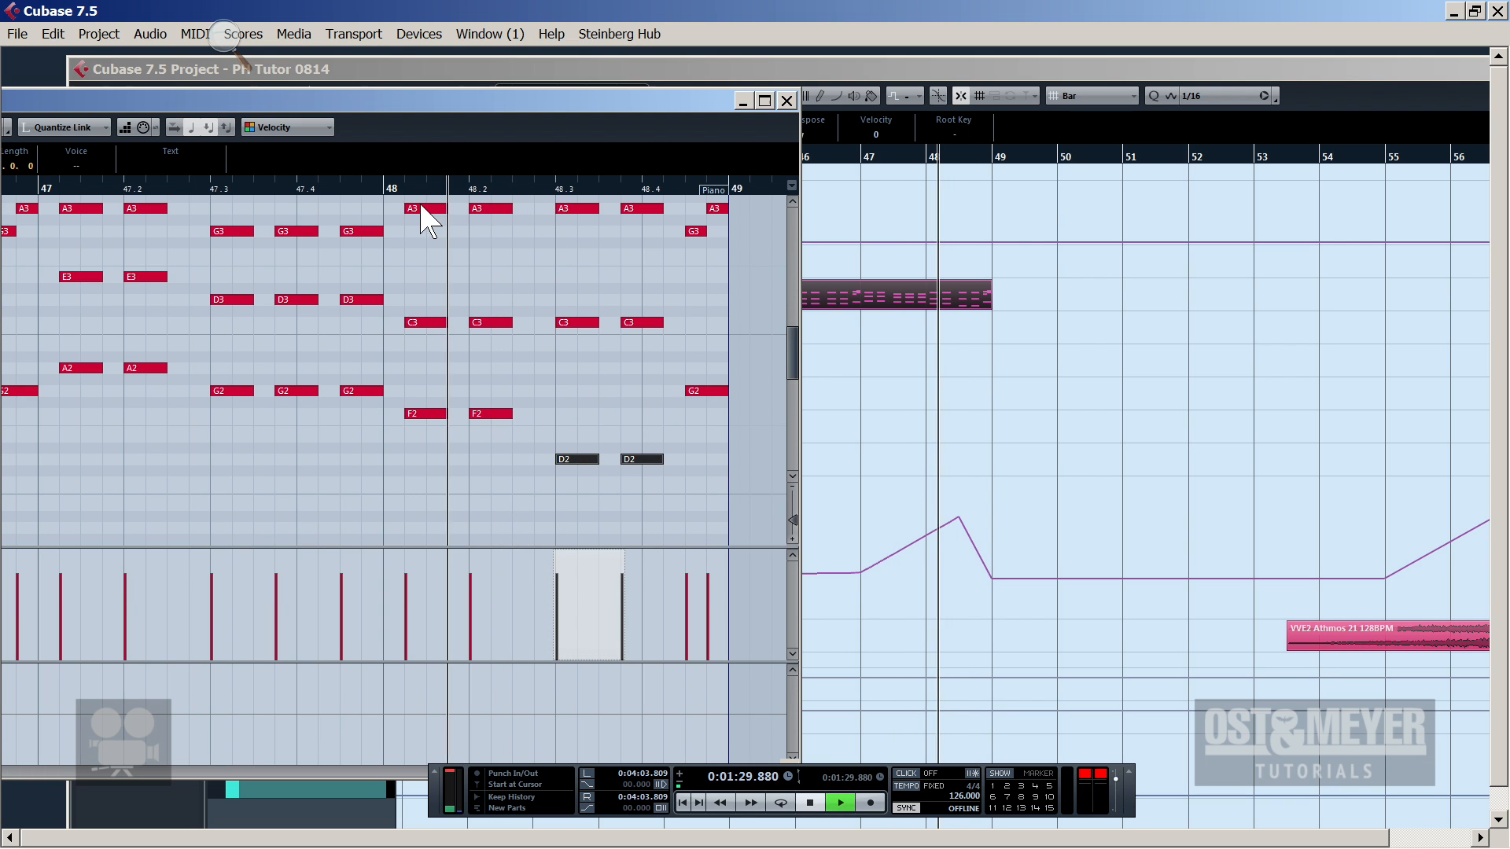
{"action": "key", "text": "space"}
Raise the two C3 notes in the second half of bar 48 to D3 and play the chords
{"action": "scroll", "coordinate": [640, 378], "scroll_direction": "up", "scroll_amount": 3}
{"action": "left_click_drag", "start_coordinate": [669, 515], "coordinate": [577, 444]}
{"action": "key", "text": "space"}
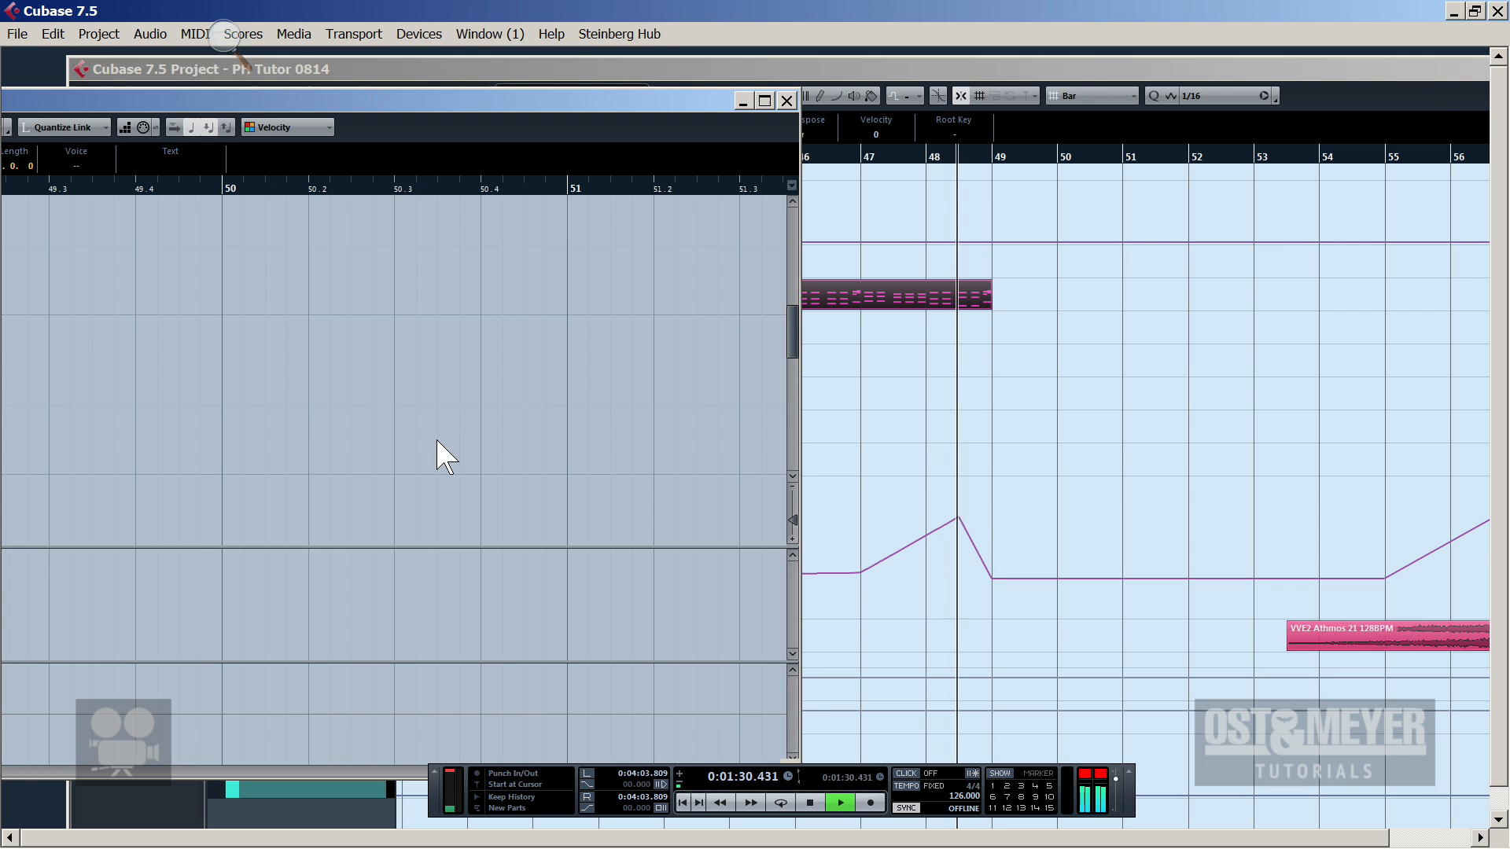
{"action": "key", "text": "space"}
Move the two D3 notes in the second half of bar 48 back to C3 and play the chords
{"action": "double_click", "coordinate": [577, 94]}
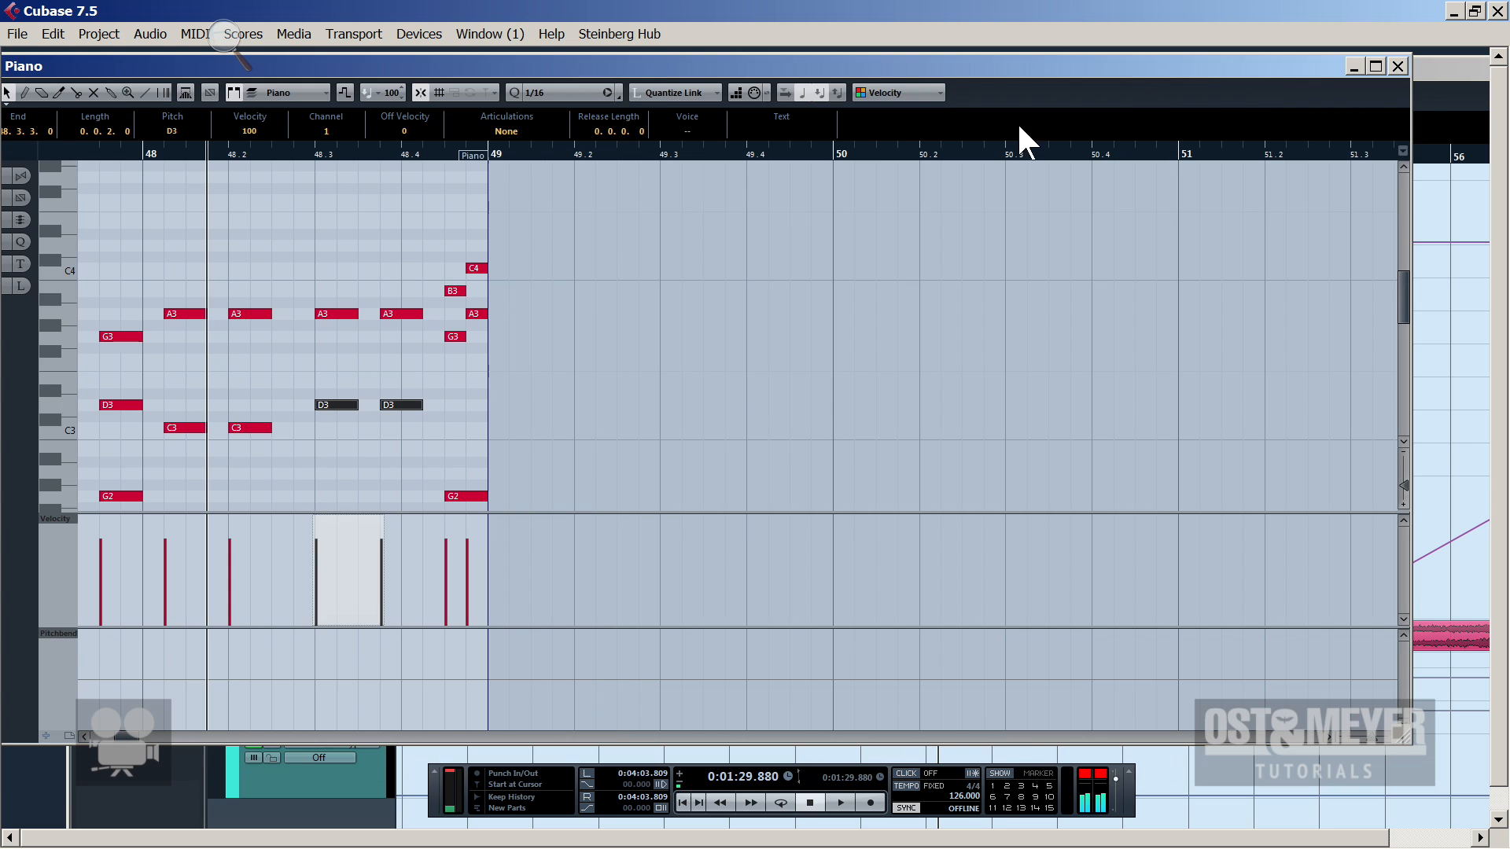
{"action": "left_click", "coordinate": [336, 397]}
{"action": "left_click_drag", "start_coordinate": [336, 371], "coordinate": [395, 428]}
{"action": "key", "text": "space"}
{"action": "key", "text": "space"}
{"action": "key", "text": "space"}
Move the two D2 bass notes in bar 48 back up to F2, play the chords, and close the note editor
{"action": "scroll", "coordinate": [395, 429], "scroll_direction": "down", "scroll_amount": 2}
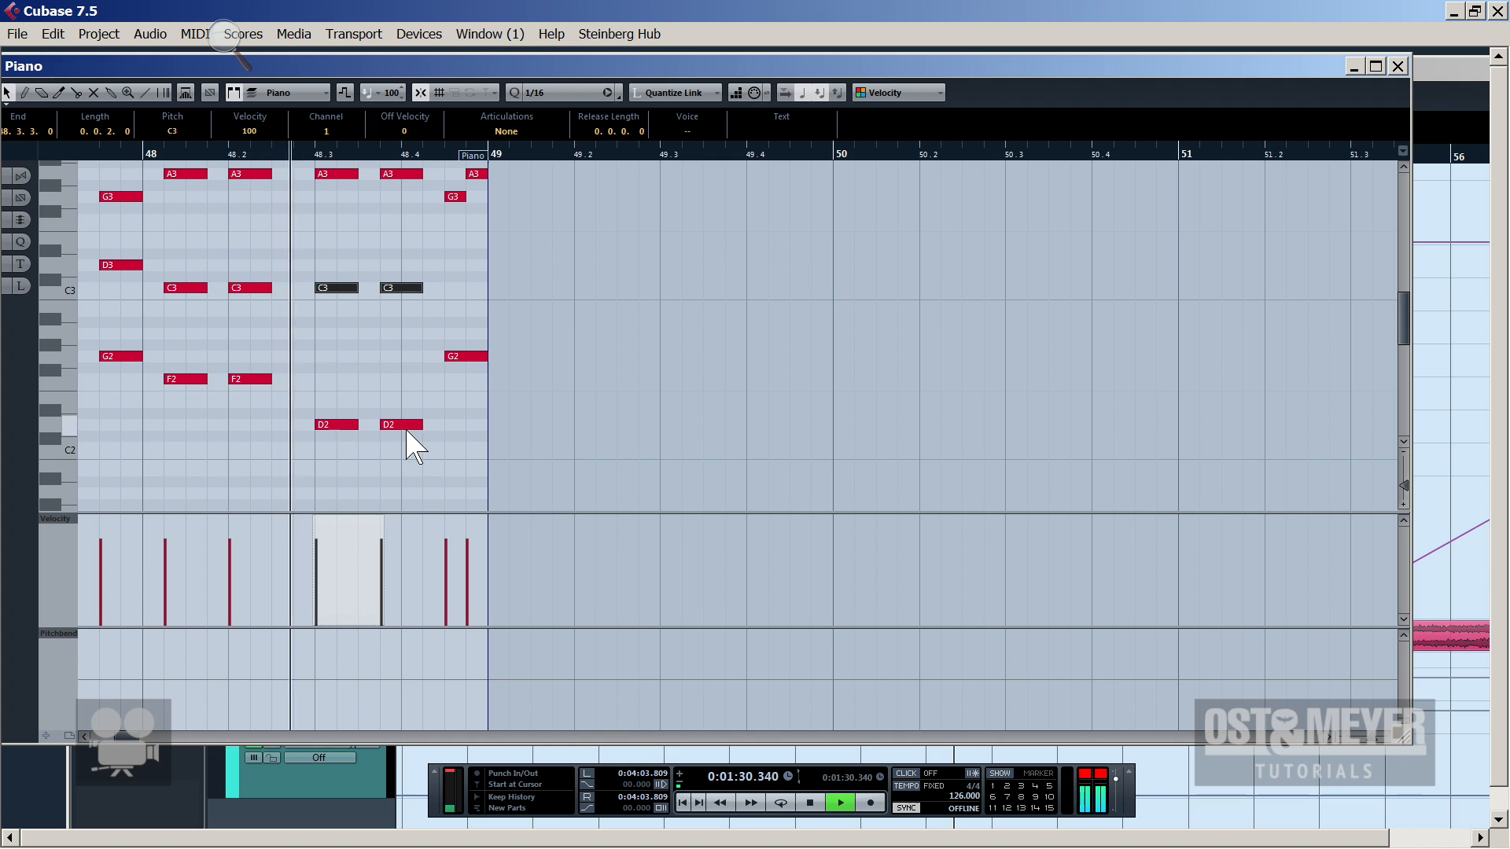
{"action": "left_click_drag", "start_coordinate": [428, 462], "coordinate": [343, 387]}
{"action": "key", "text": "space"}
{"action": "key", "text": "space"}
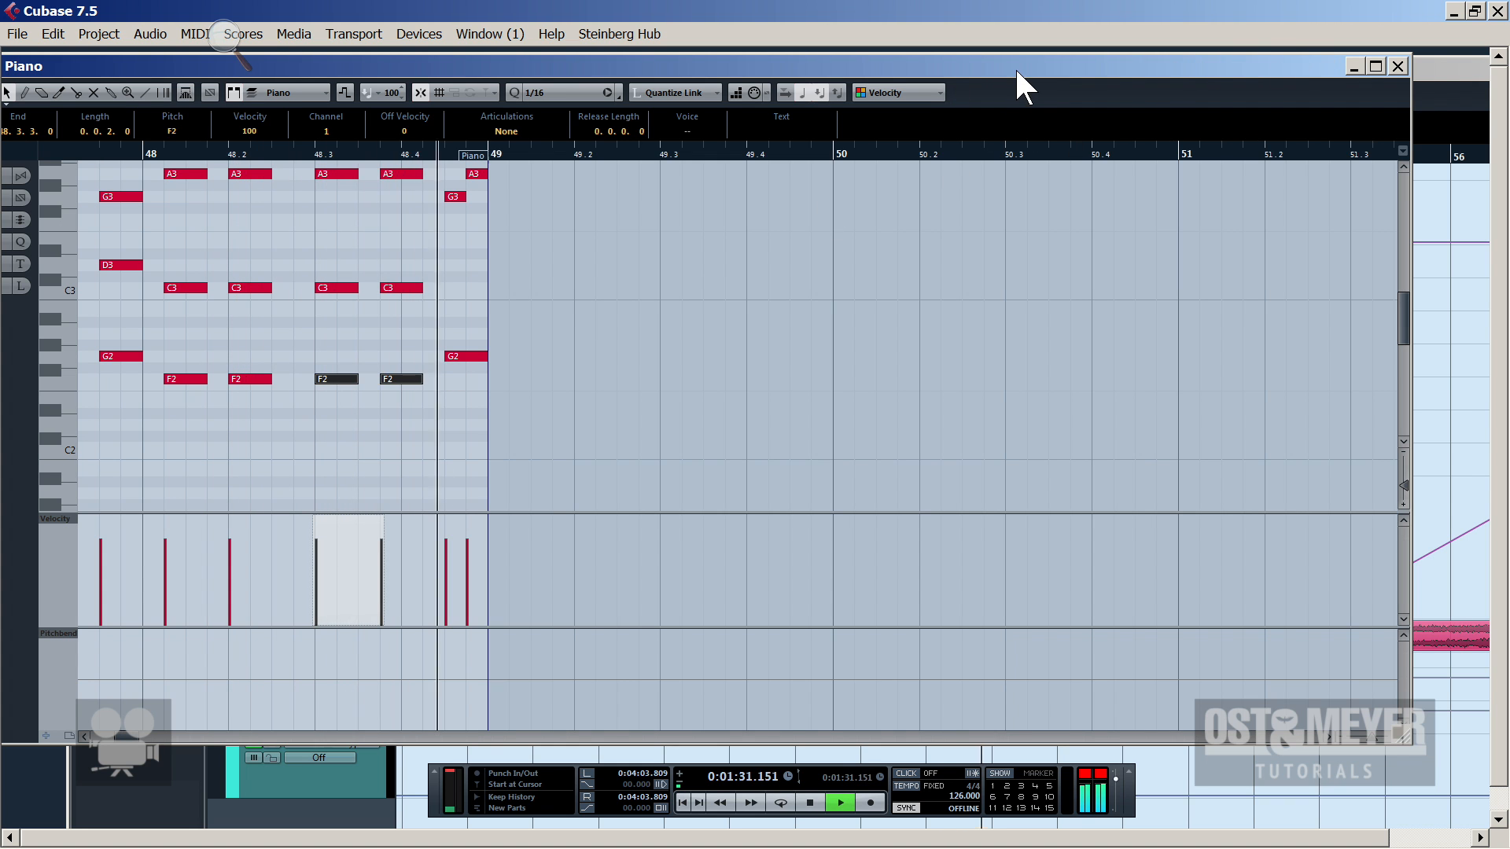
{"action": "left_click_drag", "start_coordinate": [1016, 70], "coordinate": [453, 174]}
{"action": "key", "text": "space"}
{"action": "left_click", "coordinate": [832, 166]}
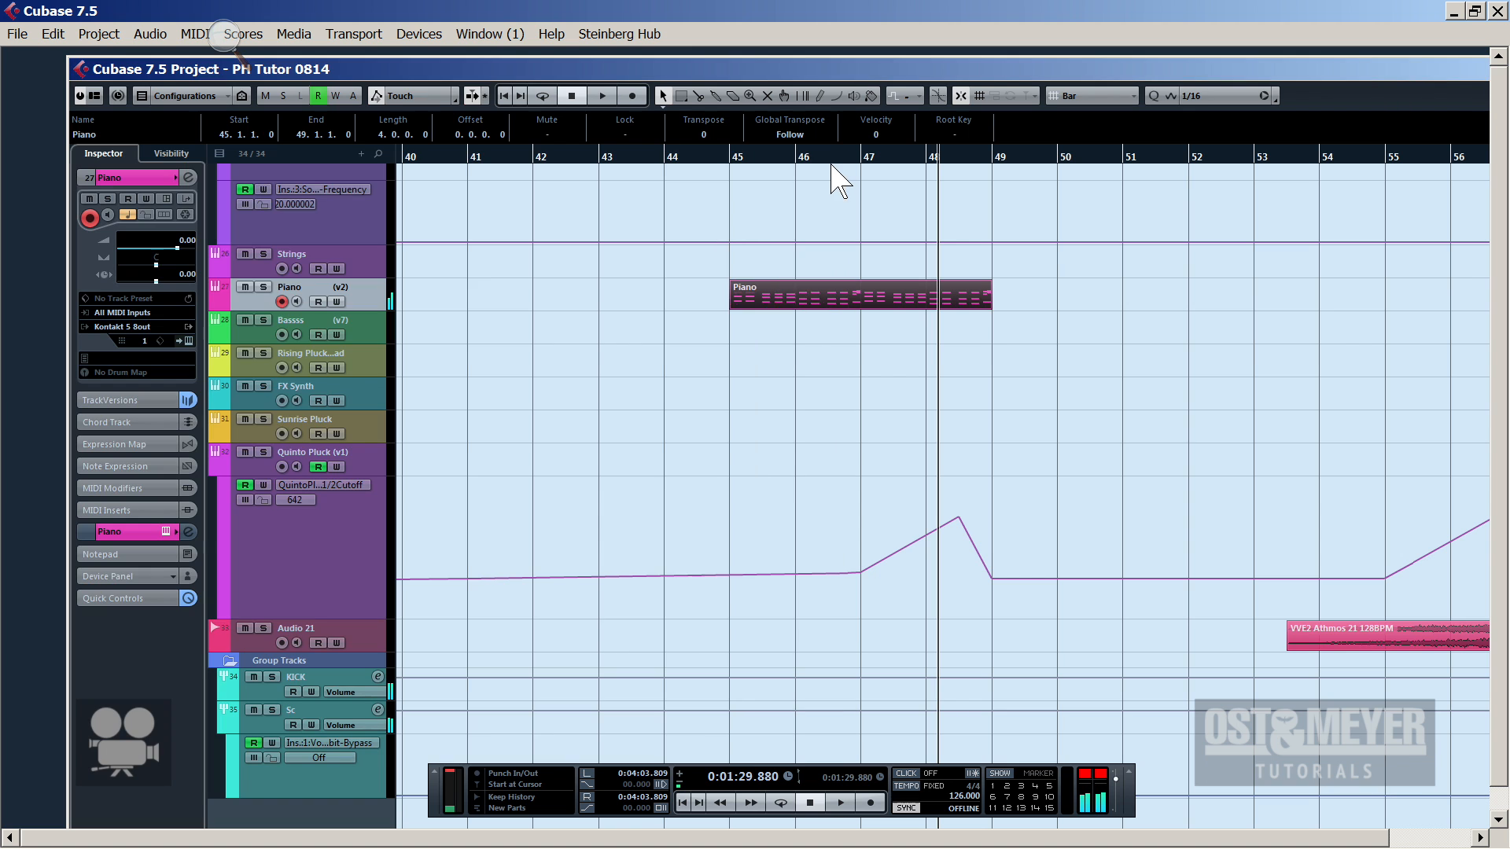
Duplicate the four-bar Piano part to bar 49 and glue both copies into one eight-bar part
{"action": "key", "text": "ctrl+d"}
{"action": "key", "text": "4"}
{"action": "left_click", "coordinate": [854, 294]}
{"action": "key", "text": "1"}
Open the eight-bar Piano part, play it from bar 51, and lower the two A2 notes at the start of bar 51 to D2
{"action": "double_click", "coordinate": [855, 295]}
{"action": "key", "text": "space"}
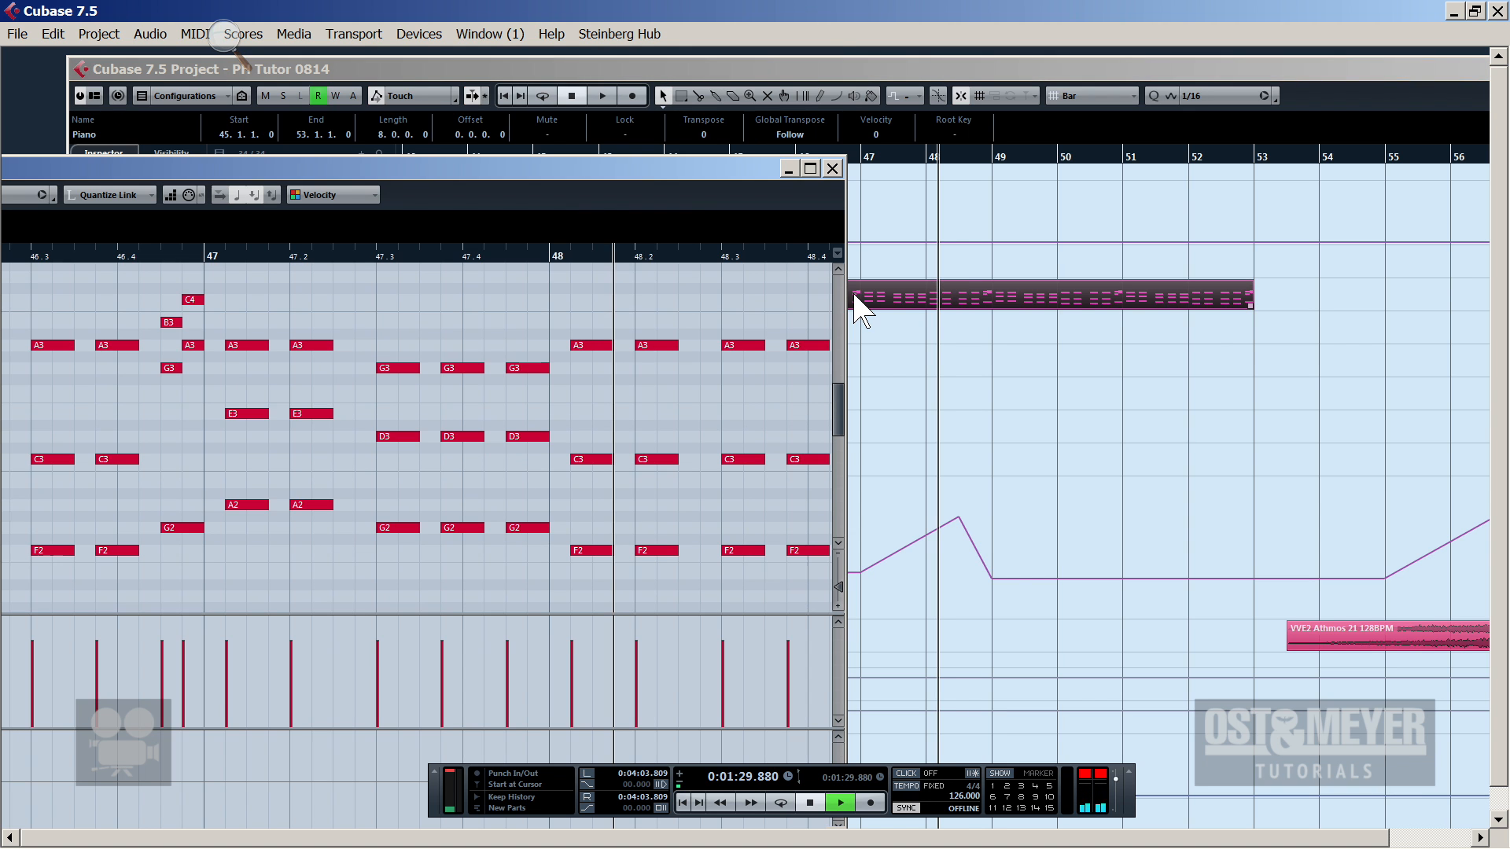
{"action": "left_click_drag", "start_coordinate": [590, 250], "coordinate": [499, 271]}
{"action": "key", "text": "space"}
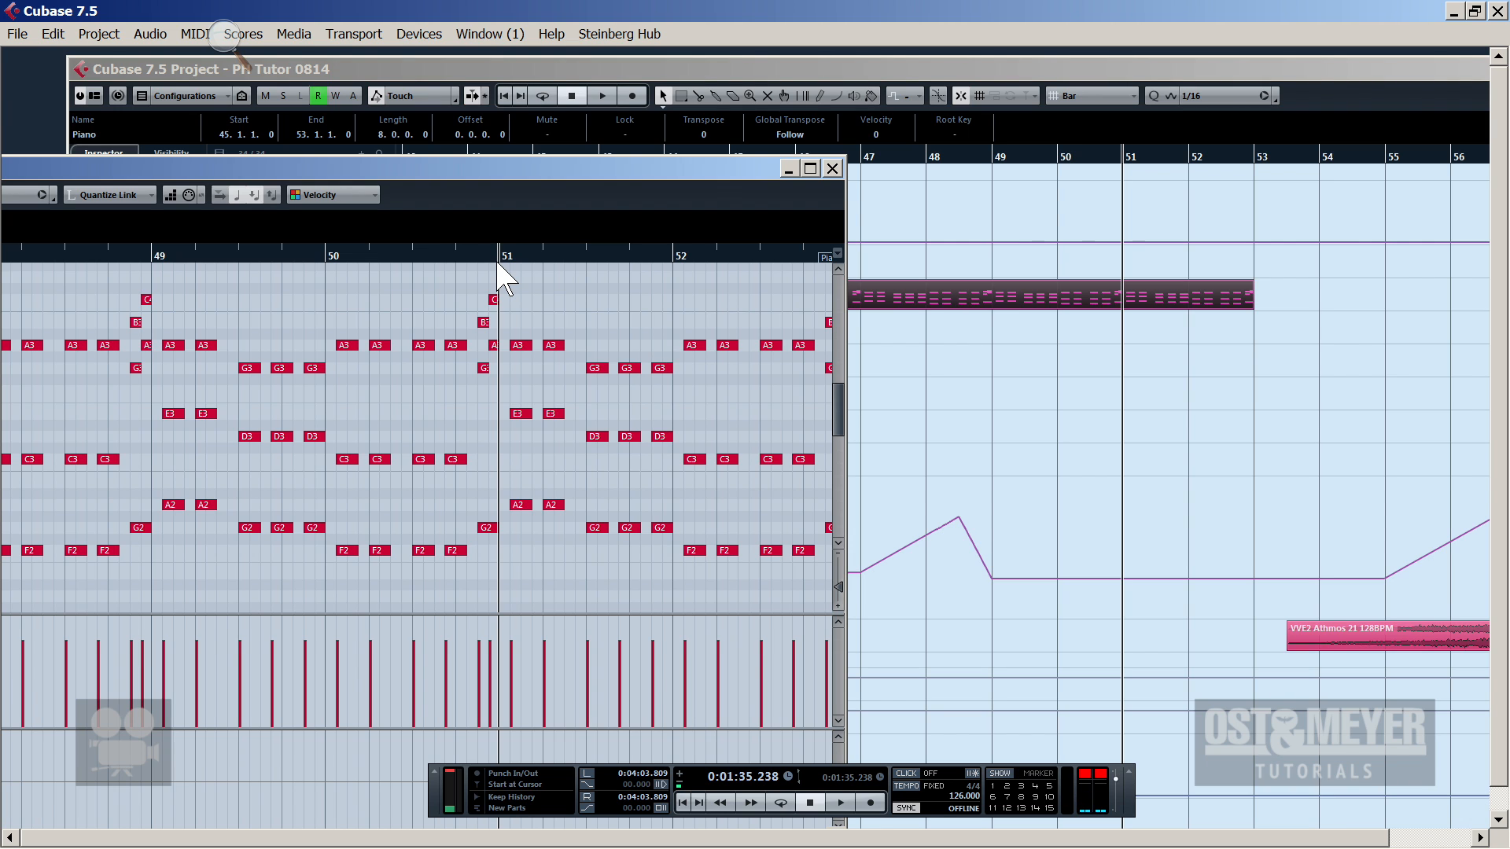
{"action": "scroll", "coordinate": [590, 362], "scroll_direction": "down", "scroll_amount": 3}
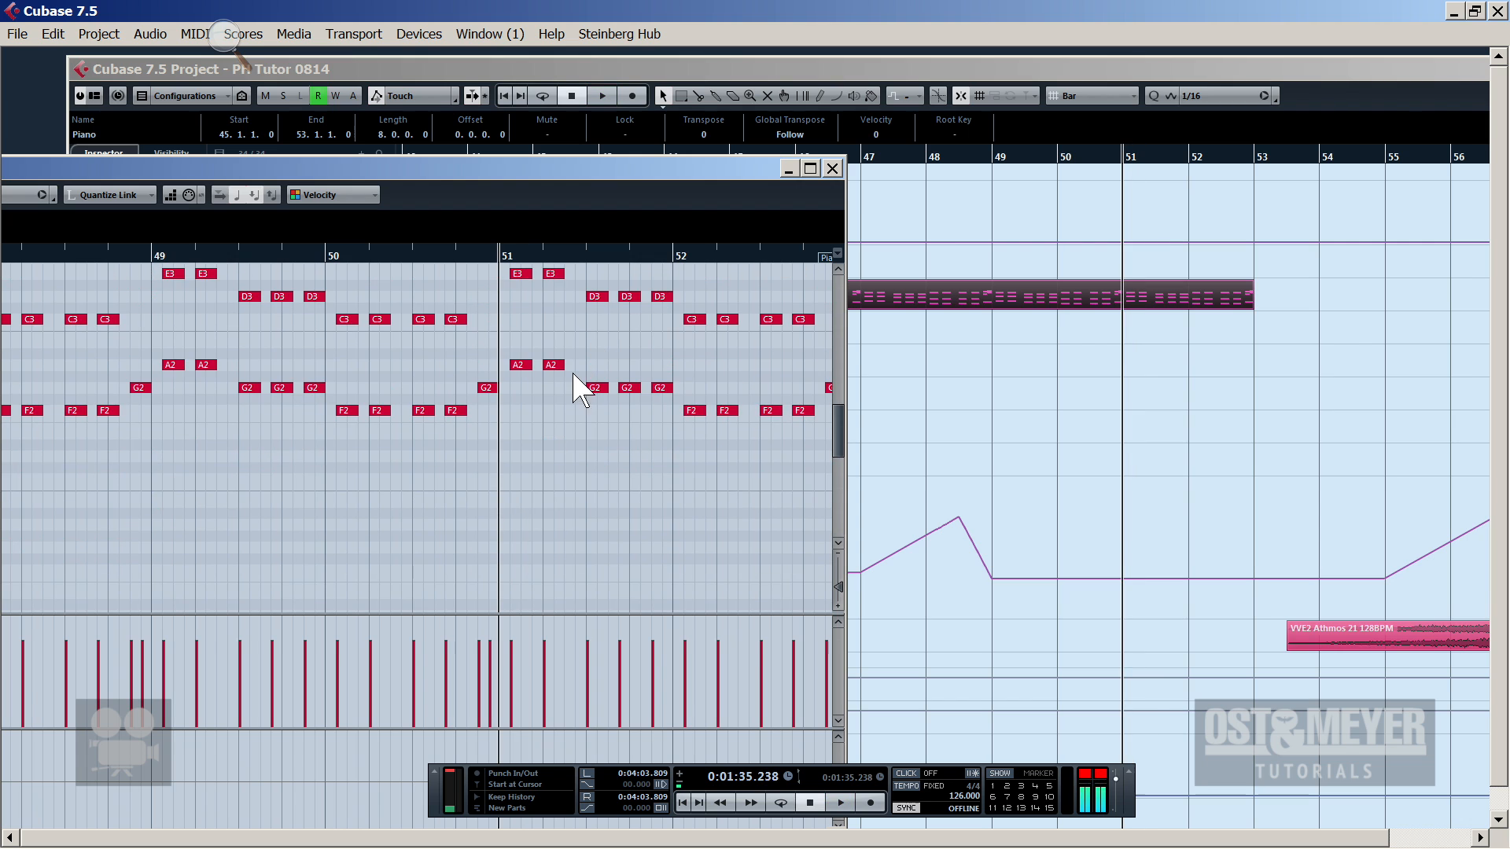
{"action": "left_click_drag", "start_coordinate": [533, 362], "coordinate": [527, 461]}
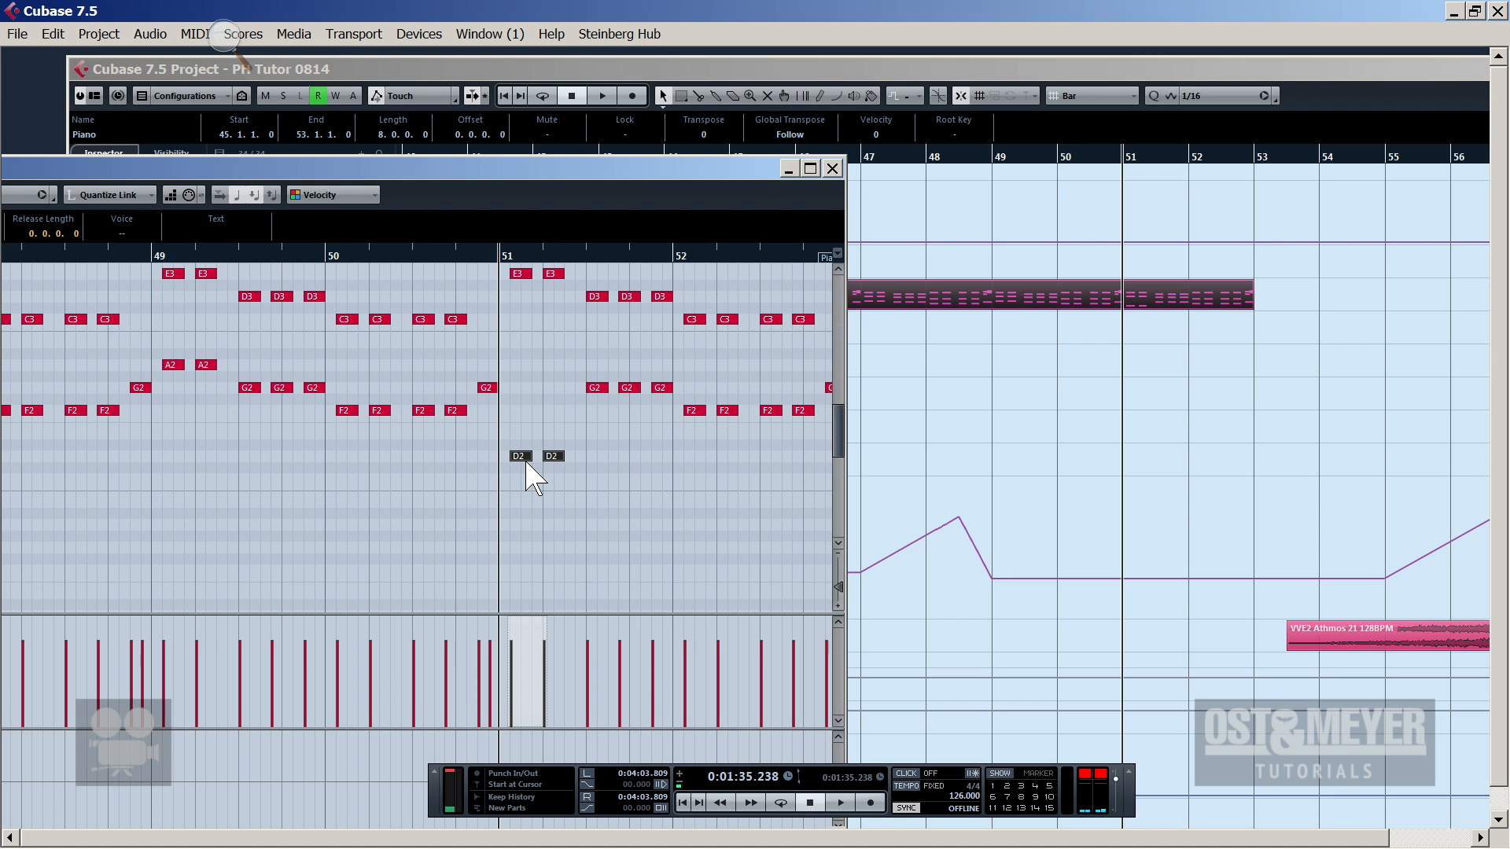
Play bar 51, lower the three G2 notes in its second half to D2, and listen to the change
{"action": "key", "text": "space"}
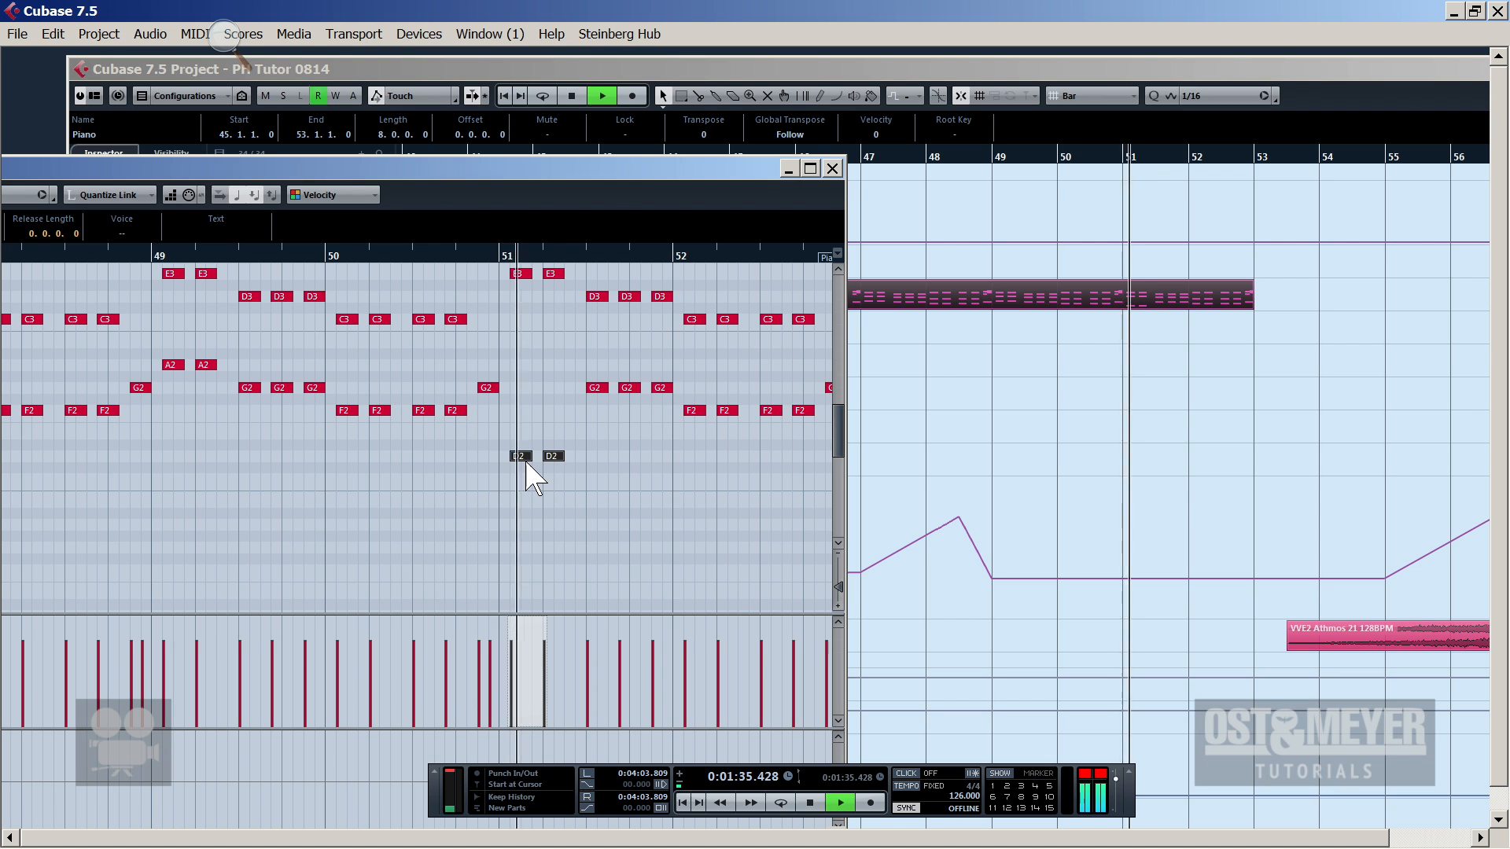
{"action": "key", "text": "space"}
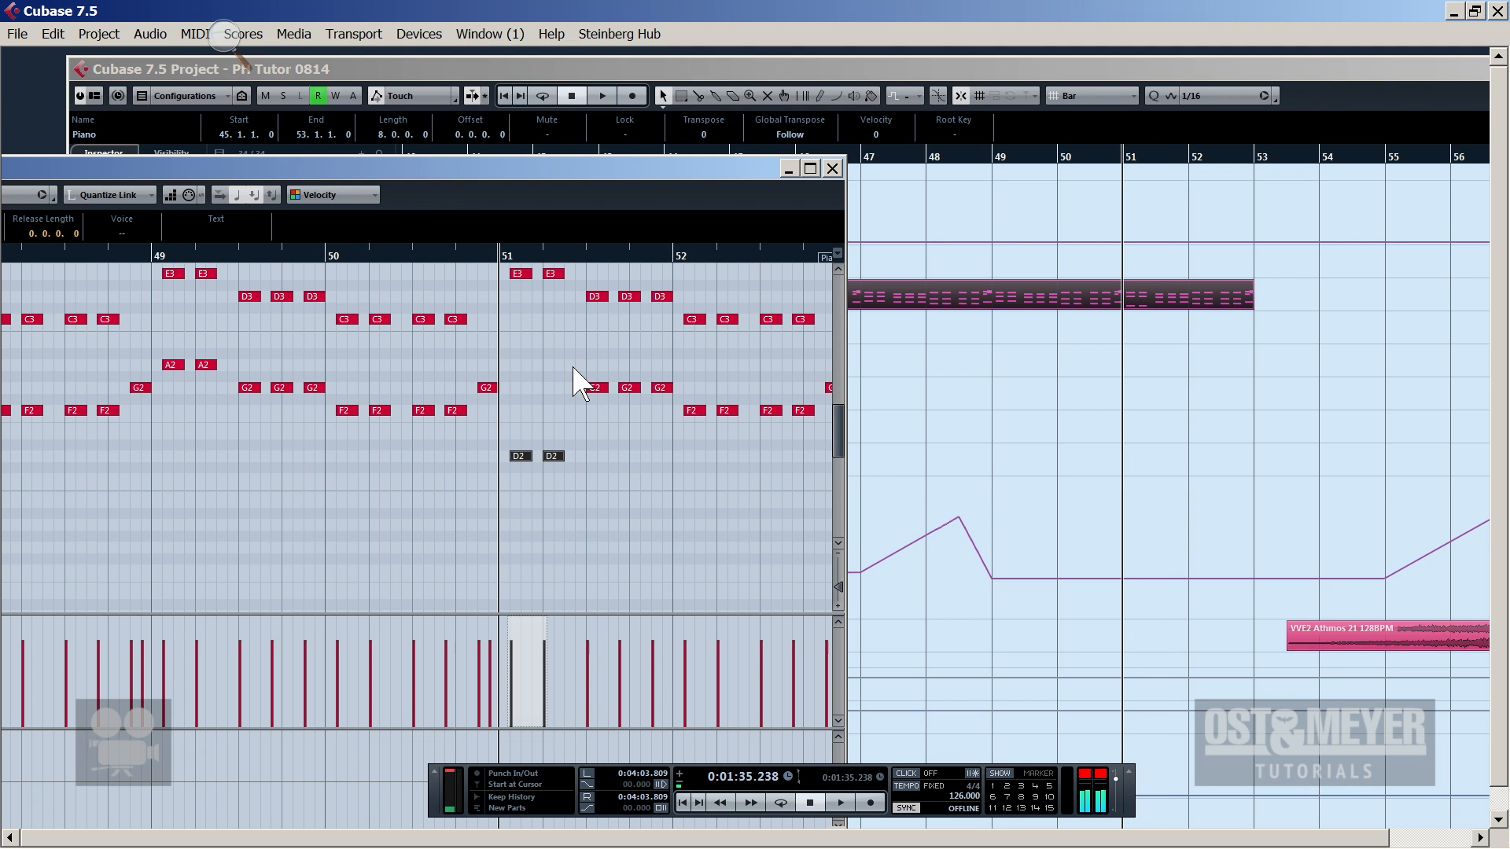
{"action": "left_click_drag", "start_coordinate": [573, 367], "coordinate": [680, 431]}
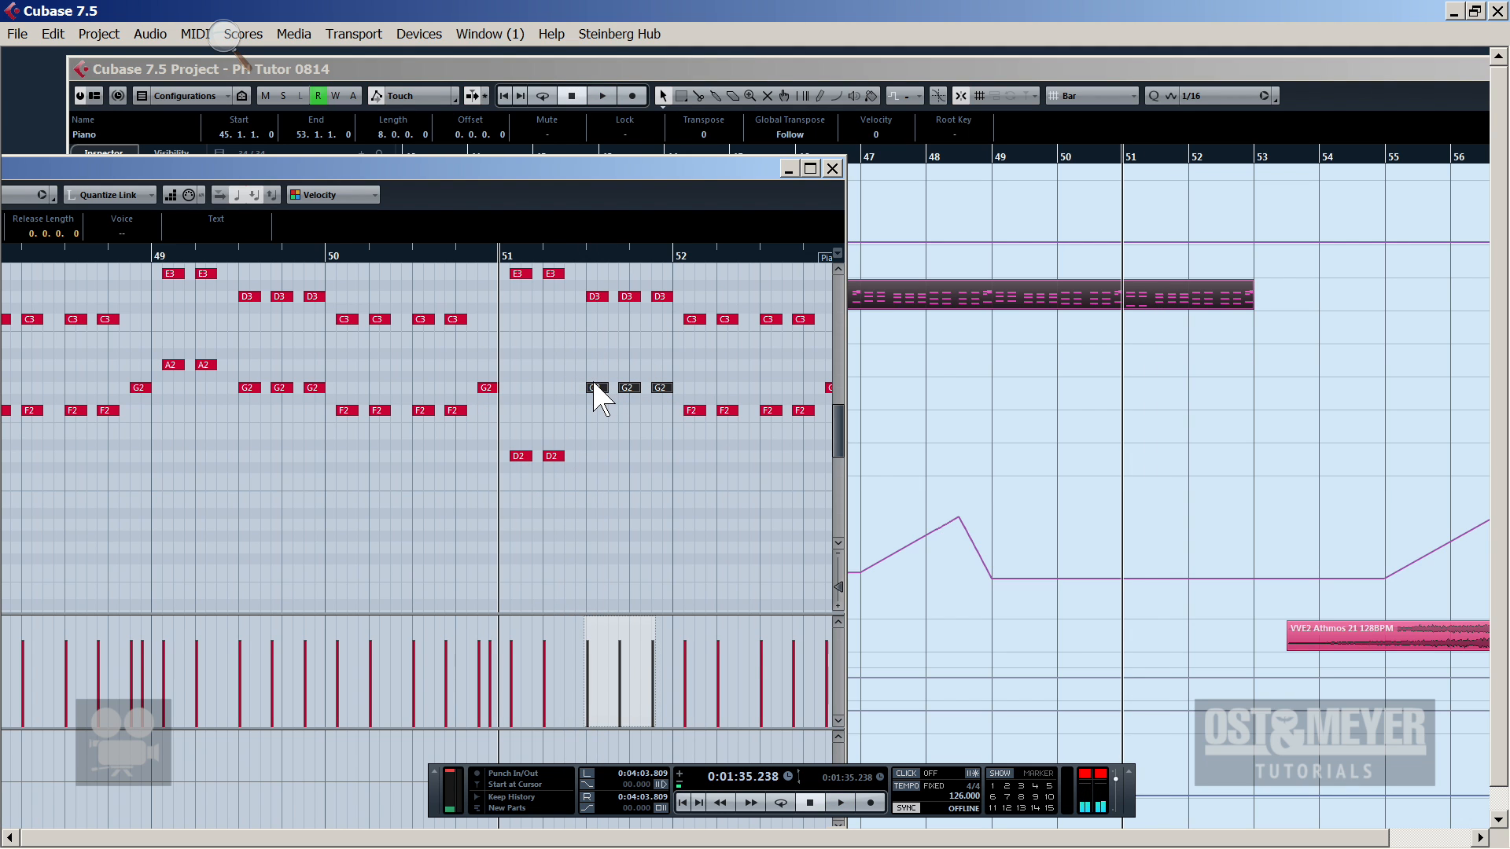
{"action": "left_click_drag", "start_coordinate": [595, 388], "coordinate": [595, 455]}
{"action": "scroll", "coordinate": [615, 442], "scroll_direction": "up", "scroll_amount": 3}
{"action": "key", "text": "space"}
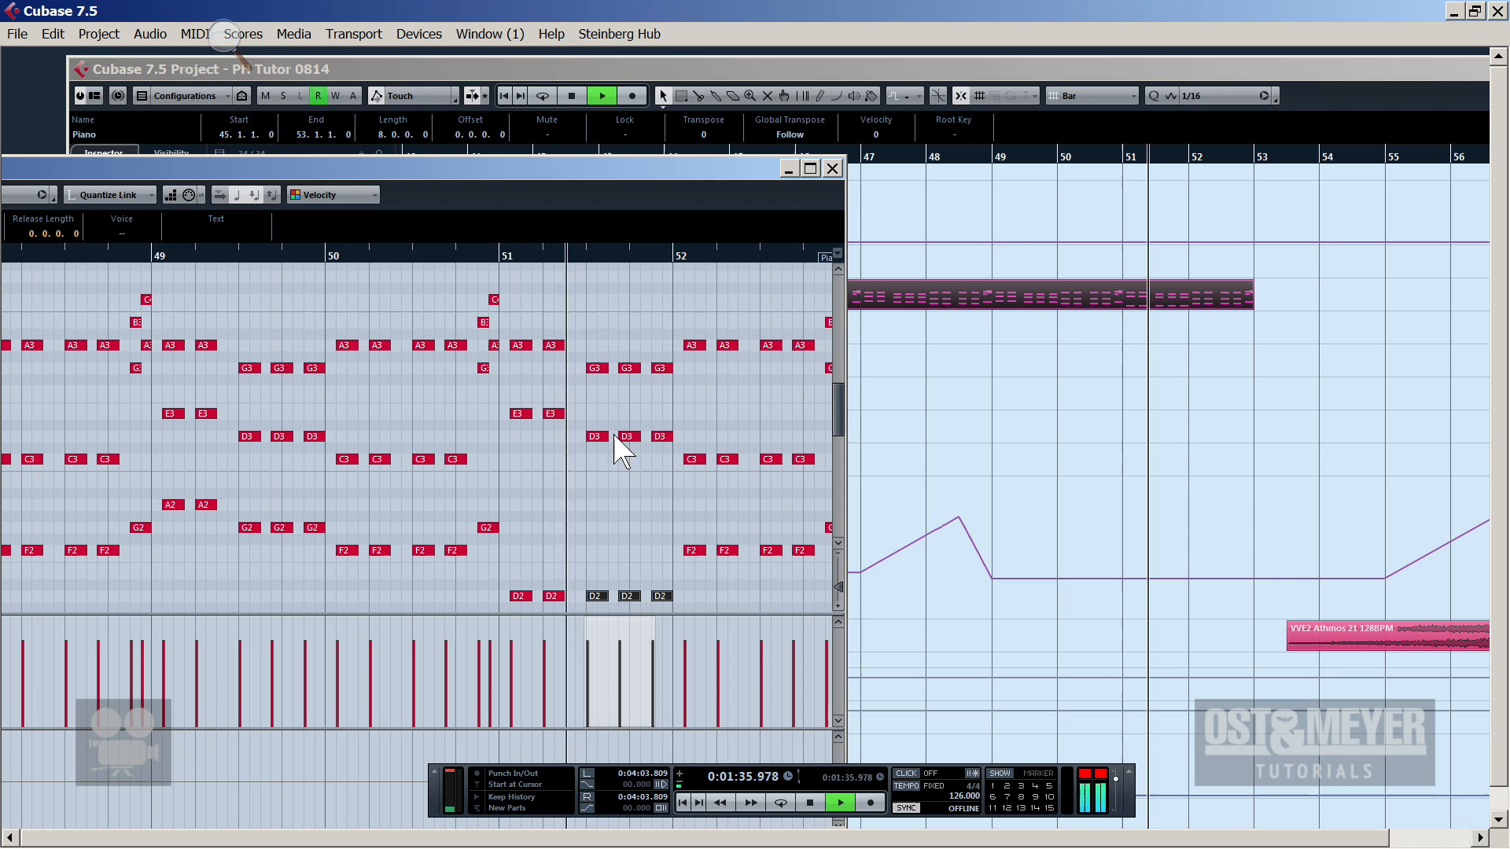
{"action": "key", "text": "space"}
Raise the three D2 notes in the second half of bar 51 to E2 and play the chords
{"action": "left_click_drag", "start_coordinate": [597, 606], "coordinate": [599, 581]}
{"action": "key", "text": "space"}
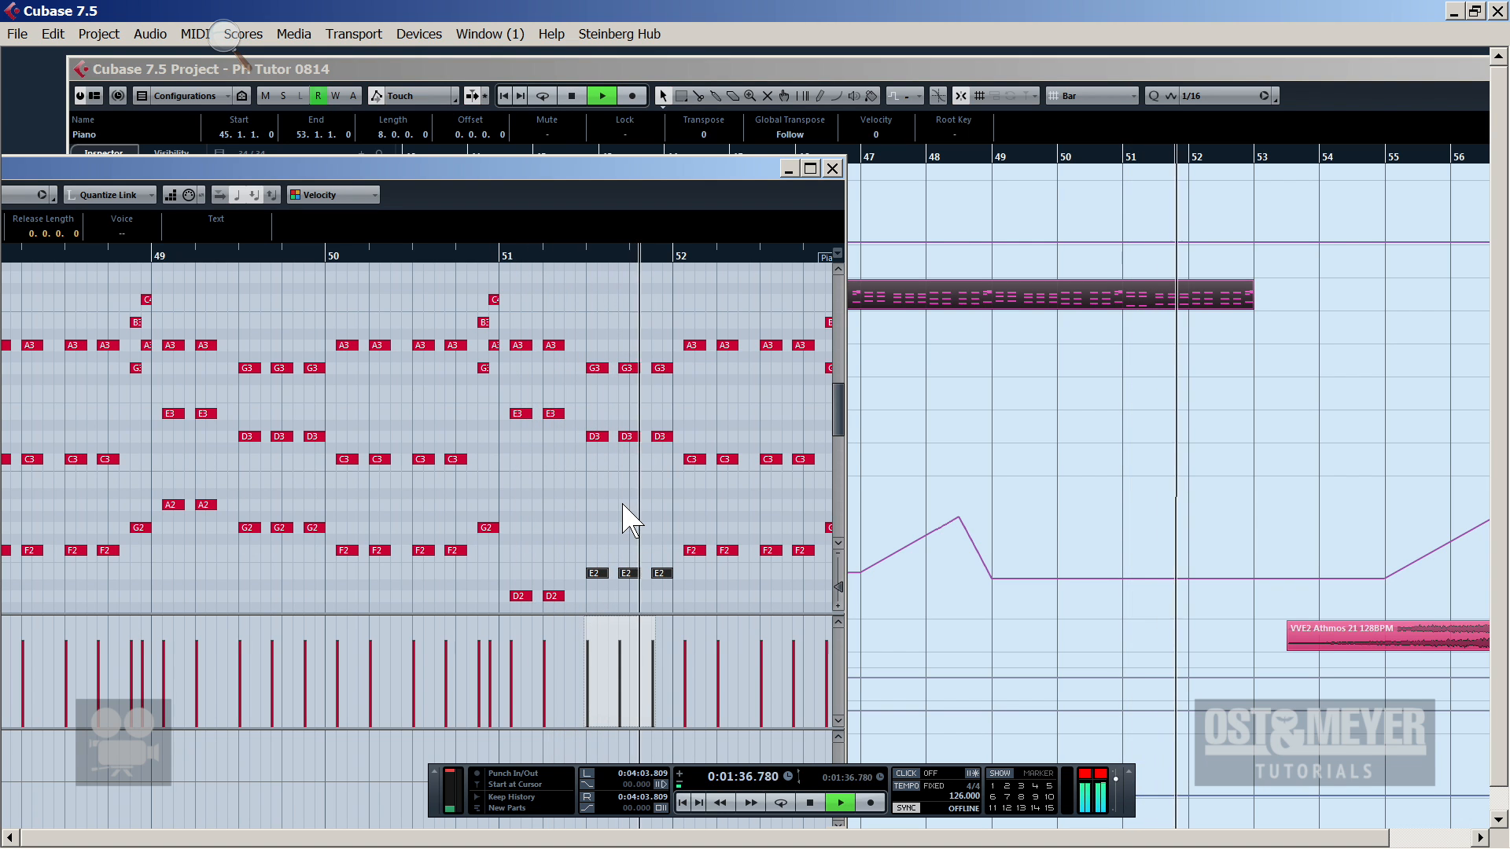
{"action": "key", "text": "space"}
{"action": "key", "text": "space"}
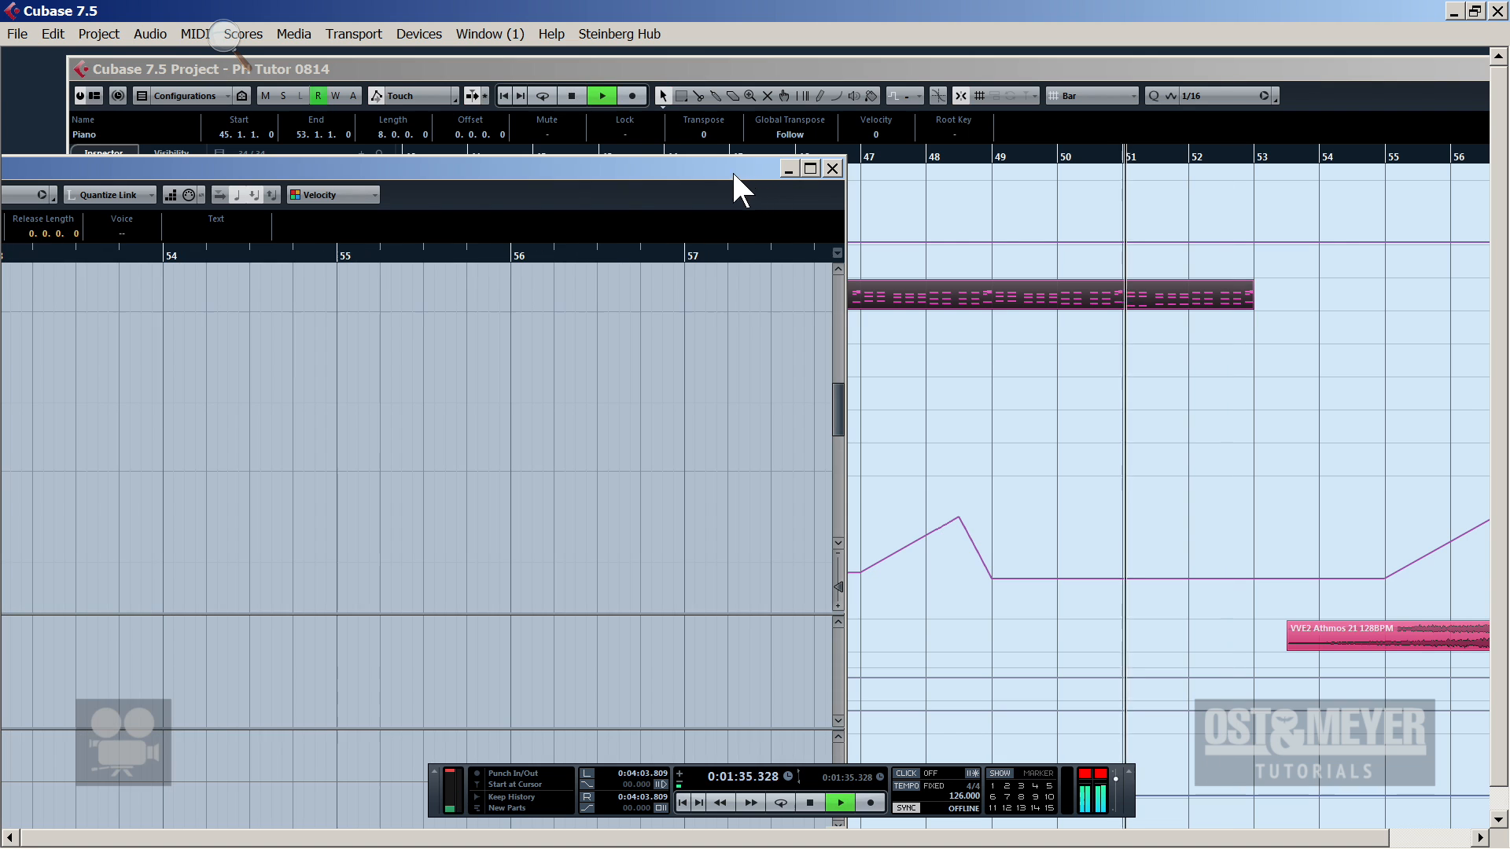
{"action": "key", "text": "space"}
Play the progression from bar 51, close the note editor, and play the Piano part from bar 45
{"action": "left_click_drag", "start_coordinate": [541, 163], "coordinate": [961, 100]}
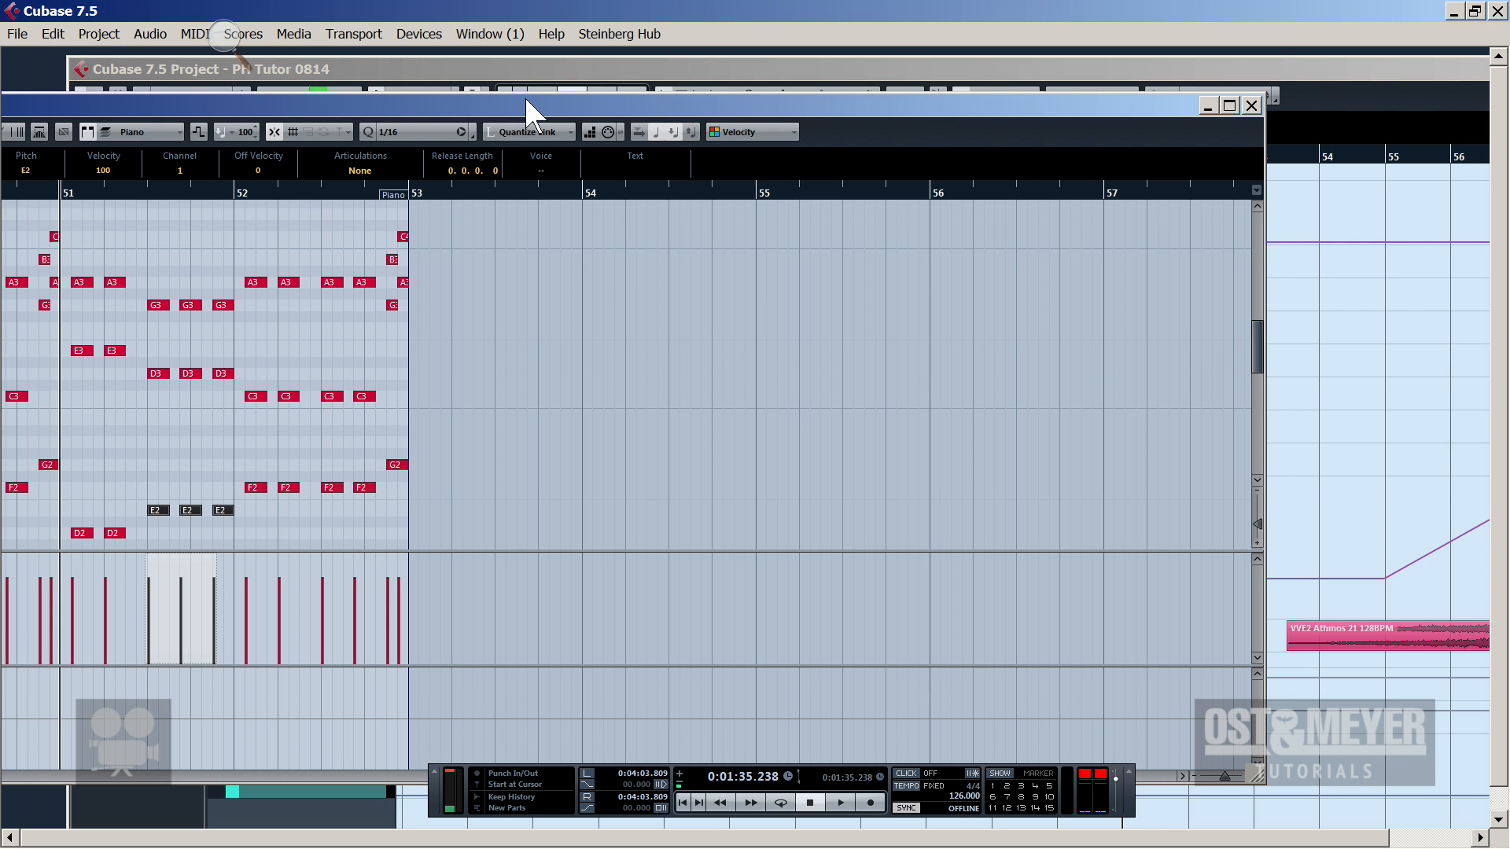
{"action": "key", "text": "space"}
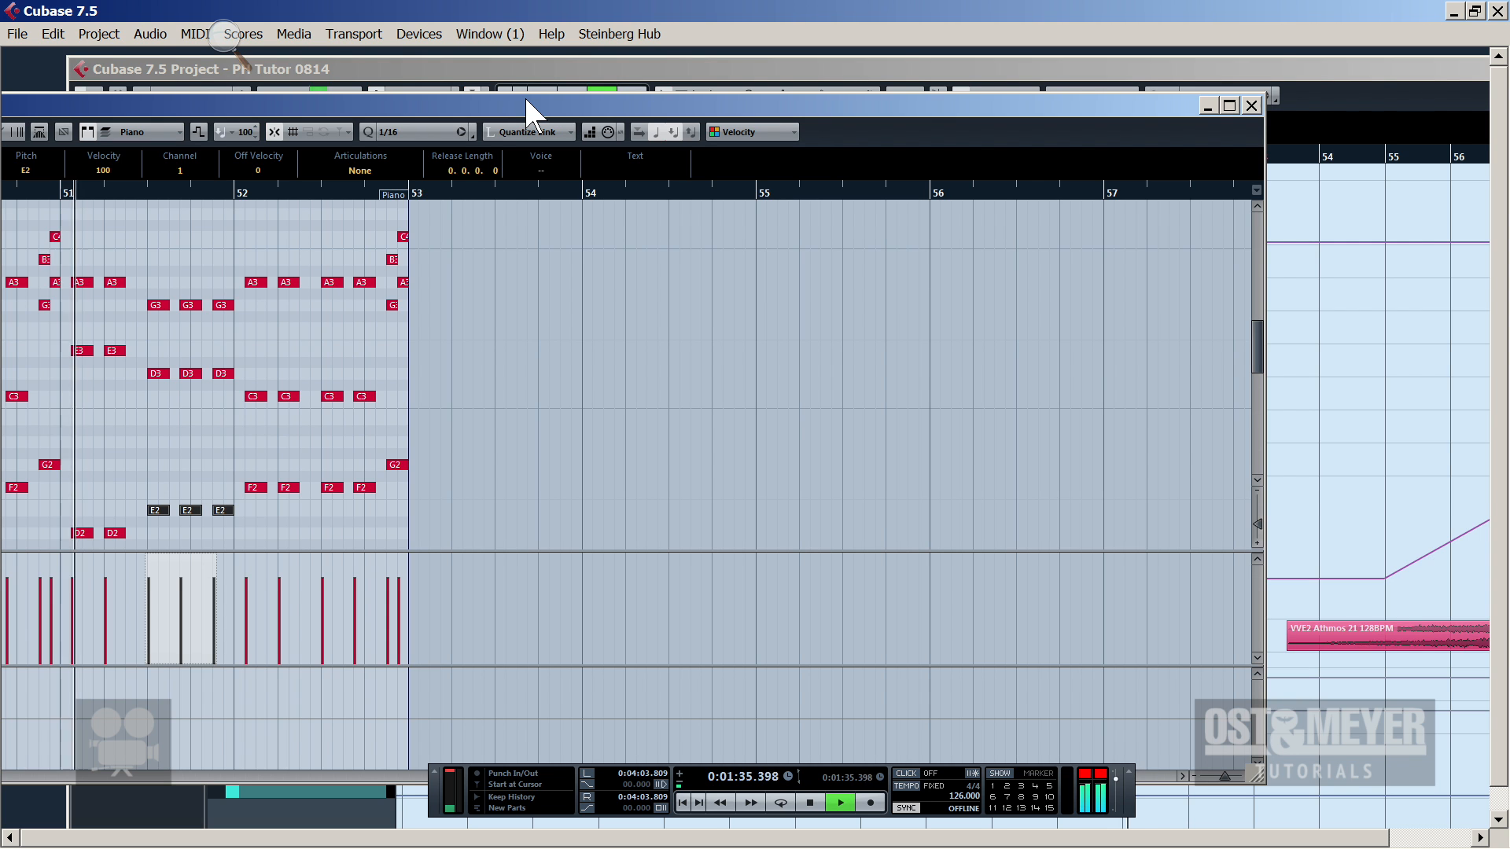
{"action": "double_click", "coordinate": [865, 112]}
{"action": "left_click", "coordinate": [827, 101]}
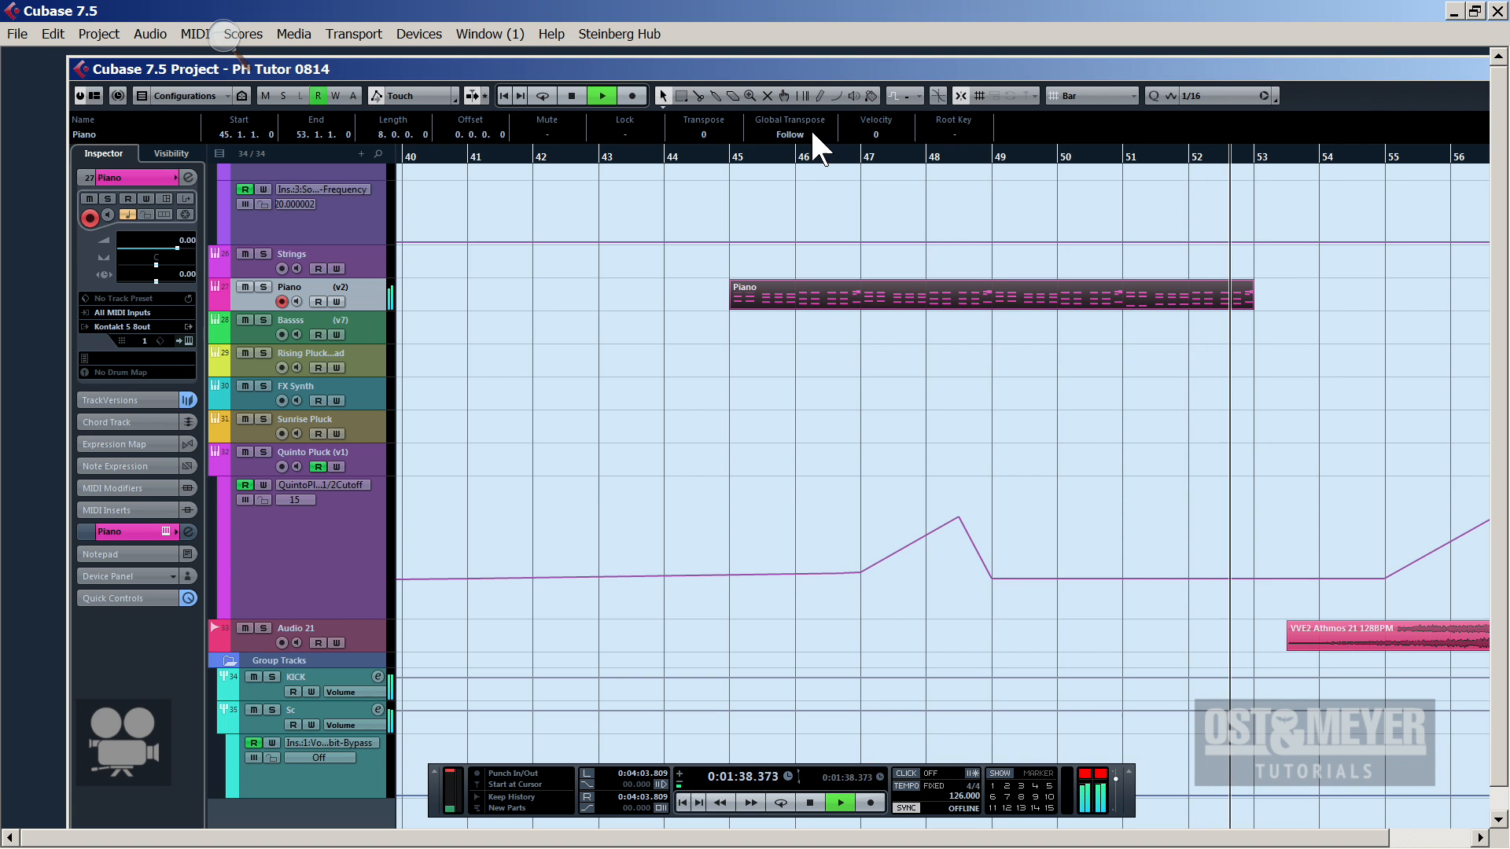
{"action": "left_click_drag", "start_coordinate": [793, 156], "coordinate": [744, 95]}
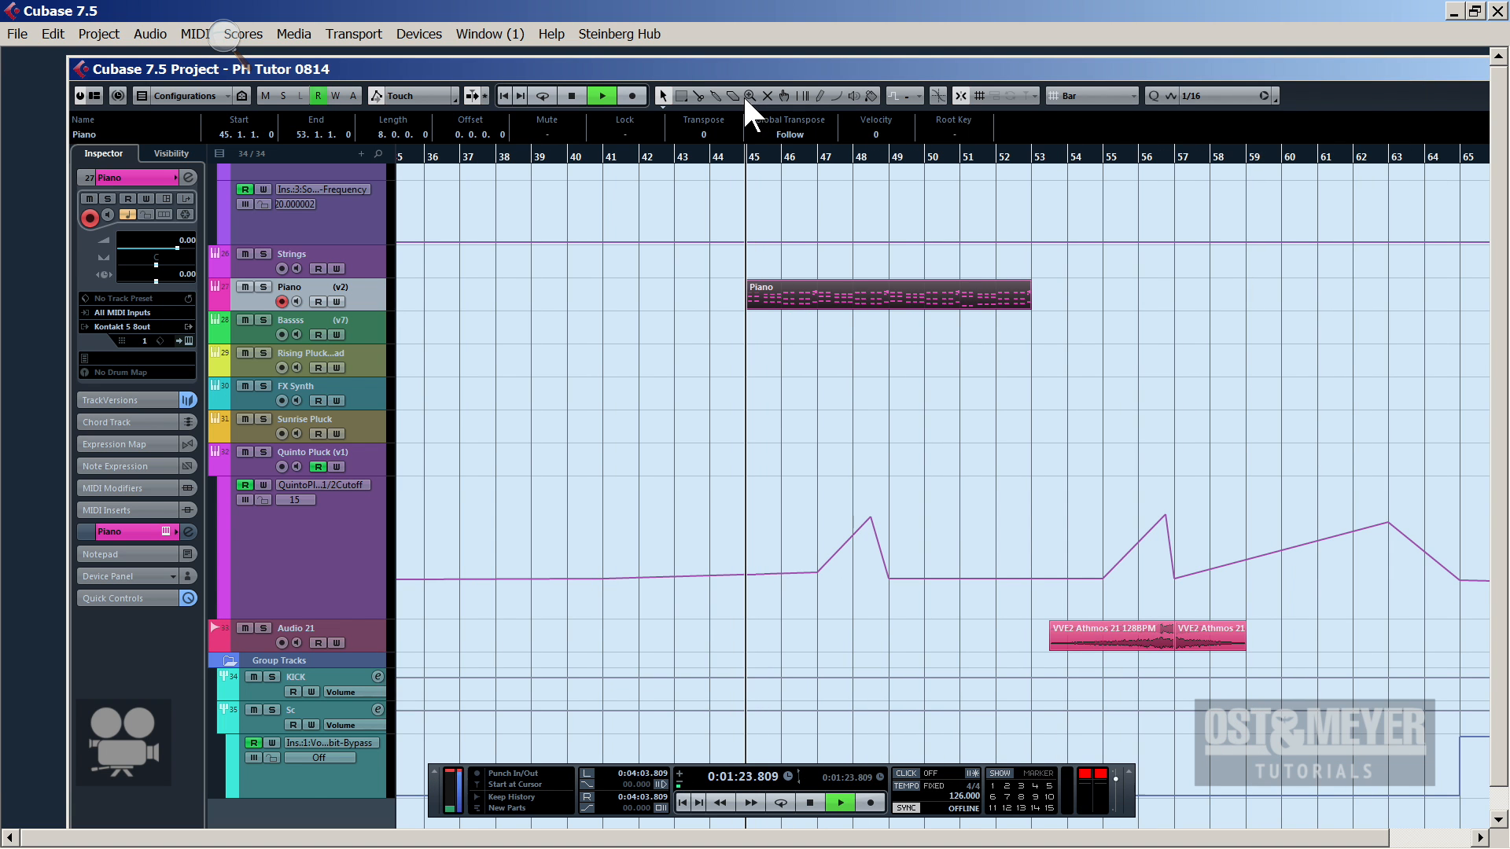
{"action": "key", "text": "space"}
{"action": "key", "text": "space"}
{"action": "key", "text": "space"}
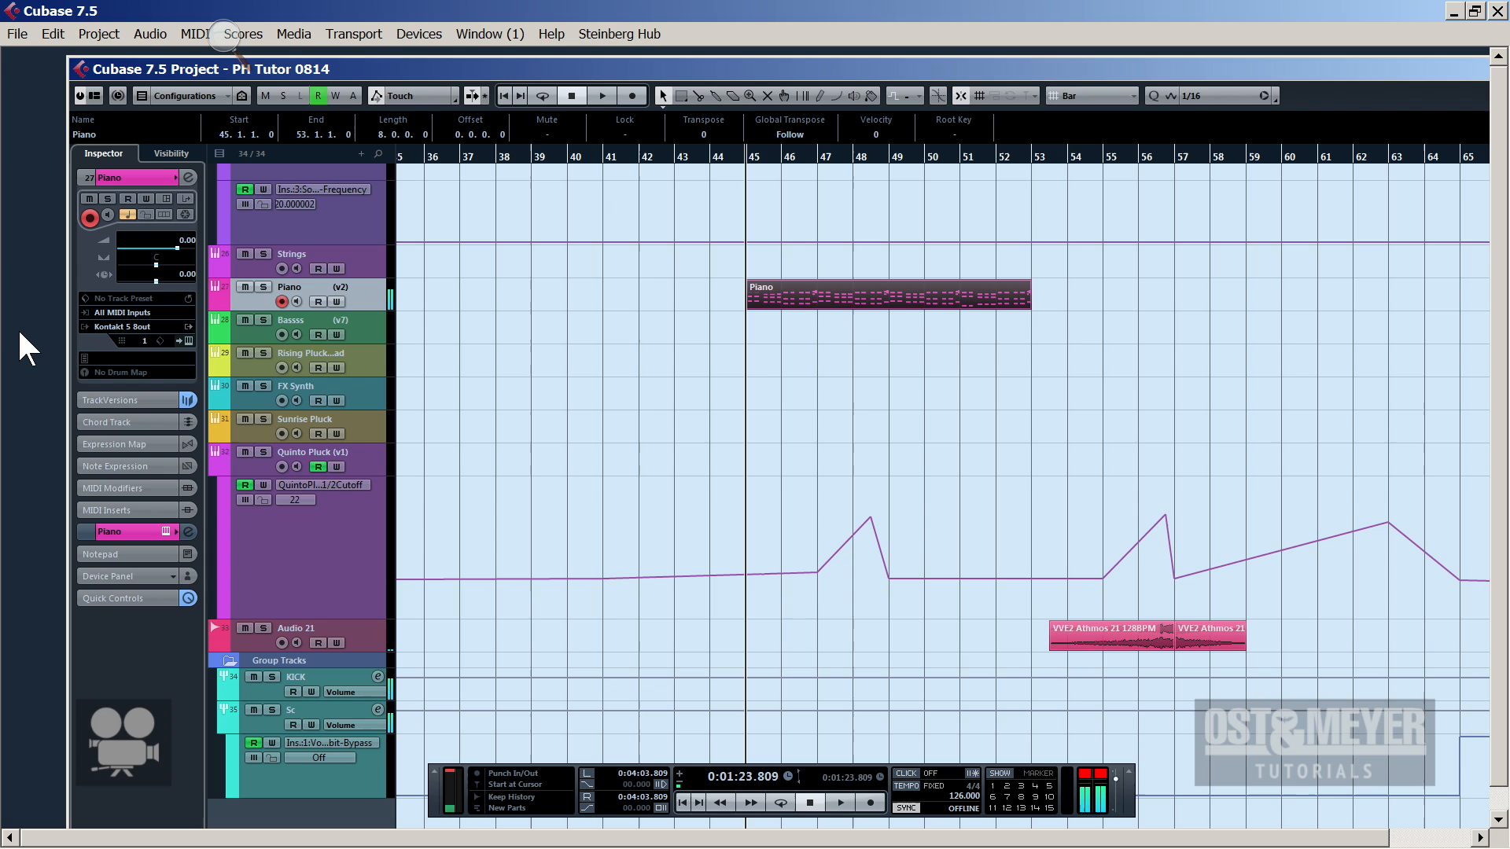
Duplicate the eight-bar Piano part, move both copies so they start at bar 33, and play from there
{"action": "key", "text": "ctrl+d"}
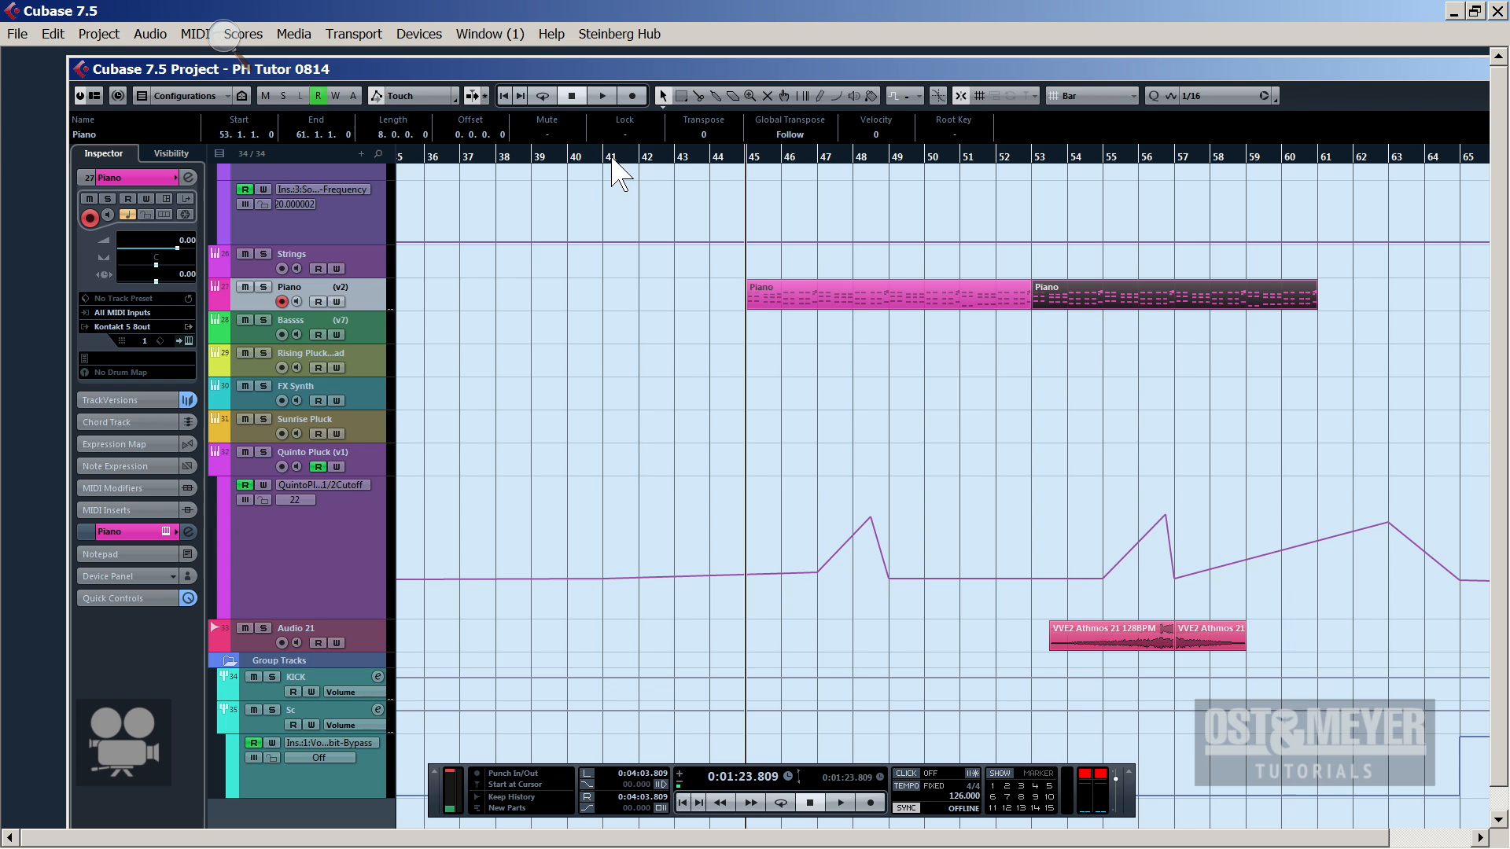
{"action": "left_click_drag", "start_coordinate": [612, 157], "coordinate": [469, 121]}
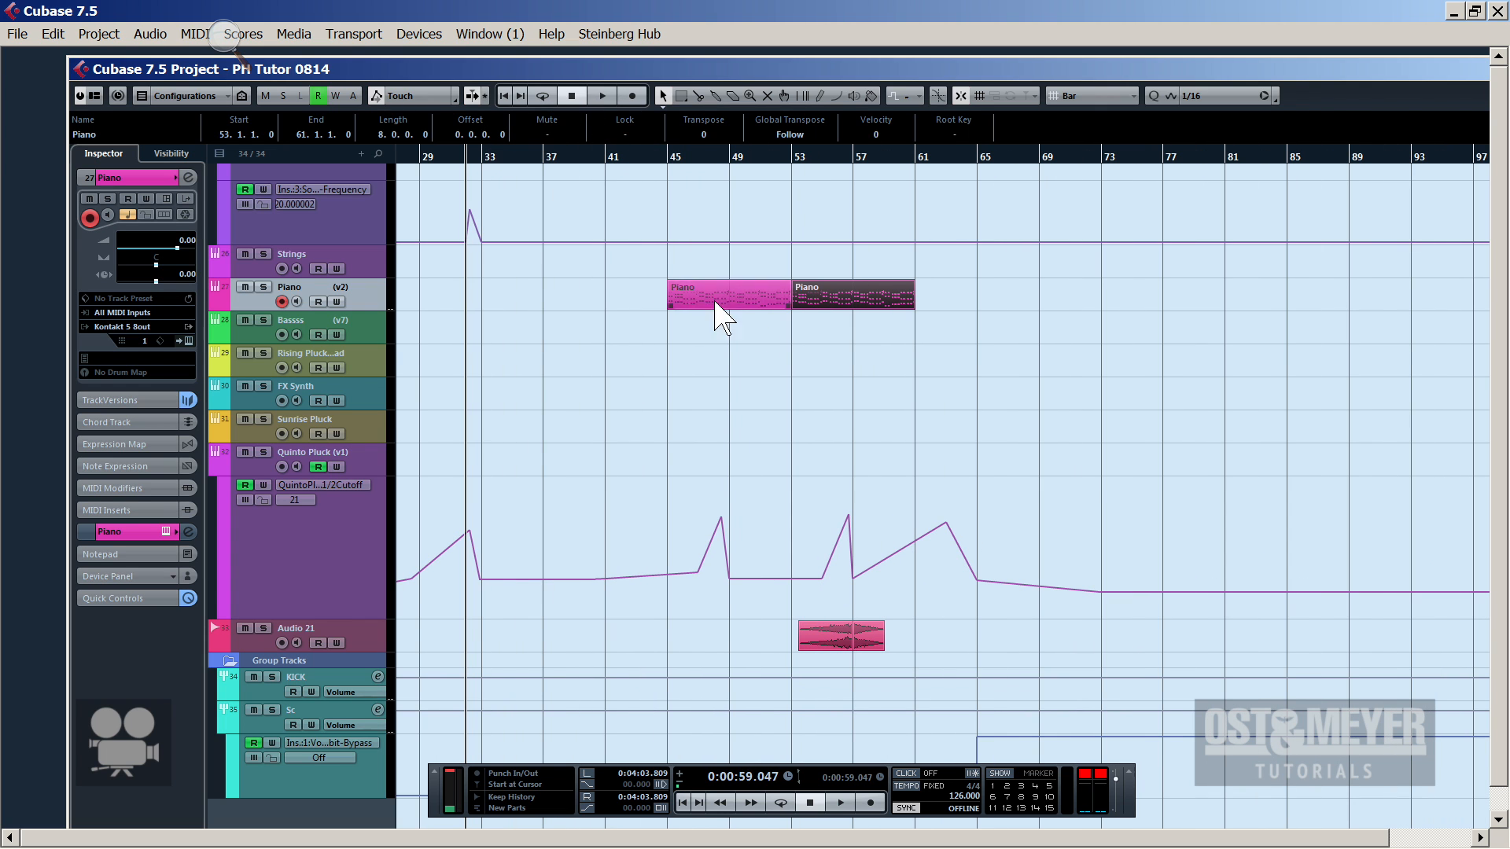
{"action": "left_click", "coordinate": [783, 338]}
{"action": "left_click_drag", "start_coordinate": [782, 338], "coordinate": [545, 304]}
{"action": "key", "text": "space"}
{"action": "left_click_drag", "start_coordinate": [494, 156], "coordinate": [454, 177]}
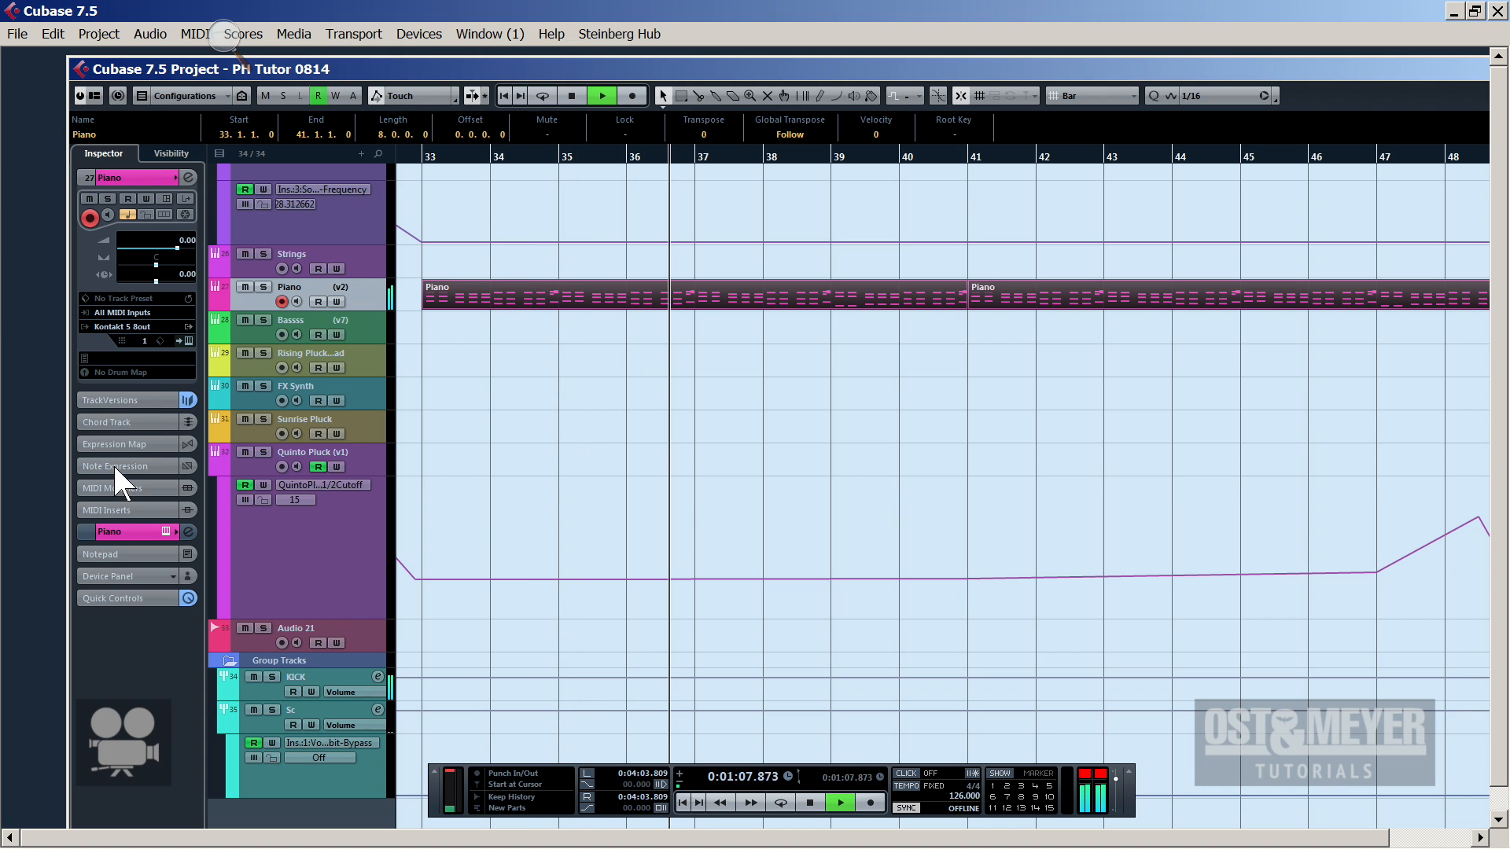
{"action": "key", "text": "space"}
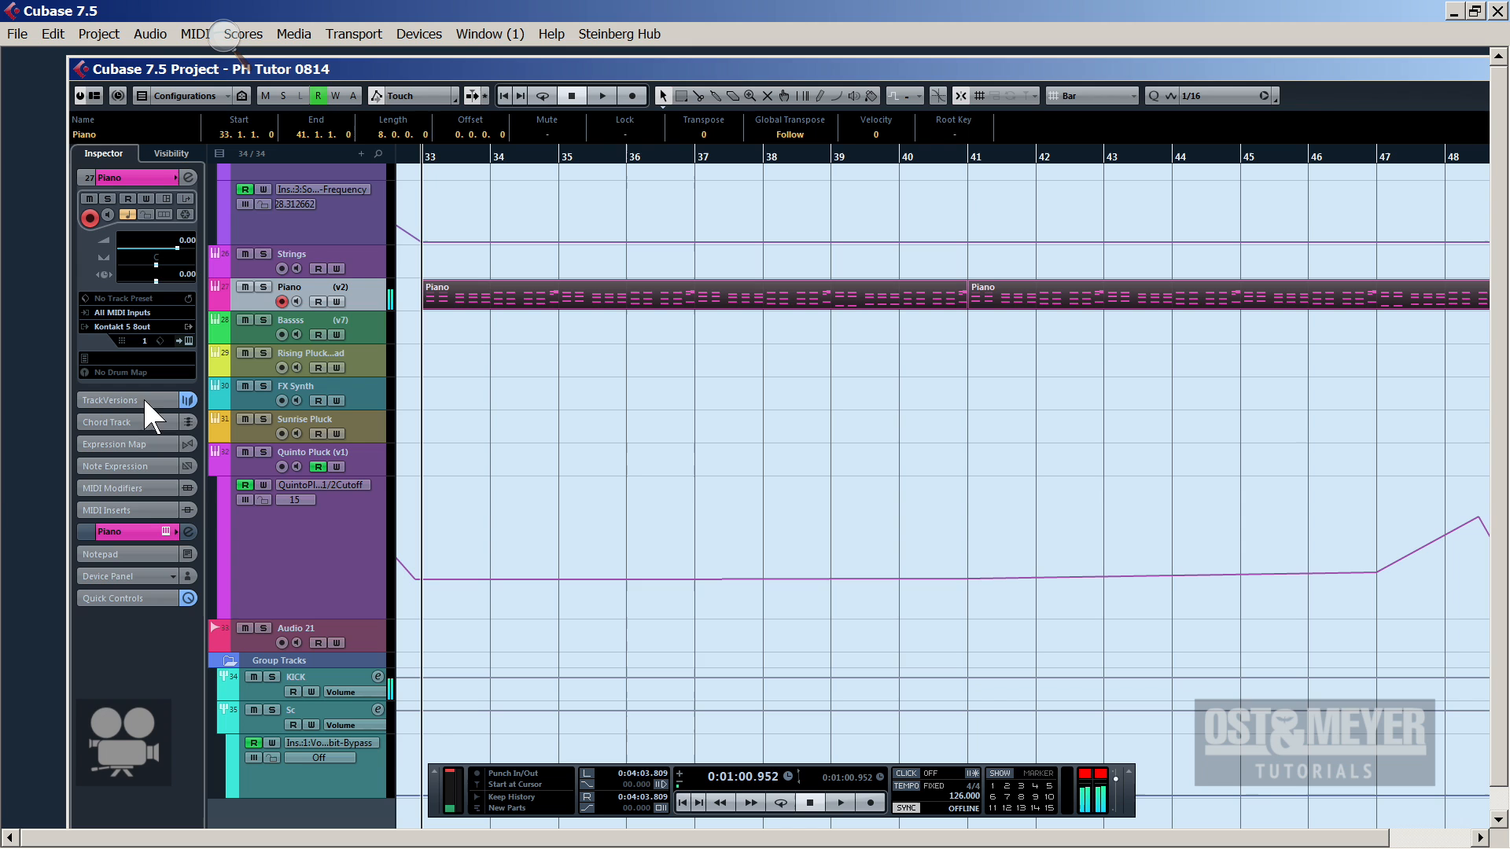
Load the D82 Sonic Maximizer x64 in the Piano track's first audio insert slot and play the part through it
{"action": "left_click", "coordinate": [130, 529]}
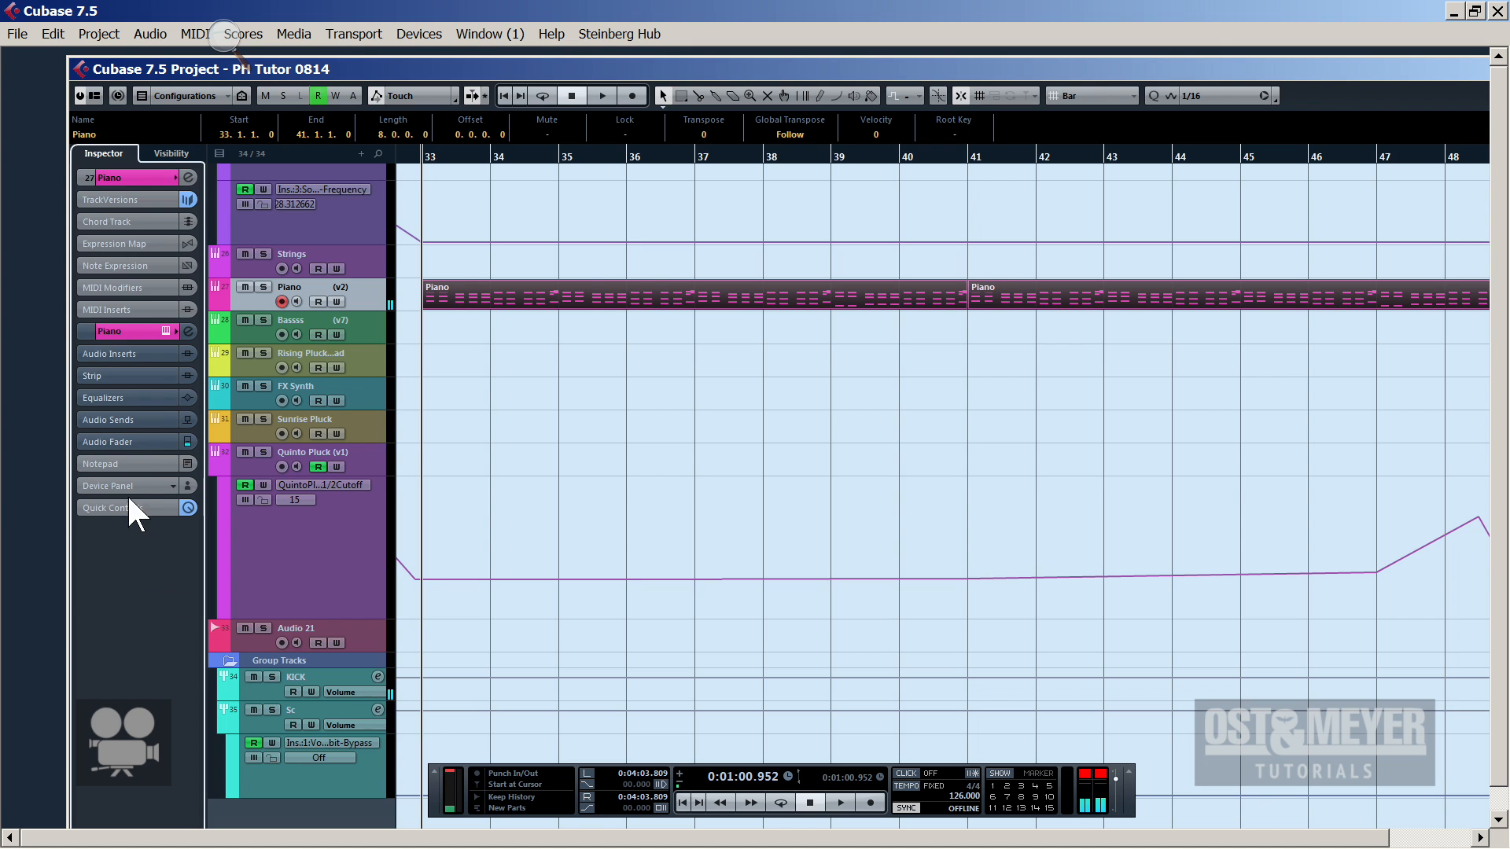
{"action": "left_click", "coordinate": [164, 355]}
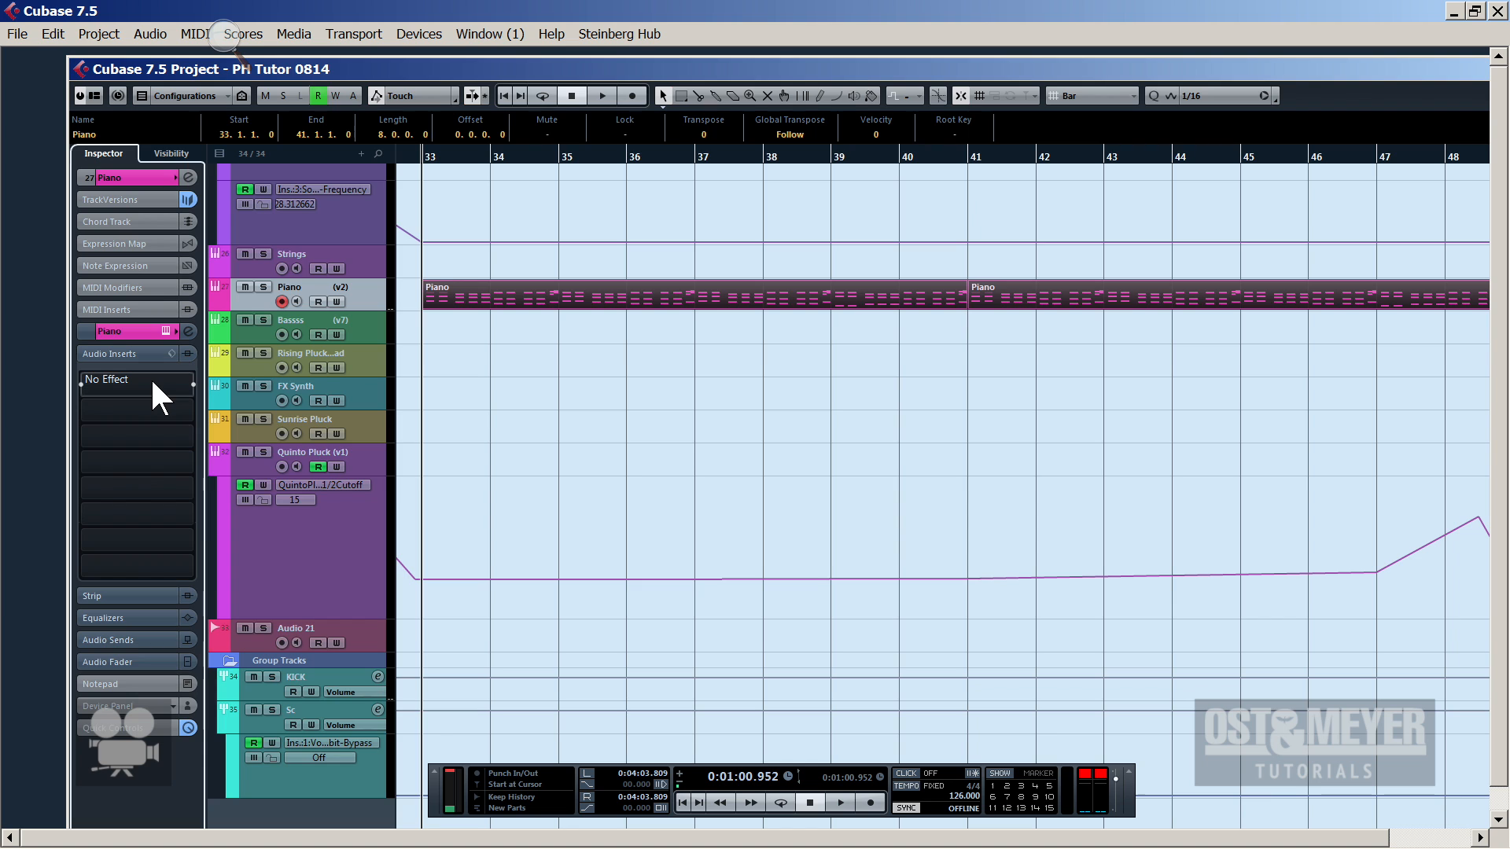
{"action": "left_click", "coordinate": [154, 384]}
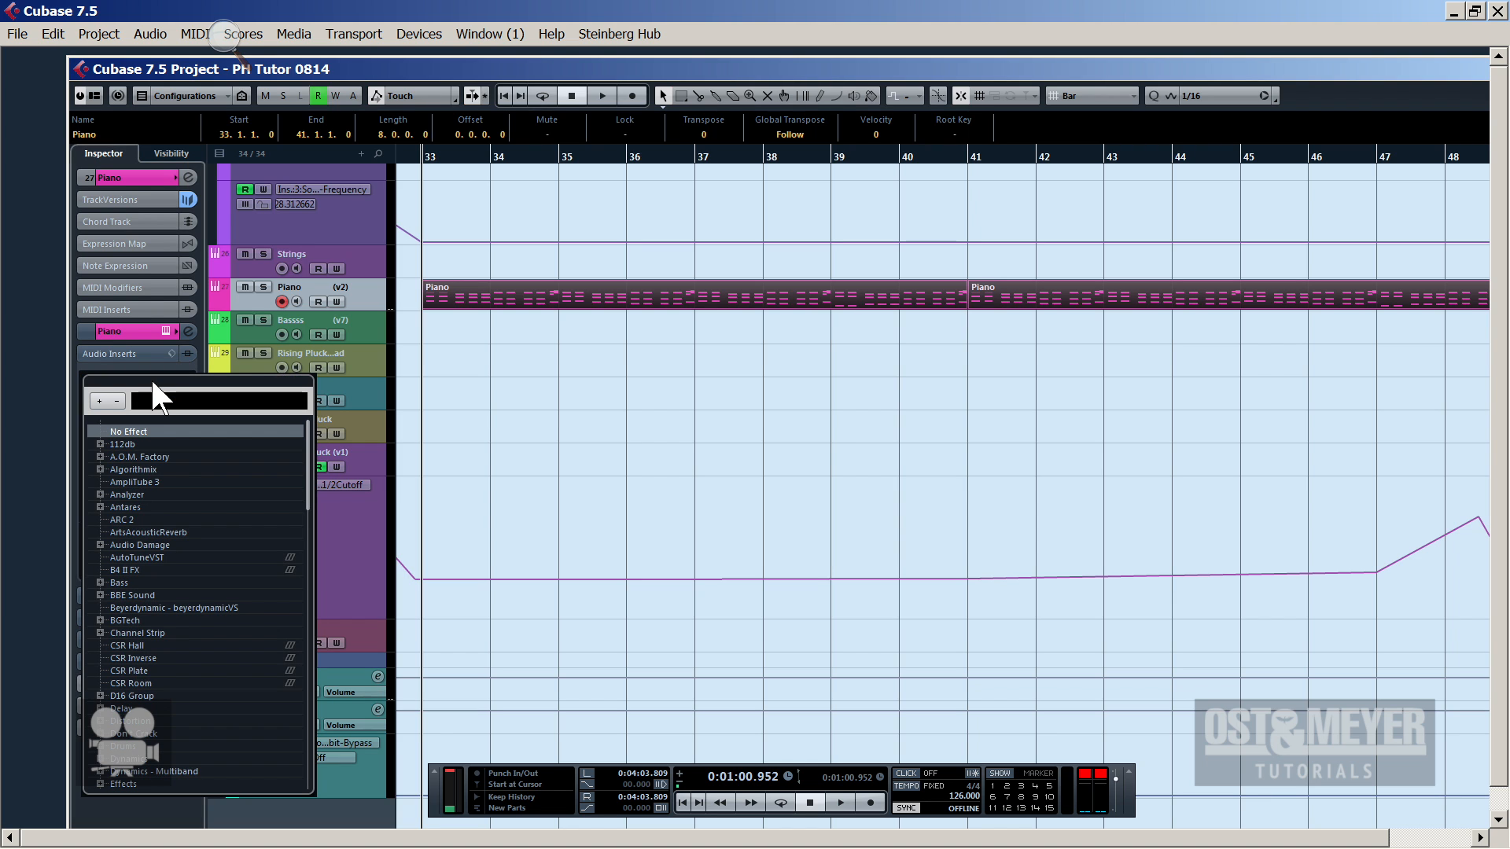
{"action": "type", "text": "soni"}
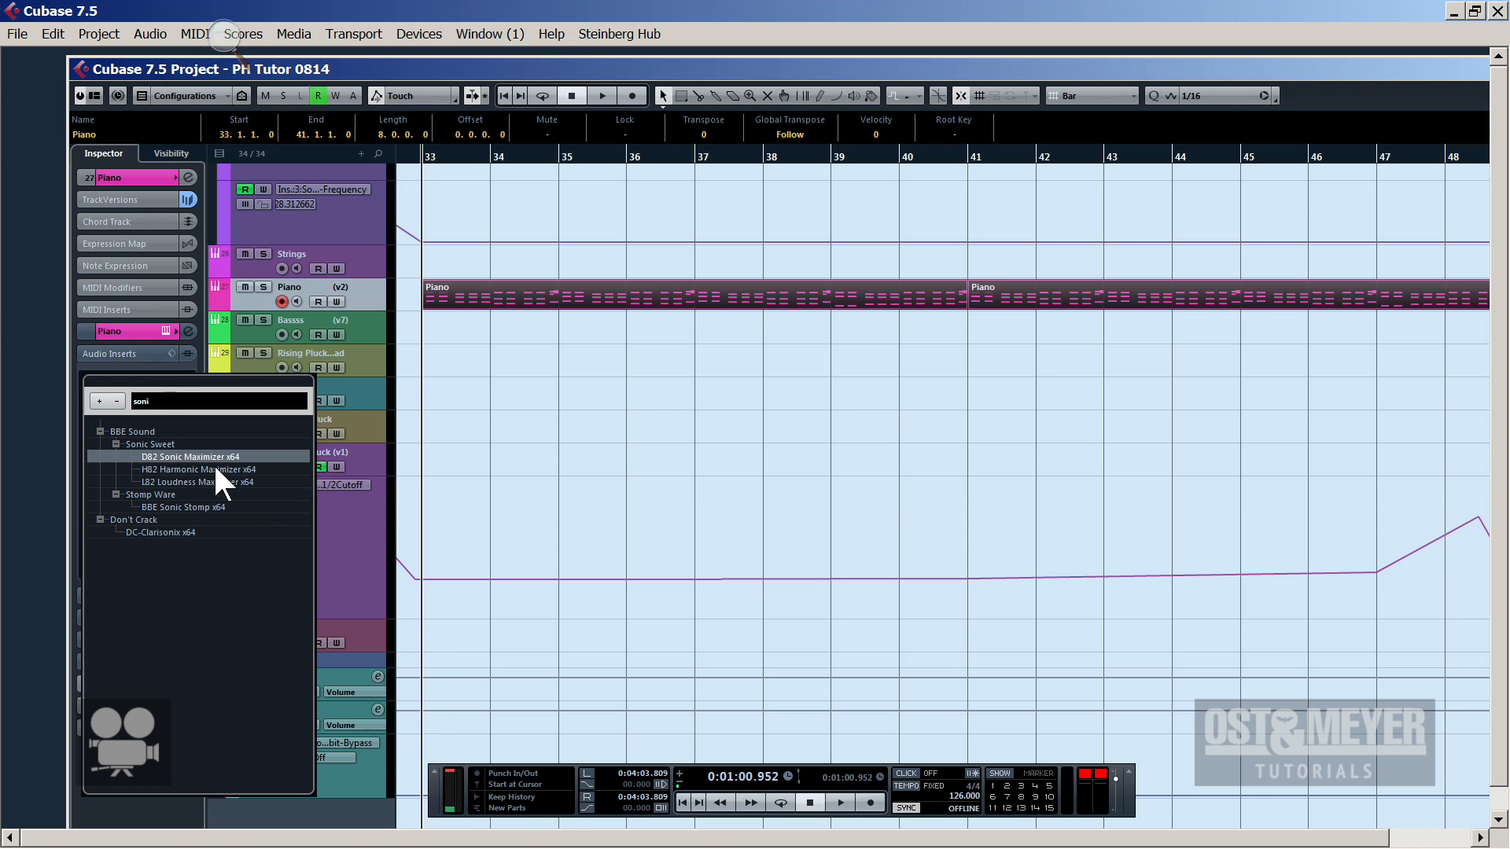
{"action": "left_click", "coordinate": [204, 455]}
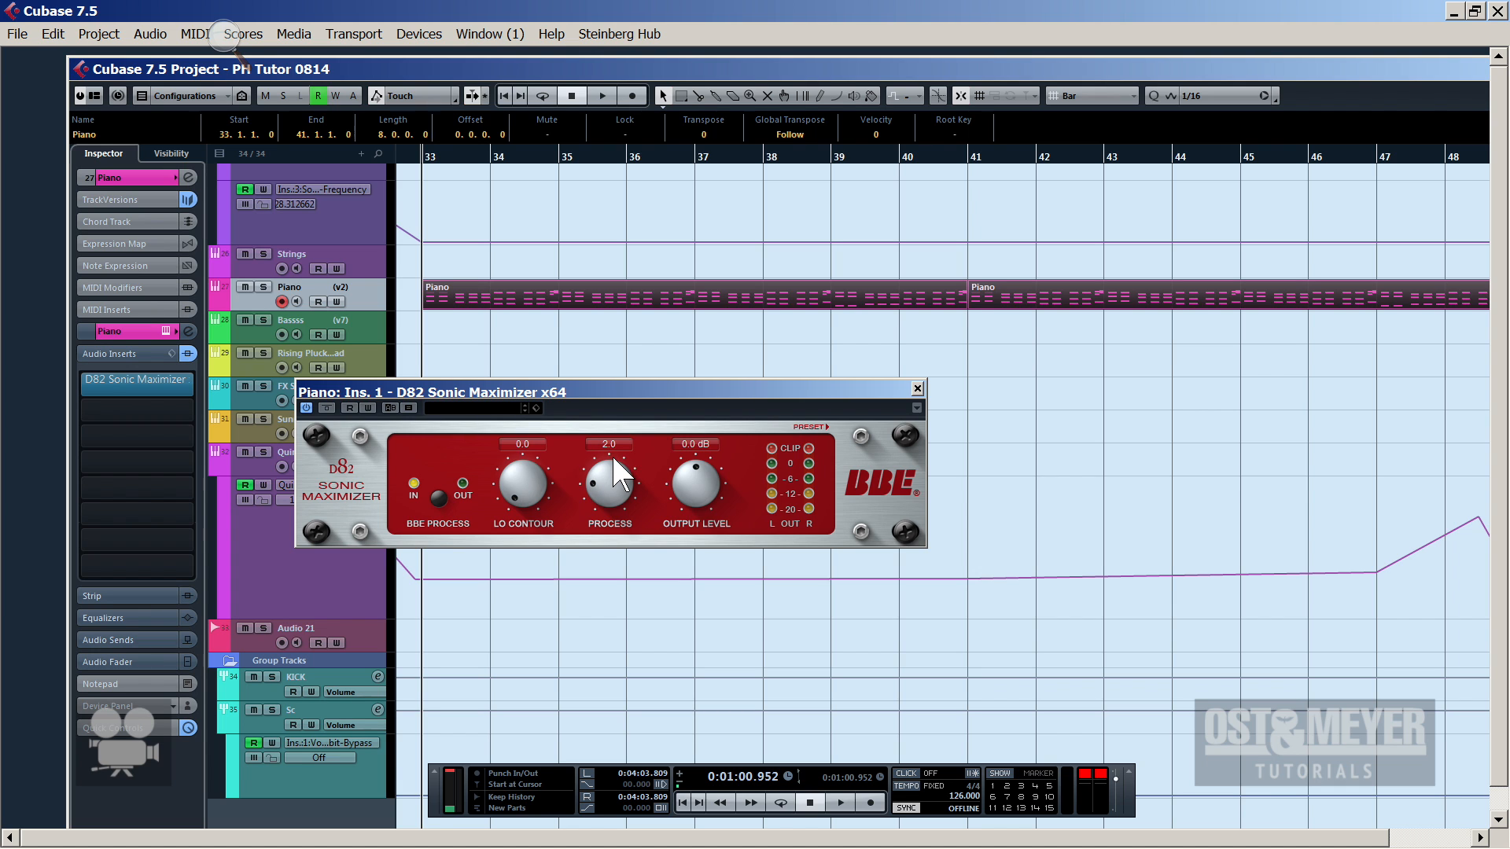
{"action": "key", "text": "space"}
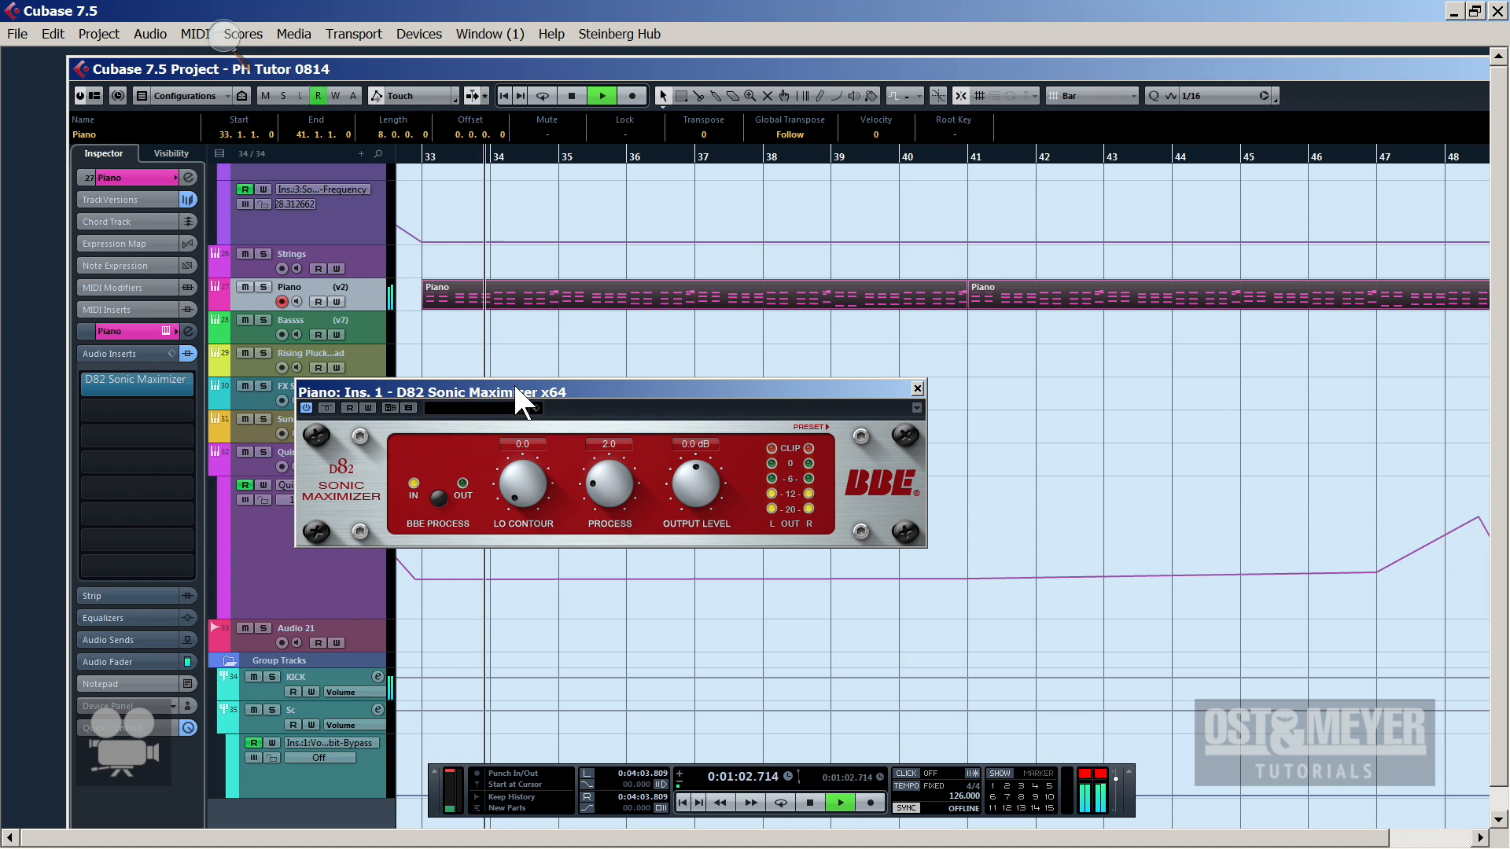
{"action": "key", "text": "space"}
Load the H82 Harmonic Maximizer x64 in the Piano track's second audio insert slot
{"action": "left_click", "coordinate": [143, 409]}
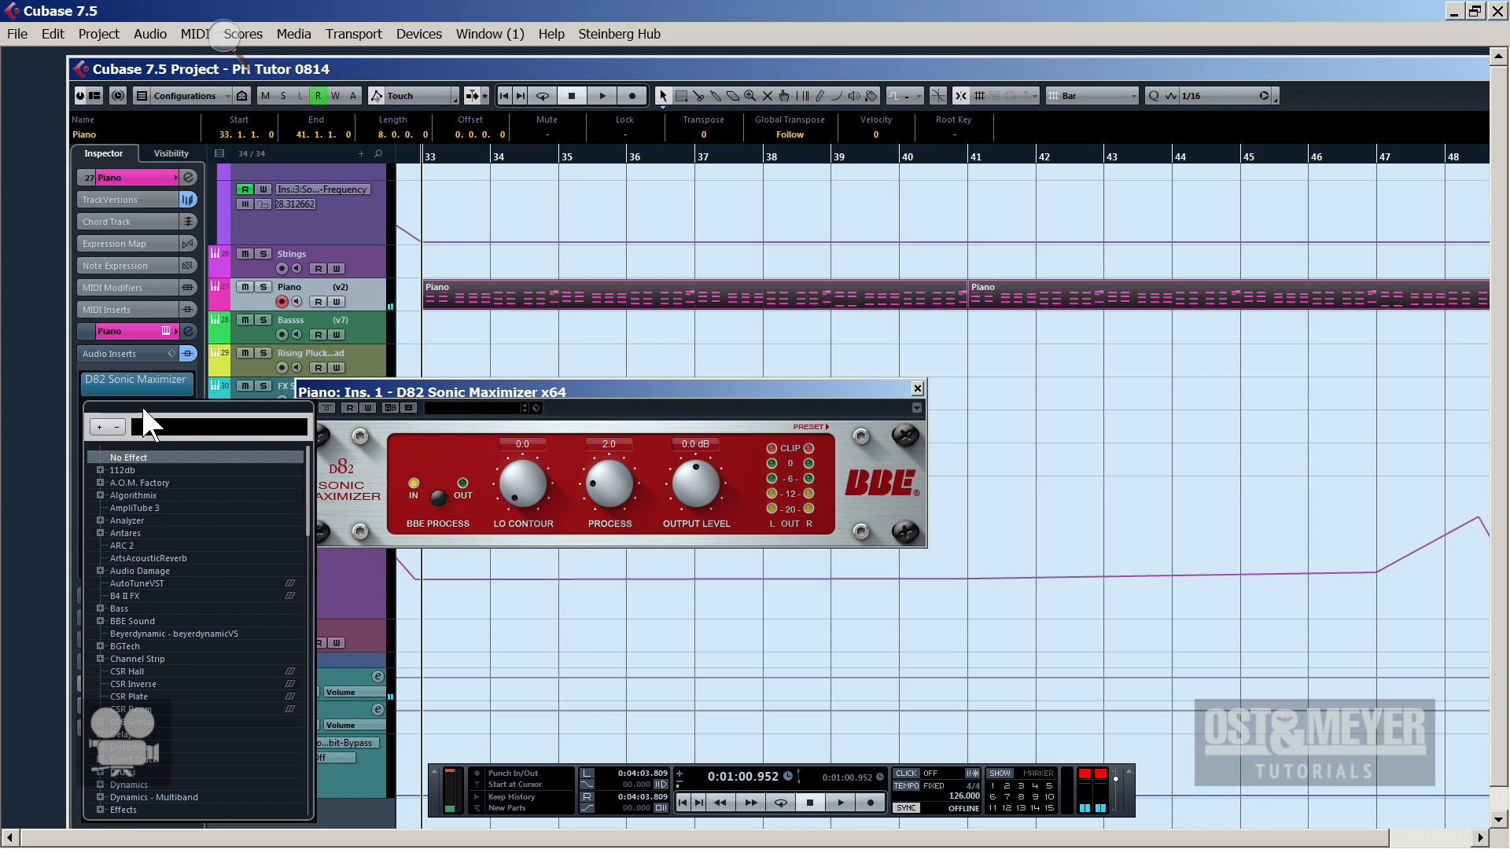
{"action": "type", "text": "harmoni"}
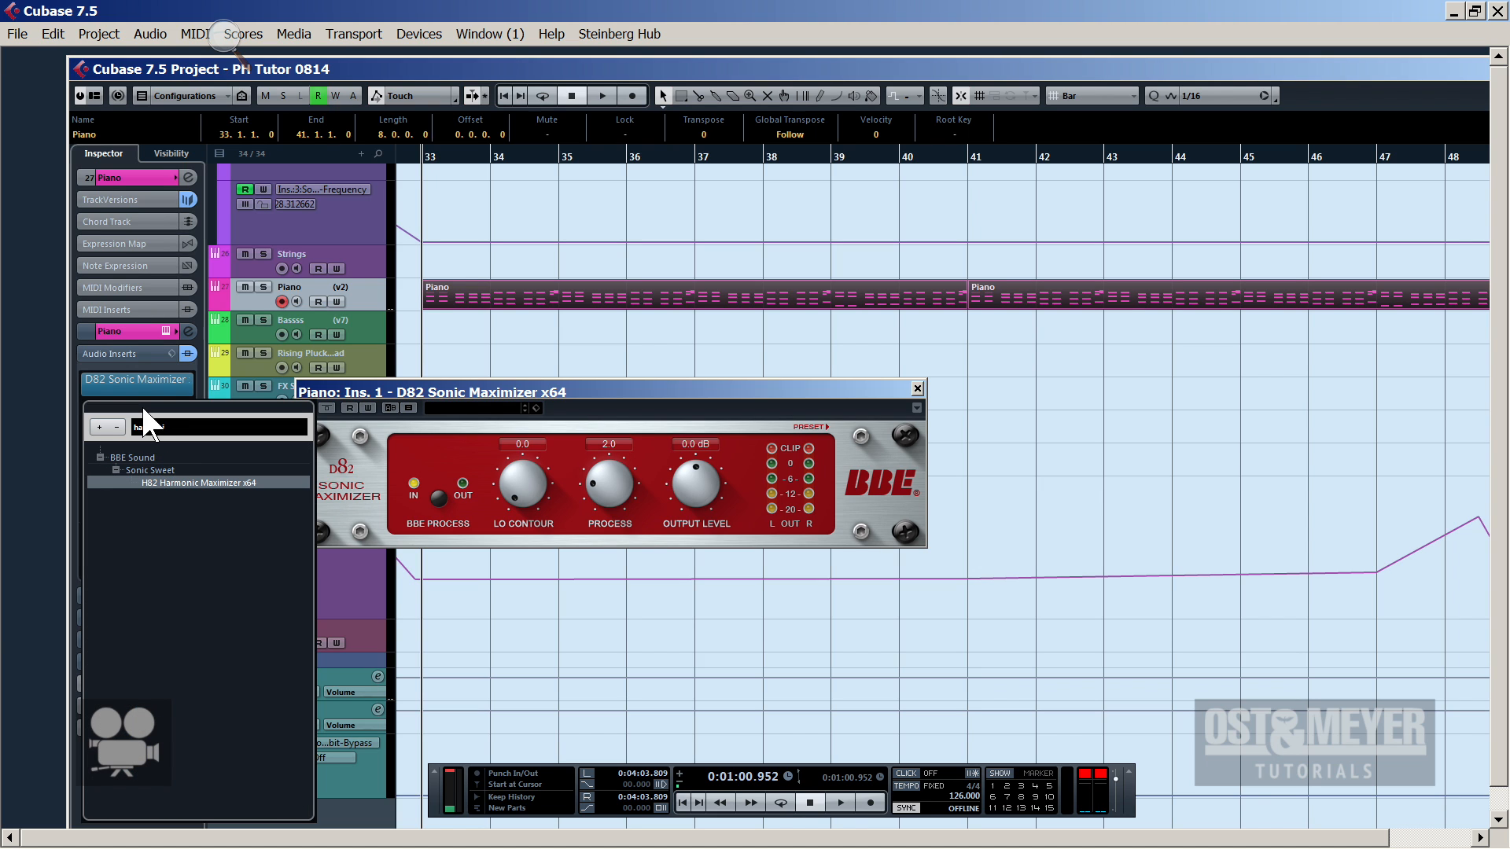
{"action": "left_click", "coordinate": [221, 482]}
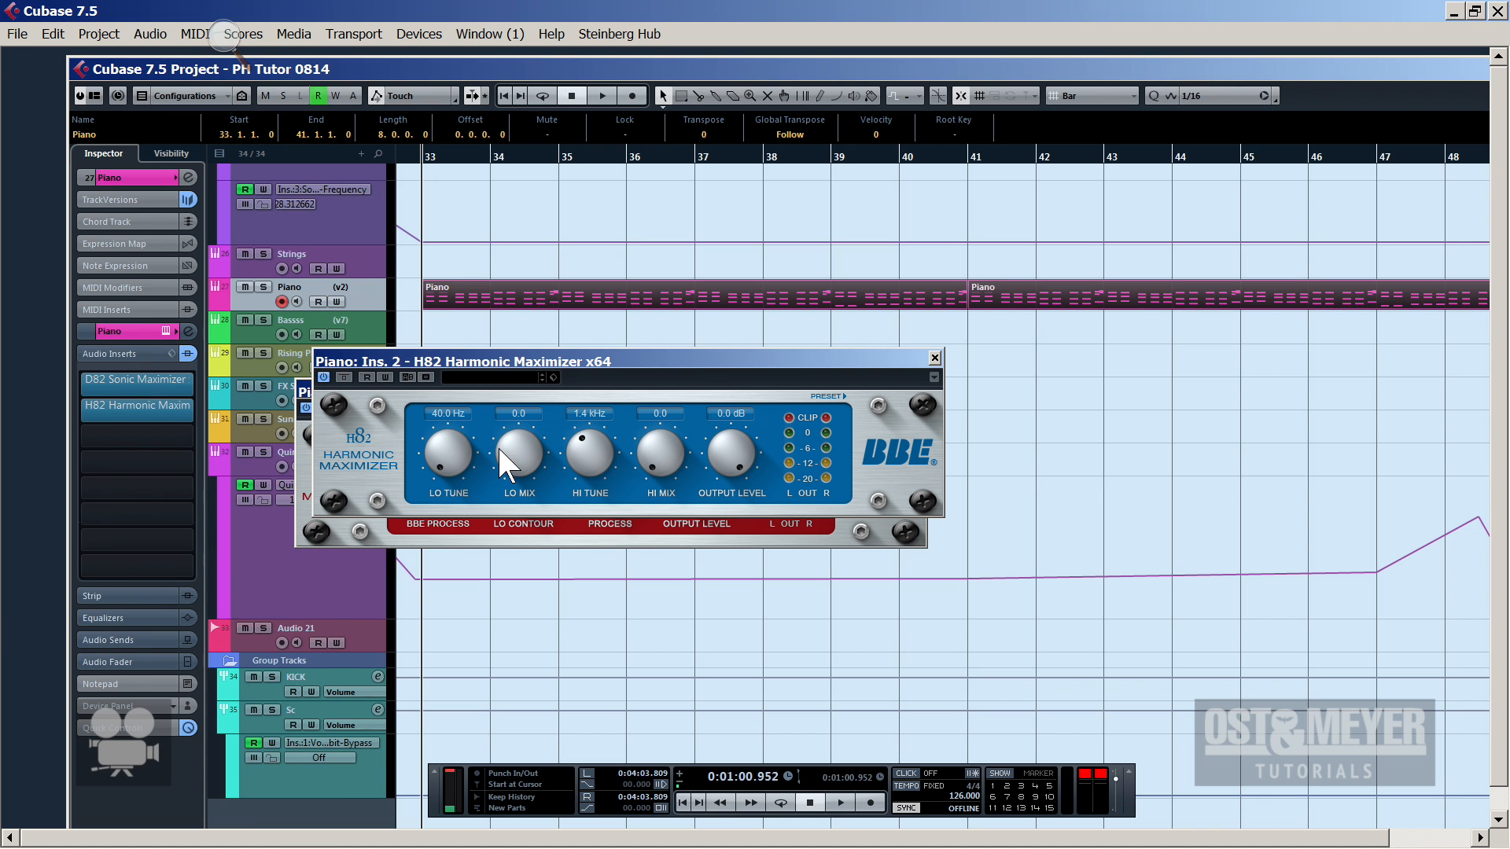
Solo the Piano during playback, set the Harmonic Maximizer's Hi Tune to 1.6 kHz and Hi Mix to 3.9, and close the plug-in
{"action": "key", "text": "space"}
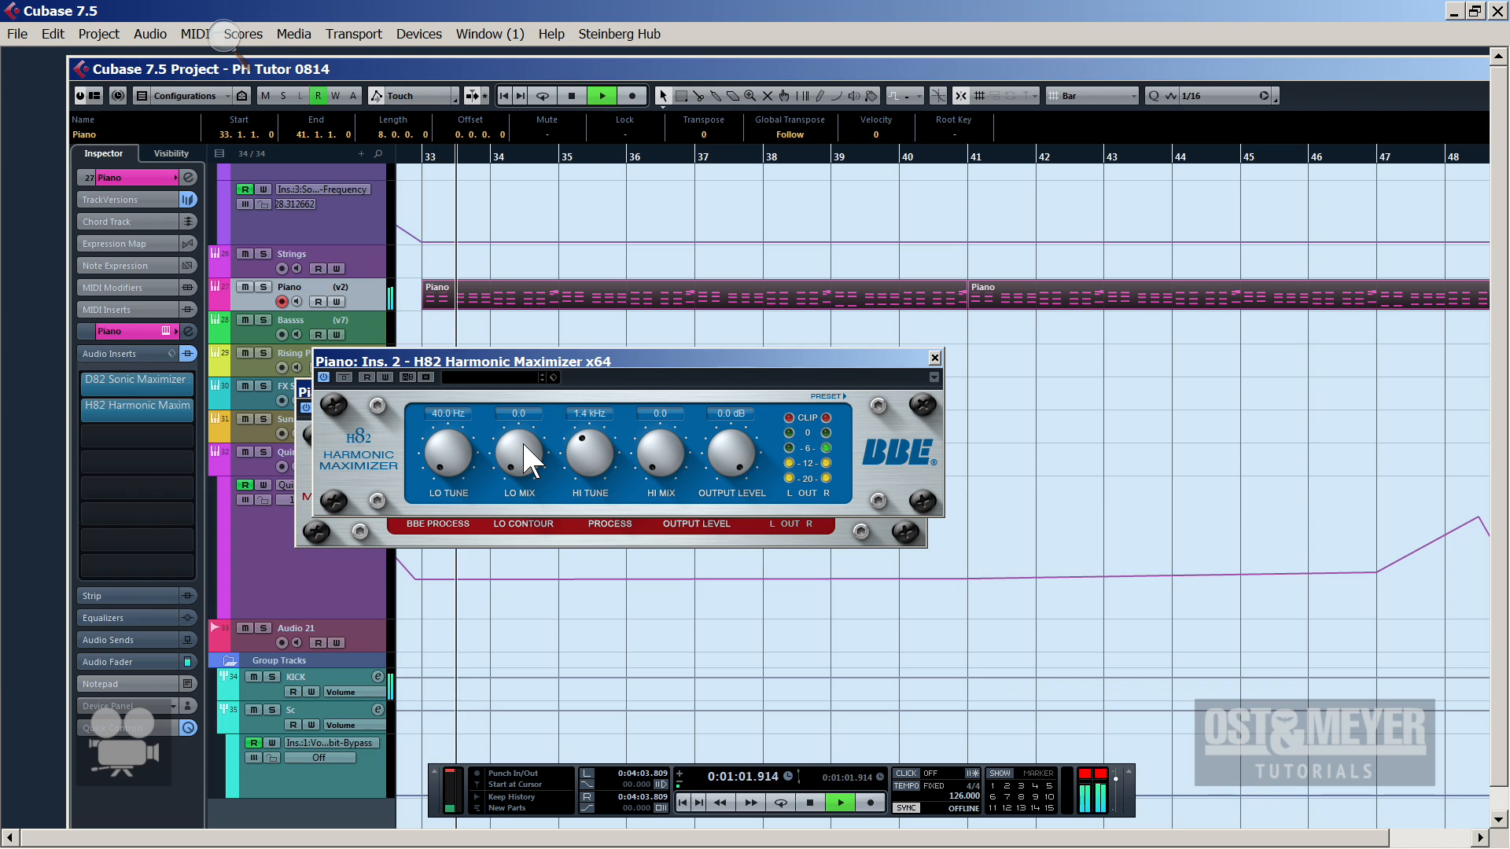
{"action": "key", "text": "s"}
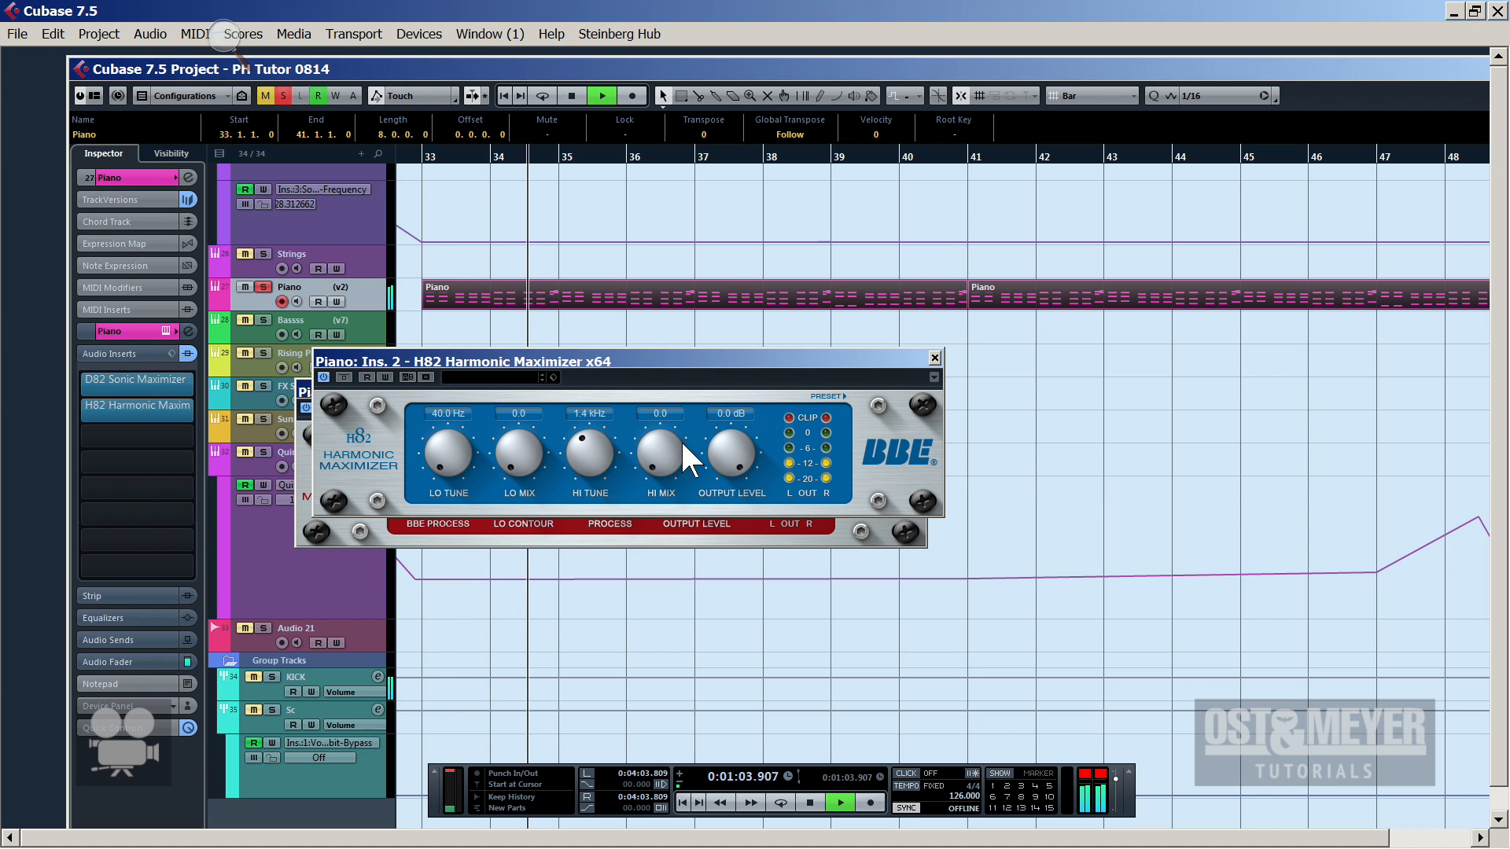
{"action": "left_click_drag", "start_coordinate": [667, 455], "coordinate": [678, 407]}
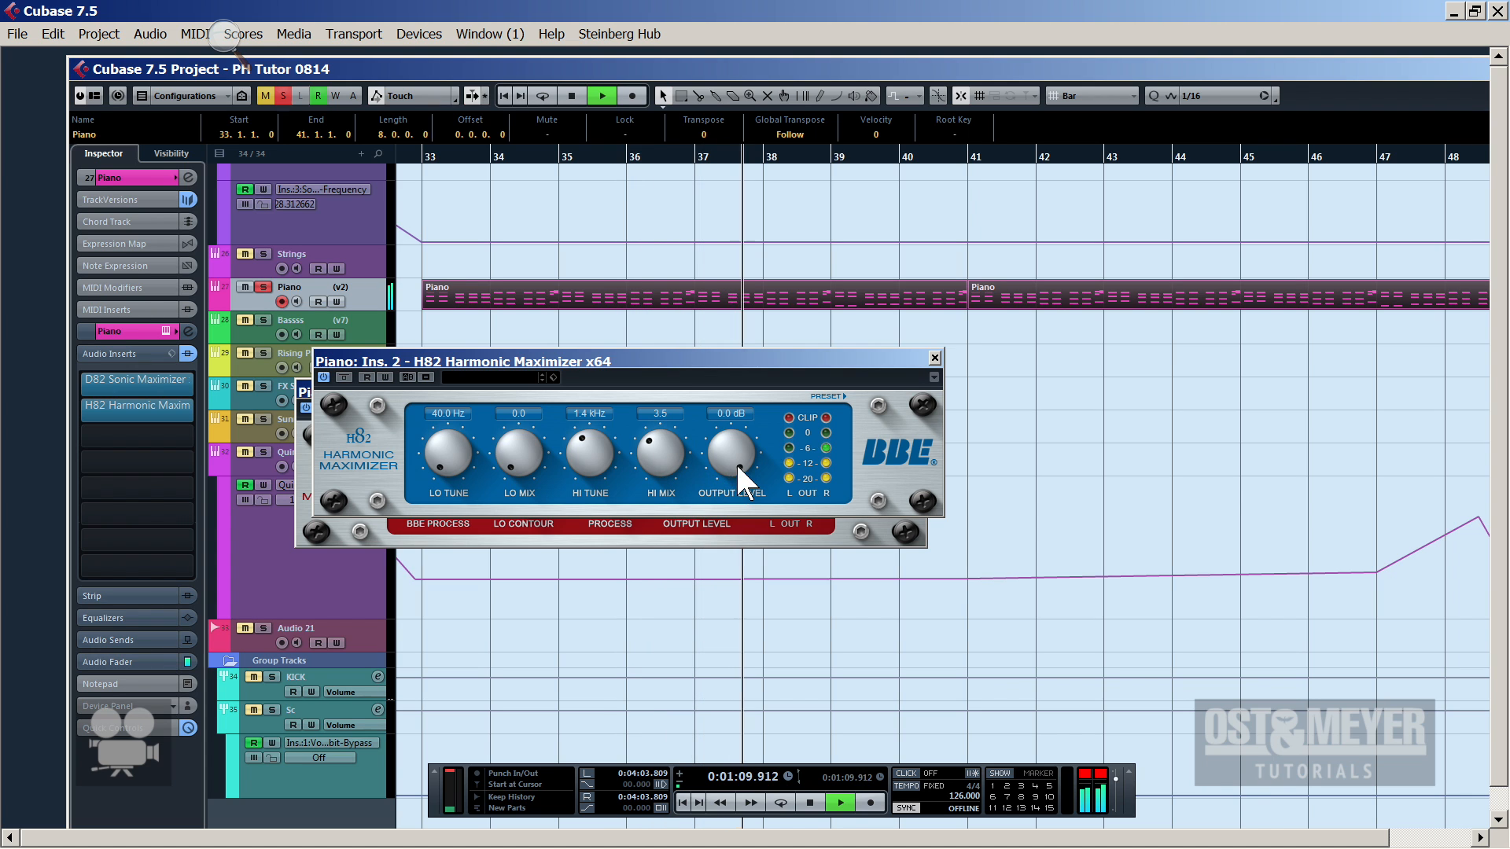
{"action": "left_click_drag", "start_coordinate": [591, 455], "coordinate": [658, 450]}
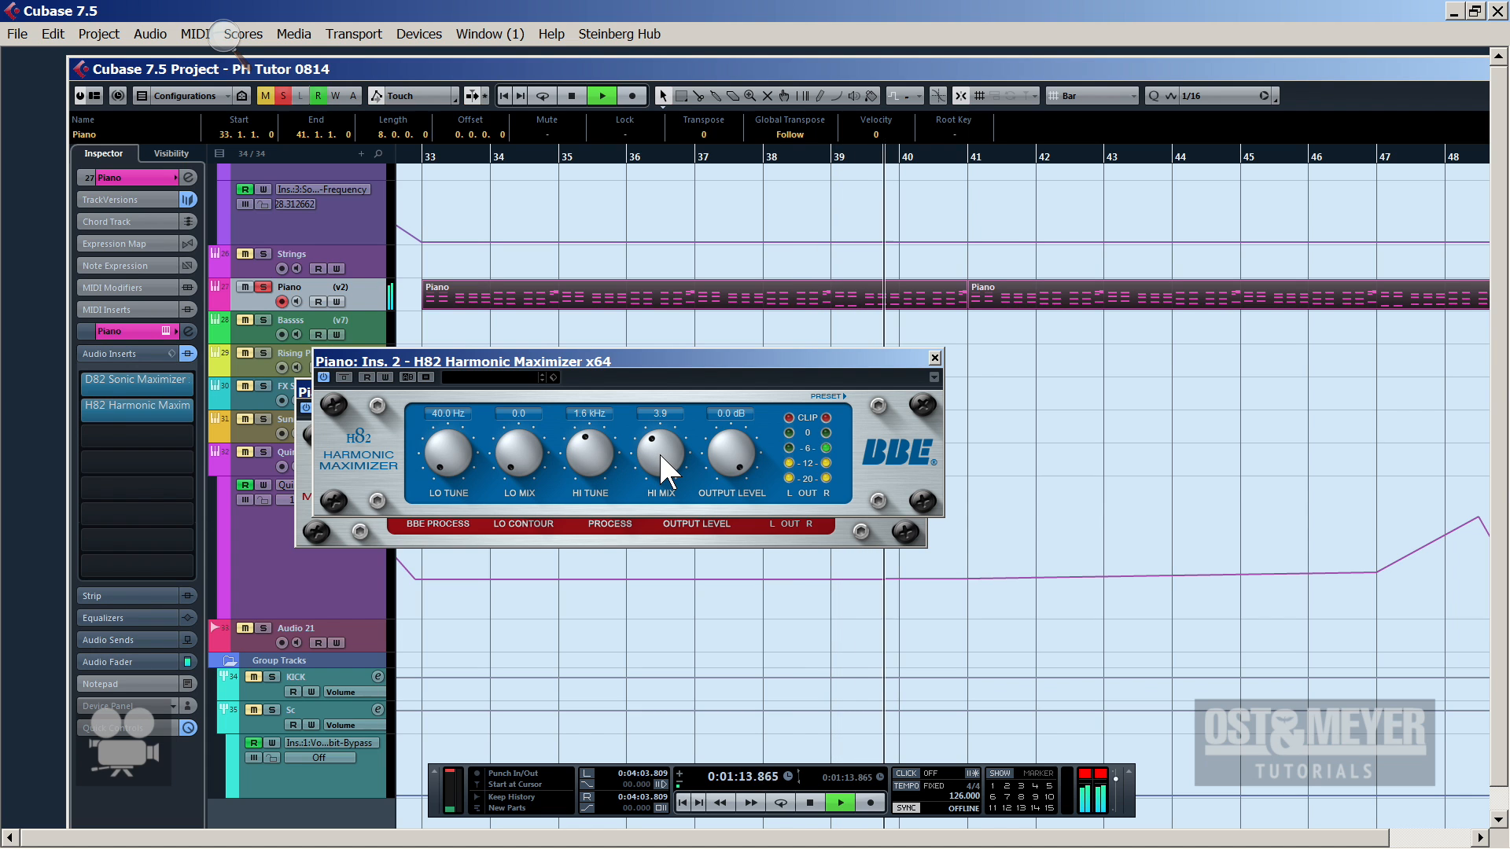
{"action": "key", "text": "space"}
{"action": "left_click", "coordinate": [934, 358]}
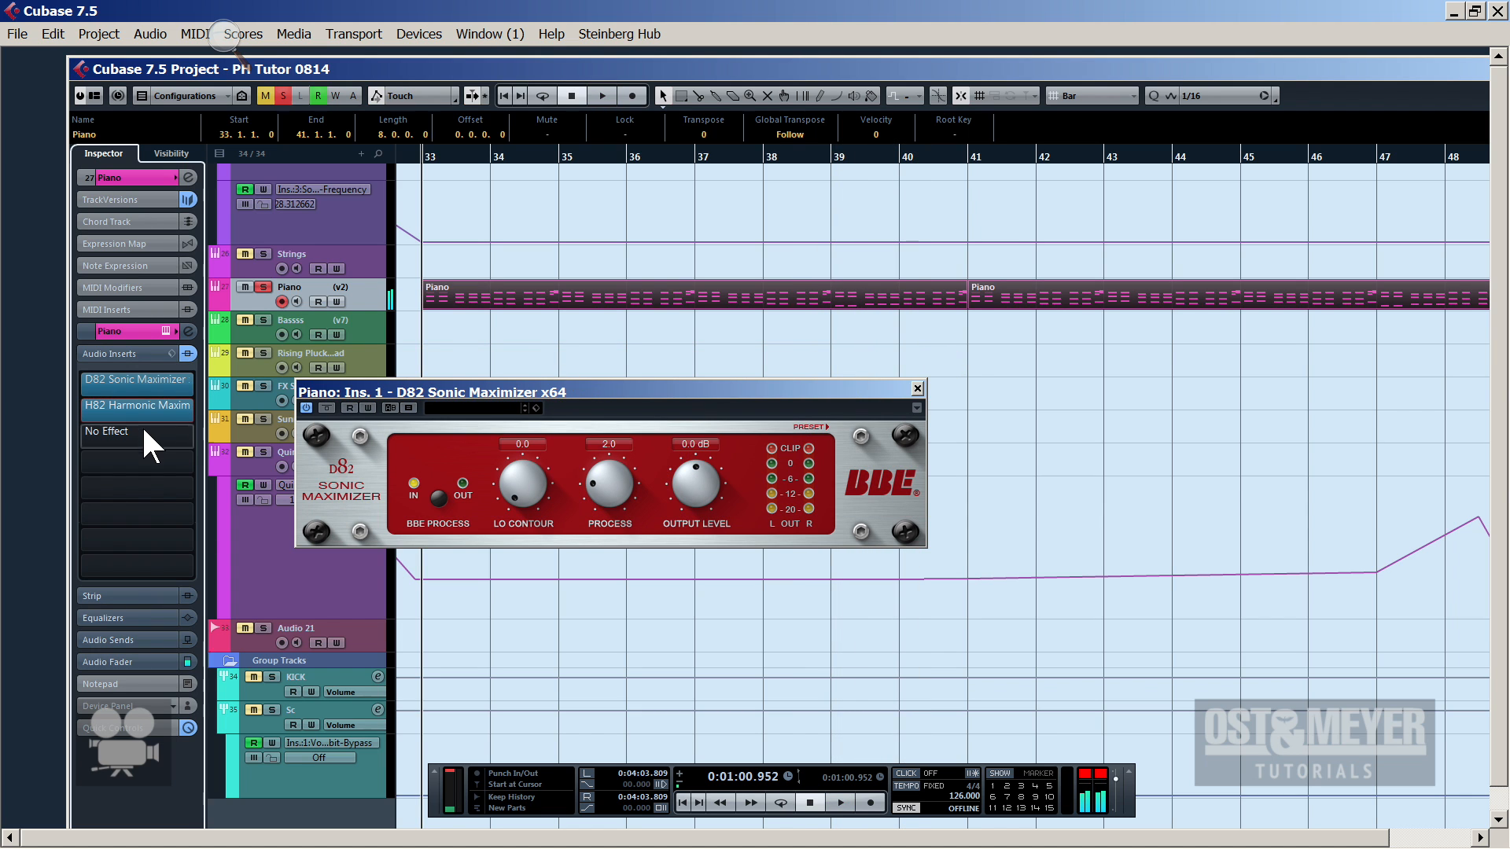
Load FabFilter Pro-Q in the Piano track's third insert slot, set its analyzer to Pre+Post, and play the part
{"action": "left_click", "coordinate": [144, 430]}
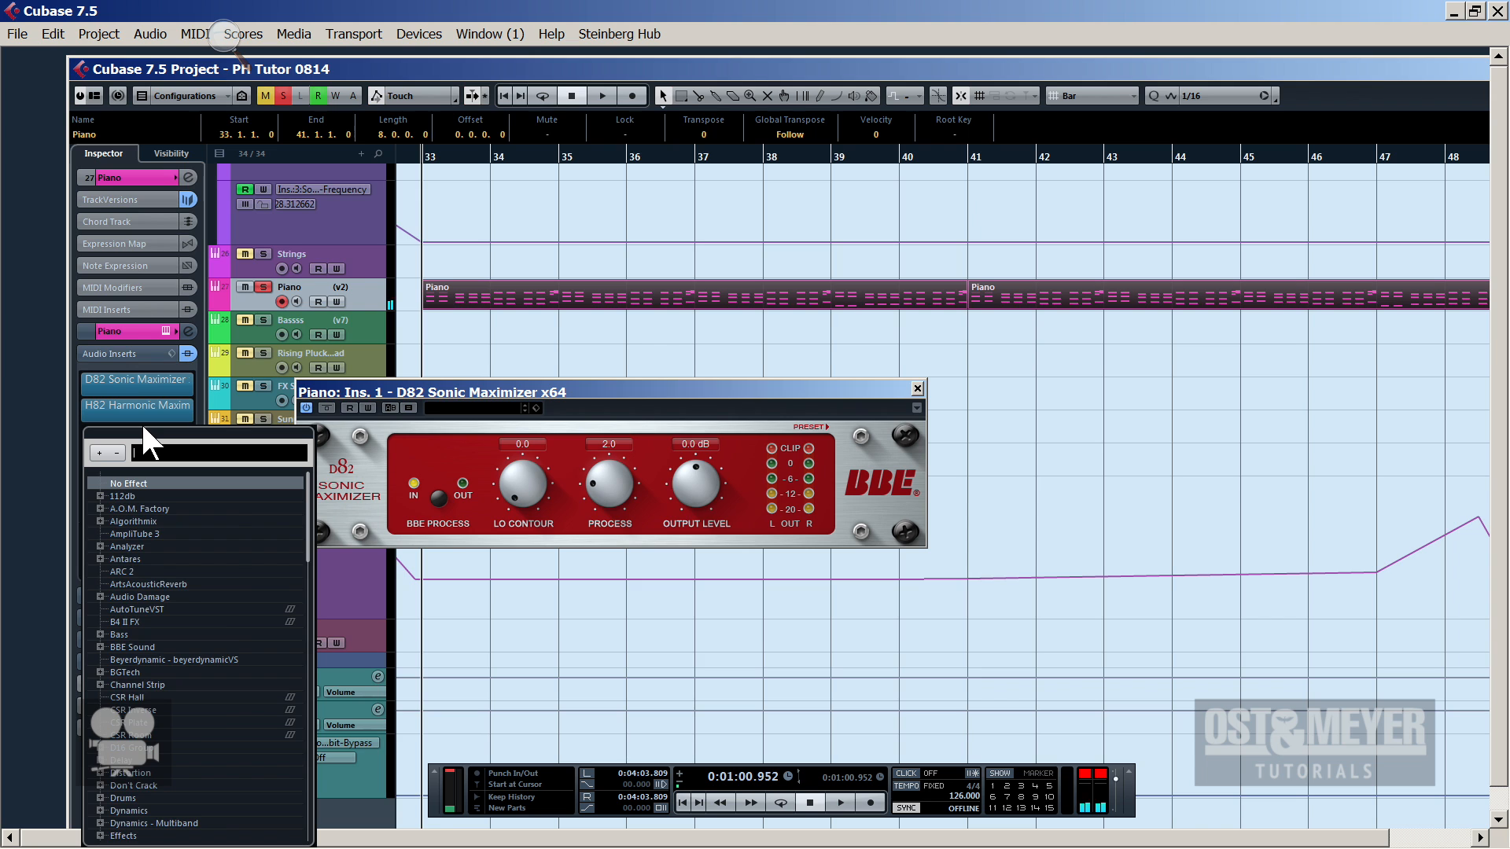
{"action": "type", "text": "fabf"}
{"action": "left_click", "coordinate": [163, 529]}
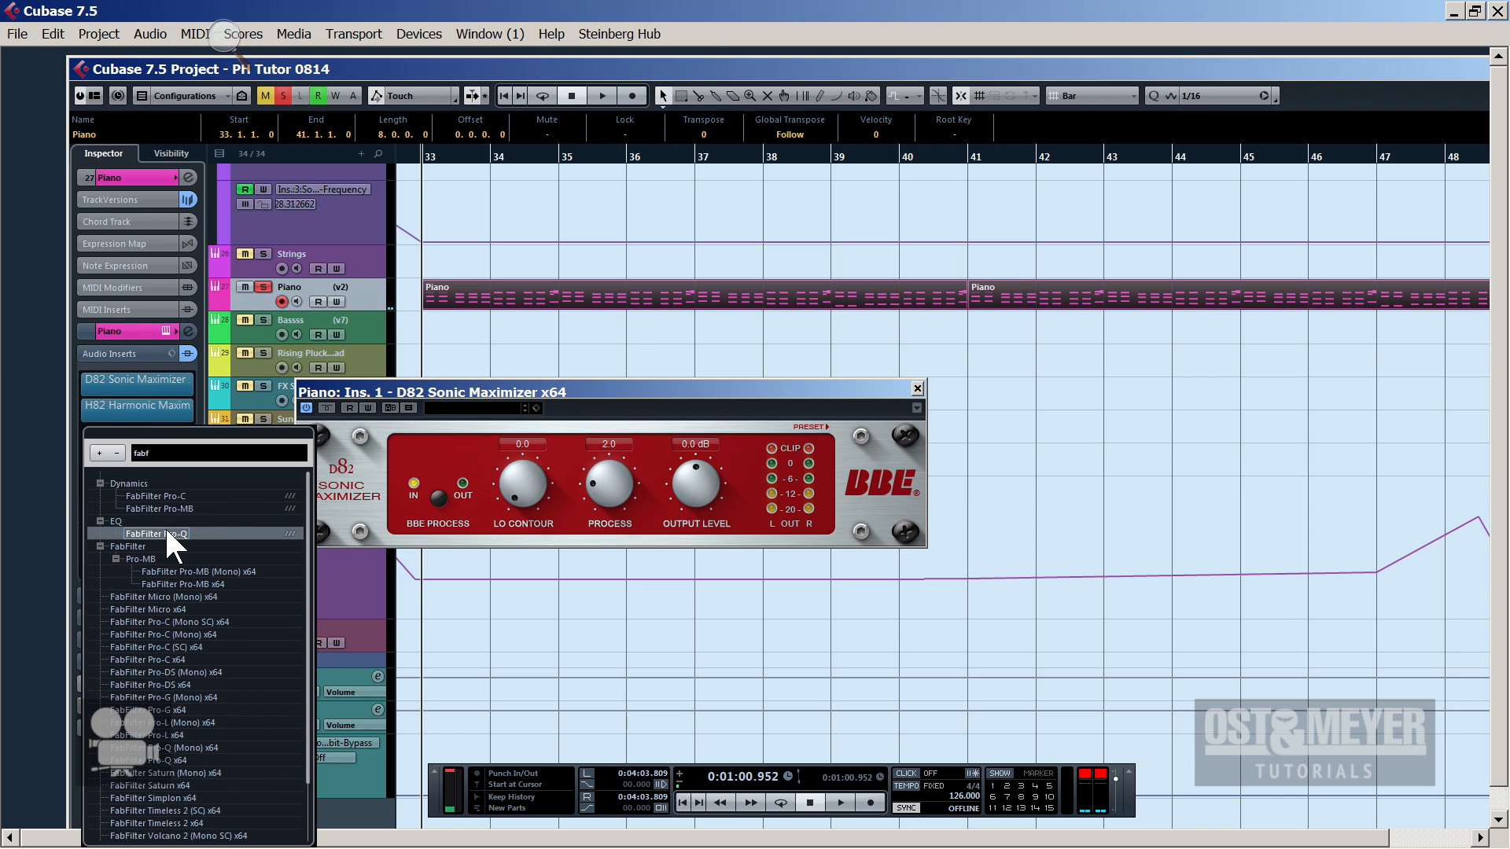
{"action": "left_click", "coordinate": [763, 669]}
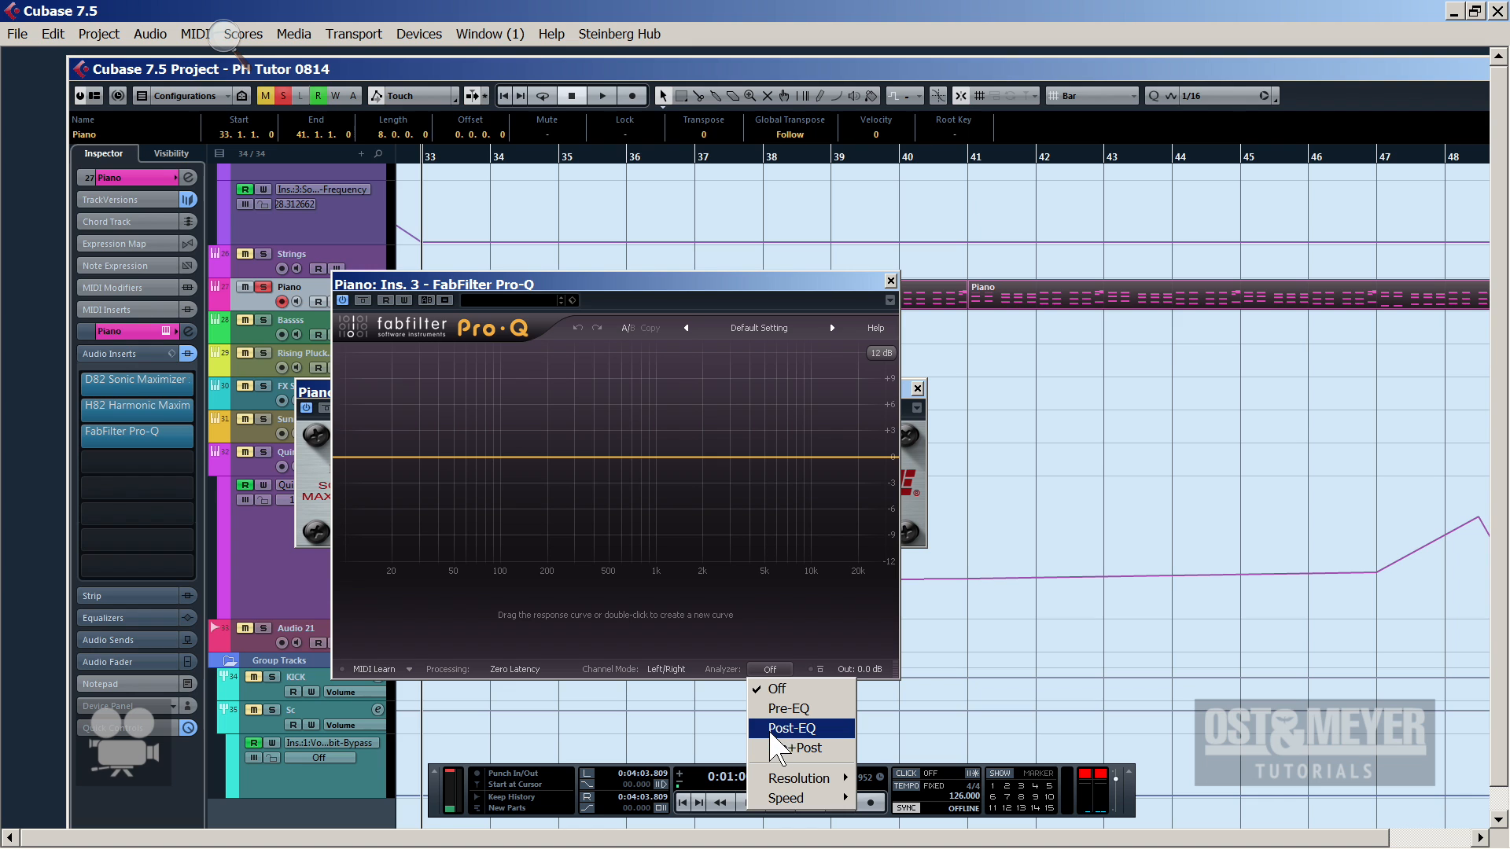
{"action": "left_click", "coordinate": [780, 747]}
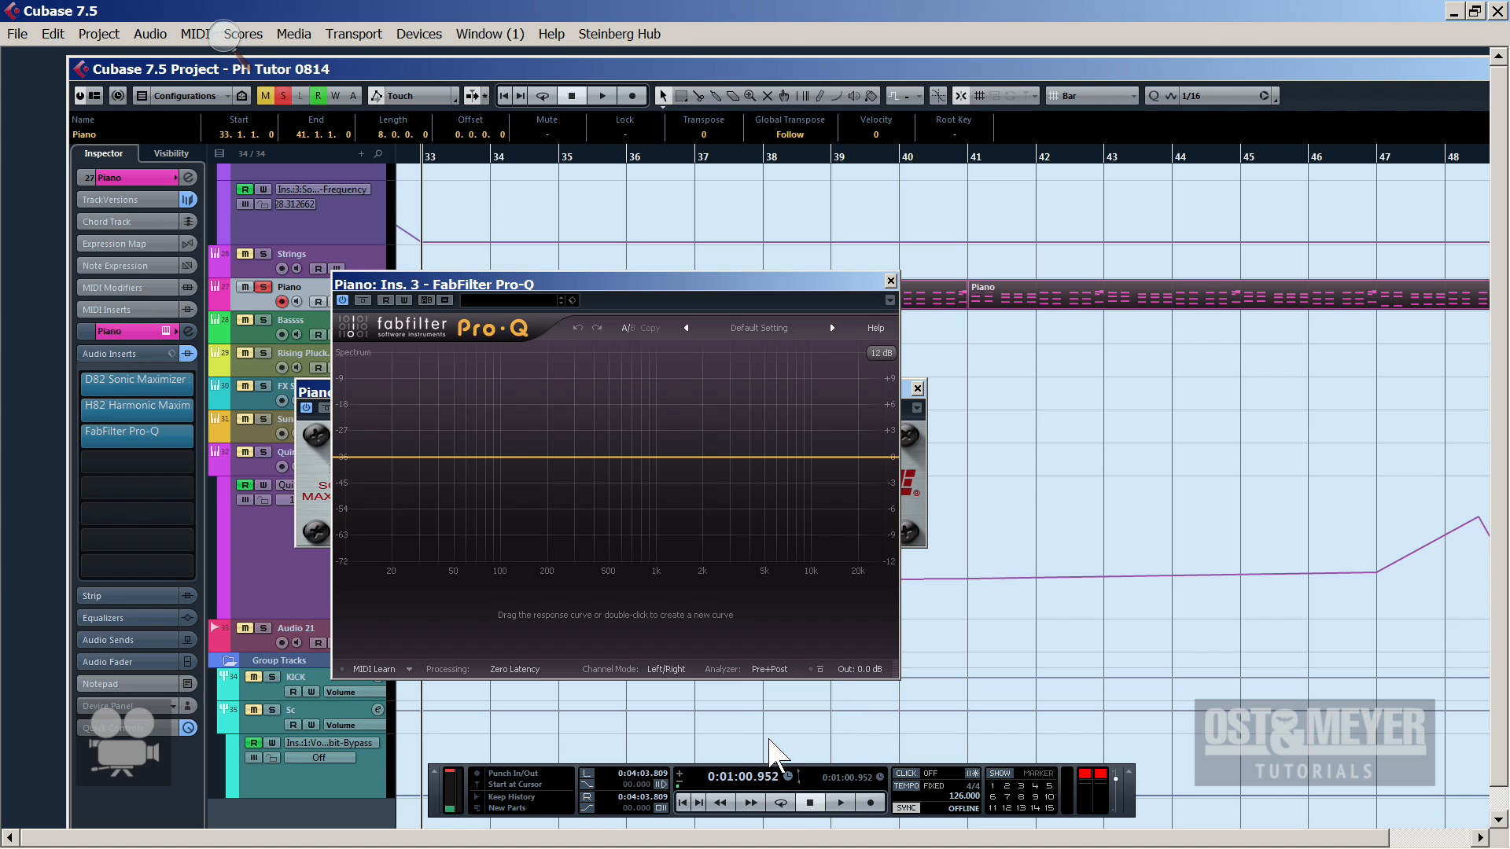
{"action": "key", "text": "space"}
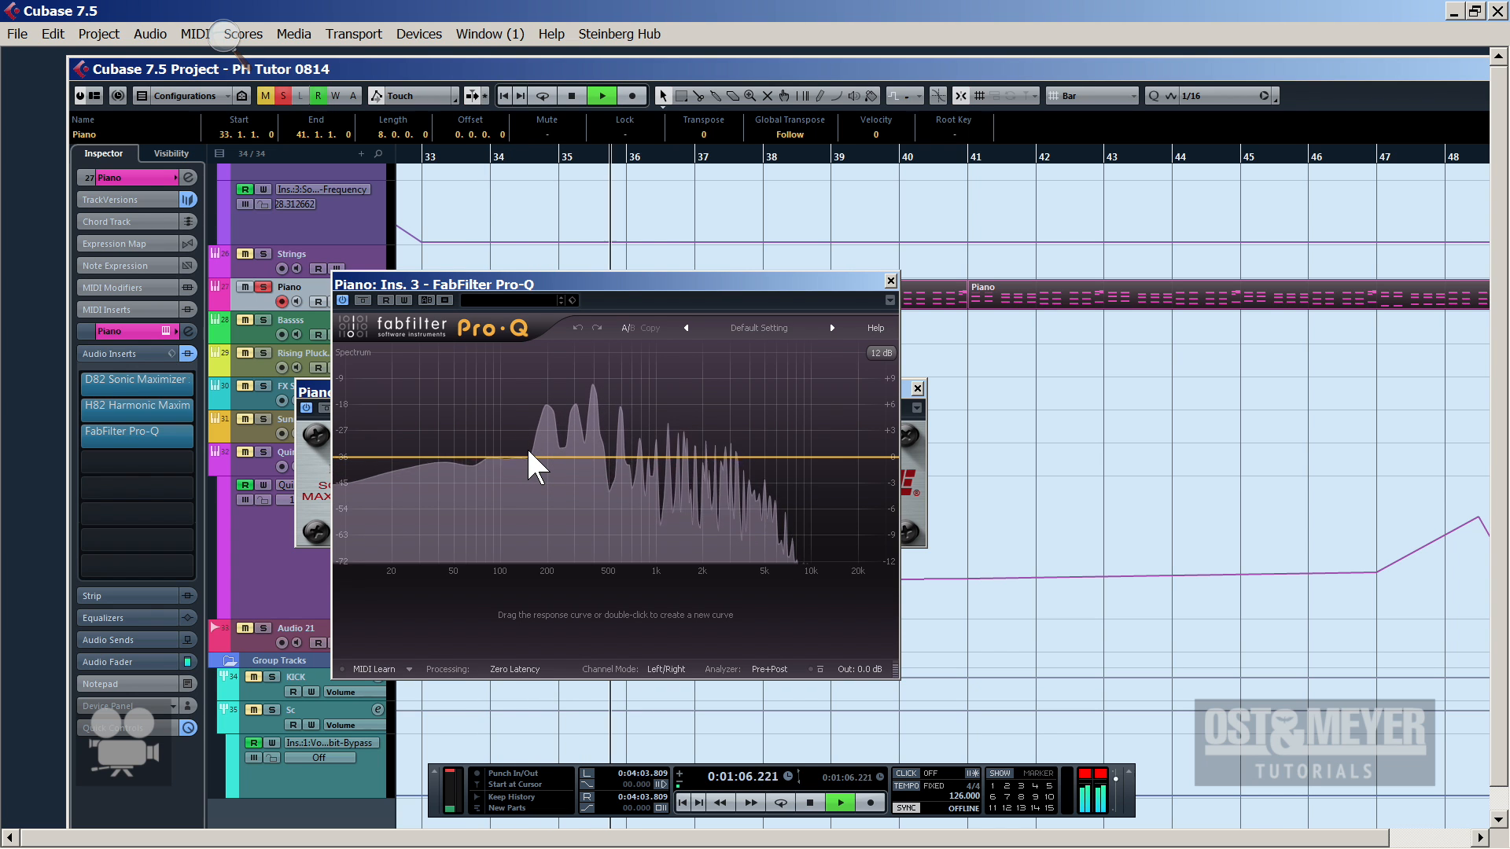
{"action": "key", "text": "space"}
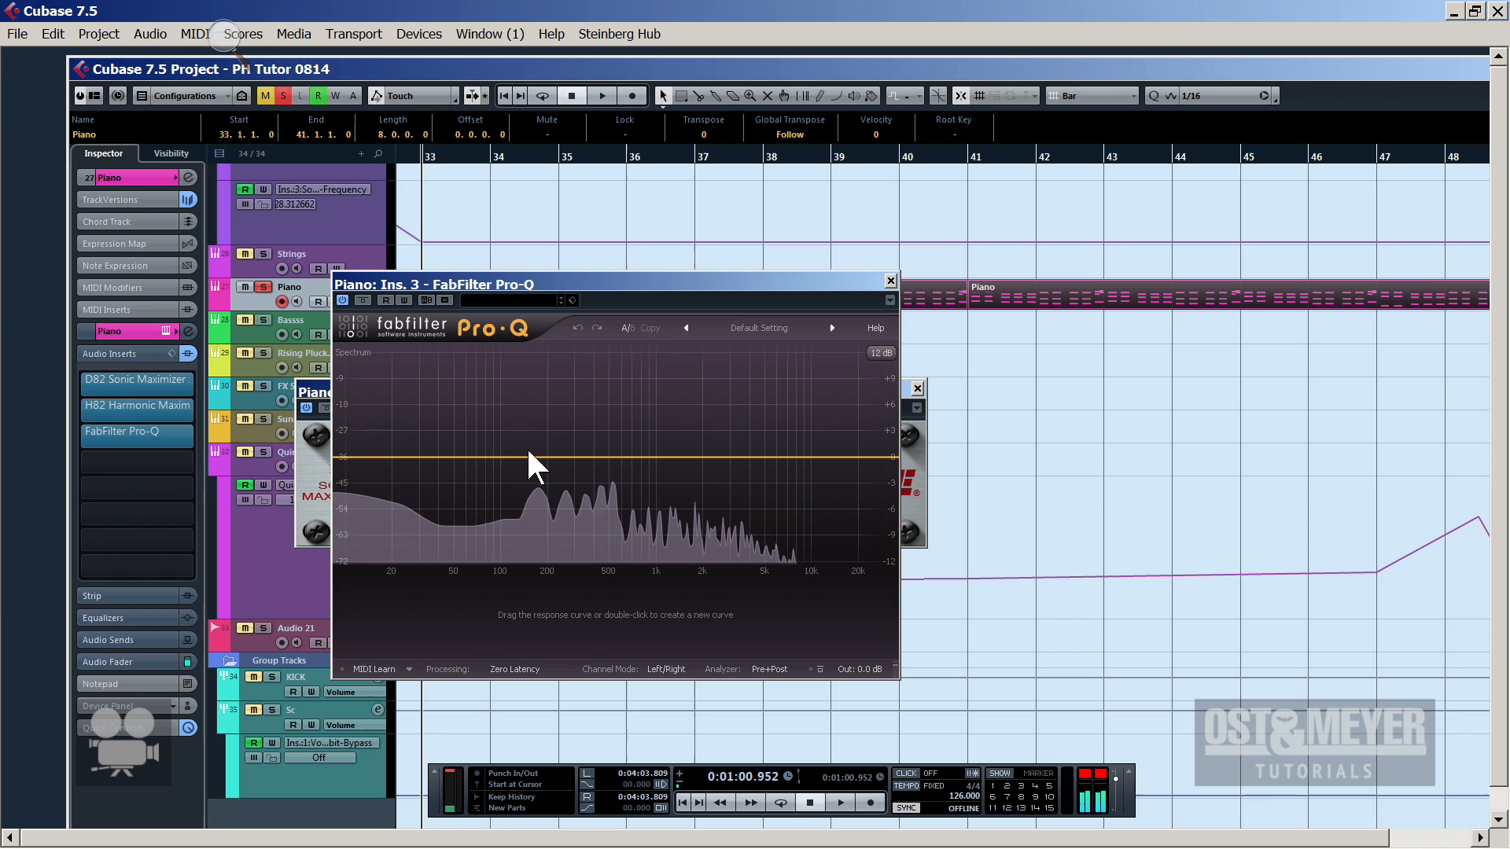
Add a Low Cut band at about 146 Hz to the Piano's FabFilter Pro-Q curve
{"action": "left_click_drag", "start_coordinate": [525, 452], "coordinate": [526, 465]}
{"action": "right_click", "coordinate": [526, 464]}
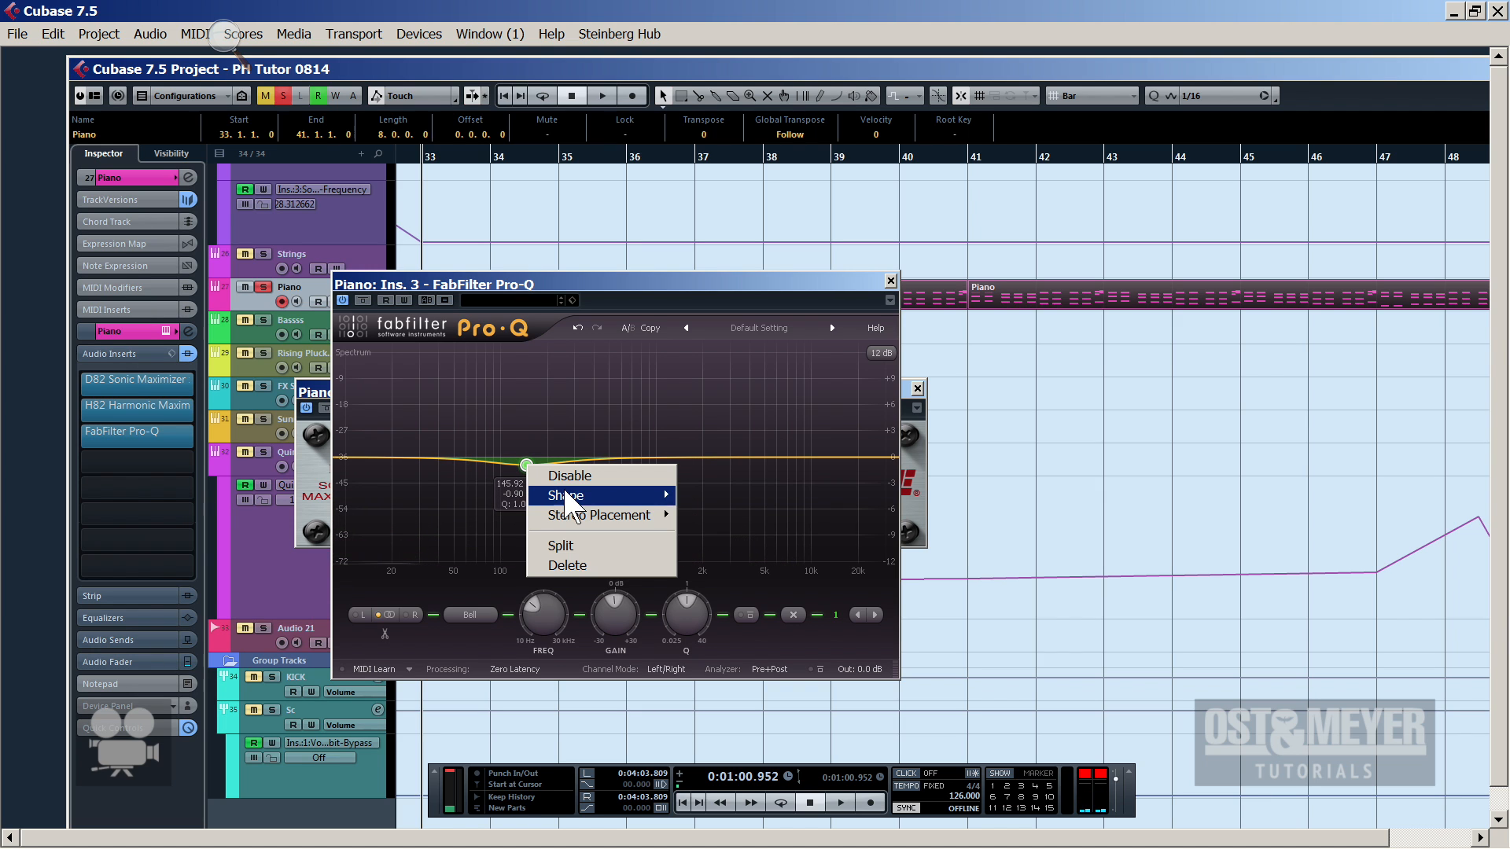
{"action": "mouse_move", "coordinate": [560, 495]}
{"action": "left_click", "coordinate": [708, 535]}
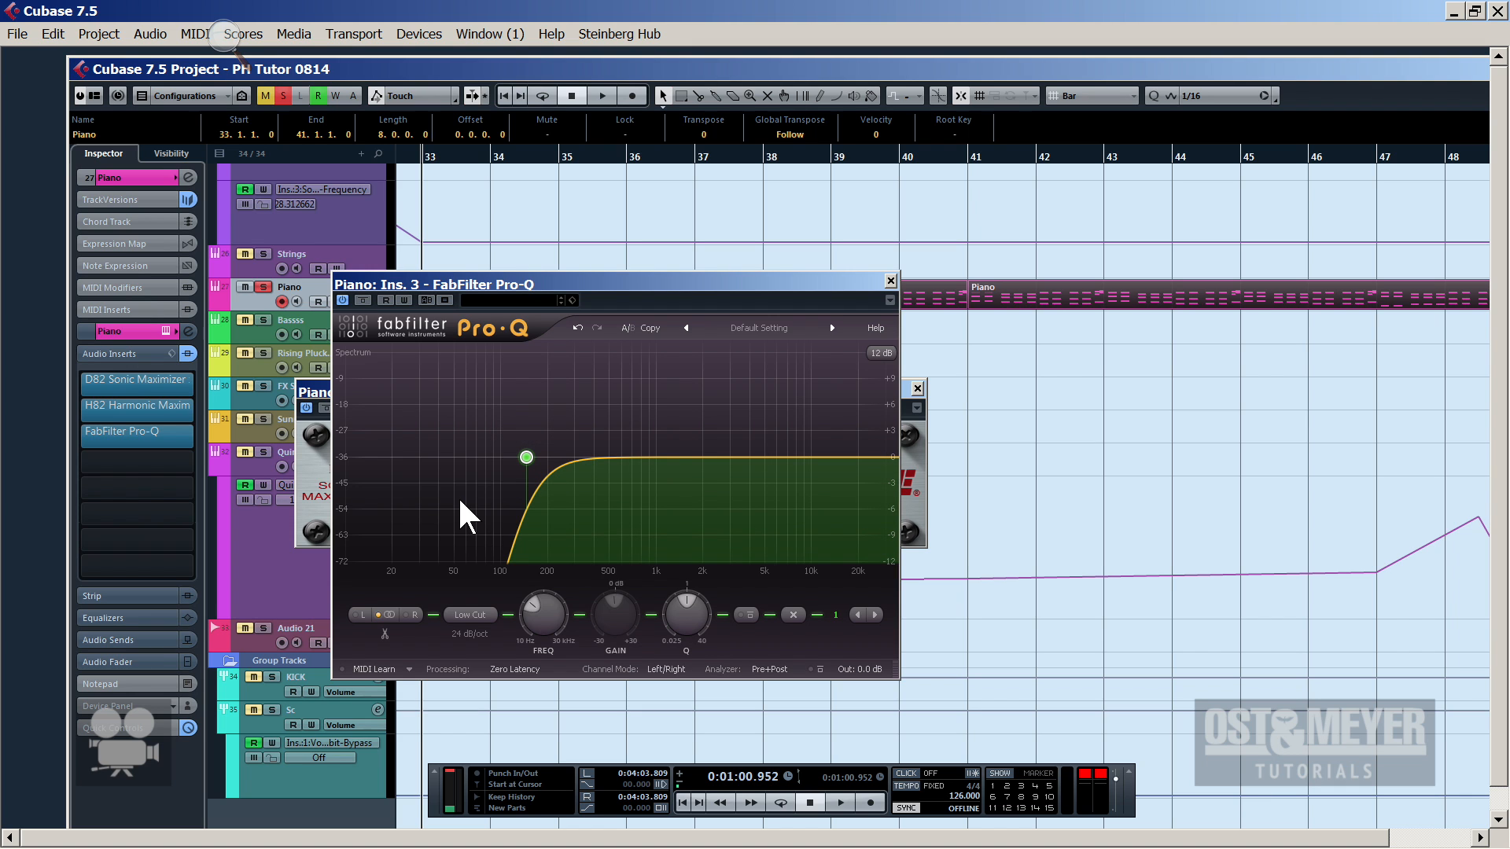
During playback, add a Pro-Q High Shelf boost of about 10.7 dB near 11.8 kHz, and close the open plug-in windows
{"action": "key", "text": "space"}
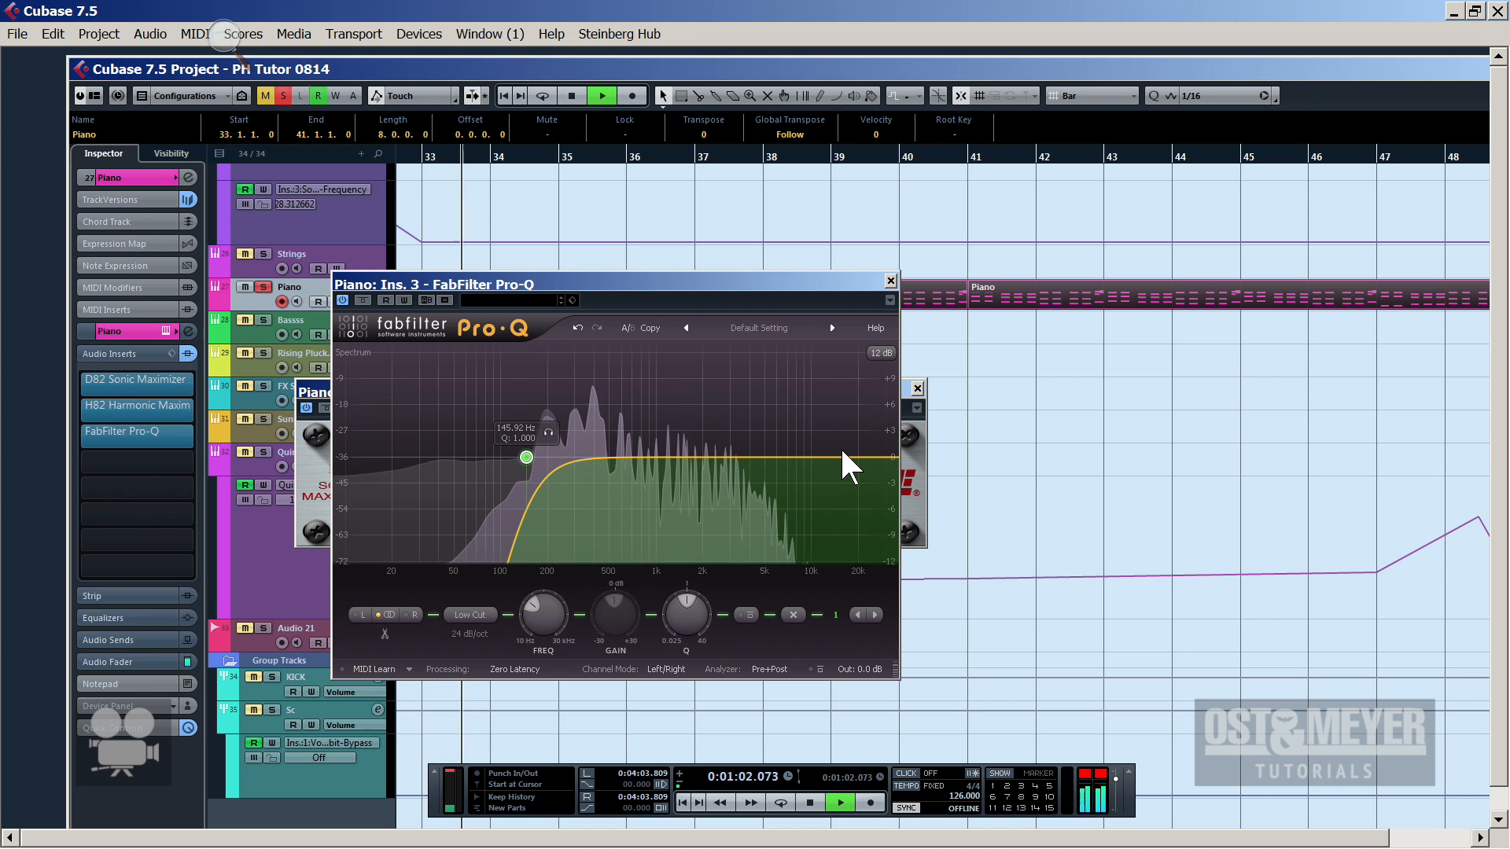
{"action": "left_click_drag", "start_coordinate": [848, 454], "coordinate": [822, 360]}
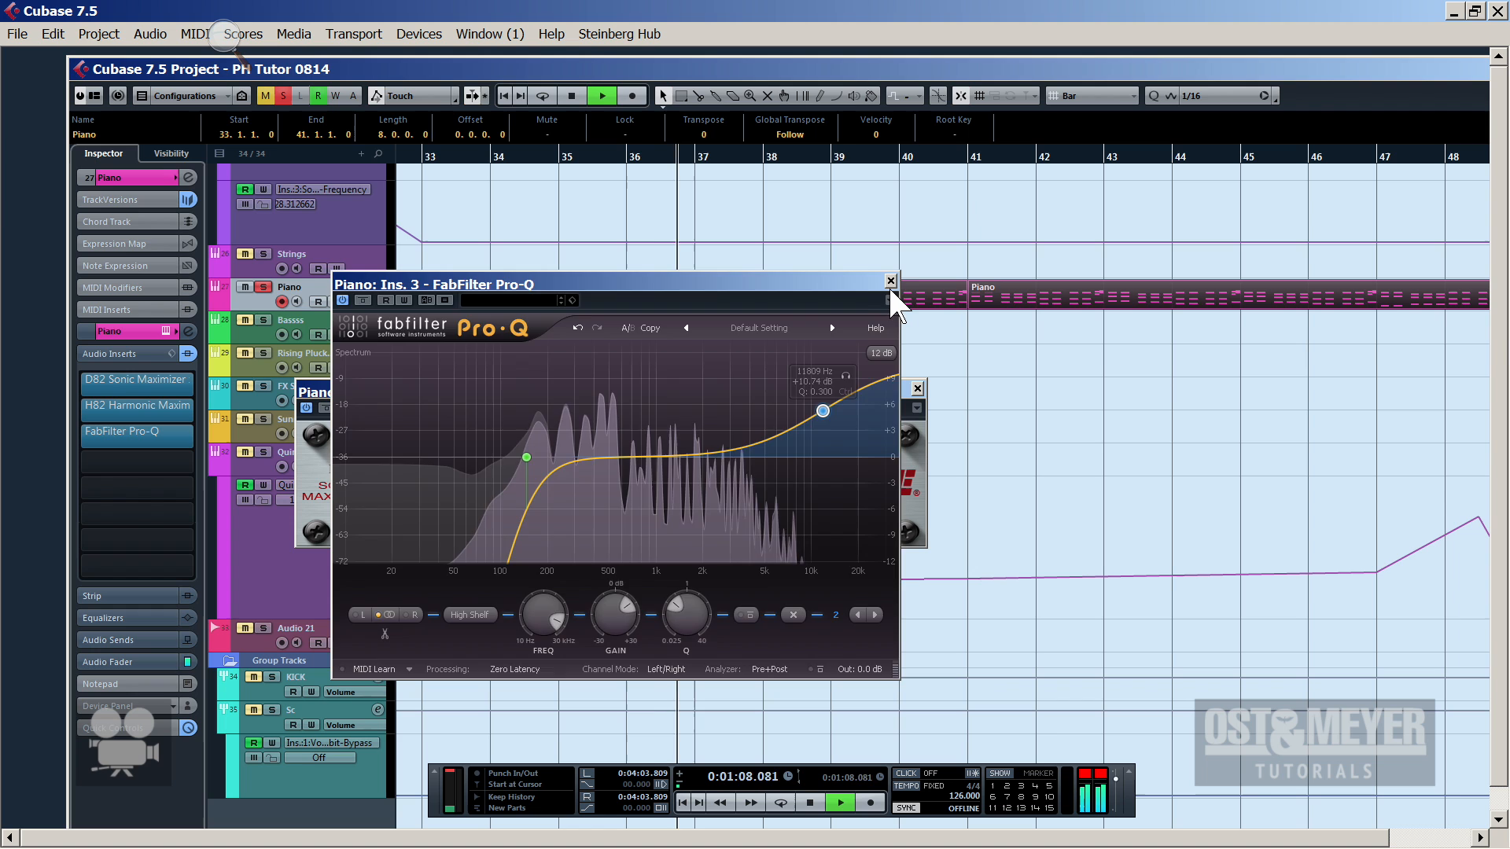
{"action": "left_click", "coordinate": [890, 280]}
{"action": "left_click", "coordinate": [917, 389]}
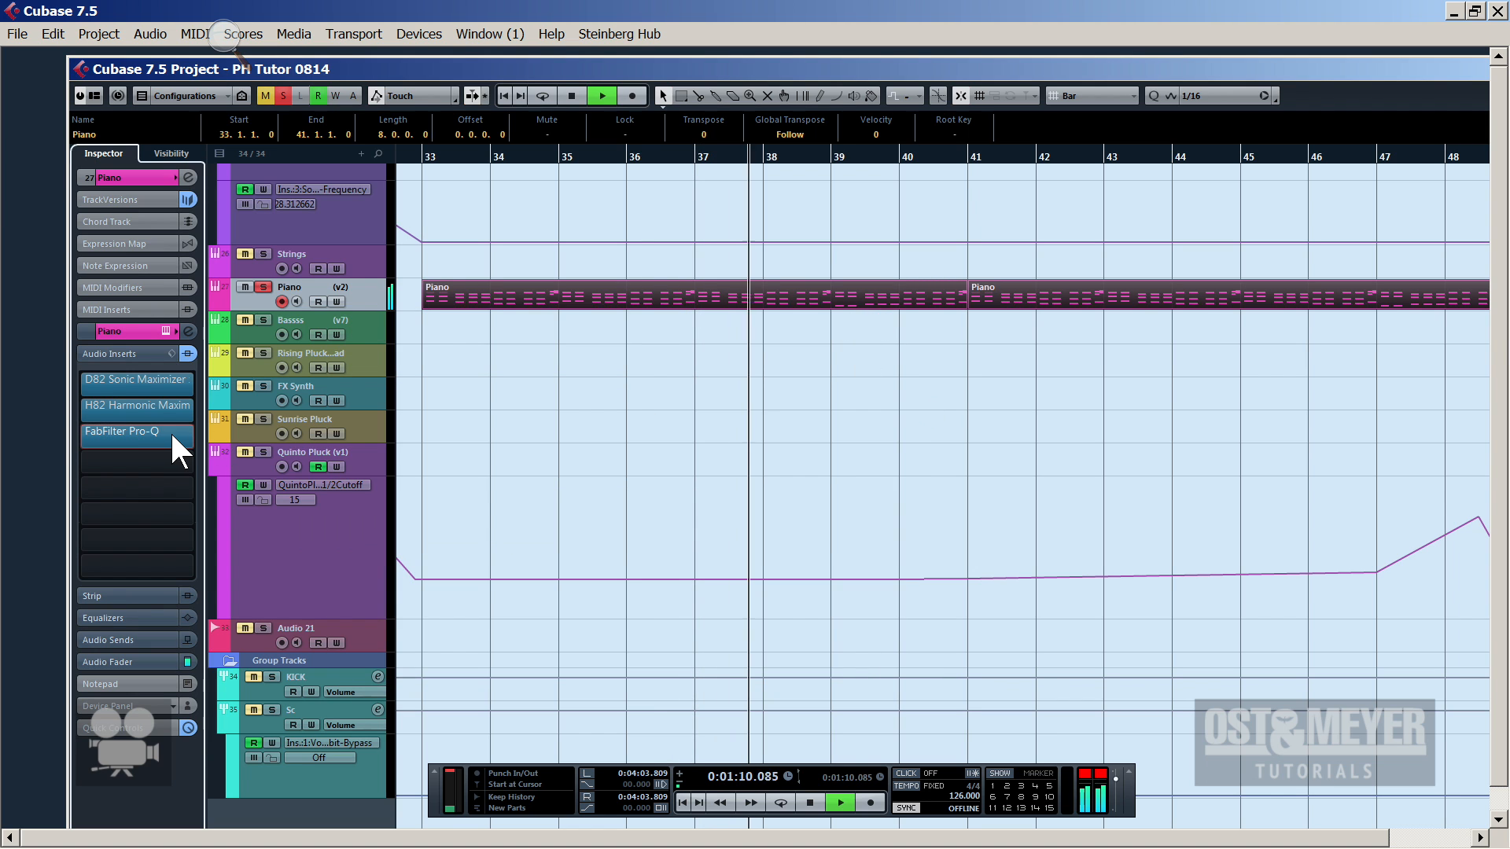
{"action": "key", "text": "space"}
Load H-Delay Stereo in the Piano track's fourth audio insert slot
{"action": "left_click", "coordinate": [148, 459]}
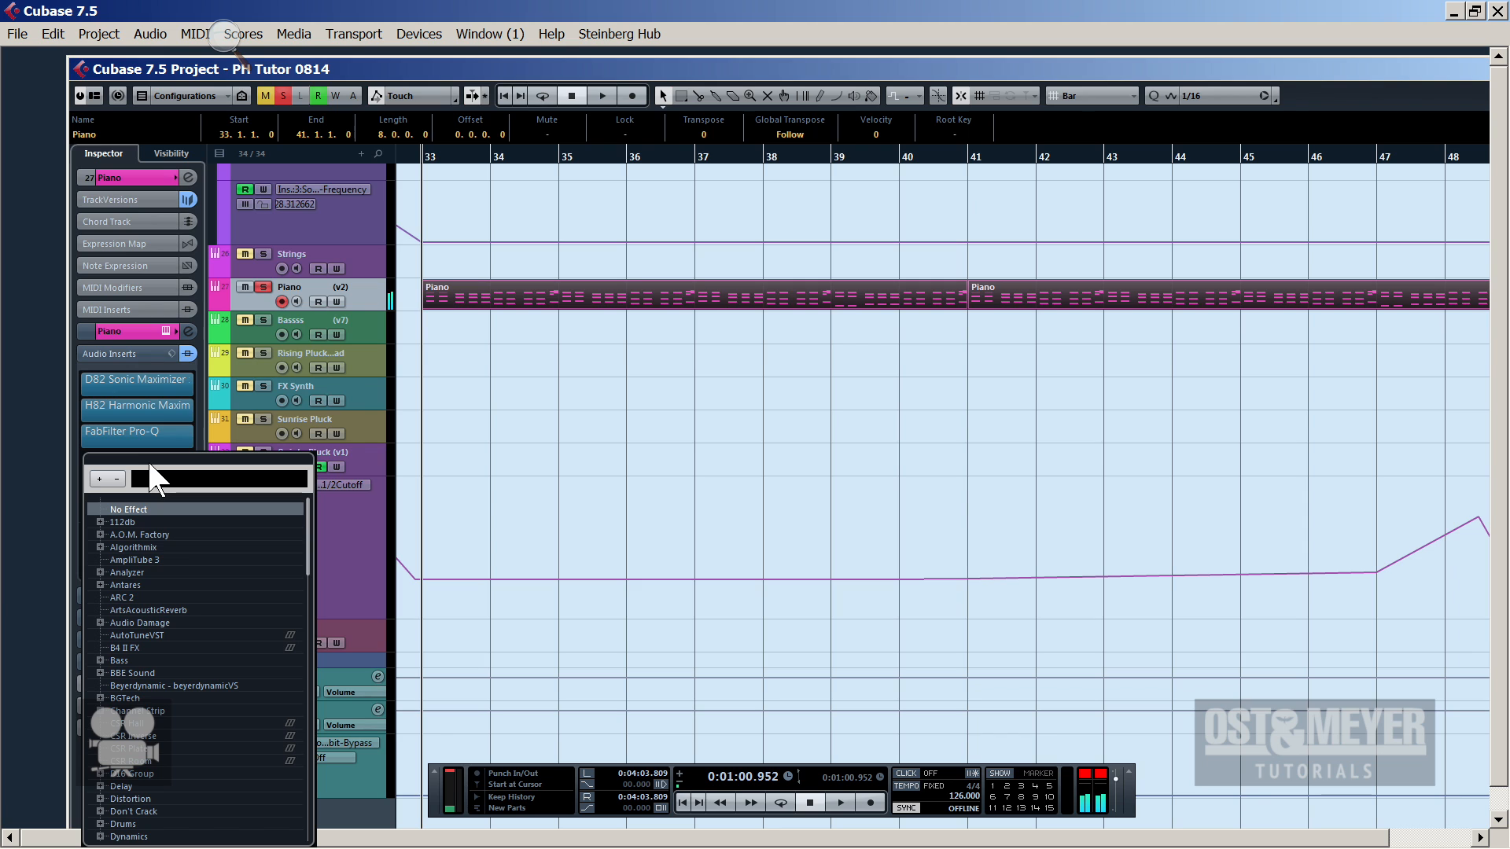
{"action": "type", "text": "h-de"}
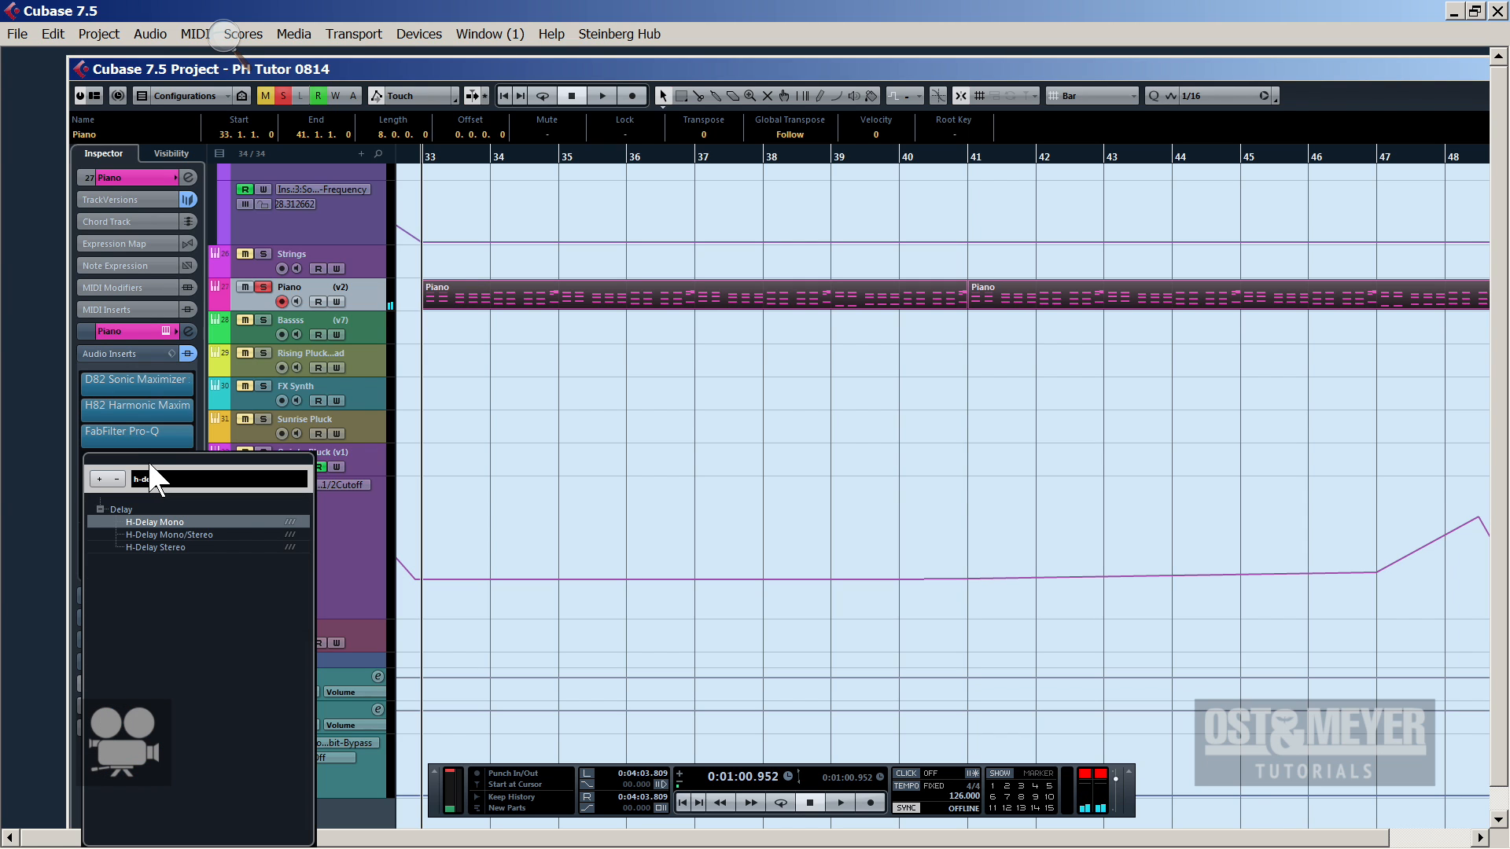
{"action": "left_click", "coordinate": [168, 547]}
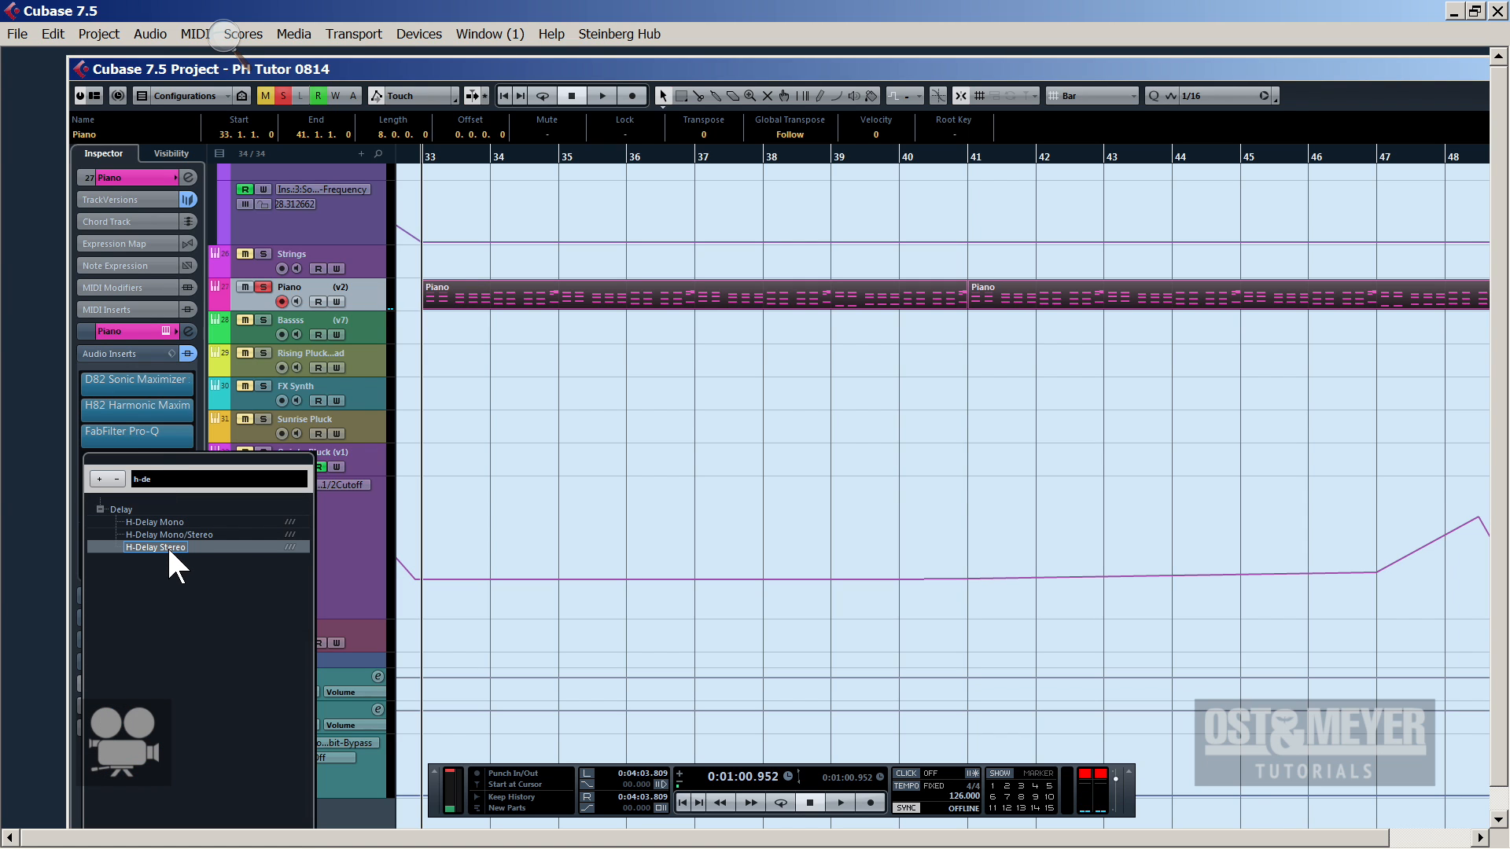
{"action": "double_click", "coordinate": [167, 547]}
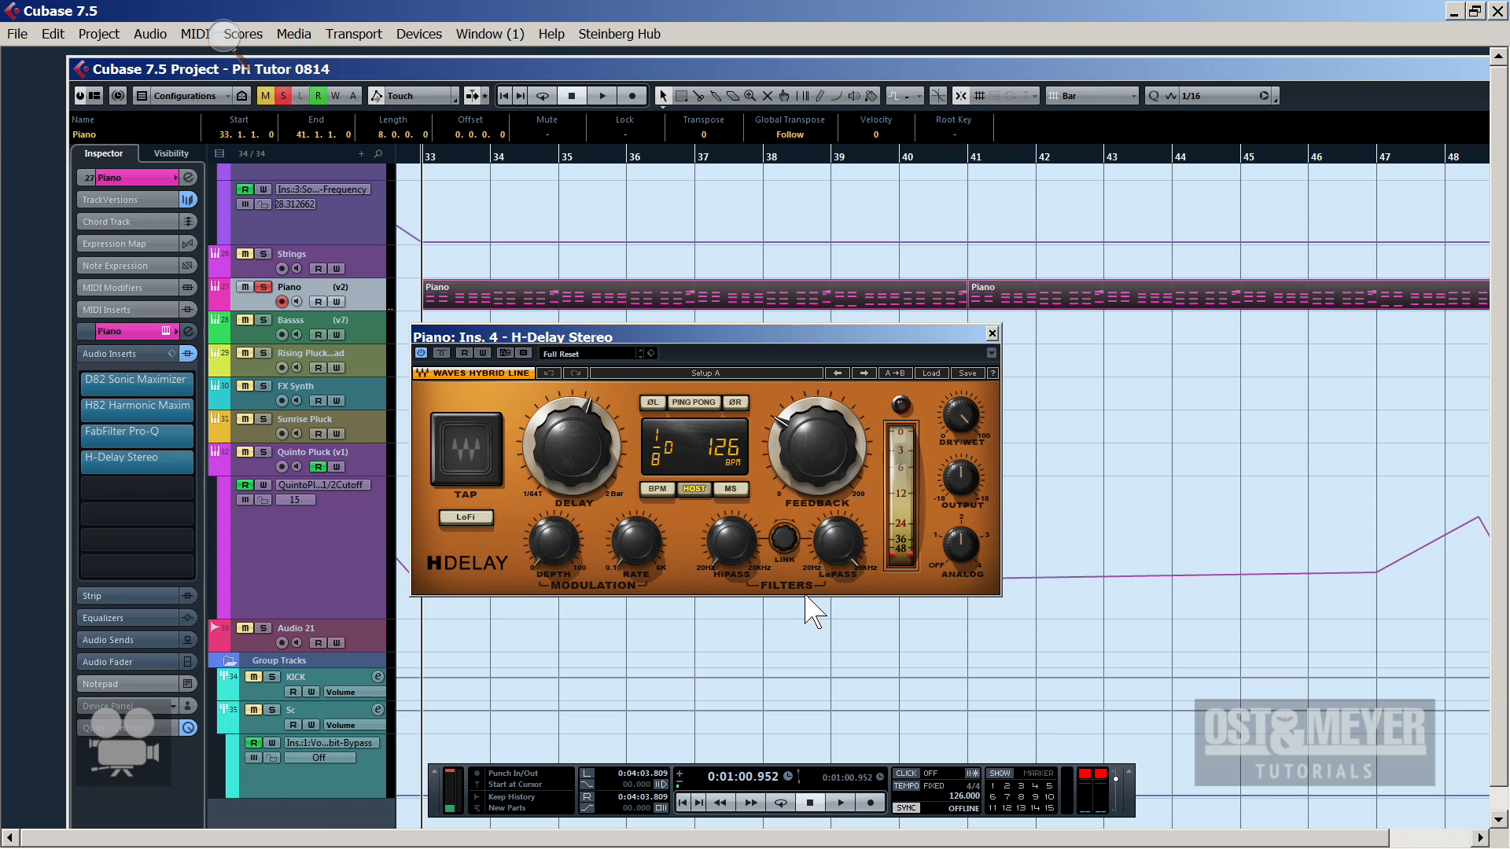
Set the H-Delay to a 1/4-note Ping Pong delay with Analog off
{"action": "left_click", "coordinate": [959, 543]}
{"action": "left_click", "coordinate": [470, 444]}
{"action": "left_click", "coordinate": [689, 403]}
Narrow the H-Delay's echoes with the HiPass and LoPass filters and adjust its Feedback
{"action": "left_click", "coordinate": [726, 548]}
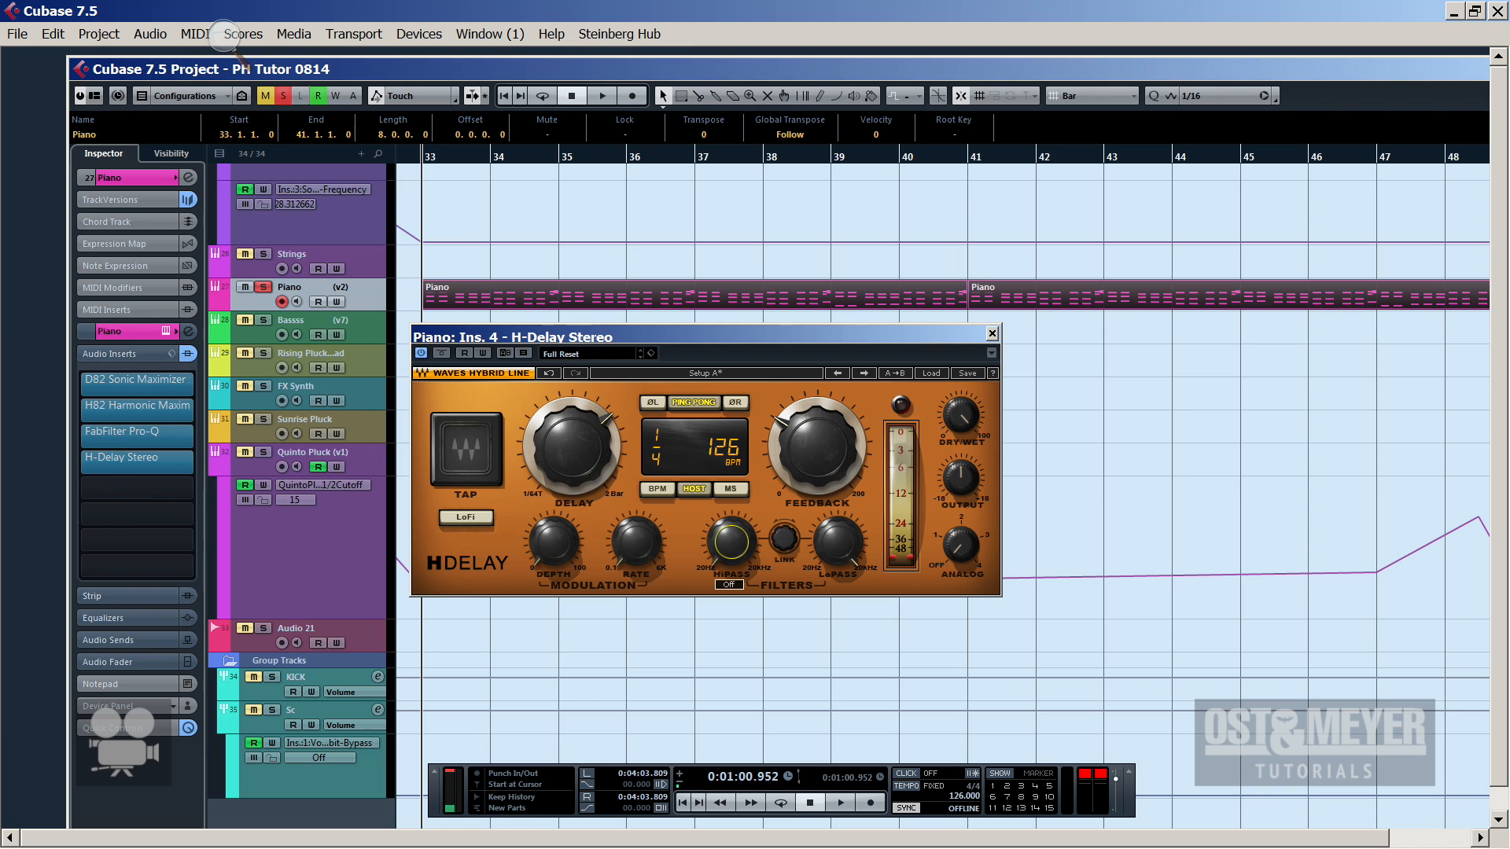
{"action": "left_click_drag", "start_coordinate": [727, 548], "coordinate": [724, 579]}
{"action": "left_click", "coordinate": [836, 538]}
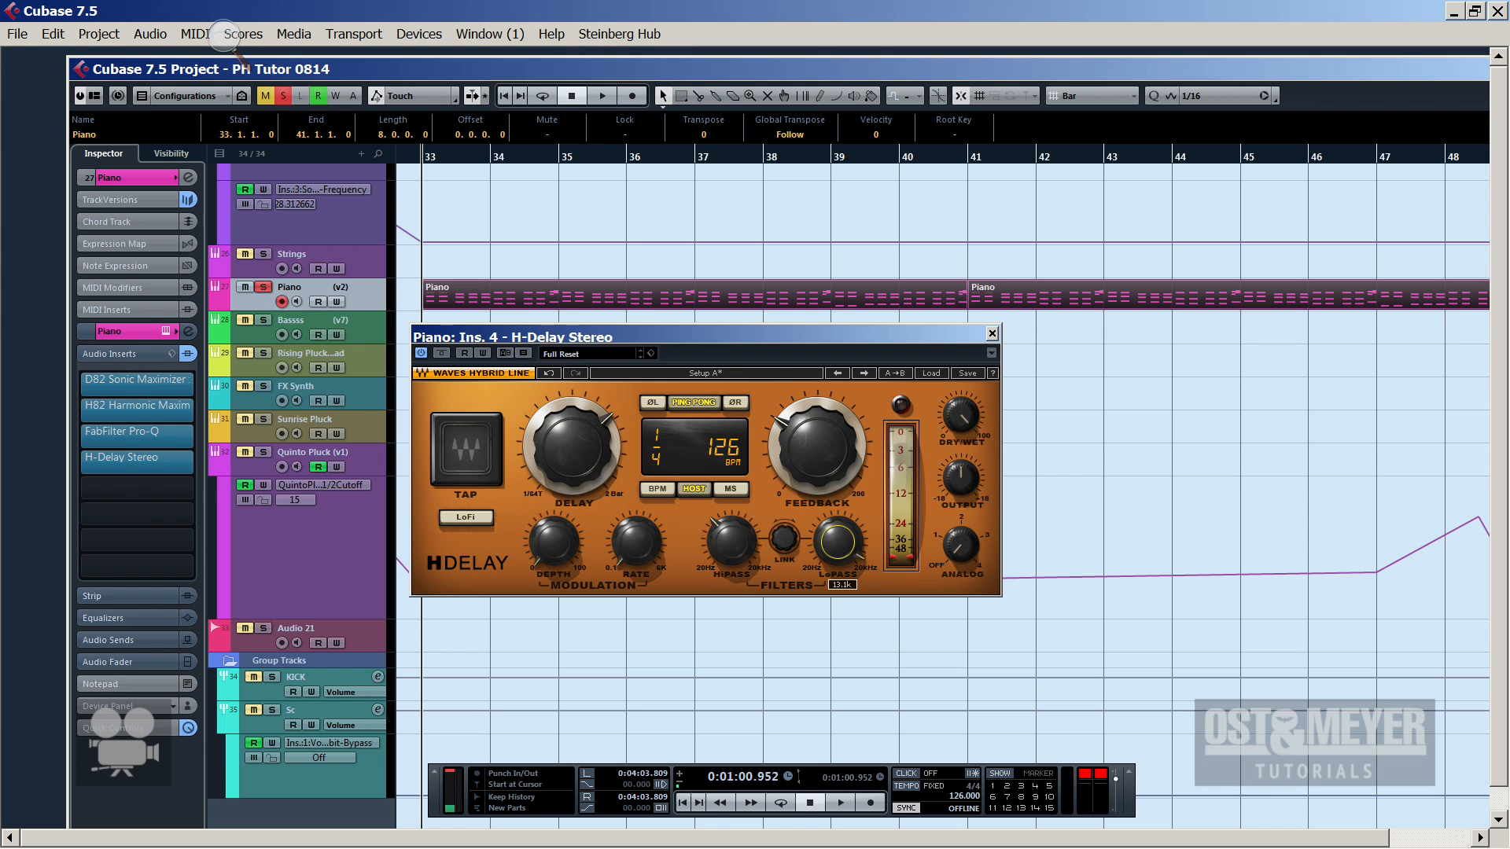
{"action": "left_click_drag", "start_coordinate": [830, 535], "coordinate": [830, 540]}
{"action": "left_click_drag", "start_coordinate": [816, 462], "coordinate": [816, 477]}
Lower the H-Delay's Dry/Wet mix and play the piano part to check the delay
{"action": "left_click", "coordinate": [961, 417]}
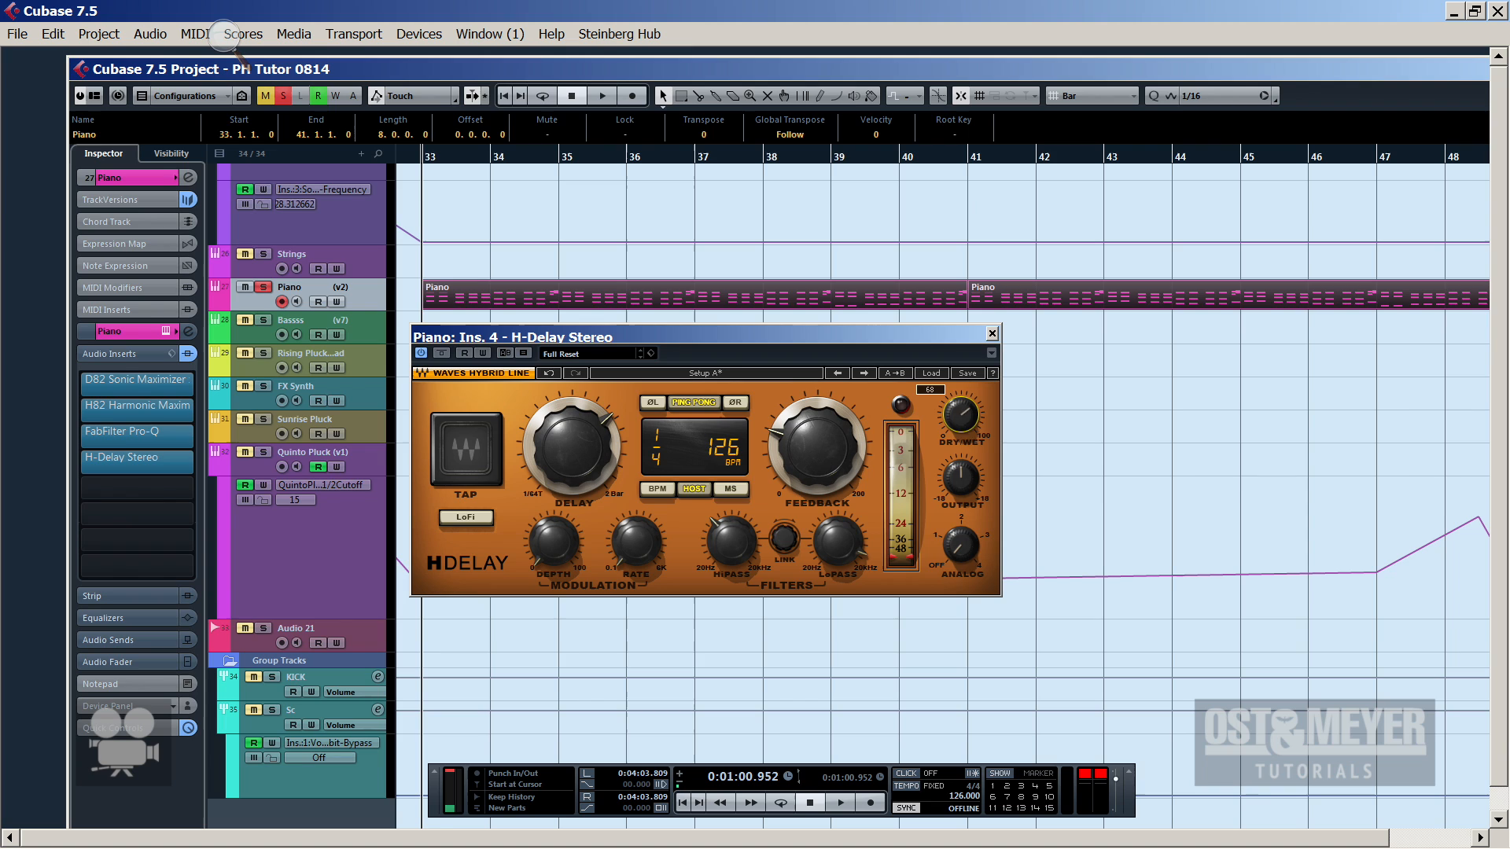
{"action": "left_click_drag", "start_coordinate": [961, 417], "coordinate": [961, 428]}
{"action": "left_click_drag", "start_coordinate": [958, 409], "coordinate": [961, 417]}
{"action": "key", "text": "space"}
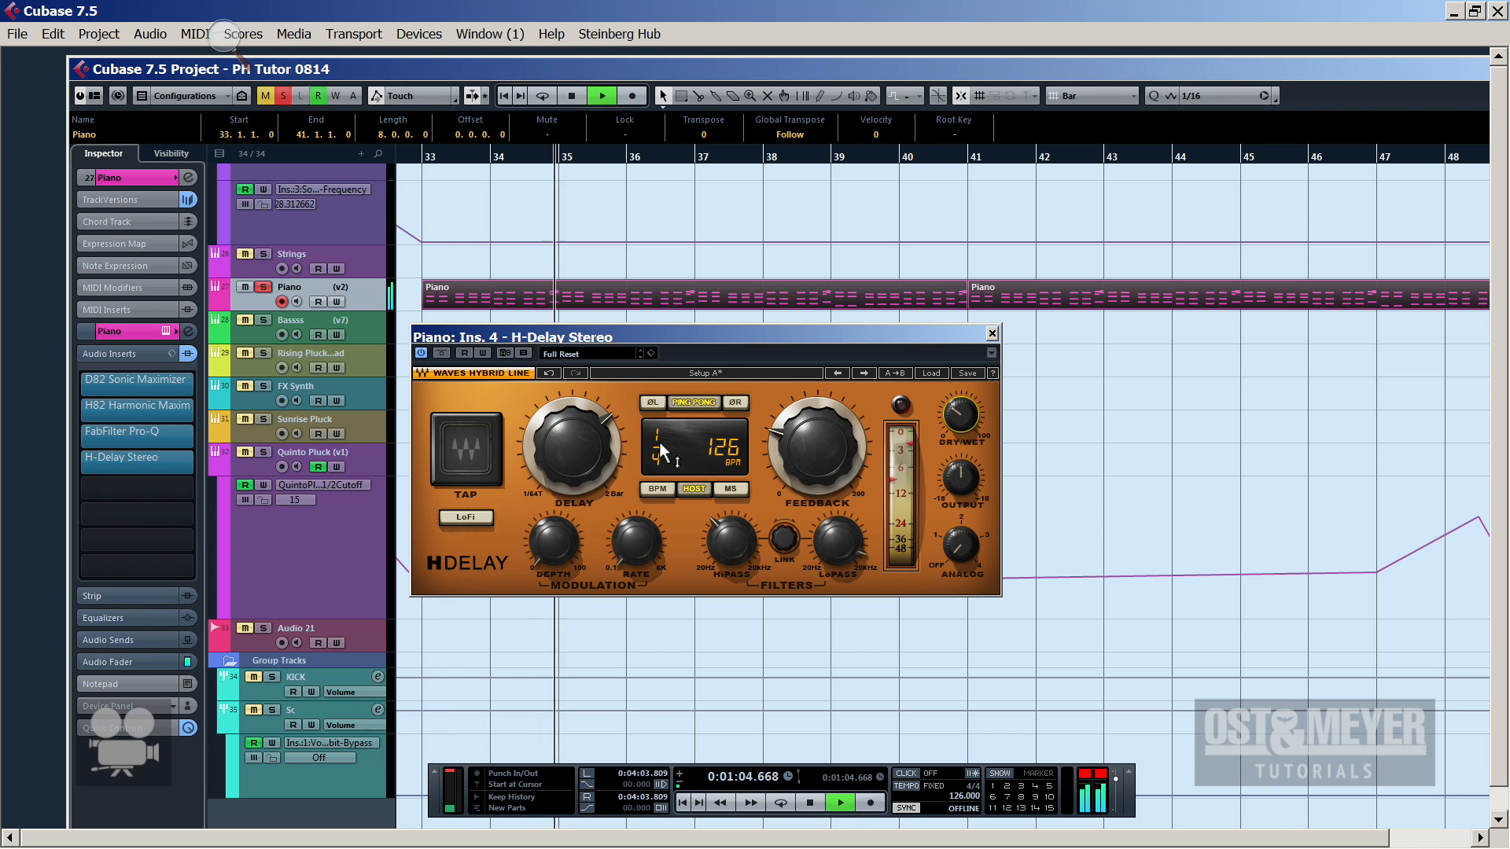
{"action": "key", "text": "space"}
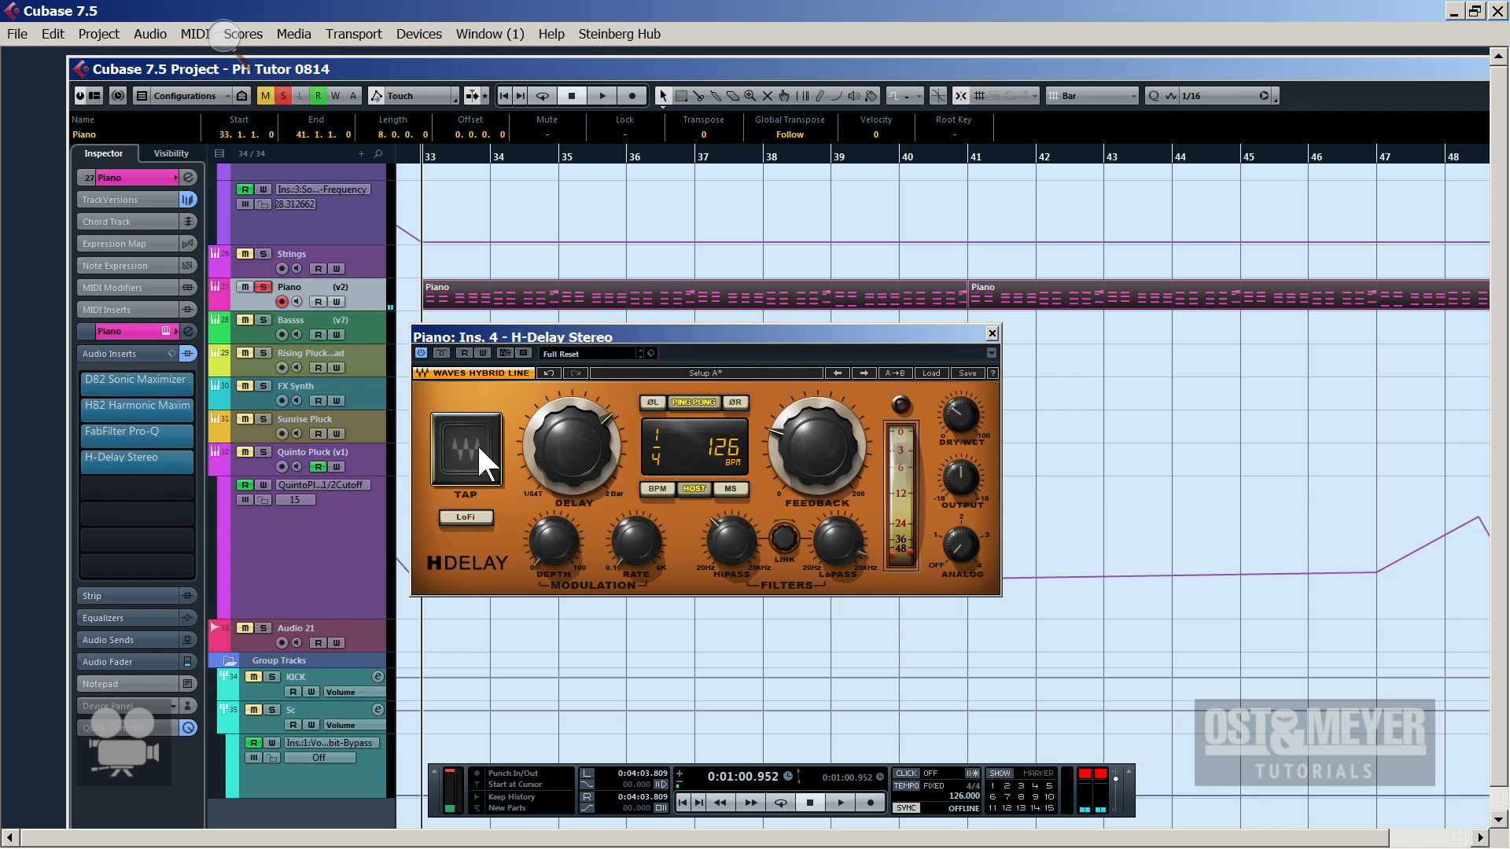
Set the H-Delay's delay time to 1/8, play the part through it, and close the plug-in
{"action": "left_click", "coordinate": [476, 442]}
{"action": "key", "text": "space"}
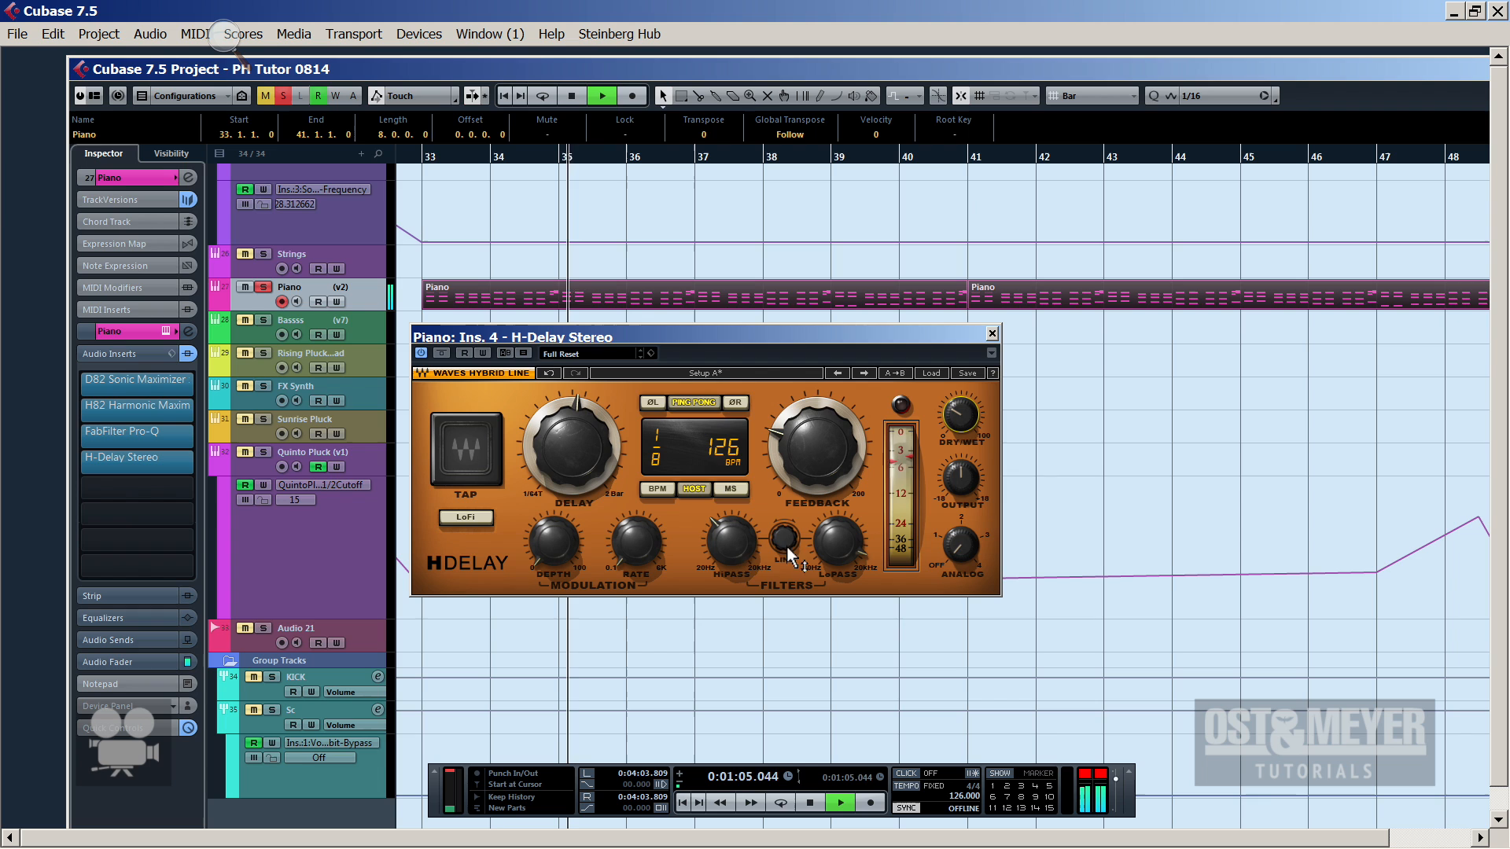
{"action": "left_click", "coordinate": [733, 548]}
{"action": "left_click", "coordinate": [823, 546]}
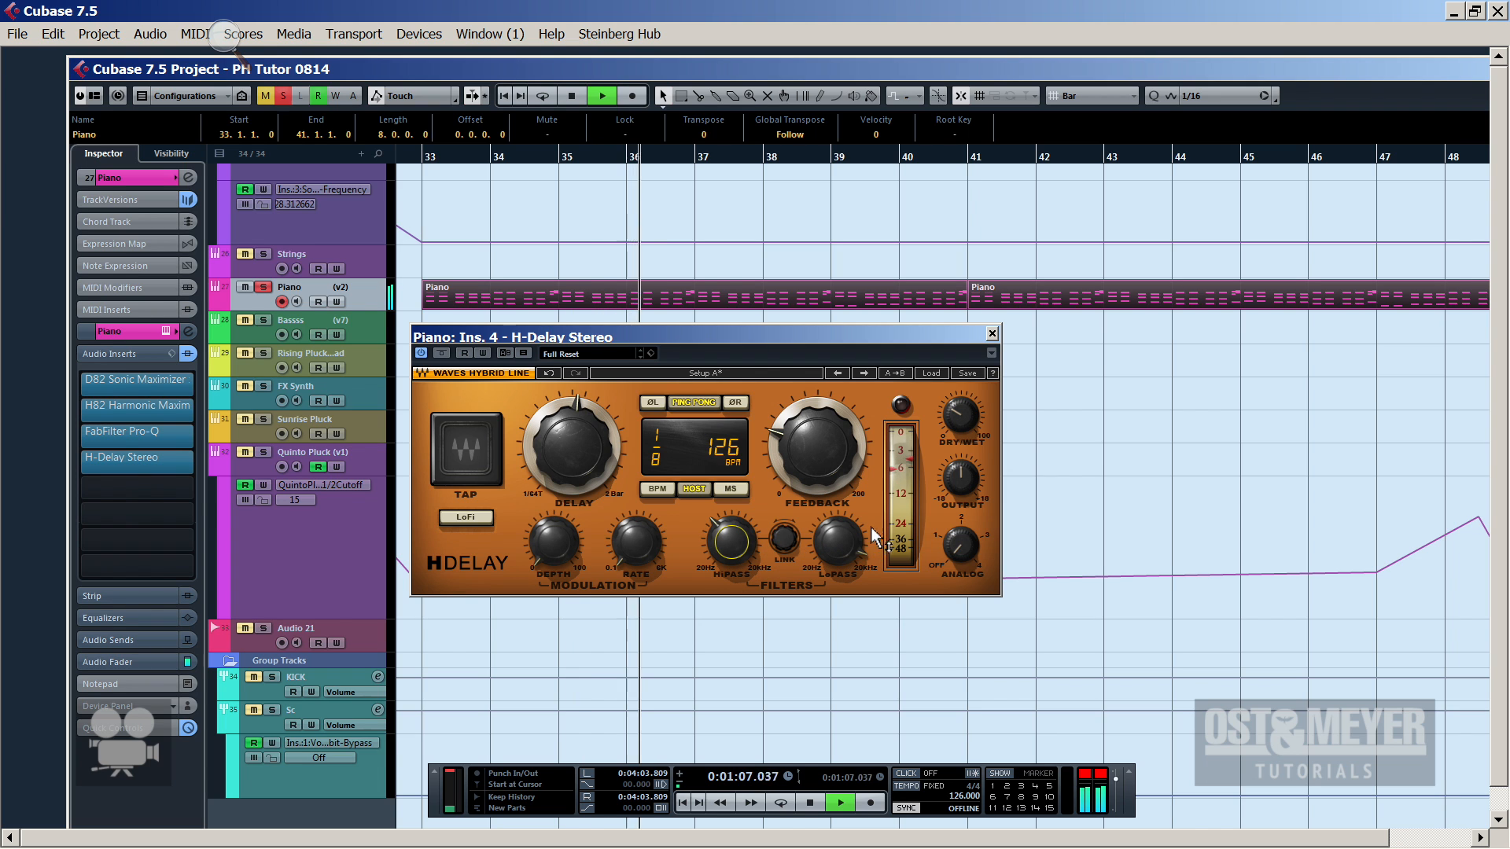
{"action": "left_click", "coordinate": [991, 334]}
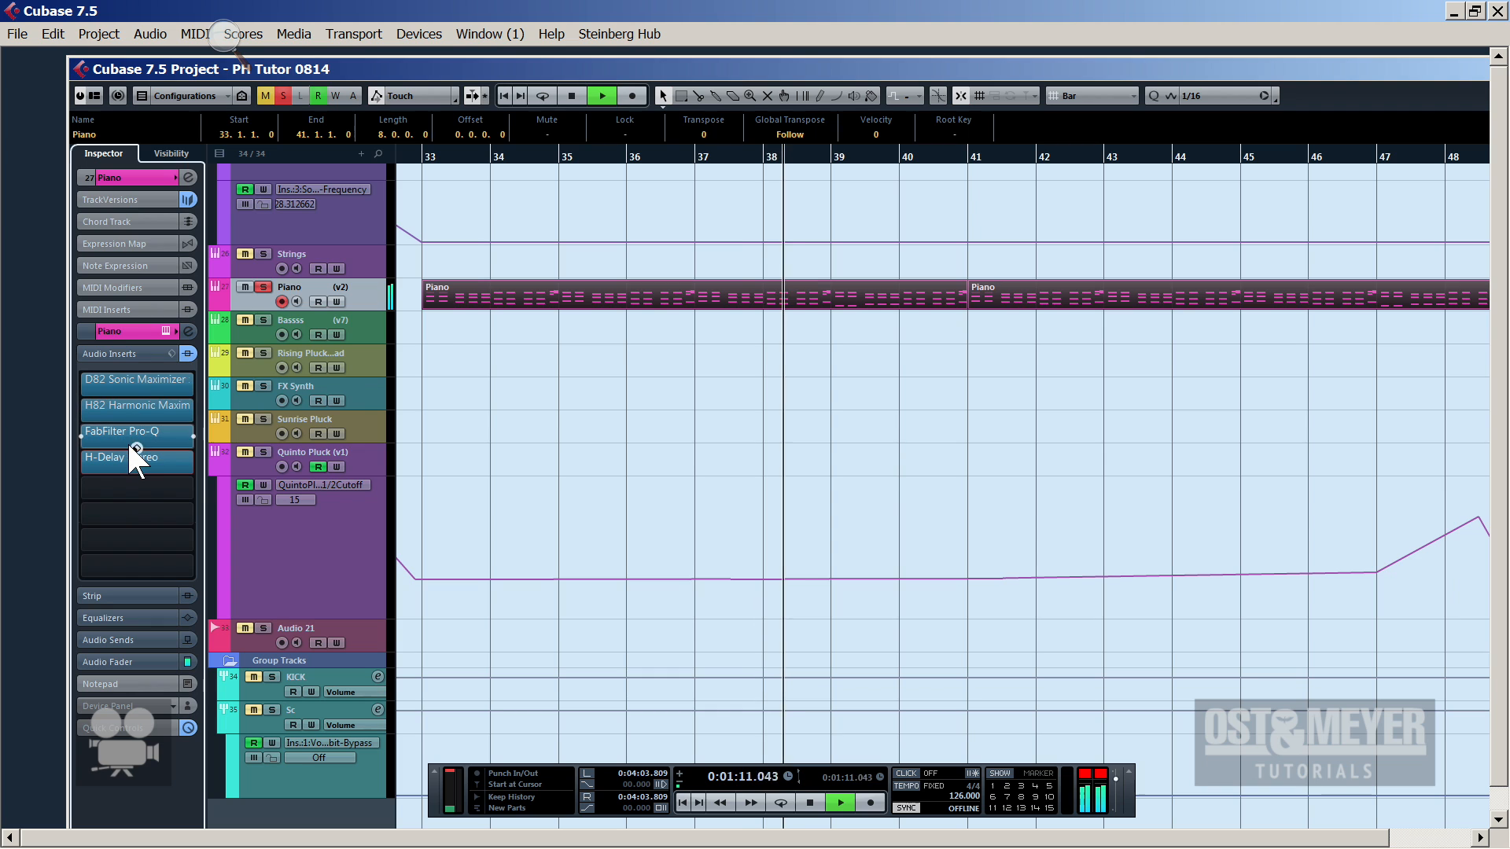
{"action": "key", "text": "space"}
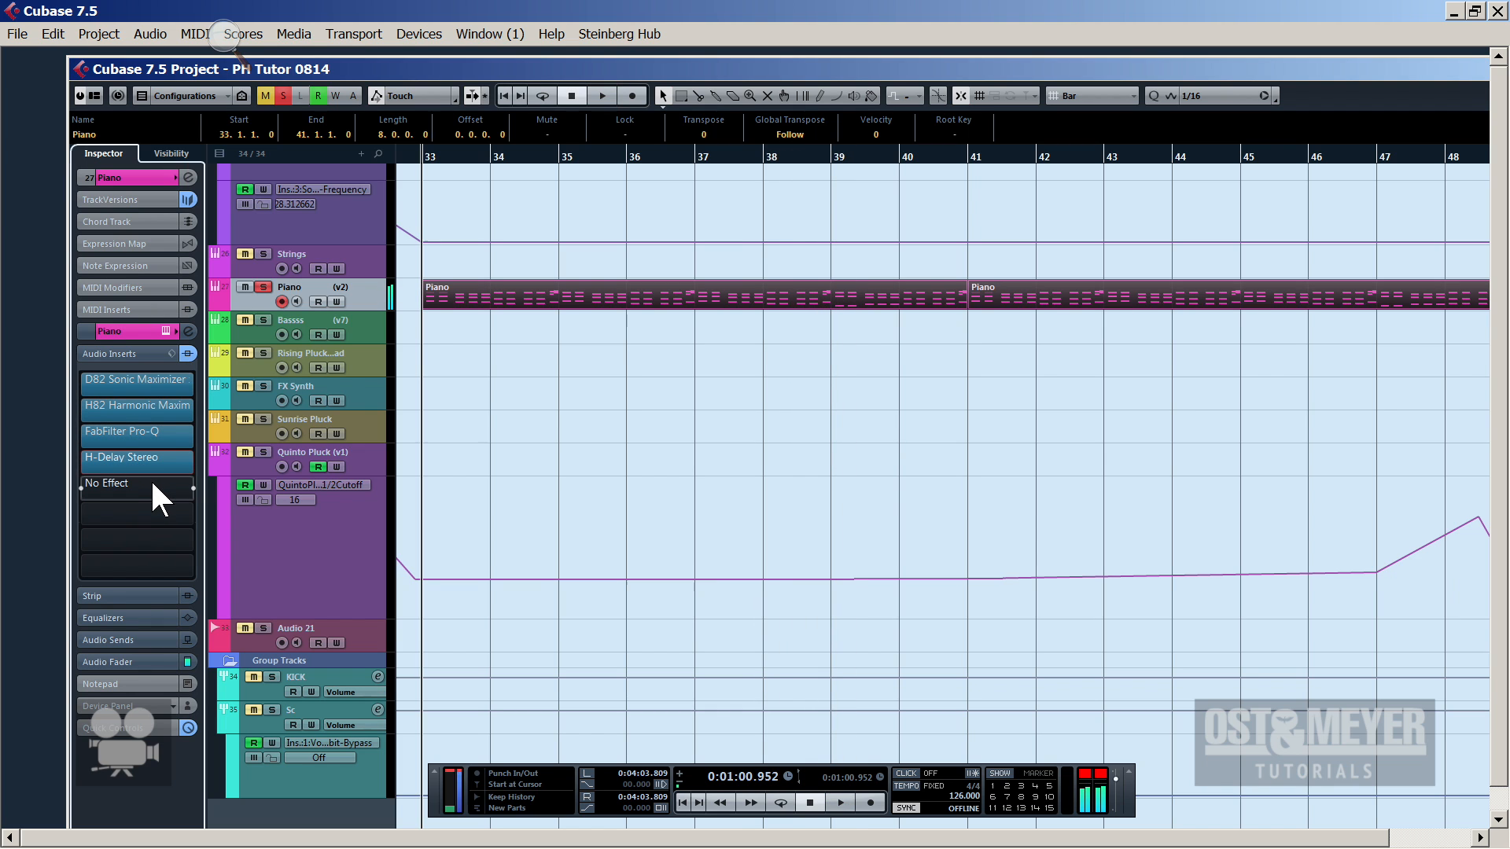
Load FabFilter Pro-C in the Piano track's fifth audio insert slot
{"action": "left_click", "coordinate": [152, 483]}
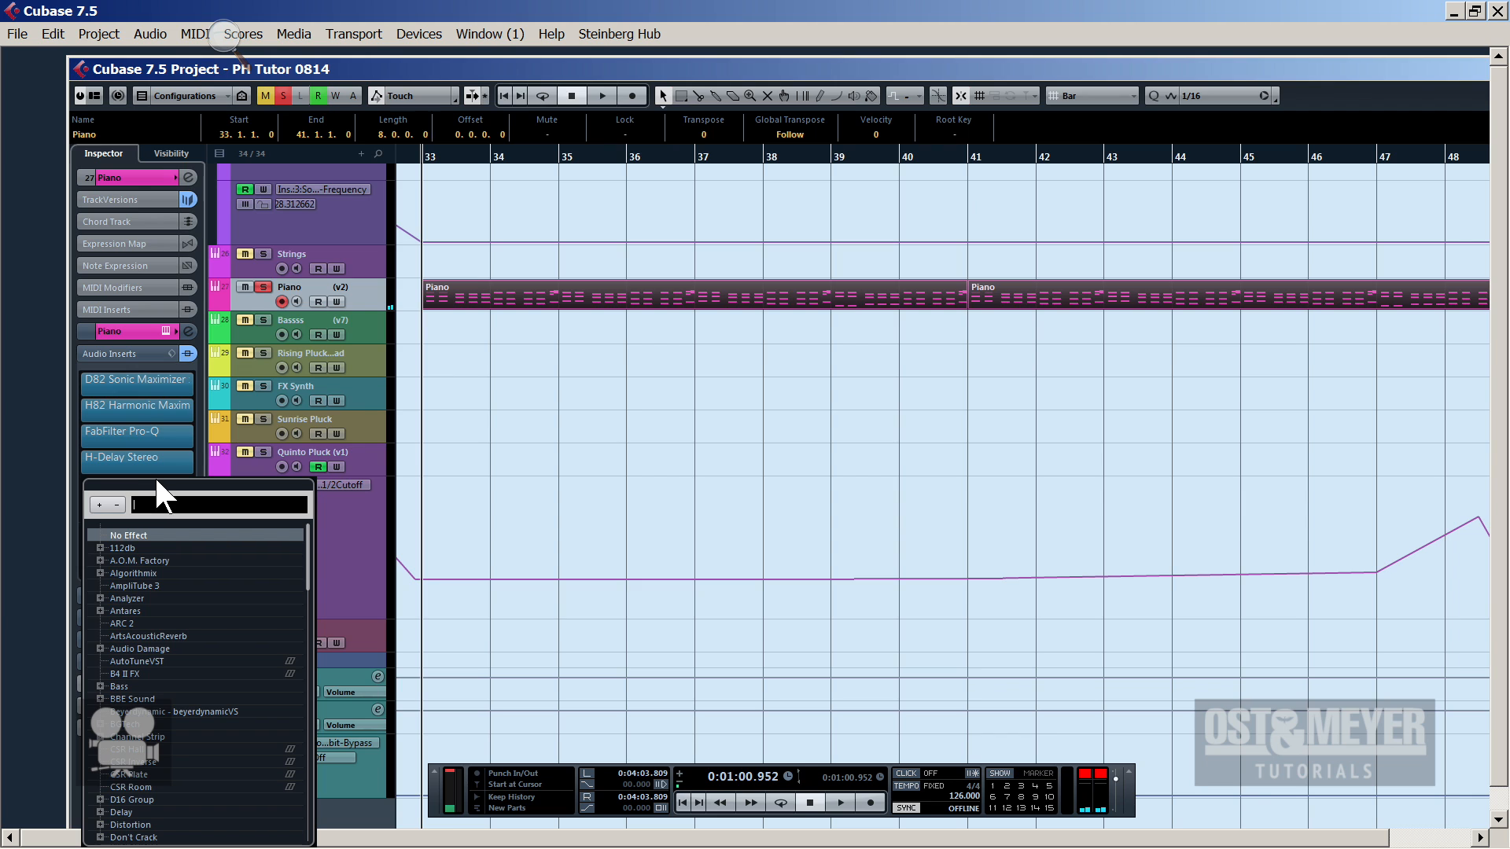
{"action": "type", "text": "fabf"}
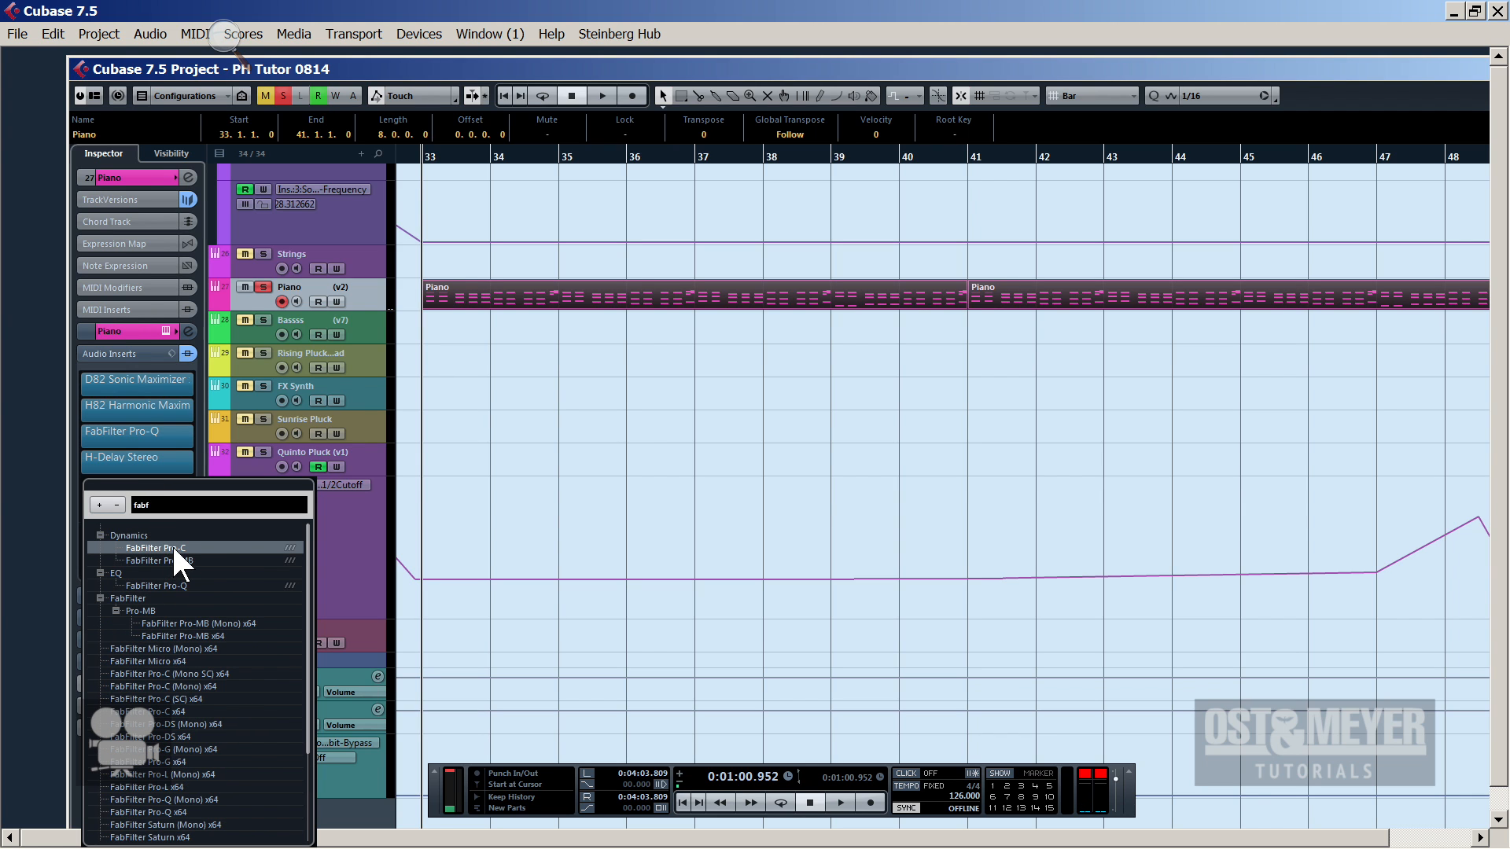
{"action": "left_click", "coordinate": [172, 548]}
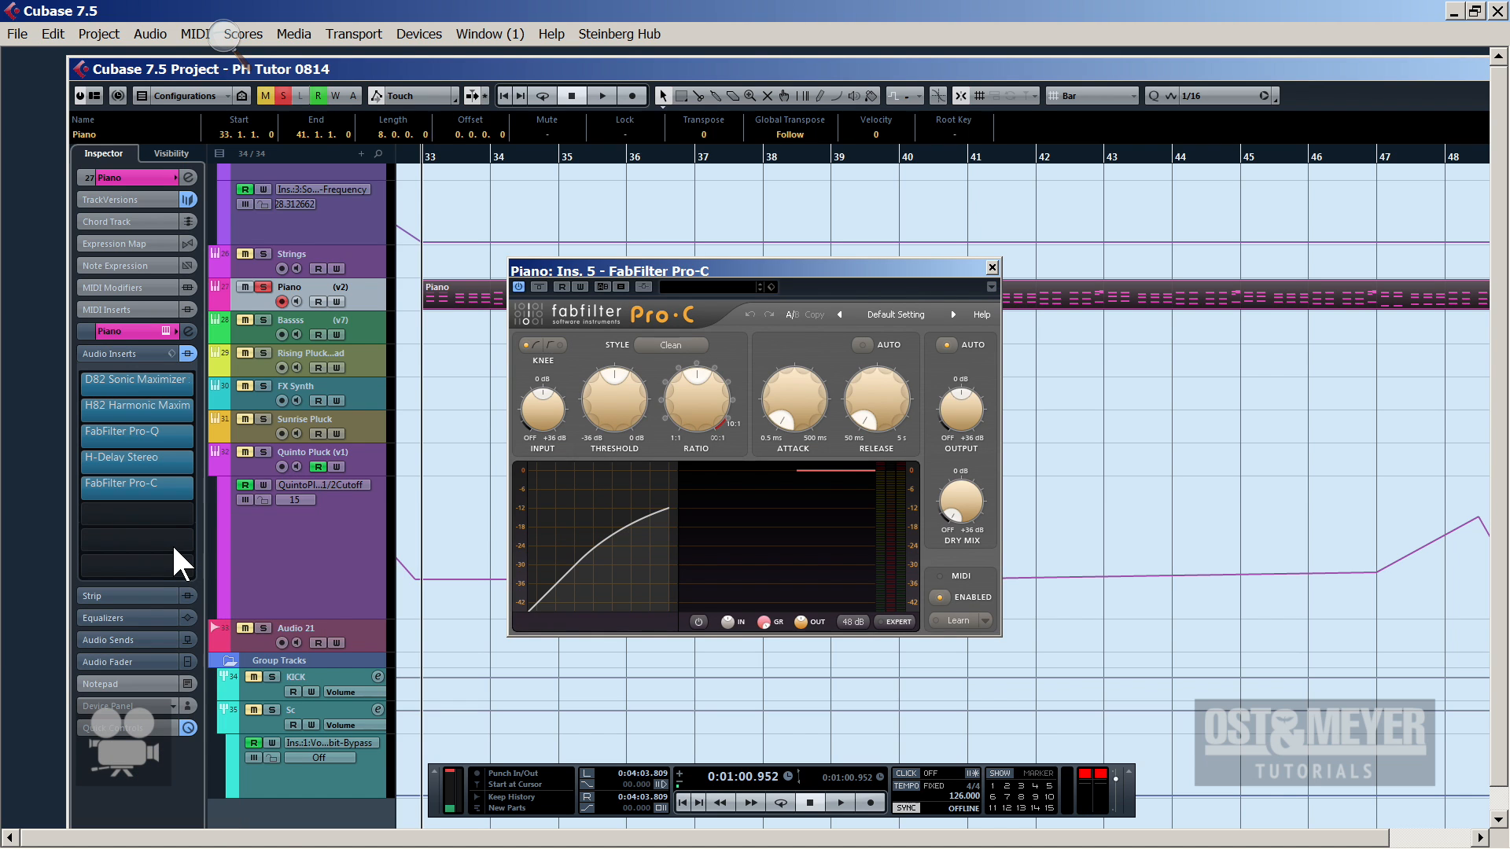
Give the Pro-C compressor a hard knee and set its Ratio to 4:1
{"action": "left_click", "coordinate": [560, 344]}
{"action": "mouse_move", "coordinate": [674, 384]}
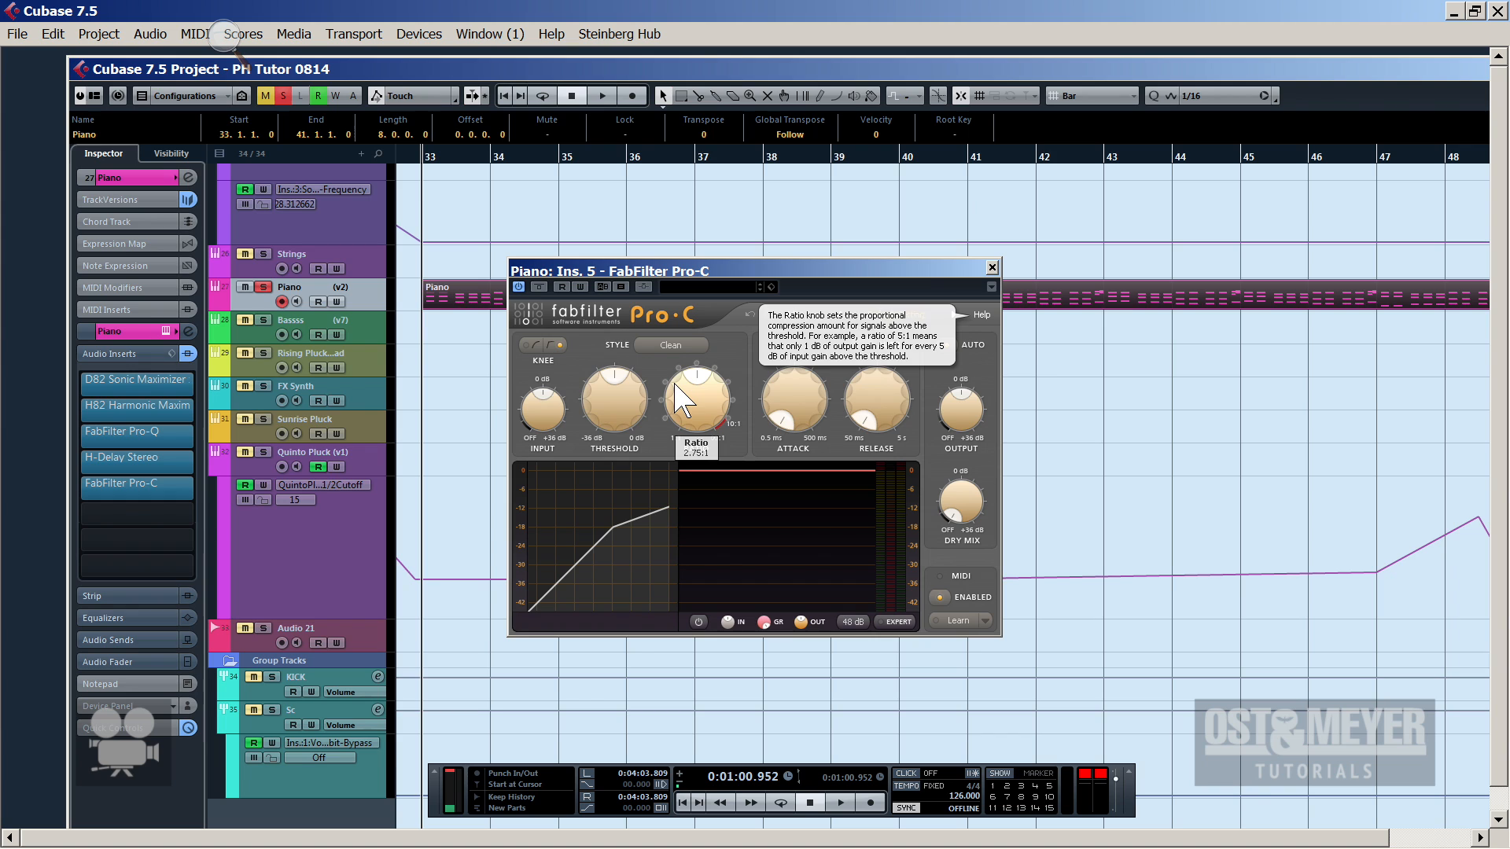
{"action": "double_click", "coordinate": [710, 404]}
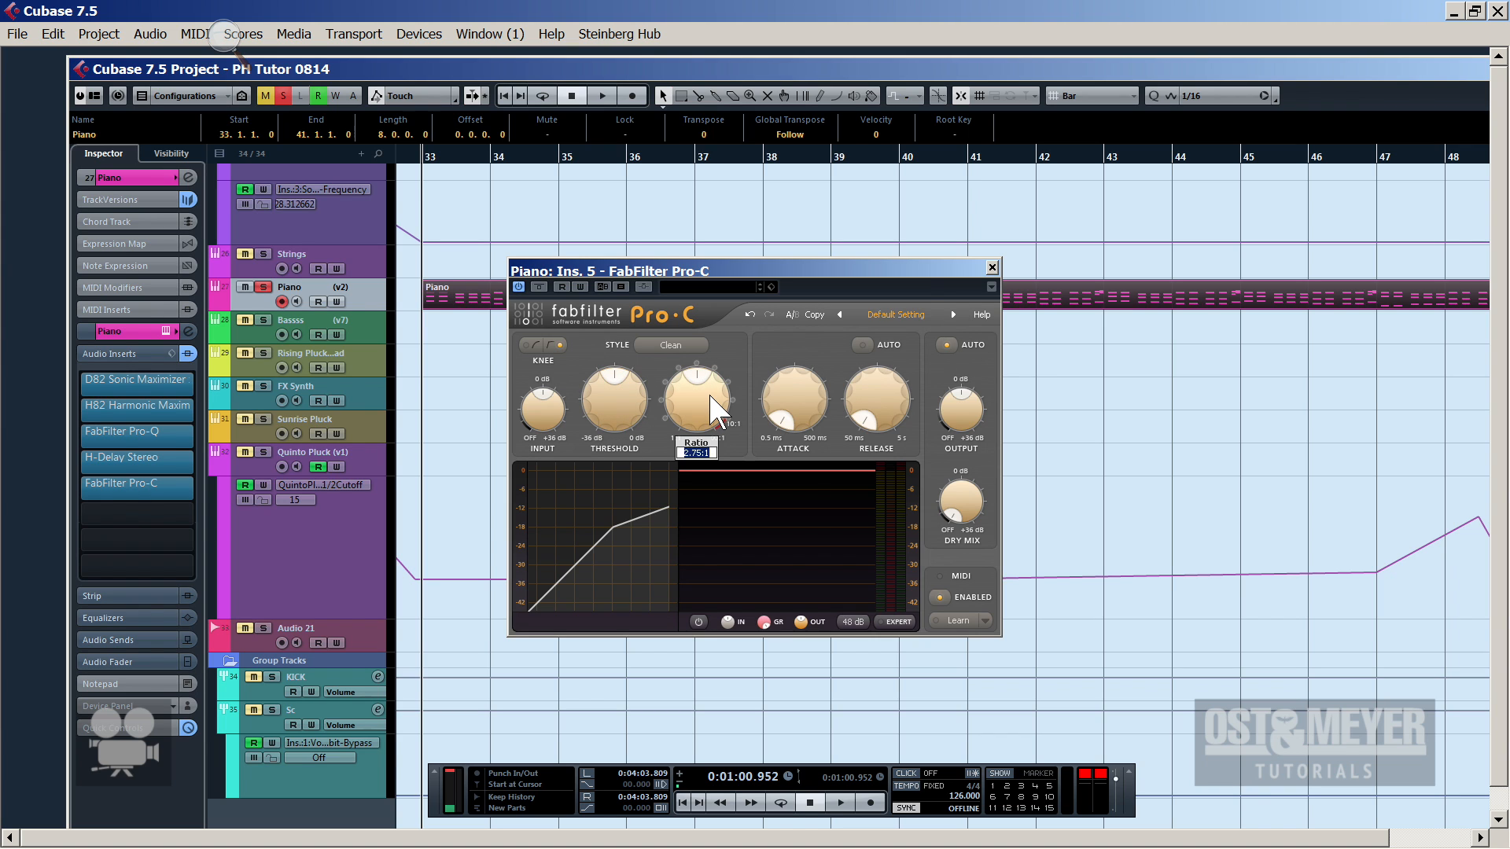
{"action": "type", "text": "4"}
{"action": "key", "text": "Return"}
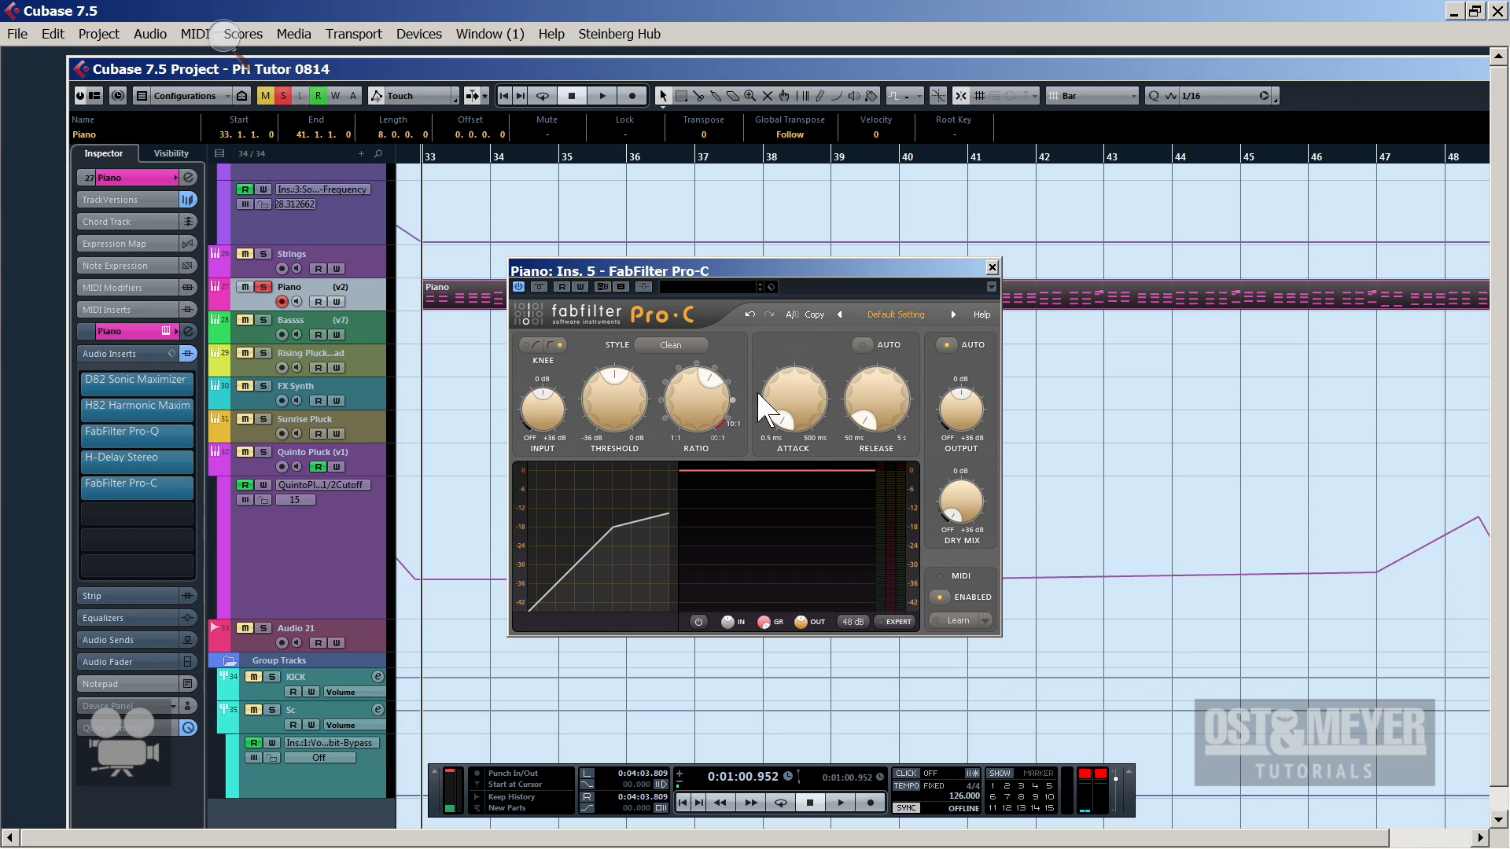
Set the Pro-C's Attack to 4 ms and enable auto release with a speed of about 0.283
{"action": "double_click", "coordinate": [794, 414]}
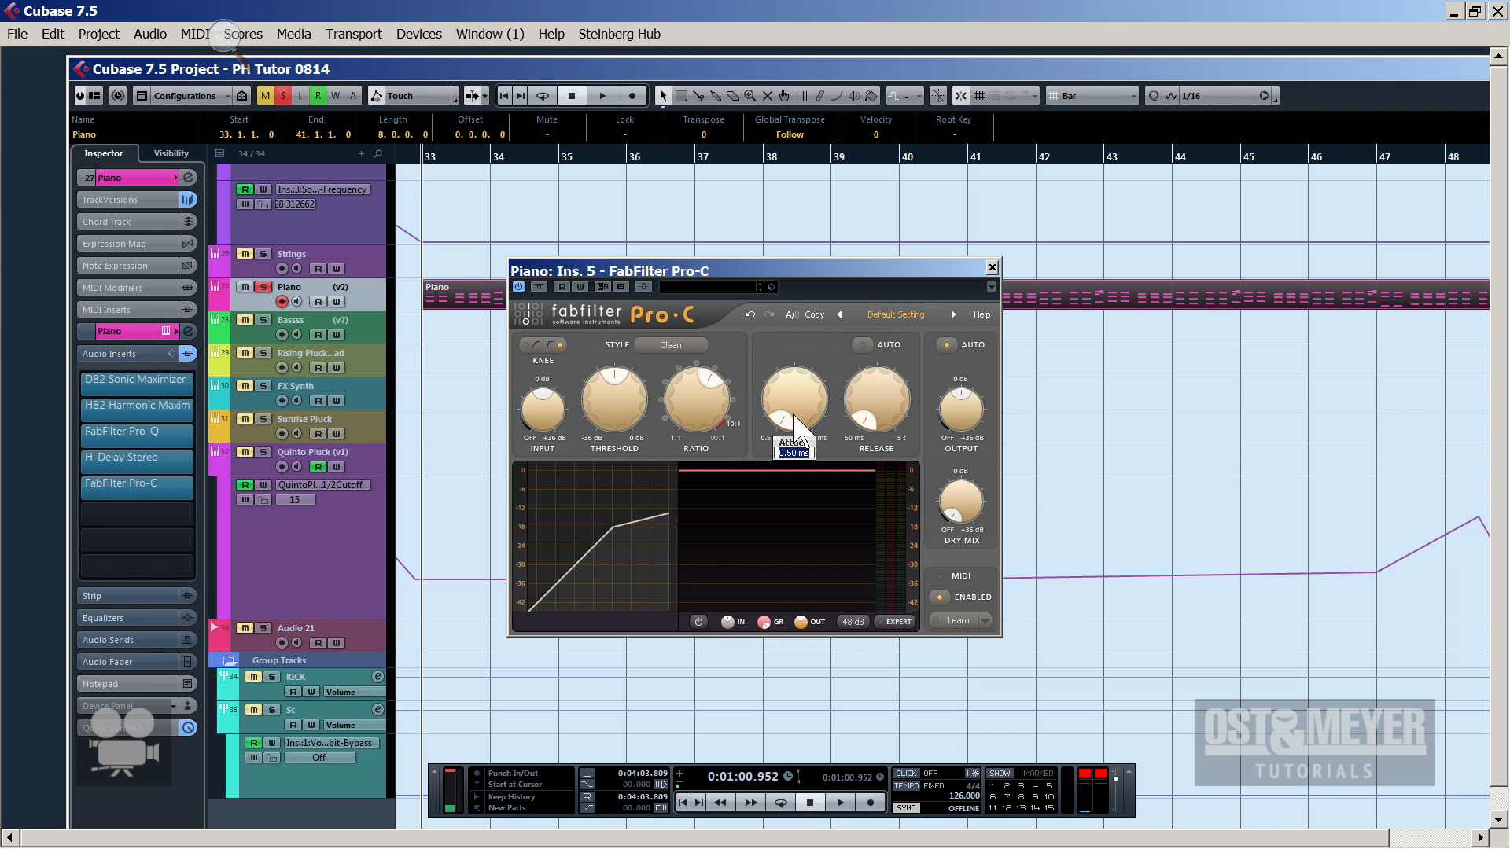
{"action": "type", "text": "4"}
{"action": "key", "text": "Return"}
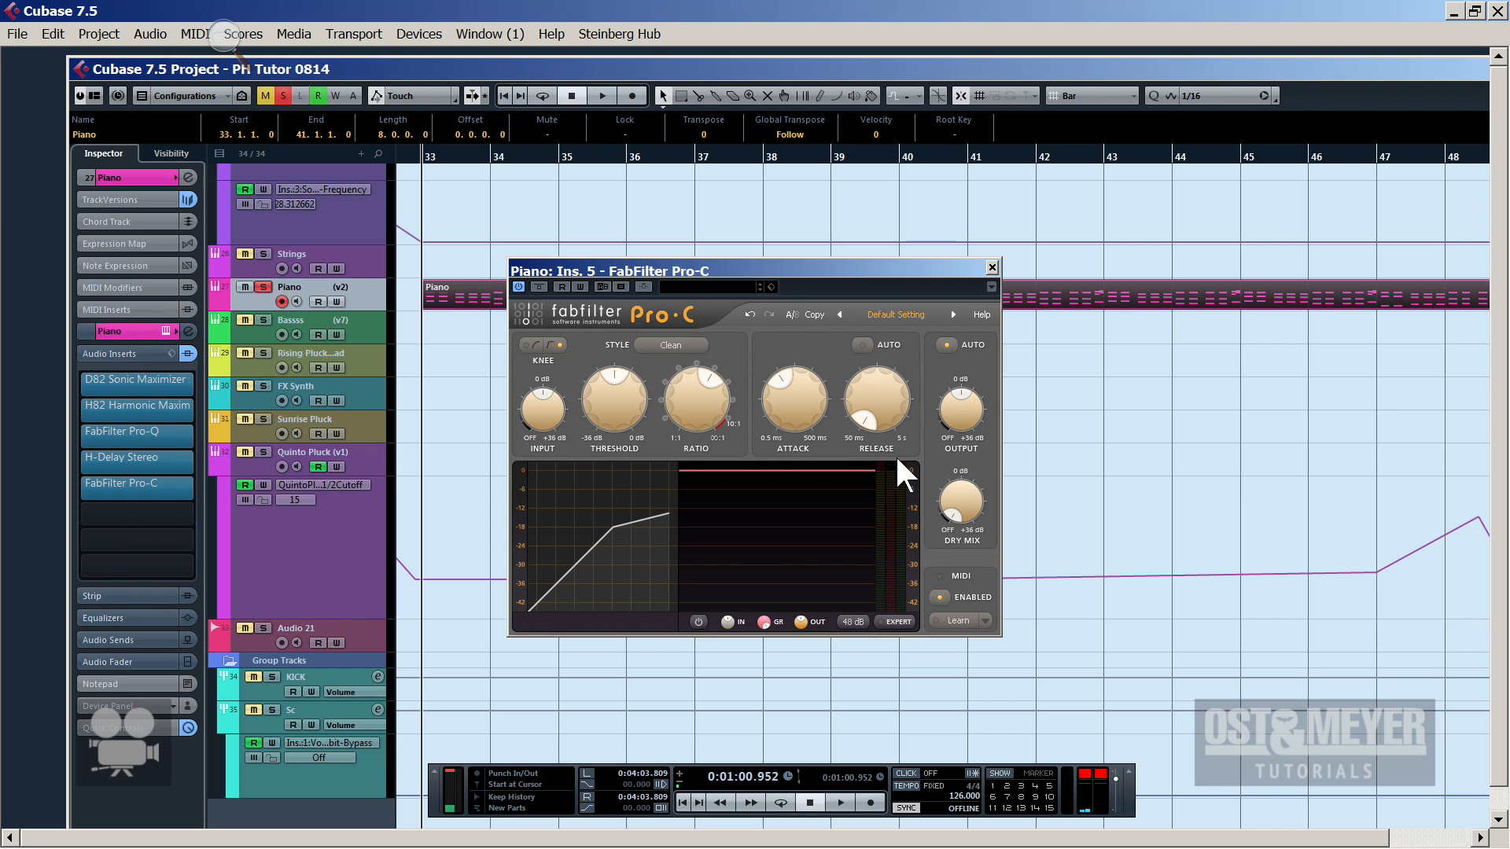
{"action": "mouse_move", "coordinate": [895, 391]}
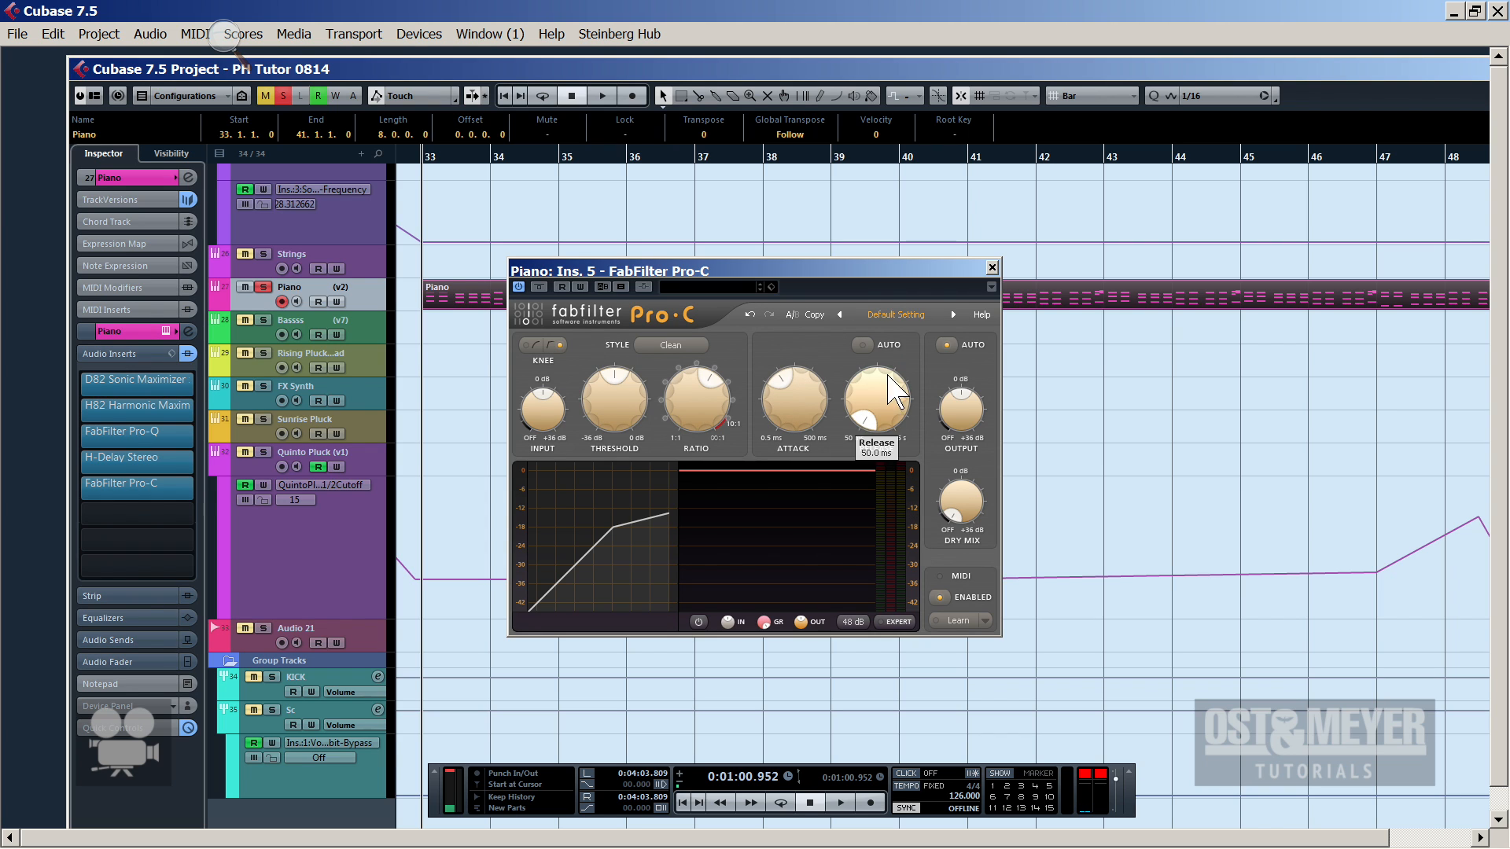
{"action": "left_click", "coordinate": [864, 346]}
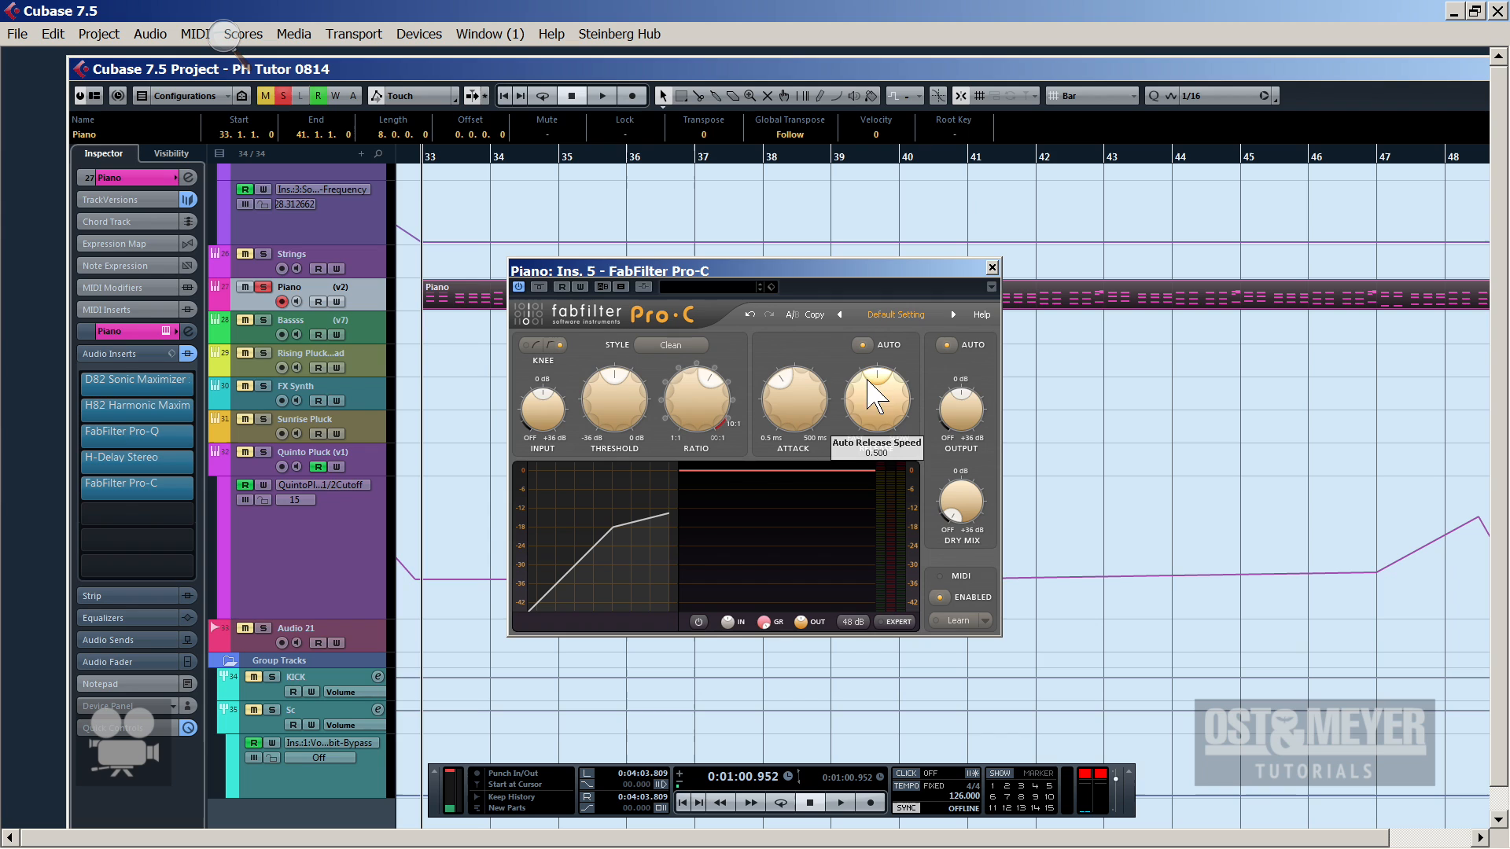
{"action": "left_click_drag", "start_coordinate": [869, 388], "coordinate": [842, 425]}
{"action": "mouse_move", "coordinate": [865, 417]}
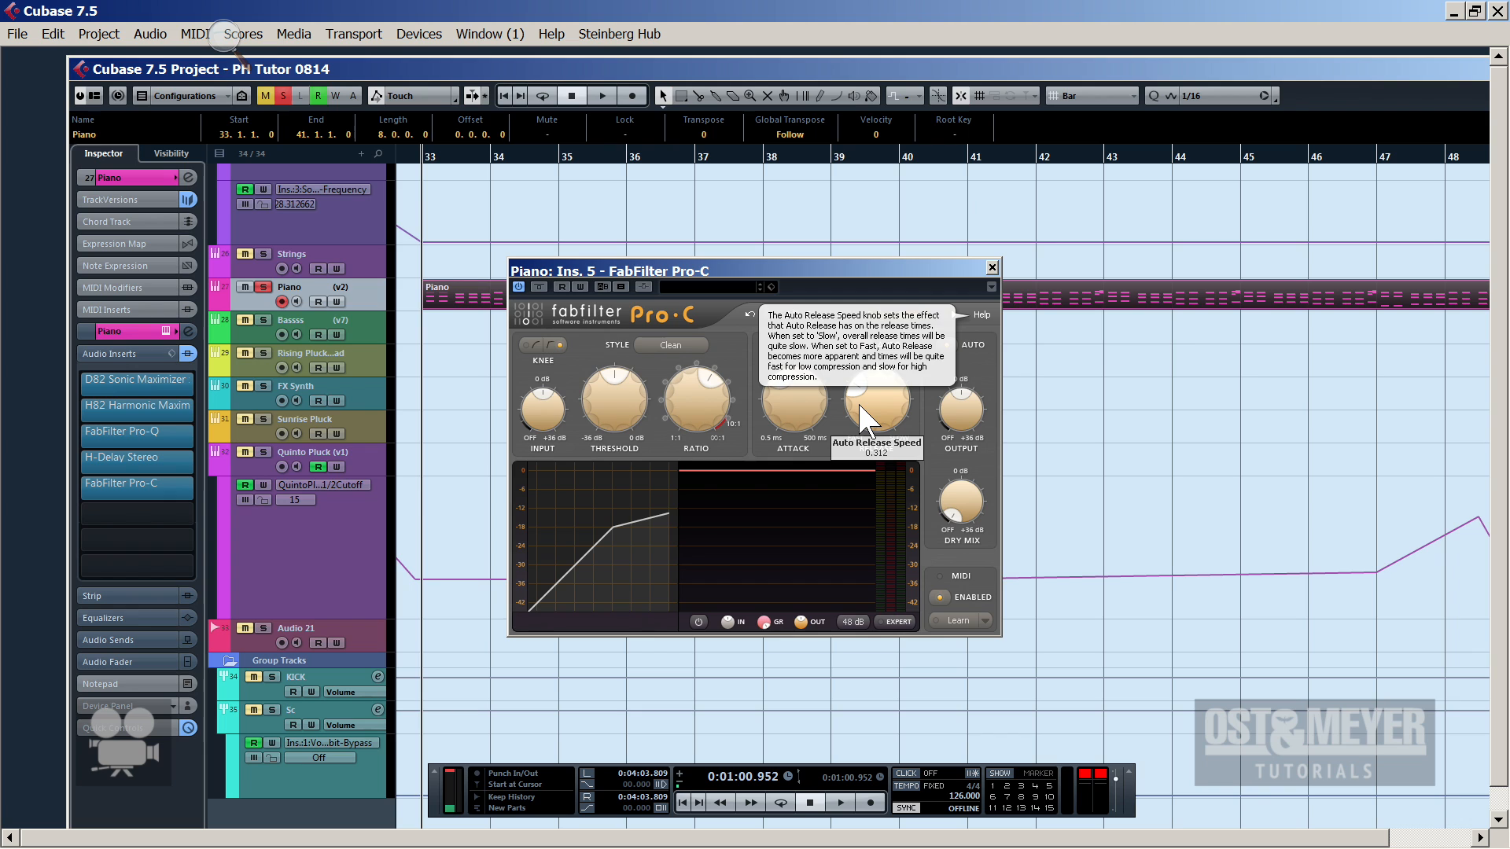
{"action": "left_click_drag", "start_coordinate": [865, 417], "coordinate": [859, 429]}
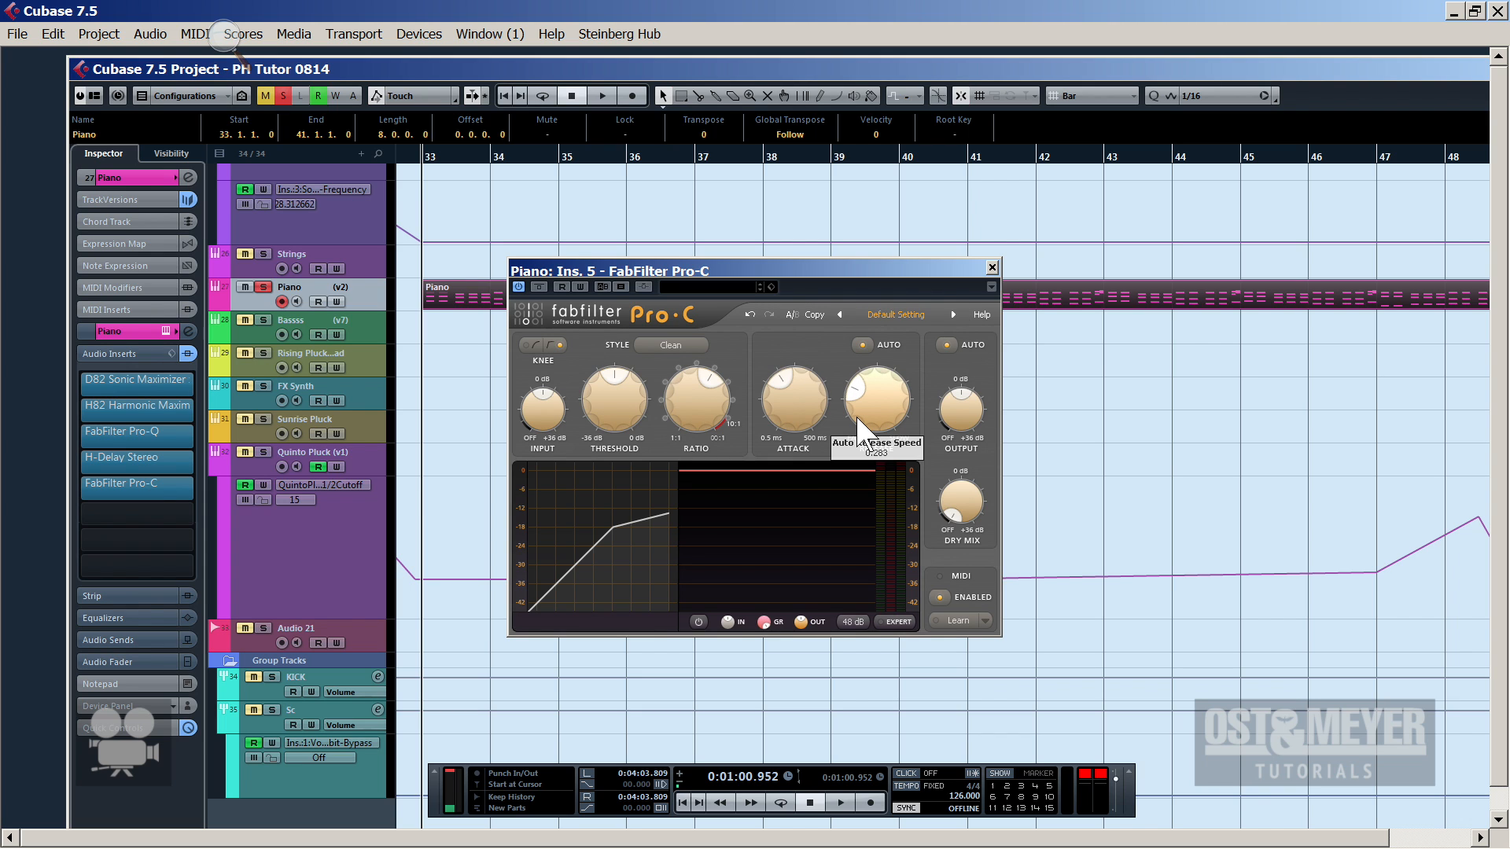
Play the piano through the Pro-C and lower its Threshold for stronger compression
{"action": "key", "text": "space"}
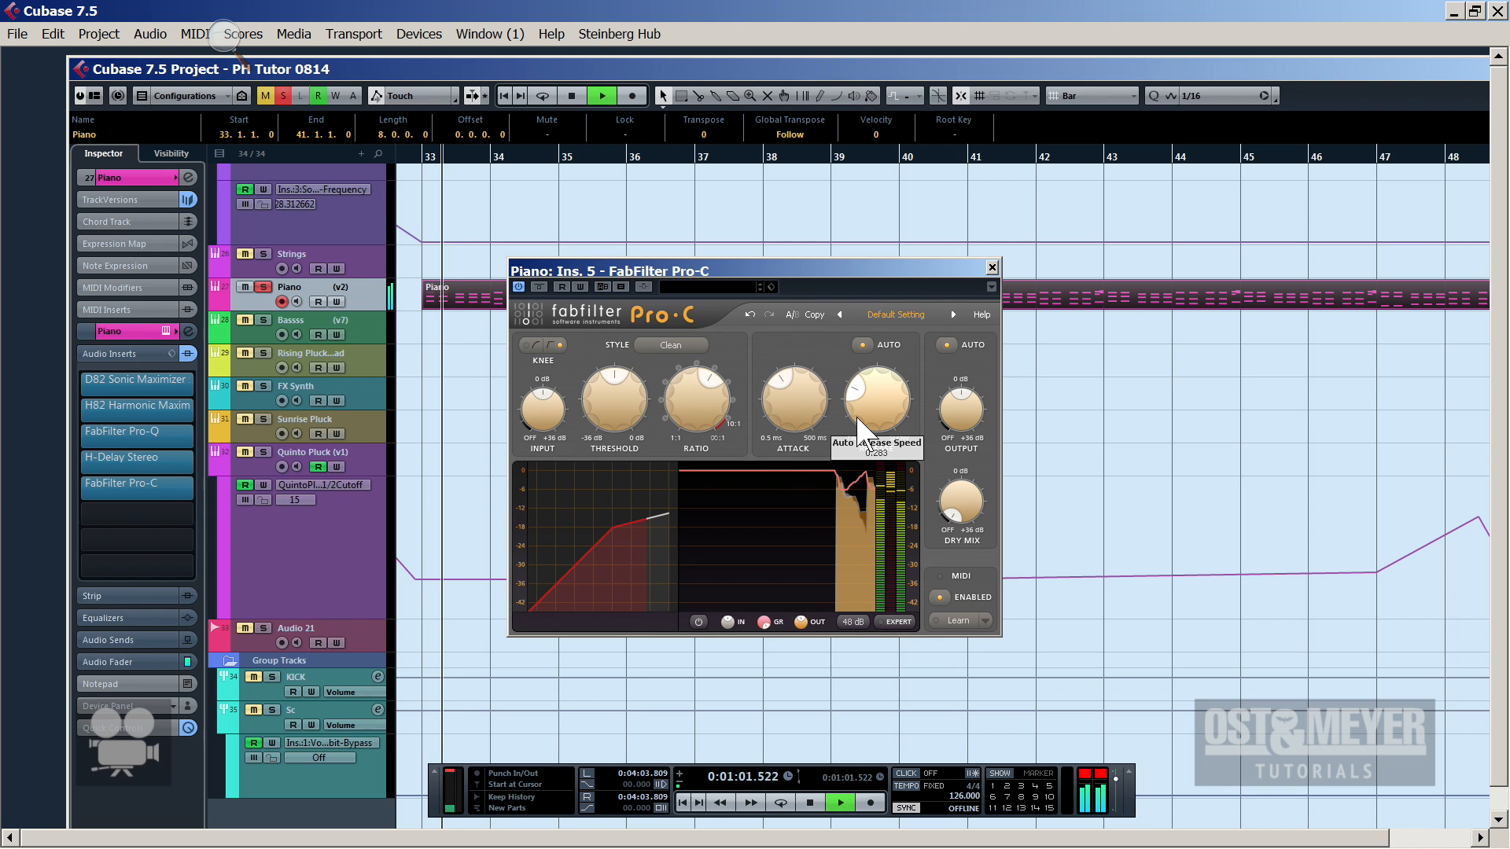
{"action": "mouse_move", "coordinate": [606, 398]}
{"action": "left_mouse_down"}
{"action": "mouse_move", "coordinate": [591, 425]}
{"action": "mouse_move", "coordinate": [599, 393]}
{"action": "mouse_move", "coordinate": [592, 405]}
{"action": "left_mouse_up"}
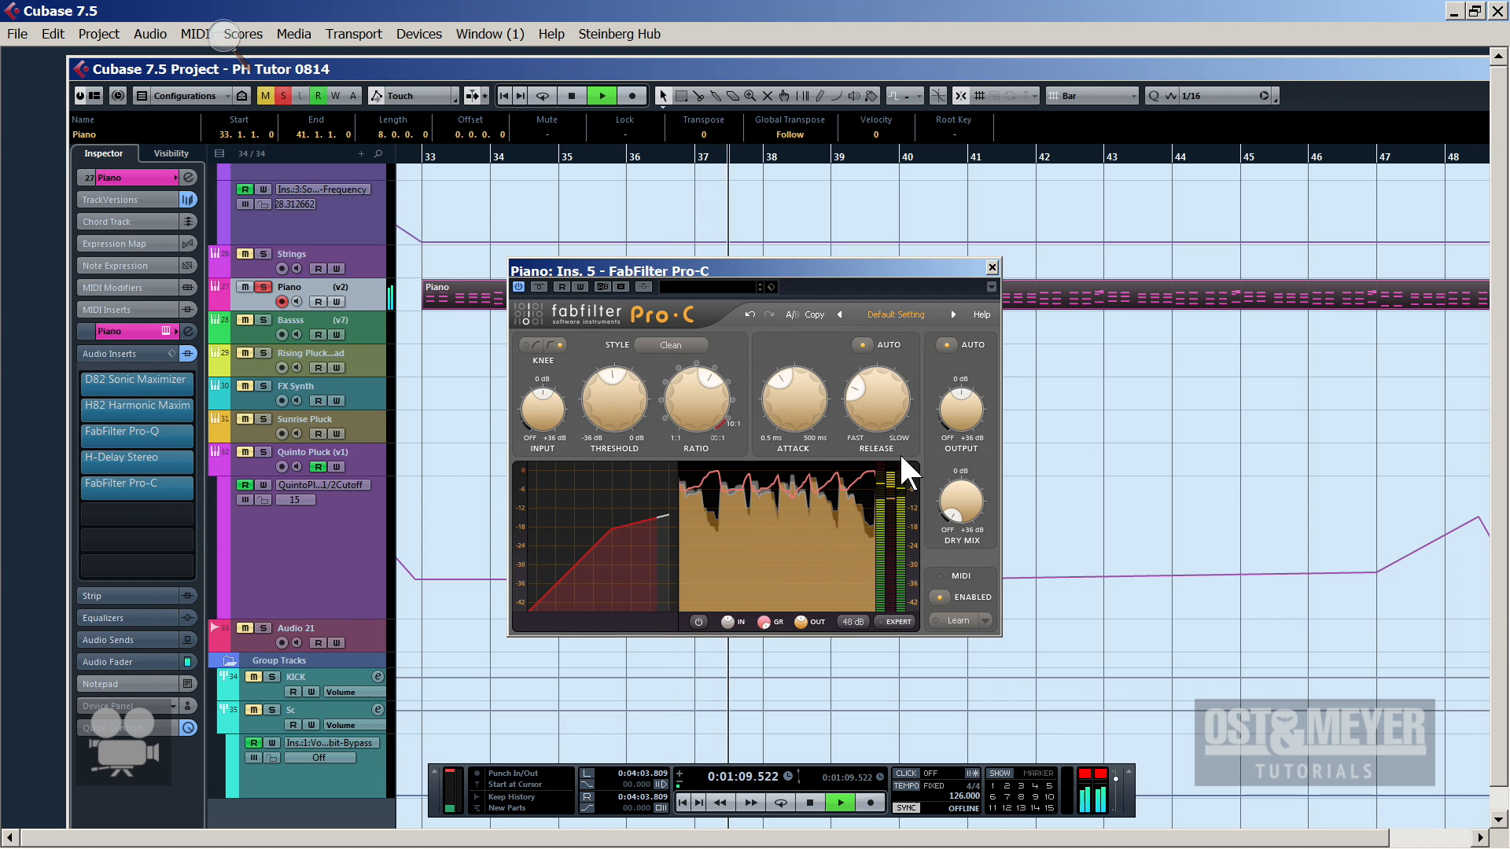
{"action": "key", "text": "space"}
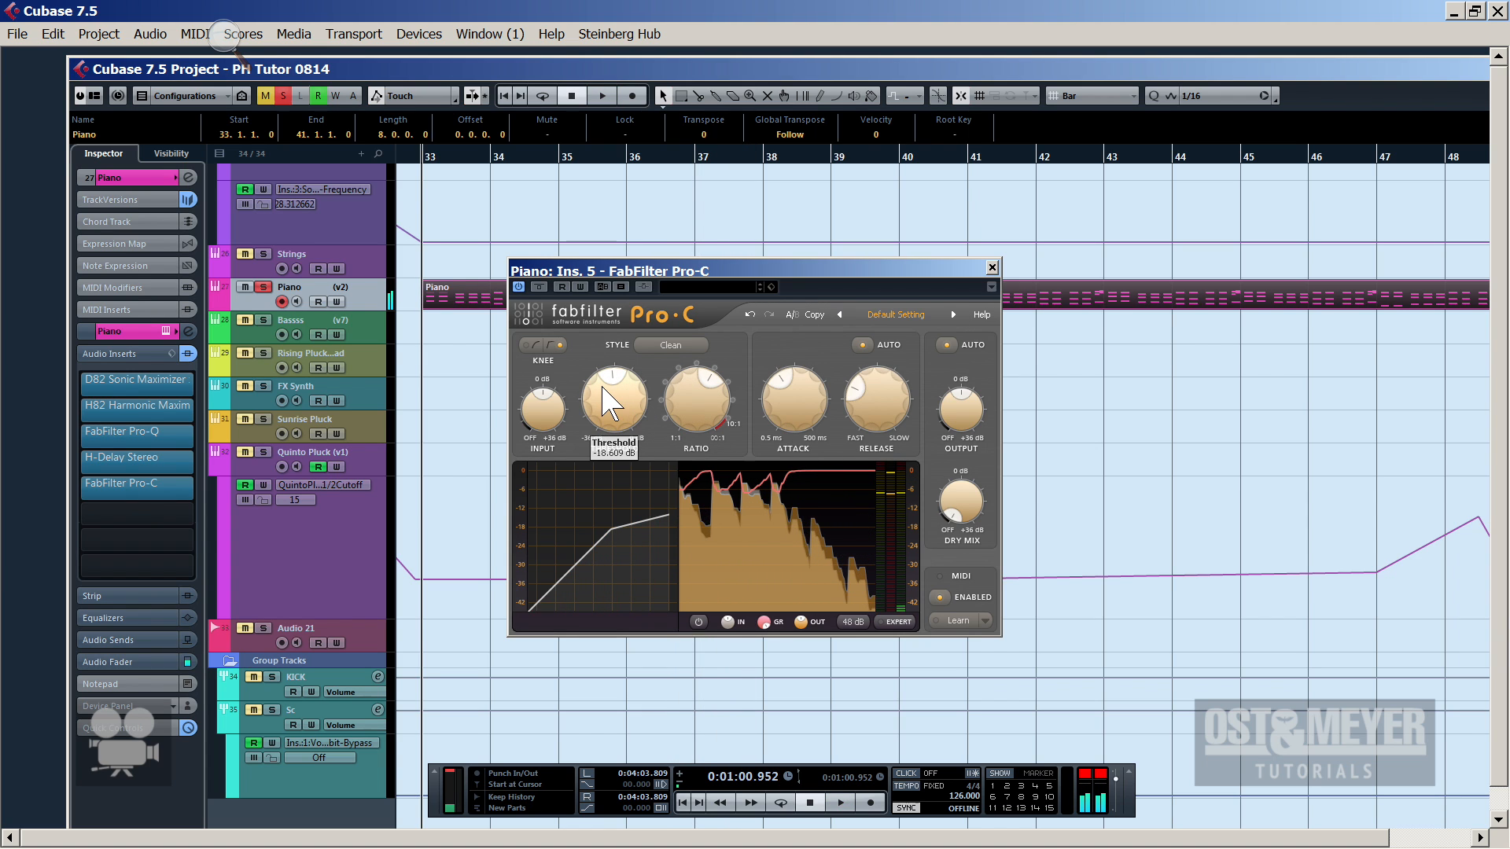
{"action": "left_click_drag", "start_coordinate": [599, 405], "coordinate": [591, 431]}
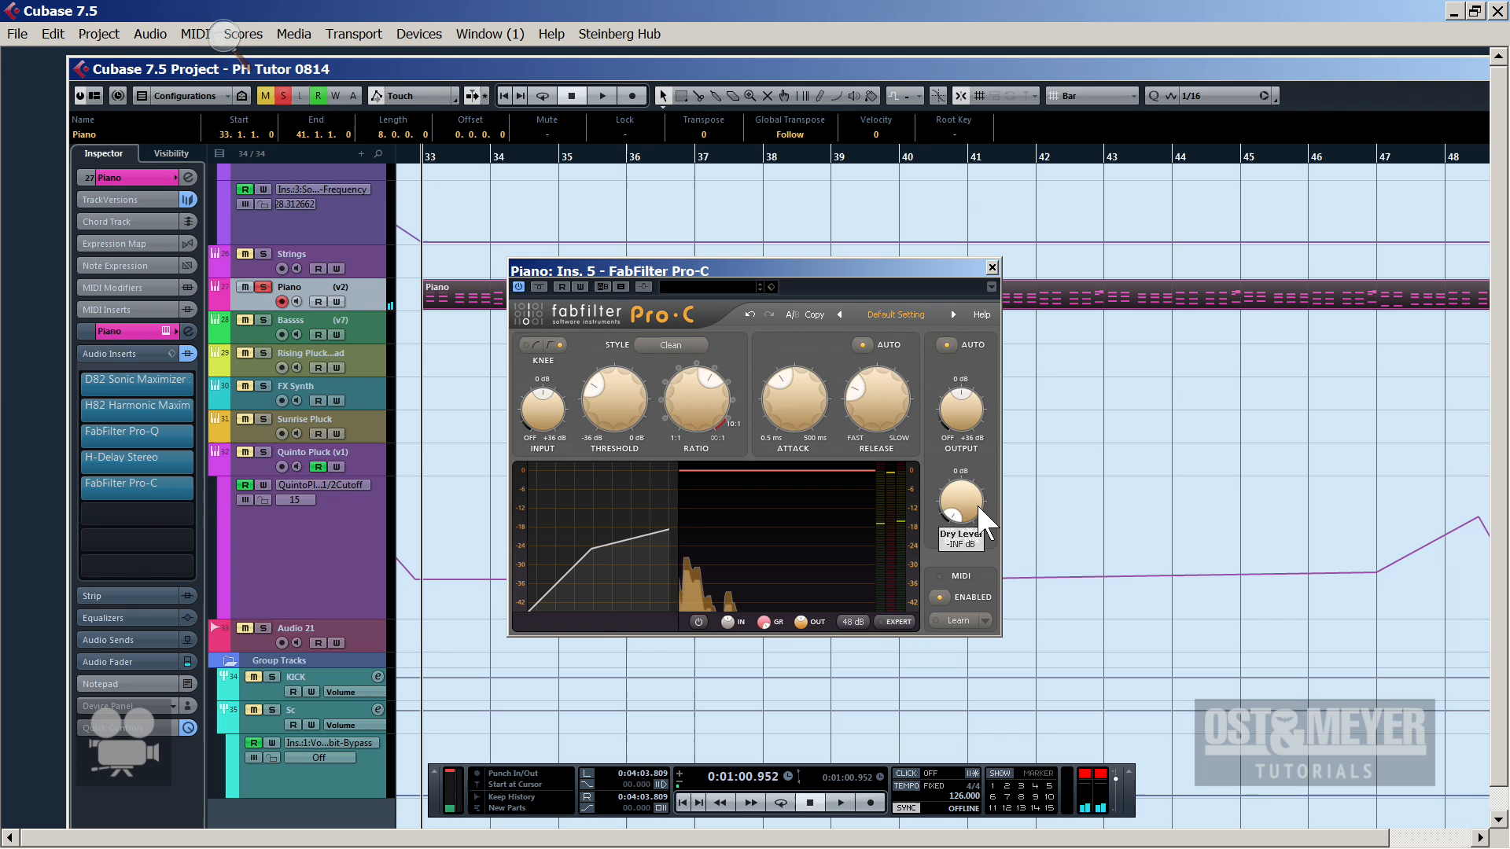
{"action": "mouse_move", "coordinate": [960, 500]}
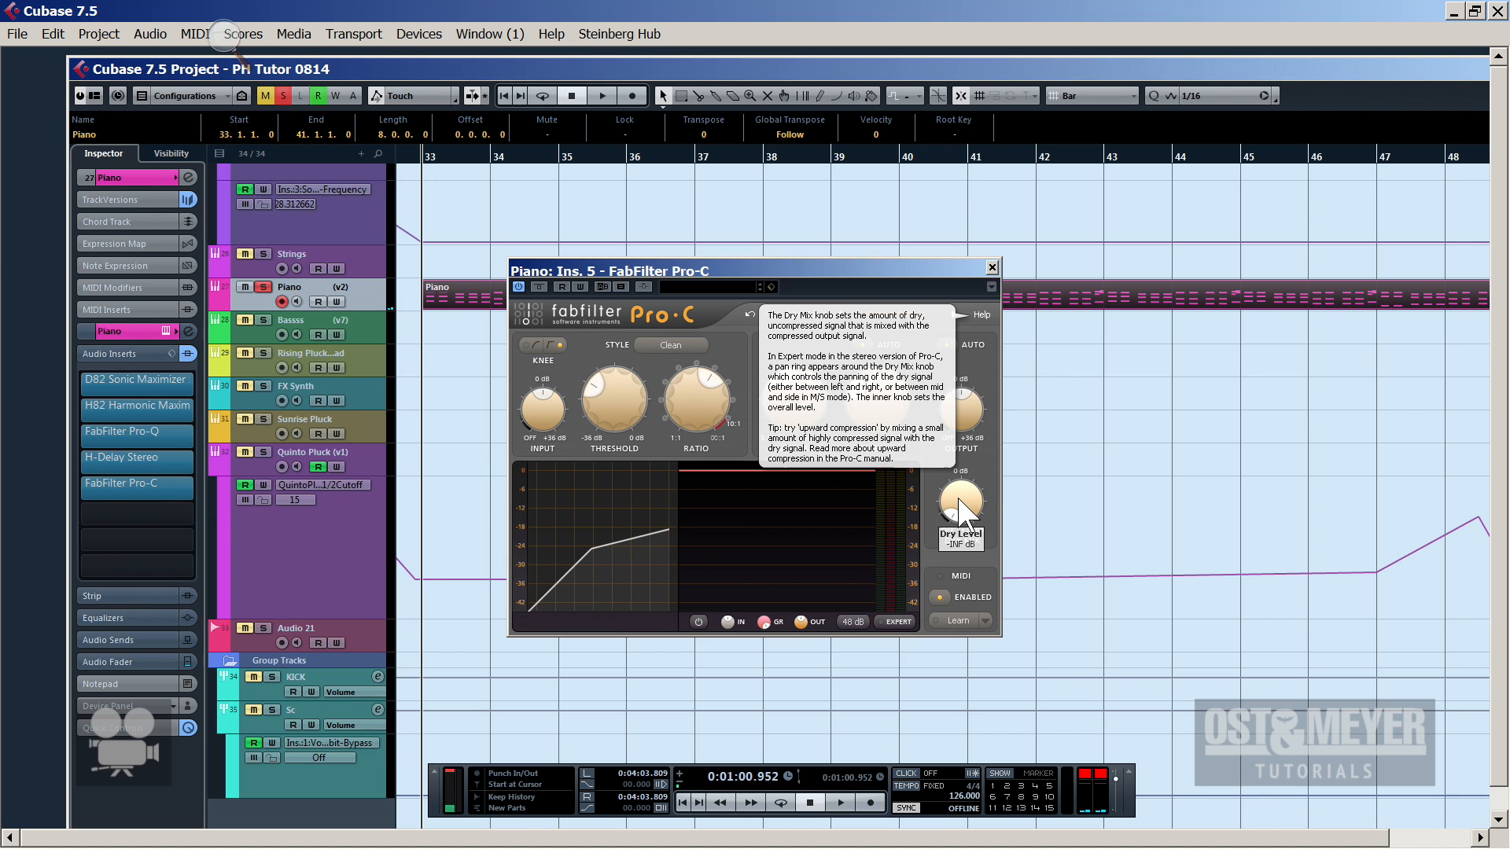
Set the Pro-C's dry level low during piano playback and raise its Threshold to about -21.2 dB
{"action": "left_click_drag", "start_coordinate": [959, 501], "coordinate": [966, 498]}
{"action": "key", "text": "space"}
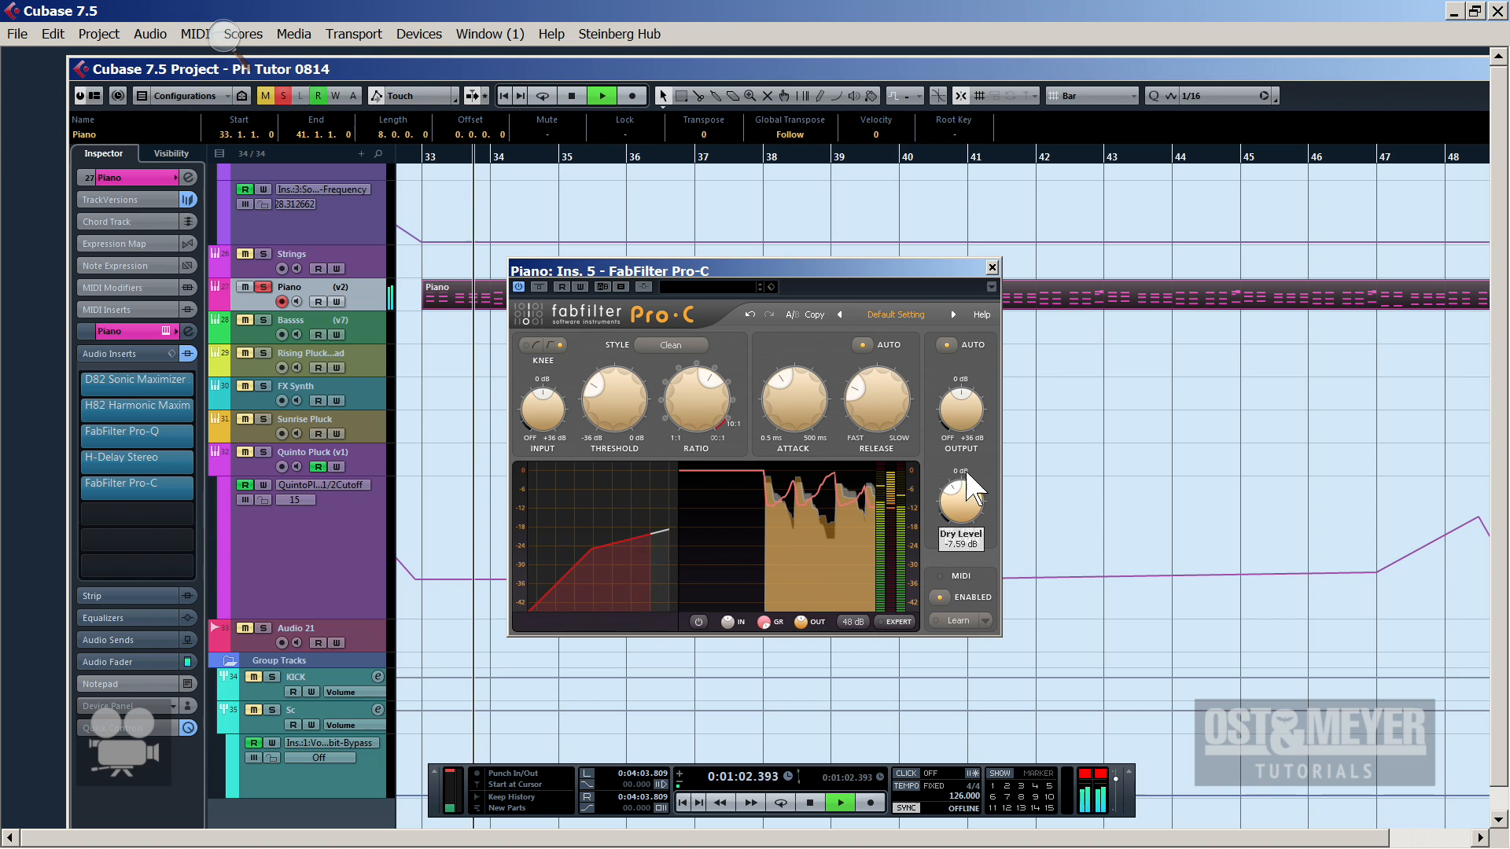
{"action": "left_click_drag", "start_coordinate": [965, 486], "coordinate": [935, 532]}
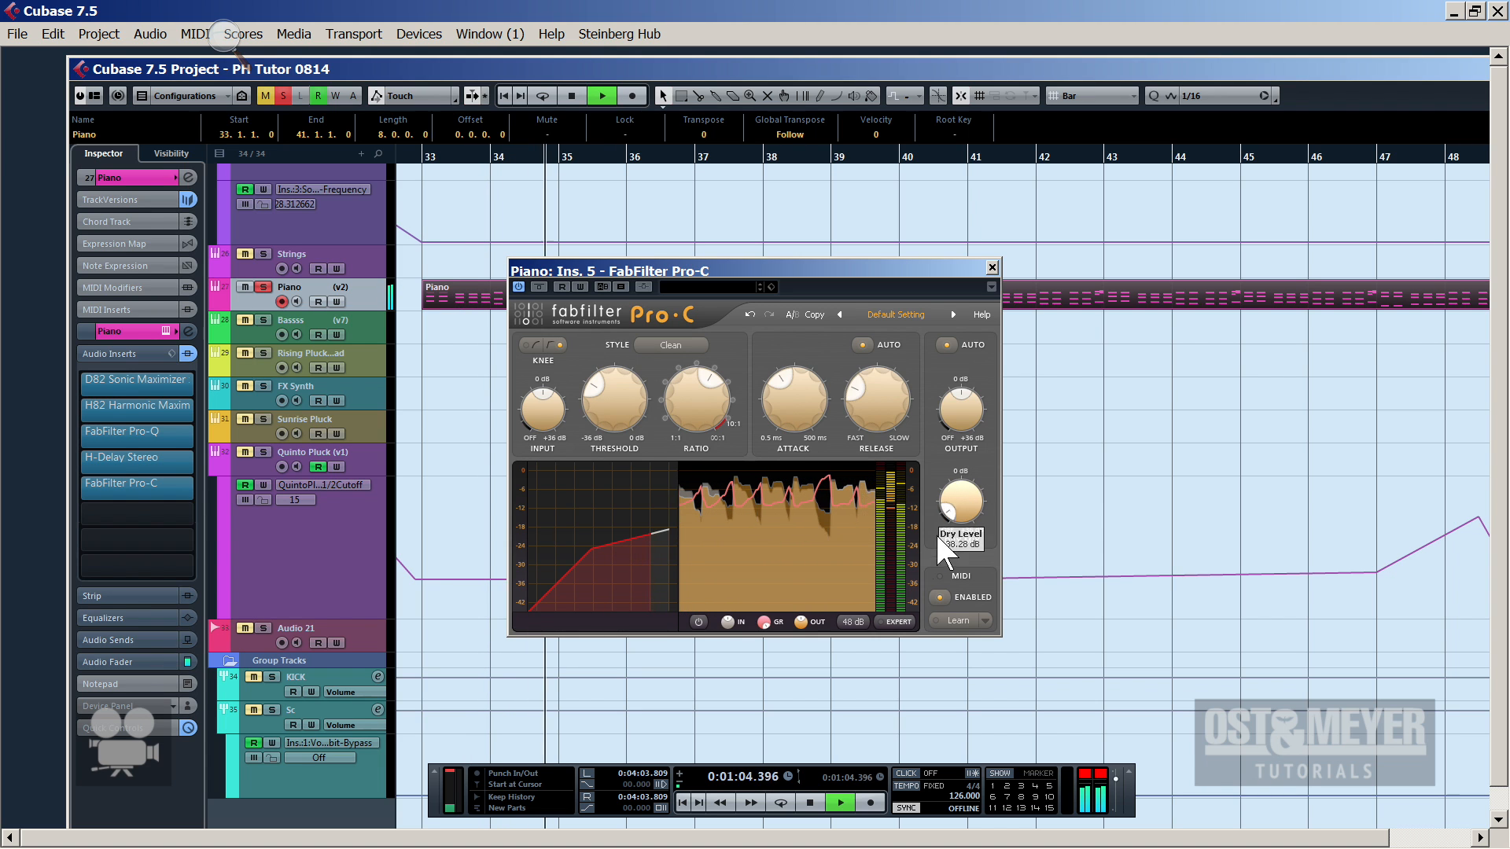
{"action": "left_click_drag", "start_coordinate": [621, 392], "coordinate": [624, 379]}
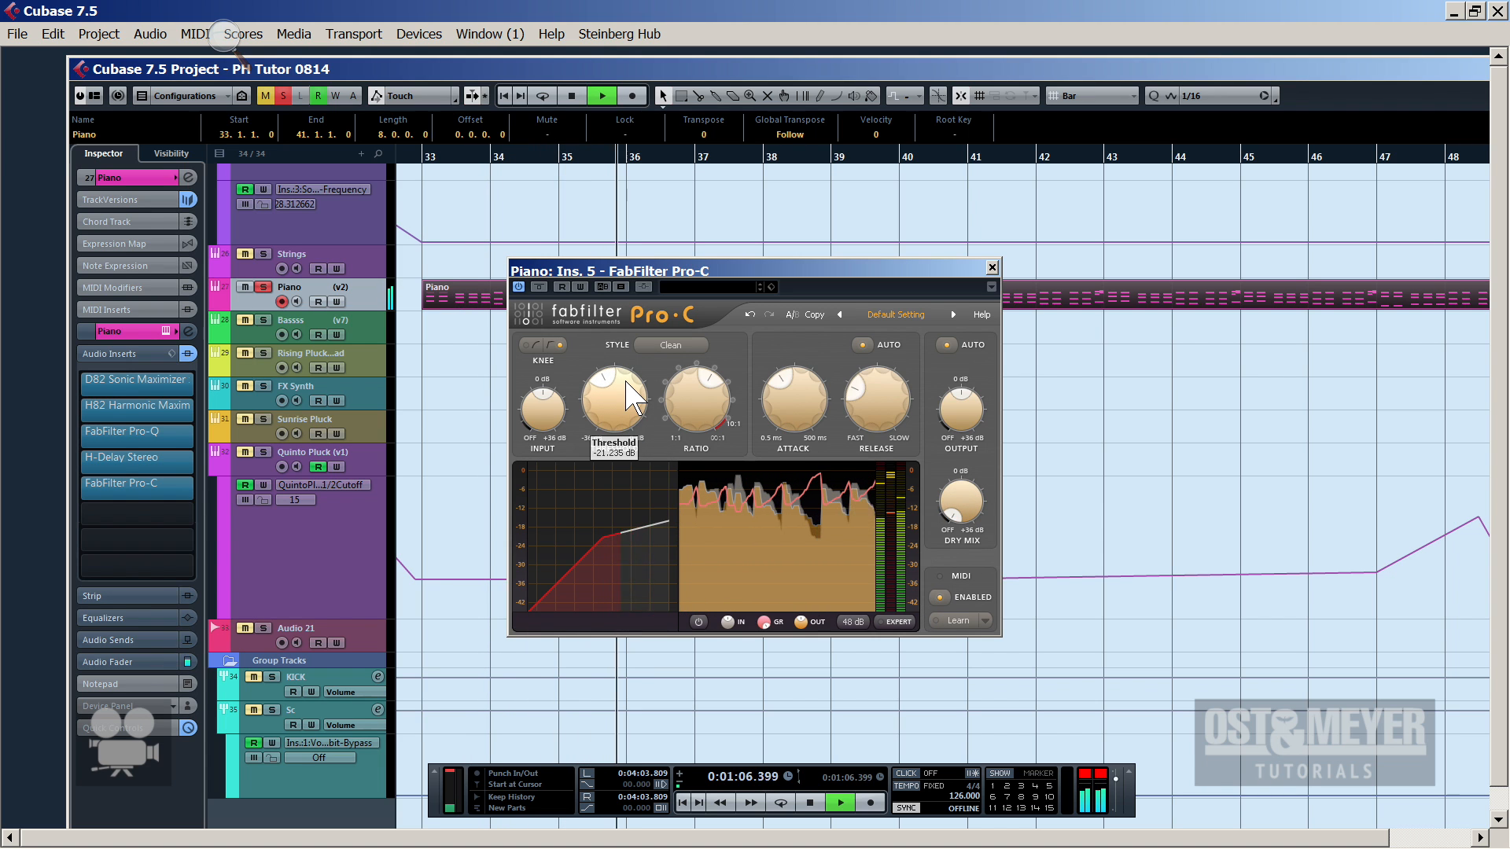
{"action": "key", "text": "space"}
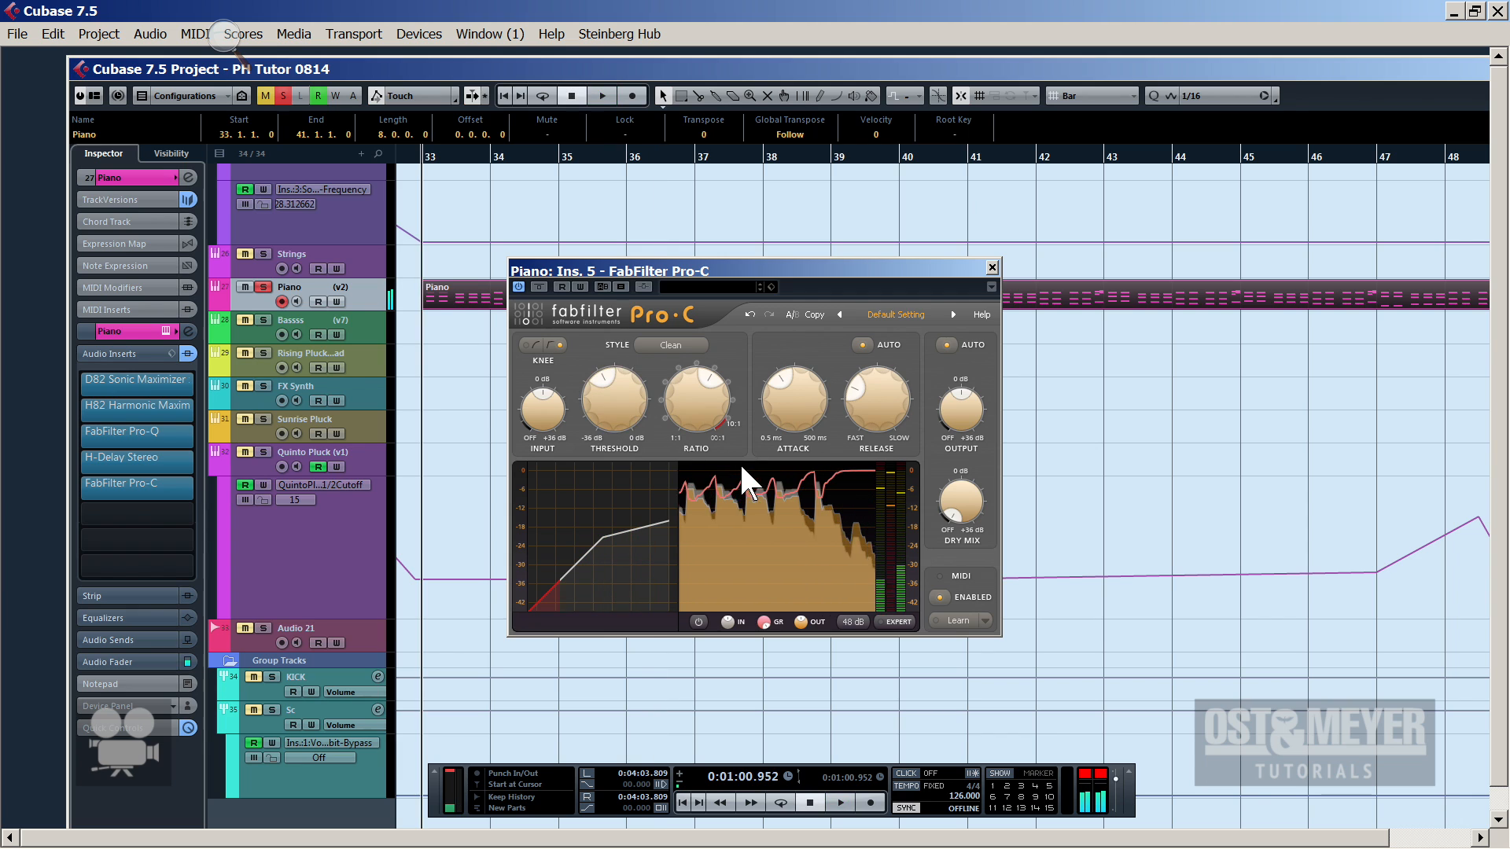
Blend a small amount of dry signal back in with the Pro-C's Dry Mix and audition the piano
{"action": "mouse_move", "coordinate": [956, 519]}
{"action": "left_mouse_down"}
{"action": "mouse_move", "coordinate": [962, 494]}
{"action": "mouse_move", "coordinate": [940, 517]}
{"action": "left_mouse_up"}
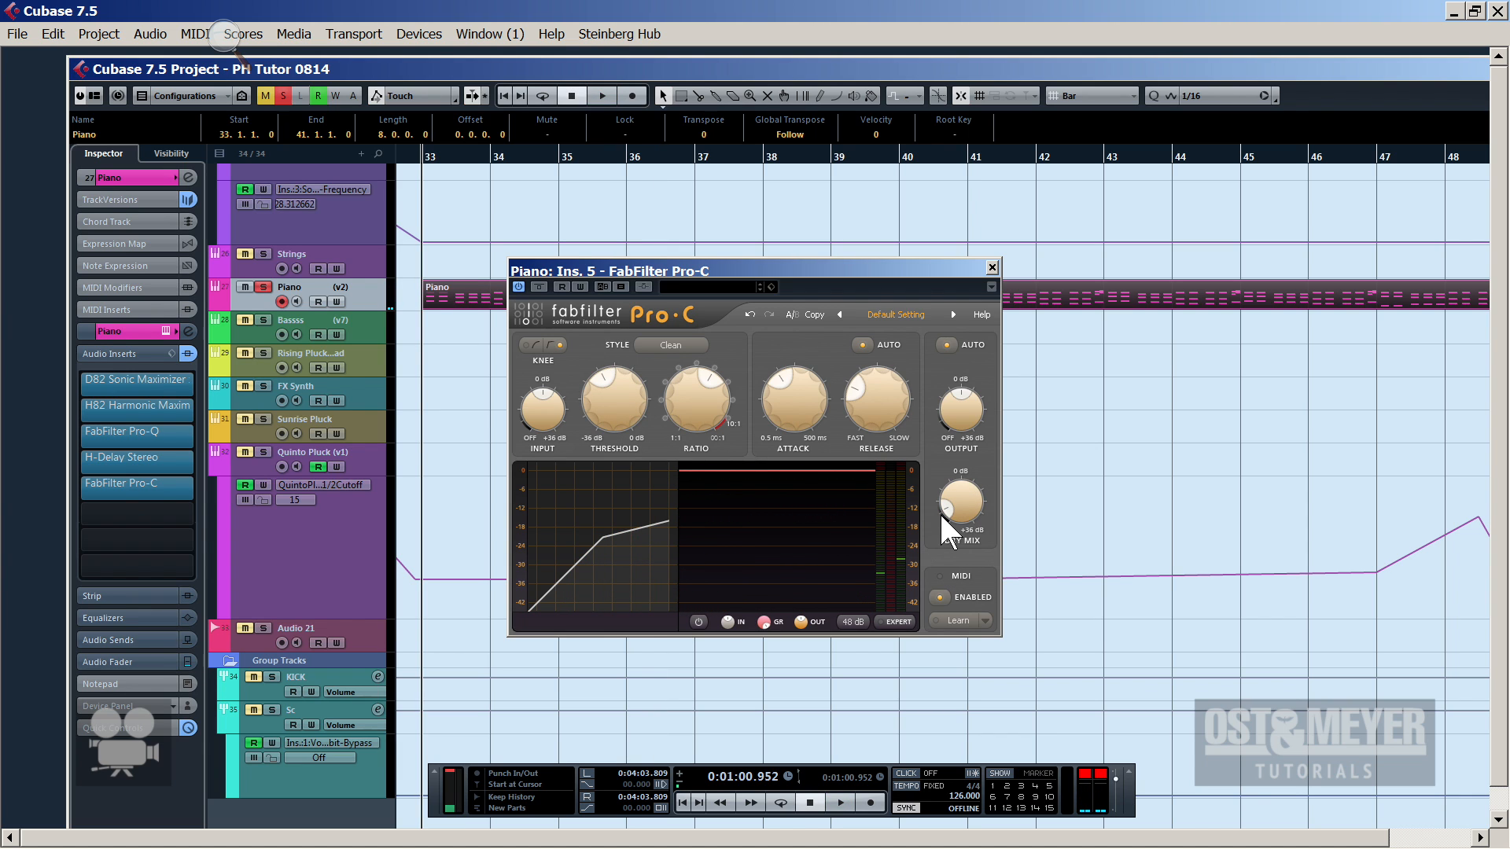
{"action": "key", "text": "space"}
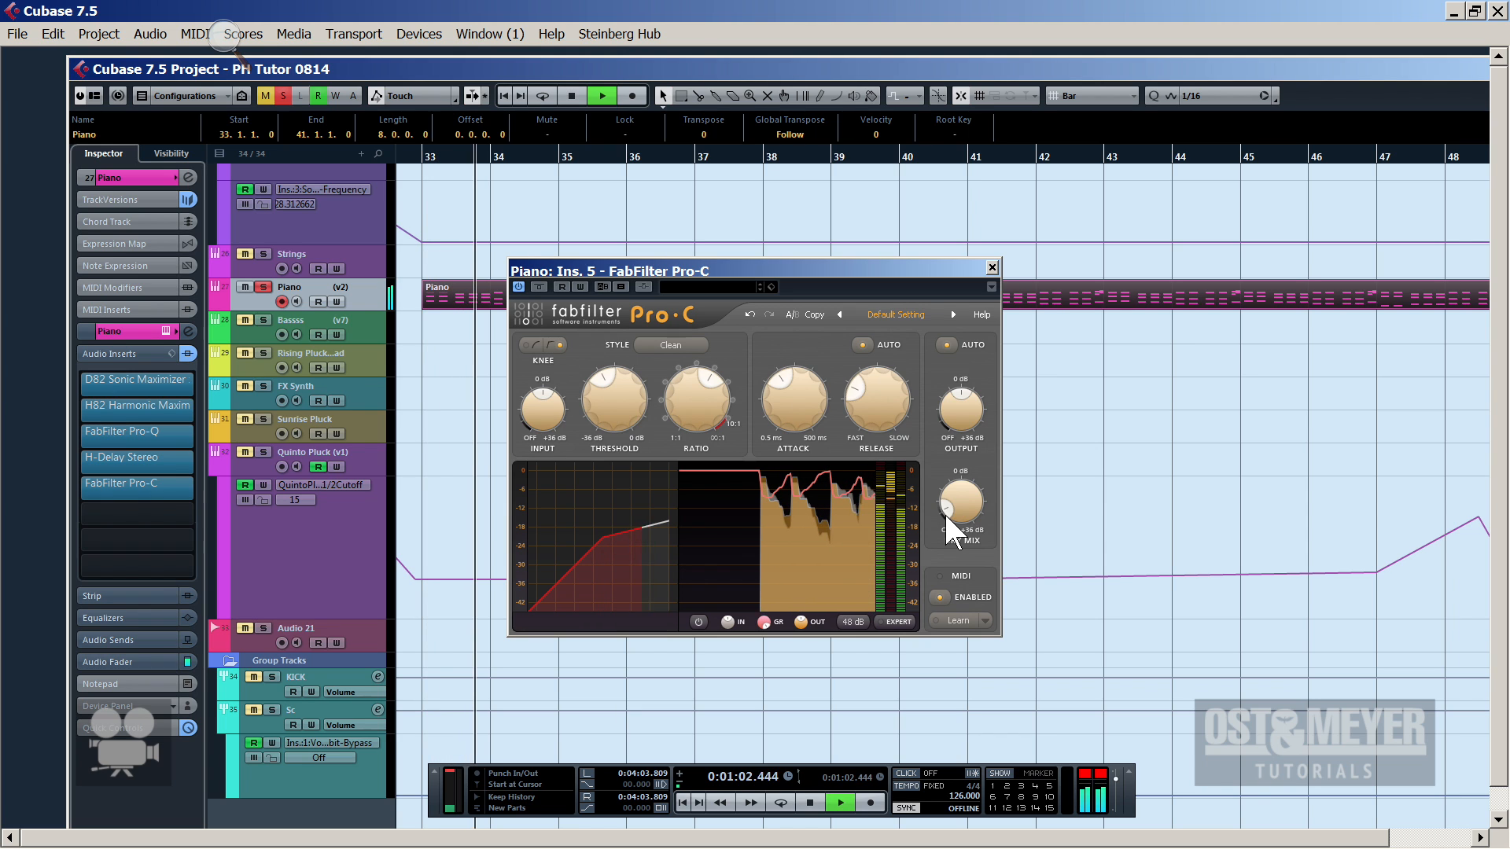
{"action": "key", "text": "space"}
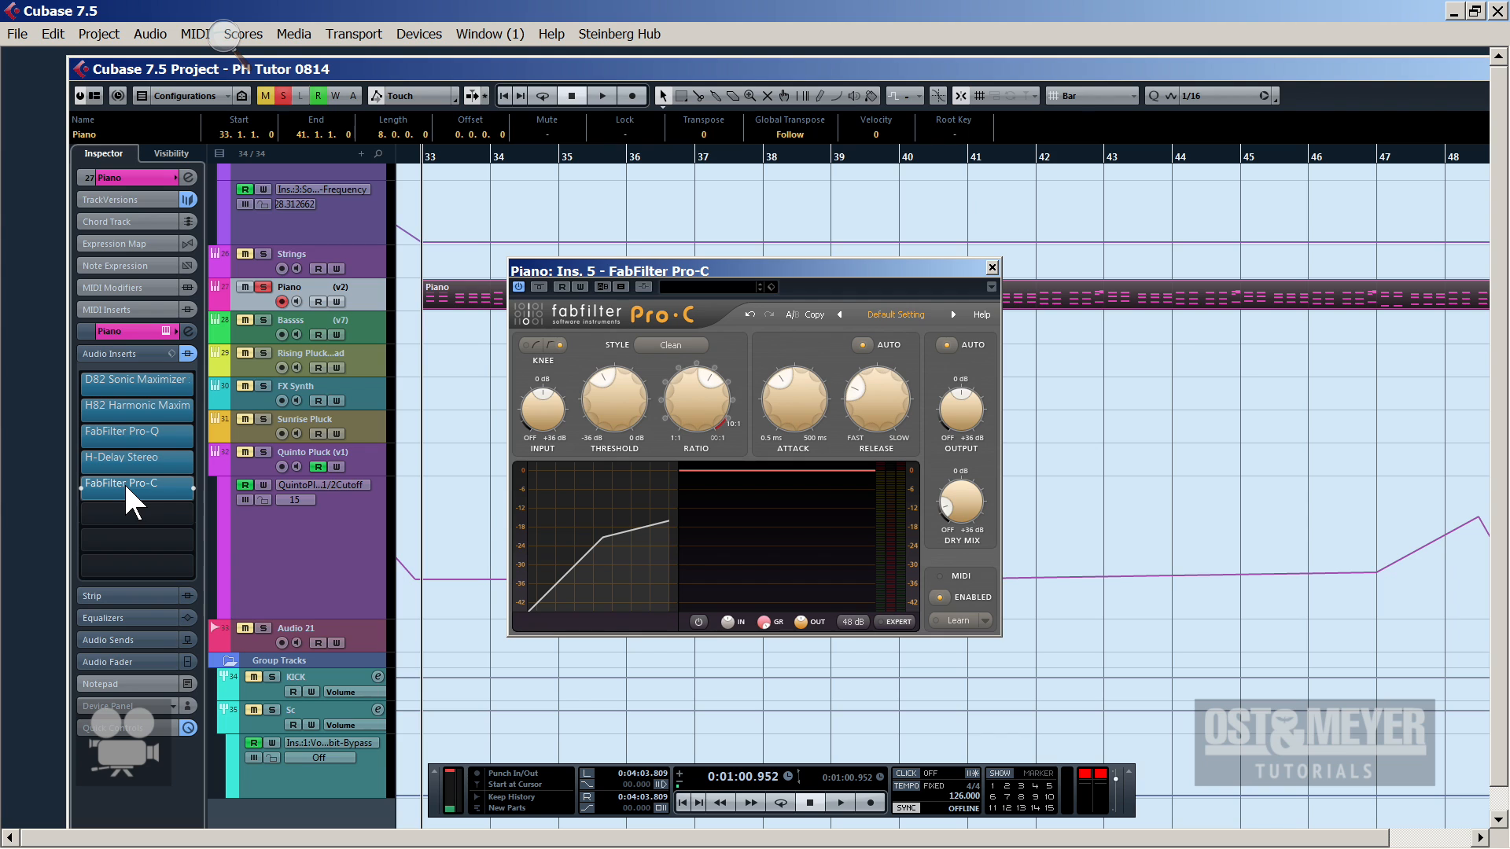
Try FabFilter Pro-C ahead of H-Delay Stereo in the Piano's audio inserts and play the piano
{"action": "left_click_drag", "start_coordinate": [125, 481], "coordinate": [132, 459]}
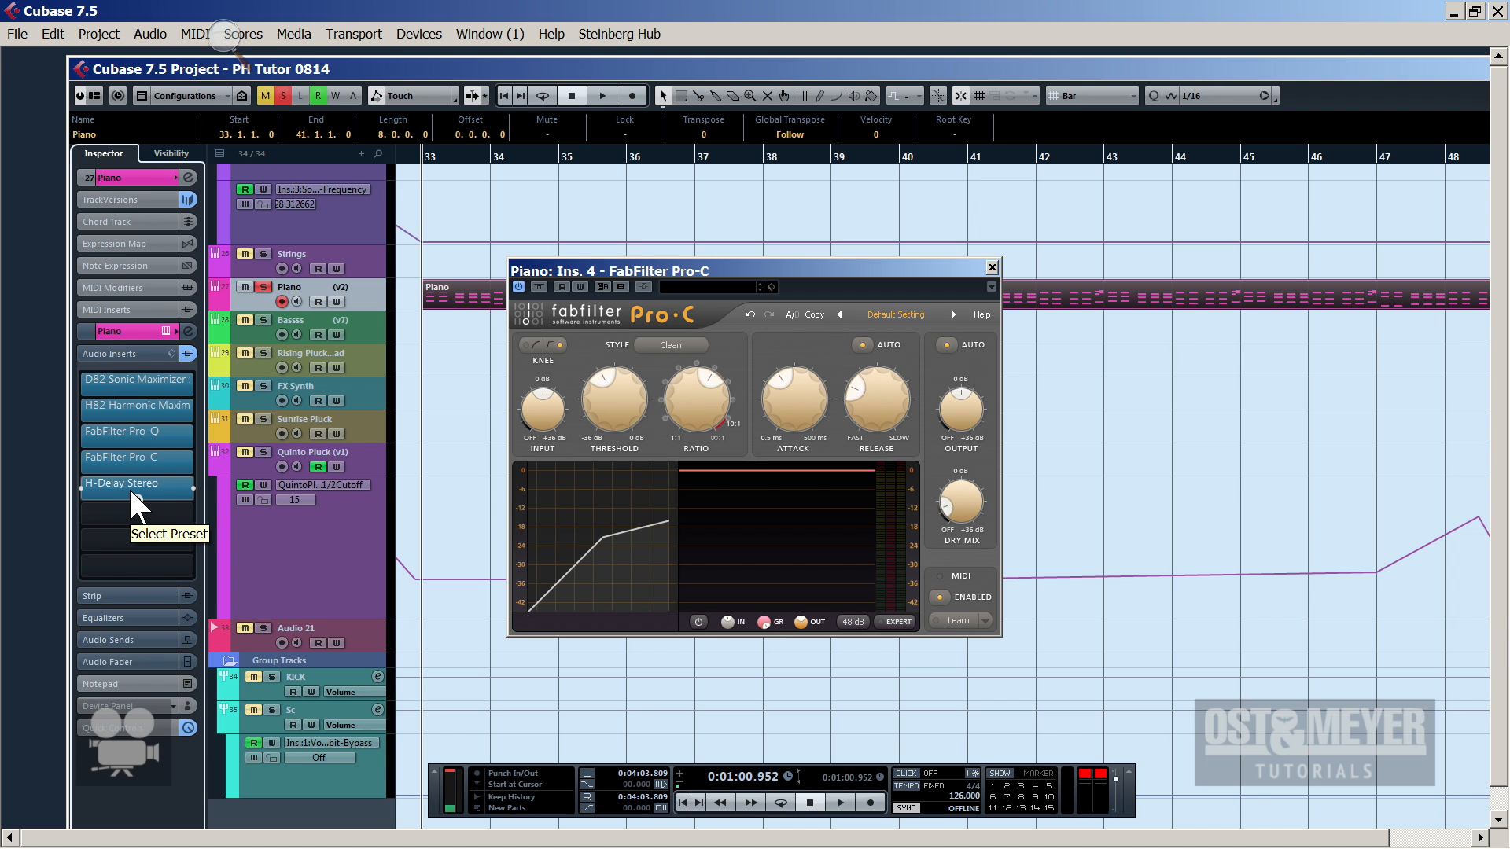
{"action": "key", "text": "space"}
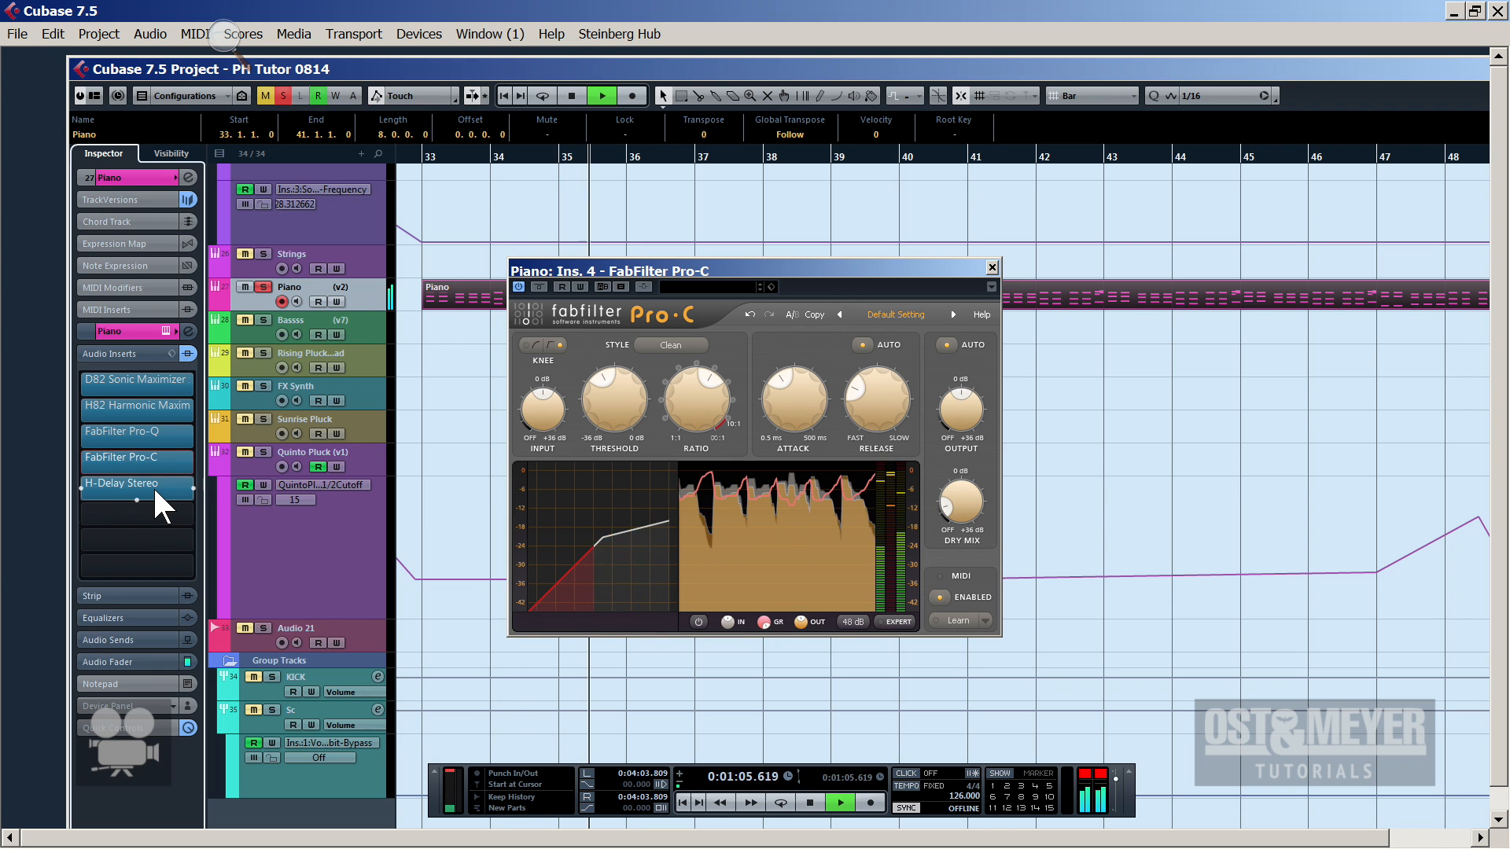
{"action": "key", "text": "space"}
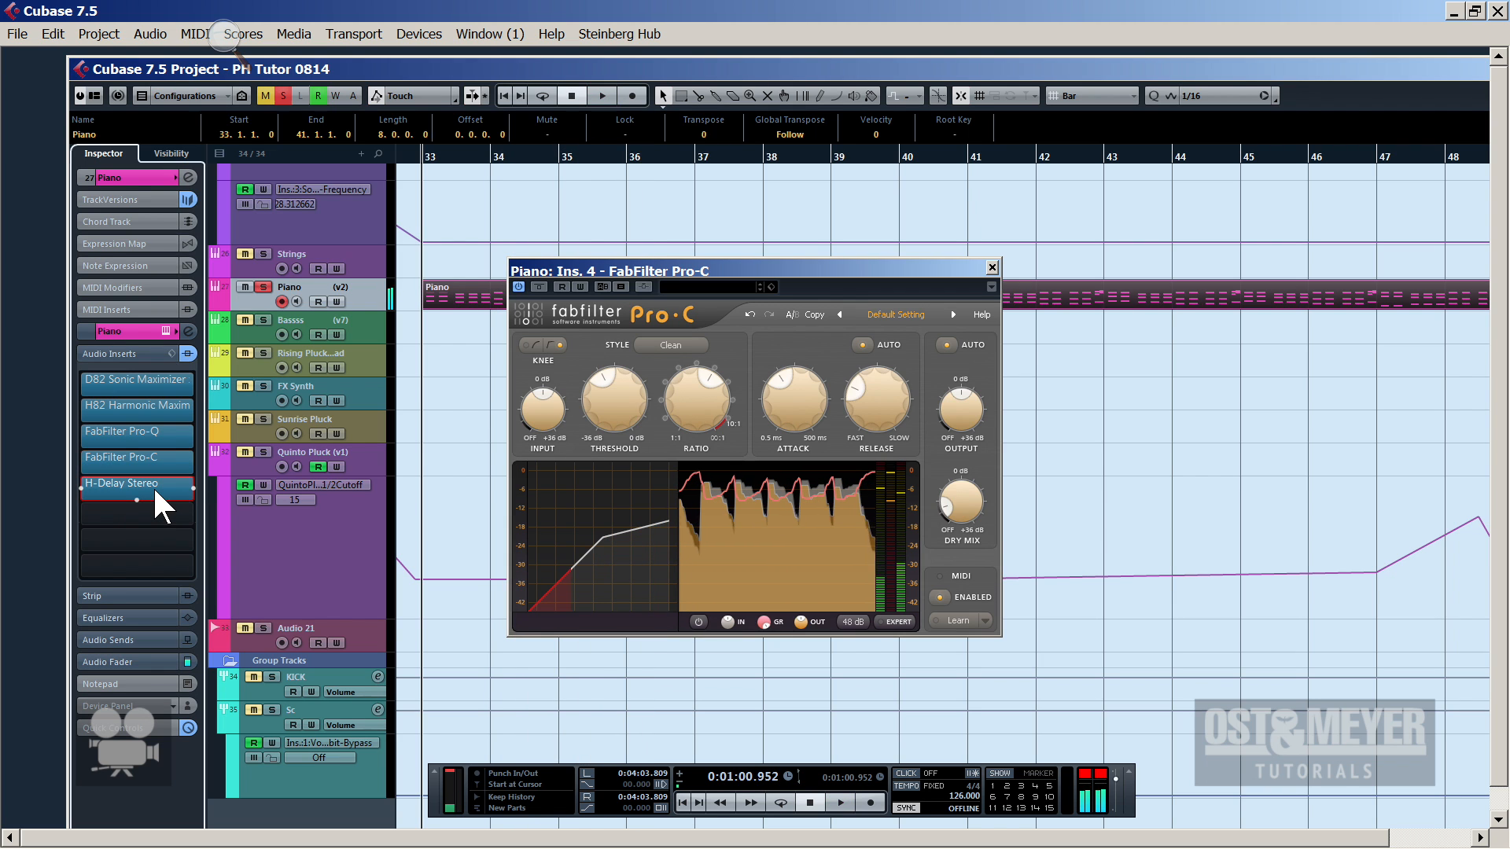
Move H-Delay Stereo back ahead of FabFilter Pro-C, replay the piano for comparison, and close the Pro-C window
{"action": "left_click_drag", "start_coordinate": [152, 485], "coordinate": [162, 452]}
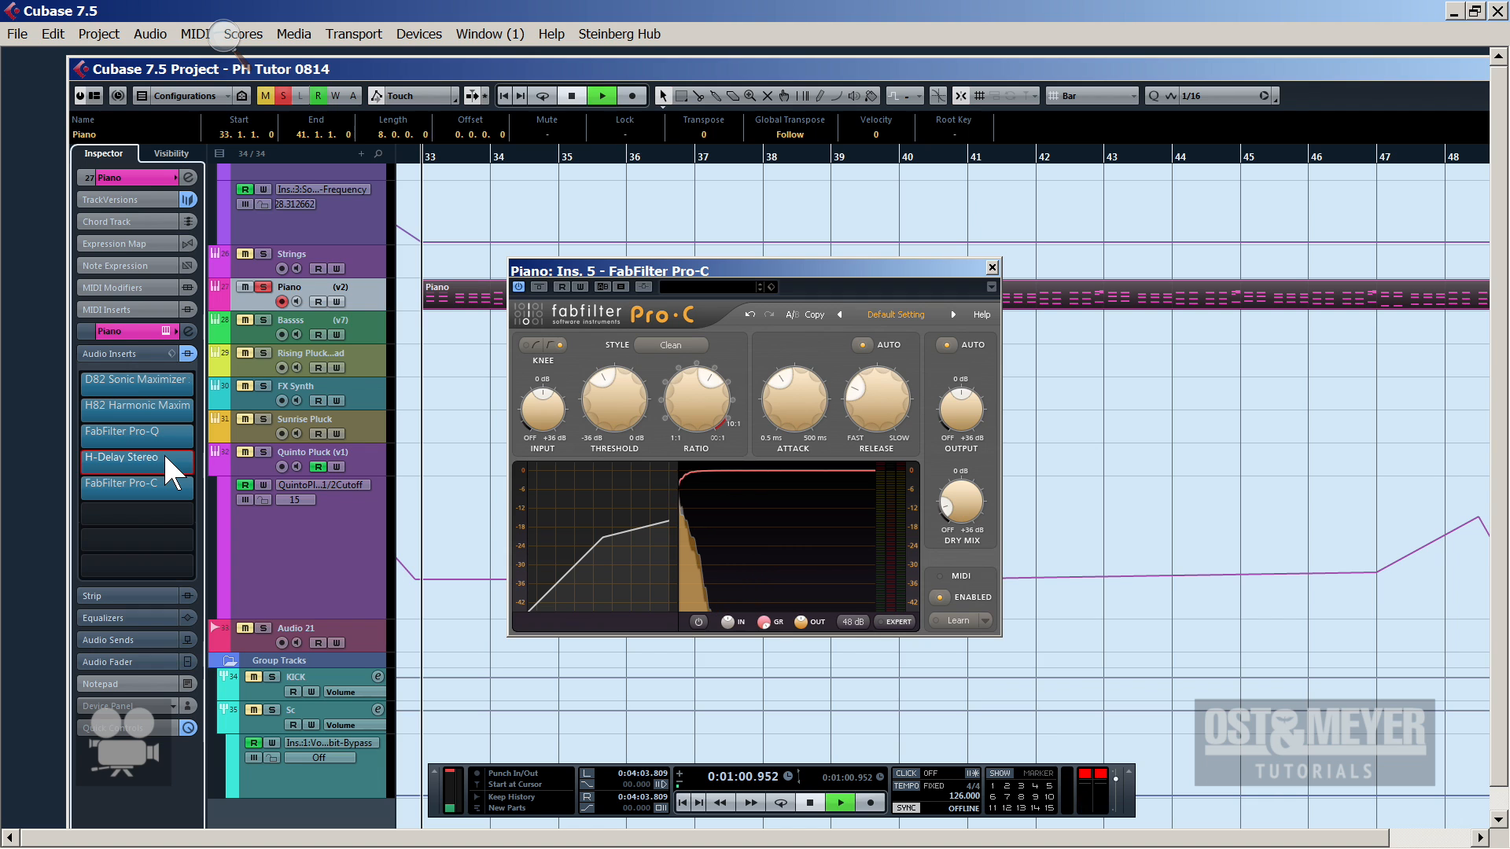
{"action": "key", "text": "space"}
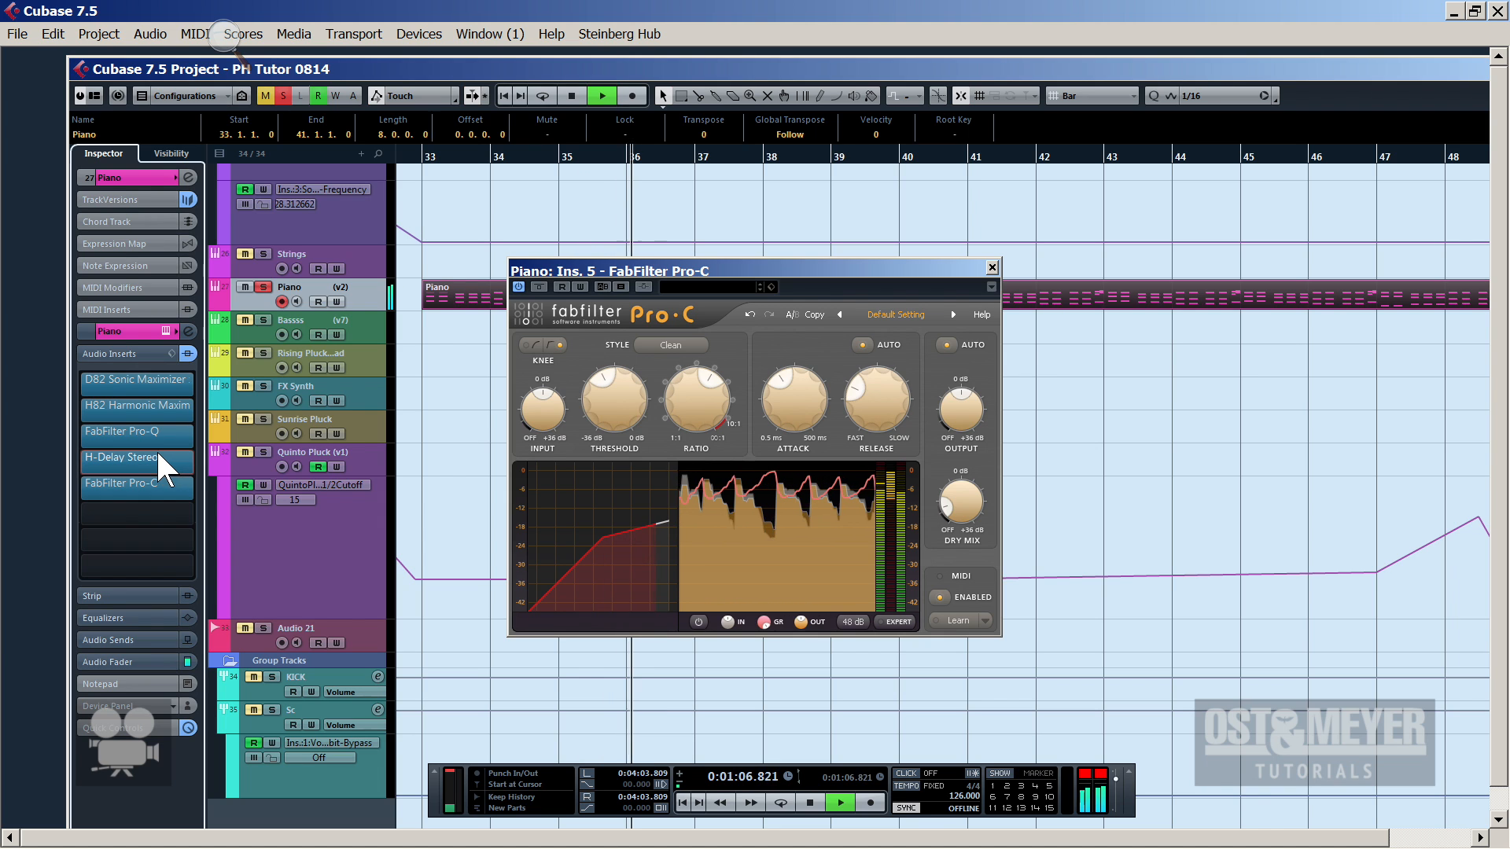
{"action": "key", "text": "space"}
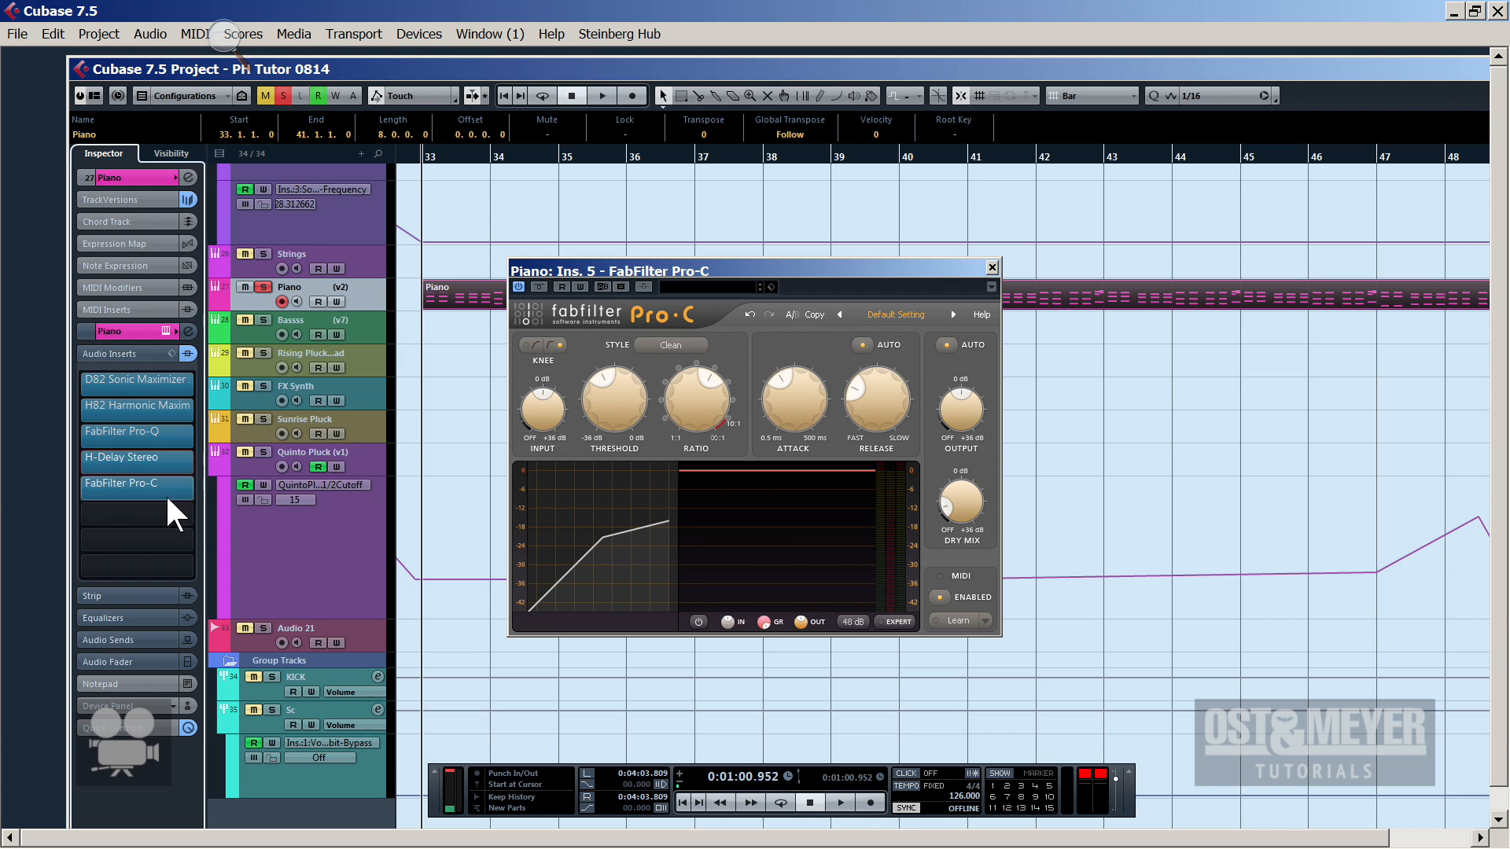
{"action": "left_click", "coordinate": [993, 265]}
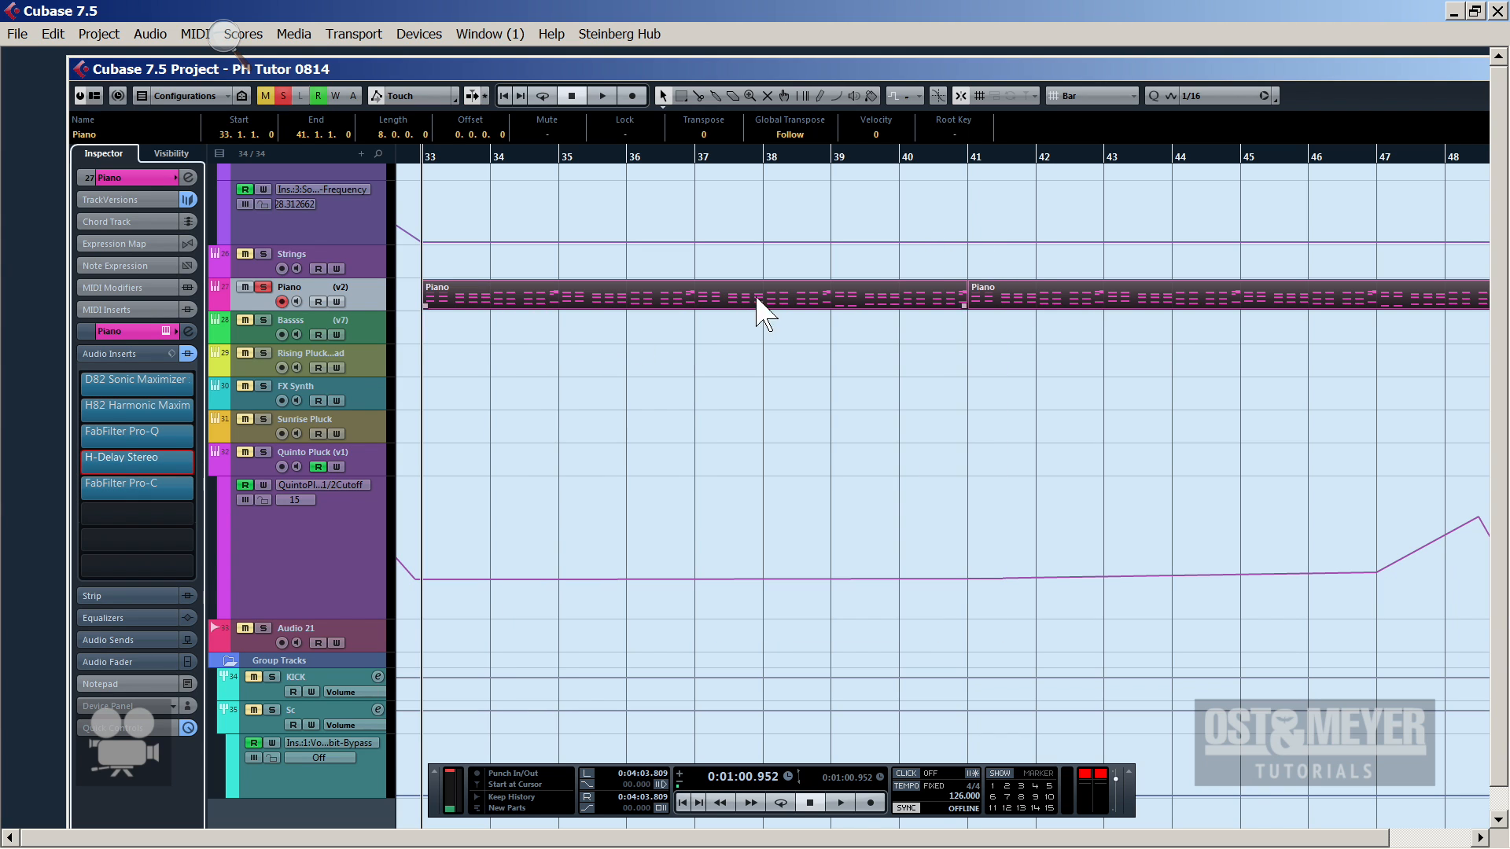
Fine-tune the H-Delay's high-pass filter and dry/wet mix on the Piano track while the piano plays
{"action": "left_click", "coordinate": [159, 457]}
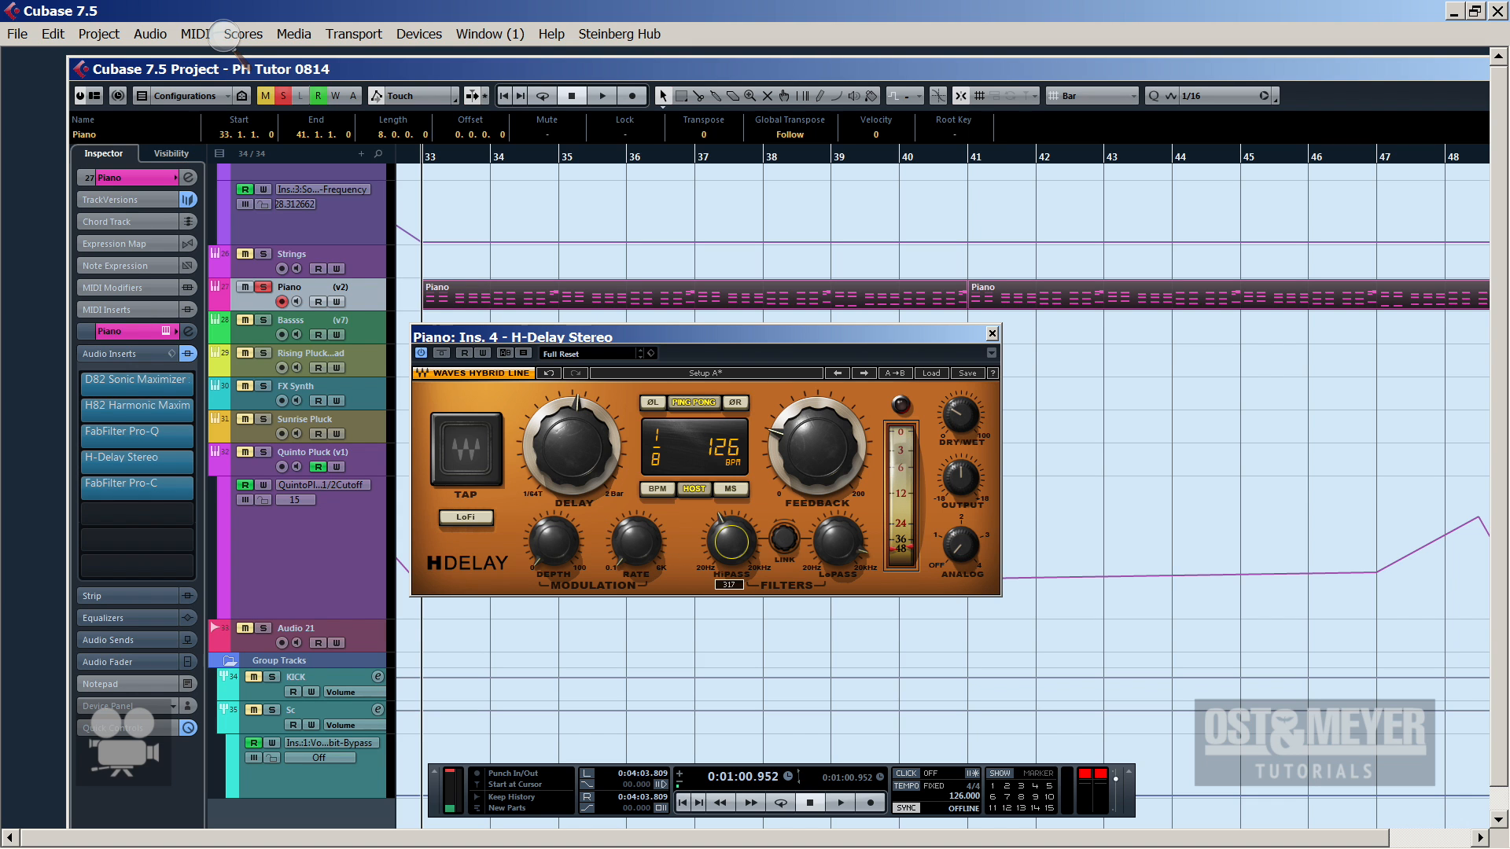
{"action": "left_click_drag", "start_coordinate": [711, 558], "coordinate": [711, 543]}
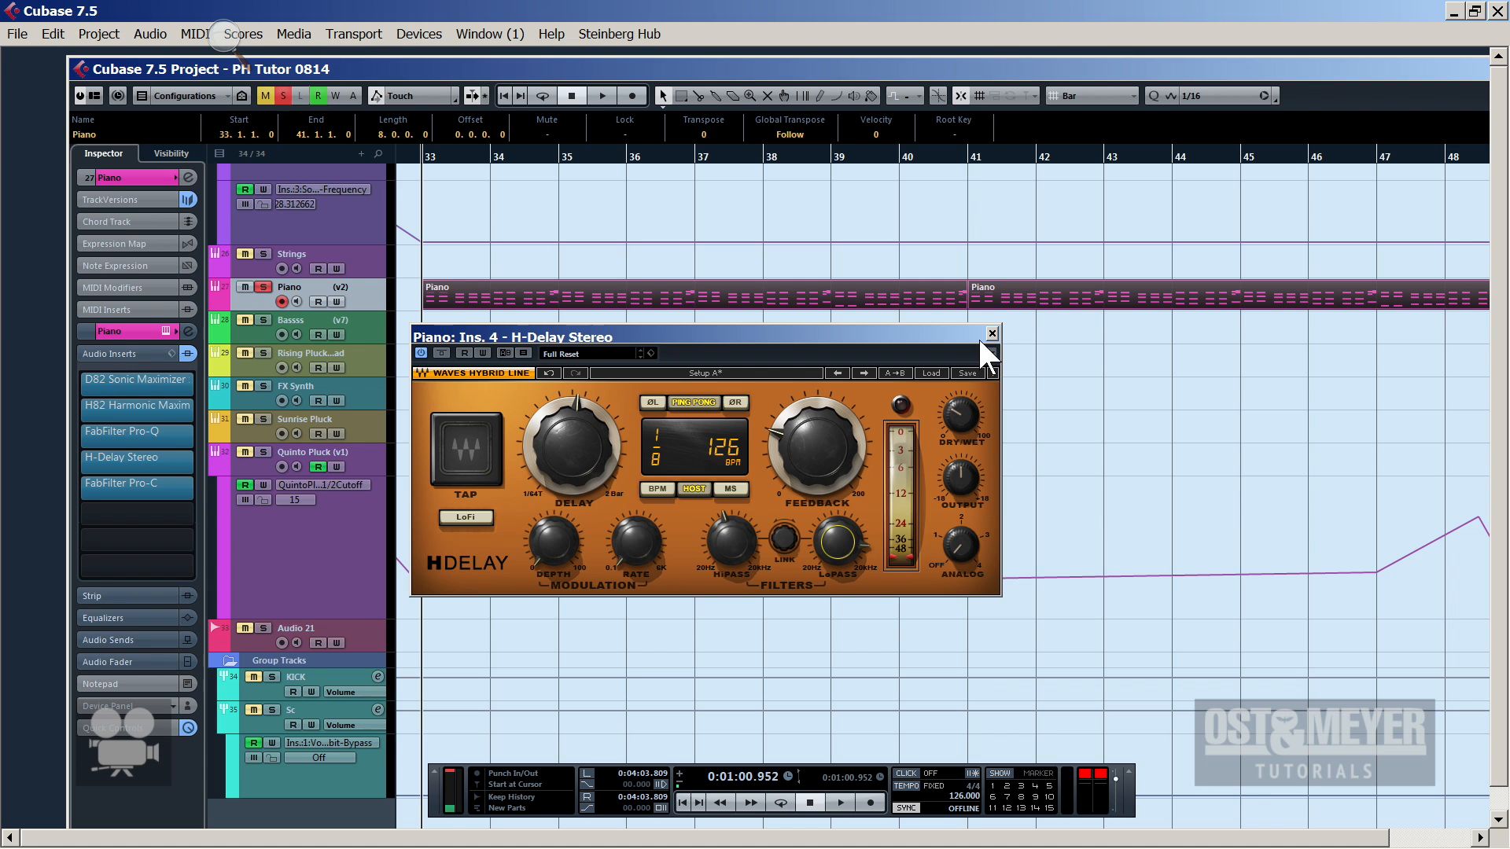
{"action": "key", "text": "space"}
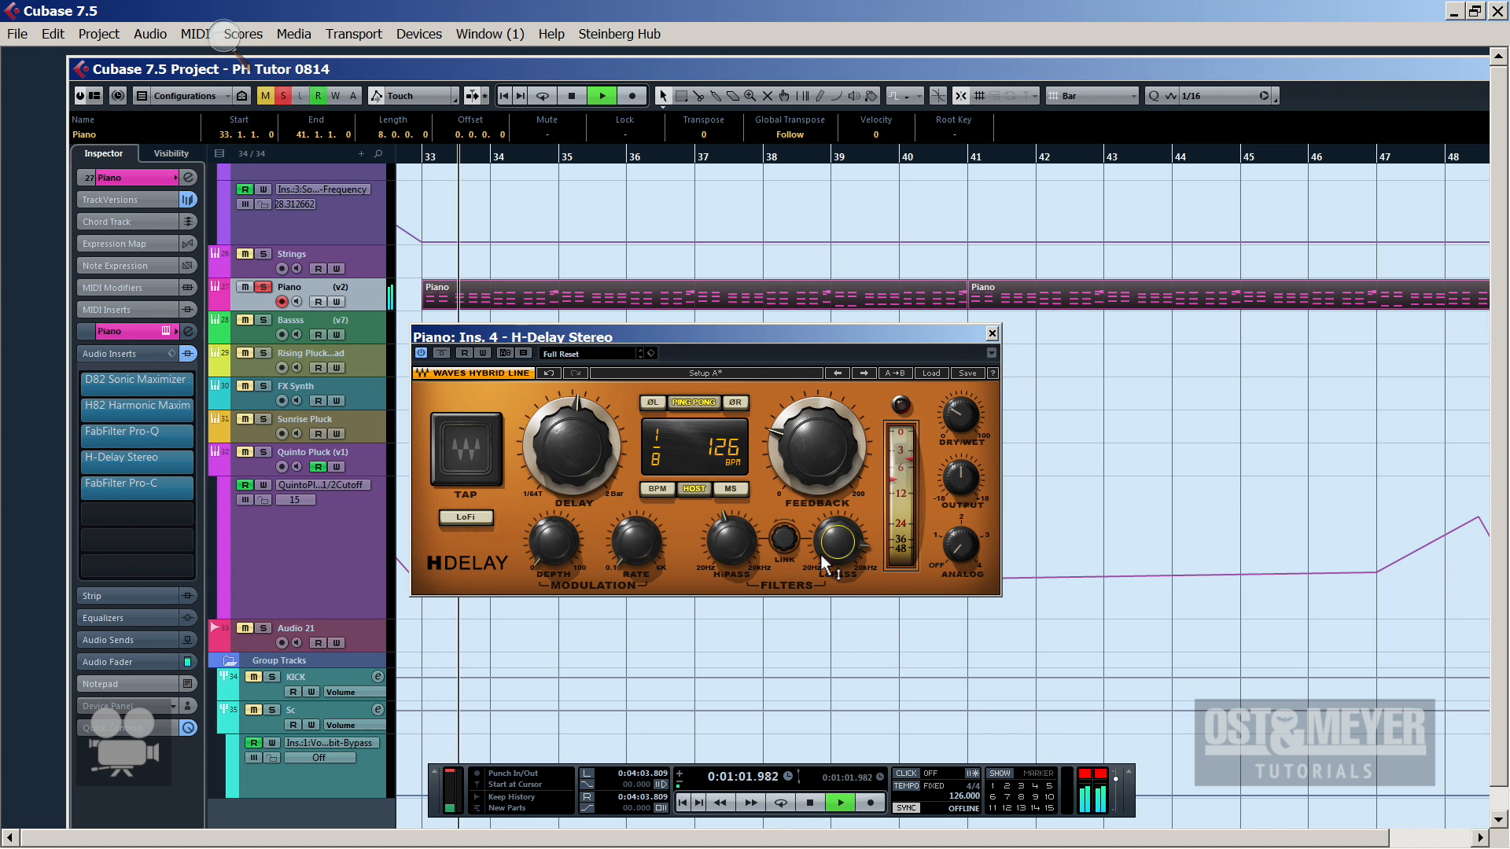
{"action": "left_click_drag", "start_coordinate": [731, 541], "coordinate": [736, 529]}
{"action": "left_click_drag", "start_coordinate": [953, 420], "coordinate": [953, 413]}
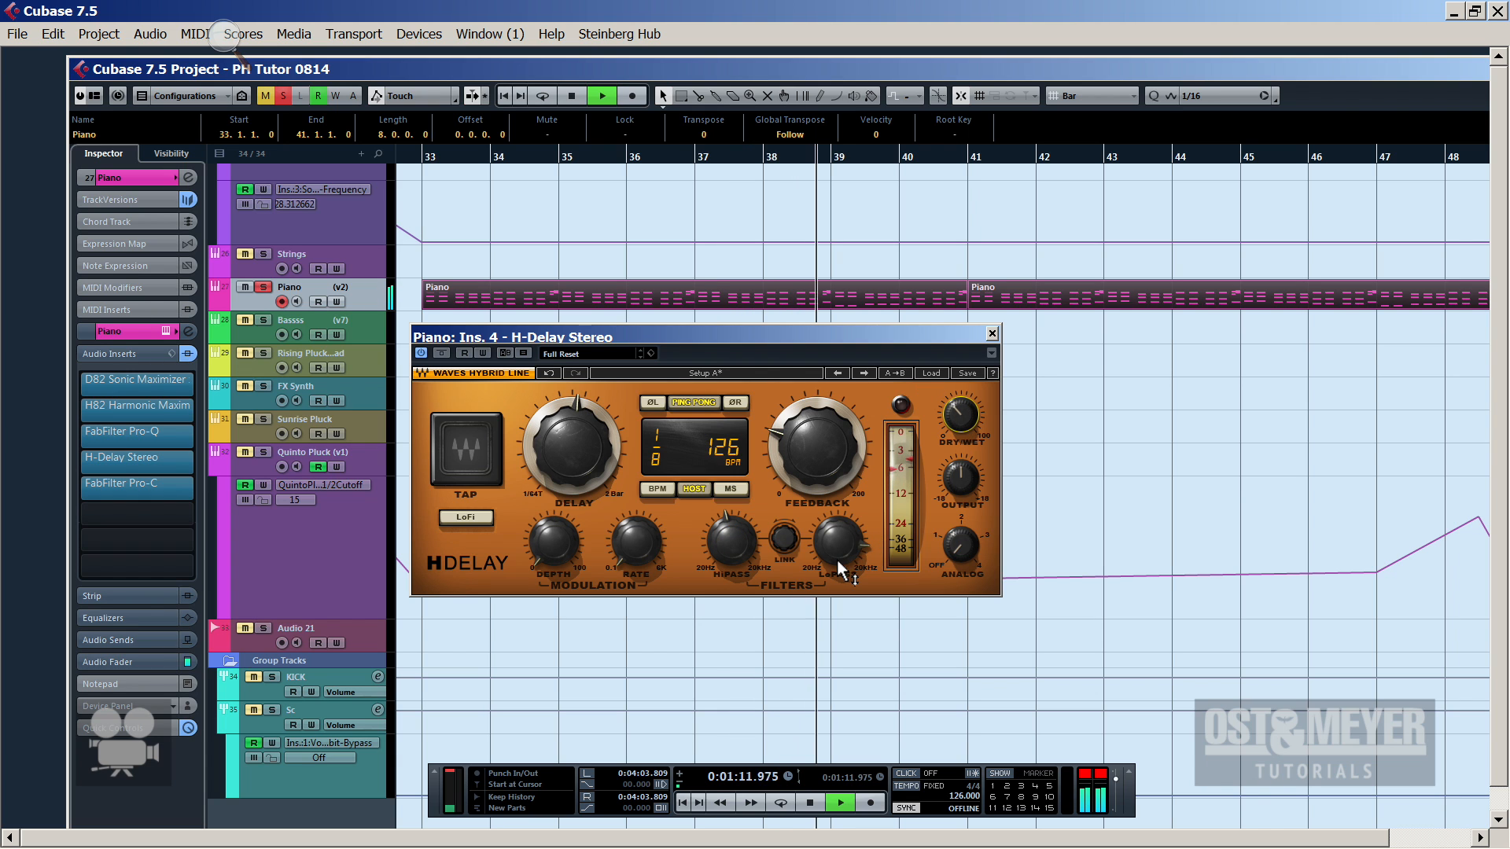
{"action": "left_click", "coordinate": [991, 334]}
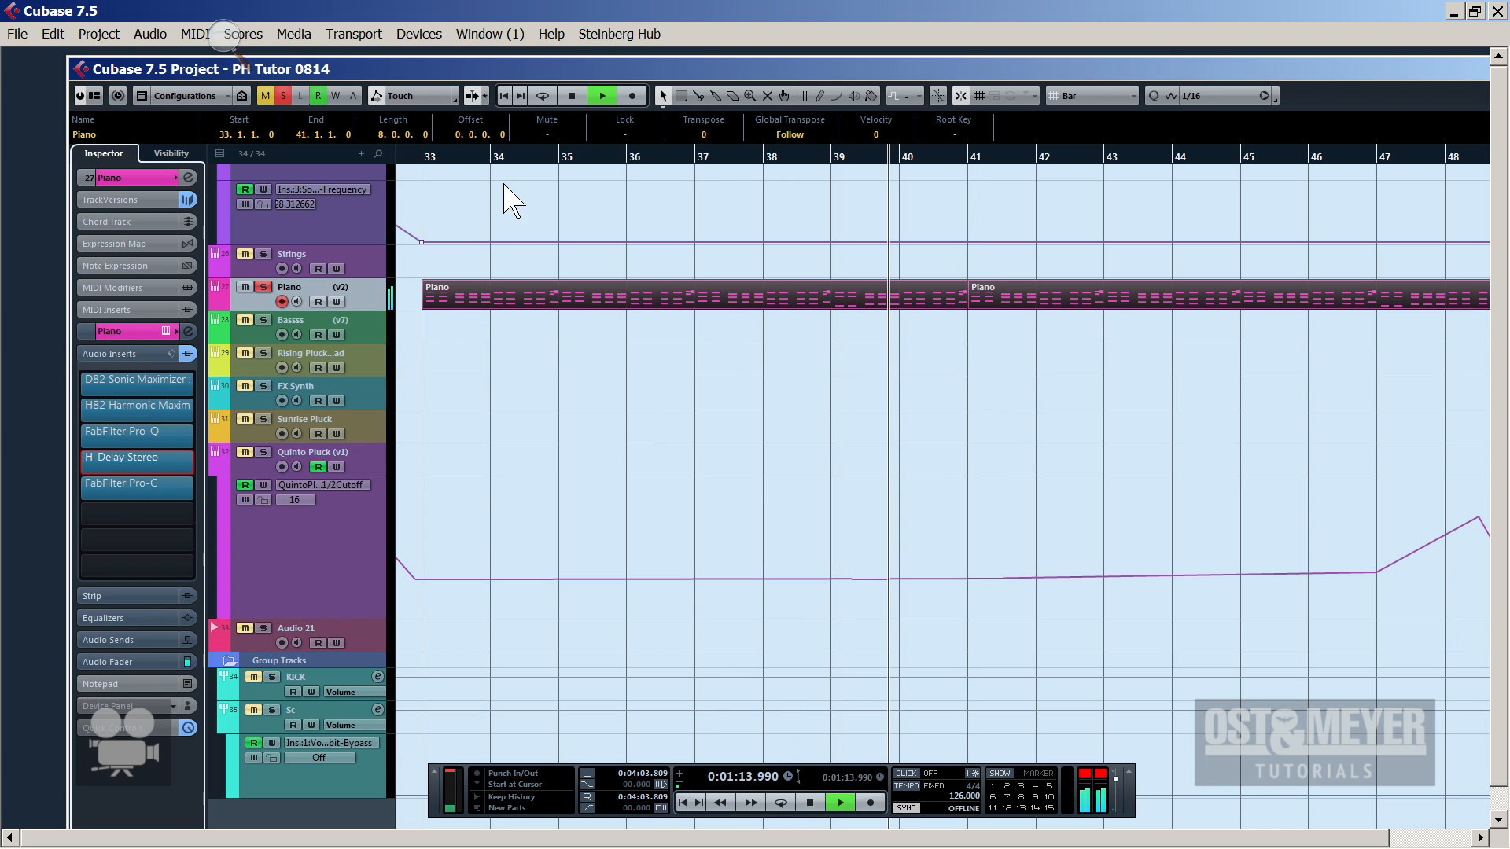
Duplicate both Piano events so the copies start at bar 49, and unsolo the Piano track to hear the full mix
{"action": "scroll", "coordinate": [472, 168], "scroll_direction": "up", "scroll_amount": 2}
{"action": "left_click", "coordinate": [473, 168]}
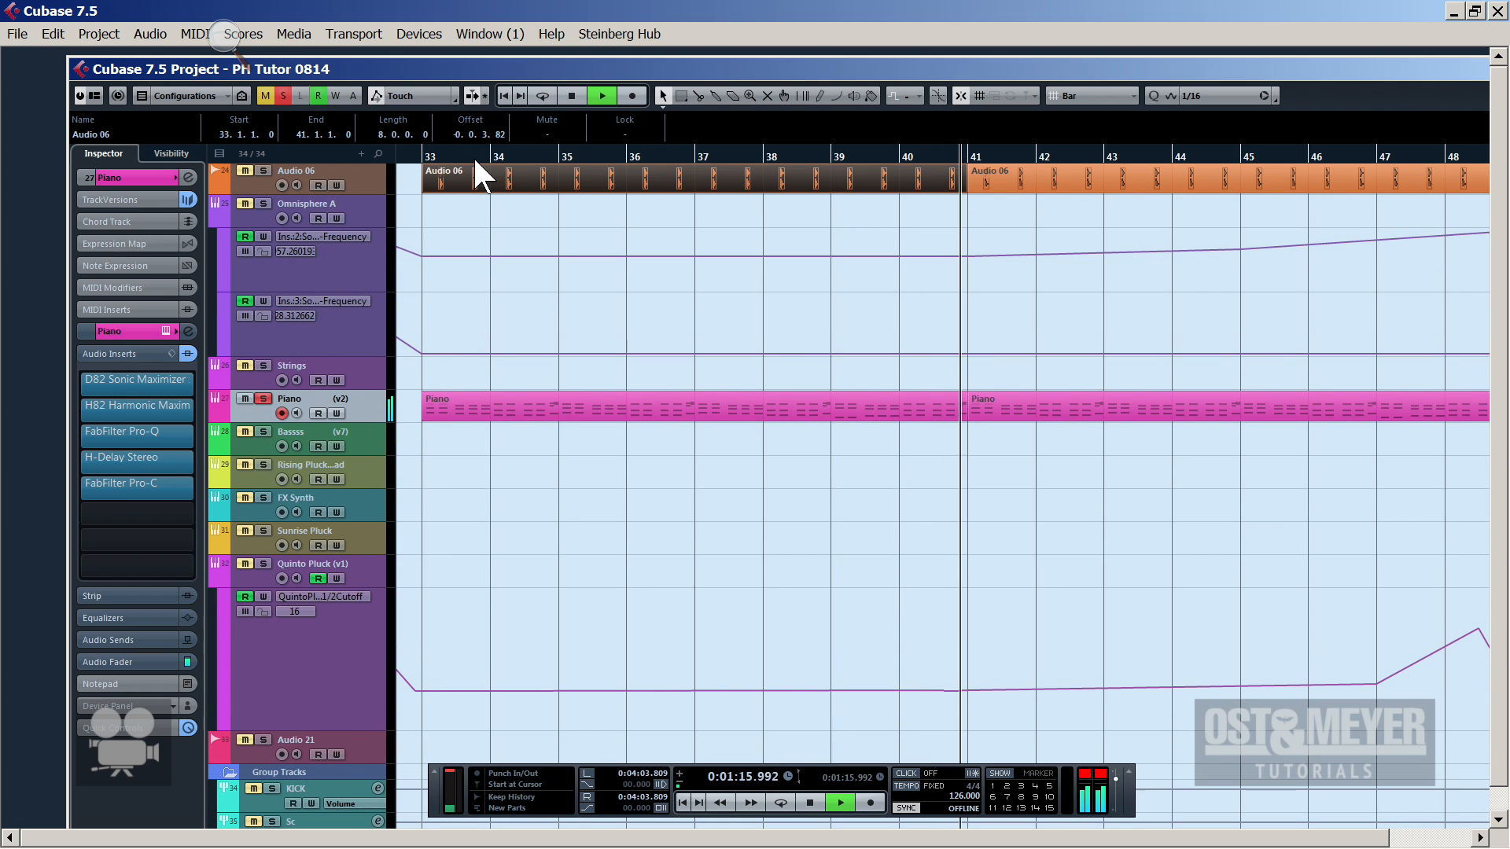
{"action": "left_click_drag", "start_coordinate": [482, 152], "coordinate": [472, 97]}
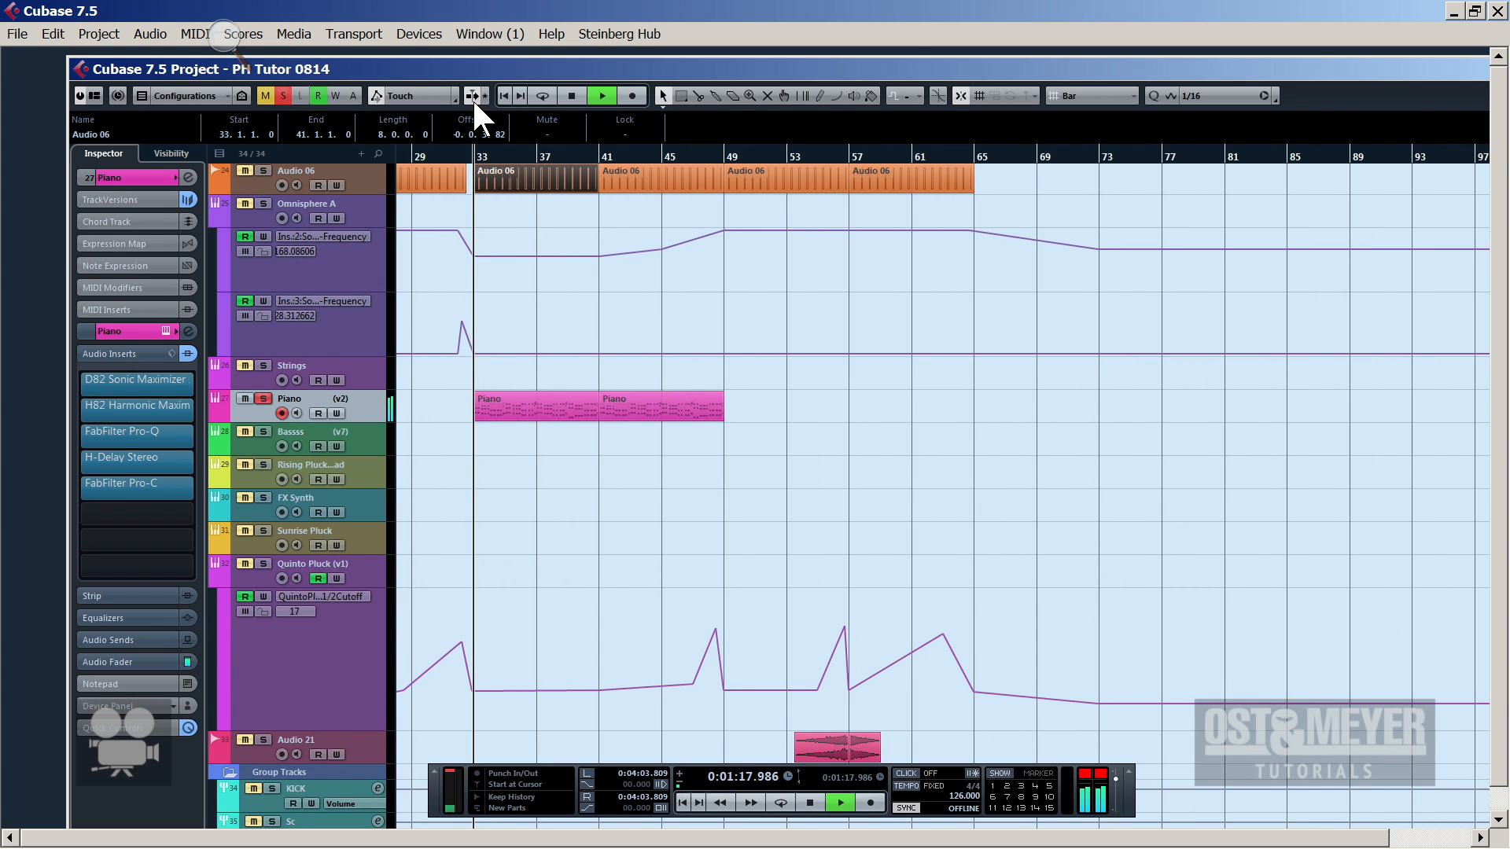
{"action": "left_click_drag", "start_coordinate": [818, 442], "coordinate": [475, 404]}
{"action": "key", "text": "ctrl+d"}
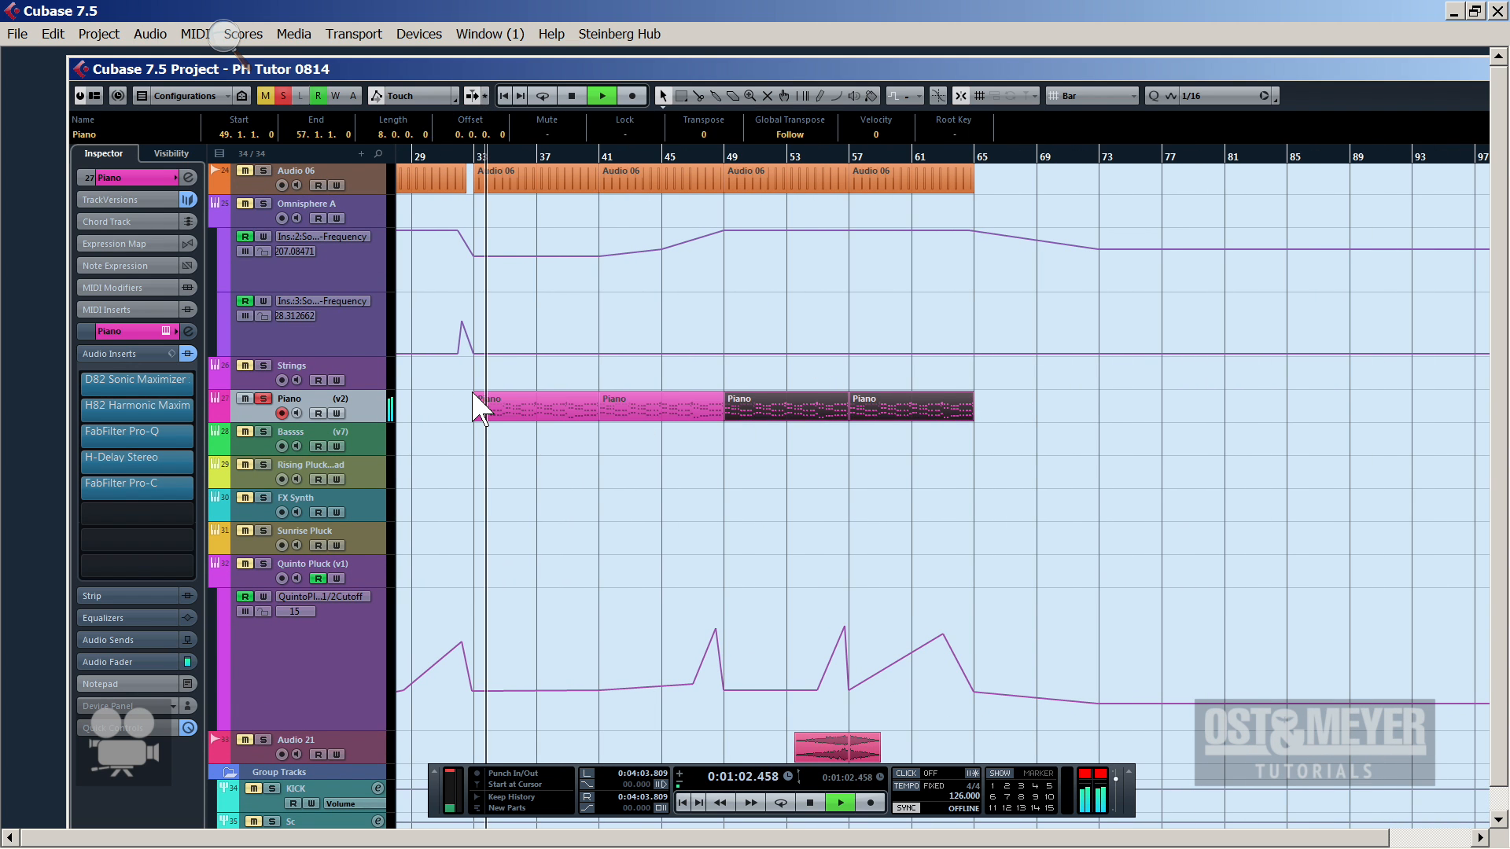
{"action": "left_click", "coordinate": [264, 398]}
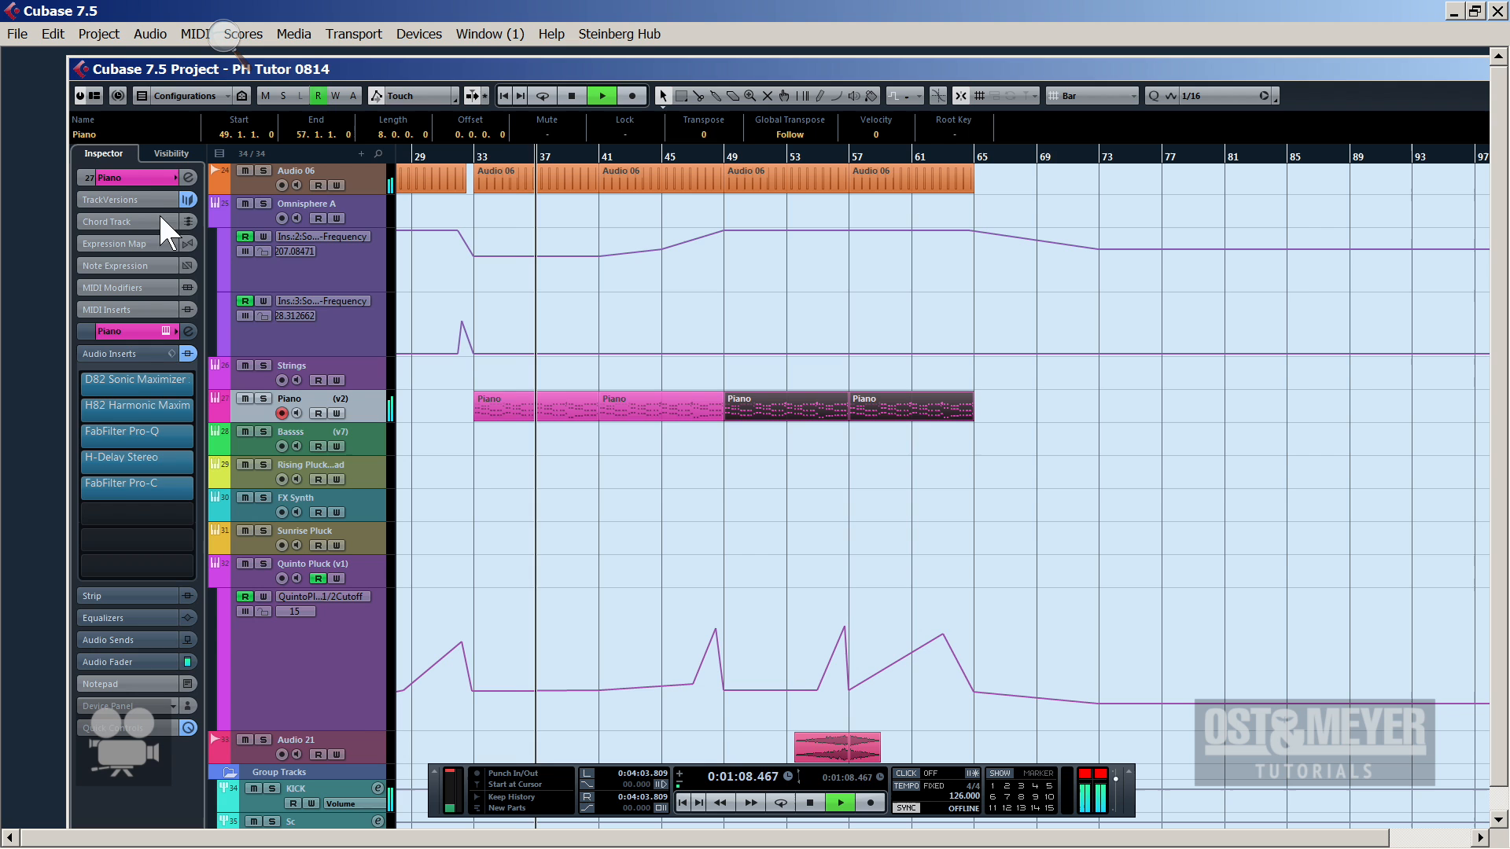
{"action": "key", "text": "space"}
Route the Piano channel's output to the Sc group in the MixConsole
{"action": "left_click", "coordinate": [136, 176]}
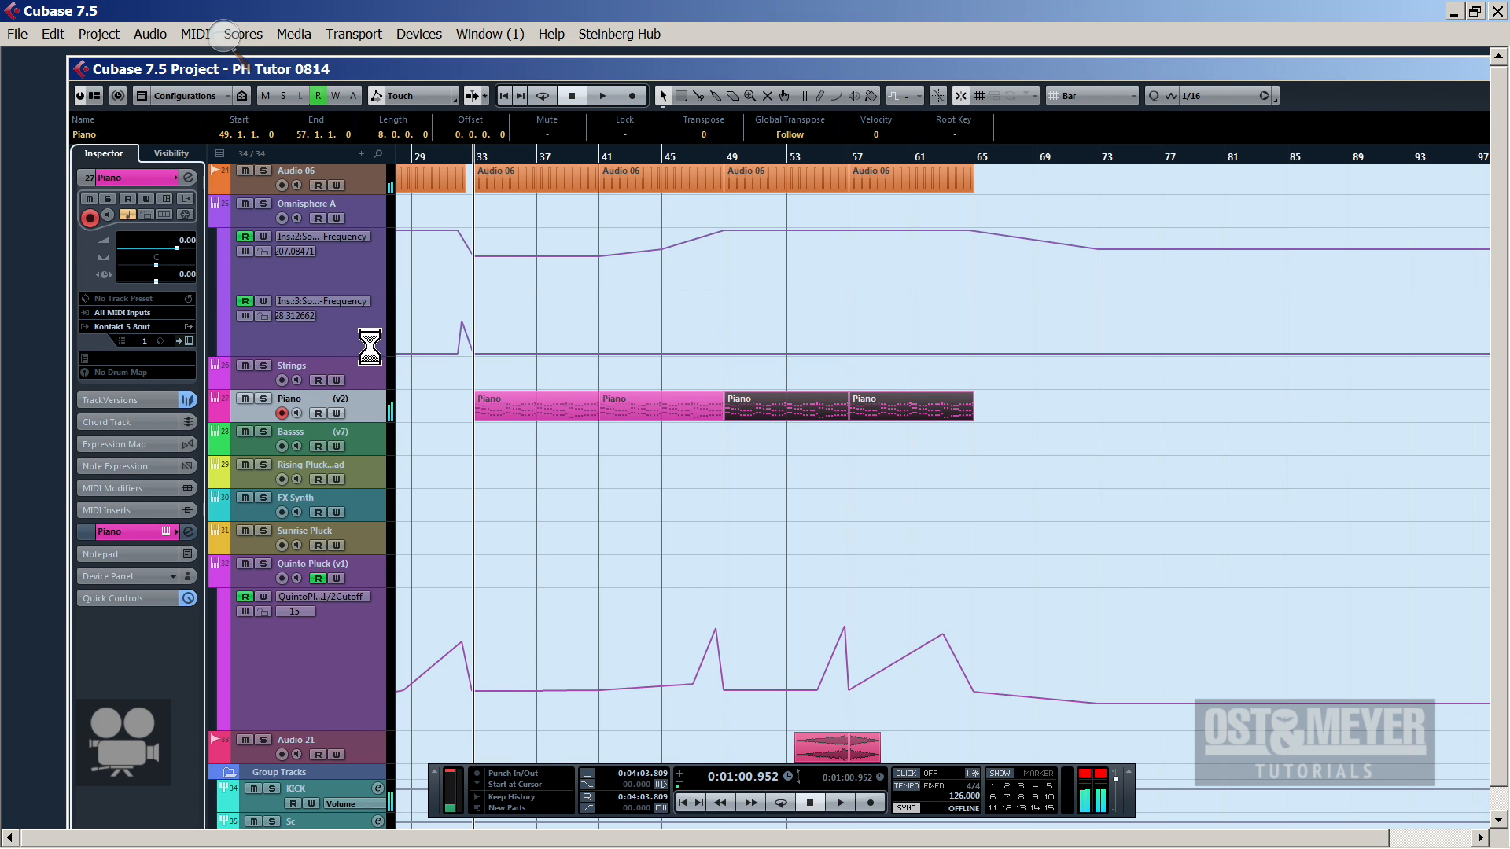
{"action": "key", "text": "F3"}
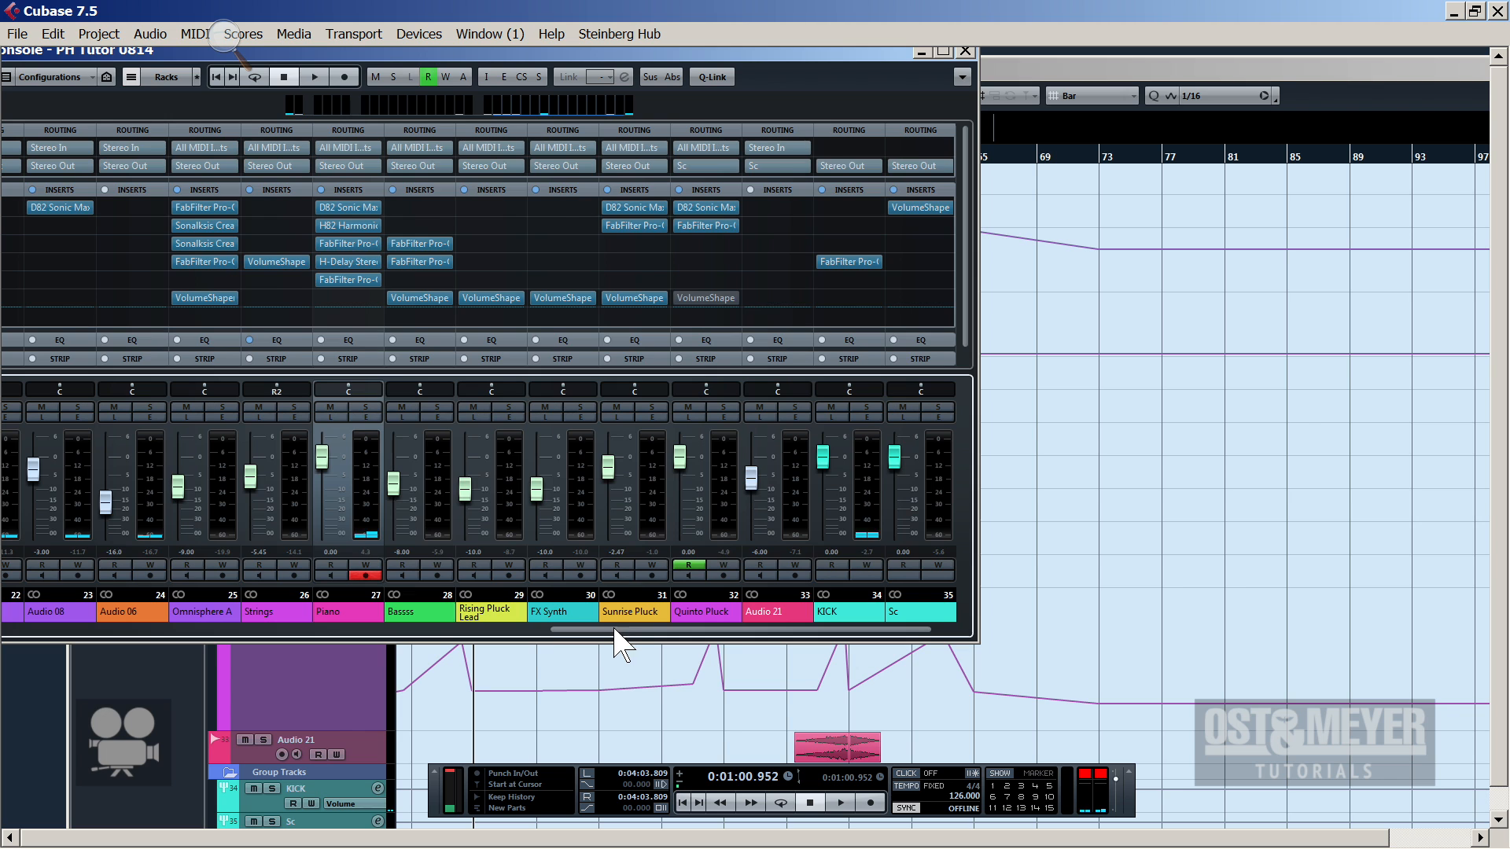
{"action": "left_click_drag", "start_coordinate": [614, 629], "coordinate": [514, 627]}
{"action": "left_click", "coordinate": [659, 165]}
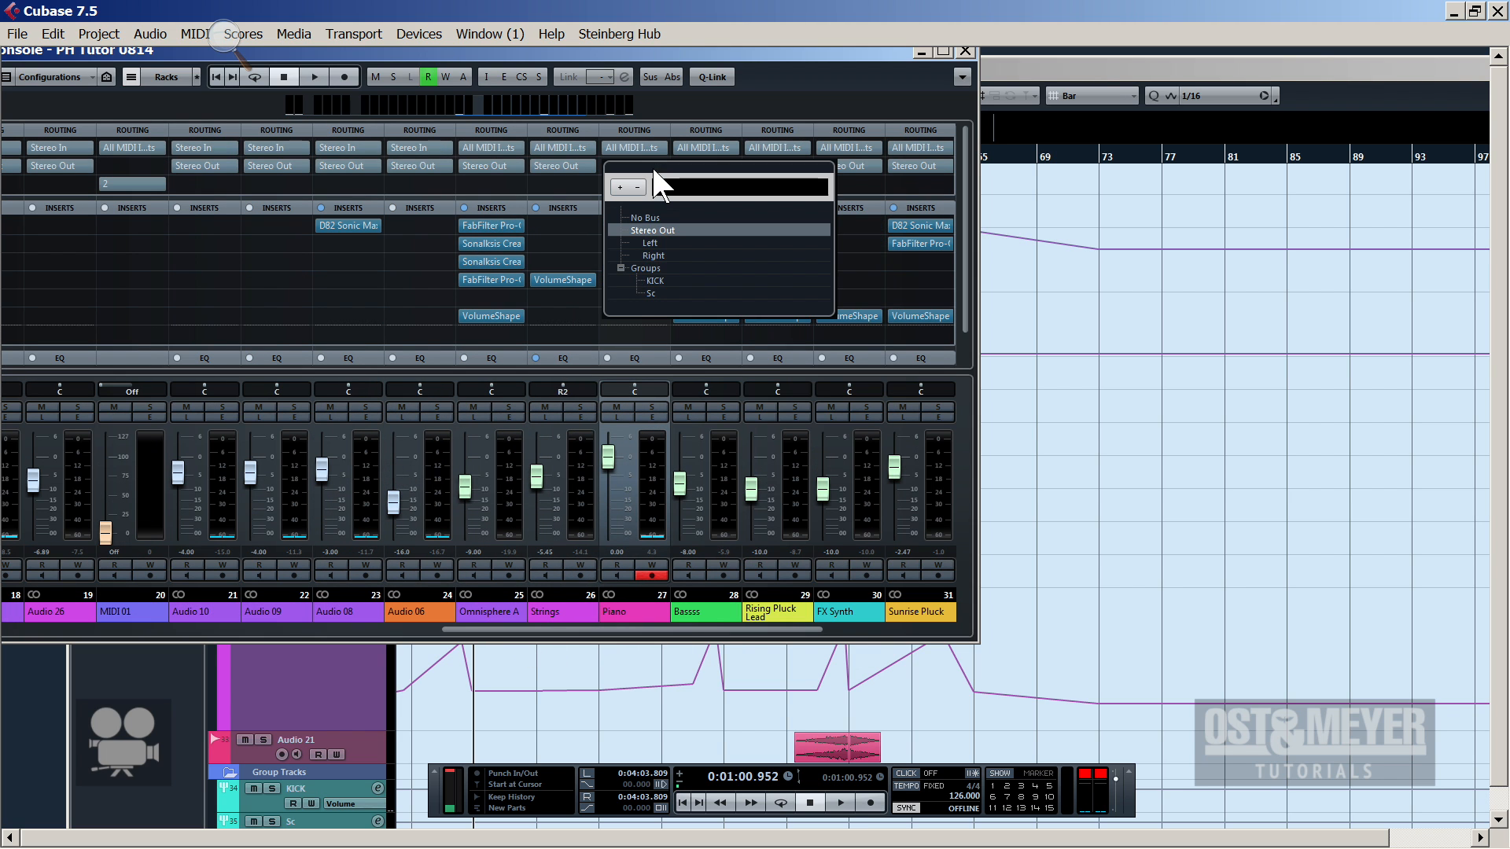
{"action": "left_click", "coordinate": [653, 292]}
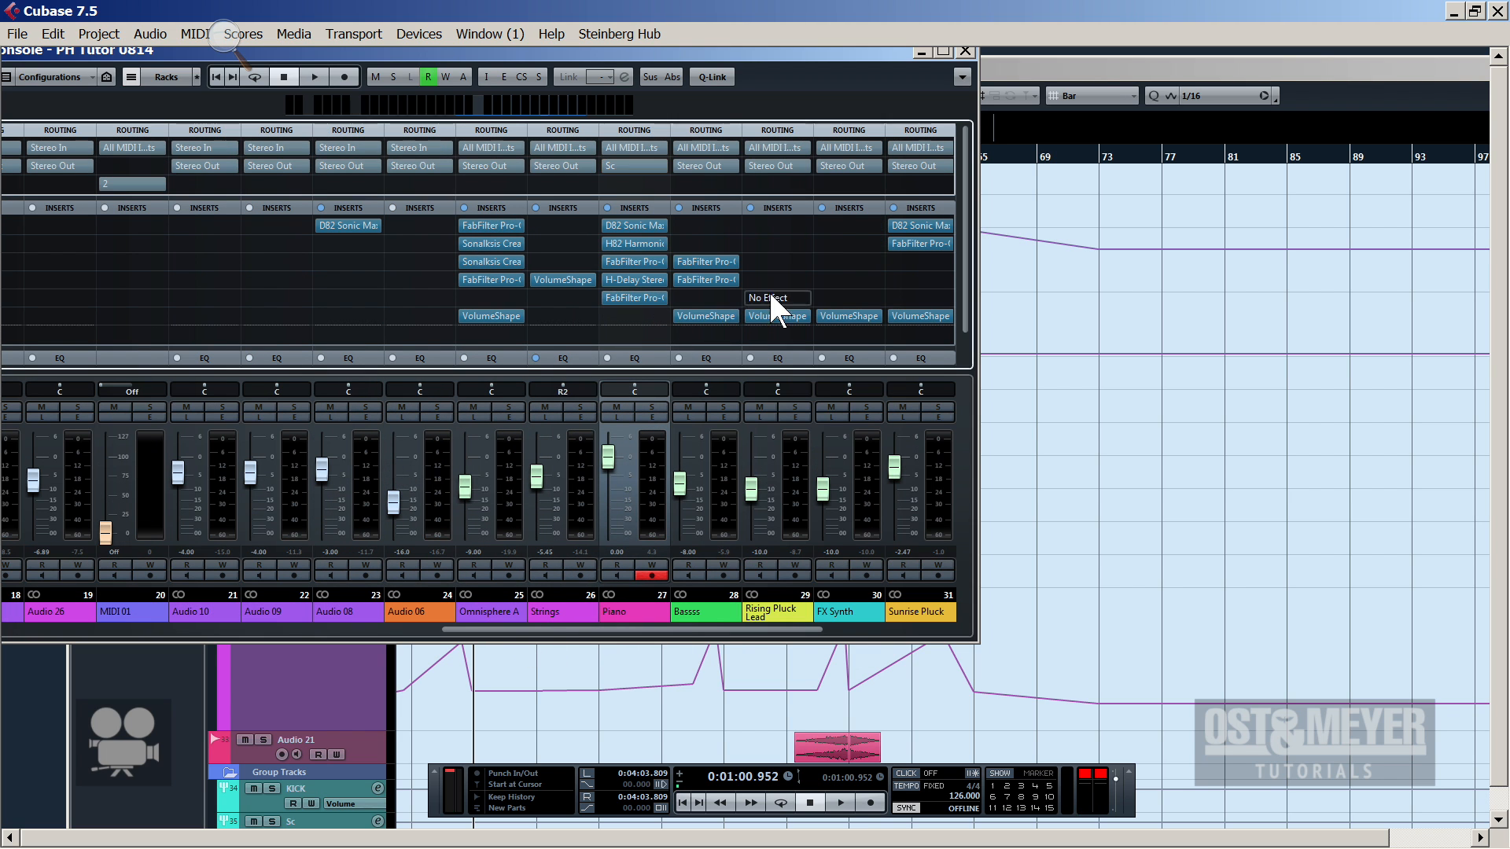
{"action": "left_click", "coordinate": [966, 52]}
Fine-tune the early rise of the sidechain curve in the Sc group's VolumeShaper3 and play the full mix
{"action": "scroll", "coordinate": [582, 437], "scroll_direction": "down", "scroll_amount": 2}
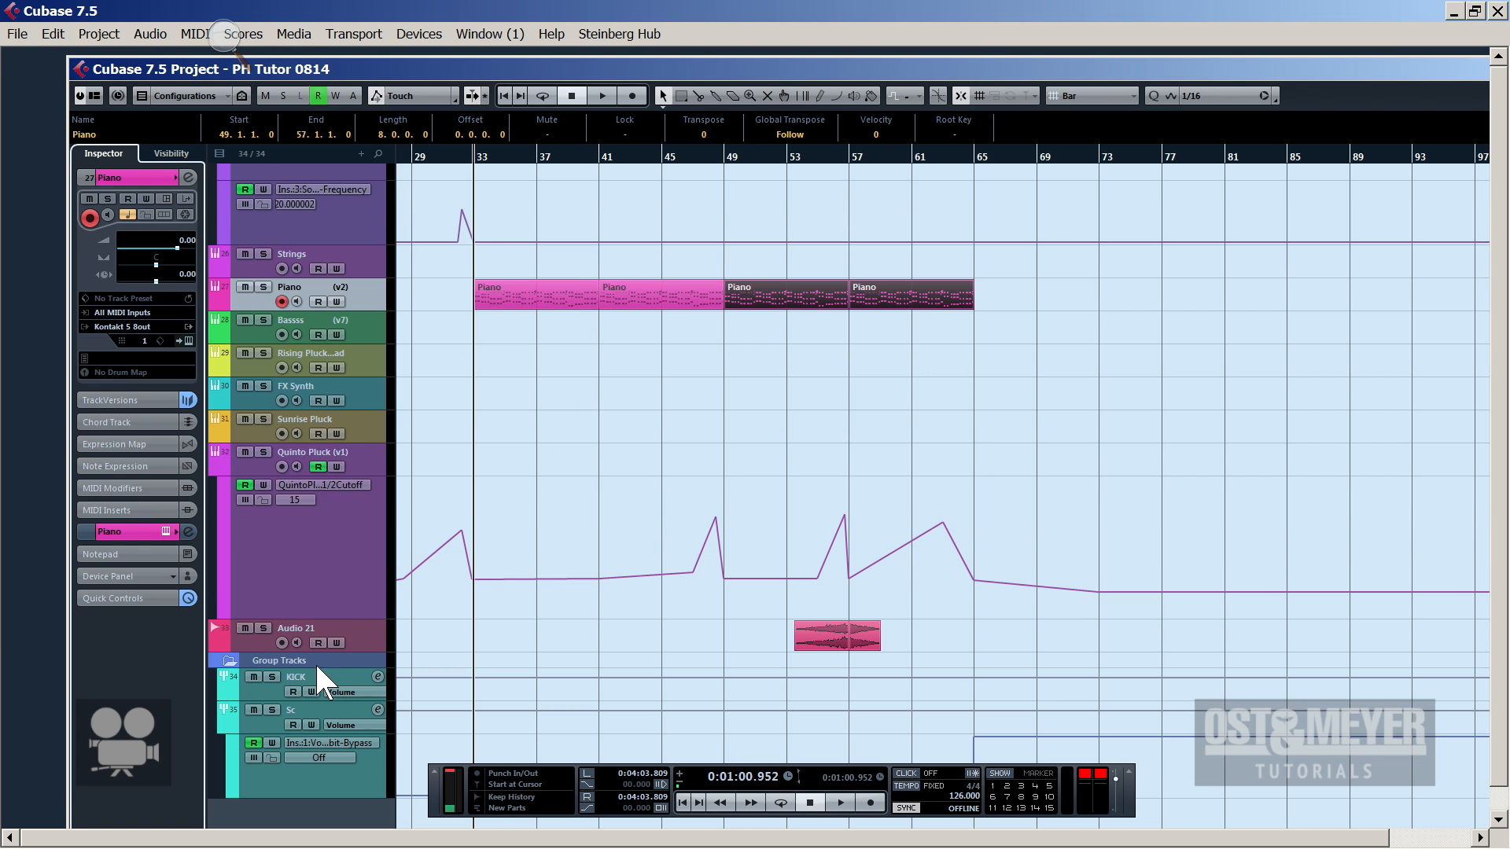
{"action": "left_click", "coordinate": [262, 719]}
{"action": "key", "text": "space"}
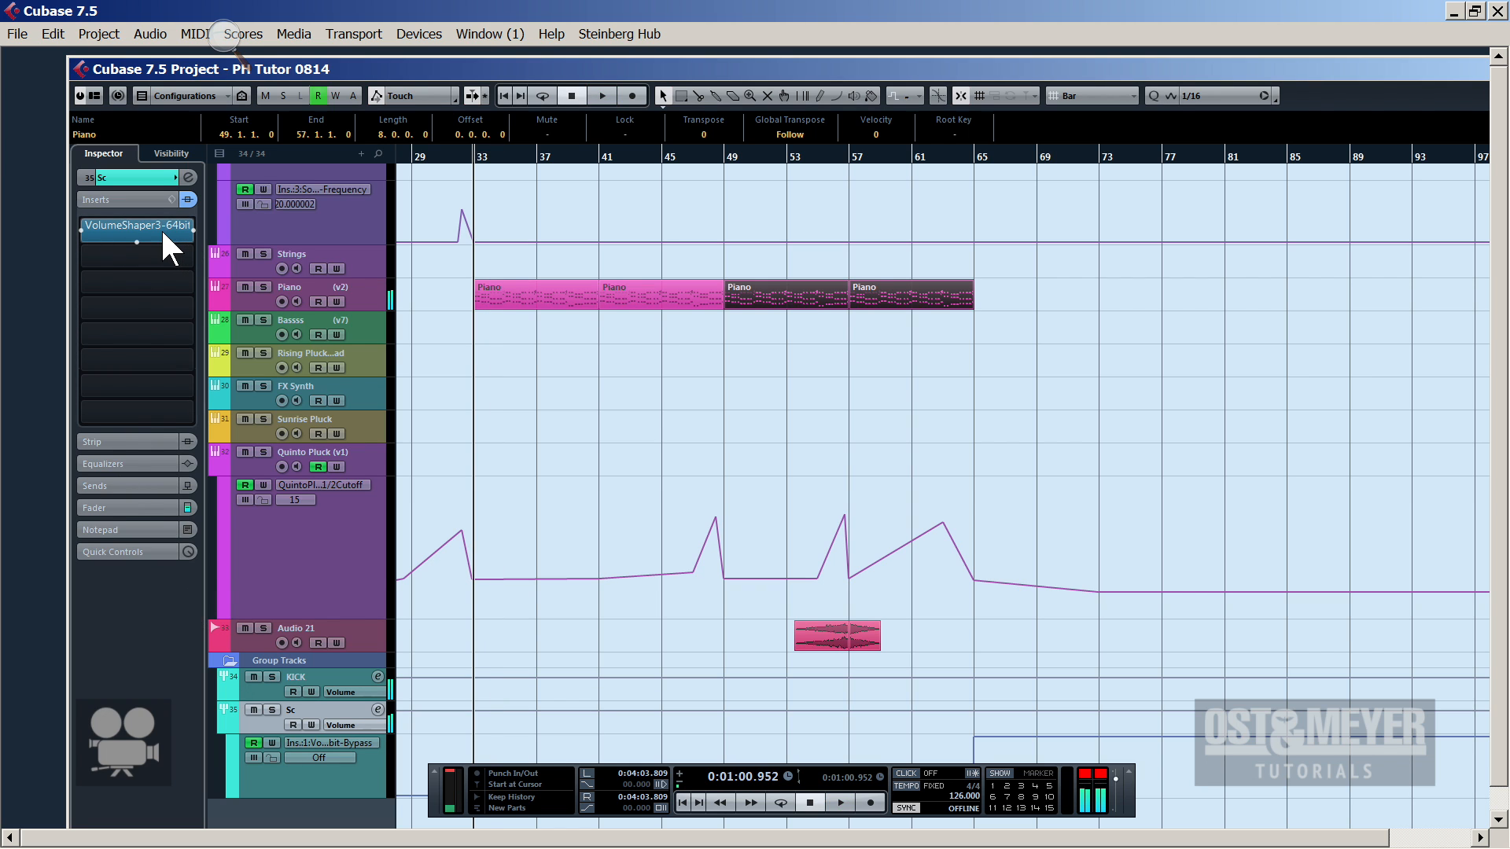
{"action": "left_click", "coordinate": [161, 227]}
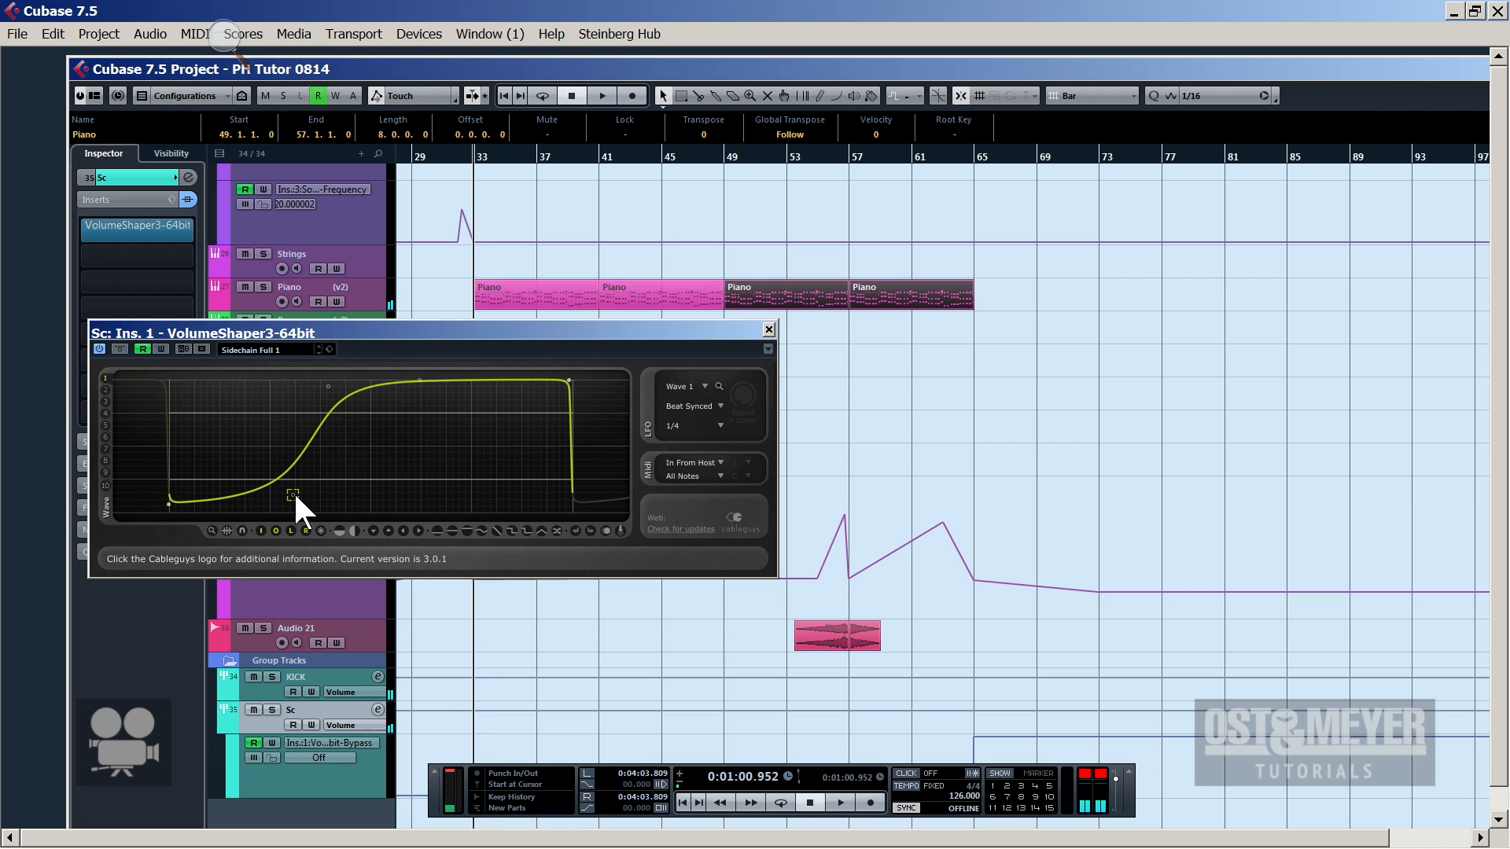
{"action": "left_click_drag", "start_coordinate": [295, 496], "coordinate": [291, 486]}
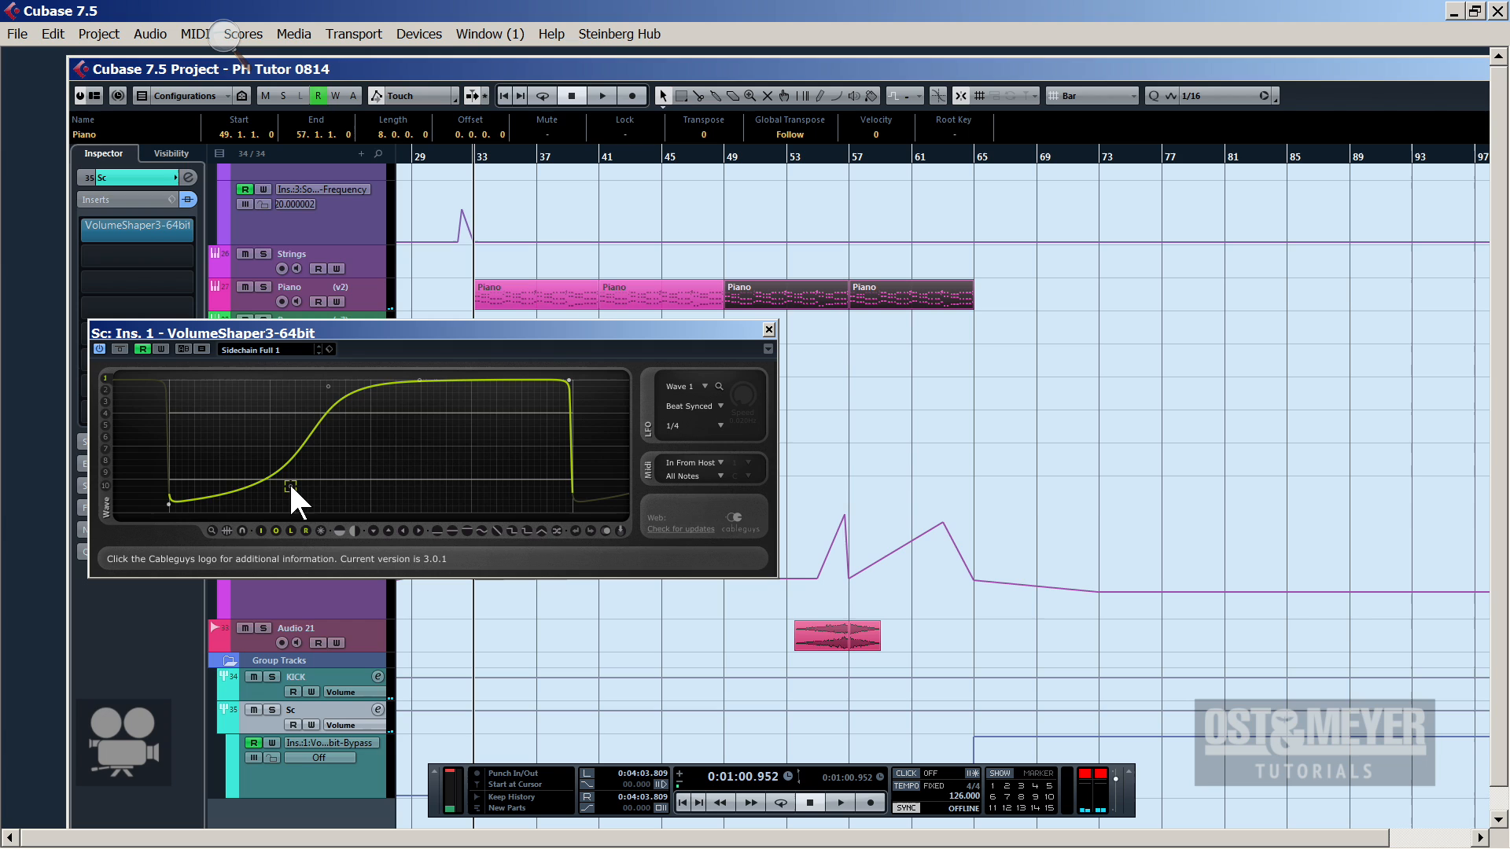
{"action": "left_click", "coordinate": [769, 330]}
{"action": "key", "text": "space"}
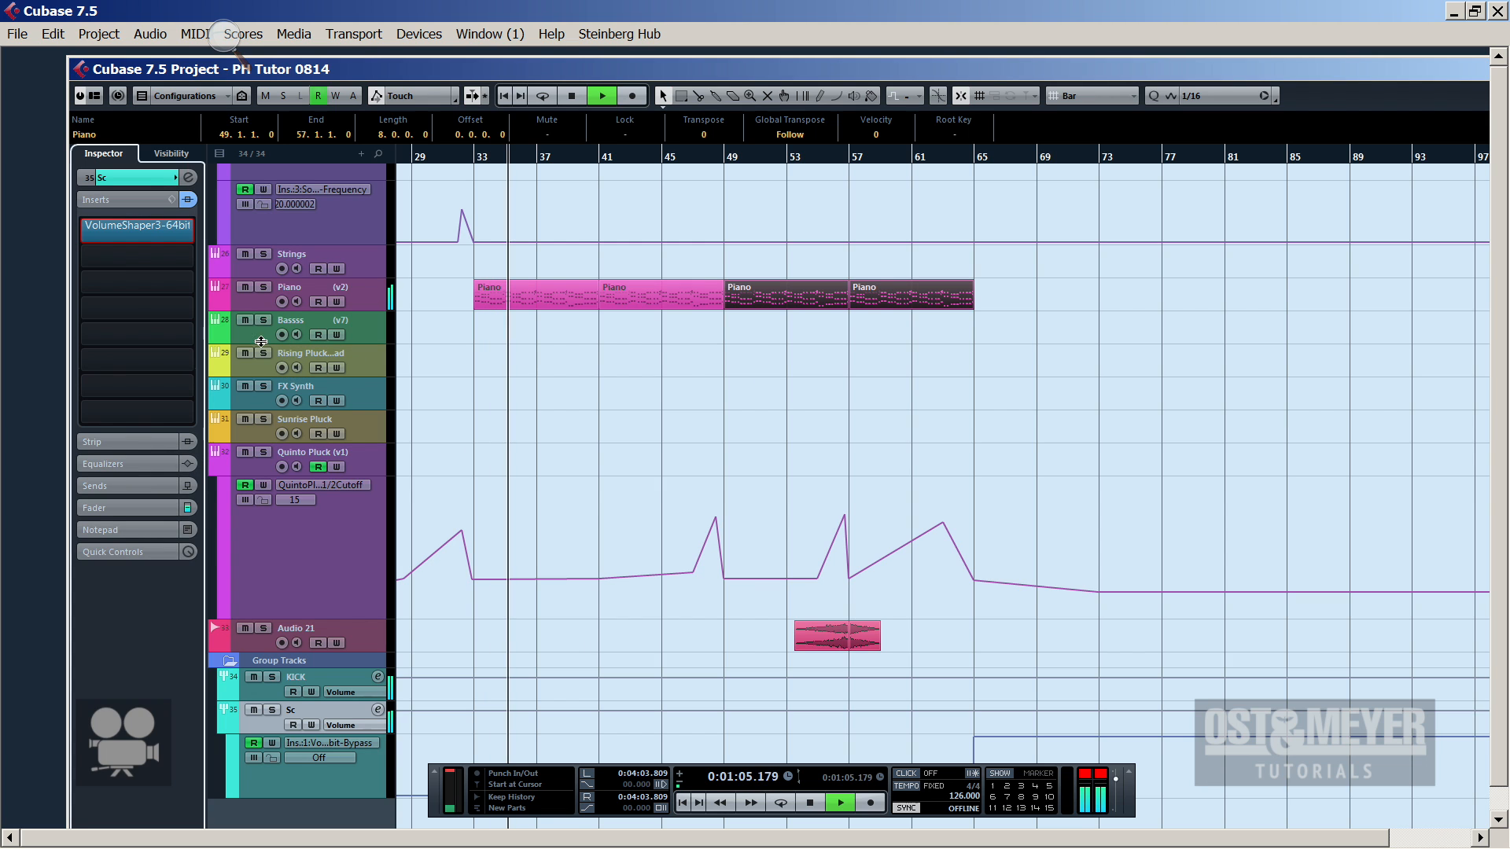
Open FabFilter Pro-Q on the Piano track and move its high shelf to about 6671 Hz and +21 dB while the mix plays
{"action": "left_click", "coordinate": [243, 295]}
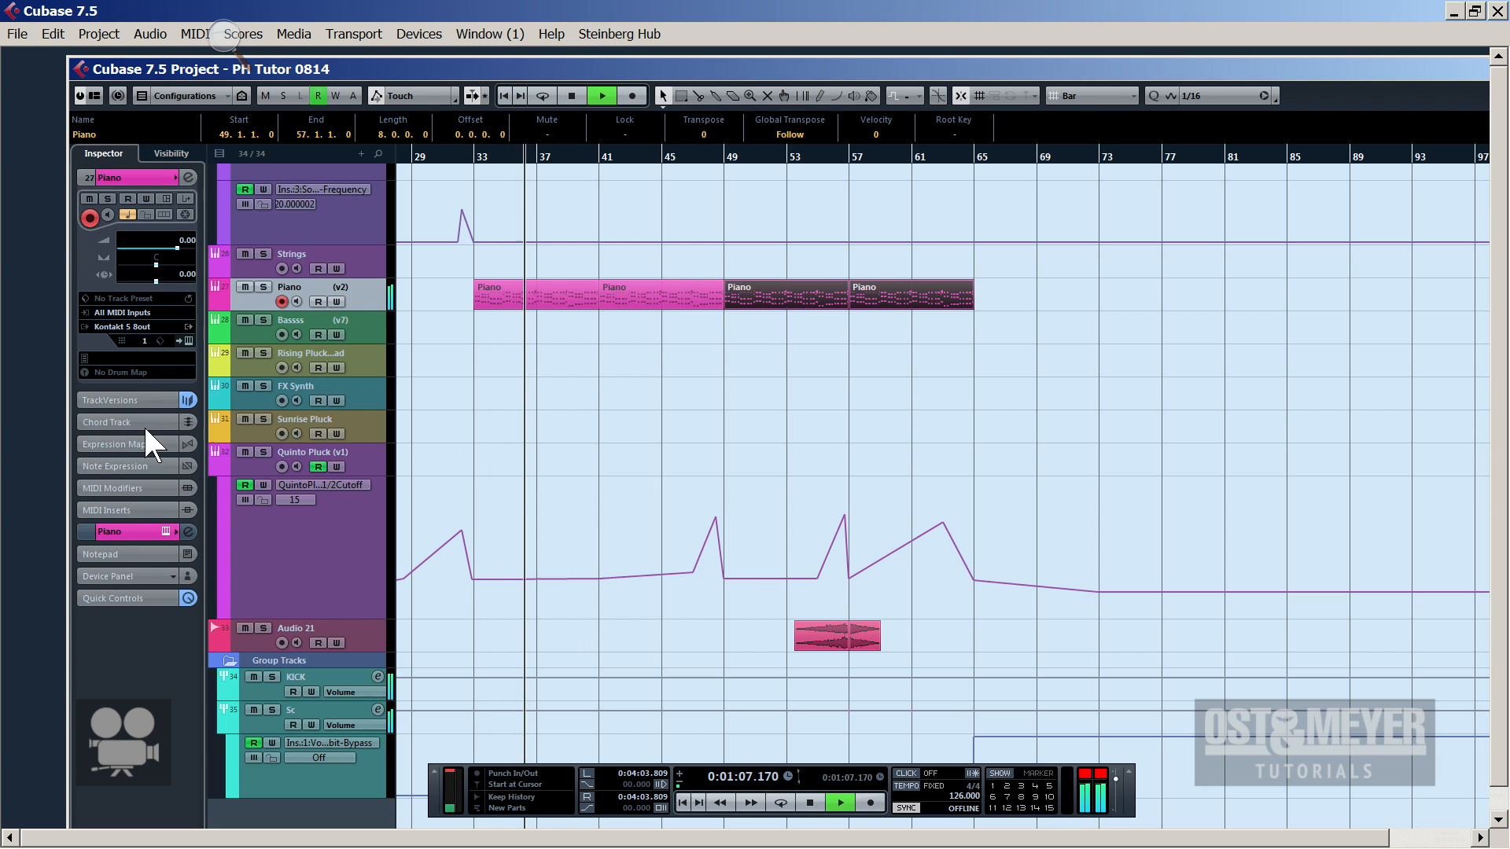
{"action": "left_click", "coordinate": [134, 530]}
{"action": "left_click", "coordinate": [146, 353]}
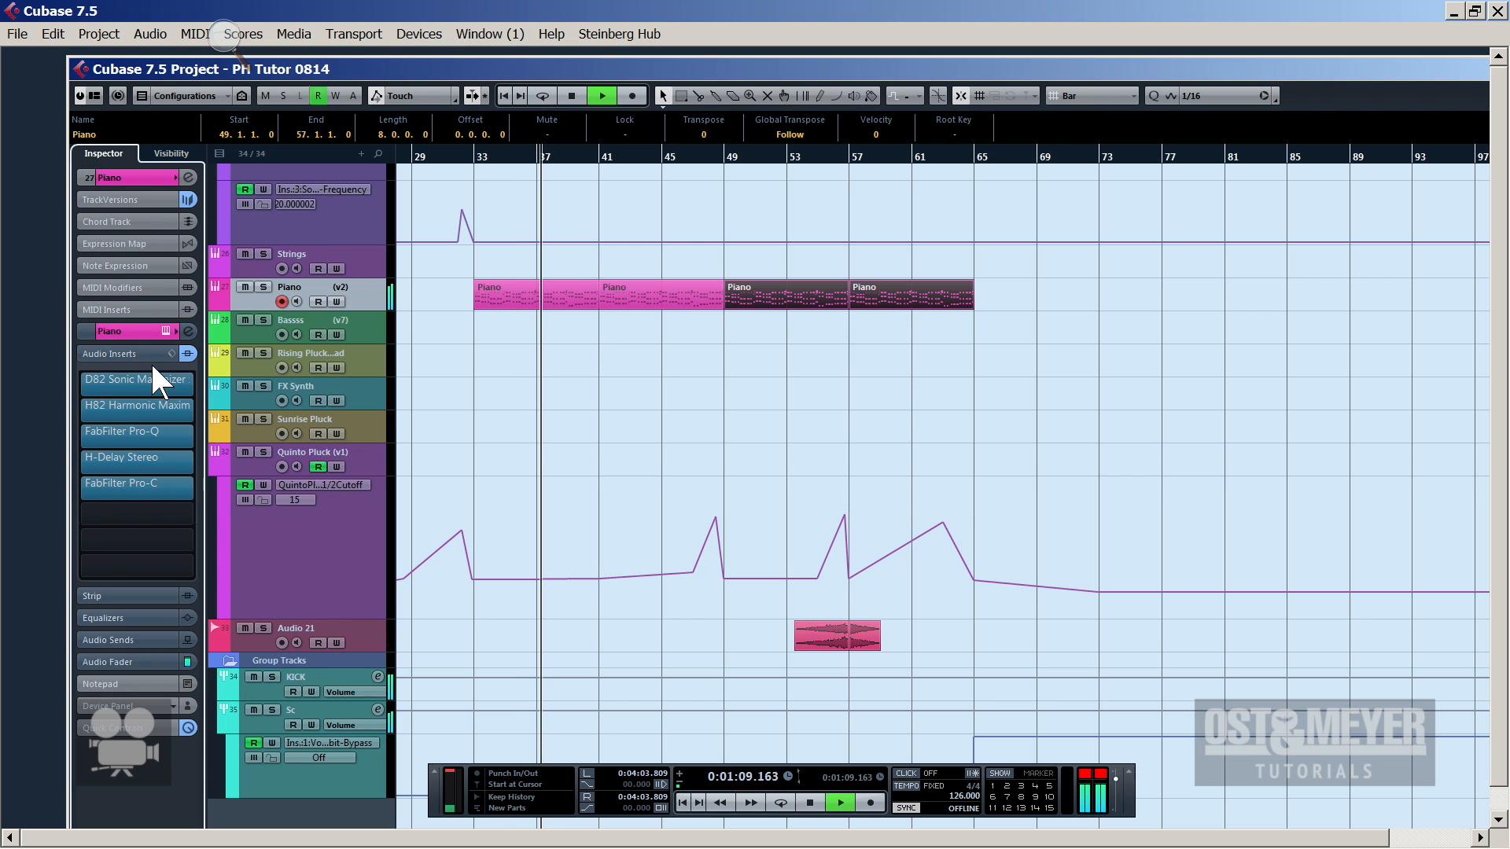
{"action": "left_click", "coordinate": [164, 436]}
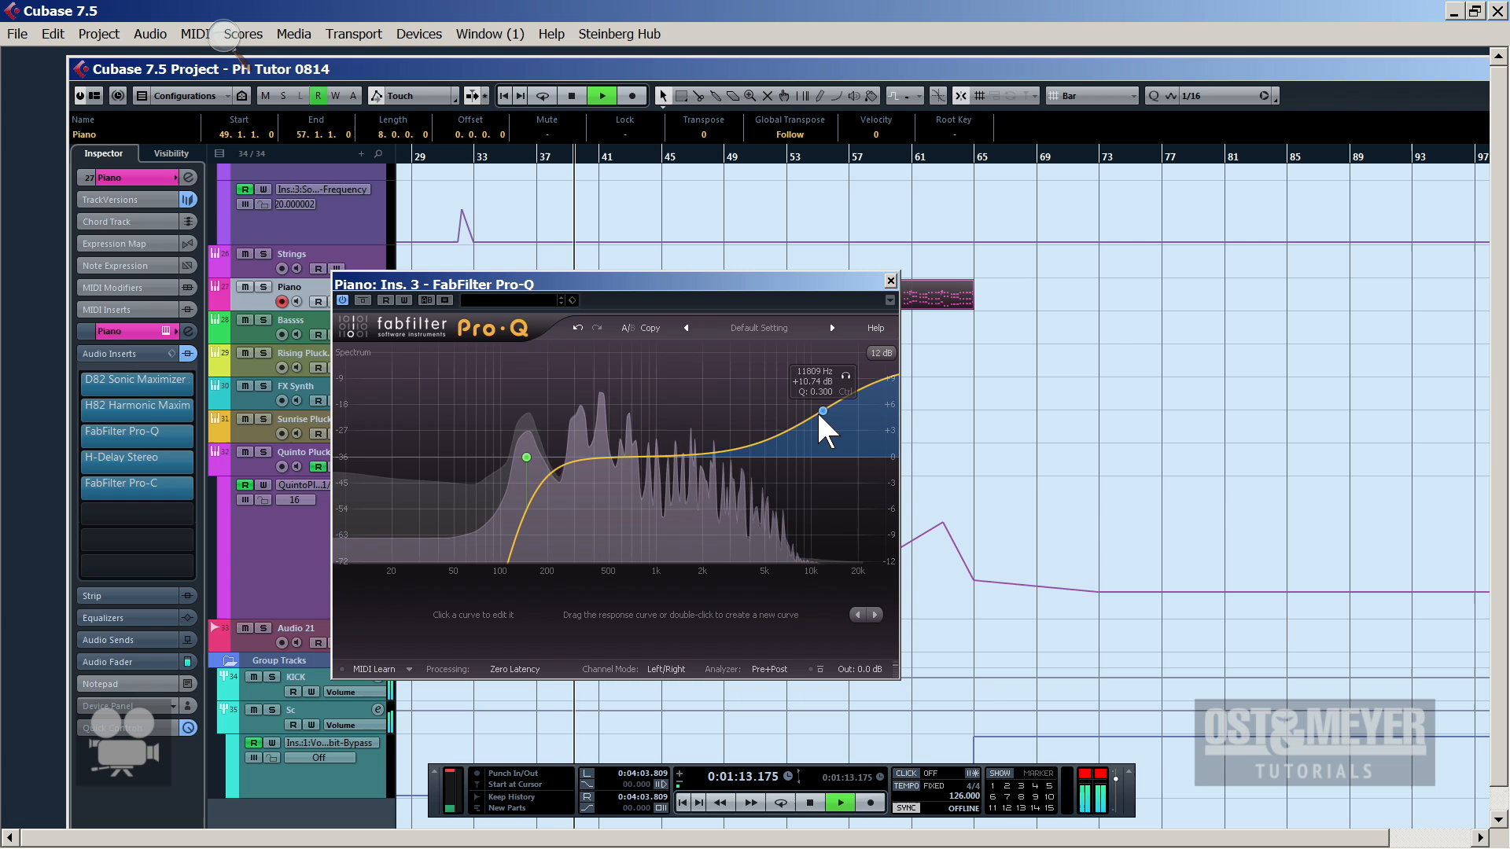
{"action": "left_click_drag", "start_coordinate": [816, 409], "coordinate": [782, 321]}
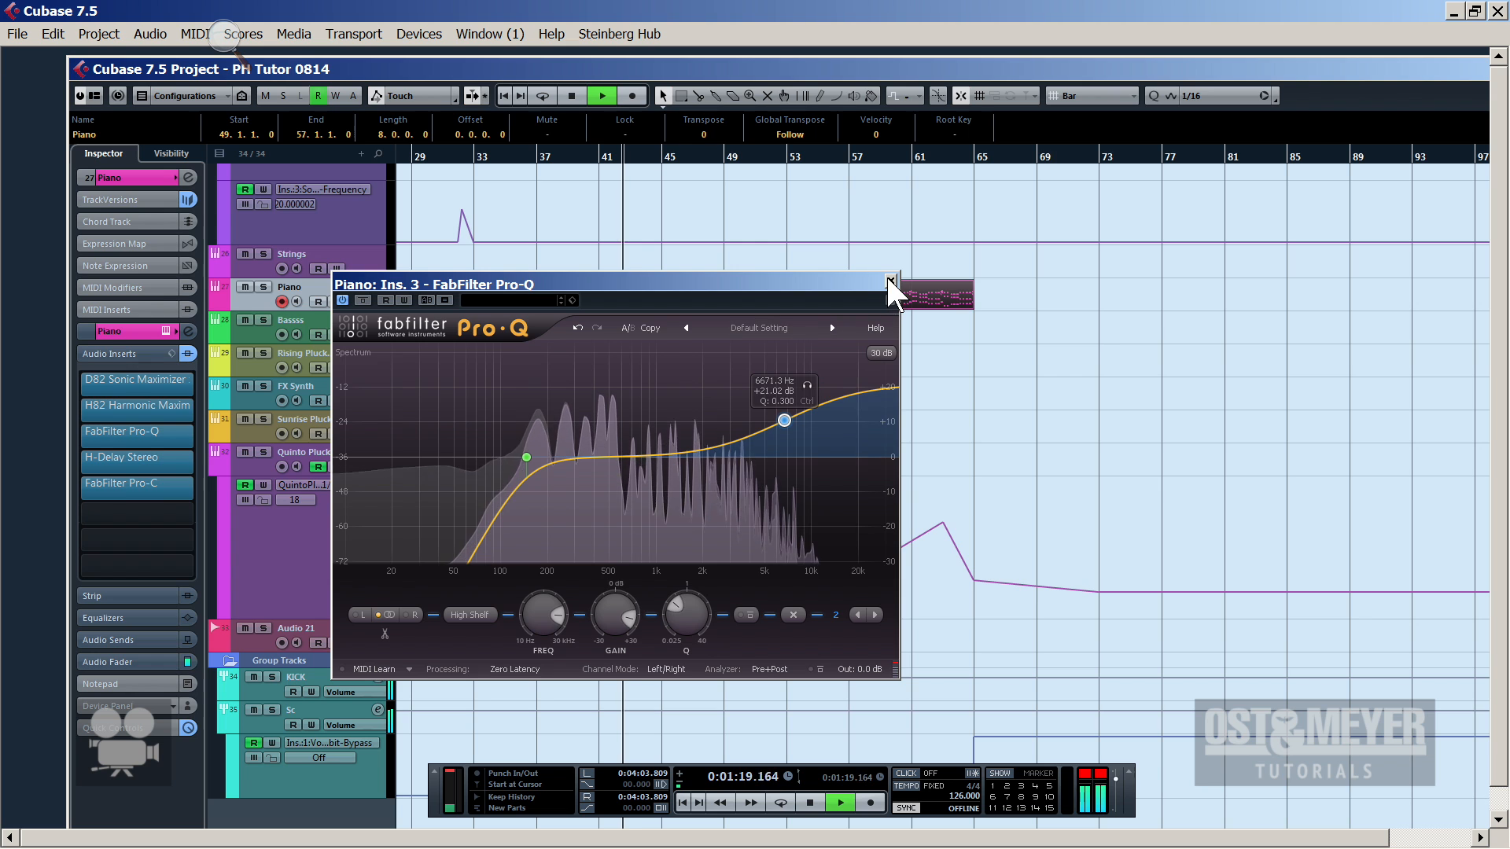
{"action": "key", "text": "space"}
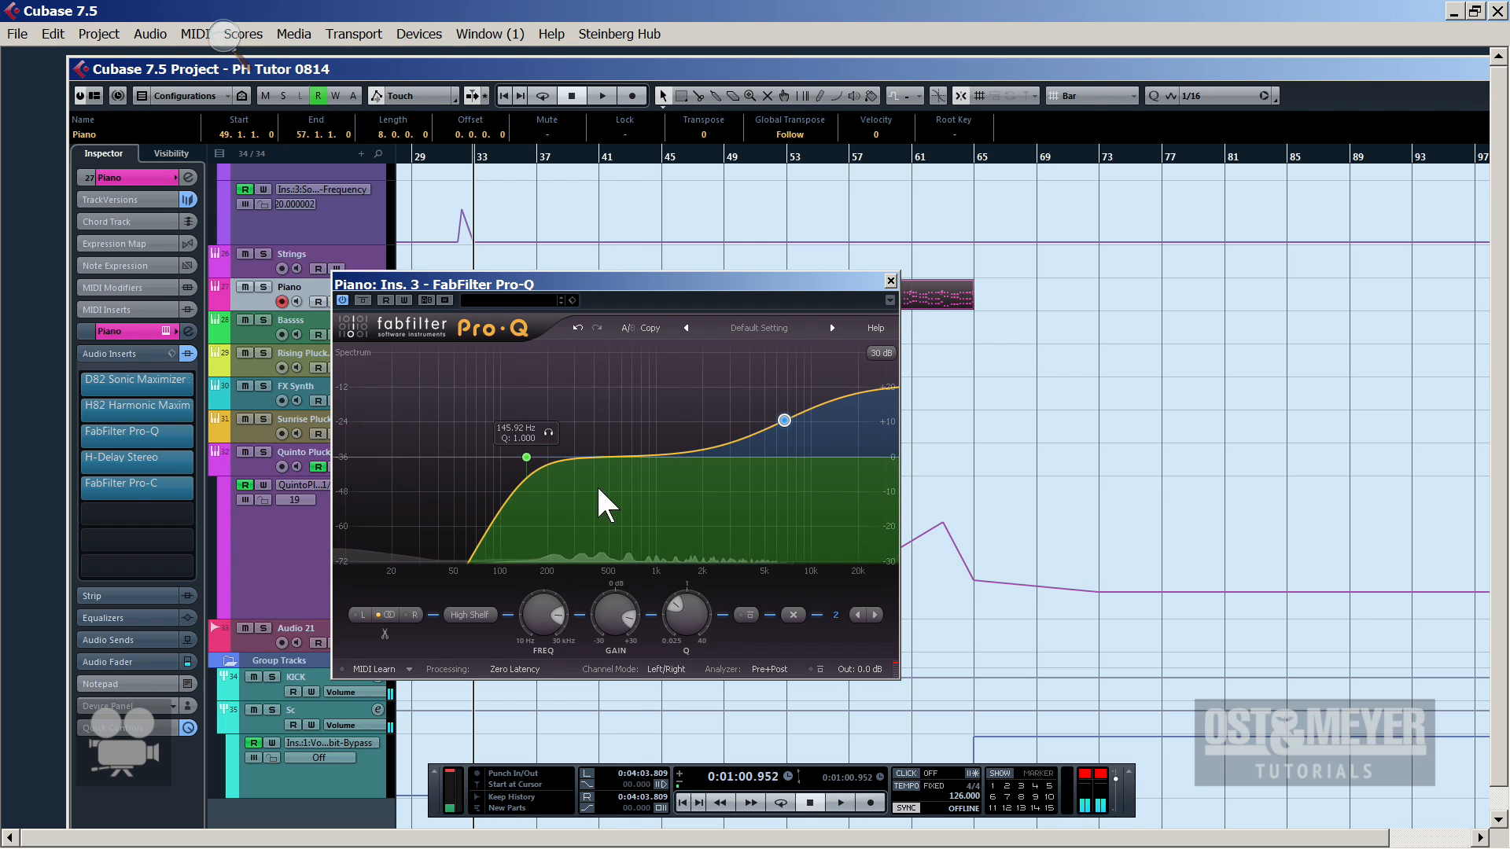
{"action": "left_click_drag", "start_coordinate": [616, 456], "coordinate": [620, 483]}
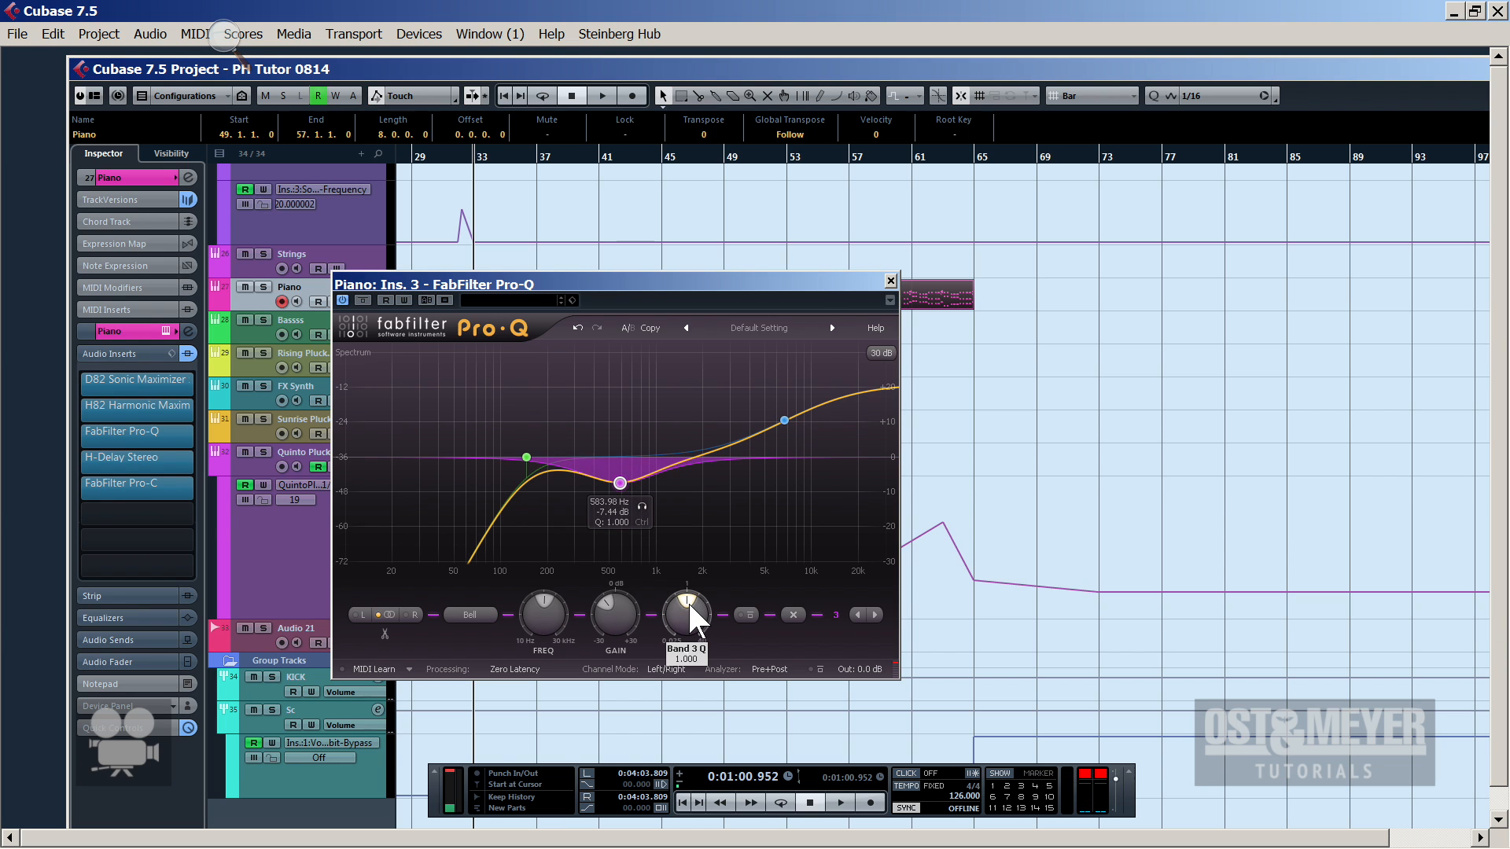
{"action": "left_click_drag", "start_coordinate": [688, 601], "coordinate": [704, 603]}
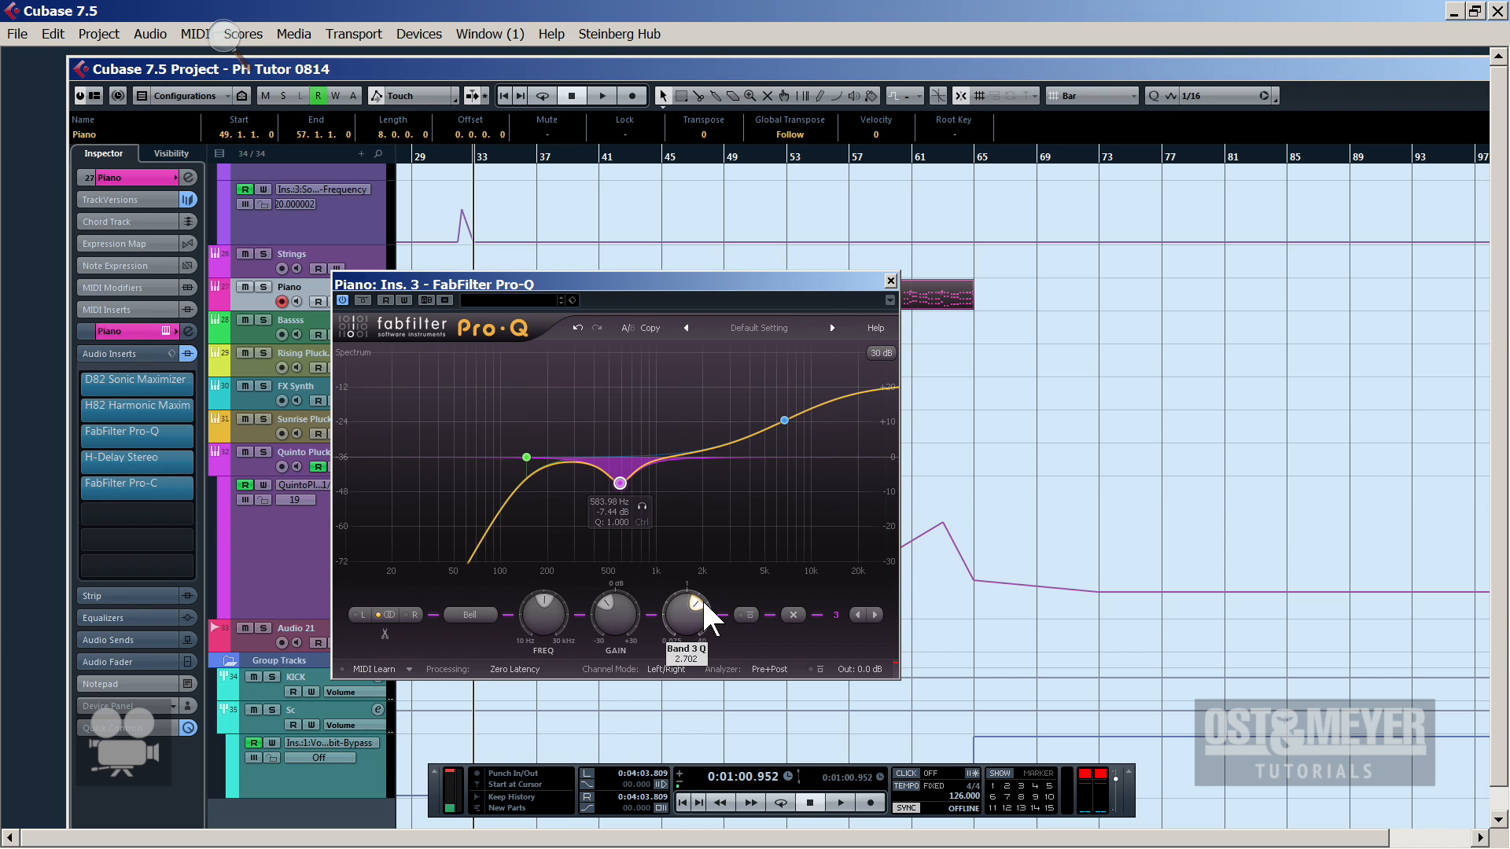
{"action": "right_click", "coordinate": [619, 482]}
{"action": "left_click", "coordinate": [659, 585]}
Add a narrow bell cut in the Piano's Pro-Q at about 564 Hz and -3.8 dB with a Q of about 5, and change the display range
{"action": "key", "text": "space"}
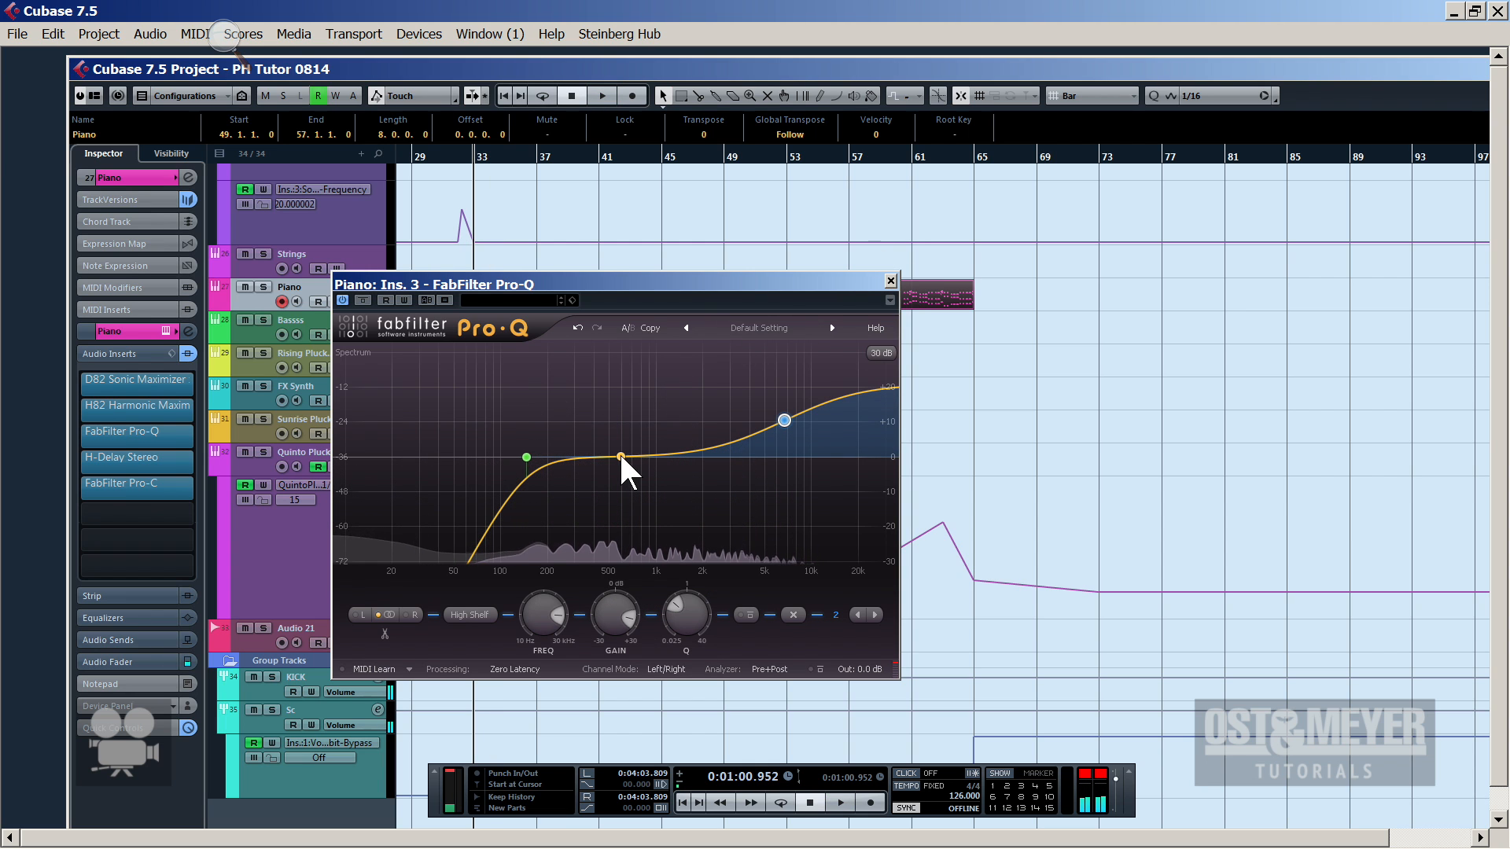
{"action": "double_click", "coordinate": [617, 468]}
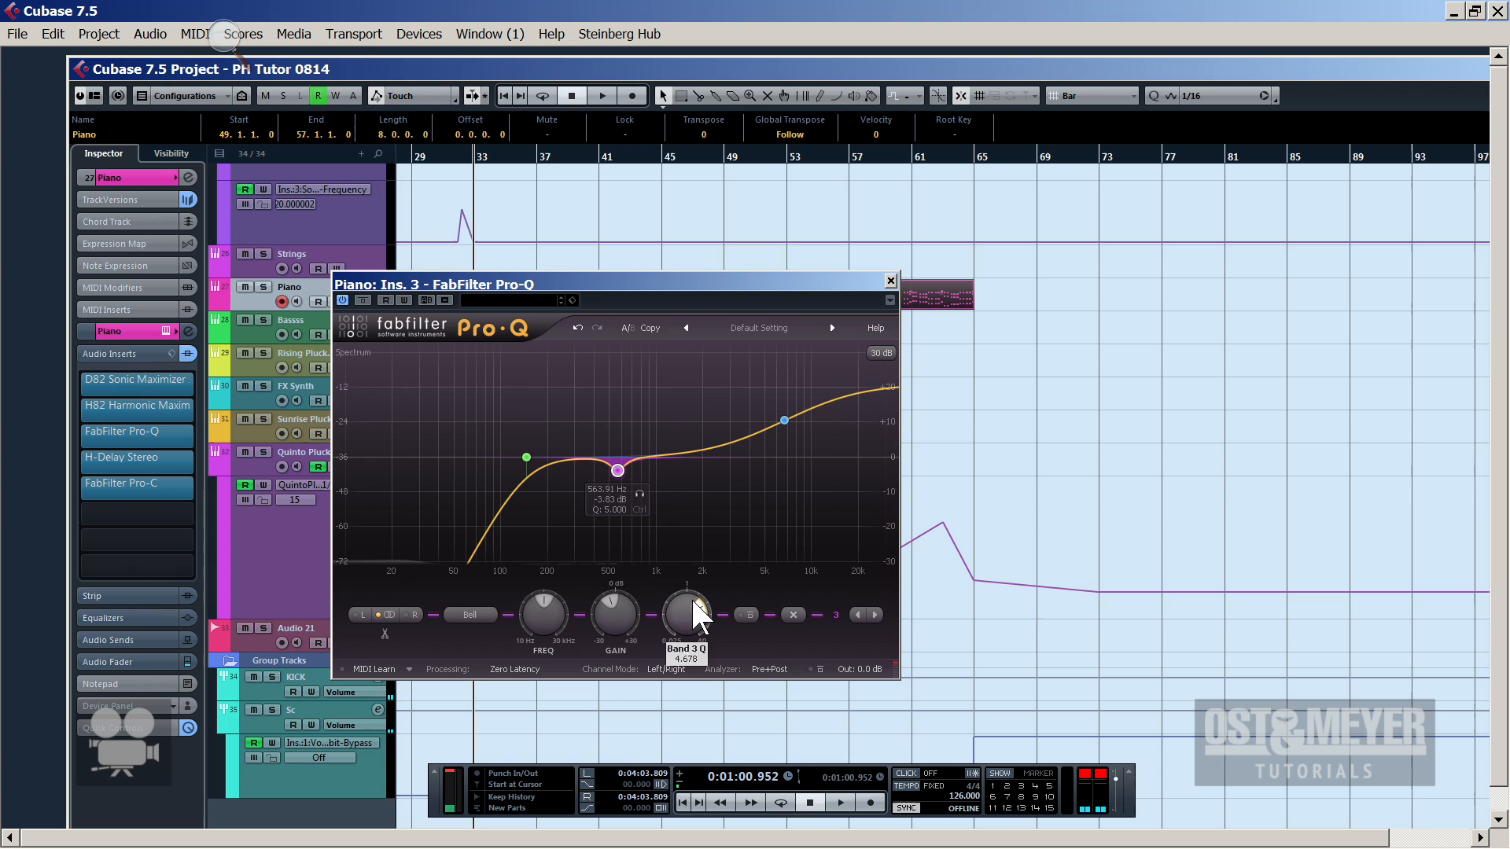
{"action": "left_click_drag", "start_coordinate": [698, 617], "coordinate": [700, 611]}
{"action": "left_click", "coordinate": [881, 352]}
{"action": "left_click", "coordinate": [897, 410]}
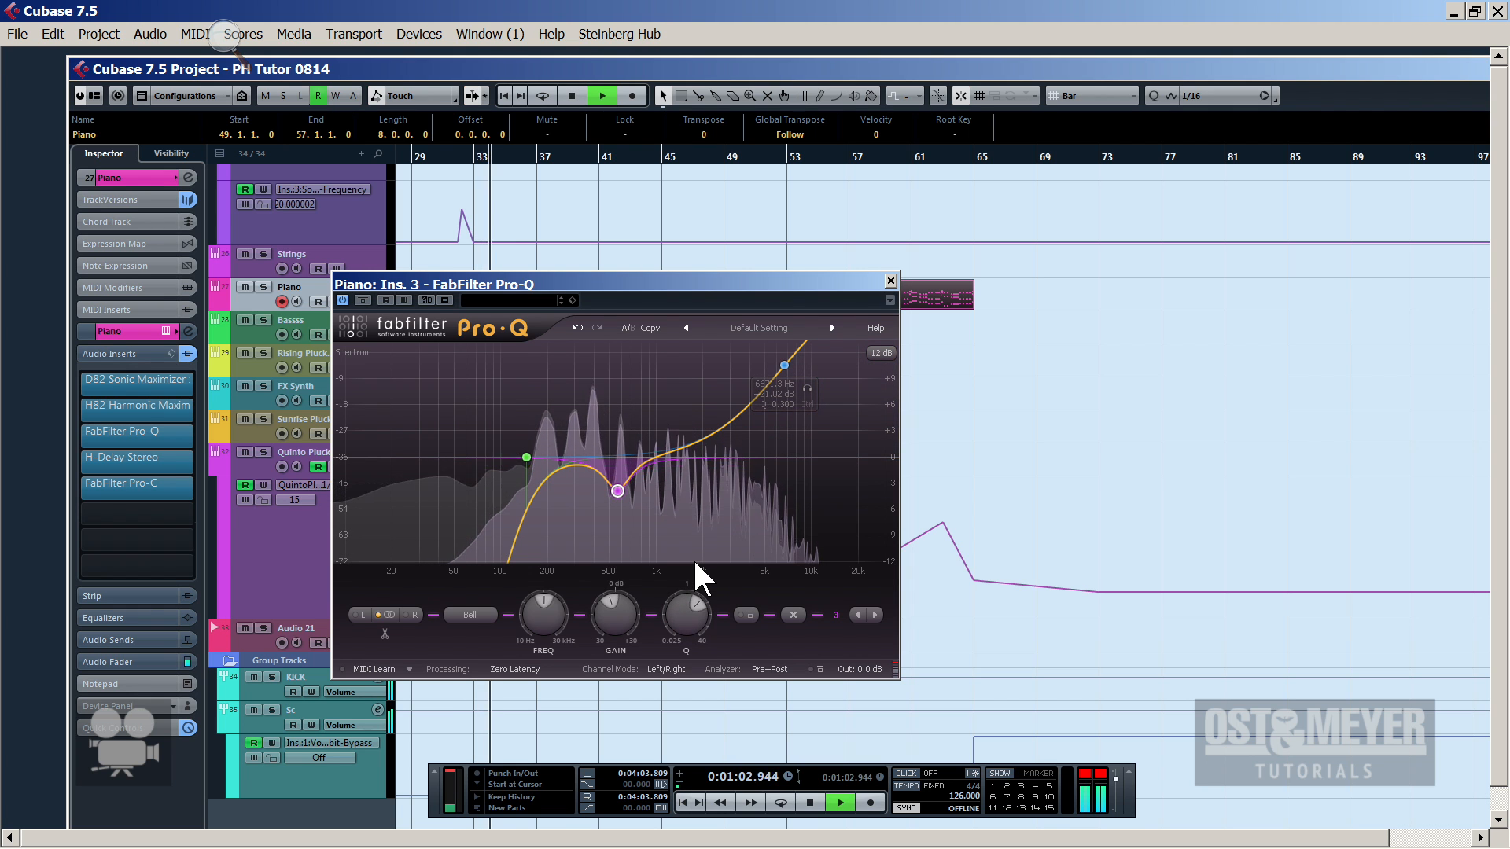
Ease the Piano's high shelf down to about 6594 Hz and +20 dB, and close the Pro-Q window
{"action": "left_click_drag", "start_coordinate": [785, 365], "coordinate": [783, 385]}
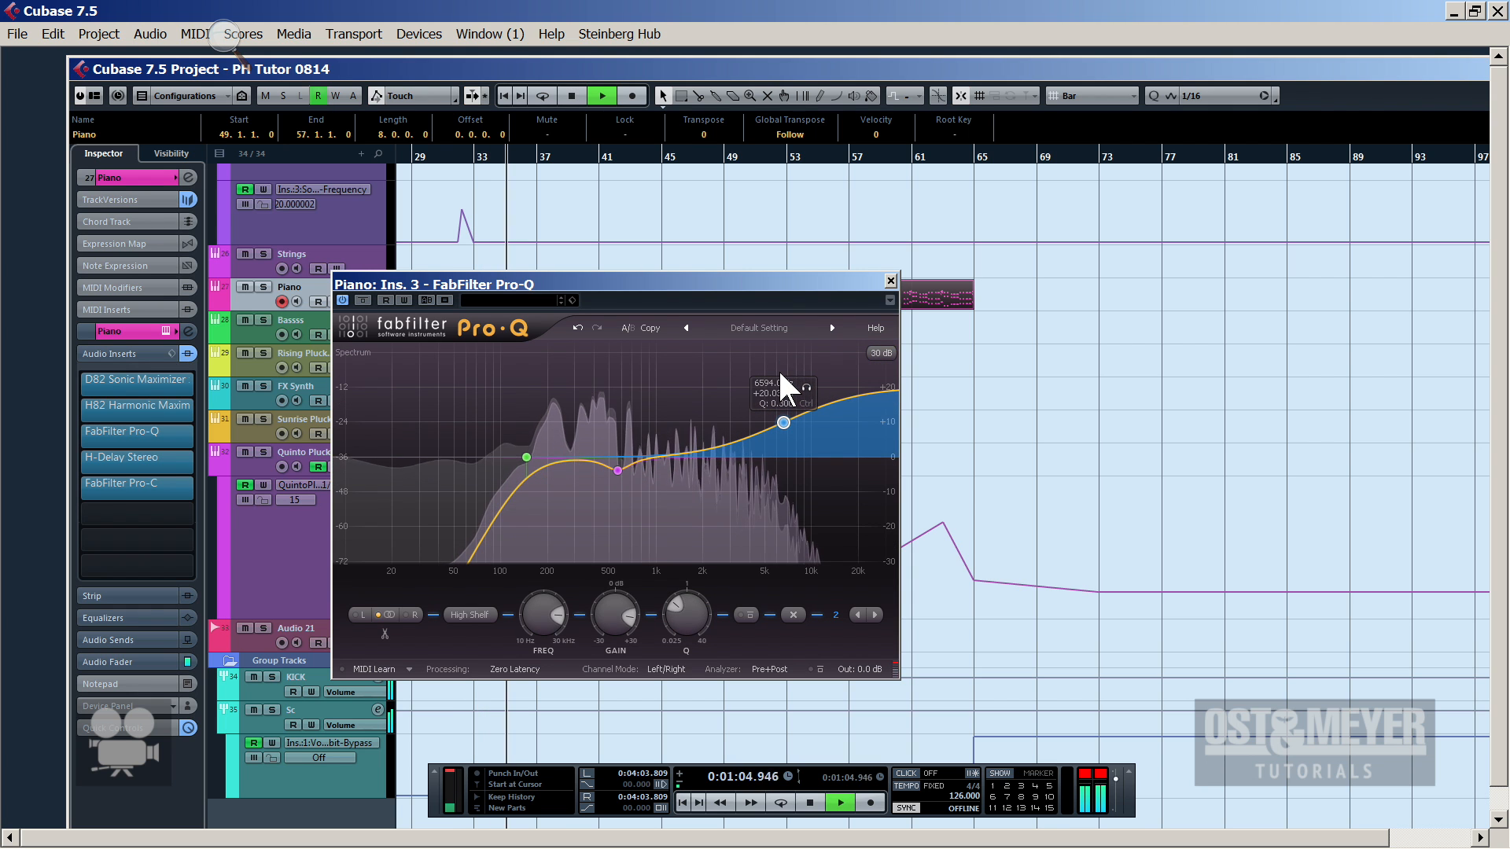
{"action": "left_click", "coordinate": [890, 300]}
{"action": "left_click", "coordinate": [890, 281]}
{"action": "key", "text": "space"}
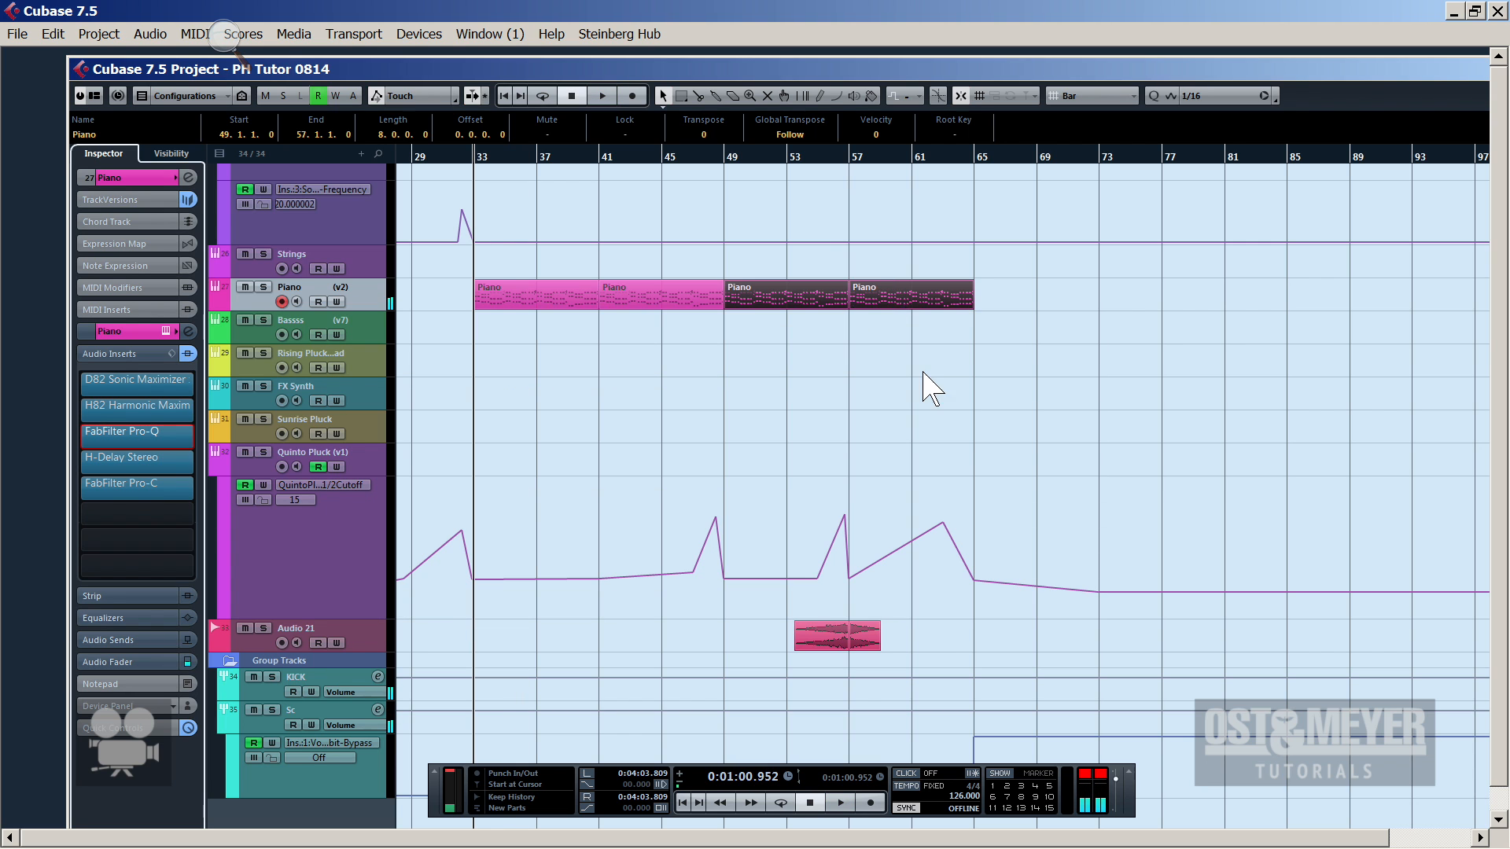
Copy all four Piano events from bar 33 onto the Rising Pluck Lead track, undoing the misplaced copy on the Bassss track
{"action": "left_click_drag", "start_coordinate": [924, 386], "coordinate": [537, 323]}
{"action": "key", "text": "space"}
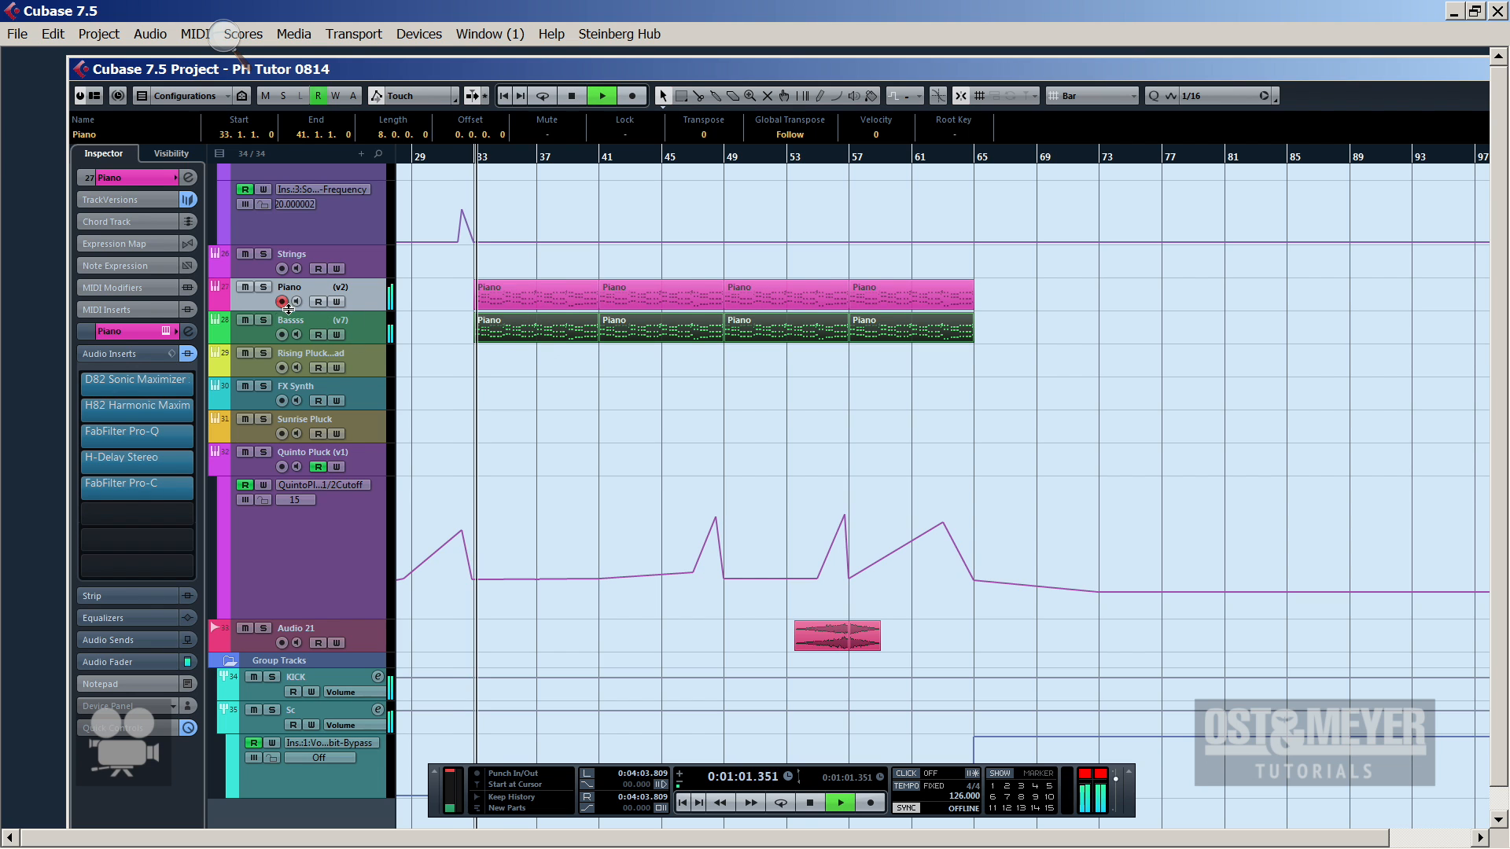
{"action": "key", "text": "space"}
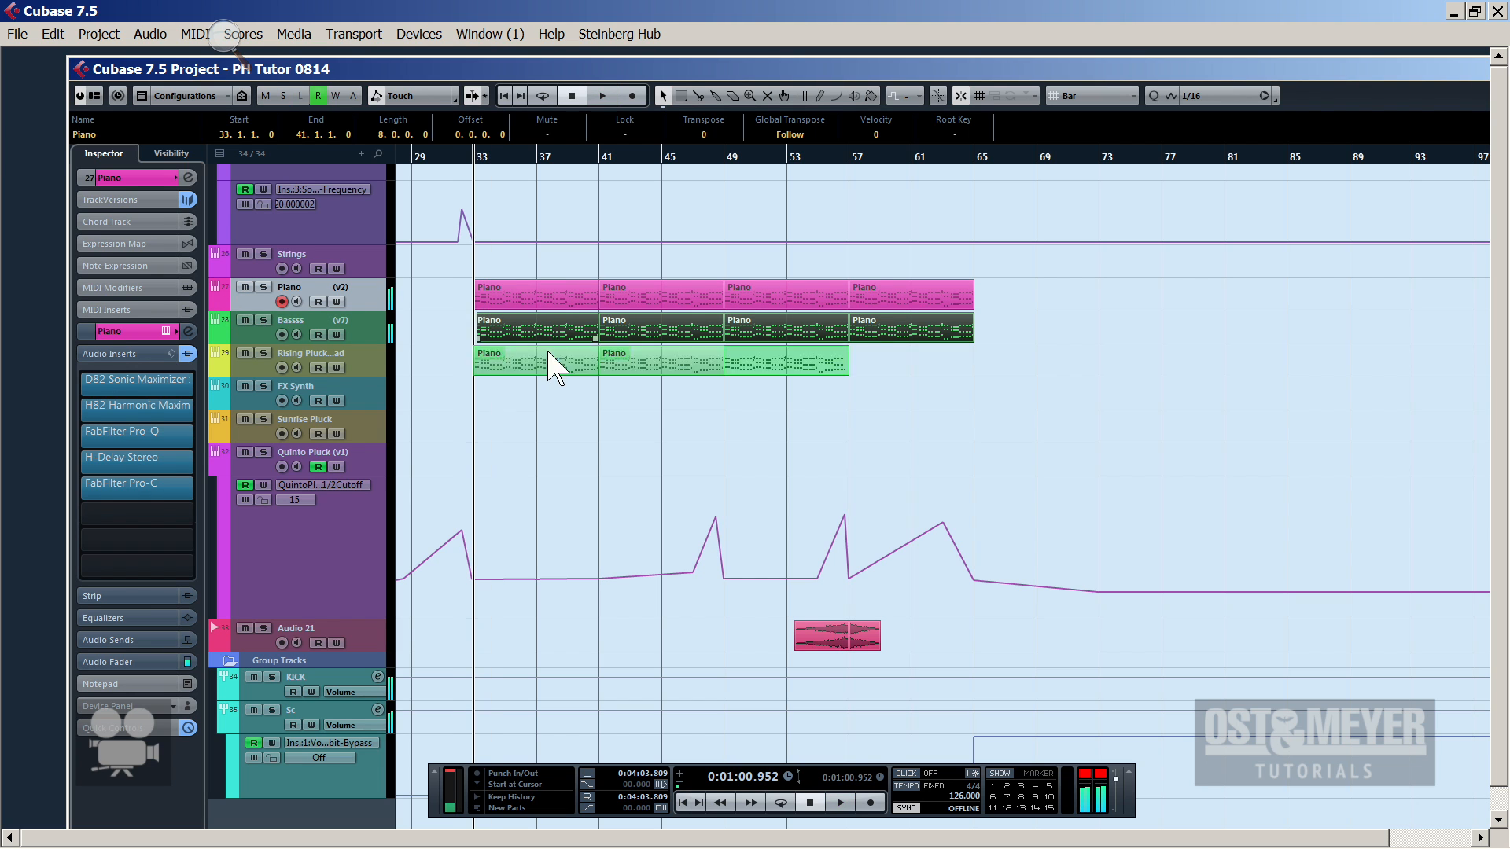
{"action": "key", "text": "ctrl+z"}
{"action": "left_click_drag", "start_coordinate": [547, 351], "coordinate": [547, 352]}
{"action": "key", "text": "space"}
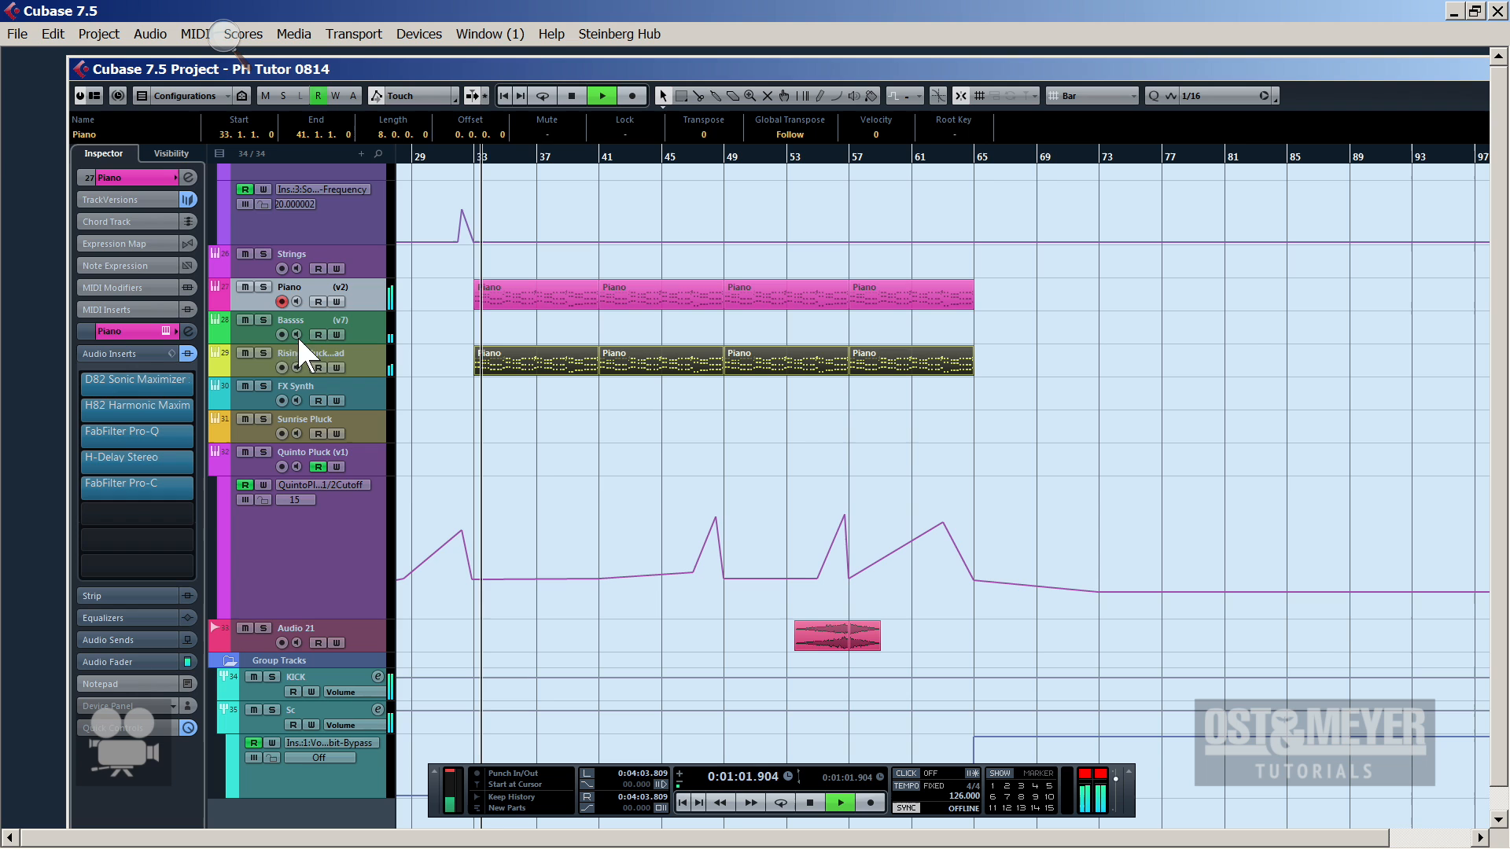
Audition the Rising Pluck Lead track in solo, then unsolo it and mute the Piano track
{"action": "left_click", "coordinate": [264, 353]}
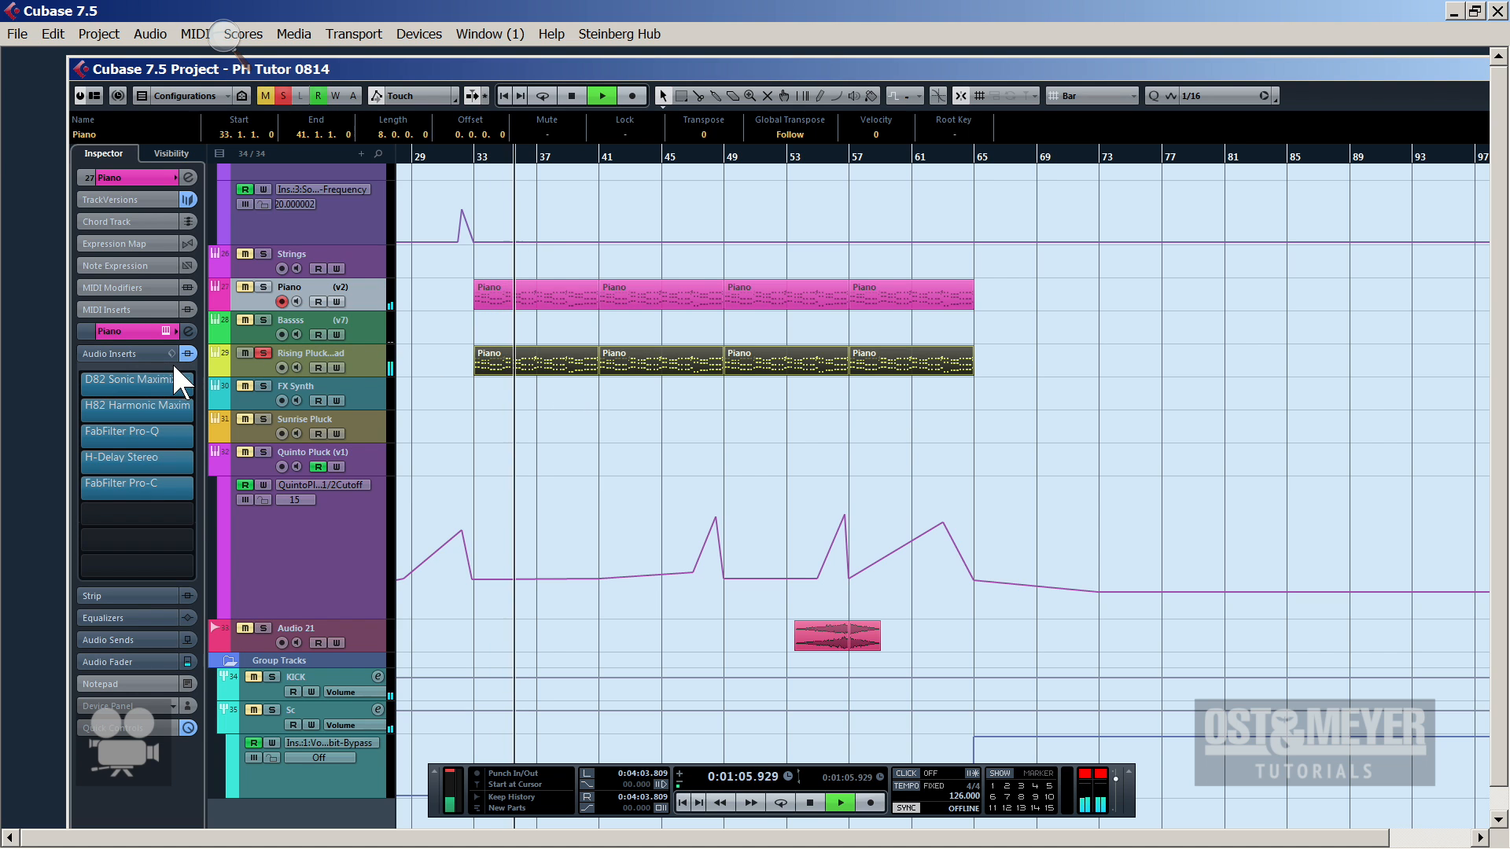
{"action": "left_click", "coordinate": [257, 357]}
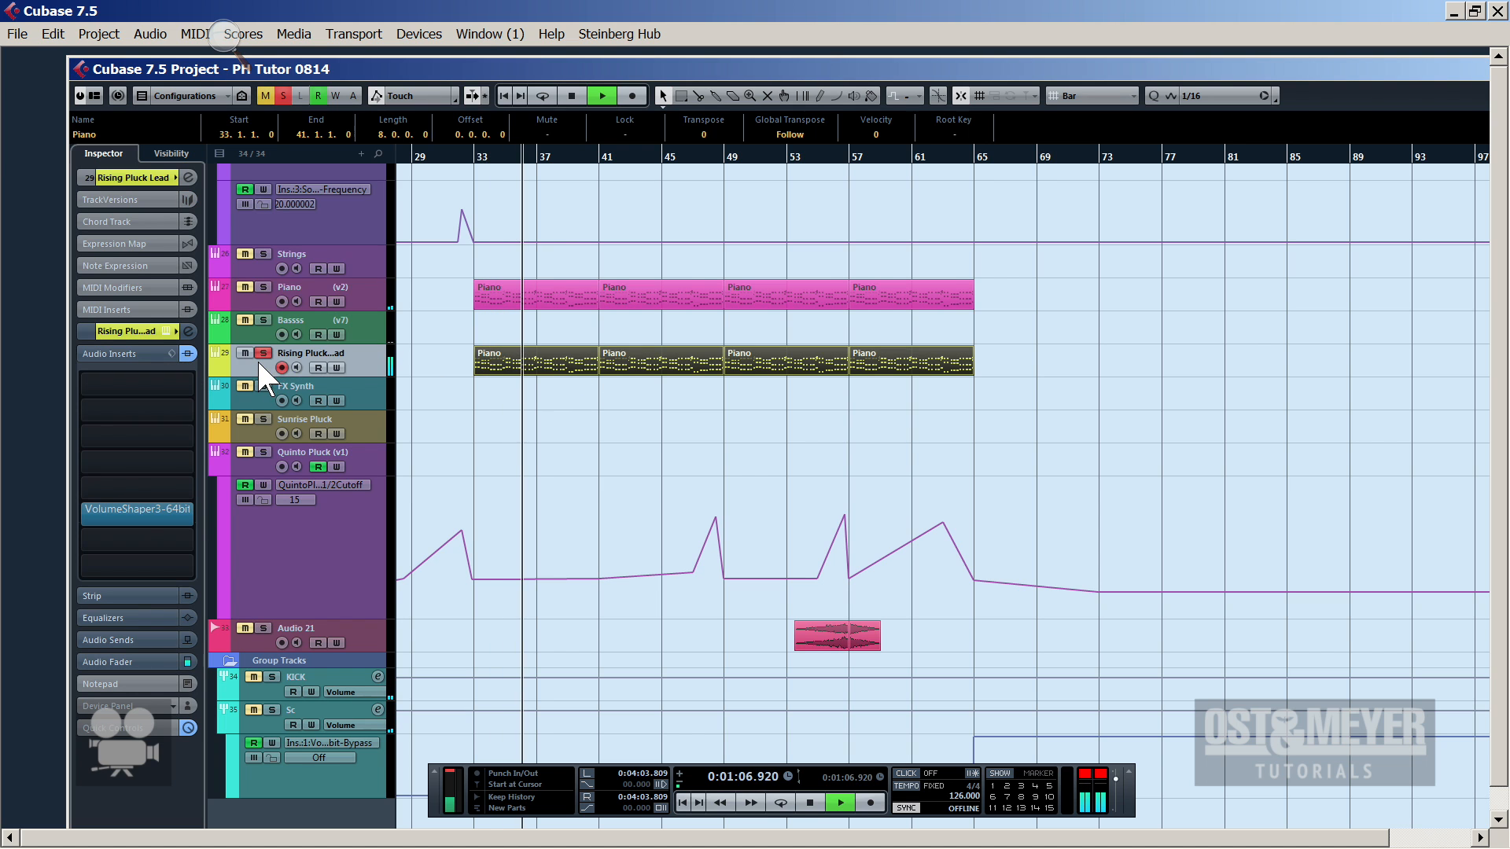
{"action": "left_click", "coordinate": [157, 175]}
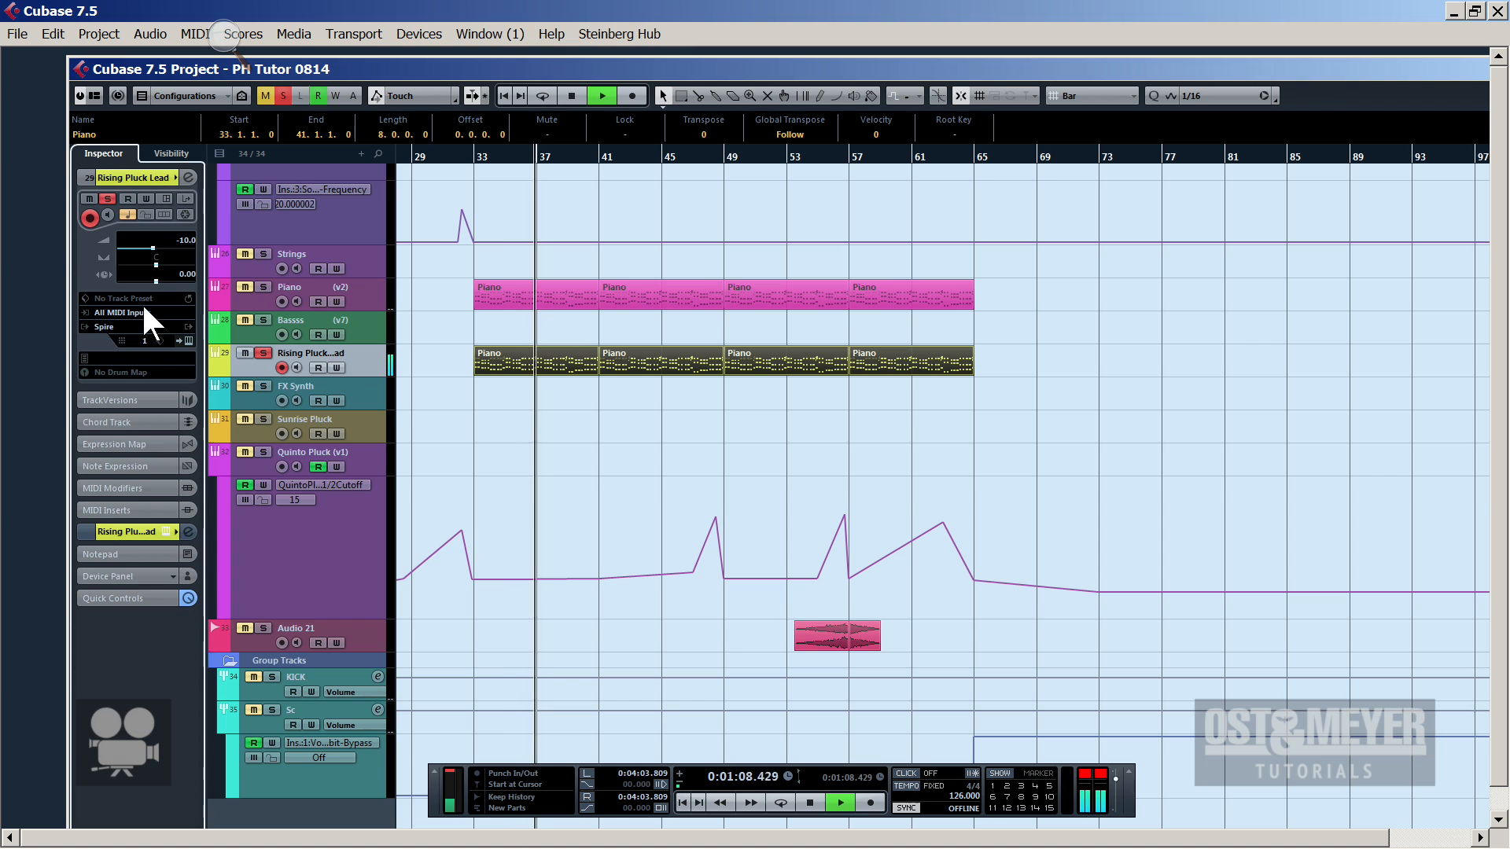
{"action": "left_click", "coordinate": [263, 350]}
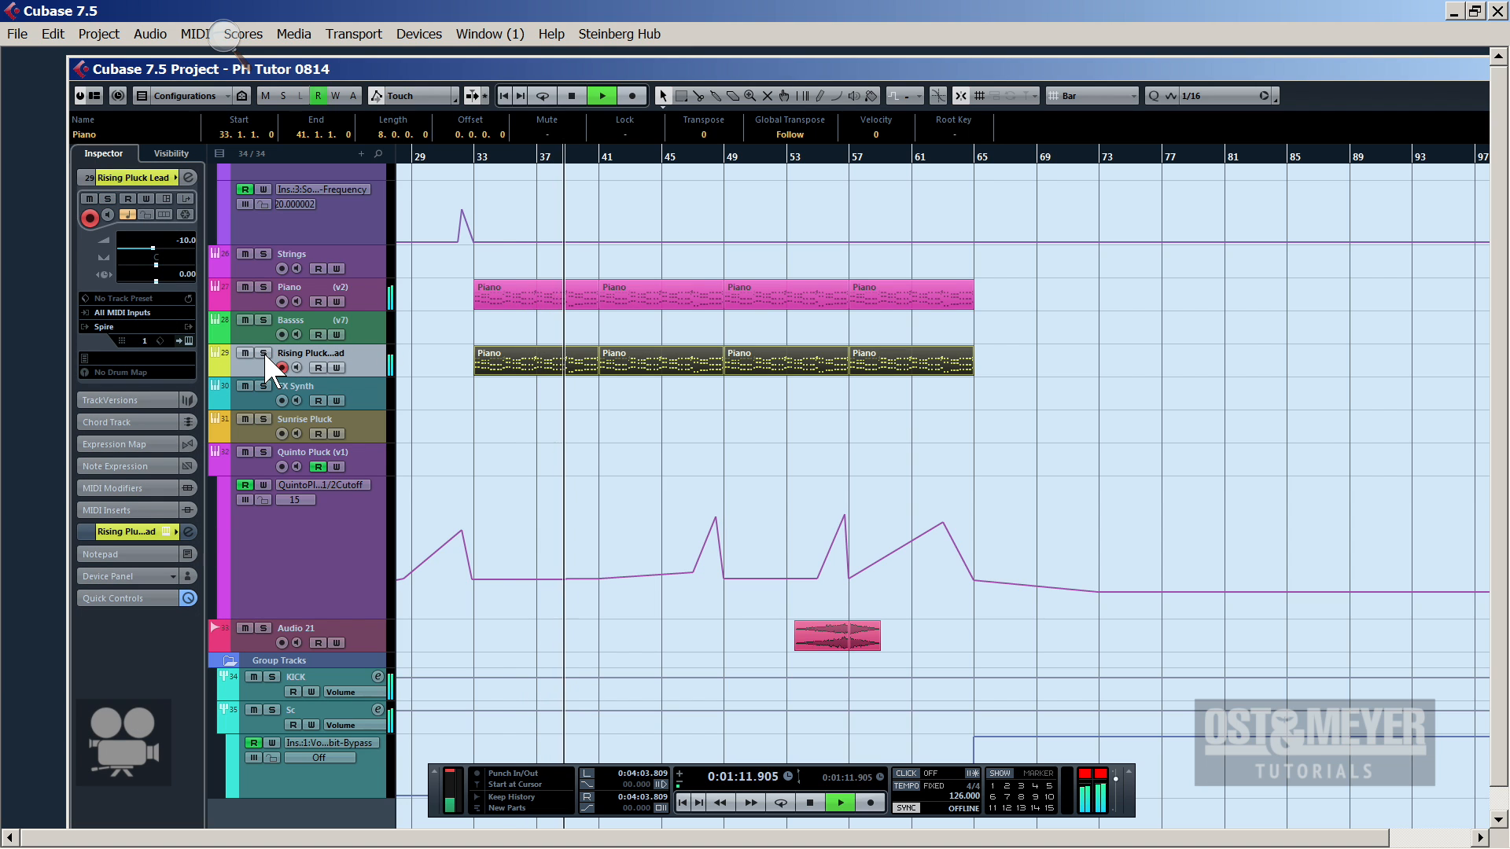
{"action": "left_click", "coordinate": [244, 286]}
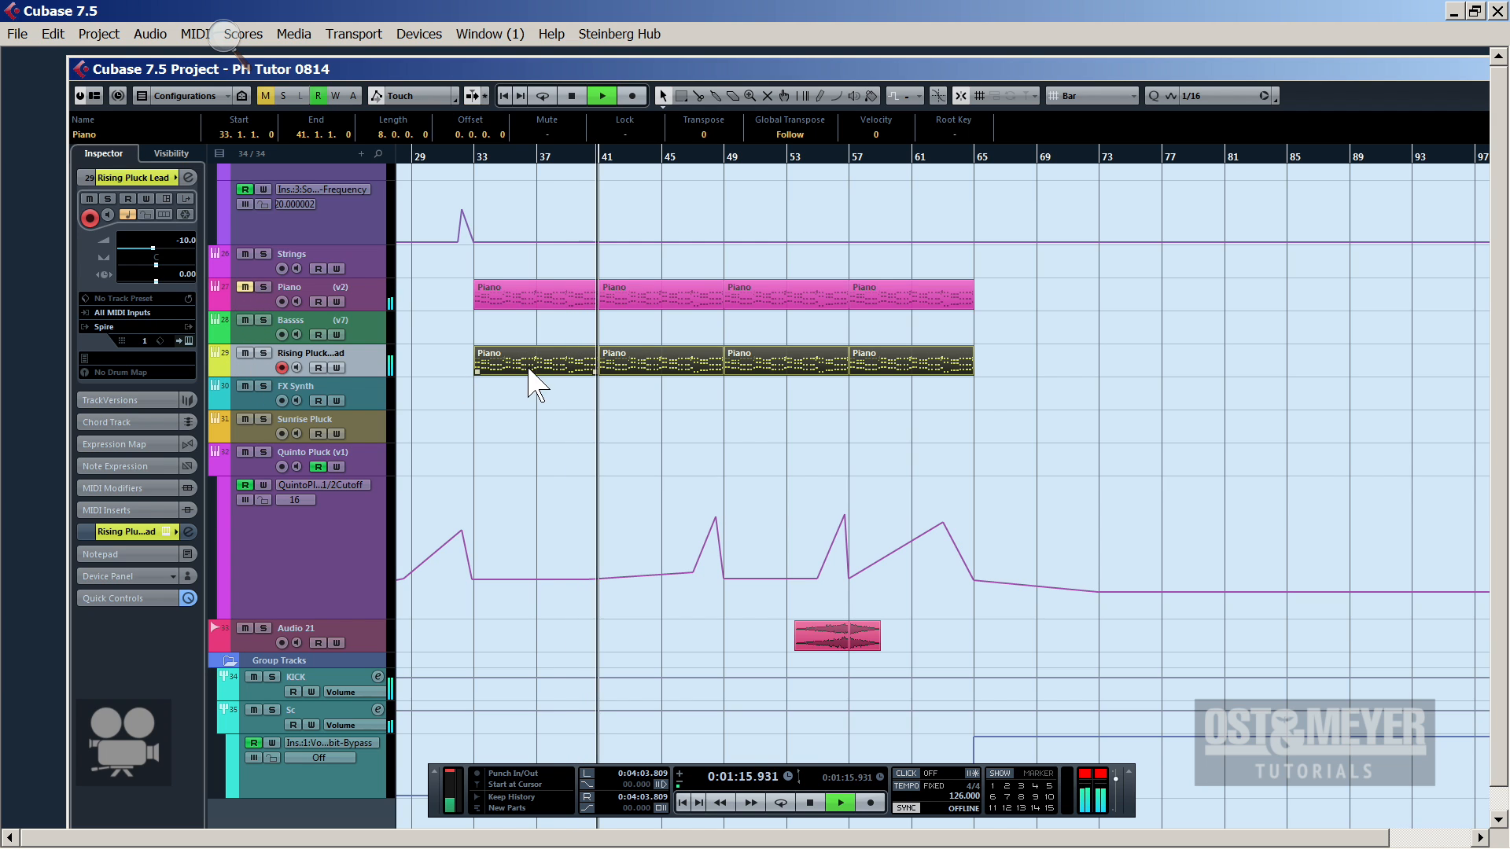
Examine the reverb and delay settings of the Spire synth on the Rising Pluck Lead track while the mix plays
{"action": "left_click", "coordinate": [186, 344]}
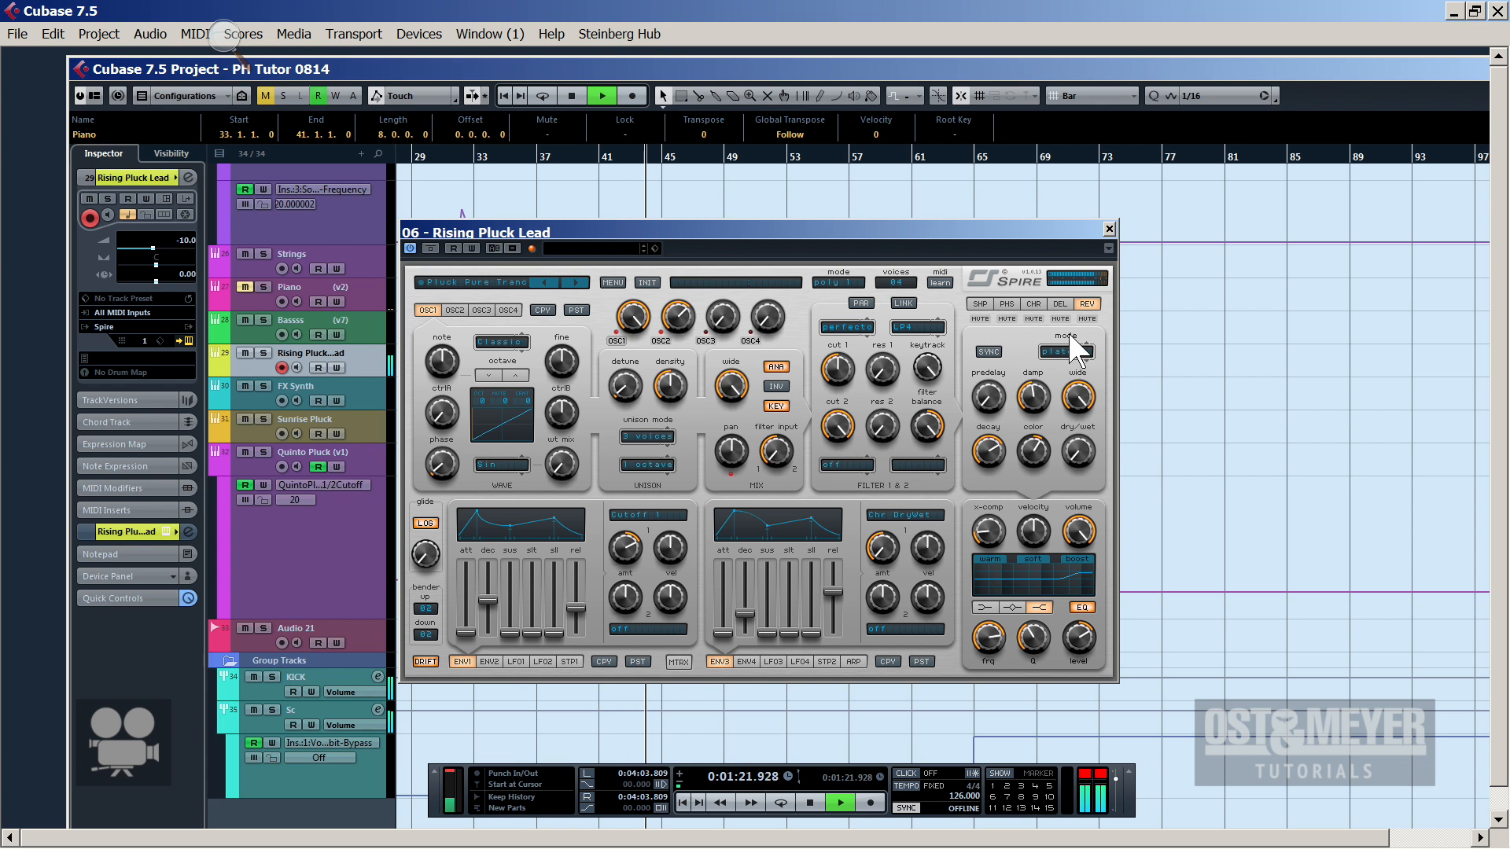
{"action": "left_click", "coordinate": [1066, 307]}
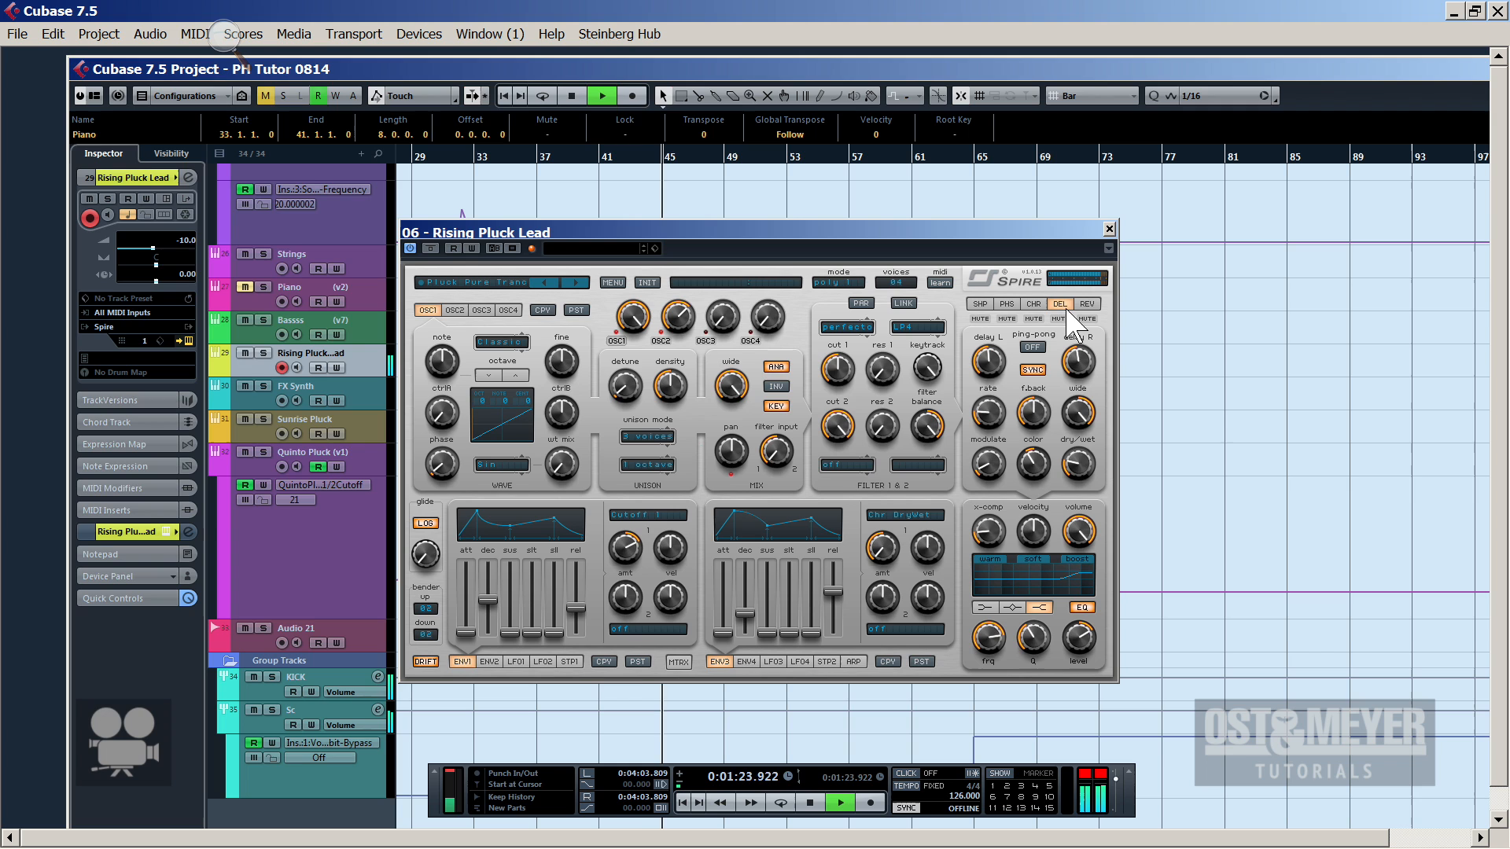
{"action": "left_click", "coordinate": [1109, 229]}
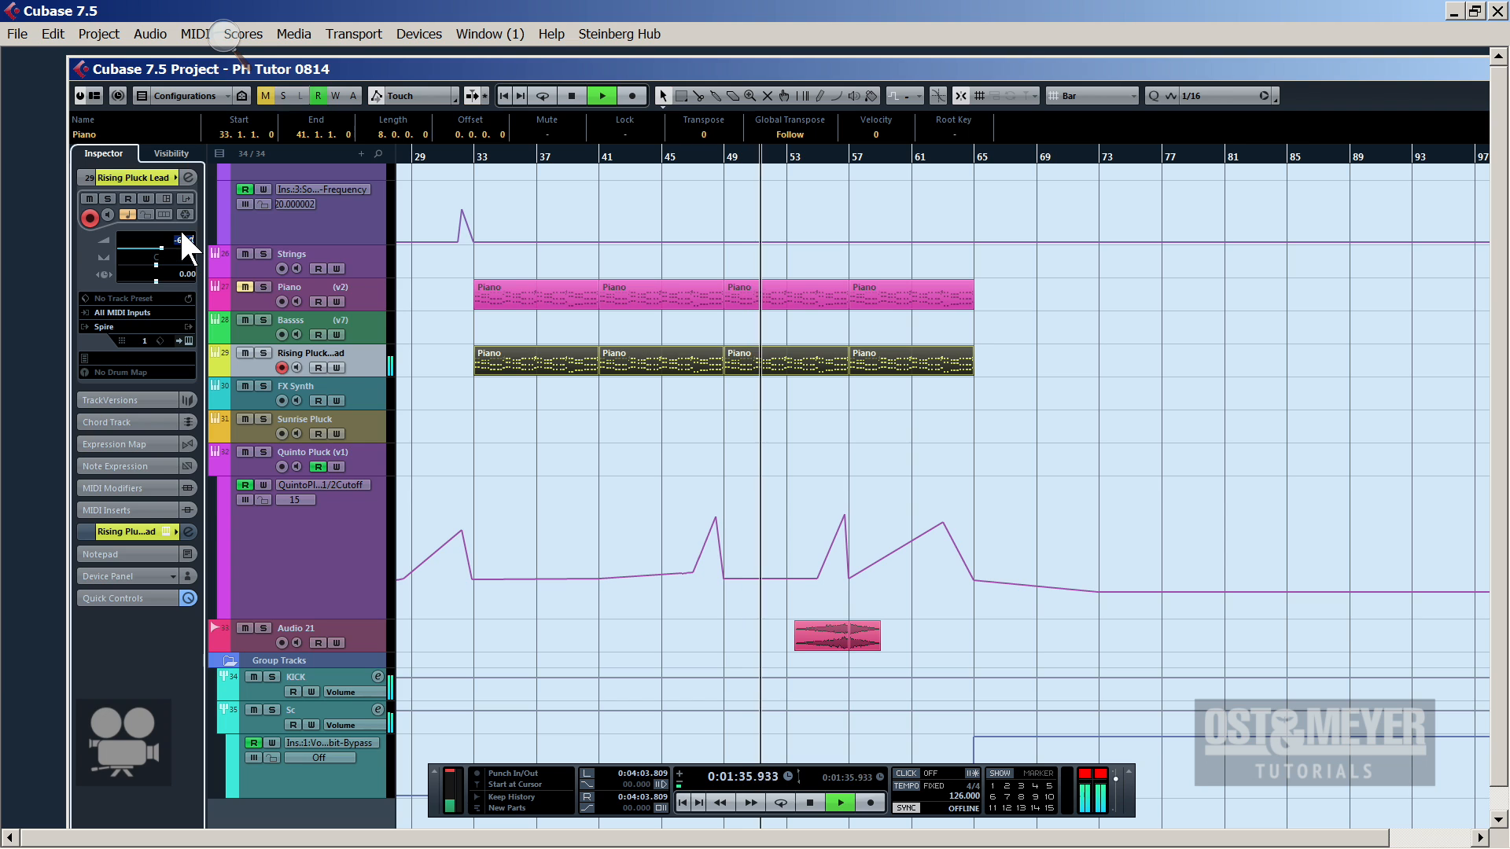
Set the Rising Pluck Lead track's volume to -3.00
{"action": "key", "text": "Return"}
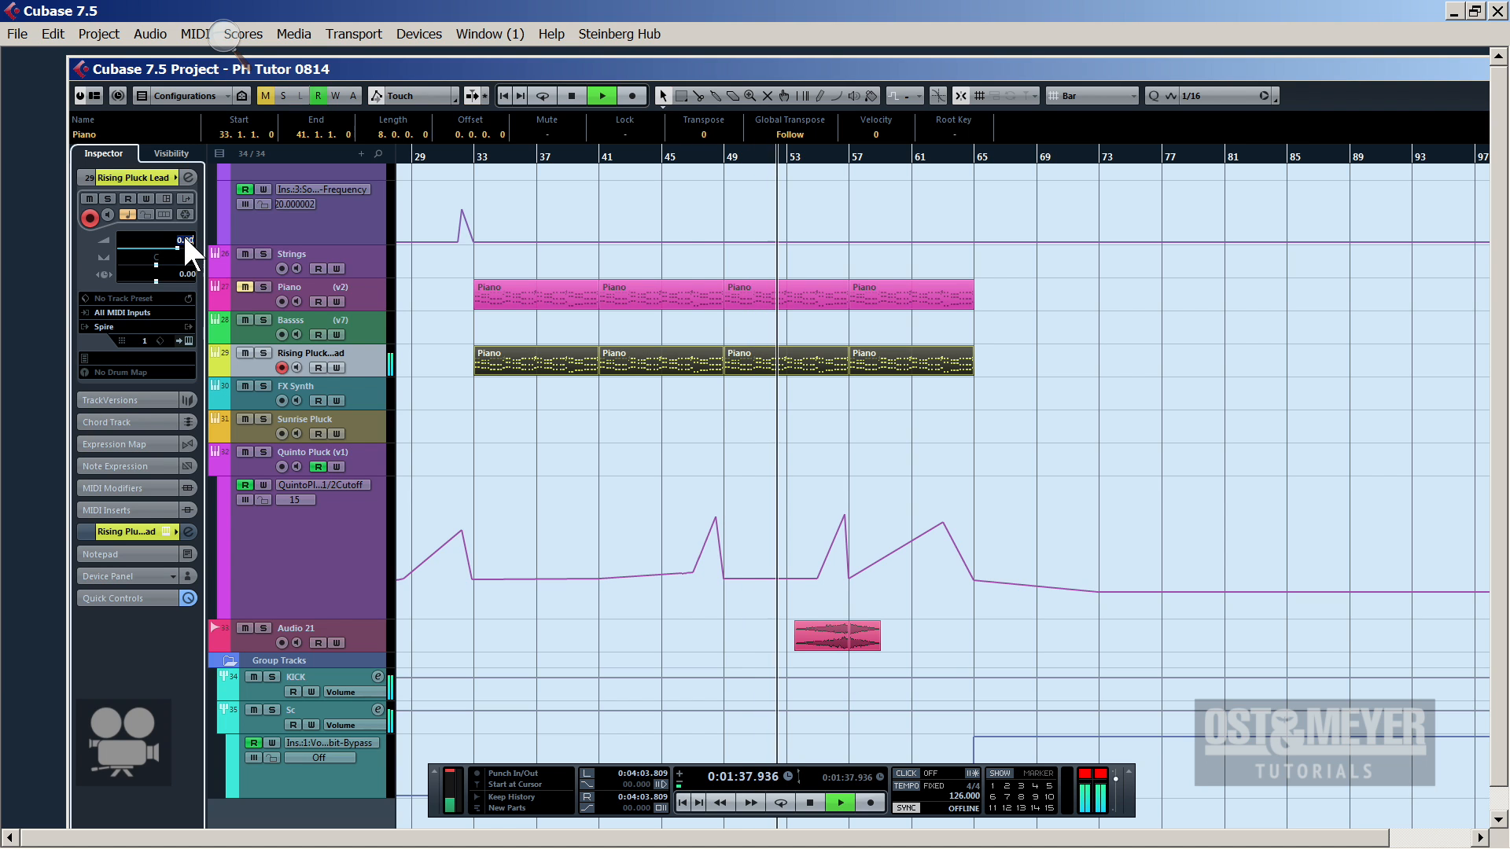
{"action": "scroll", "coordinate": [182, 233], "scroll_direction": "down", "scroll_amount": 3}
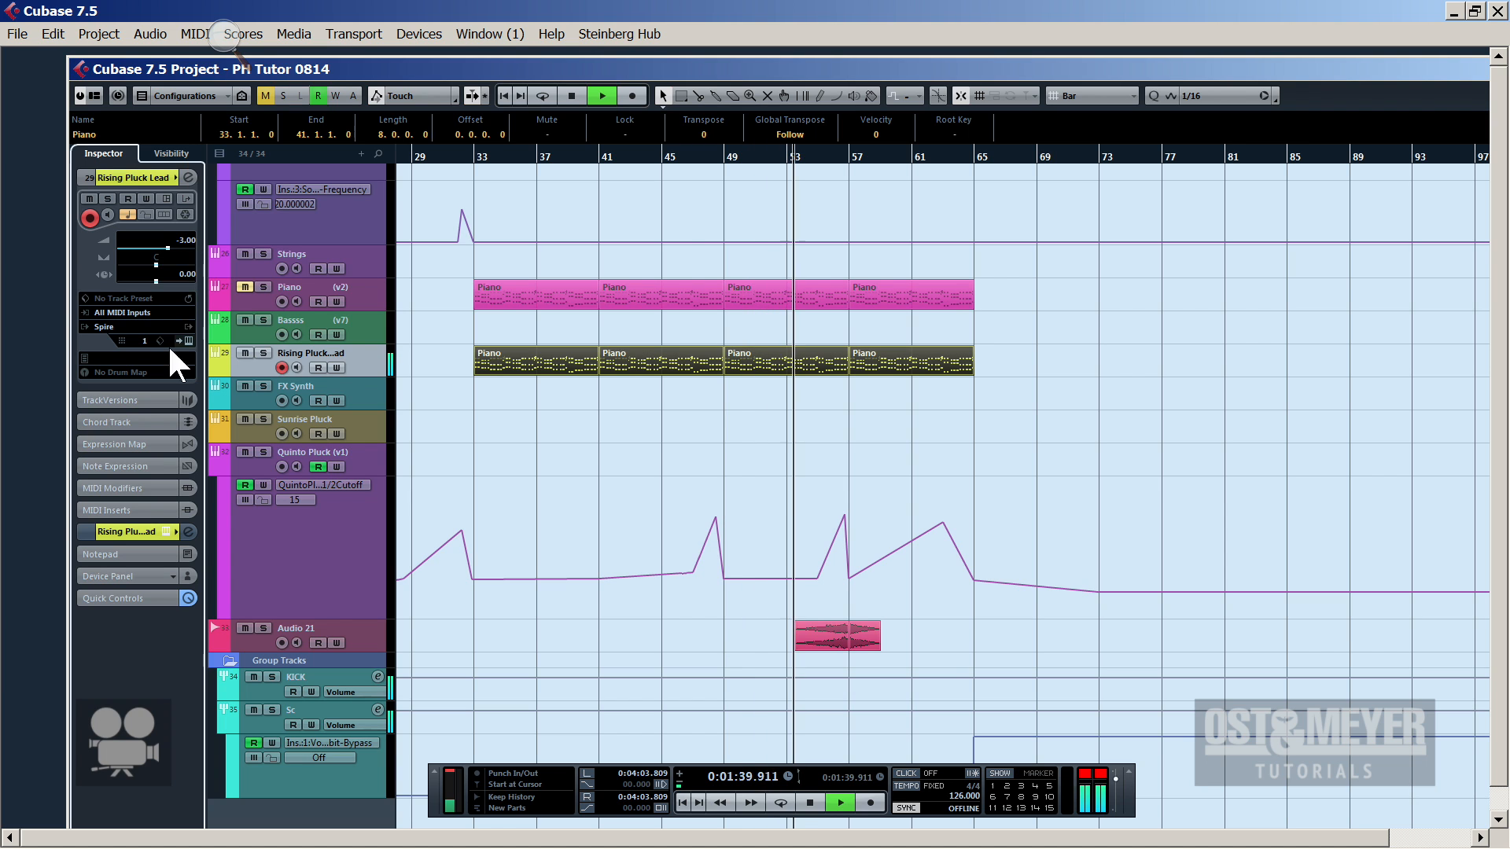
Inspect the sidechain curve of VolumeShaper3 on the Rising Pluck Lead track, and stop playback
{"action": "left_click", "coordinate": [126, 532]}
{"action": "left_click", "coordinate": [147, 354]}
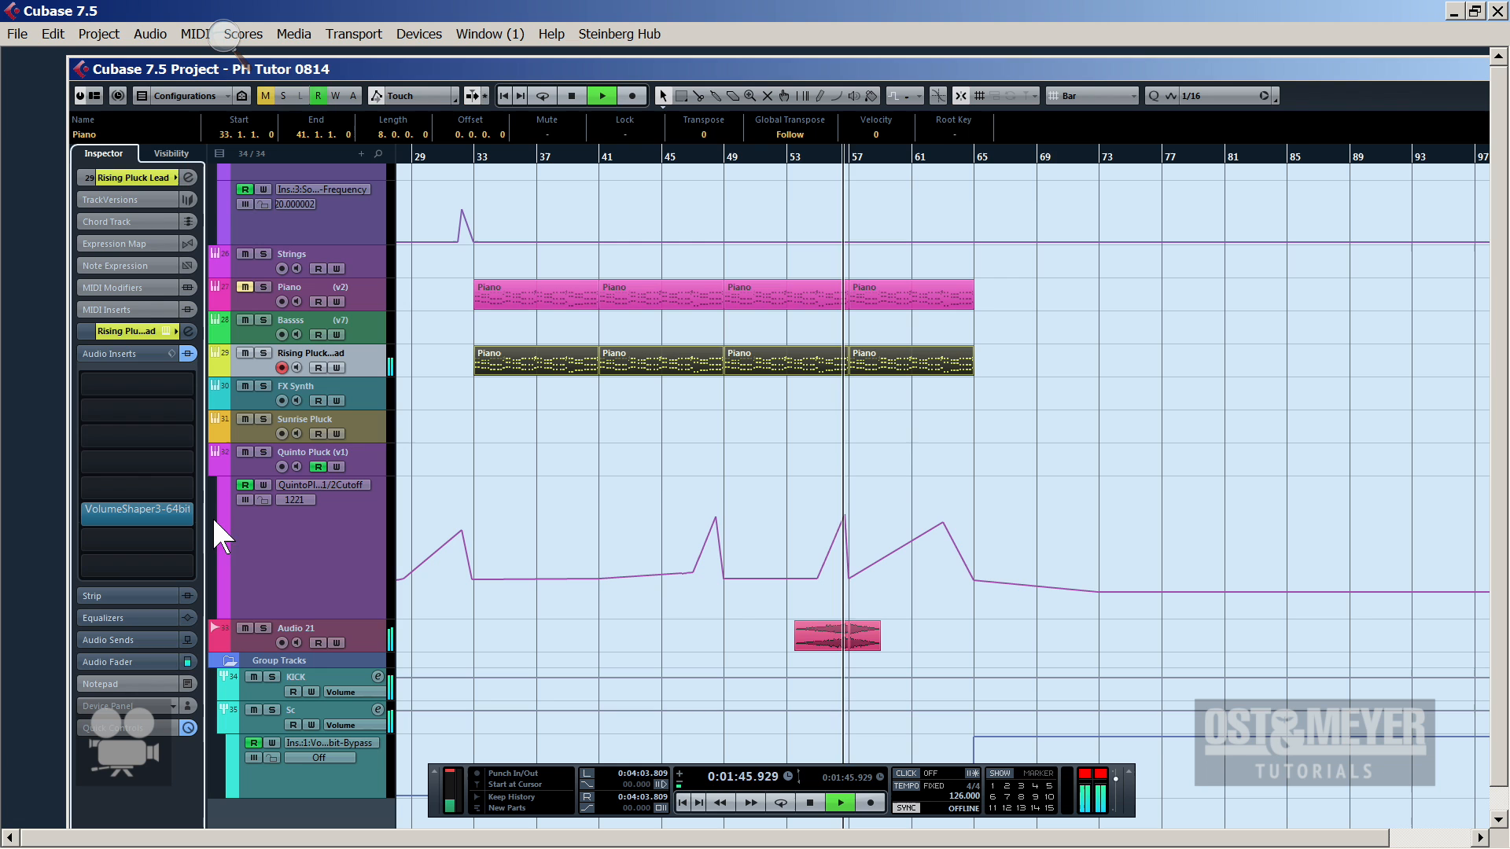
{"action": "left_click", "coordinate": [93, 509]}
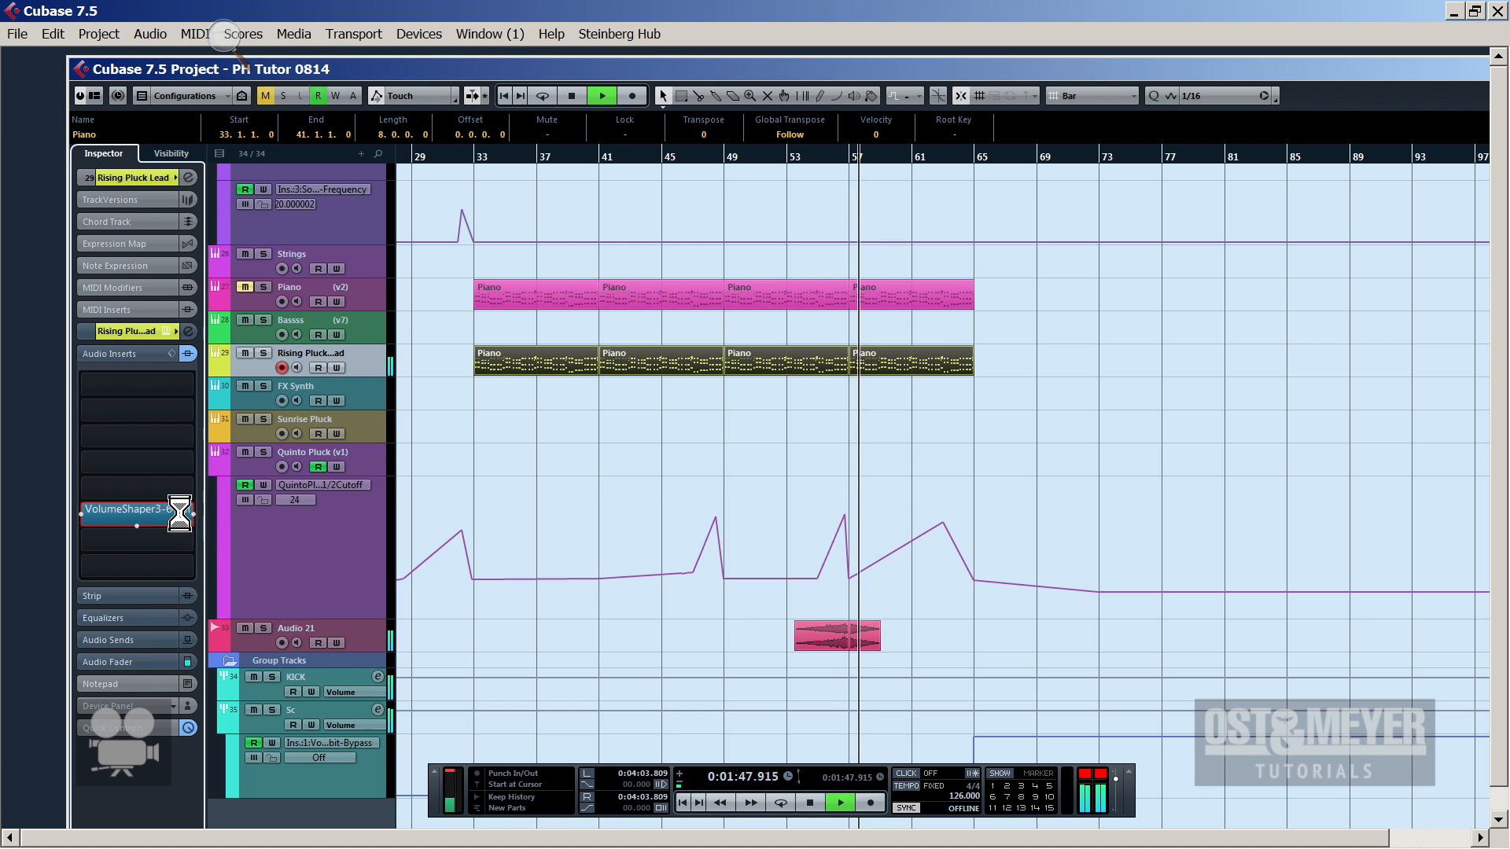
{"action": "left_click", "coordinate": [136, 383]}
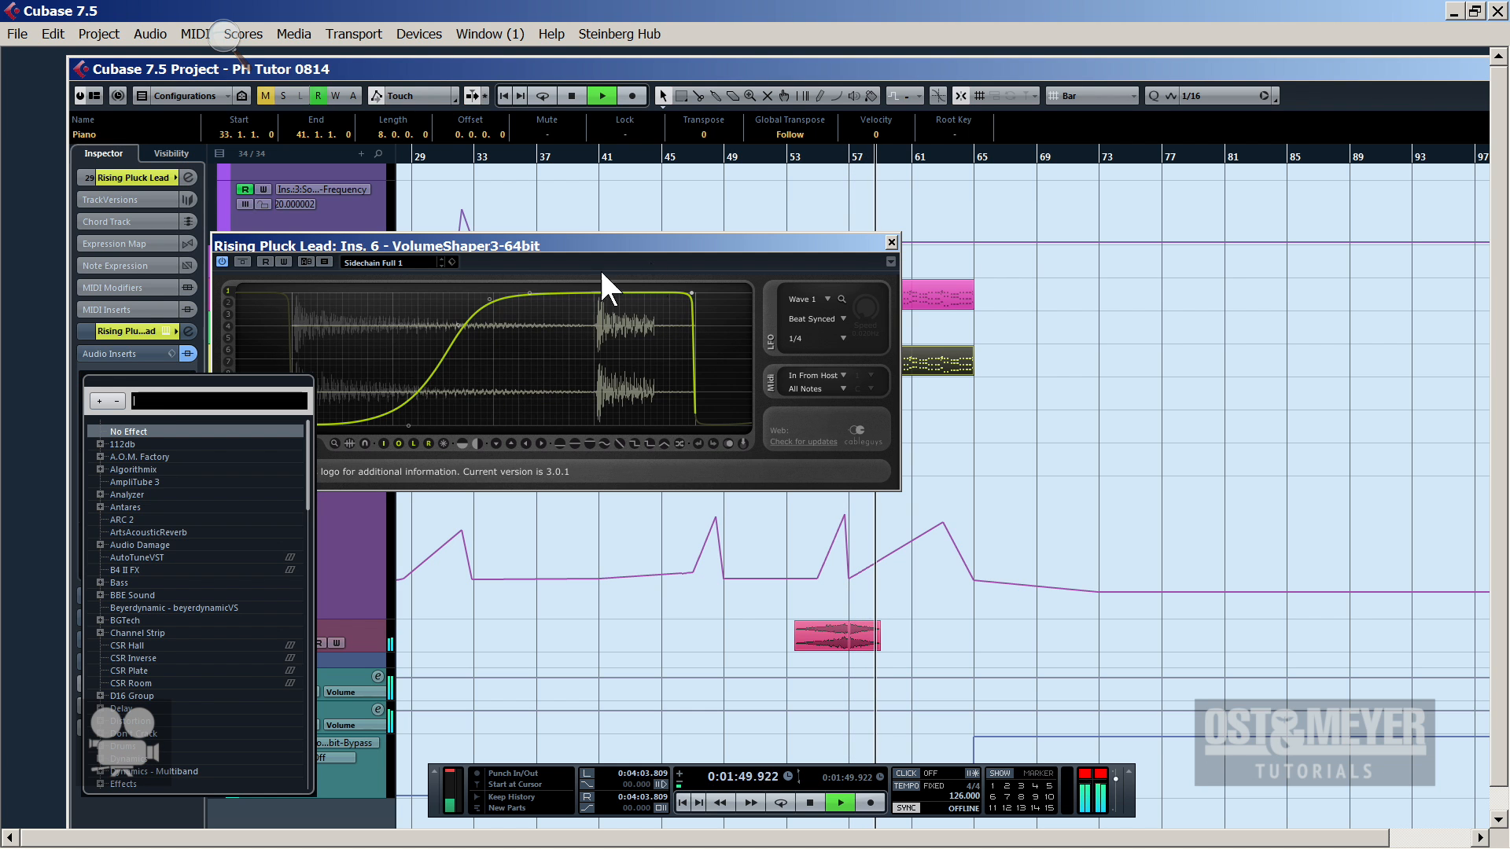
{"action": "left_click", "coordinate": [893, 241]}
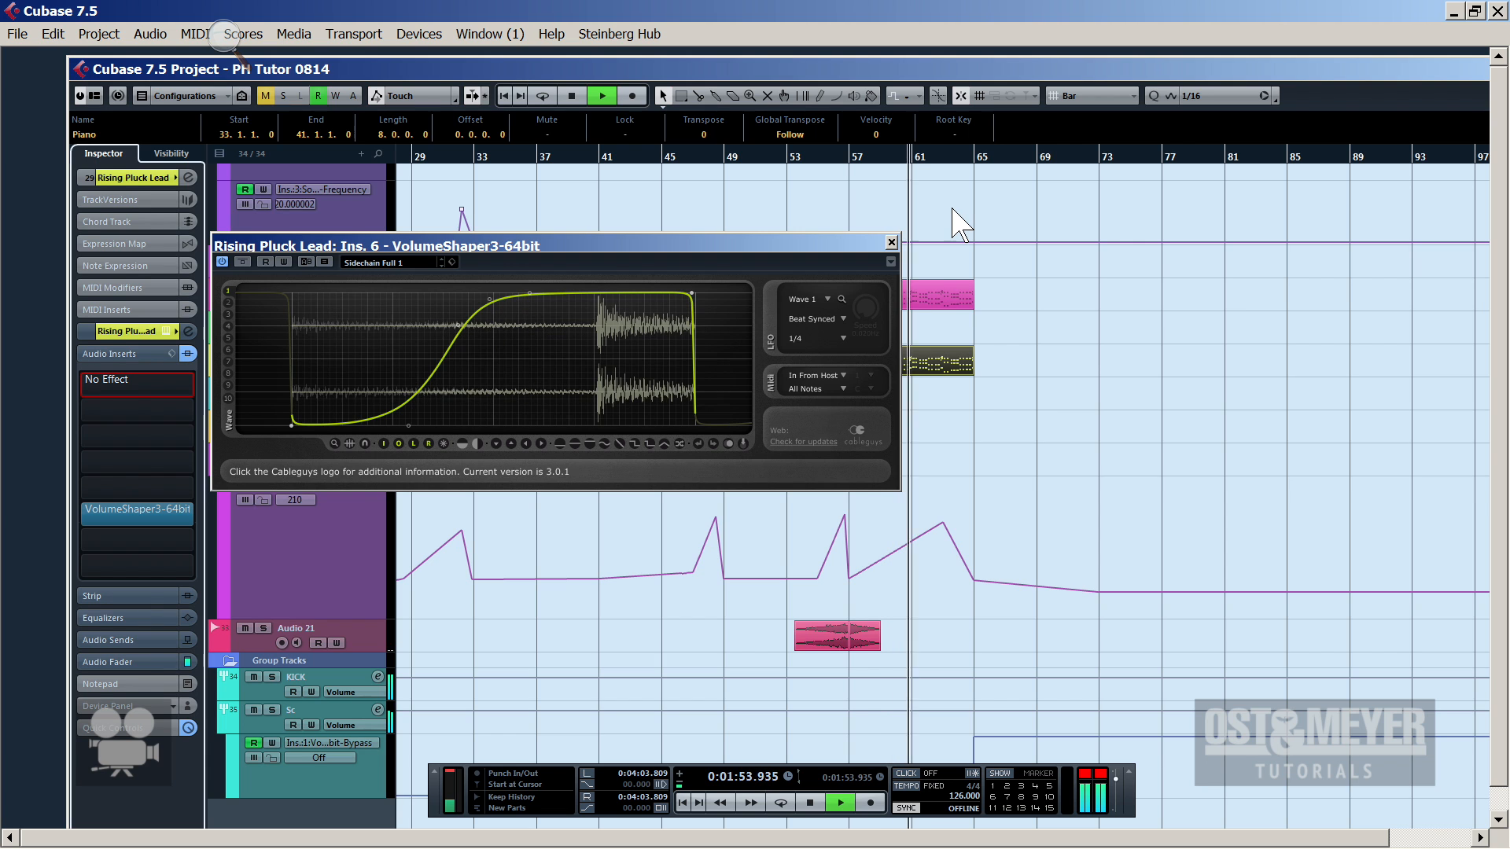
{"action": "key", "text": "space"}
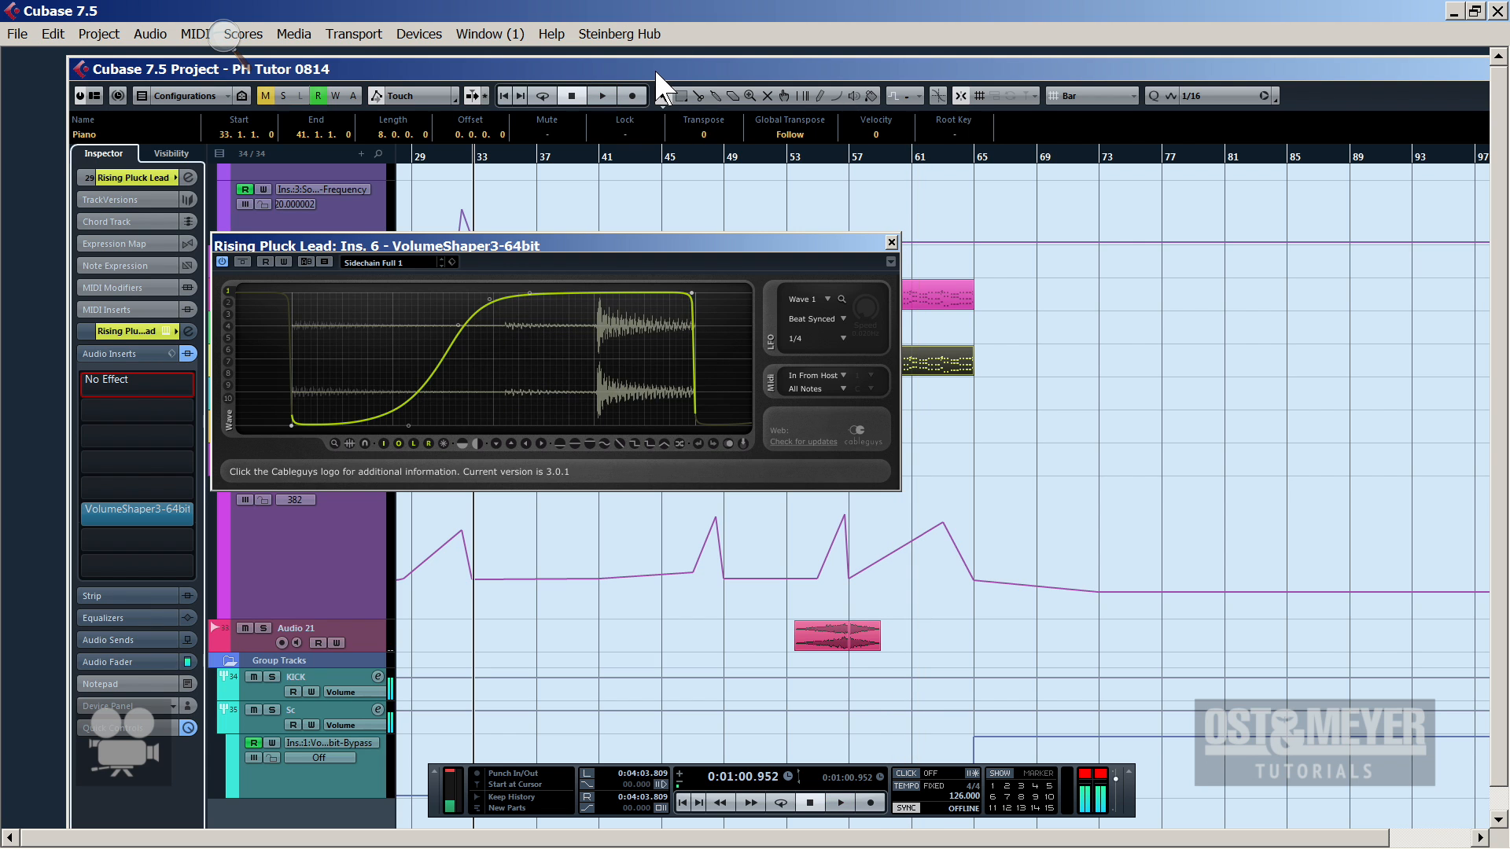
{"action": "left_click", "coordinate": [894, 241]}
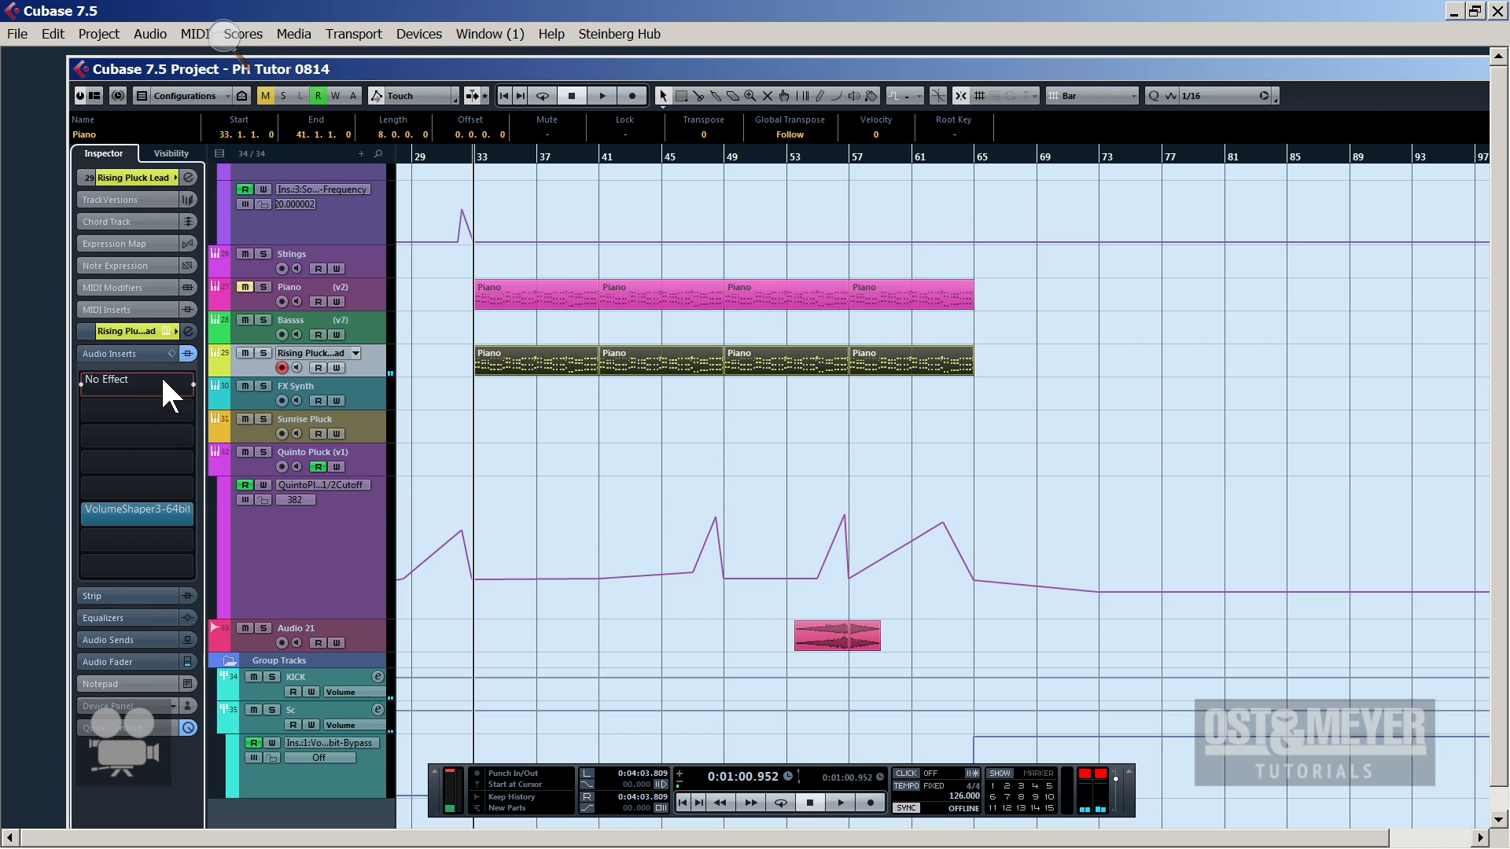
Remove VolumeShaper3 from the Rising Pluck Lead track's audio inserts by assigning No Effect to its slot
{"action": "left_click", "coordinate": [178, 515]}
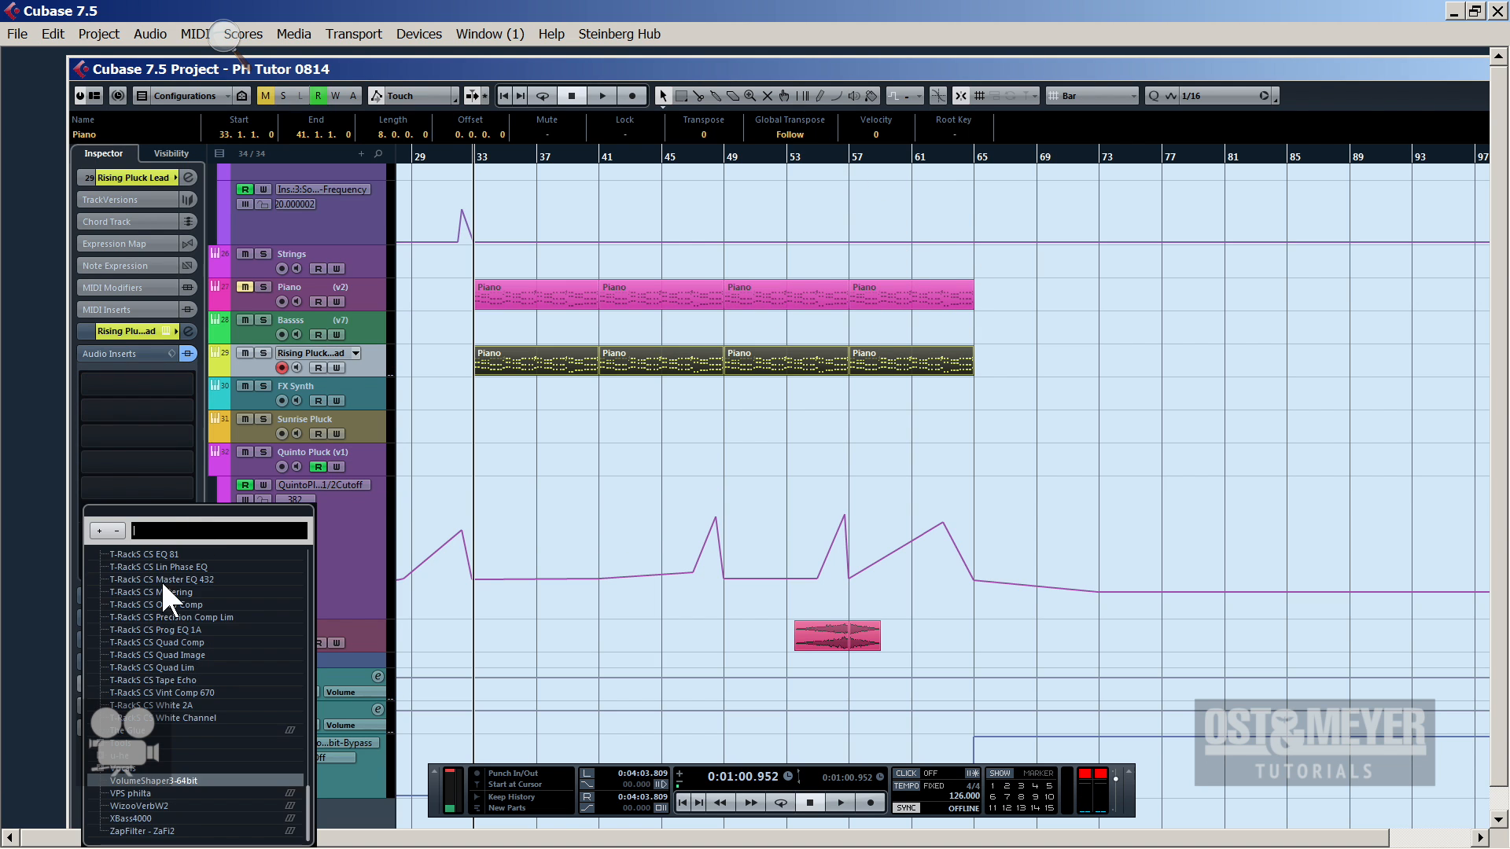
{"action": "scroll", "coordinate": [159, 566], "scroll_direction": "up", "scroll_amount": 5}
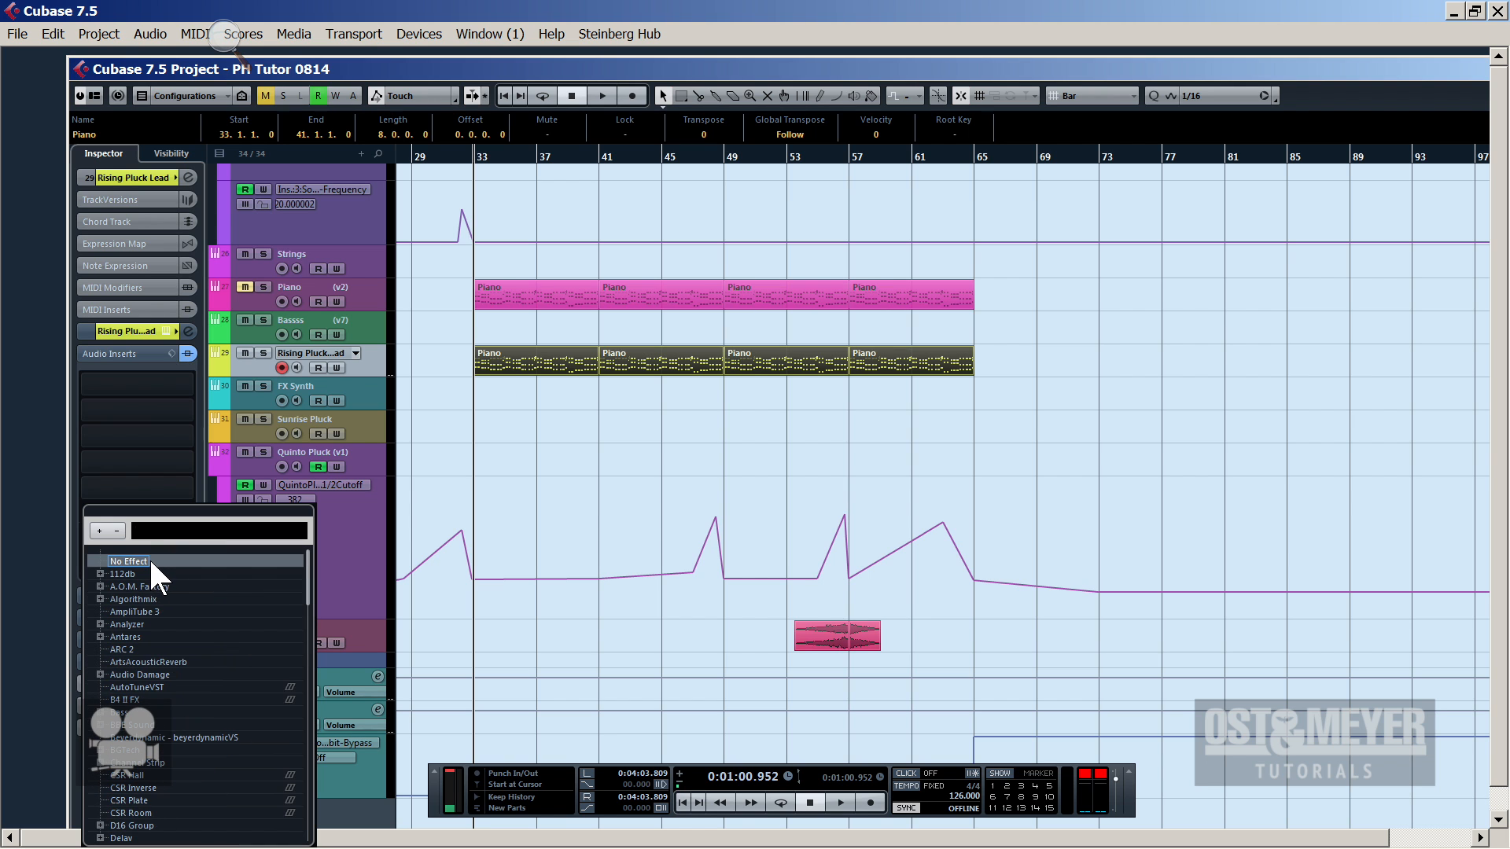
{"action": "left_click", "coordinate": [149, 558]}
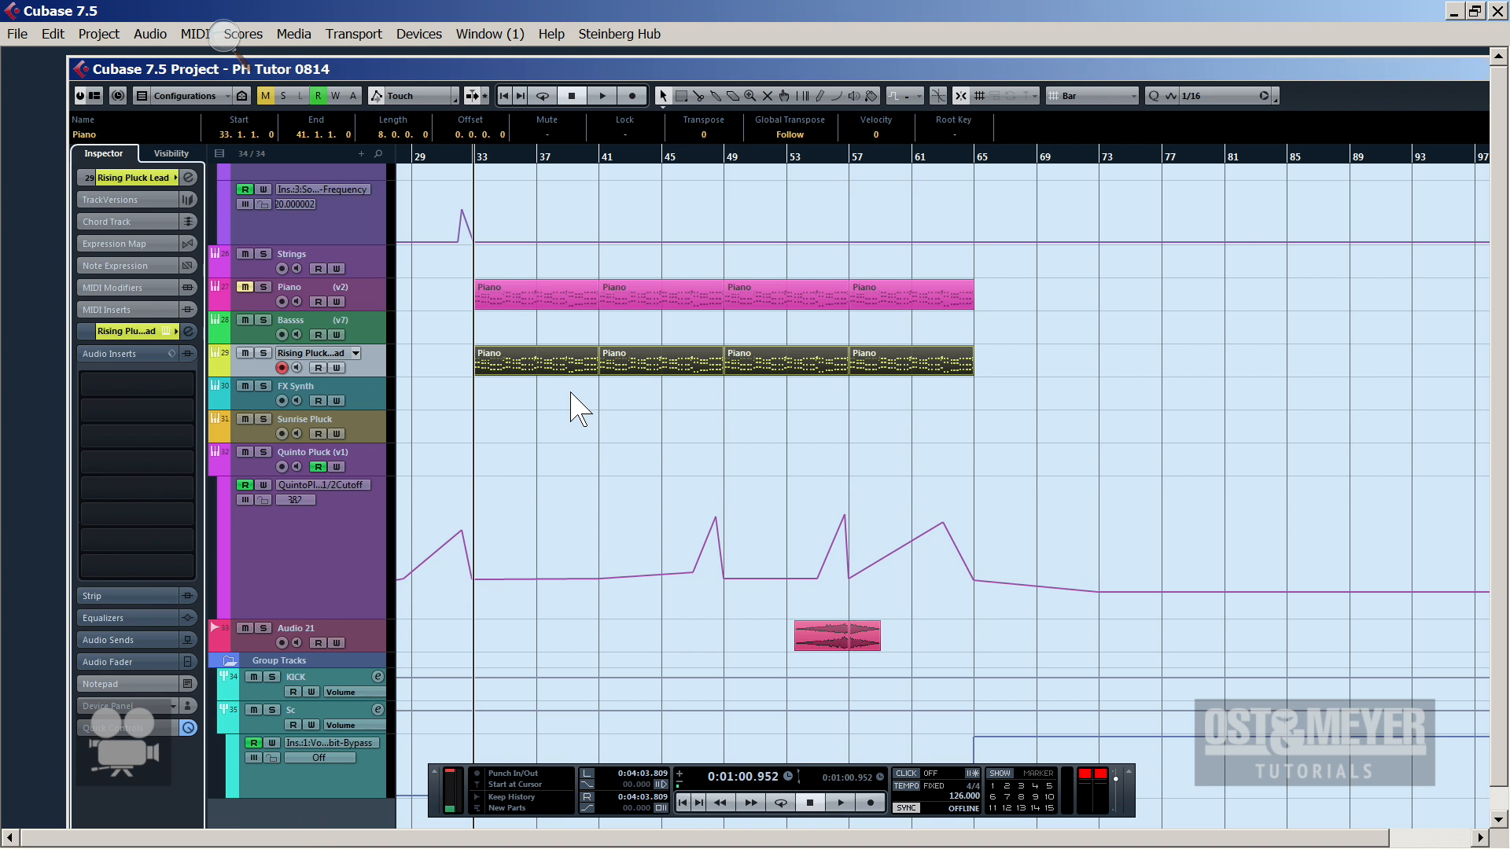
Route the Rising Pluck Lead channel's output to the Sc group and audition the mix from bar 33
{"action": "key", "text": "F3"}
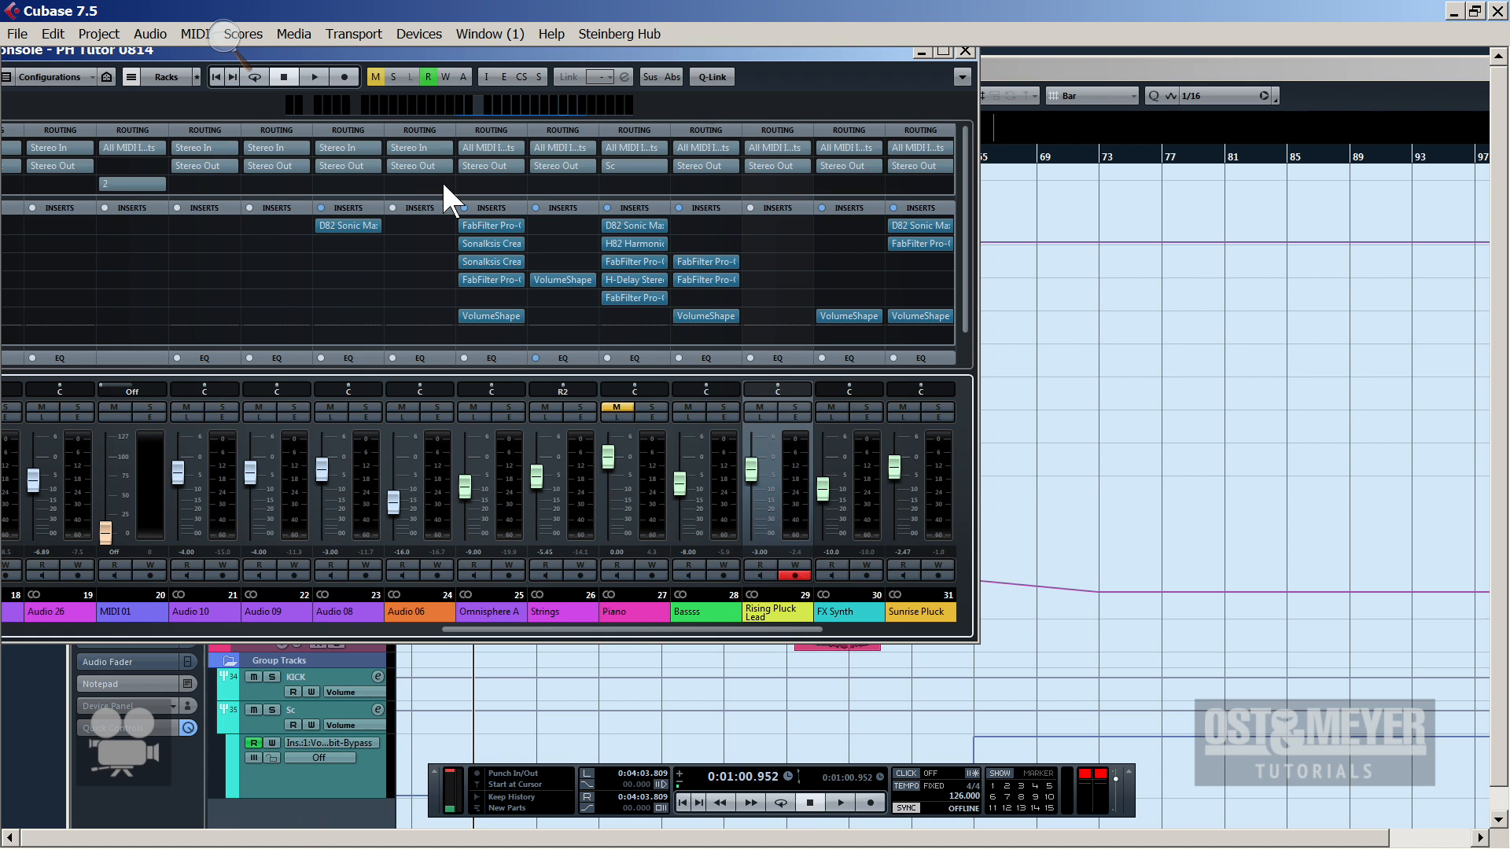
{"action": "left_click", "coordinate": [775, 167]}
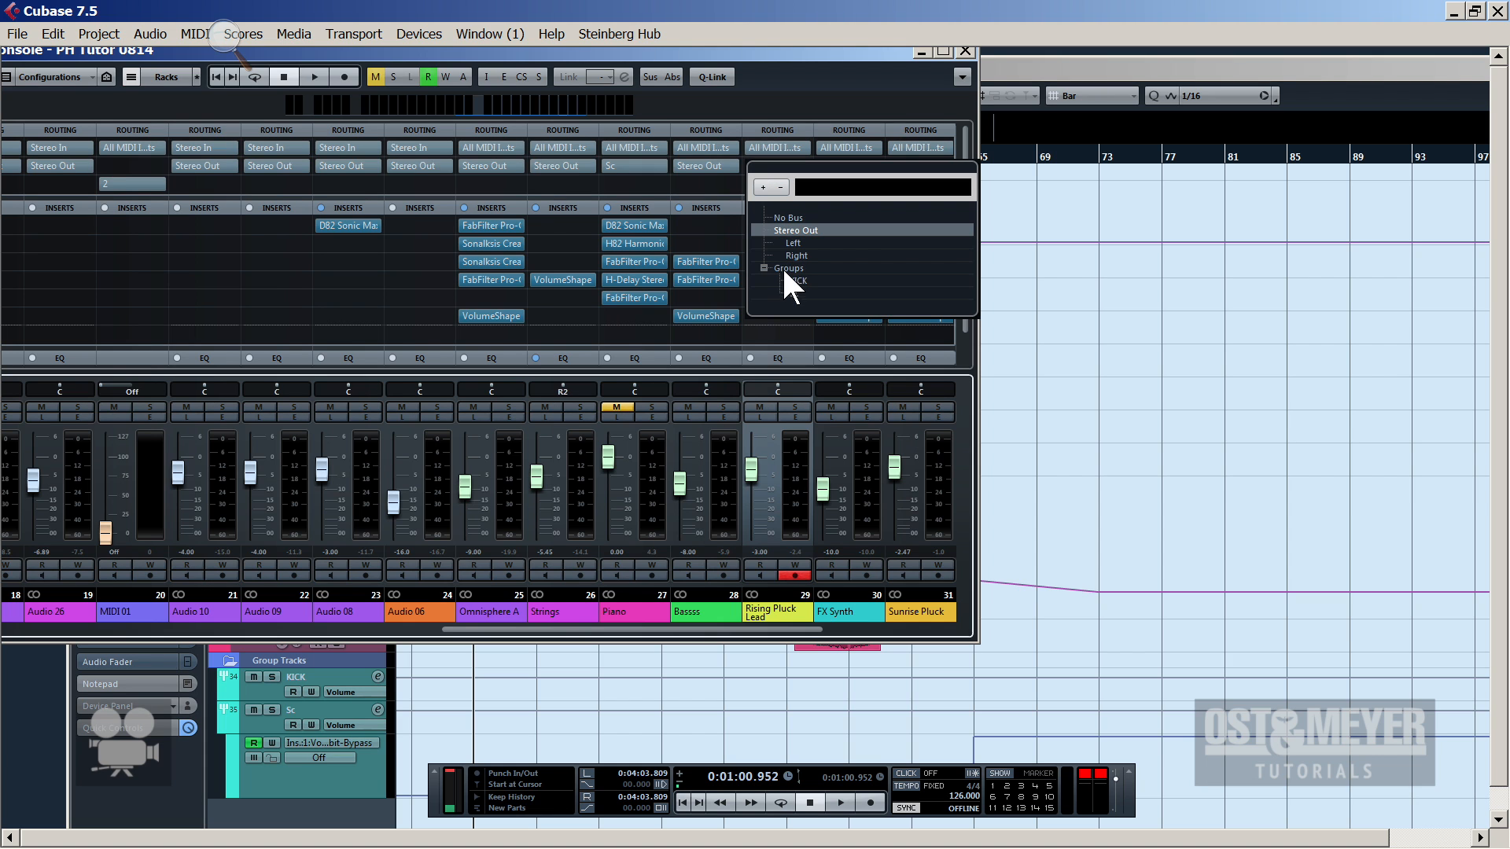
{"action": "left_click", "coordinate": [794, 291]}
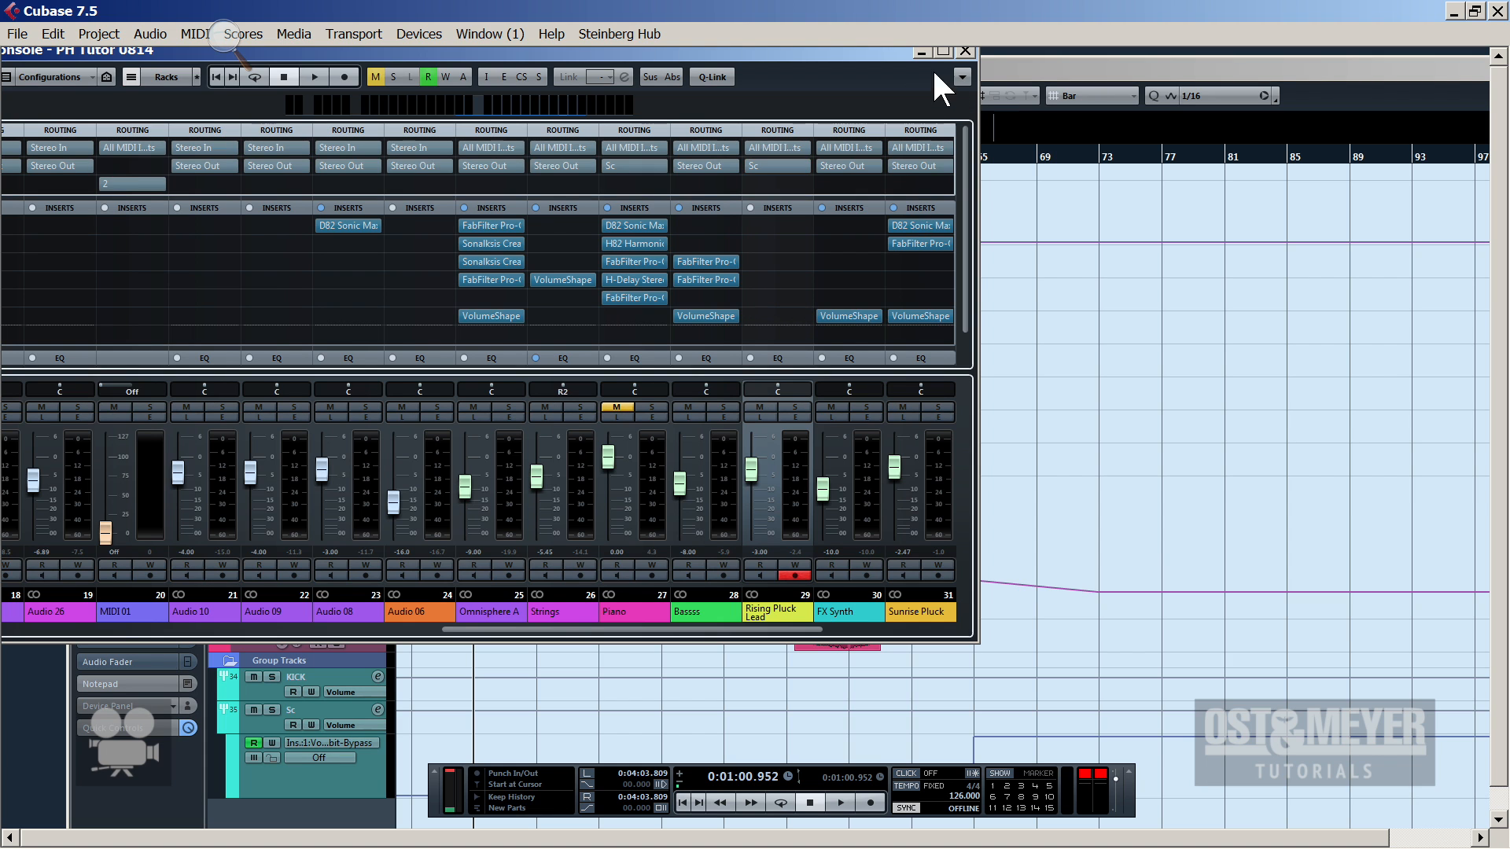
{"action": "left_click", "coordinate": [965, 51]}
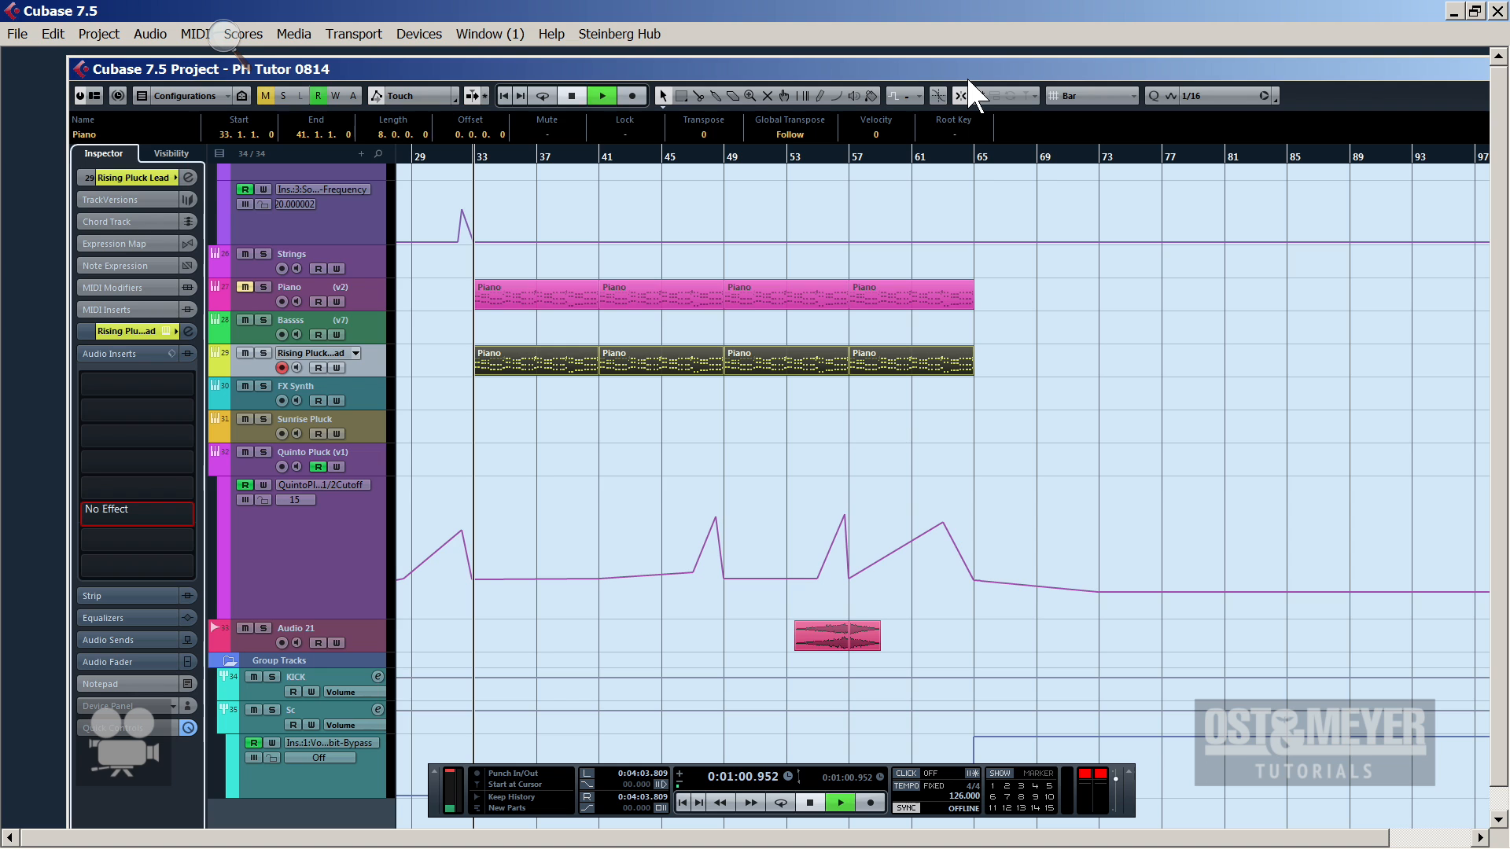
{"action": "key", "text": "space"}
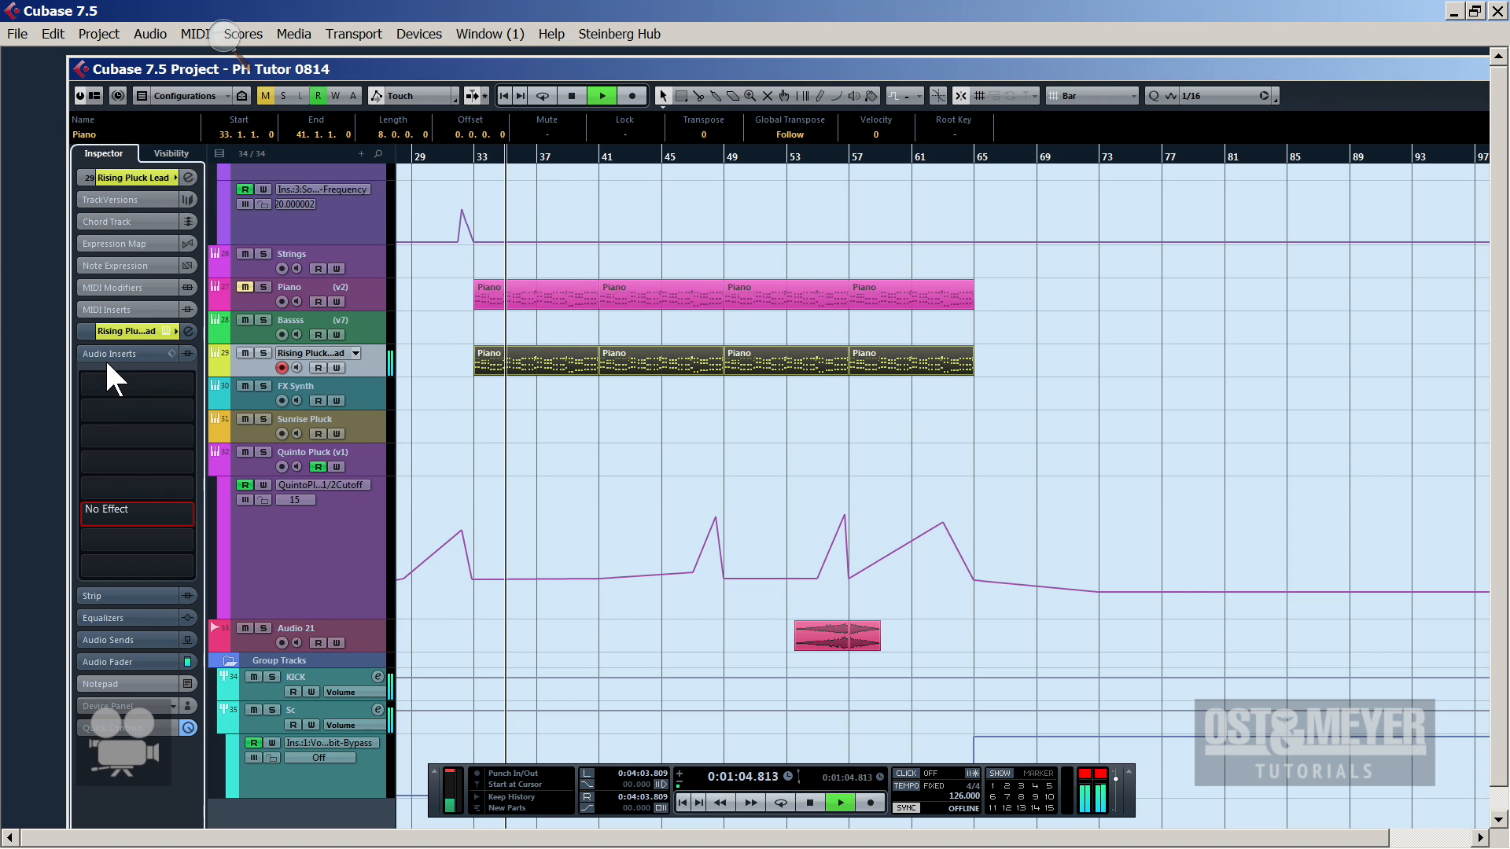
{"action": "key", "text": "space"}
With the mix playing, load FabFilter Pro-Q into the first audio insert slot of the Rising Pluck Lead track
{"action": "left_click", "coordinate": [265, 398]}
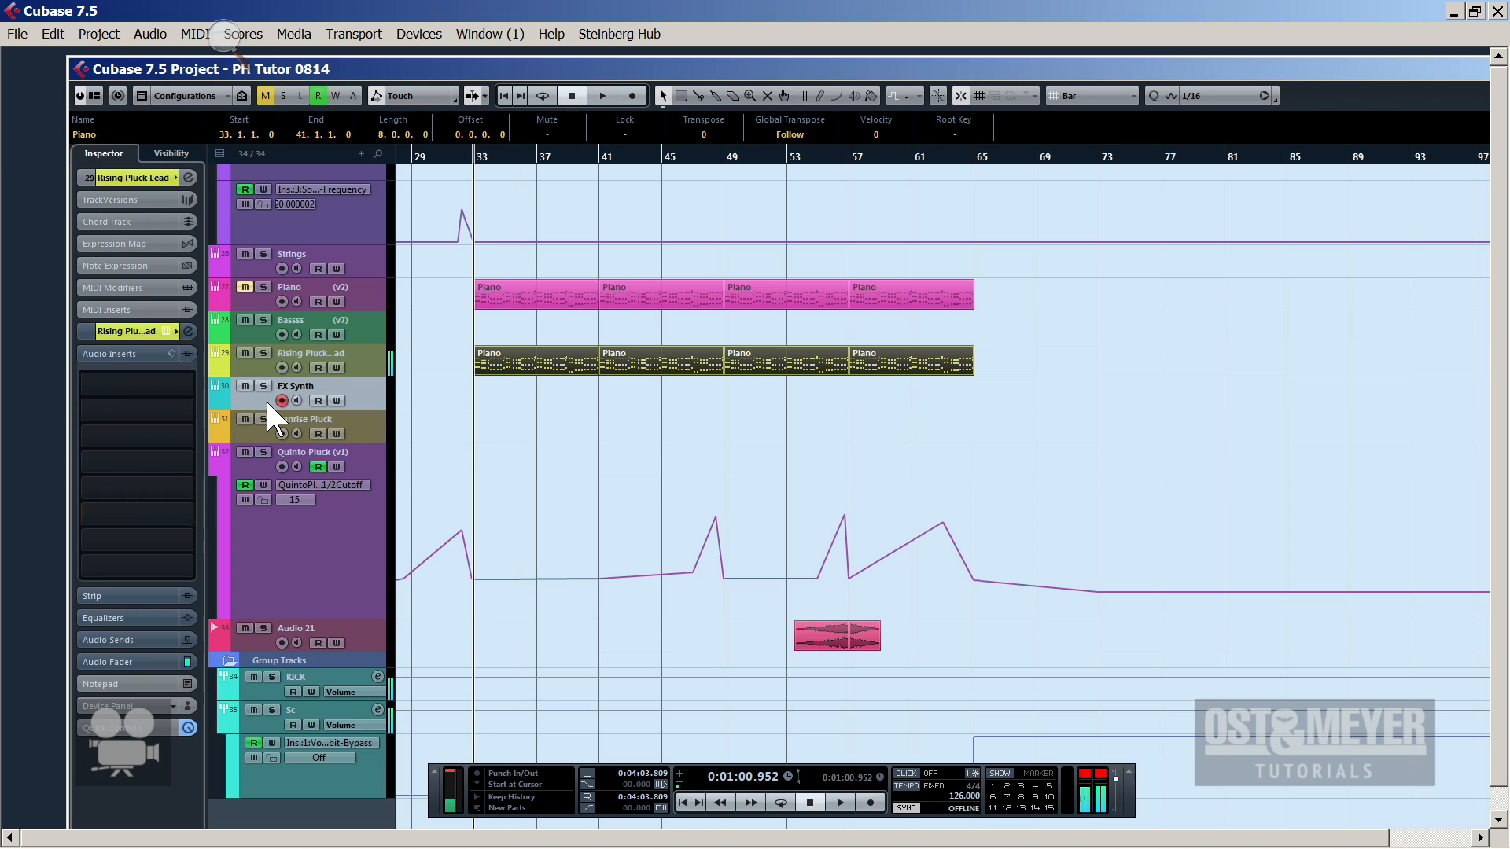
{"action": "left_click", "coordinate": [268, 370]}
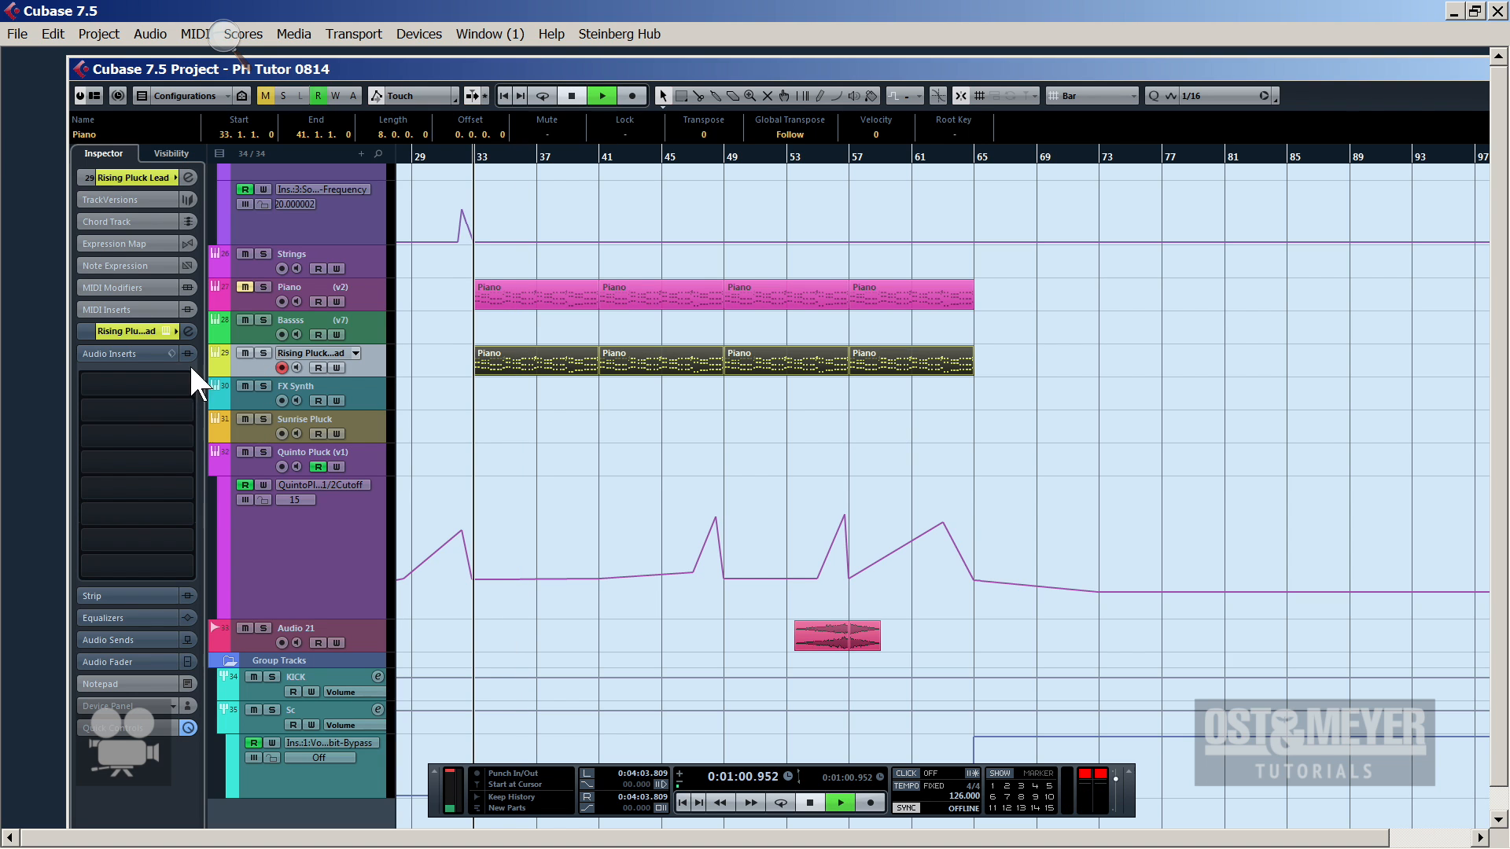
{"action": "key", "text": "space"}
{"action": "left_click", "coordinate": [104, 381]}
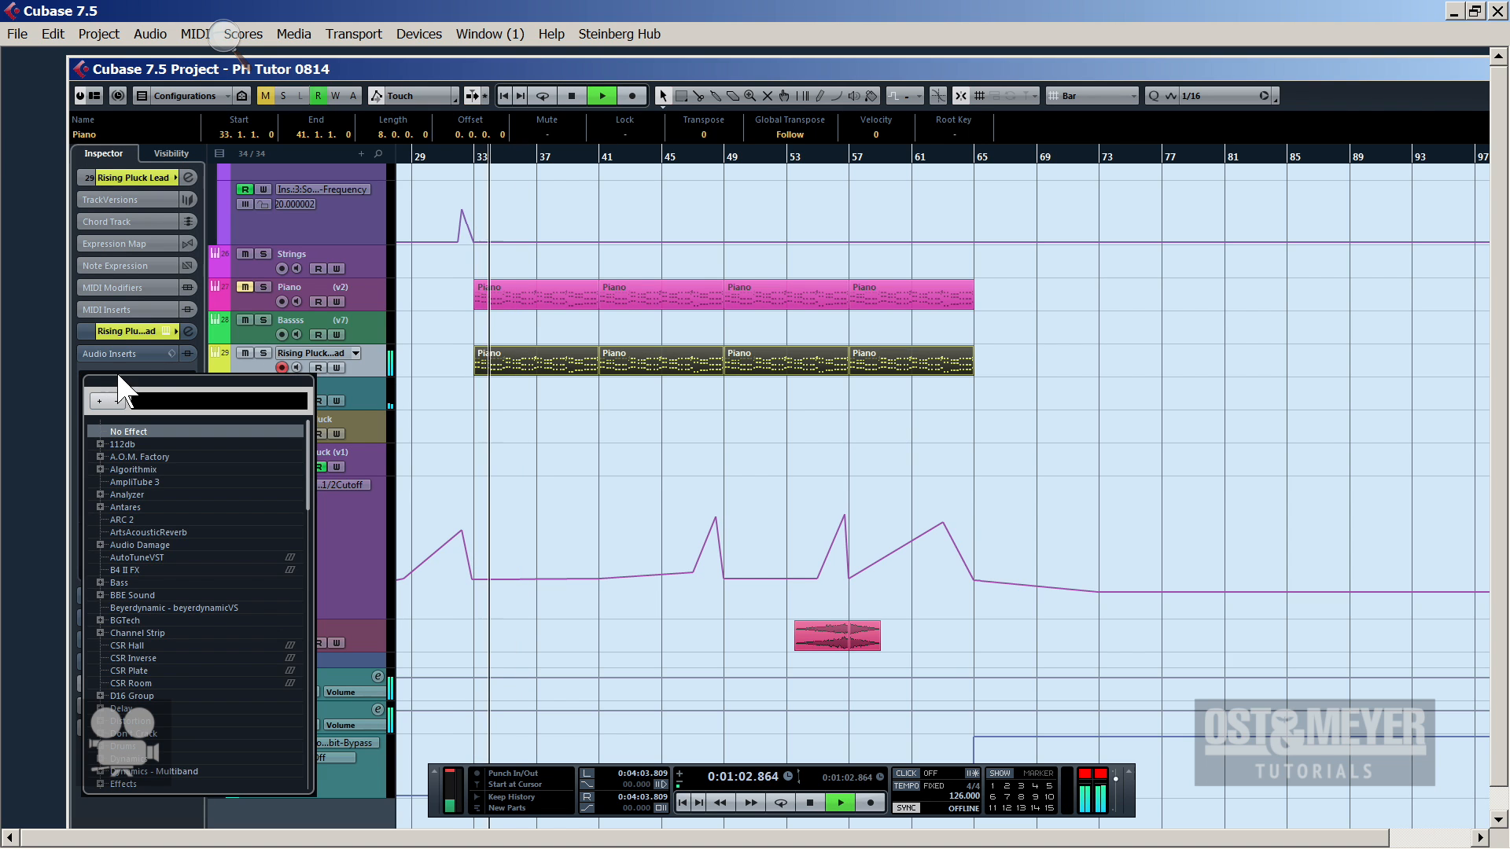
{"action": "left_click", "coordinate": [527, 411]}
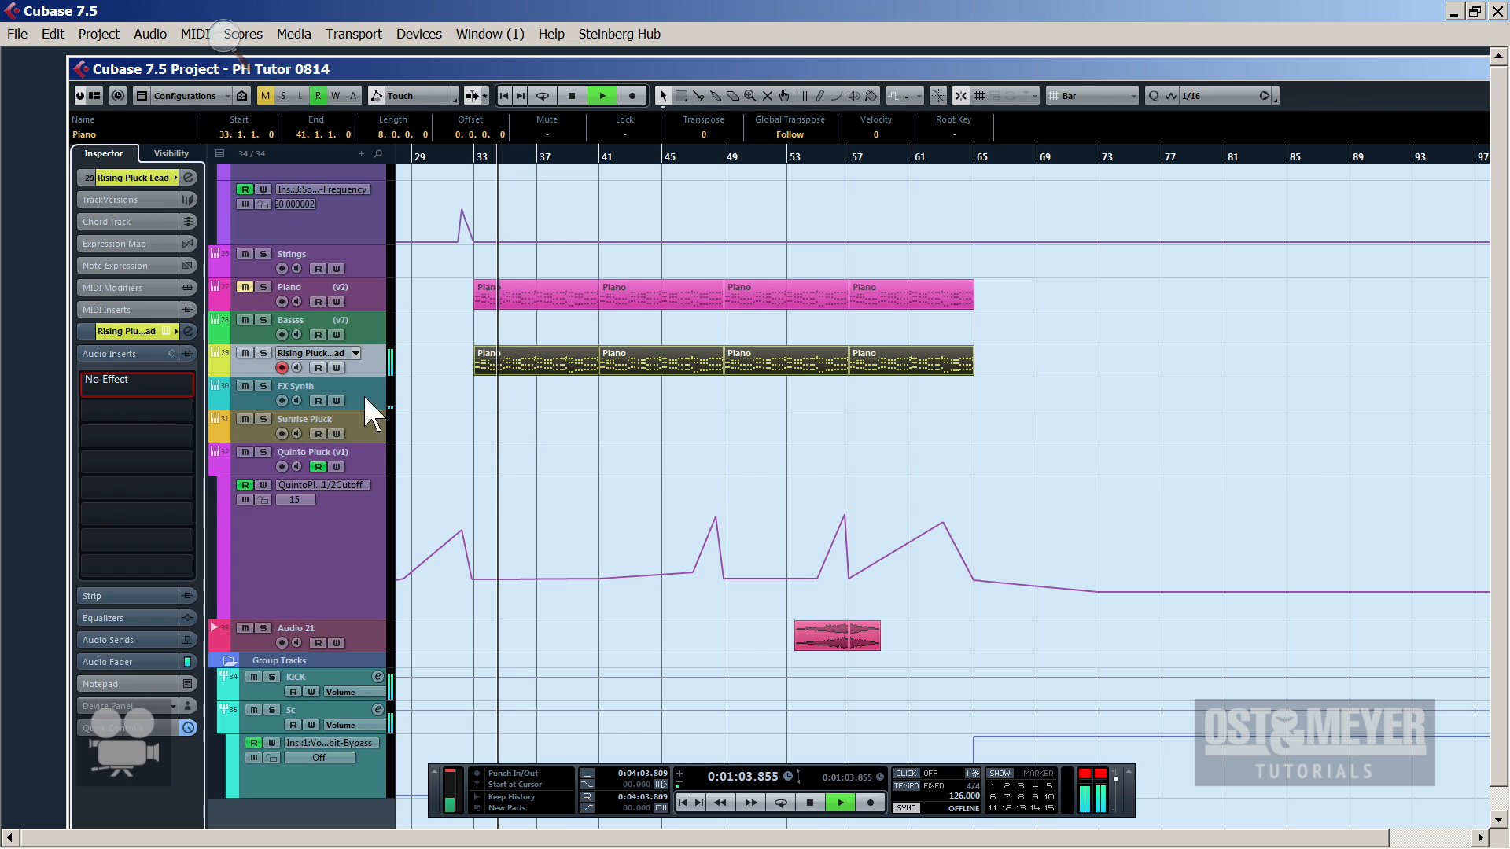
{"action": "left_click", "coordinate": [131, 376]}
{"action": "type", "text": "fabf"}
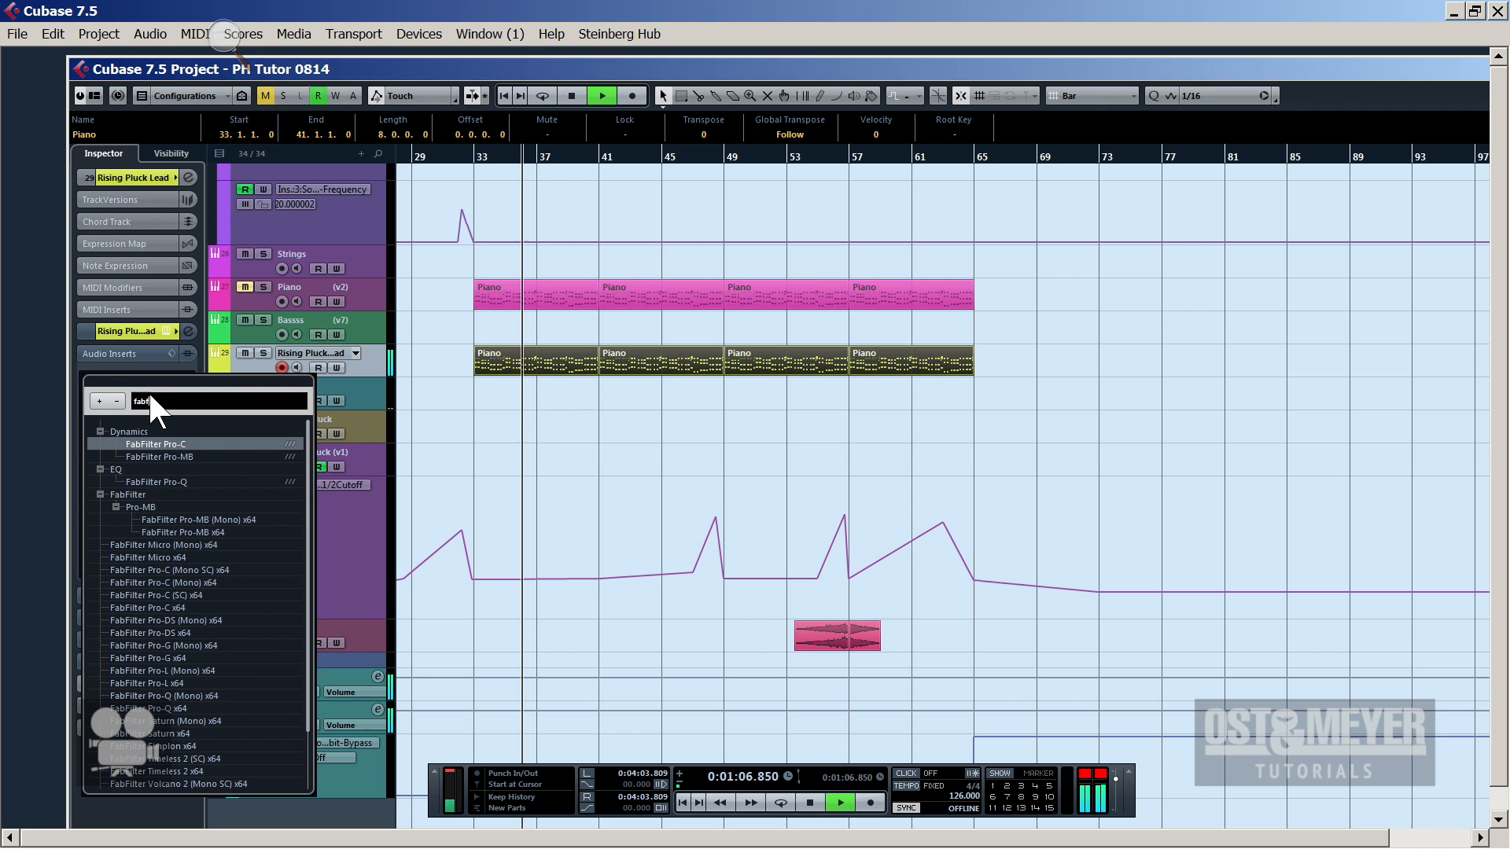
{"action": "left_click", "coordinate": [175, 482]}
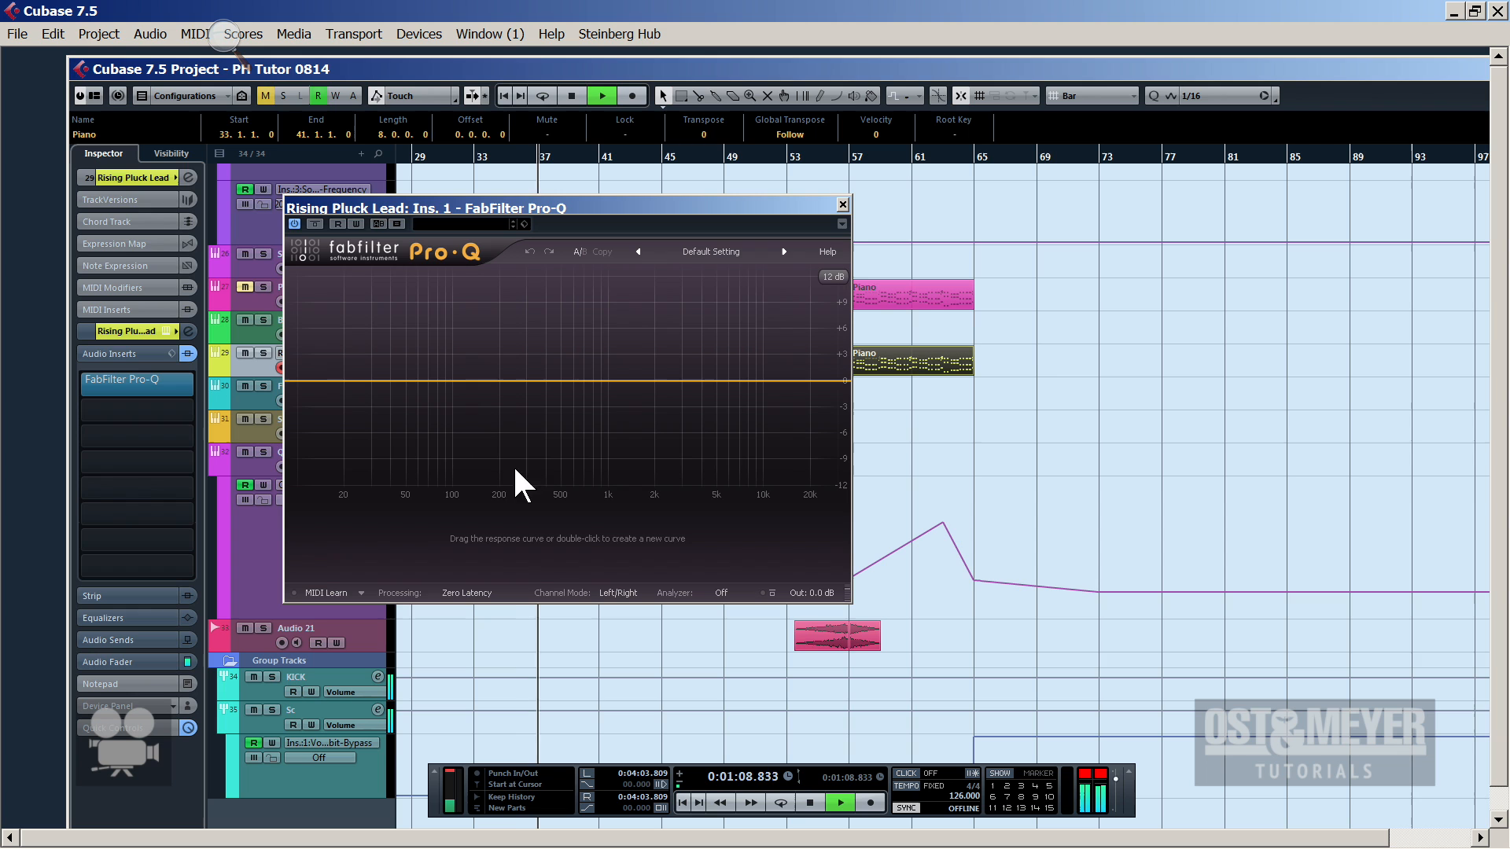
Add a low-cut band at about 133 Hz in Pro-Q on the Rising Pluck Lead track
{"action": "double_click", "coordinate": [478, 381]}
{"action": "left_click_drag", "start_coordinate": [477, 381], "coordinate": [480, 408]}
{"action": "right_click", "coordinate": [479, 409]}
{"action": "mouse_move", "coordinate": [522, 441]}
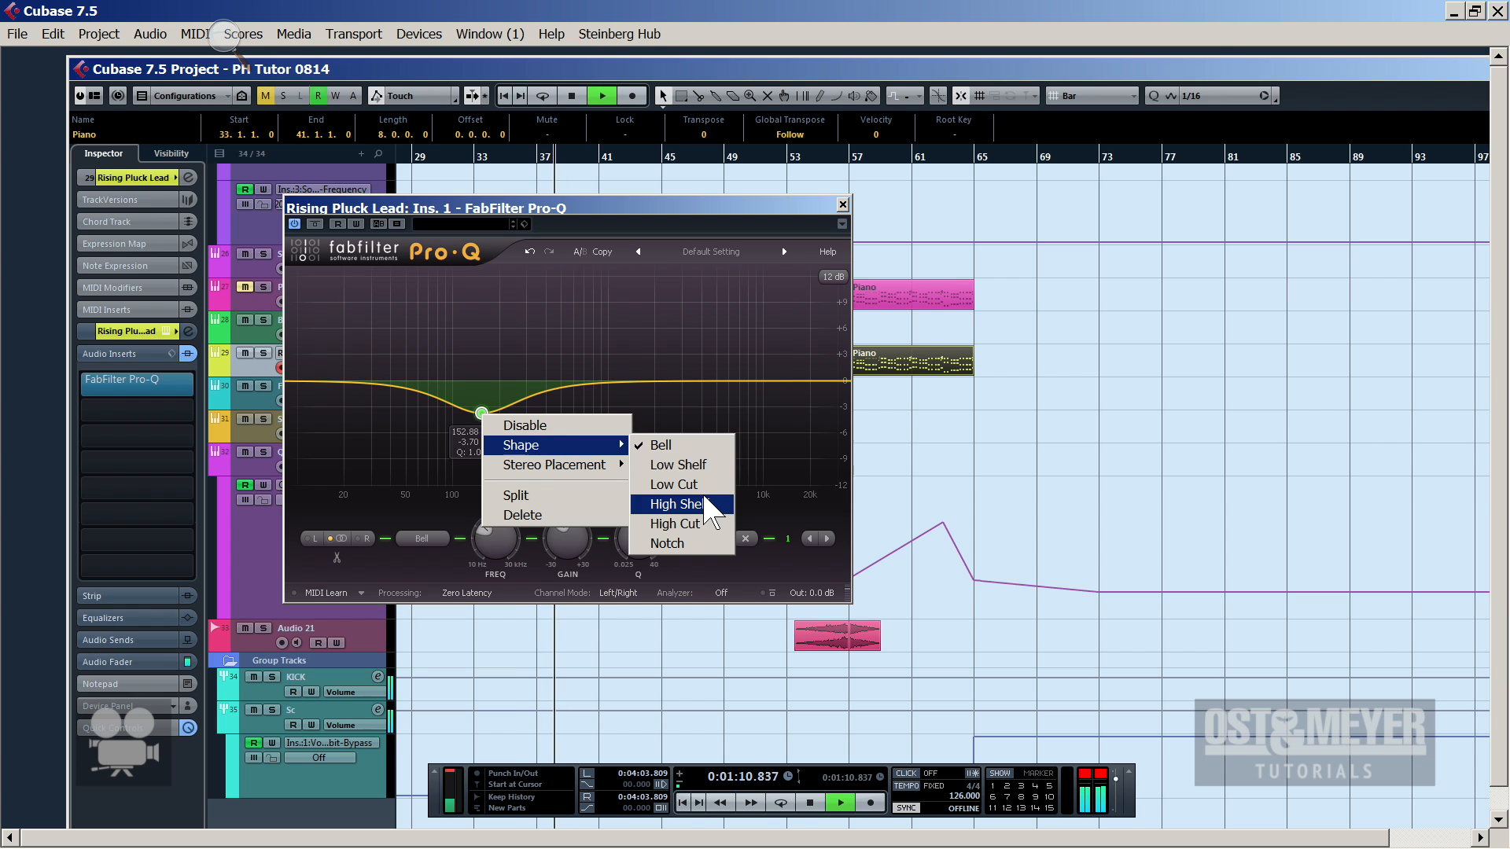
{"action": "left_click", "coordinate": [708, 483]}
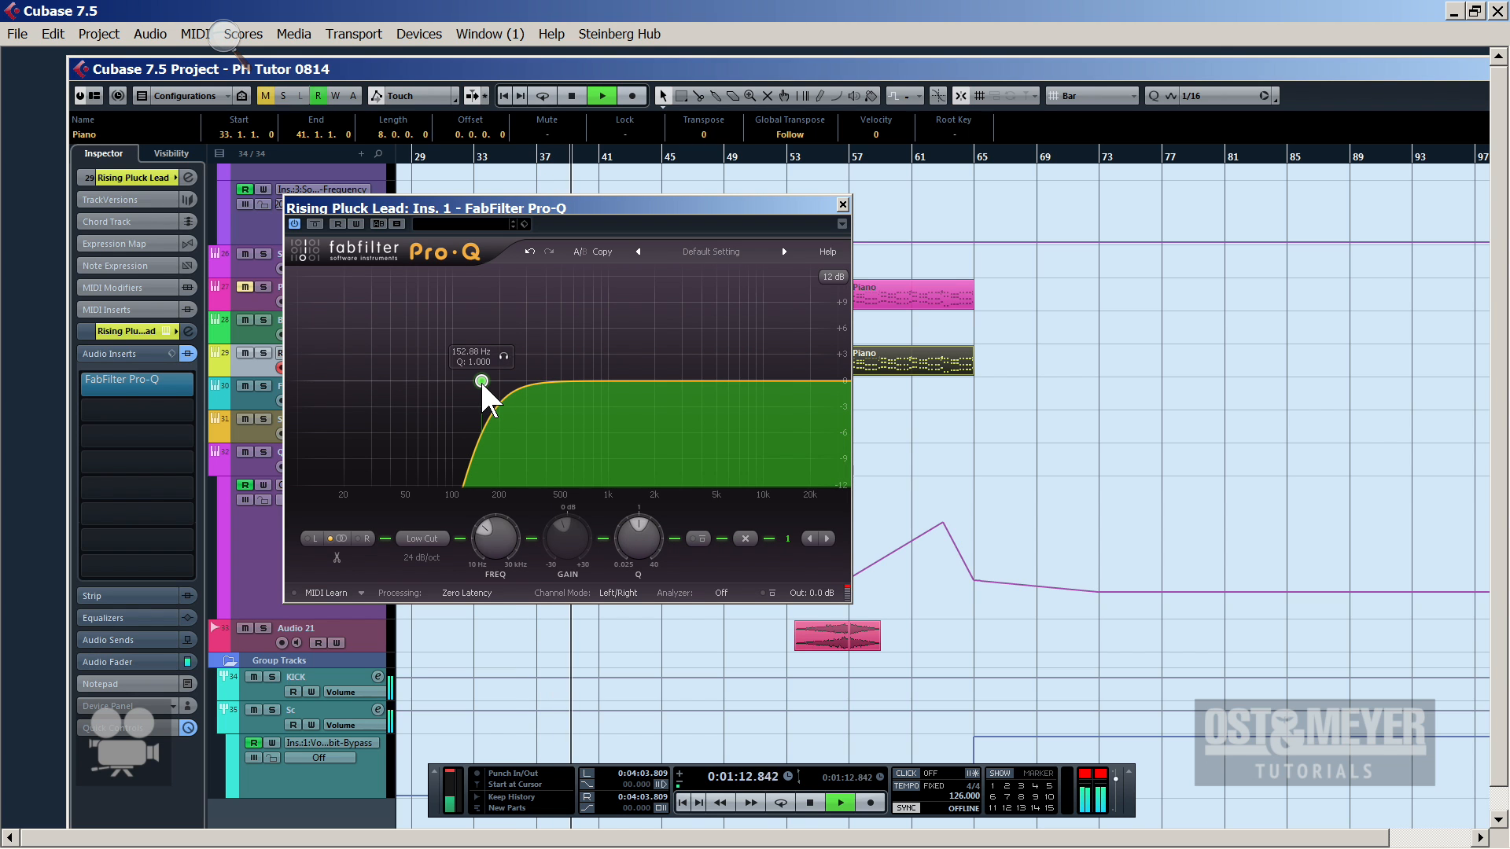
{"action": "left_click_drag", "start_coordinate": [480, 379], "coordinate": [473, 383]}
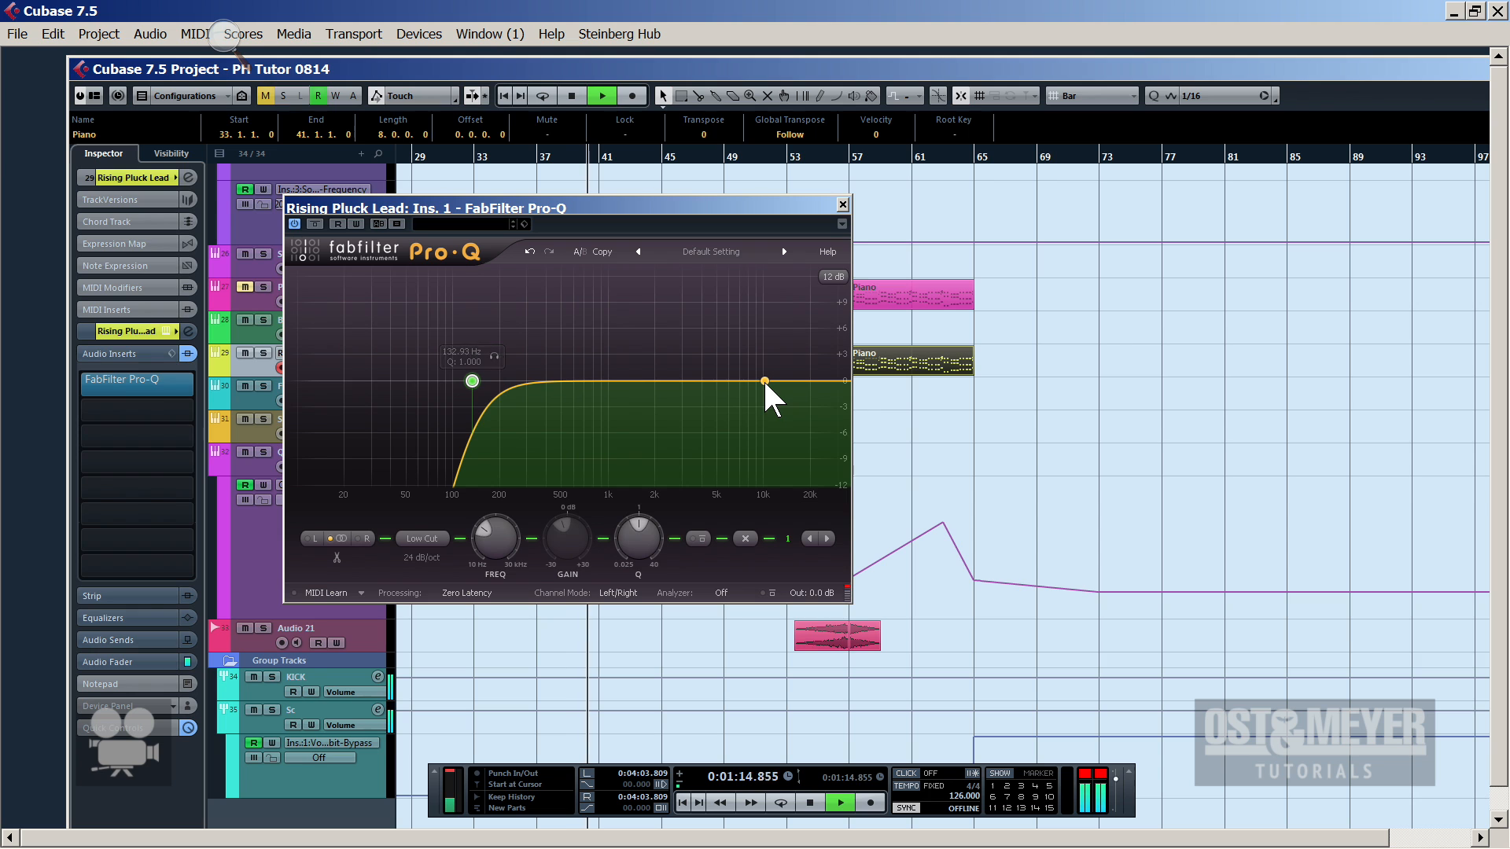
Add a high-shelf boost of about 2.3 dB near 8 kHz in Pro-Q, and close the plug-in
{"action": "double_click", "coordinate": [762, 380]}
{"action": "mouse_move", "coordinate": [762, 381]}
{"action": "left_mouse_down"}
{"action": "mouse_move", "coordinate": [734, 352]}
{"action": "mouse_move", "coordinate": [748, 363]}
{"action": "left_mouse_up"}
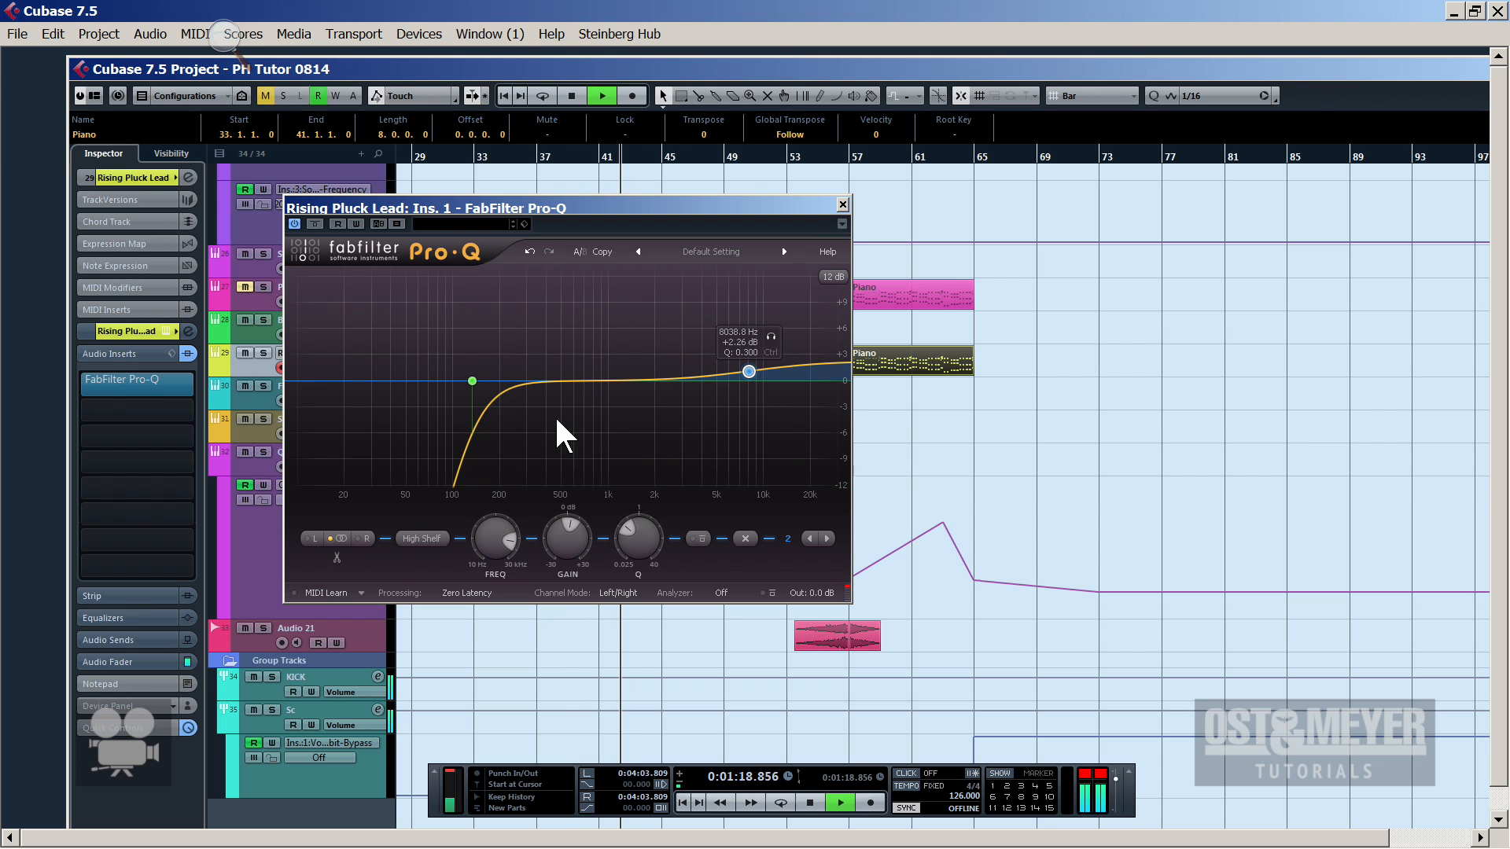
{"action": "left_click", "coordinate": [842, 206]}
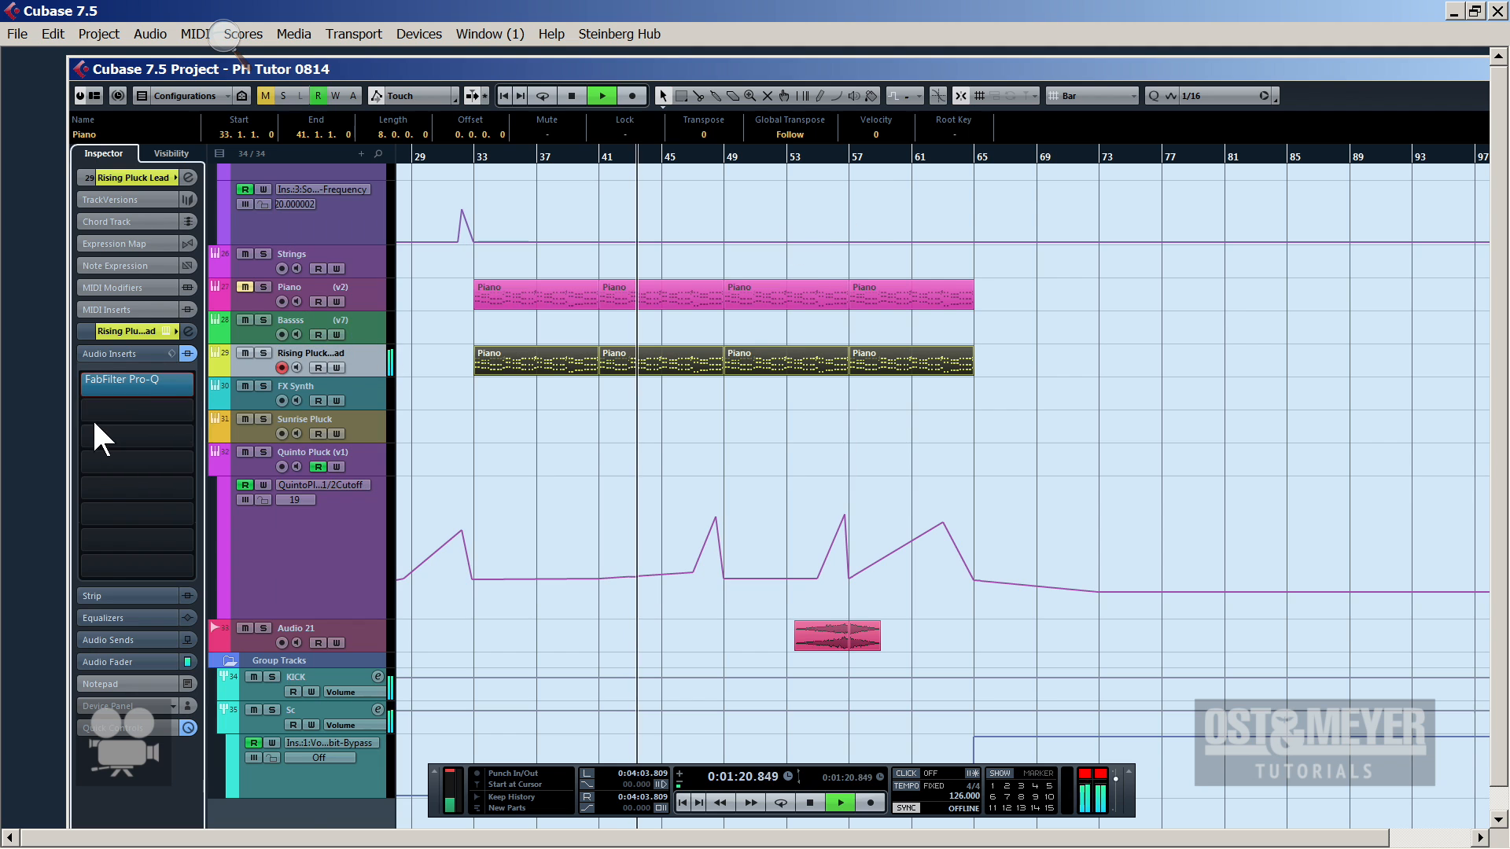
Load H-Delay Stereo into the second audio insert slot of the Rising Pluck Lead track, and stop playback
{"action": "left_click", "coordinate": [114, 407]}
{"action": "type", "text": "h"}
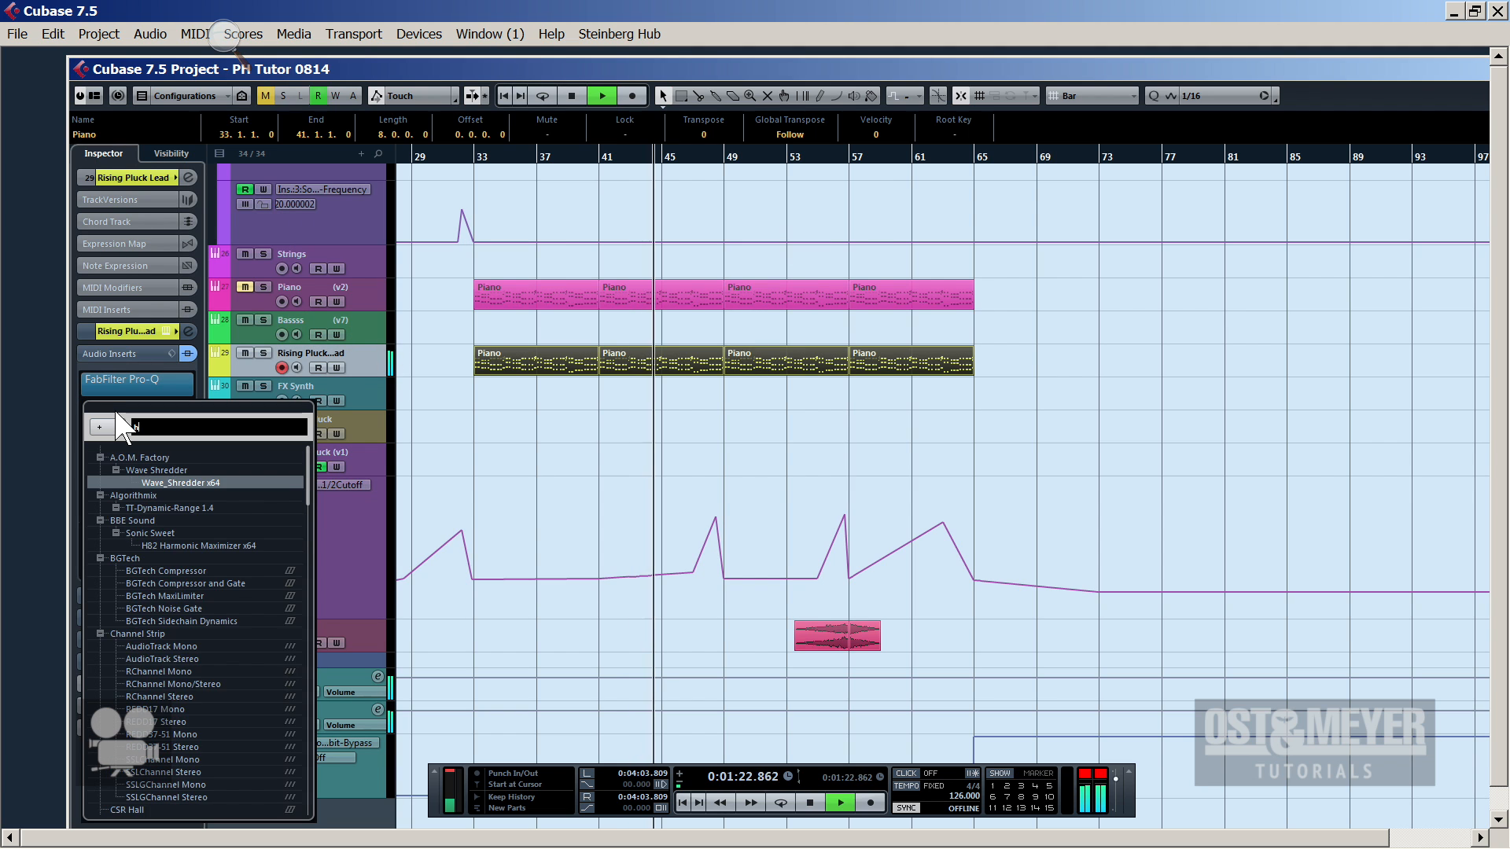
{"action": "type", "text": "-de"}
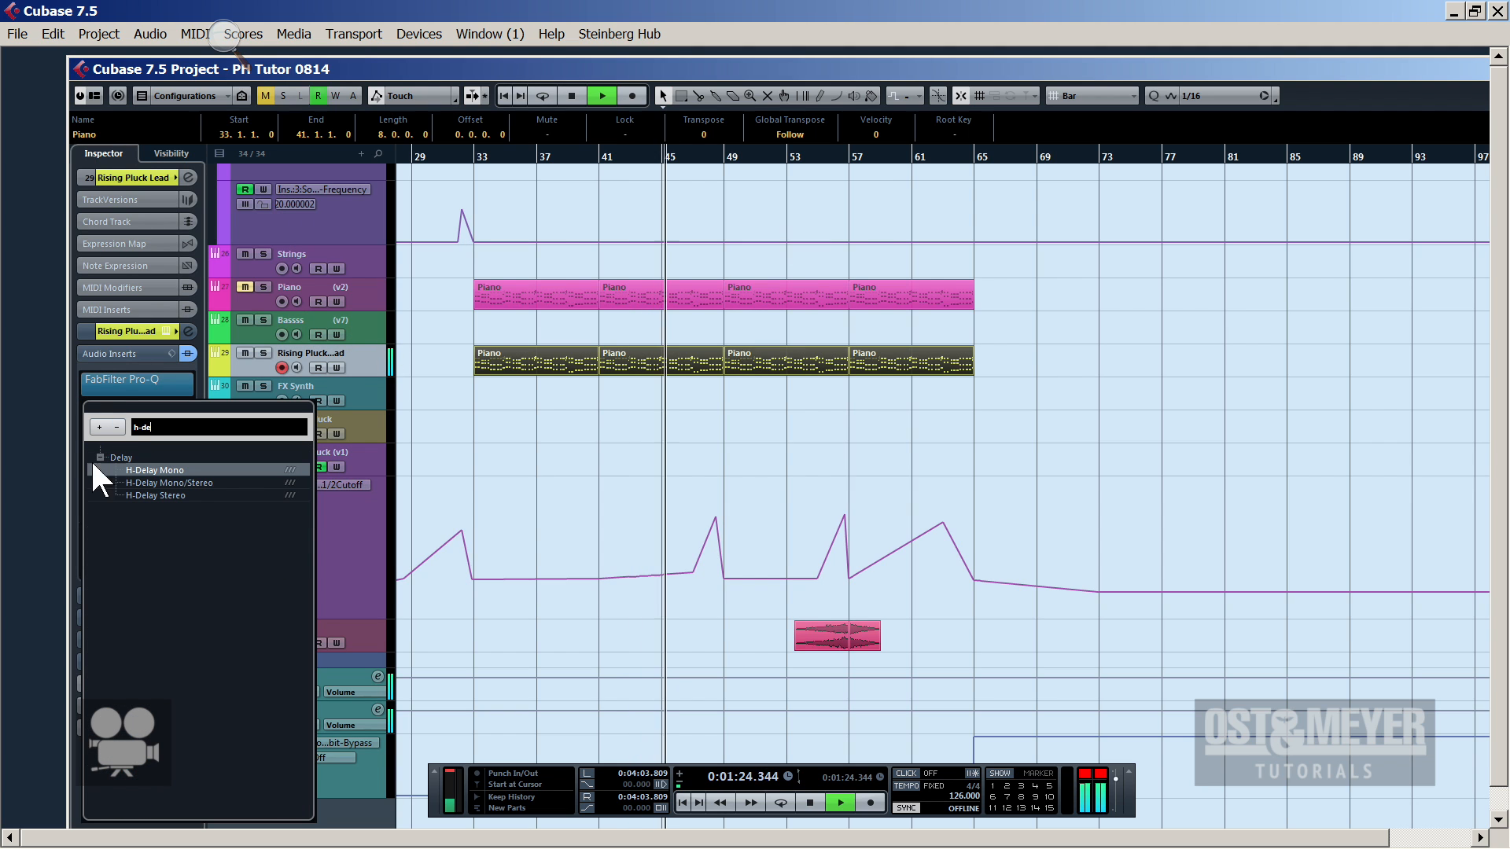
{"action": "left_click", "coordinate": [155, 494]}
{"action": "key", "text": "space"}
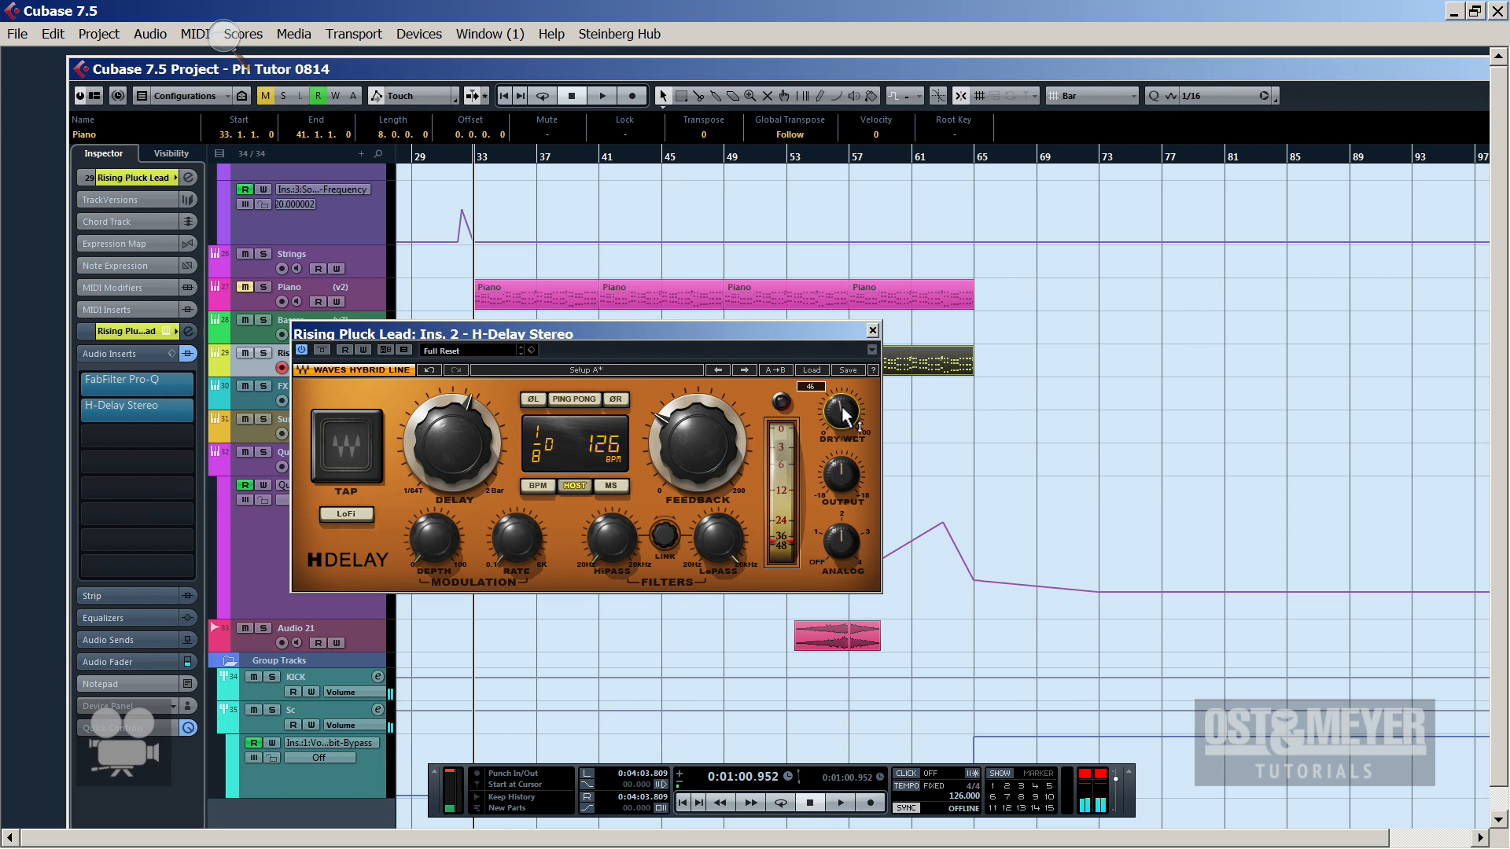
Configure H-Delay with a straight 1/8 delay, ping pong enabled and the high-pass filter at about 407 Hz
{"action": "left_click", "coordinate": [832, 541]}
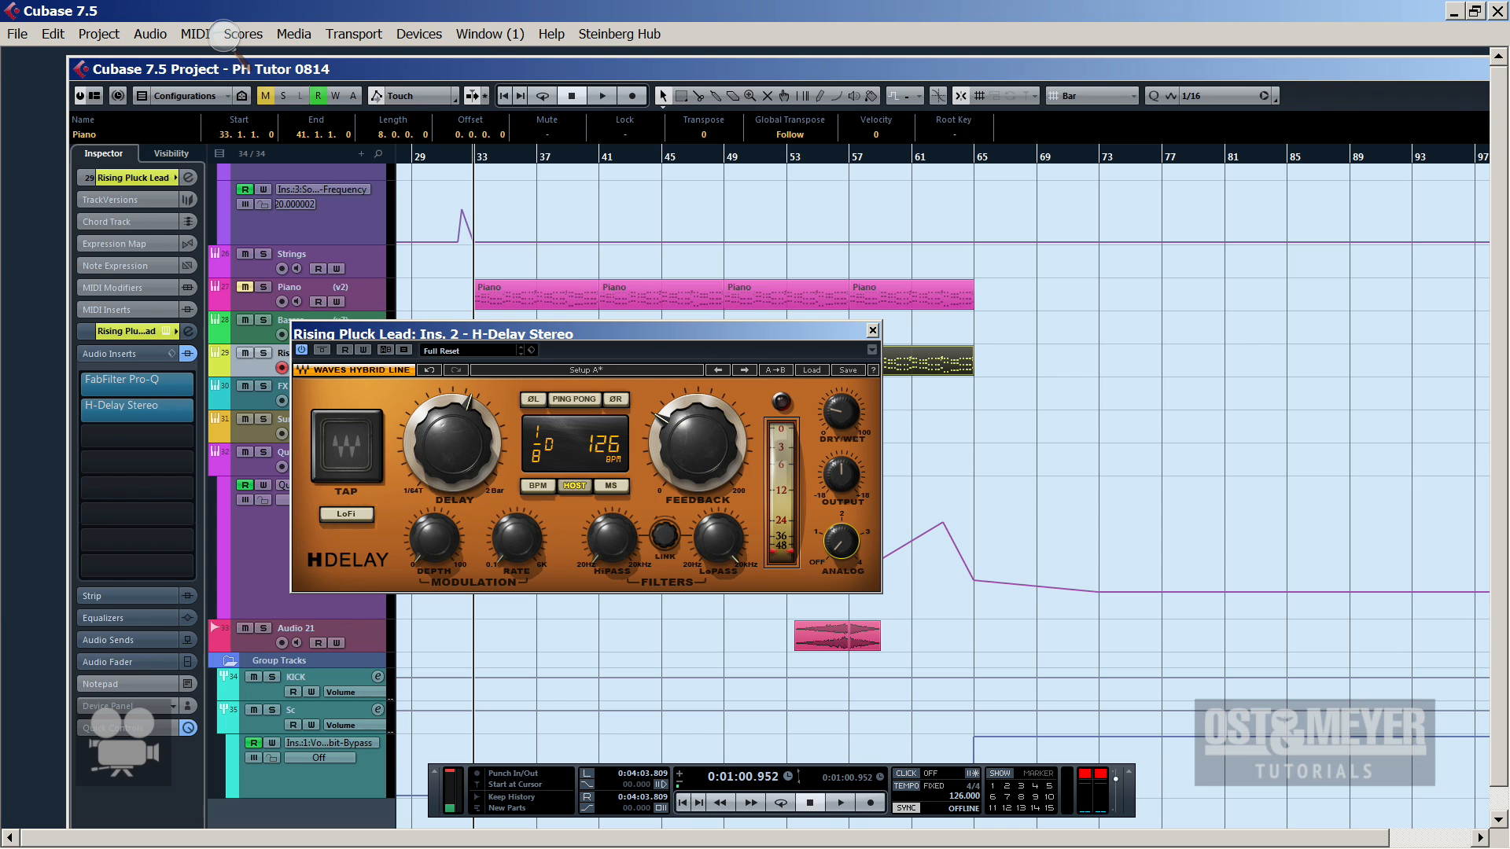
{"action": "left_click", "coordinate": [339, 431]}
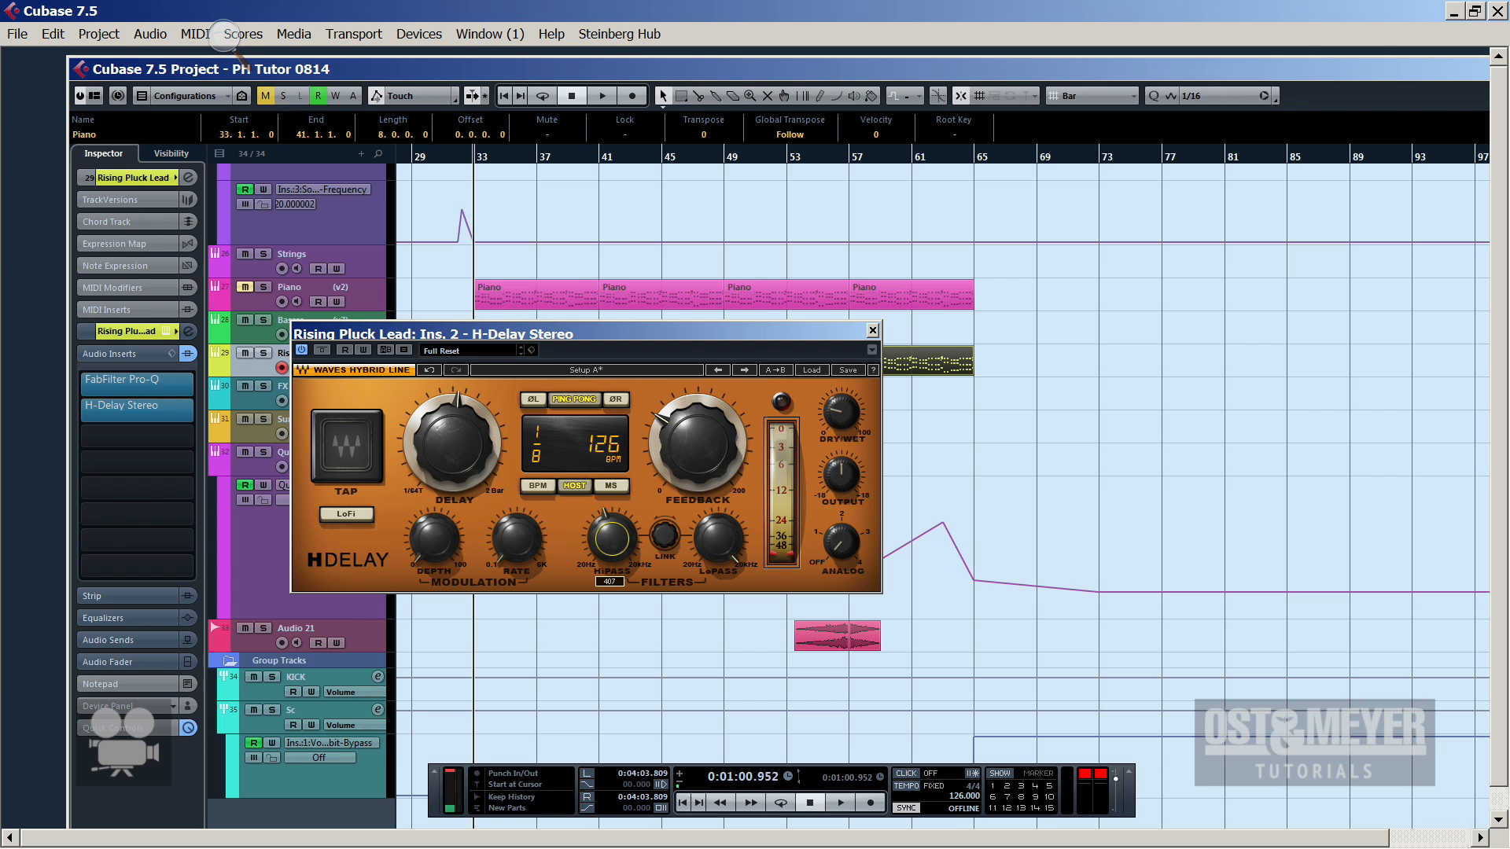
Lower H-Delay's low-pass cutoff and feedback while the mix plays, and stop playback
{"action": "key", "text": "space"}
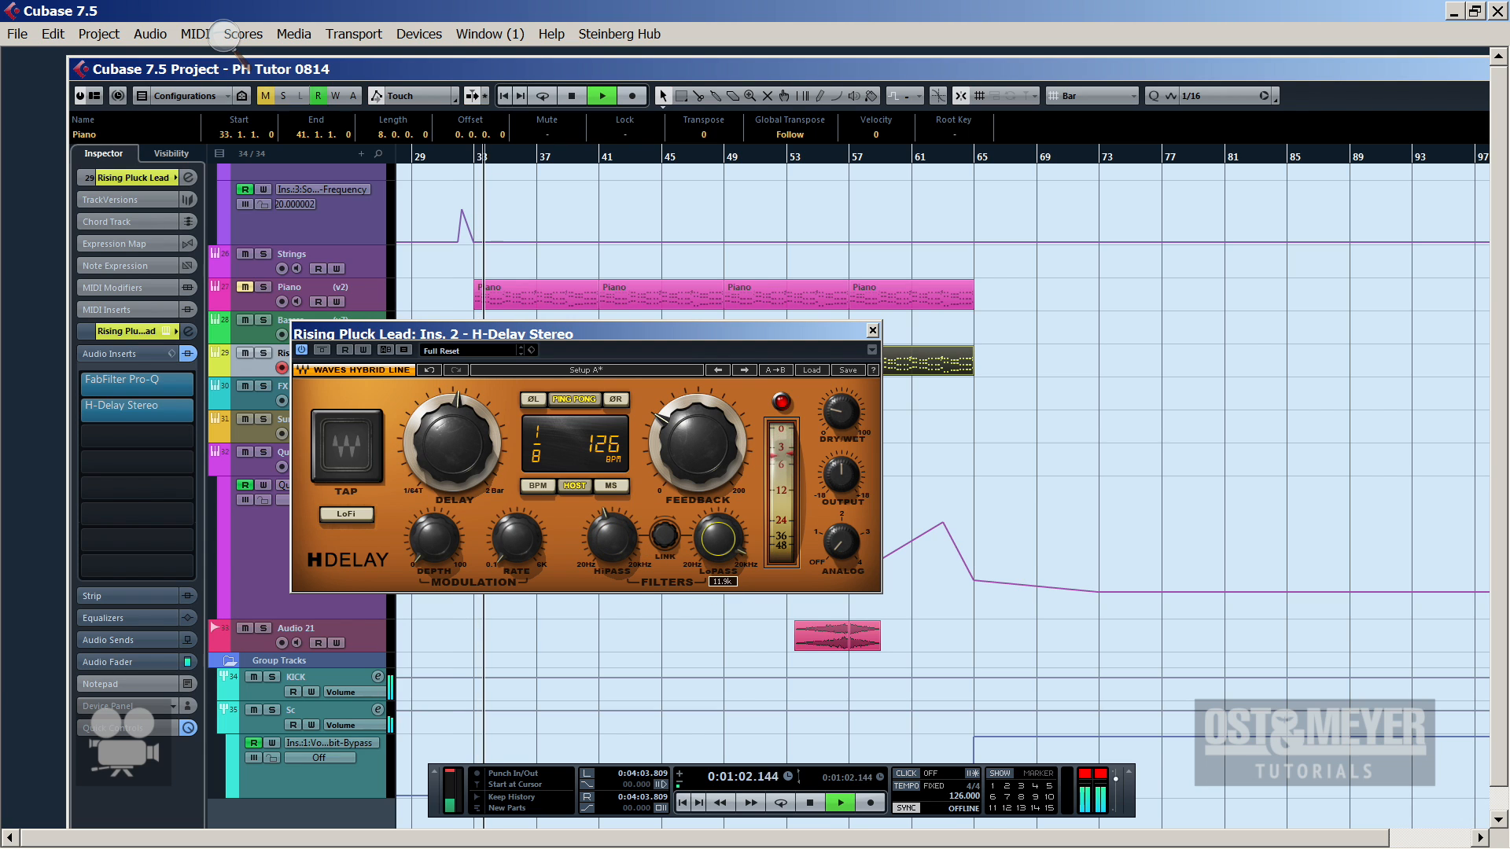
{"action": "left_click_drag", "start_coordinate": [718, 539], "coordinate": [718, 535]}
{"action": "left_click_drag", "start_coordinate": [692, 456], "coordinate": [692, 471]}
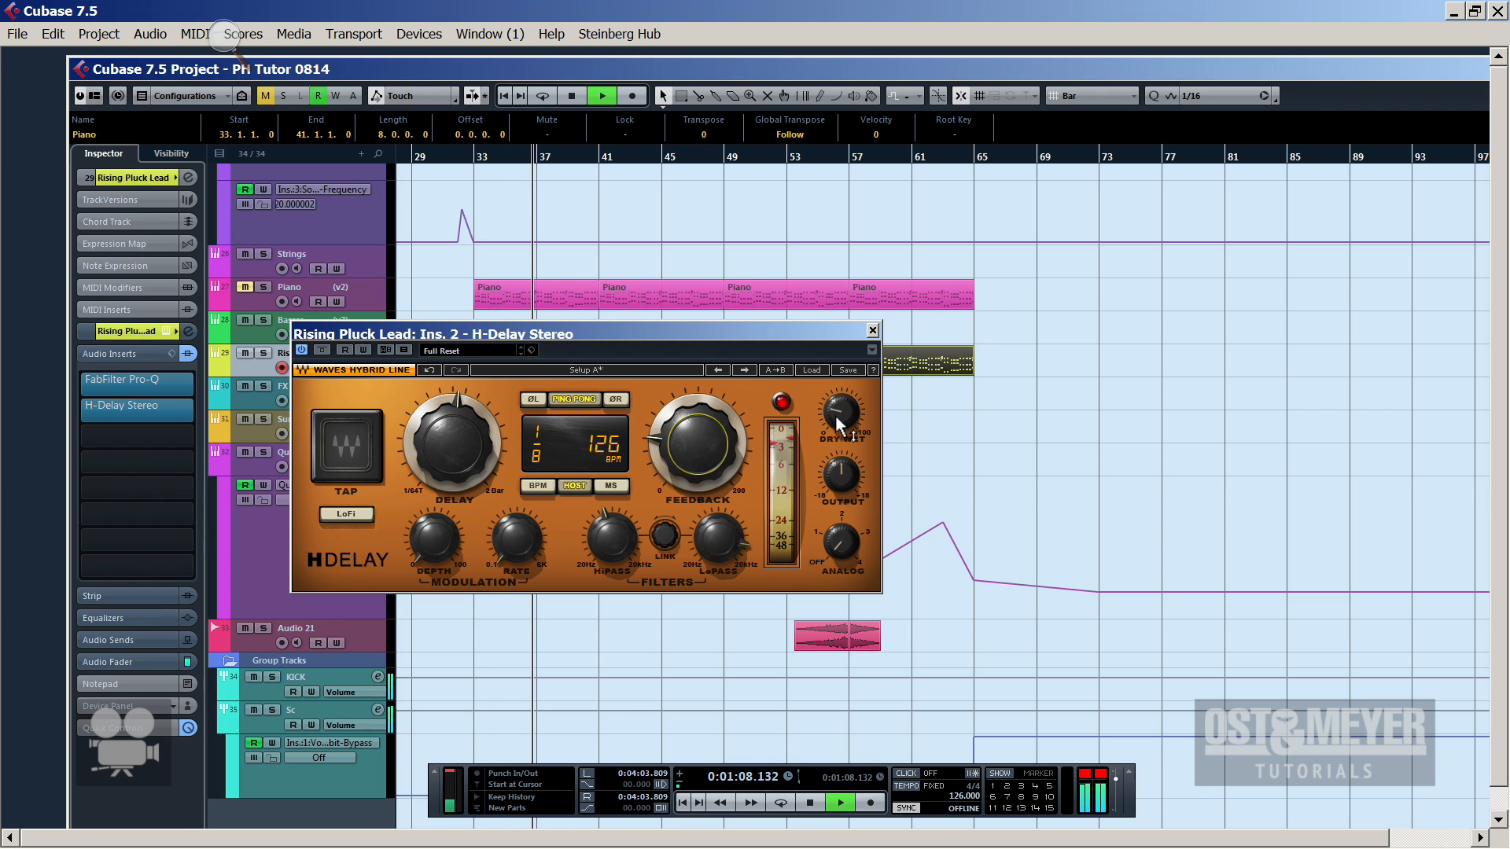
{"action": "key", "text": "space"}
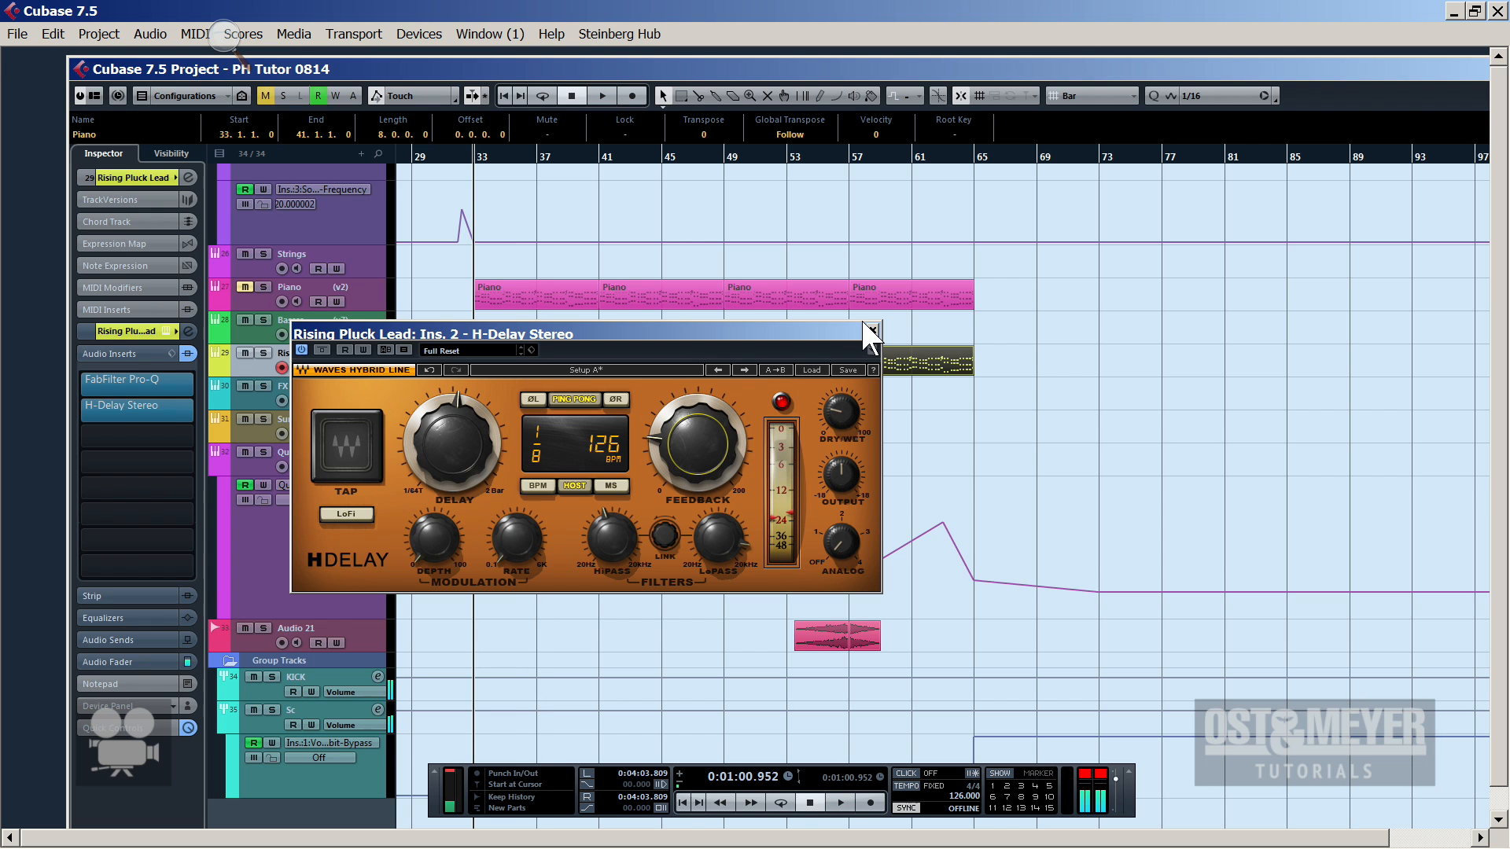
{"action": "left_click", "coordinate": [885, 326]}
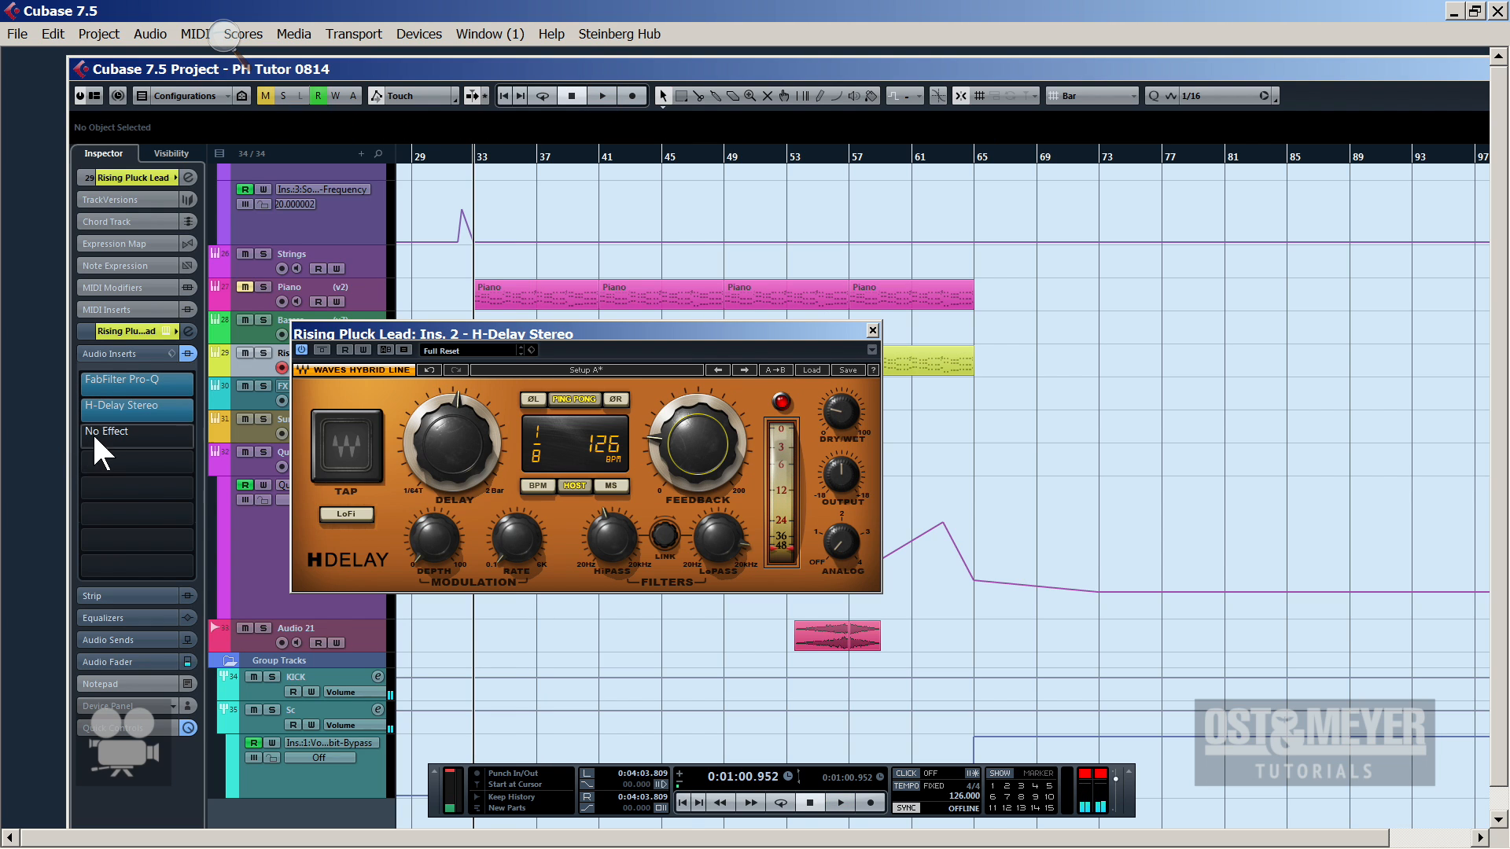
Switch to the RME mixer, set the main monitor output to A1 1+2, and return to Cubase
{"action": "mouse_move", "coordinate": [425, 846]}
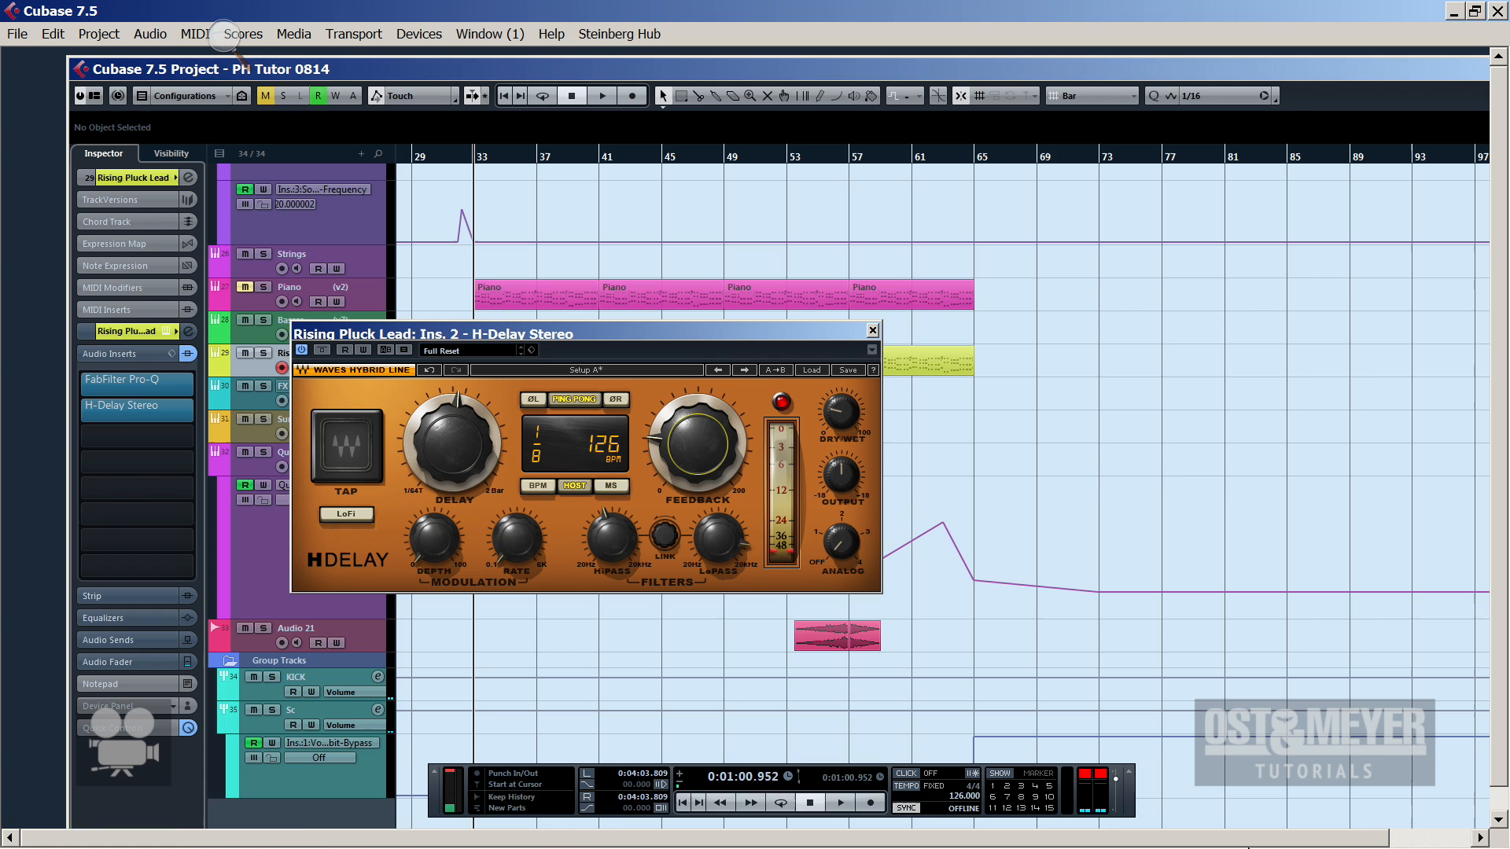
{"action": "left_click", "coordinate": [1299, 824]}
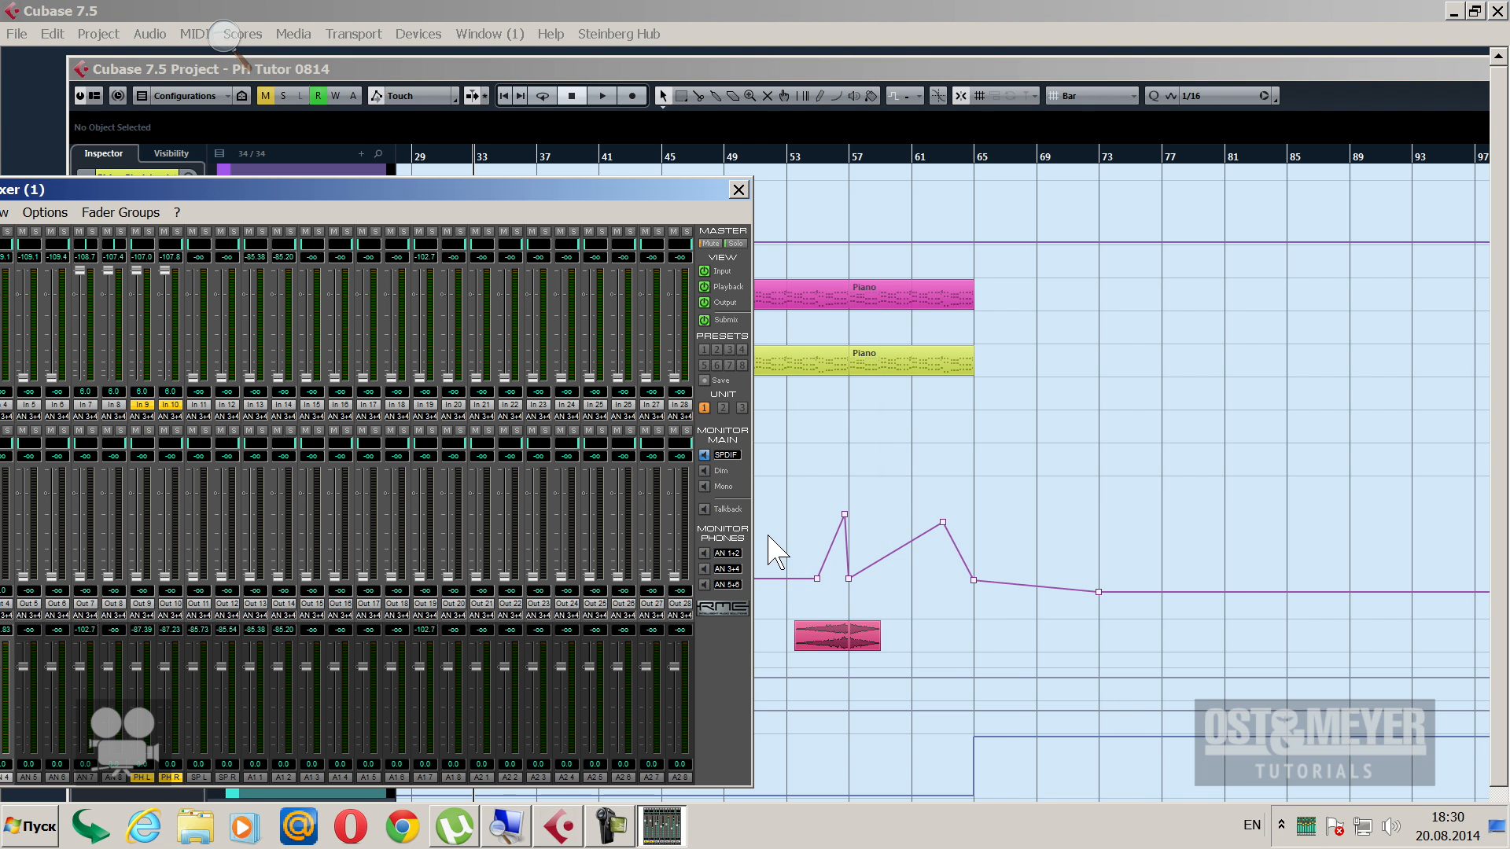
{"action": "left_click", "coordinate": [722, 455]}
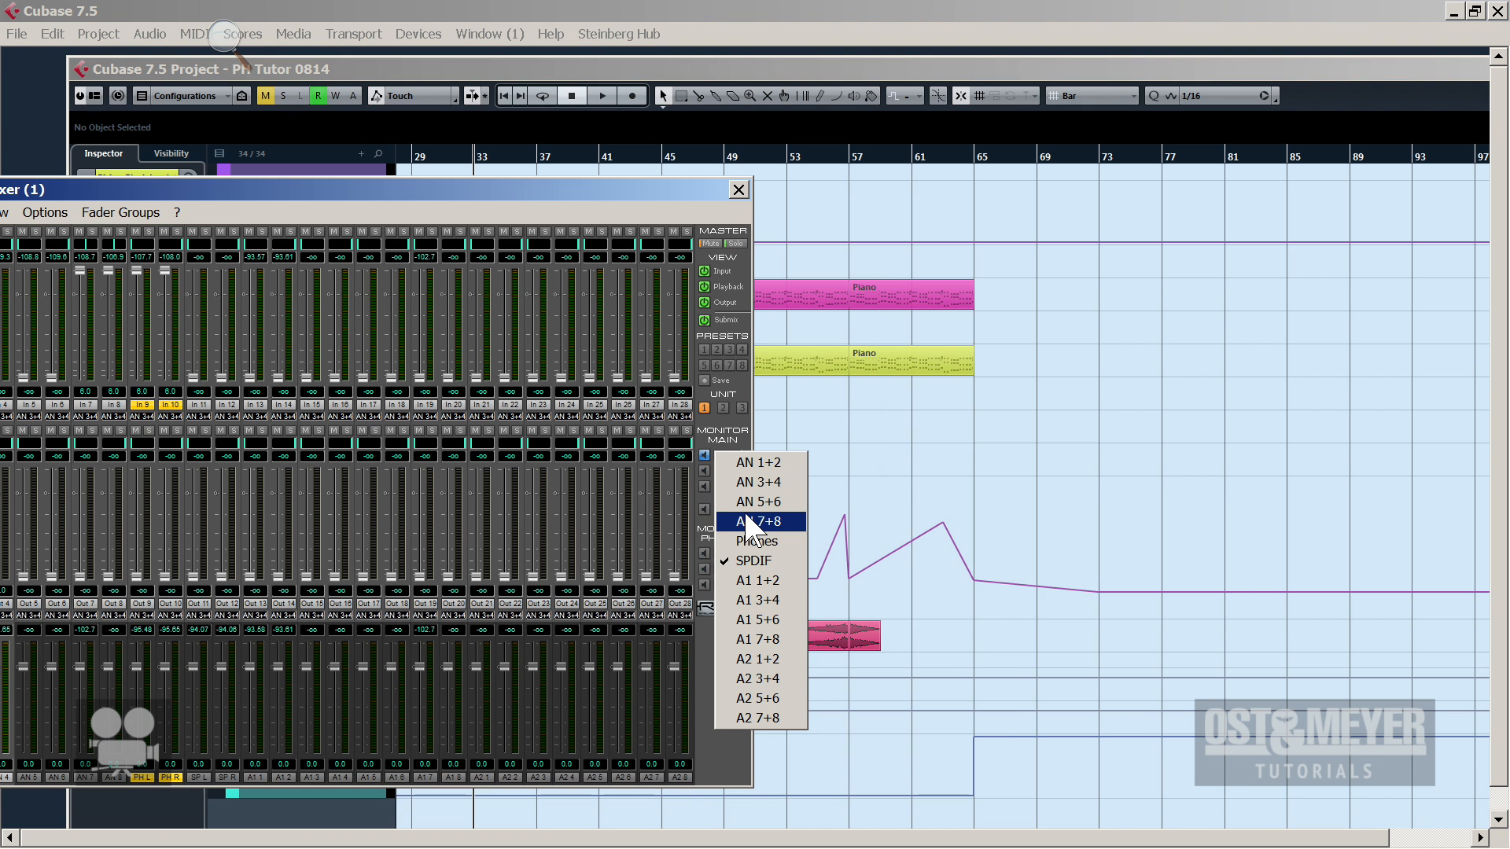
{"action": "left_click", "coordinate": [757, 582]}
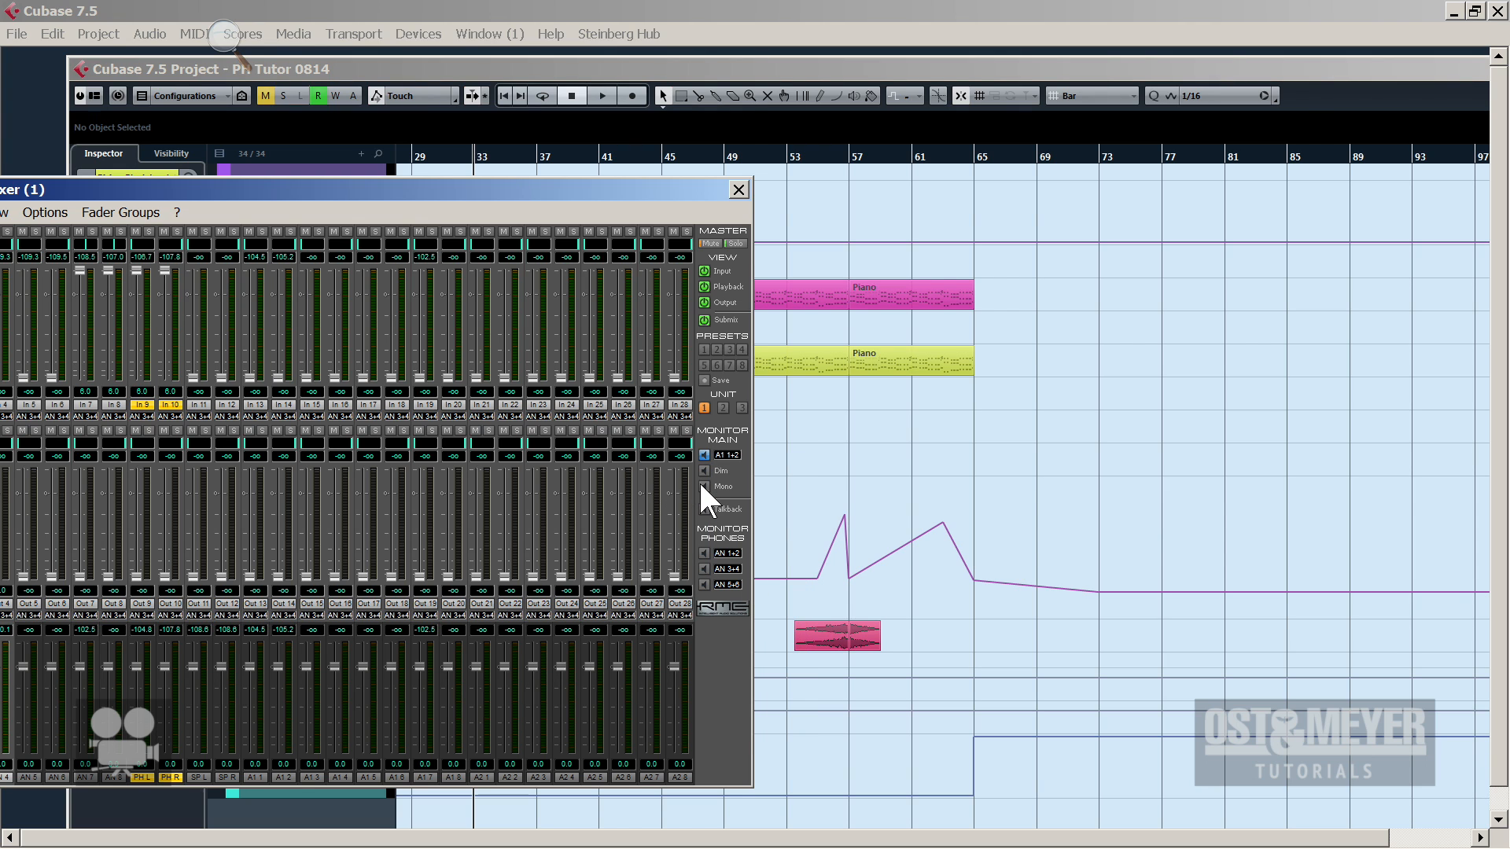
{"action": "left_click", "coordinate": [760, 88]}
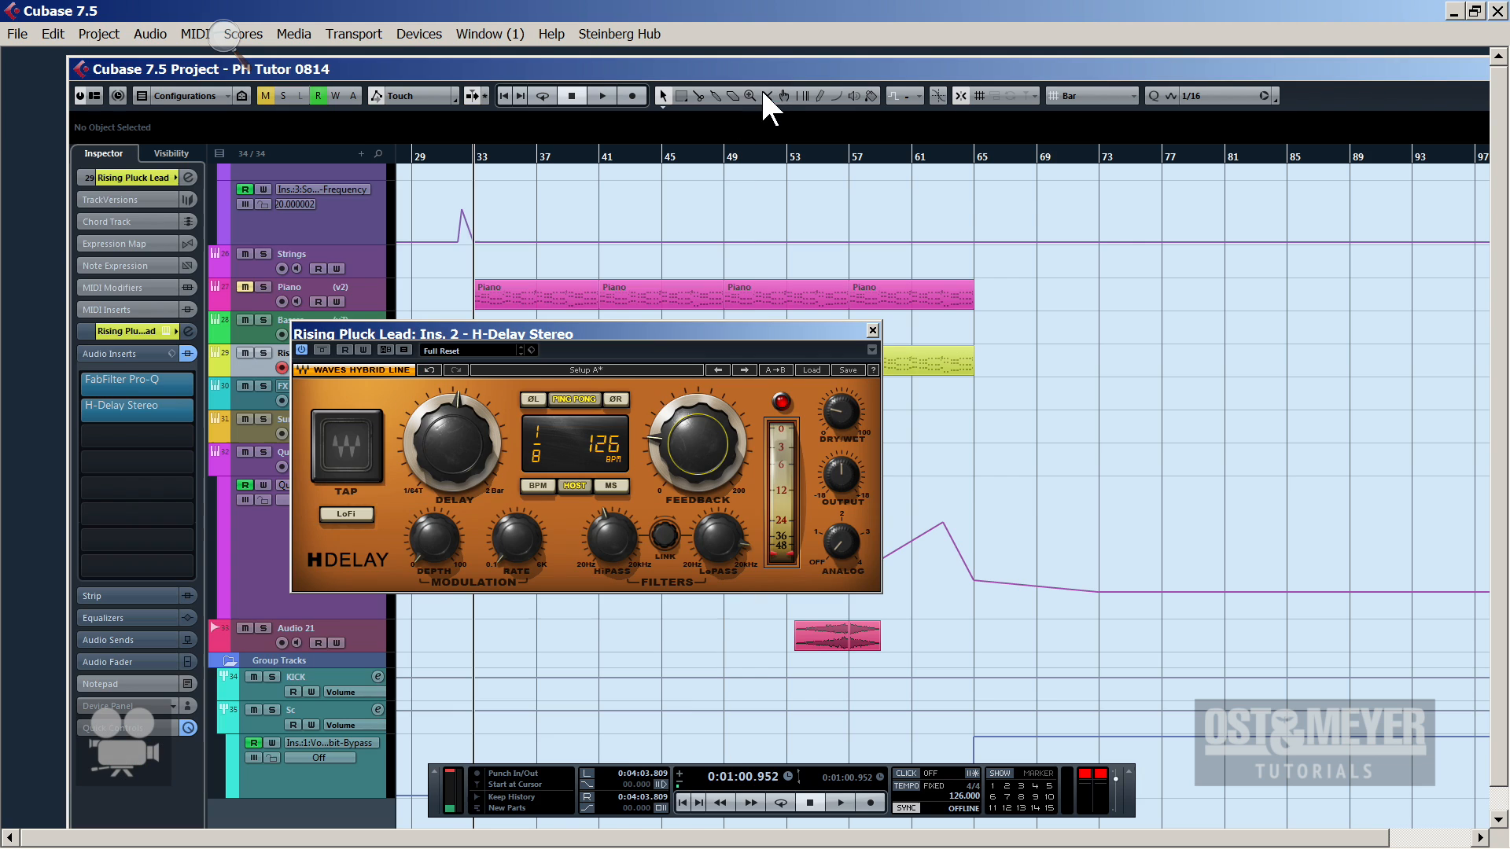
Set the RME mixer's main monitor output back to SPDIF while the mix plays
{"action": "key", "text": "space"}
{"action": "left_click", "coordinate": [661, 826]}
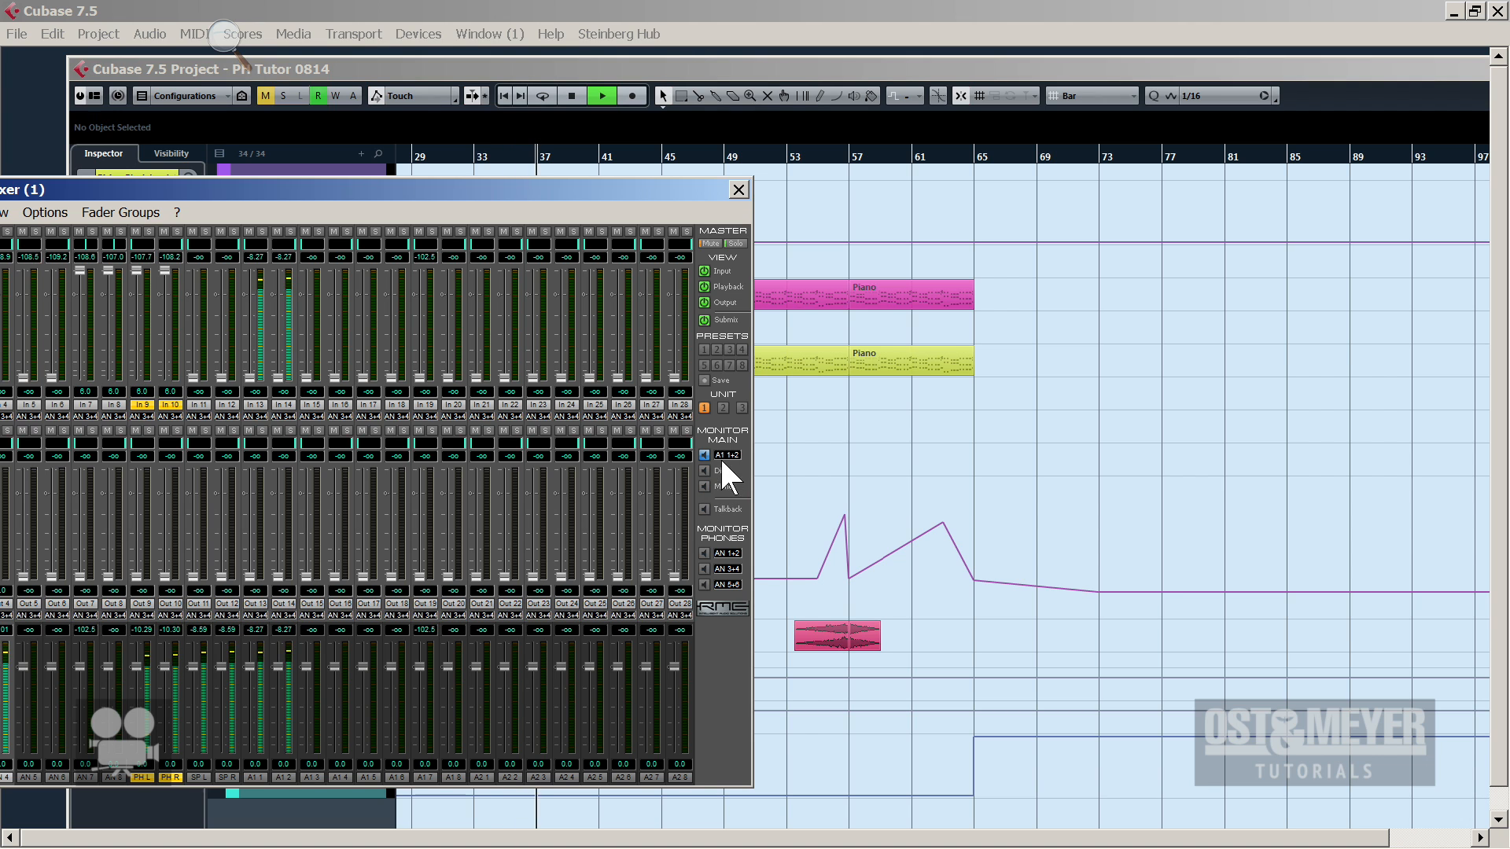
{"action": "left_click", "coordinate": [721, 457]}
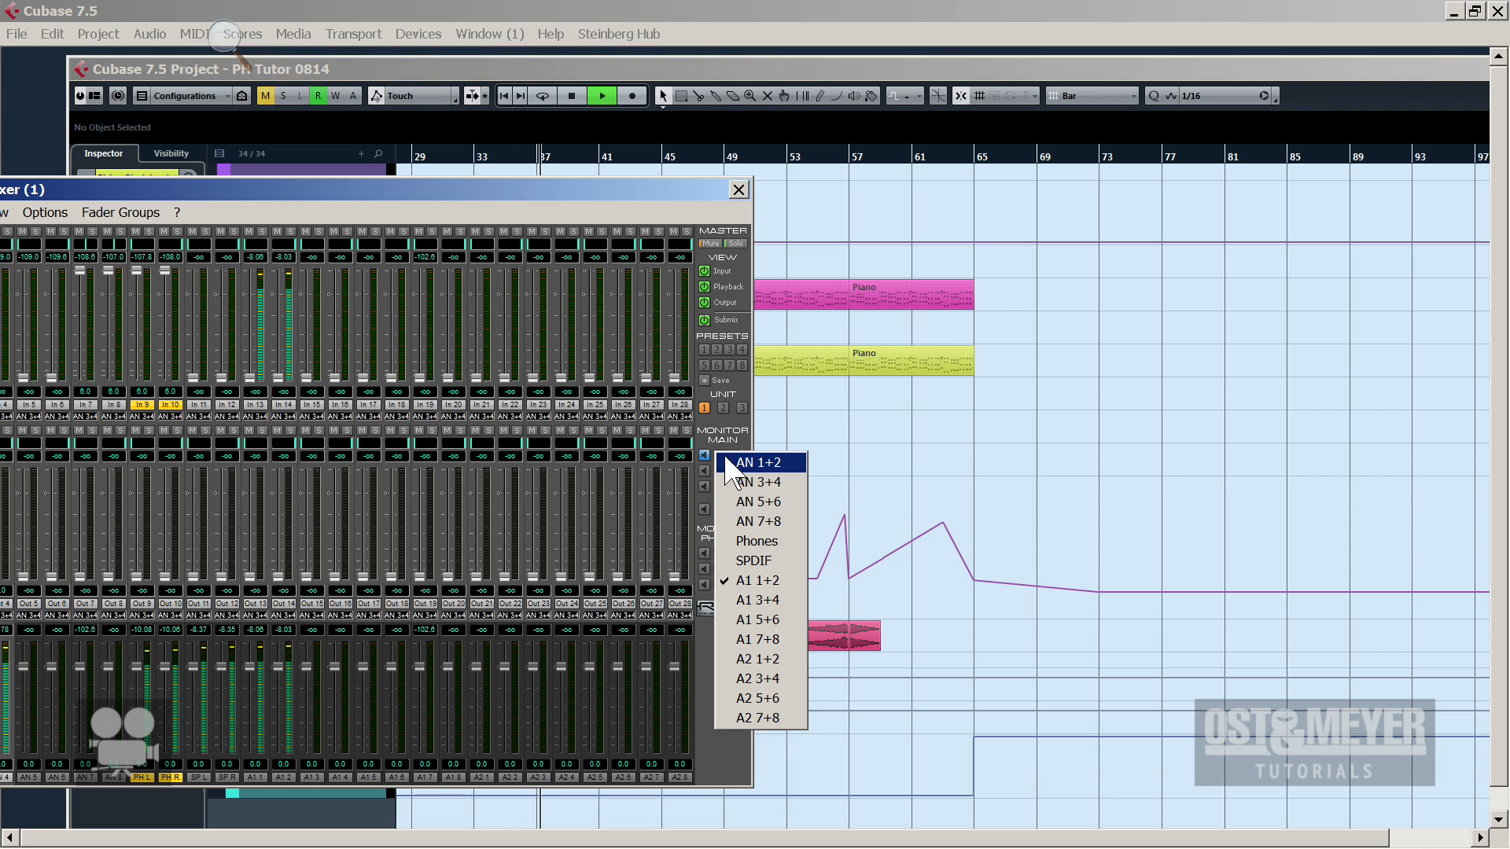
{"action": "left_click", "coordinate": [751, 561]}
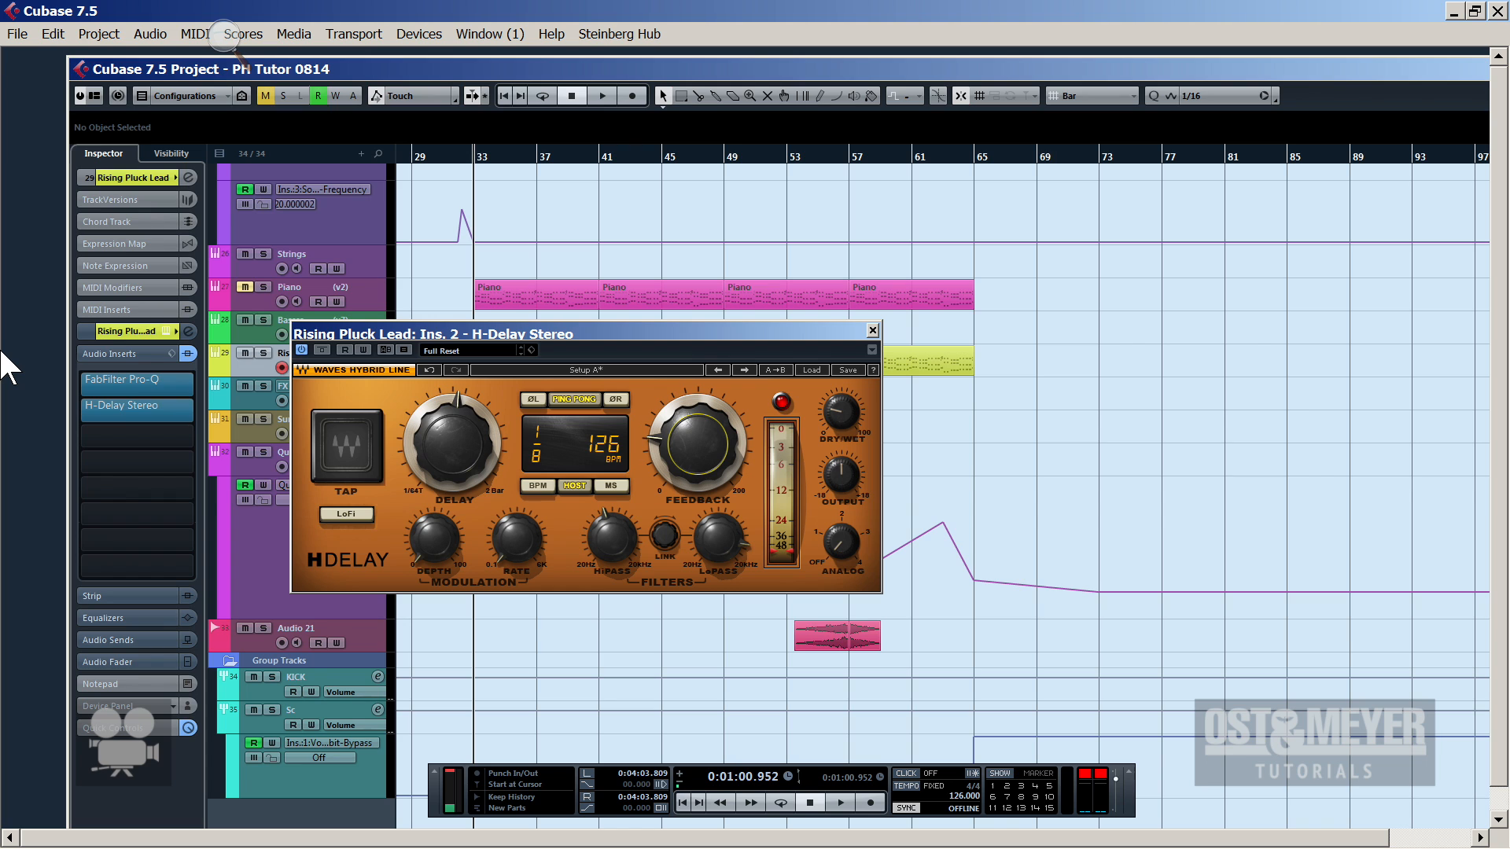
Close H-Delay and insert the GPP1 compressor in the next free insert slot of the Rising Pluck Lead track
{"action": "left_click", "coordinate": [872, 330]}
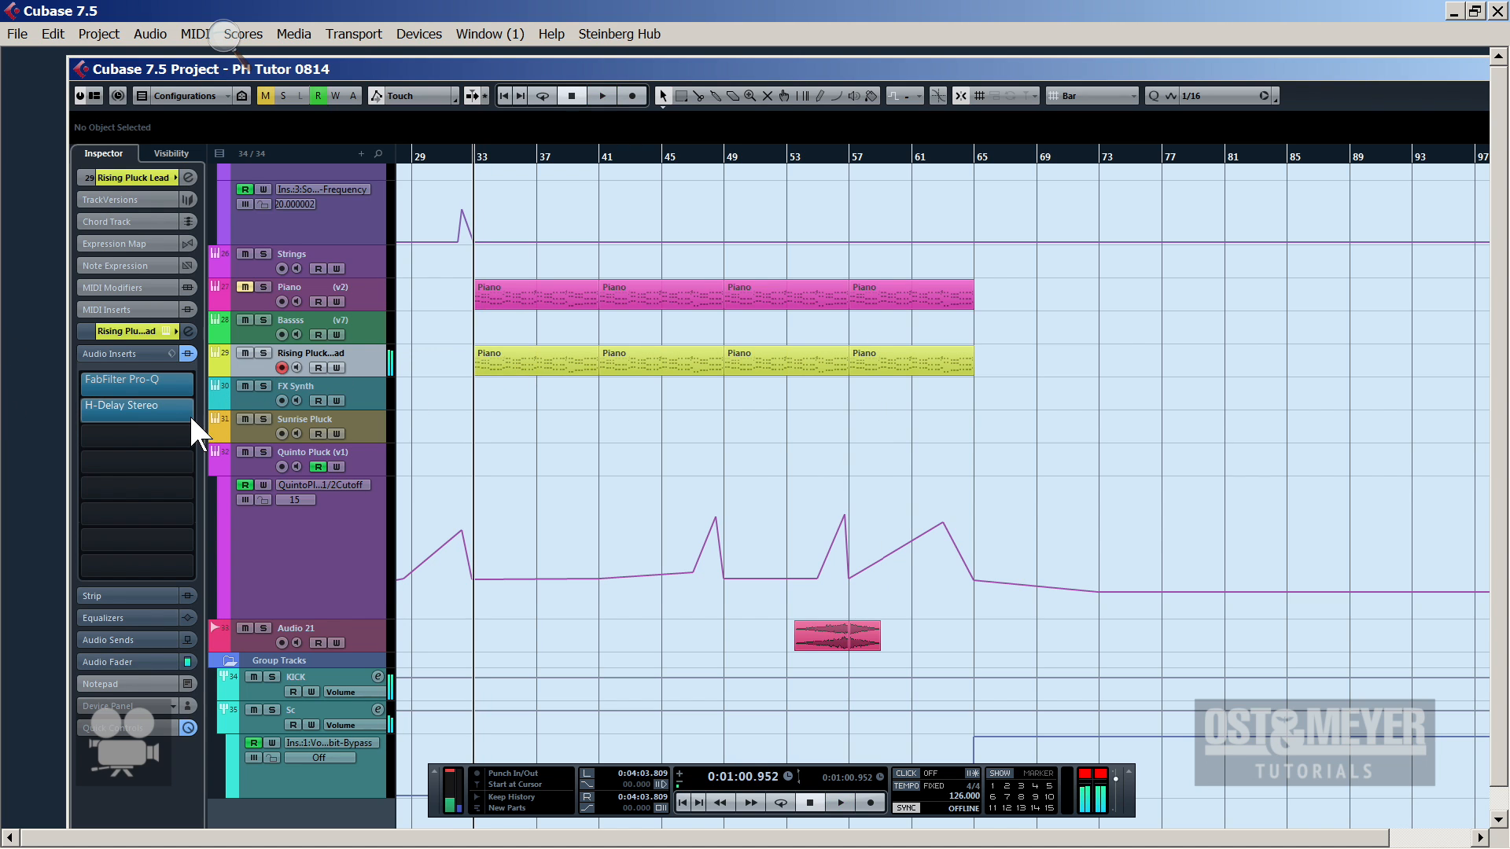
{"action": "left_click", "coordinate": [166, 434]}
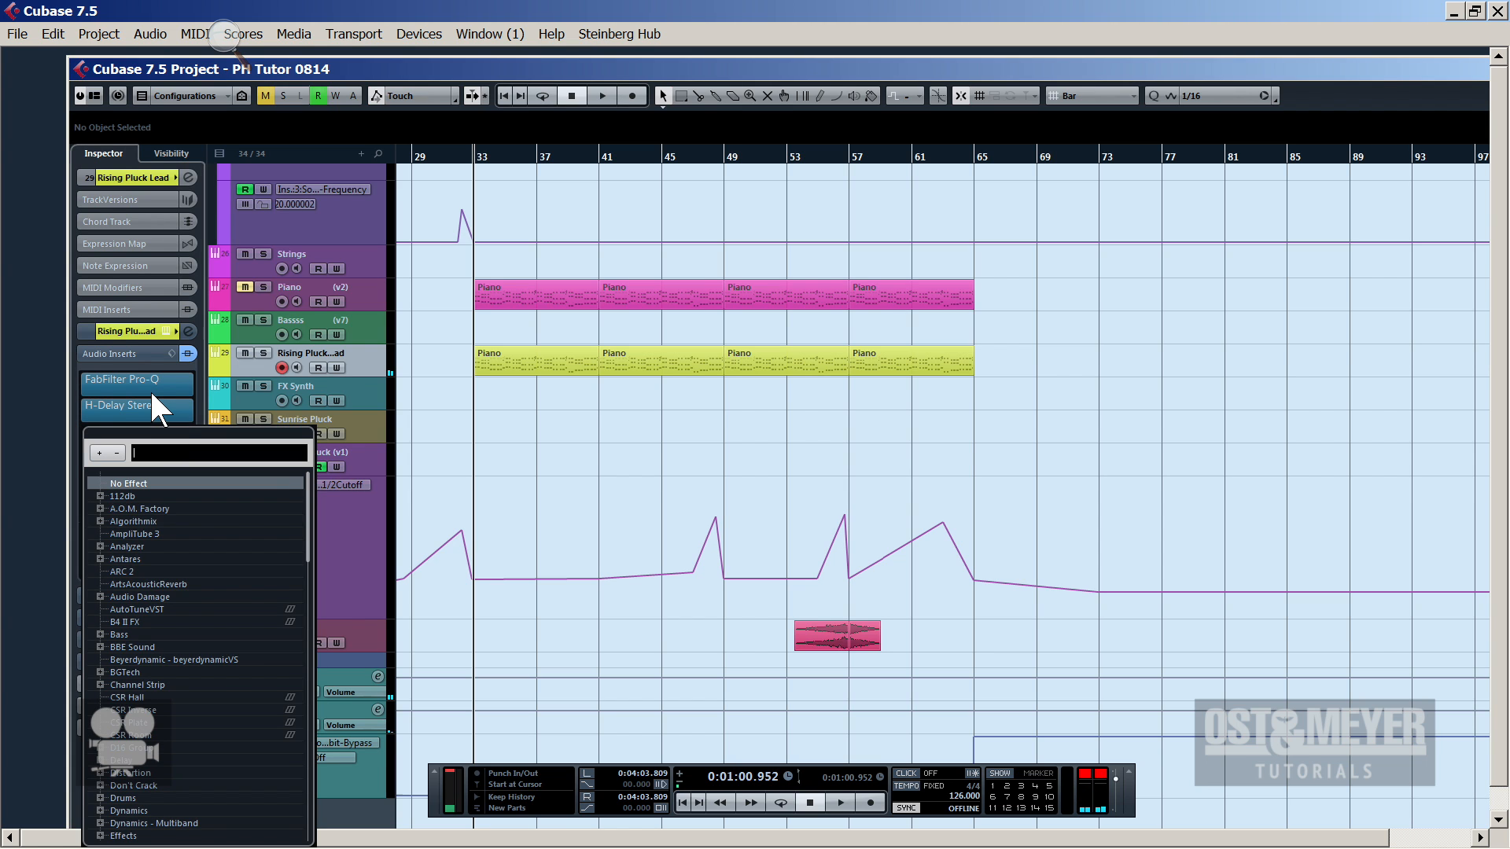
{"action": "type", "text": "gpp"}
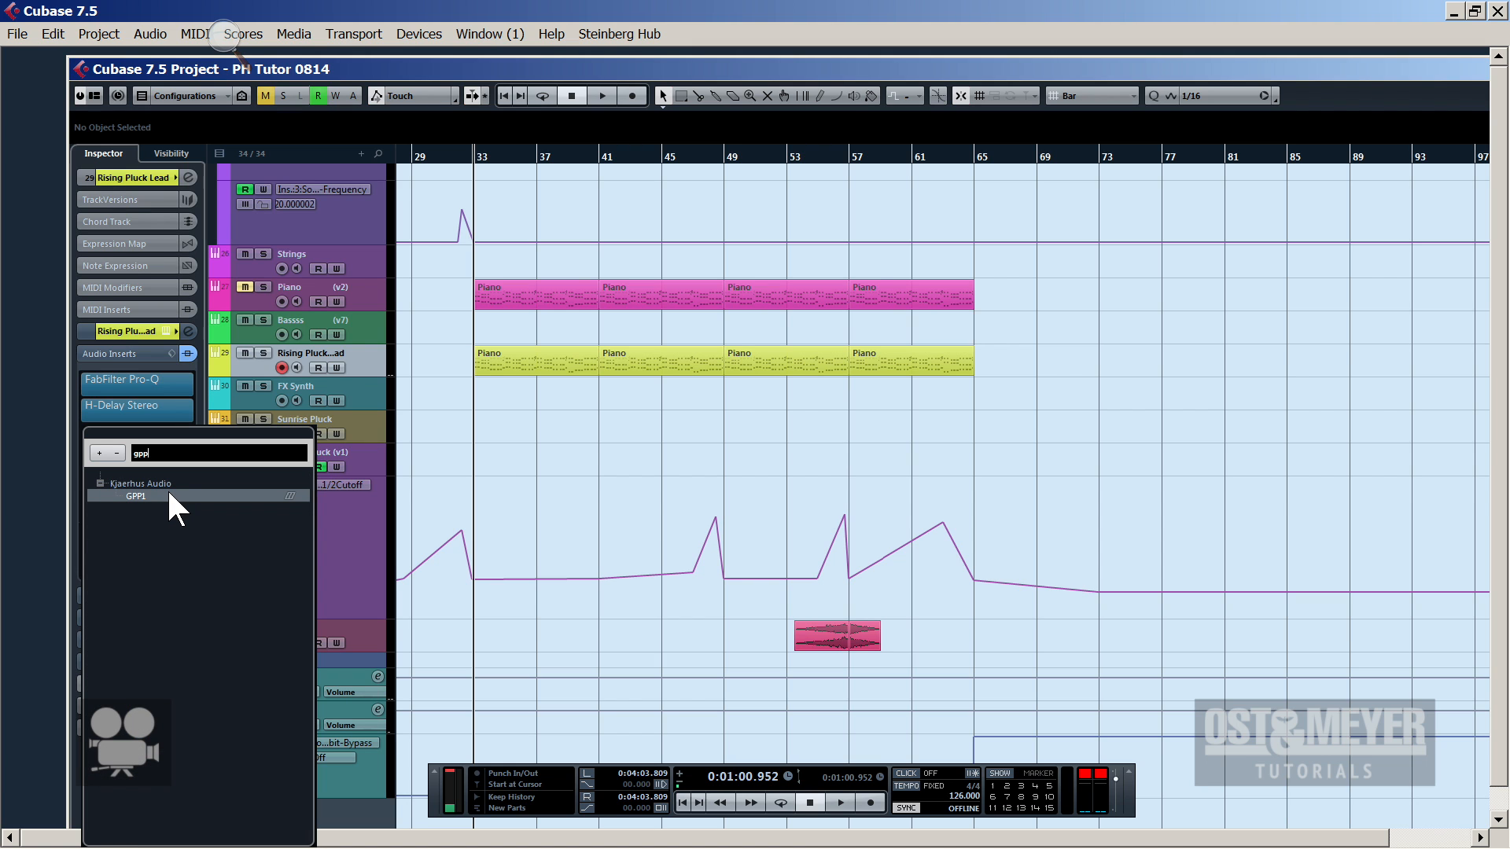
{"action": "left_click", "coordinate": [184, 494]}
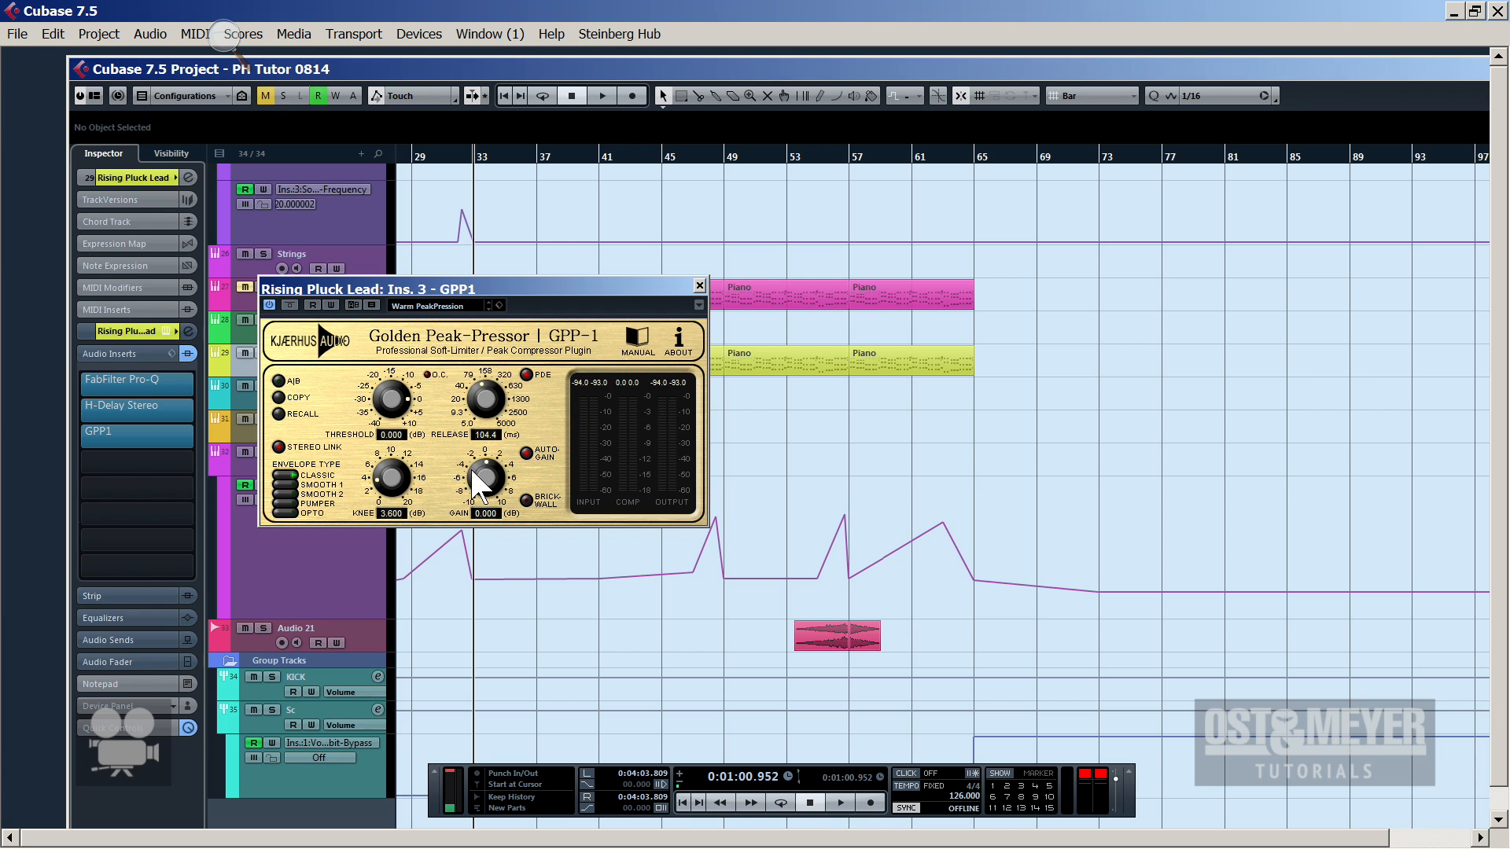
Set GPP1's threshold to -6.50 dB, release to 30.12 ms and gain to -2.60 dB during playback, and close it
{"action": "left_click_drag", "start_coordinate": [470, 497], "coordinate": [474, 474]}
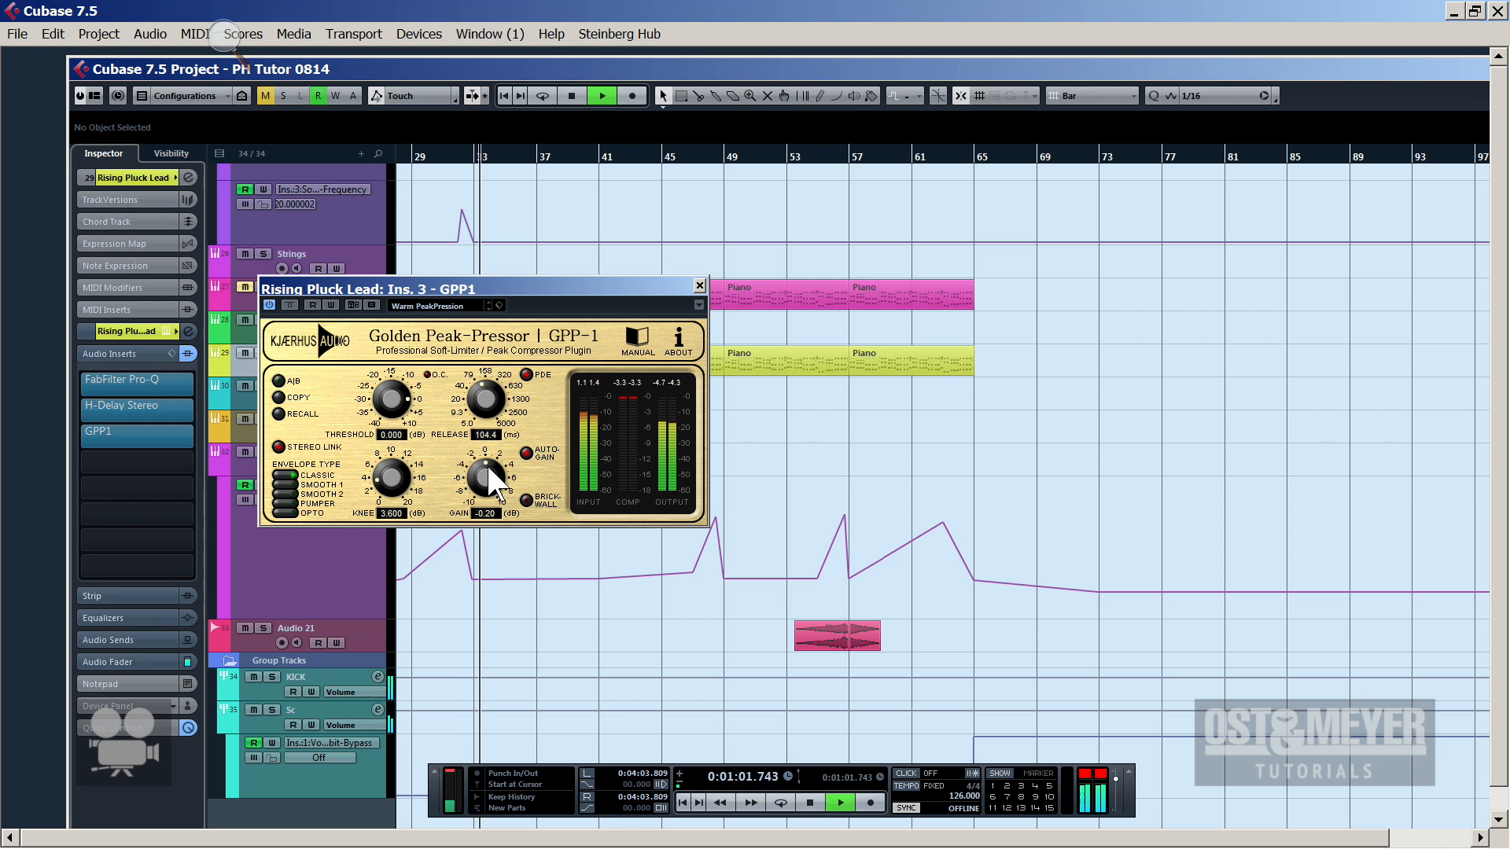
{"action": "mouse_move", "coordinate": [381, 398]}
{"action": "left_mouse_down"}
{"action": "mouse_move", "coordinate": [387, 427]}
{"action": "mouse_move", "coordinate": [389, 403]}
{"action": "left_mouse_up"}
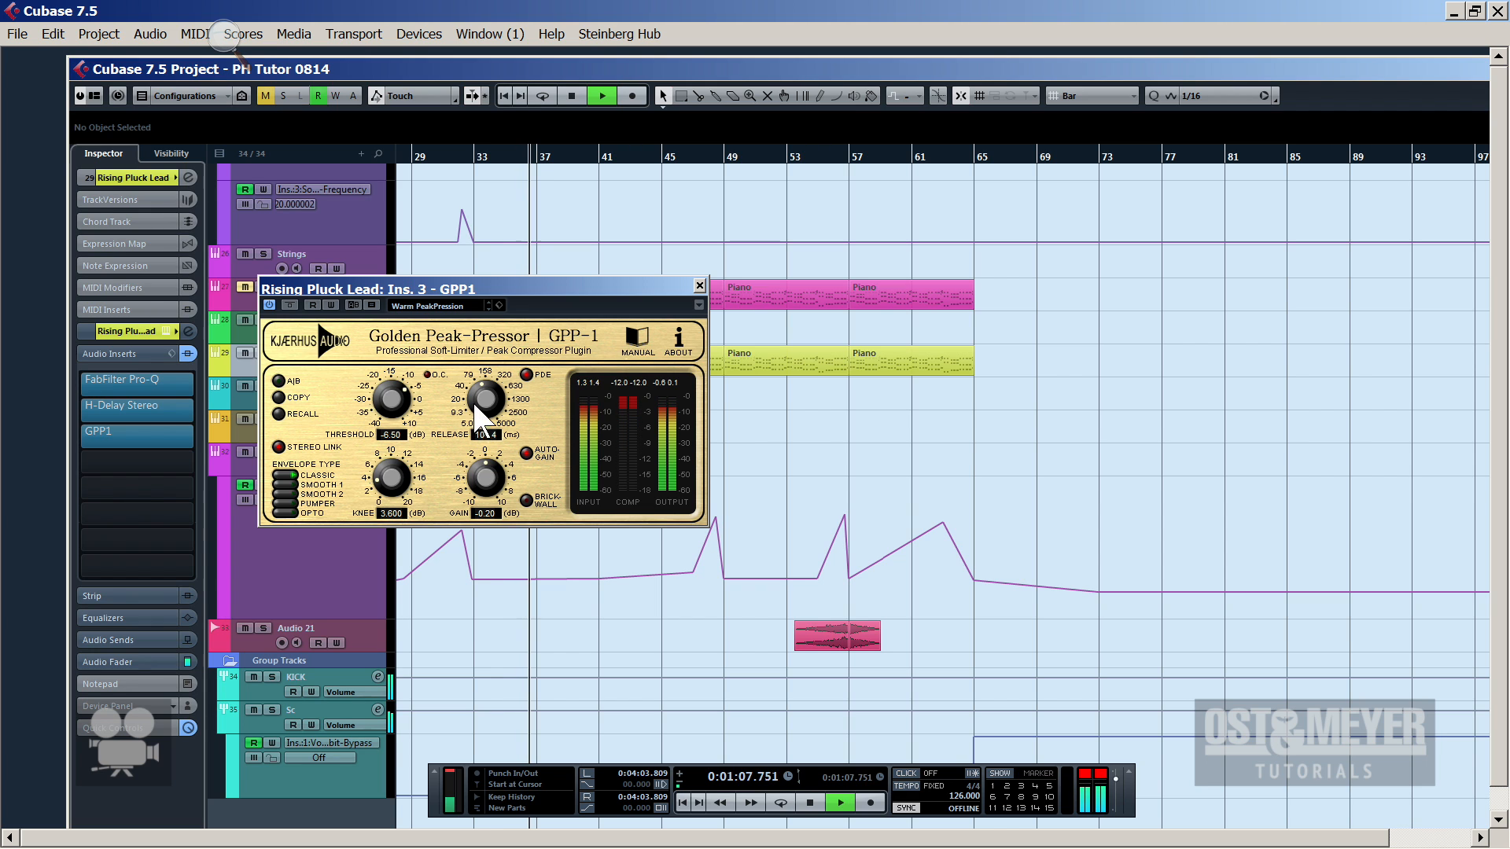
{"action": "left_click_drag", "start_coordinate": [476, 395], "coordinate": [468, 413]}
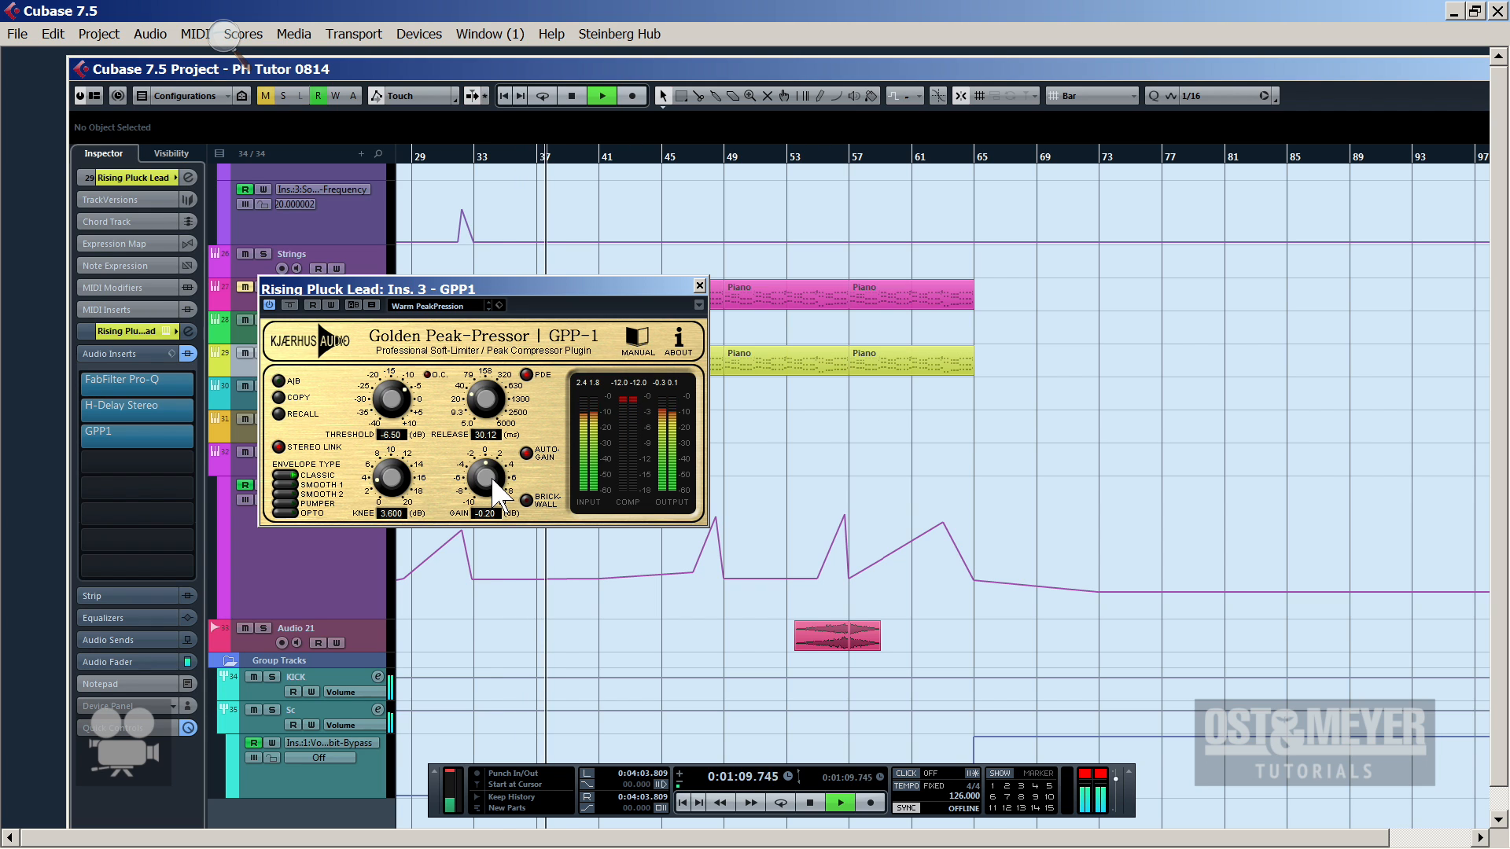
{"action": "left_click_drag", "start_coordinate": [482, 475], "coordinate": [483, 484]}
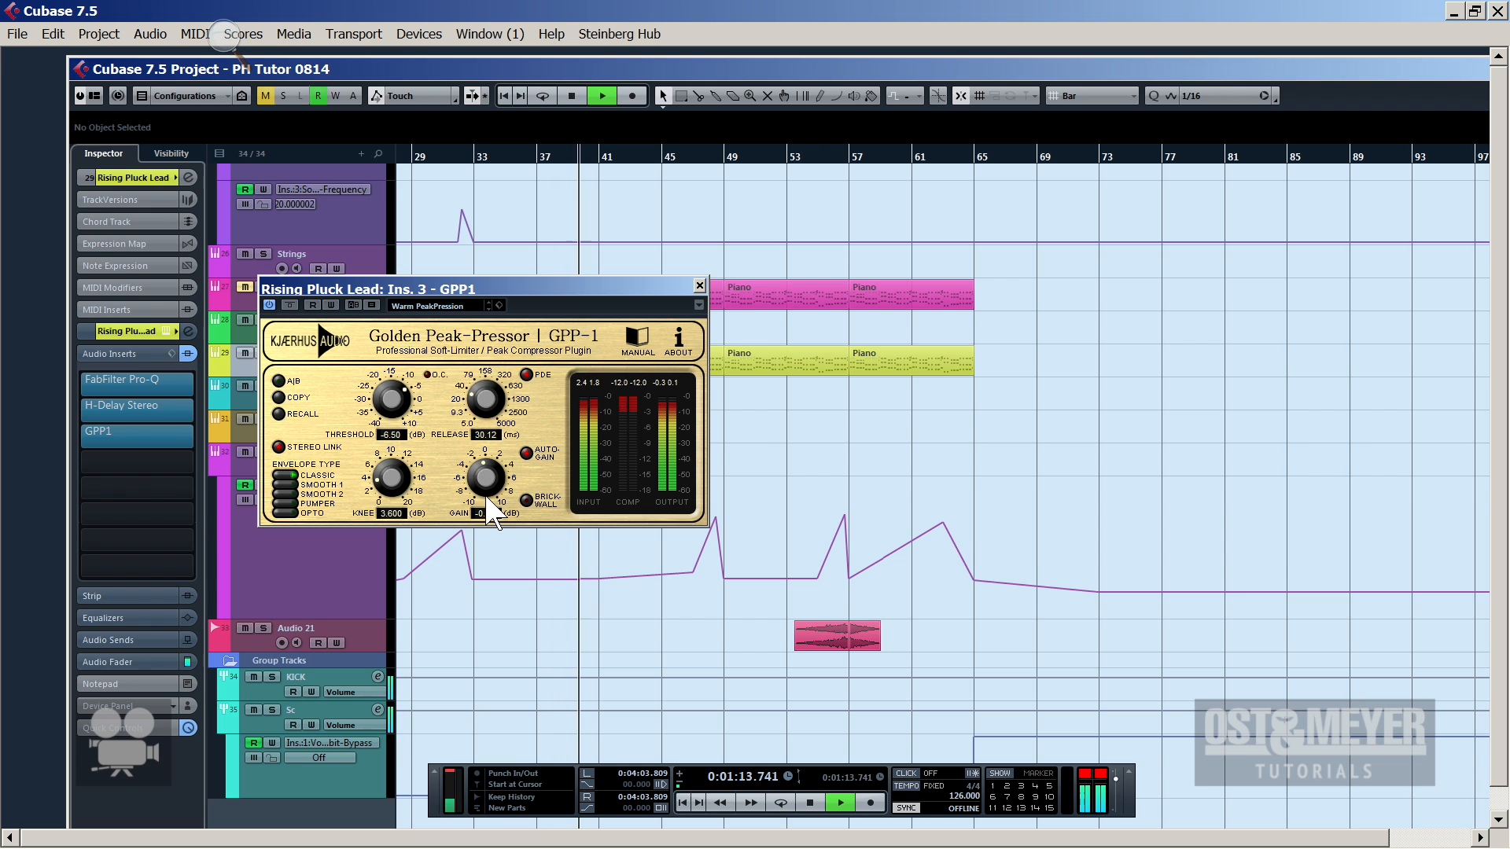
{"action": "left_click_drag", "start_coordinate": [477, 470], "coordinate": [477, 478]}
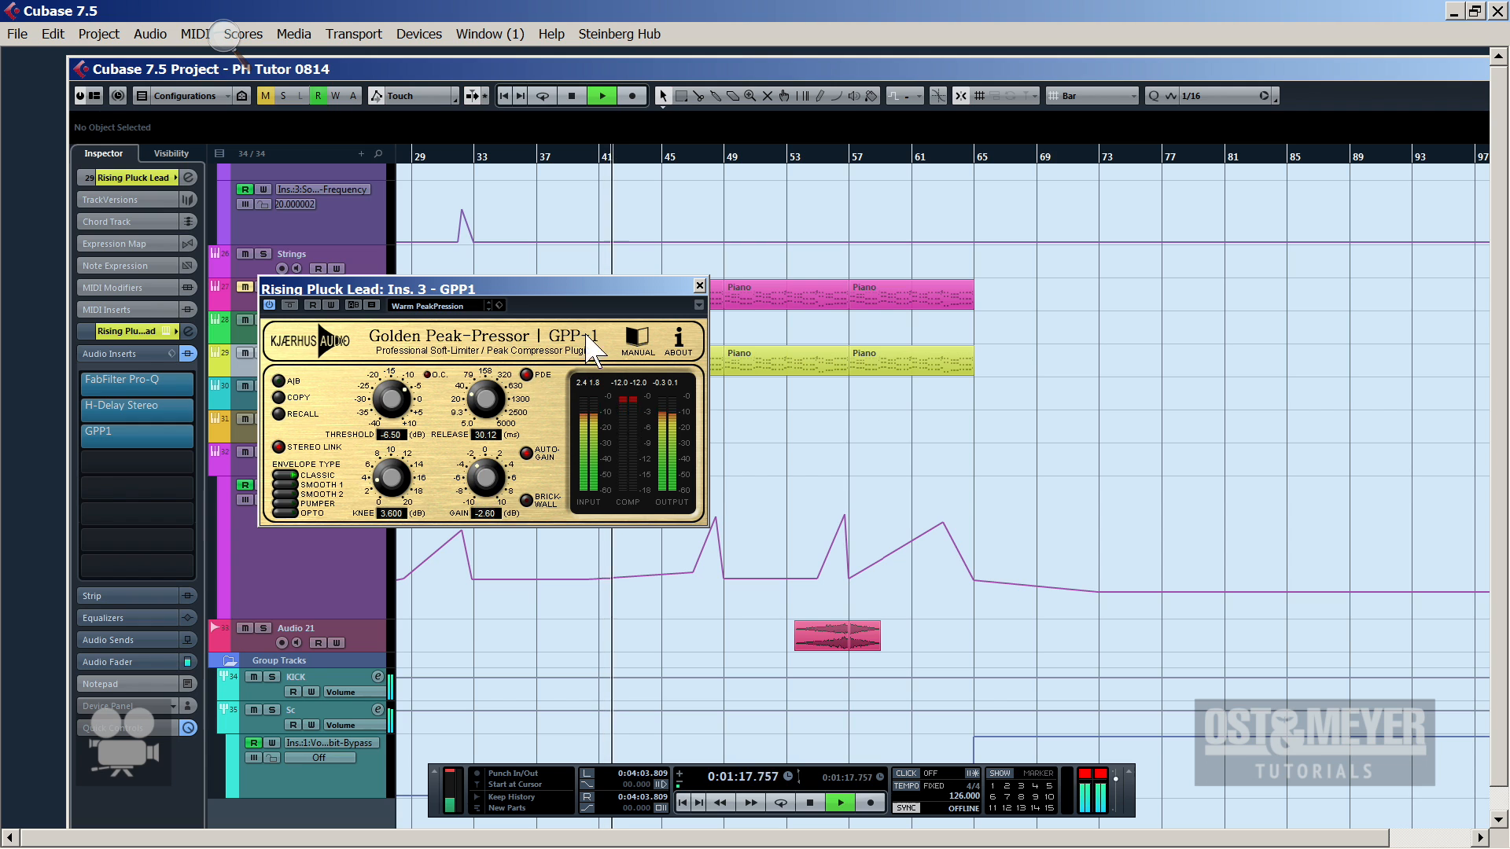
{"action": "left_click", "coordinate": [699, 286]}
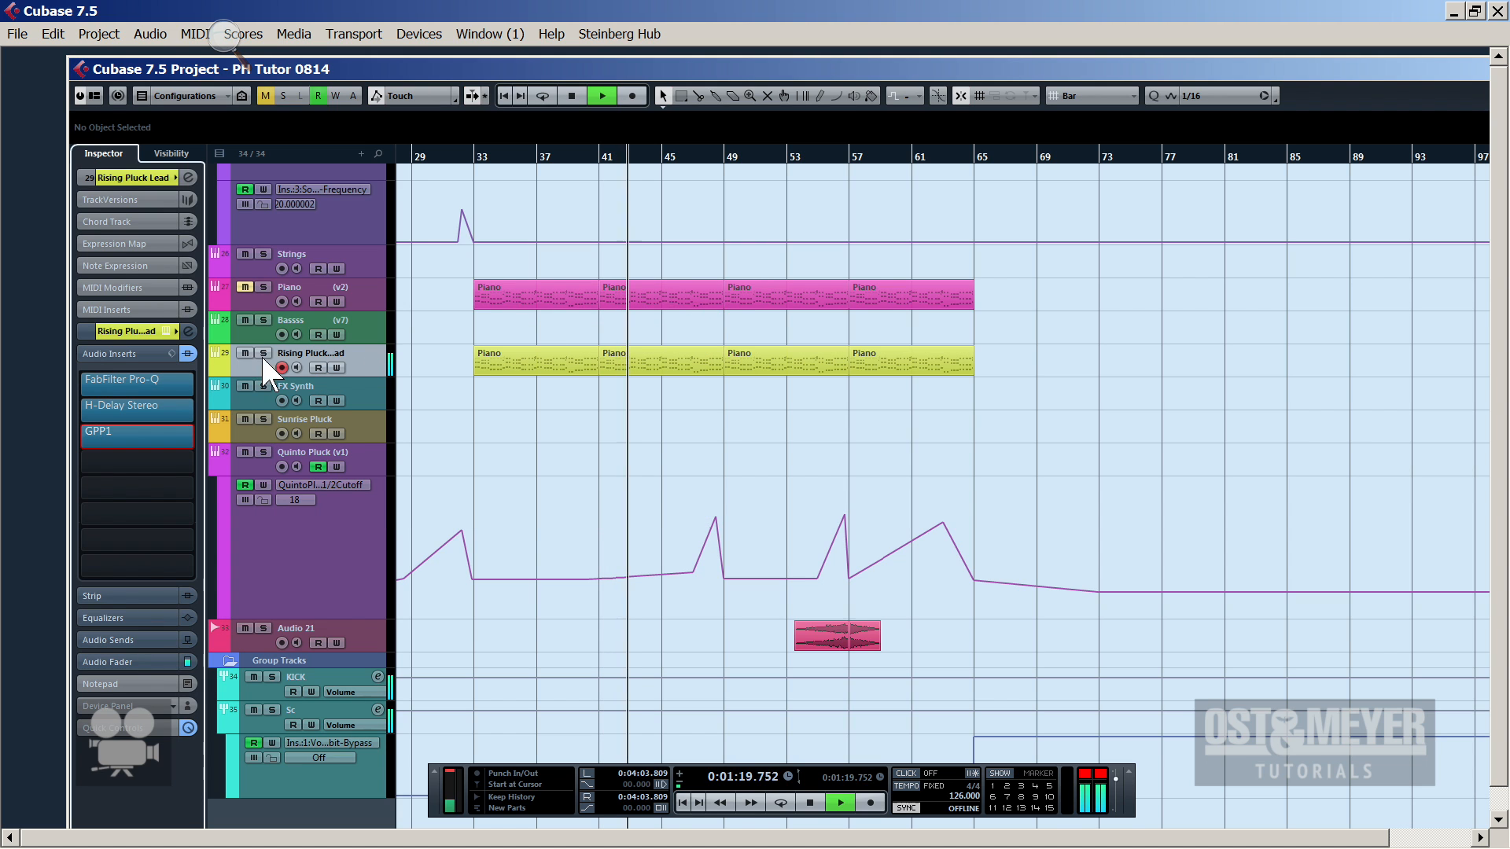
Unmute the Piano track and audition it together with the Rising Pluck Lead from bar 33
{"action": "left_click", "coordinate": [241, 286]}
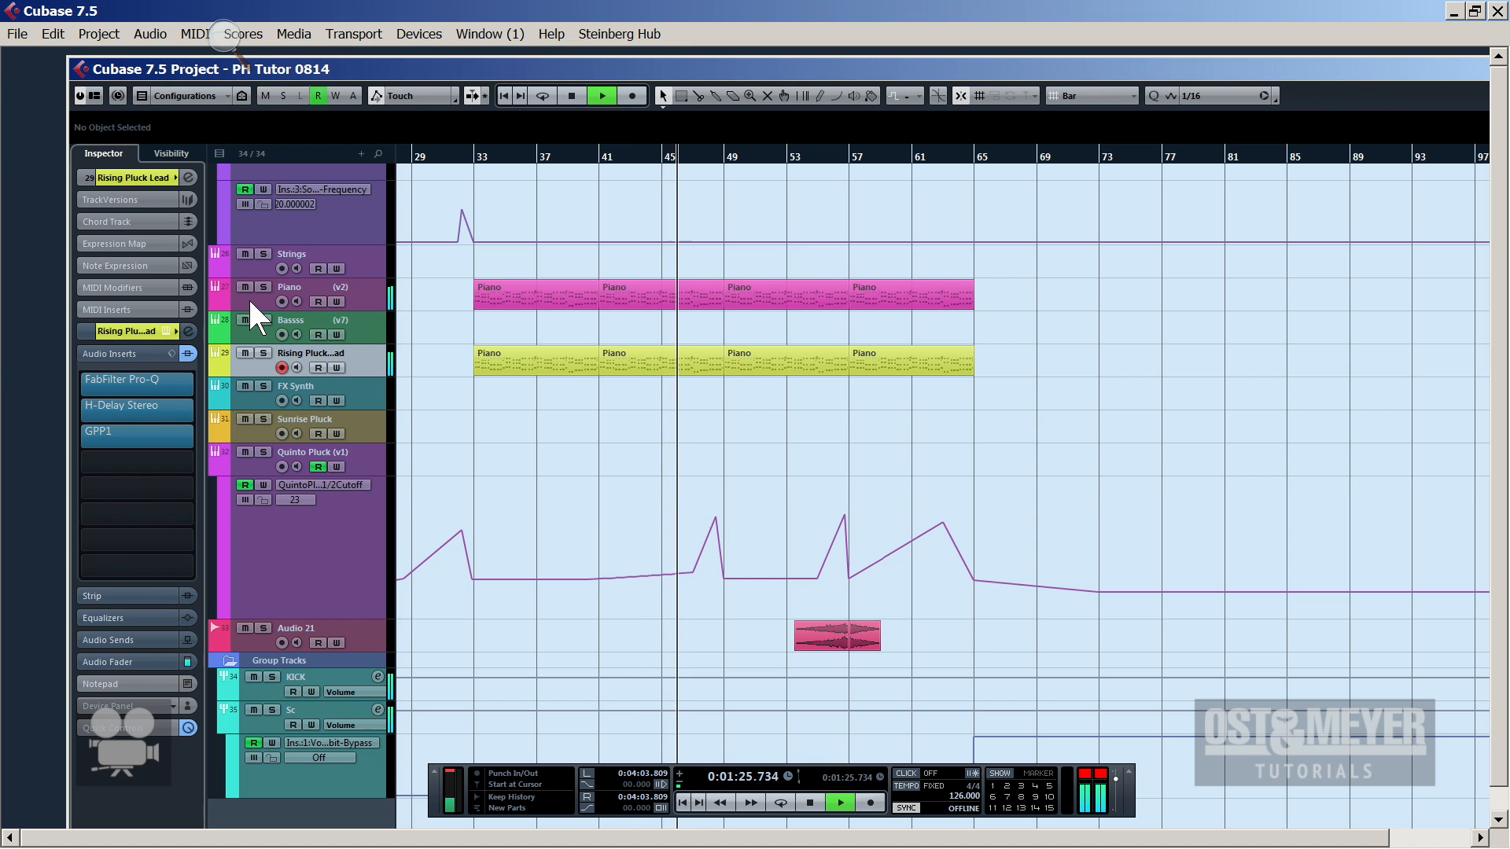
{"action": "key", "text": "space"}
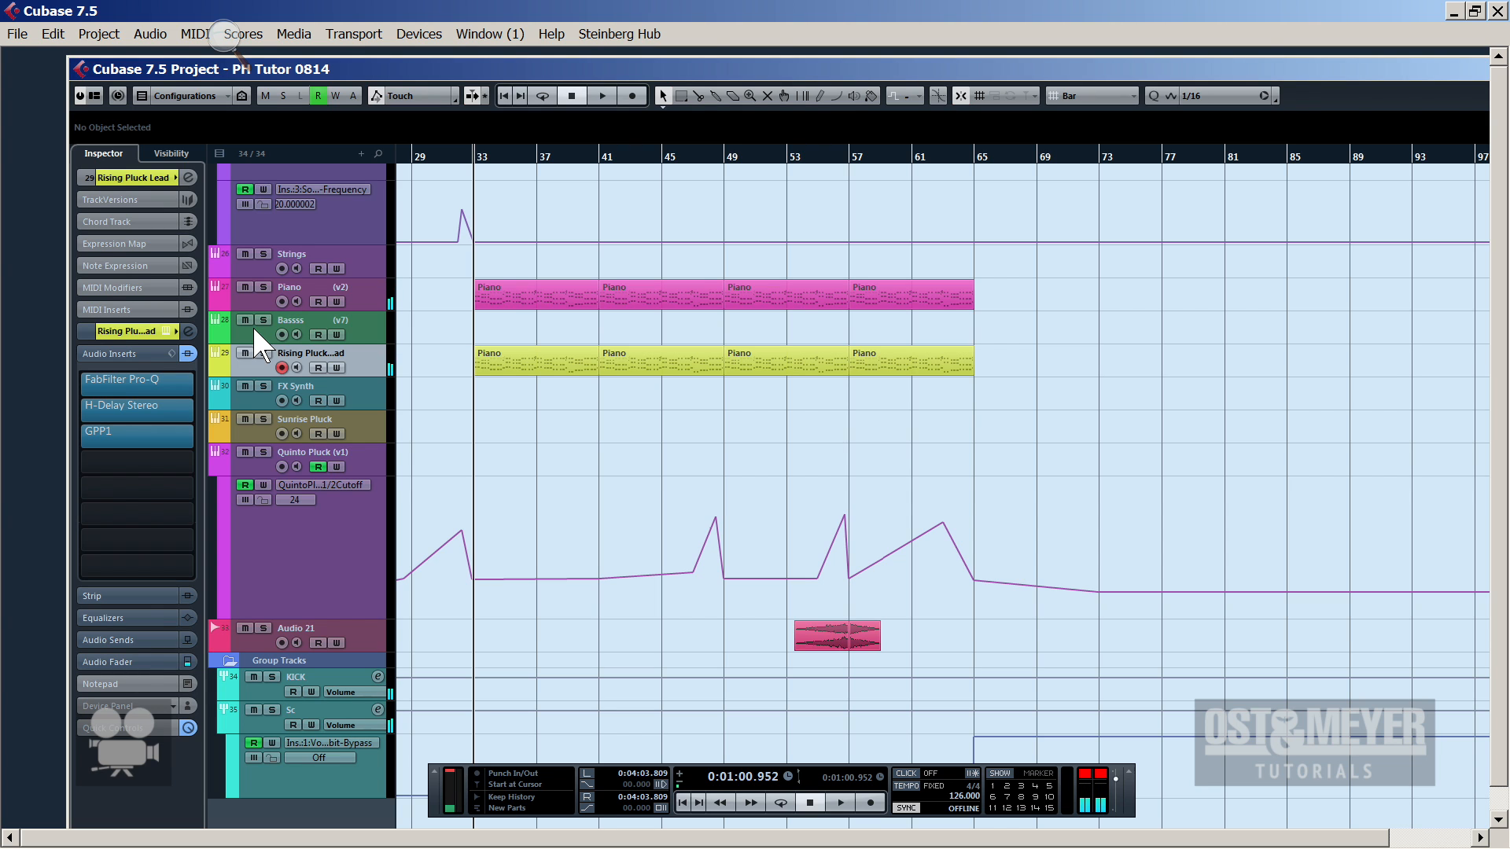
{"action": "key", "text": "space"}
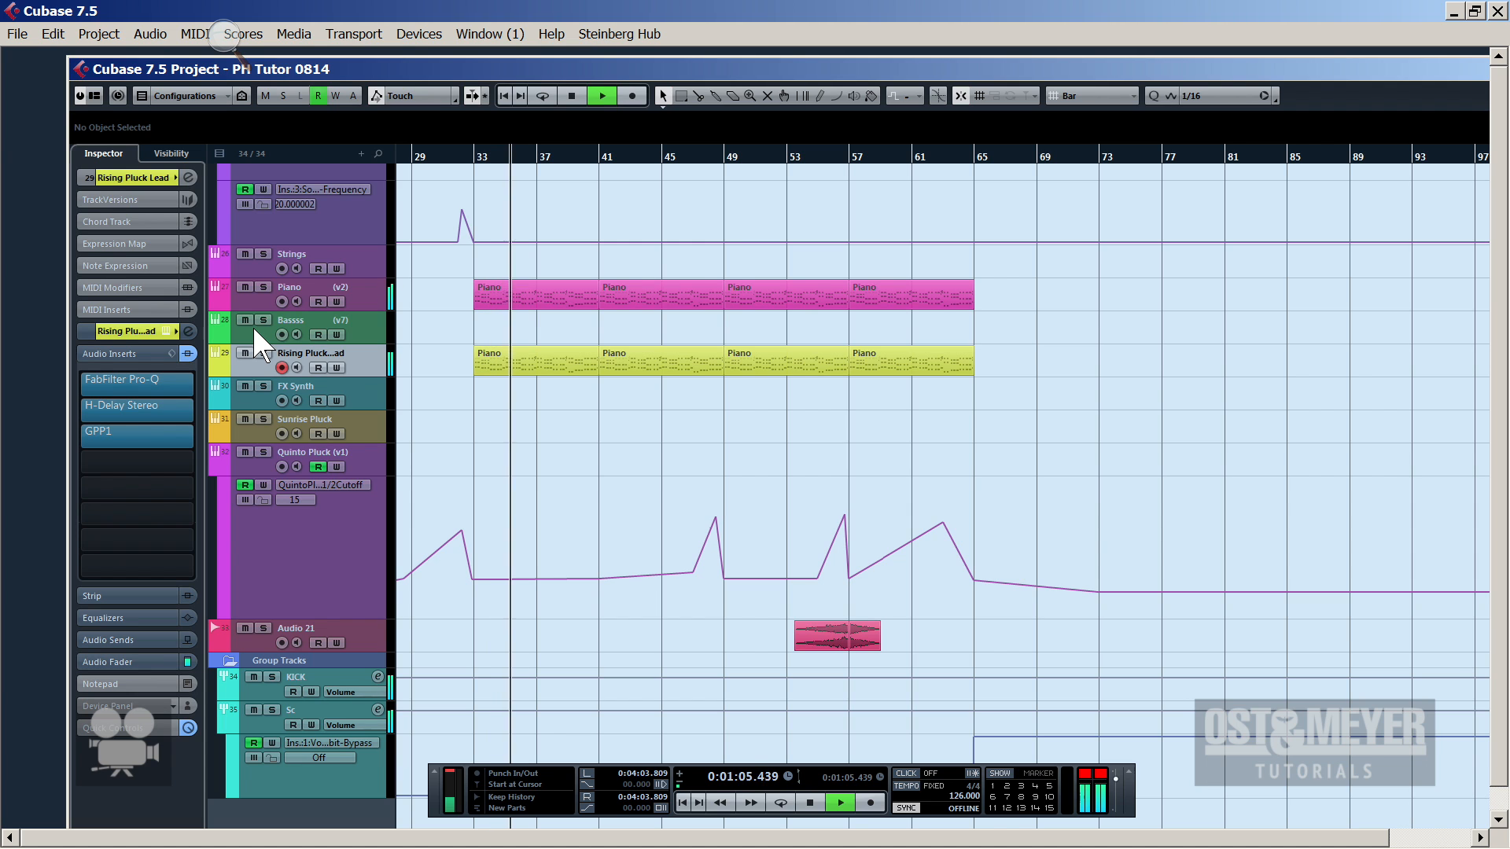
{"action": "key", "text": "space"}
Try recording a bass line on the Bassss track from bar 33, and discard the take
{"action": "left_click", "coordinate": [251, 326]}
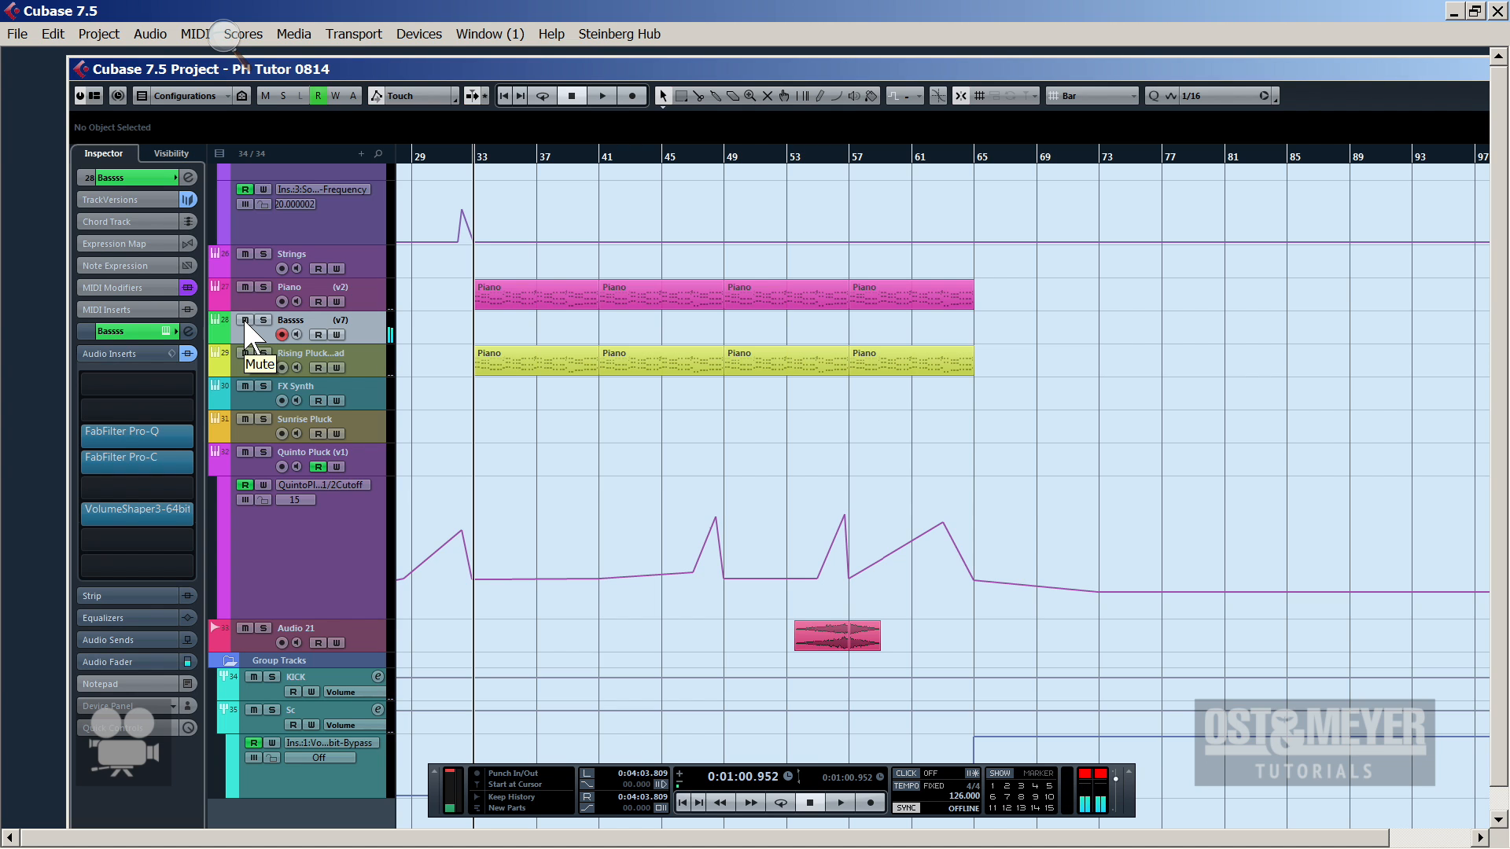
{"action": "key", "text": "KP_Multiply"}
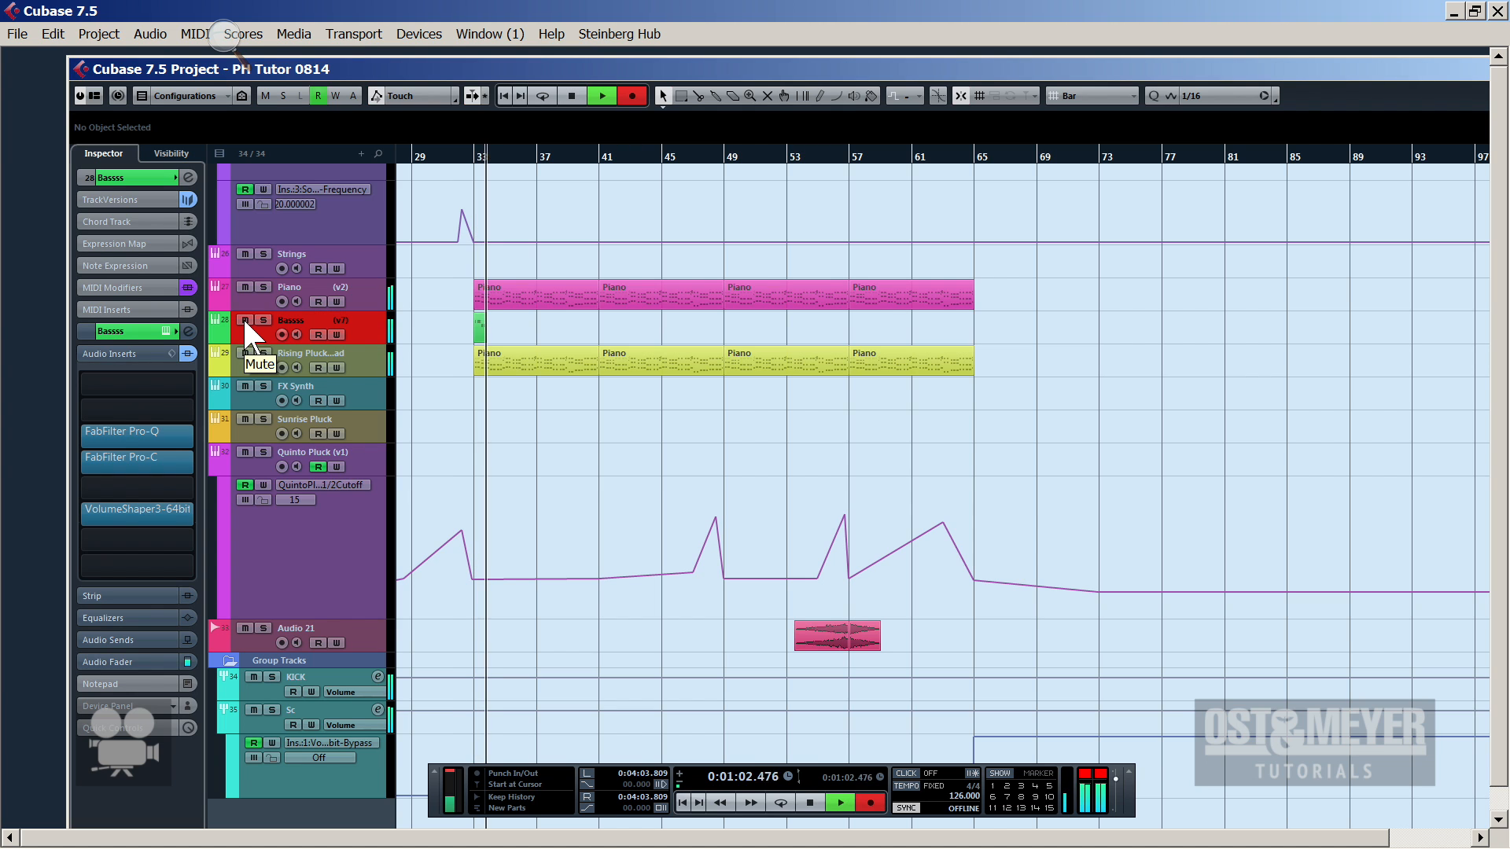
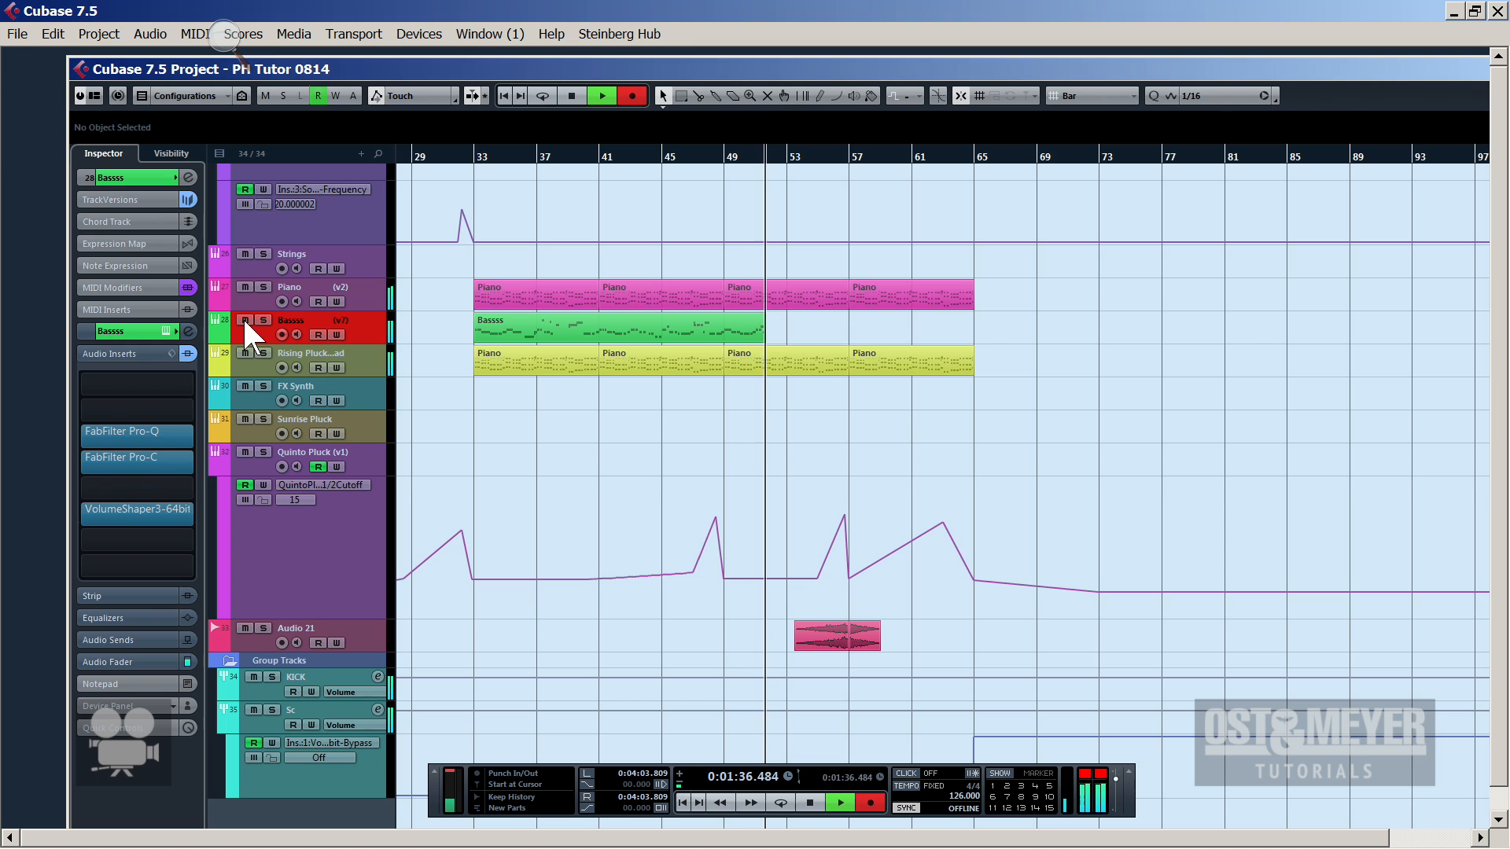
{"action": "key", "text": "space"}
{"action": "key", "text": "Delete"}
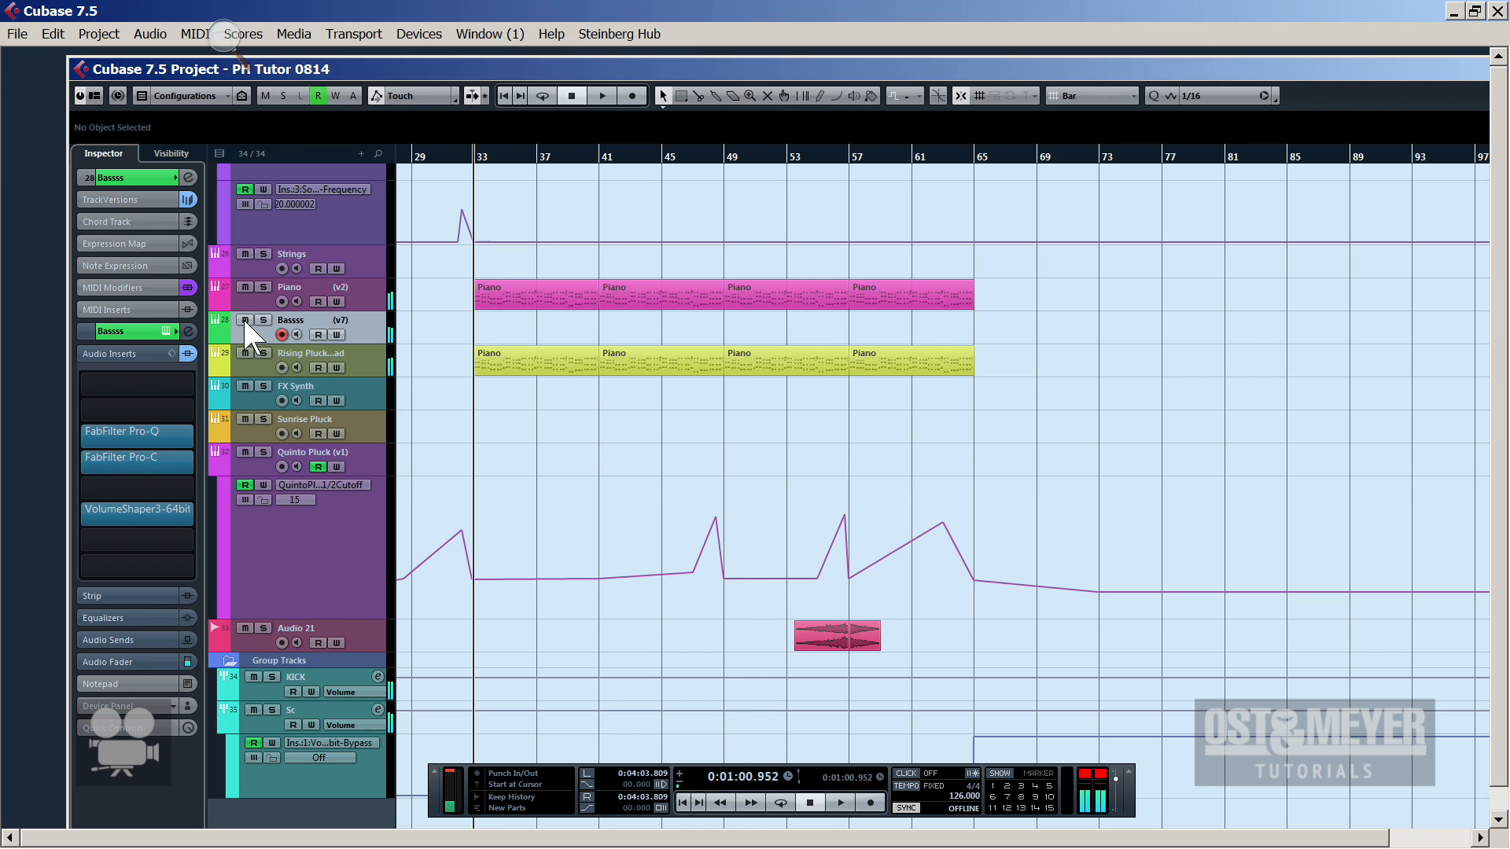
Record a new bass line on the Bassss track from bar 33 to bar 42
{"action": "key", "text": "KP_Multiply"}
{"action": "key", "text": "space"}
{"action": "key", "text": "KP_Multiply"}
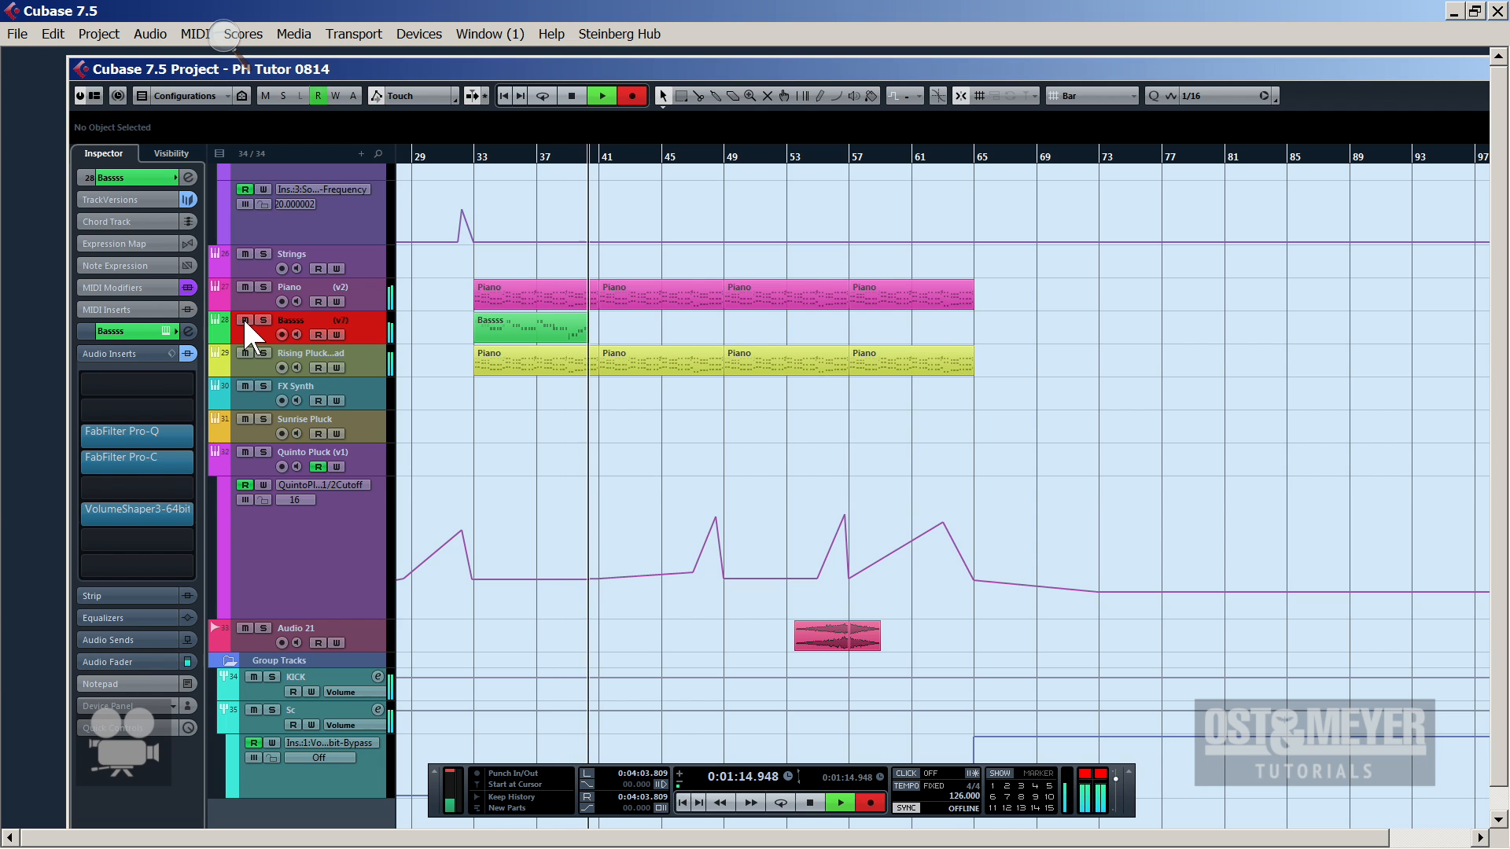
{"action": "key", "text": "space"}
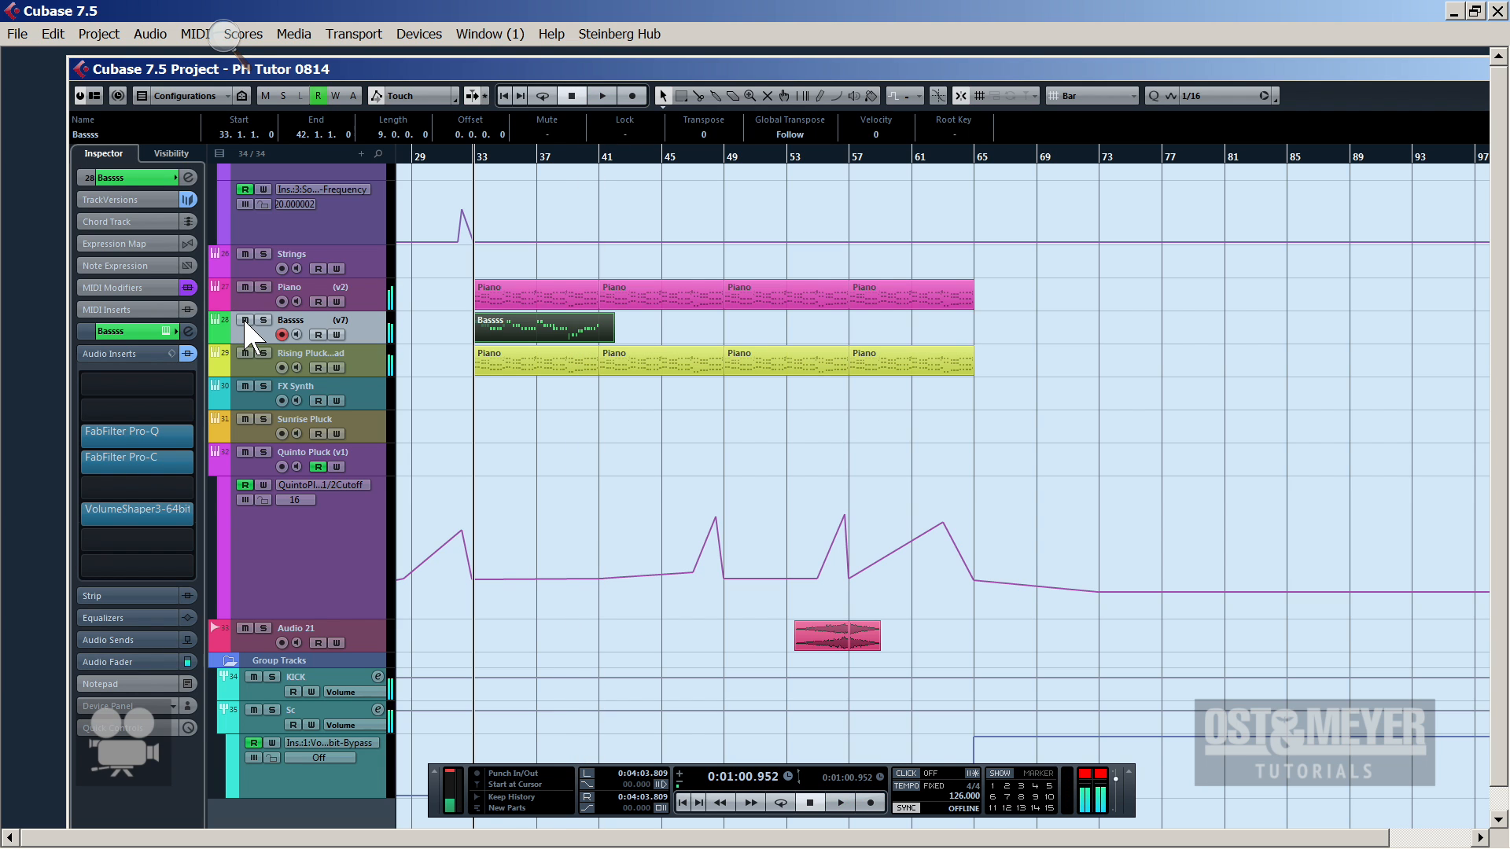
Open the recorded Bassss part in the key editor and quantize all its notes to 1/16
{"action": "double_click", "coordinate": [603, 338]}
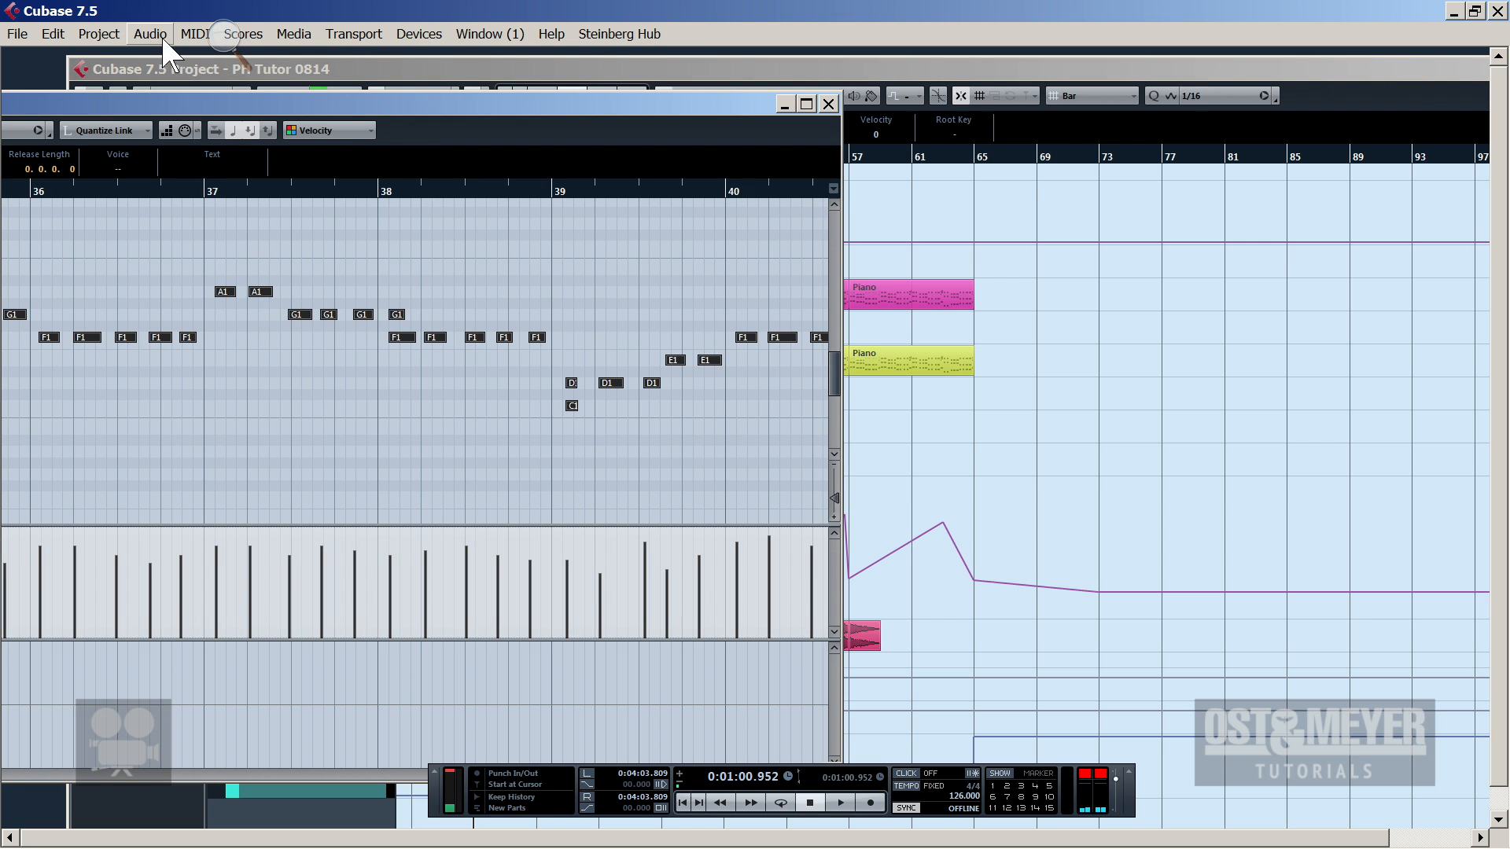
{"action": "left_click", "coordinate": [194, 34]}
{"action": "left_click", "coordinate": [474, 281]}
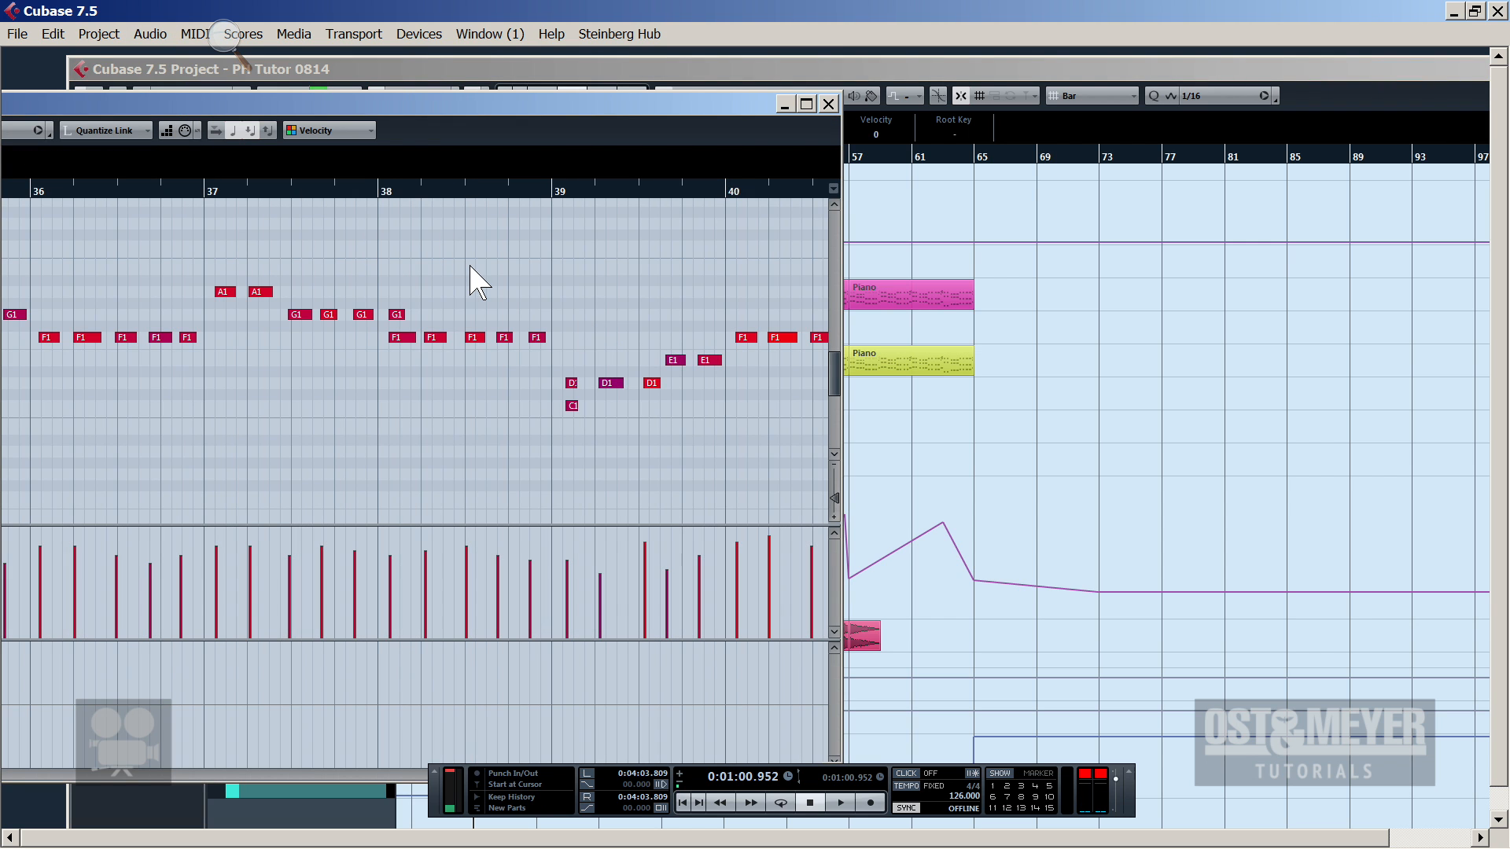
{"action": "key", "text": "ctrl+a"}
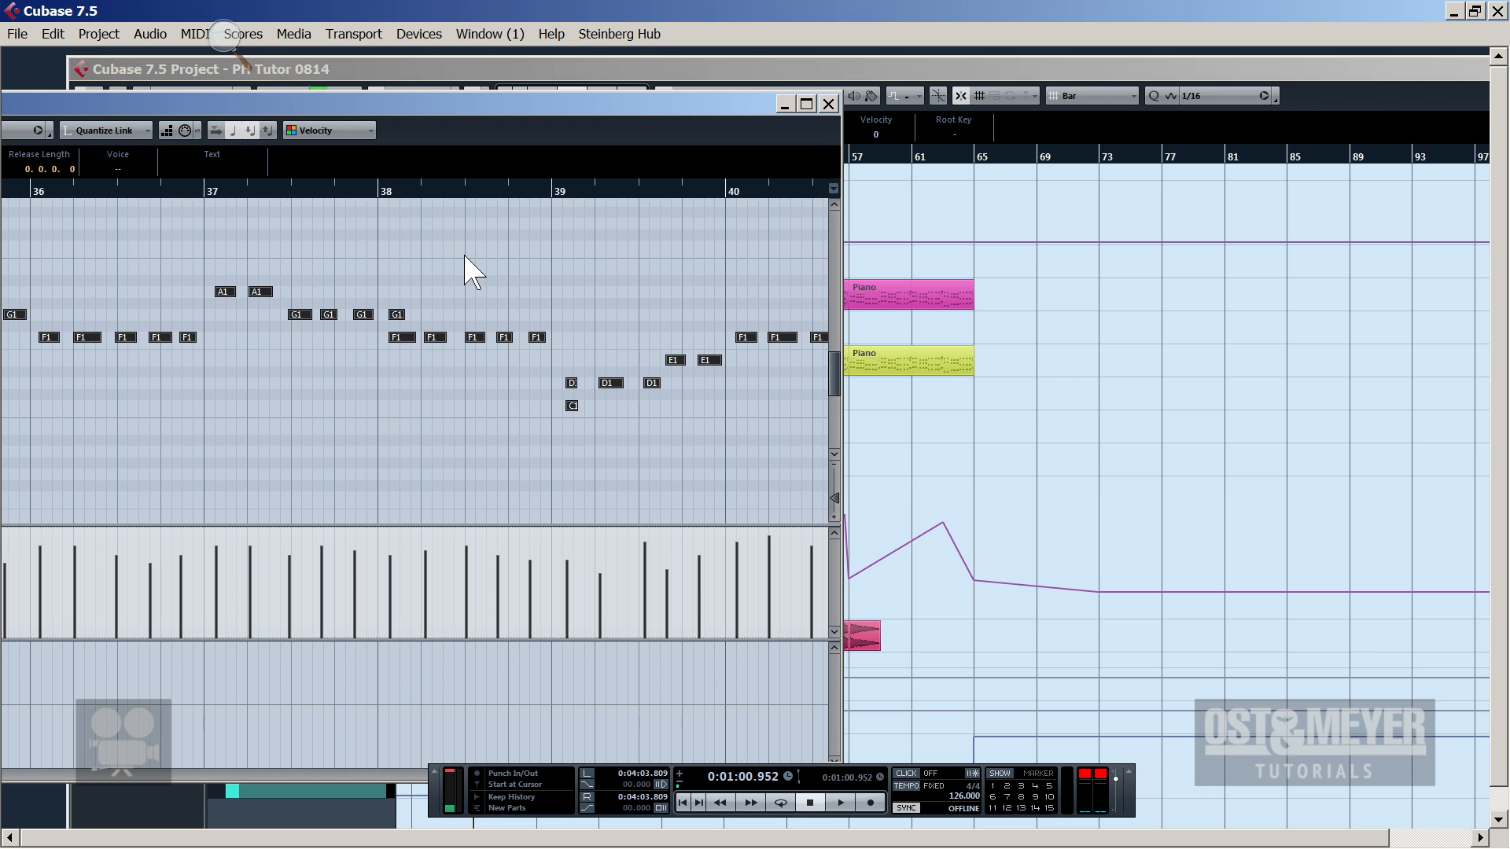
{"action": "key", "text": "q"}
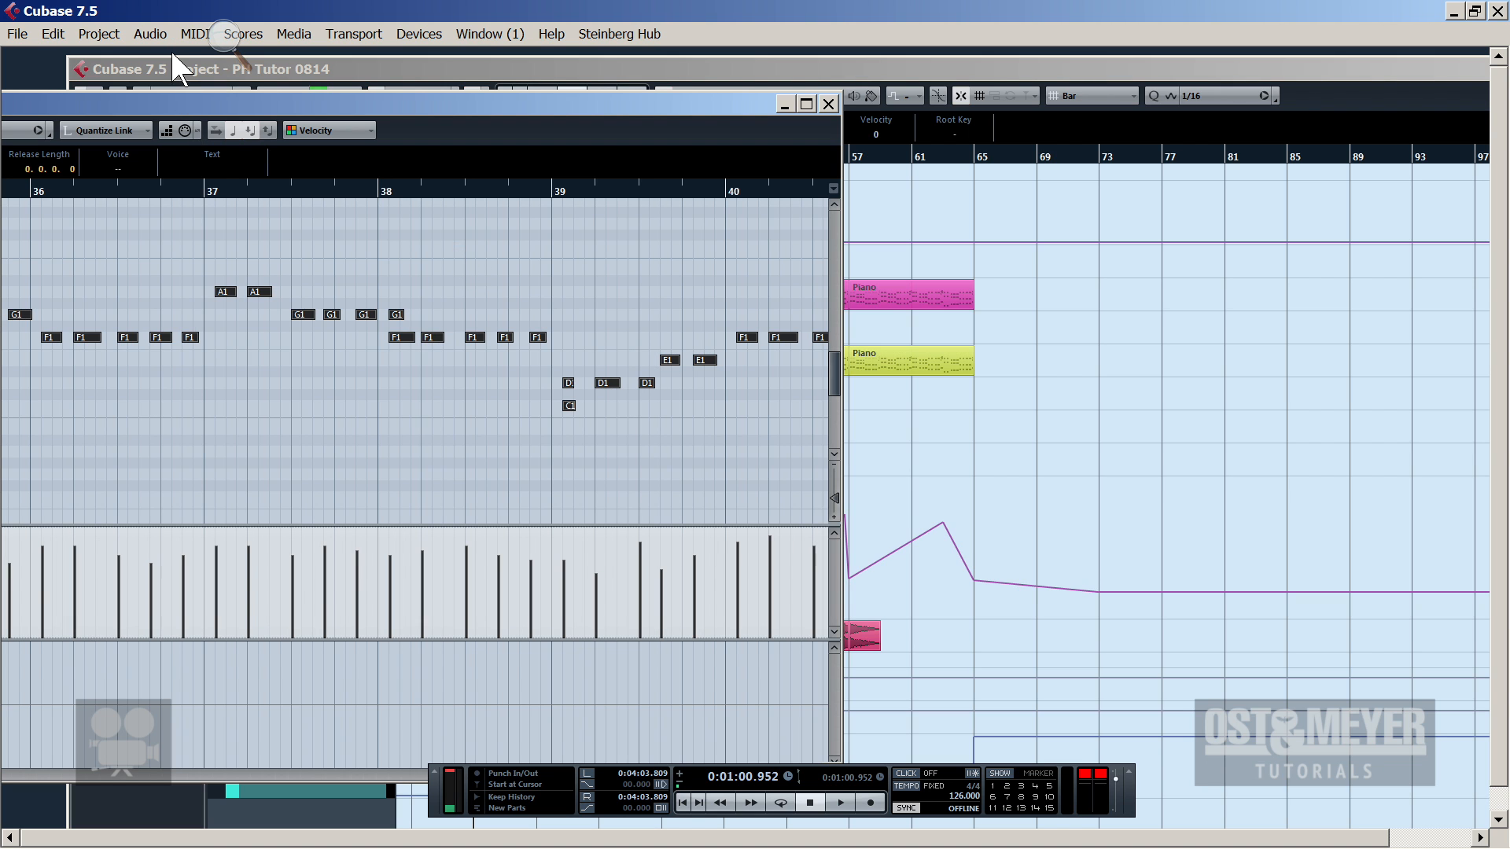
Apply the Fixed Lengths and Fixed Velocity functions to all the bass notes
{"action": "left_click", "coordinate": [194, 34]}
{"action": "mouse_move", "coordinate": [395, 303]}
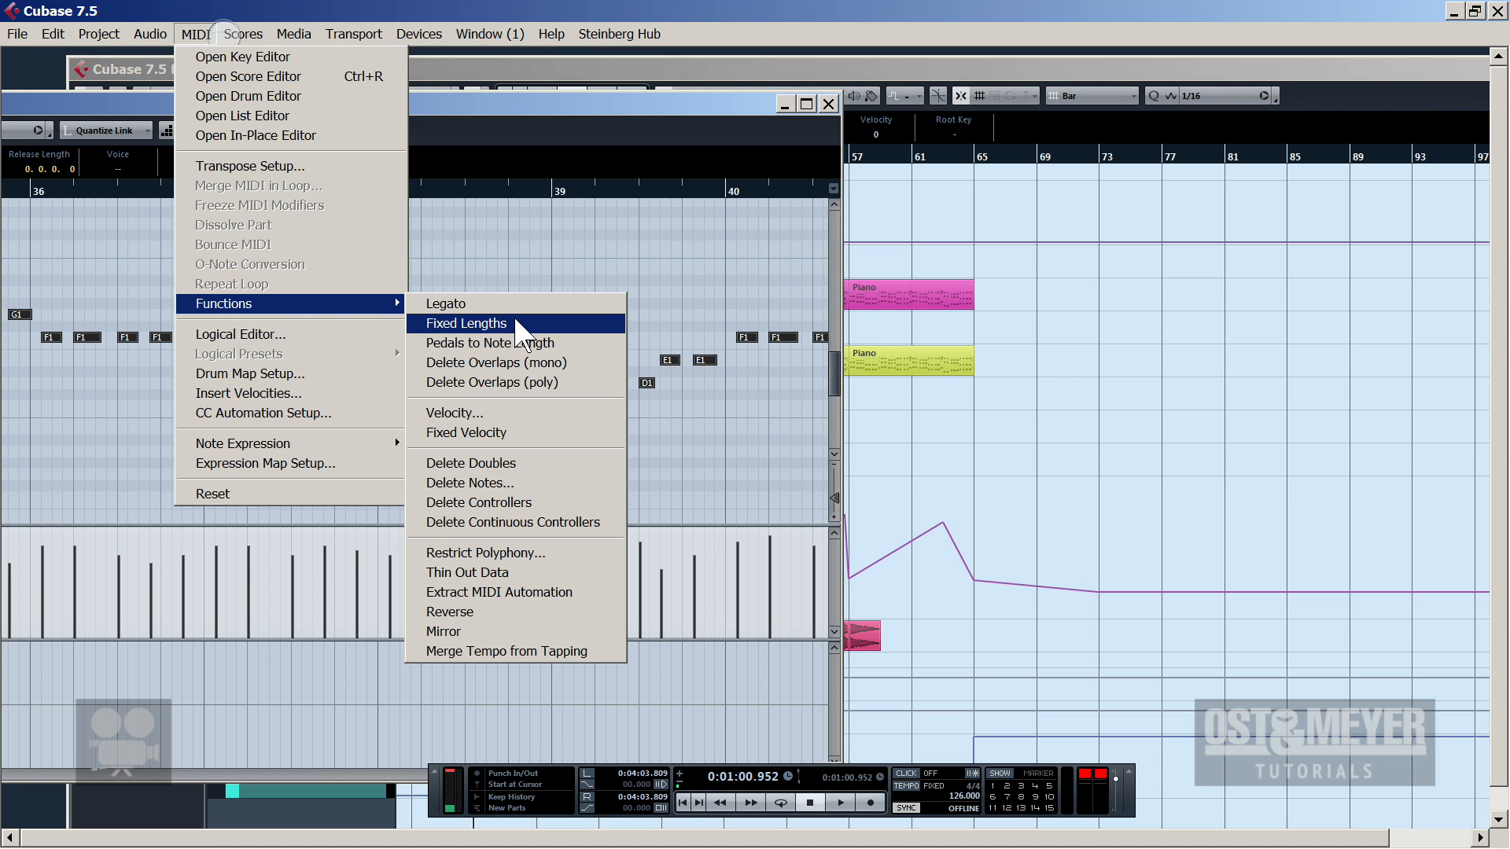
{"action": "left_click", "coordinate": [518, 324]}
{"action": "left_click", "coordinate": [194, 33]}
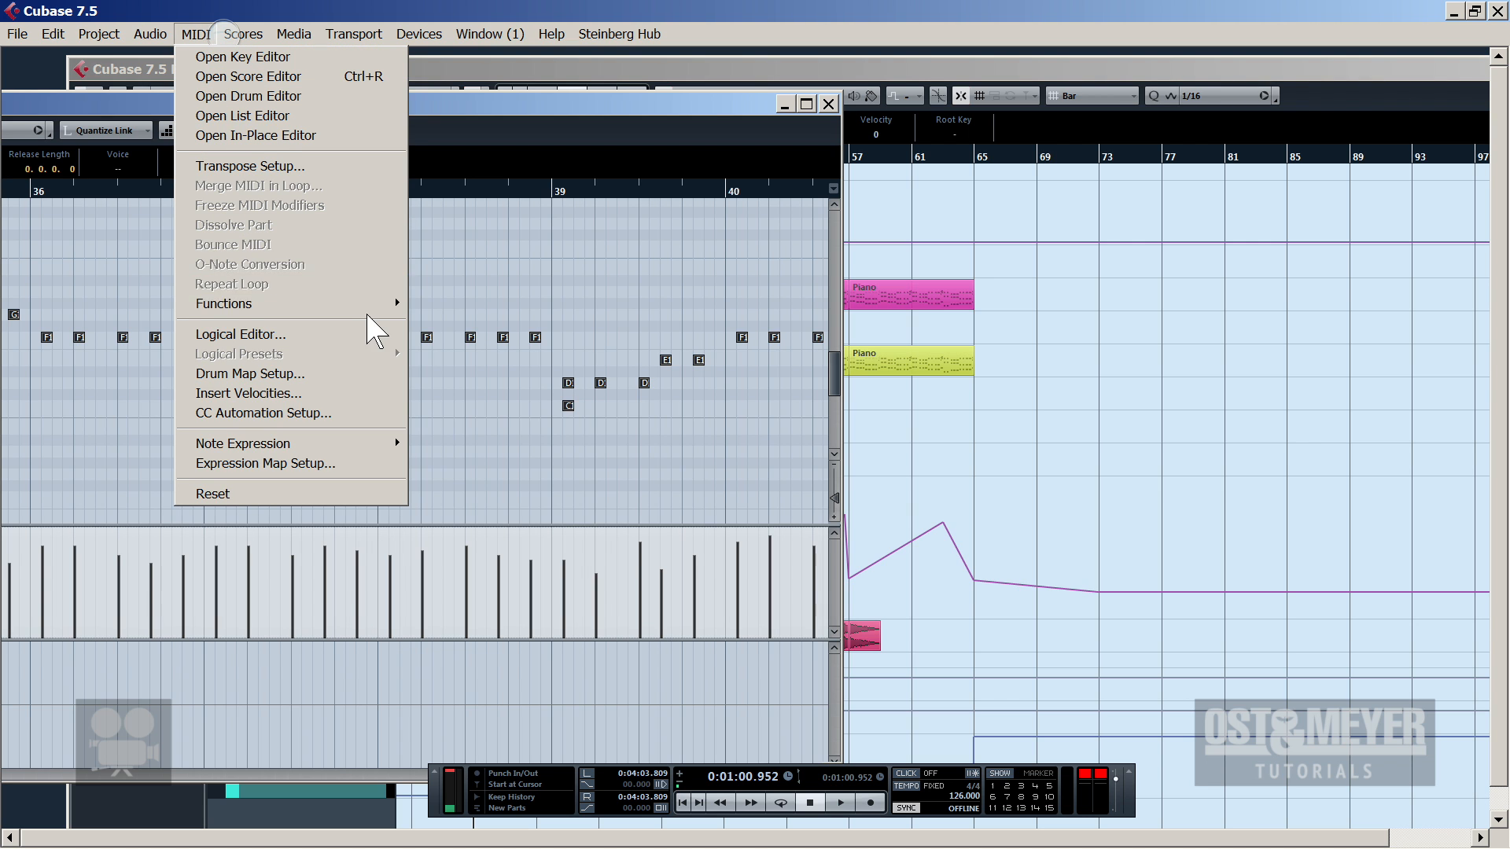
{"action": "mouse_move", "coordinate": [362, 307]}
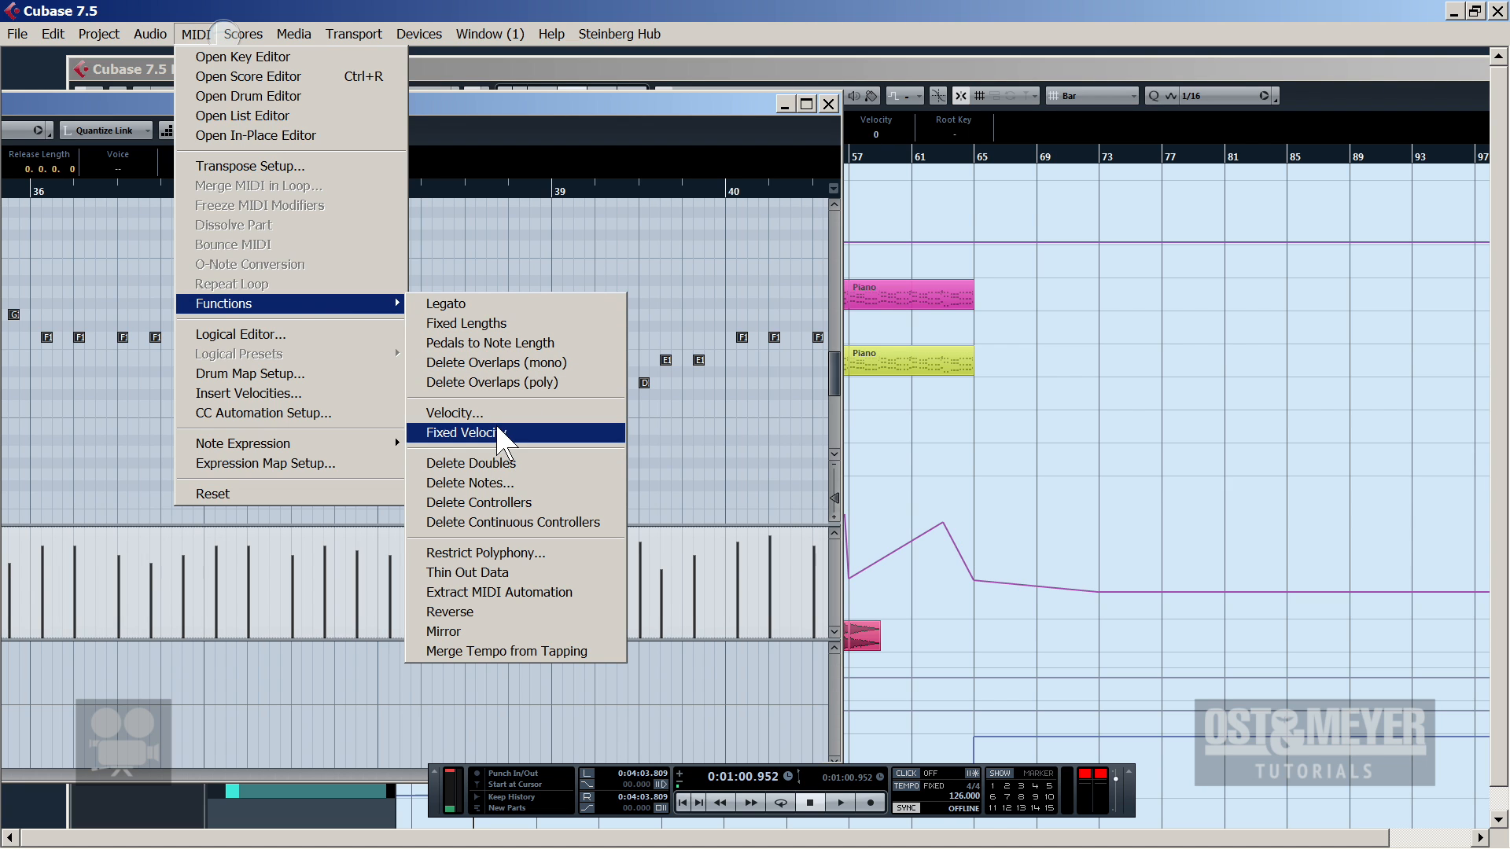
{"action": "left_click", "coordinate": [496, 431]}
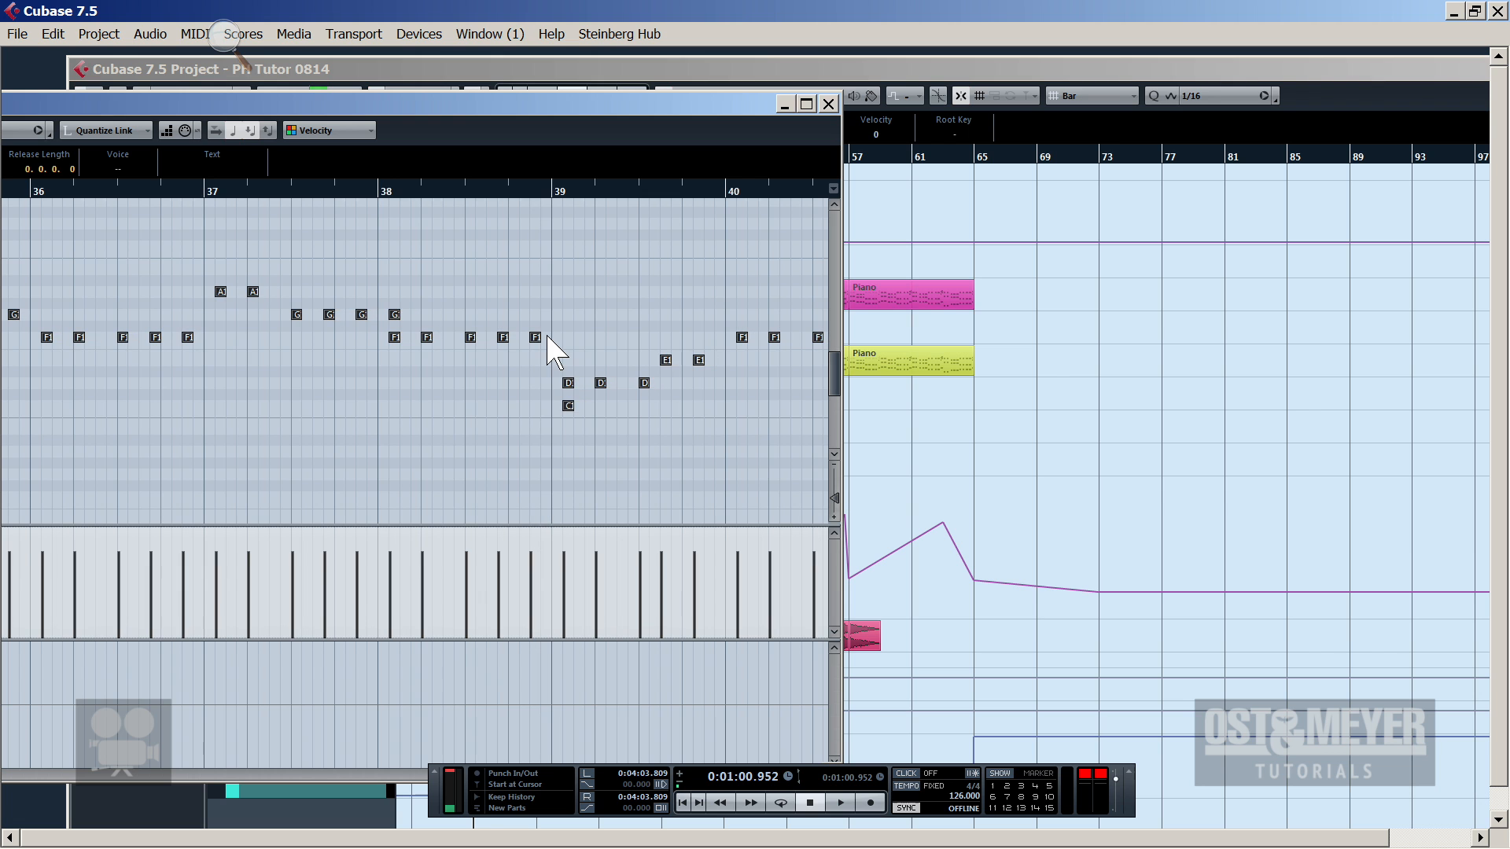
Lengthen all the bass notes together, and audition the part from just before bar 33
{"action": "left_click_drag", "start_coordinate": [539, 337], "coordinate": [553, 338]}
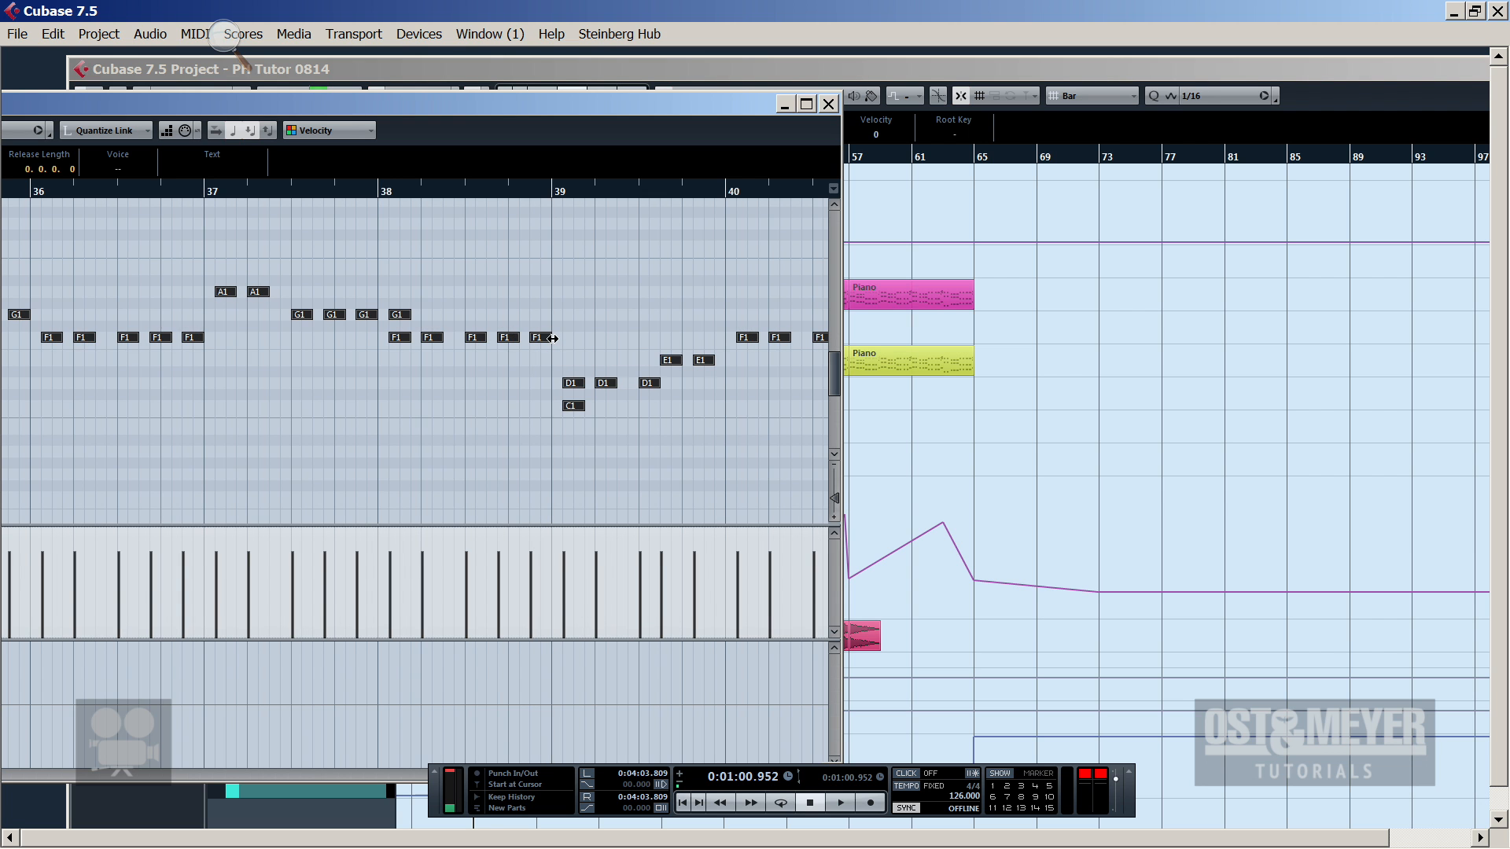
{"action": "left_click_drag", "start_coordinate": [570, 191], "coordinate": [387, 337]}
{"action": "key", "text": "space"}
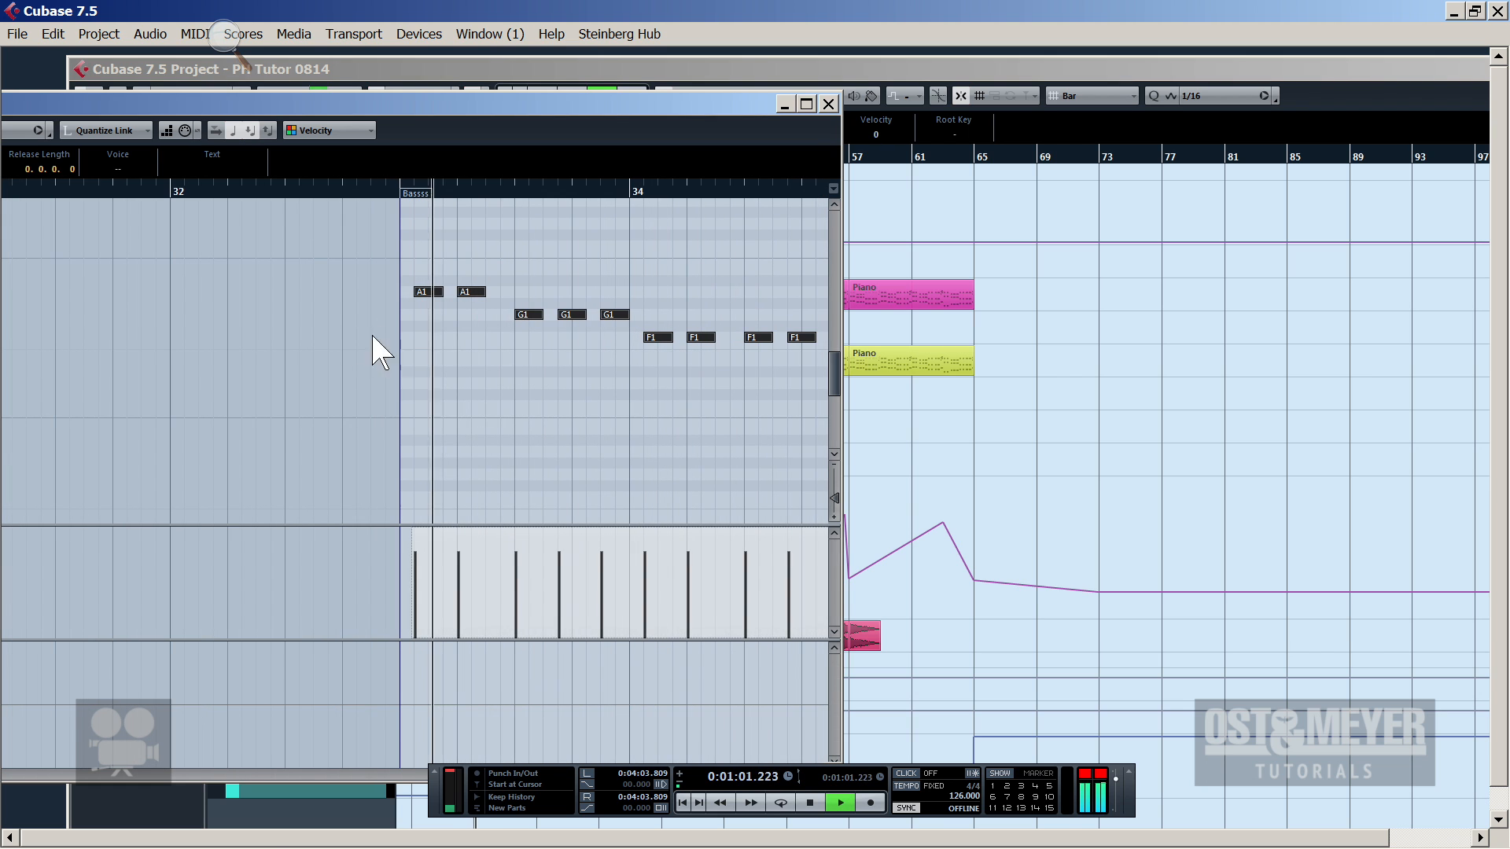
{"action": "key", "text": "ctrl+a"}
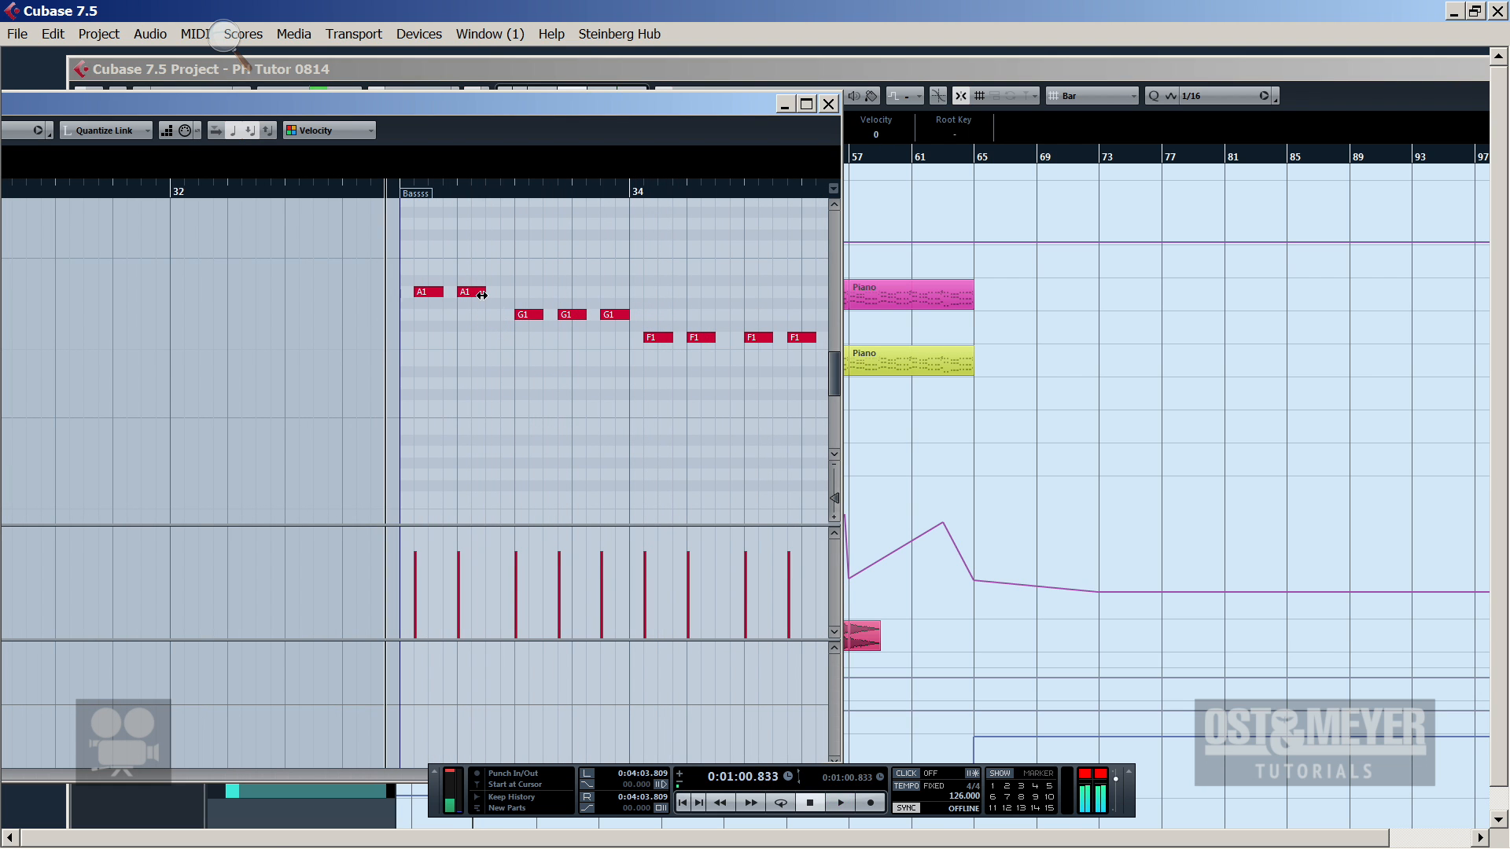
Lengthen the second A1 note in bar 33 and the second F1 note in bar 34, auditioning the bass line after each change
{"action": "left_click_drag", "start_coordinate": [485, 292], "coordinate": [495, 297]}
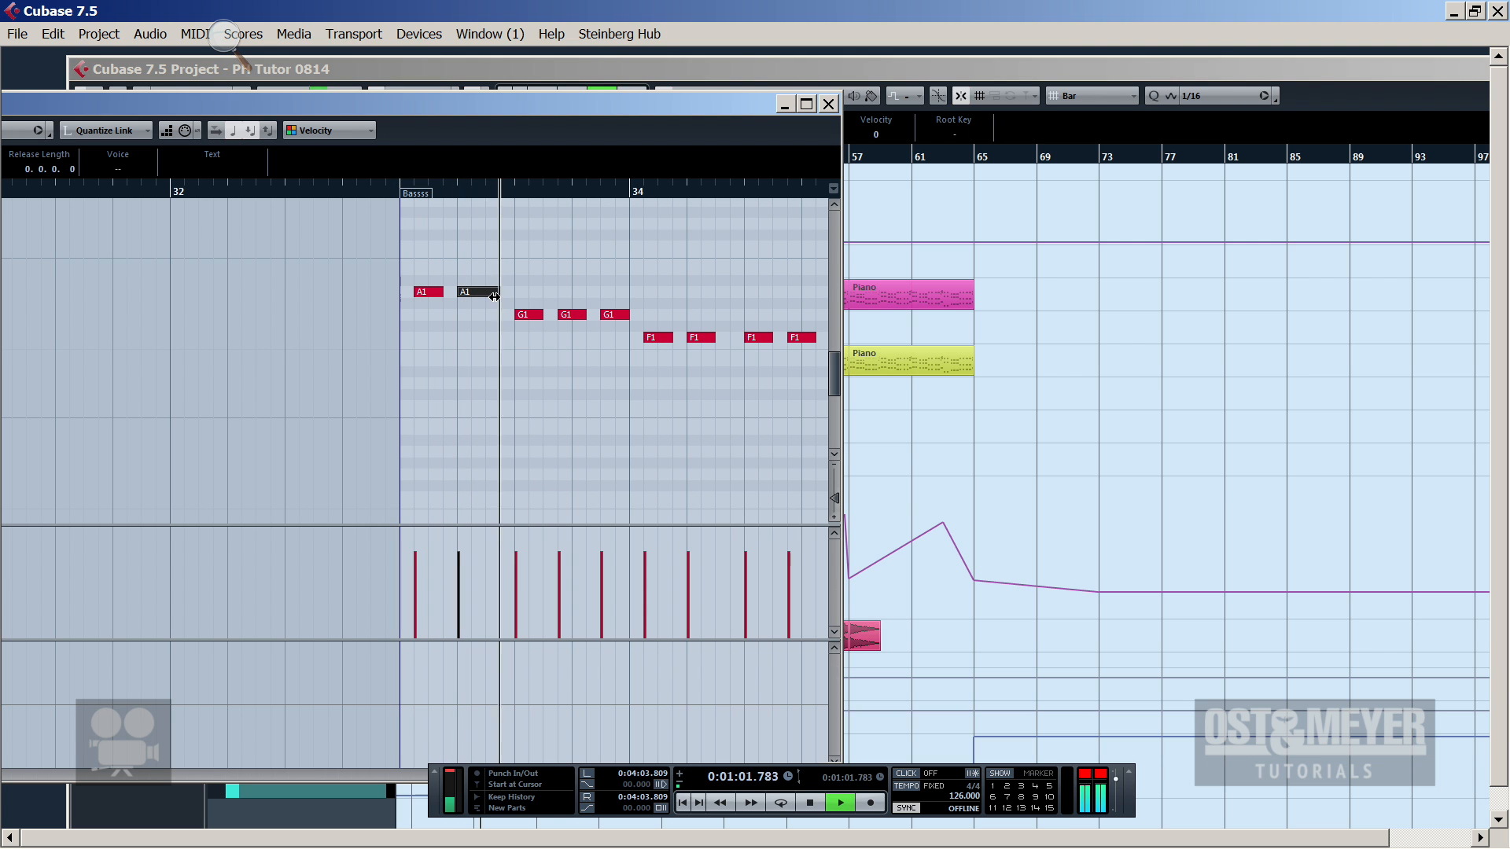
{"action": "key", "text": "space"}
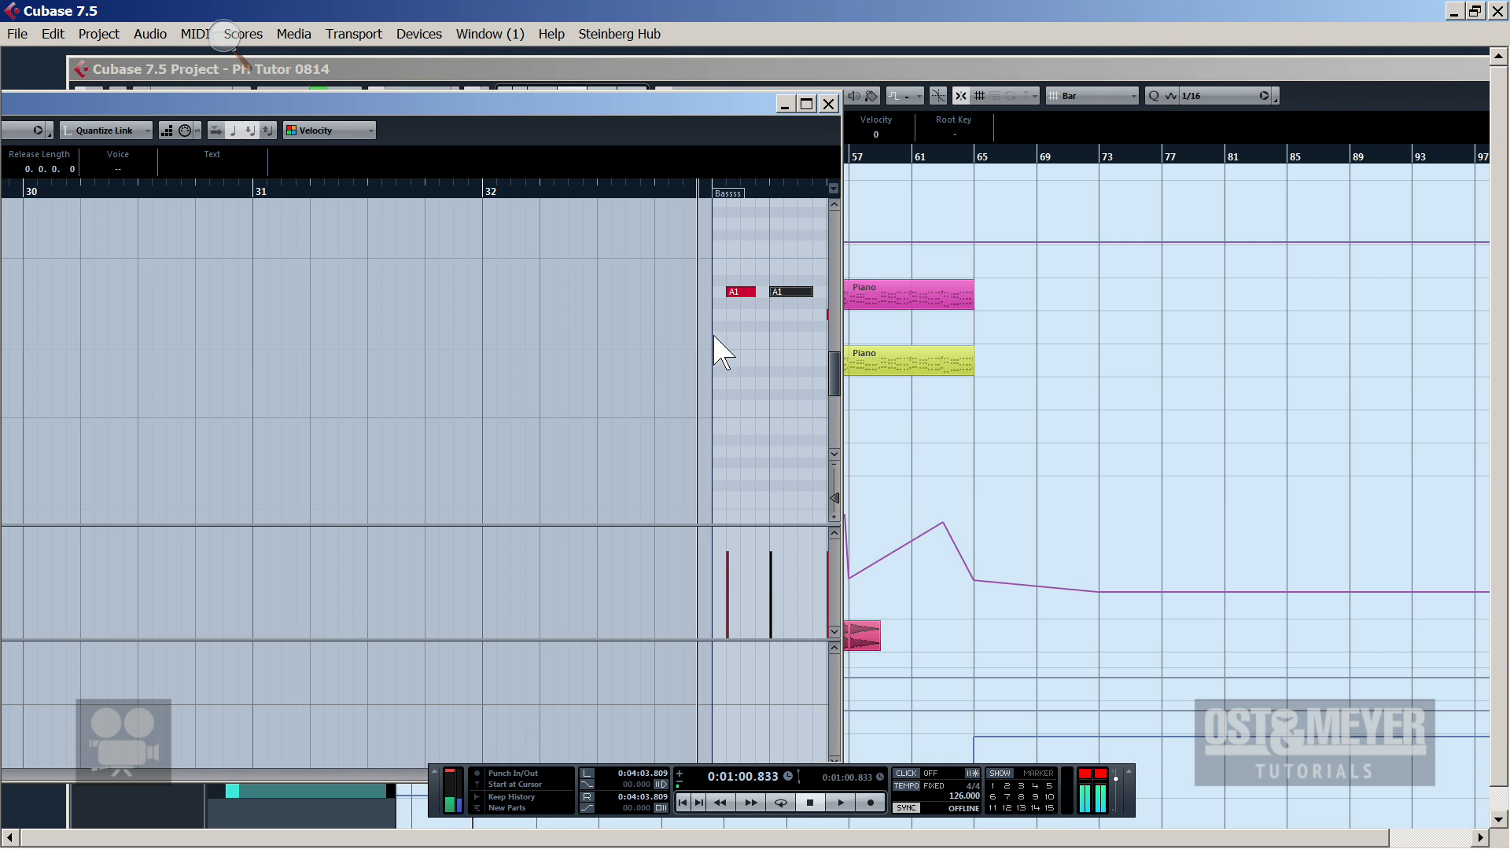
{"action": "key", "text": "space"}
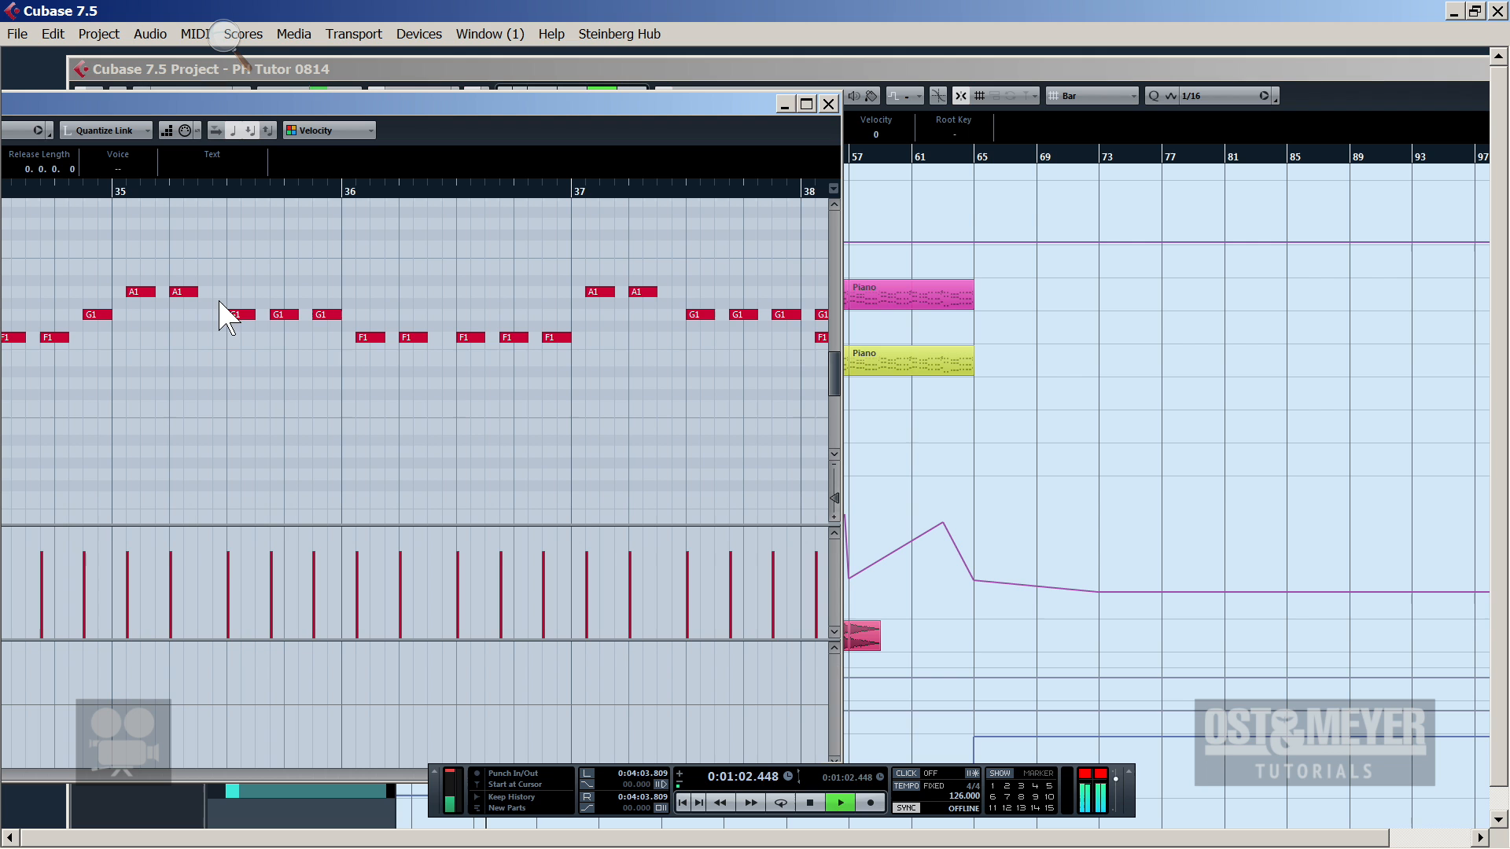
{"action": "double_click", "coordinate": [440, 93]}
{"action": "key", "text": "space"}
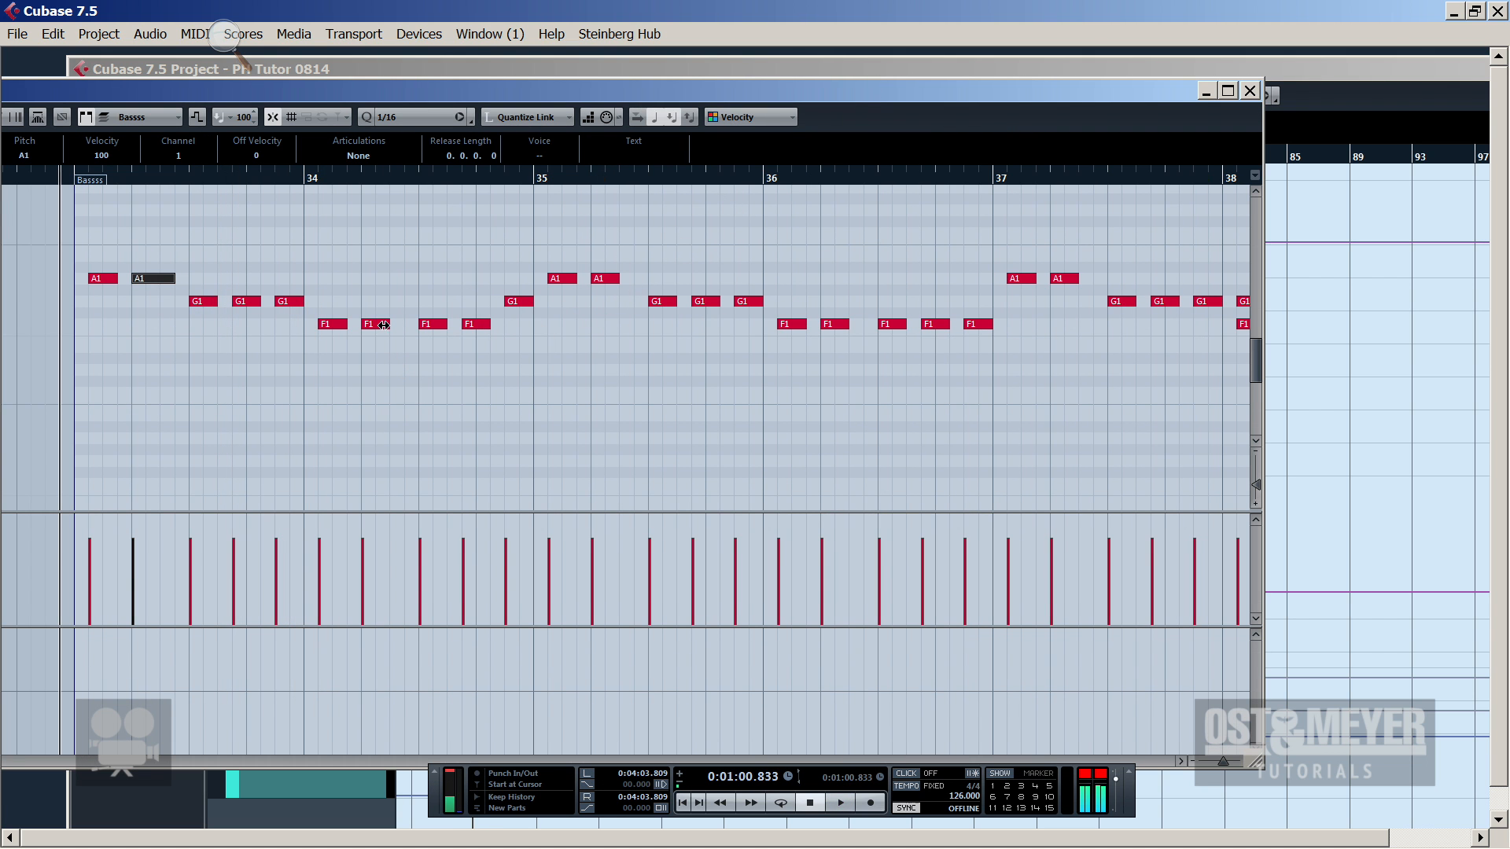
{"action": "left_click", "coordinate": [383, 325]}
{"action": "key", "text": "space"}
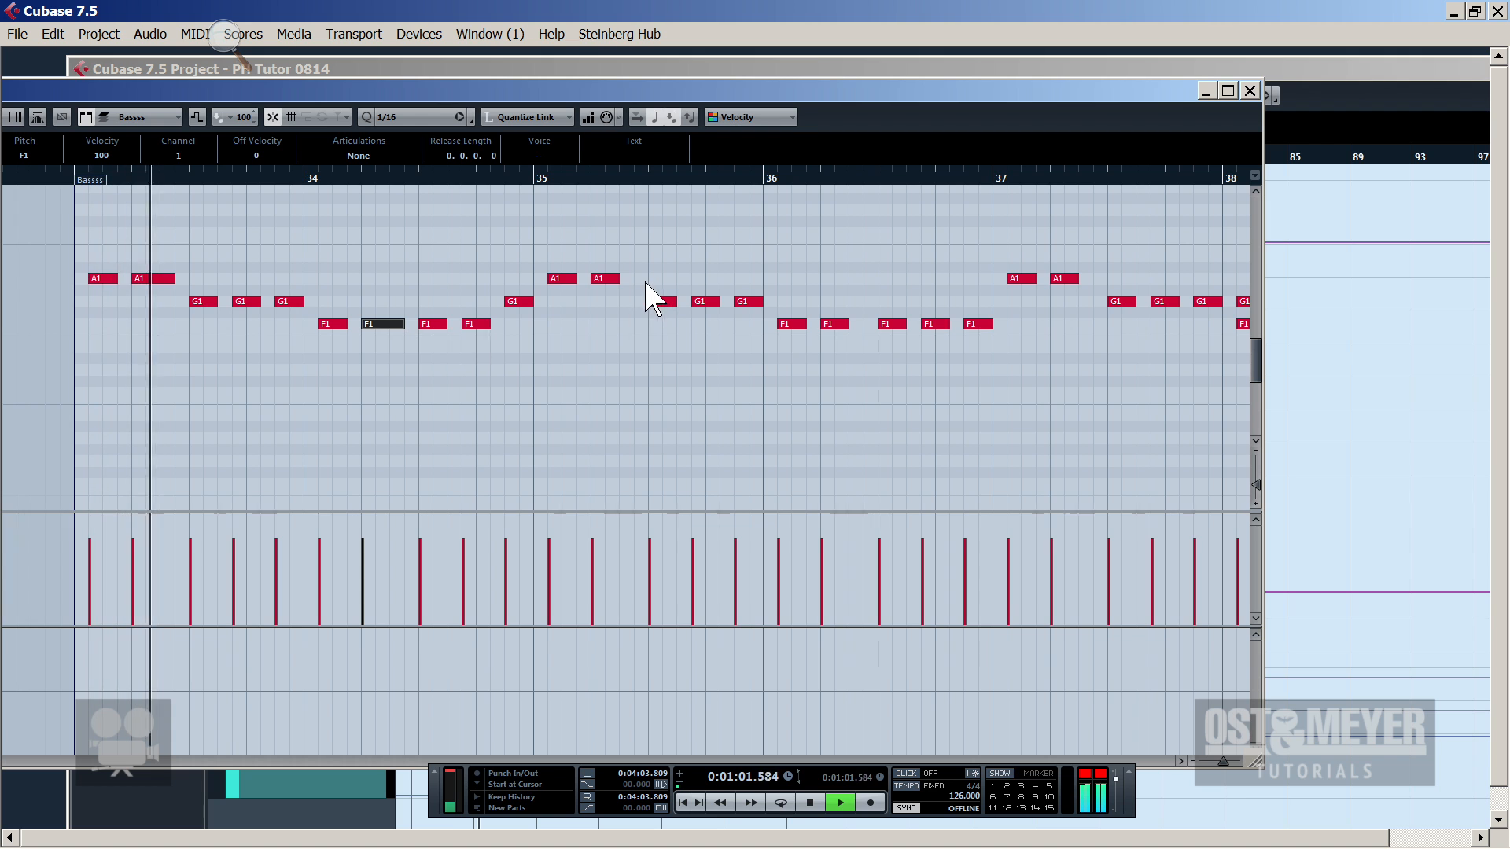
Lengthen the second A1 note in bar 35 and audition the bass line
{"action": "left_click_drag", "start_coordinate": [619, 278], "coordinate": [636, 278]}
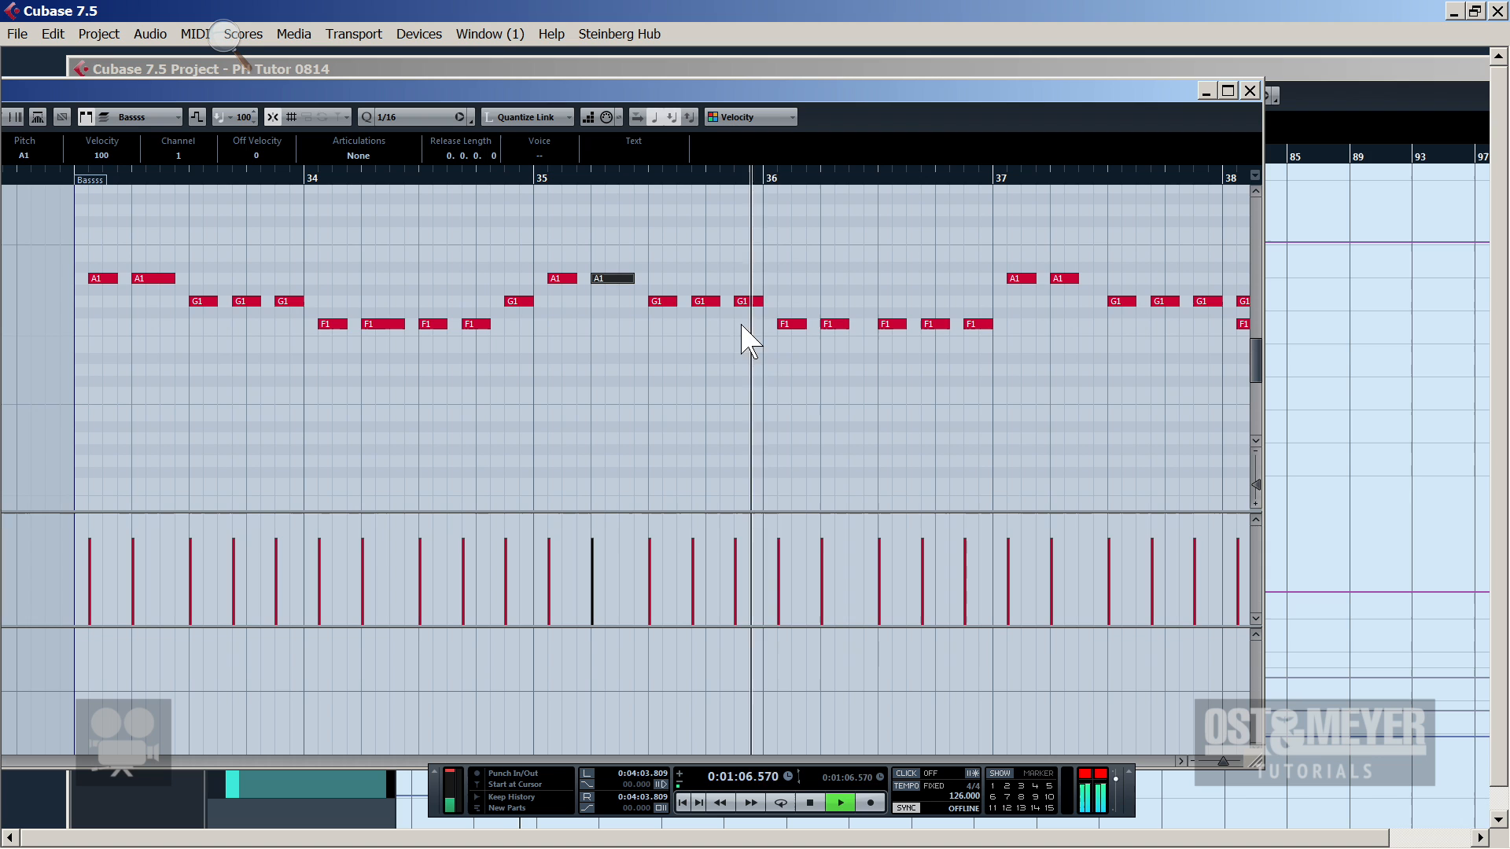
{"action": "key", "text": "space"}
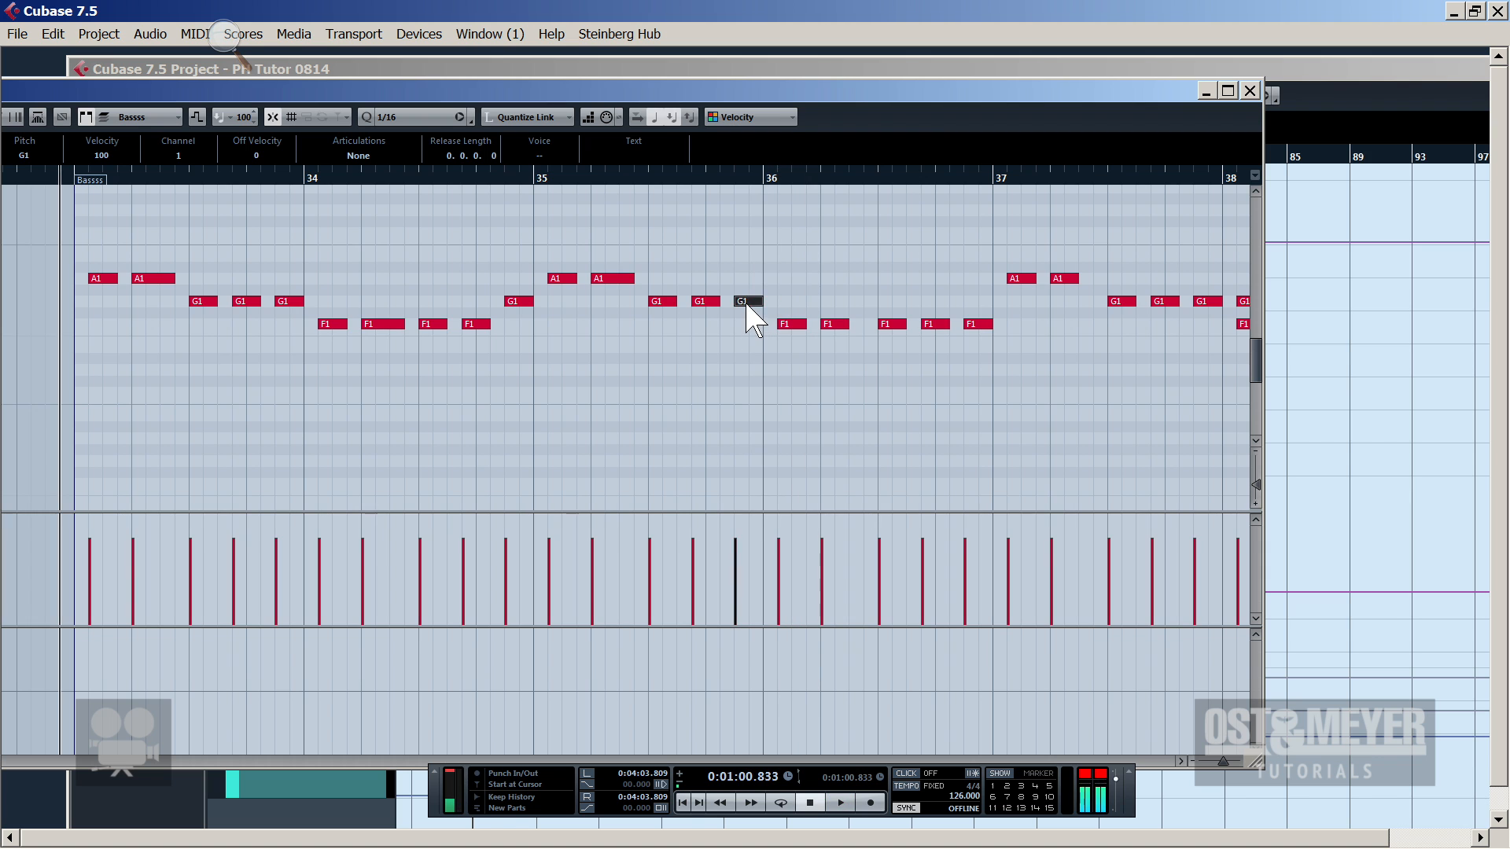
Try the last G1 note in bar 35 at B1 and audition it
{"action": "left_click_drag", "start_coordinate": [747, 303], "coordinate": [753, 258]}
{"action": "key", "text": "space"}
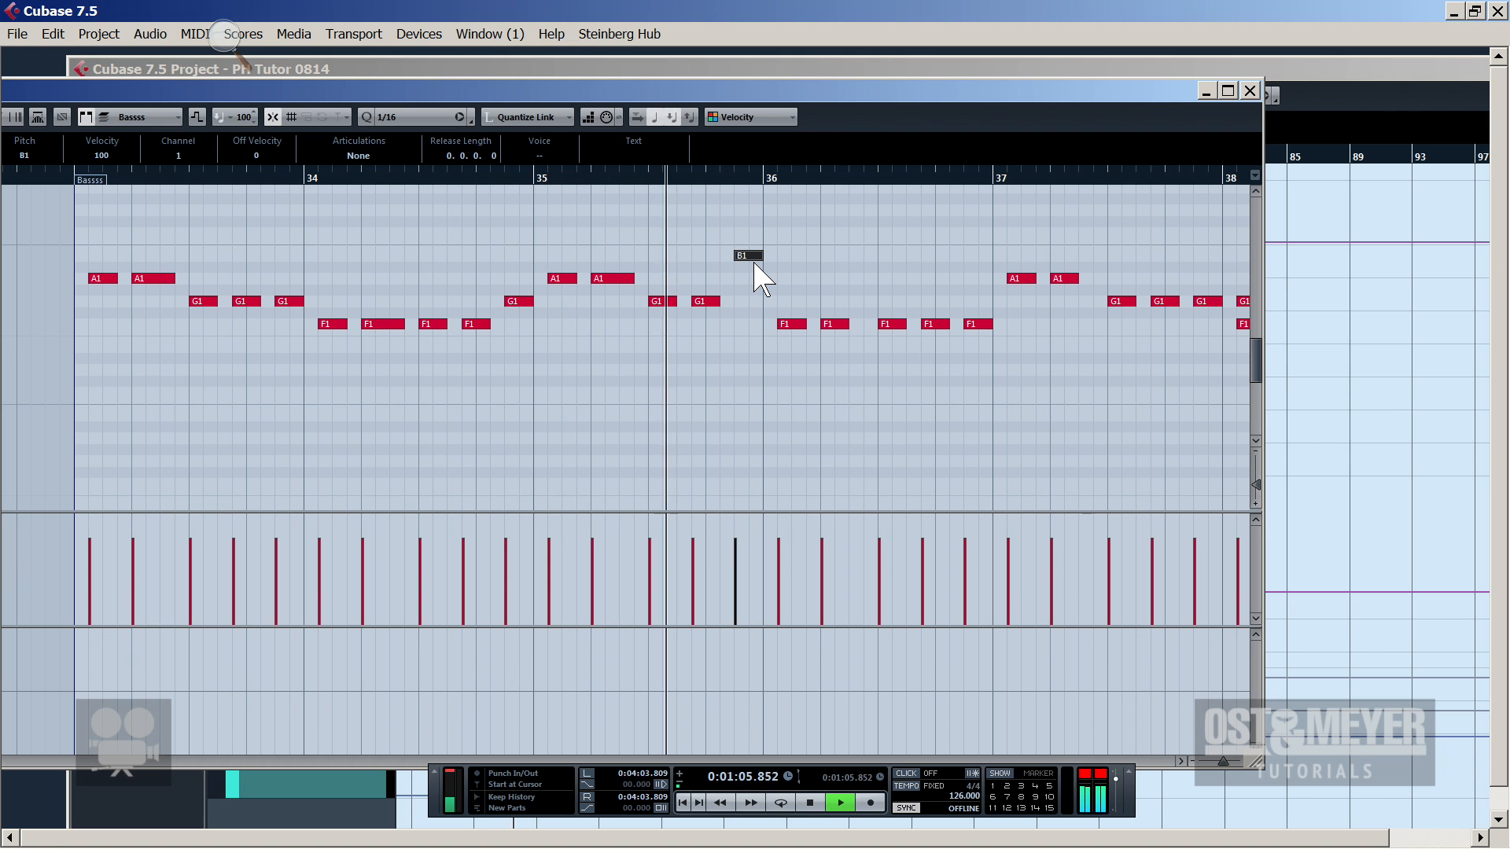
{"action": "key", "text": "space"}
{"action": "key", "text": "ctrl+z"}
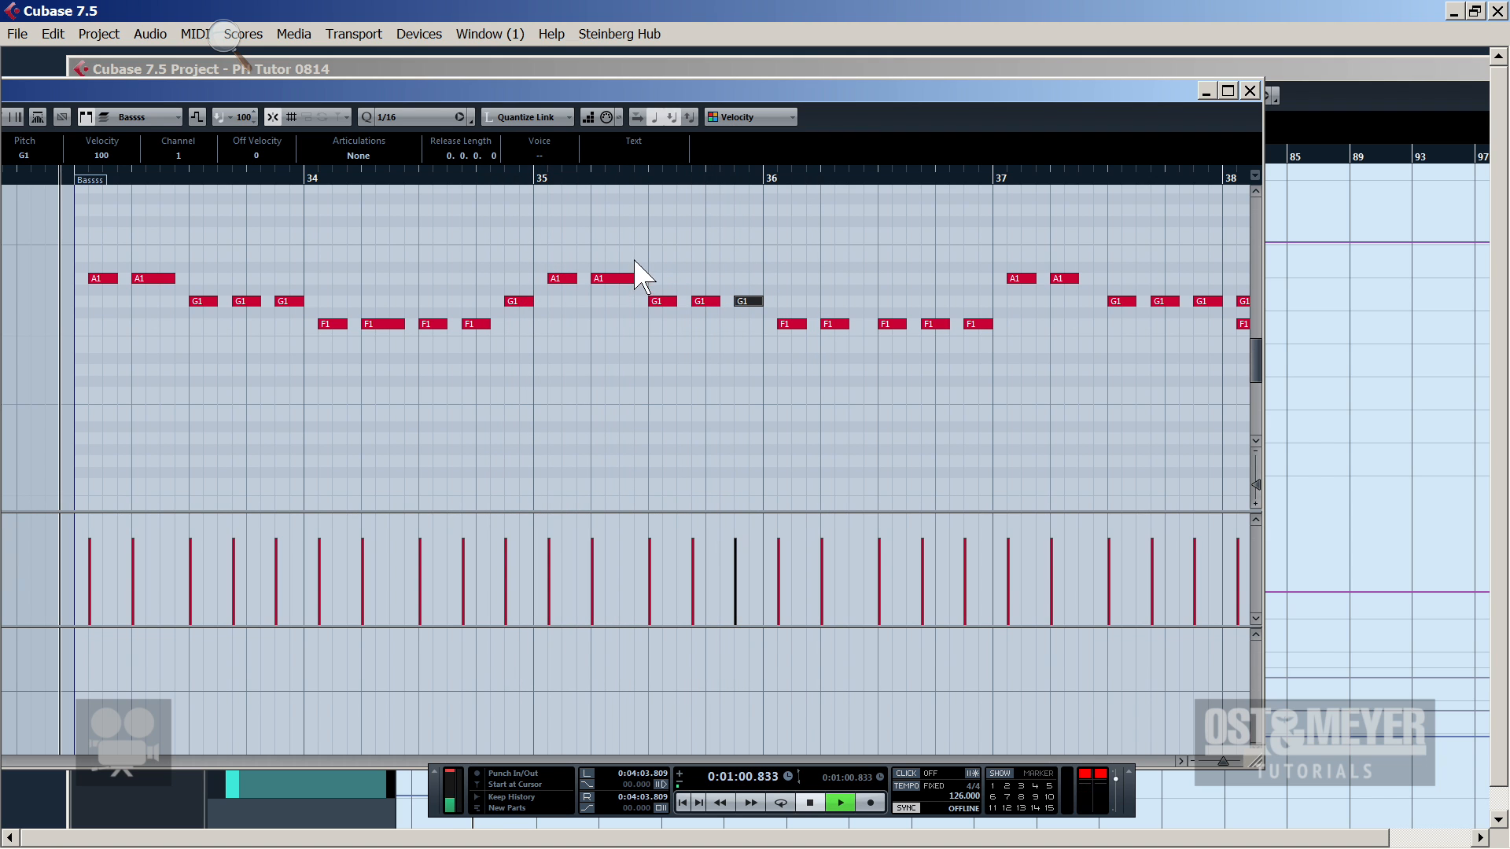
Add a C2 note directly after a shortened second A1 in bar 35, and audition from just before bar 35
{"action": "key", "text": "space"}
{"action": "left_click", "coordinate": [520, 176]}
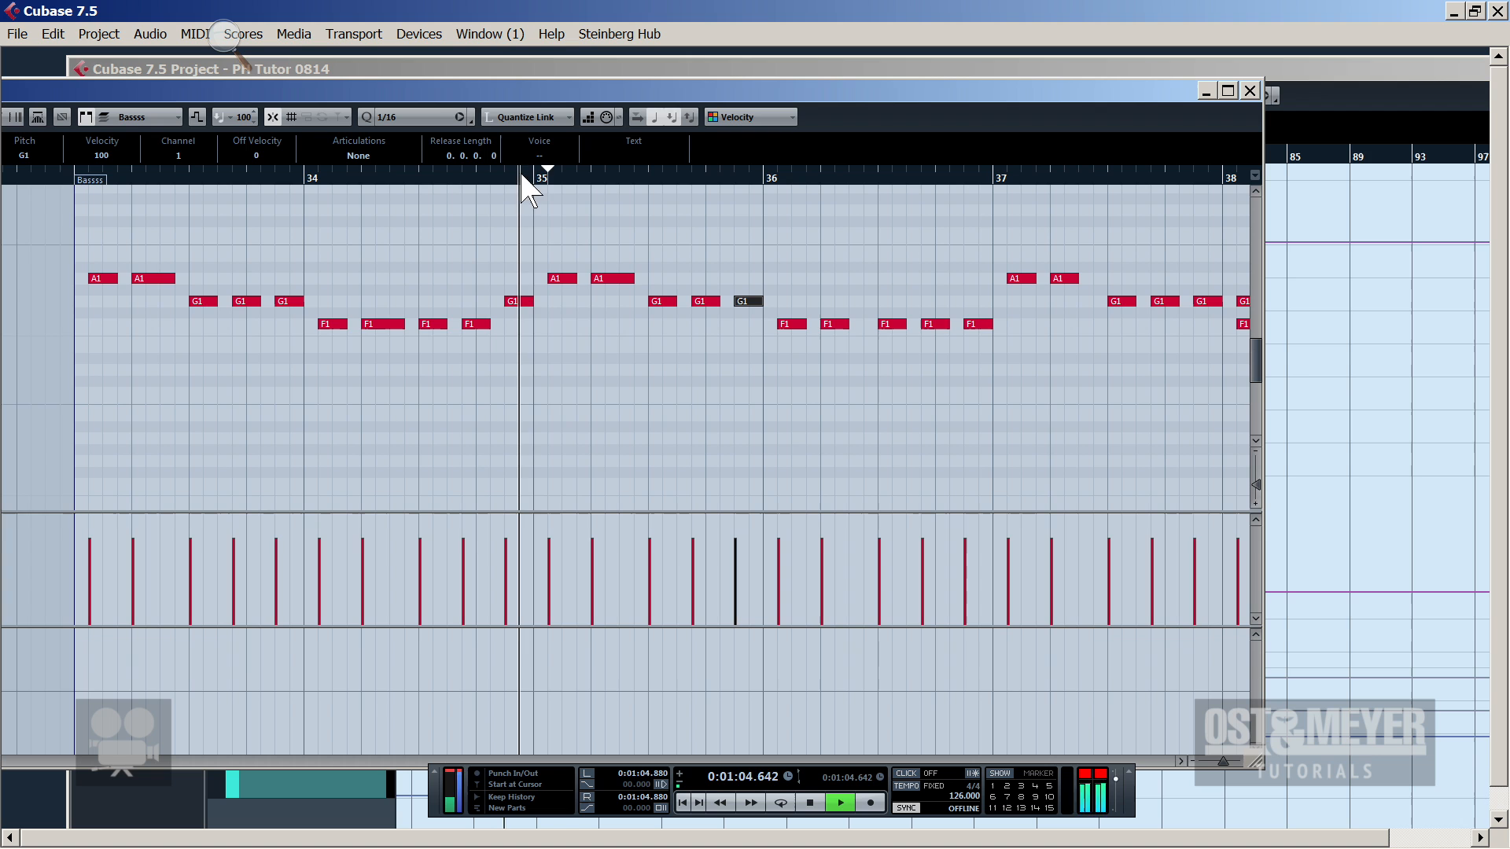
{"action": "key", "text": "space"}
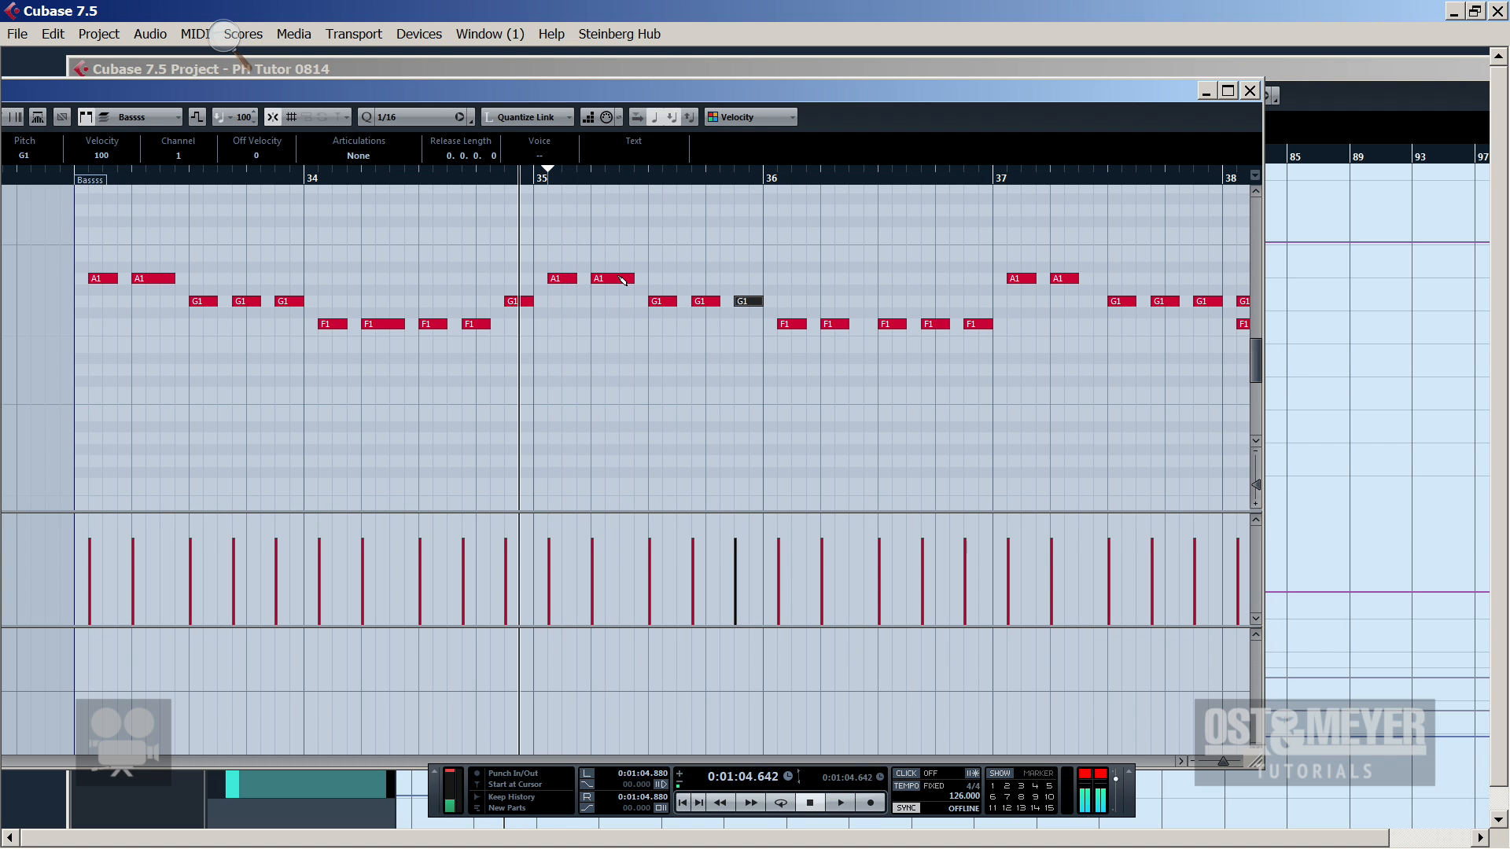
{"action": "left_click_drag", "start_coordinate": [629, 280], "coordinate": [640, 250]}
{"action": "key", "text": "space"}
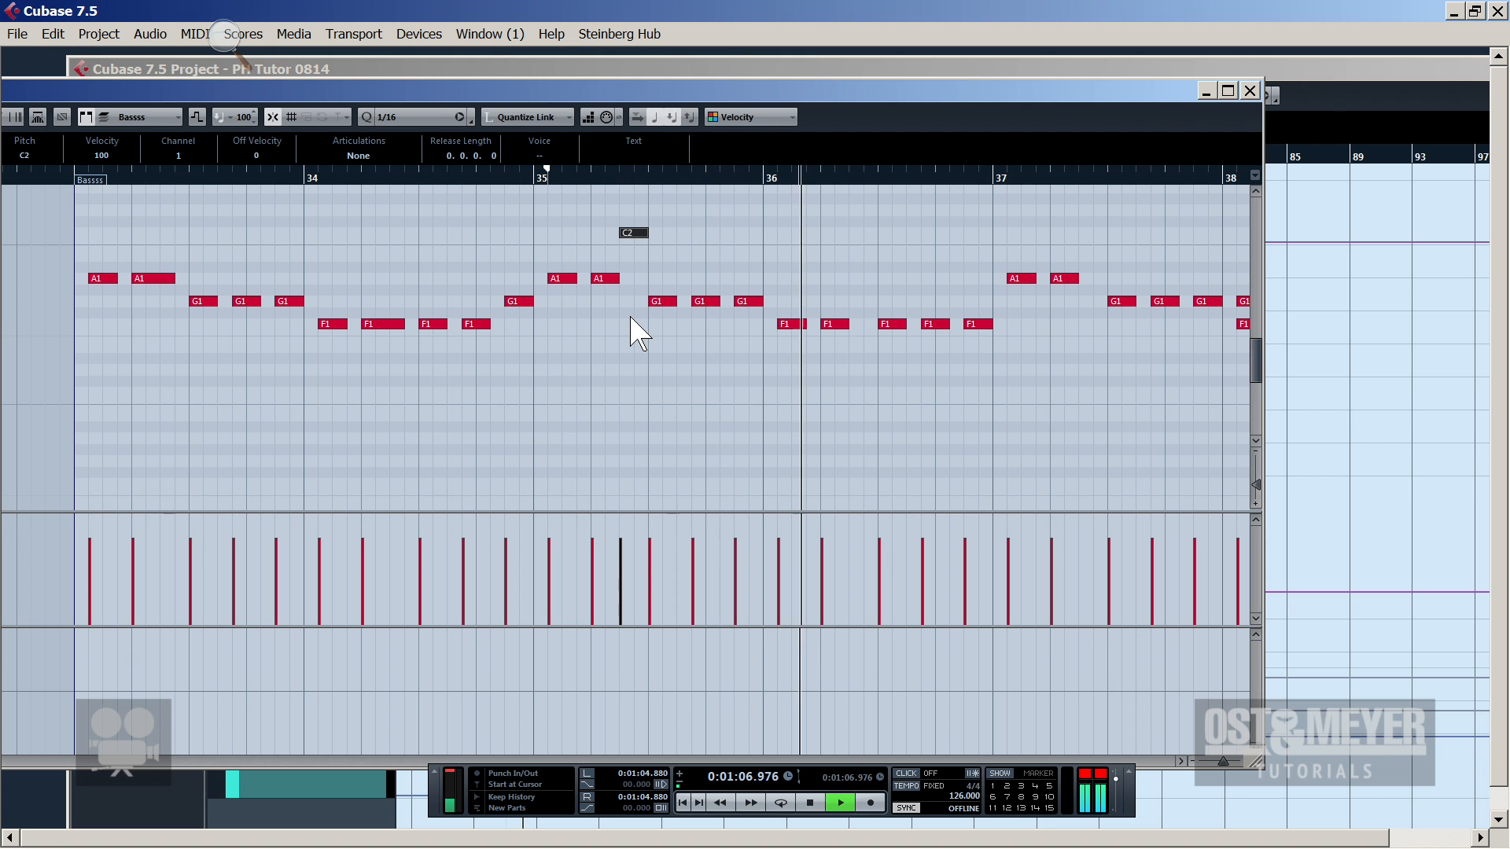
{"action": "key", "text": "space"}
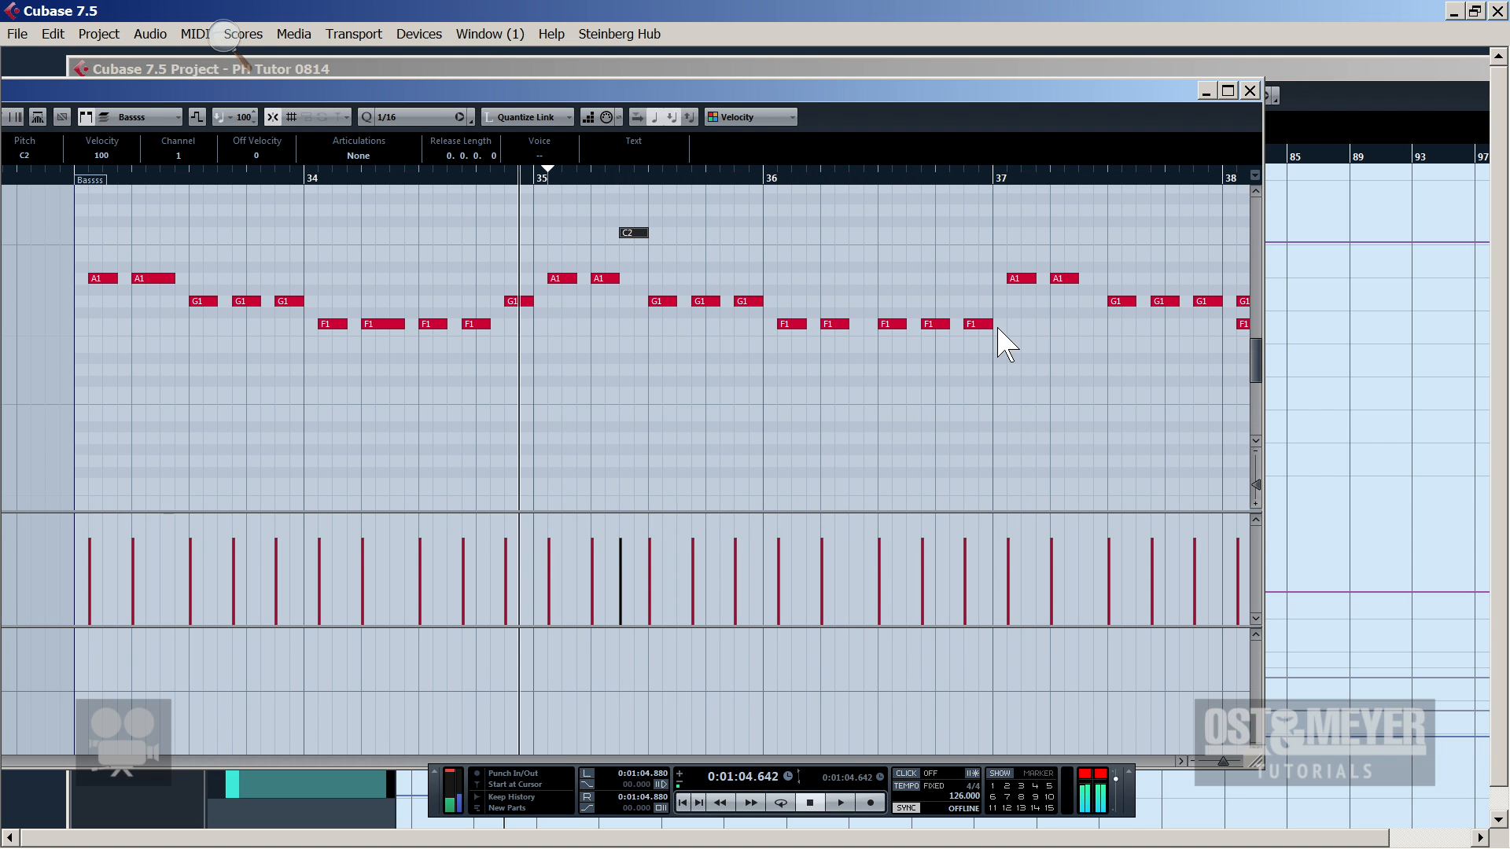
Raise the last F1 note in bar 36 to G1, and audition the bass line from just before bar 35
{"action": "left_click_drag", "start_coordinate": [985, 327], "coordinate": [985, 306]}
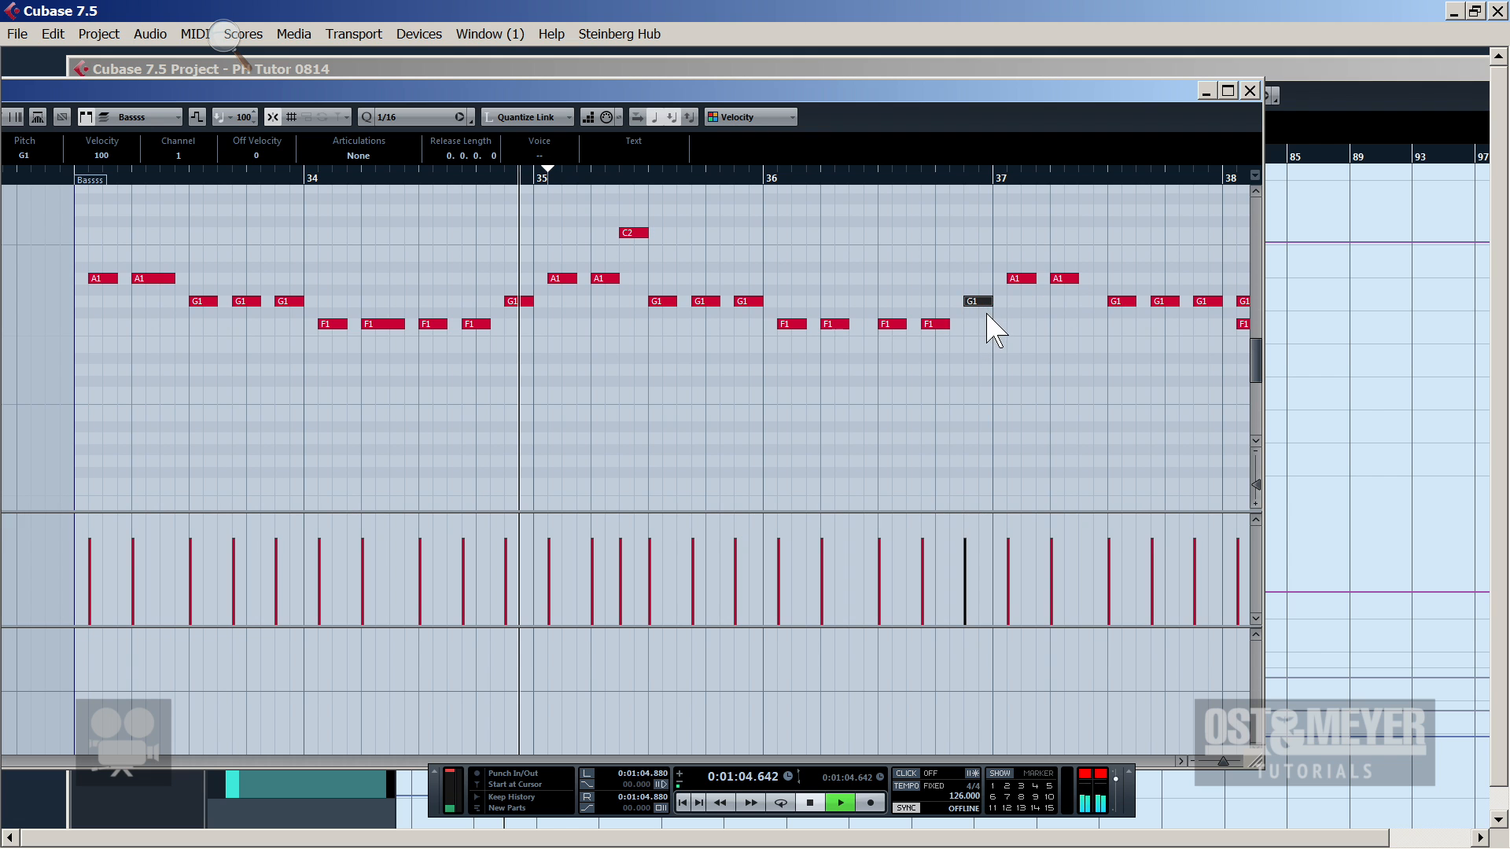
{"action": "key", "text": "space"}
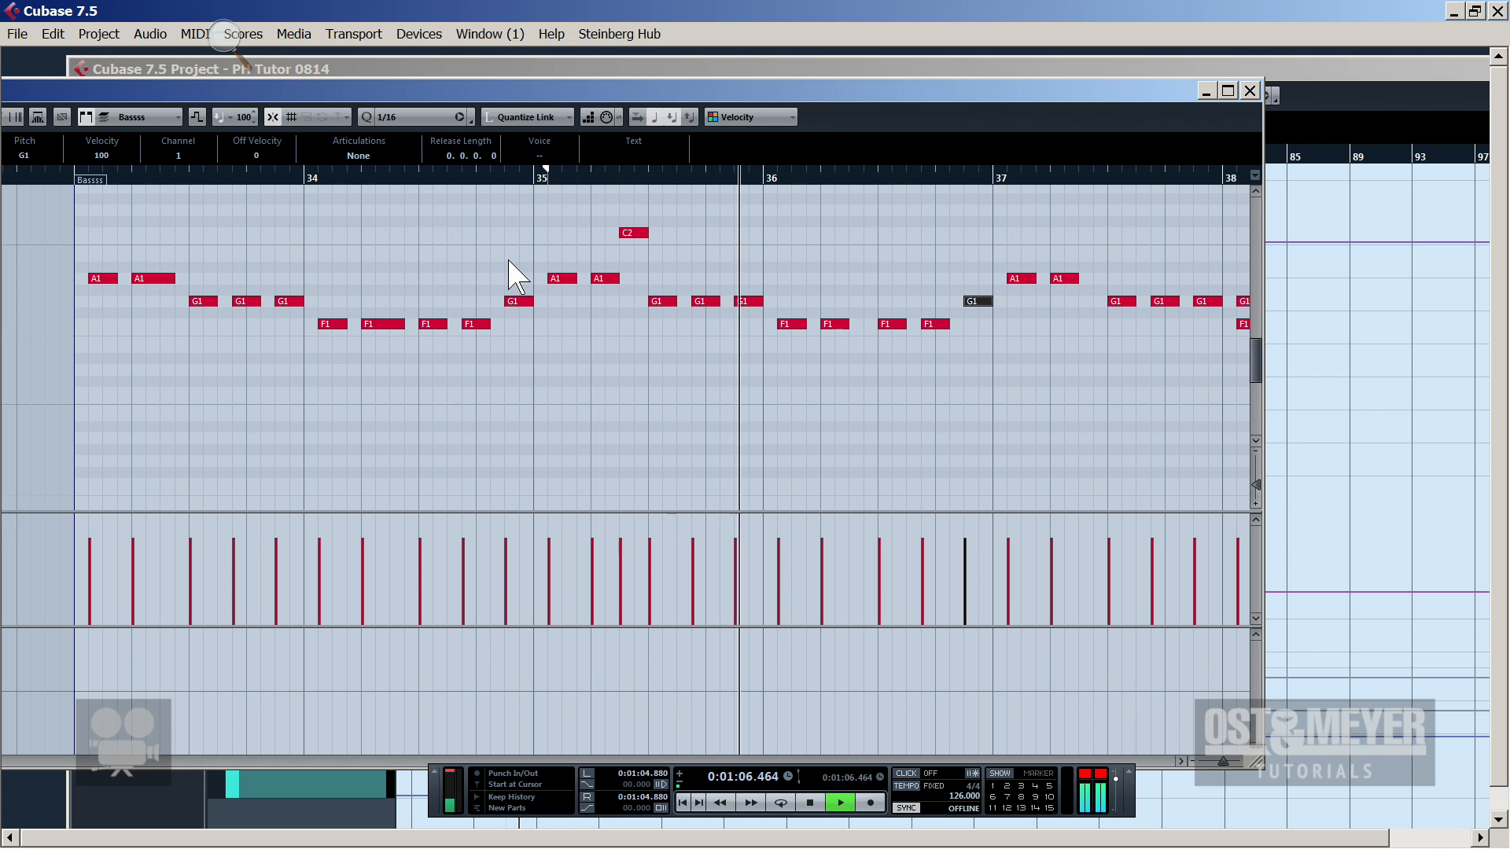
{"action": "key", "text": "space"}
{"action": "key", "text": "space"}
{"action": "scroll", "coordinate": [633, 263], "scroll_direction": "up", "scroll_amount": 2}
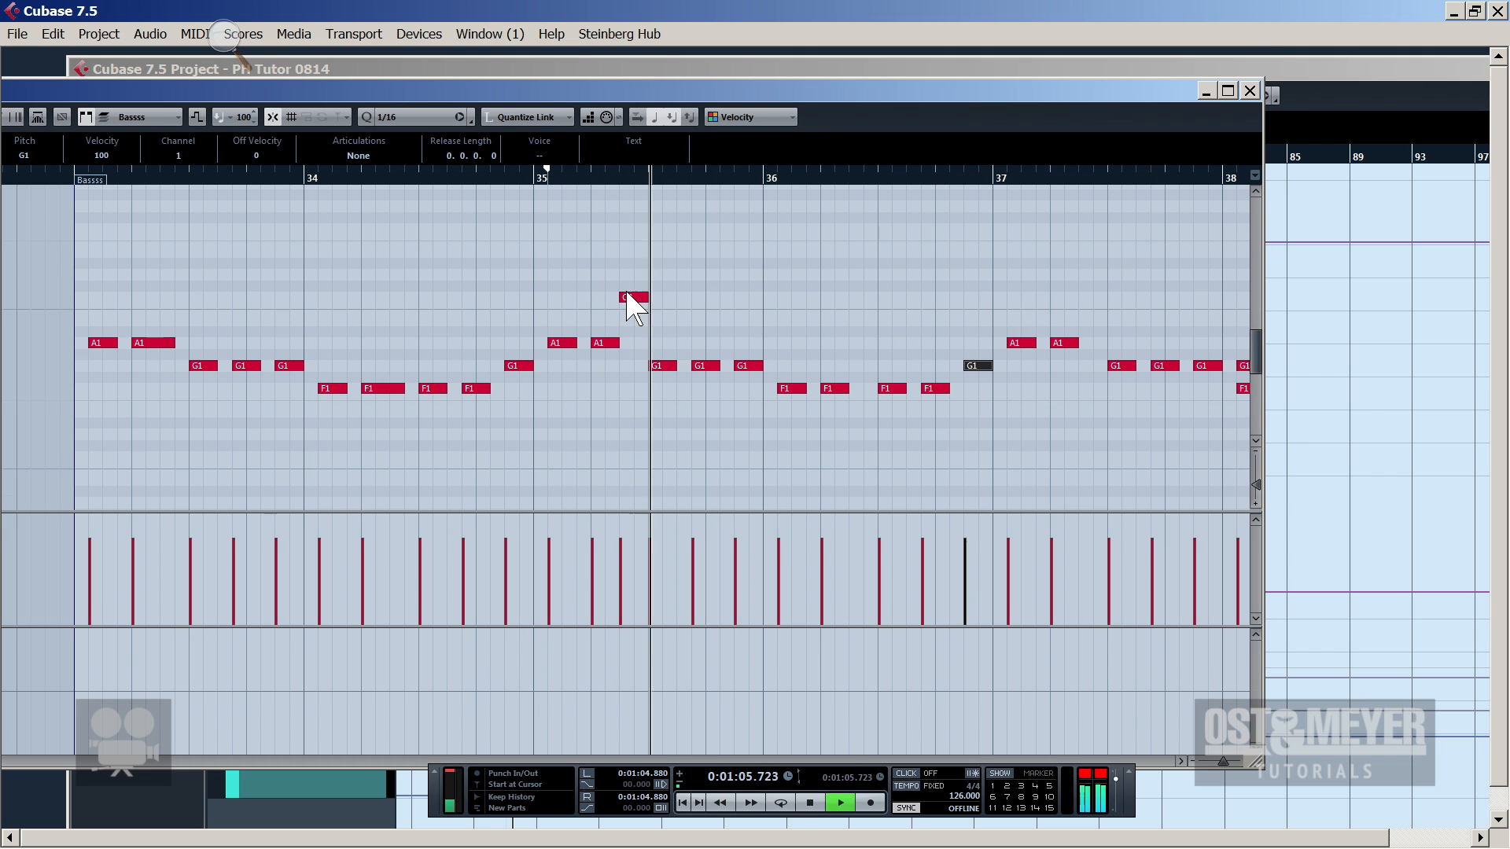
{"action": "key", "text": "space"}
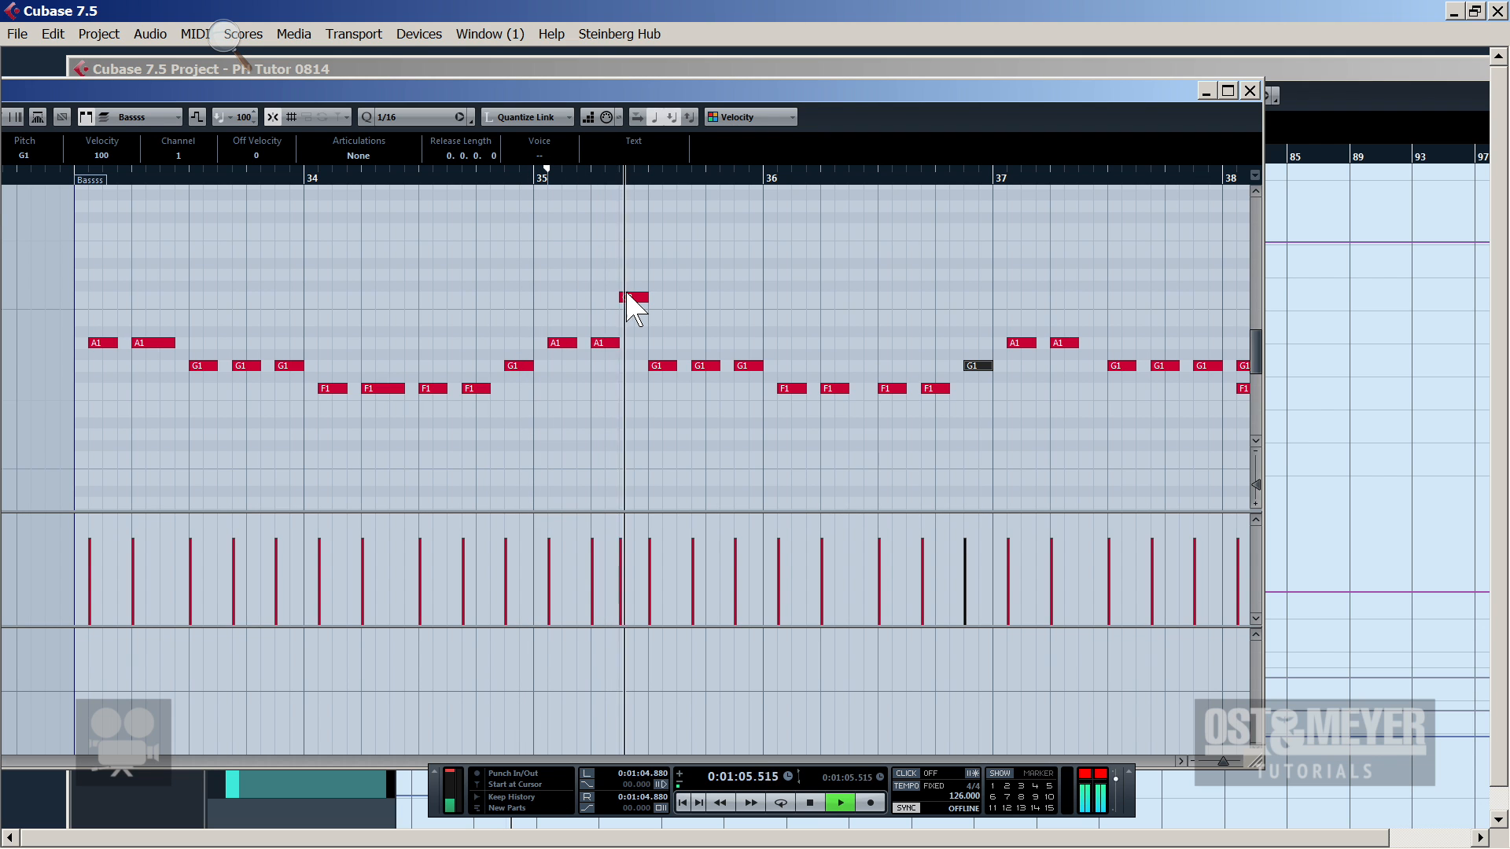
{"action": "key", "text": "space"}
{"action": "key", "text": "space"}
Try a later start for the C2 note in bar 35 and a shorter A1 before it, auditioning the phrase
{"action": "left_click_drag", "start_coordinate": [619, 296], "coordinate": [633, 293]}
{"action": "key", "text": "space"}
{"action": "key", "text": "space"}
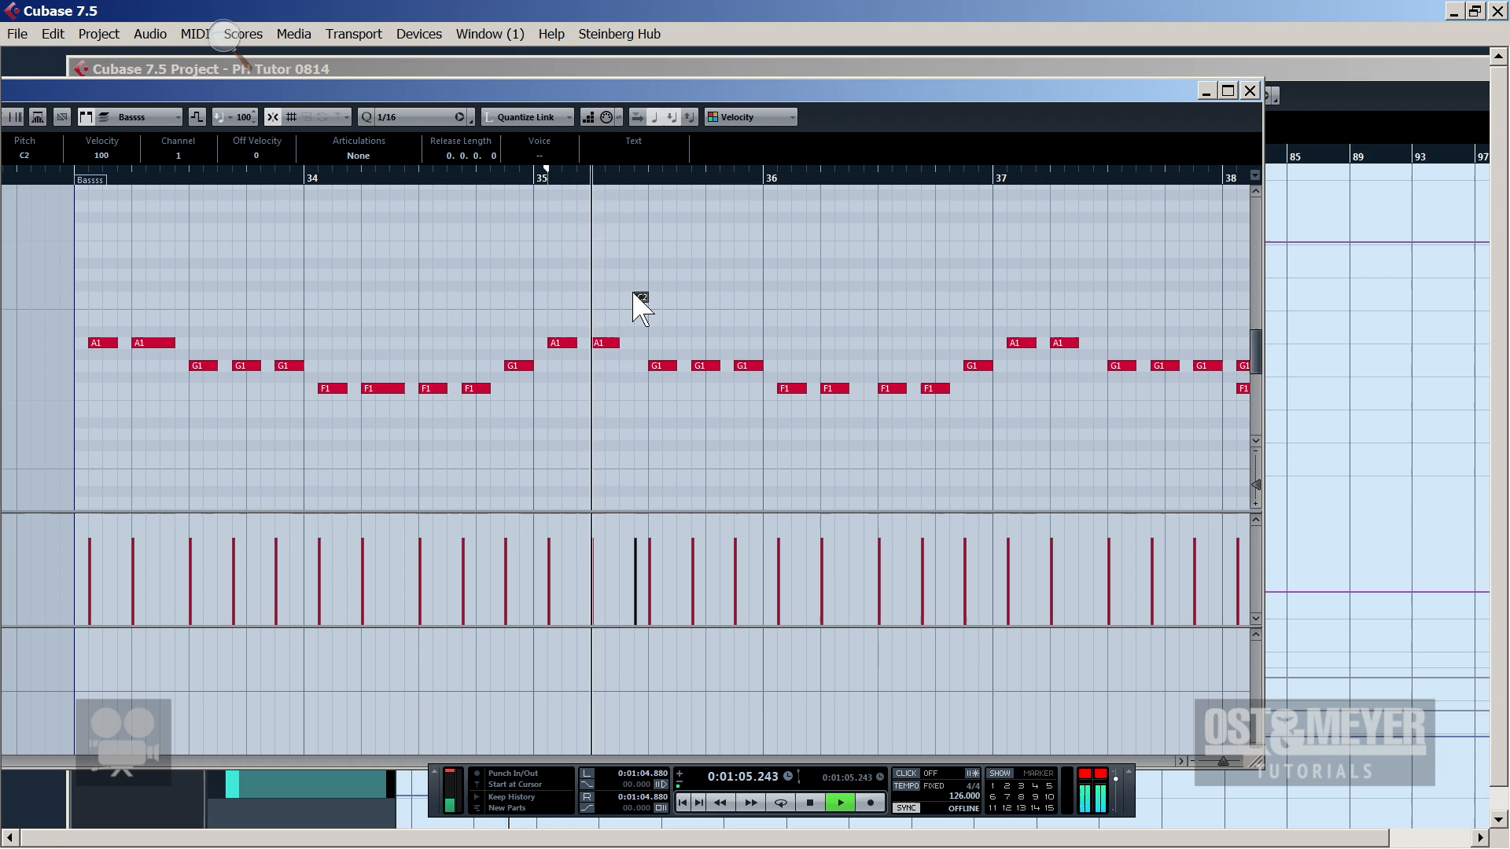
{"action": "key", "text": "ctrl+z"}
{"action": "key", "text": "space"}
{"action": "key", "text": "space"}
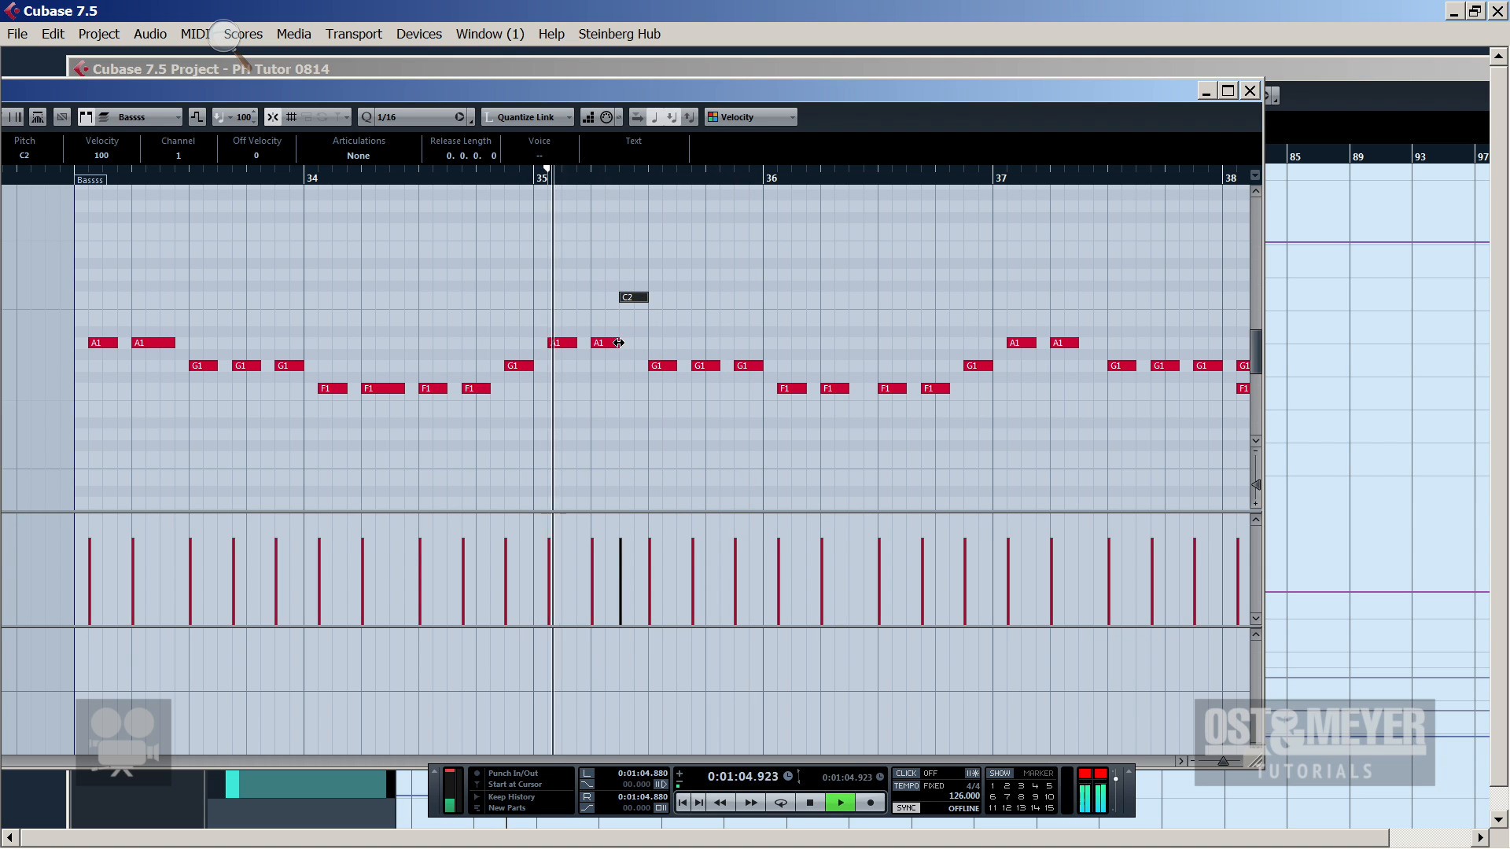
{"action": "key", "text": "space"}
{"action": "left_click", "coordinate": [605, 344]}
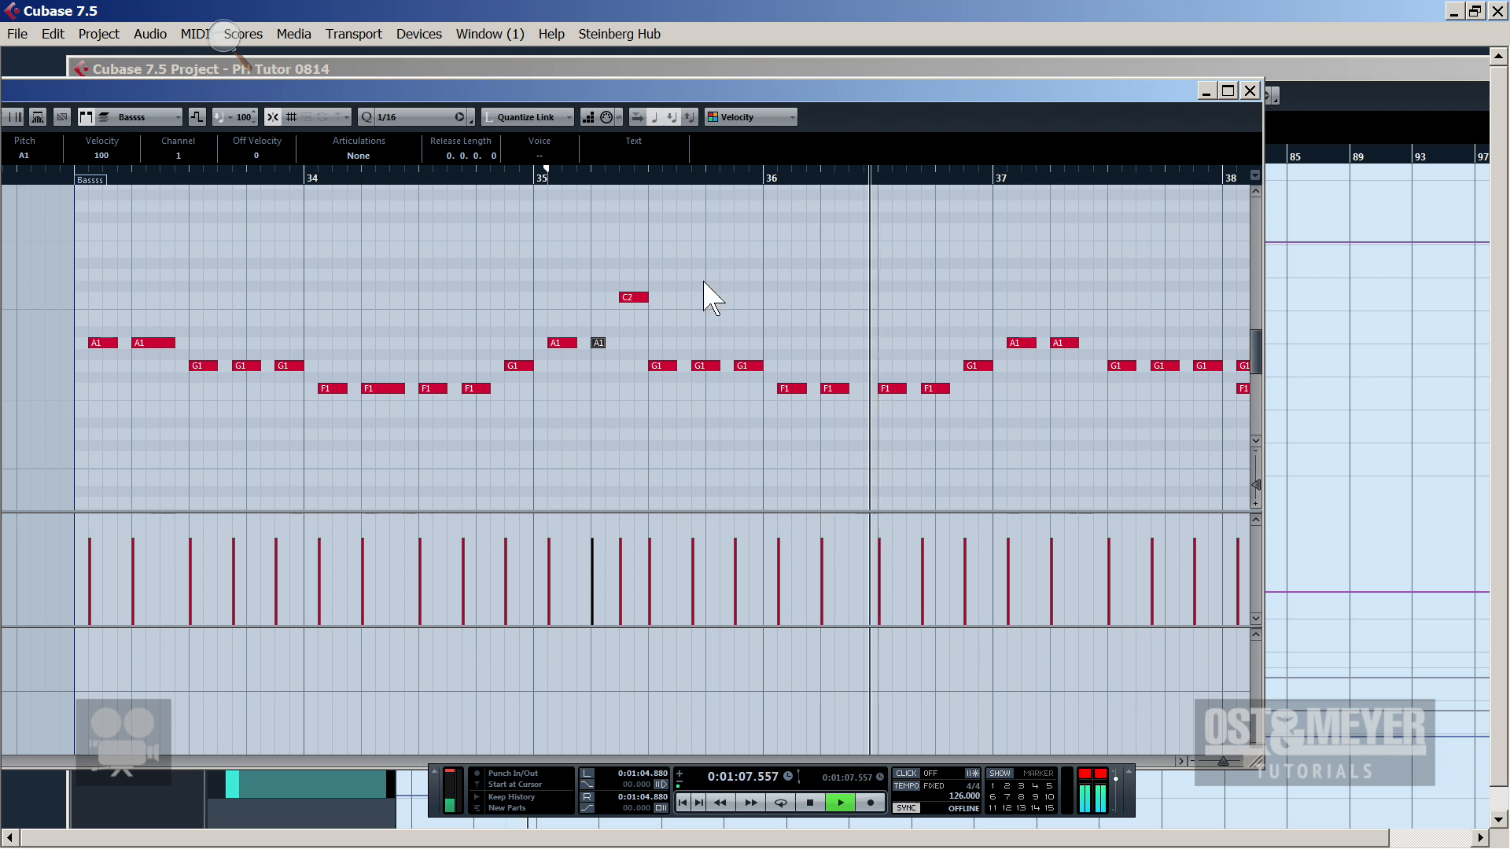
Reposition the key editor to show the bars up to 40, and audition the bass line around bars 35 to 37
{"action": "left_click_drag", "start_coordinate": [946, 92], "coordinate": [693, 67]}
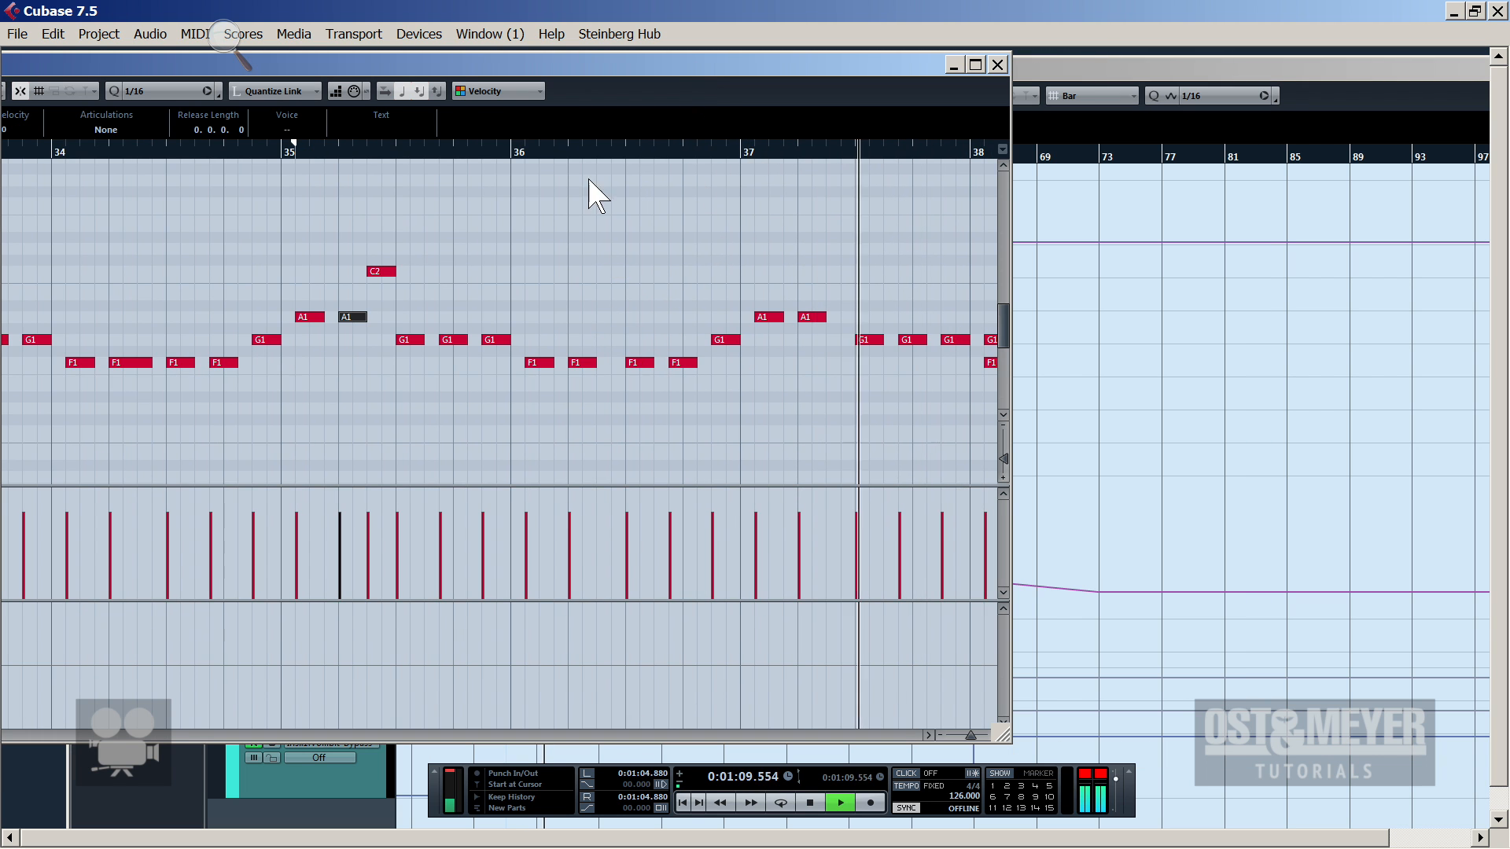
{"action": "key", "text": "space"}
{"action": "key", "text": "space"}
{"action": "left_click_drag", "start_coordinate": [543, 154], "coordinate": [351, 210]}
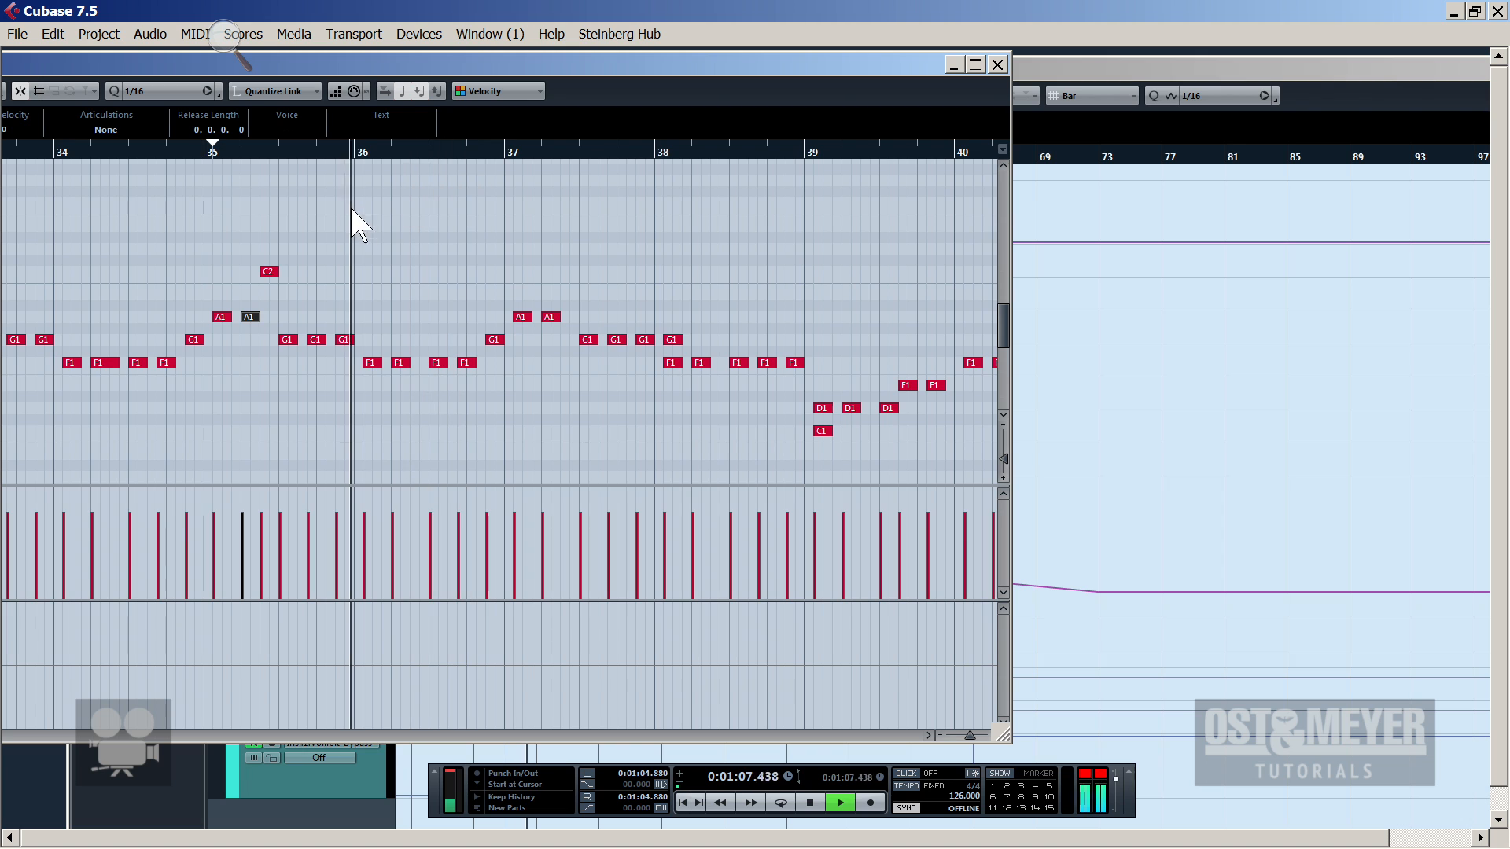
{"action": "key", "text": "space"}
Try the last F1 note in bar 36 at D1 and audition the change
{"action": "left_click", "coordinate": [470, 378]}
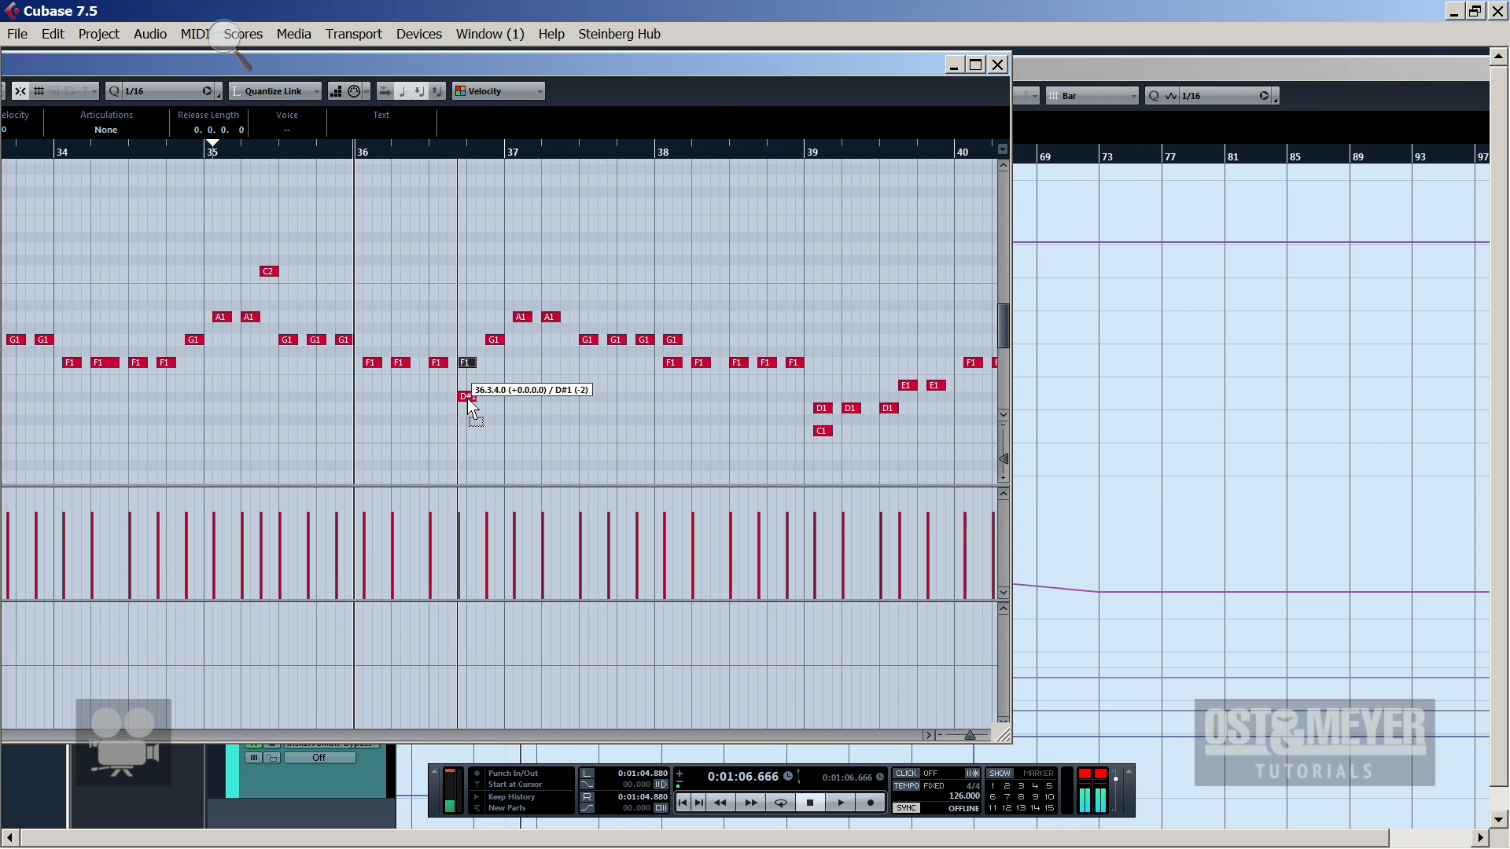
{"action": "left_click_drag", "start_coordinate": [467, 398], "coordinate": [470, 407]}
{"action": "key", "text": "space"}
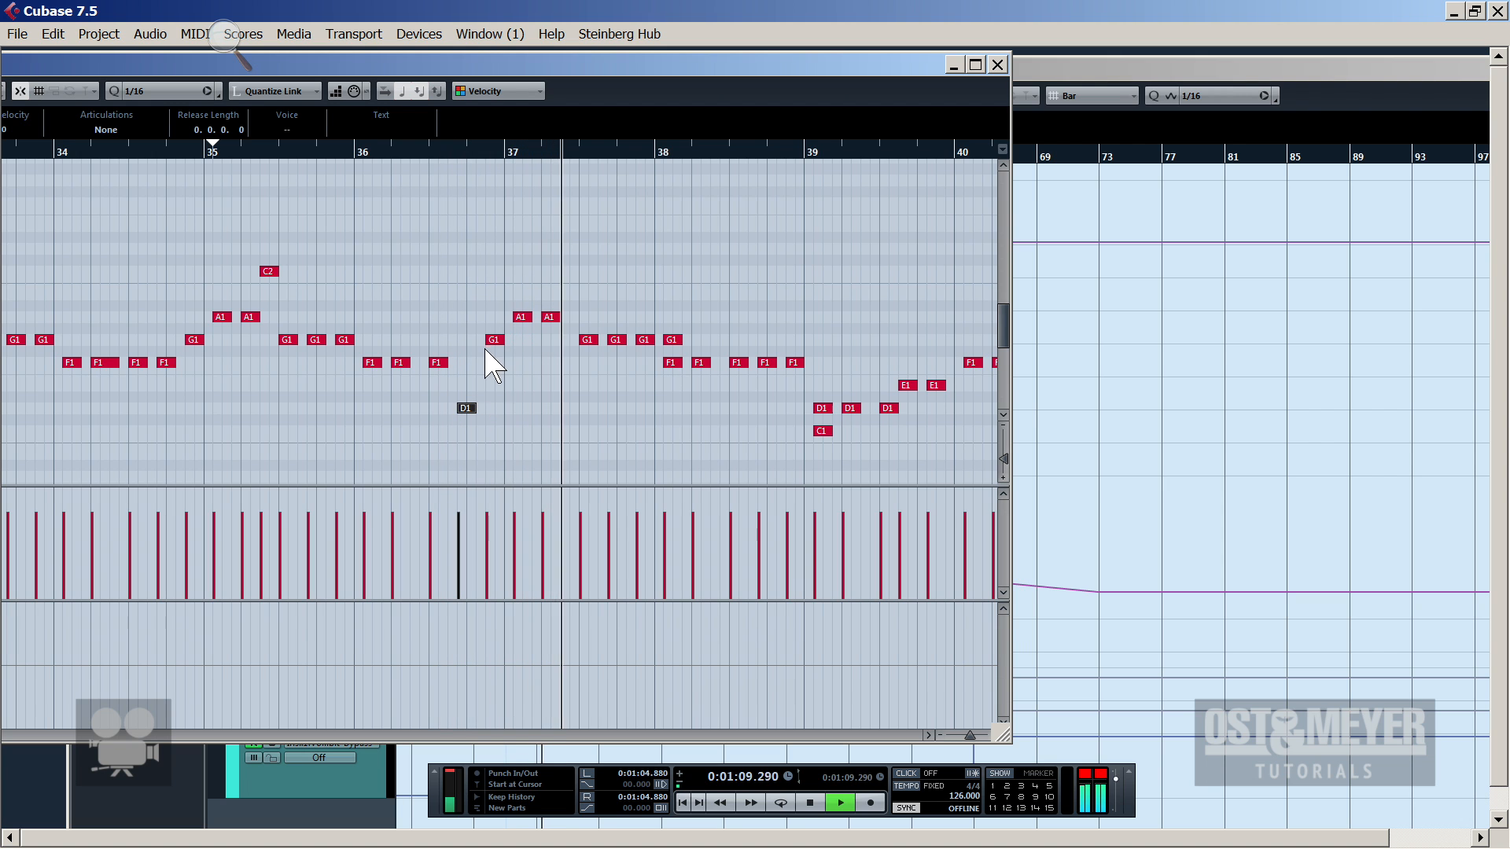
{"action": "key", "text": "space"}
{"action": "key", "text": "space"}
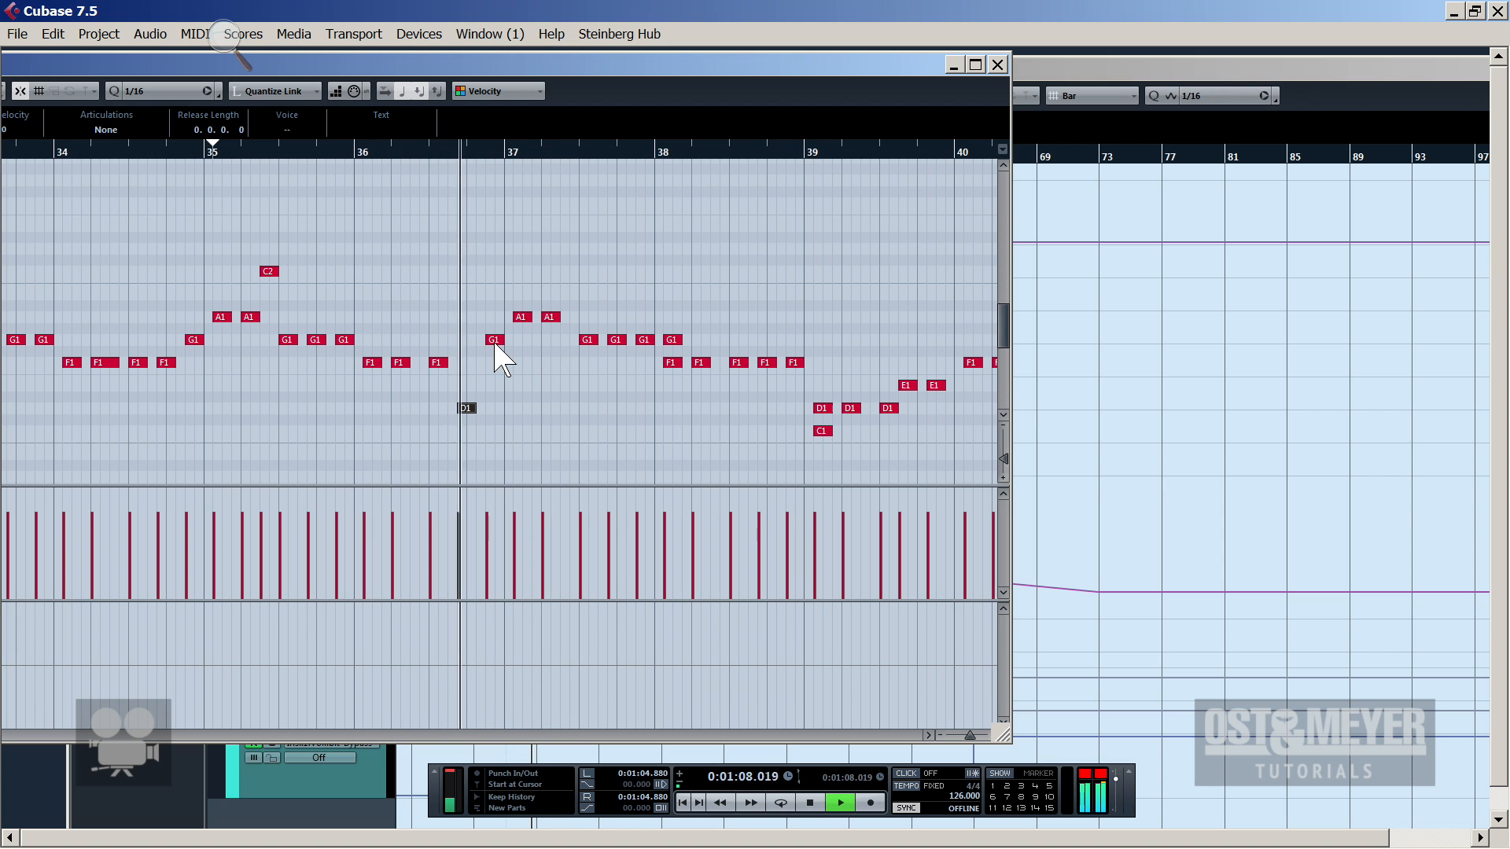
Raise the D1 note in bar 36 back to F1 and audition the phrase
{"action": "key", "text": "Up"}
{"action": "key", "text": "Up"}
{"action": "key", "text": "Up"}
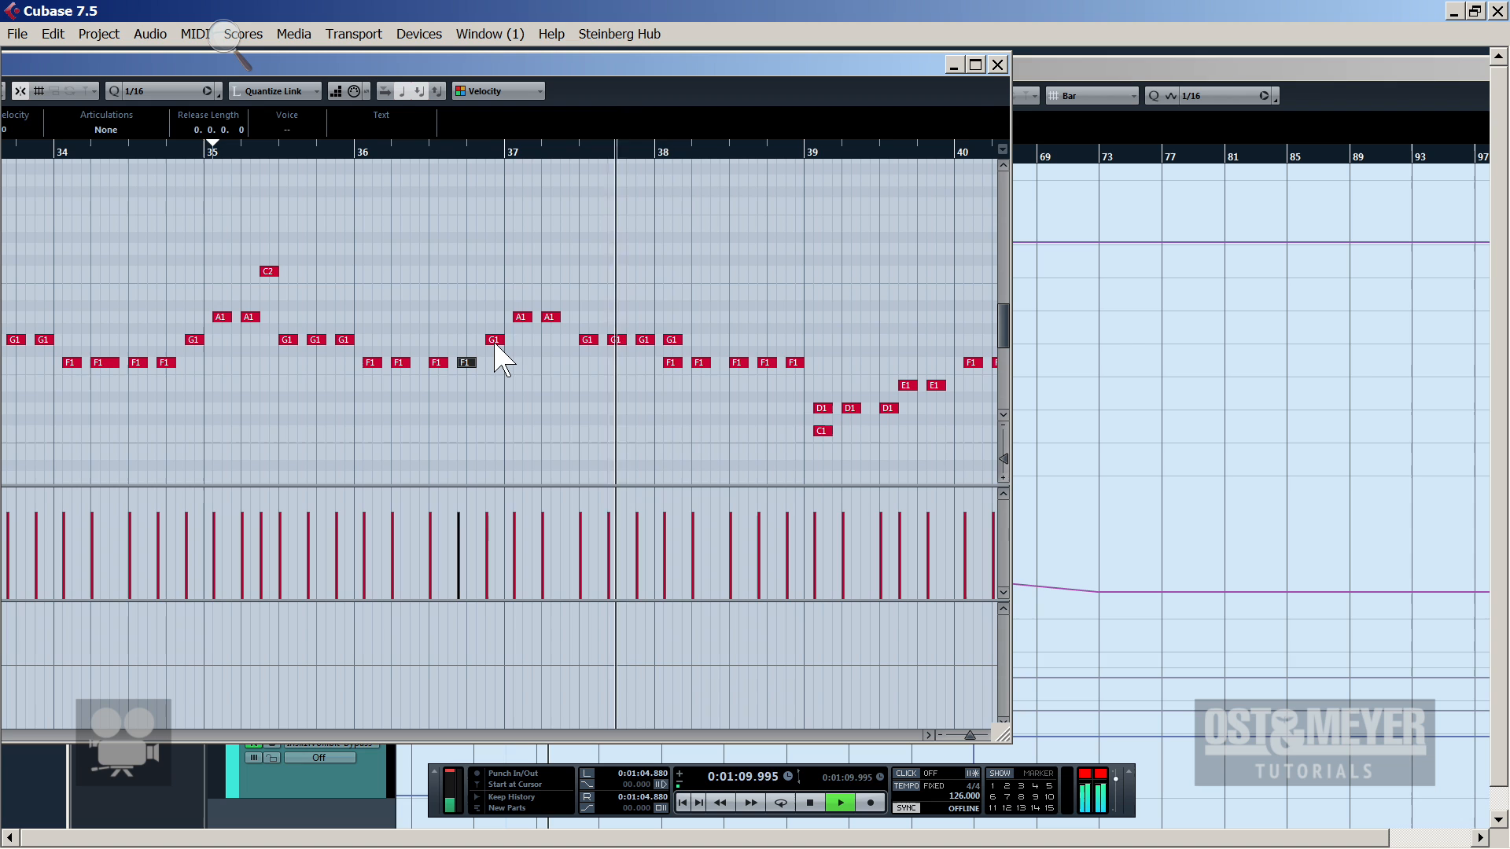
{"action": "key", "text": "space"}
{"action": "key", "text": "space"}
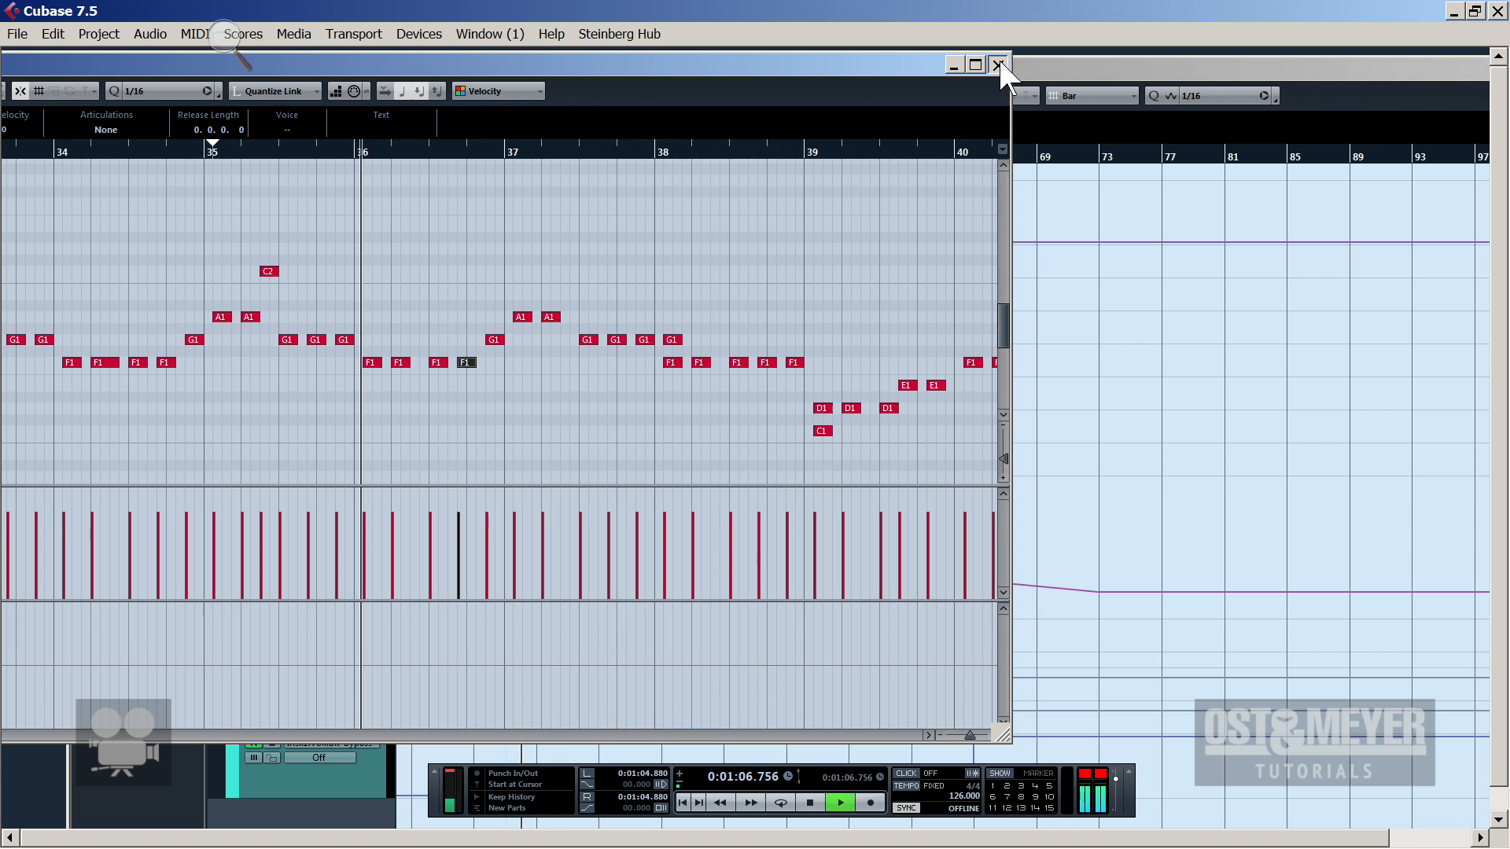
Close the key editor, cut the Bassss part off at bar 37, and repeat it as one part running to bar 41
{"action": "left_click", "coordinate": [998, 65]}
{"action": "key", "text": "space"}
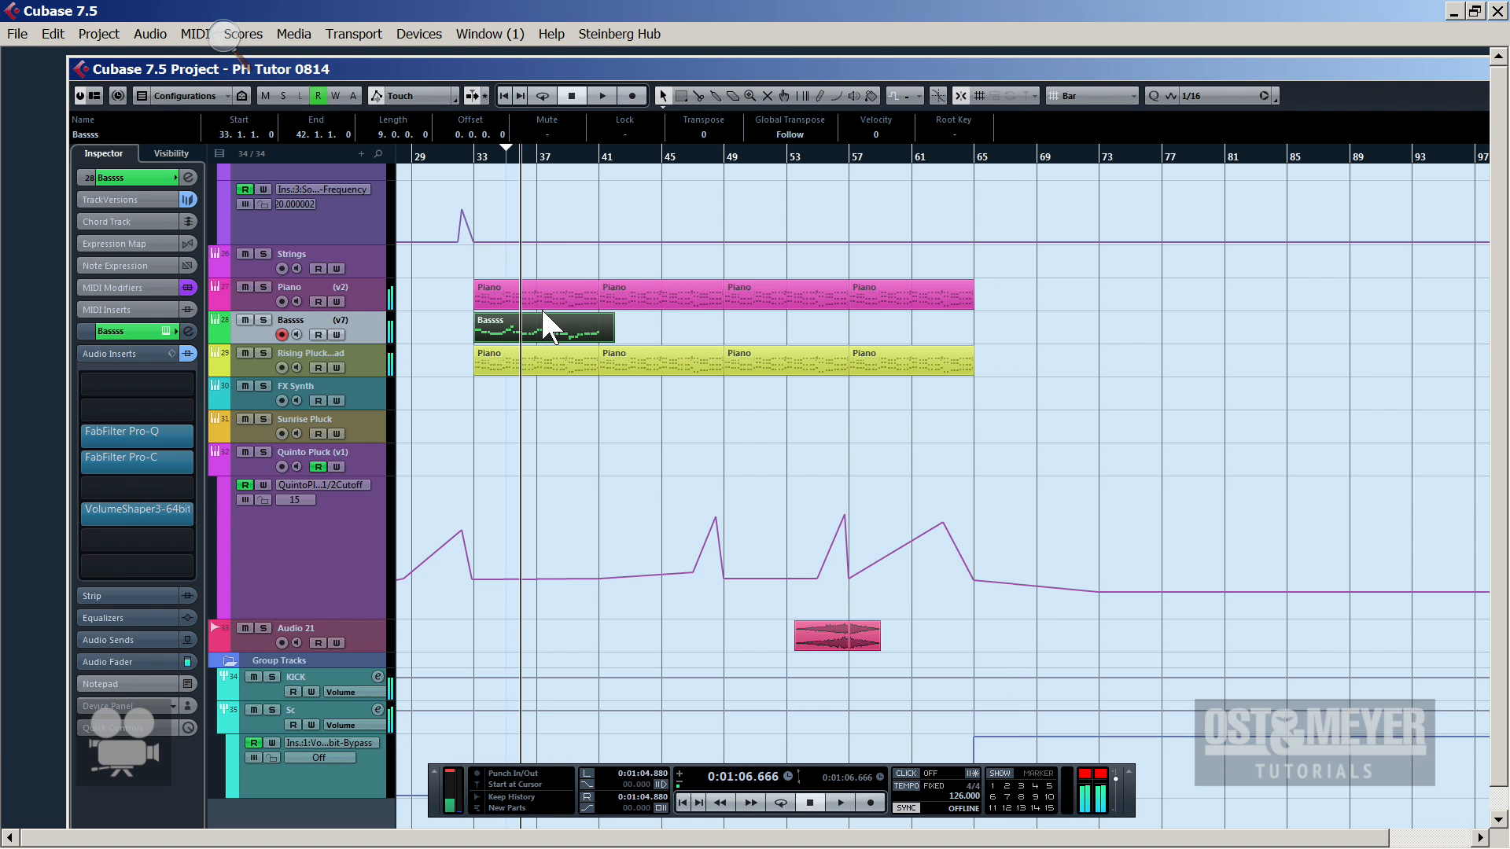
{"action": "left_click", "coordinate": [543, 322], "text": "alt"}
{"action": "left_click_drag", "start_coordinate": [611, 339], "coordinate": [598, 339]}
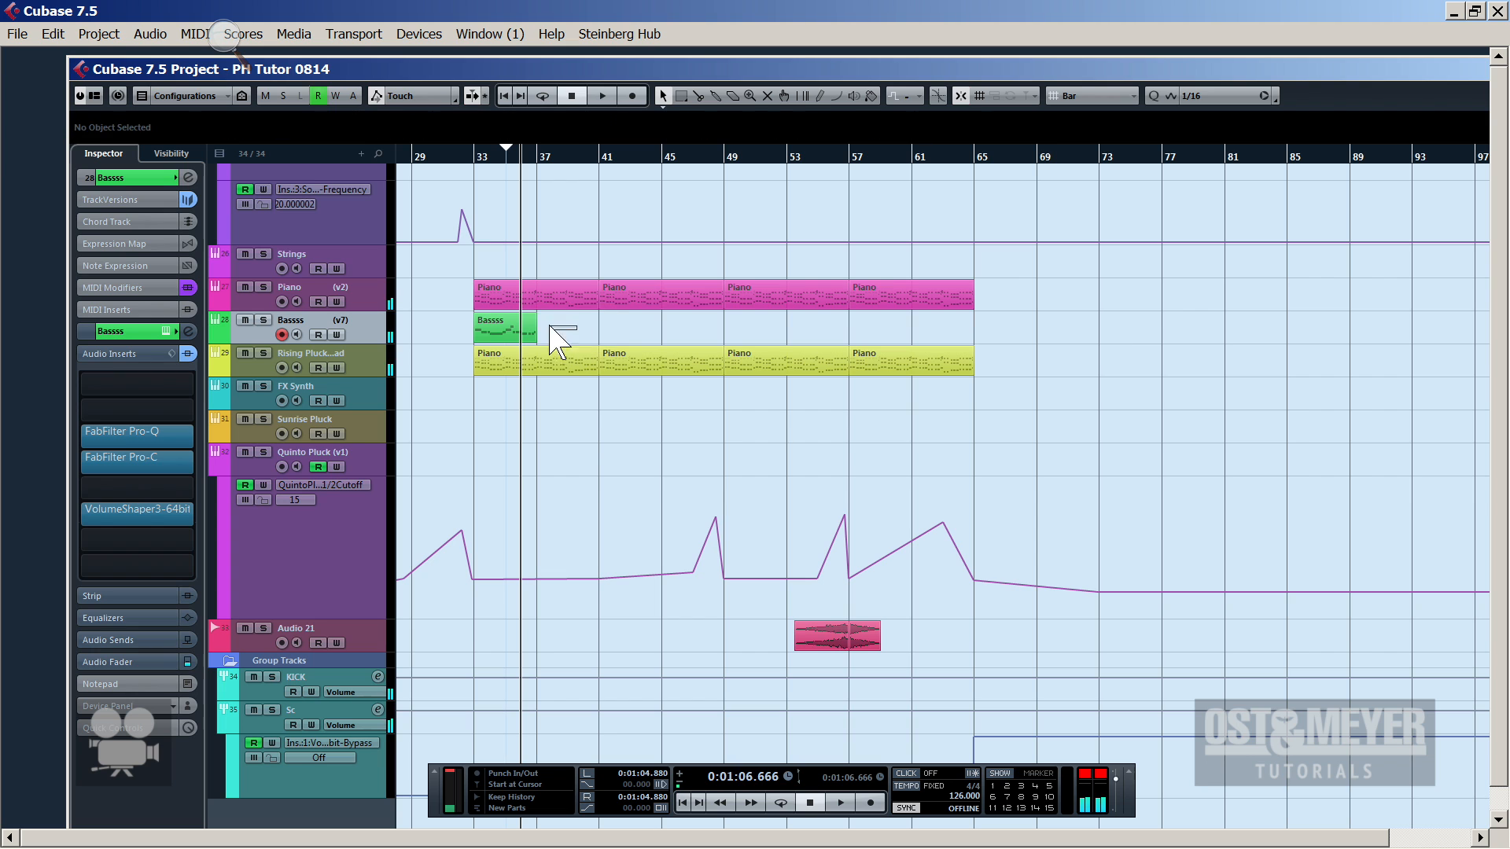
{"action": "left_click", "coordinate": [518, 321]}
{"action": "key", "text": "1"}
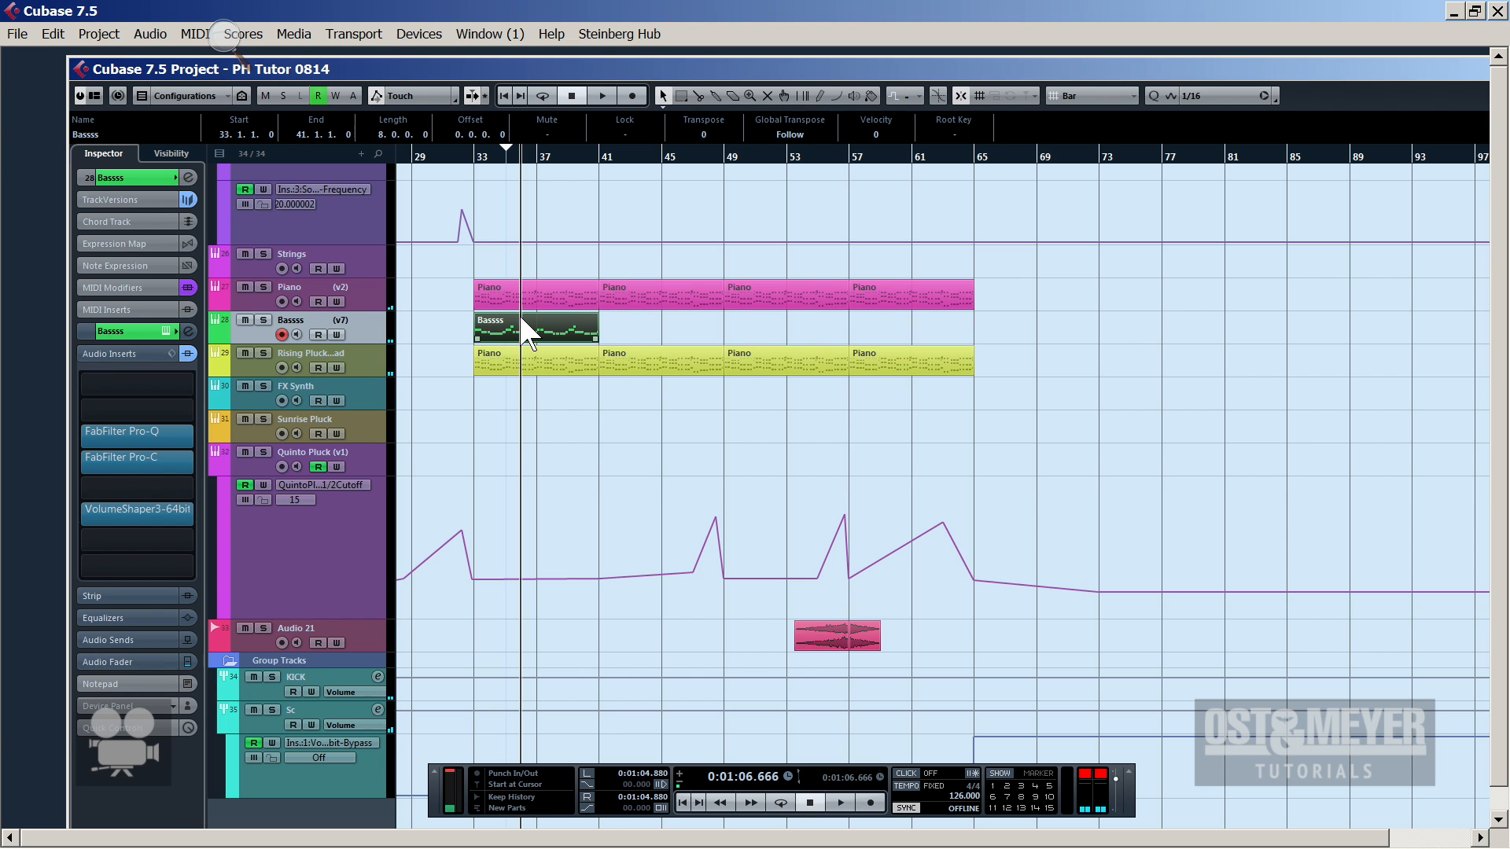
Open the extended Bassss part in the key editor and lower the two A1 notes at the start of bar 39 to D1, keeping their timing
{"action": "double_click", "coordinate": [529, 334]}
{"action": "key", "text": "space"}
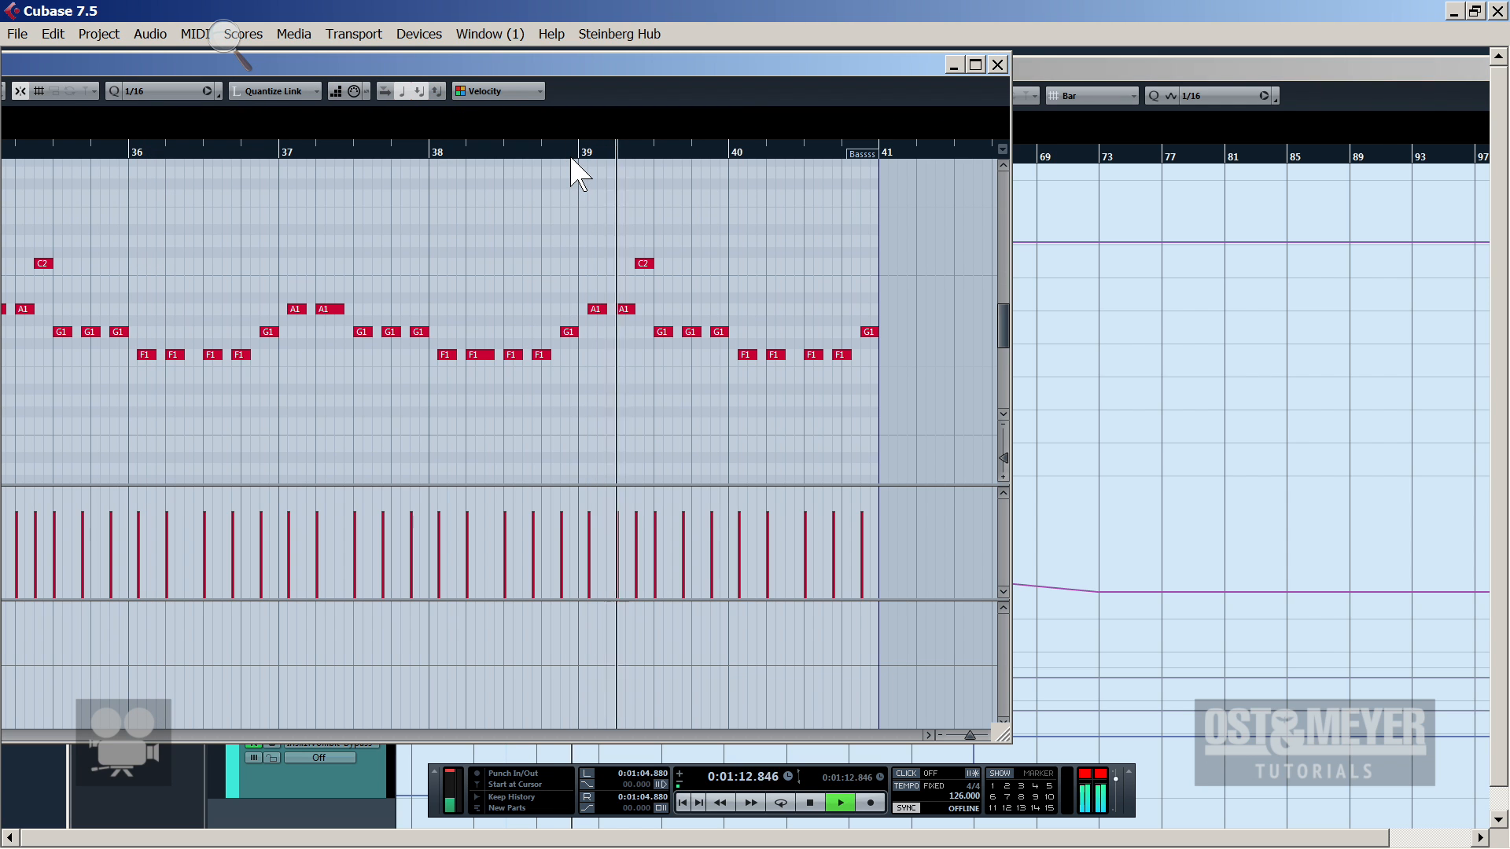
{"action": "left_click_drag", "start_coordinate": [571, 158], "coordinate": [363, 153]}
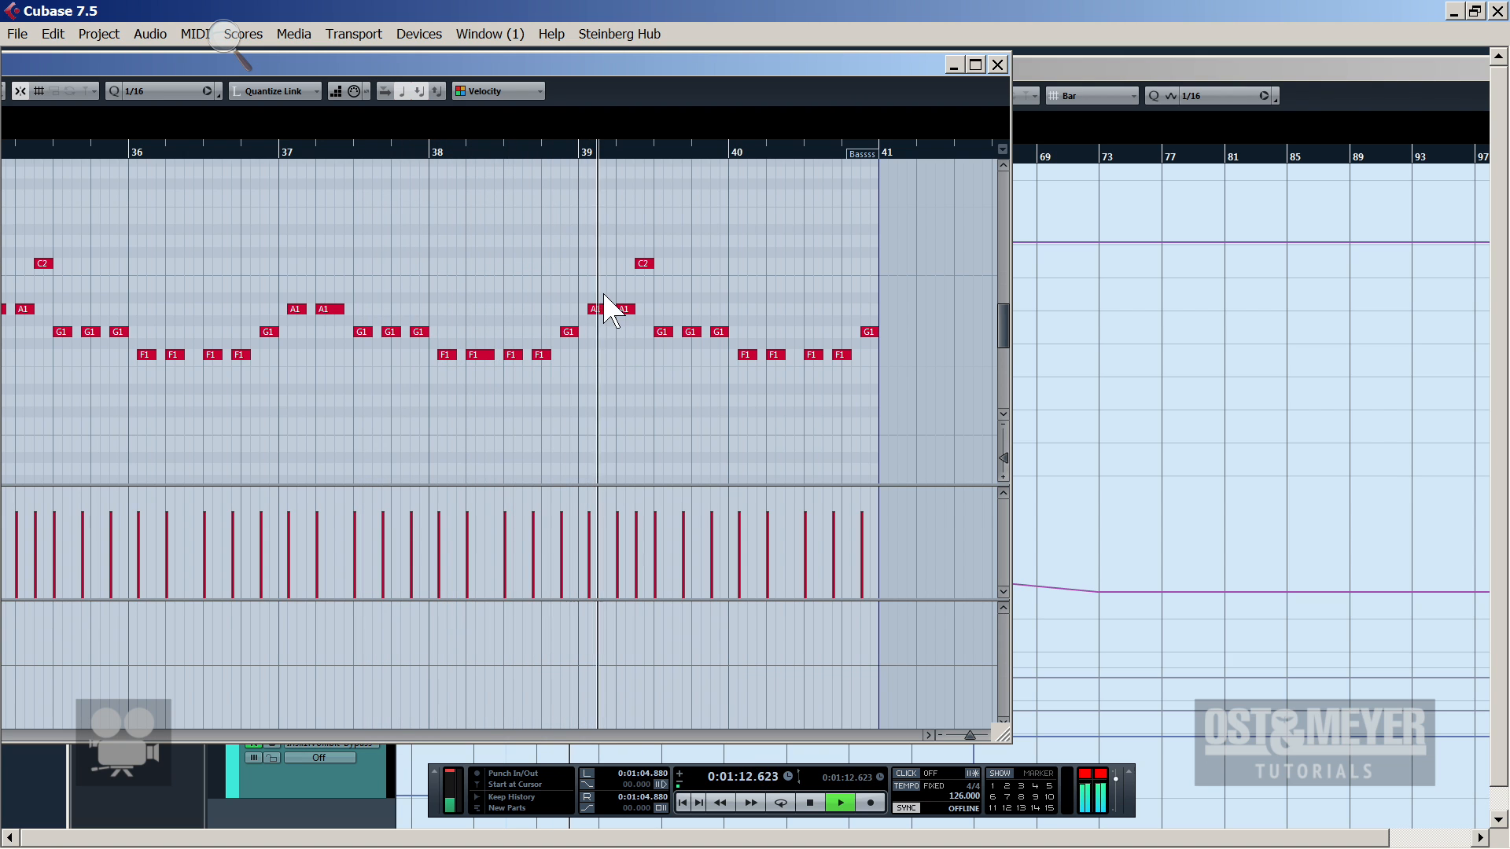
{"action": "key", "text": "space"}
{"action": "left_click_drag", "start_coordinate": [593, 290], "coordinate": [600, 398]}
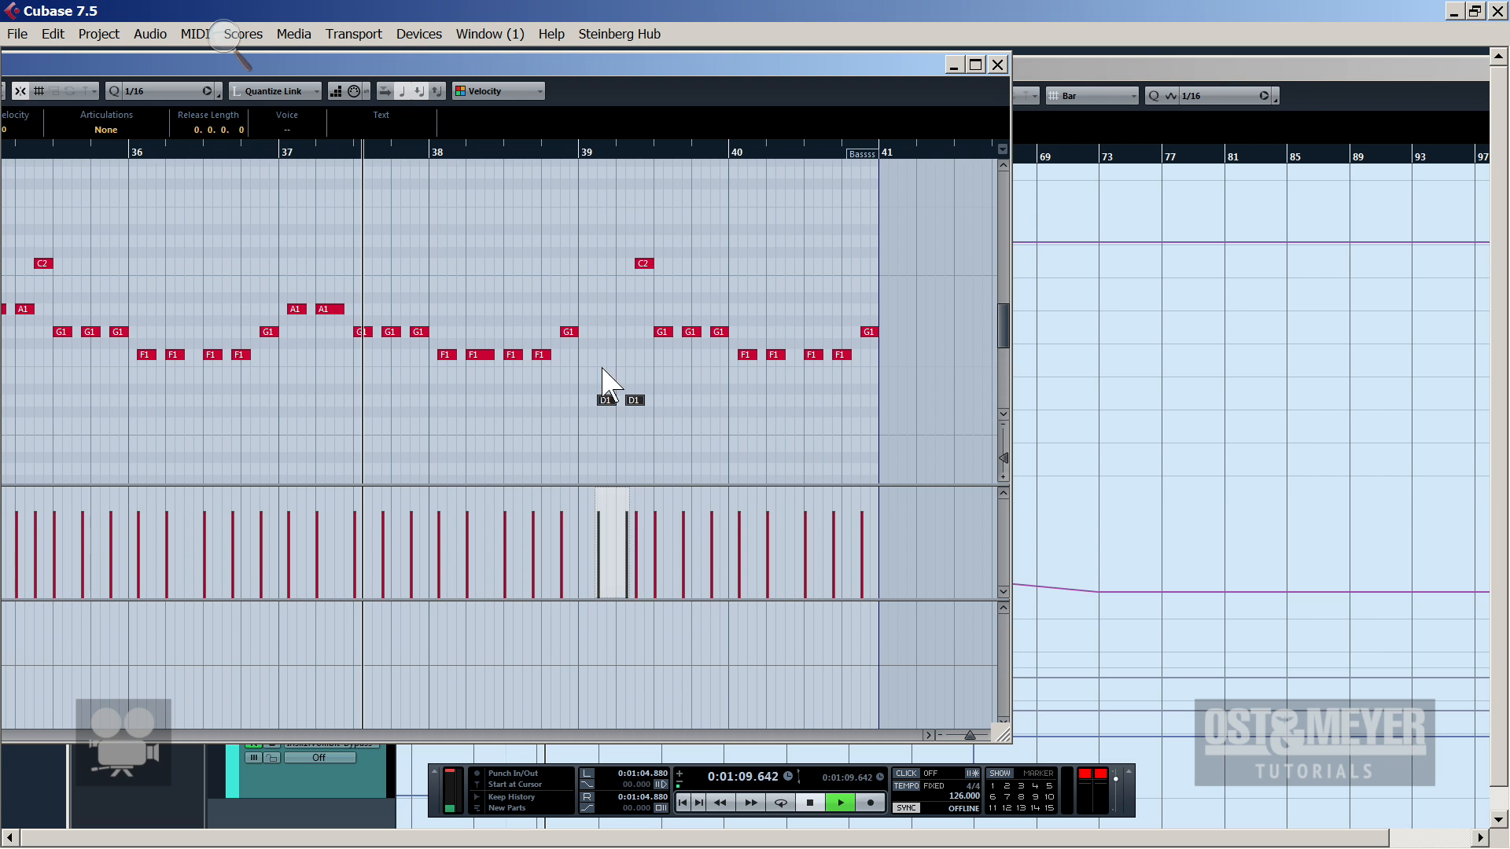
{"action": "left_click", "coordinate": [578, 174]}
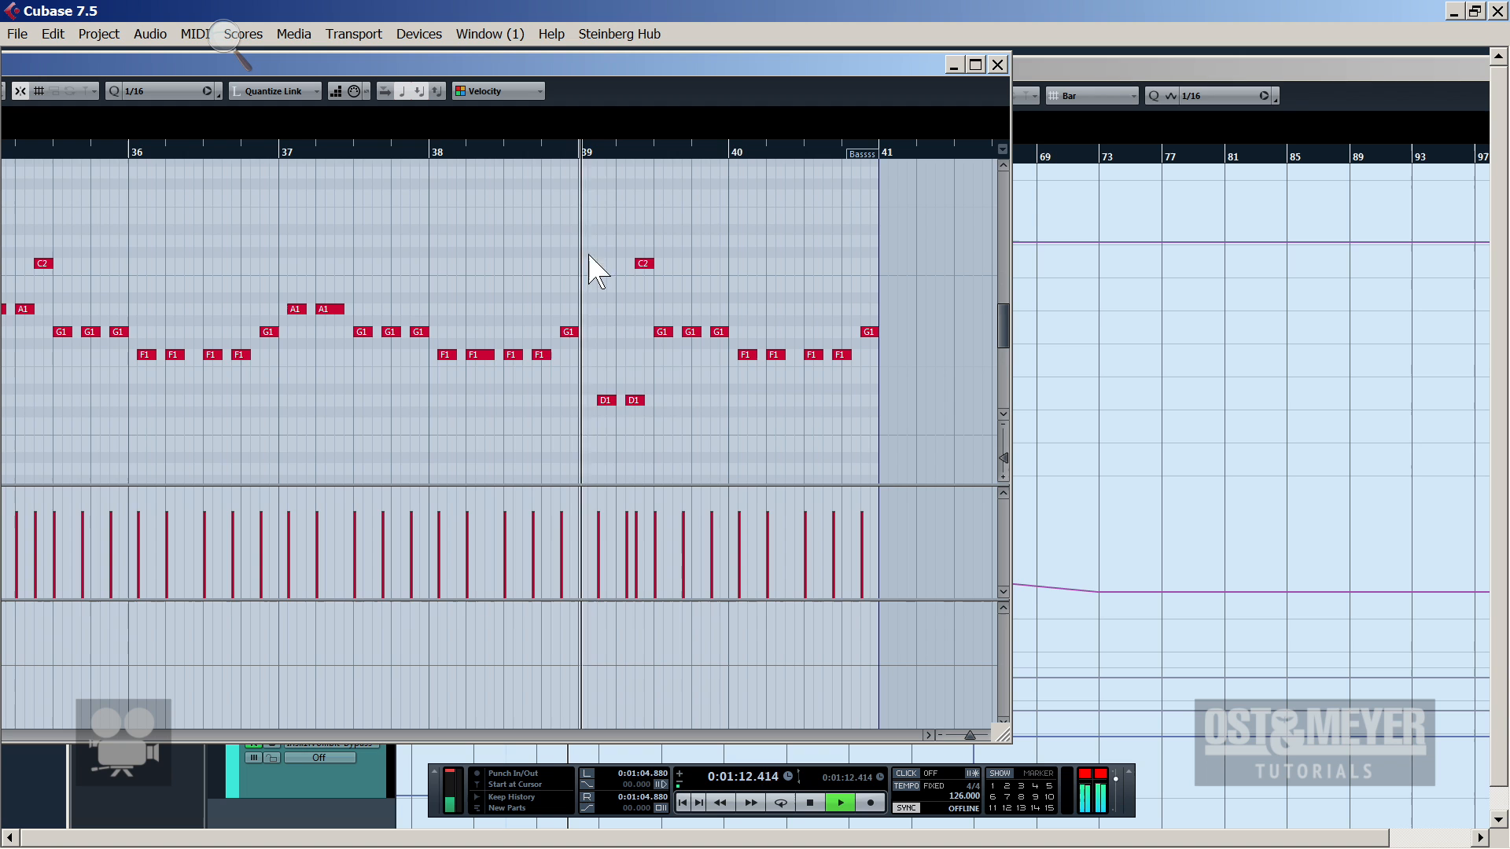
{"action": "key", "text": "space"}
{"action": "left_click_drag", "start_coordinate": [638, 413], "coordinate": [594, 401]}
{"action": "key", "text": "space"}
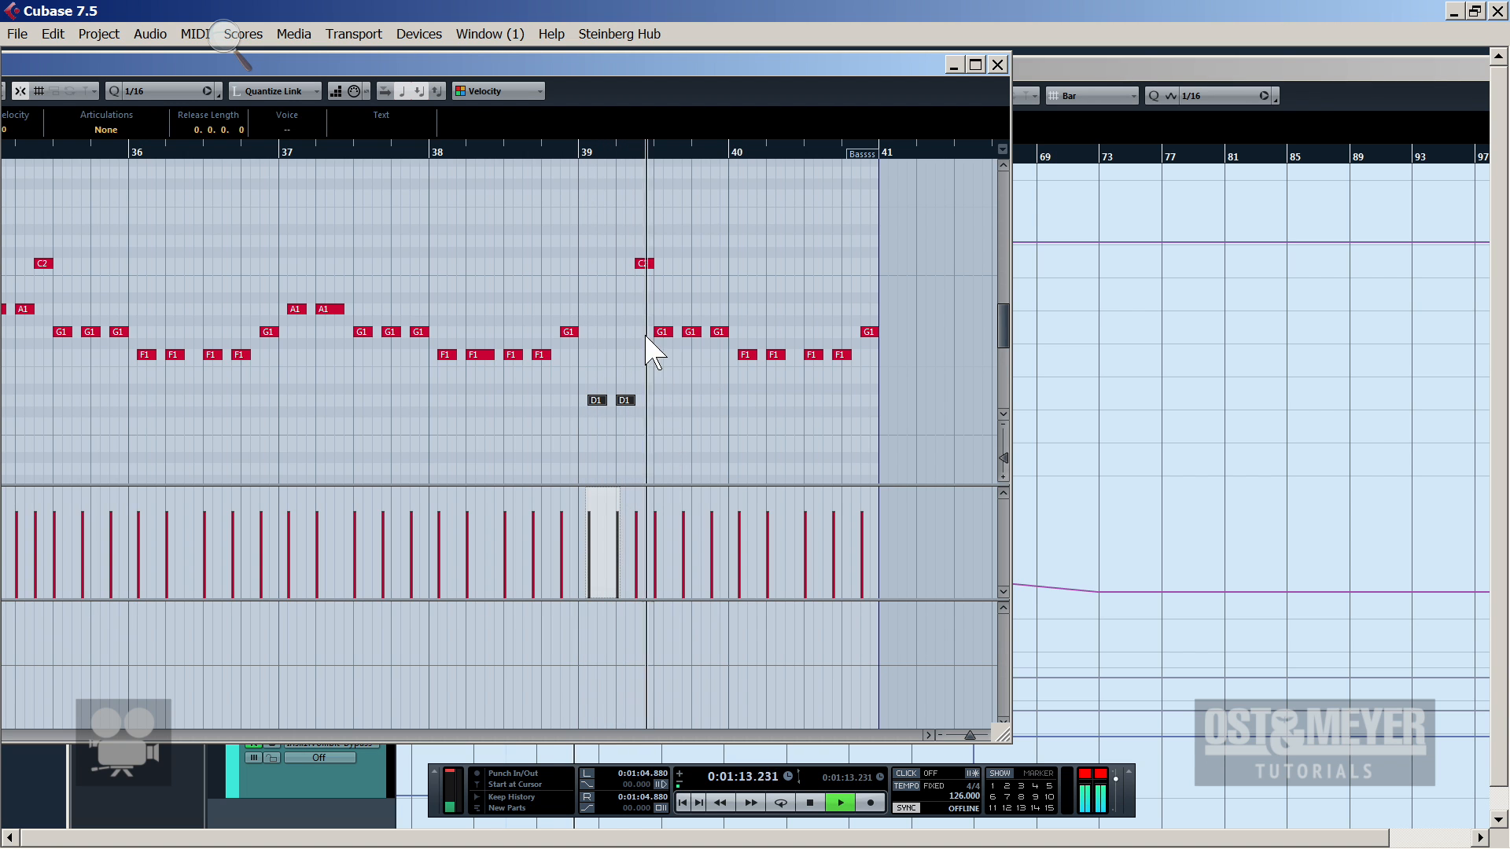
Delete the C2 note from bar 39 after trying it at a lower pitch
{"action": "key", "text": "space"}
{"action": "left_click_drag", "start_coordinate": [643, 263], "coordinate": [648, 397]}
{"action": "key", "text": "space"}
{"action": "key", "text": "space"}
{"action": "key", "text": "Delete"}
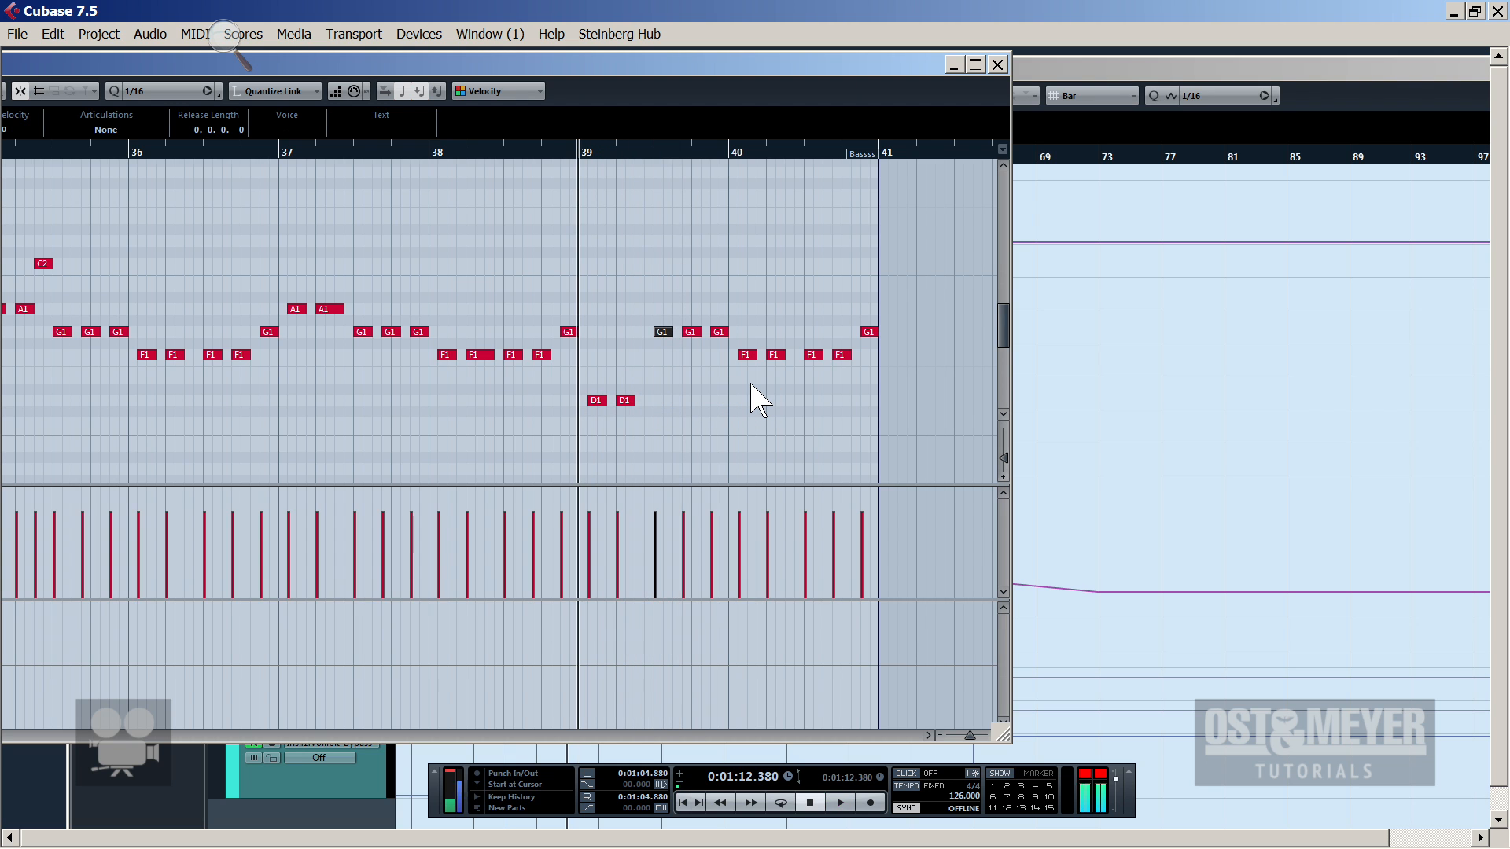
Lengthen the second D1 note in bar 39 and audition it from the start of the bar
{"action": "key", "text": "space"}
{"action": "left_click_drag", "start_coordinate": [678, 415], "coordinate": [638, 398]}
{"action": "key", "text": "space"}
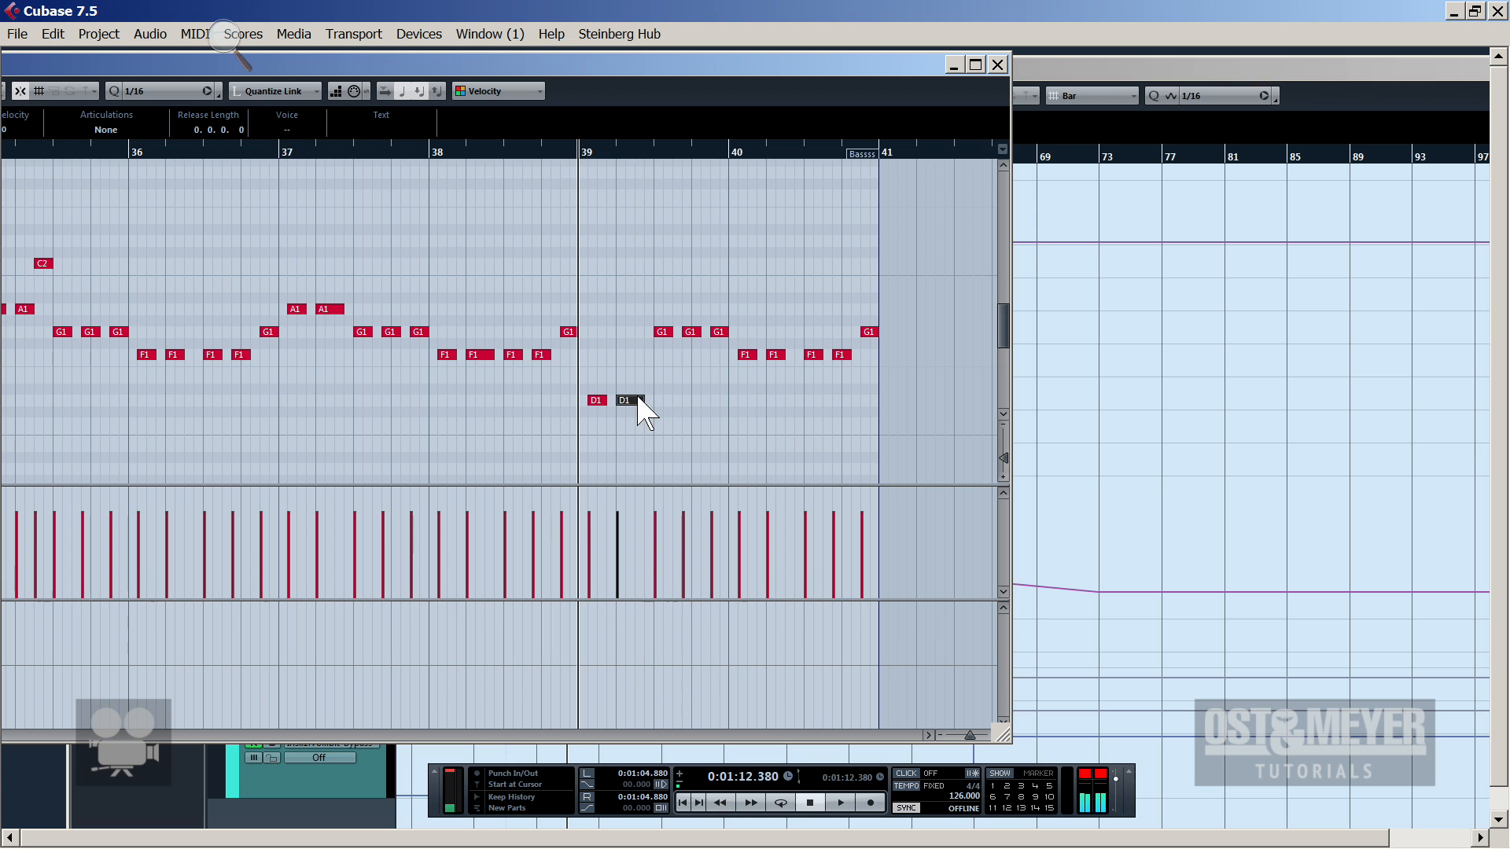
{"action": "key", "text": "space"}
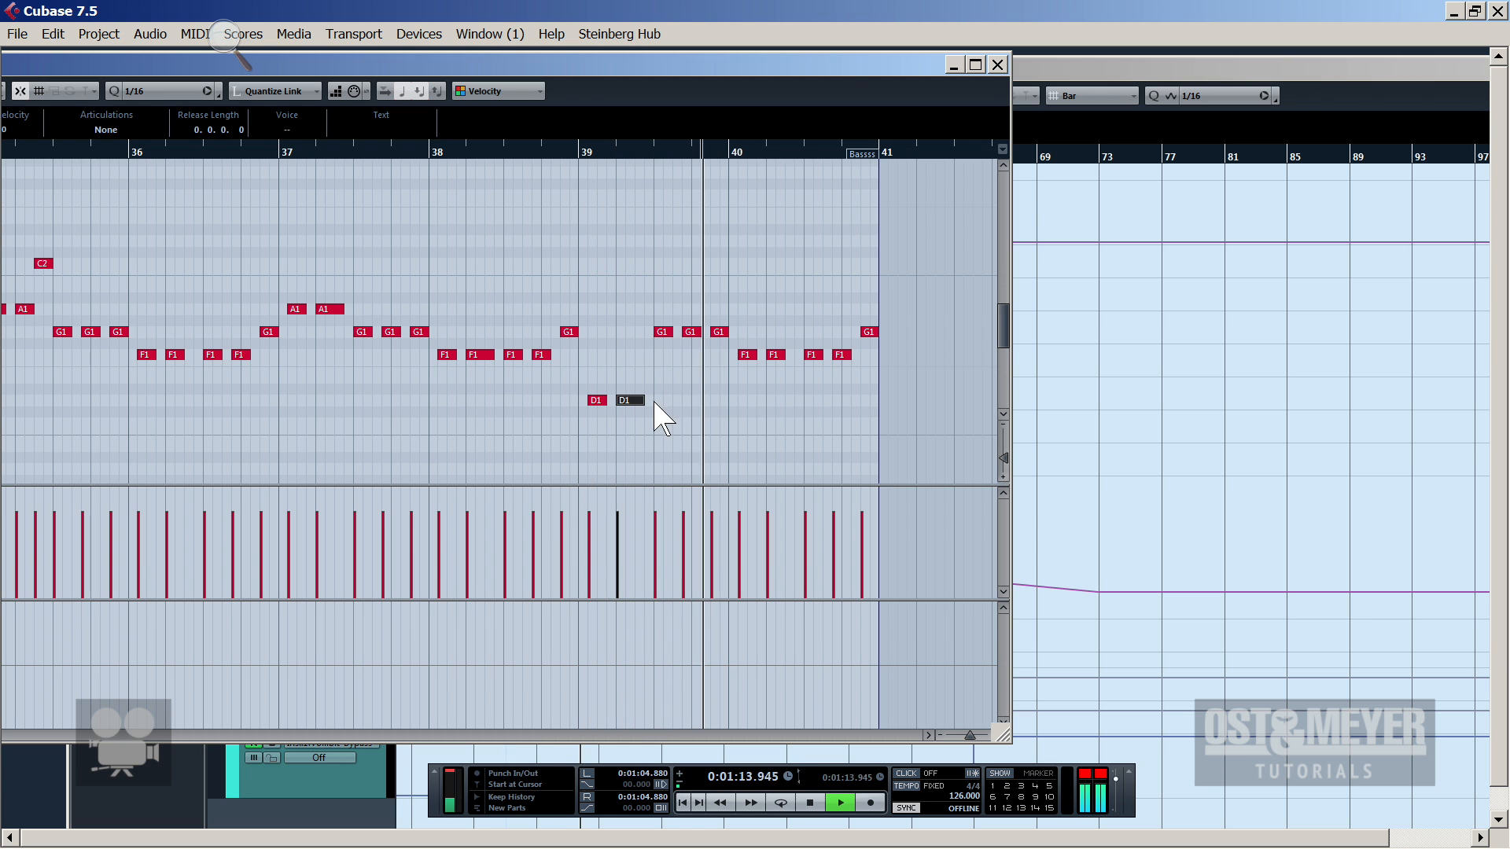
Lower the three G1 notes in the second half of bar 39 to E1 and audition the bar
{"action": "left_click_drag", "start_coordinate": [633, 297], "coordinate": [666, 377]}
{"action": "key", "text": "space"}
{"action": "key", "text": "space"}
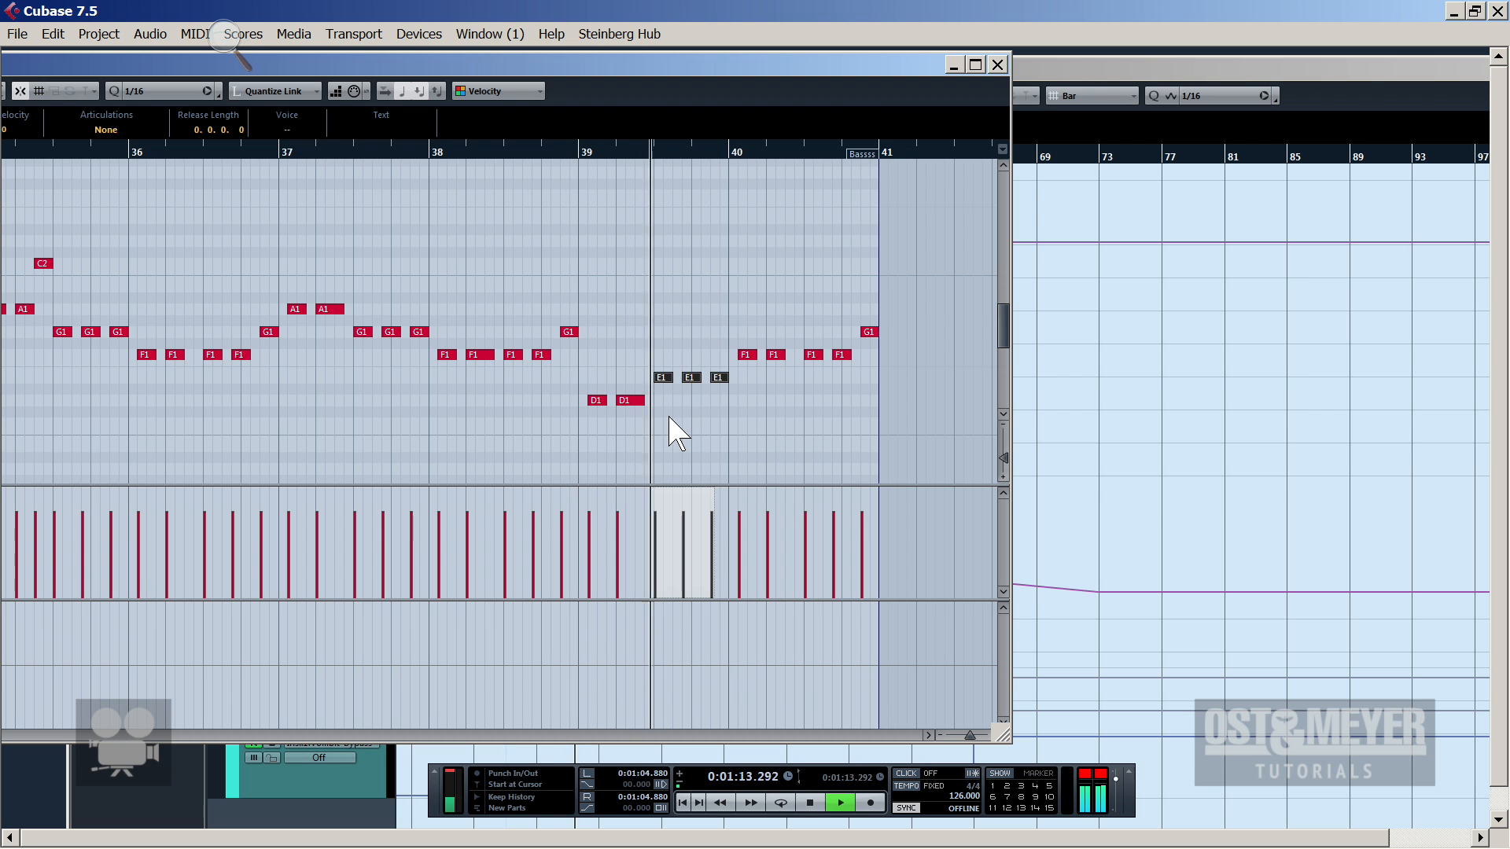
Try the two D1 notes at the start of bar 39 an octave higher, at D2, and audition the change
{"action": "left_click_drag", "start_coordinate": [669, 419], "coordinate": [597, 404]}
{"action": "key", "text": "space"}
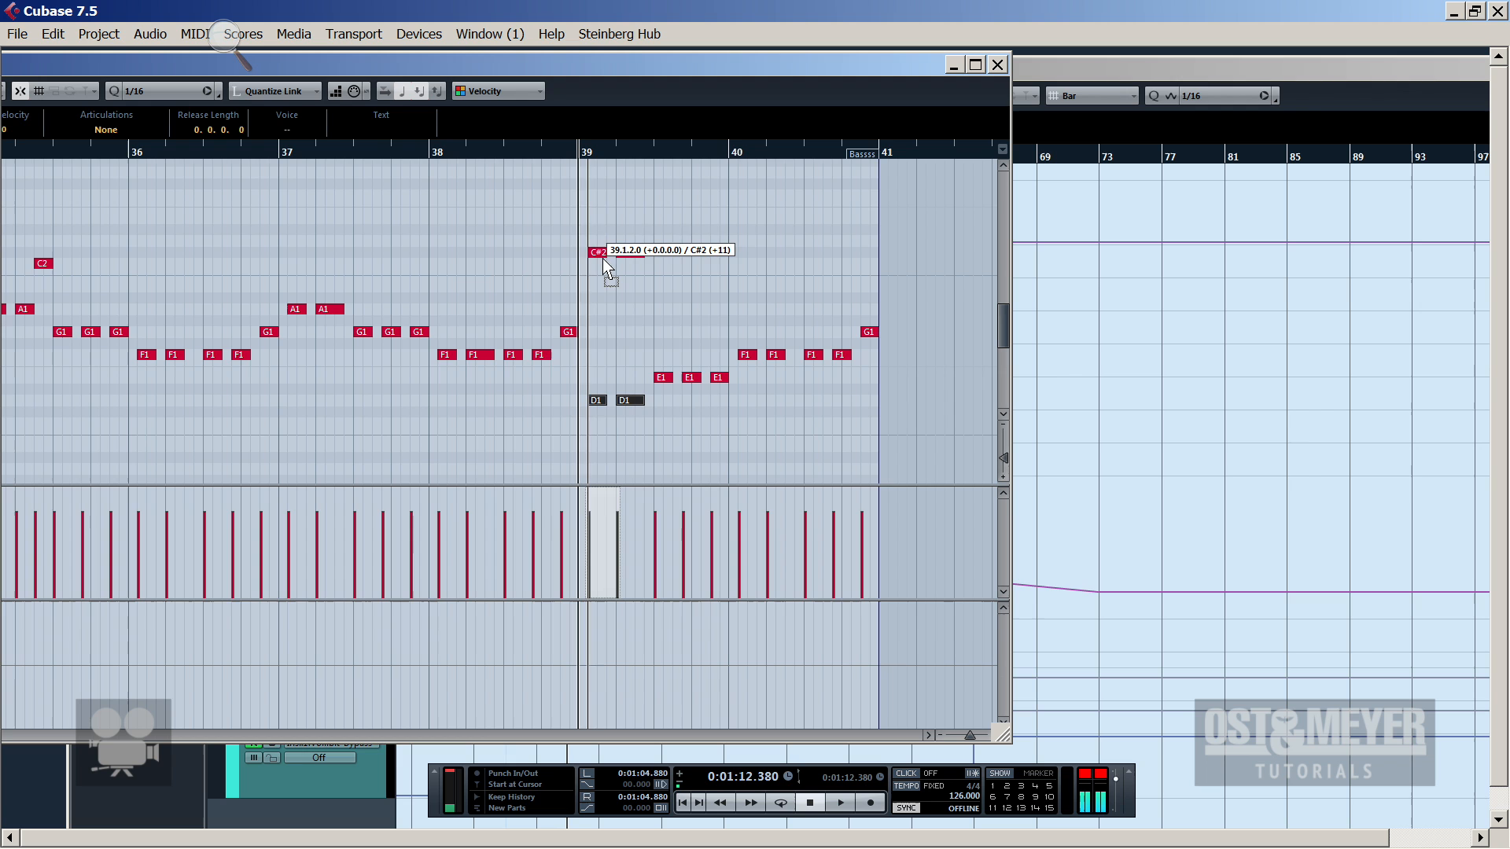
{"action": "left_click_drag", "start_coordinate": [602, 258], "coordinate": [596, 240]}
{"action": "key", "text": "space"}
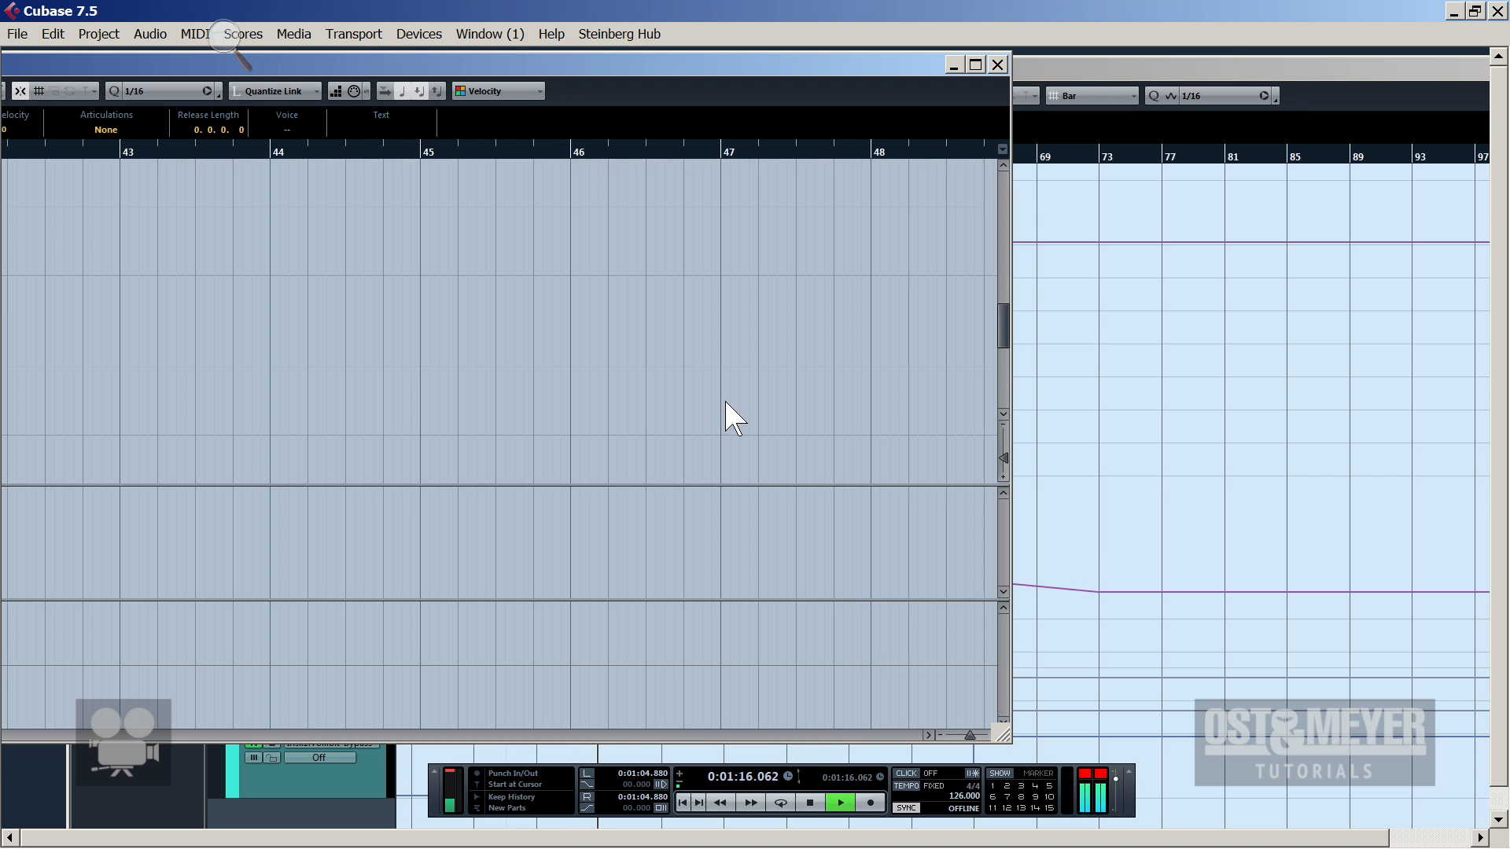
{"action": "key", "text": "space"}
{"action": "key", "text": "space"}
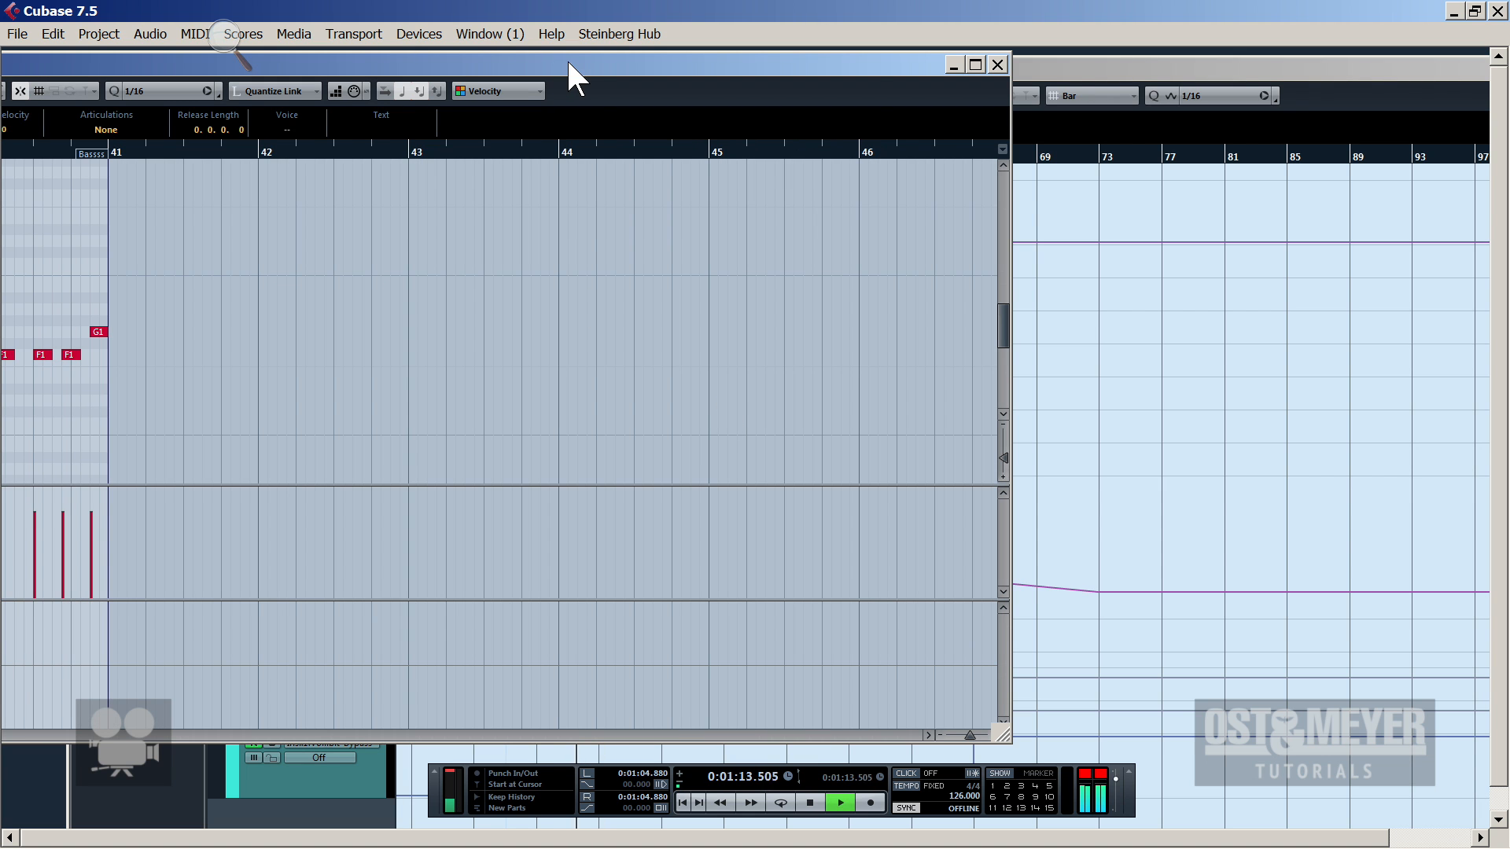
Lower the two selected D2 notes in bar 39 by an octave to D1, nudge them one sixteenth earlier and audition them
{"action": "left_click_drag", "start_coordinate": [568, 62], "coordinate": [959, 79]}
{"action": "key", "text": "space"}
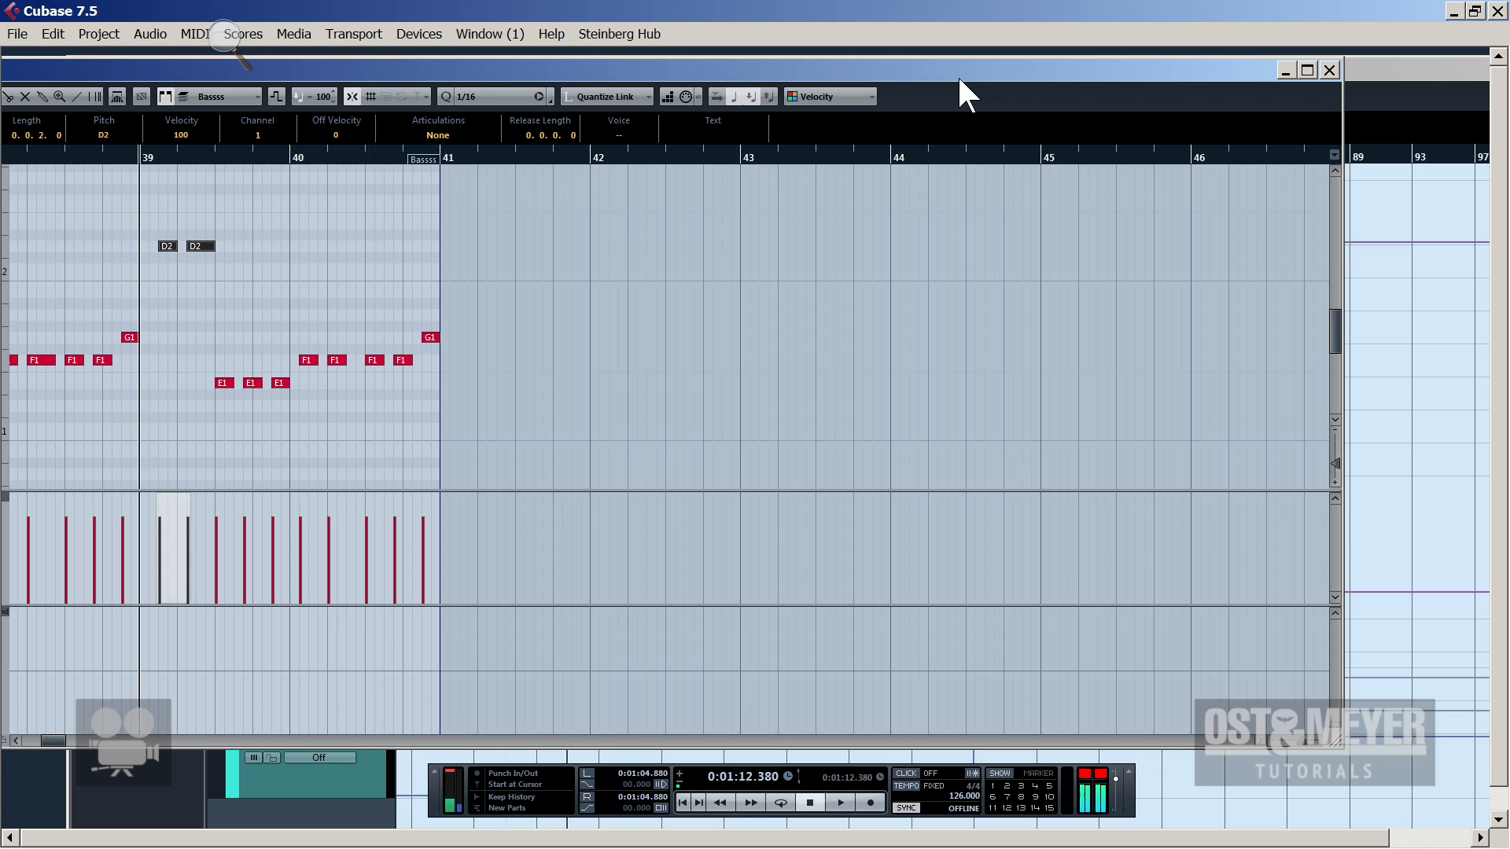
{"action": "key", "text": "space"}
{"action": "key", "text": "shift+Down"}
{"action": "key", "text": "ctrl+Left"}
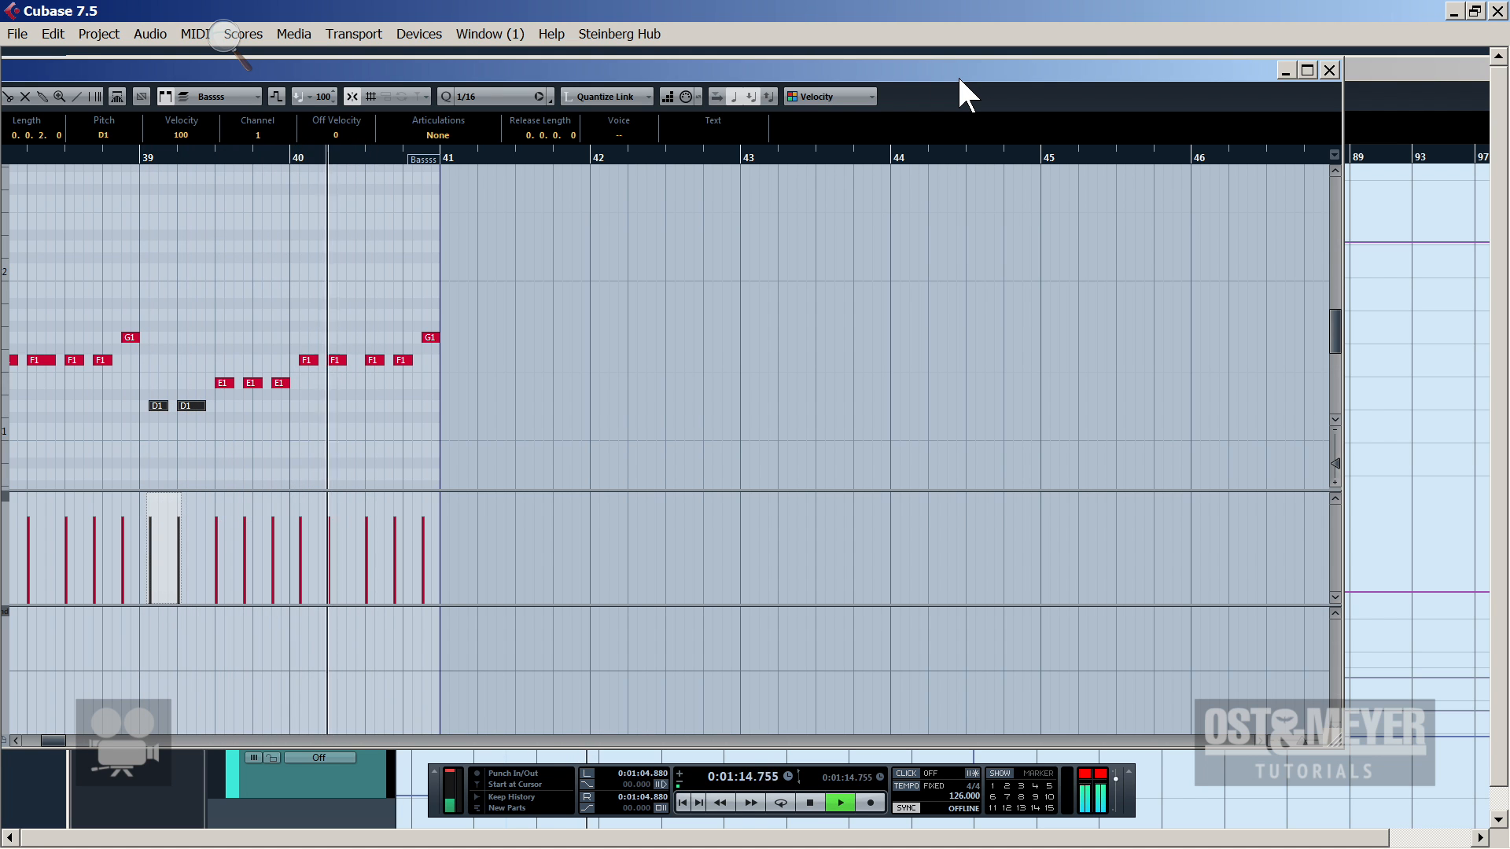
Shorten the second D1 note in bar 39 to an eighth, add an eighth-long D2 note directly after it and audition the bar
{"action": "left_click_drag", "start_coordinate": [173, 162], "coordinate": [171, 228]}
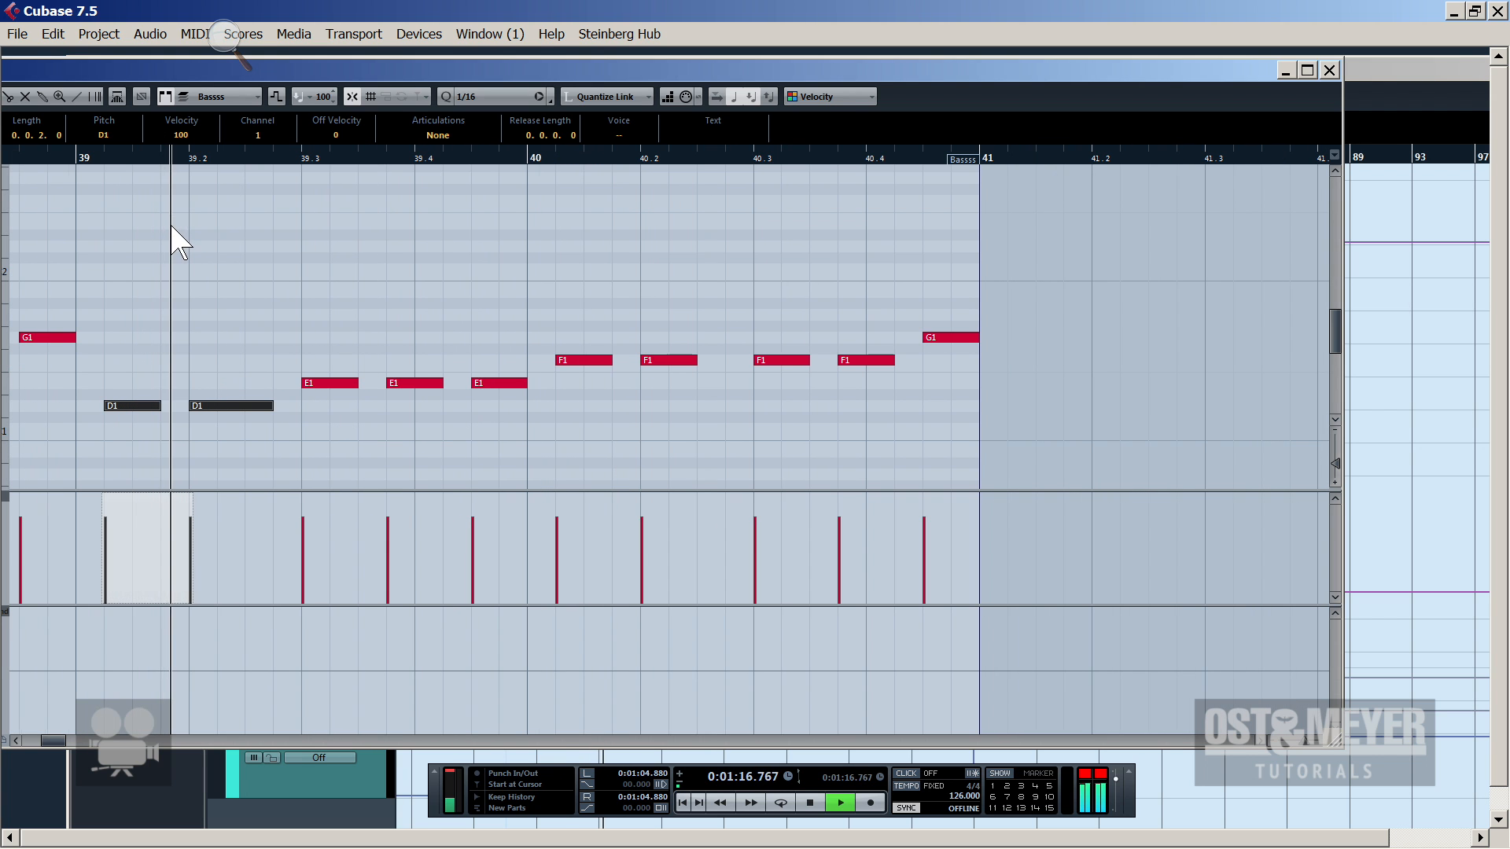
{"action": "key", "text": "space"}
{"action": "left_click", "coordinate": [260, 424]}
{"action": "left_click_drag", "start_coordinate": [272, 407], "coordinate": [283, 258]}
{"action": "key", "text": "space"}
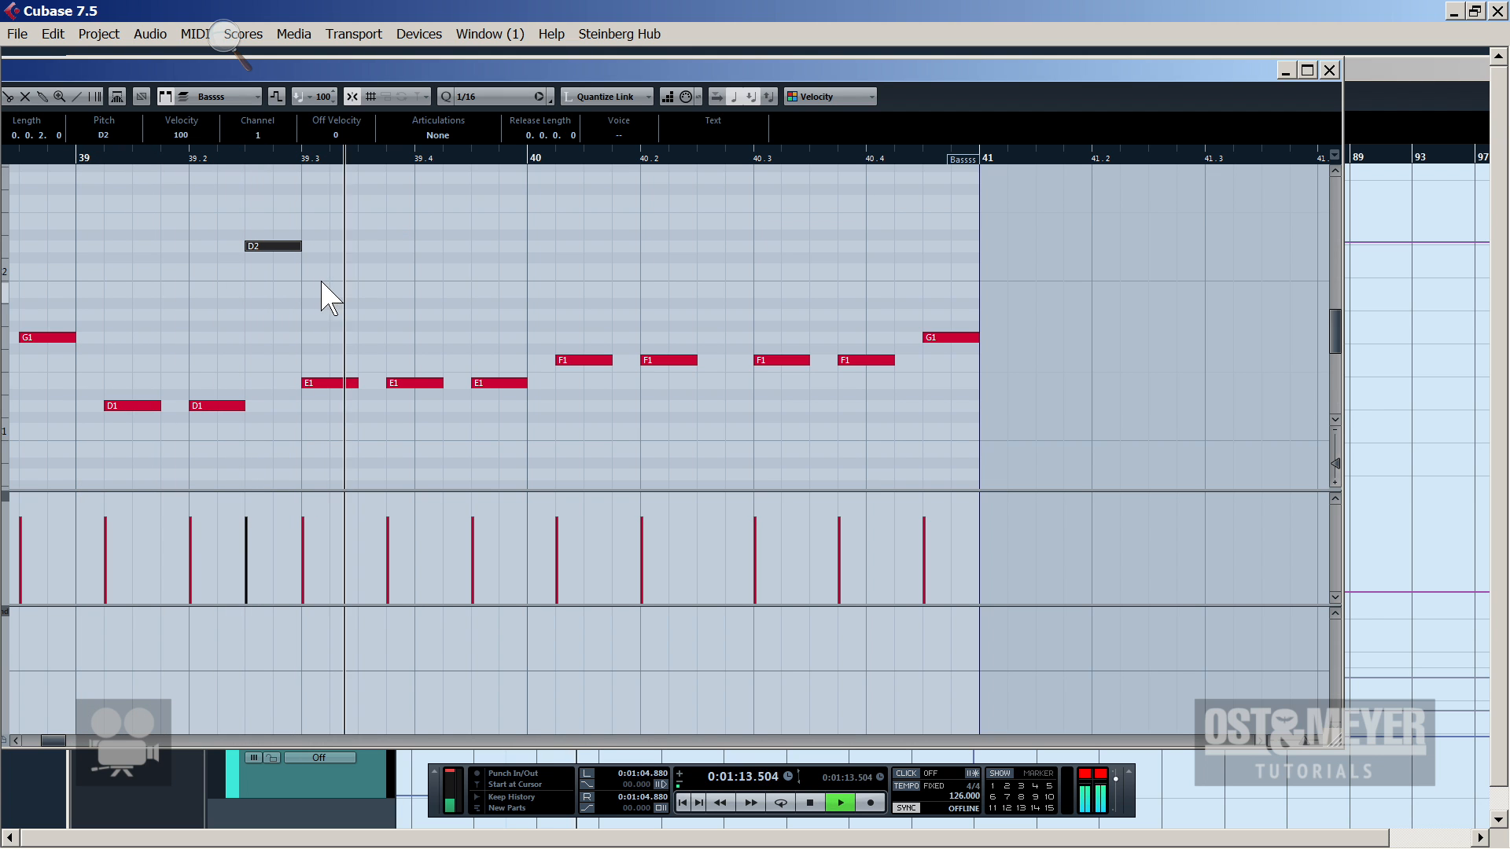
Close the key editor, audition the bass line with the arrangement and reopen the Bassss part to check its notes
{"action": "left_click_drag", "start_coordinate": [1134, 70], "coordinate": [631, 110]}
{"action": "key", "text": "space"}
{"action": "left_click", "coordinate": [830, 109]}
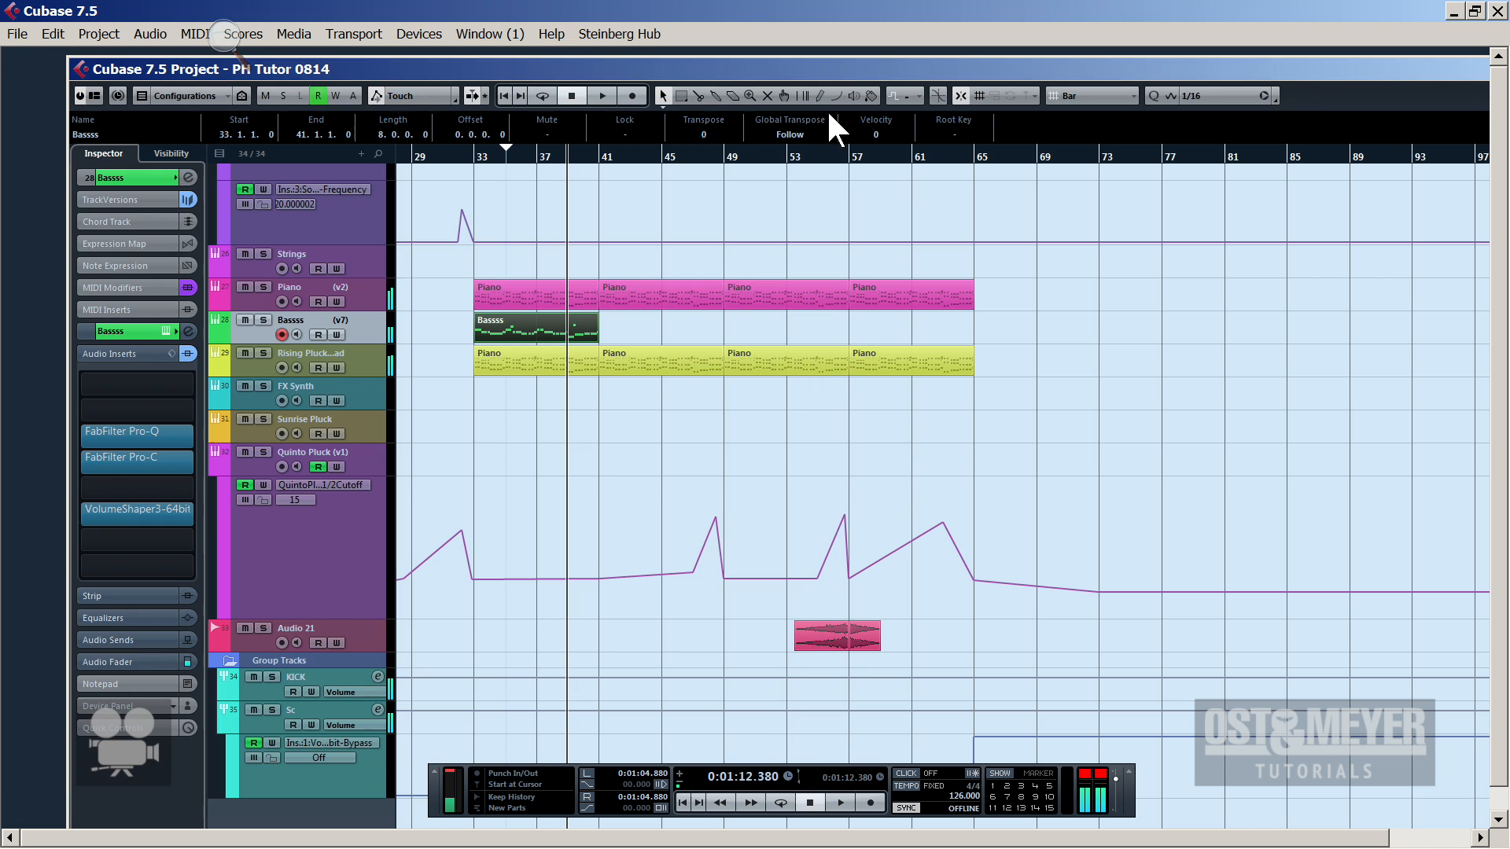
{"action": "key", "text": "space"}
{"action": "double_click", "coordinate": [573, 334]}
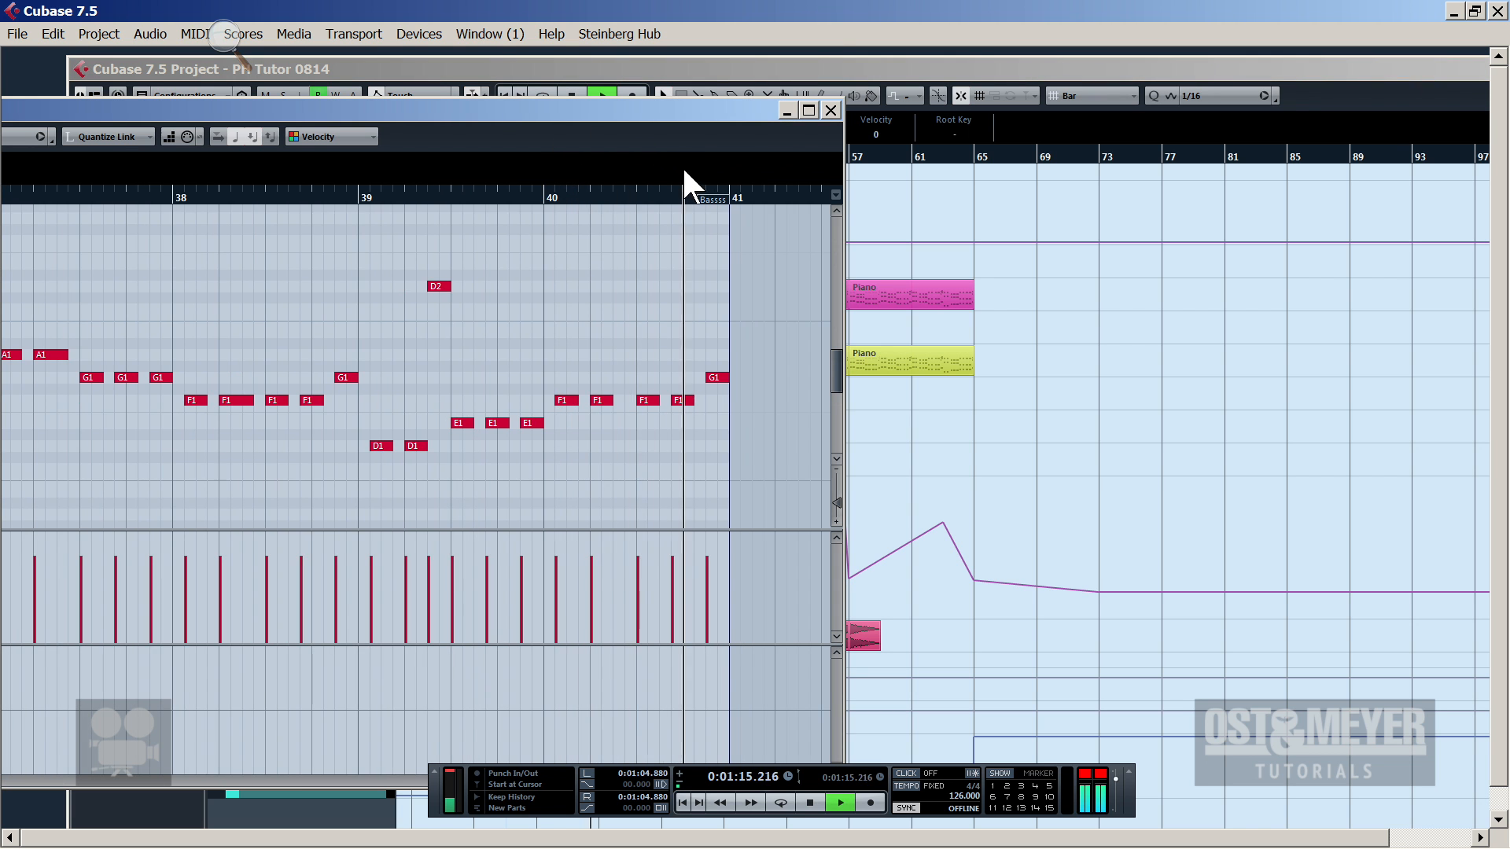
Close the key editor and duplicate the Bassss part three times so the bass line runs to bar 65
{"action": "left_click", "coordinate": [830, 109]}
{"action": "key", "text": "ctrl+d"}
{"action": "key", "text": "ctrl+d"}
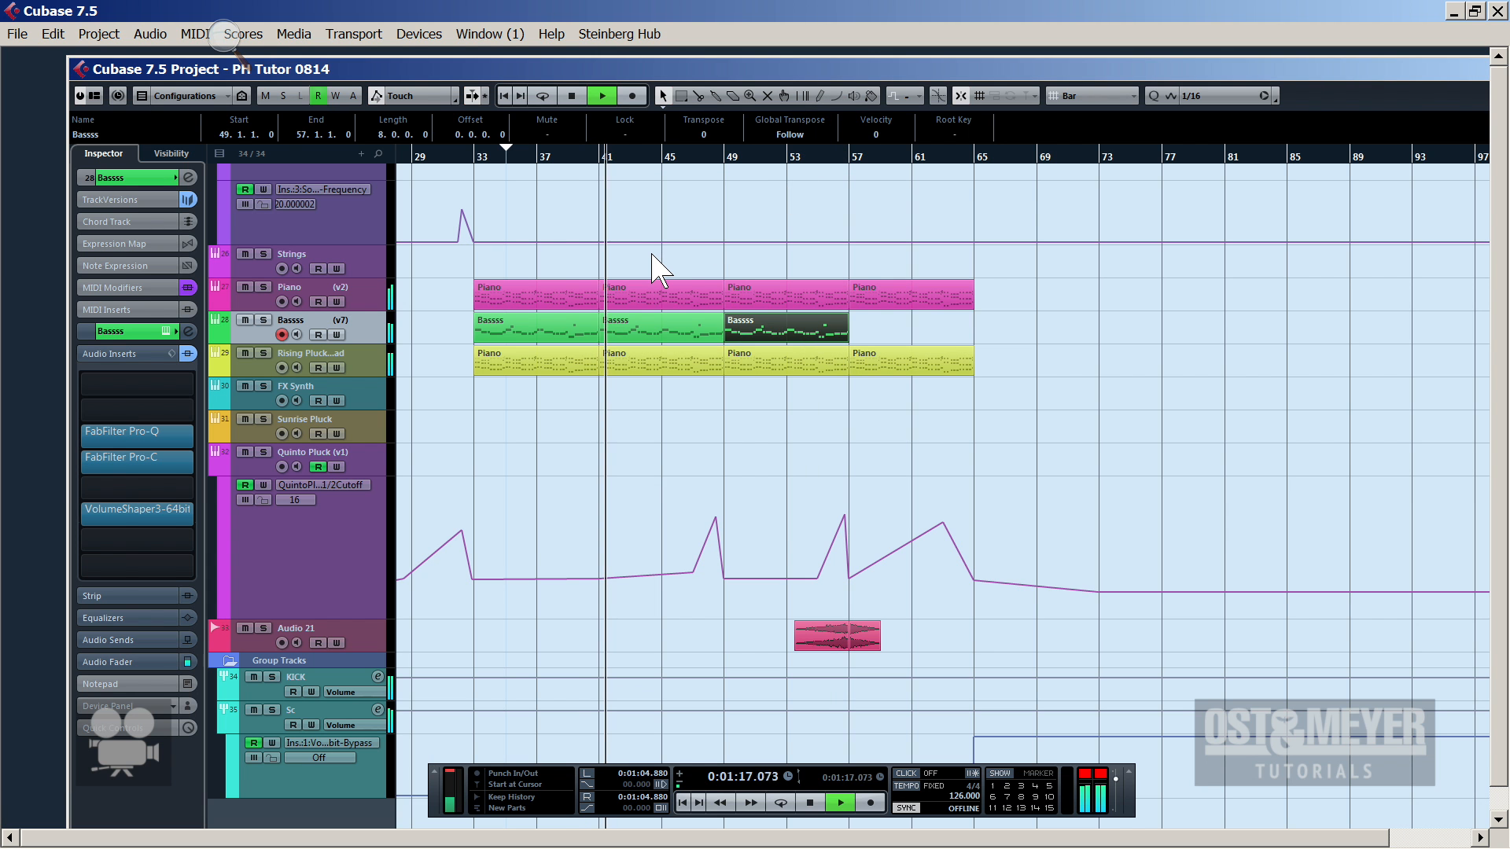
{"action": "key", "text": "ctrl+d"}
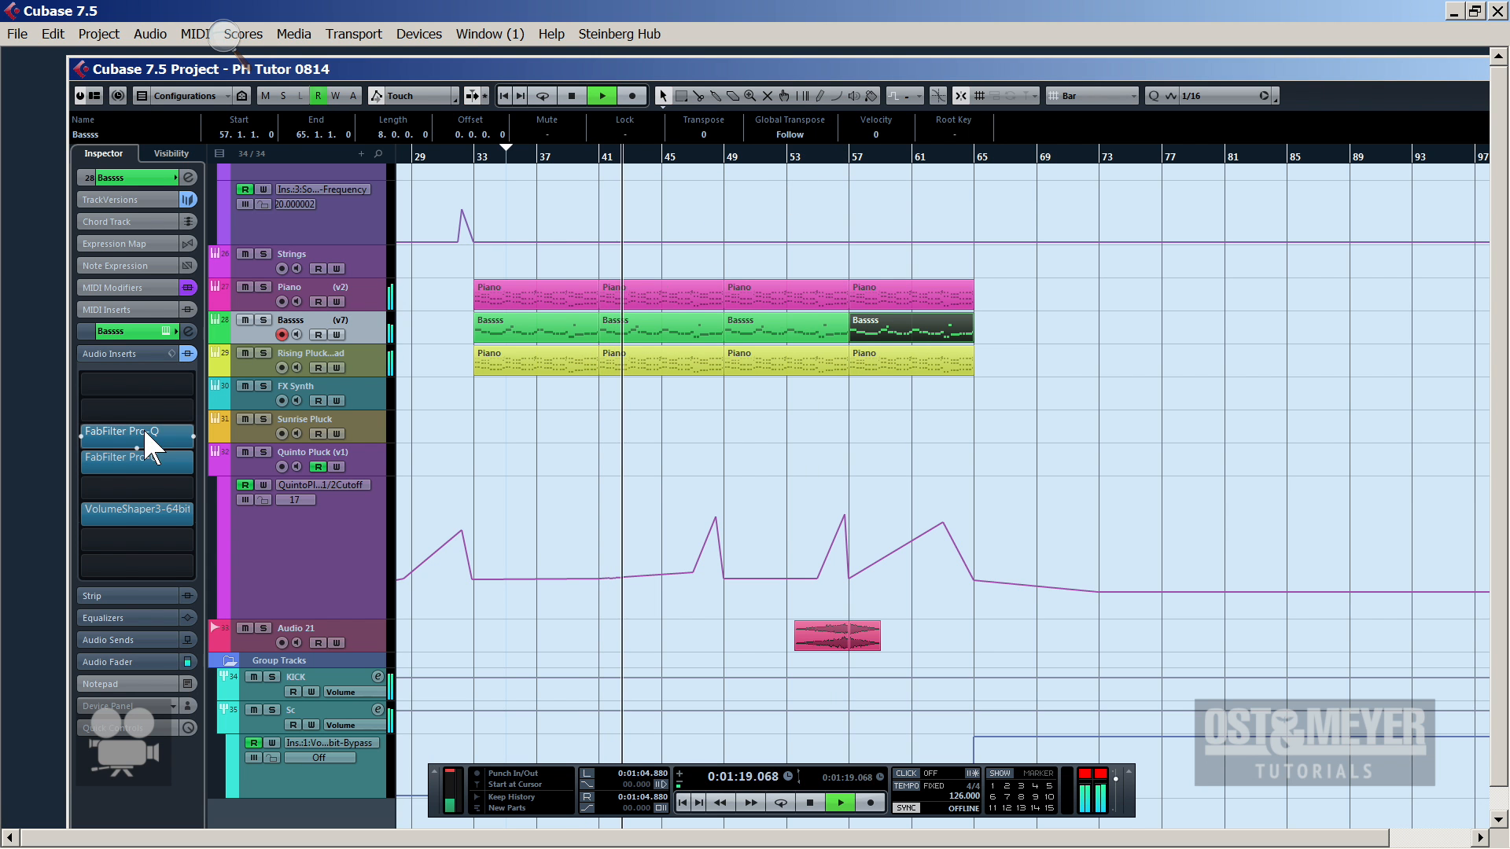
Replace FabFilter Pro-C with the GPP1 compressor in the fourth audio insert of the Bassss track and close the plug-in window
{"action": "left_click_drag", "start_coordinate": [143, 426], "coordinate": [153, 471]}
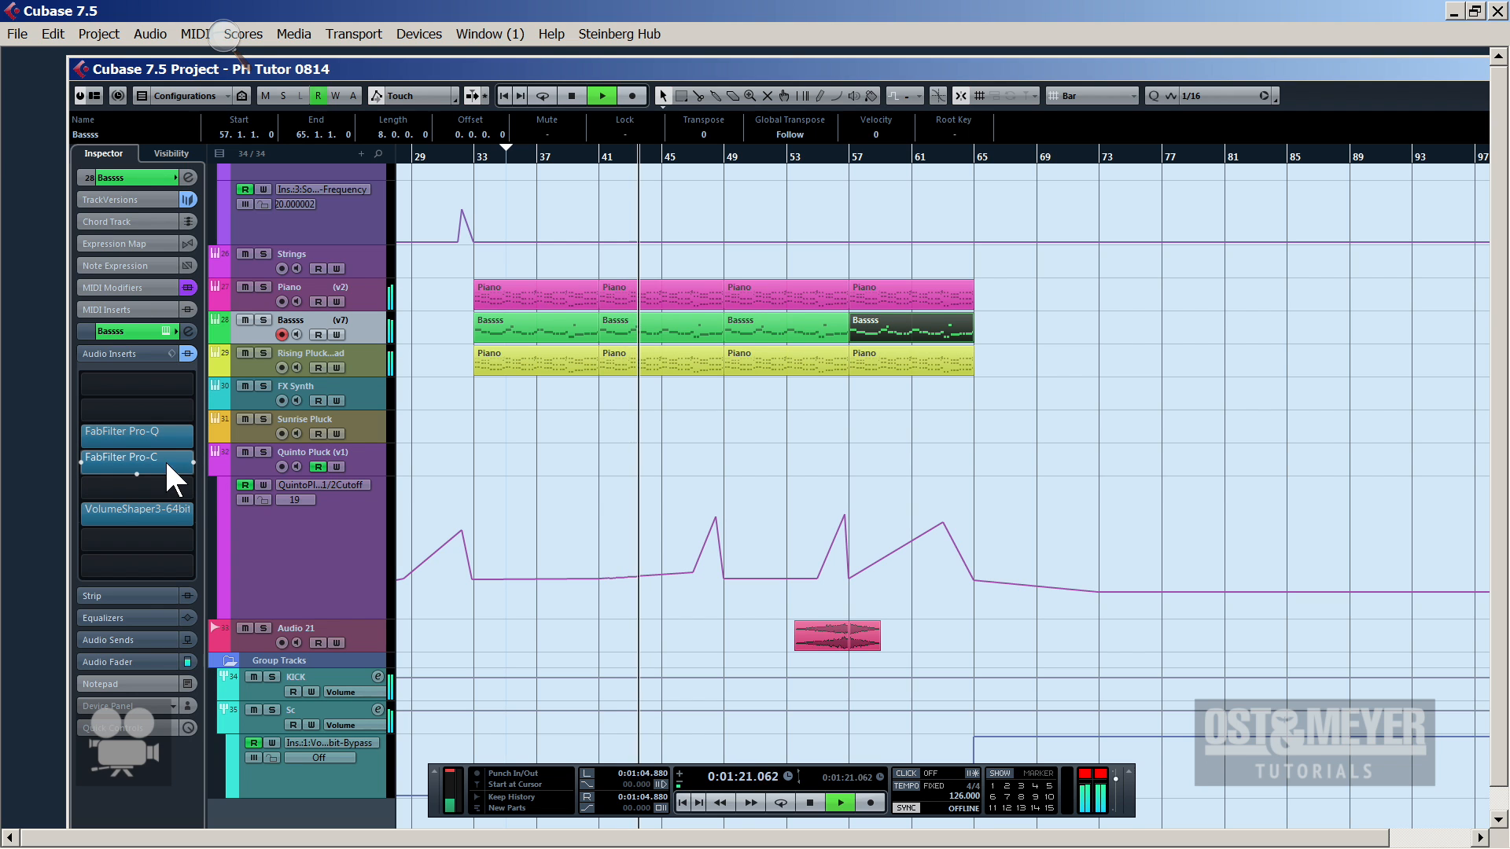
{"action": "left_click", "coordinate": [191, 461]}
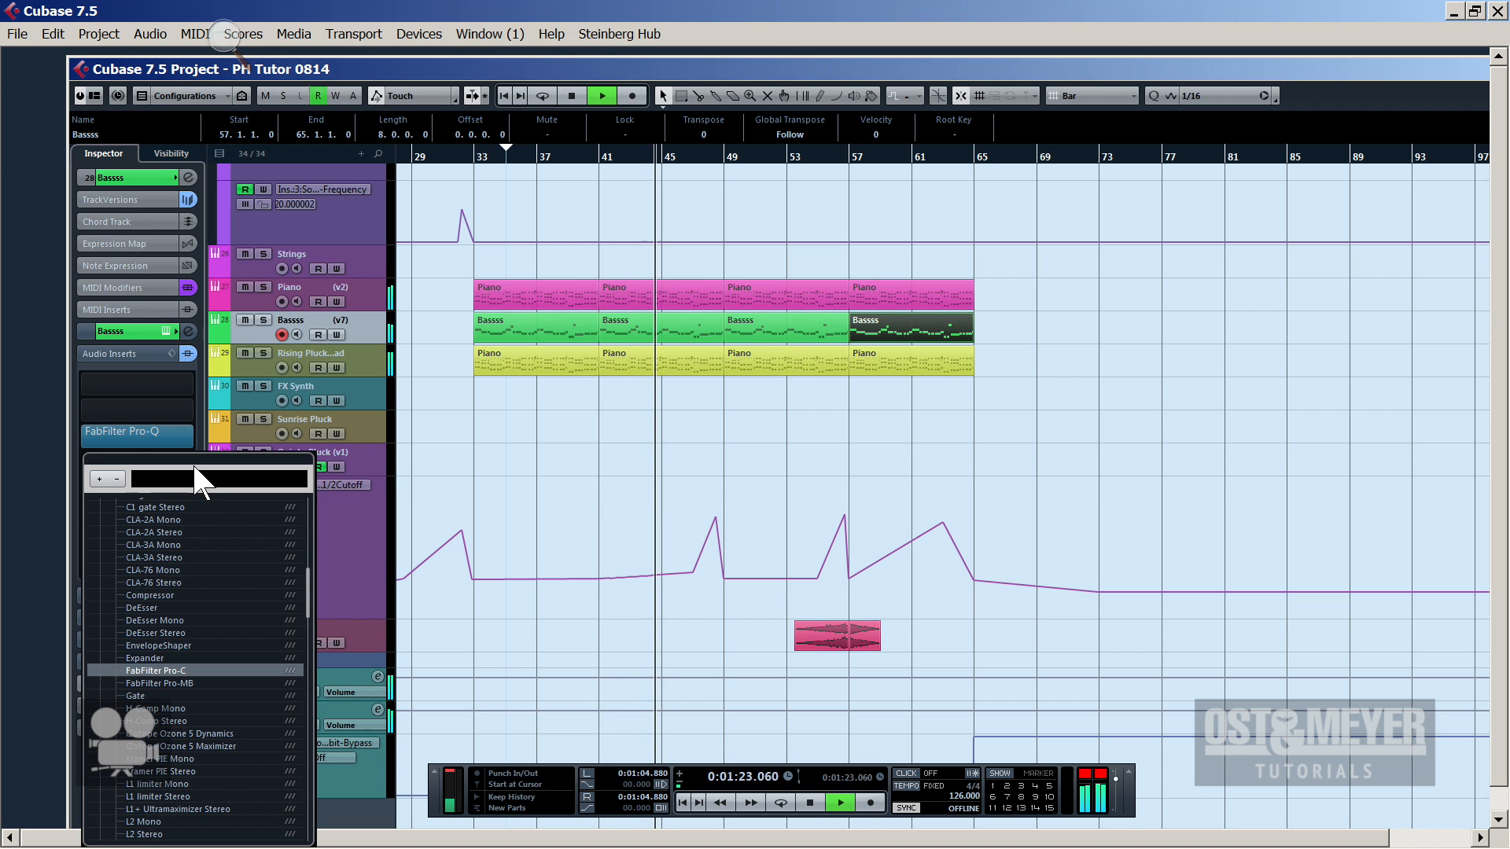
{"action": "type", "text": "gpp"}
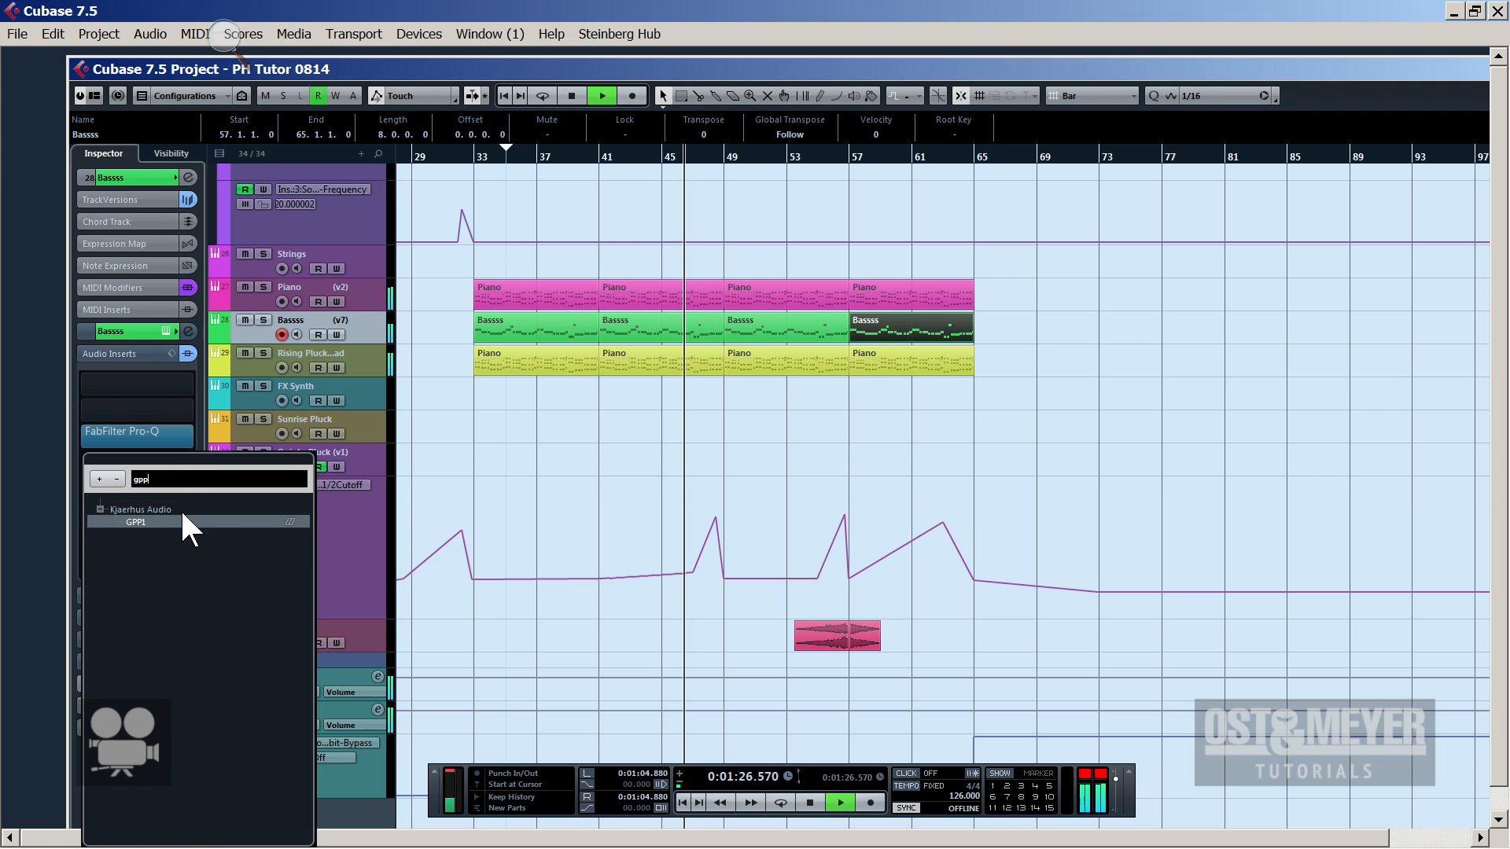
{"action": "double_click", "coordinate": [181, 508]}
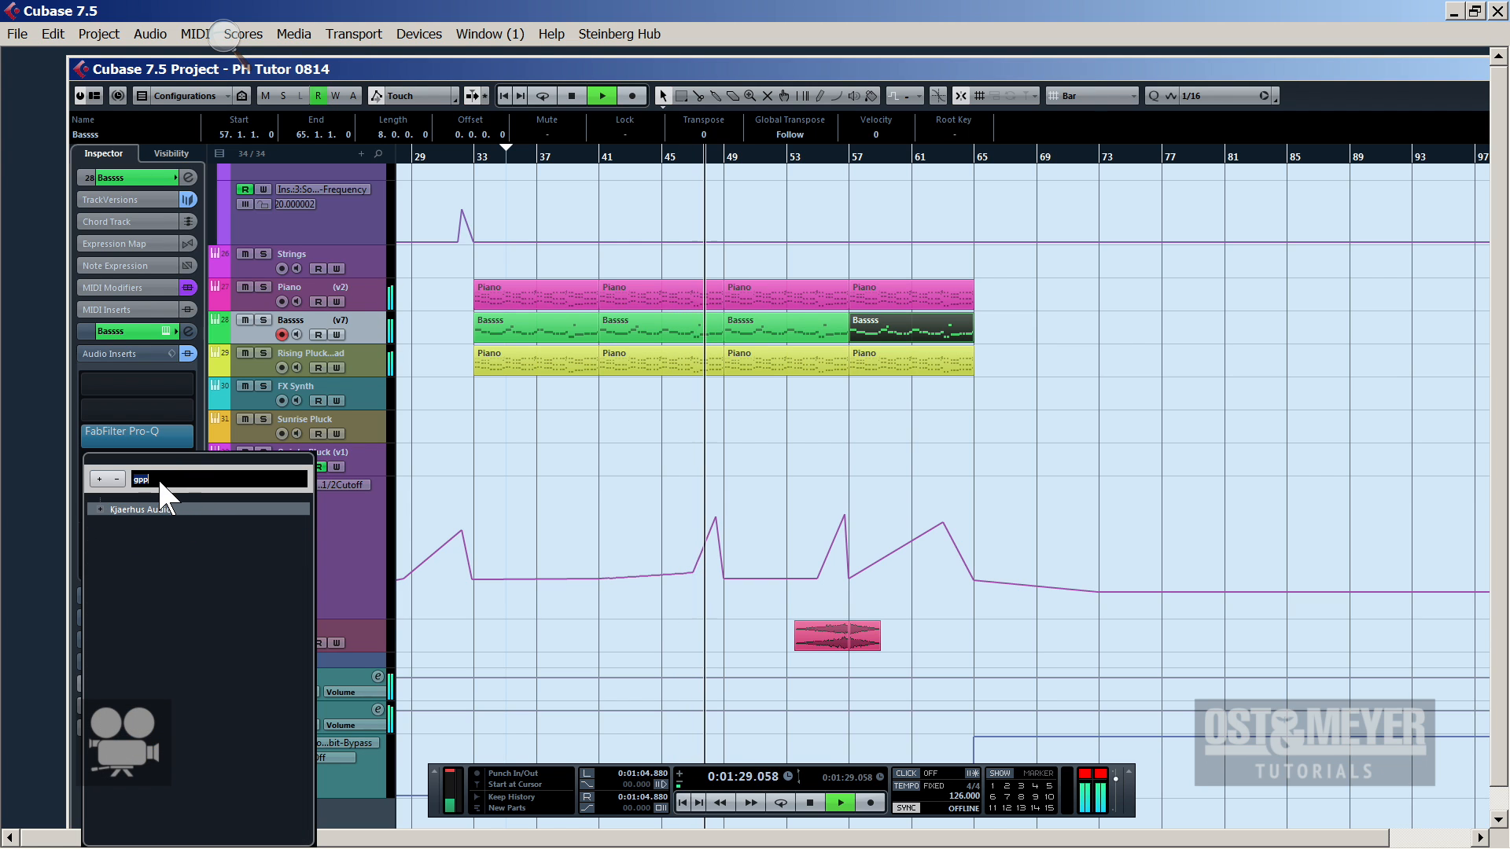
{"action": "left_click", "coordinate": [165, 477]}
{"action": "key", "text": "BackSpace"}
{"action": "key", "text": "BackSpace"}
{"action": "type", "text": "pp"}
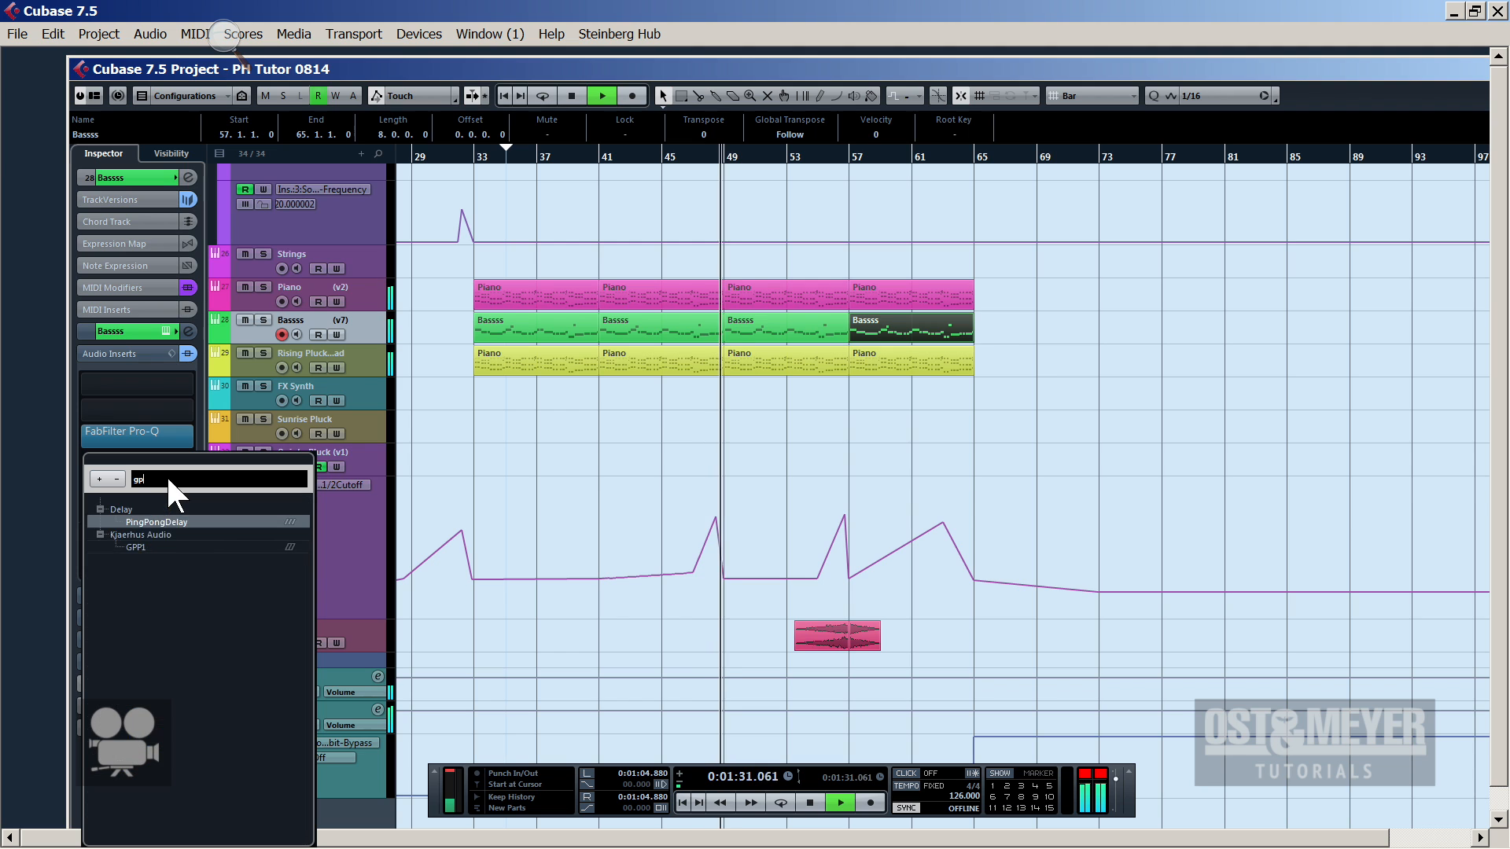
{"action": "left_click", "coordinate": [168, 521]}
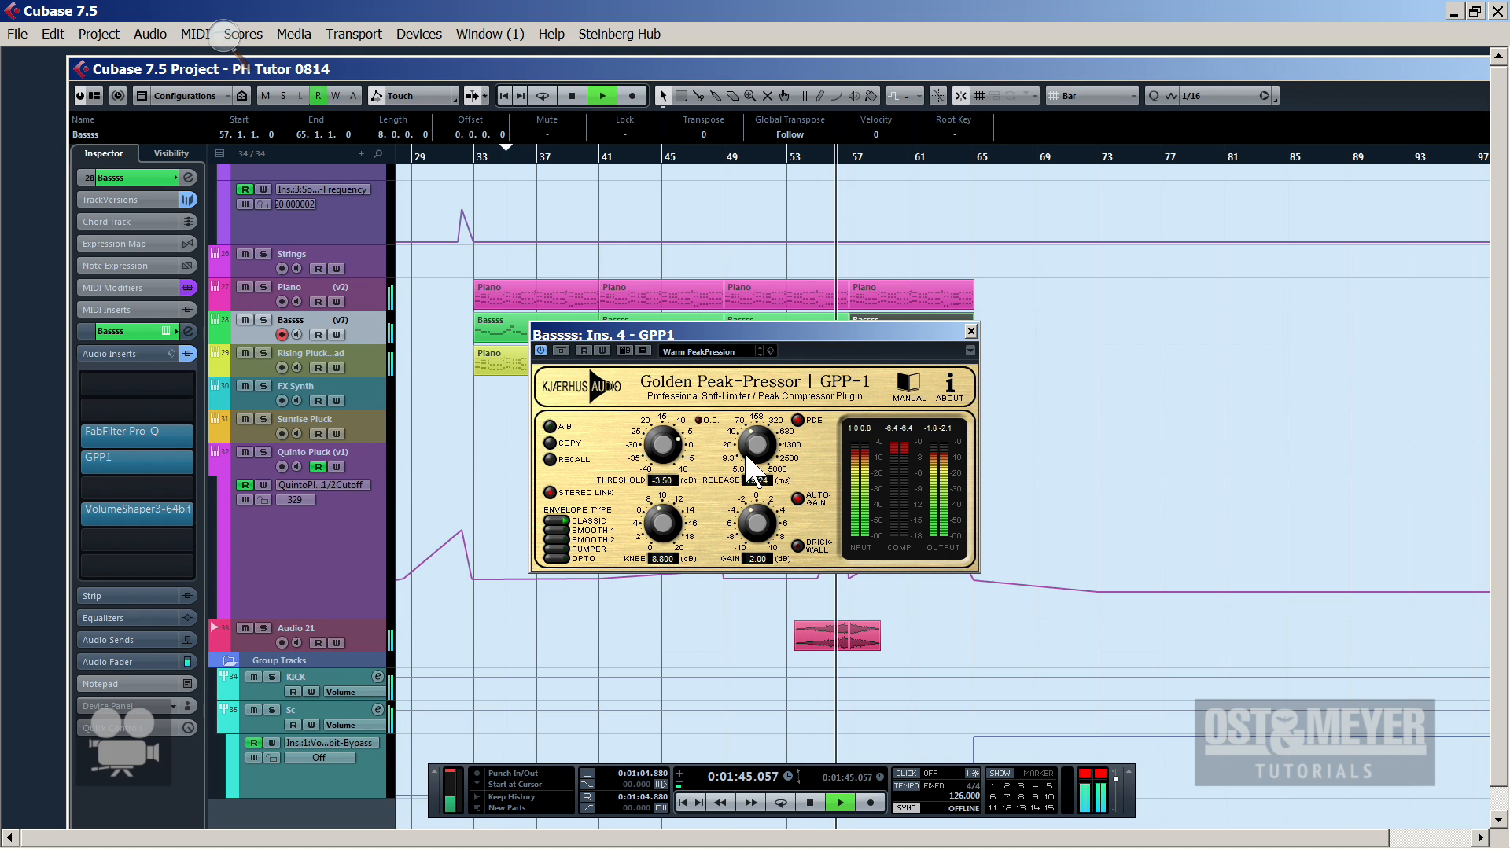
{"action": "left_click", "coordinate": [970, 331]}
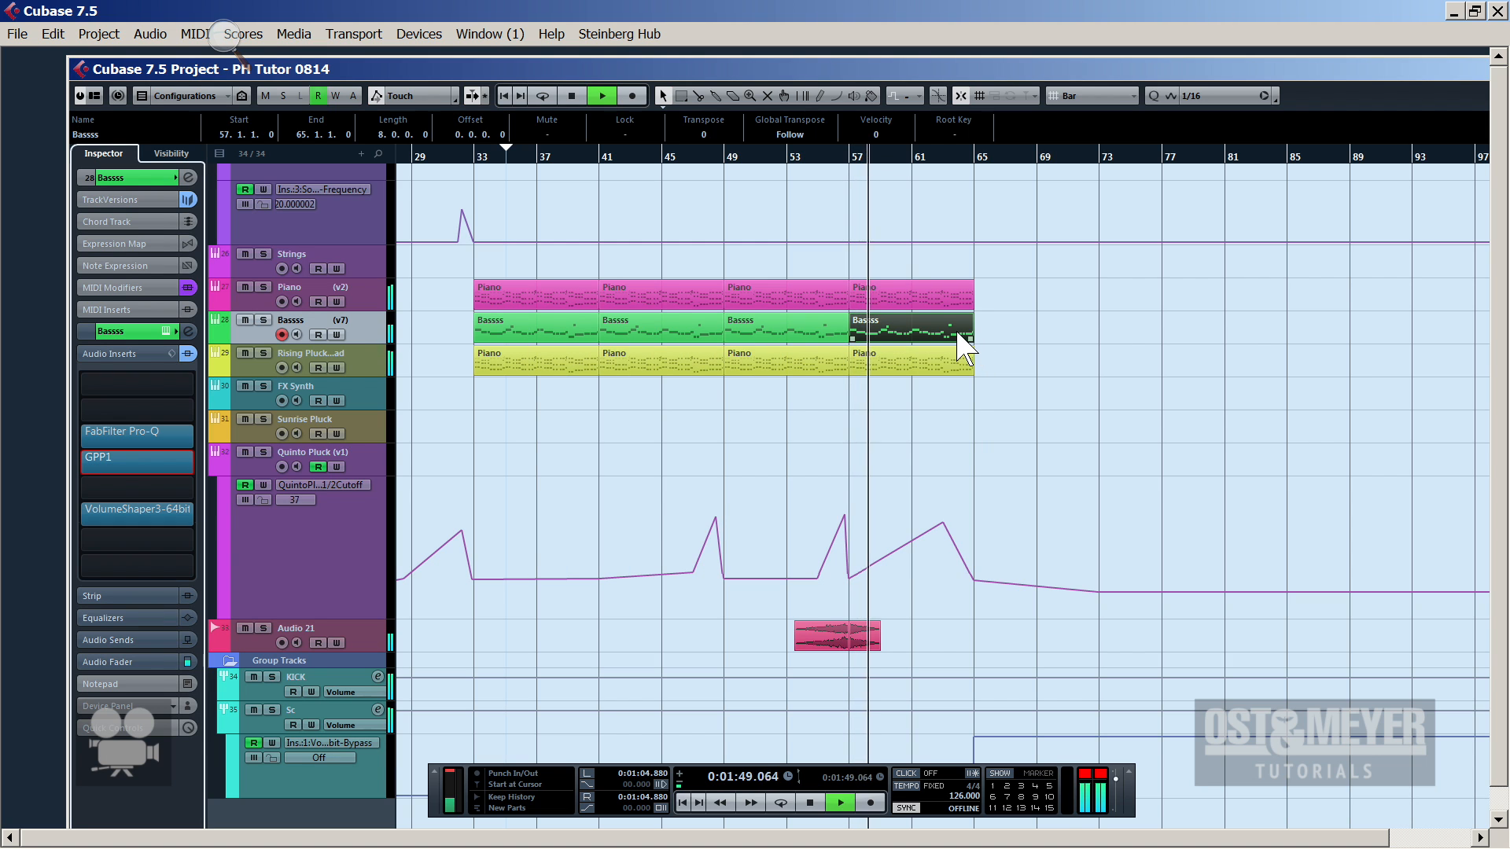
Reopen the Bassss track's GPP1 compressor, set its gain to 0.2 dB and stop playback
{"action": "key", "text": "alt+x"}
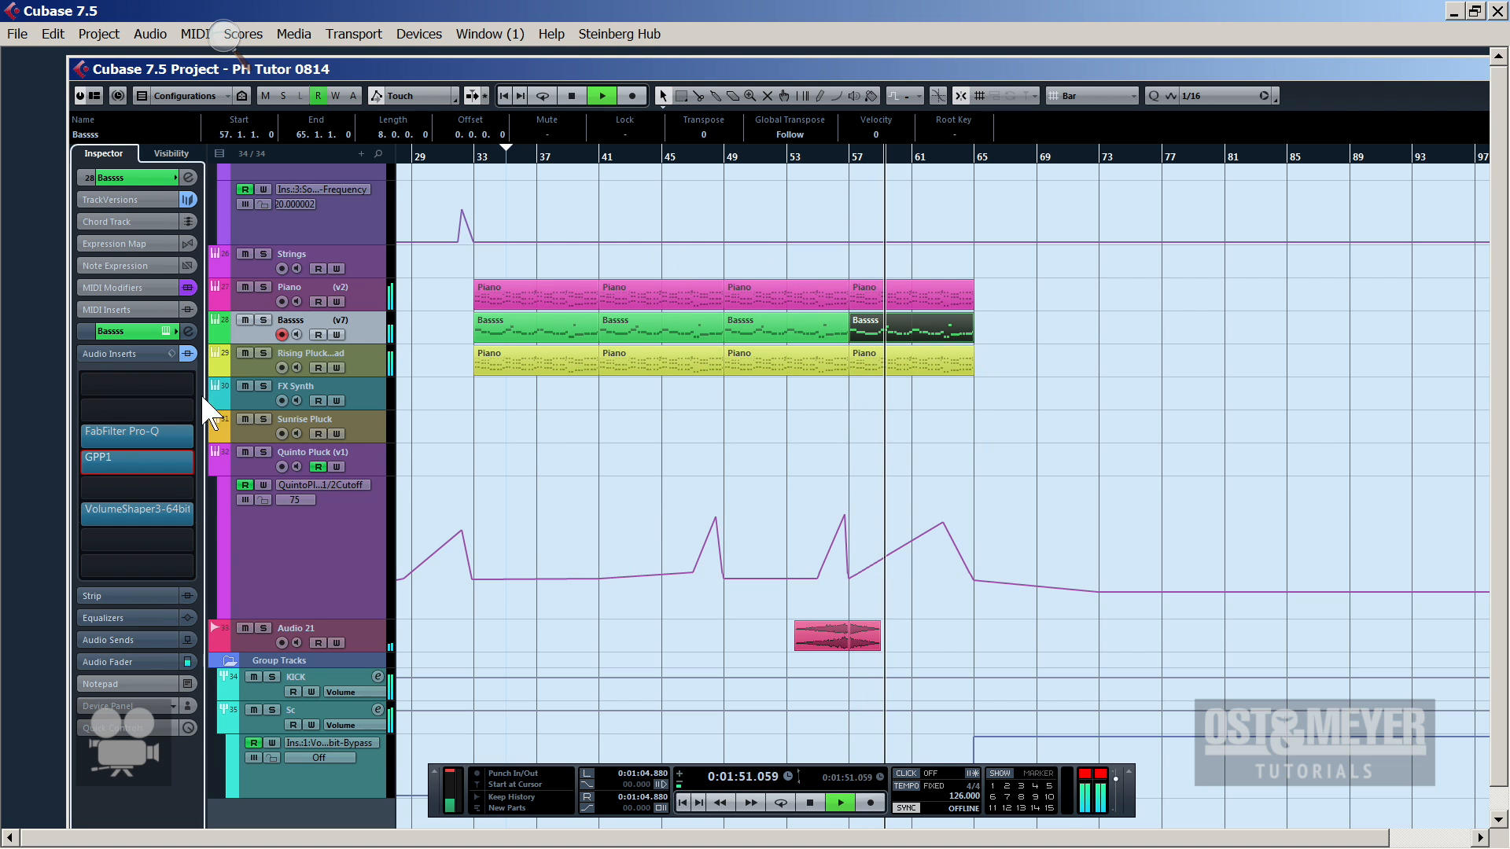
{"action": "left_click", "coordinate": [164, 461]}
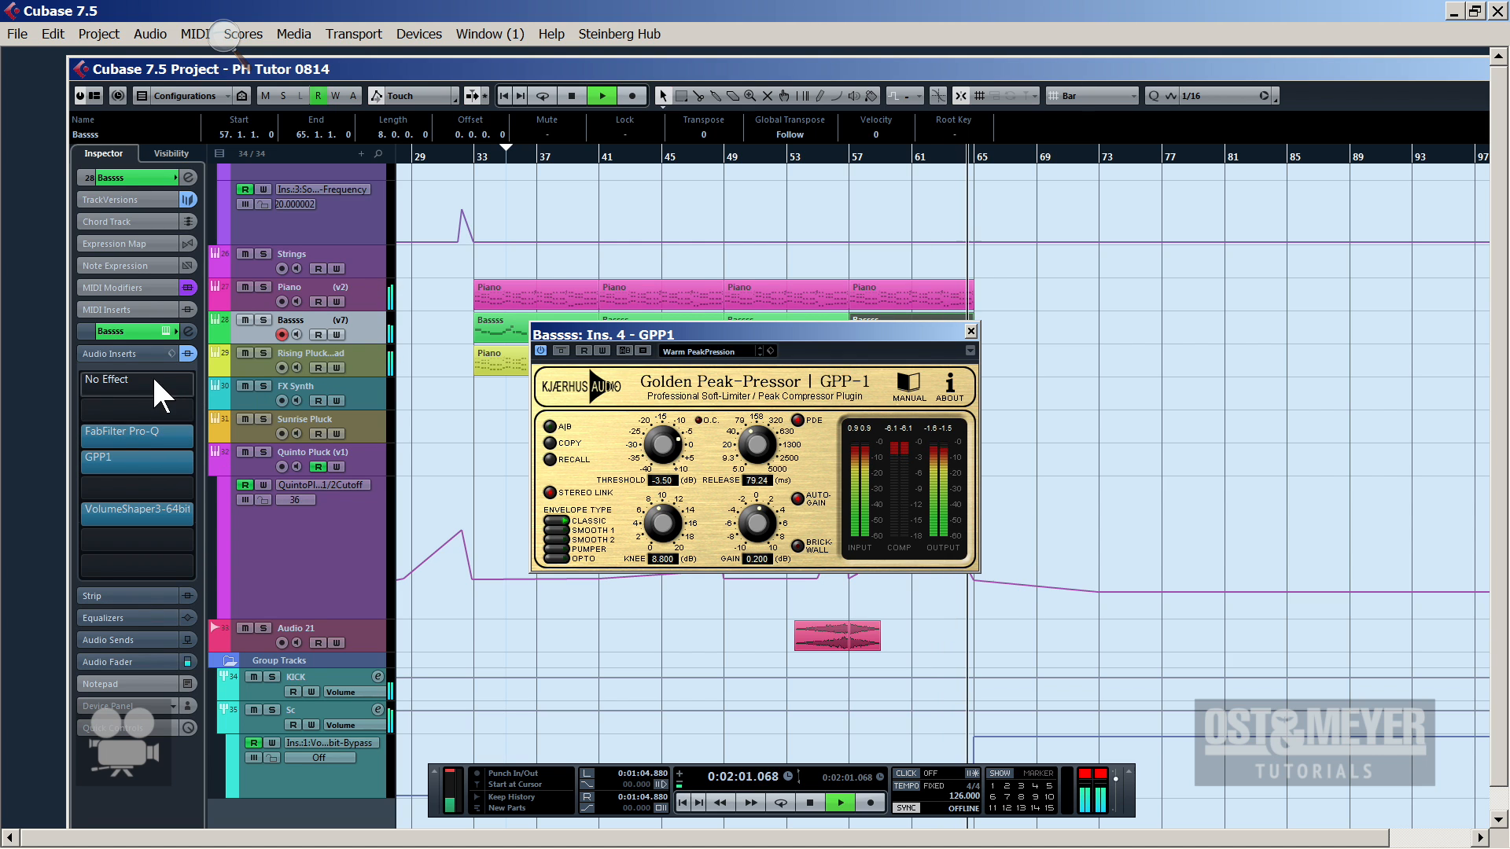
{"action": "key", "text": "space"}
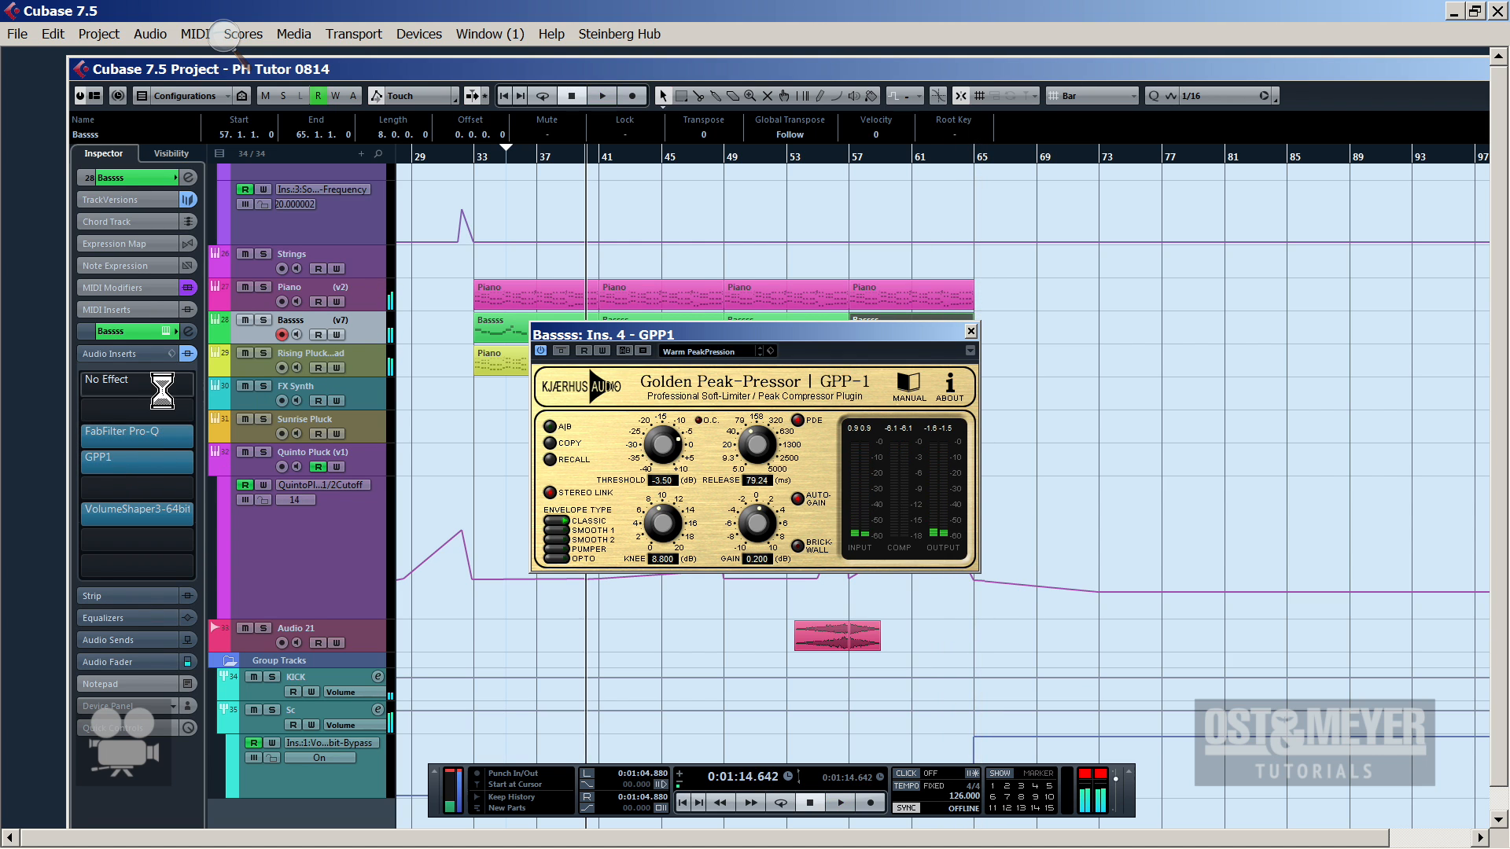
Add PSP MixSaturator2 to the first audio insert of the Bassss track, close both plug-in windows and resume playback
{"action": "left_click", "coordinate": [159, 381]}
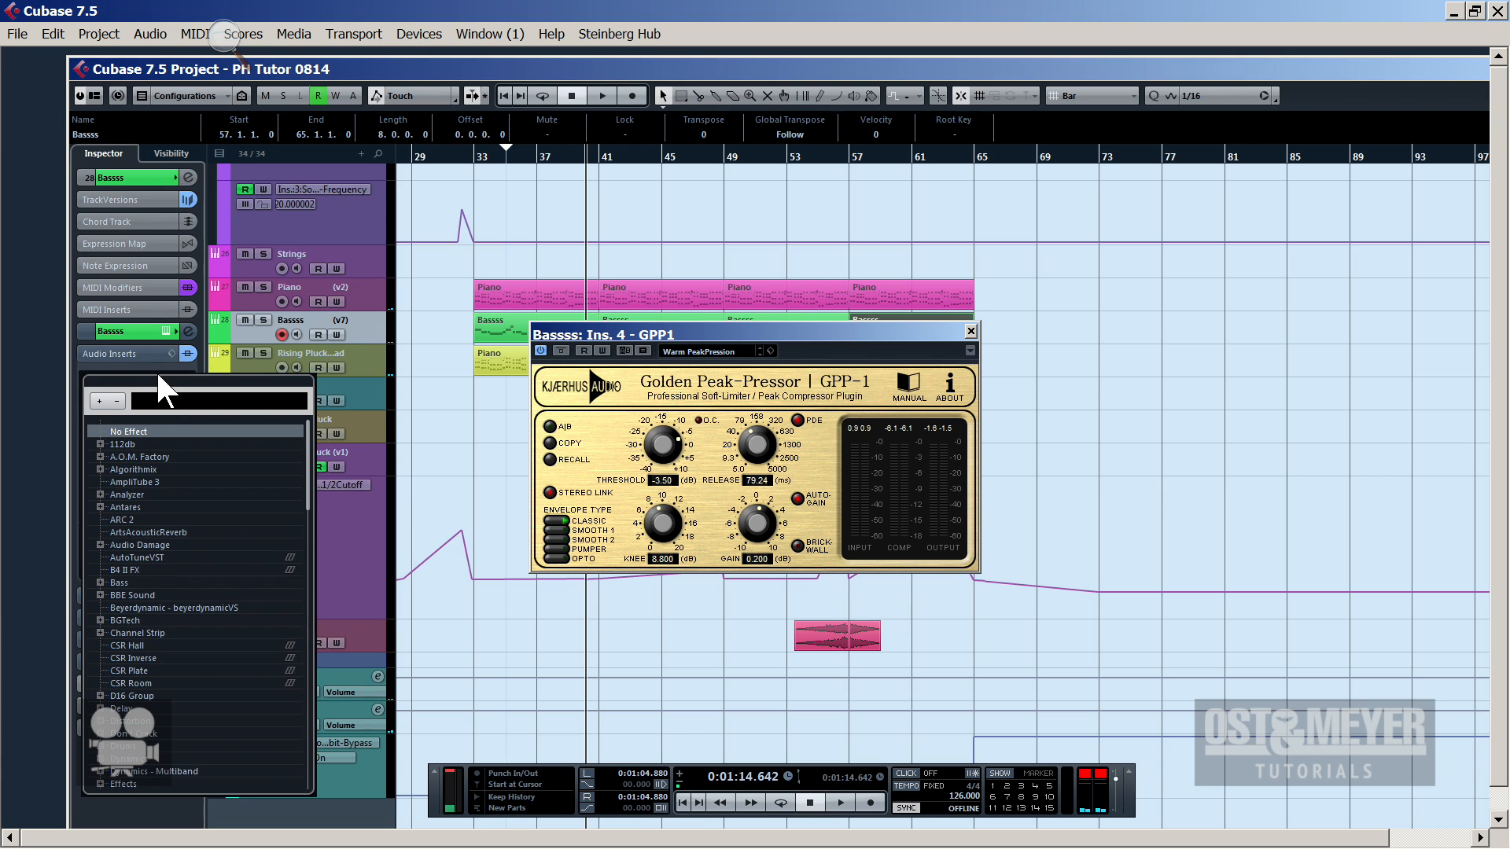
{"action": "type", "text": "s"}
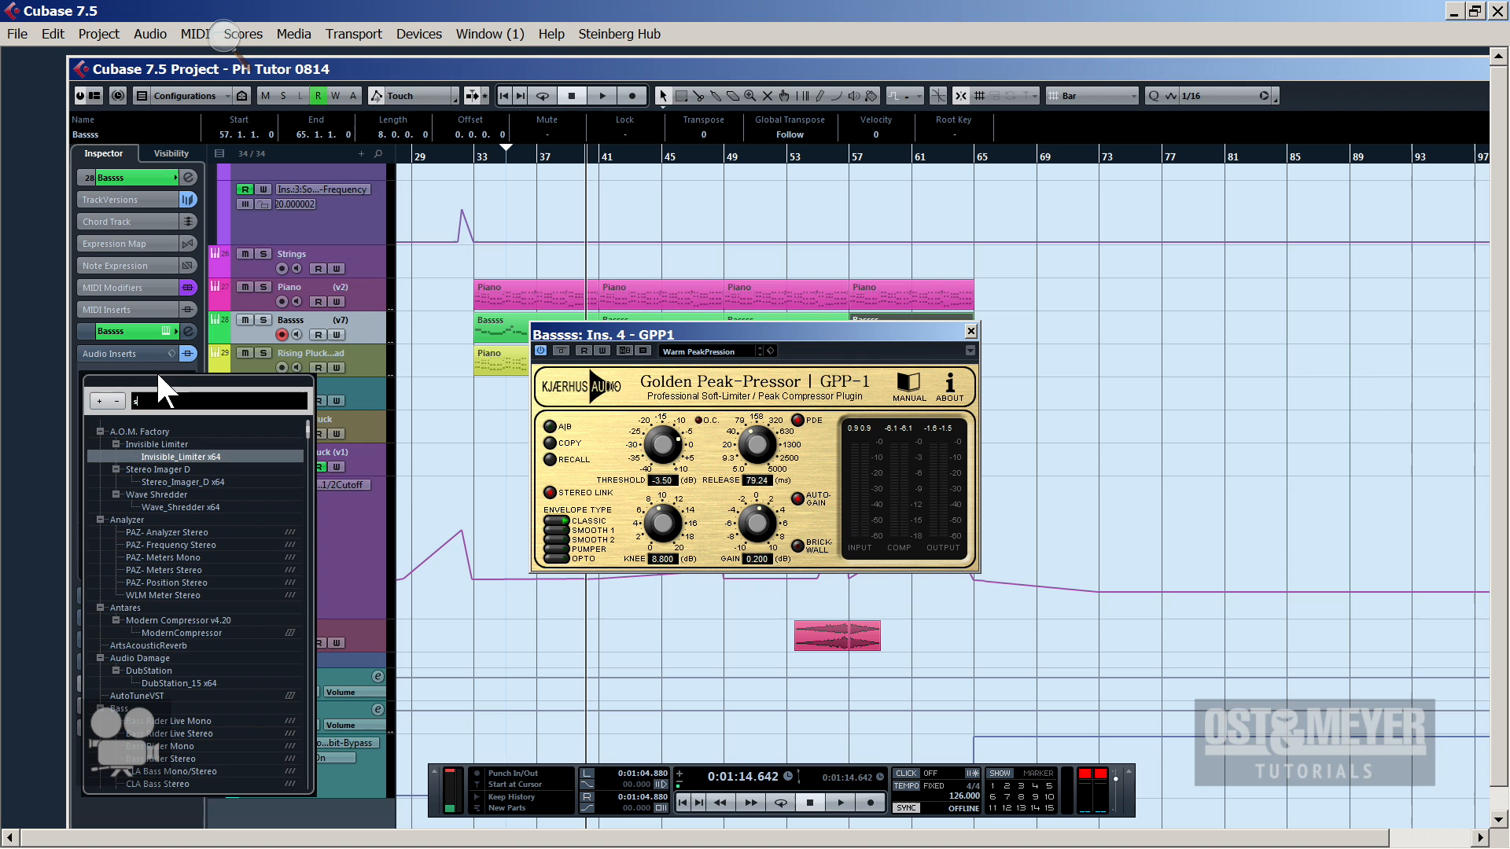
{"action": "key", "text": "BackSpace"}
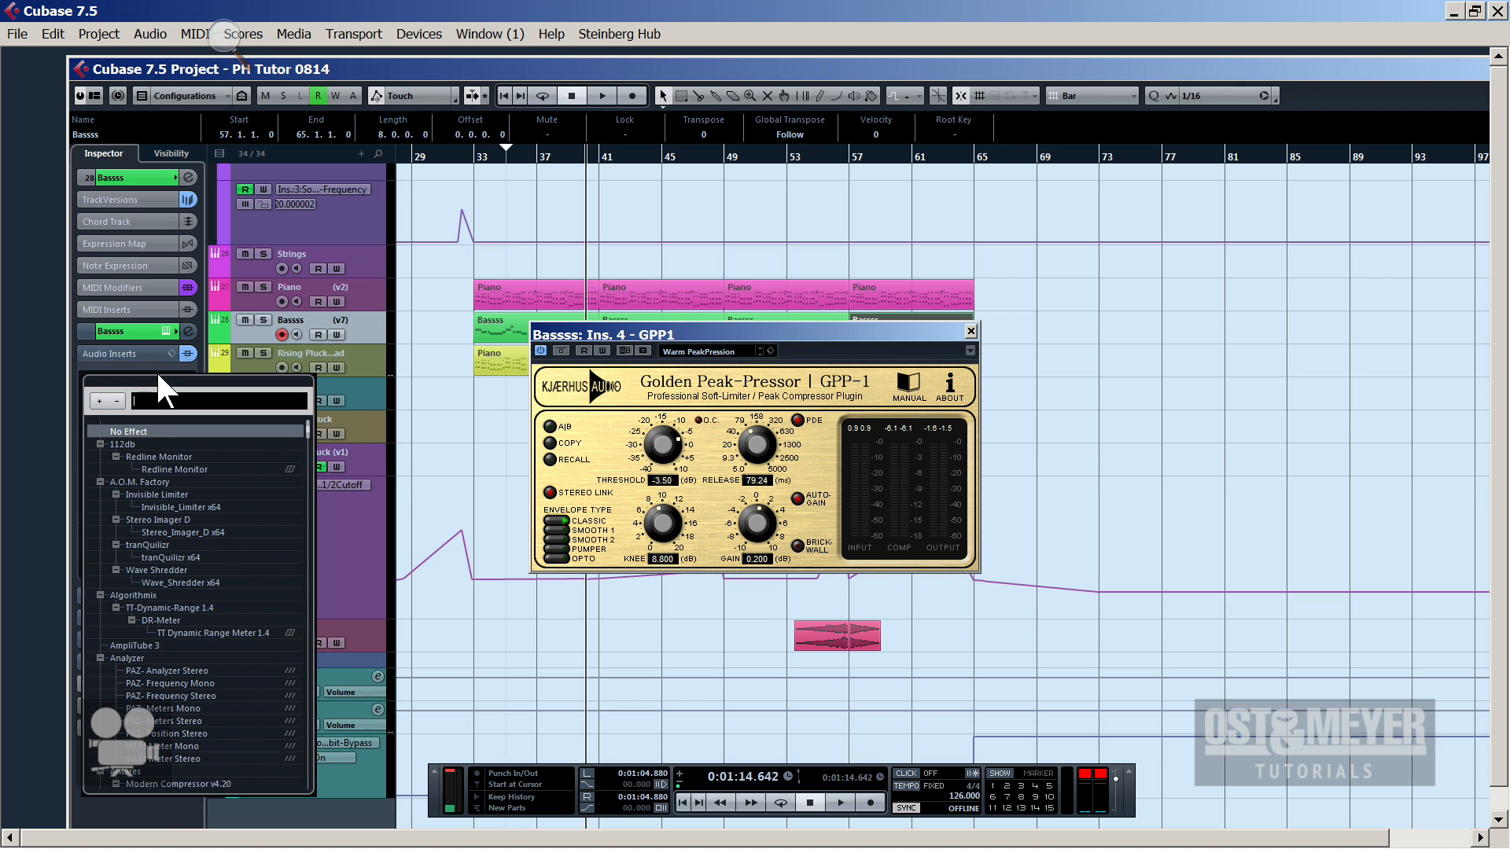
{"action": "type", "text": "mixsa"}
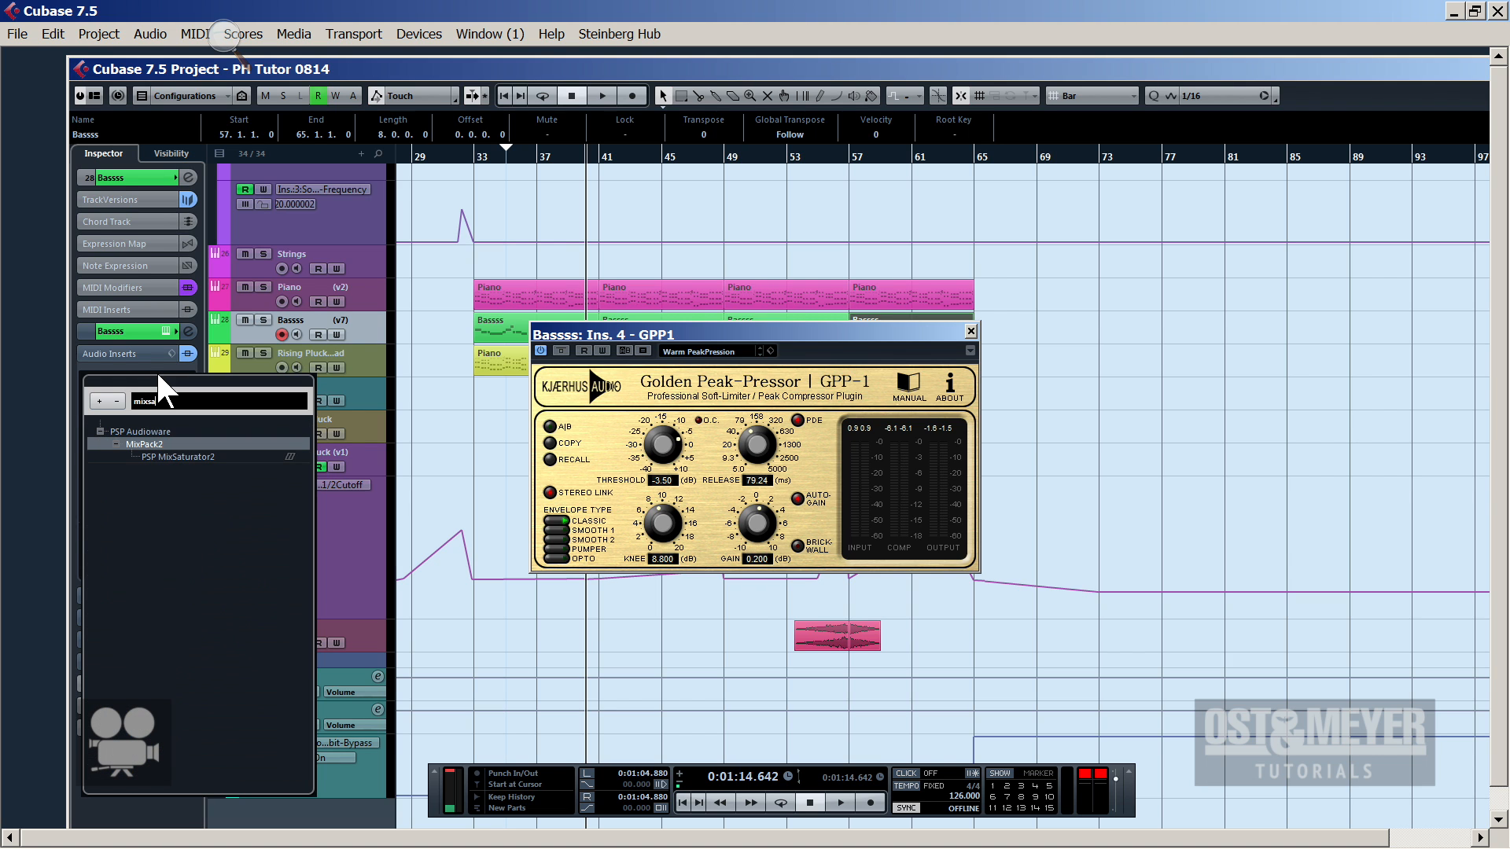
{"action": "left_click", "coordinate": [180, 456]}
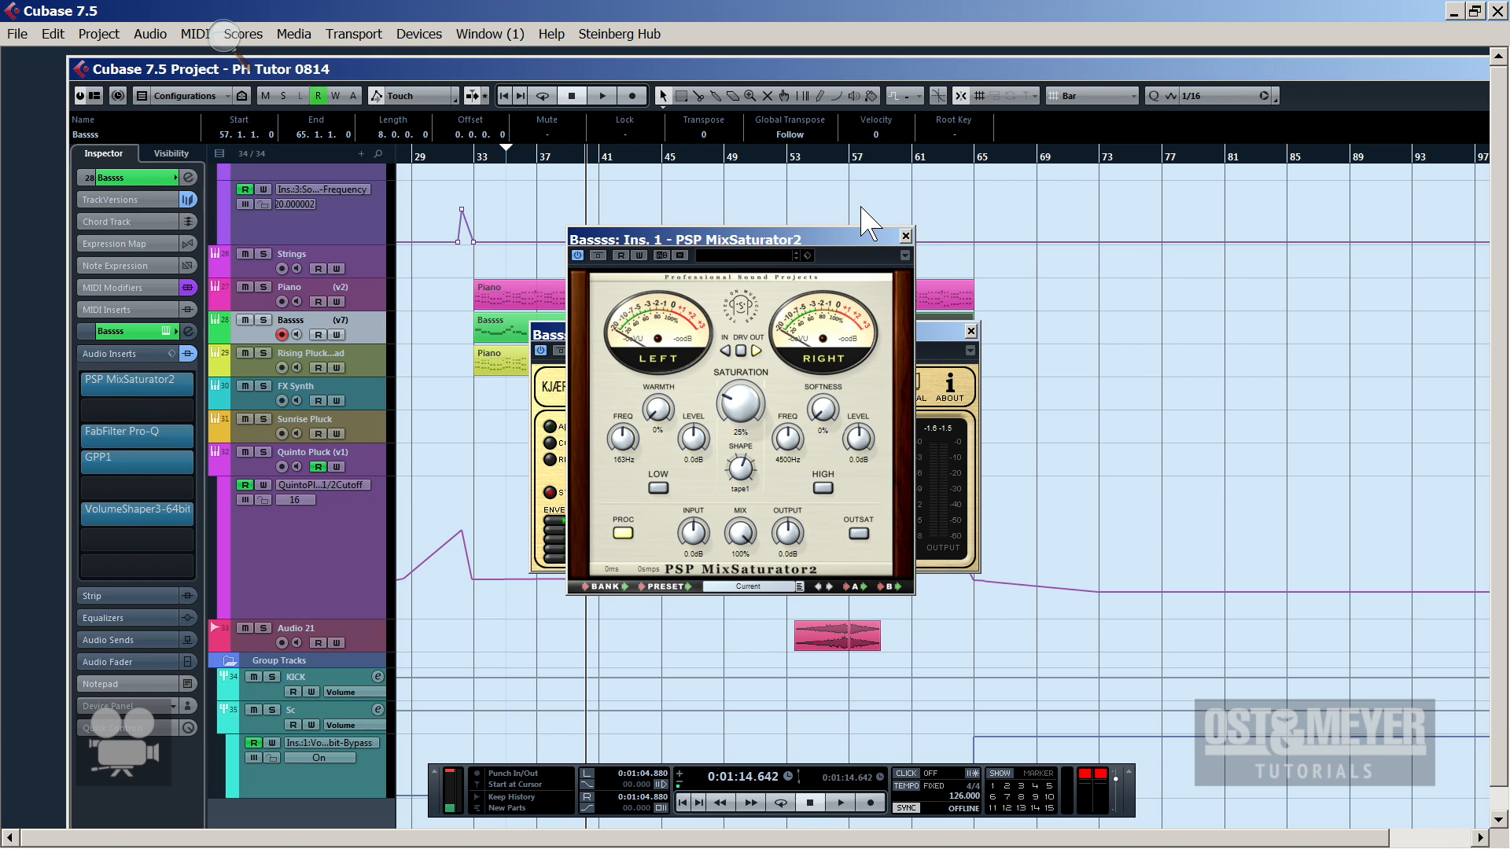
{"action": "left_click", "coordinate": [905, 236]}
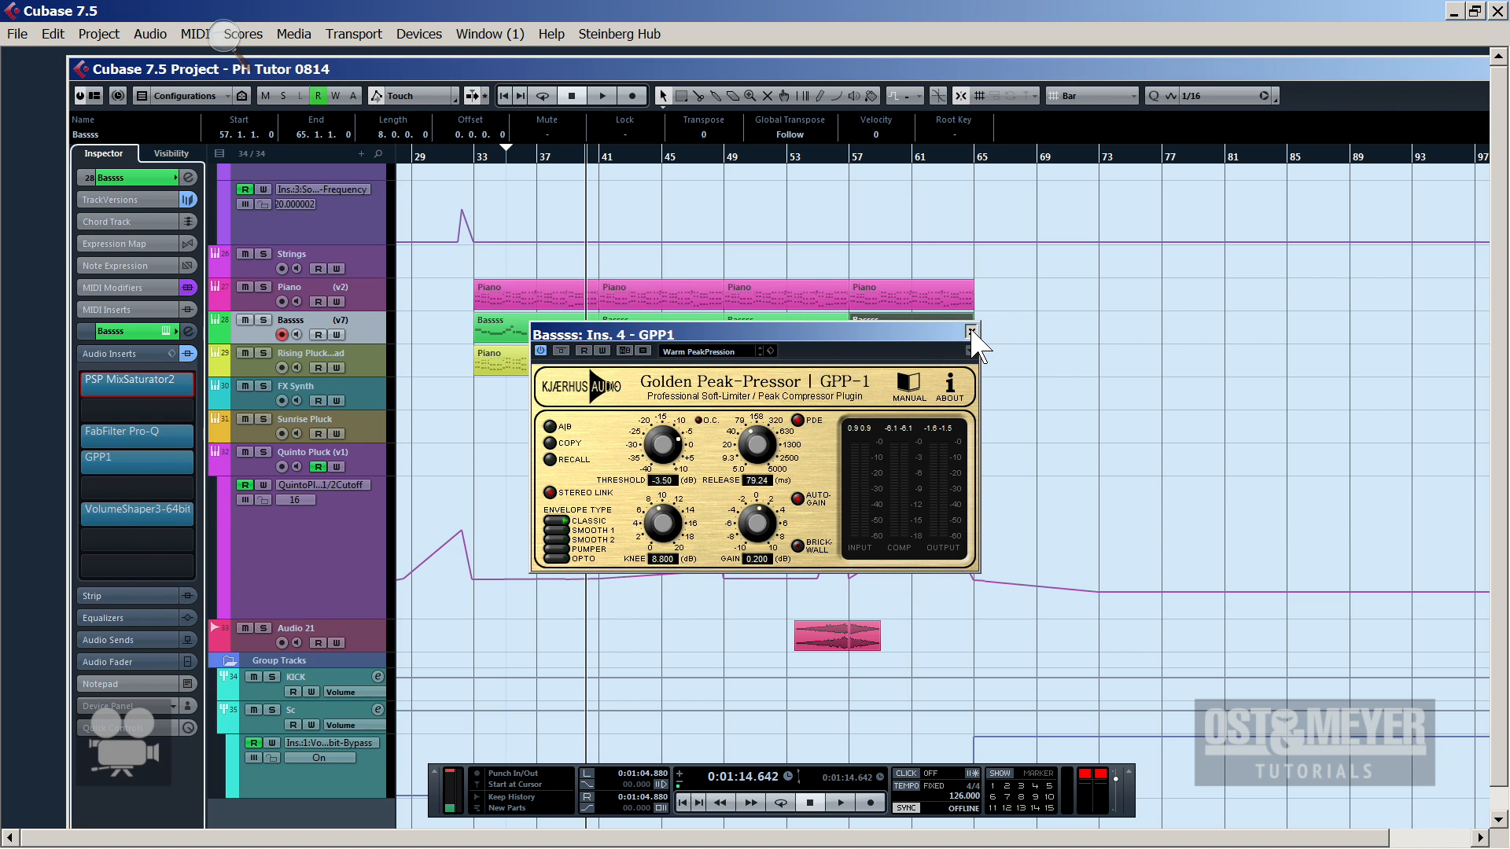
{"action": "left_click", "coordinate": [972, 331]}
{"action": "key", "text": "space"}
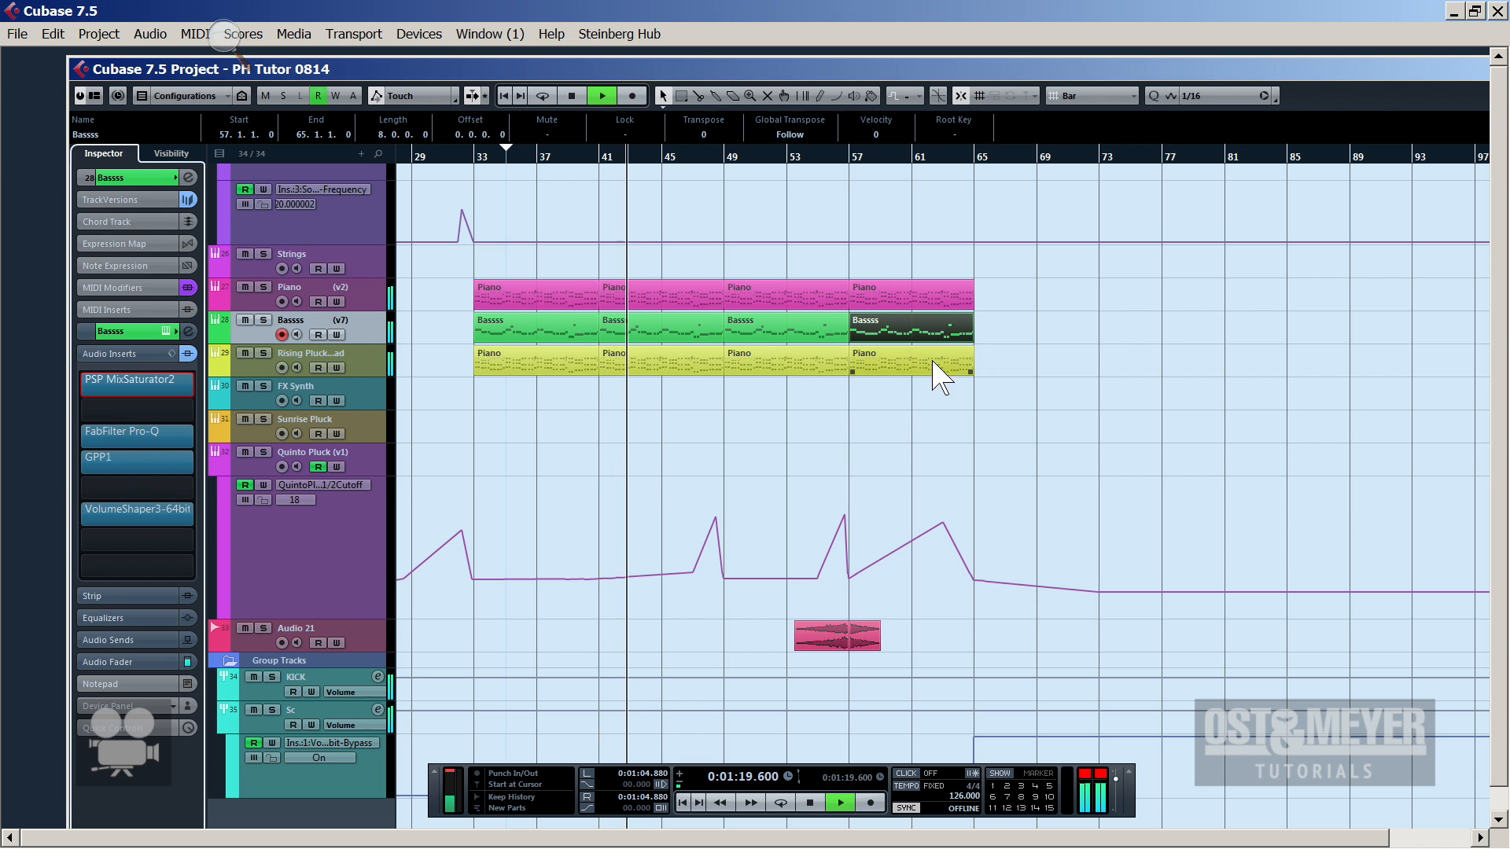
Try a slight cut of about -0.45 dB at 58 Hz in the Bassss track's FabFilter Pro-Q
{"action": "left_click", "coordinate": [167, 434]}
{"action": "left_click_drag", "start_coordinate": [326, 405], "coordinate": [330, 414]}
{"action": "right_click", "coordinate": [330, 415]}
{"action": "left_click", "coordinate": [370, 516]}
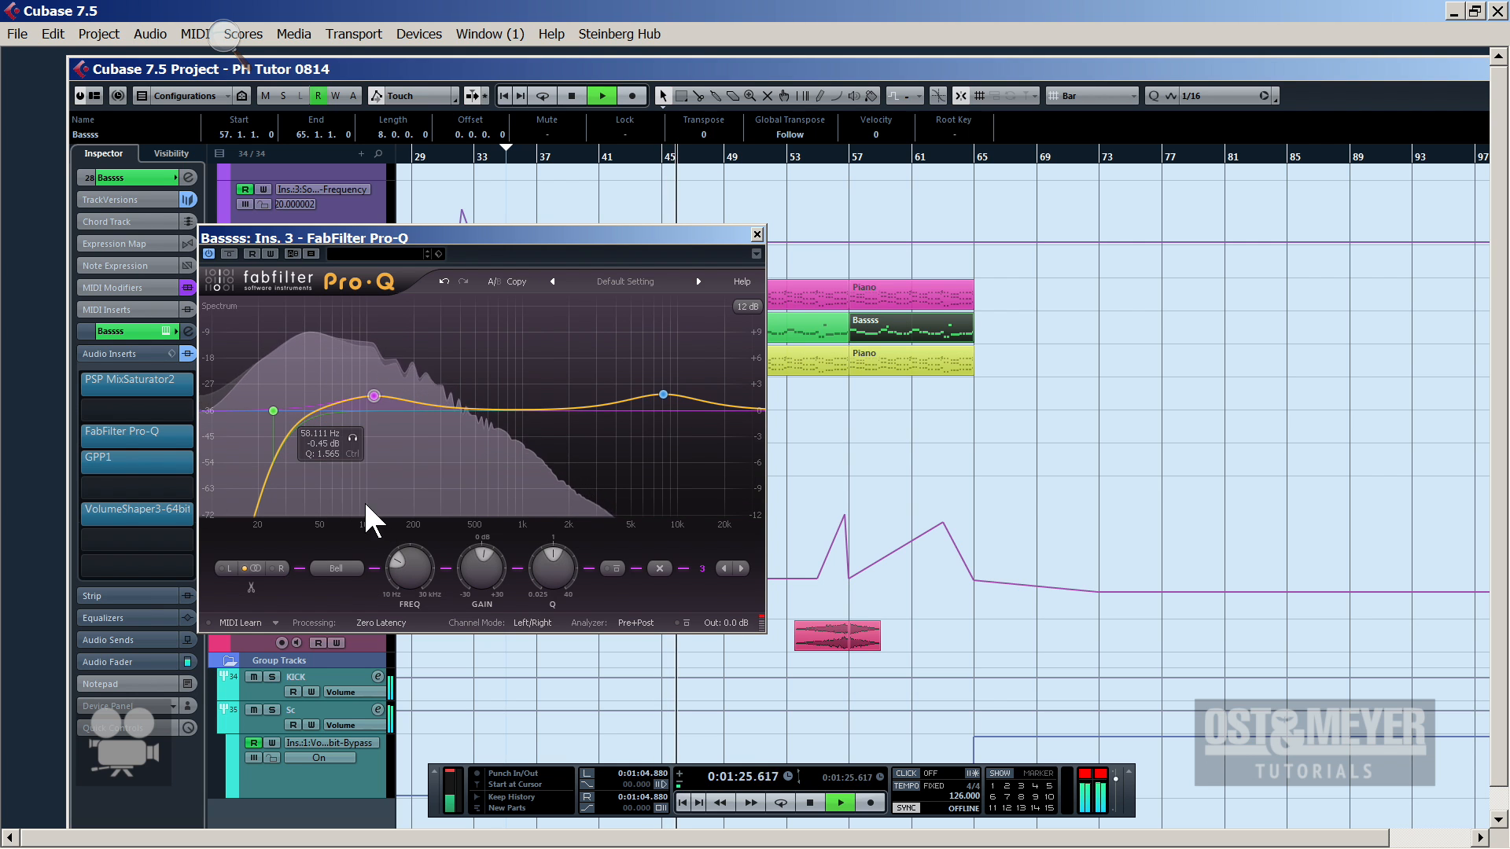
{"action": "left_click", "coordinate": [757, 234]}
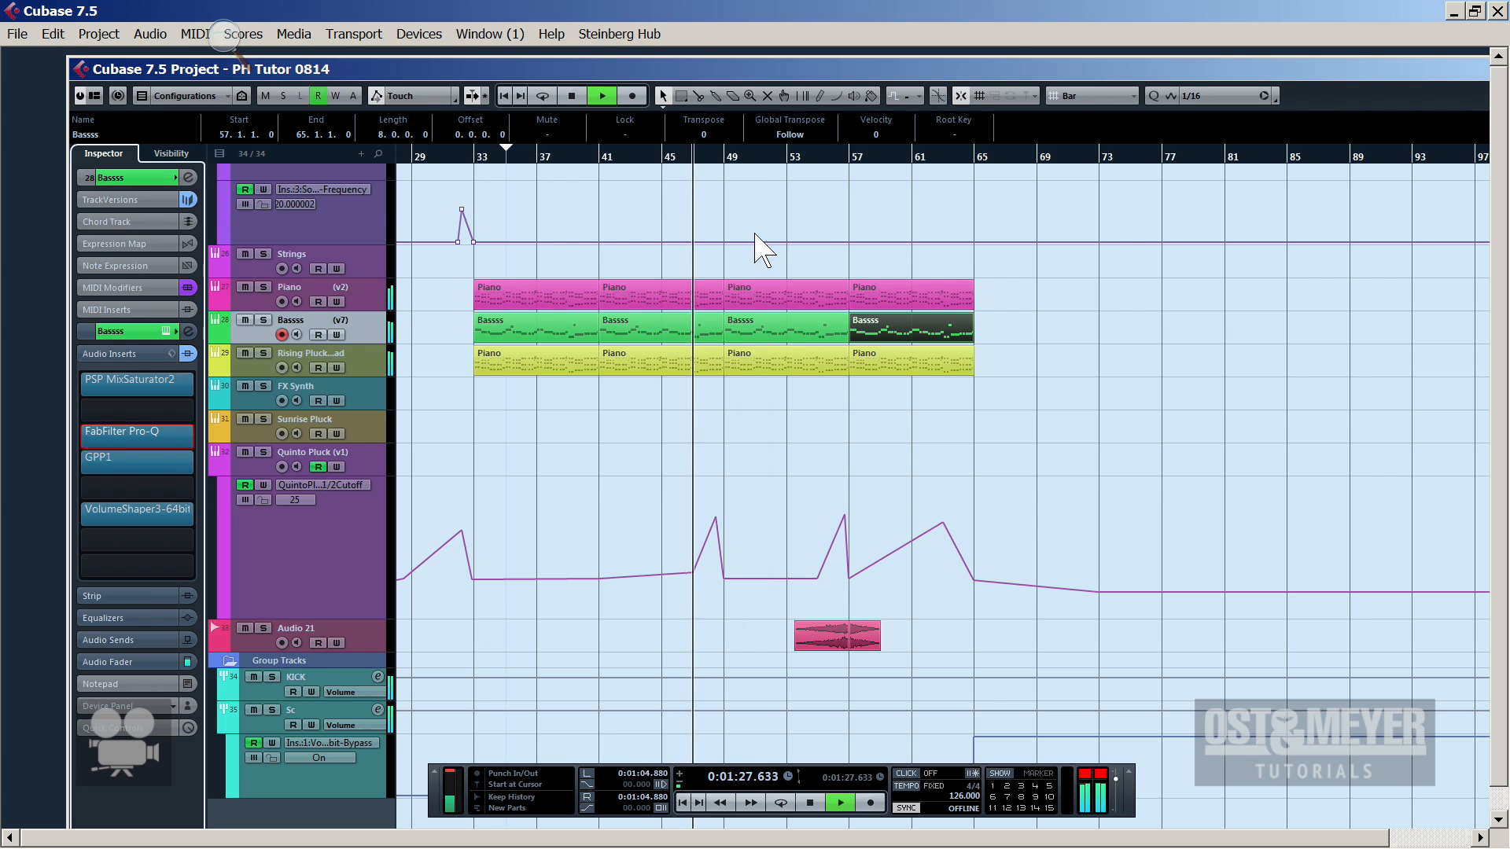
In the first Bassss part, delete the high D2 note in bar 39 and lengthen the D1 note before it
{"action": "left_click", "coordinate": [264, 288]}
{"action": "left_click", "coordinate": [267, 289]}
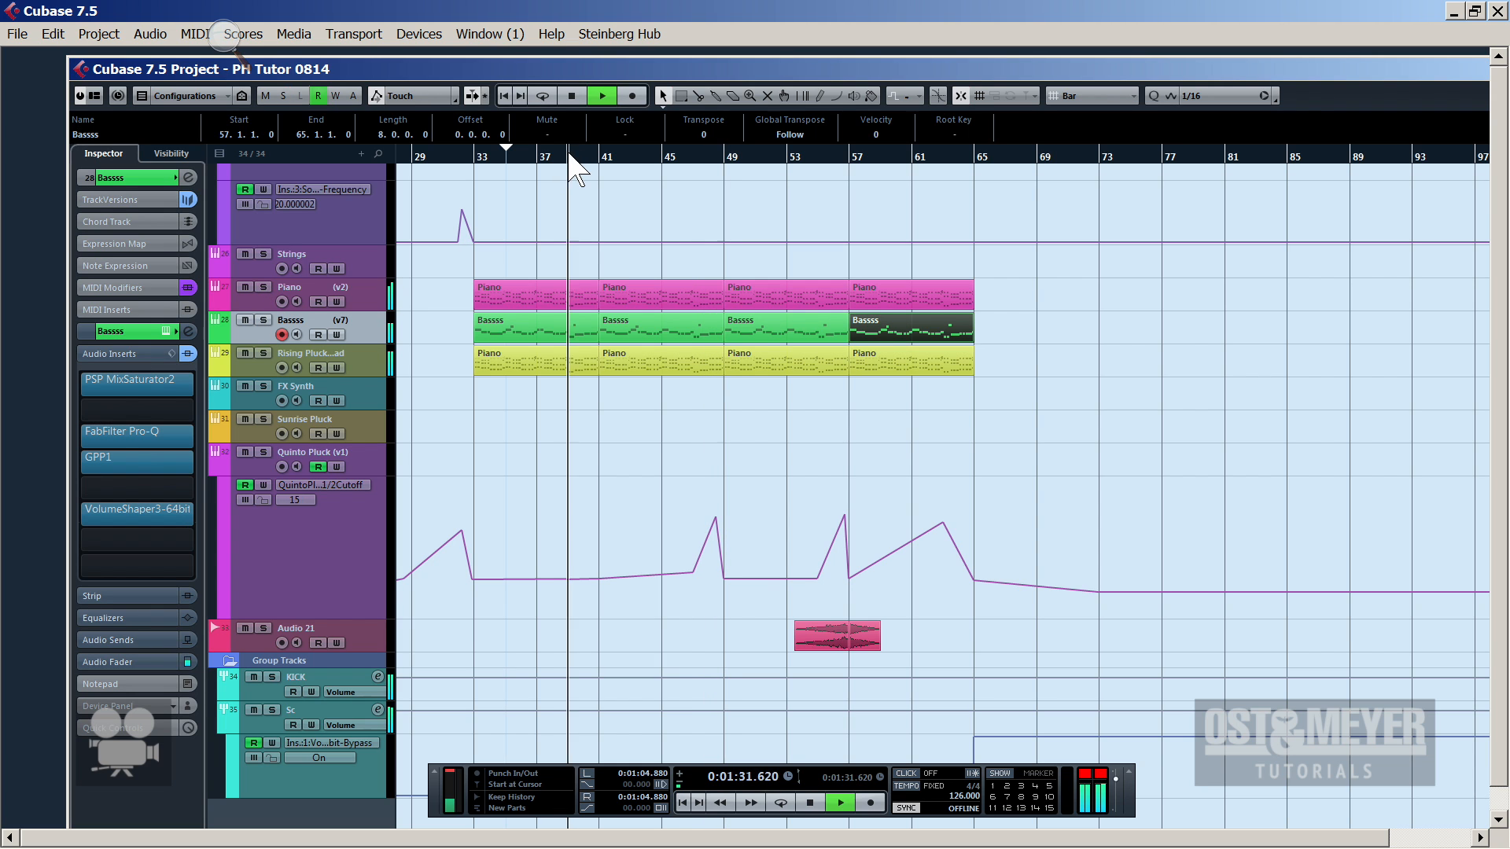
{"action": "double_click", "coordinate": [574, 334]}
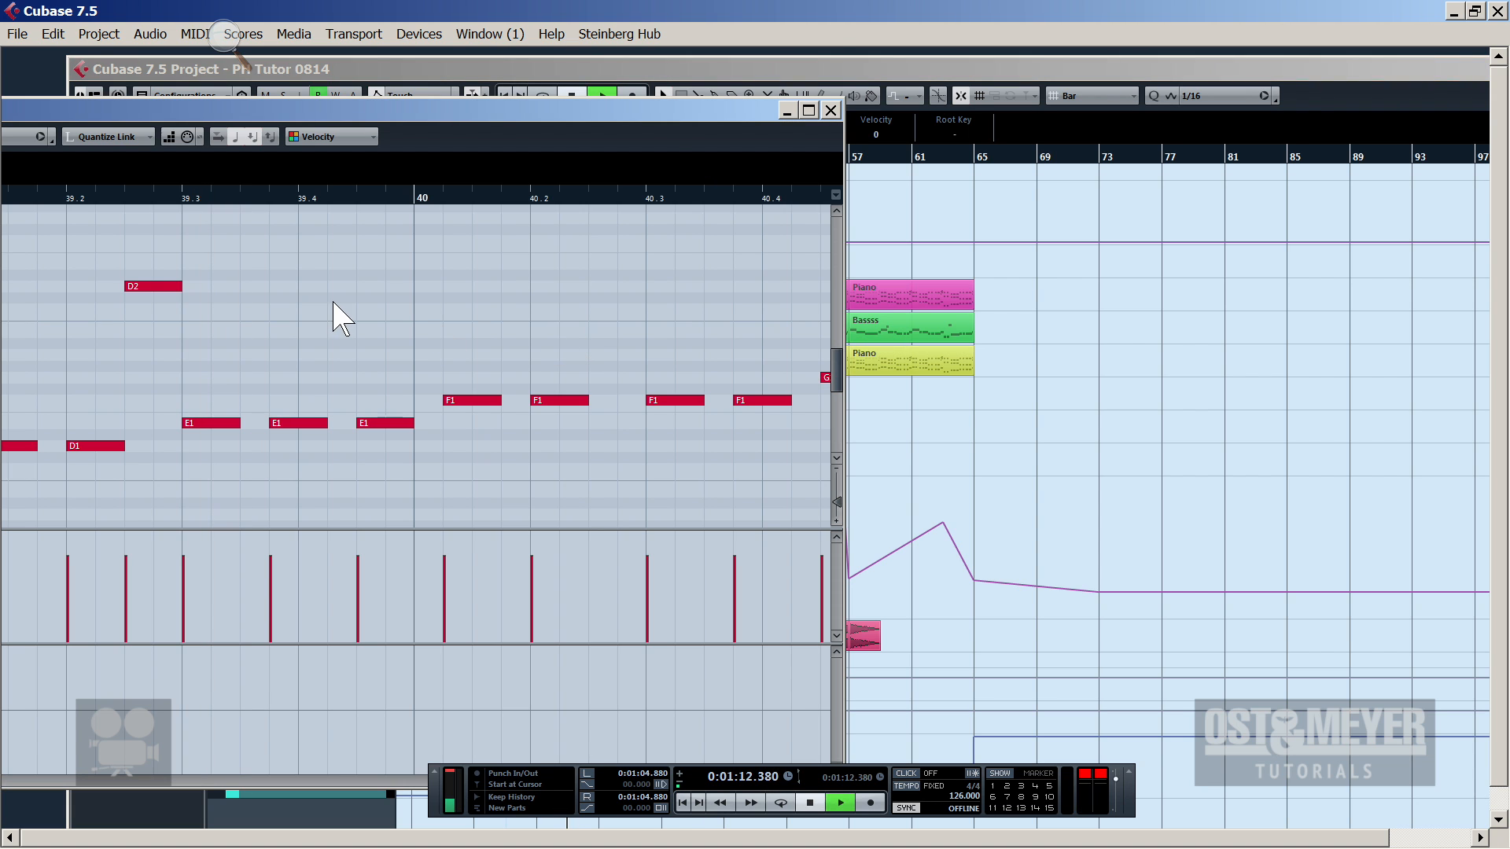
{"action": "left_click_drag", "start_coordinate": [264, 325], "coordinate": [162, 236]}
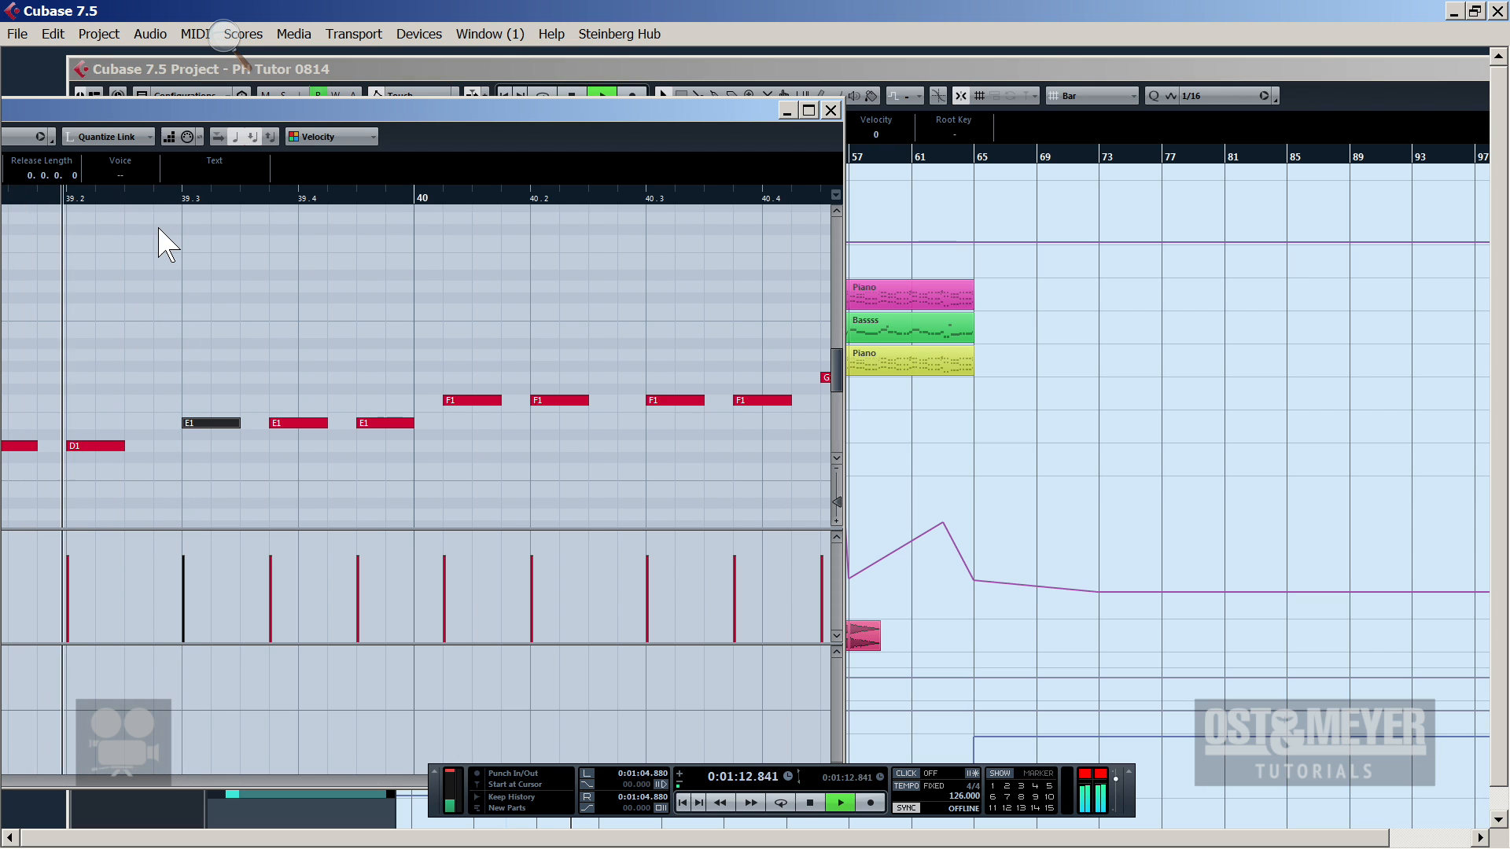
{"action": "key", "text": "space"}
{"action": "left_click", "coordinate": [122, 446]}
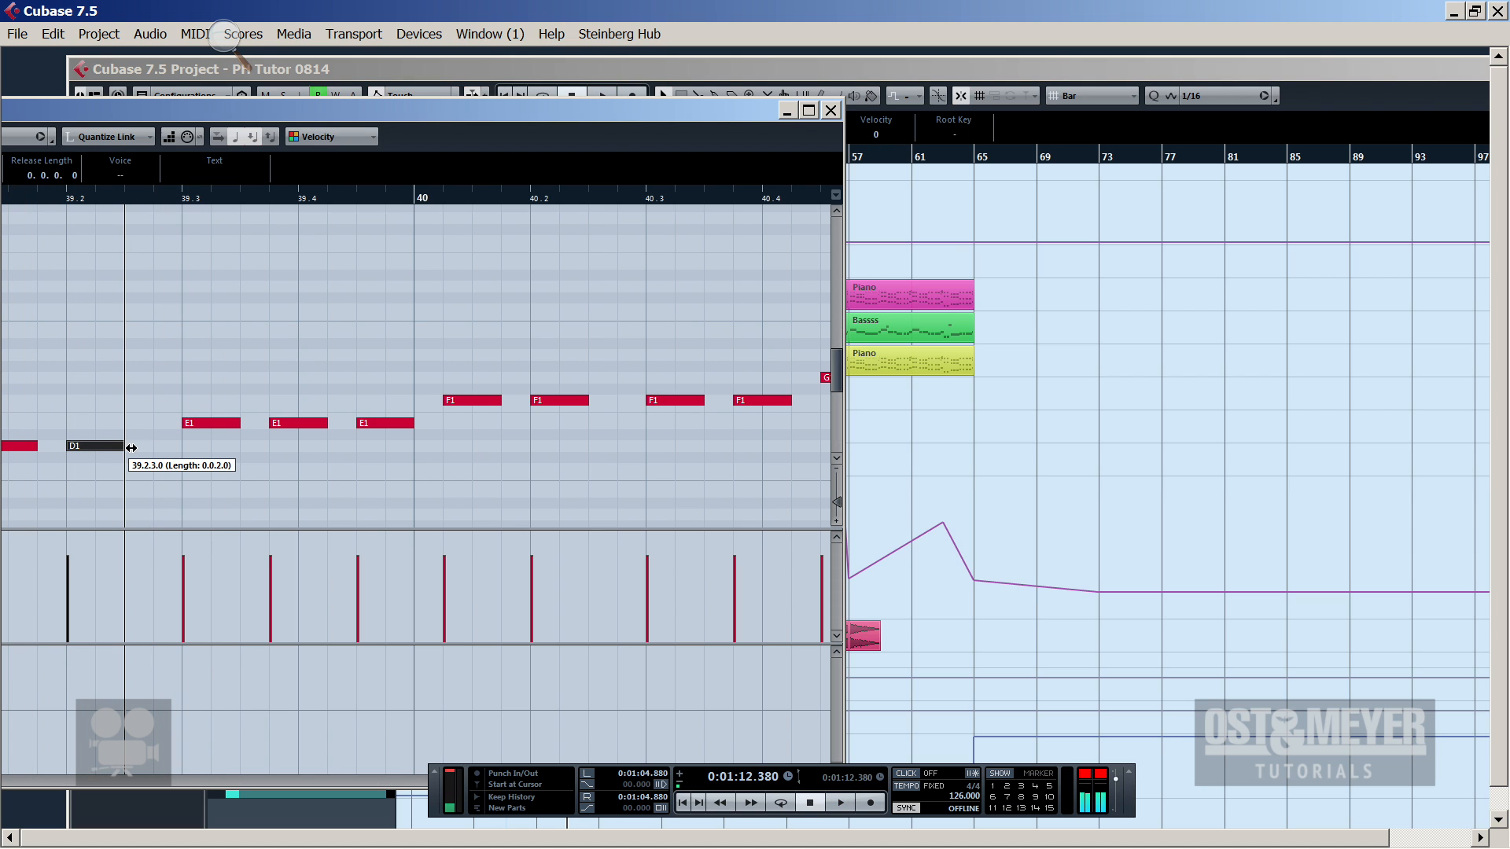
{"action": "left_click_drag", "start_coordinate": [132, 448], "coordinate": [144, 451]}
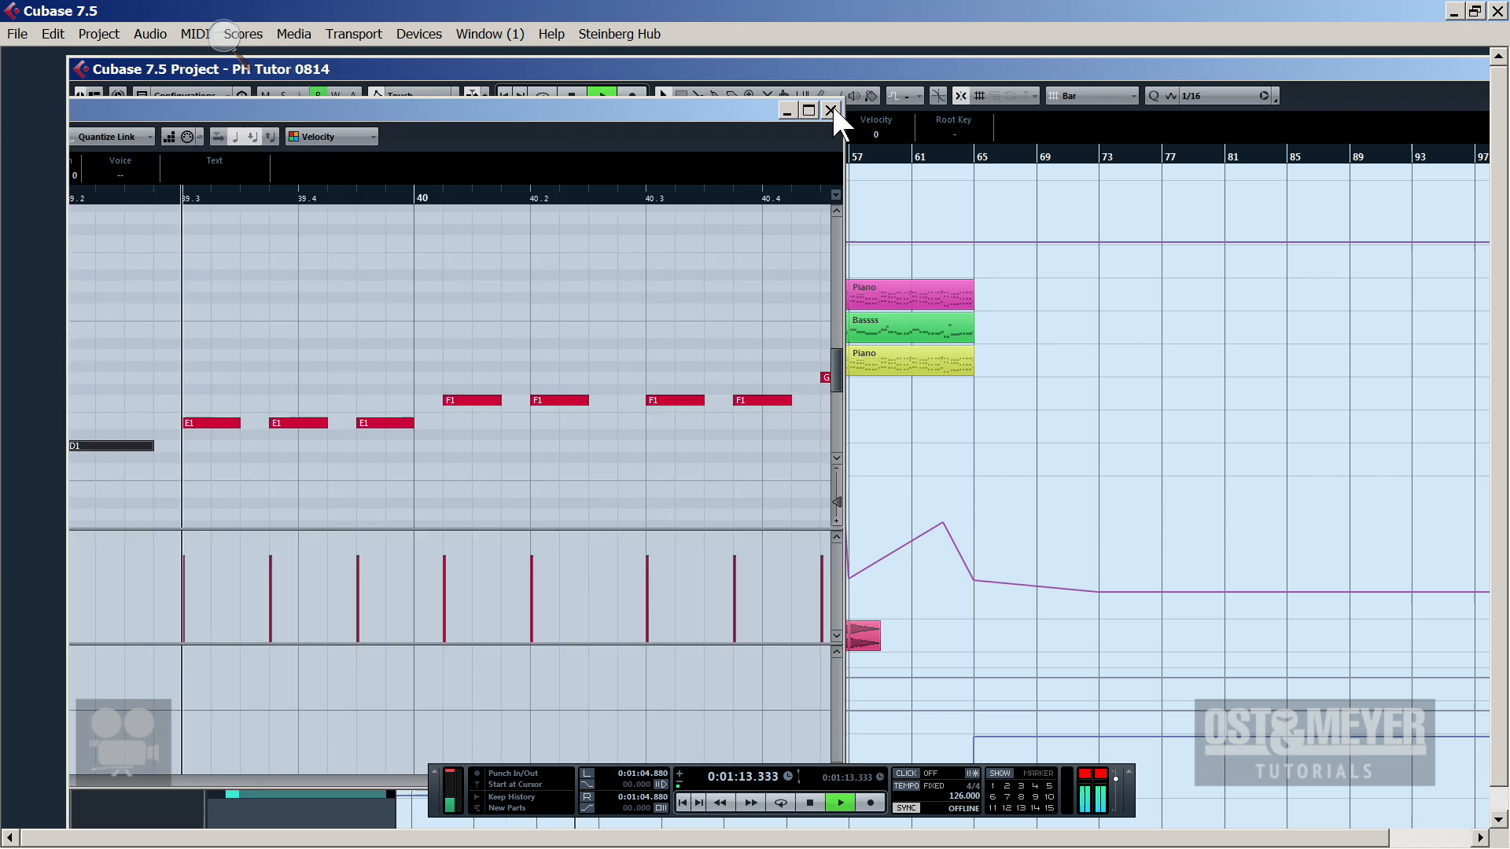
{"action": "left_click", "coordinate": [830, 110]}
Replace the three following Bassss parts with three duplicates of the edited first part
{"action": "double_click", "coordinate": [662, 320], "text": "shift"}
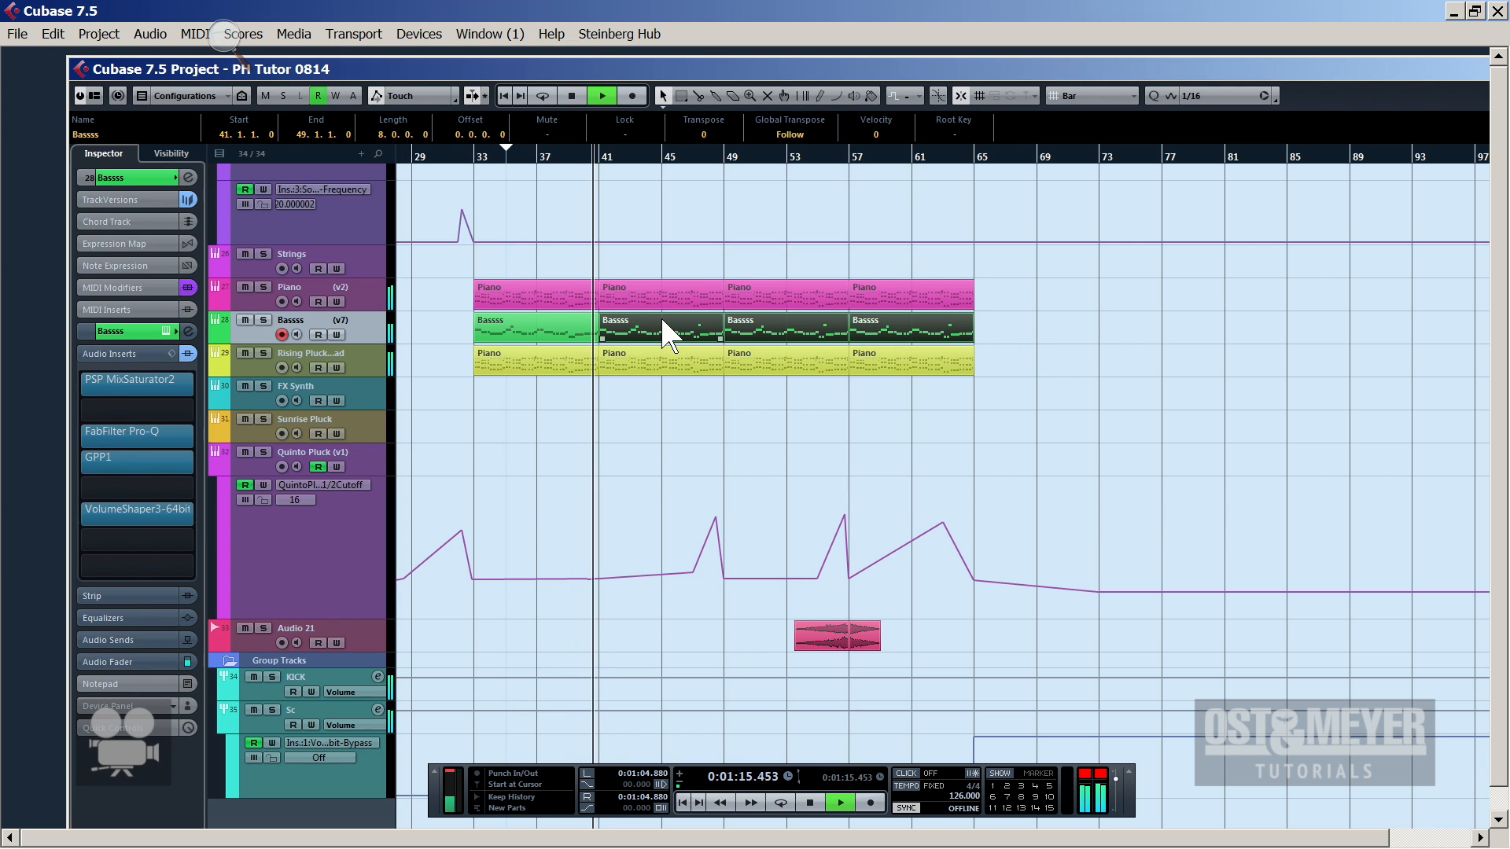
{"action": "key", "text": "Delete"}
{"action": "left_click", "coordinate": [510, 312]}
{"action": "key", "text": "ctrl+d"}
{"action": "key", "text": "ctrl+d"}
{"action": "key", "text": "ctrl+d"}
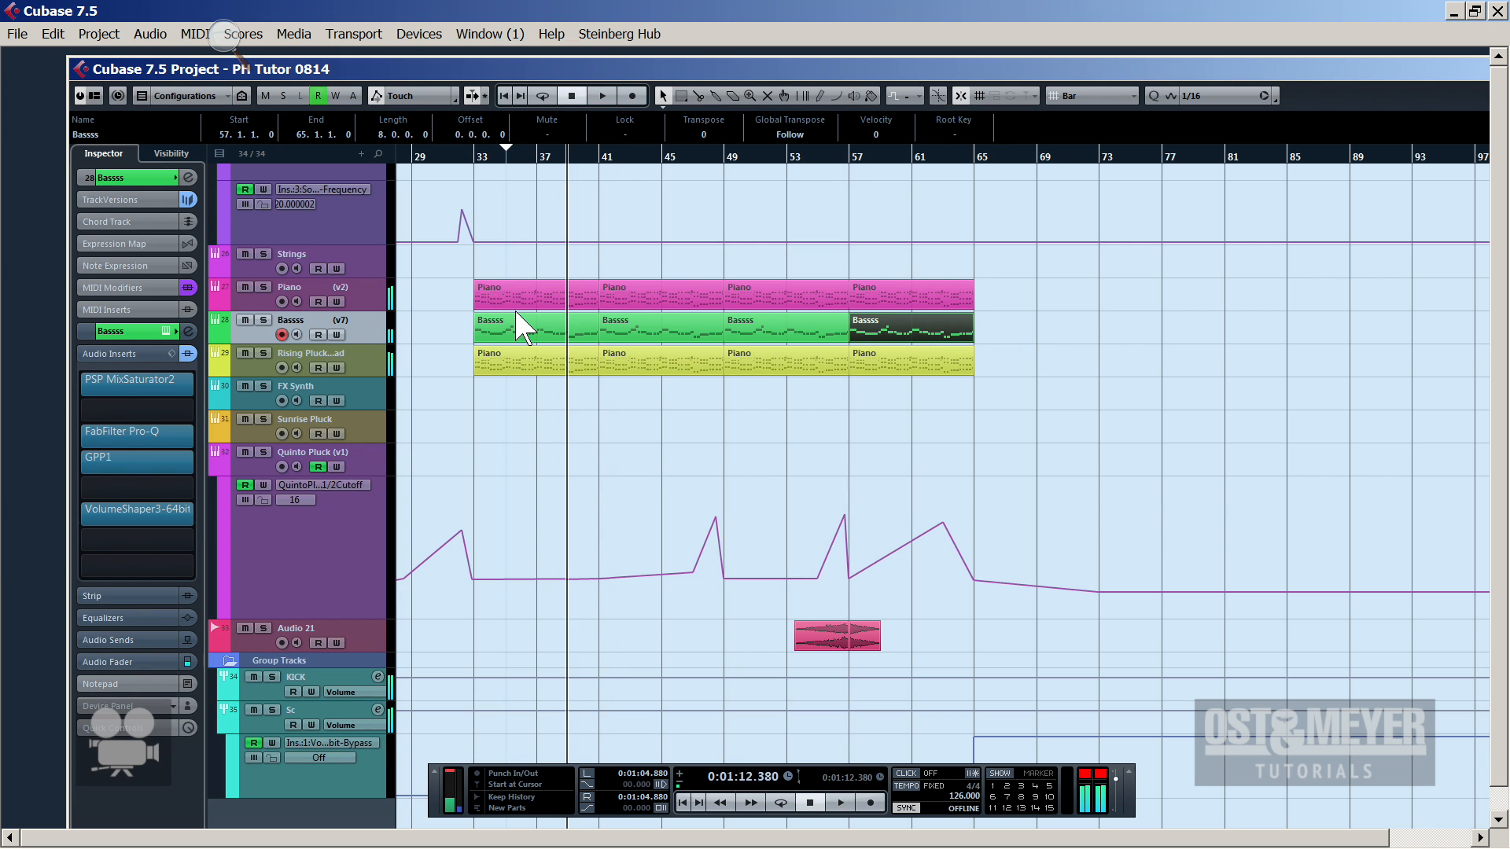
Solo the Piano track and open all four of its parts together for note editing
{"action": "left_click", "coordinate": [251, 297]}
{"action": "left_click", "coordinate": [263, 287]}
{"action": "left_click_drag", "start_coordinate": [1027, 277], "coordinate": [813, 283]}
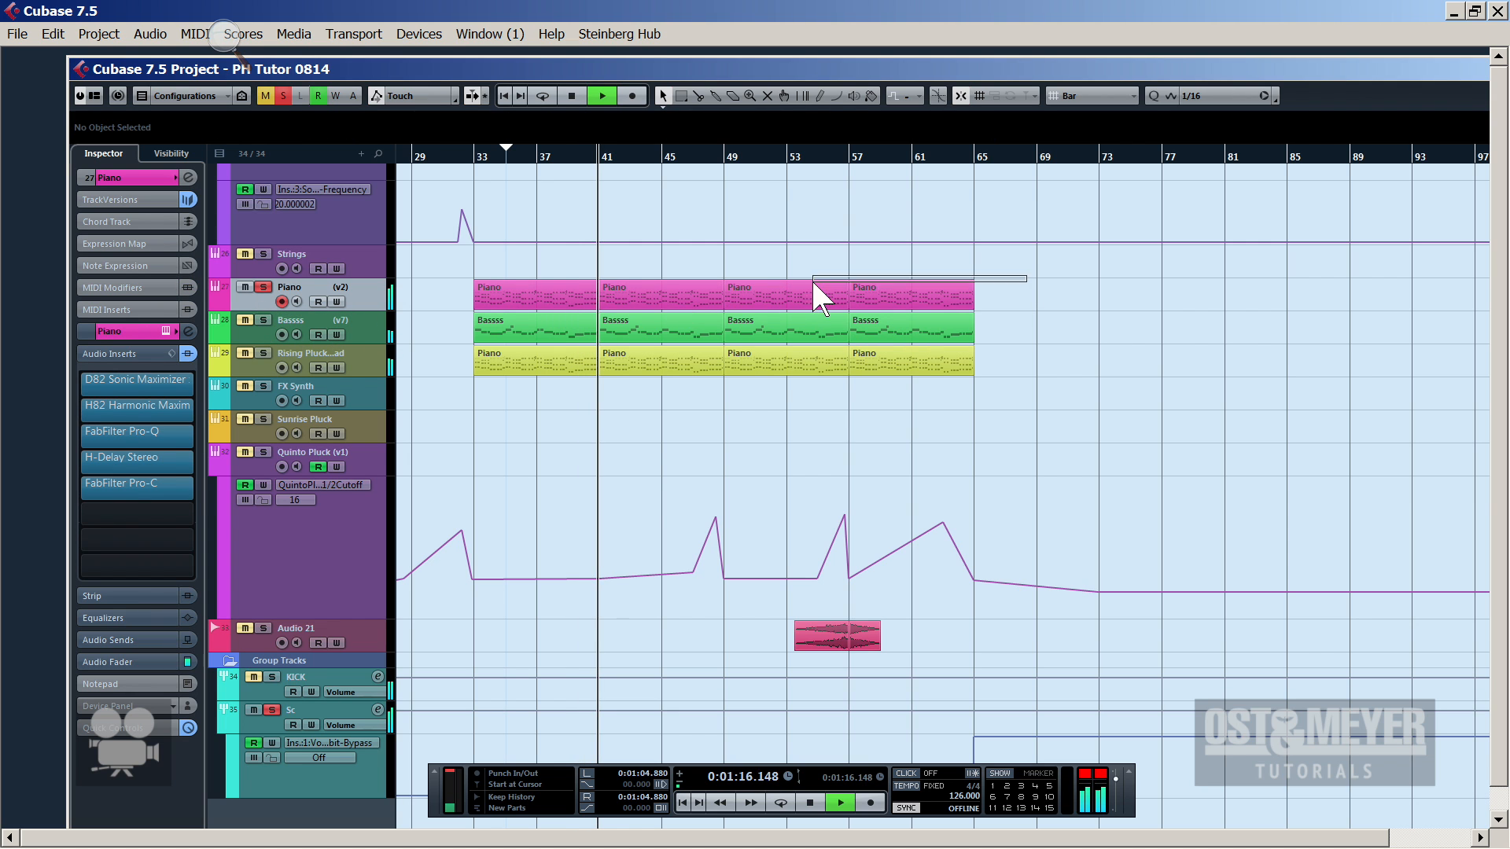
{"action": "left_click_drag", "start_coordinate": [558, 280], "coordinate": [556, 297]}
{"action": "double_click", "coordinate": [556, 299]}
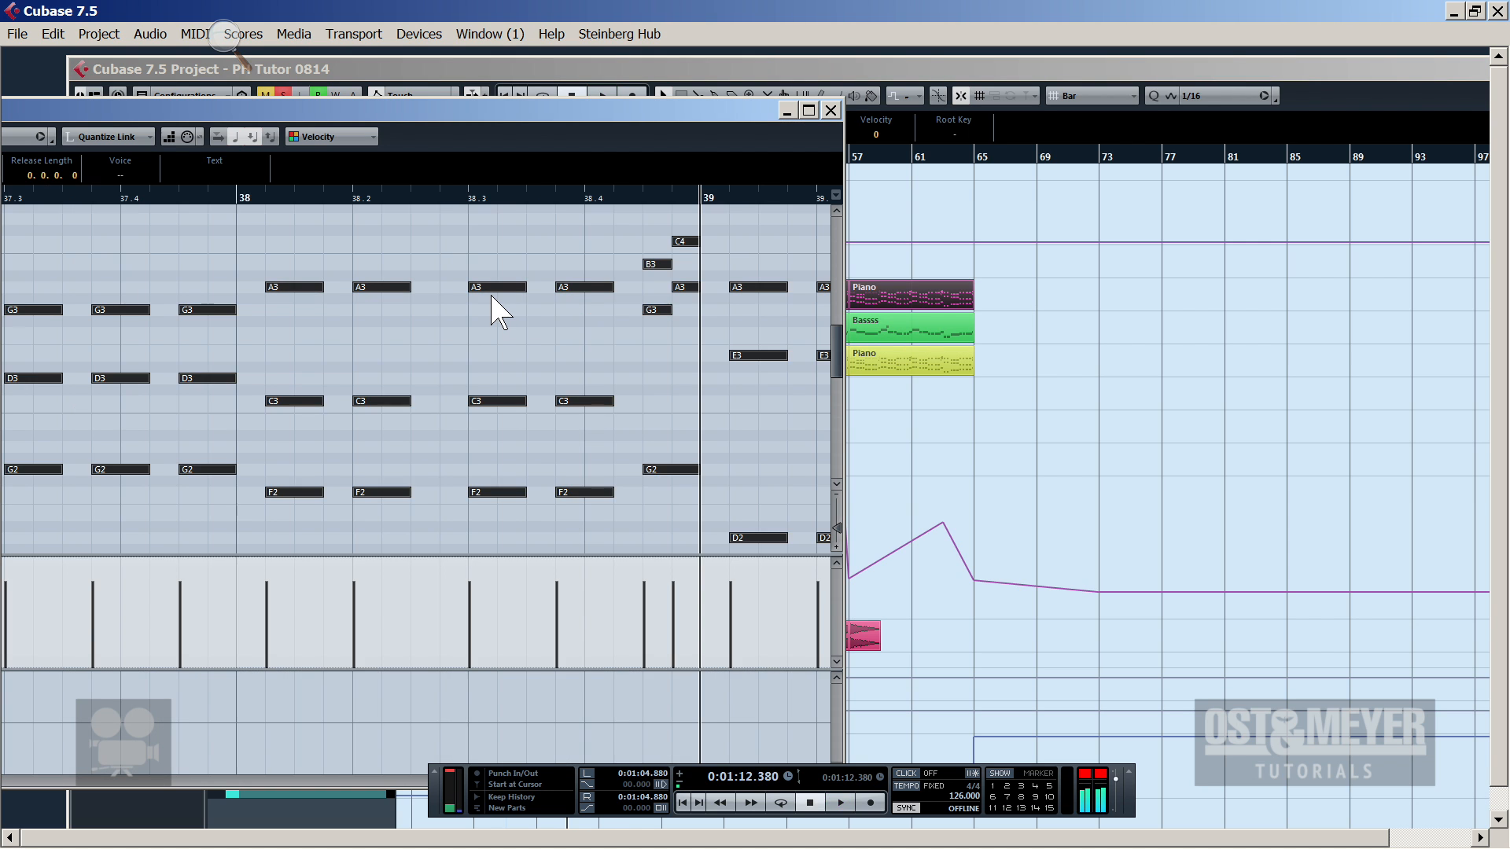
Shorten all Piano notes with the Fixed Lengths function during playback and close the note editor
{"action": "left_click_drag", "start_coordinate": [476, 287], "coordinate": [449, 288]}
{"action": "key", "text": "space"}
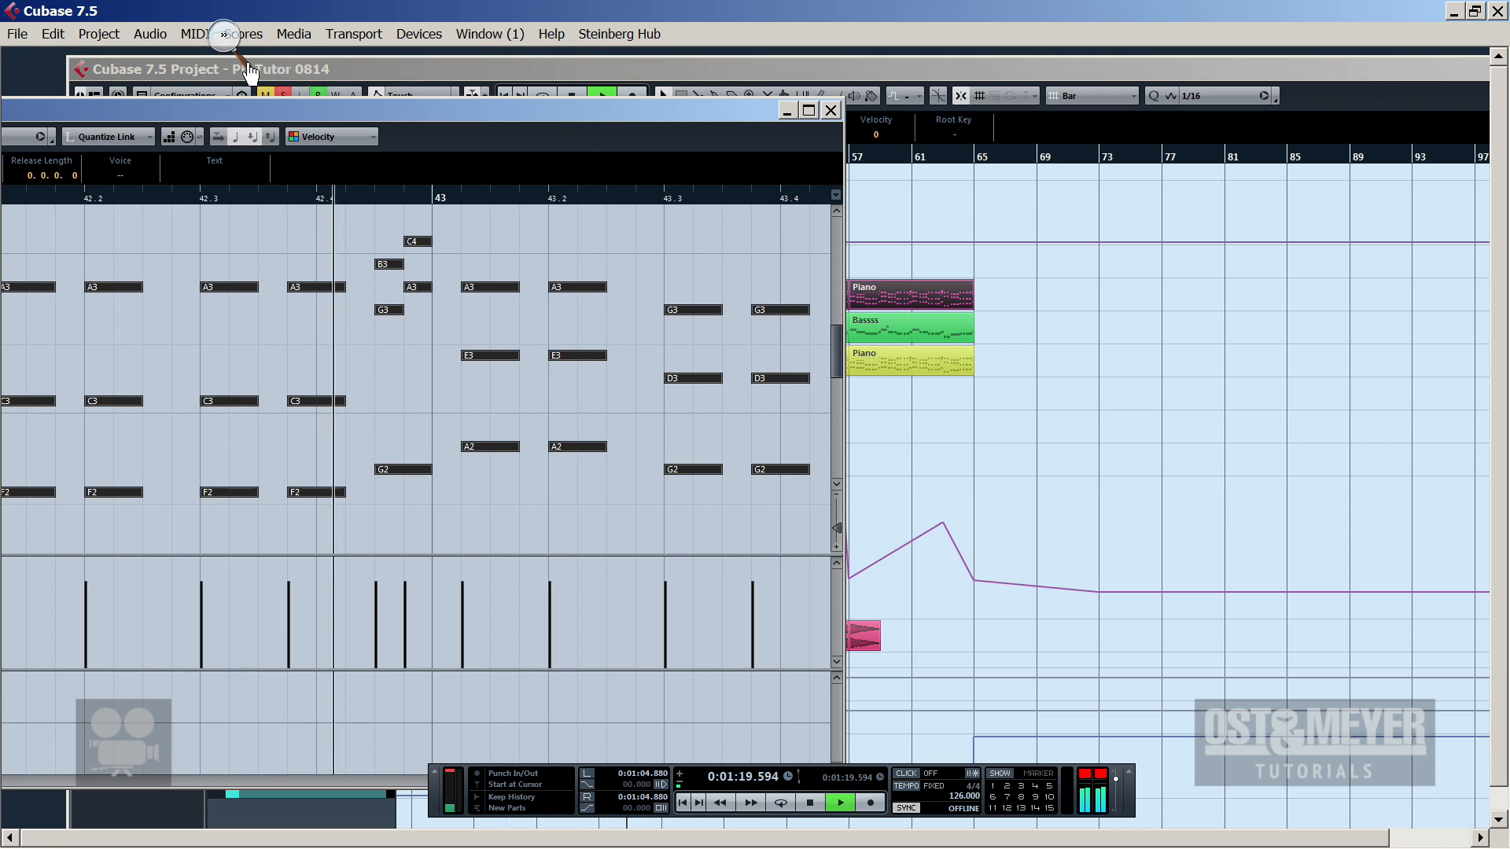
{"action": "left_click", "coordinate": [195, 34]}
{"action": "mouse_move", "coordinate": [395, 303]}
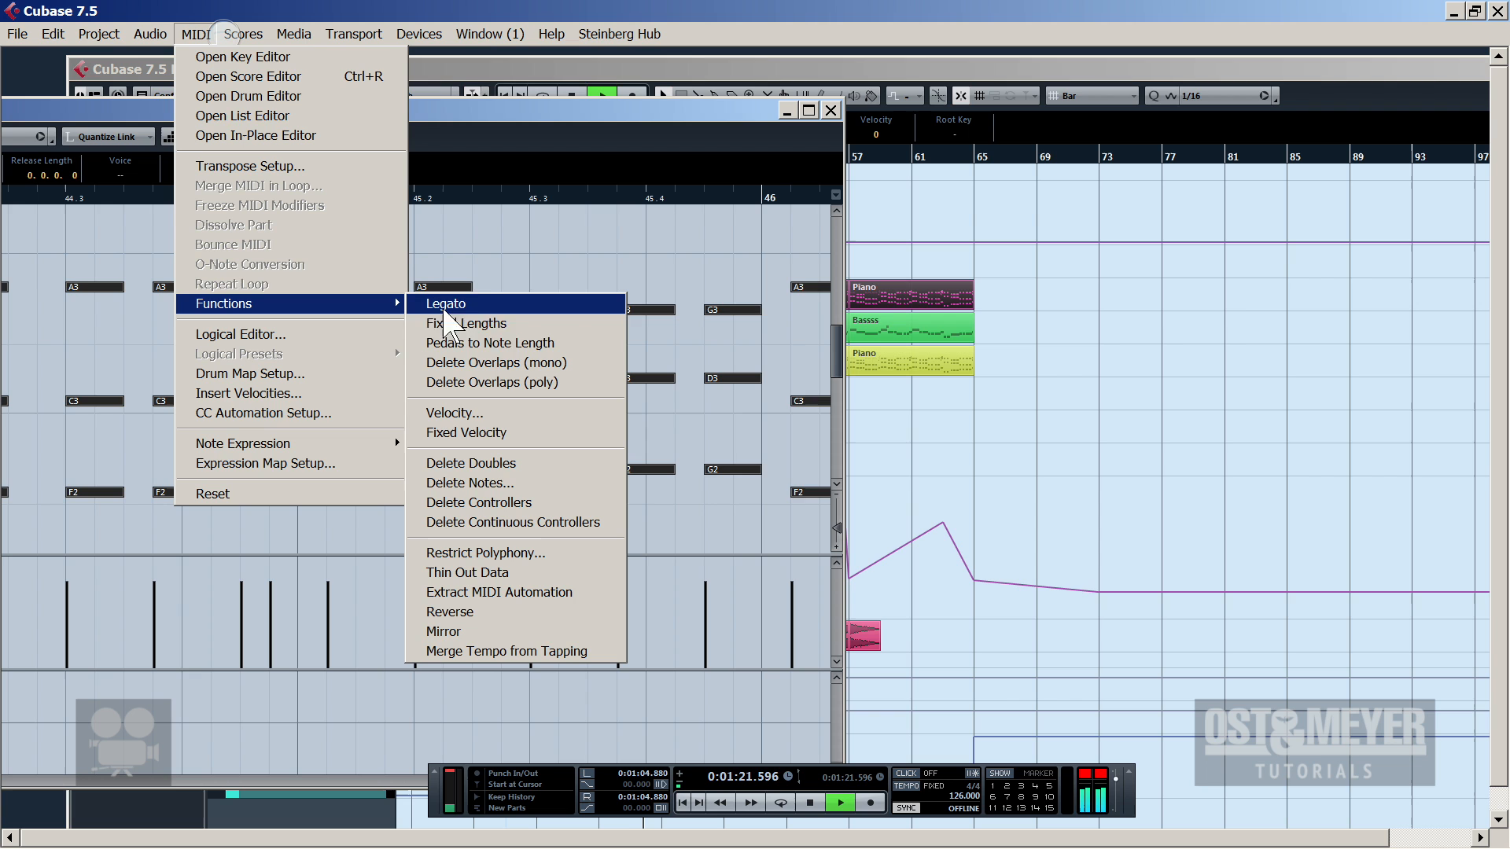
{"action": "left_click", "coordinate": [441, 323]}
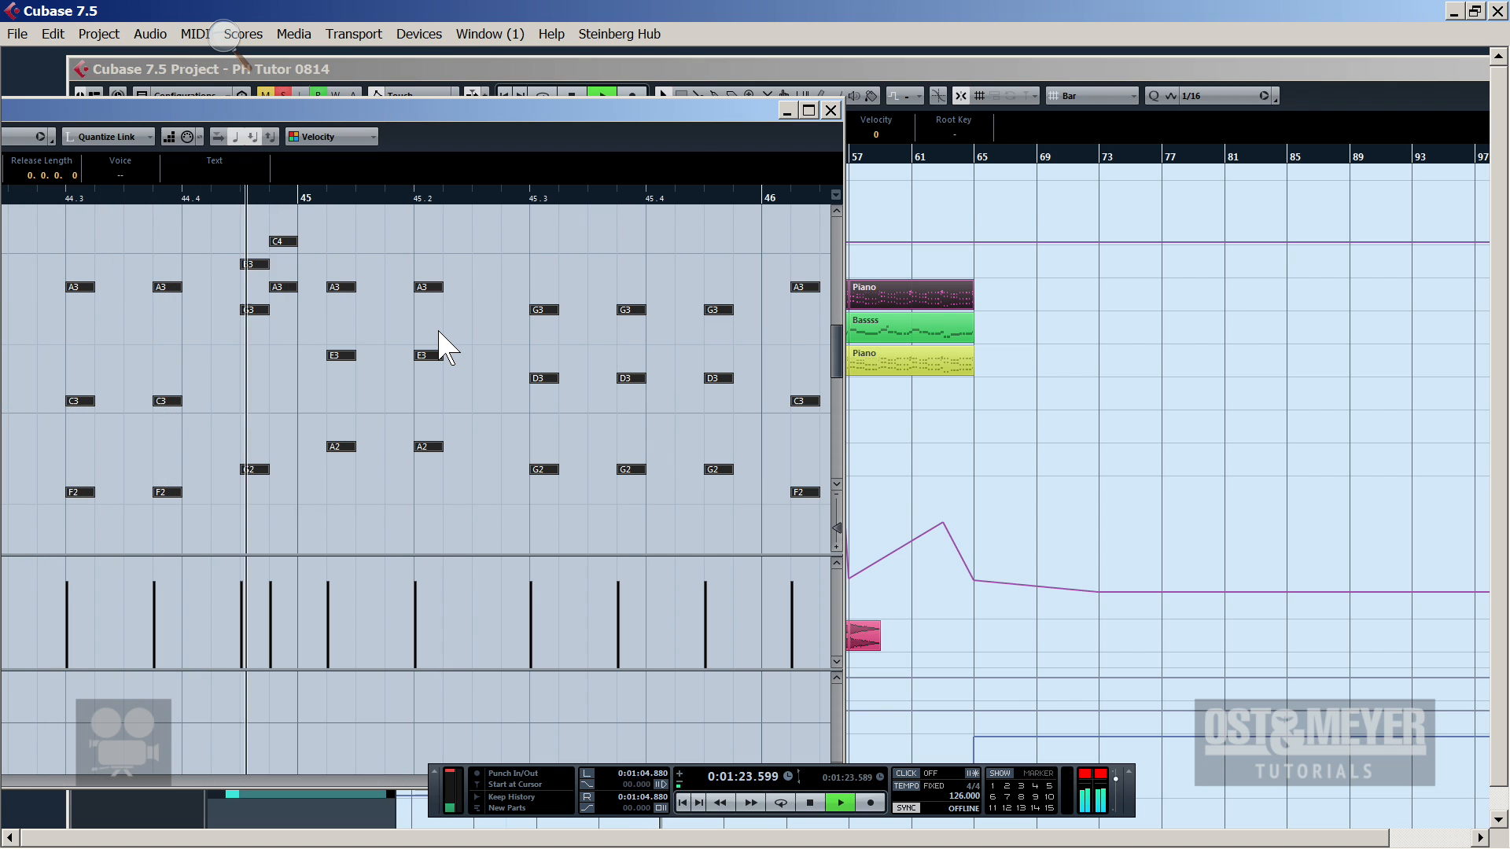
{"action": "left_click", "coordinate": [830, 110]}
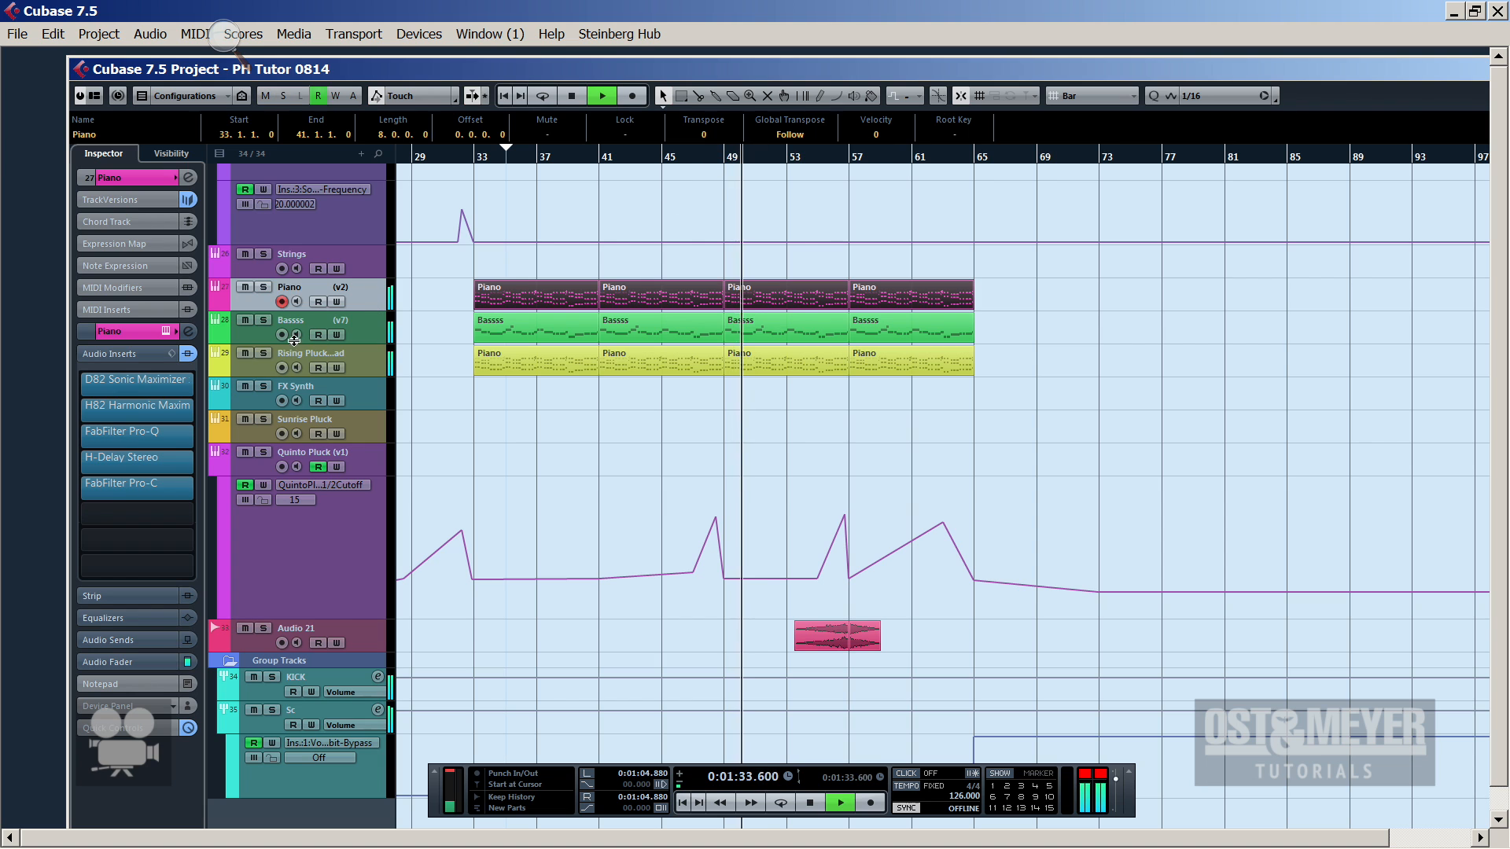
Solo the Rising Pluck Lead track and open all four of its parts together for note editing
{"action": "left_click", "coordinate": [248, 327]}
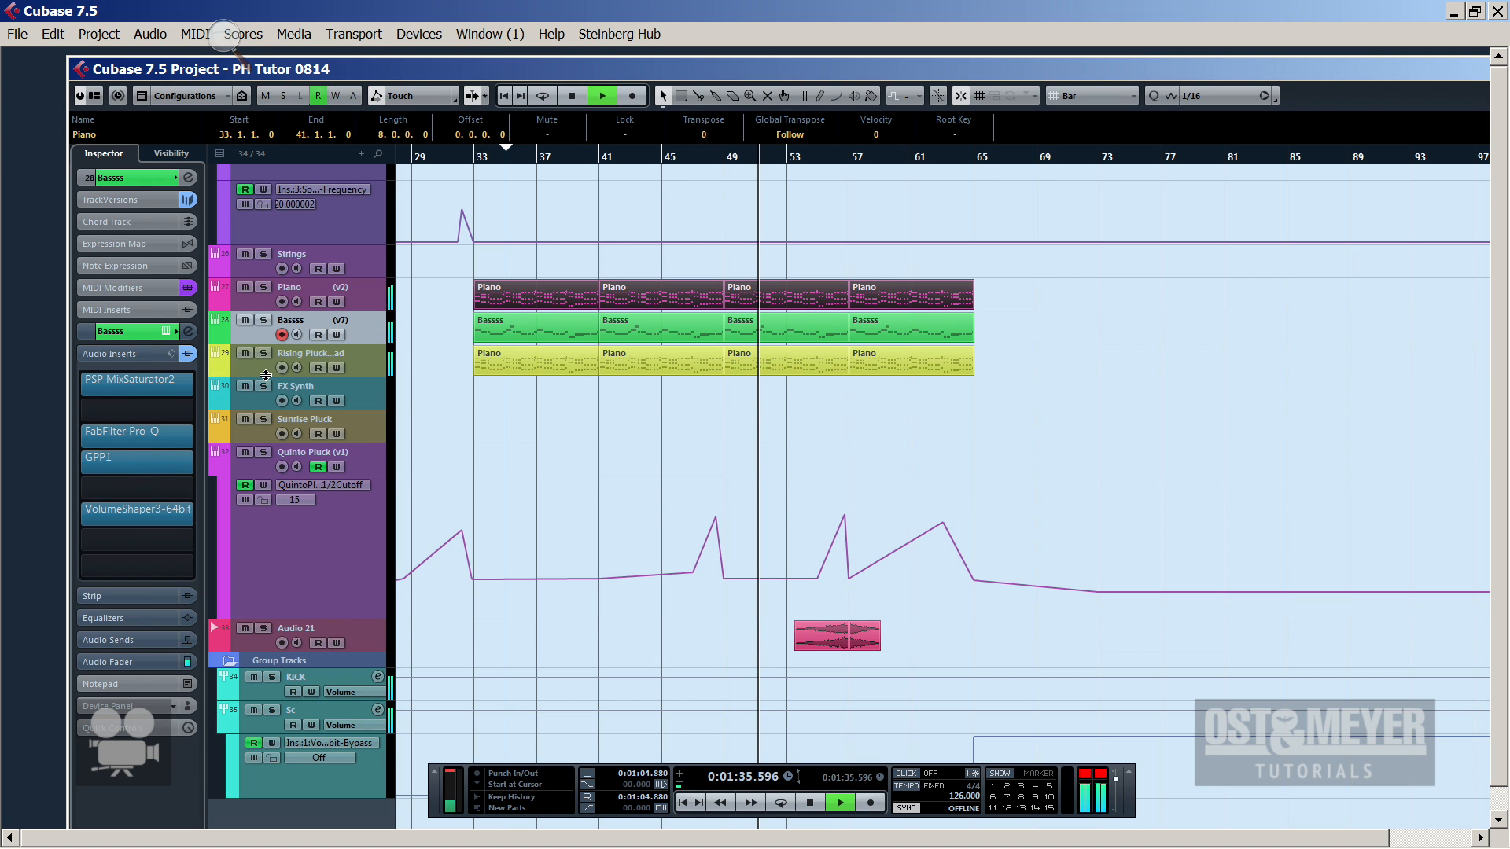
{"action": "left_click", "coordinate": [264, 320]}
{"action": "left_click", "coordinate": [265, 322]}
{"action": "left_click", "coordinate": [264, 354]}
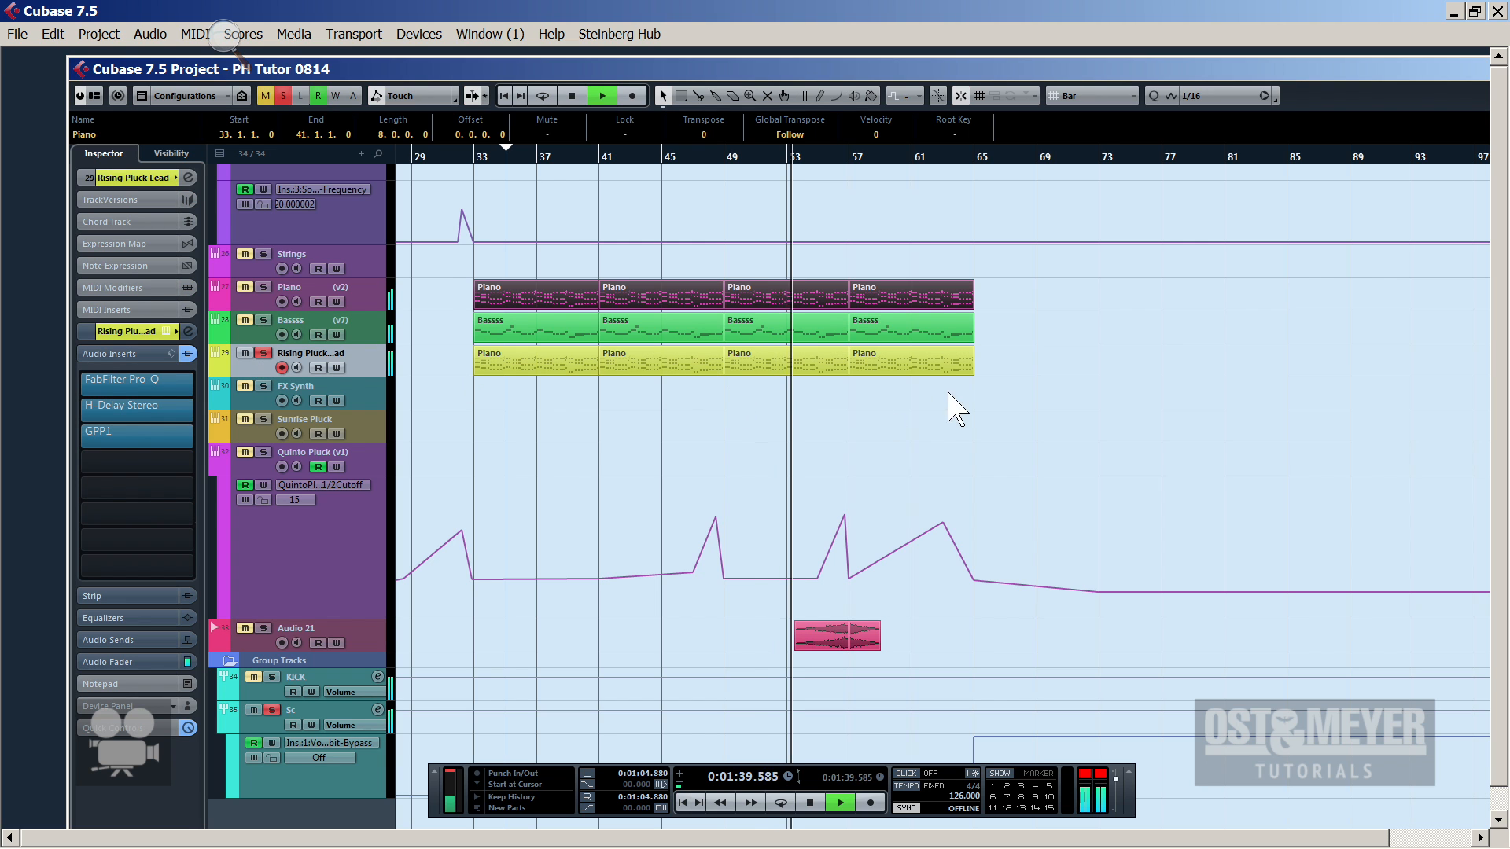
{"action": "left_click_drag", "start_coordinate": [947, 391], "coordinate": [512, 376]}
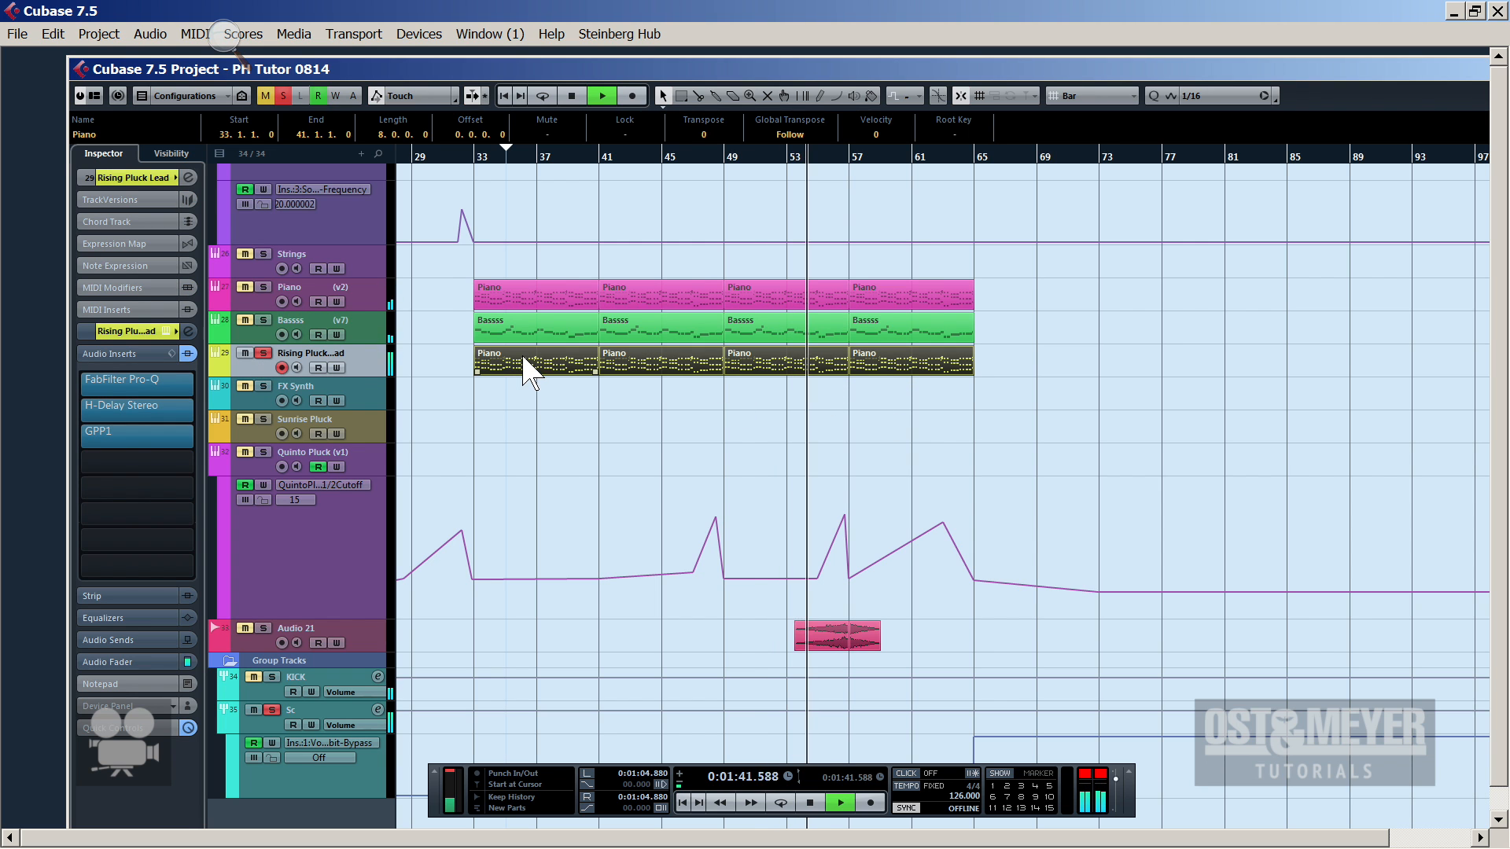
{"action": "double_click", "coordinate": [525, 371]}
Shorten all Rising Pluck Lead notes with the Fixed Lengths function and close the note editor
{"action": "key", "text": "ctrl+a"}
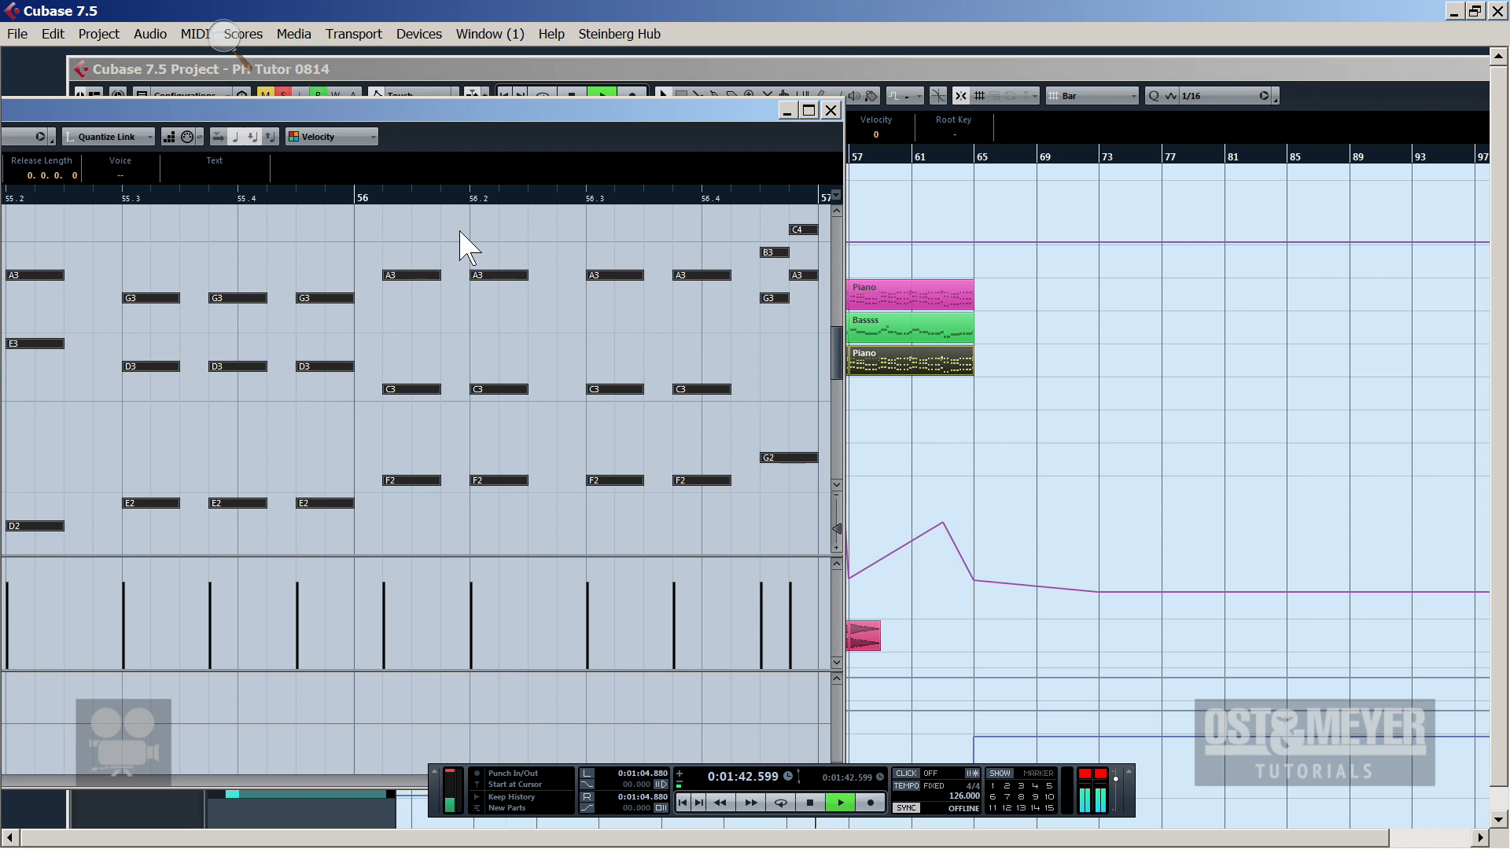
{"action": "left_click", "coordinate": [195, 34]}
{"action": "mouse_move", "coordinate": [370, 304]}
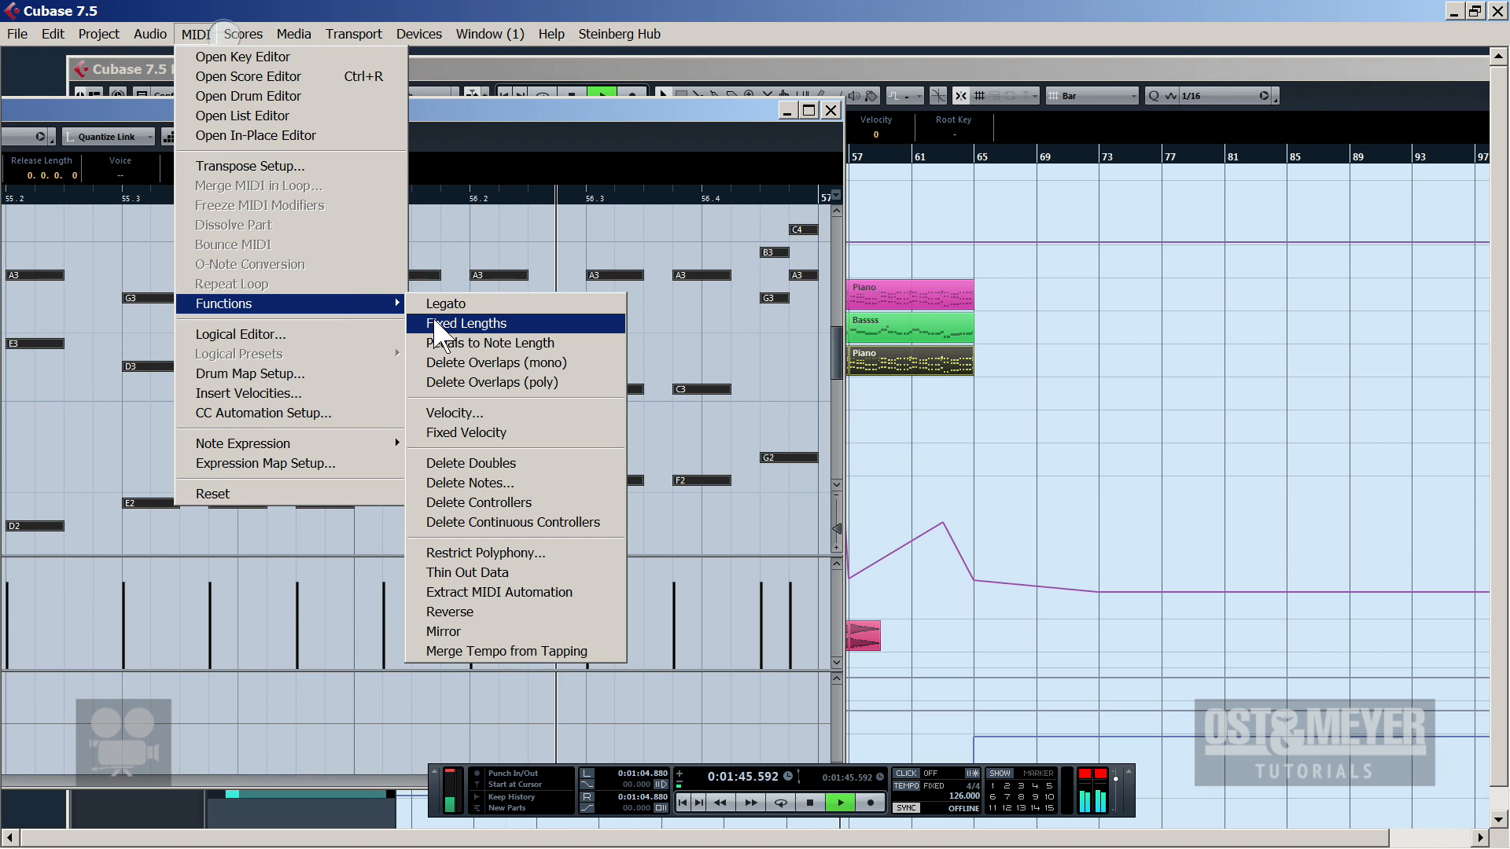
{"action": "left_click", "coordinate": [437, 323]}
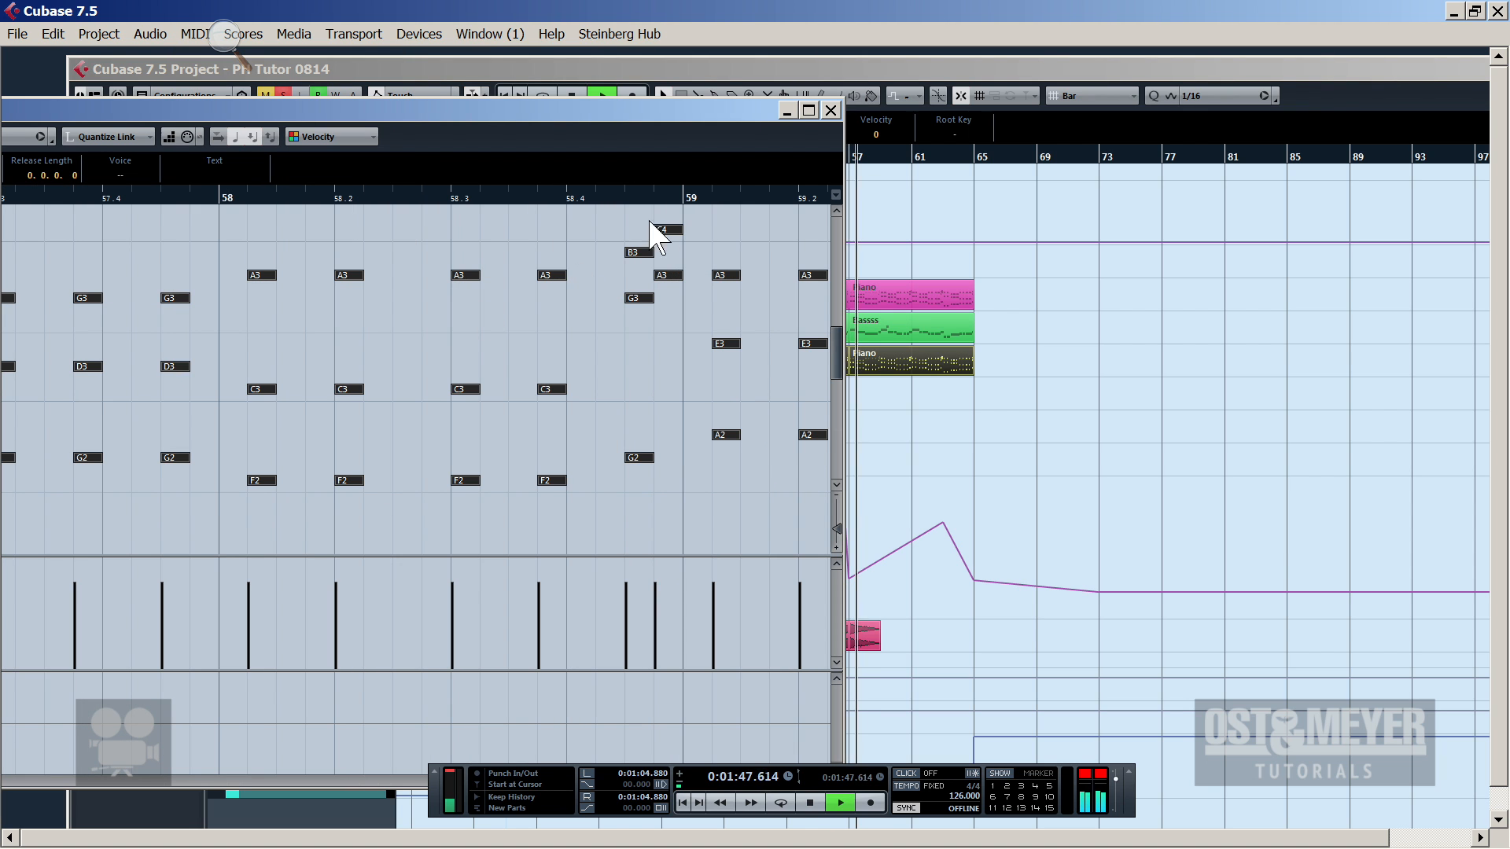
{"action": "left_click", "coordinate": [832, 110]}
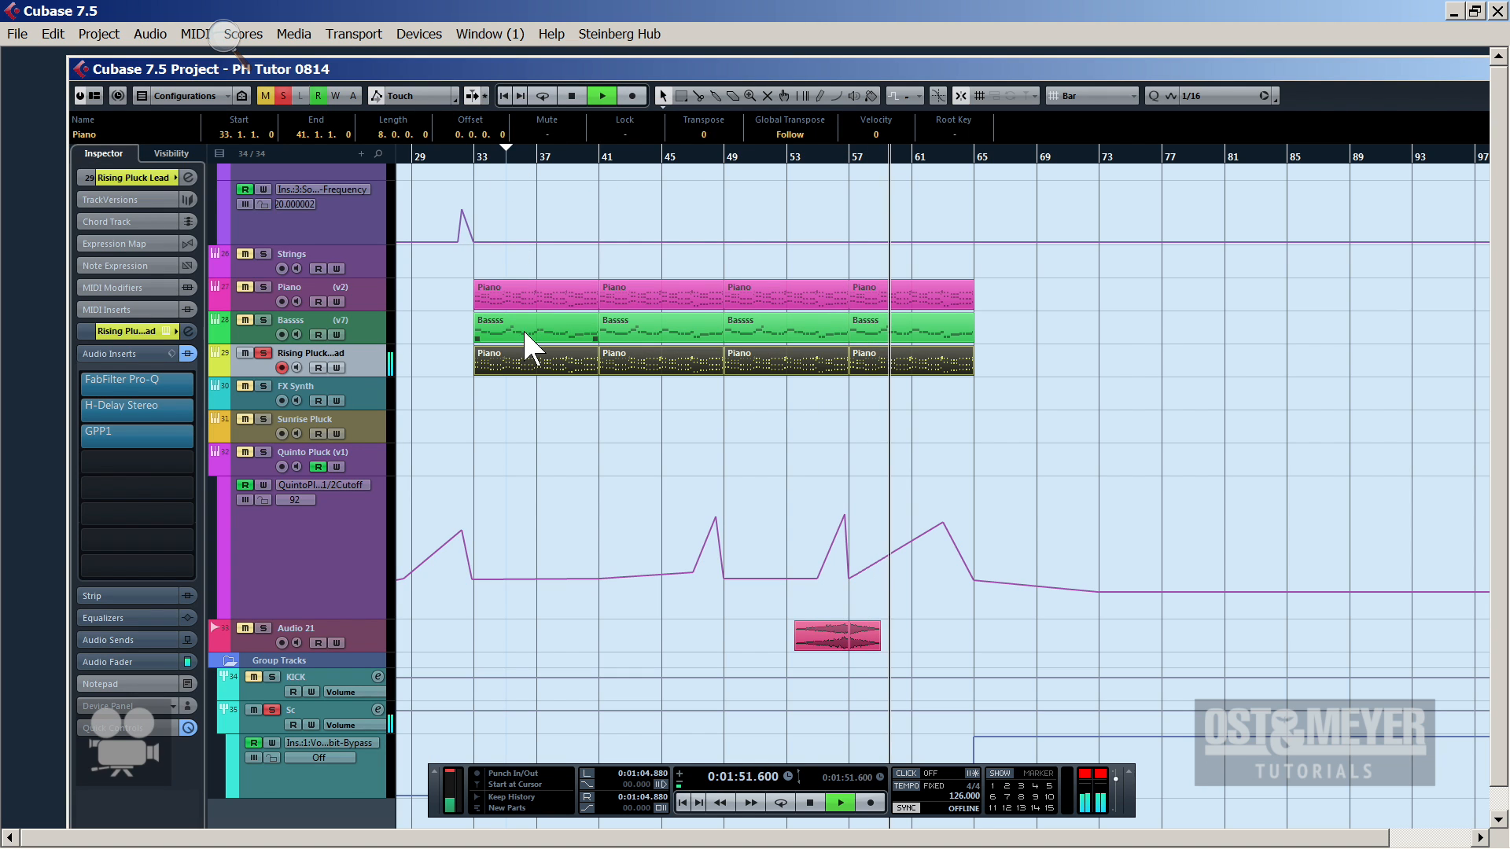
Set the Rising Pluck Lead track's volume to -1 and restart playback from bar 33
{"action": "left_click", "coordinate": [478, 162]}
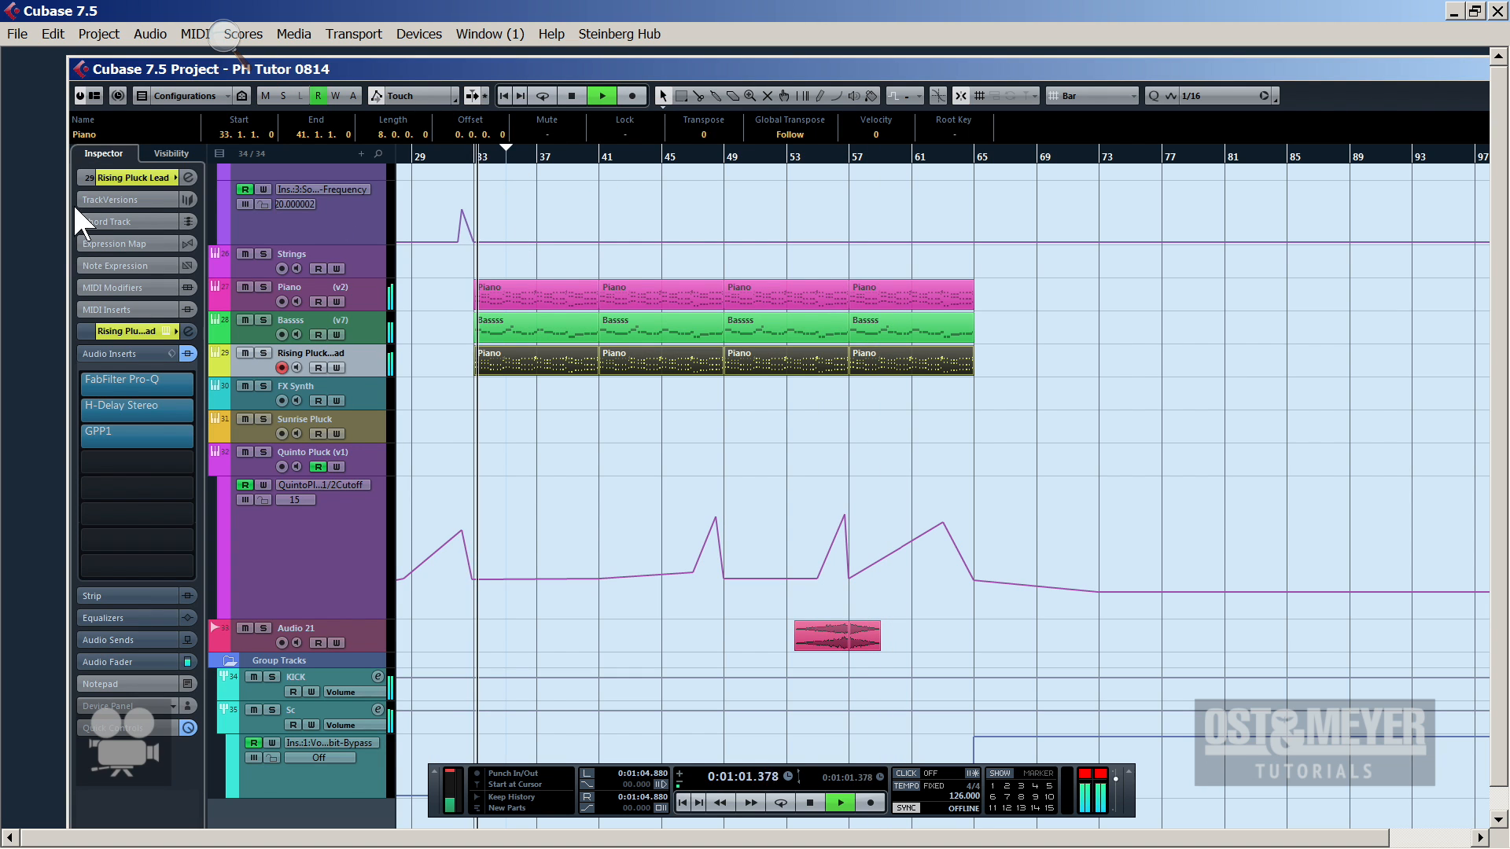
{"action": "left_click", "coordinate": [151, 177]}
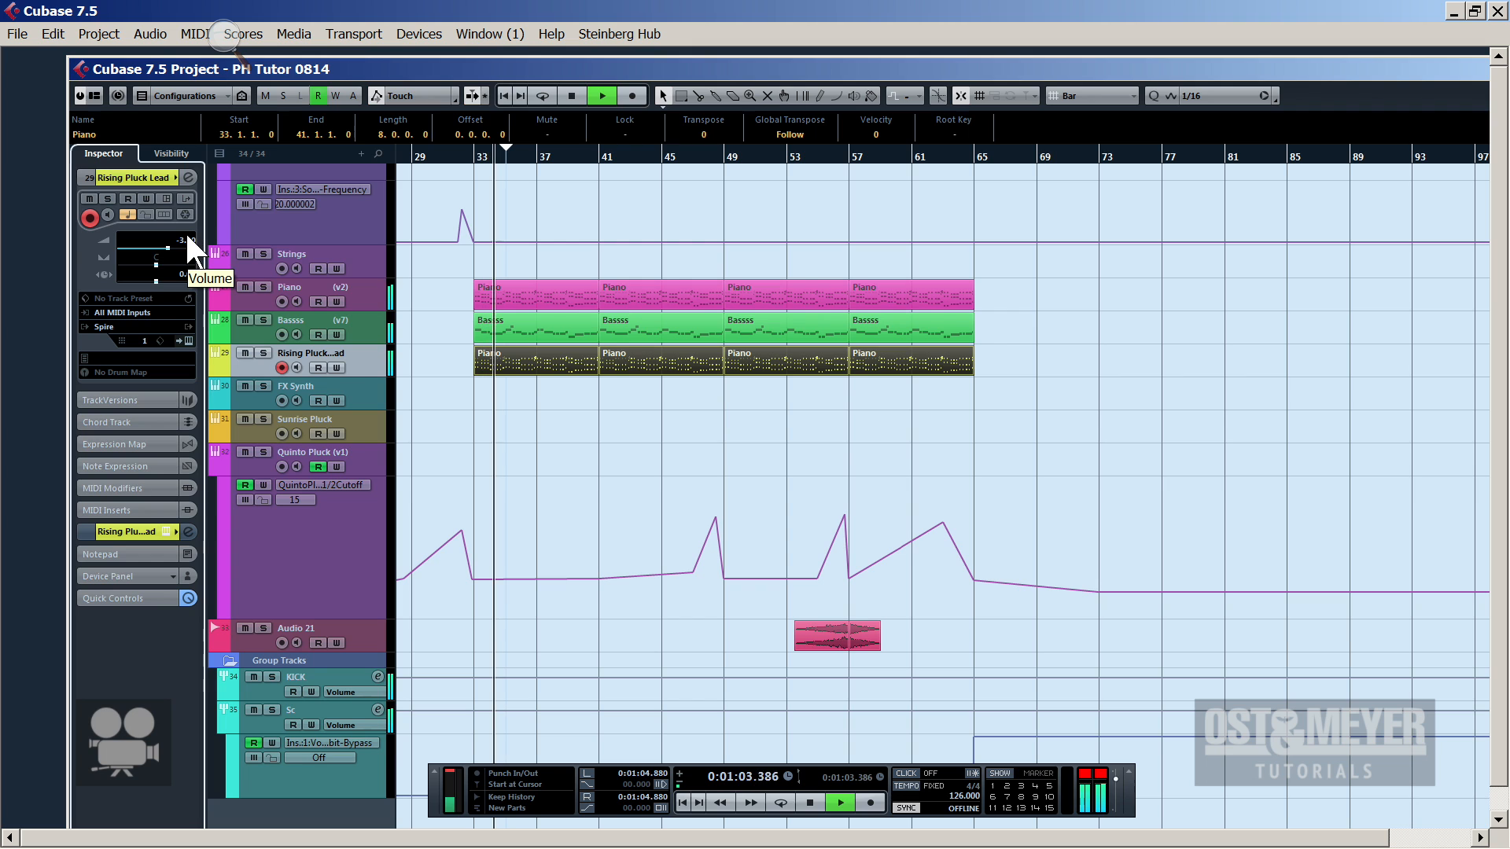
{"action": "double_click", "coordinate": [186, 234]}
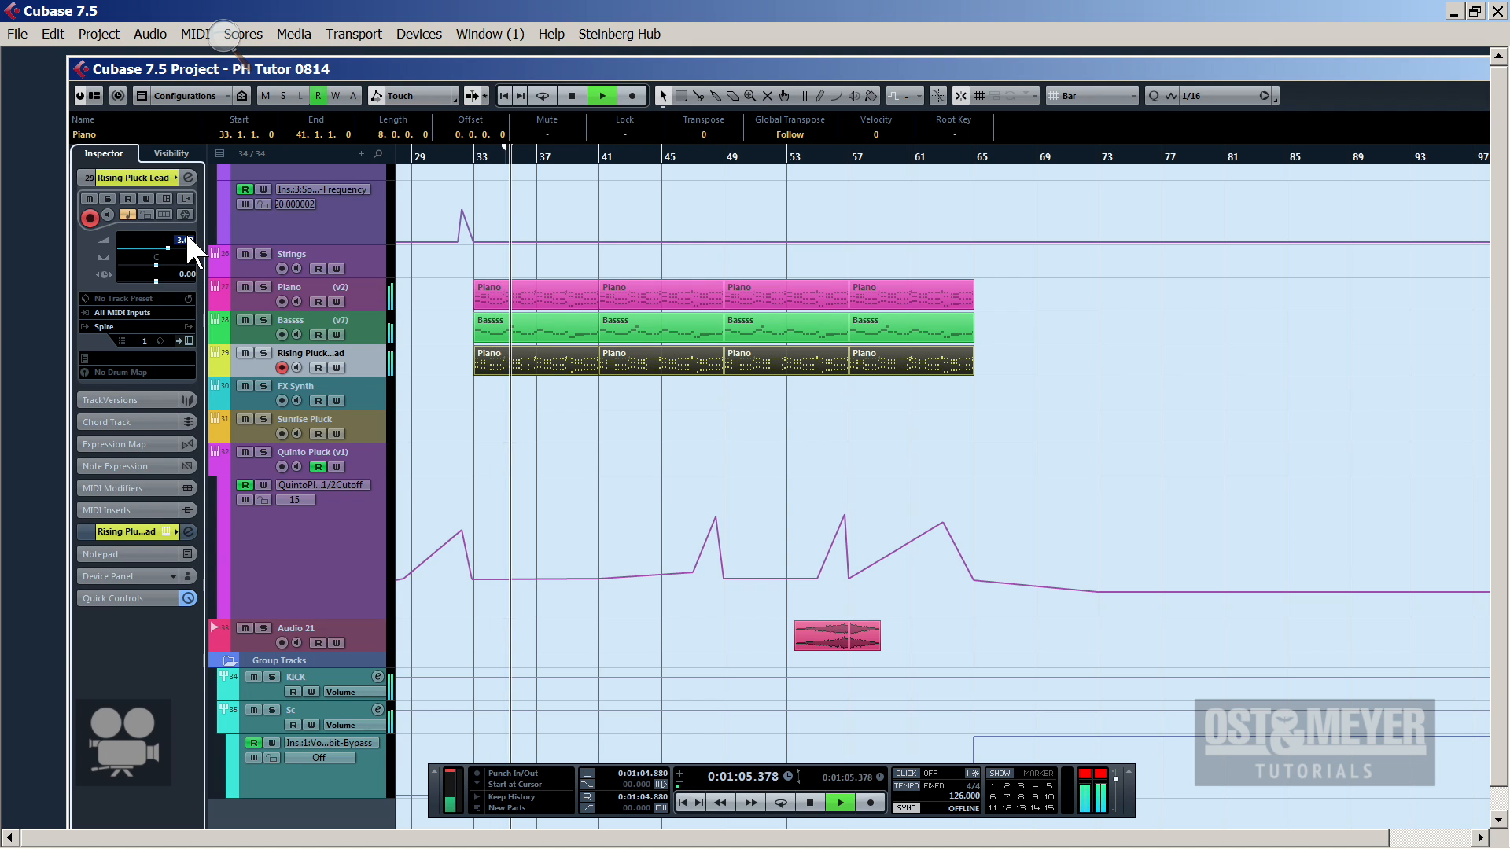
{"action": "type", "text": "-1"}
{"action": "key", "text": "Return"}
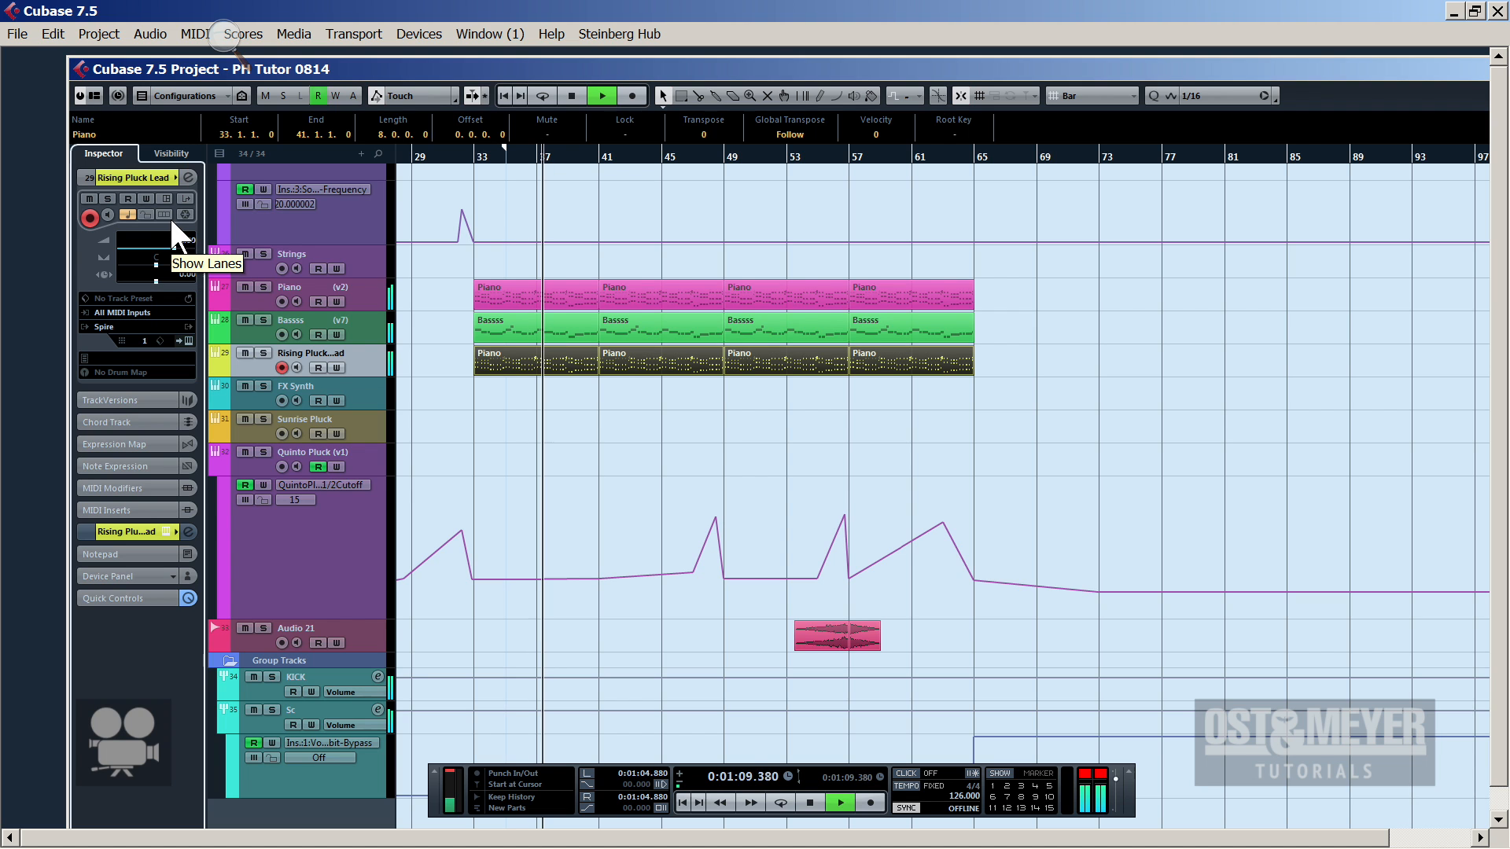
{"action": "left_click", "coordinate": [490, 183]}
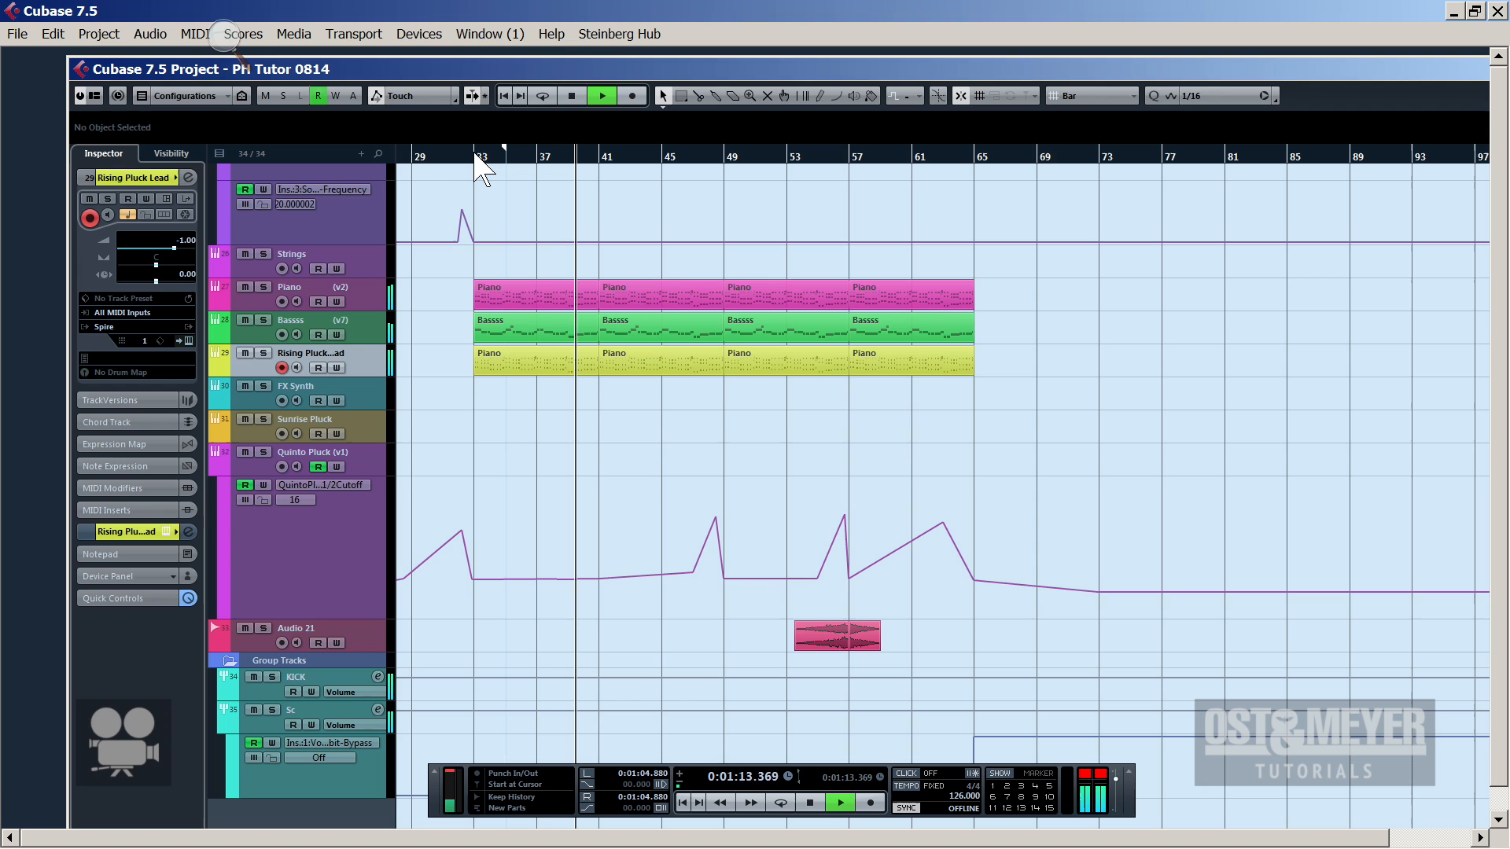
{"action": "left_click", "coordinate": [476, 155]}
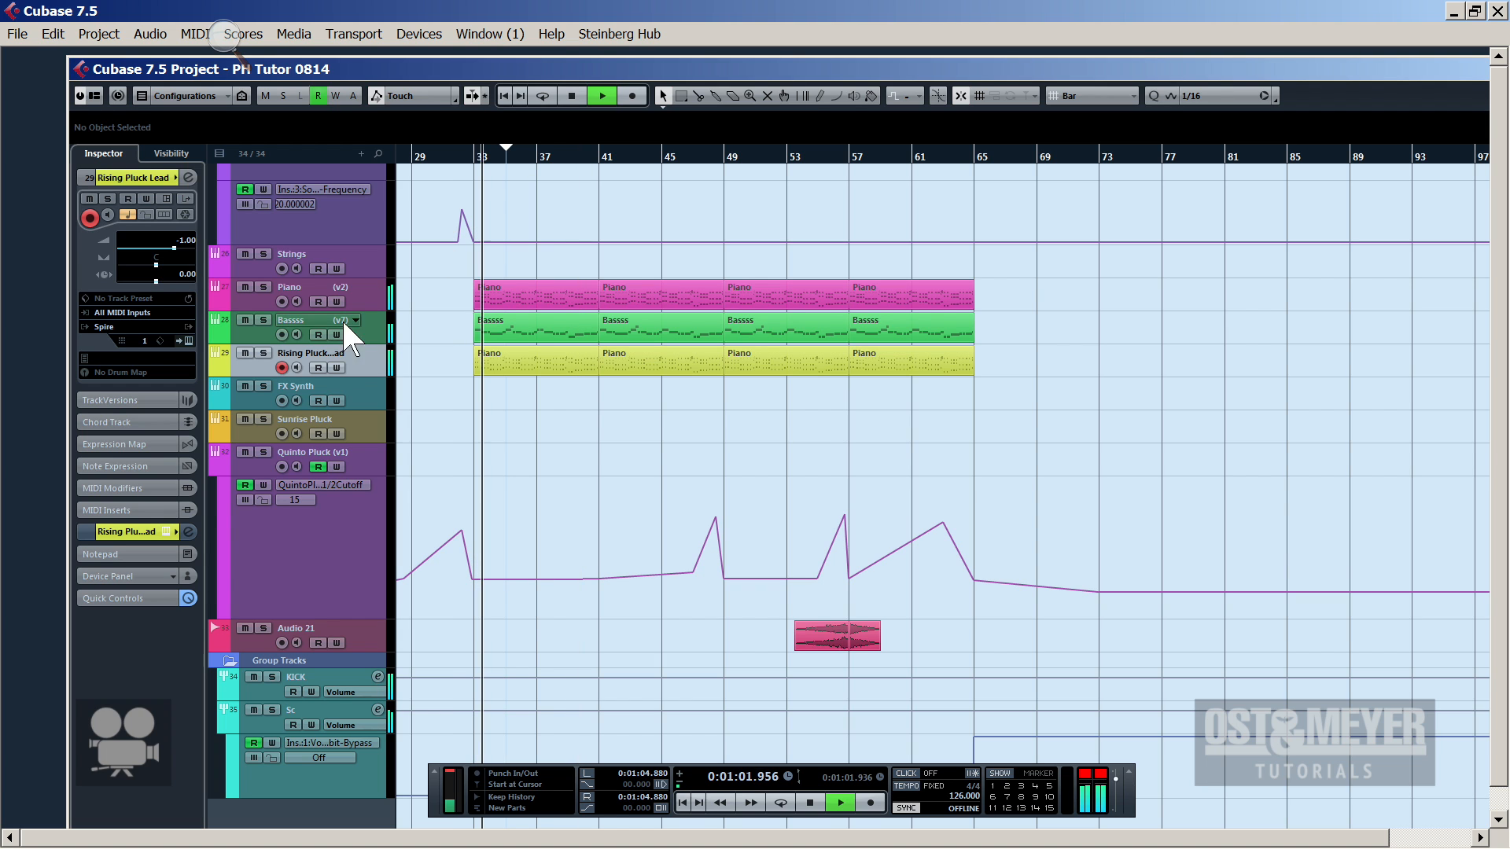
Select the Sunrise Pluck track and record a short two-bar part on it from bar 33
{"action": "left_click", "coordinate": [257, 429]}
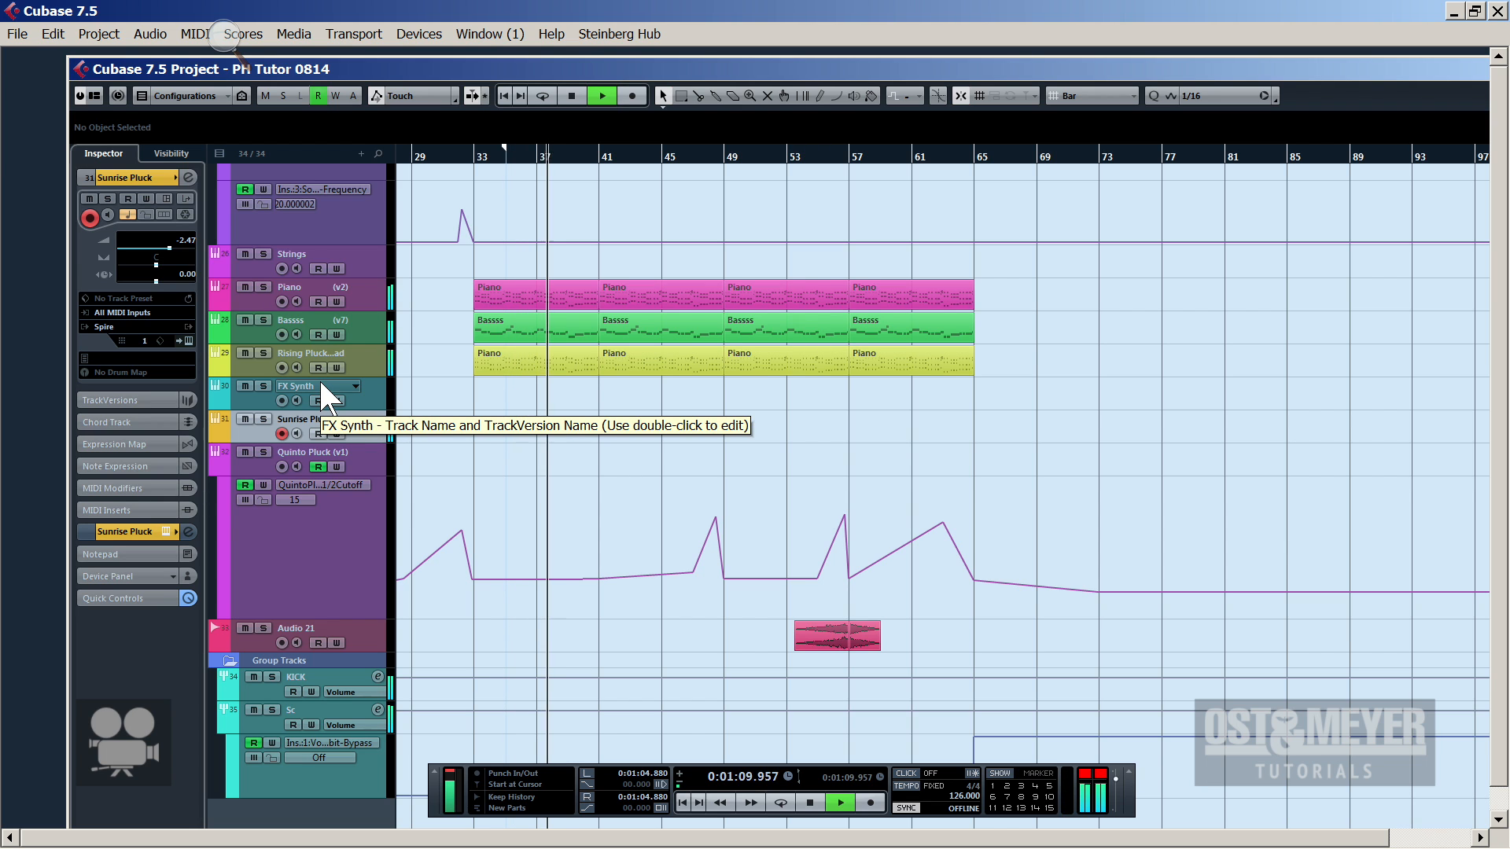
{"action": "key", "text": "space"}
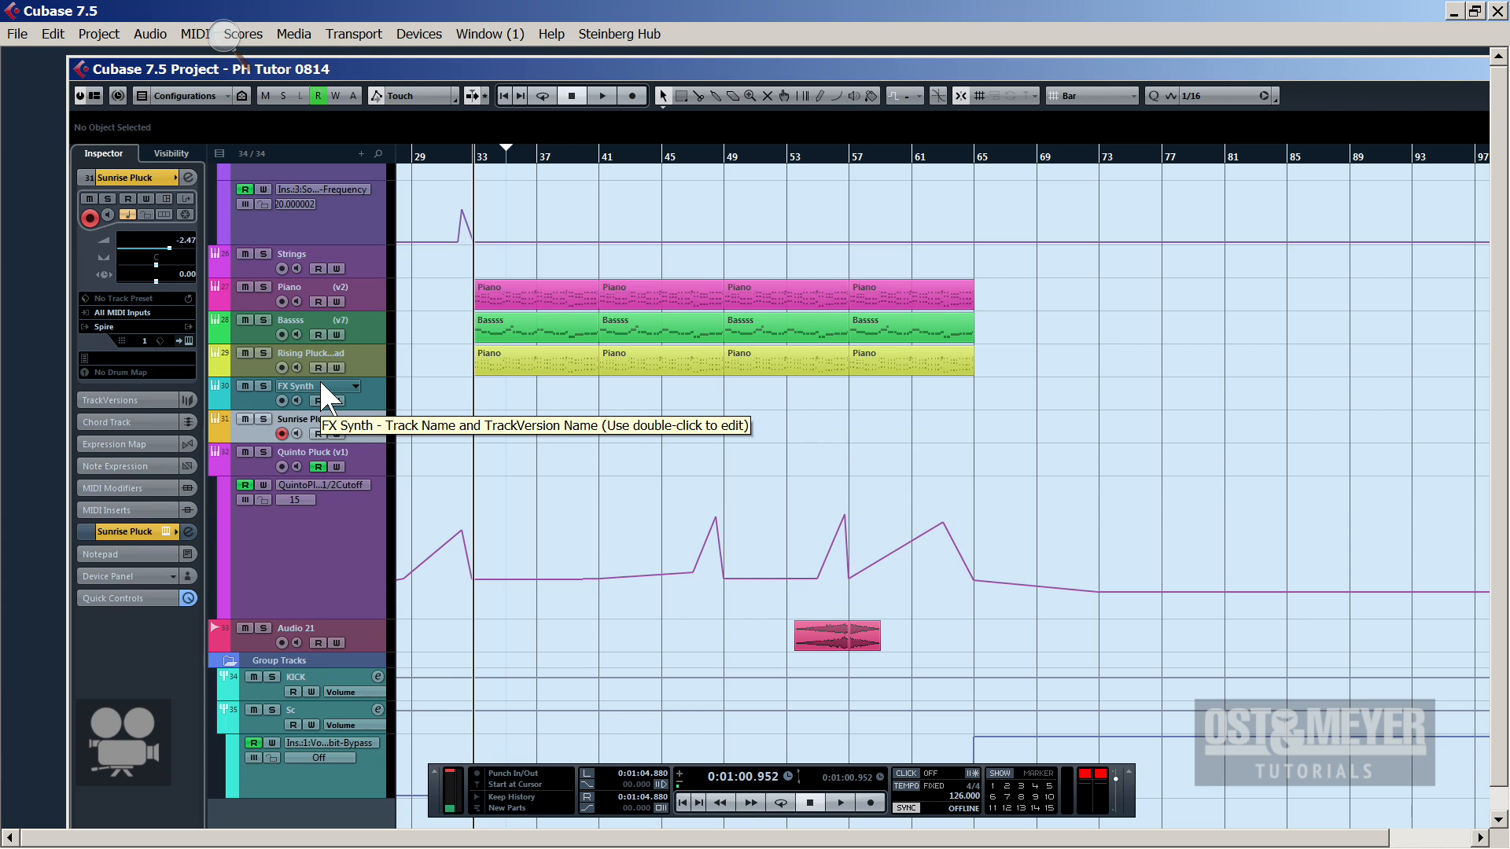
{"action": "key", "text": "space"}
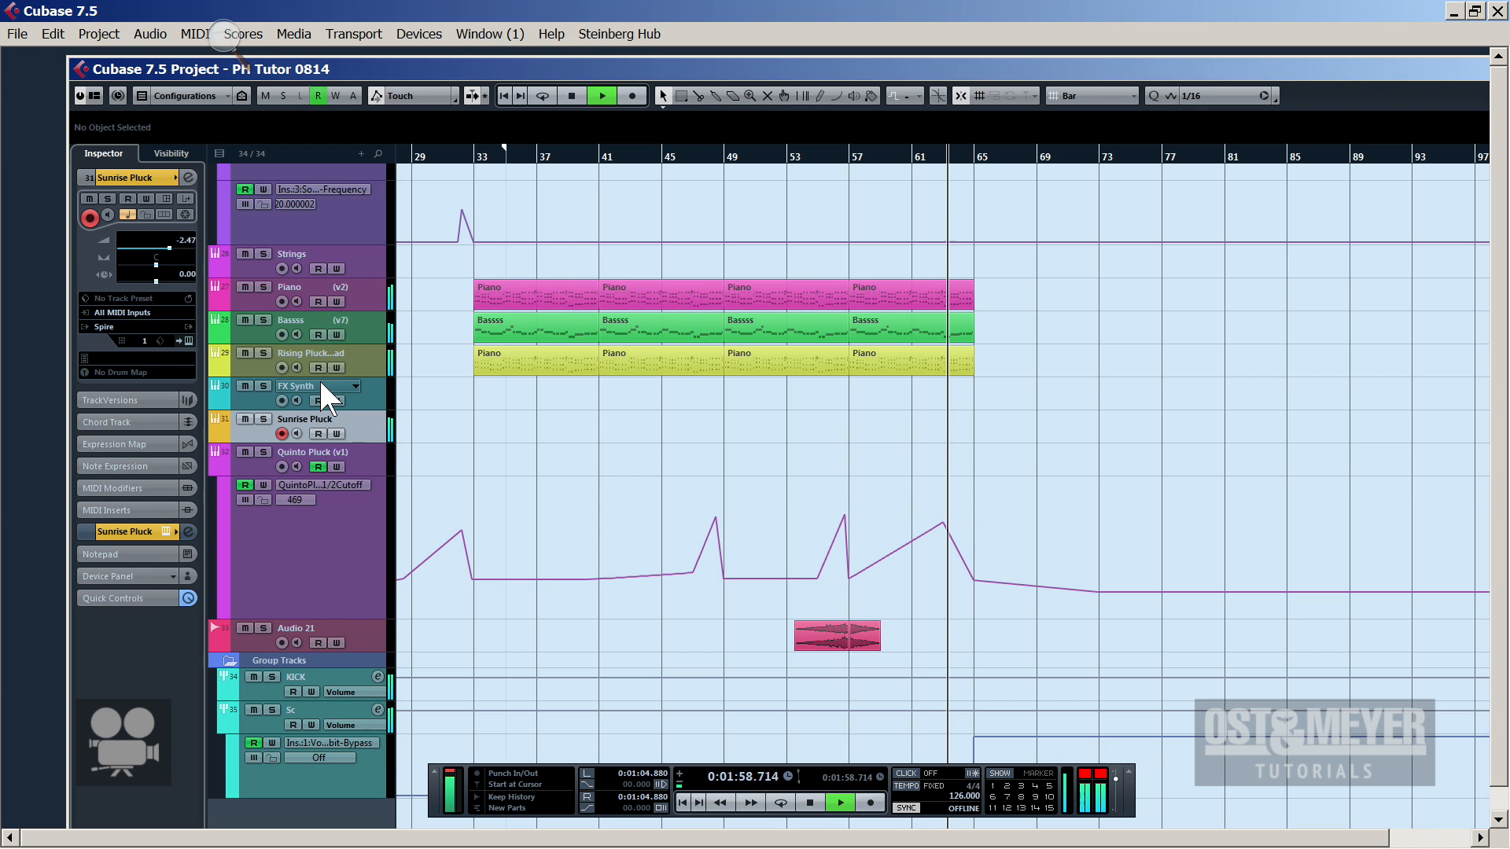
{"action": "key", "text": "space"}
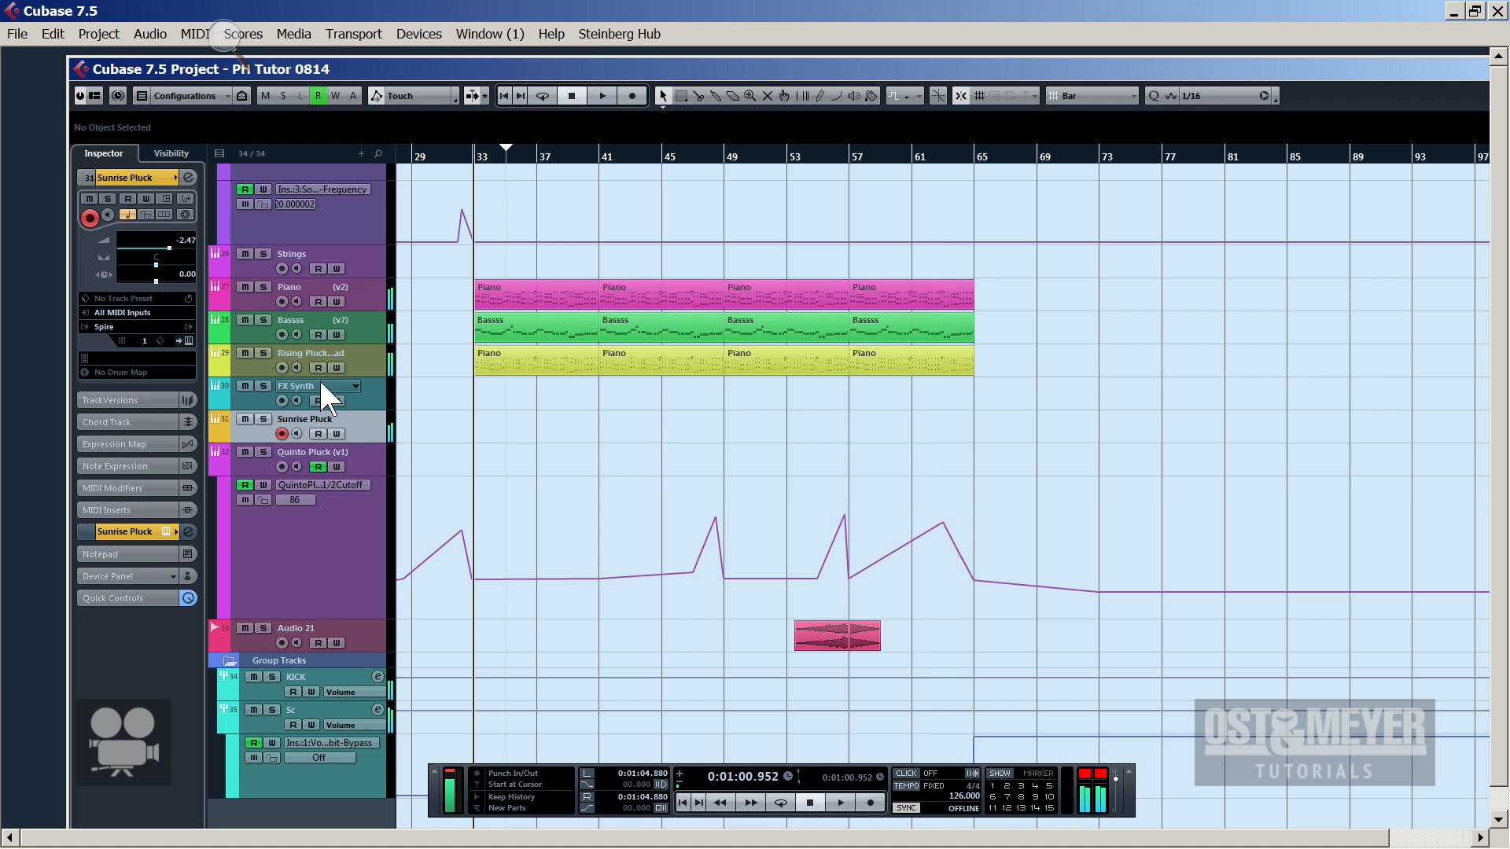
{"action": "key", "text": "KP_Multiply"}
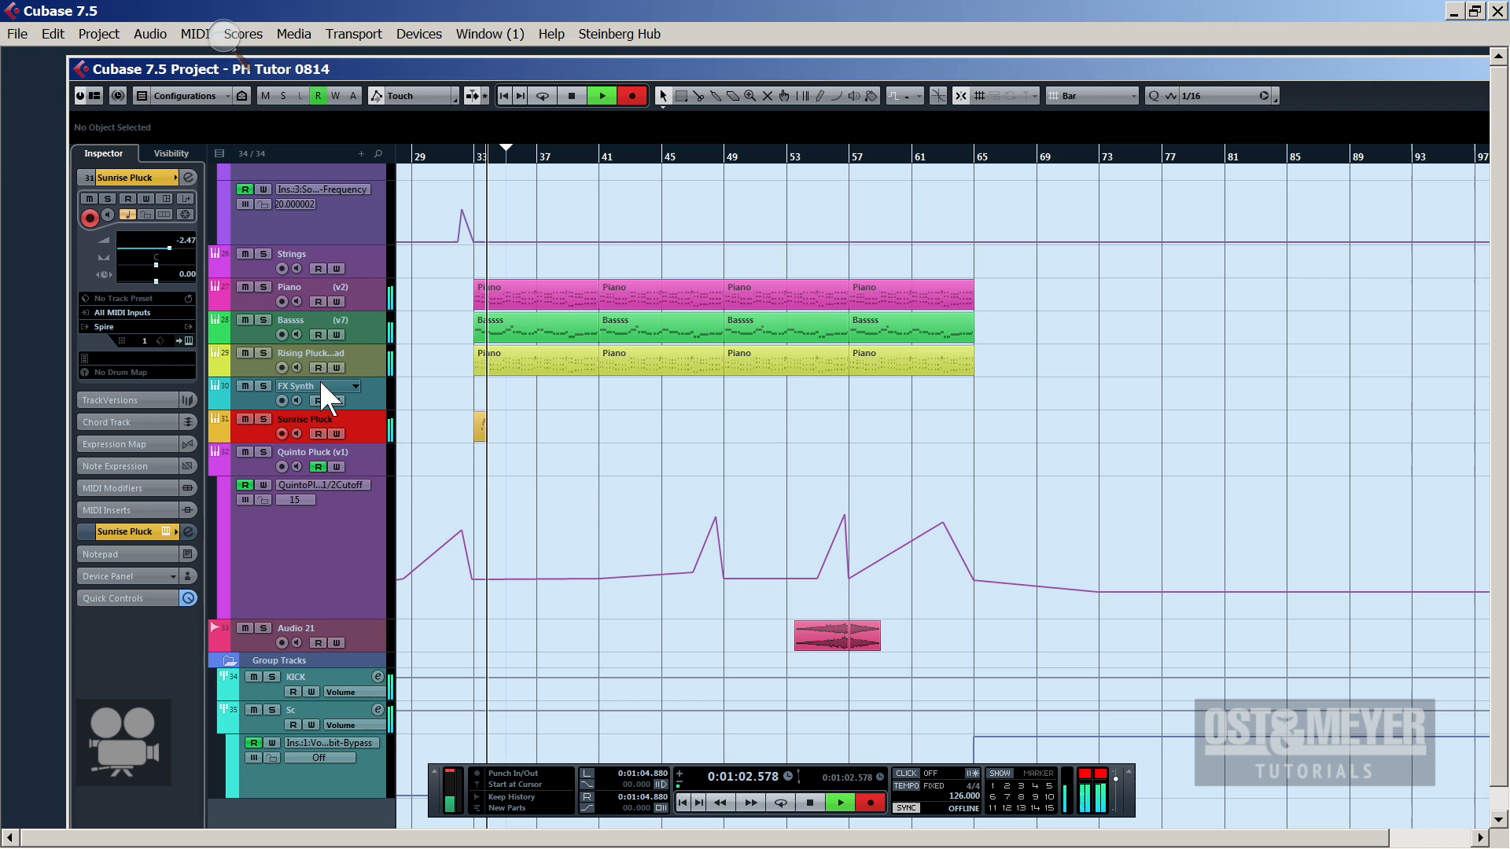
{"action": "key", "text": "space"}
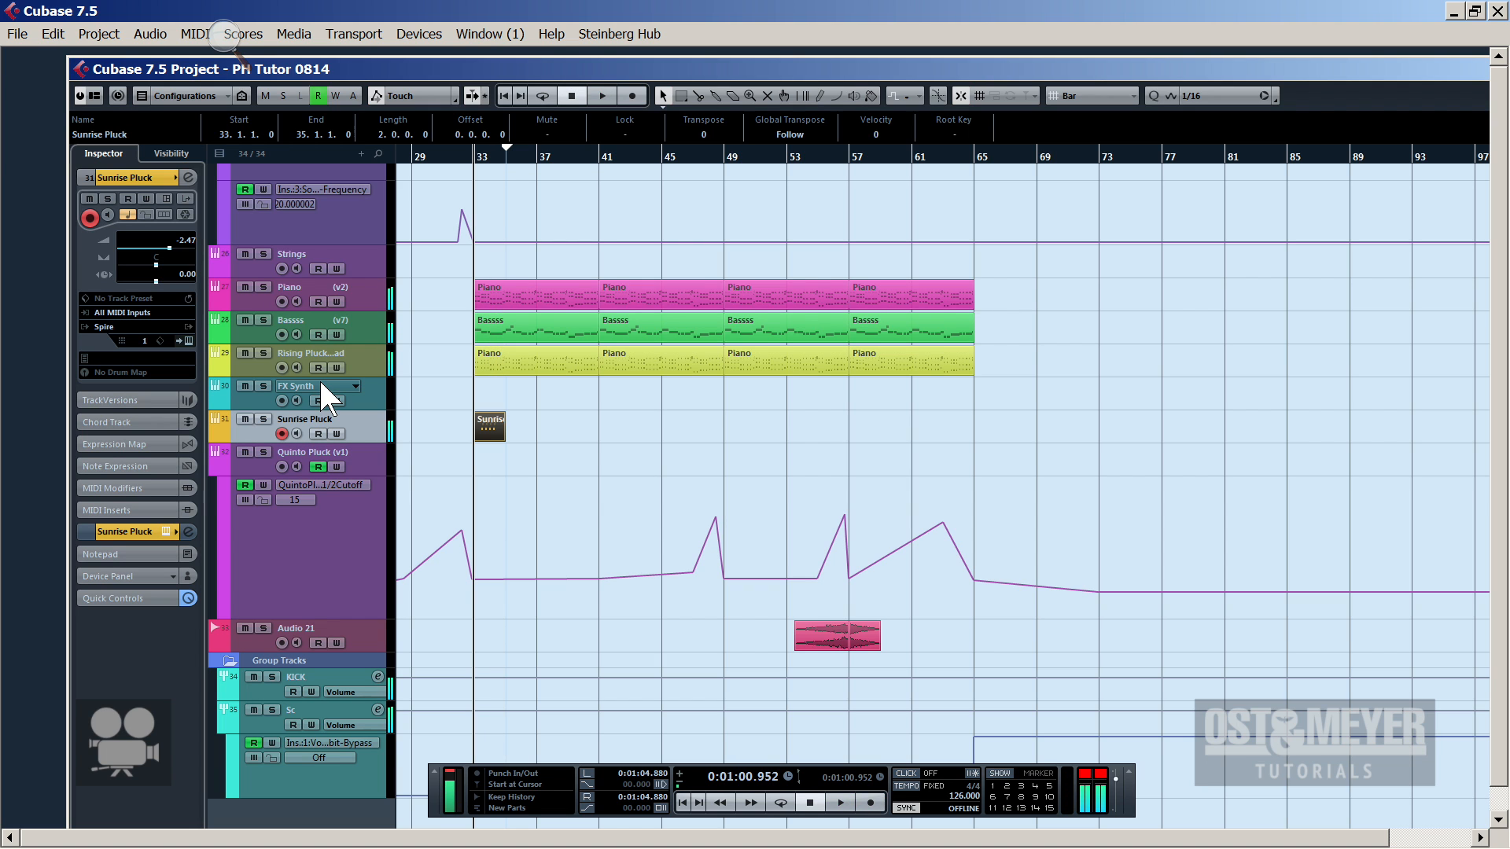
Open the recorded Sunrise Pluck part and move its first D4 and first G4 one sixteenth later
{"action": "double_click", "coordinate": [489, 421]}
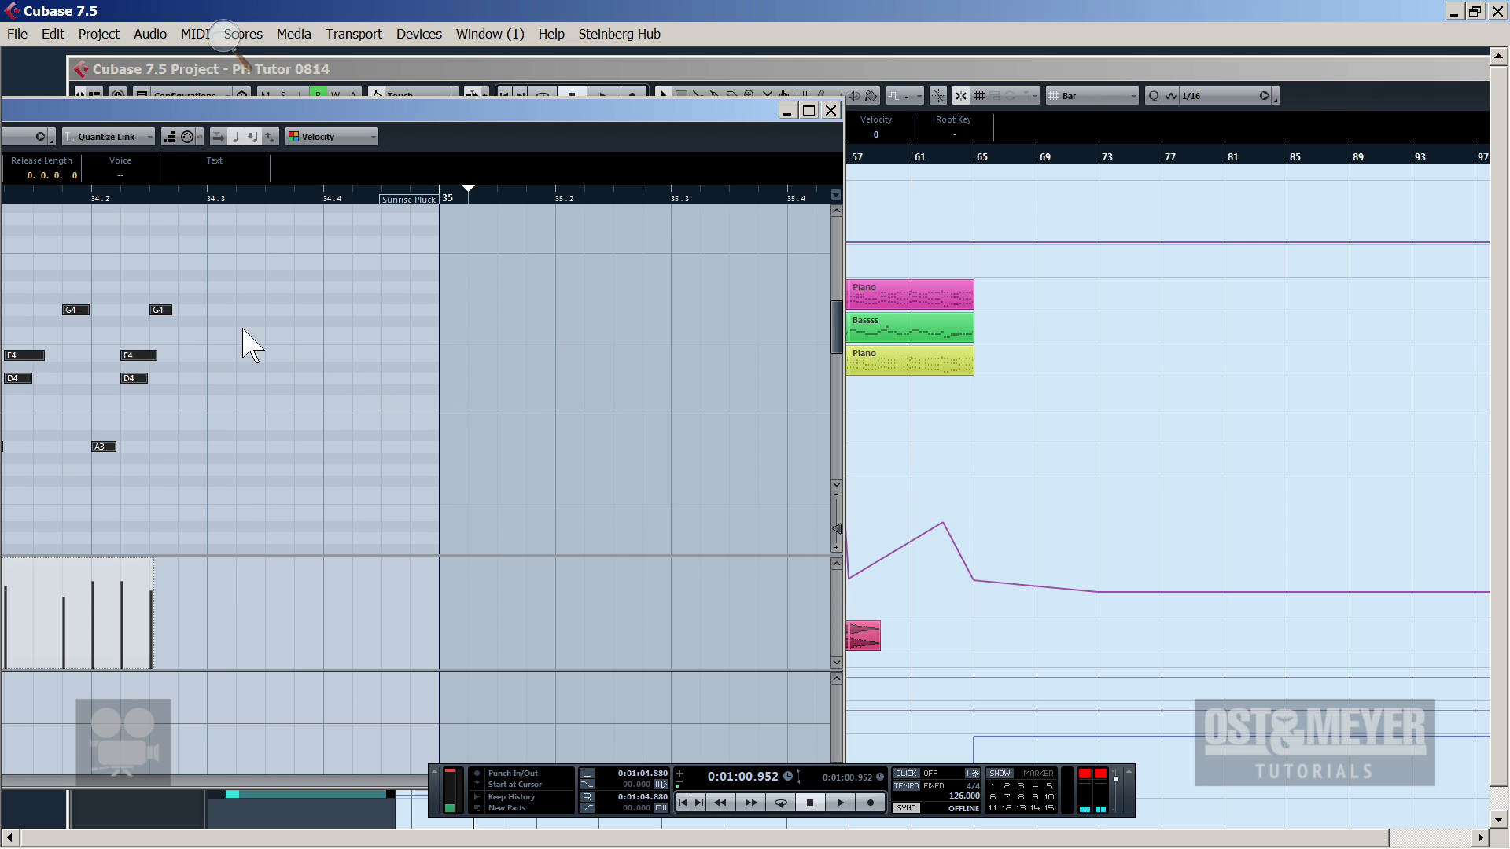
{"action": "left_click_drag", "start_coordinate": [279, 102], "coordinate": [880, 68]}
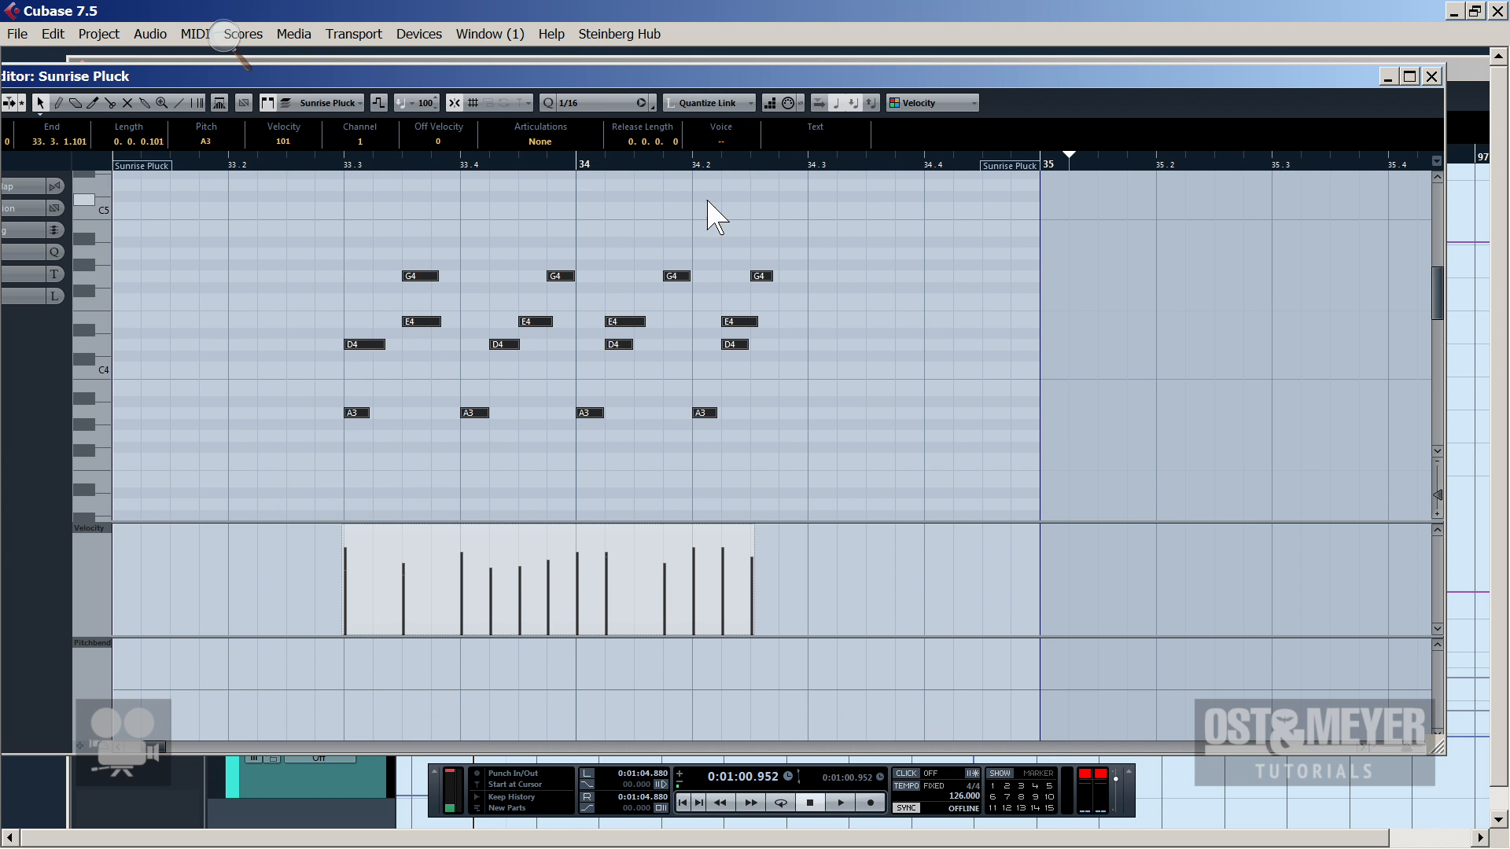
{"action": "left_click", "coordinate": [567, 380]}
{"action": "key", "text": "space"}
{"action": "left_click", "coordinate": [375, 346]}
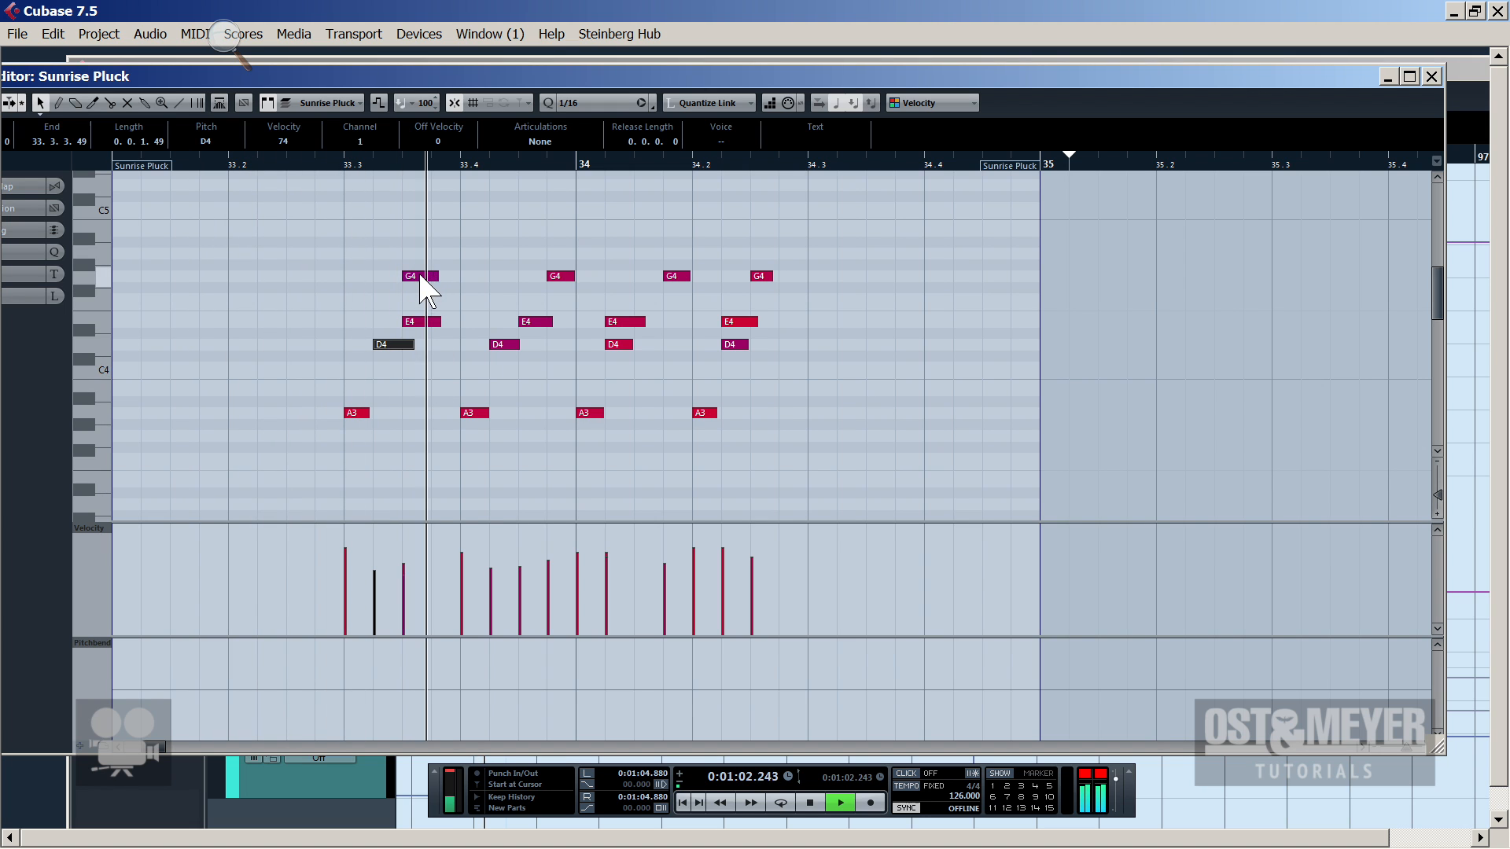
{"action": "left_click_drag", "start_coordinate": [421, 277], "coordinate": [460, 279]}
Delete every Sunrise Pluck note after the first four and stop playback
{"action": "left_click_drag", "start_coordinate": [477, 226], "coordinate": [800, 467]}
{"action": "key", "text": "Delete"}
{"action": "key", "text": "space"}
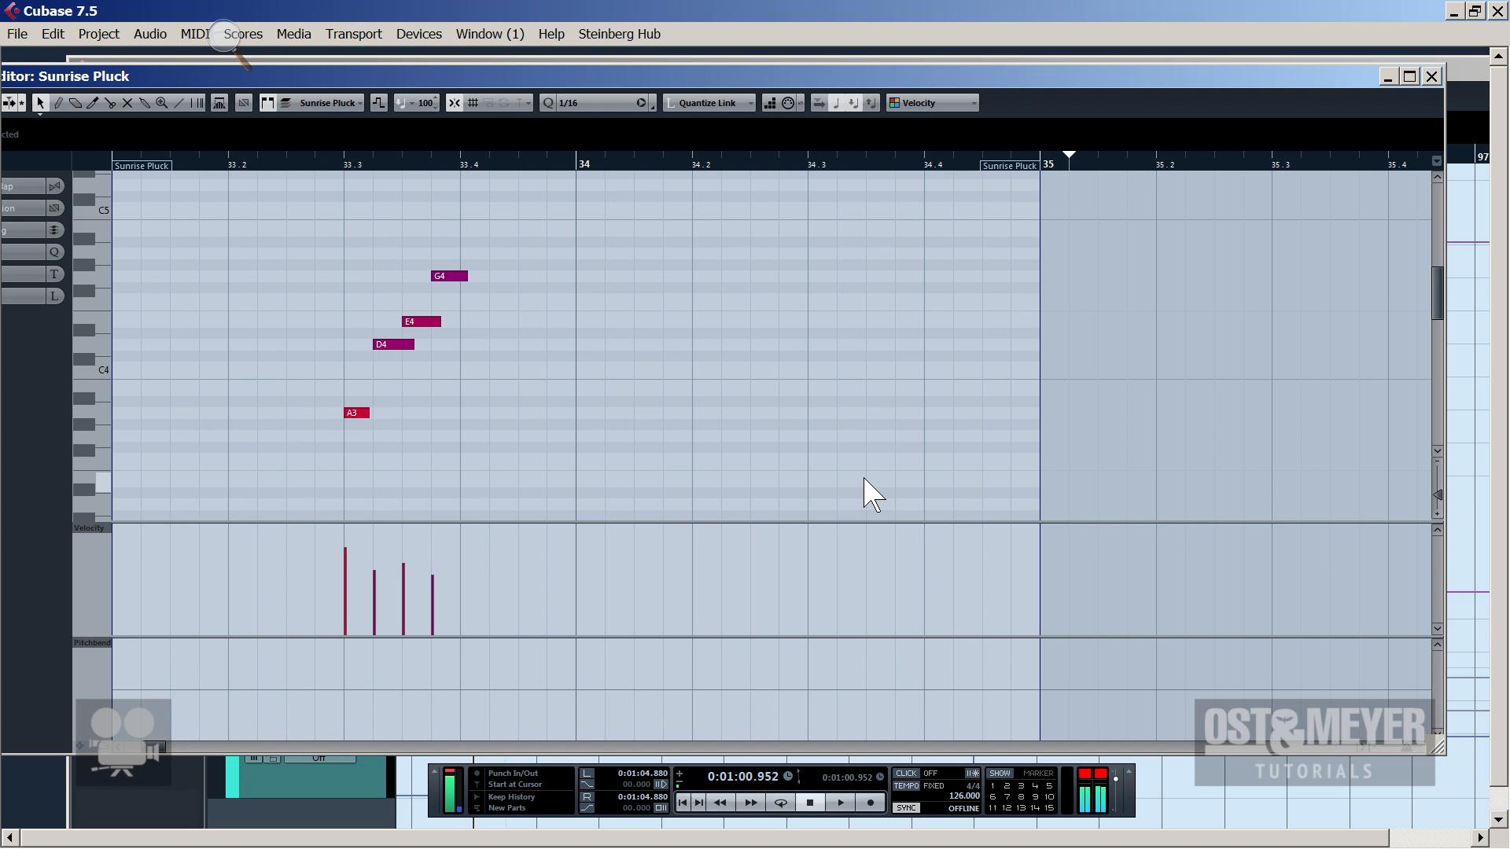
Even out the four notes to sixteenth lengths and apply Fixed Velocity at 100 to them
{"action": "key", "text": "ctrl+a"}
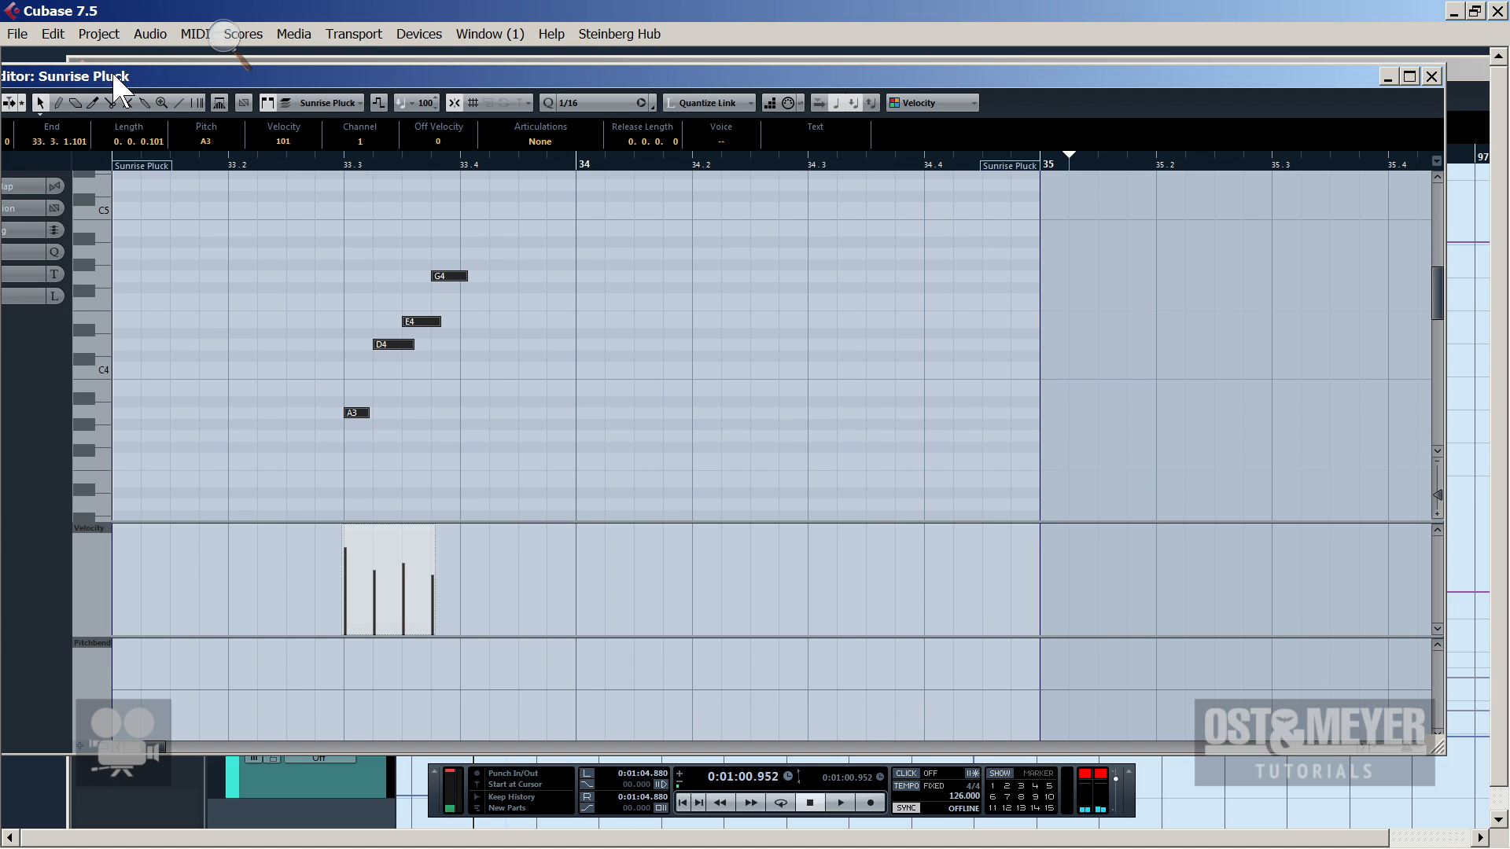
{"action": "left_click", "coordinate": [195, 34]}
{"action": "mouse_move", "coordinate": [397, 304]}
{"action": "left_click", "coordinate": [541, 305]}
{"action": "left_click", "coordinate": [205, 38]}
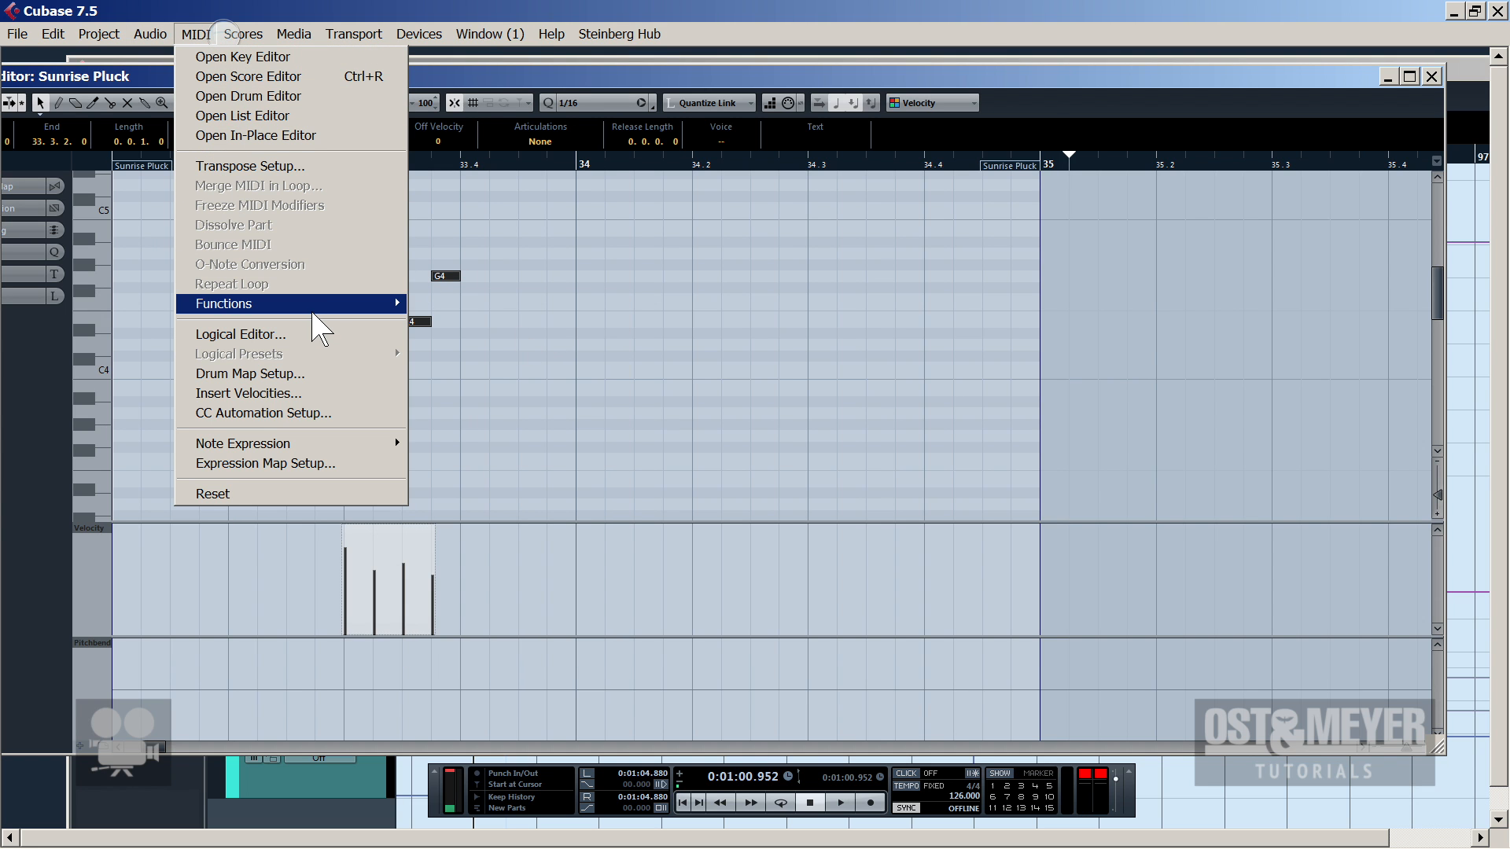
{"action": "mouse_move", "coordinate": [326, 305]}
{"action": "left_click", "coordinate": [469, 434]}
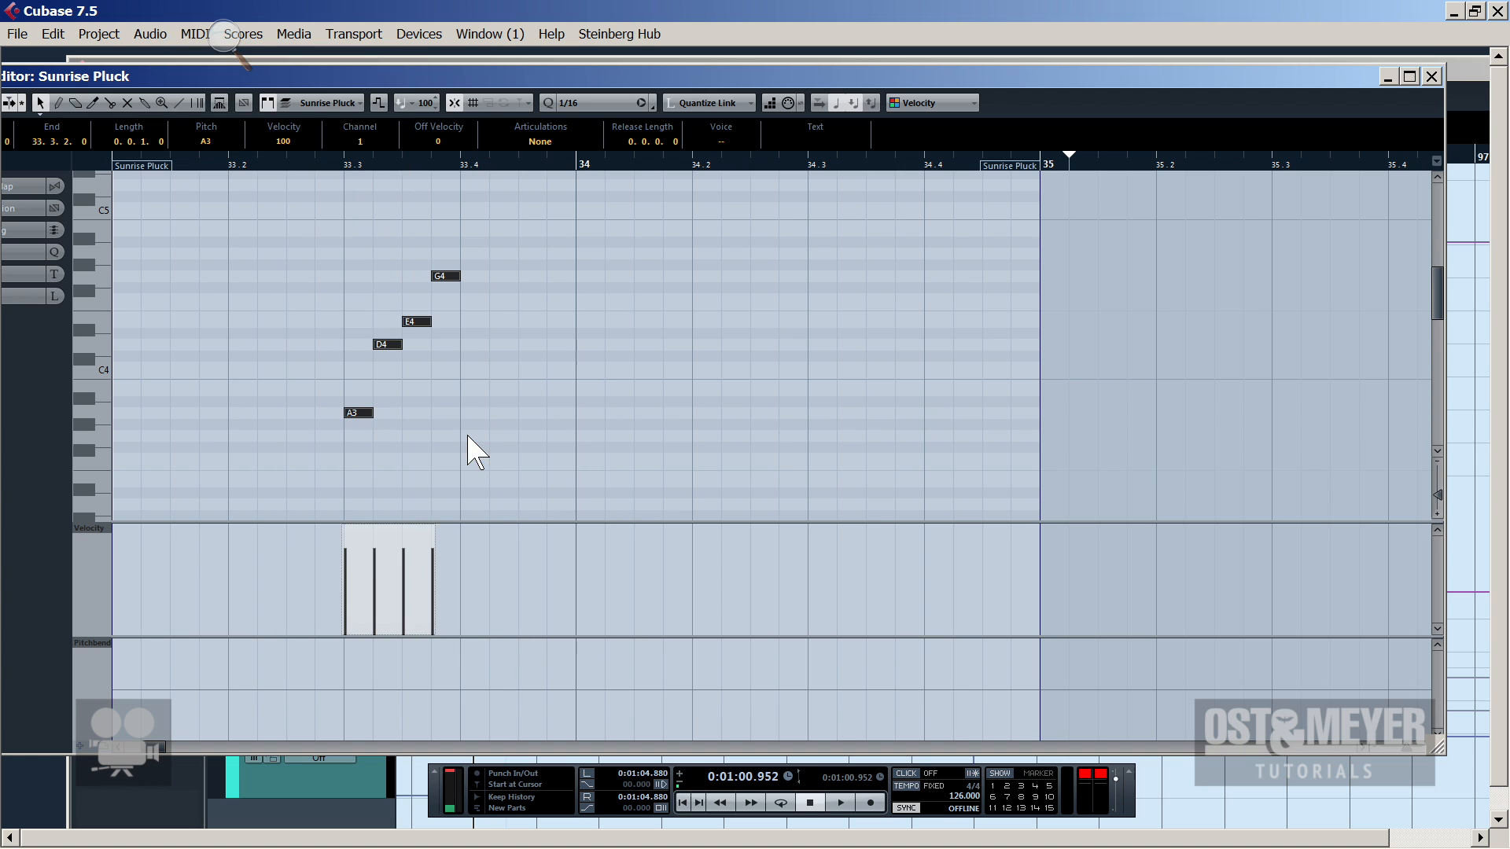
Duplicate the four-note pattern five times to fill the part up to bar 35 and play it back
{"action": "left_click", "coordinate": [452, 456]}
{"action": "left_click_drag", "start_coordinate": [543, 473], "coordinate": [266, 206]}
{"action": "key", "text": "alt+d"}
{"action": "key", "text": "alt+d"}
{"action": "key", "text": "alt+d"}
{"action": "key", "text": "alt+d"}
{"action": "key", "text": "alt+d"}
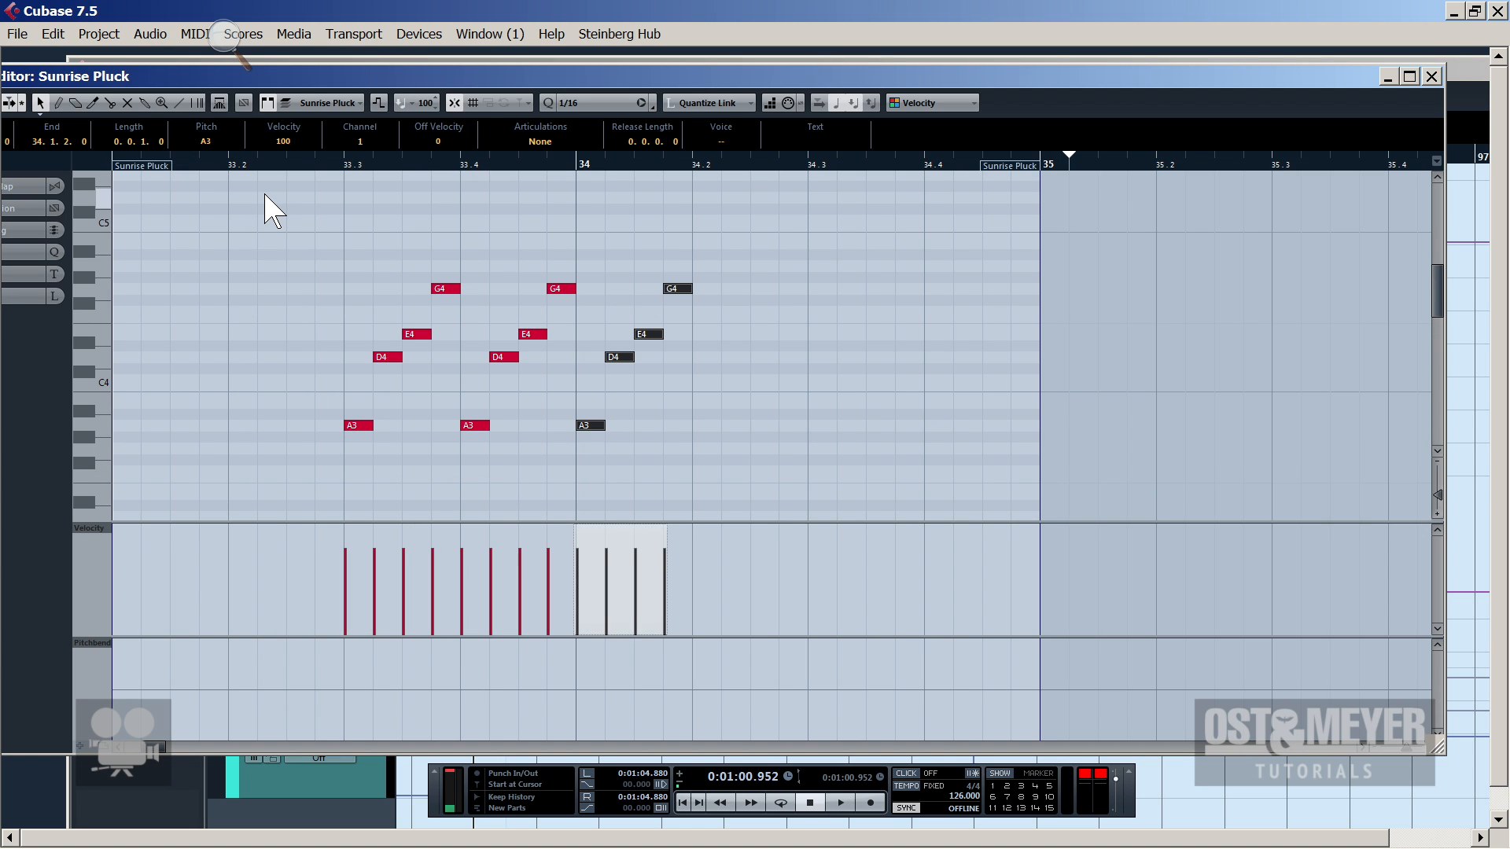
{"action": "key", "text": "space"}
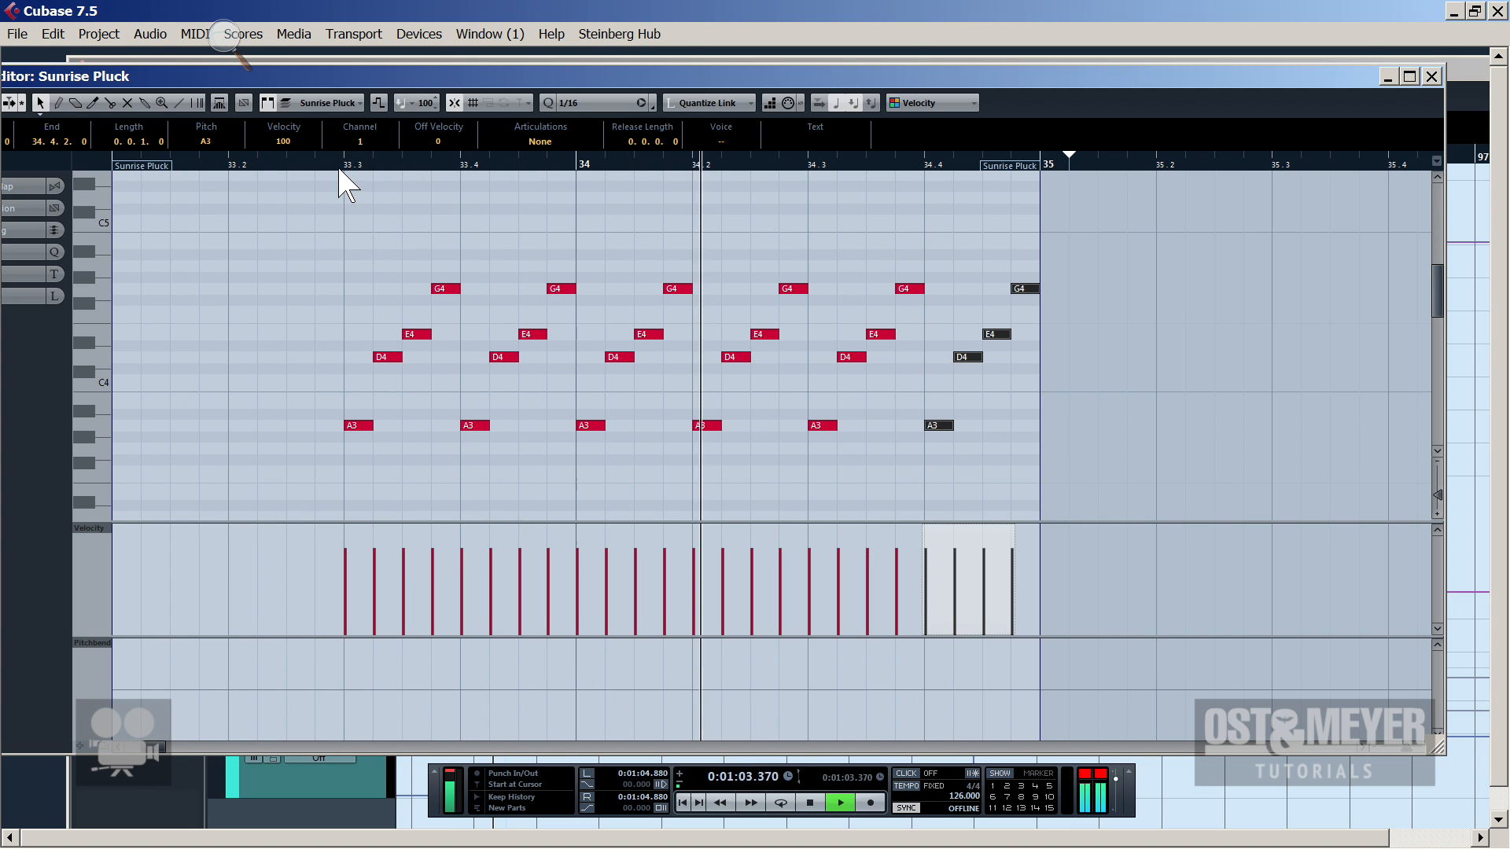
{"action": "key", "text": "space"}
Copy the first eight notes two beats earlier to the part's start at bar 33 and play the result
{"action": "key", "text": "space"}
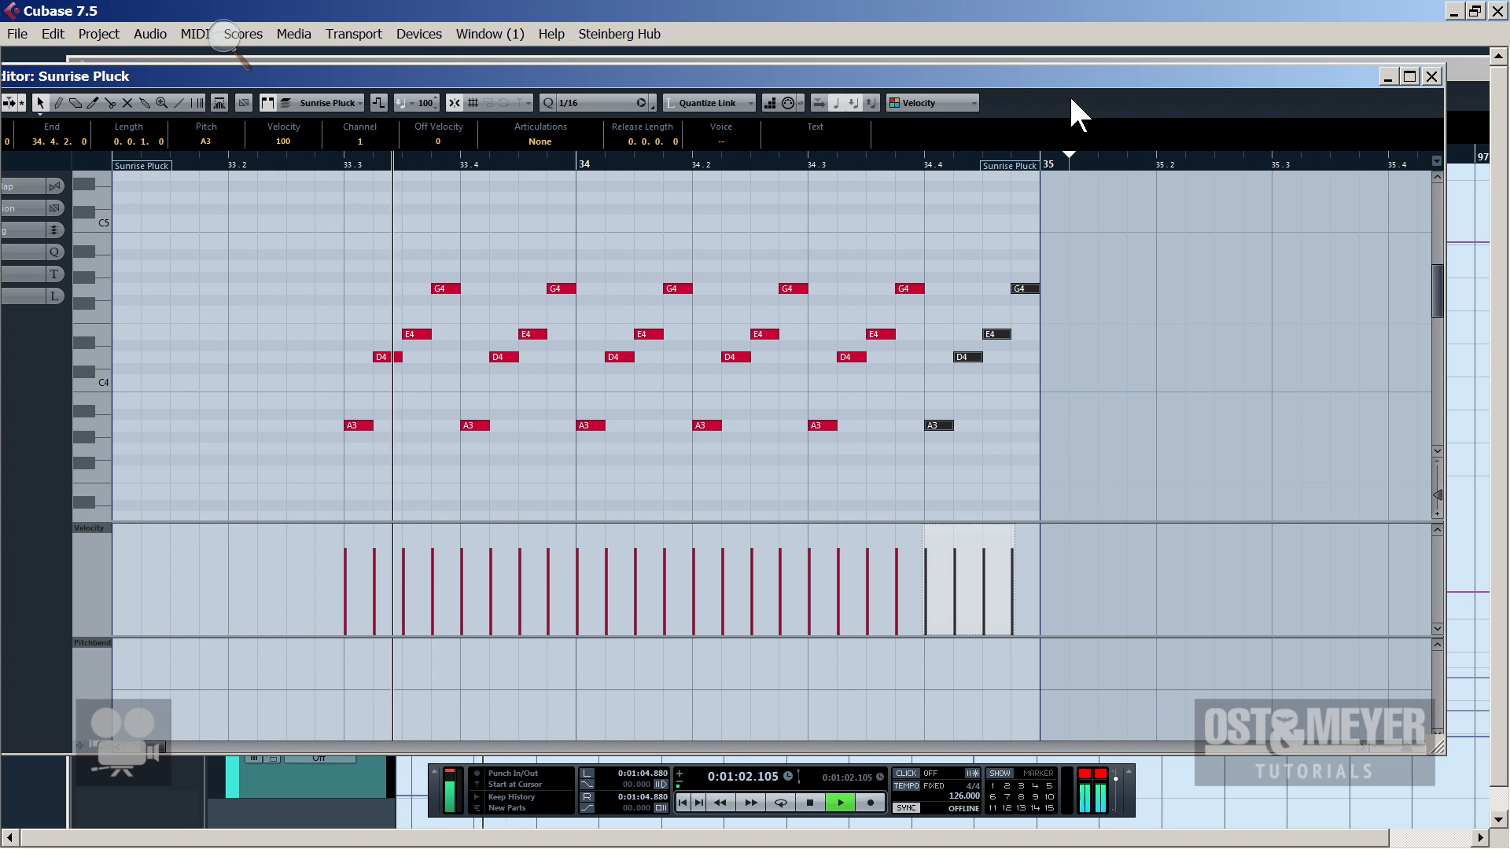
{"action": "left_click_drag", "start_coordinate": [1046, 72], "coordinate": [1042, 73]}
{"action": "key", "text": "space"}
{"action": "key", "text": "space"}
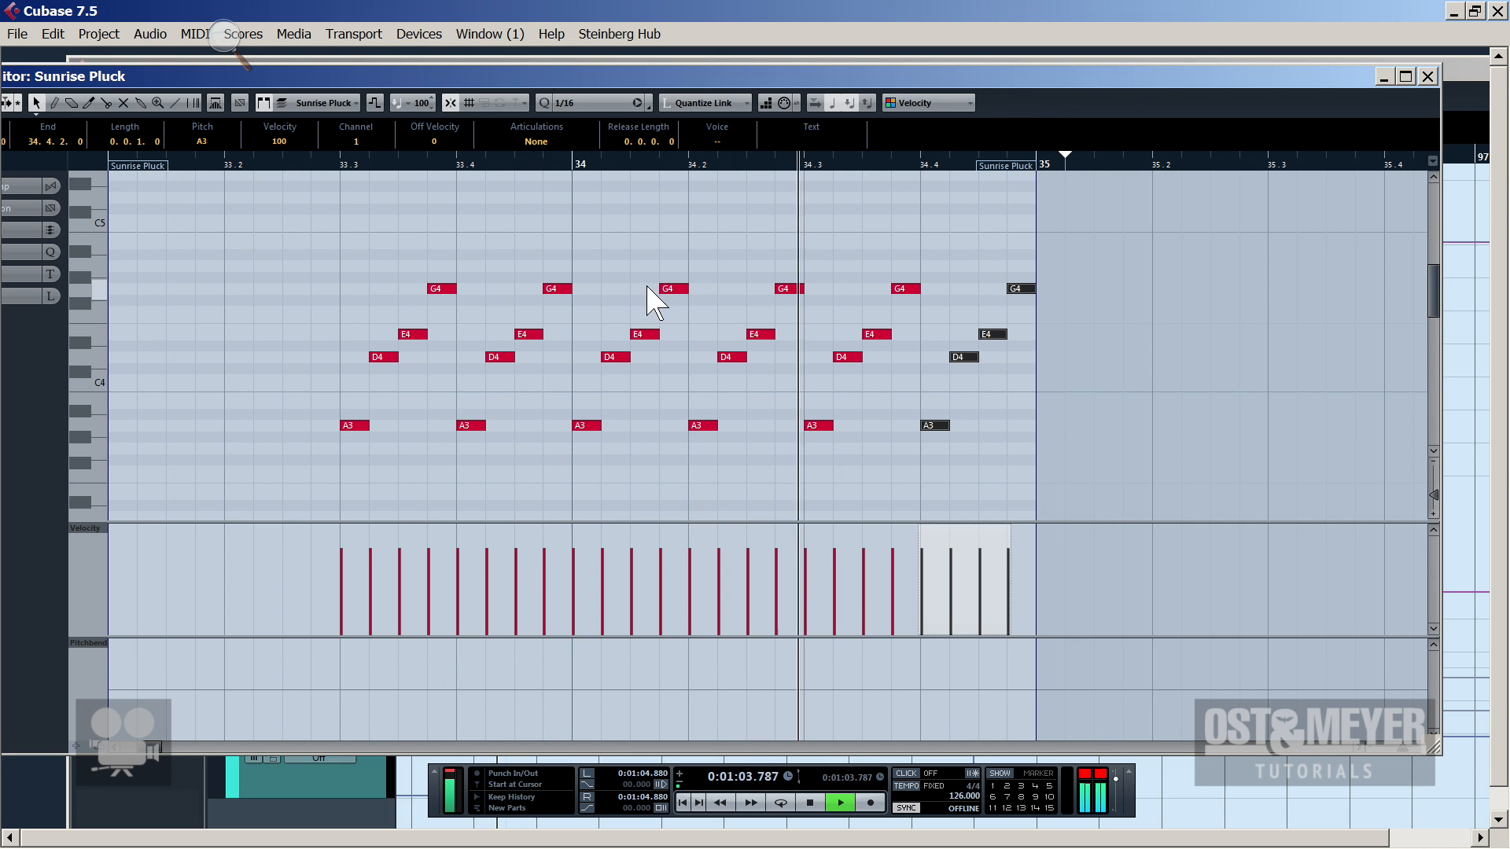
{"action": "left_click_drag", "start_coordinate": [643, 163], "coordinate": [535, 162]}
{"action": "left_click_drag", "start_coordinate": [734, 227], "coordinate": [1062, 467]}
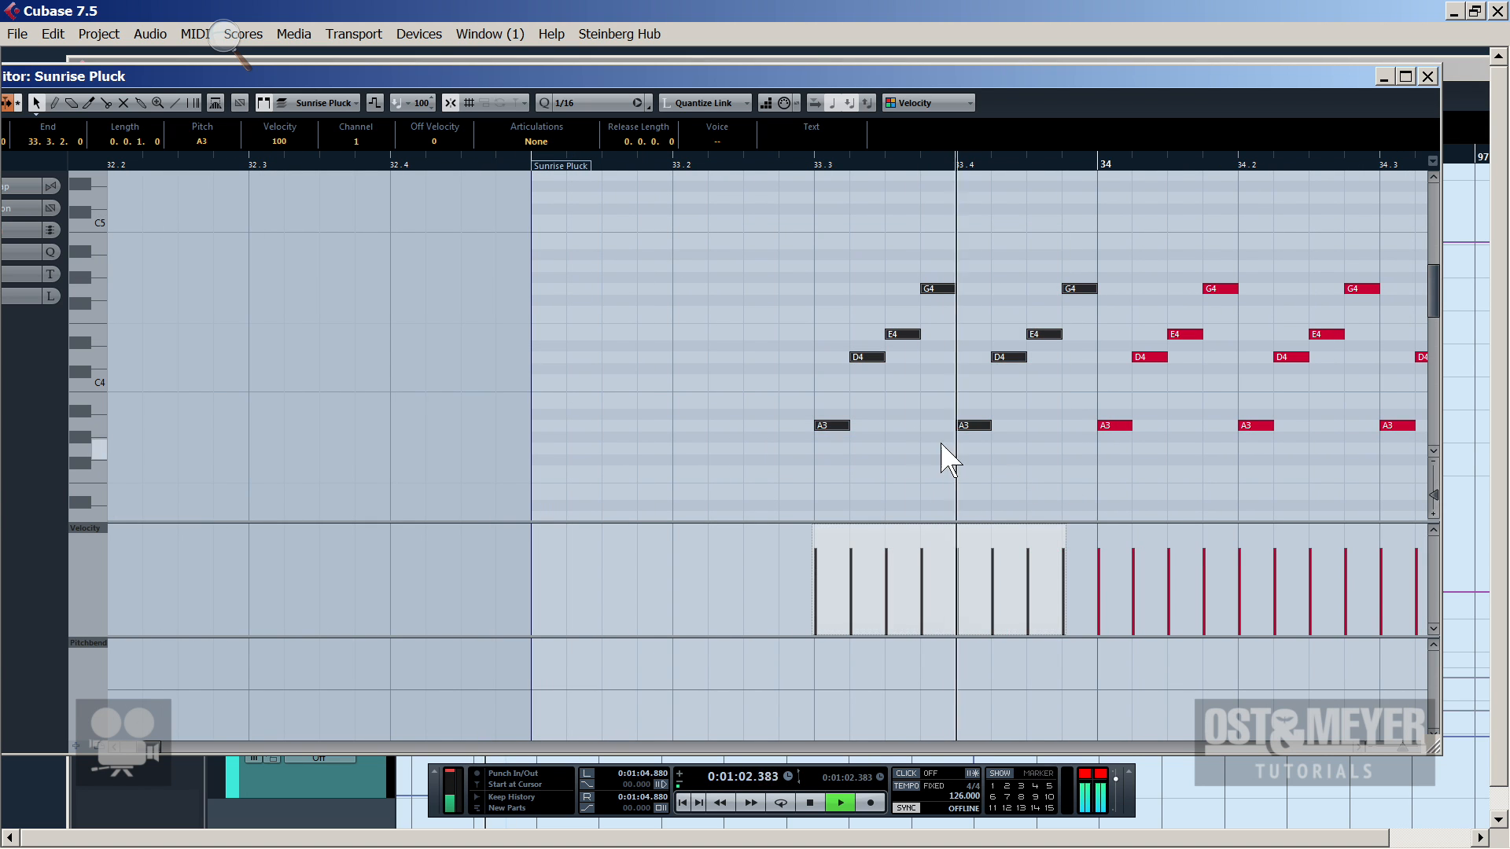
{"action": "key", "text": "space"}
{"action": "left_click_drag", "start_coordinate": [830, 428], "coordinate": [547, 426]}
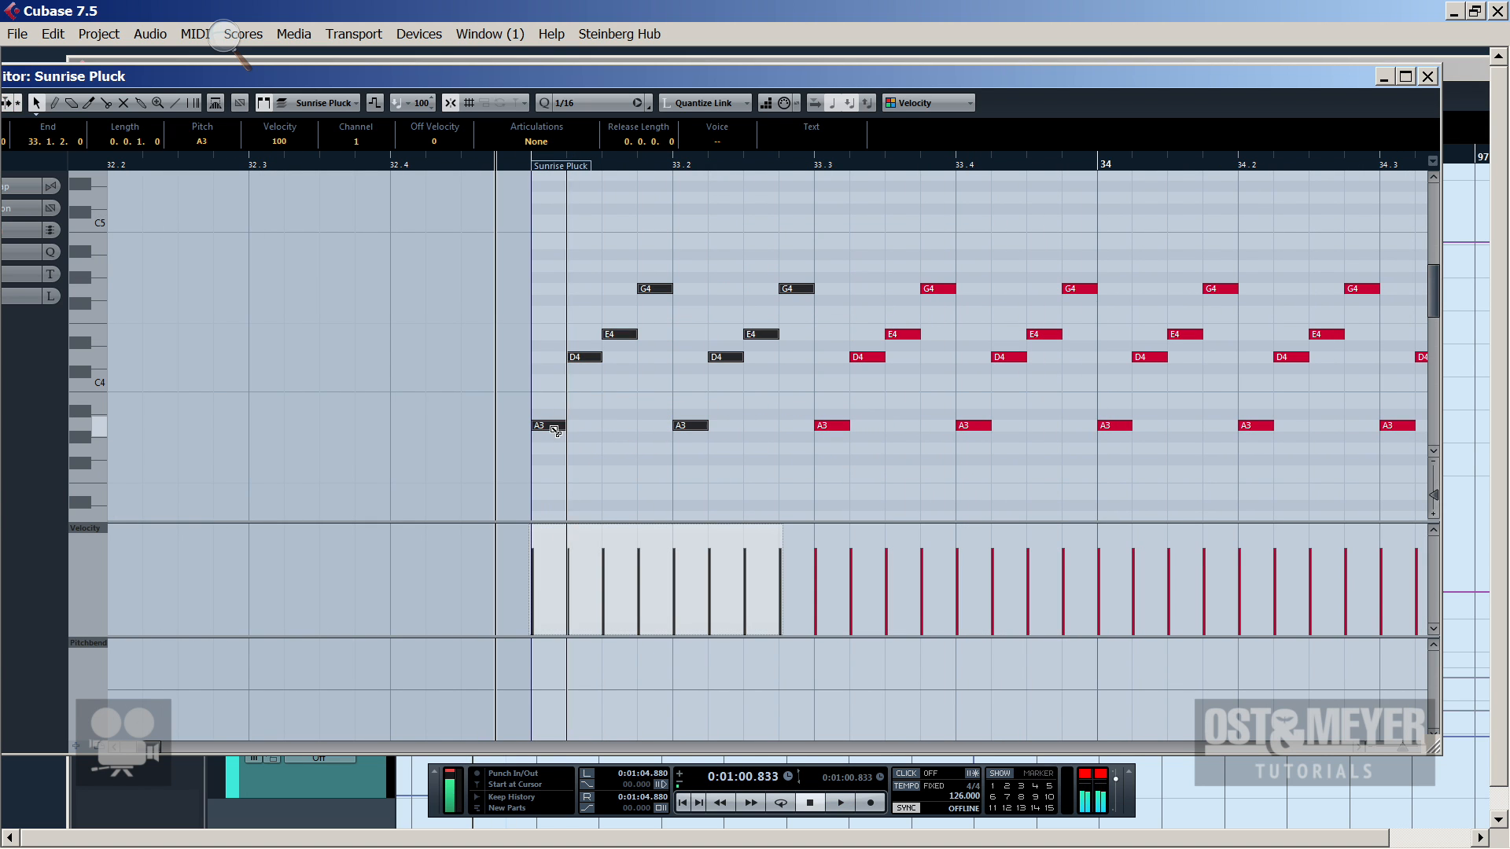
{"action": "key", "text": "space"}
Raise the second G4 in bar 33 to A4 and play the pattern from the start
{"action": "left_click", "coordinate": [830, 307]}
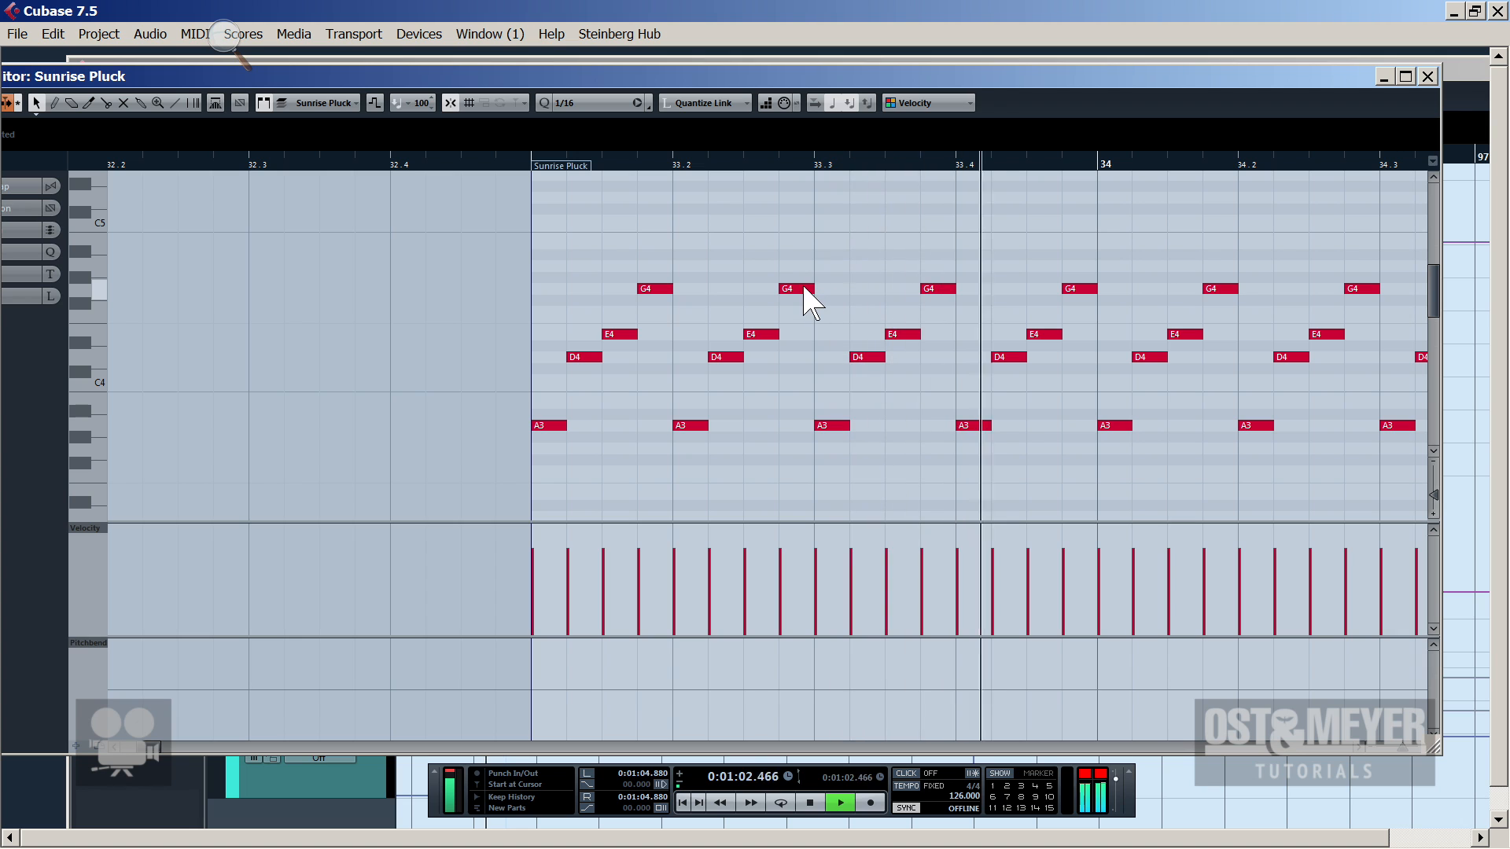
{"action": "key", "text": "space"}
{"action": "left_click_drag", "start_coordinate": [802, 289], "coordinate": [802, 269]}
{"action": "key", "text": "space"}
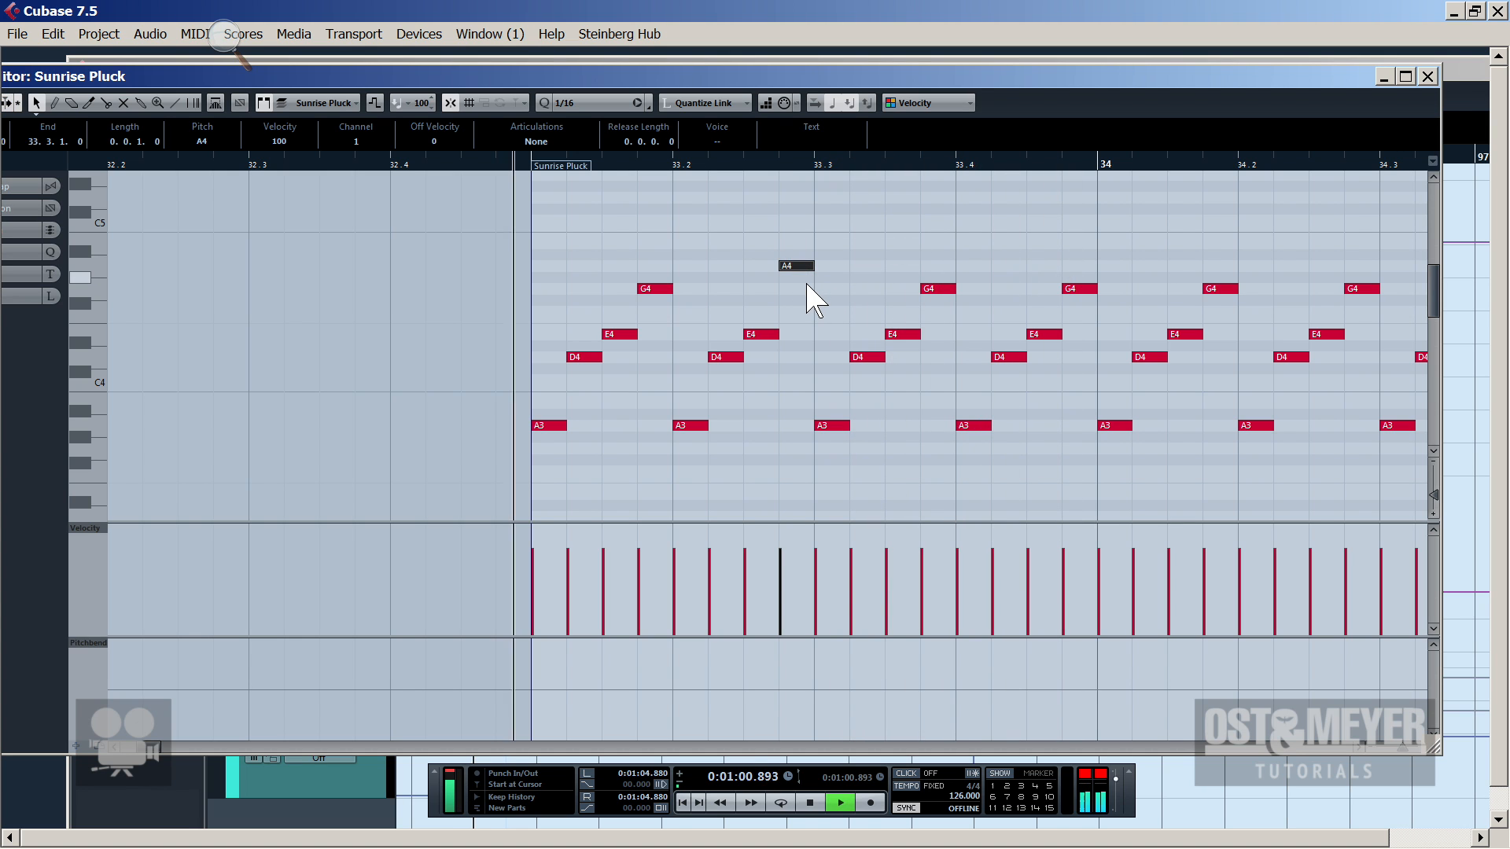
{"action": "key", "text": "space"}
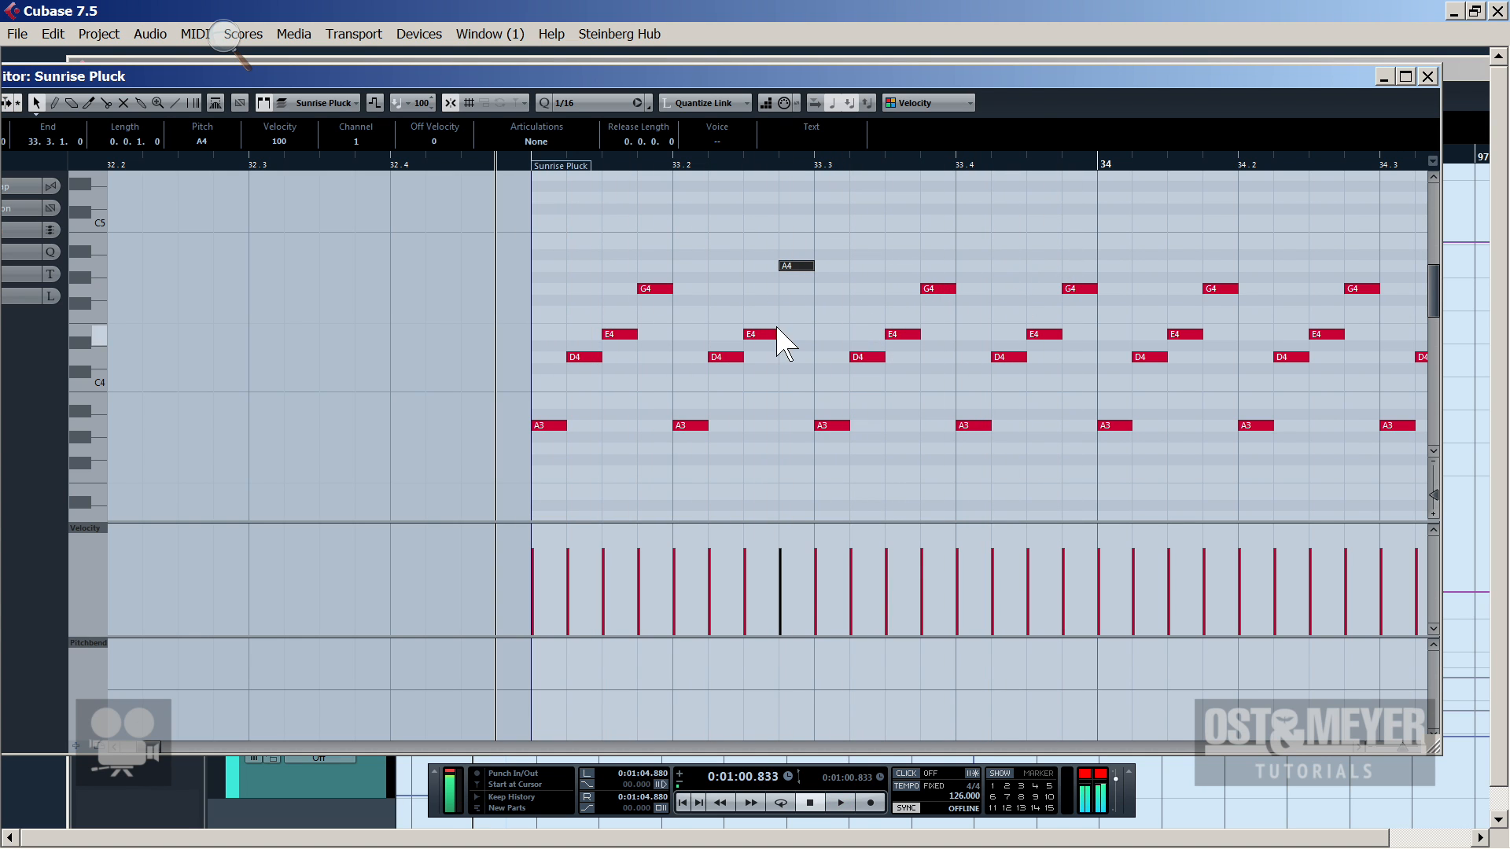
Try raising the second D4 and second E4 in bar 33, compare pitches during playback, and undo the changes
{"action": "left_click_drag", "start_coordinate": [727, 357], "coordinate": [739, 334]}
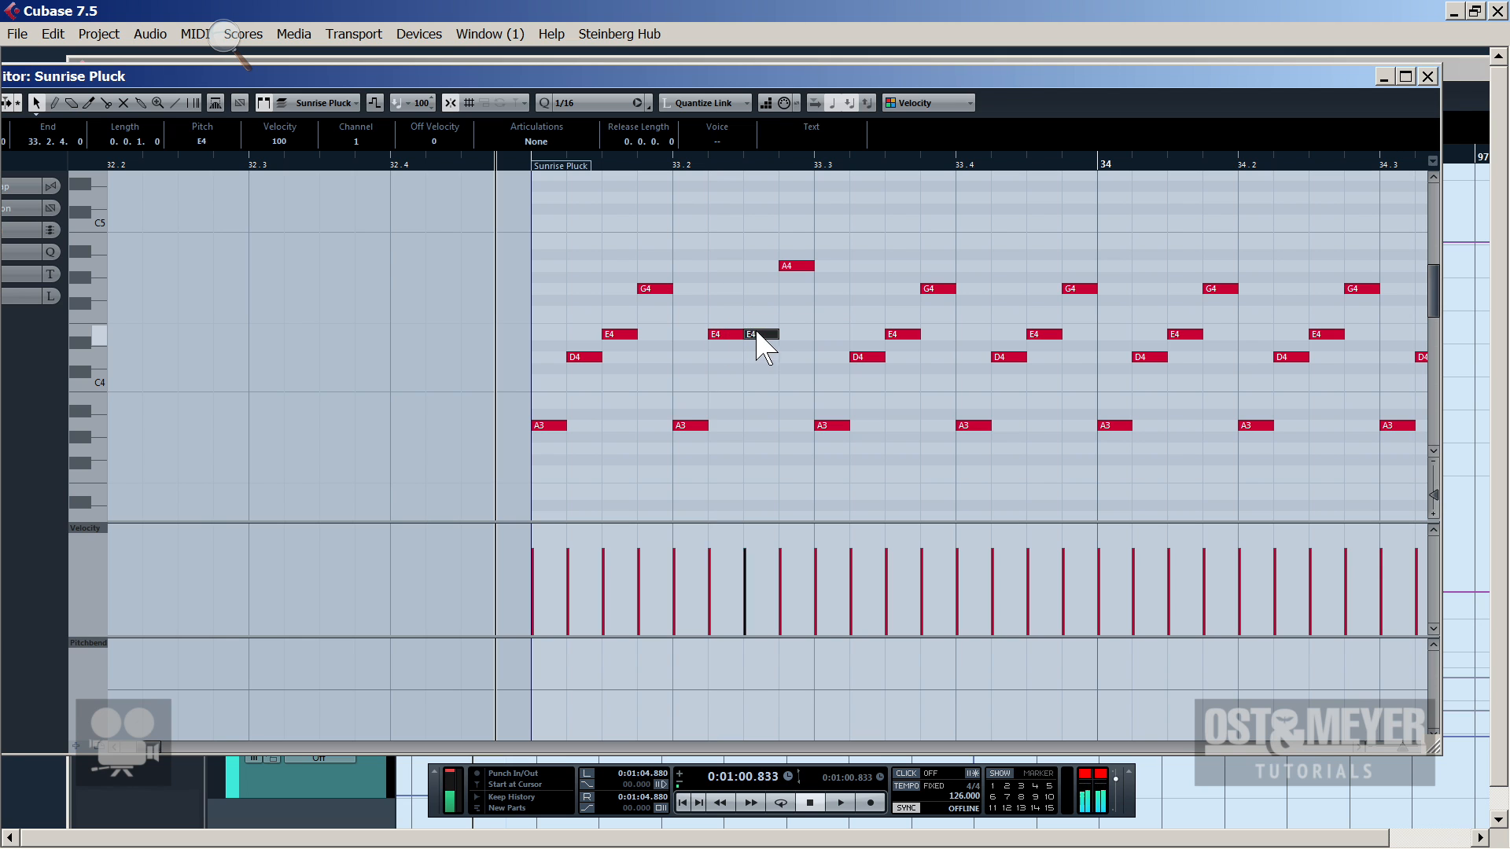
{"action": "key", "text": "space"}
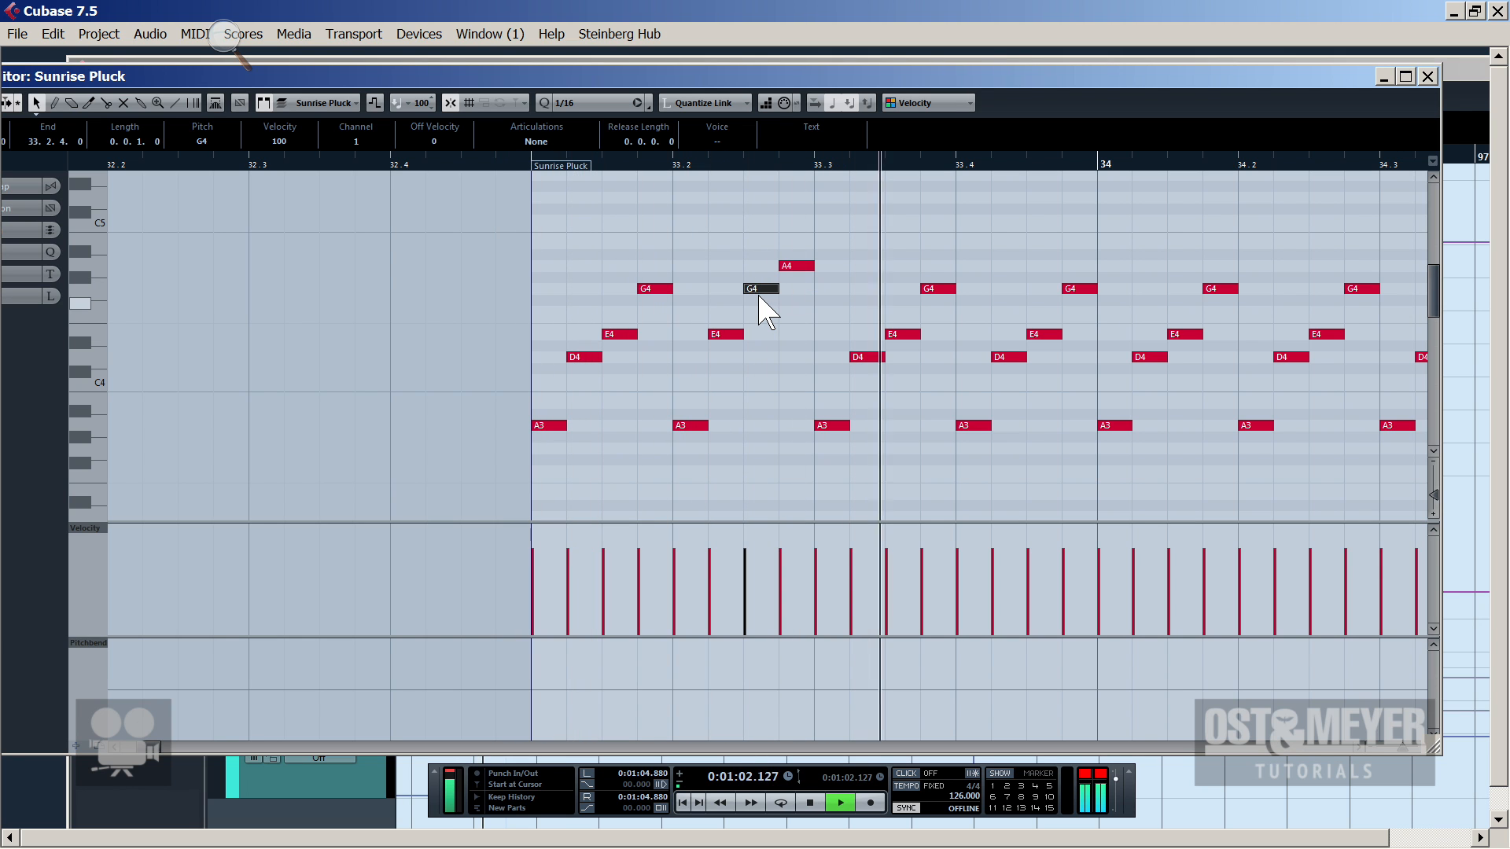
{"action": "key", "text": "Down"}
{"action": "key", "text": "Down"}
{"action": "key", "text": "Down"}
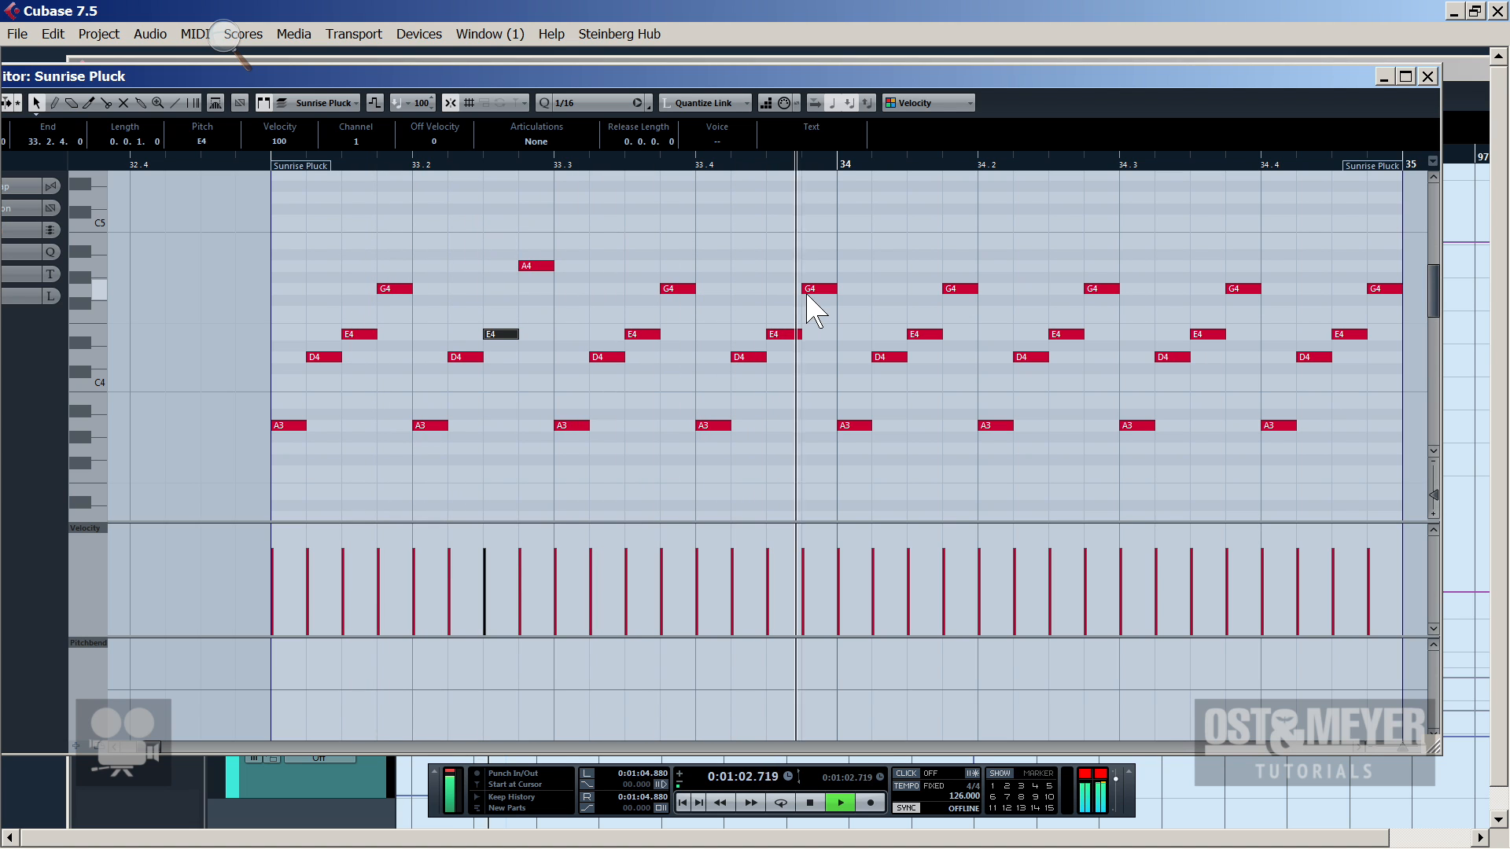
{"action": "key", "text": "ctrl+z"}
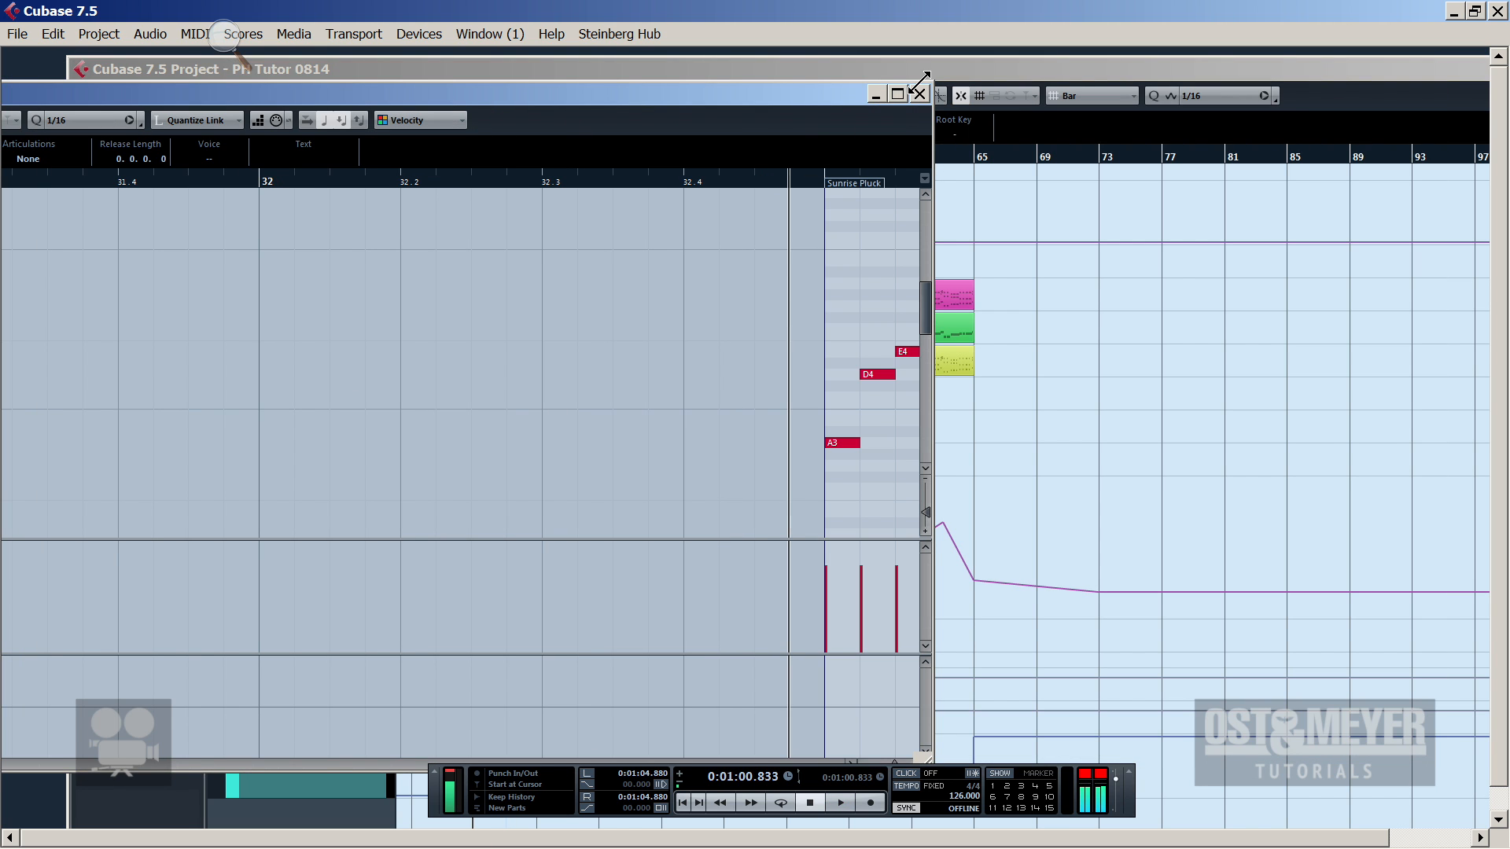
Return to the arrangement, extend the Sunrise Pluck part to bar 37 with the repeated pattern, and check its notes during playback
{"action": "left_click", "coordinate": [920, 94]}
{"action": "key", "text": "space"}
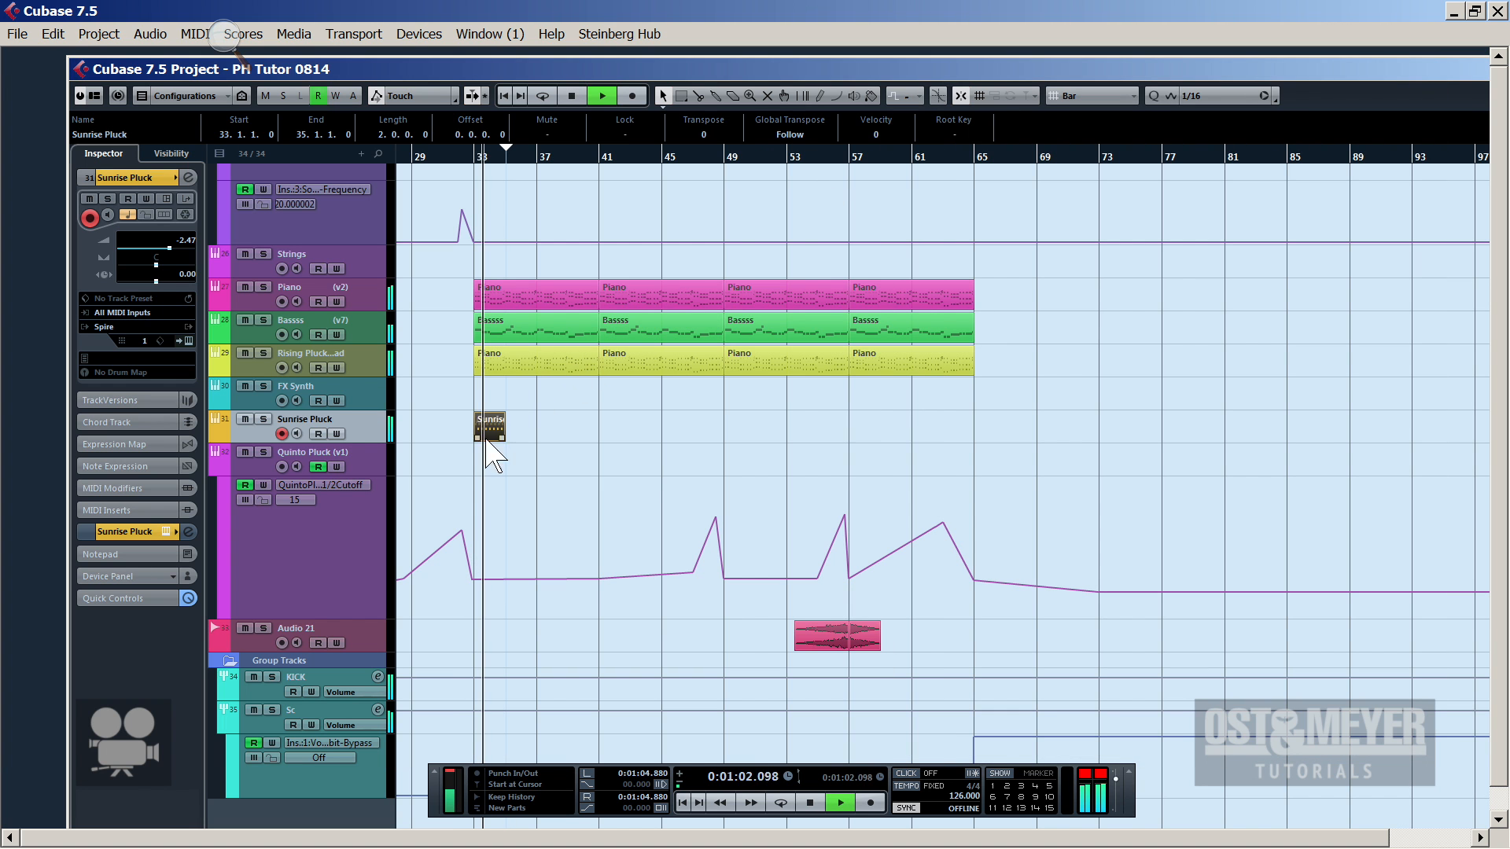
{"action": "left_click", "coordinate": [509, 428]}
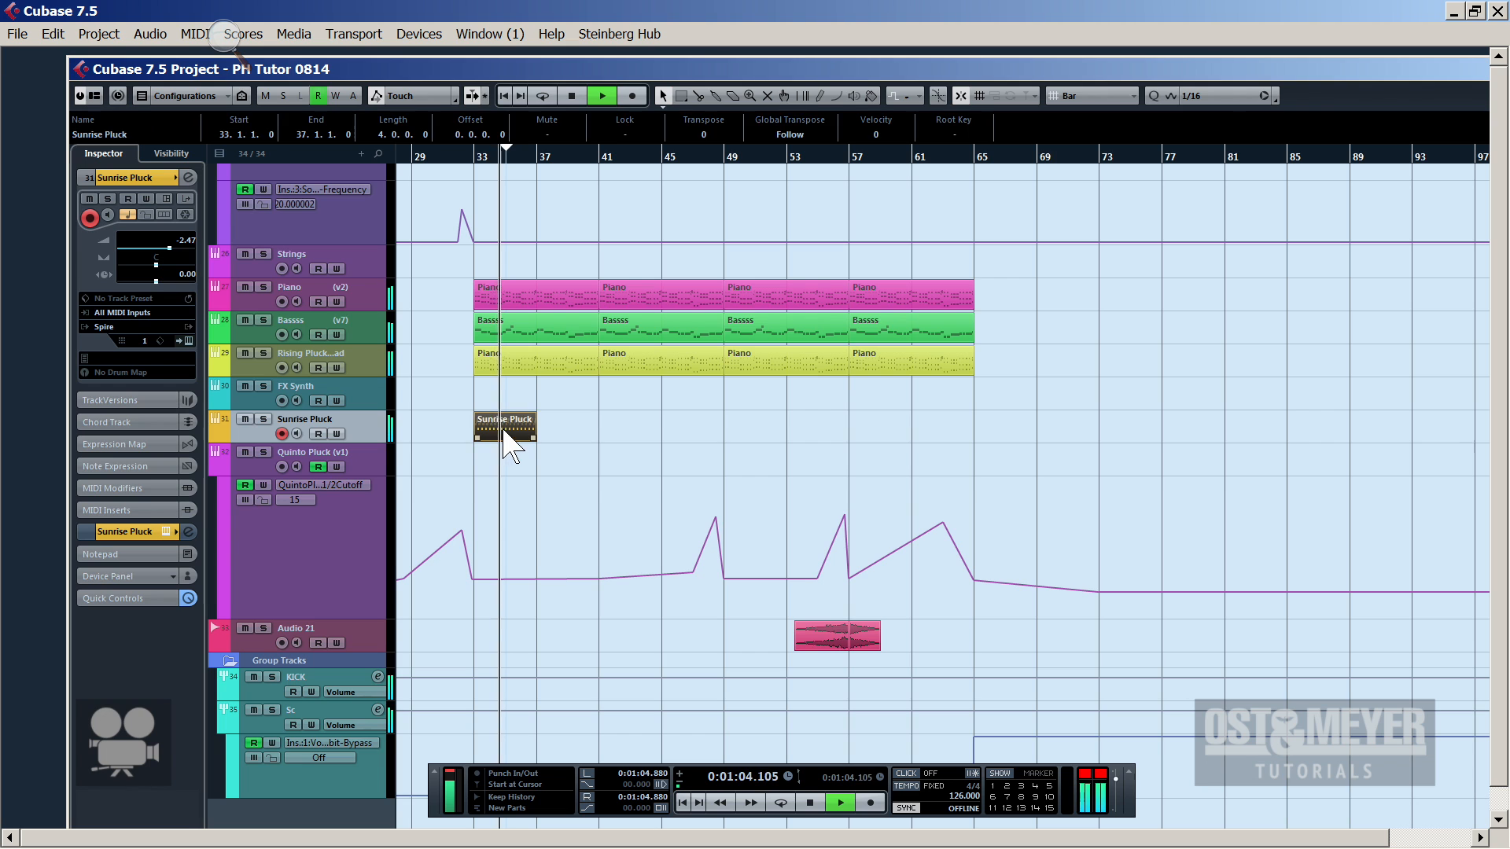
{"action": "double_click", "coordinate": [508, 433]}
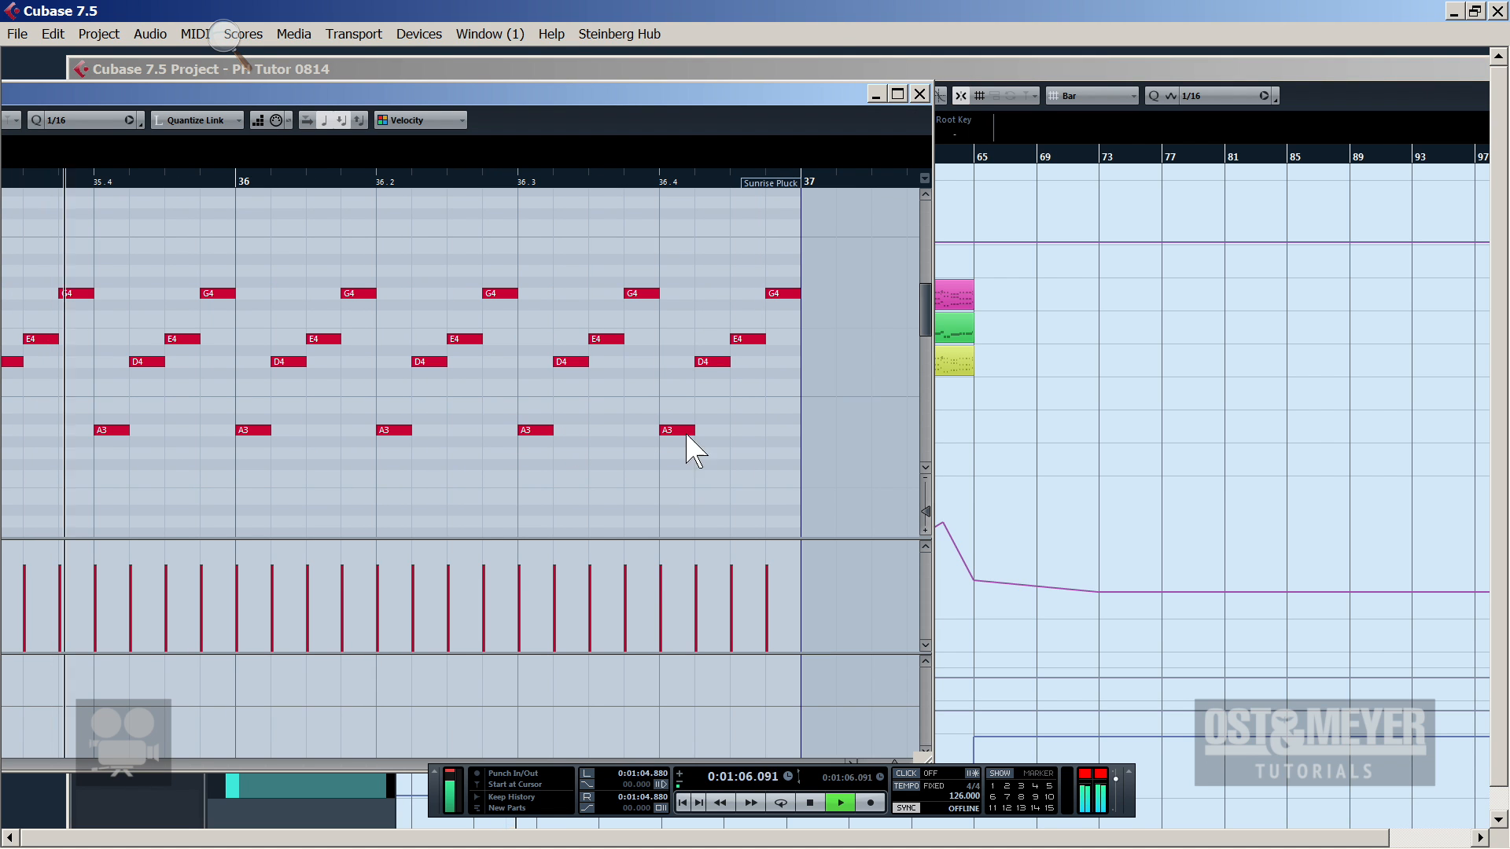
{"action": "left_click", "coordinate": [920, 93]}
{"action": "key", "text": "space"}
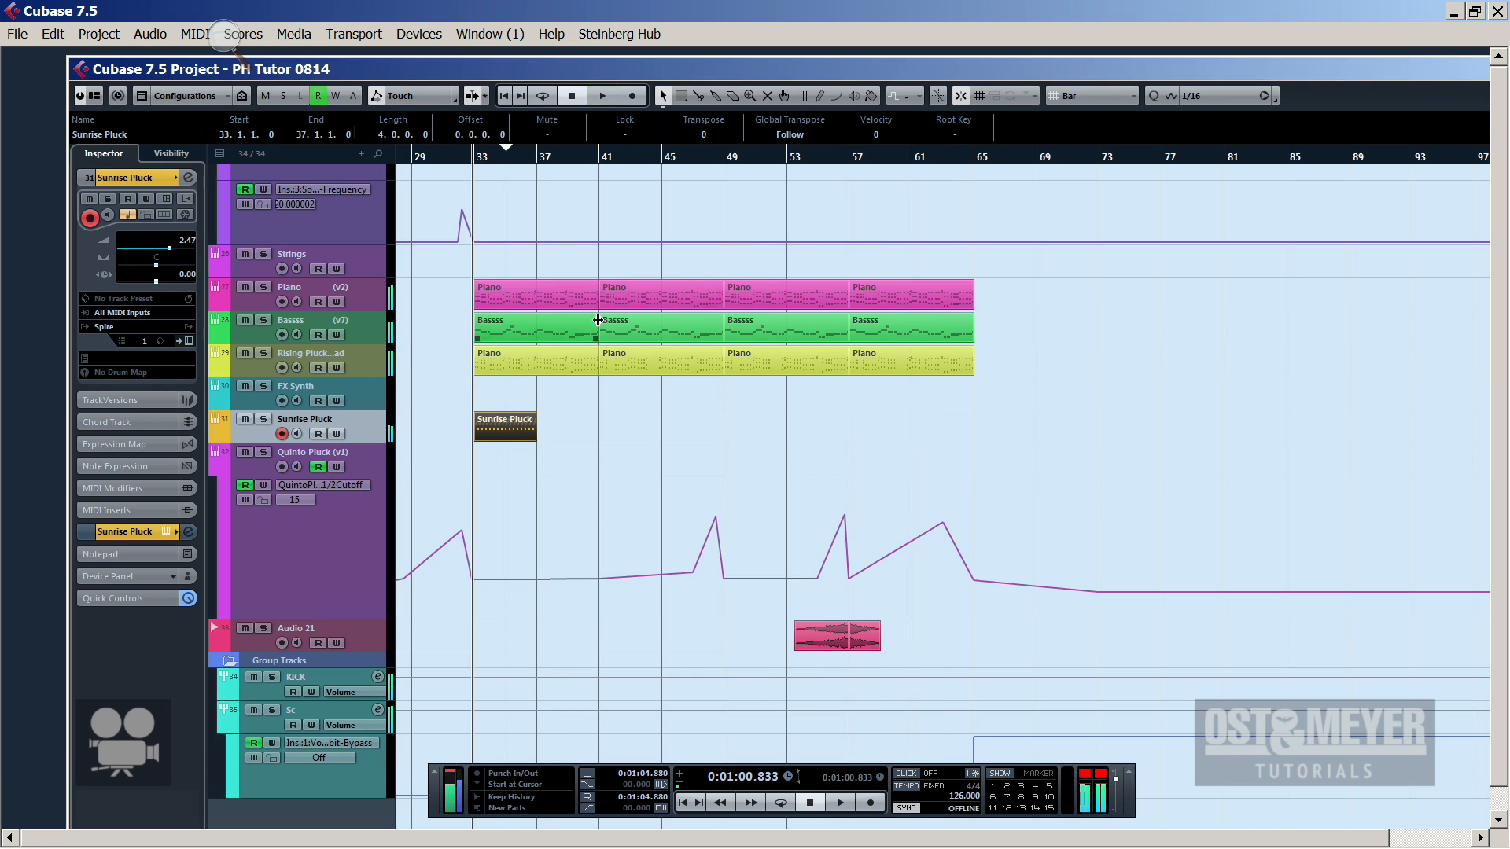
Solo the Piano track briefly, clear the solo, and listen to the arrangement from bar 33
{"action": "left_click", "coordinate": [262, 287]}
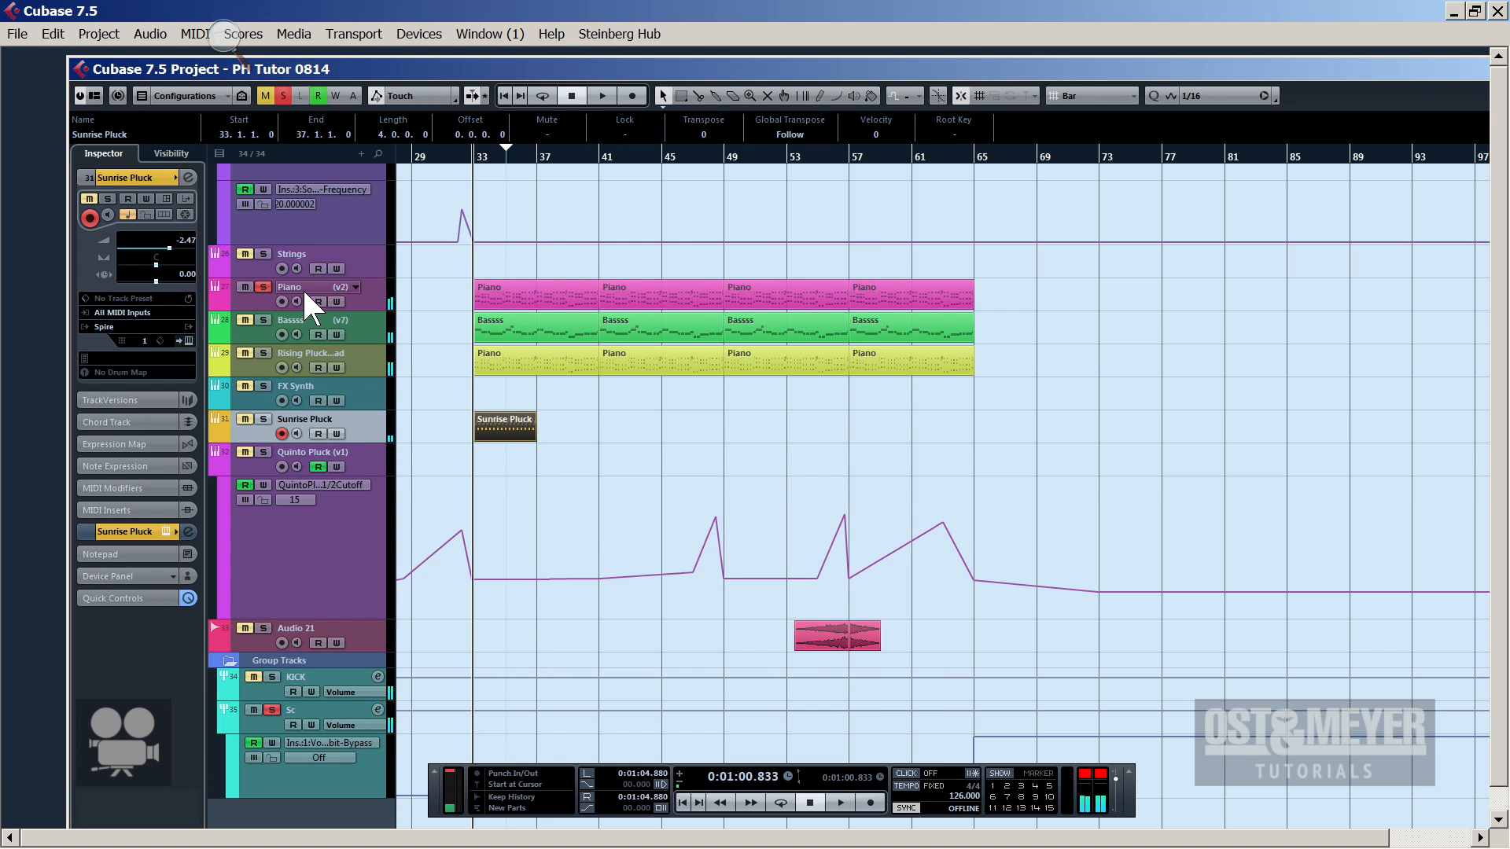
{"action": "left_click", "coordinate": [260, 298]}
{"action": "key", "text": "s"}
{"action": "key", "text": "space"}
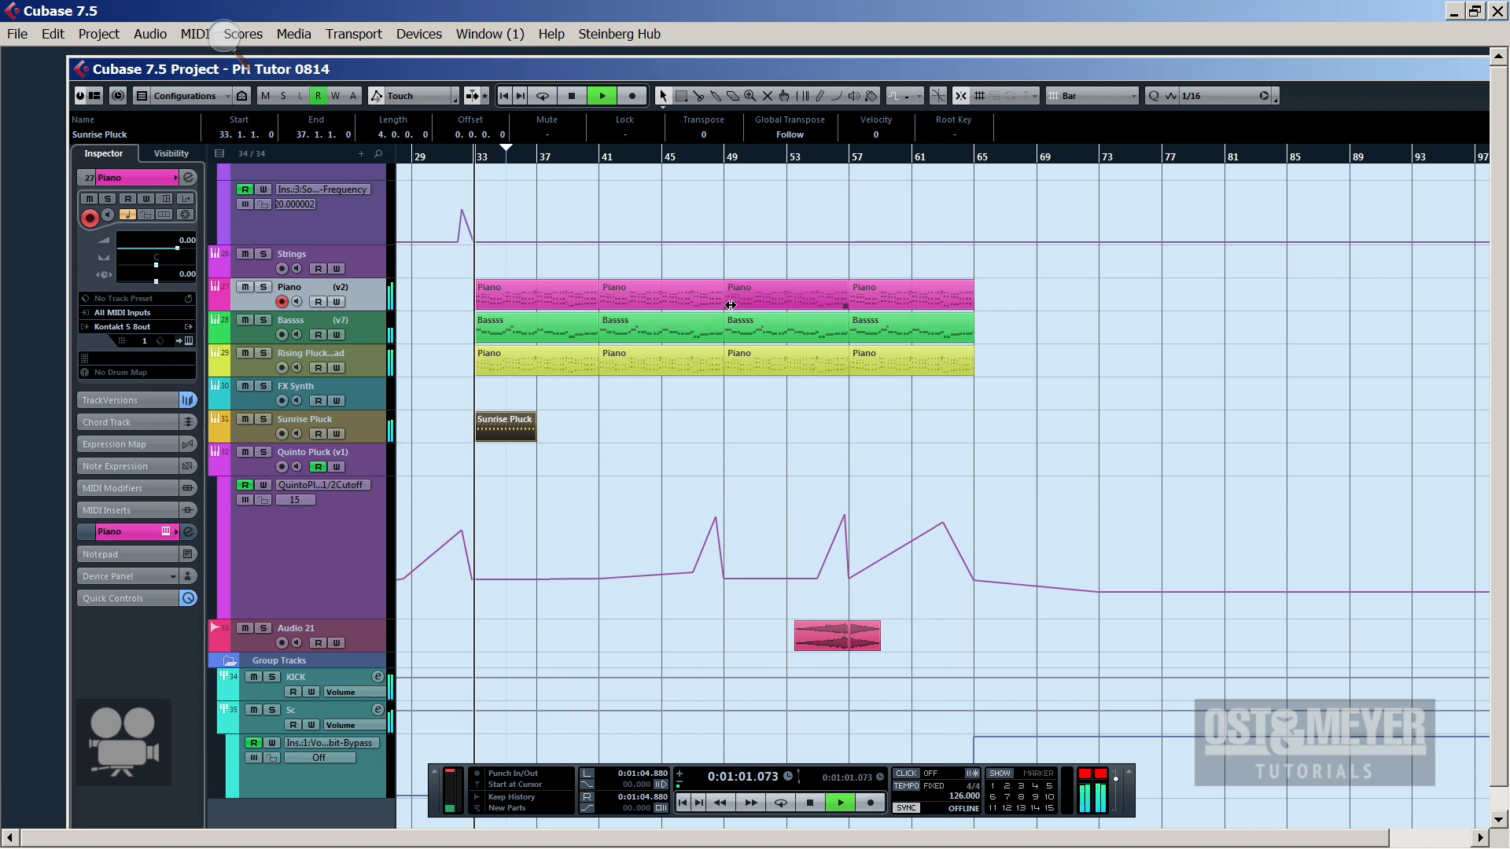
{"action": "key", "text": "space"}
Open all four Piano parts together in the Key Editor with bars 33 to 65 in view
{"action": "left_click_drag", "start_coordinate": [996, 281], "coordinate": [537, 292]}
{"action": "key", "text": "Return"}
{"action": "left_click_drag", "start_coordinate": [499, 176], "coordinate": [497, 97]}
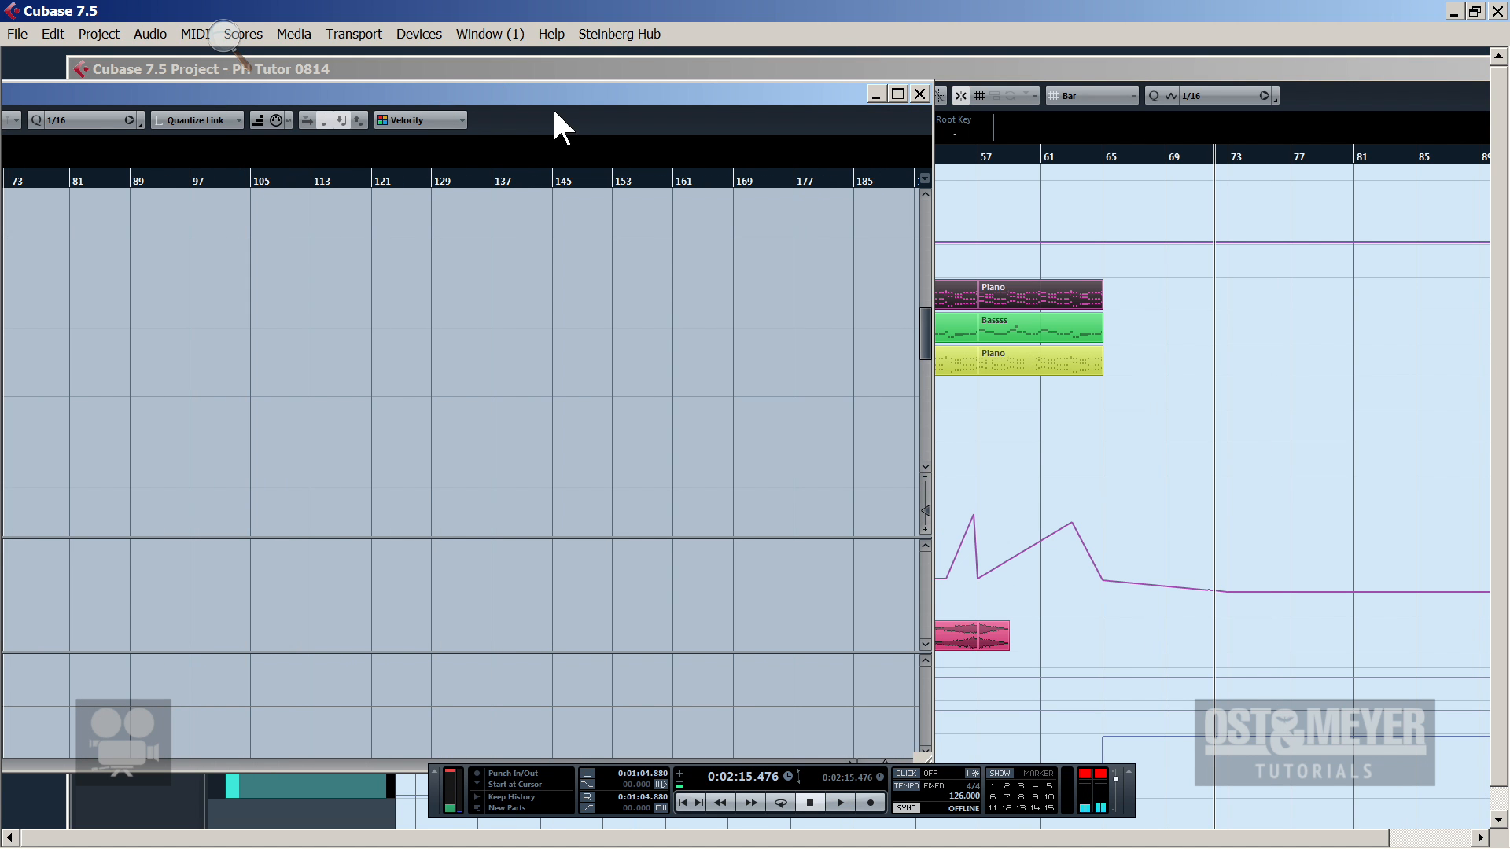
{"action": "left_click_drag", "start_coordinate": [552, 102], "coordinate": [964, 82]}
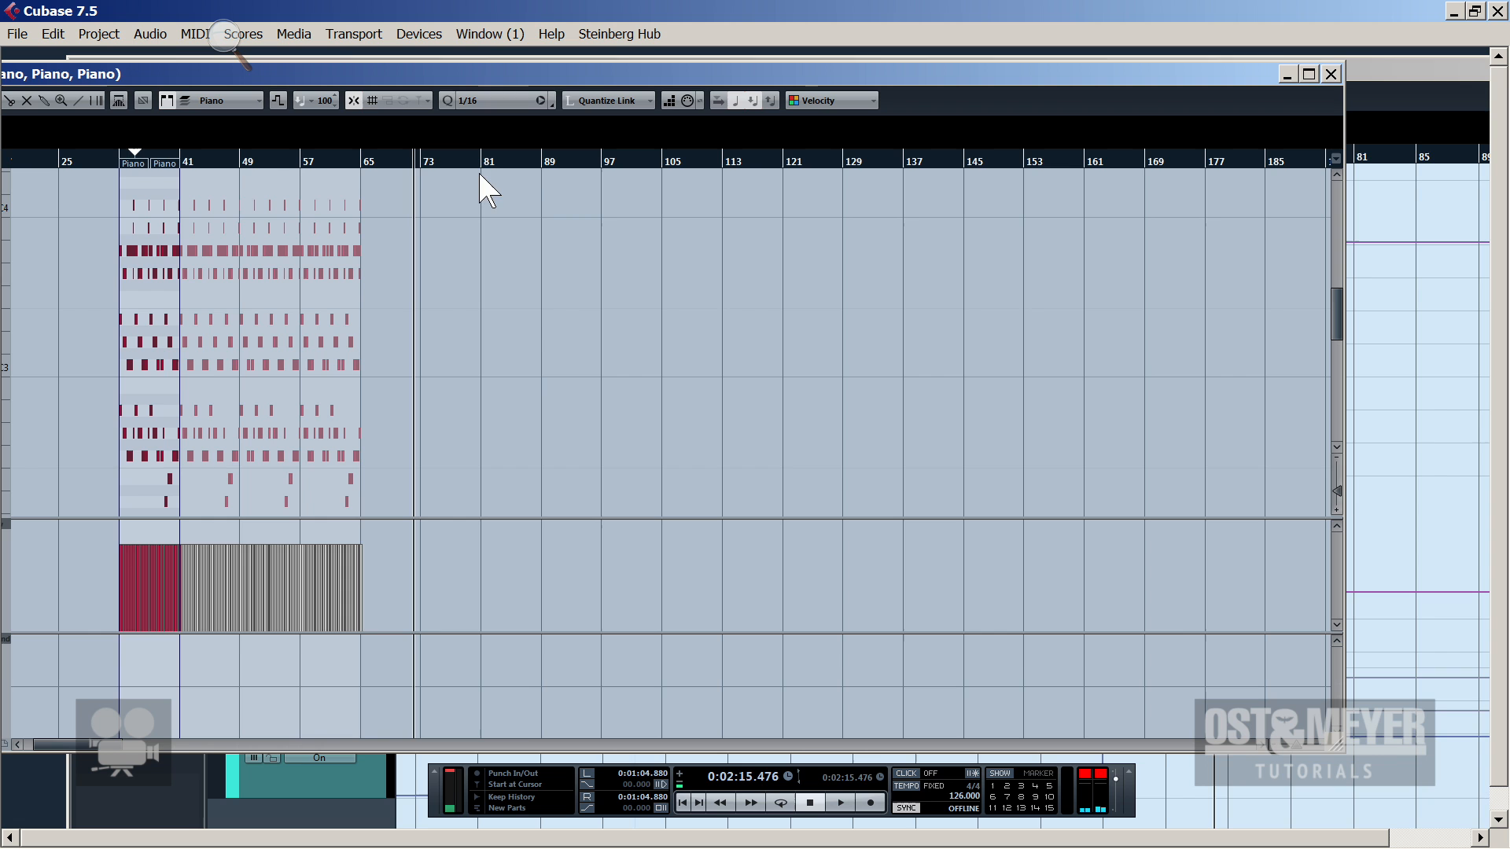
{"action": "left_click_drag", "start_coordinate": [528, 163], "coordinate": [90, 283]}
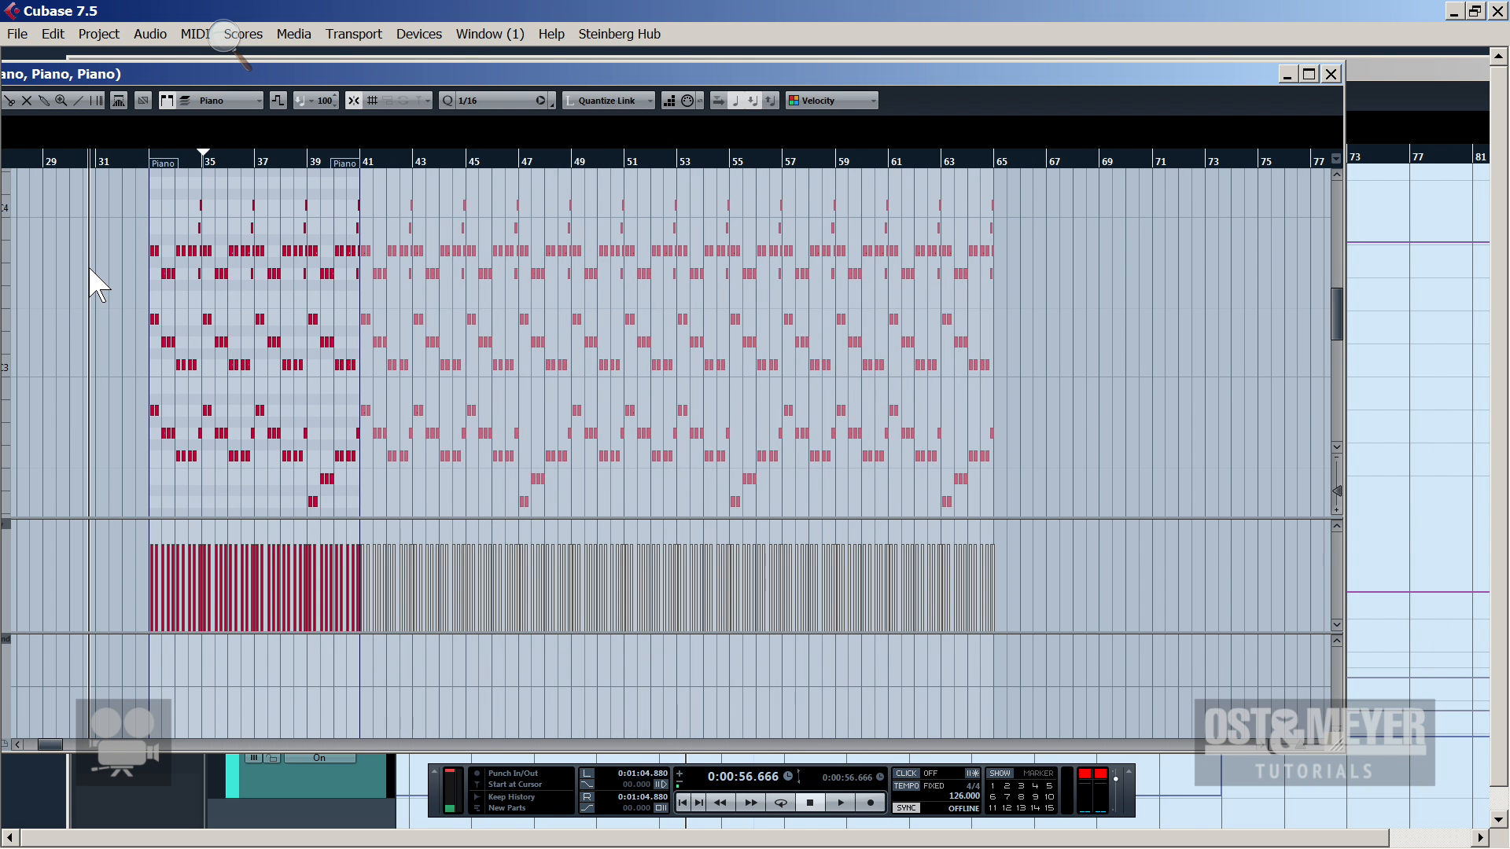
{"action": "scroll", "coordinate": [401, 307], "scroll_direction": "up", "scroll_amount": 3}
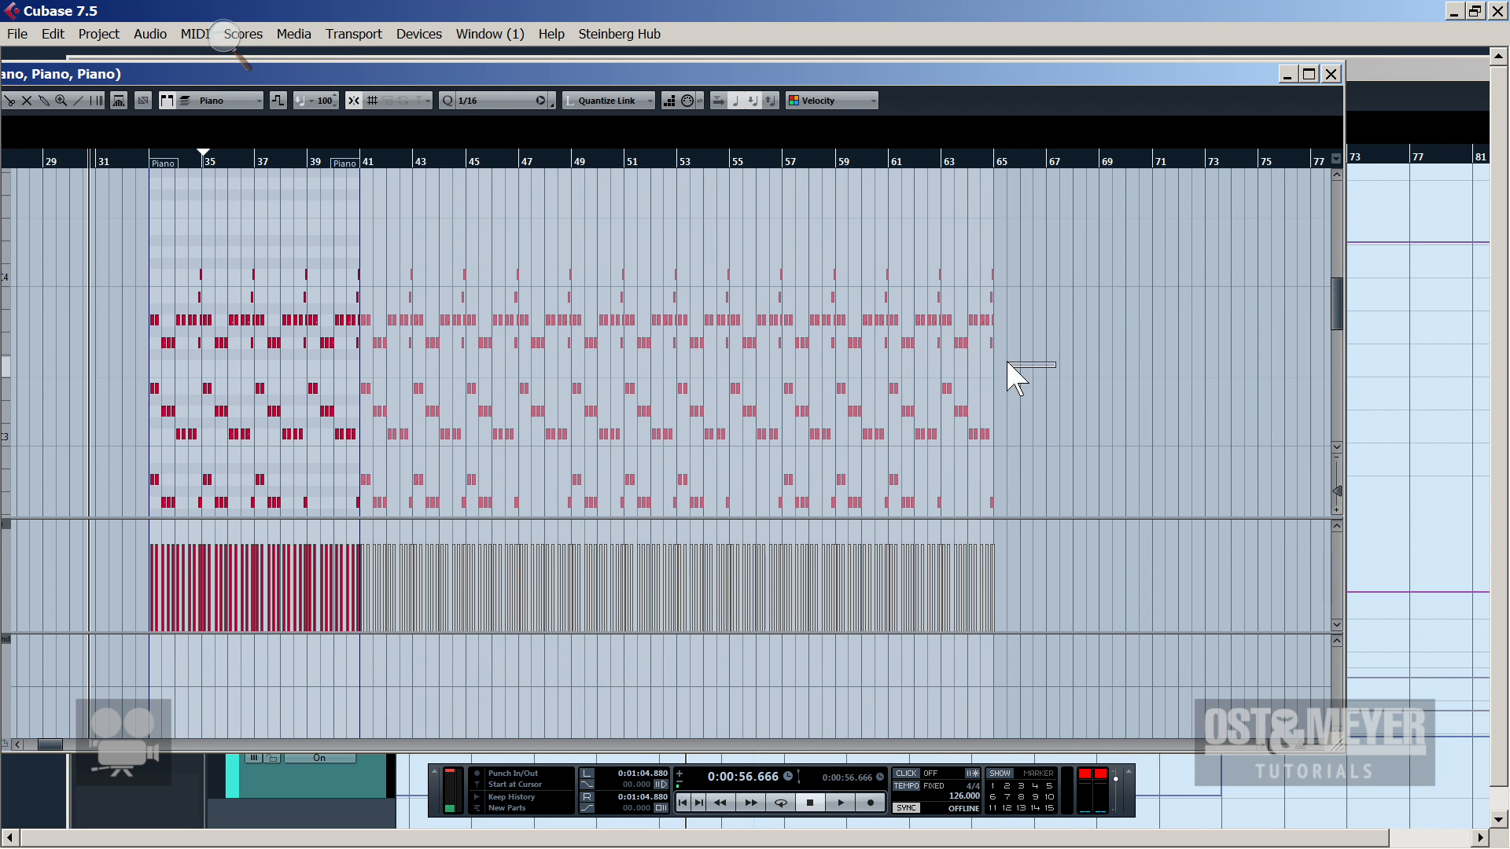
Select the upper piano notes from G3 to C4 and raise their velocity to 117 in the first part during playback
{"action": "left_click_drag", "start_coordinate": [1007, 364], "coordinate": [63, 276]}
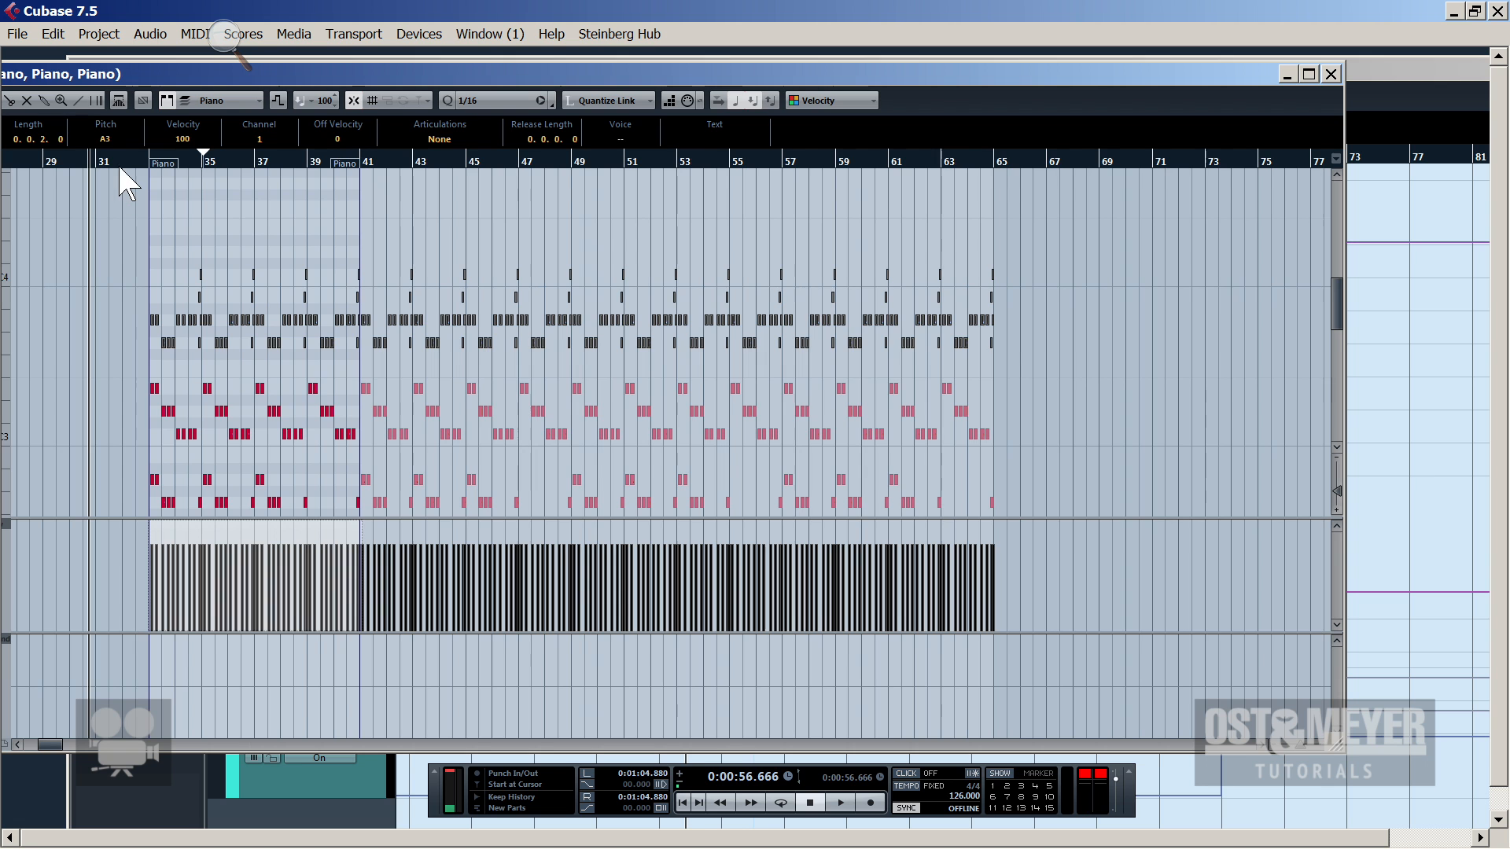
{"action": "scroll", "coordinate": [130, 197], "scroll_direction": "up", "scroll_amount": 5}
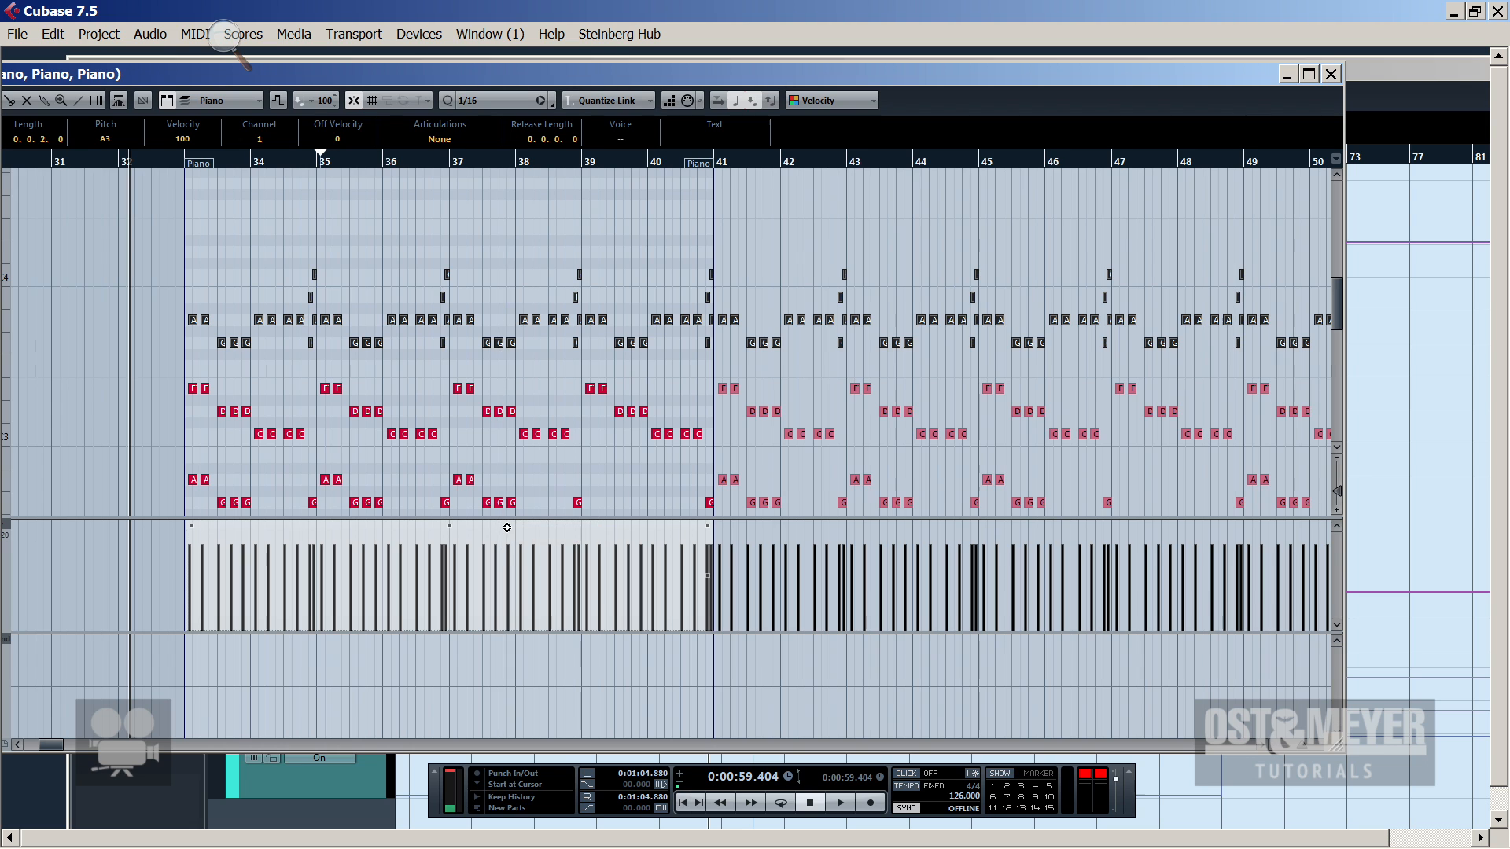
{"action": "left_click_drag", "start_coordinate": [507, 526], "coordinate": [508, 509]}
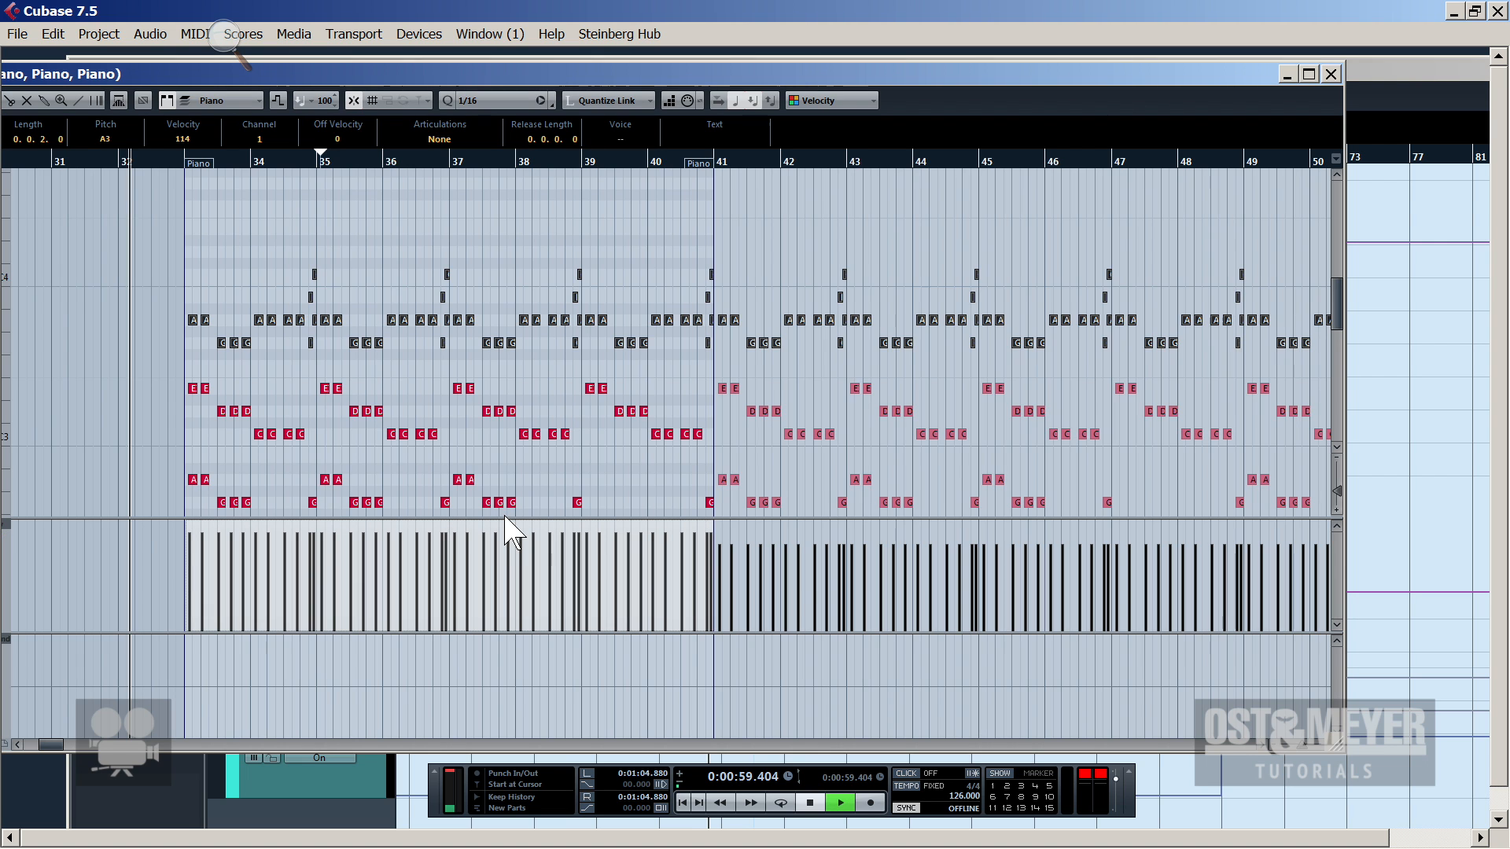
{"action": "left_click_drag", "start_coordinate": [507, 530], "coordinate": [507, 529]}
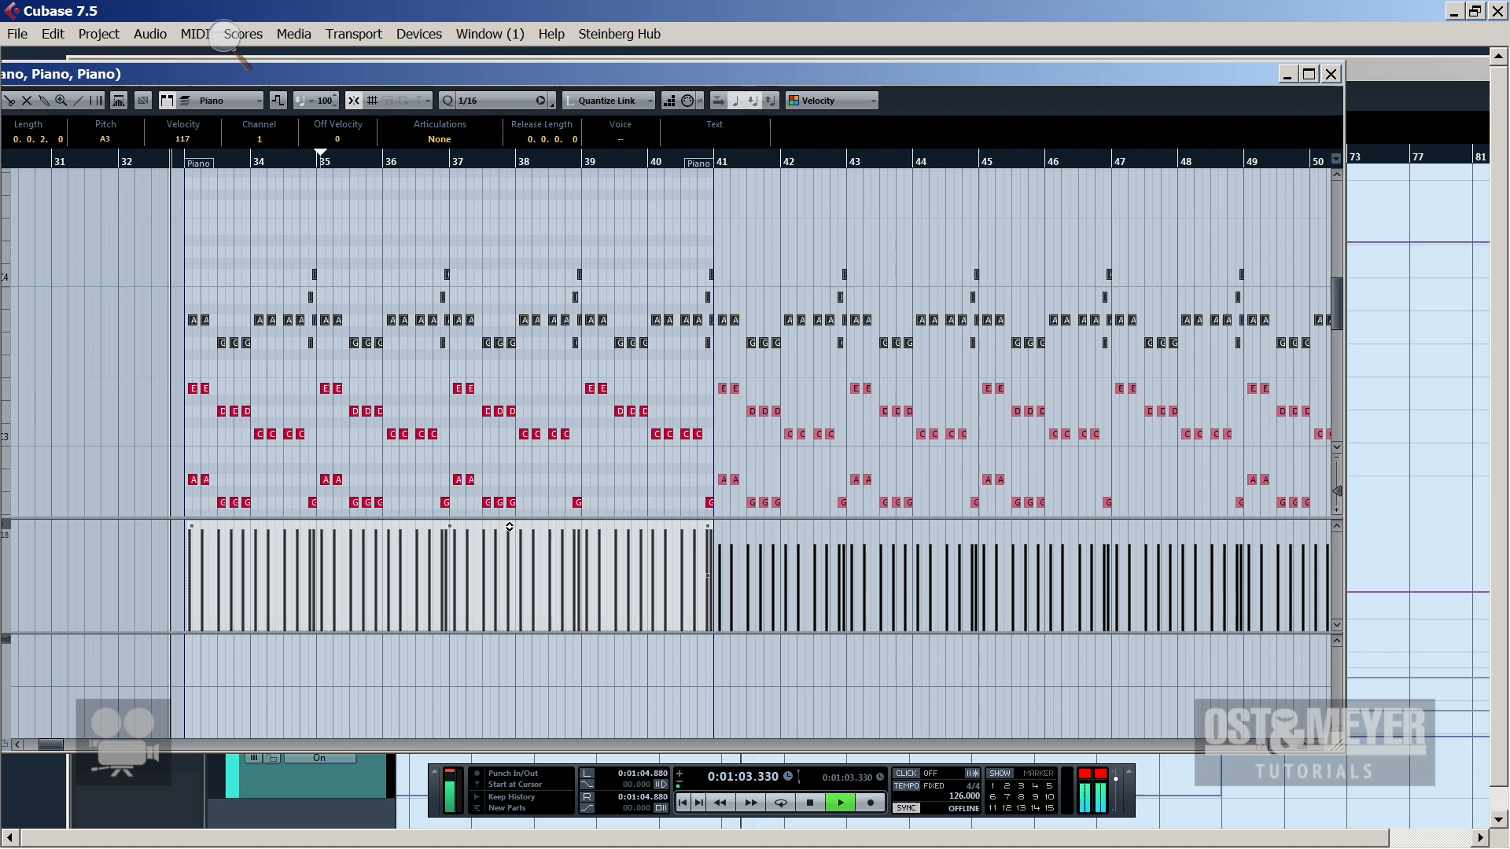
Raise the velocity of the lowest piano notes in the first part to 119 and close the Key Editor
{"action": "scroll", "coordinate": [465, 425], "scroll_direction": "down", "scroll_amount": 4}
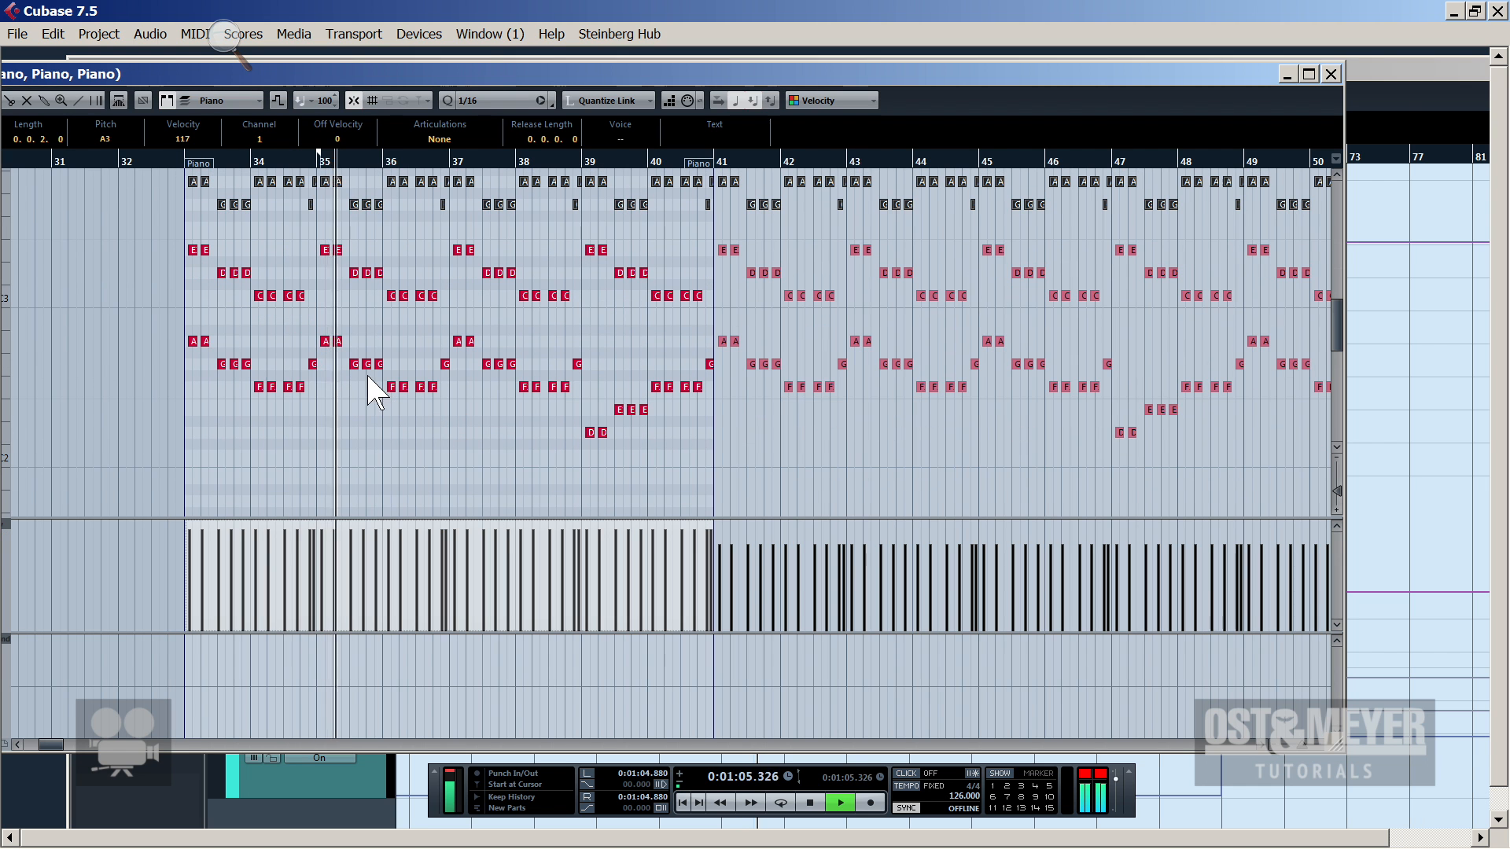
{"action": "left_click_drag", "start_coordinate": [134, 327], "coordinate": [1505, 482]}
{"action": "key", "text": "space"}
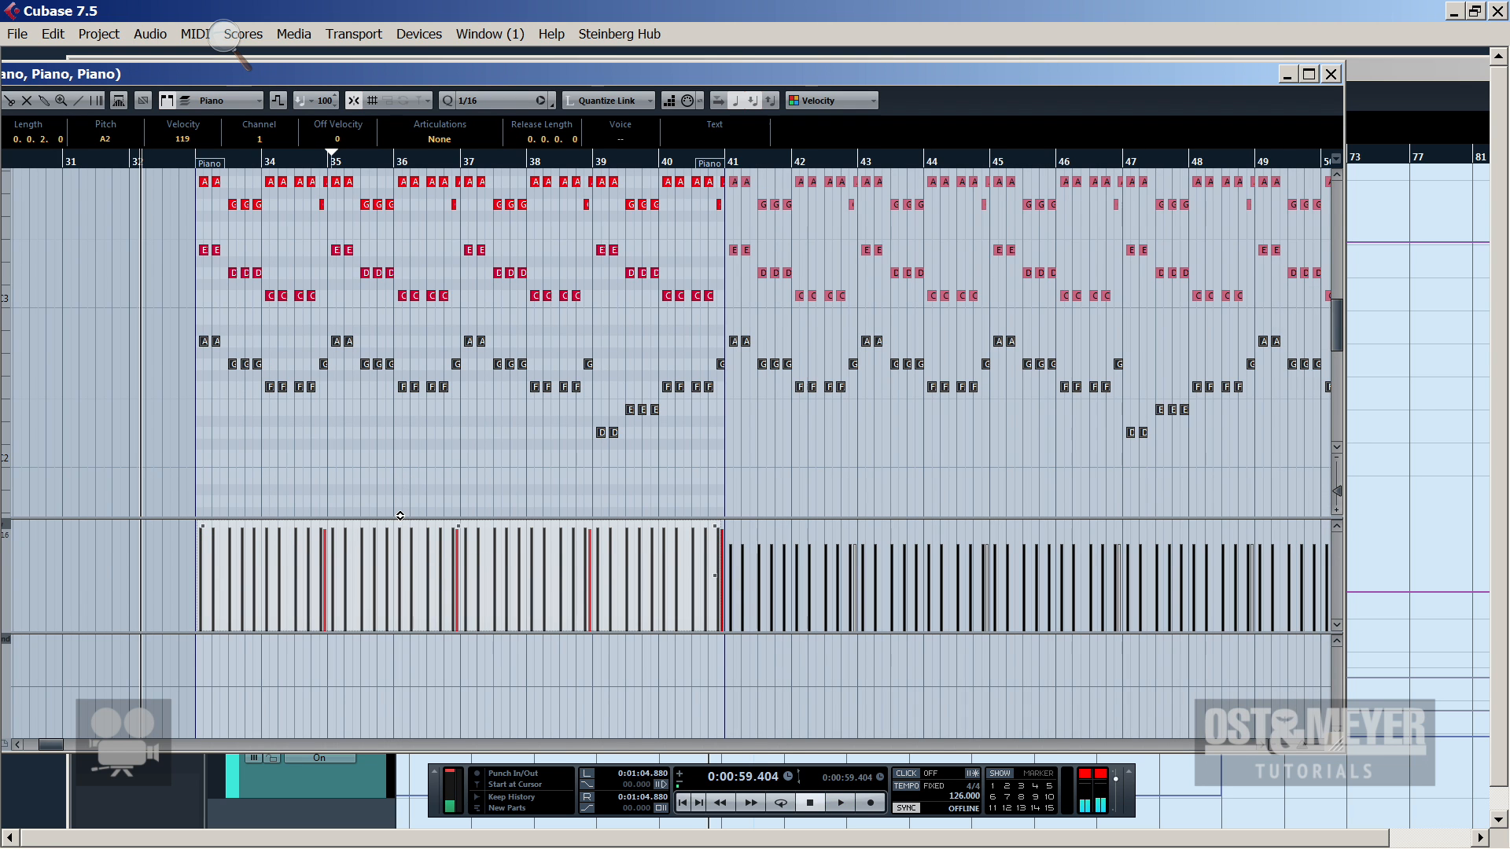
{"action": "left_click_drag", "start_coordinate": [1021, 69], "coordinate": [698, 152]}
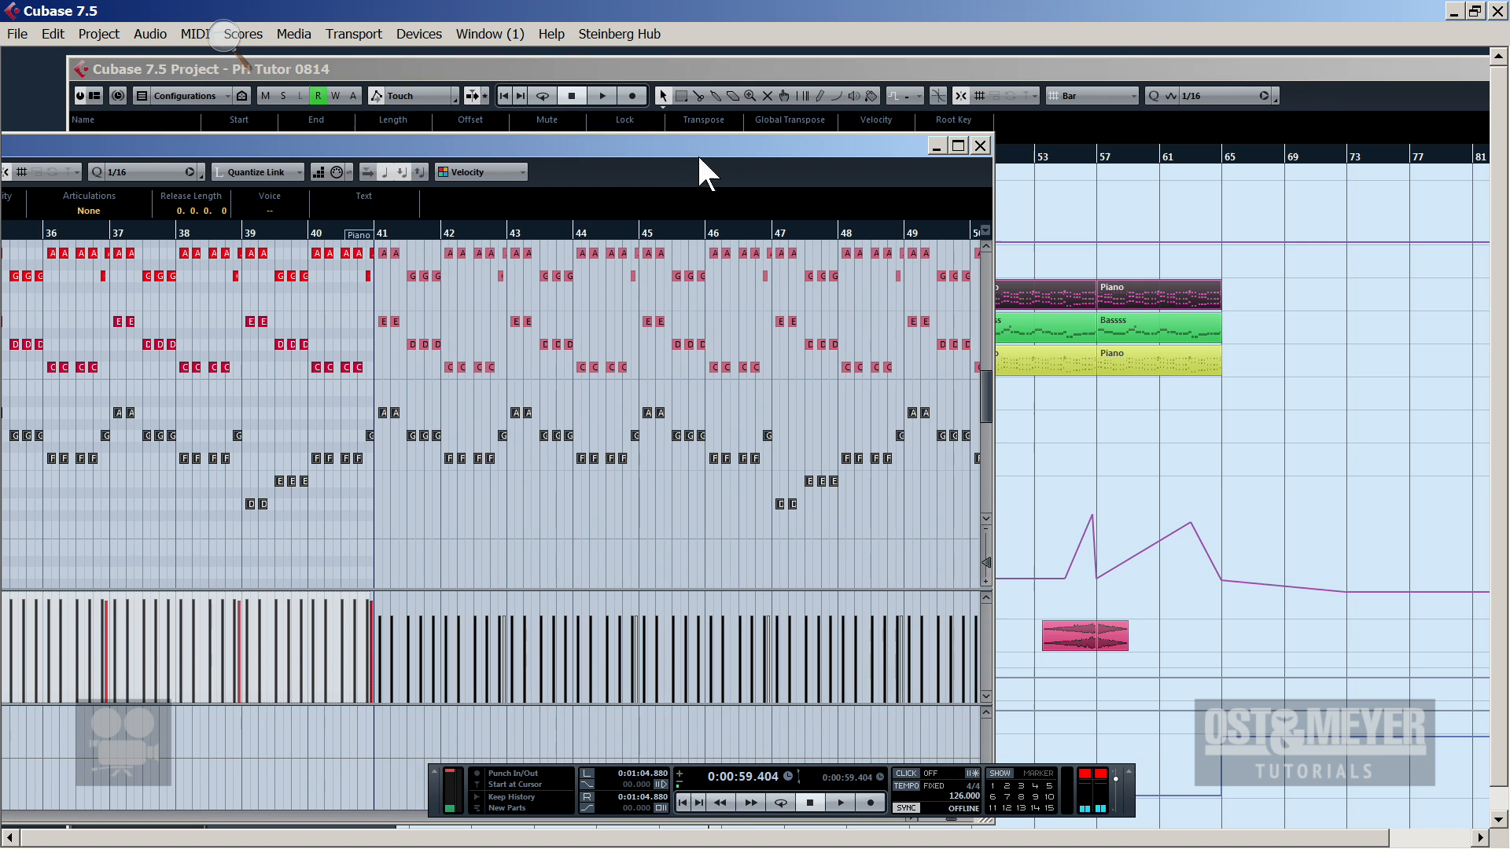
{"action": "left_click", "coordinate": [981, 144]}
Delete the three Piano parts between bars 41 and 65, keeping only the first part
{"action": "left_click", "coordinate": [655, 315]}
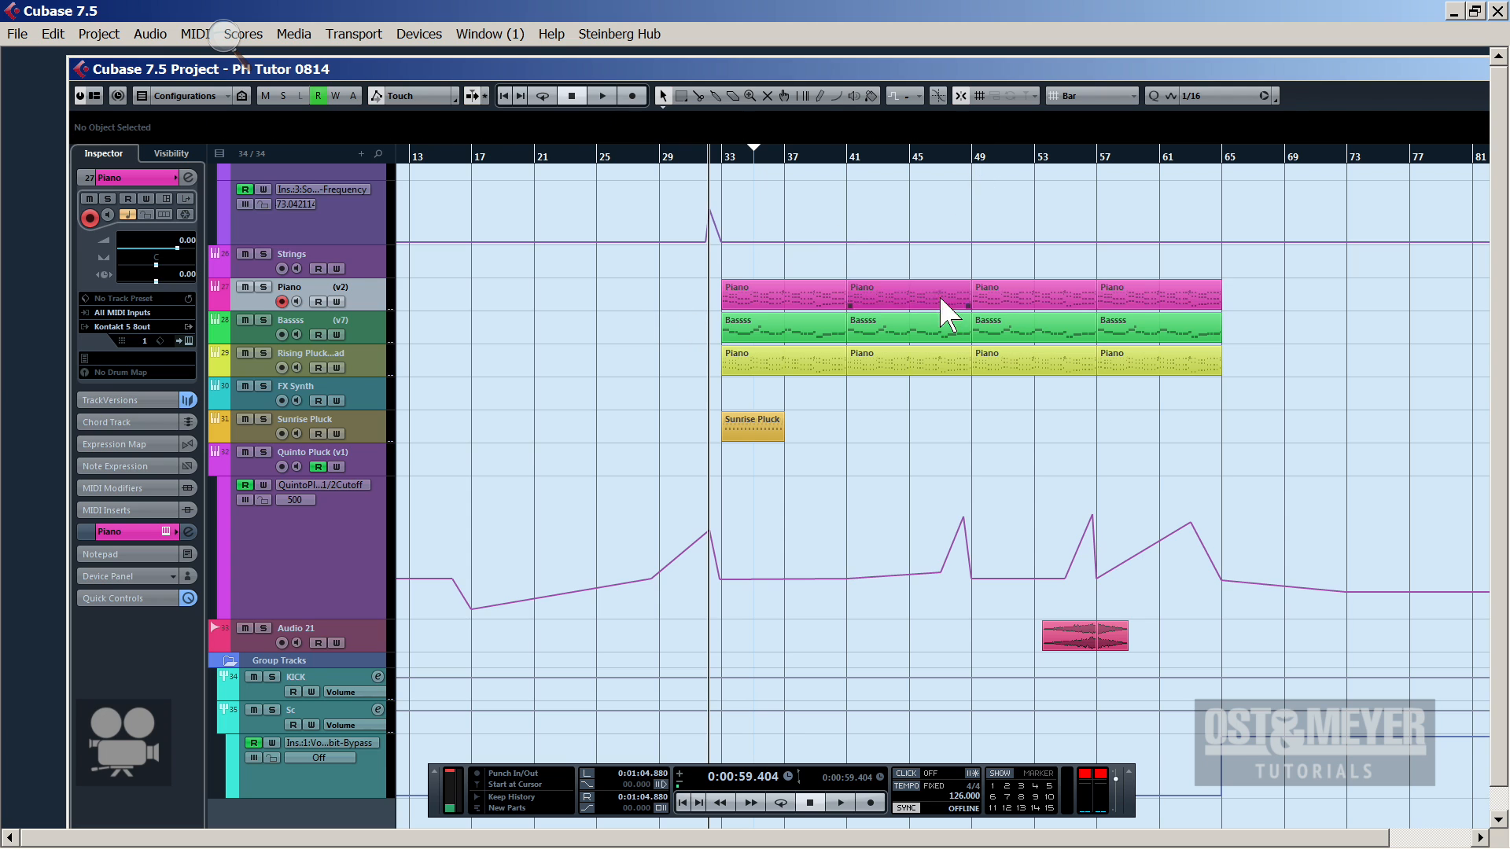
{"action": "left_click_drag", "start_coordinate": [903, 259], "coordinate": [1148, 310]}
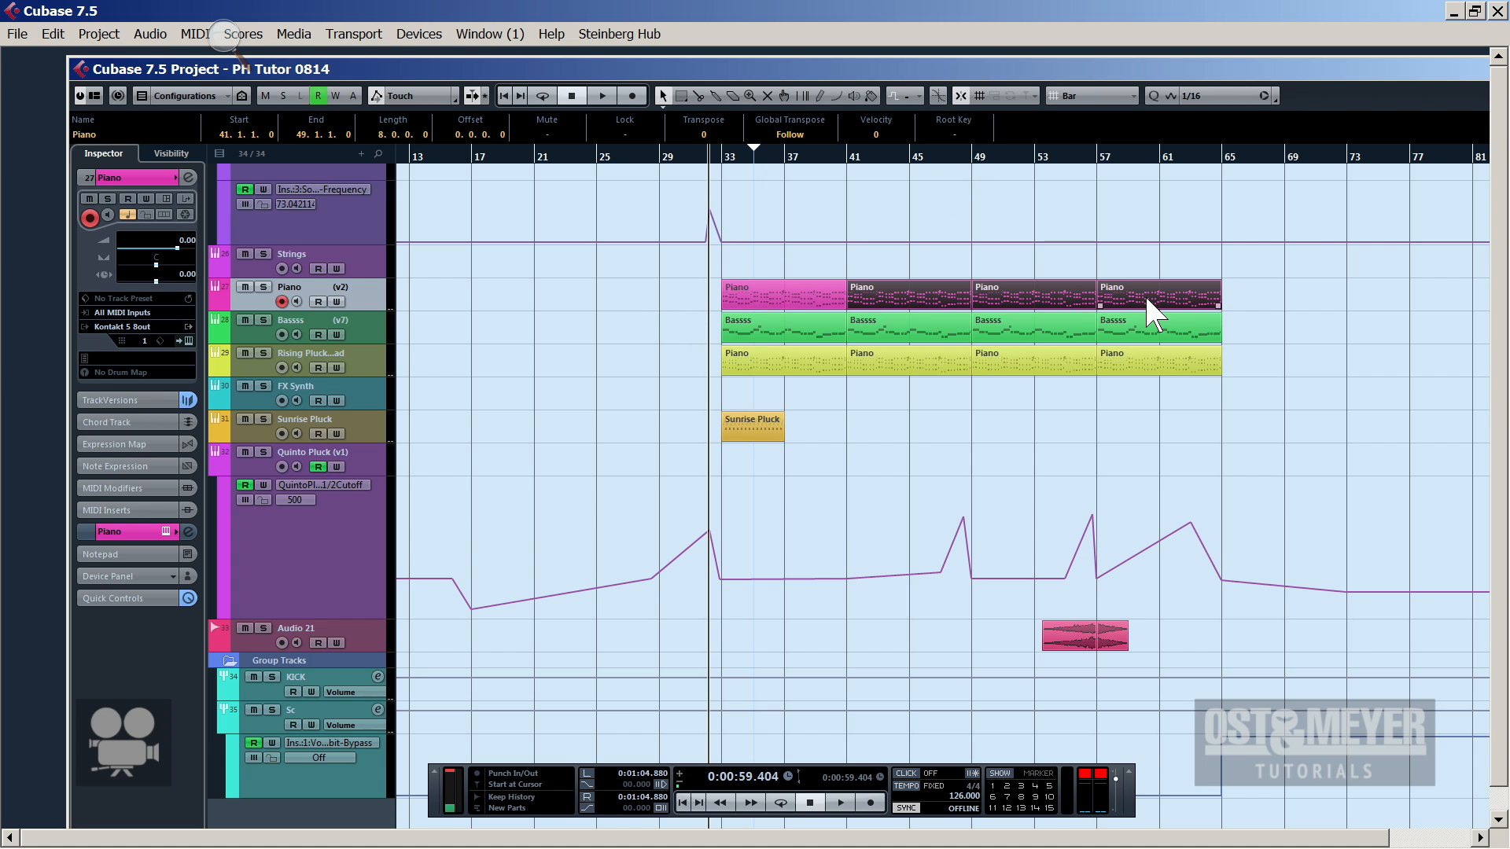
{"action": "key", "text": "Delete"}
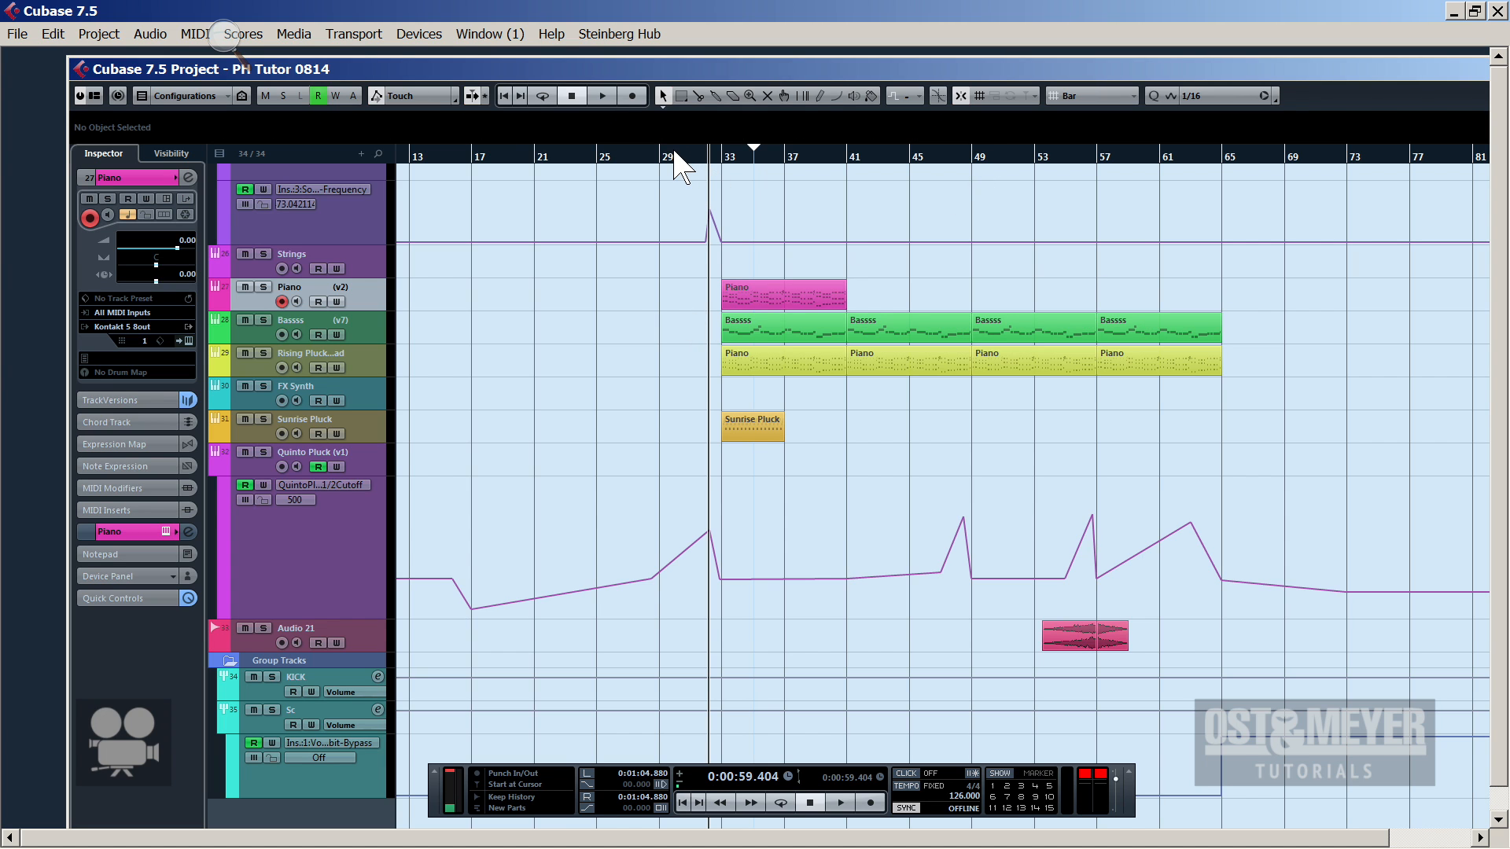
Duplicate the first Piano part three times up to bar 65, solo the Piano track and play it
{"action": "mouse_move", "coordinate": [674, 153]}
{"action": "left_mouse_down"}
{"action": "mouse_move", "coordinate": [668, 91]}
{"action": "mouse_move", "coordinate": [675, 172]}
{"action": "left_mouse_up"}
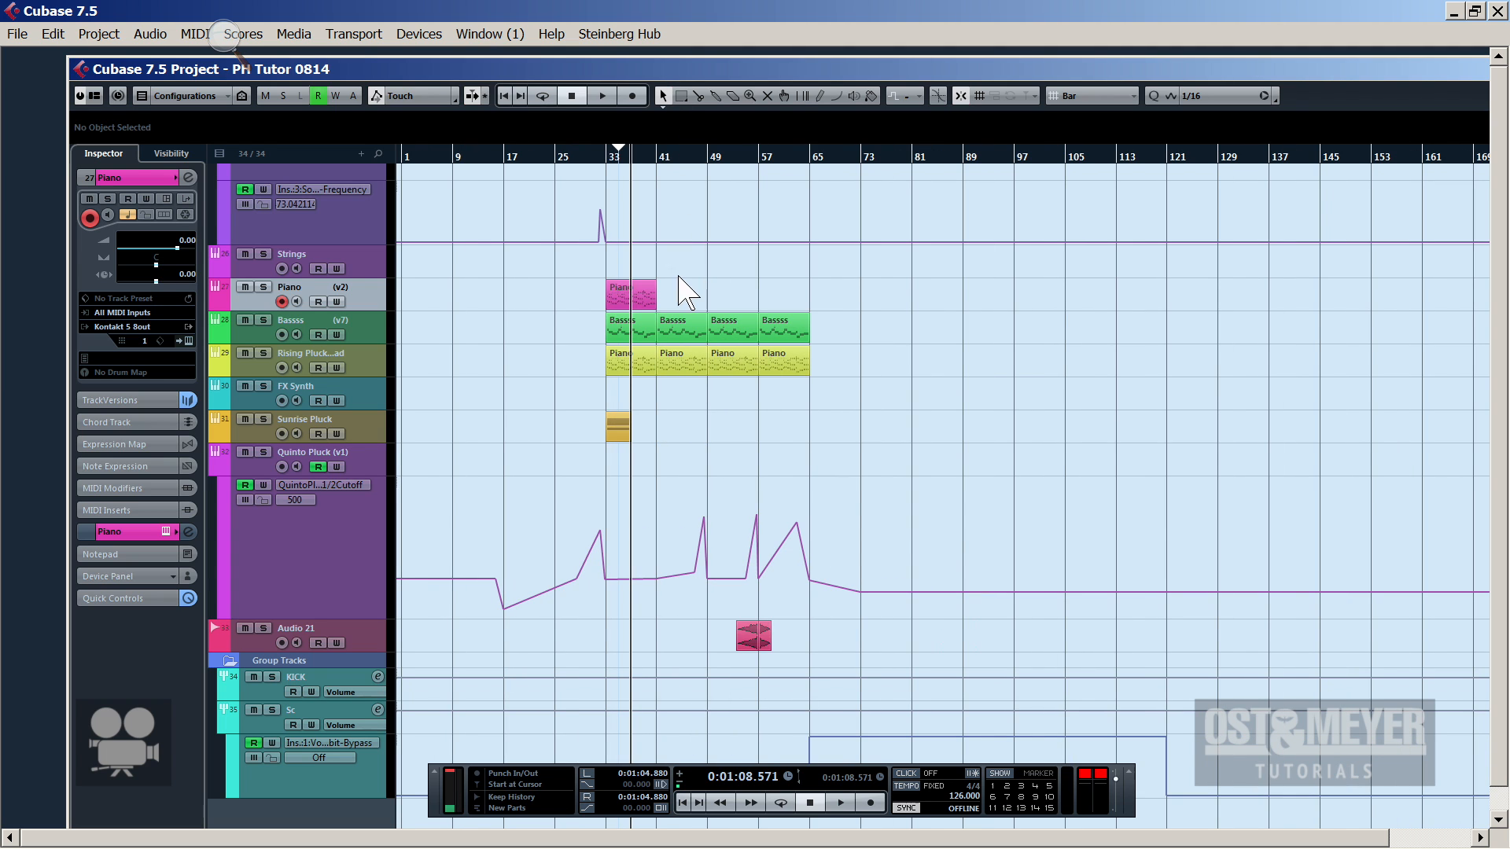
{"action": "left_click", "coordinate": [617, 297]}
{"action": "key", "text": "ctrl+d"}
{"action": "key", "text": "ctrl+d"}
{"action": "key", "text": "ctrl+d"}
{"action": "key", "text": "s"}
{"action": "key", "text": "space"}
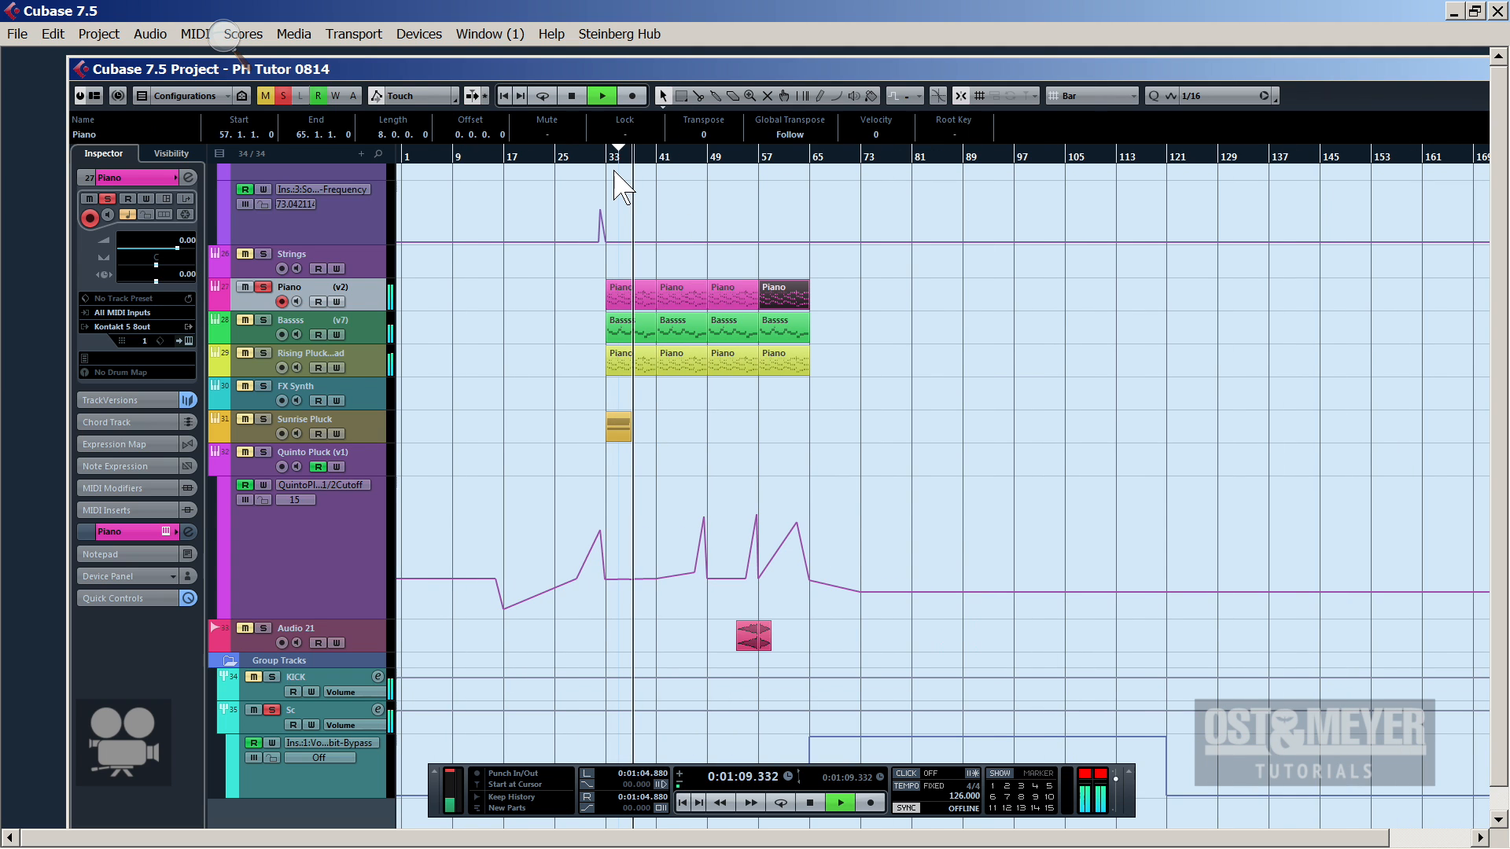
Delete the three duplicated Piano parts and open the remaining part at bar 33 in the Key Editor
{"action": "left_click_drag", "start_coordinate": [839, 283], "coordinate": [685, 295]}
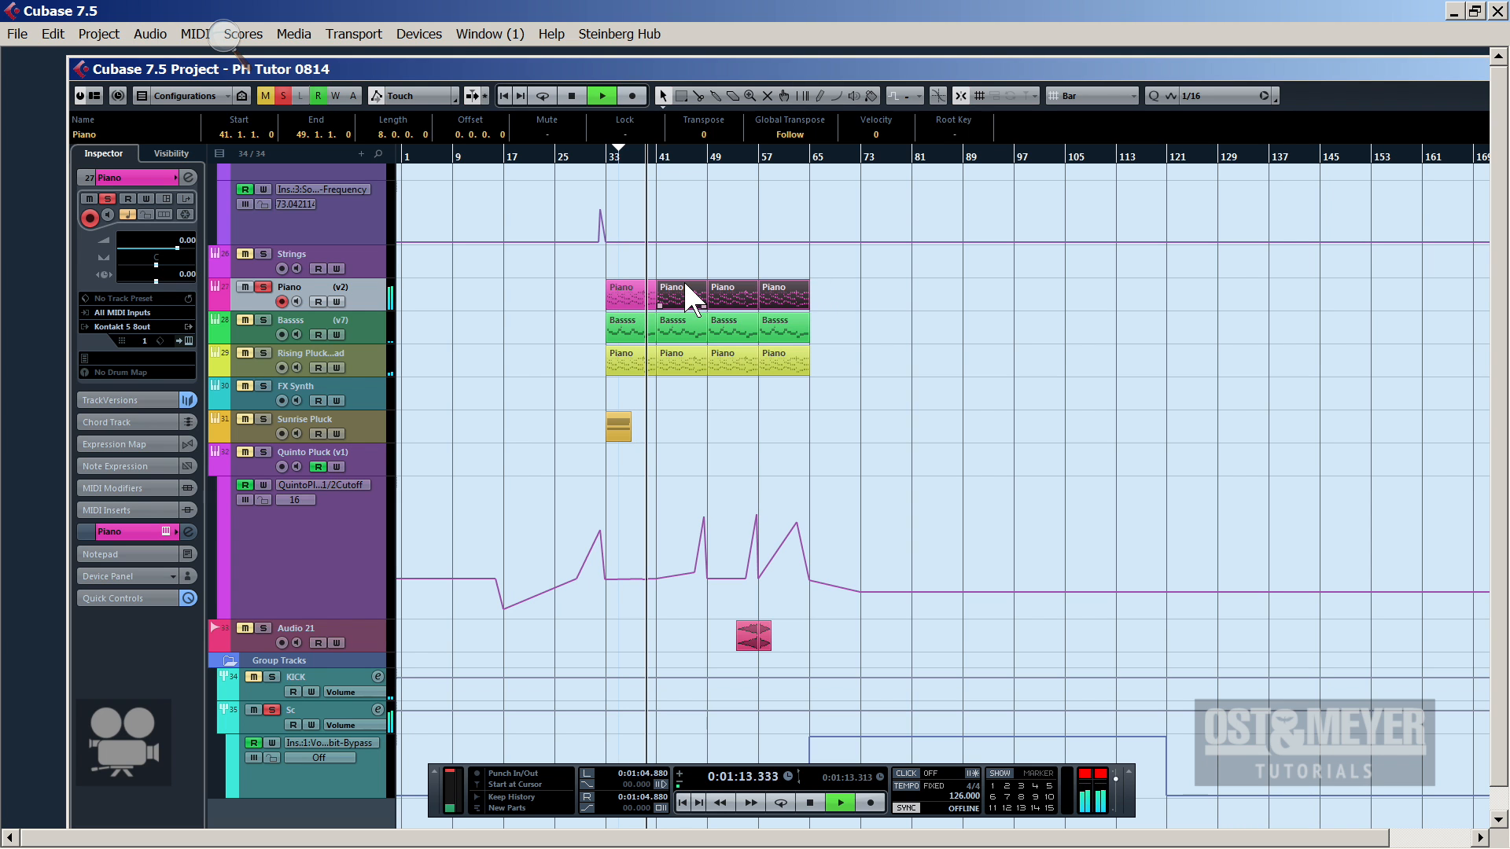
{"action": "key", "text": "Delete"}
{"action": "left_click_drag", "start_coordinate": [610, 153], "coordinate": [608, 171]}
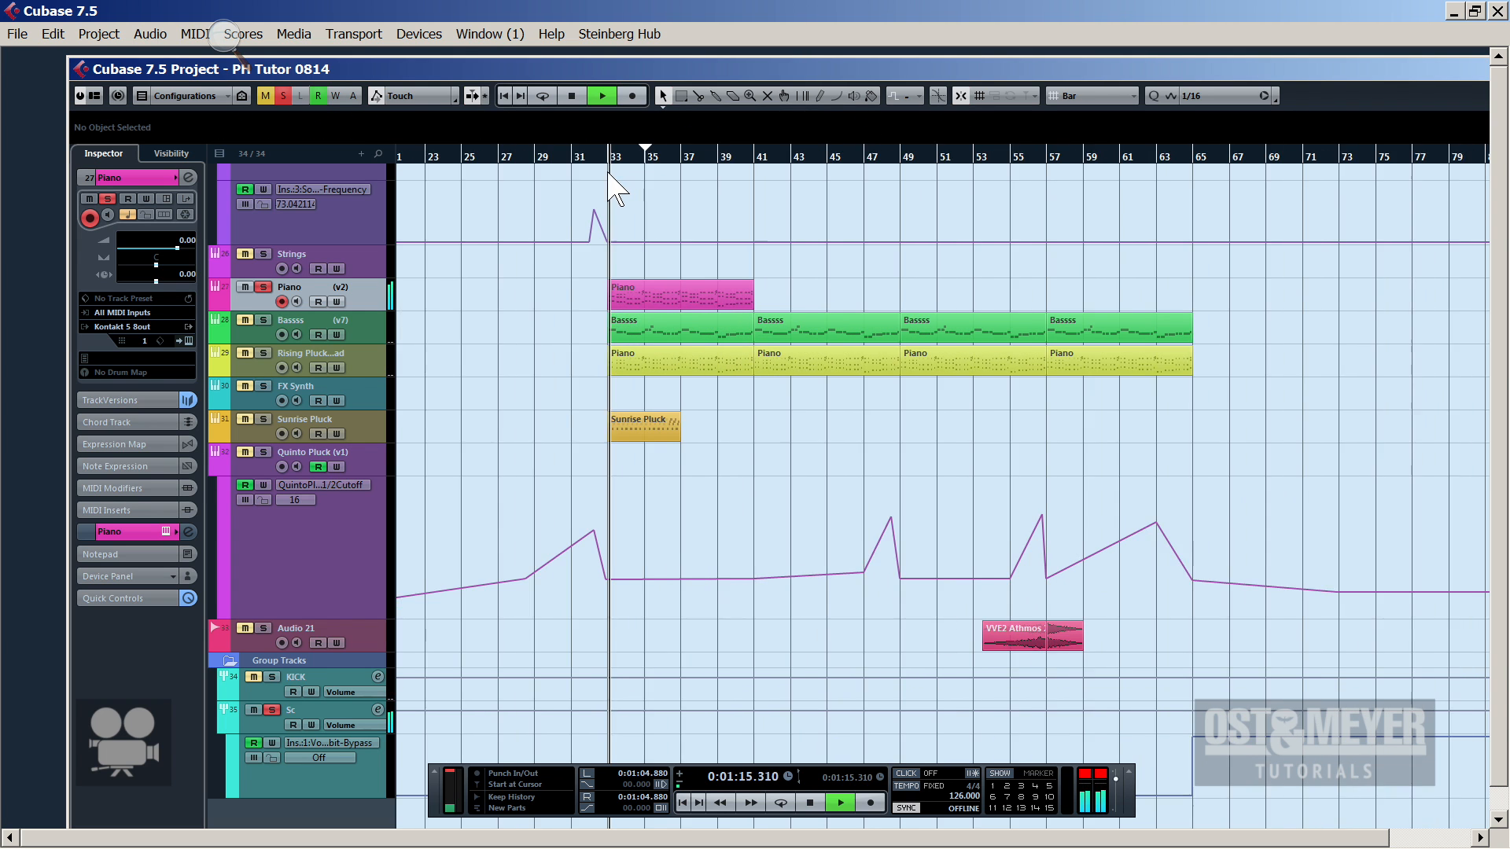
{"action": "double_click", "coordinate": [656, 287]}
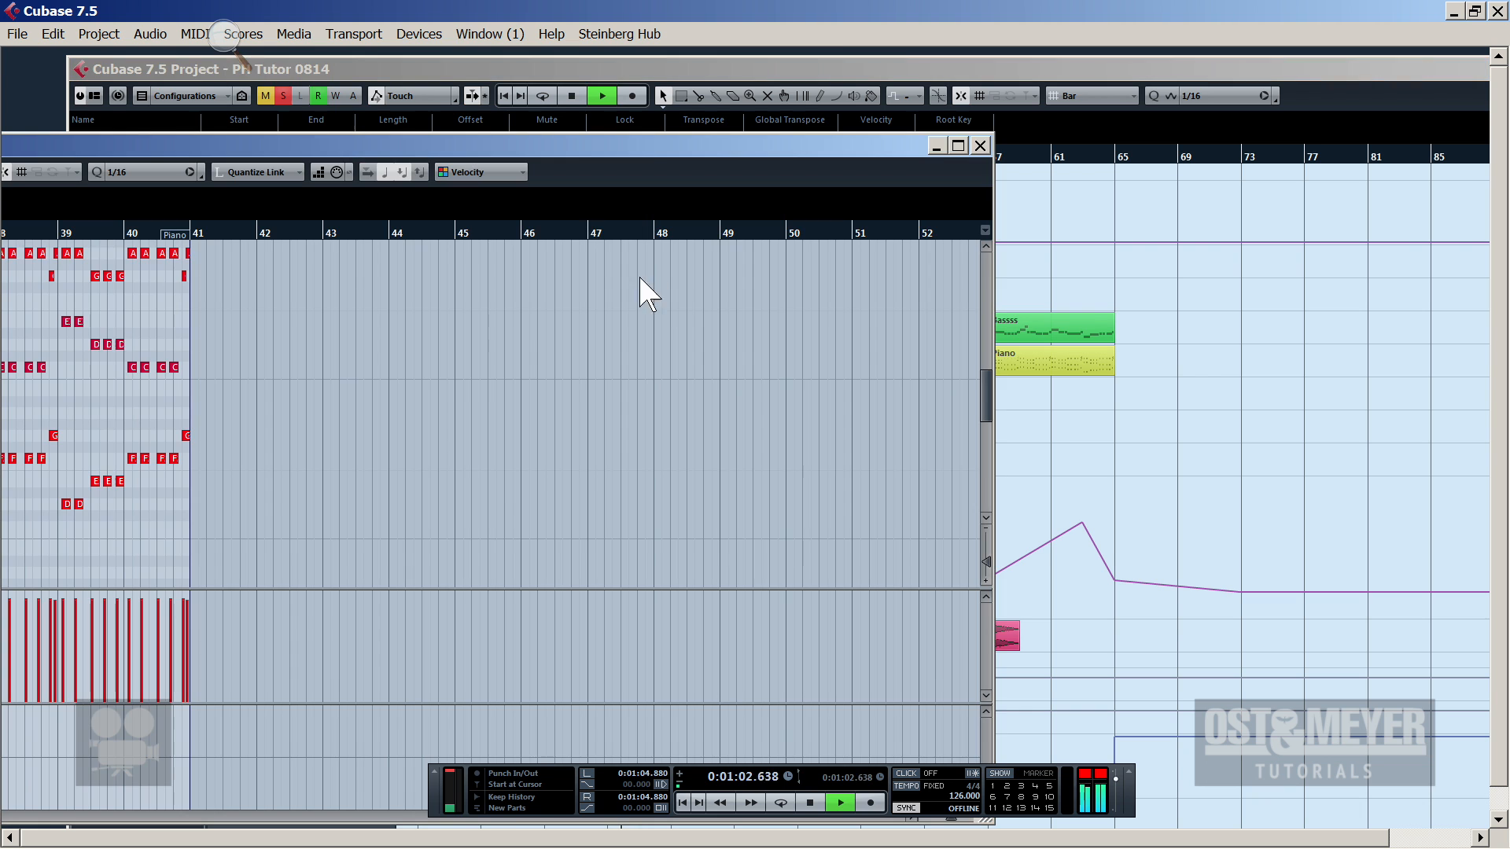
{"action": "left_click_drag", "start_coordinate": [749, 142], "coordinate": [1196, 66]}
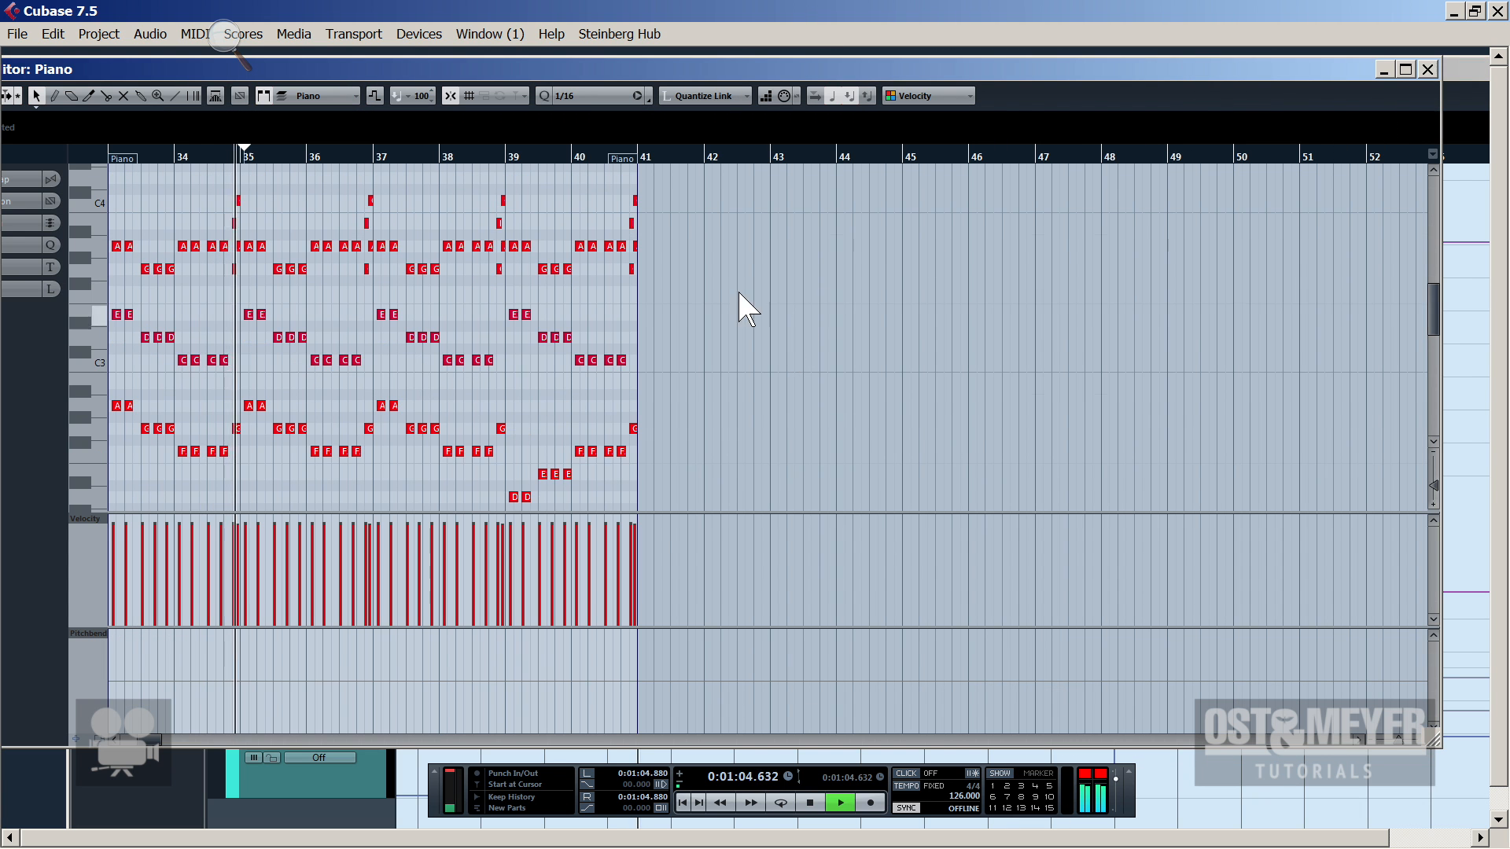
Lower the velocities of the upper and lowest piano notes together, with the low A2 at 116, and close the editor after playback
{"action": "scroll", "coordinate": [738, 297], "scroll_direction": "up", "scroll_amount": 1}
{"action": "key", "text": "space"}
{"action": "left_click_drag", "start_coordinate": [649, 361], "coordinate": [28, 254]}
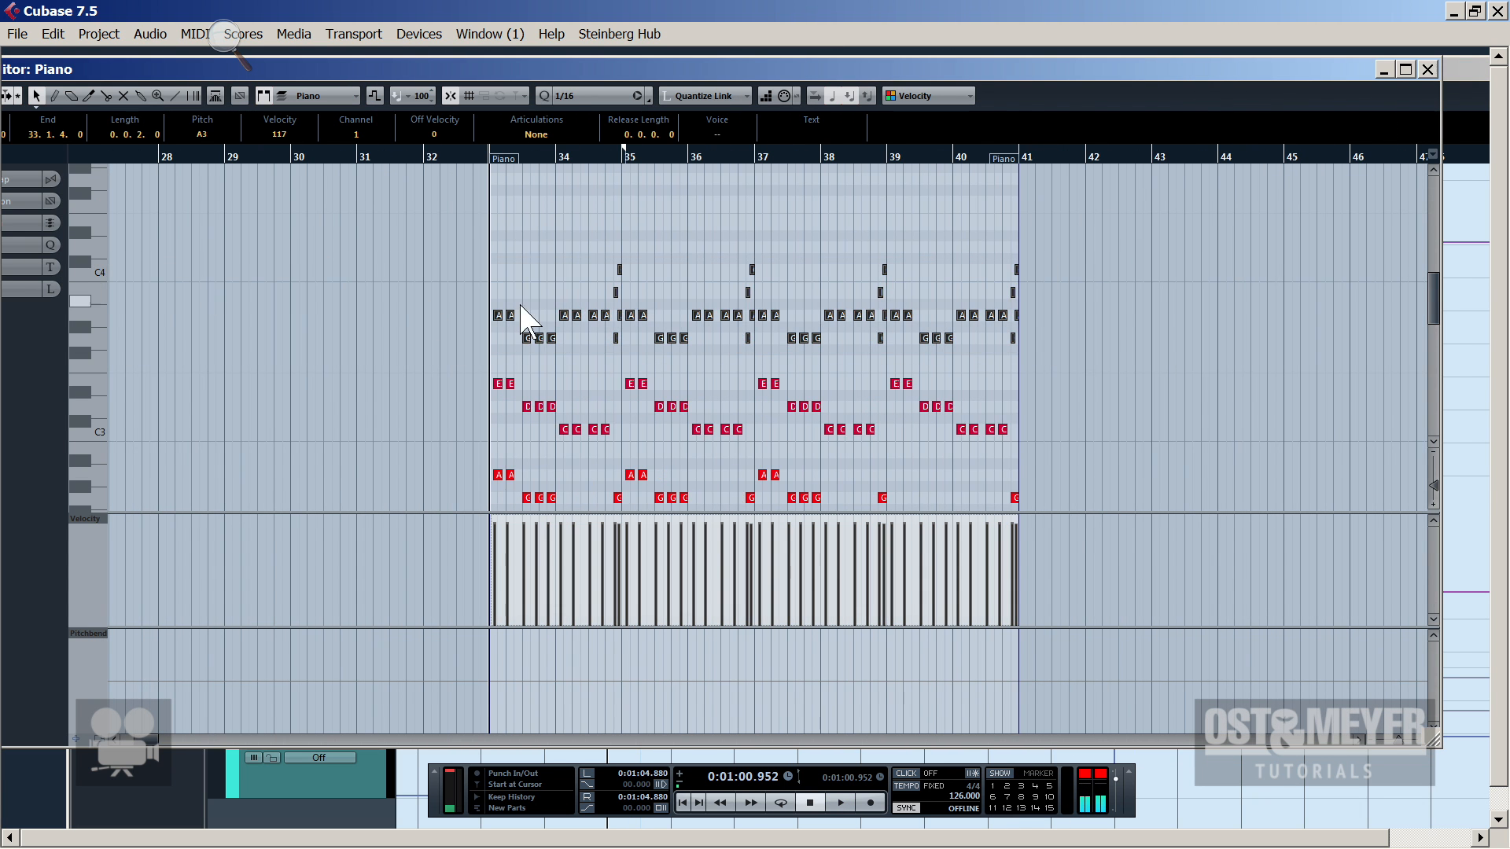
{"action": "scroll", "coordinate": [521, 319], "scroll_direction": "down", "scroll_amount": 3}
{"action": "left_click_drag", "start_coordinate": [1062, 460], "coordinate": [432, 321]}
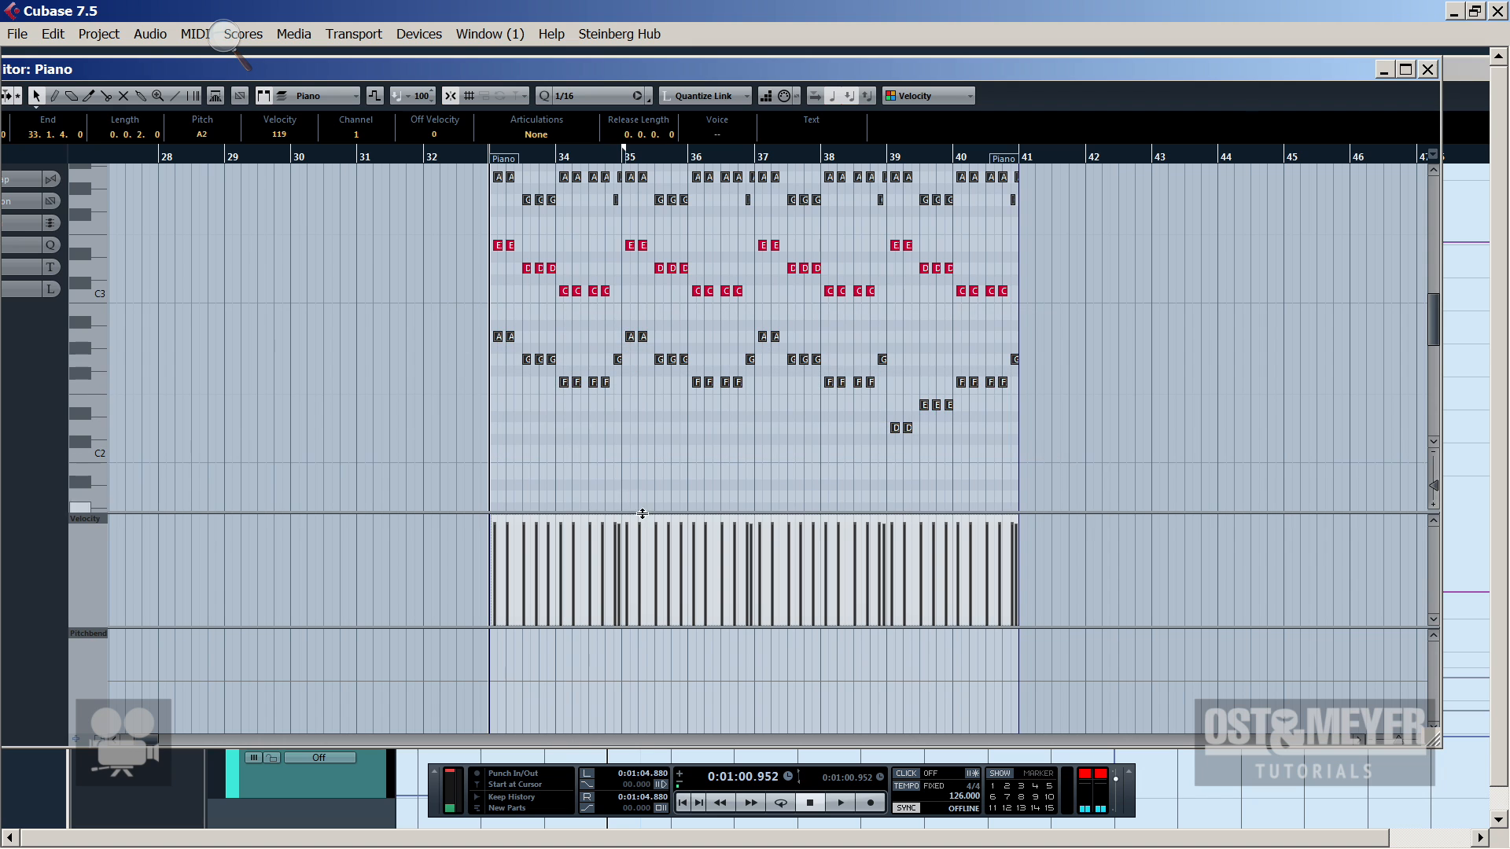
{"action": "left_click_drag", "start_coordinate": [644, 525], "coordinate": [644, 534]}
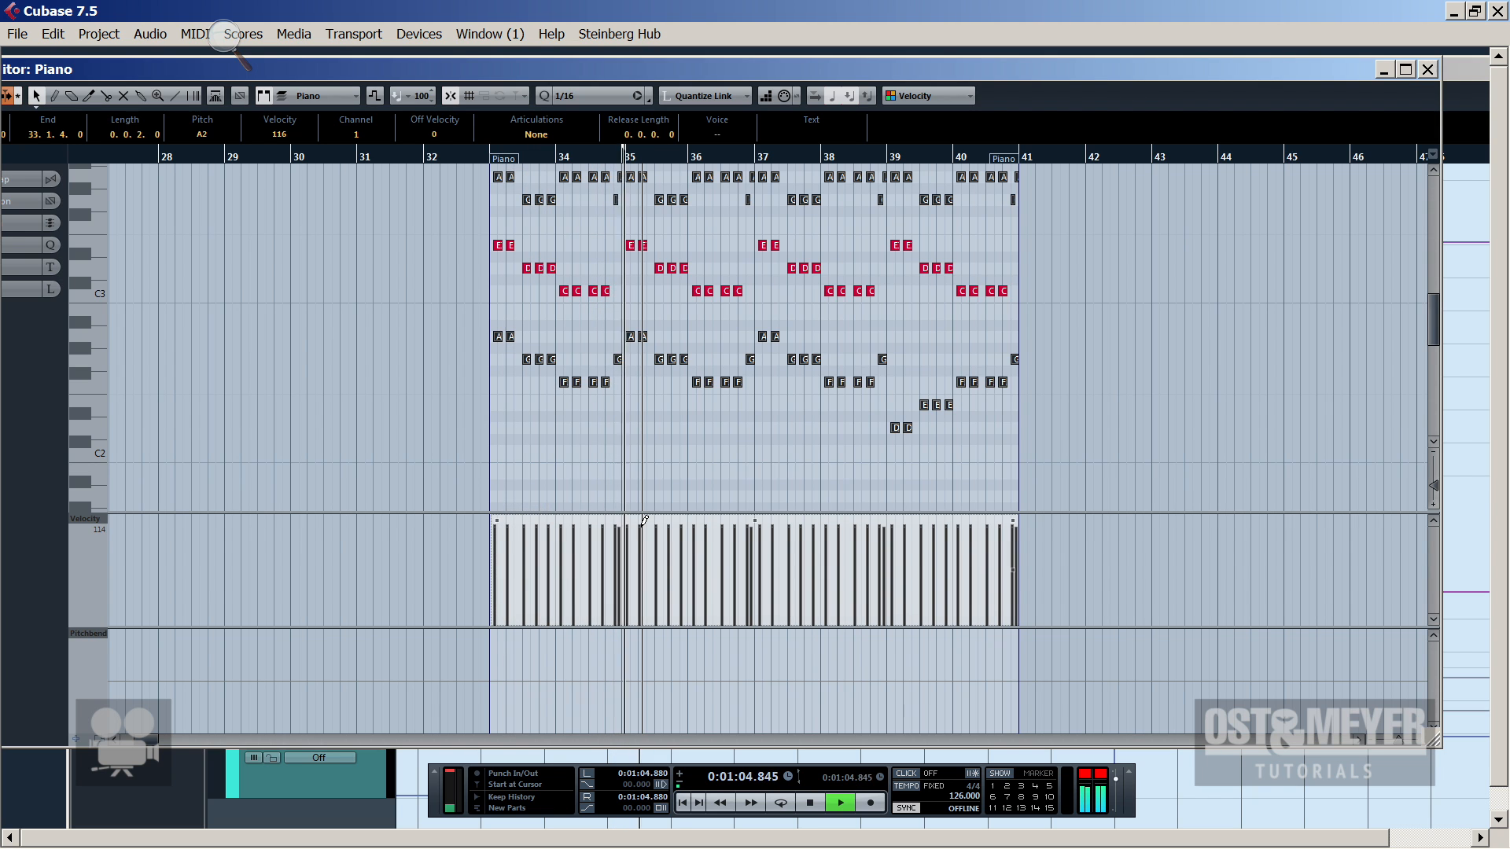
{"action": "left_click_drag", "start_coordinate": [1012, 71], "coordinate": [719, 123]}
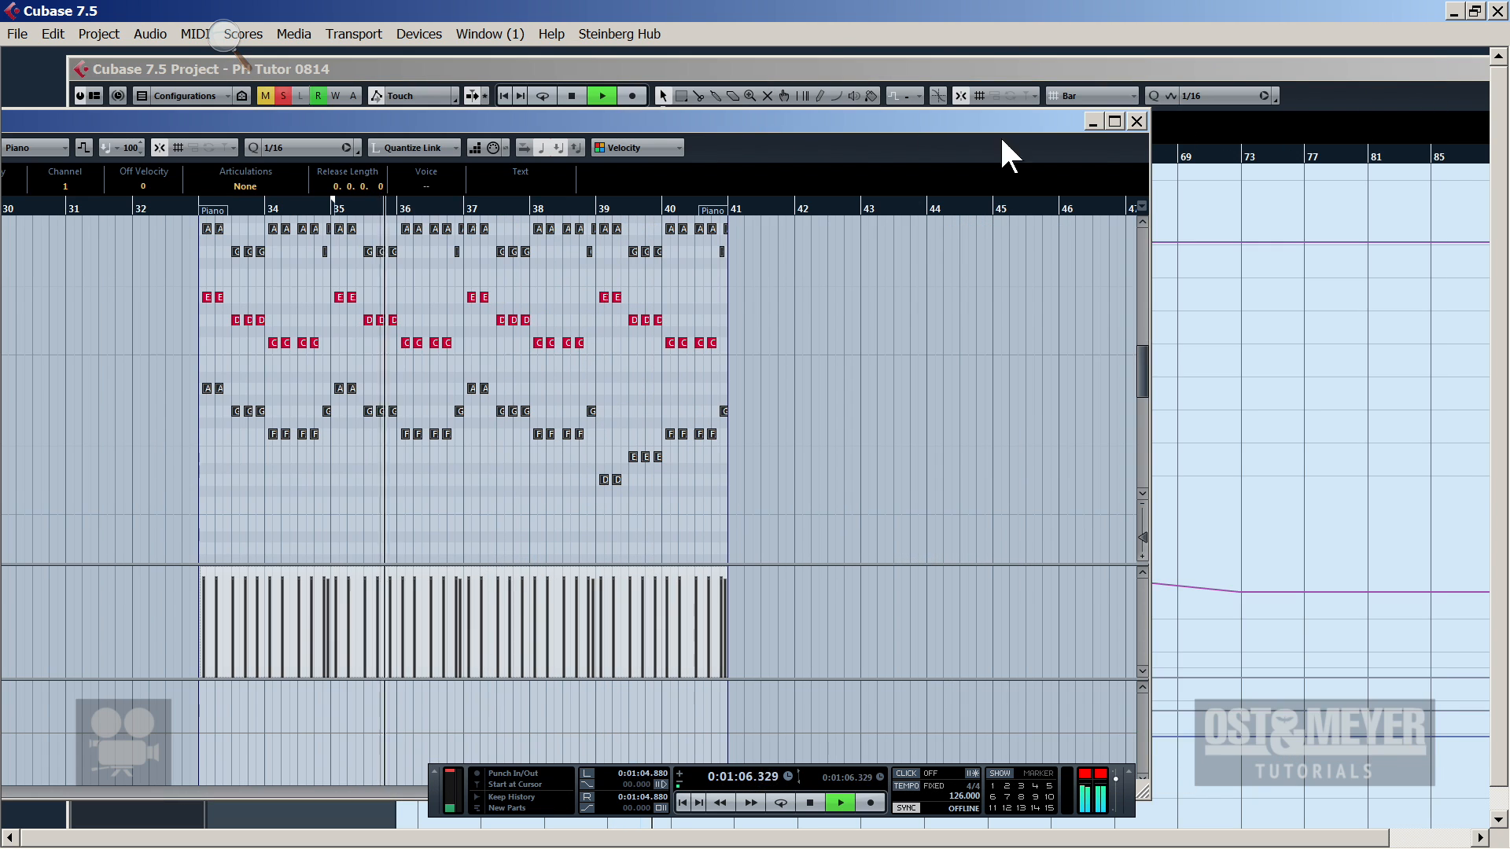
{"action": "left_click", "coordinate": [1138, 122]}
{"action": "key", "text": "space"}
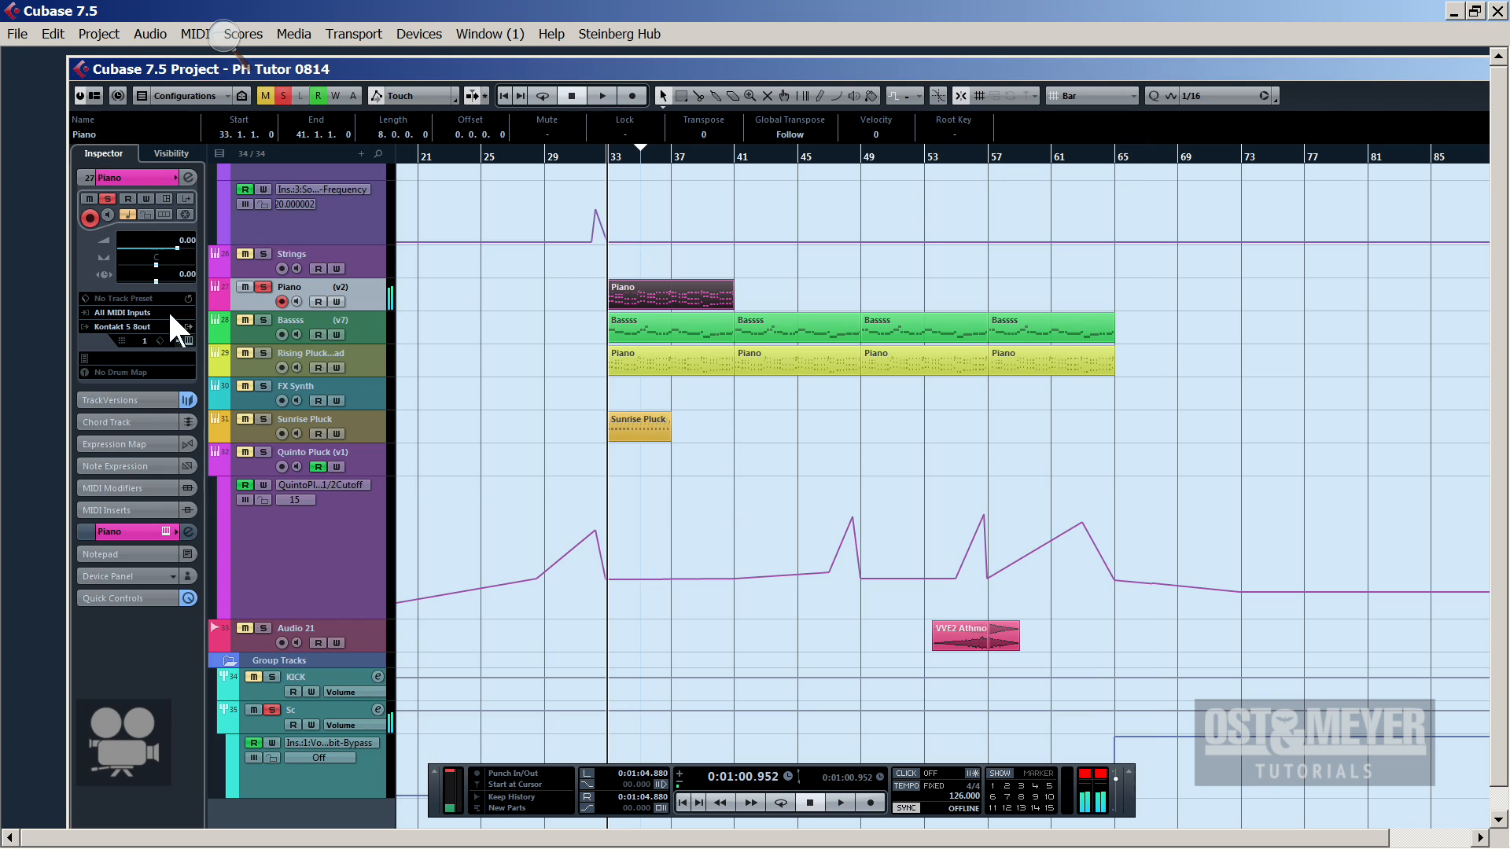
Lower the Piano EQ's high-shelf gain to +15.52 dB and check the track's Sonic Maximizer settings during playback
{"action": "left_click", "coordinate": [135, 517]}
{"action": "left_click", "coordinate": [142, 355]}
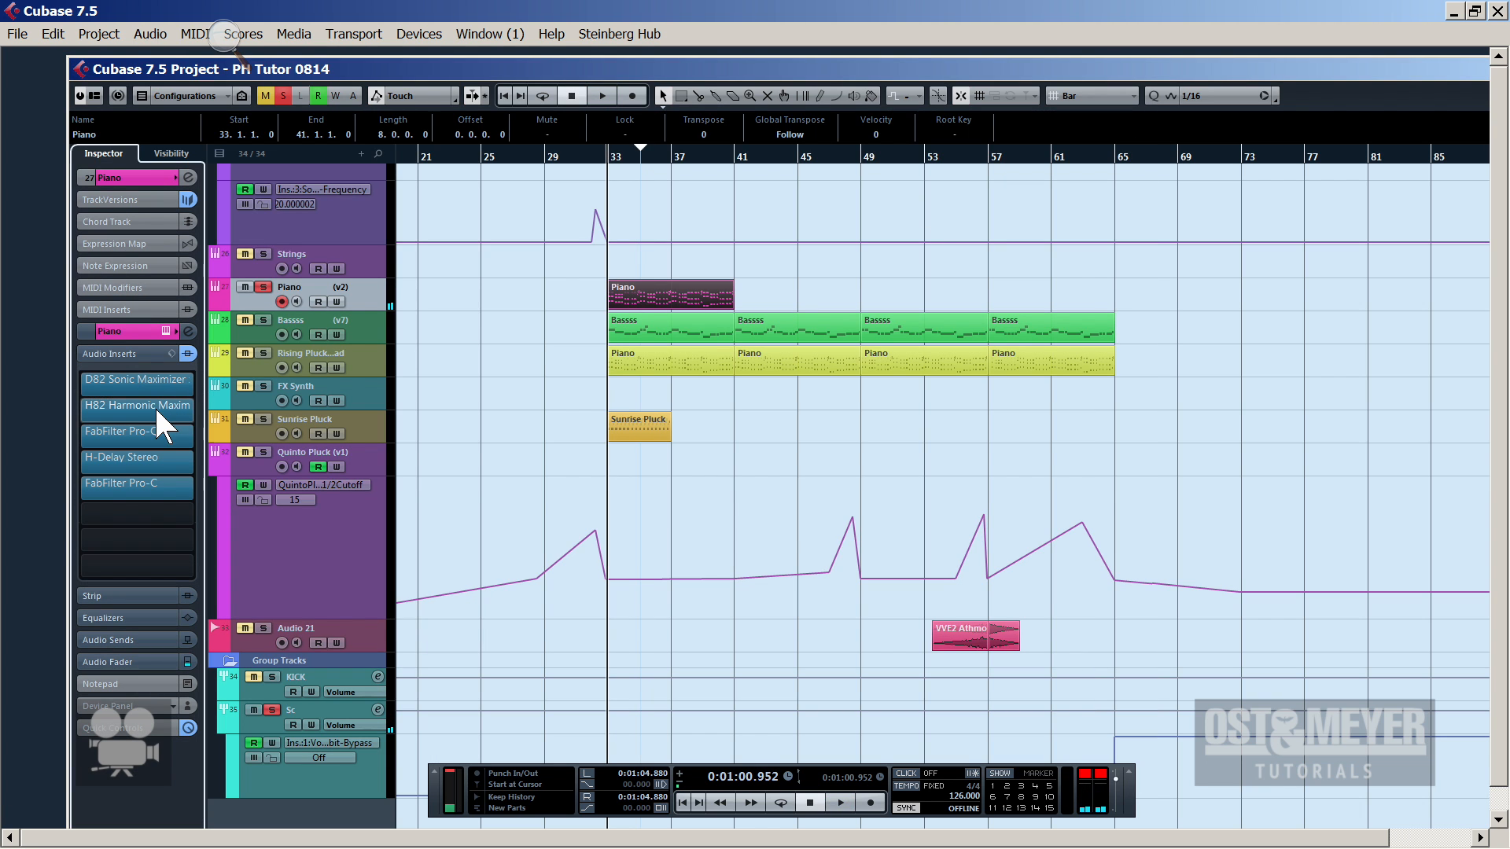
{"action": "left_click", "coordinate": [163, 431]}
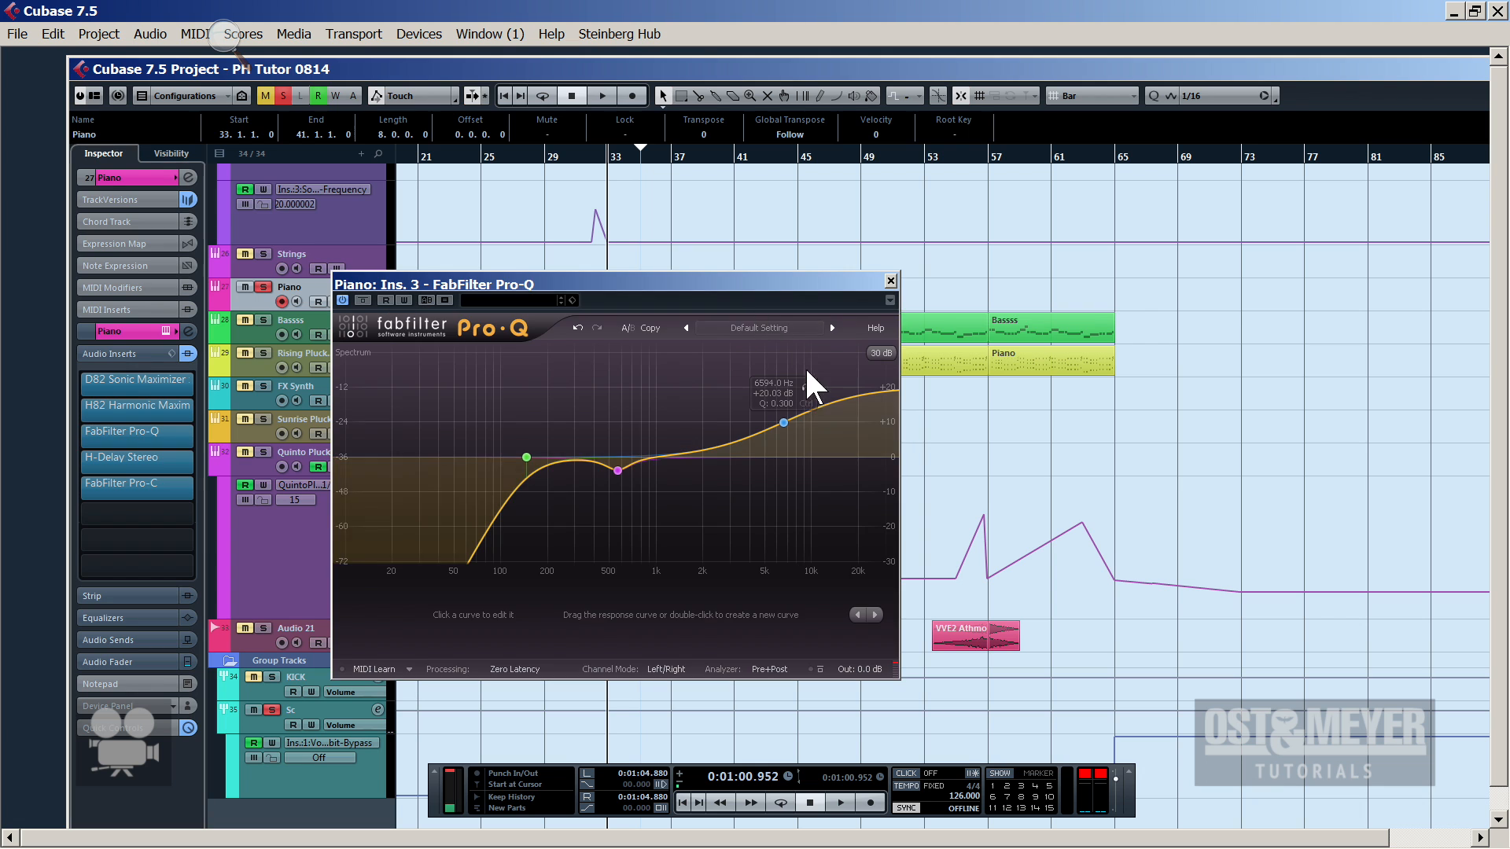
{"action": "left_click_drag", "start_coordinate": [785, 417], "coordinate": [785, 432]}
{"action": "key", "text": "space"}
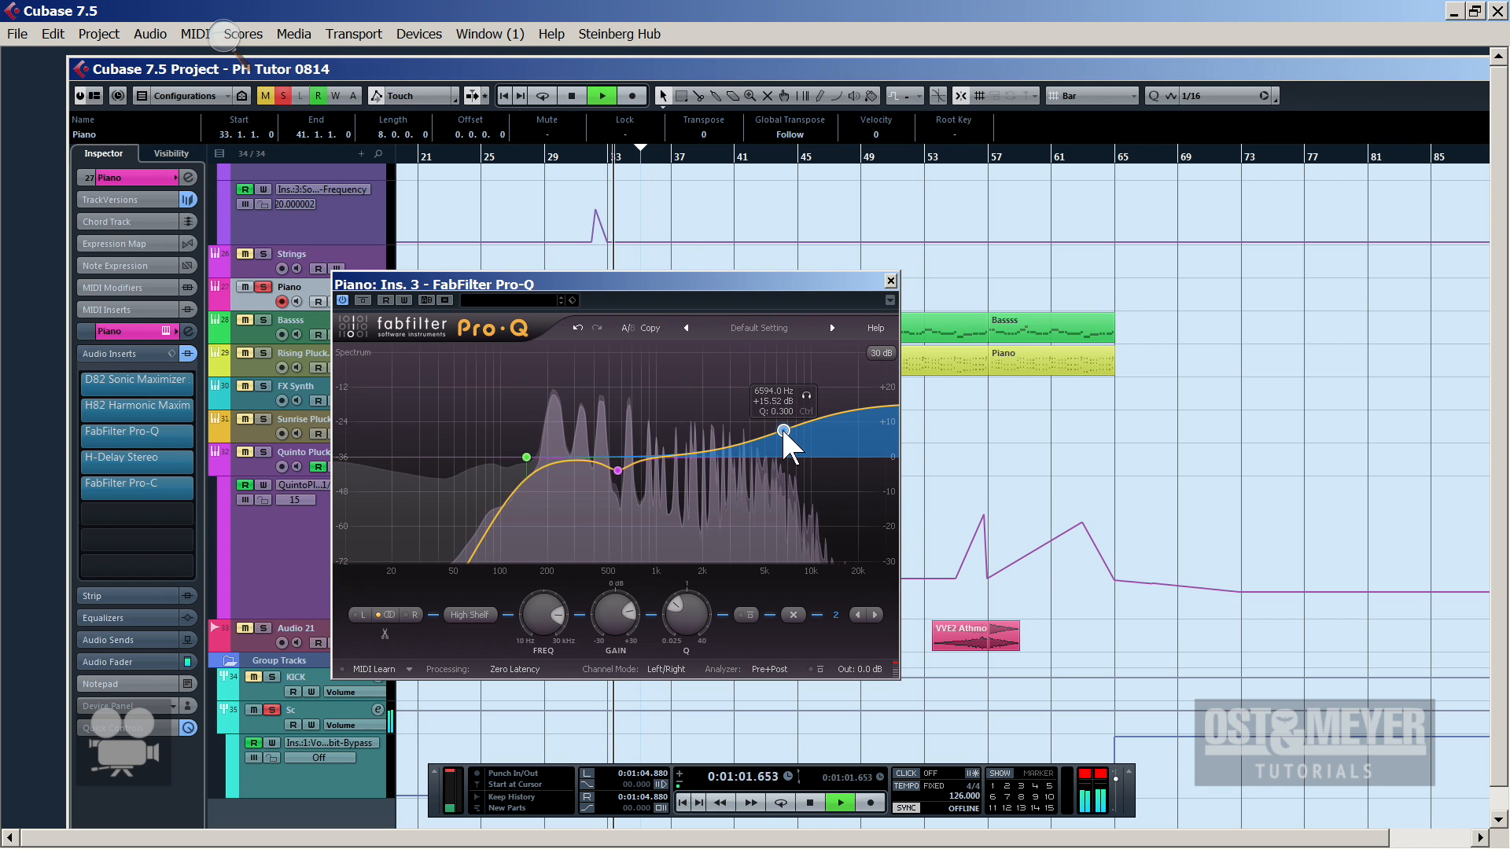
{"action": "left_click", "coordinate": [161, 382]}
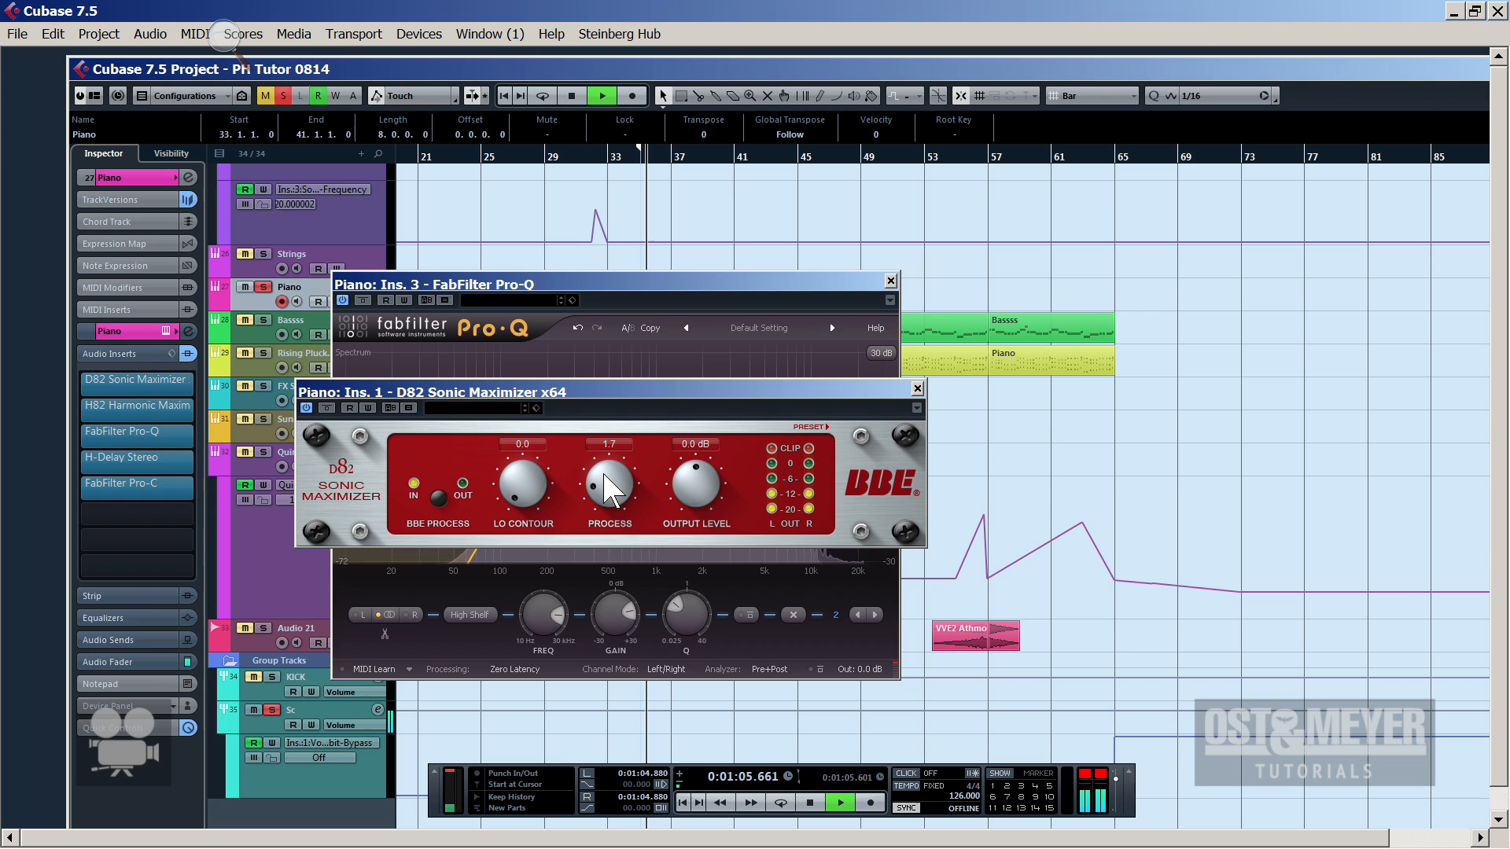
{"action": "left_click", "coordinate": [916, 388]}
{"action": "left_click", "coordinate": [890, 281]}
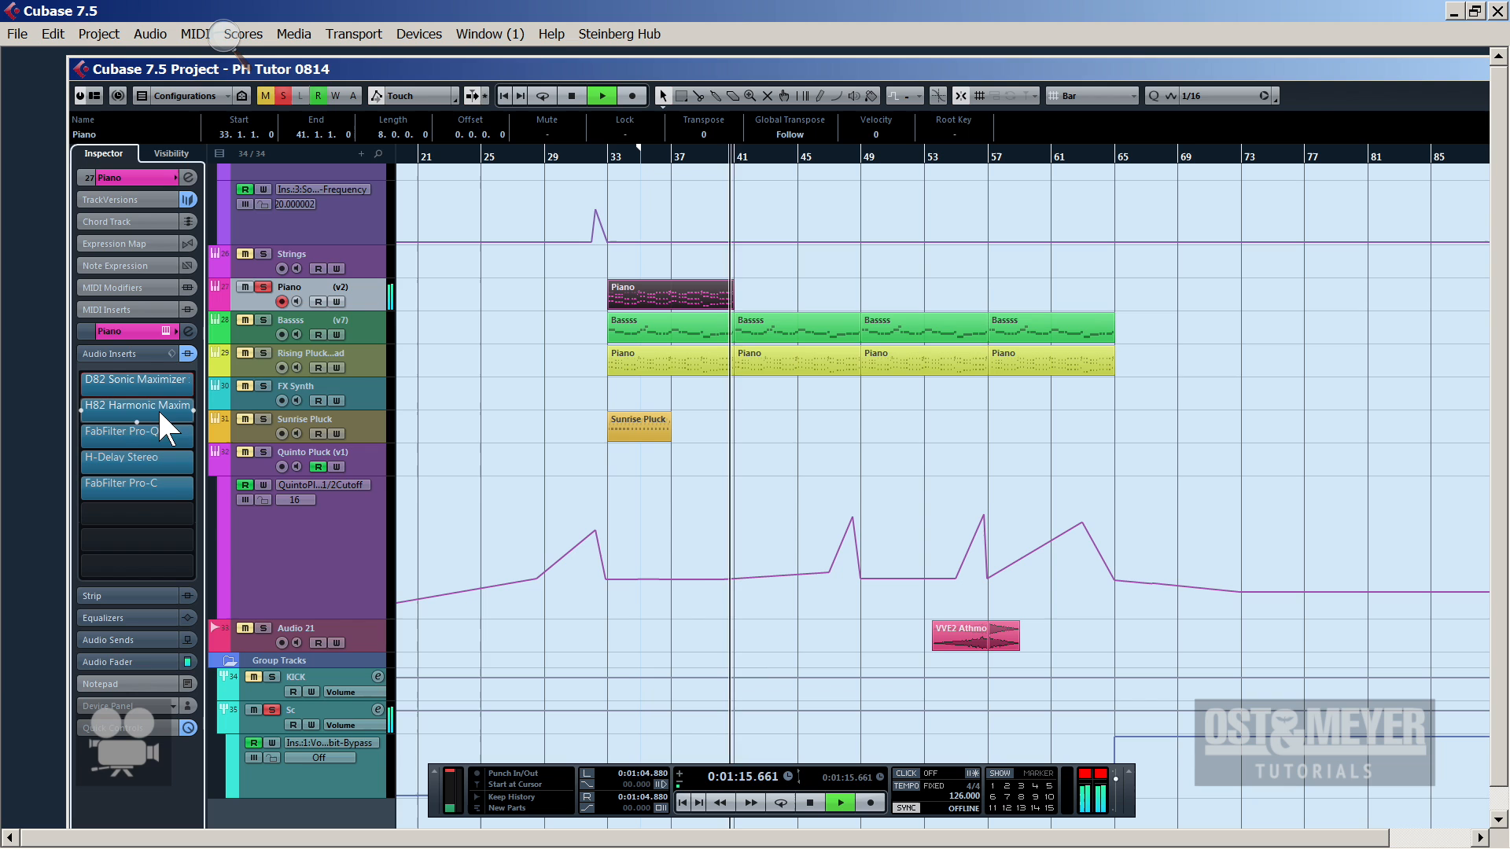
Set the Hi Mix of the Piano's H82 Harmonic Maximizer to 3.3 and close the plug-in
{"action": "left_click", "coordinate": [129, 409]}
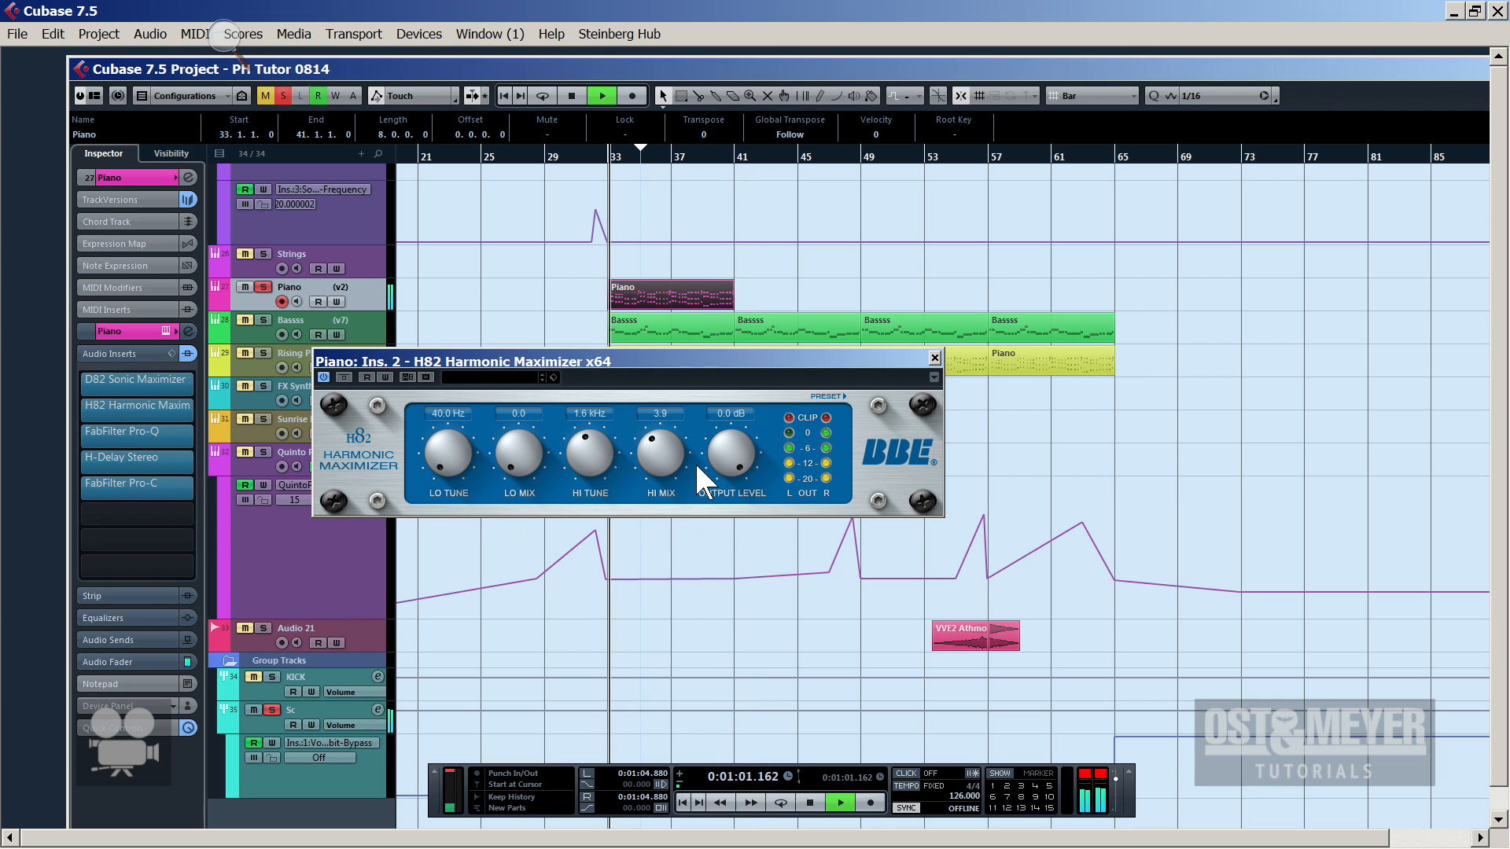
{"action": "left_click_drag", "start_coordinate": [671, 428], "coordinate": [652, 446]}
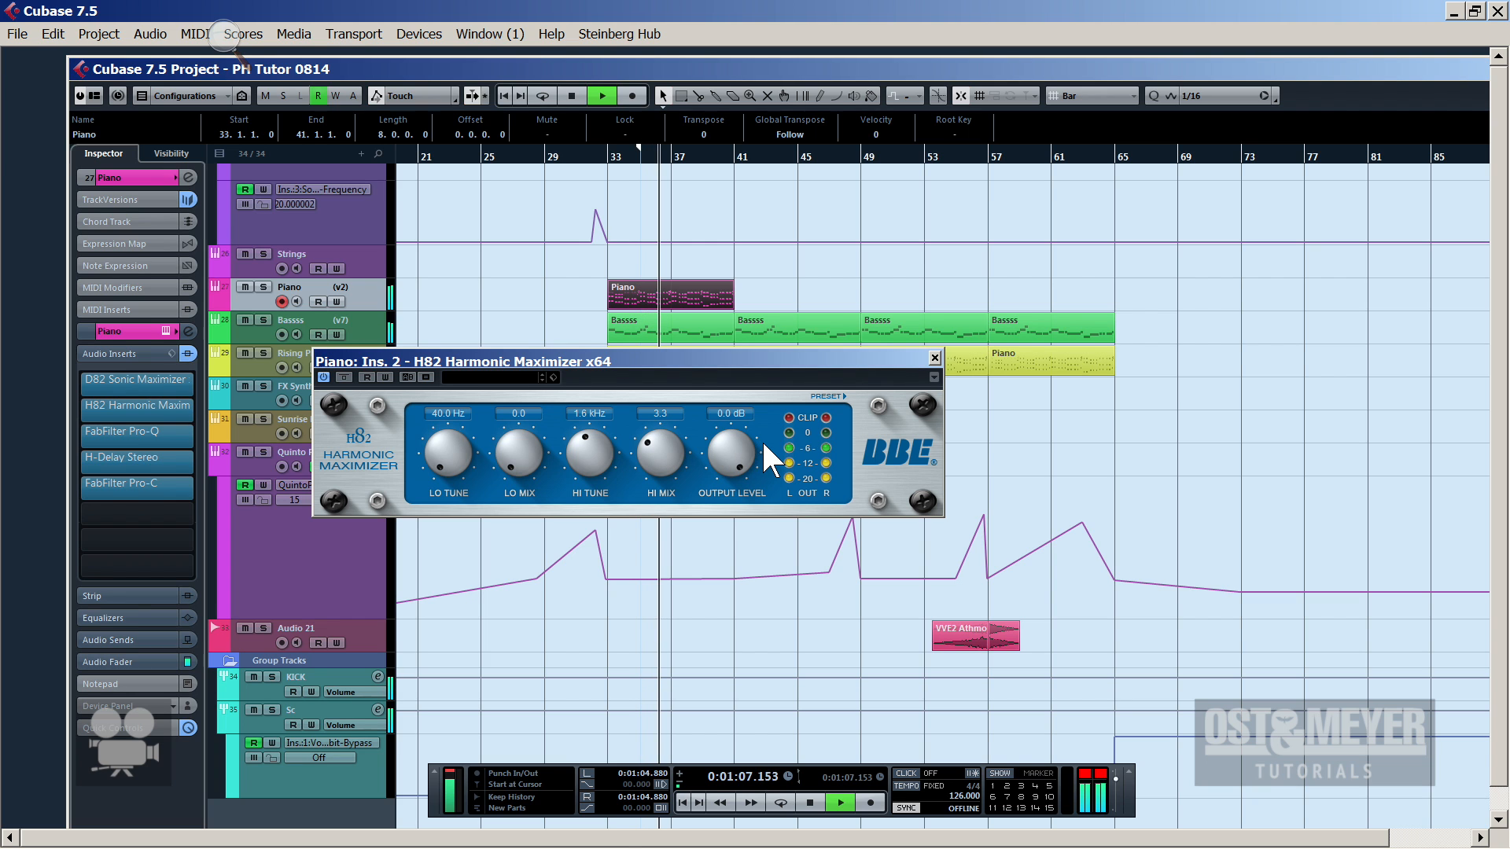
{"action": "left_click", "coordinate": [935, 358]}
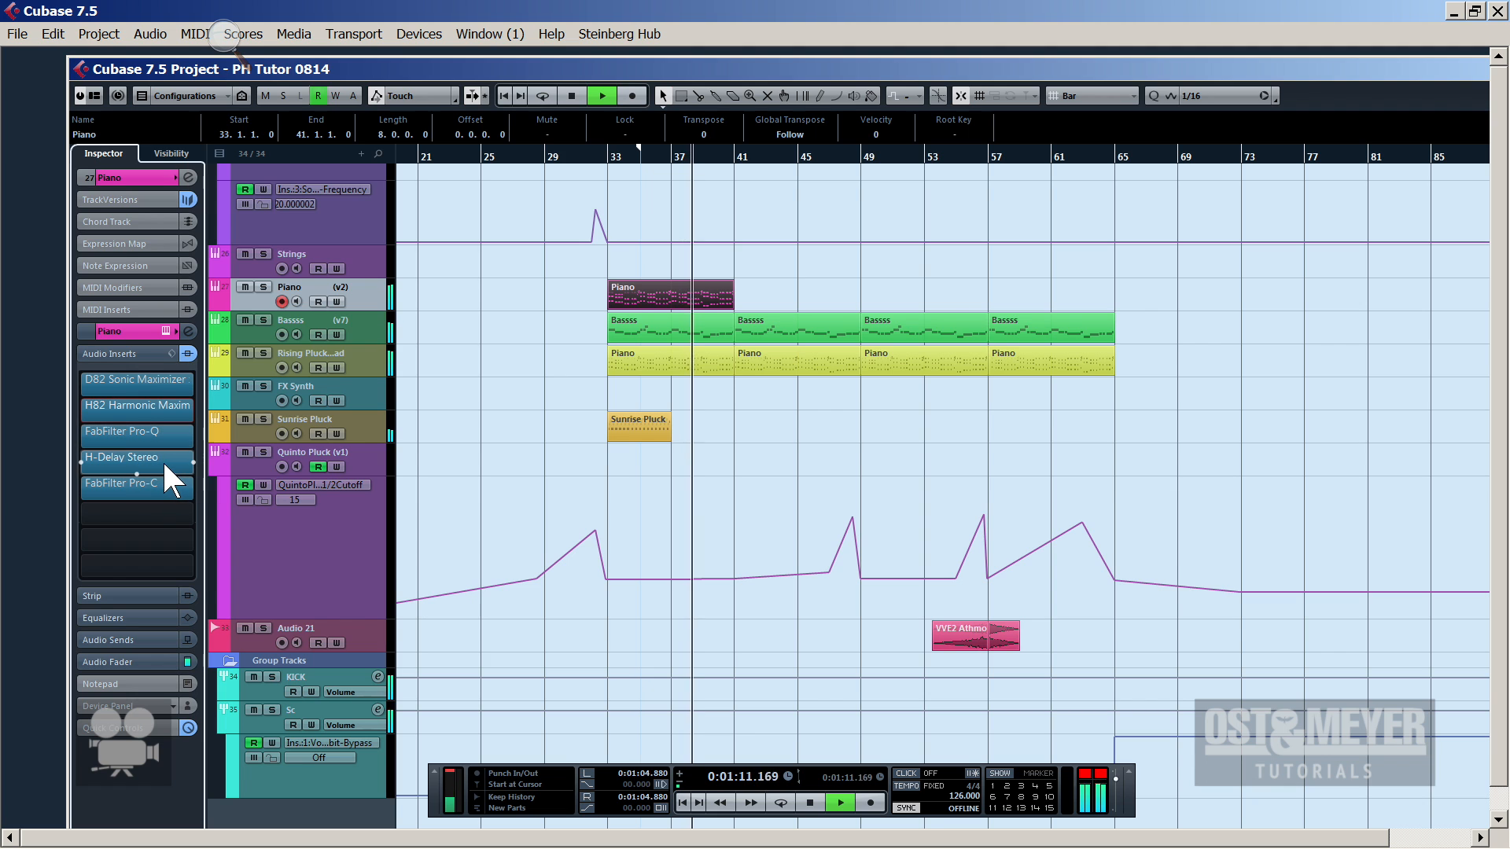
Examine the Piano's FabFilter Pro-C compression and the track's volume during playback, and close the compressor
{"action": "left_click", "coordinate": [151, 480]}
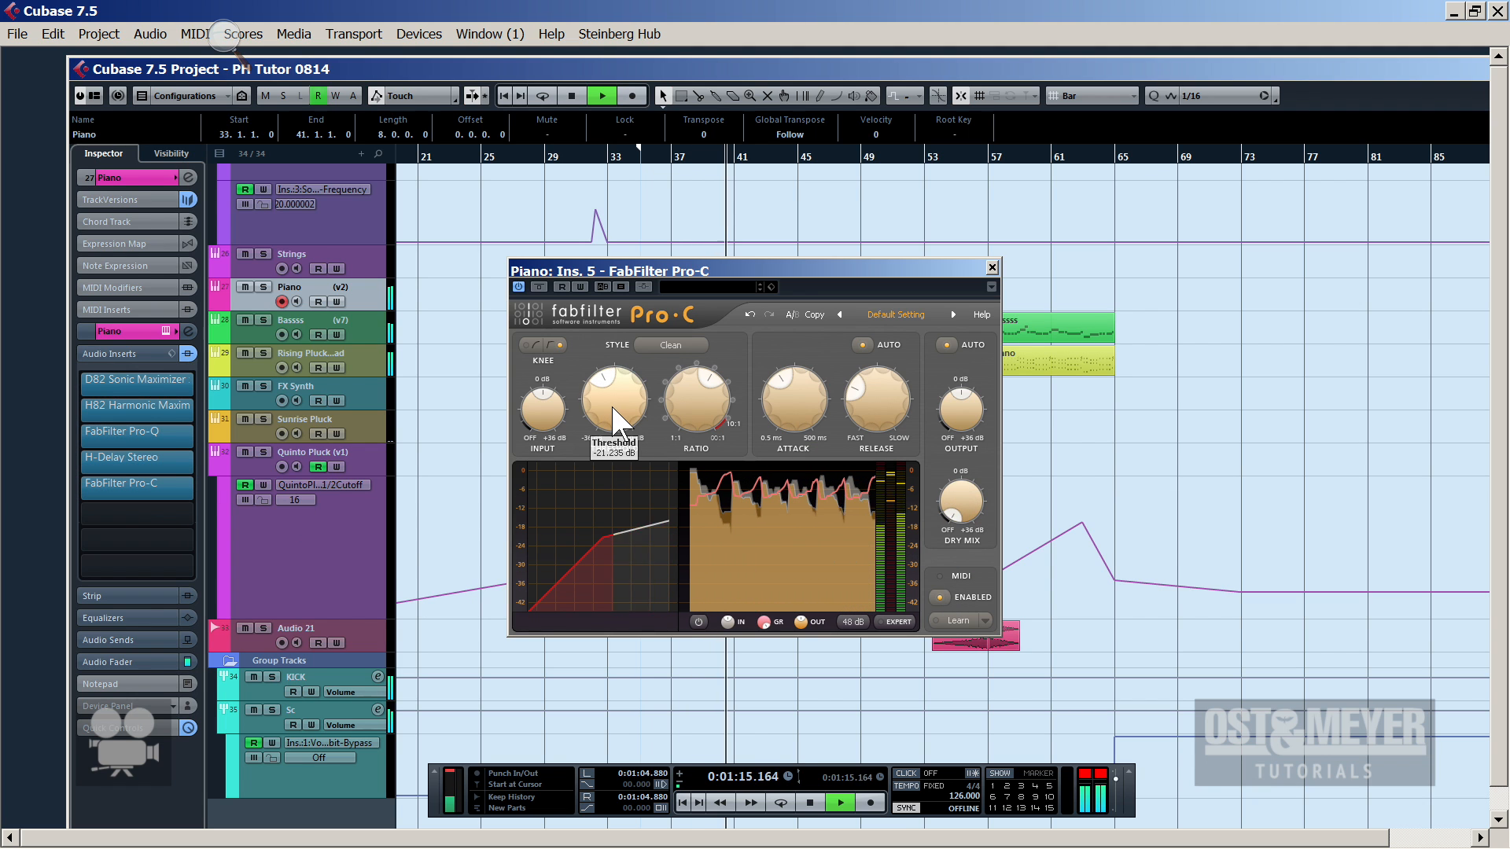
{"action": "key", "text": "space"}
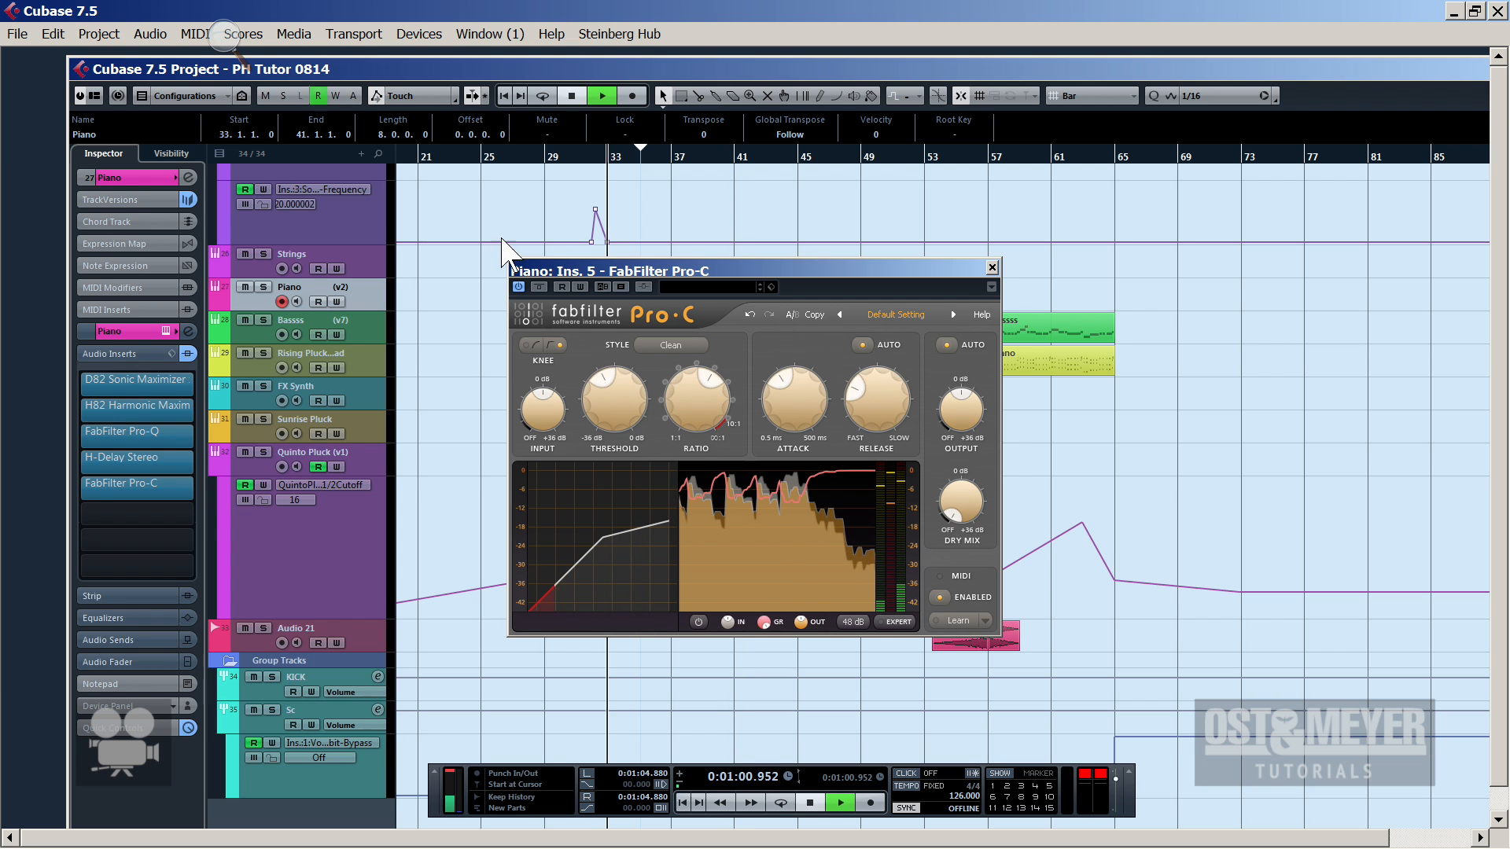
{"action": "key", "text": "space"}
{"action": "left_click", "coordinate": [130, 180]}
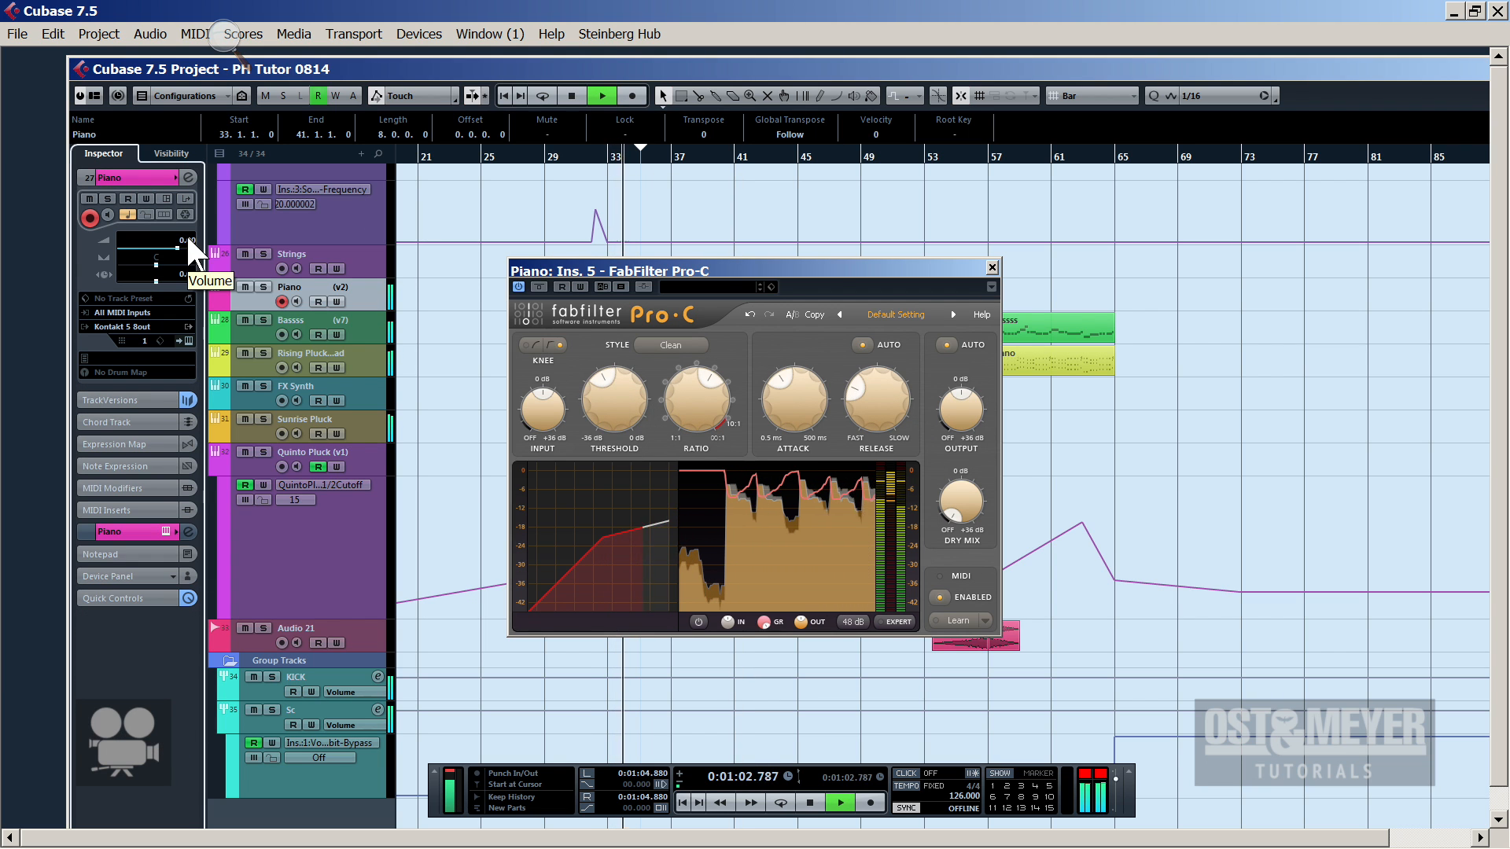
{"action": "left_click", "coordinate": [992, 269]}
Duplicate the Piano part at bar 33 three times so the parts run up to bar 65
{"action": "mouse_move", "coordinate": [803, 271]}
{"action": "left_mouse_down"}
{"action": "mouse_move", "coordinate": [674, 271]}
{"action": "mouse_move", "coordinate": [712, 293]}
{"action": "left_mouse_up"}
{"action": "key", "text": "ctrl+d"}
{"action": "key", "text": "ctrl+d"}
{"action": "key", "text": "ctrl+d"}
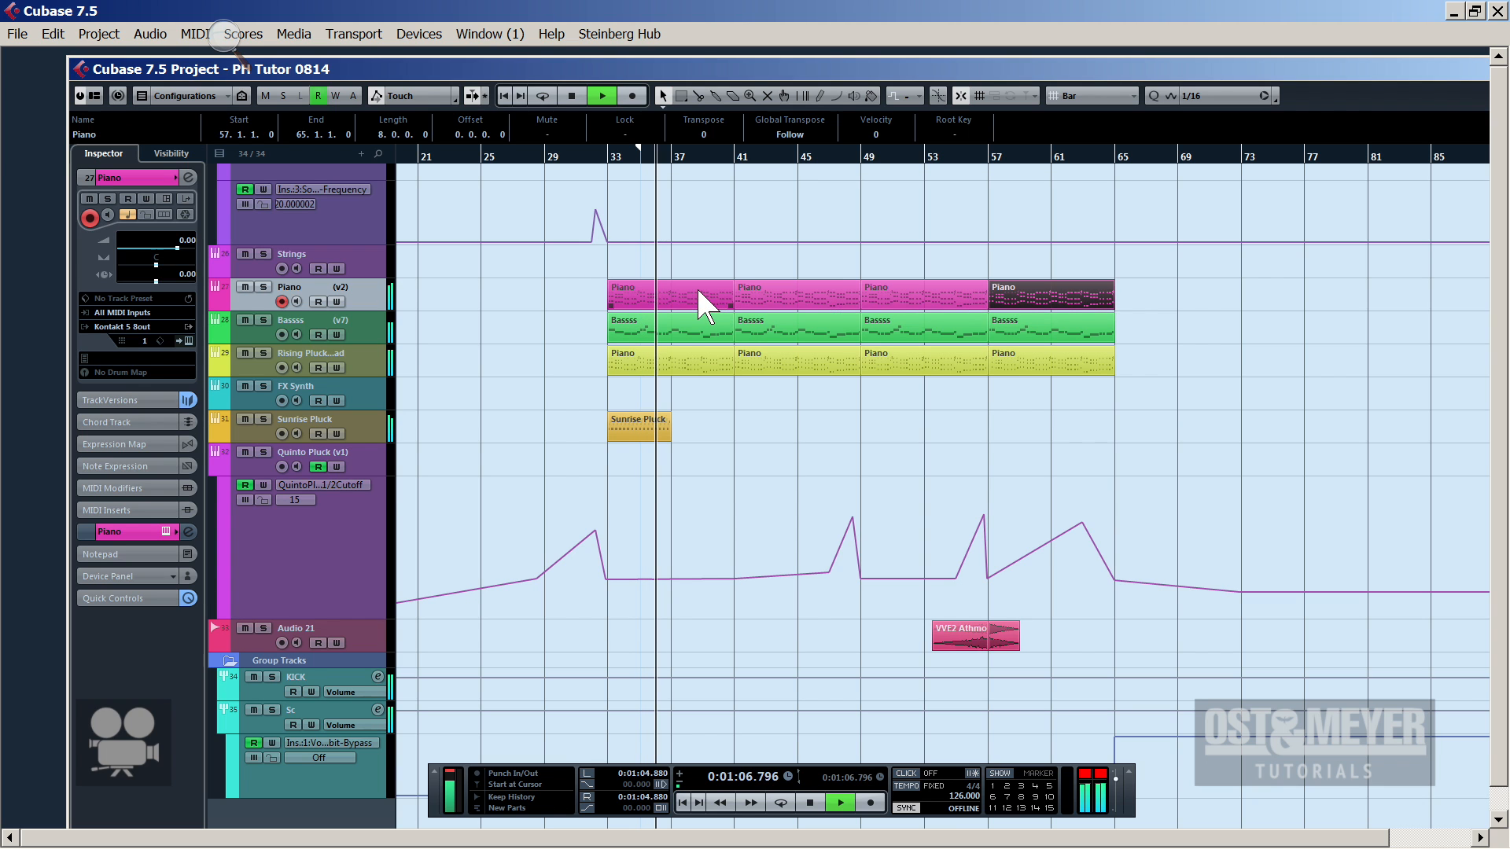
Try the Sunrise Pluck track's volume at -4 during playback and settle on -3
{"action": "left_click", "coordinate": [238, 427]}
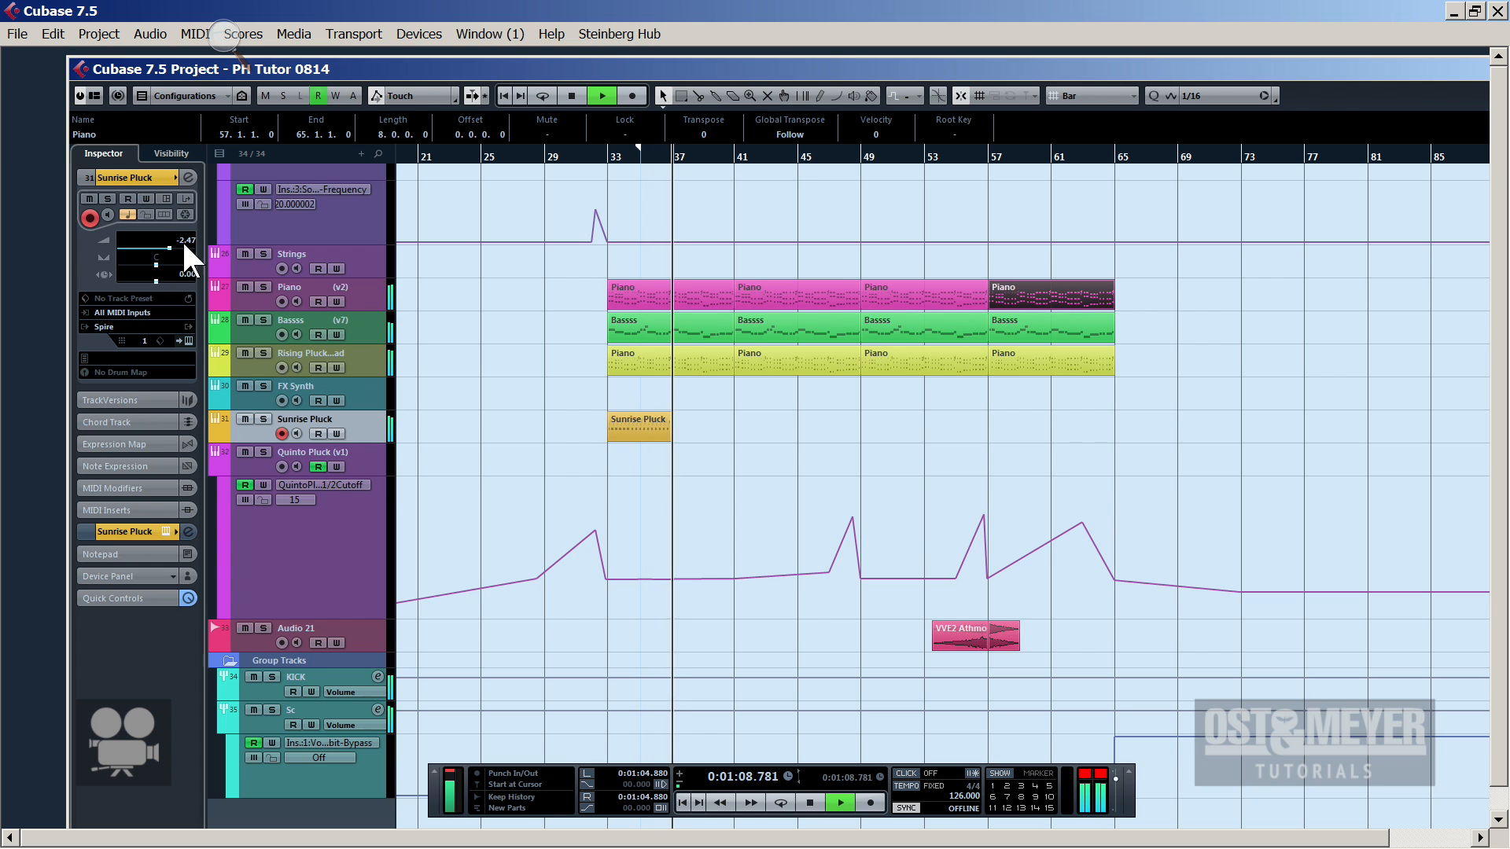
{"action": "type", "text": "-4"}
{"action": "key", "text": "Return"}
{"action": "key", "text": "space"}
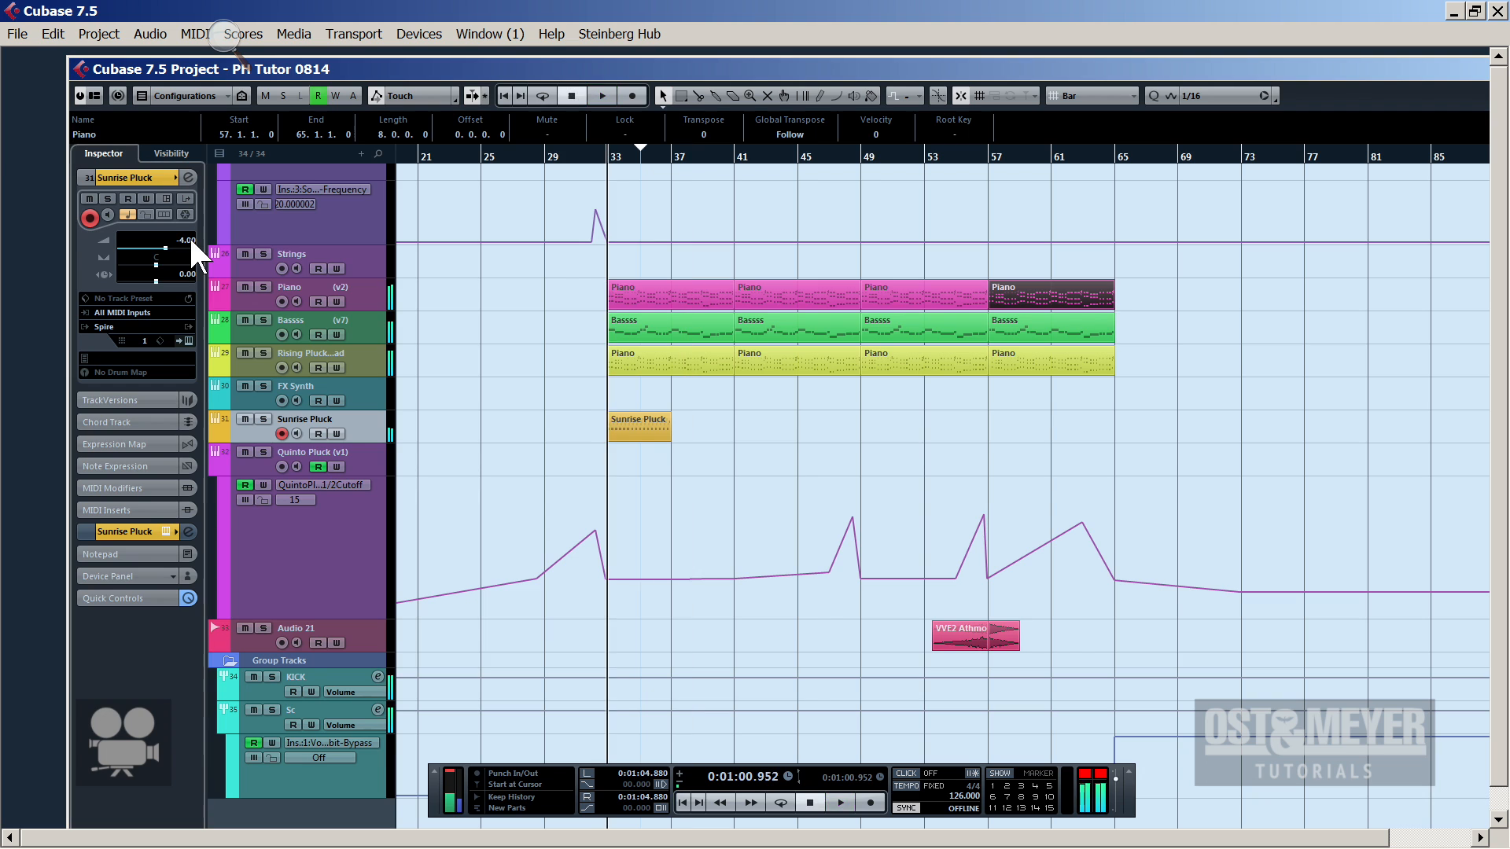
{"action": "key", "text": "space"}
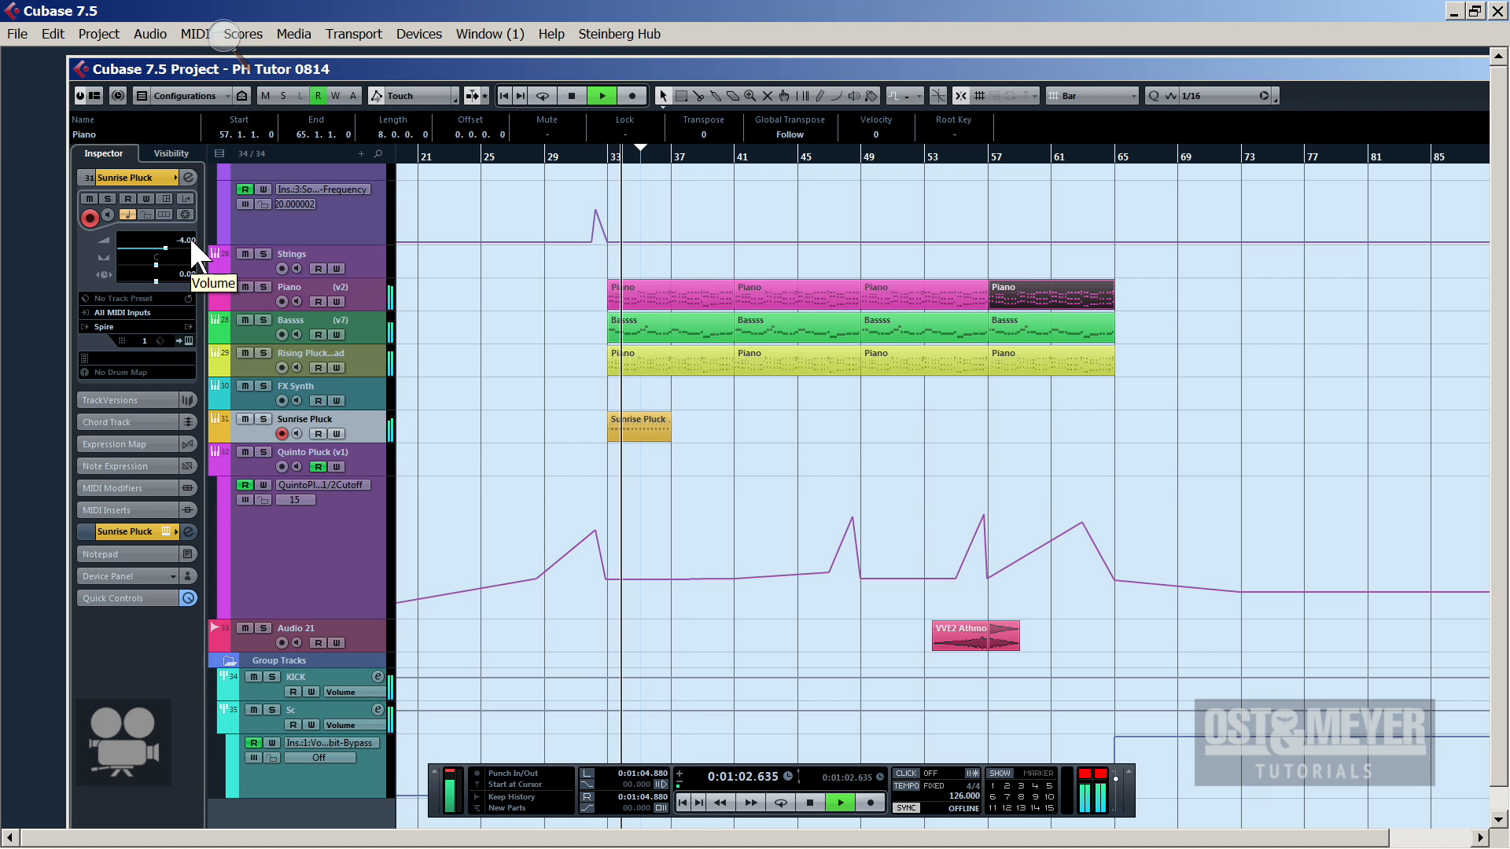
{"action": "left_click", "coordinate": [191, 239]}
{"action": "type", "text": "-3"}
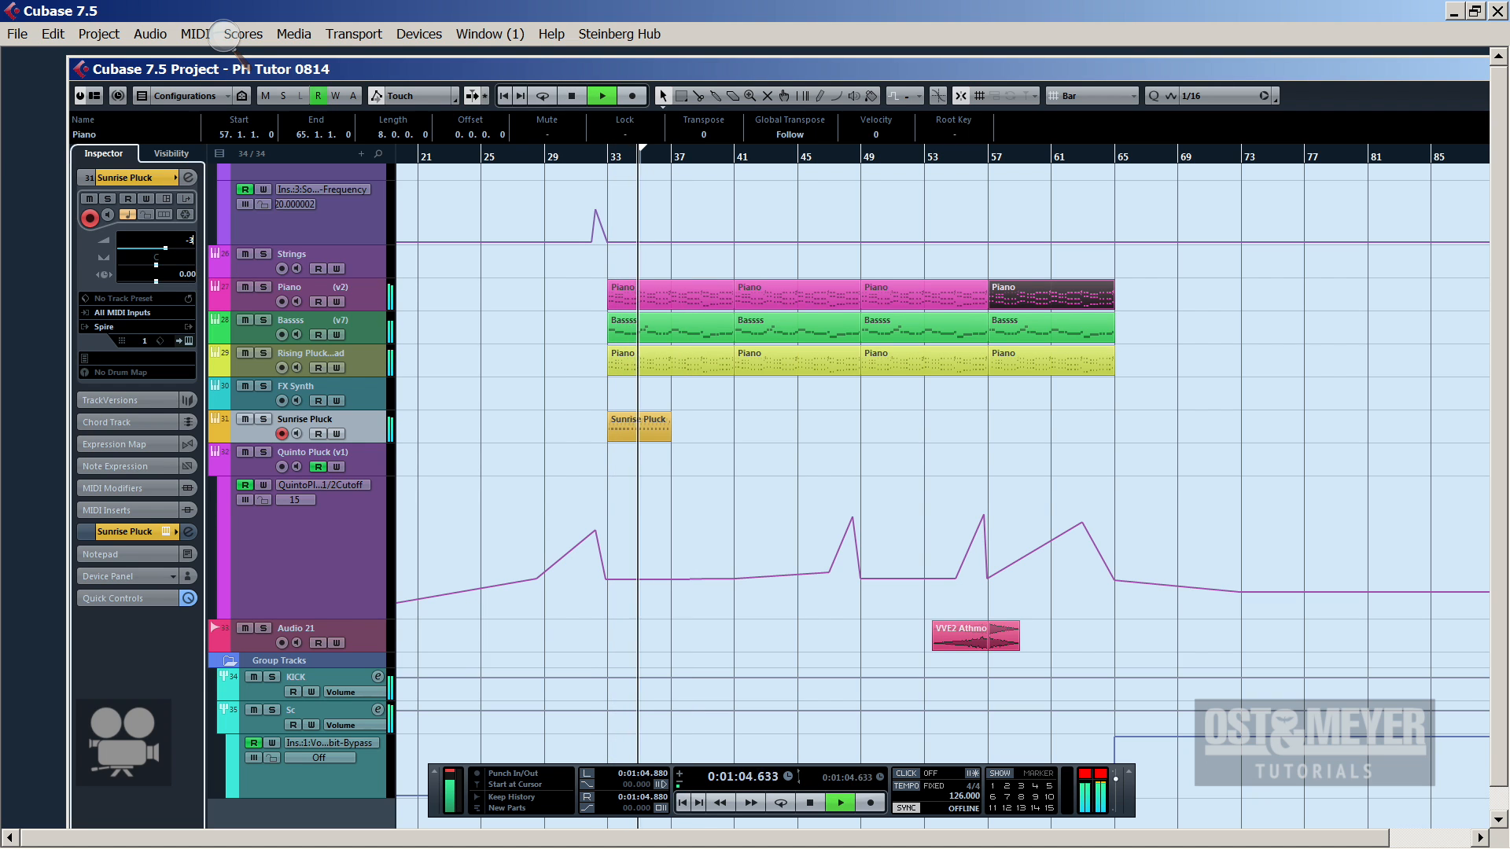
{"action": "key", "text": "Return"}
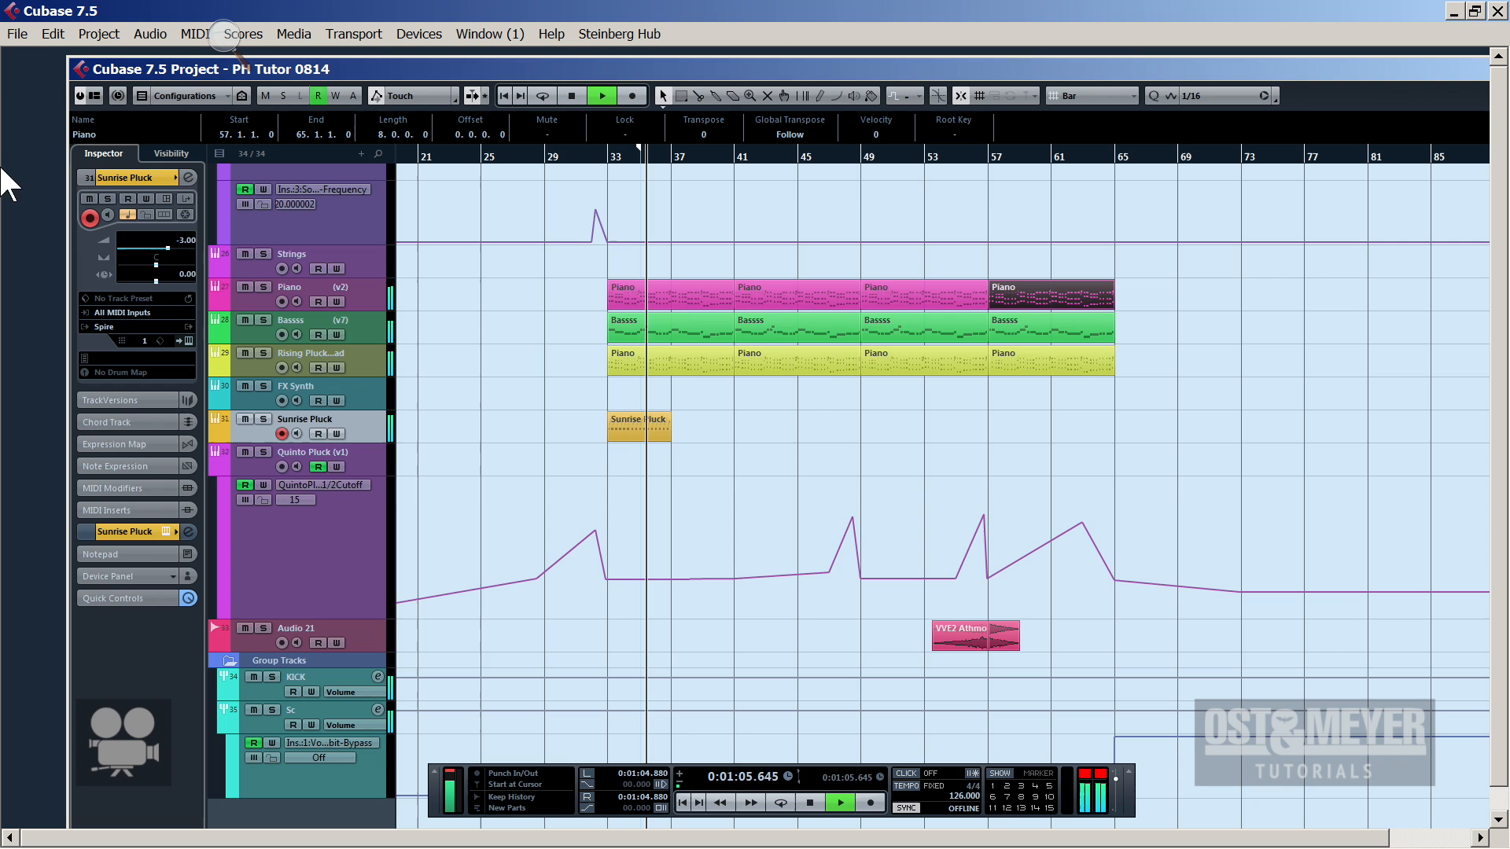
Insert H-Delay Stereo in the Sunrise Pluck track's third audio insert slot, after the FabFilter Pro-Q
{"action": "left_click", "coordinate": [132, 530]}
{"action": "left_click", "coordinate": [118, 353]}
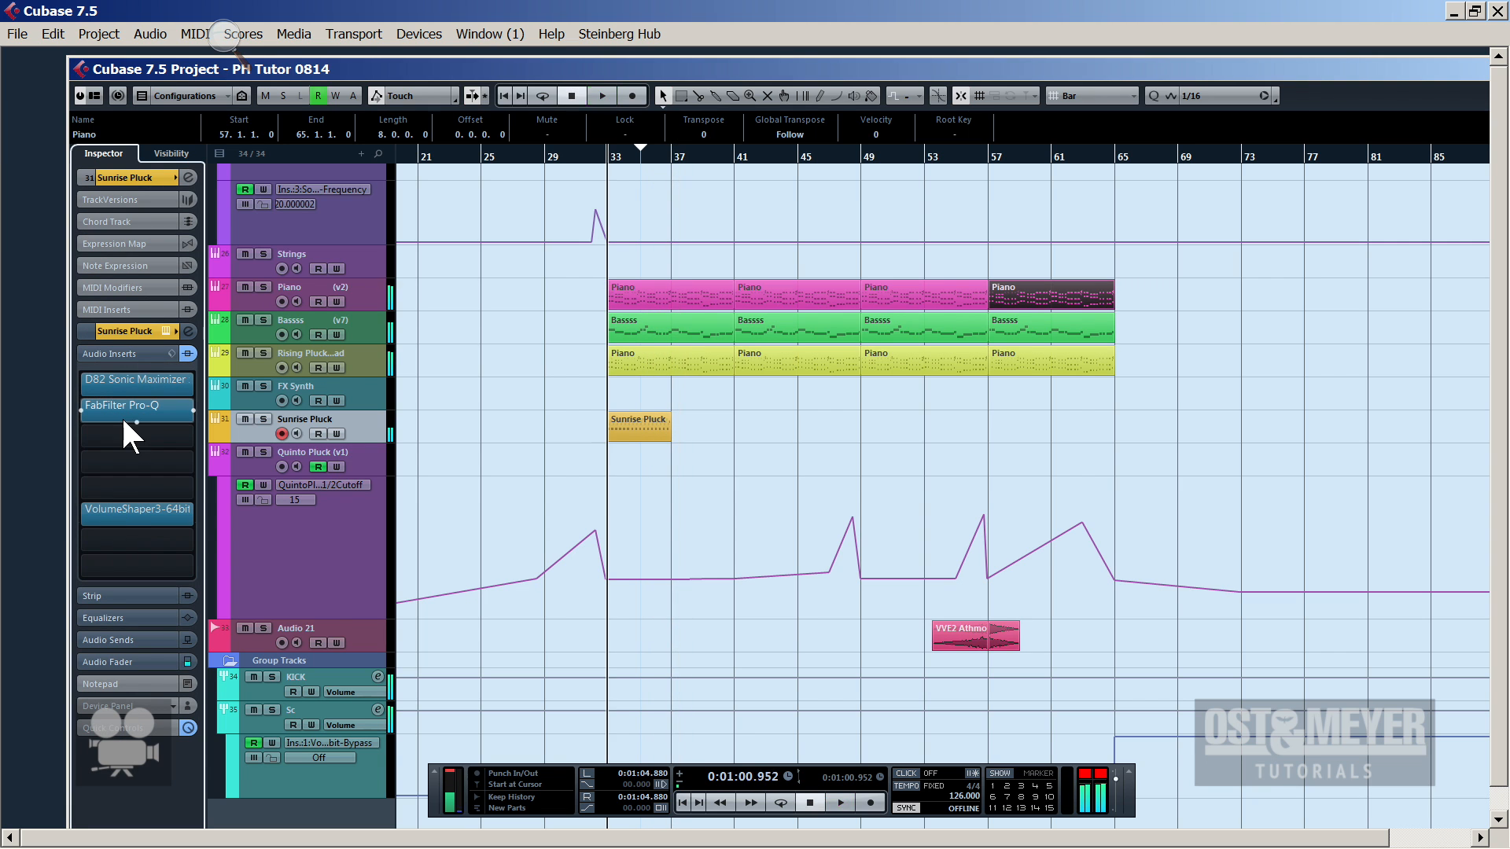
{"action": "left_click_drag", "start_coordinate": [121, 415], "coordinate": [116, 431]}
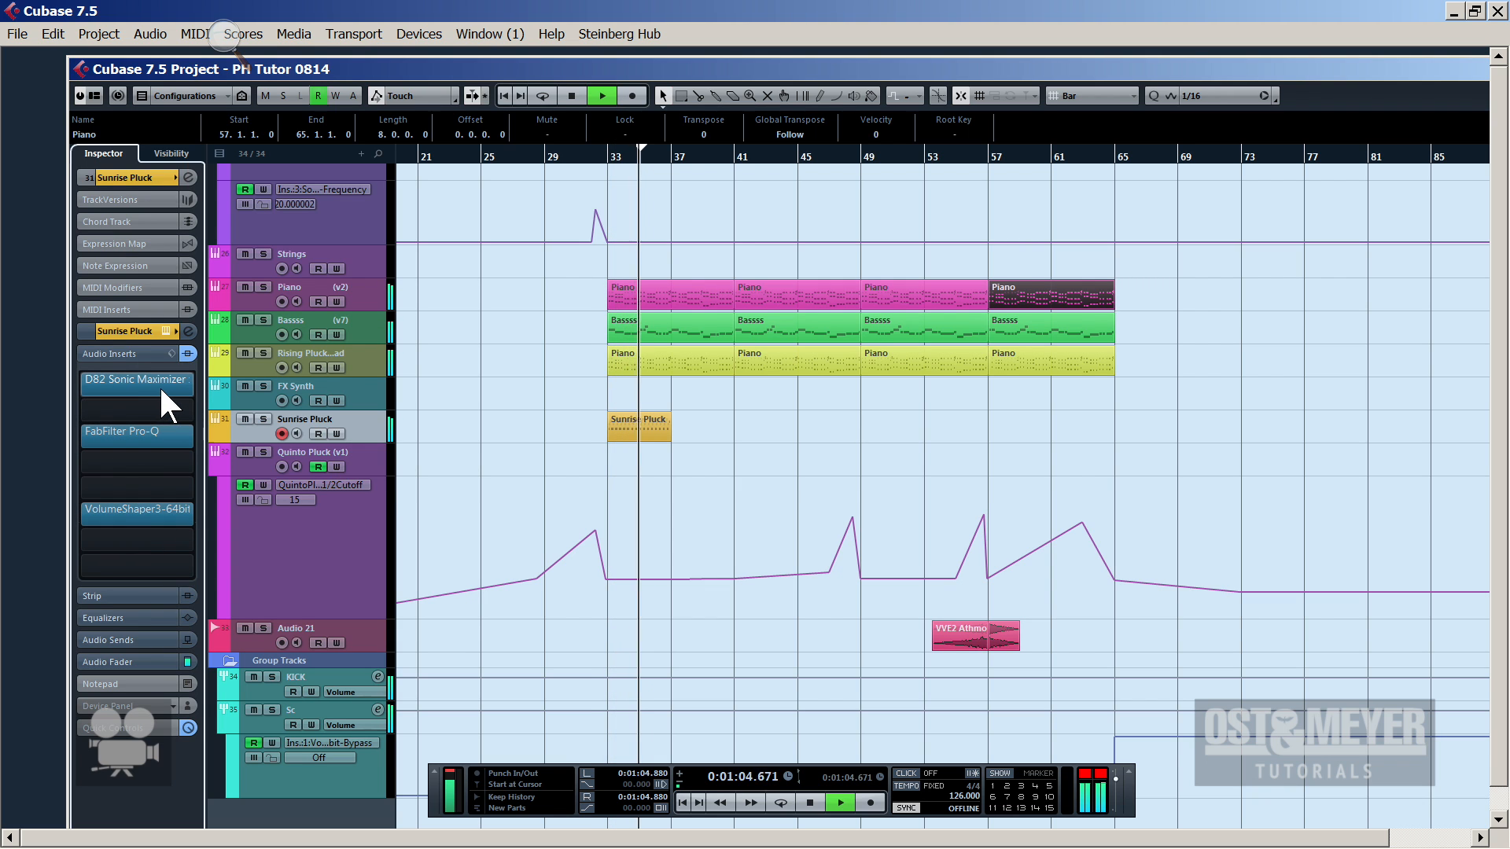
{"action": "left_click_drag", "start_coordinate": [140, 379], "coordinate": [165, 409]}
{"action": "left_click", "coordinate": [162, 429]}
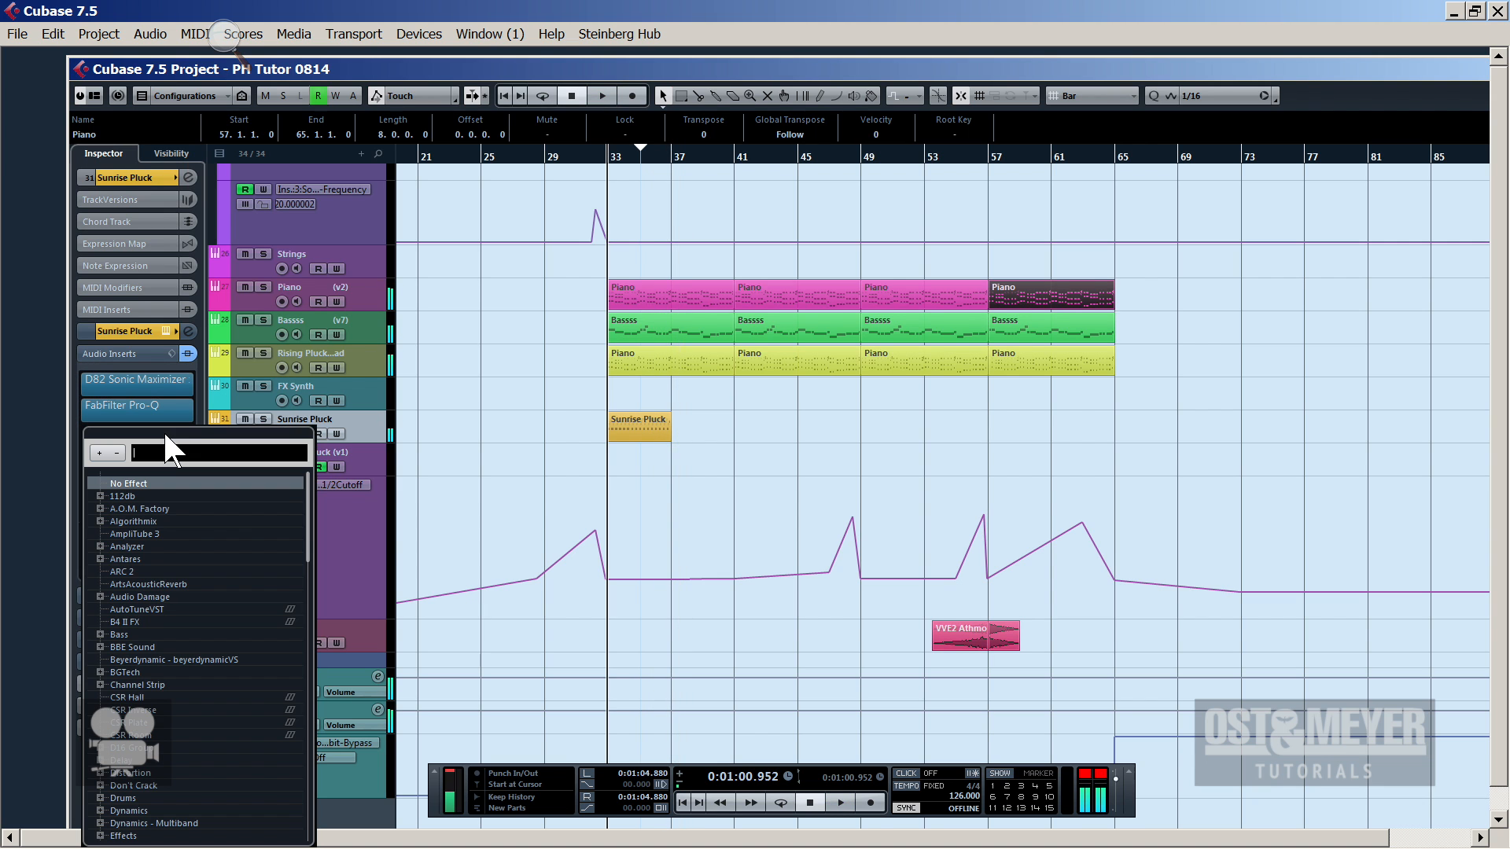
{"action": "type", "text": "h-de"}
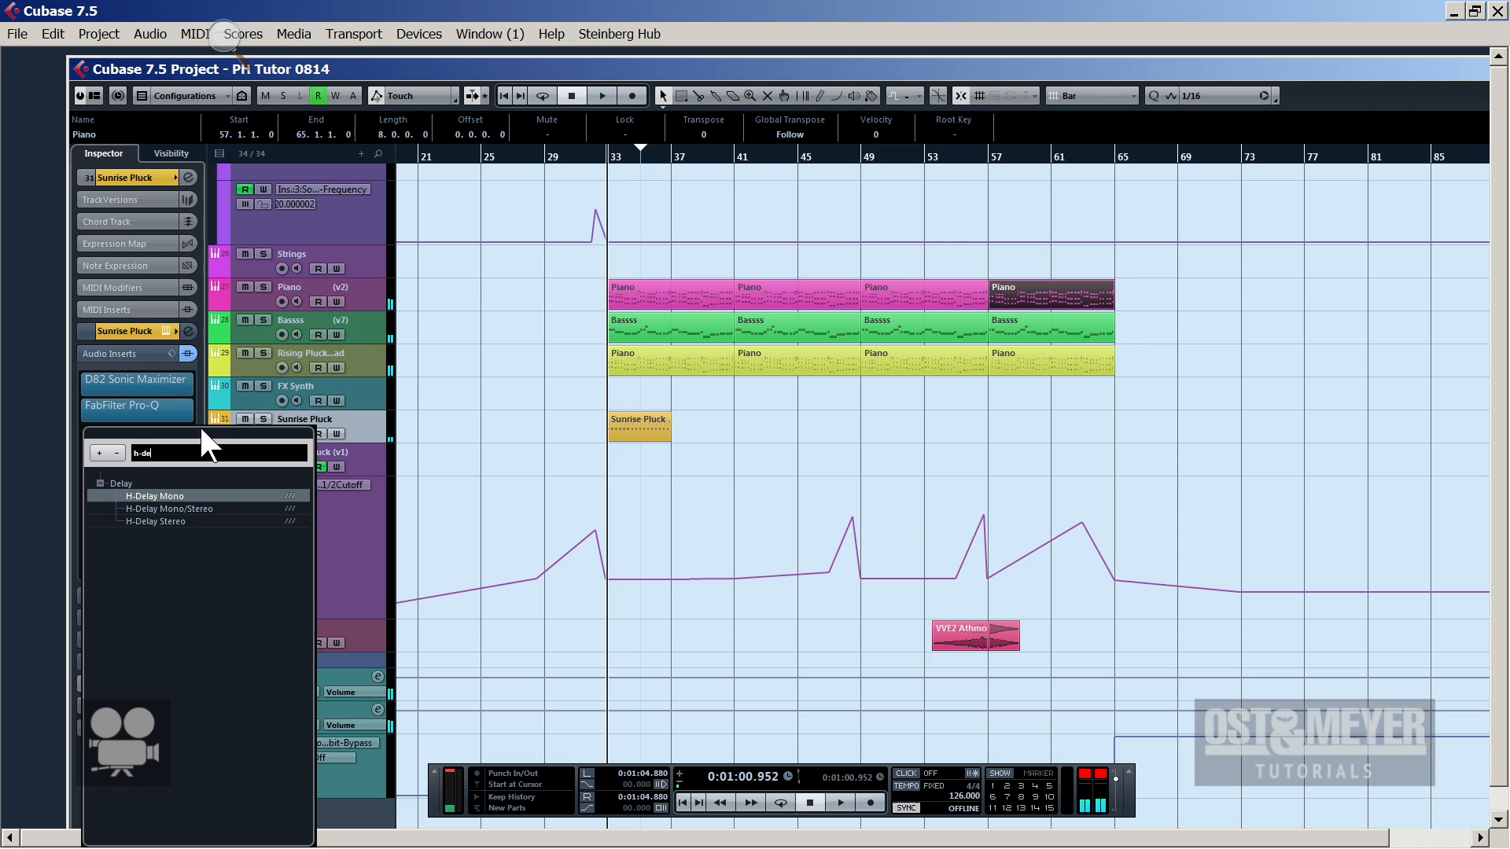
{"action": "type", "text": "l"}
{"action": "left_click", "coordinate": [168, 522]}
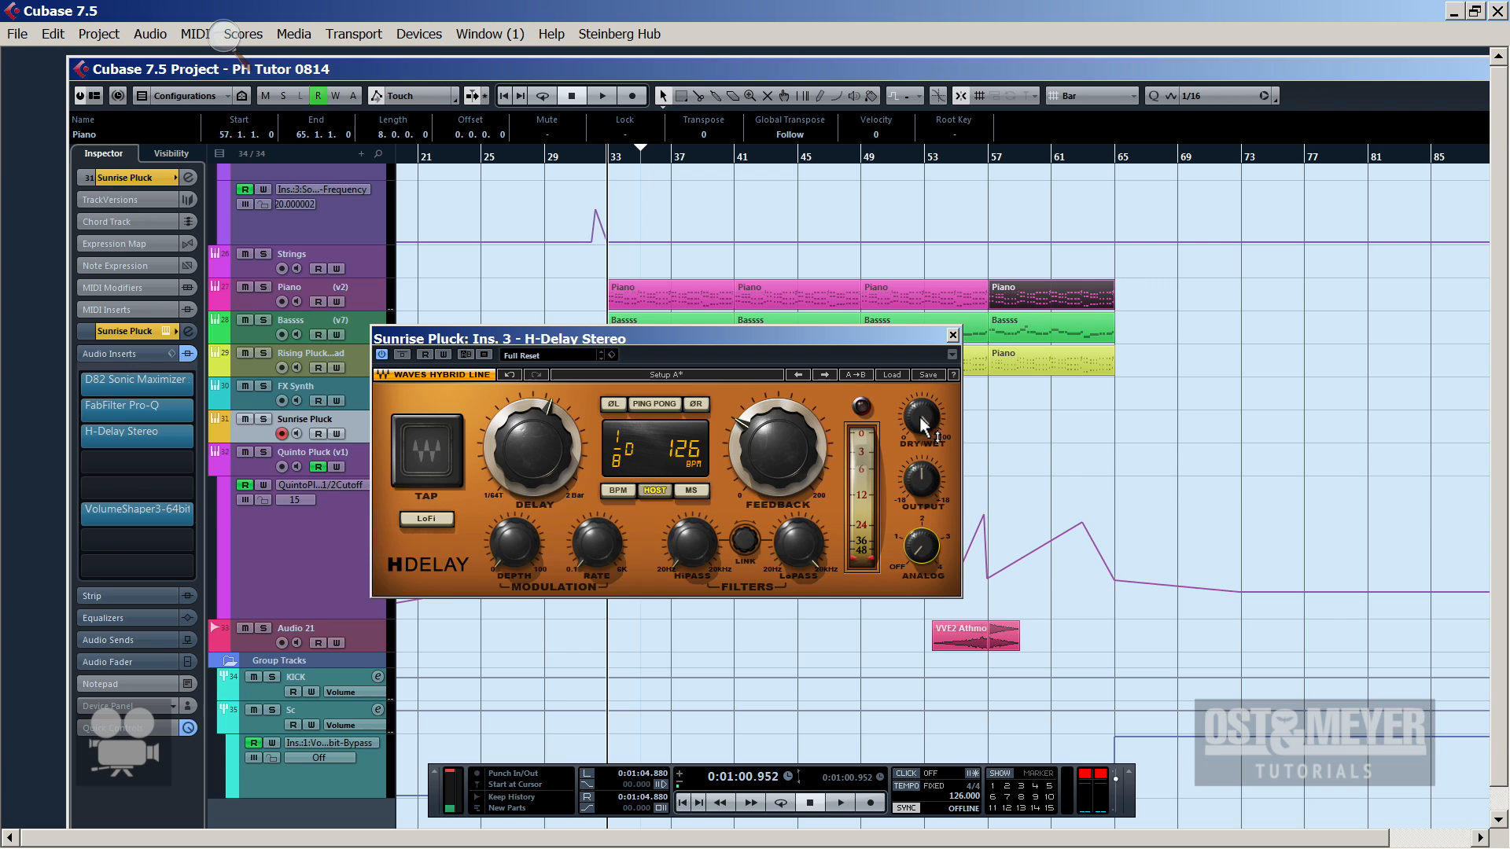
Adjust the H-Delay's dry/wet mix, enable Ping Pong, tap the delay time to 1/4 and set the high-pass filter to 230 Hz
{"action": "left_click_drag", "start_coordinate": [920, 418], "coordinate": [920, 405]}
{"action": "left_click", "coordinate": [414, 448]}
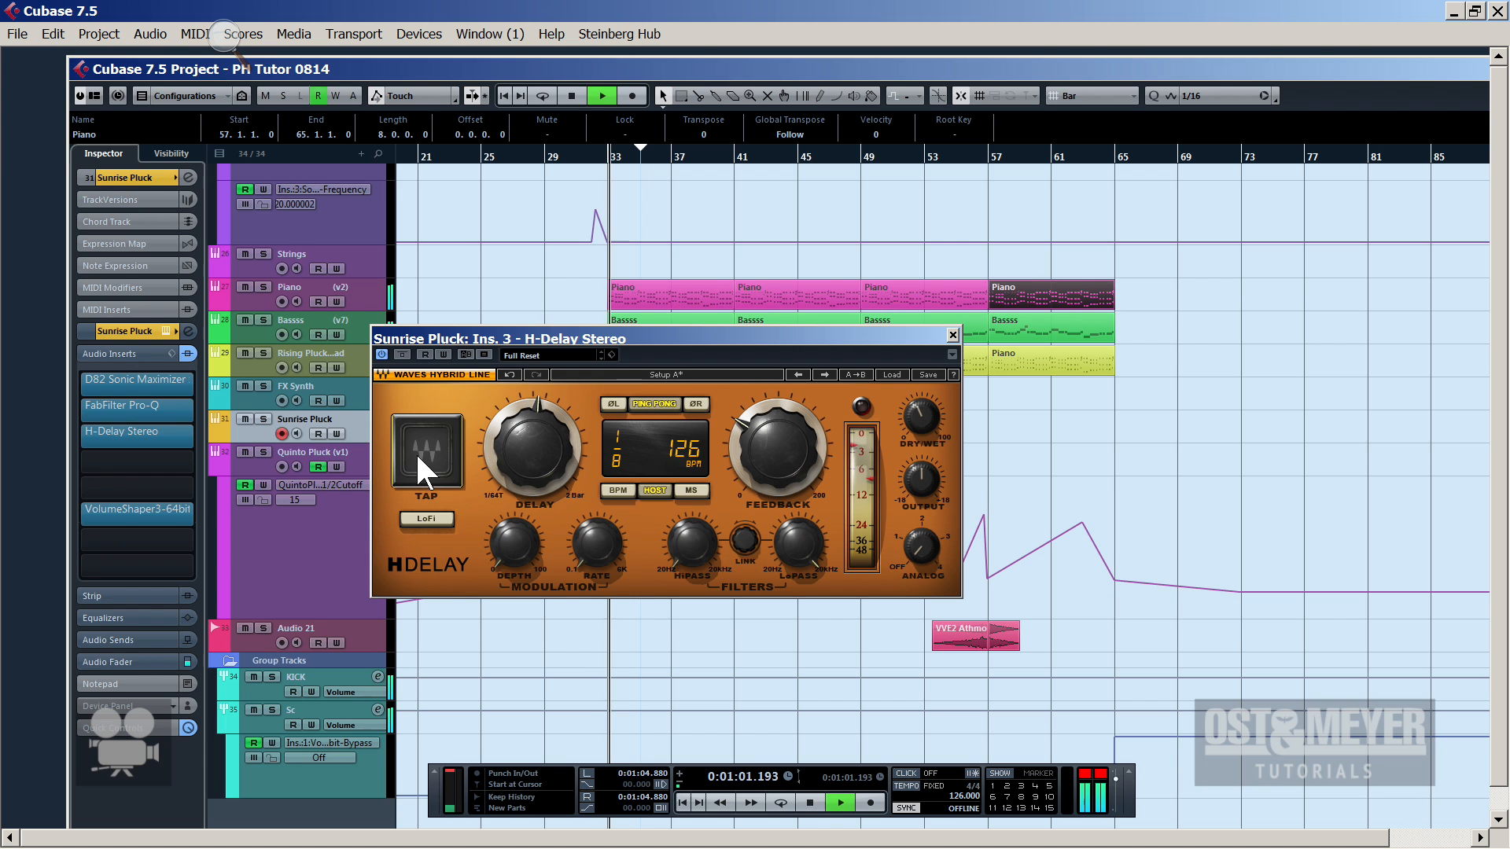
{"action": "left_click", "coordinate": [415, 451]}
{"action": "left_click", "coordinate": [415, 452]}
{"action": "key", "text": "space"}
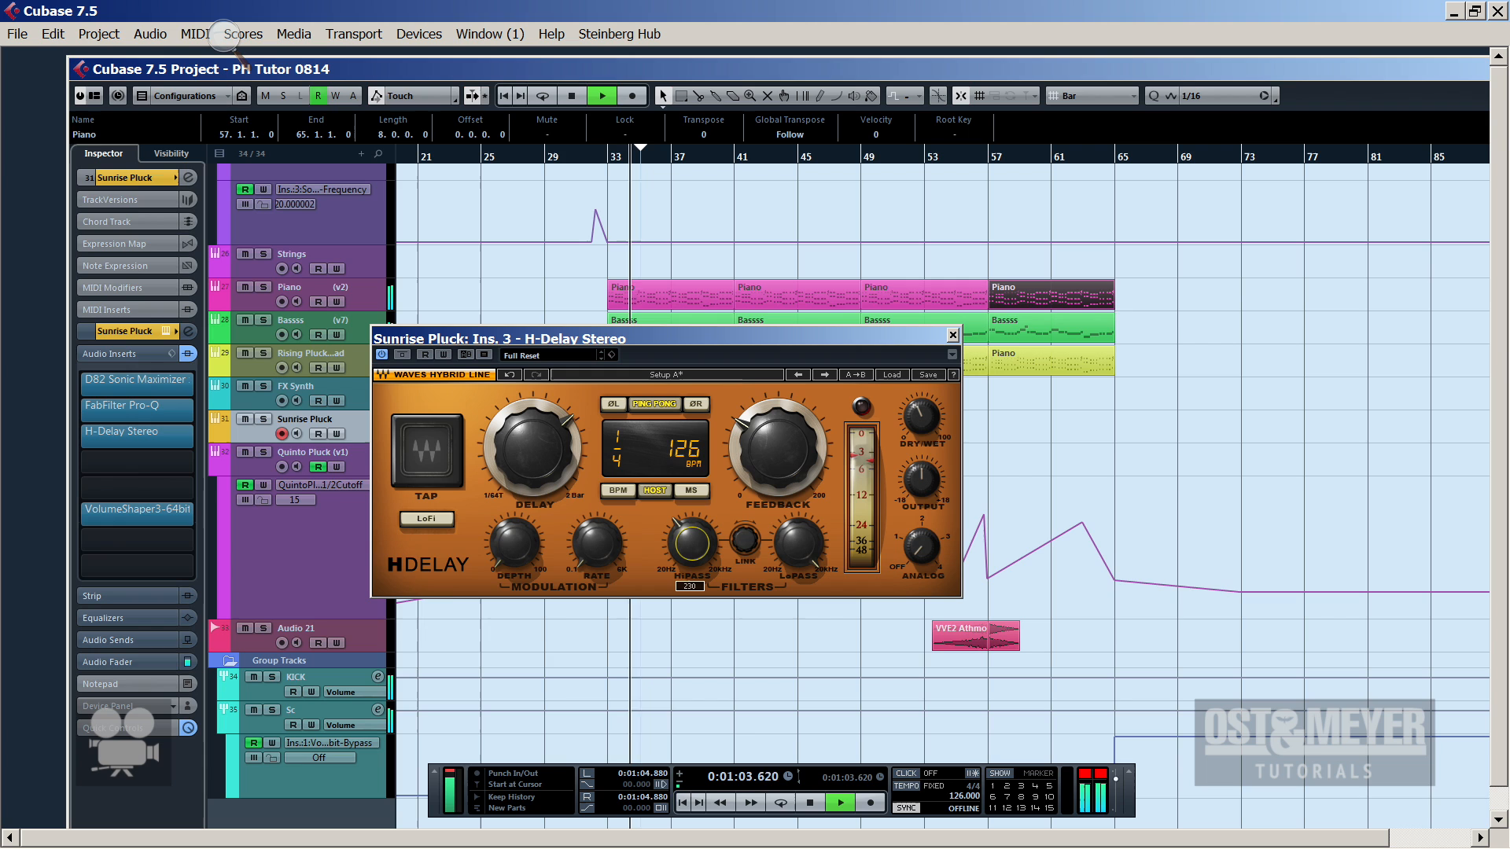
Lower the H-Delay's low-pass filter and set its feedback to 49 while listening to Sunrise Pluck in solo
{"action": "left_click_drag", "start_coordinate": [807, 550], "coordinate": [809, 568]}
{"action": "key", "text": "s"}
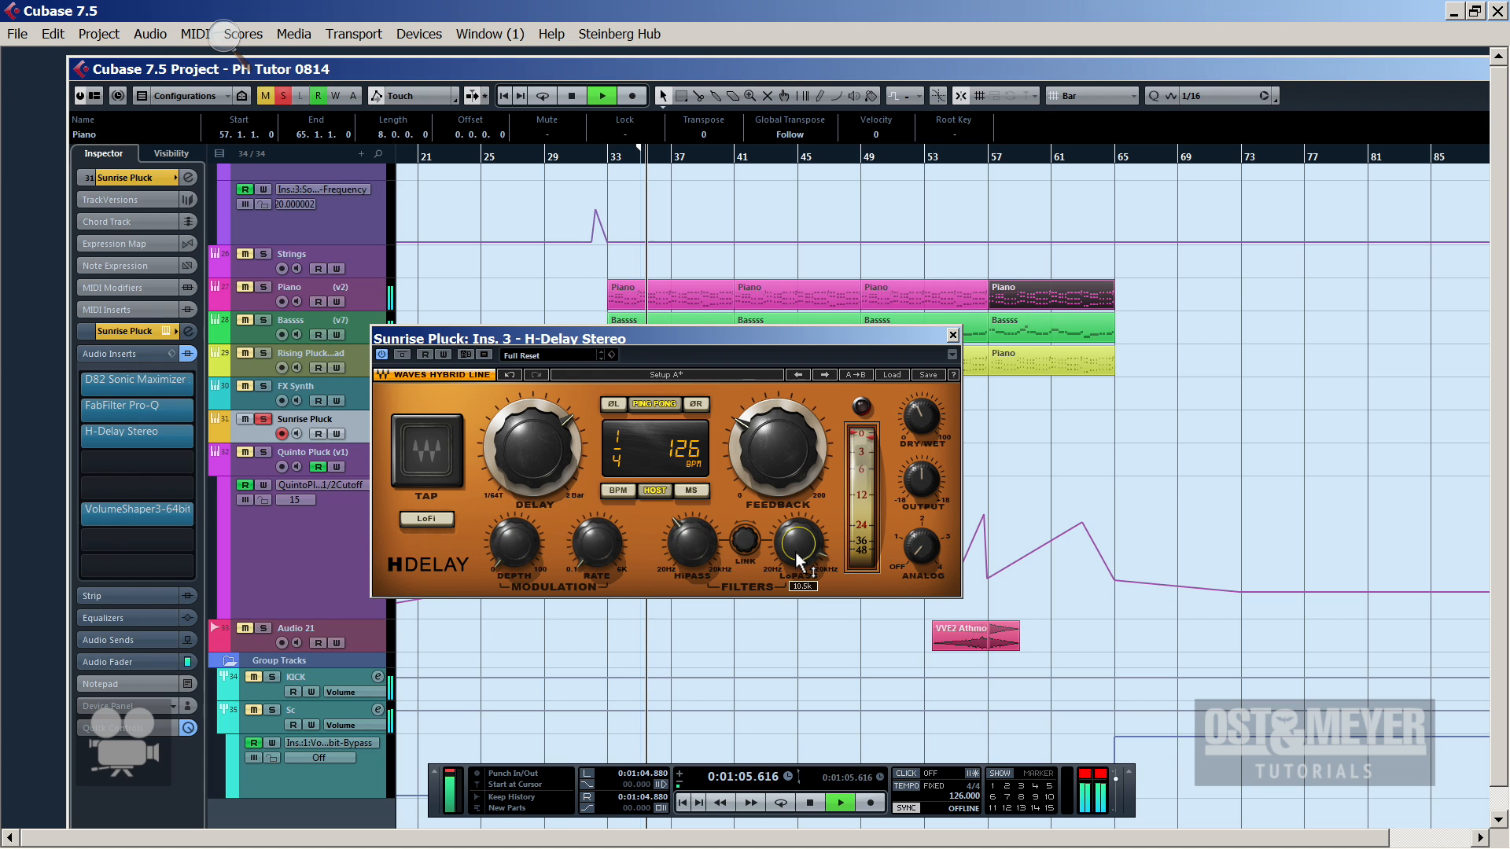
{"action": "key", "text": "space"}
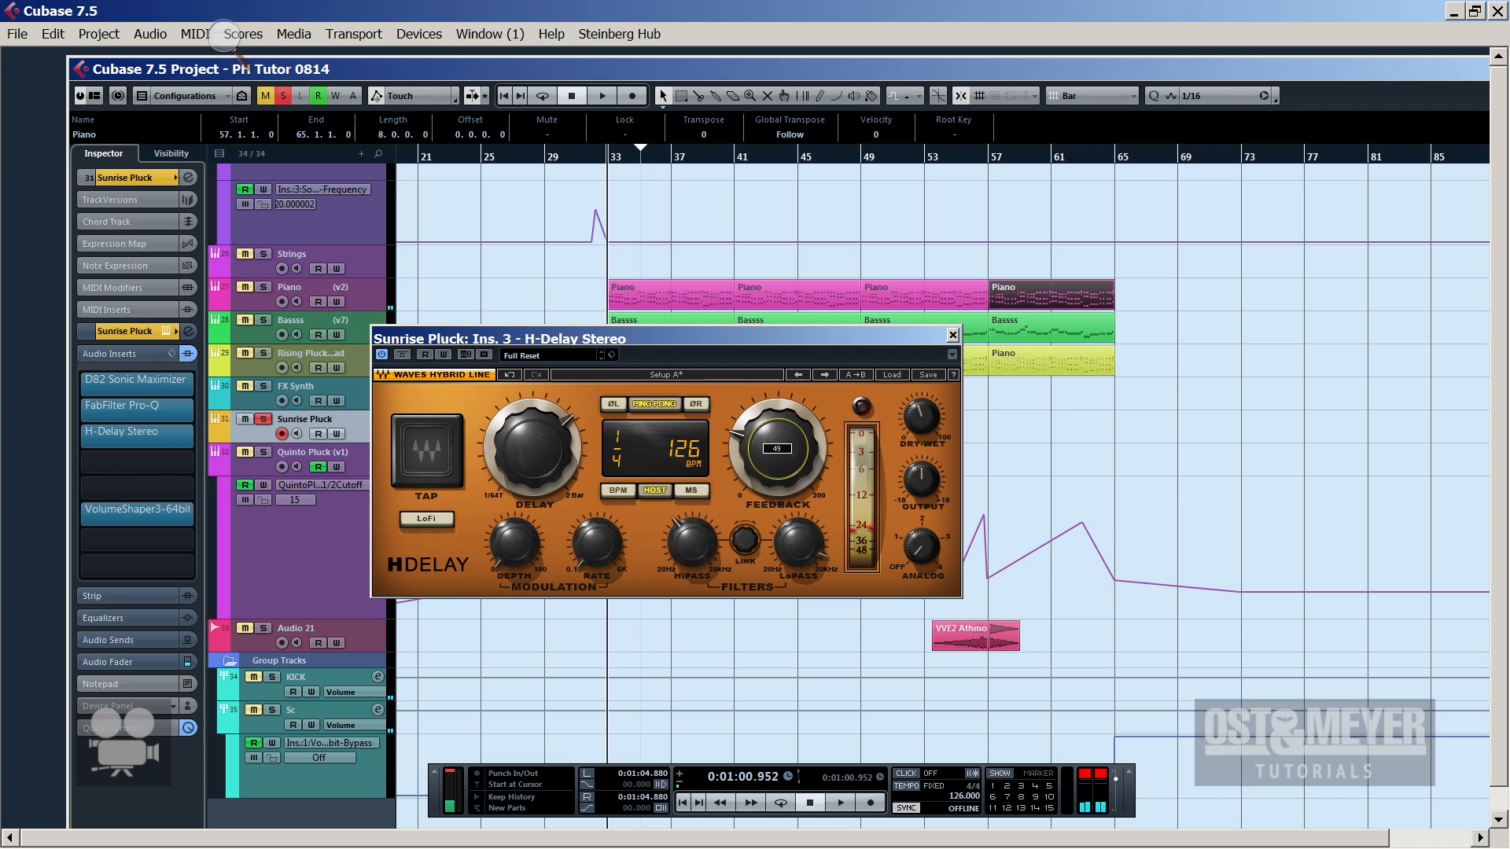
Tap the delay time to dotted 1/8, unsolo Sunrise Pluck and adjust the delay's dry/wet mix and low-pass filter in the full mix
{"action": "left_click", "coordinate": [437, 459]}
{"action": "key", "text": "space"}
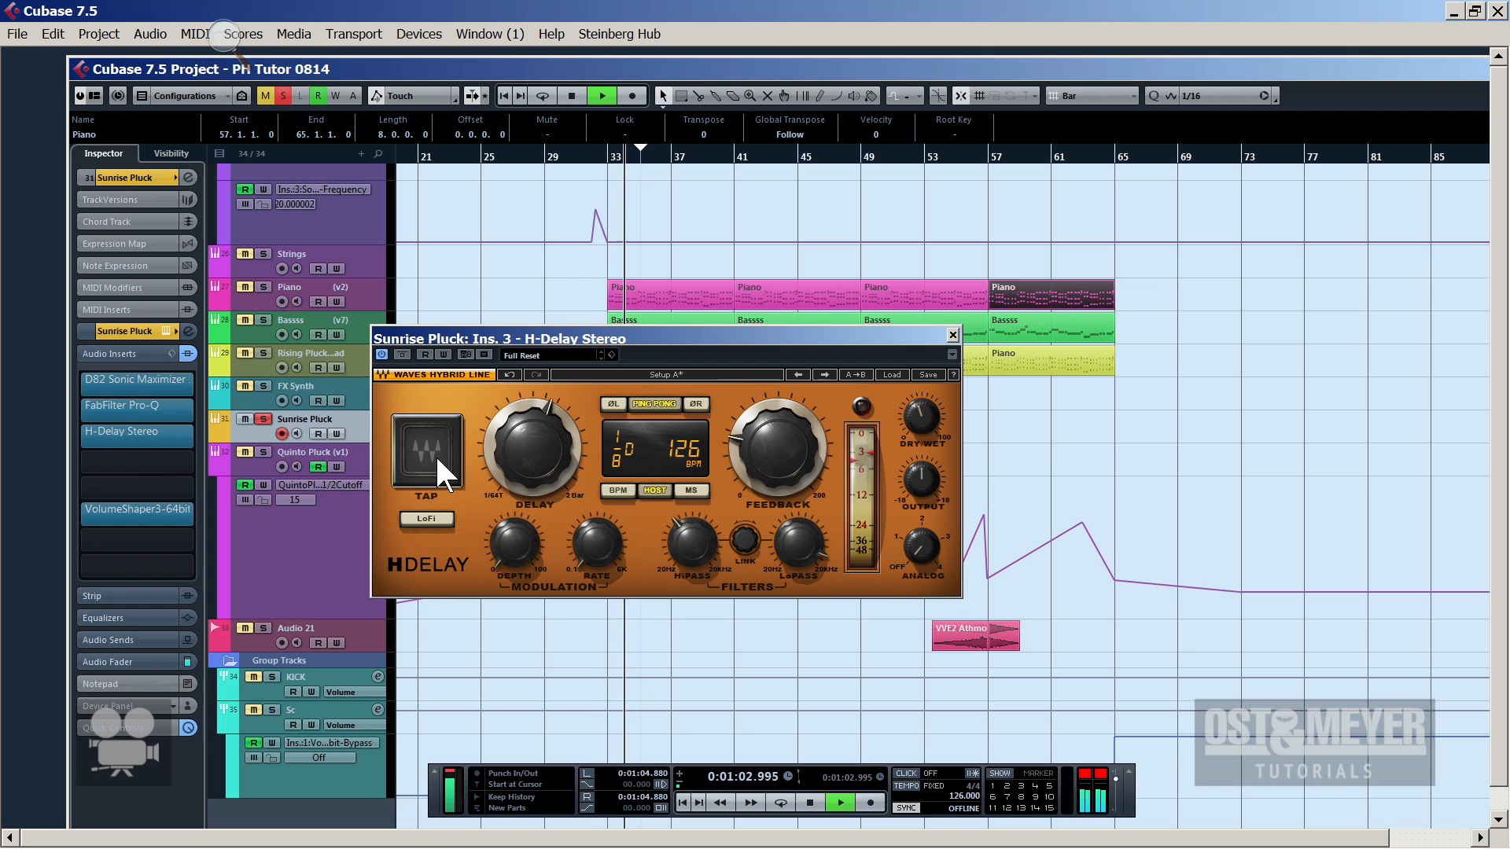
{"action": "key", "text": "s"}
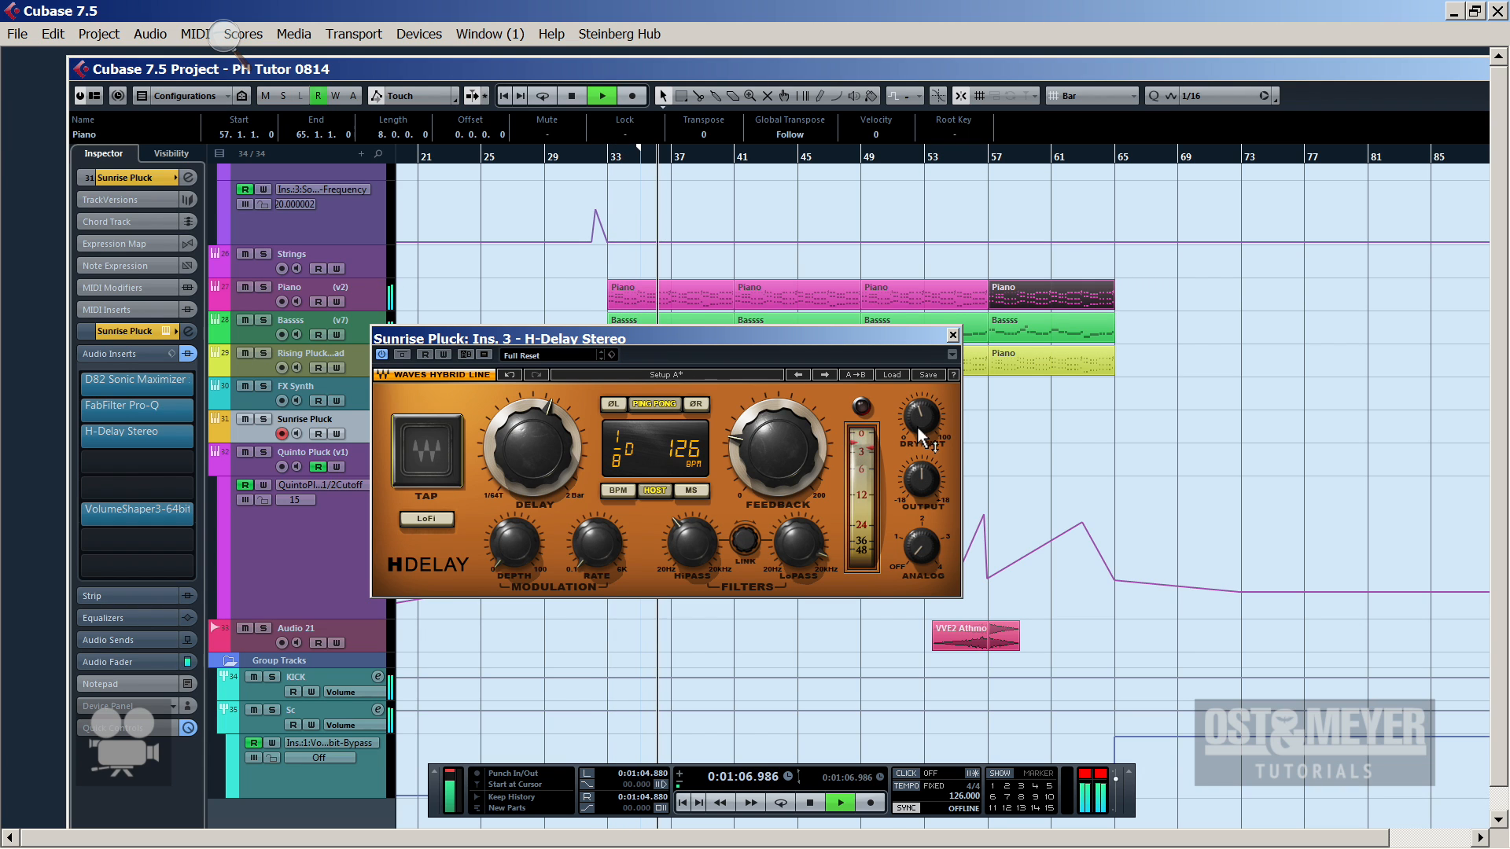
{"action": "left_click_drag", "start_coordinate": [925, 426], "coordinate": [925, 421]}
{"action": "mouse_move", "coordinate": [796, 552]}
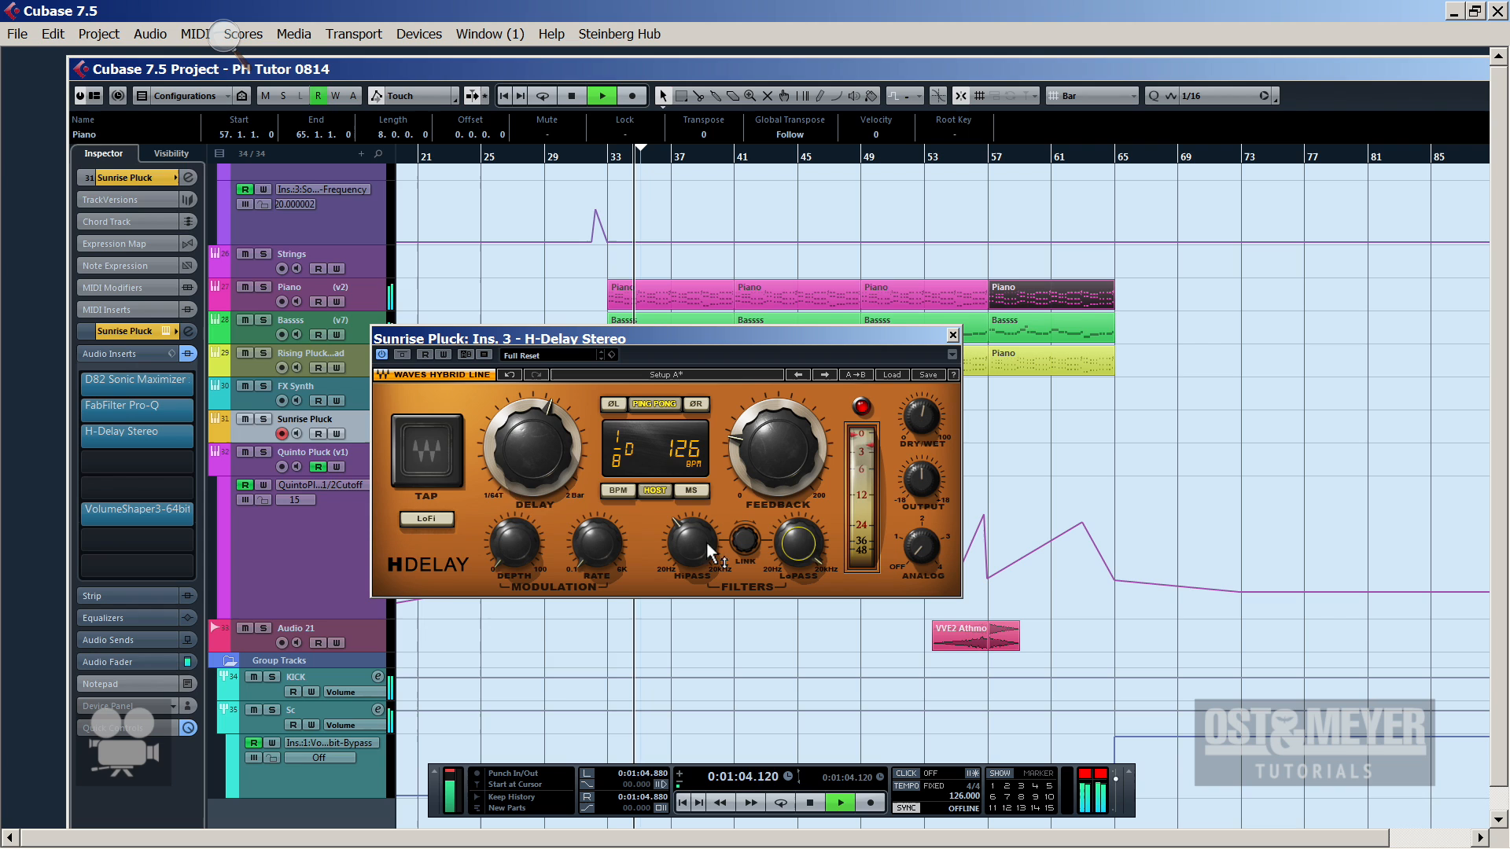
{"action": "key", "text": "space"}
Audition delay times of 1/4 and 1/2 with Sunrise Pluck soloed, settle on 1/8, adjust the dry/wet mix and close the H-Delay
{"action": "left_click", "coordinate": [397, 432]}
{"action": "left_click", "coordinate": [410, 445]}
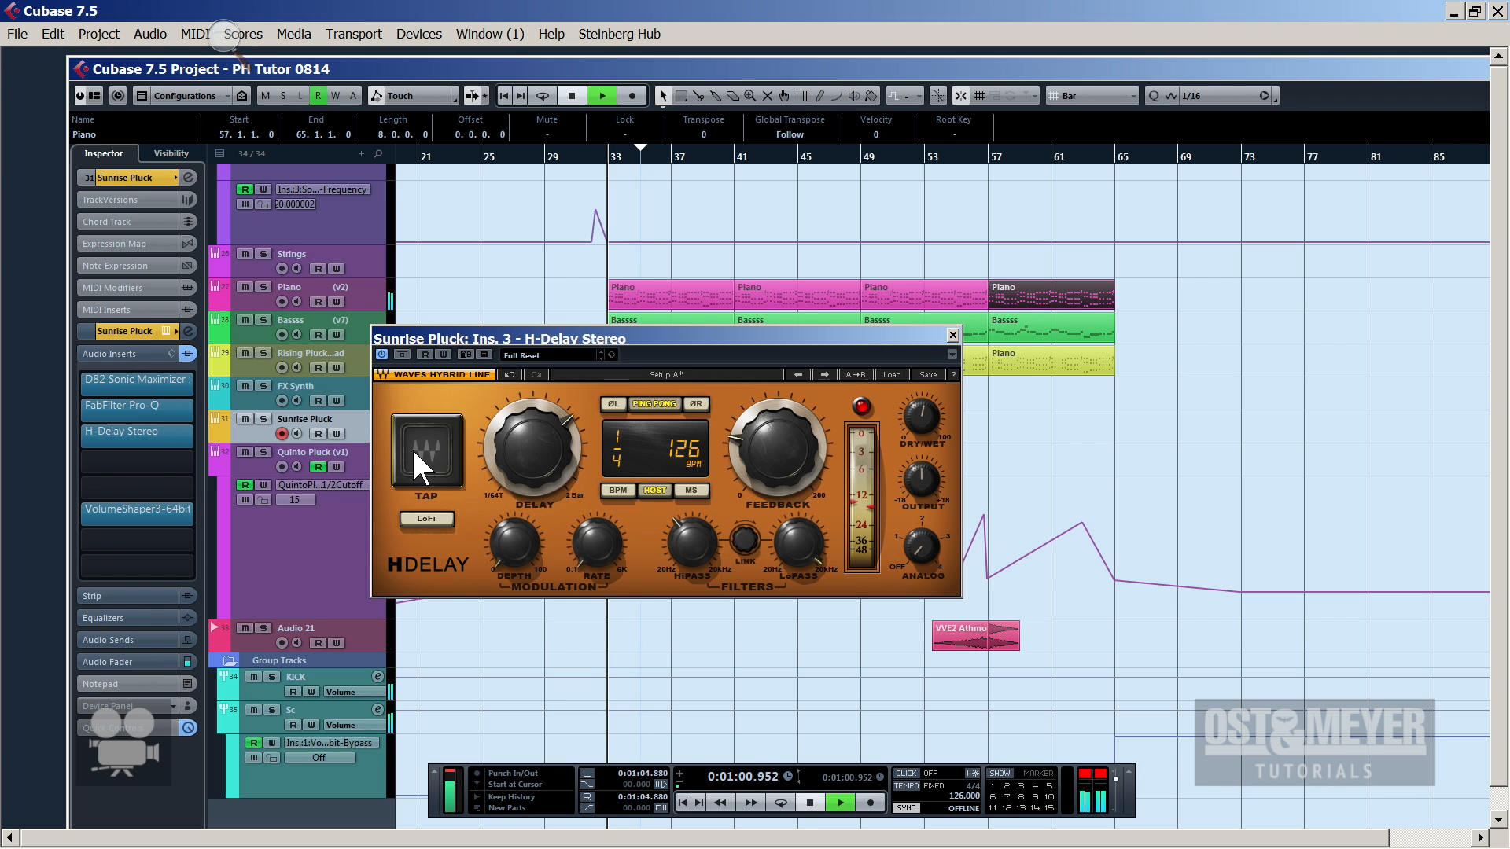
{"action": "key", "text": "space"}
{"action": "key", "text": "s"}
{"action": "key", "text": "space"}
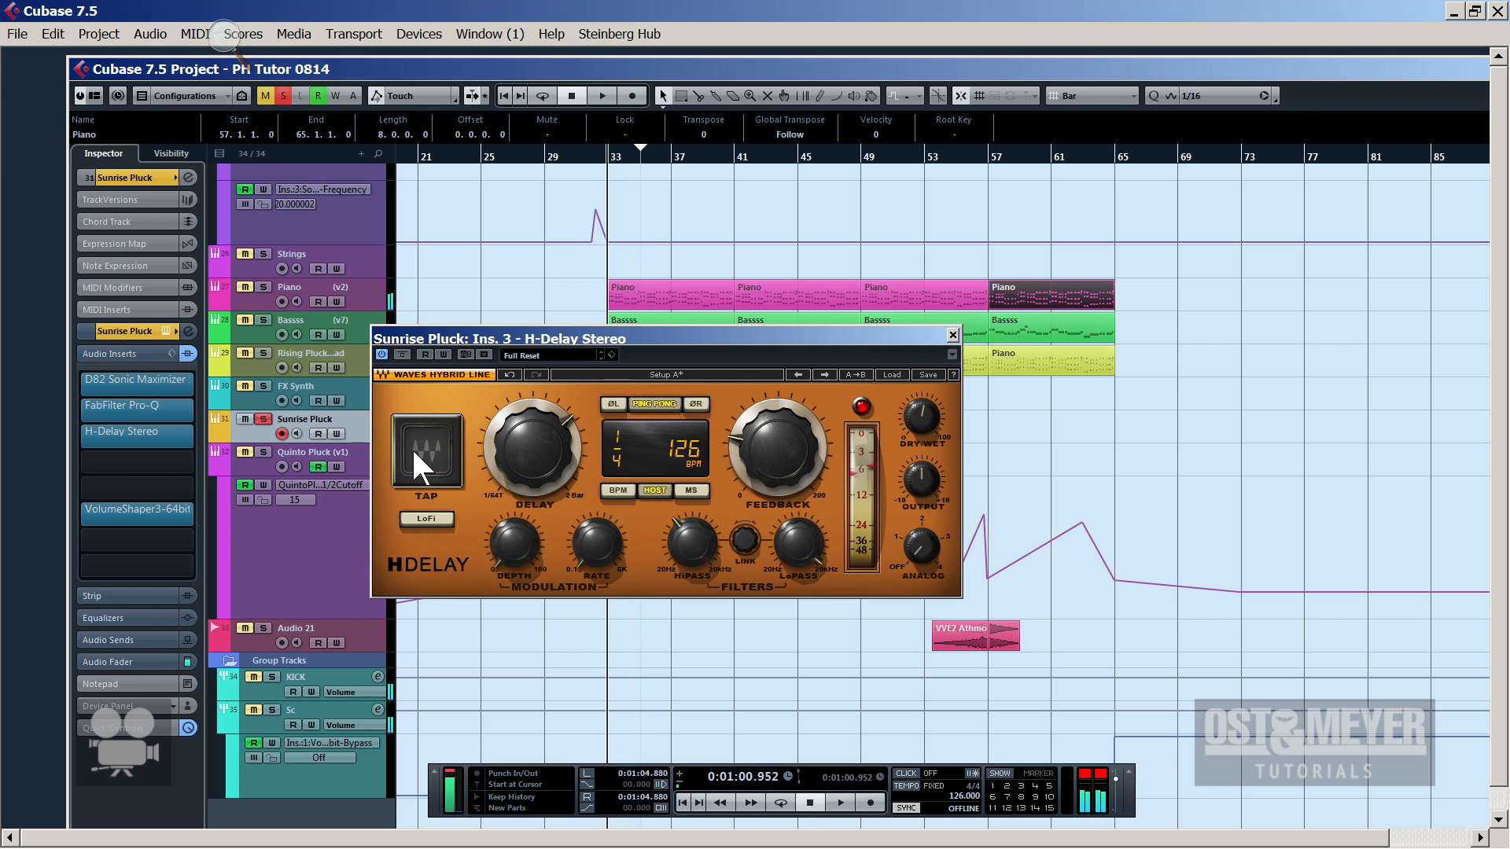
{"action": "left_click", "coordinate": [412, 447]}
{"action": "left_click", "coordinate": [412, 447]}
{"action": "left_click", "coordinate": [412, 446]}
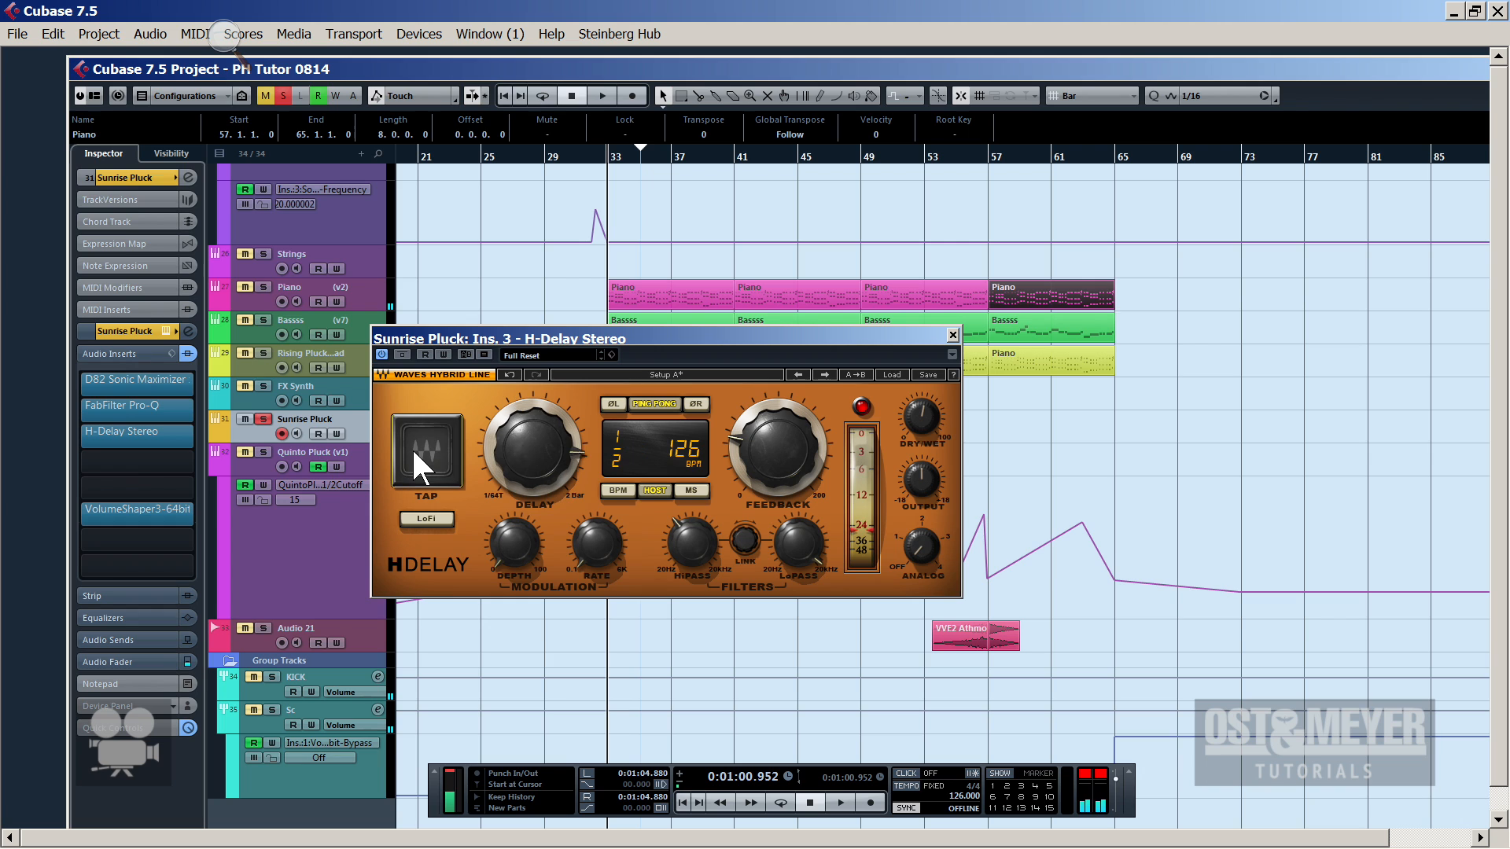
{"action": "key", "text": "space"}
{"action": "key", "text": "s"}
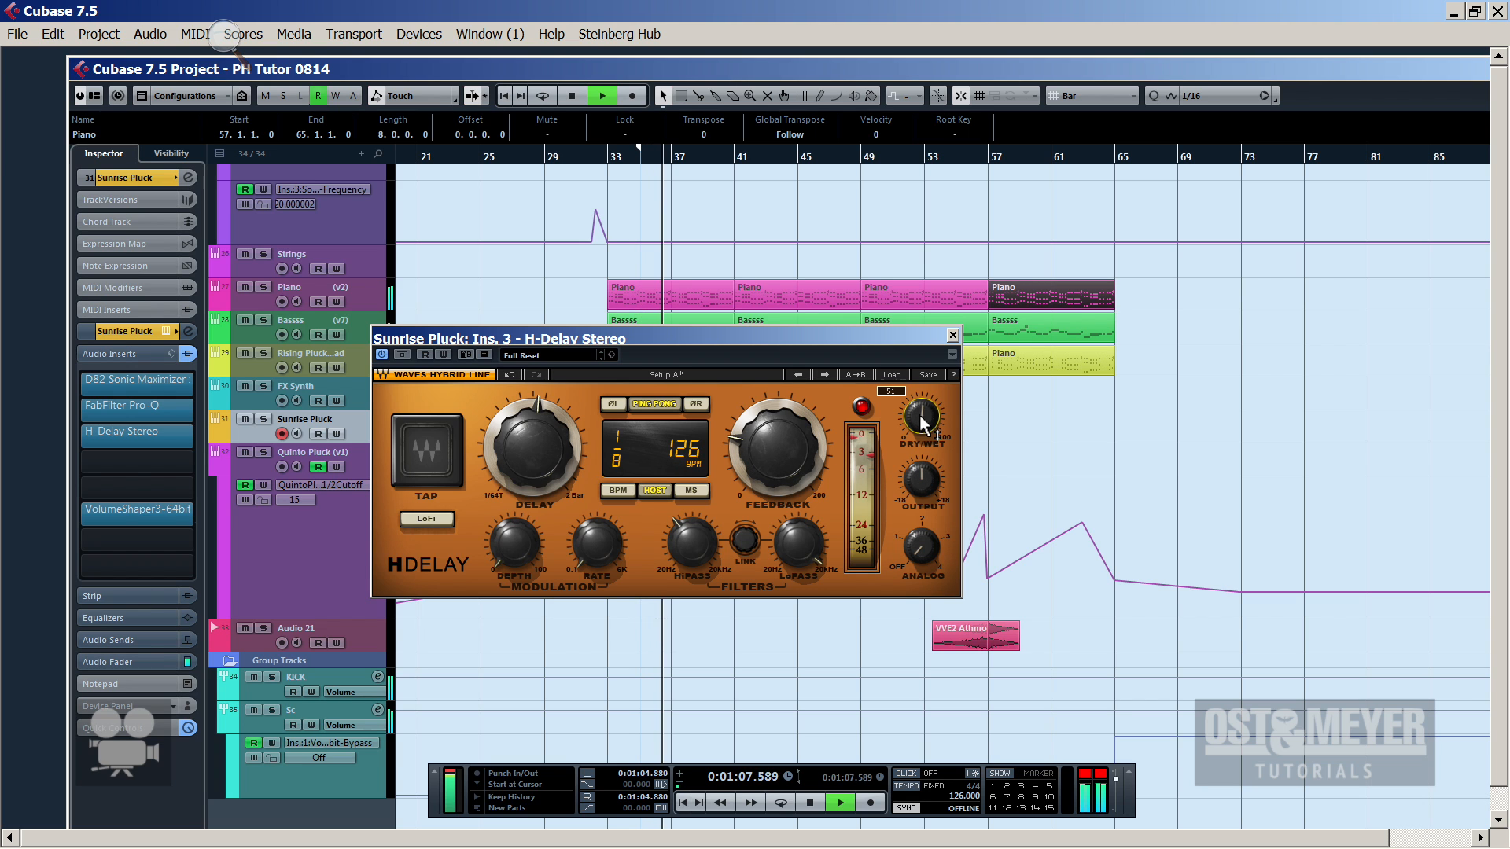
{"action": "left_click", "coordinate": [952, 335]}
Duplicate the four-bar Sunrise Pluck clip once and glue the pair into a single eight-bar clip starting at bar 33
{"action": "key", "text": "space"}
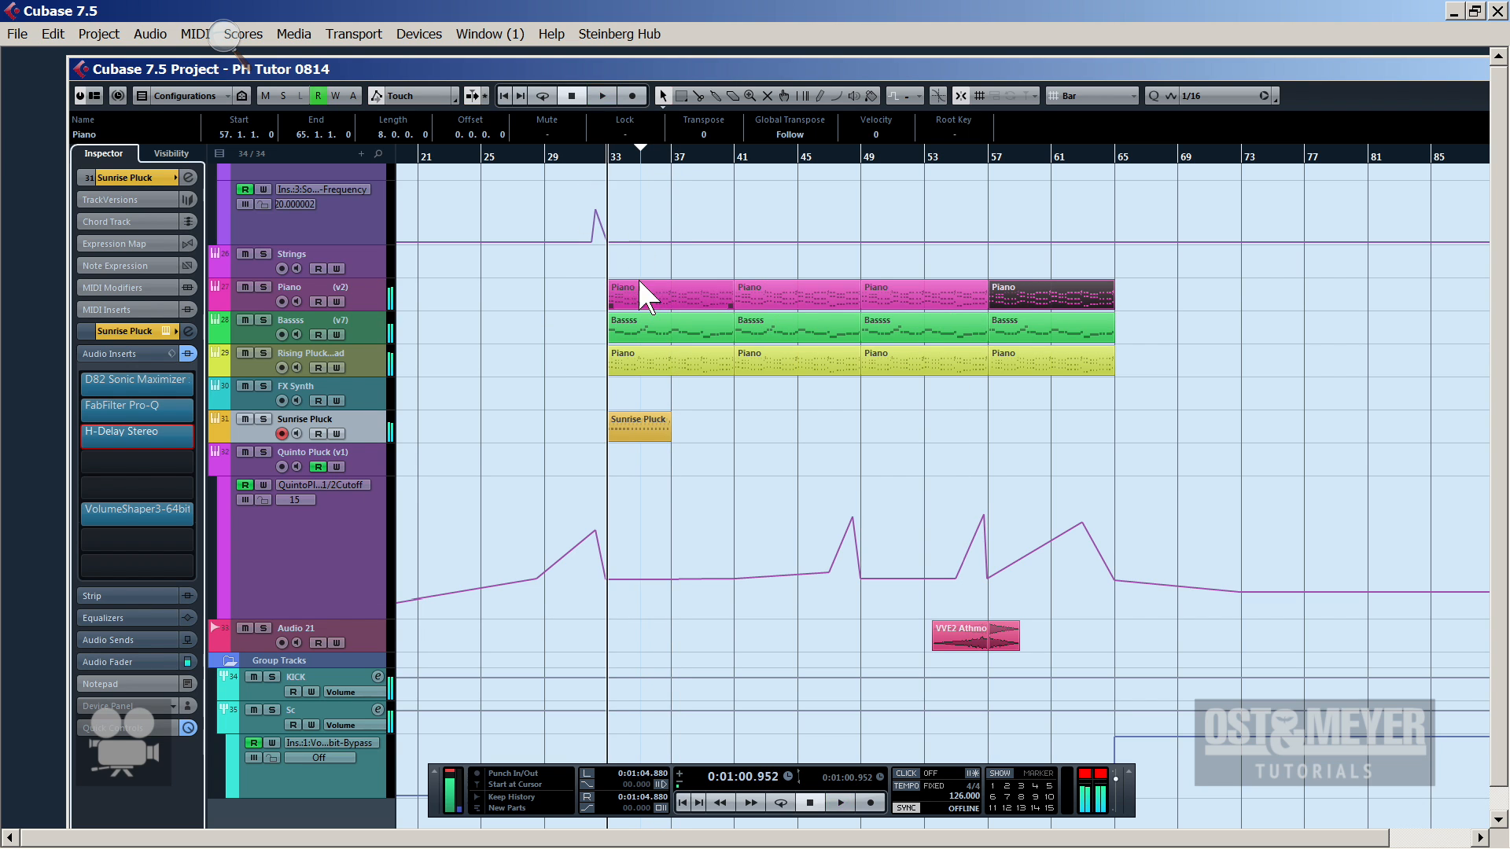
{"action": "key", "text": "space"}
{"action": "left_click", "coordinate": [633, 460]}
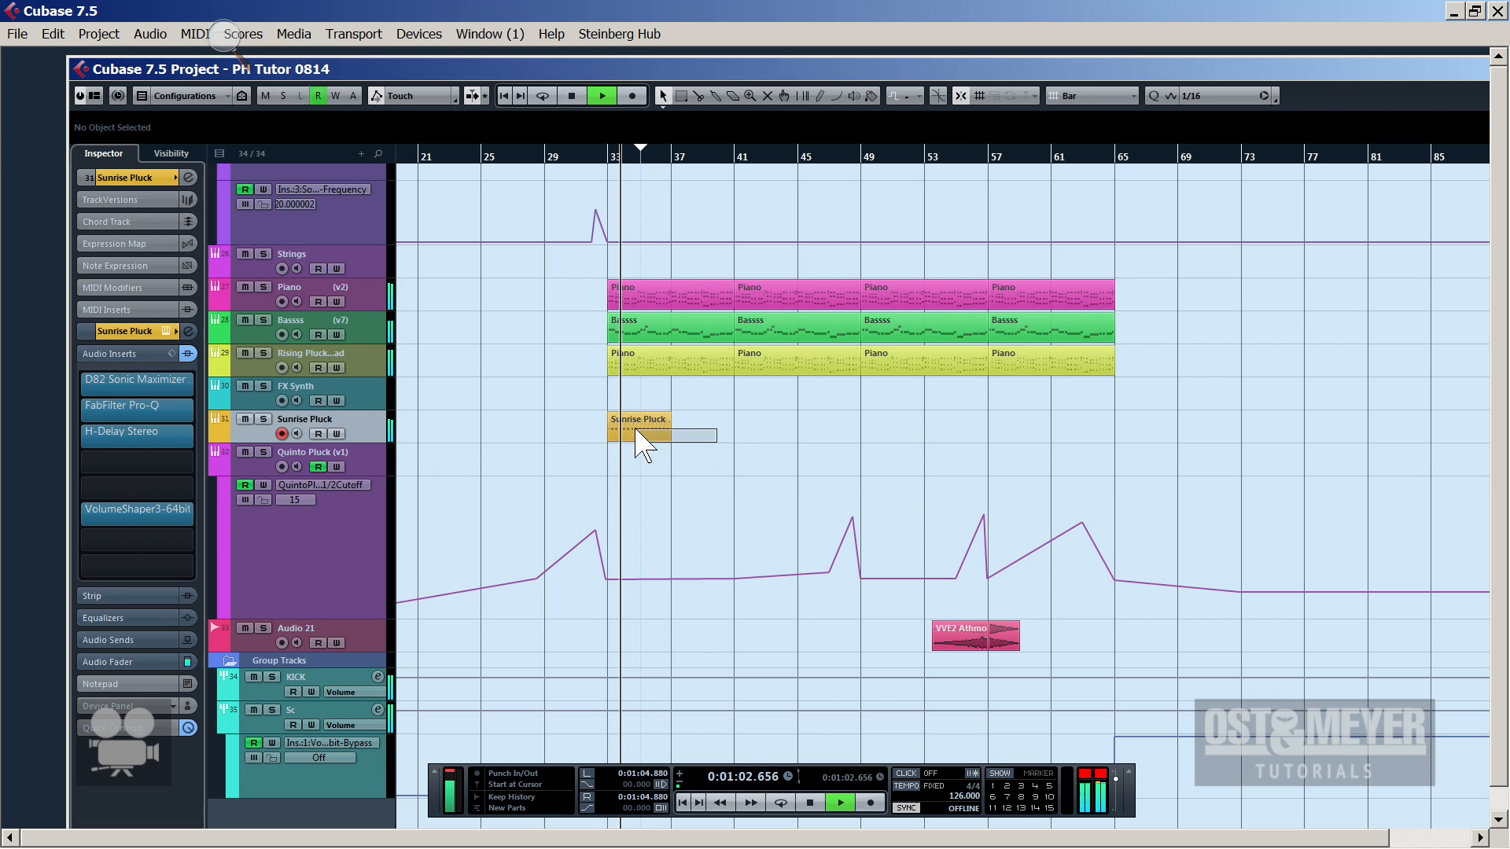
{"action": "left_click_drag", "start_coordinate": [635, 428], "coordinate": [629, 429]}
{"action": "key", "text": "ctrl+d"}
{"action": "key", "text": "4"}
{"action": "left_click", "coordinate": [632, 432]}
{"action": "key", "text": "1"}
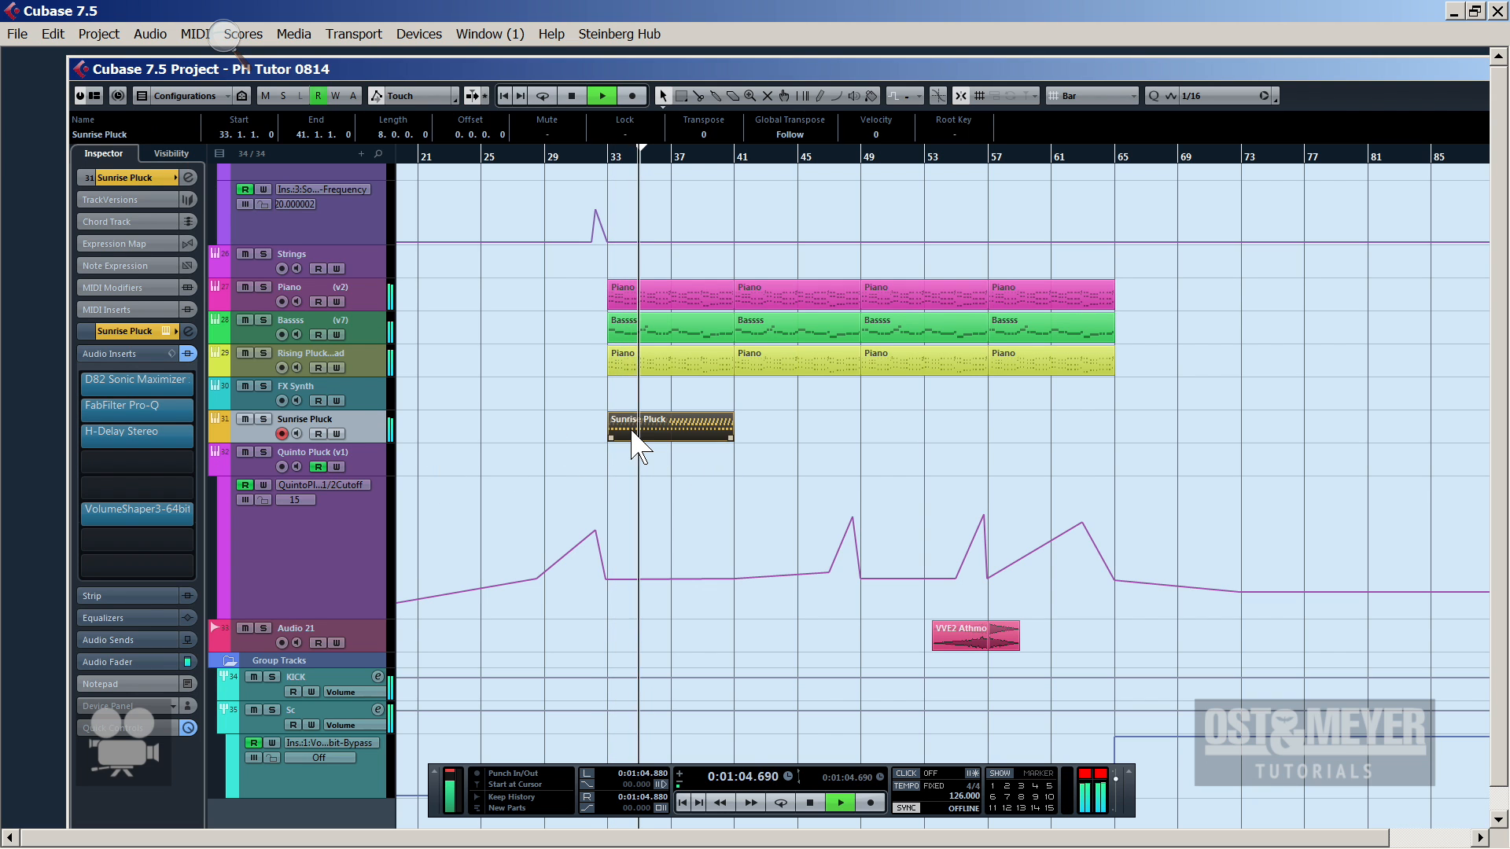
Repeat the eight-bar Sunrise Pluck clip three times to fill the section up to bar 65
{"action": "key", "text": "ctrl+d"}
{"action": "key", "text": "ctrl+d"}
{"action": "key", "text": "ctrl+d"}
Copy the first Sunrise Pluck clip into a new track version v2 at bar 33
{"action": "left_click", "coordinate": [631, 430]}
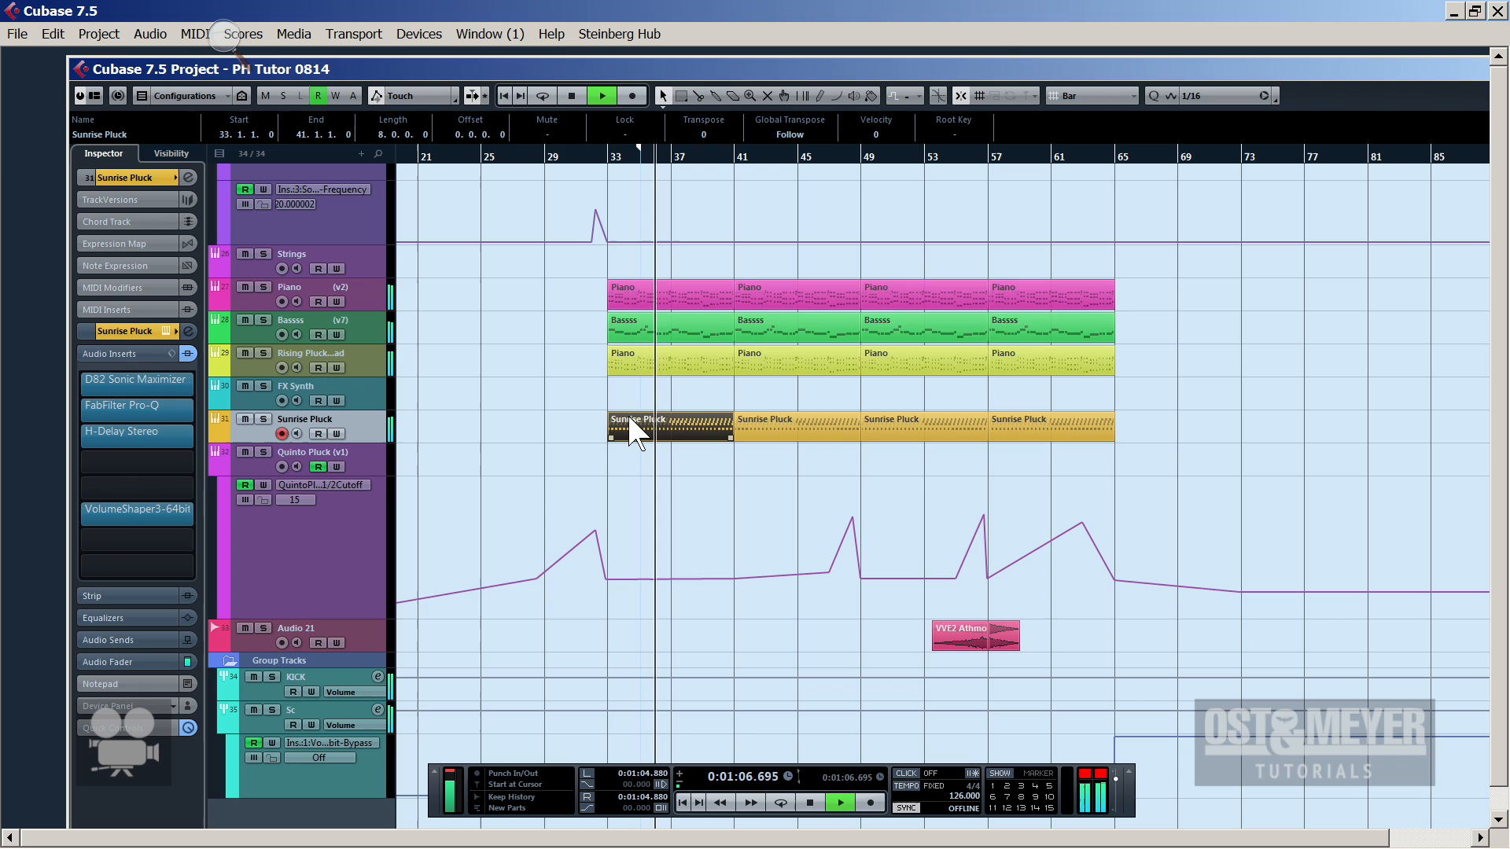
{"action": "key", "text": "space"}
{"action": "left_click", "coordinate": [143, 200]}
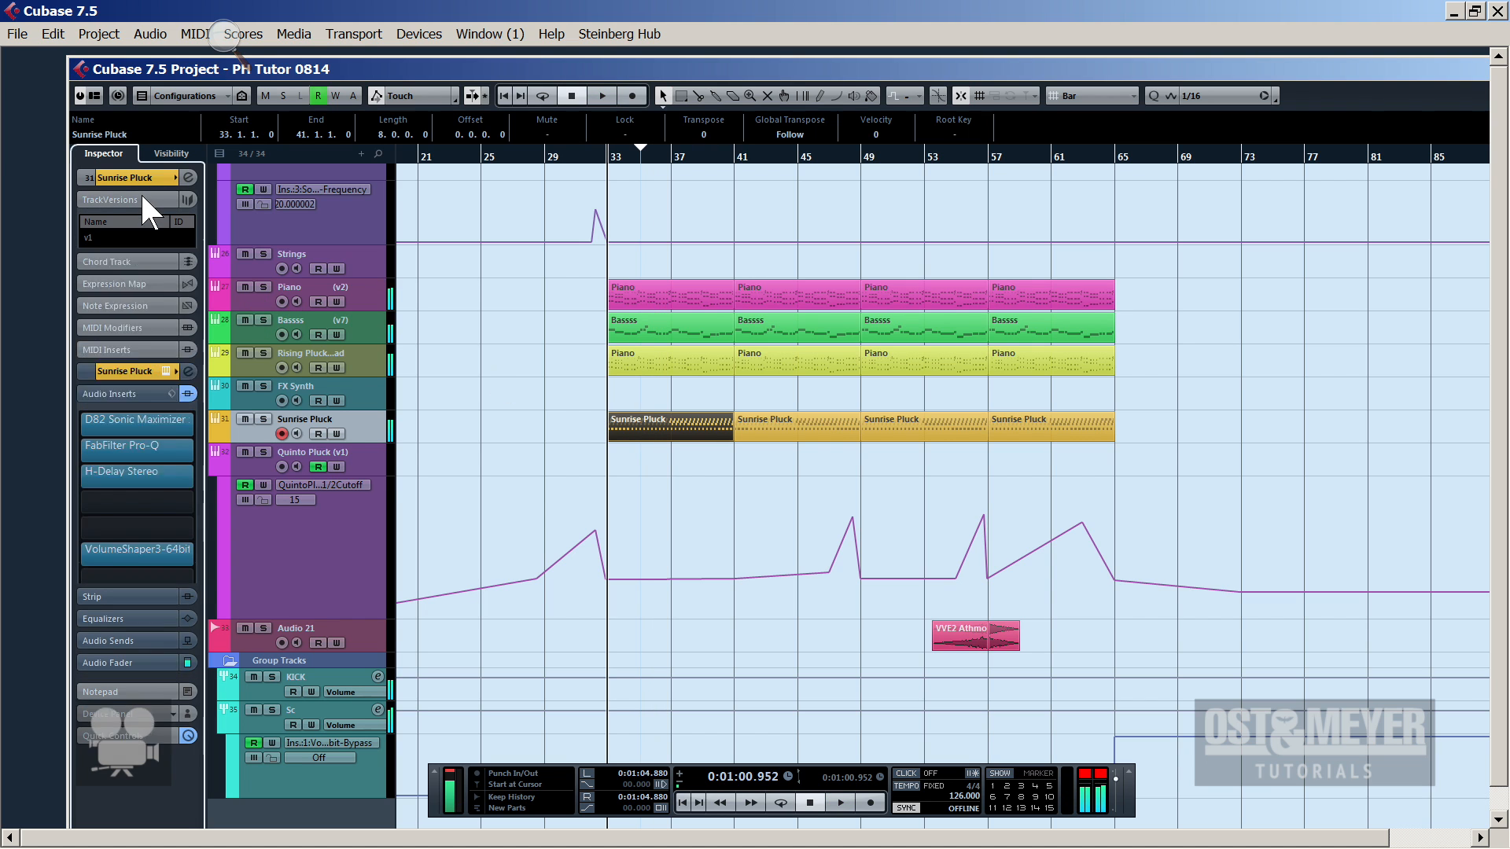
{"action": "left_click", "coordinate": [187, 374]}
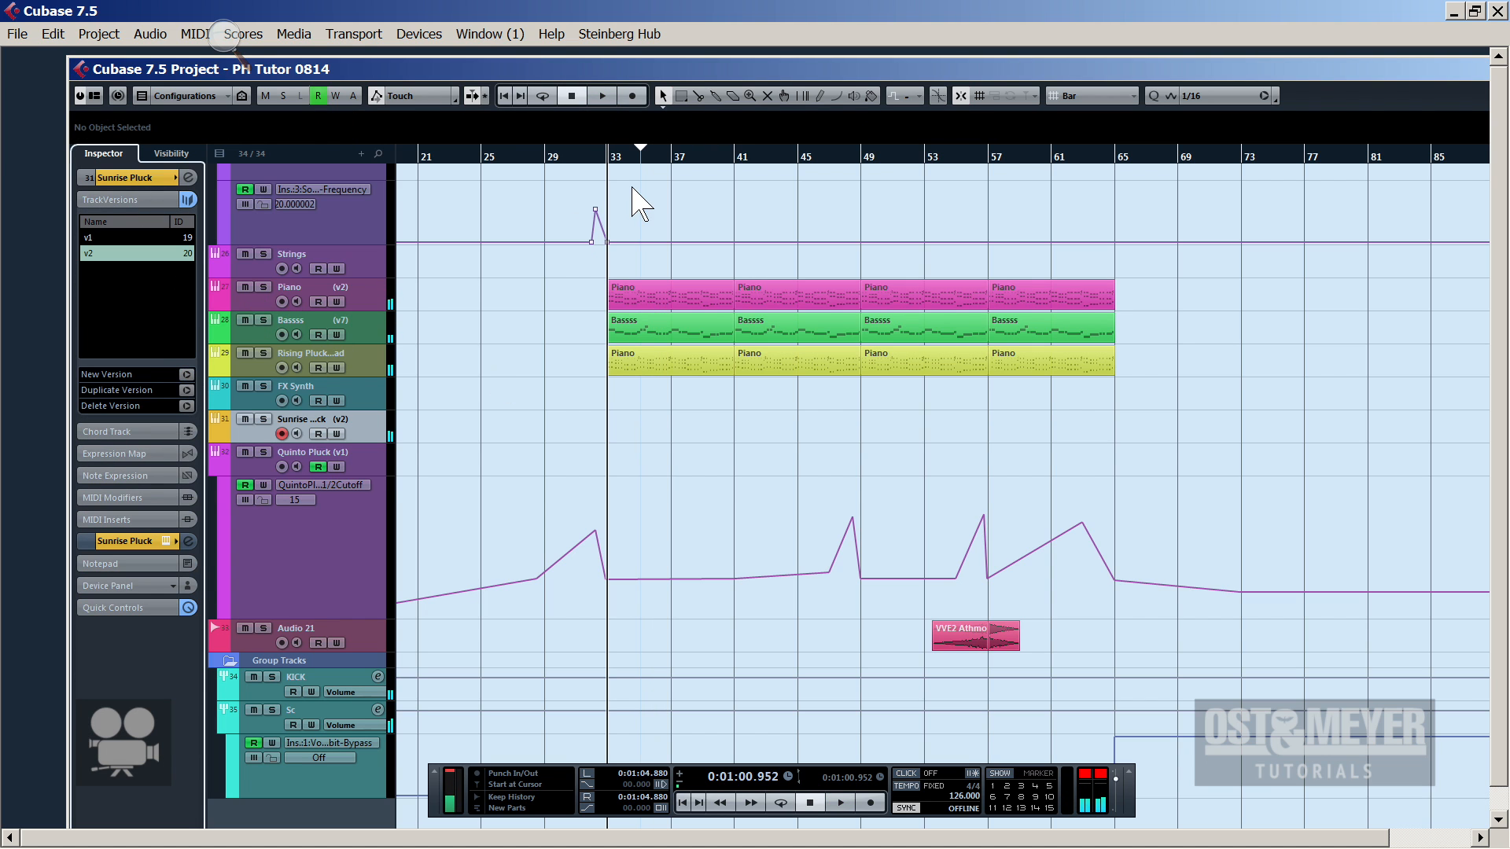
{"action": "key", "text": "ctrl+v"}
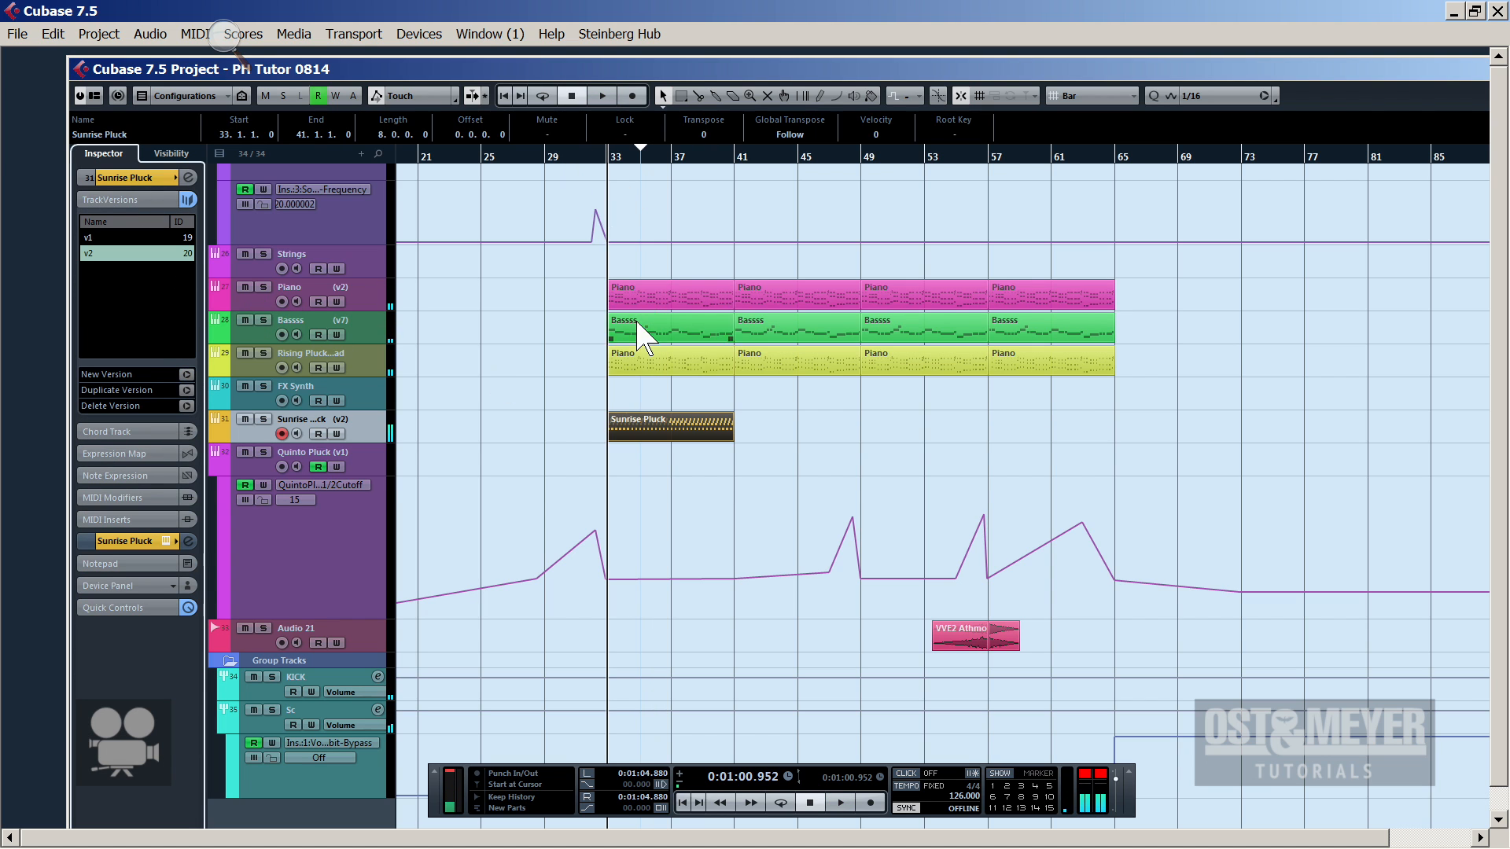
Open the Sunrise Pluck clip in the Key Editor, raise the A3 note at 33.2 to A4 and listen to it
{"action": "double_click", "coordinate": [658, 441]}
{"action": "left_click_drag", "start_coordinate": [262, 205], "coordinate": [163, 233]}
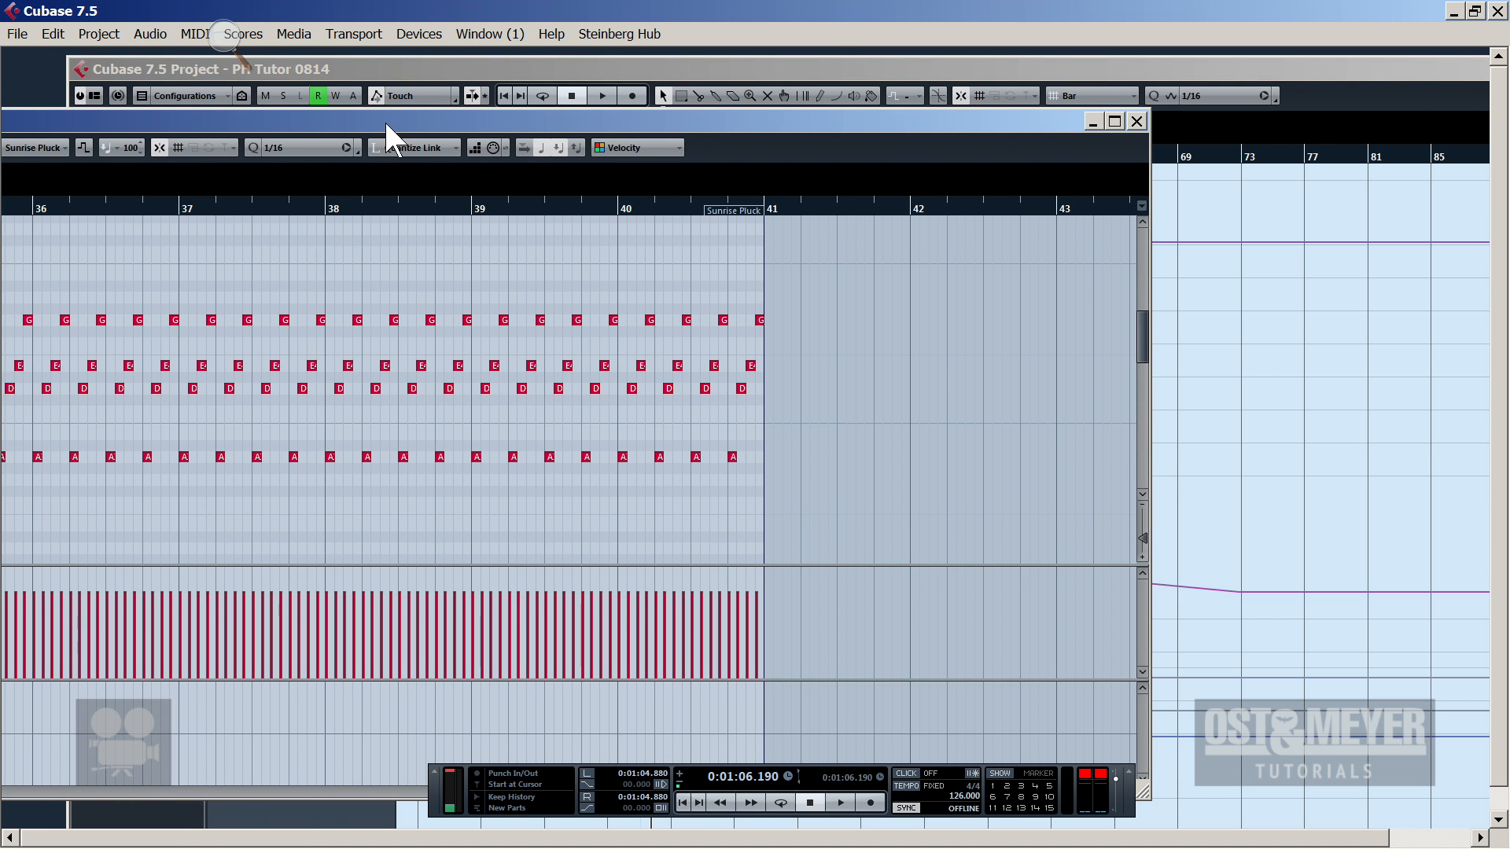
{"action": "left_click_drag", "start_coordinate": [385, 130], "coordinate": [859, 129]}
{"action": "left_click_drag", "start_coordinate": [488, 207], "coordinate": [349, 418]}
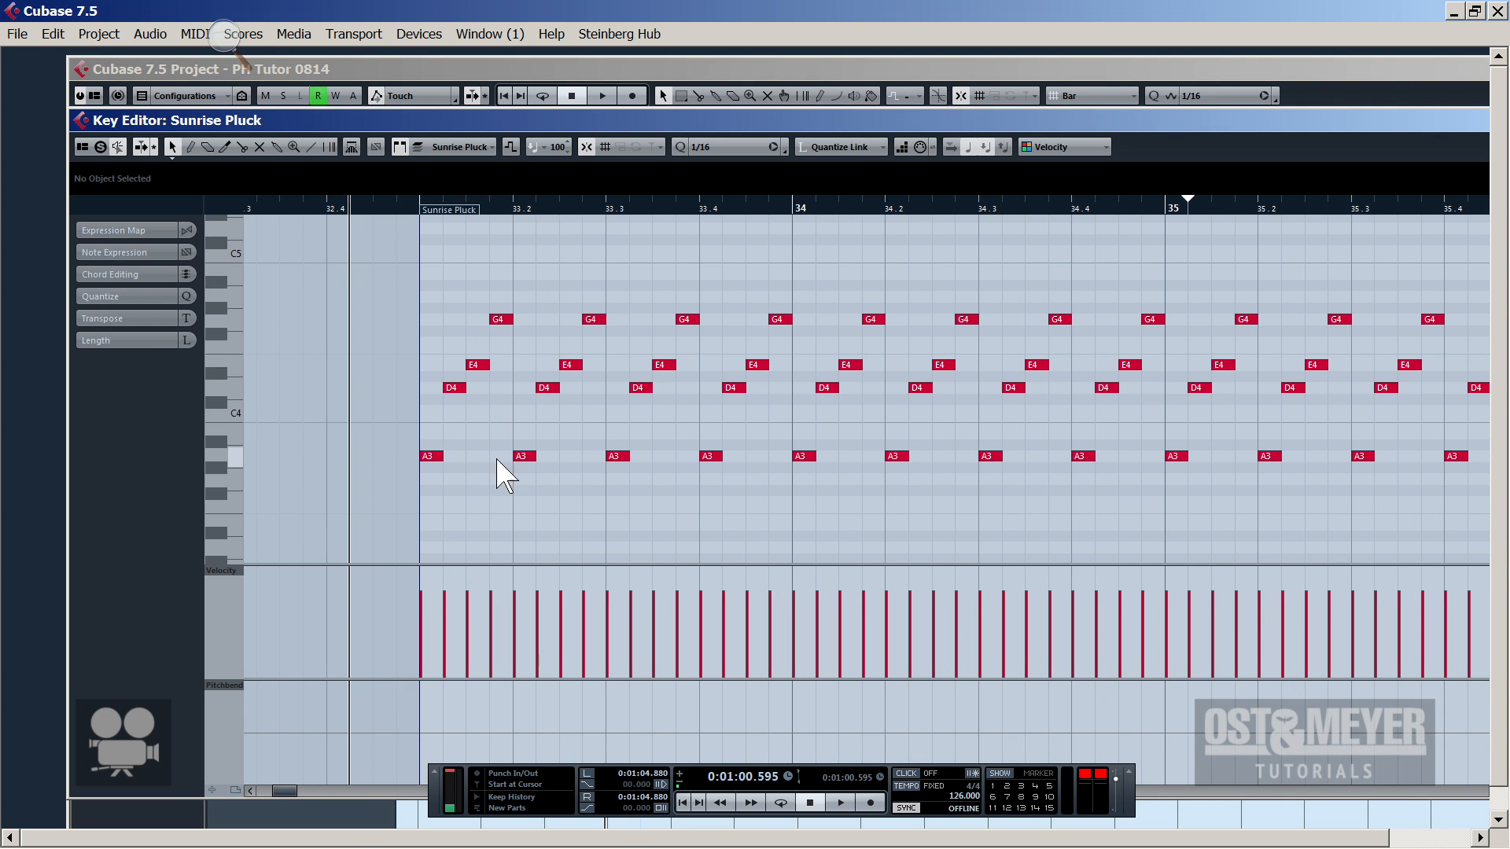
{"action": "left_click_drag", "start_coordinate": [520, 457], "coordinate": [527, 296]}
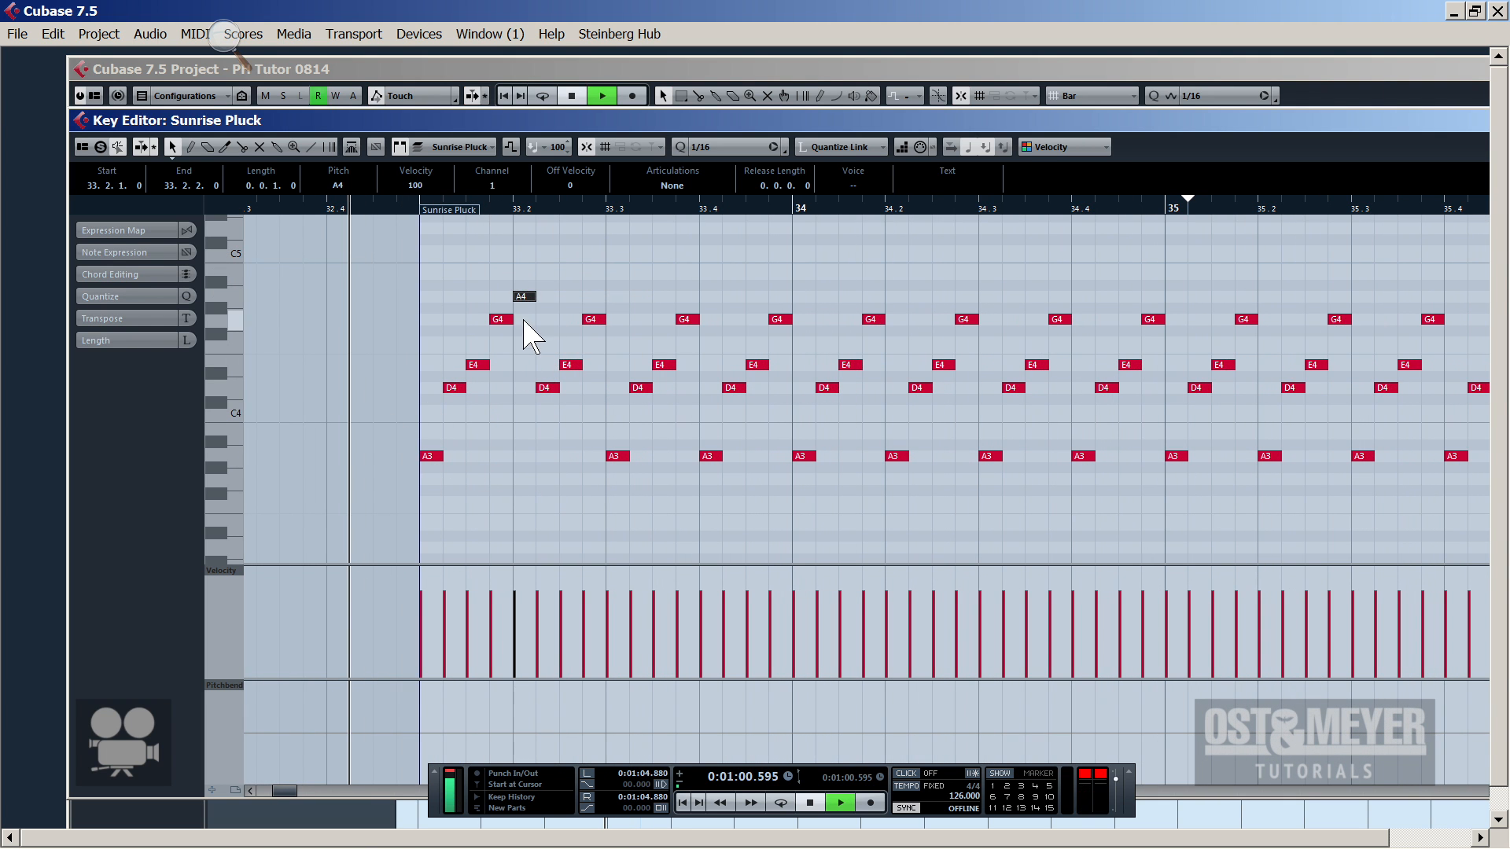
{"action": "key", "text": "space"}
{"action": "key", "text": "space"}
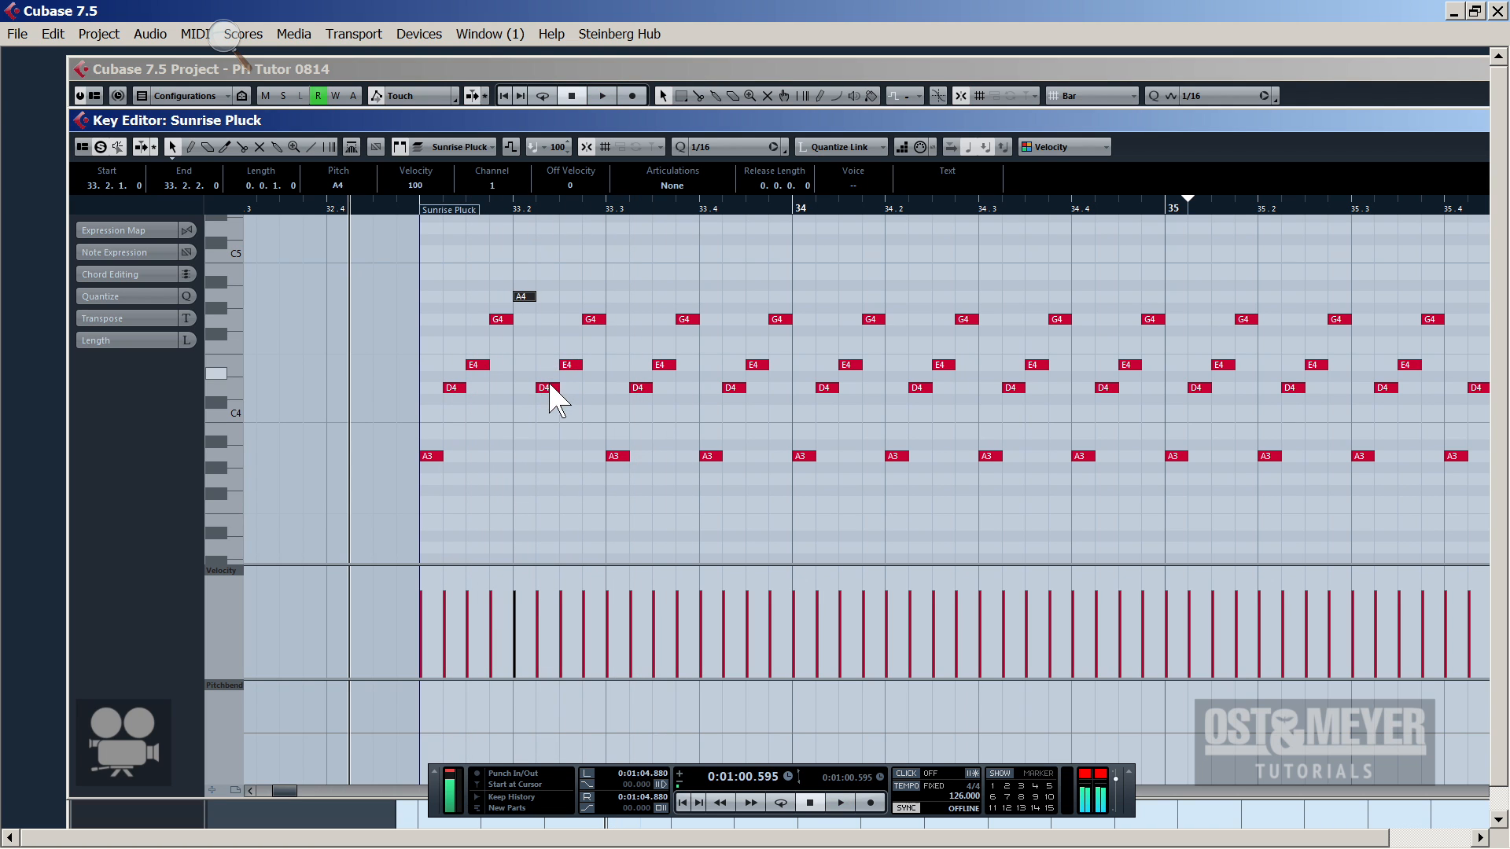
Swap the D4 and G4 notes in beat 33.2 so the beat descends A4, G4, E4, D4, and audition it
{"action": "left_click_drag", "start_coordinate": [547, 390], "coordinate": [594, 392]}
{"action": "key", "text": "space"}
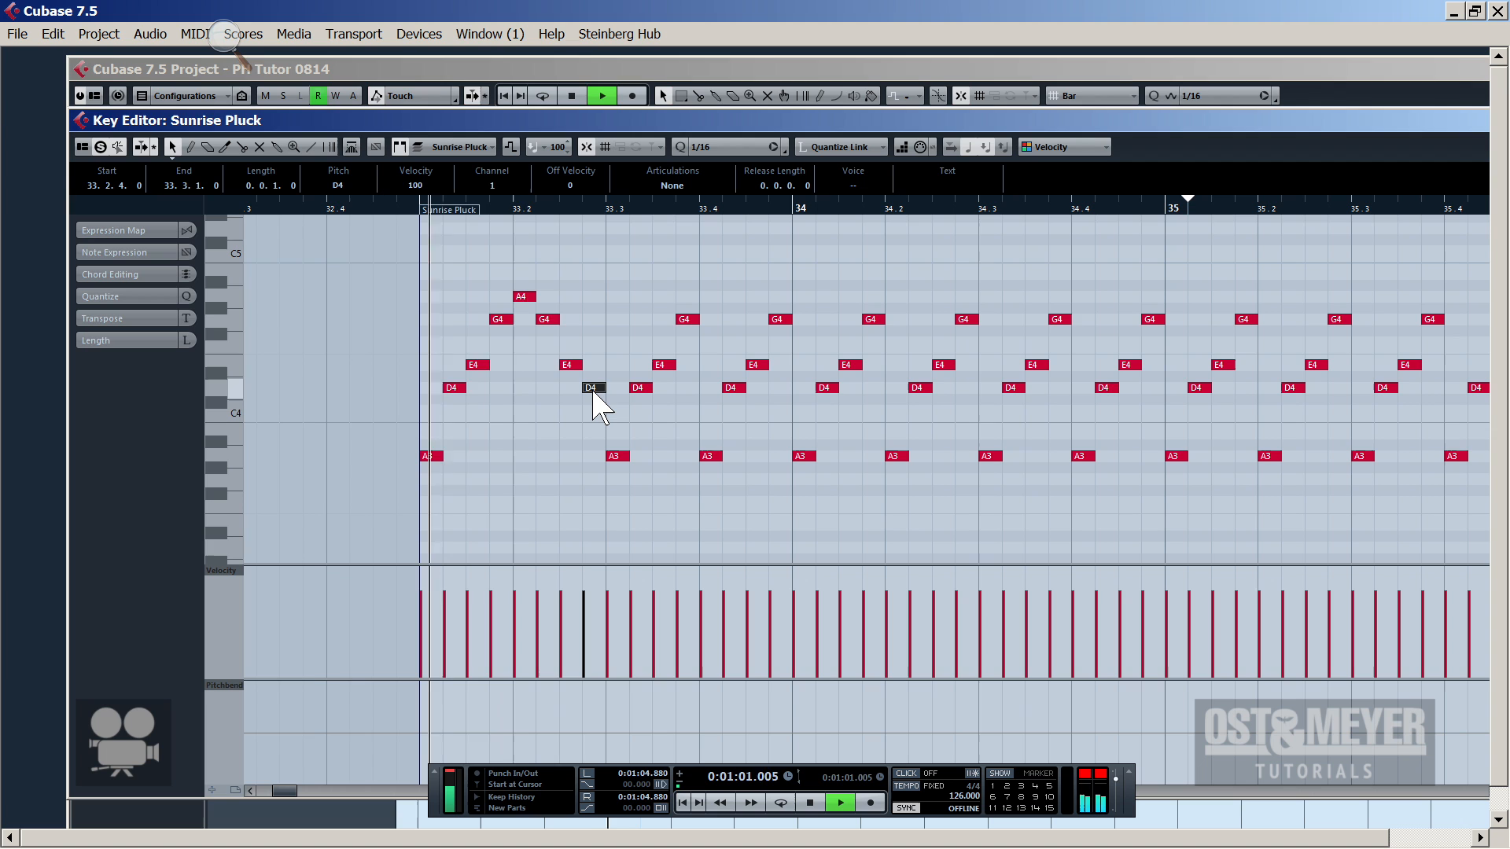
{"action": "key", "text": "space"}
Delete the old arpeggio notes from 33.3 to the end of bar 34, play the edit and close the Key Editor
{"action": "left_click_drag", "start_coordinate": [607, 265], "coordinate": [1228, 517]}
{"action": "key", "text": "Return"}
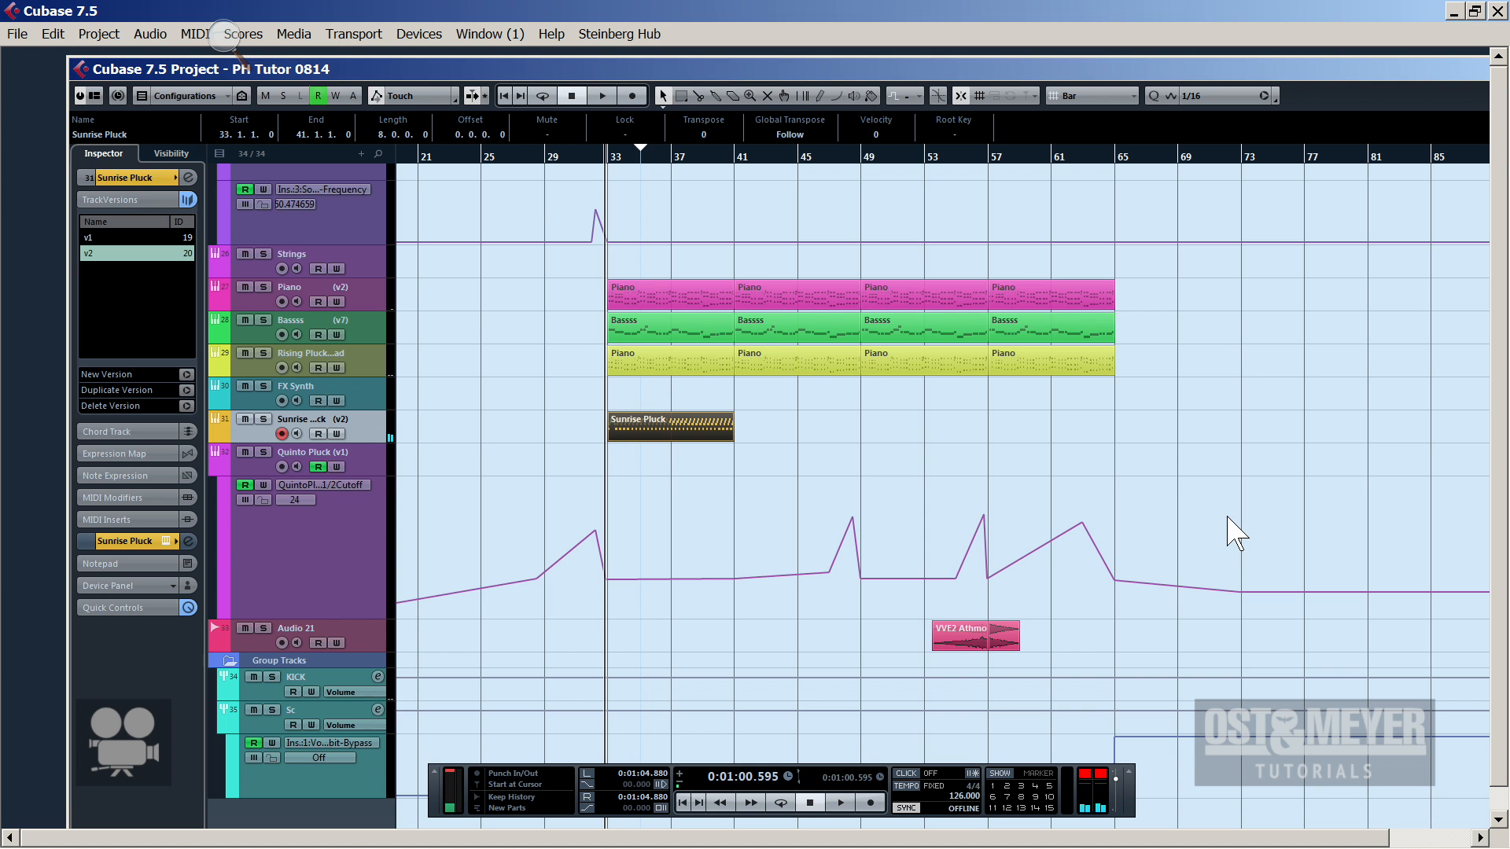
{"action": "double_click", "coordinate": [716, 425]}
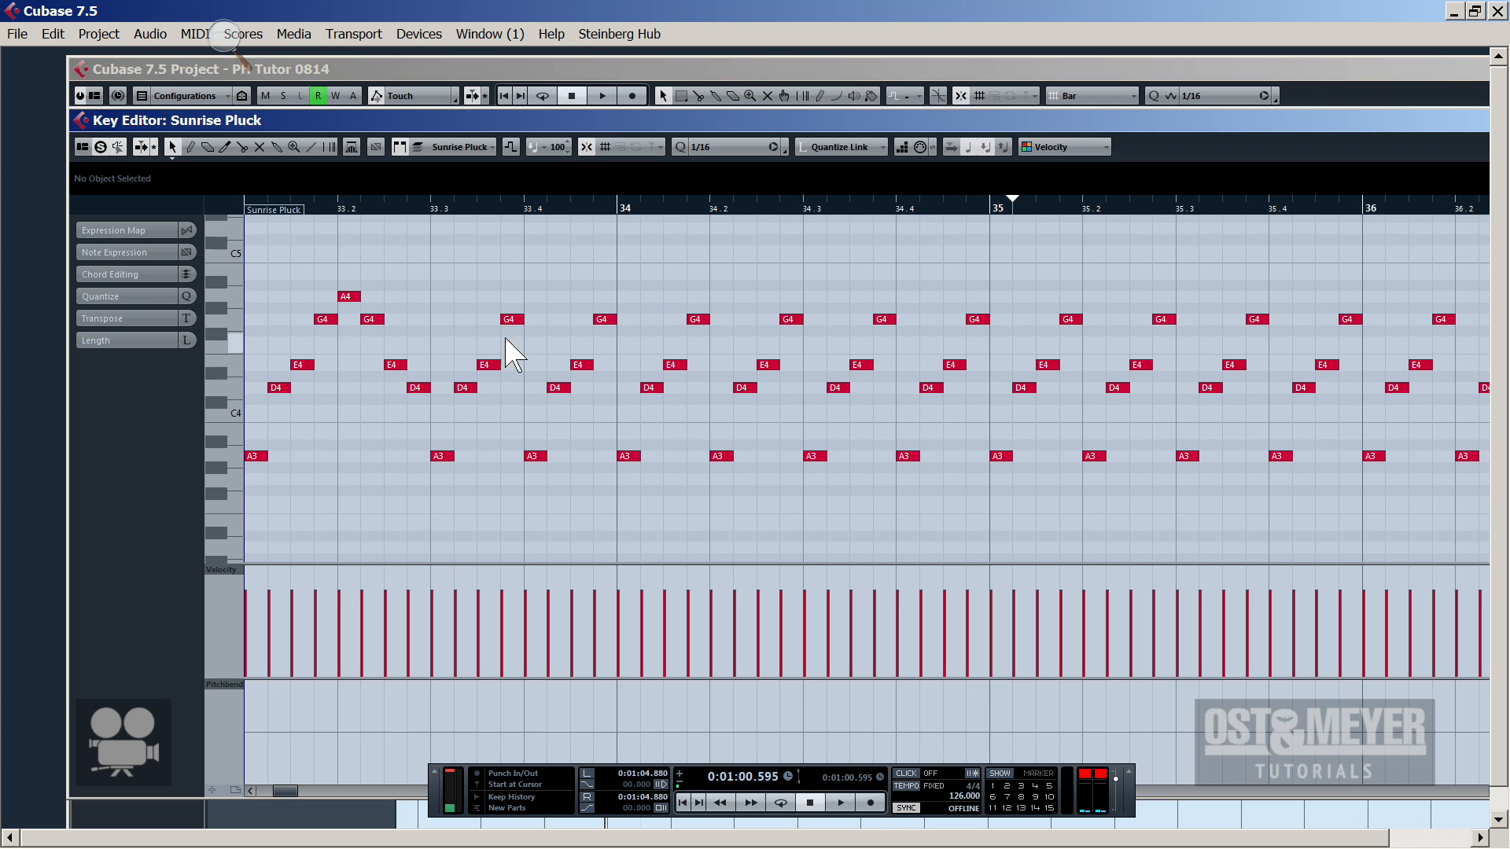
{"action": "left_click_drag", "start_coordinate": [434, 260], "coordinate": [983, 542]}
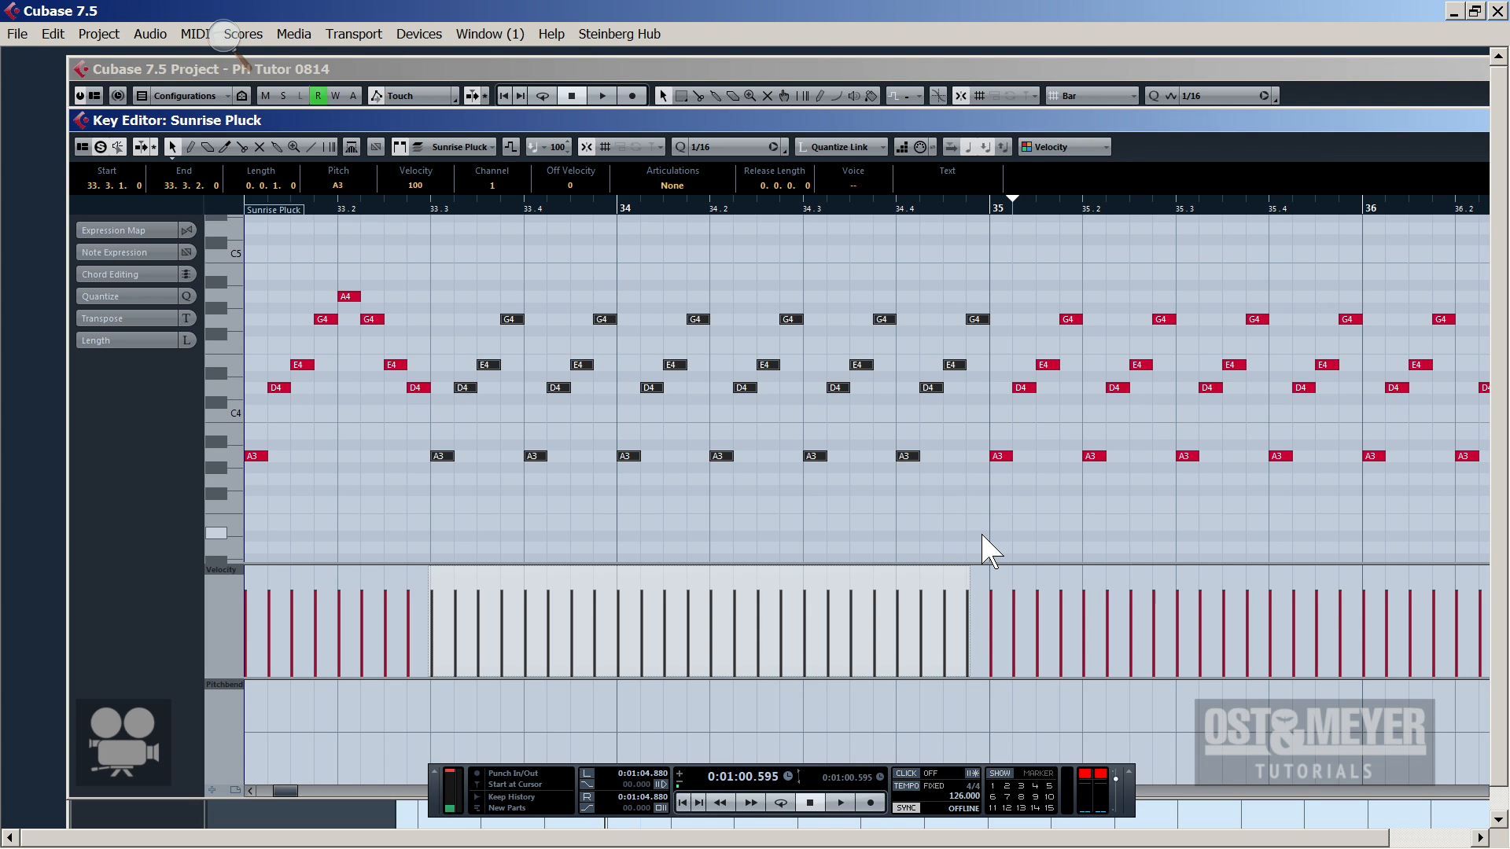
{"action": "key", "text": "Delete"}
{"action": "key", "text": "space"}
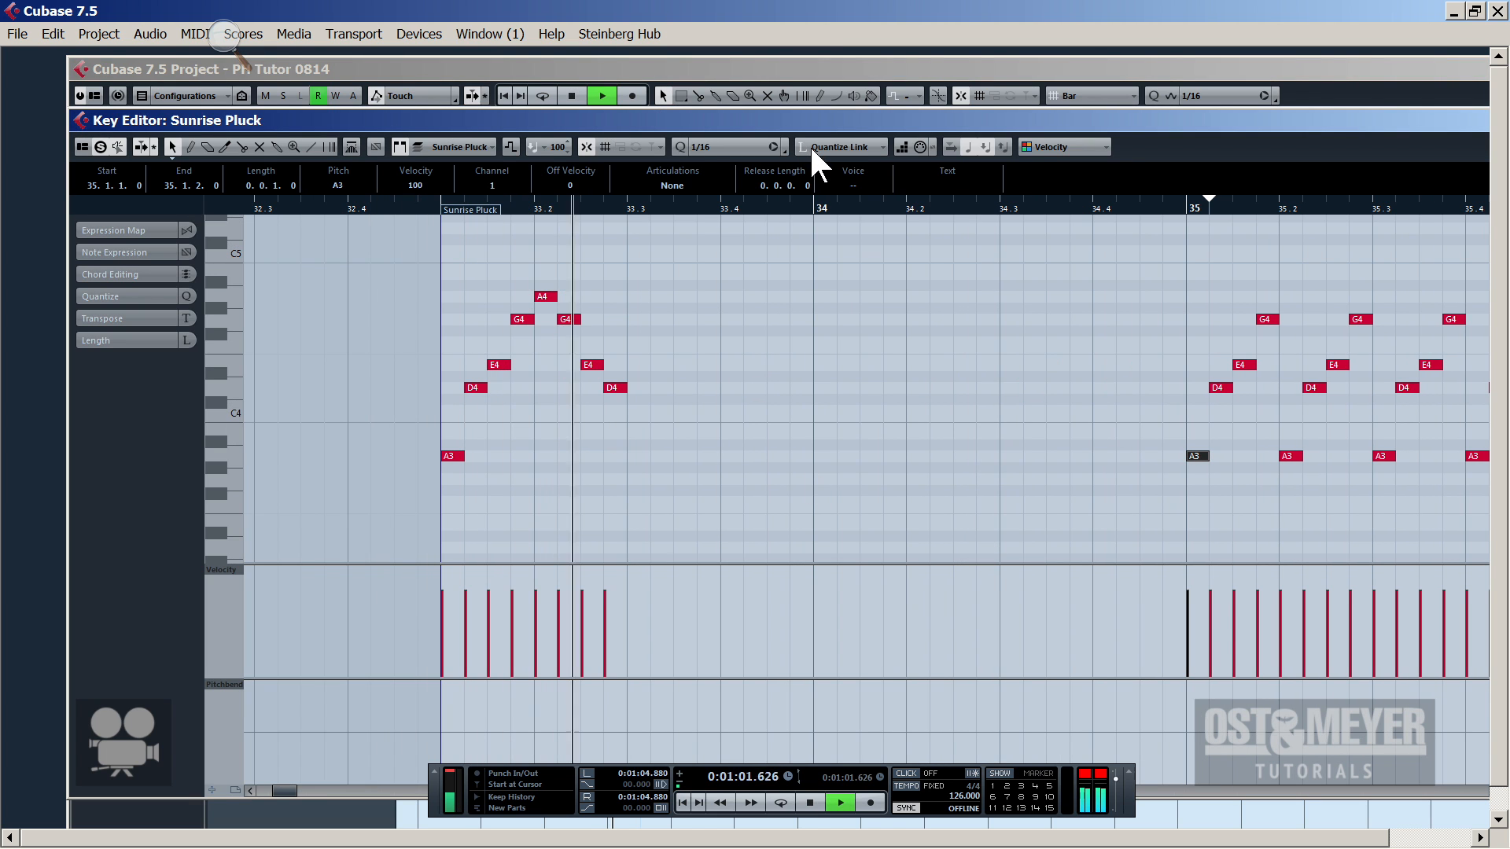
{"action": "left_click_drag", "start_coordinate": [876, 110], "coordinate": [395, 151]}
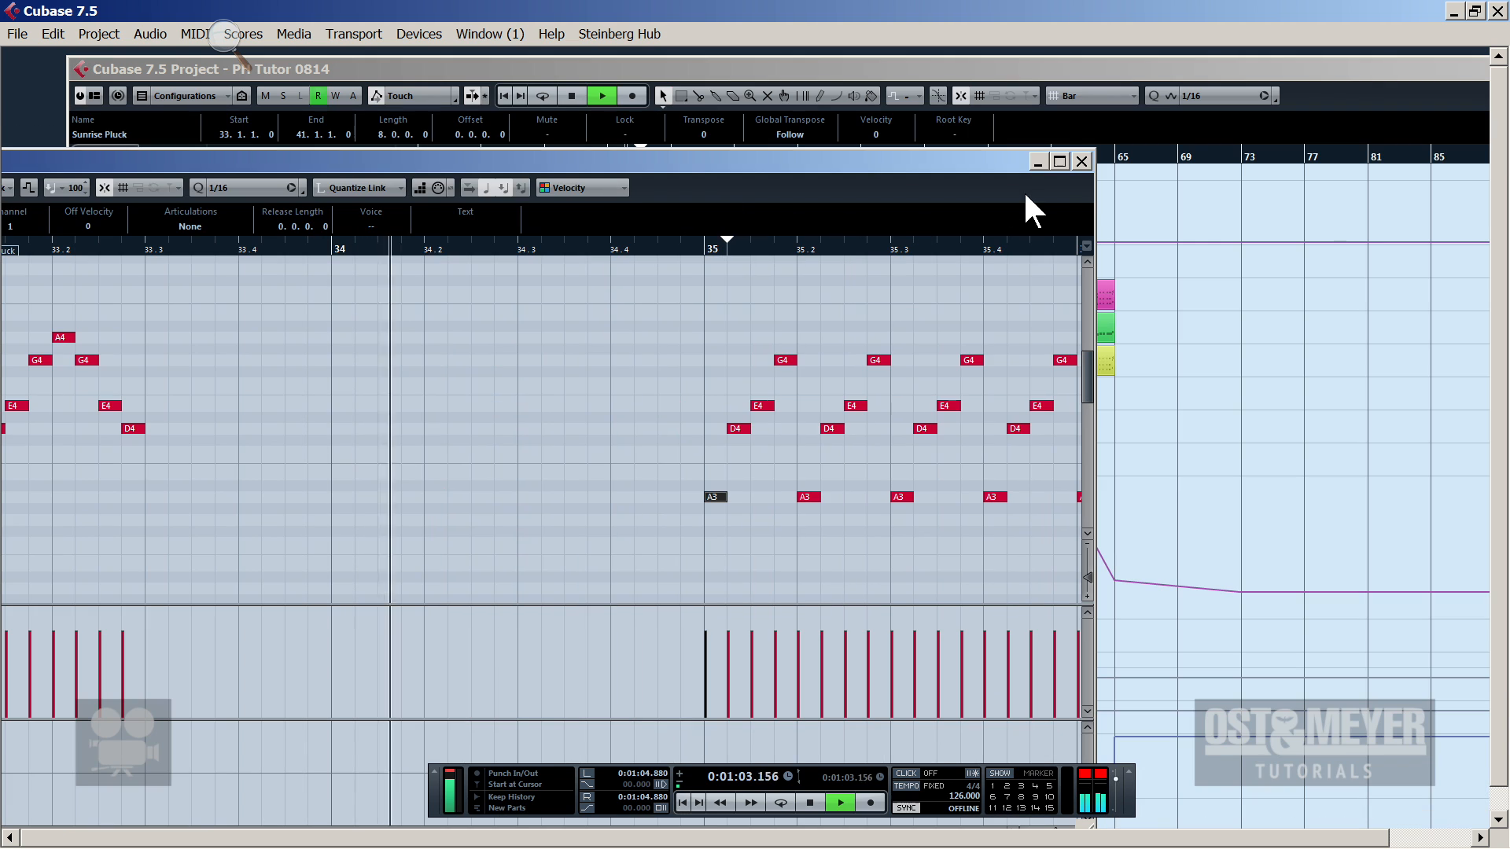
{"action": "left_click", "coordinate": [1085, 164]}
Set the project grid to Beat, split the Sunrise Pluck clip at 33.3 and delete everything after the split
{"action": "key", "text": "space"}
{"action": "key", "text": "h"}
{"action": "key", "text": "h"}
{"action": "key", "text": "h"}
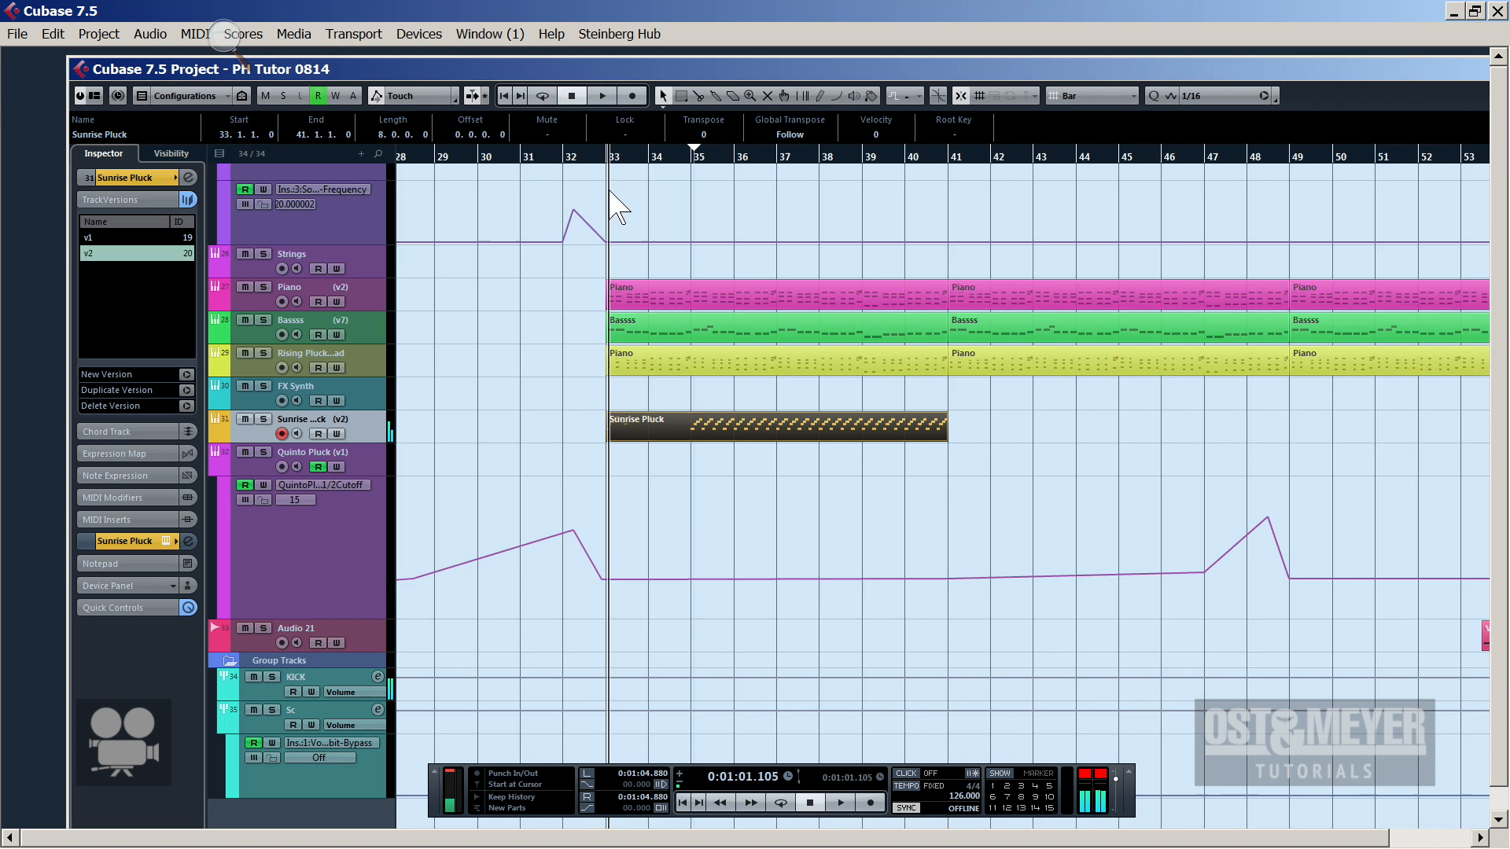
{"action": "left_click", "coordinate": [1074, 101]}
{"action": "left_click", "coordinate": [1084, 137]}
{"action": "left_click_drag", "start_coordinate": [609, 156], "coordinate": [537, 181]}
{"action": "left_click", "coordinate": [818, 434], "text": "alt"}
{"action": "key", "text": "Delete"}
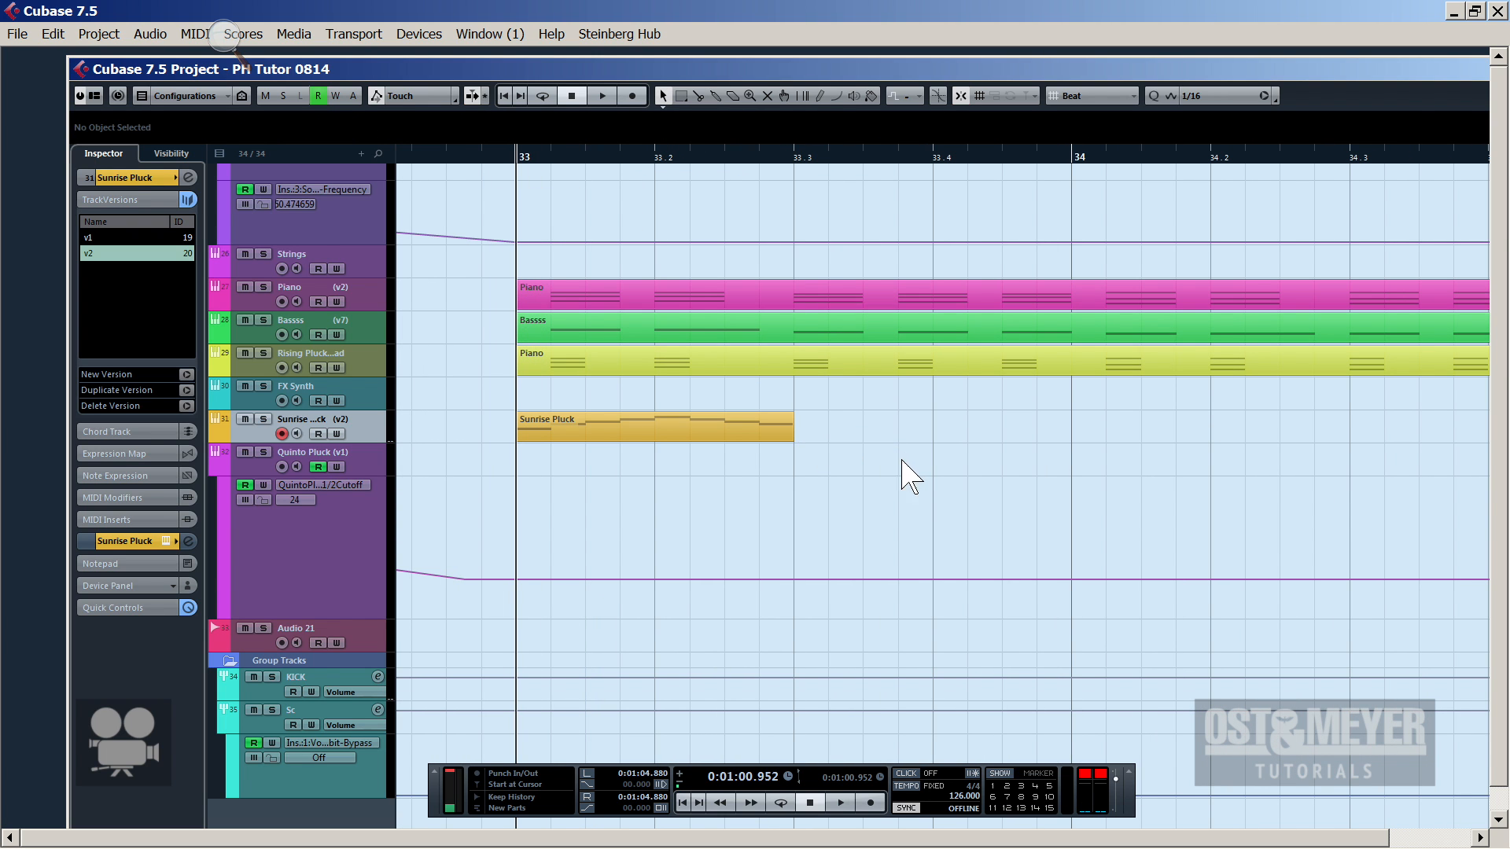
Double the half-bar Sunrise Pluck clip twice, gluing each pair, to form one two-bar clip from bar 33
{"action": "left_click", "coordinate": [739, 421]}
{"action": "key", "text": "ctrl+d"}
{"action": "key", "text": "4"}
{"action": "left_click", "coordinate": [739, 422]}
{"action": "key", "text": "1"}
{"action": "key", "text": "ctrl+d"}
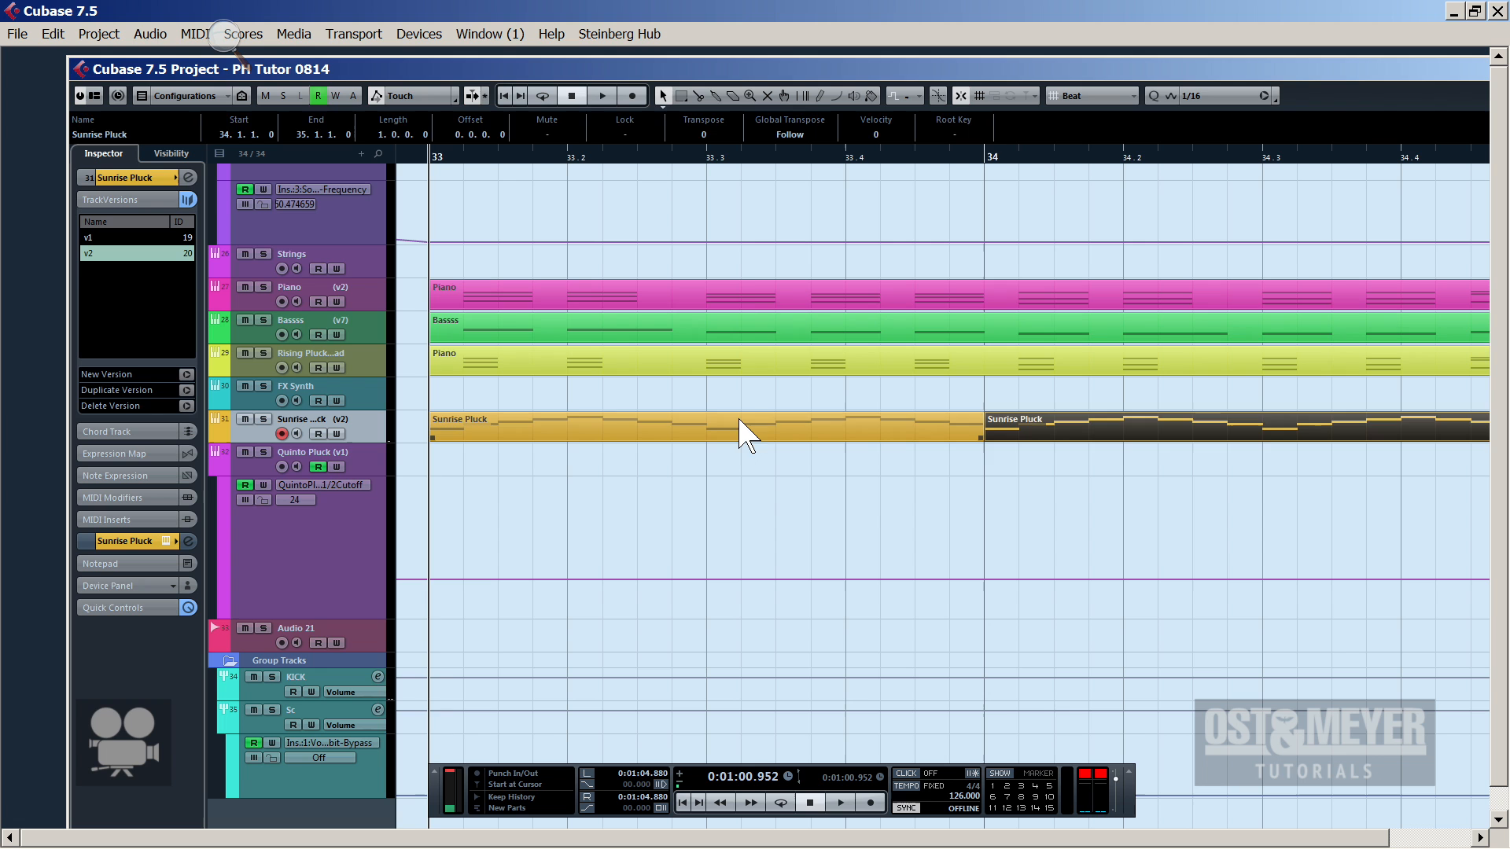
{"action": "key", "text": "4"}
{"action": "left_click", "coordinate": [739, 421]}
{"action": "key", "text": "1"}
Double and glue the two-bar clip twice more during playback to build an eight-bar Sunrise Pluck clip
{"action": "key", "text": "space"}
{"action": "left_click_drag", "start_coordinate": [674, 153], "coordinate": [653, 44]}
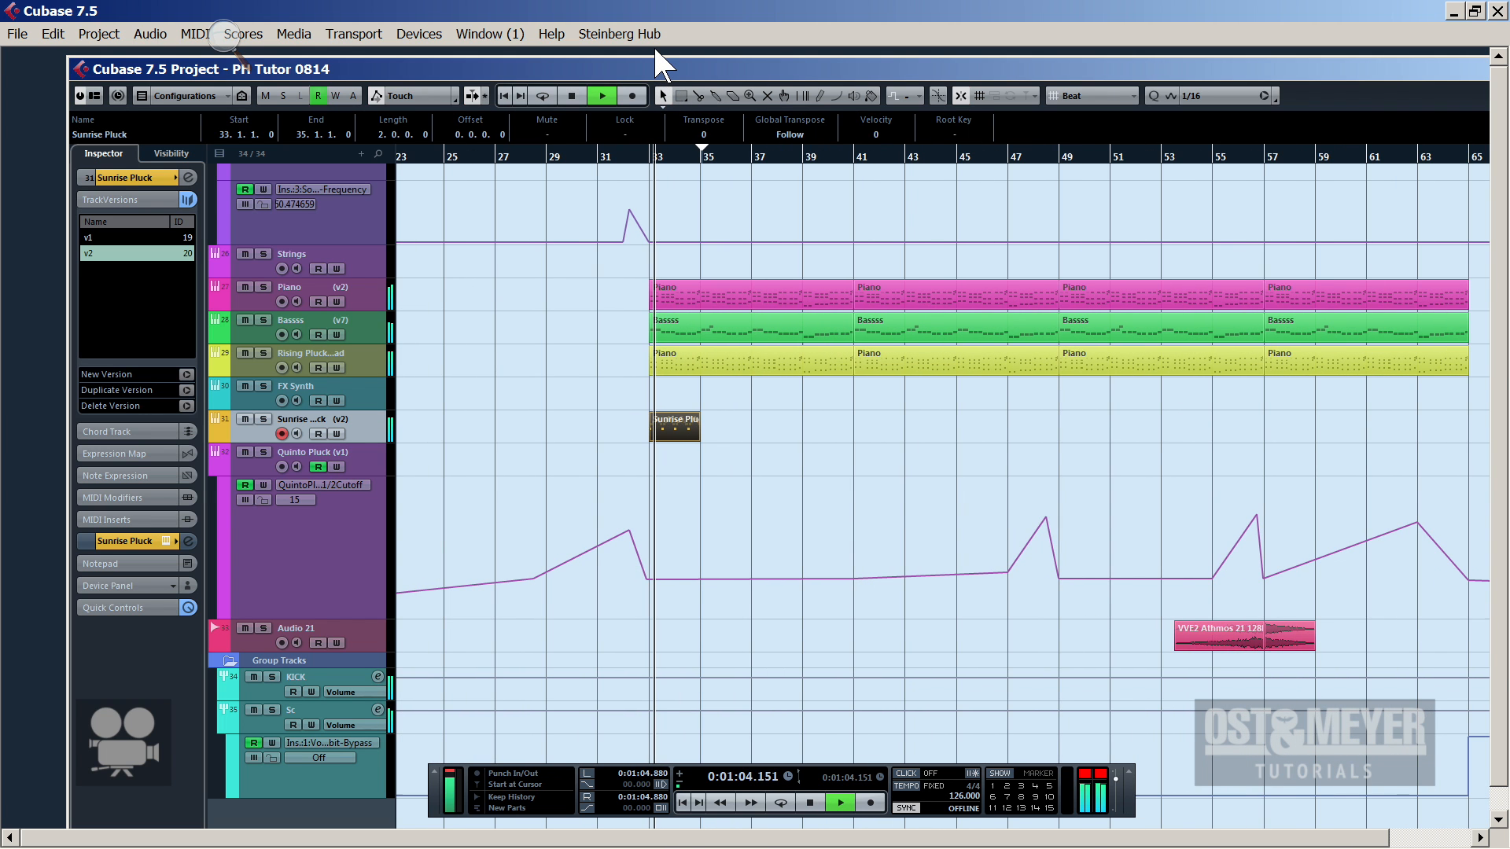
{"action": "key", "text": "ctrl+d"}
{"action": "key", "text": "4"}
{"action": "left_click", "coordinate": [668, 420]}
{"action": "key", "text": "1"}
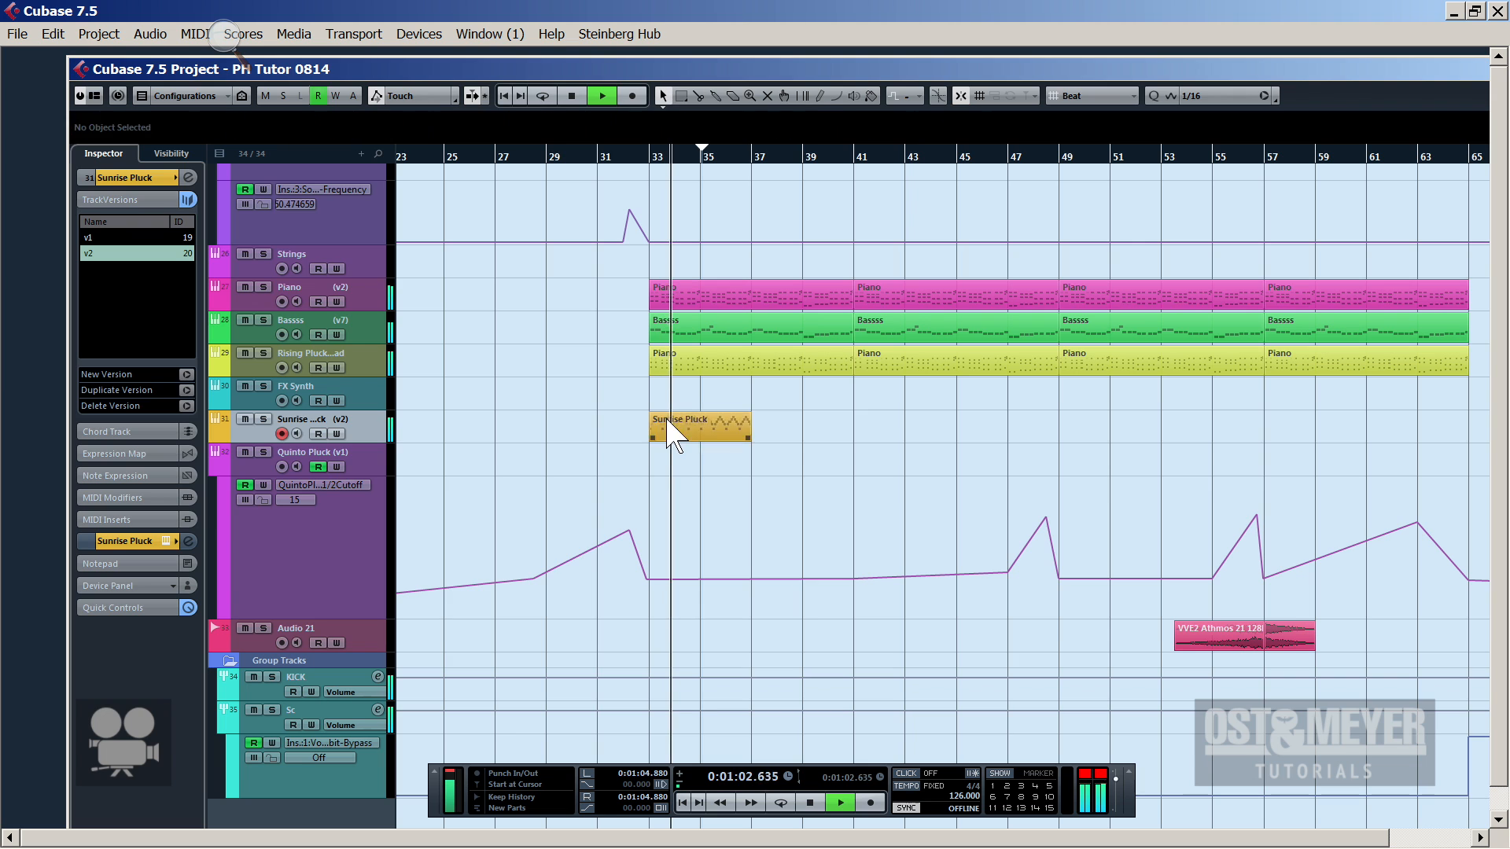
{"action": "left_click", "coordinate": [668, 421]}
{"action": "key", "text": "ctrl+d"}
{"action": "key", "text": "4"}
{"action": "left_click", "coordinate": [668, 419]}
{"action": "left_click", "coordinate": [668, 419]}
Repeat the eight-bar clip twice up to bar 57, and switch Sunrise Pluck back to version v1 to compare by ear
{"action": "key", "text": "ctrl+d"}
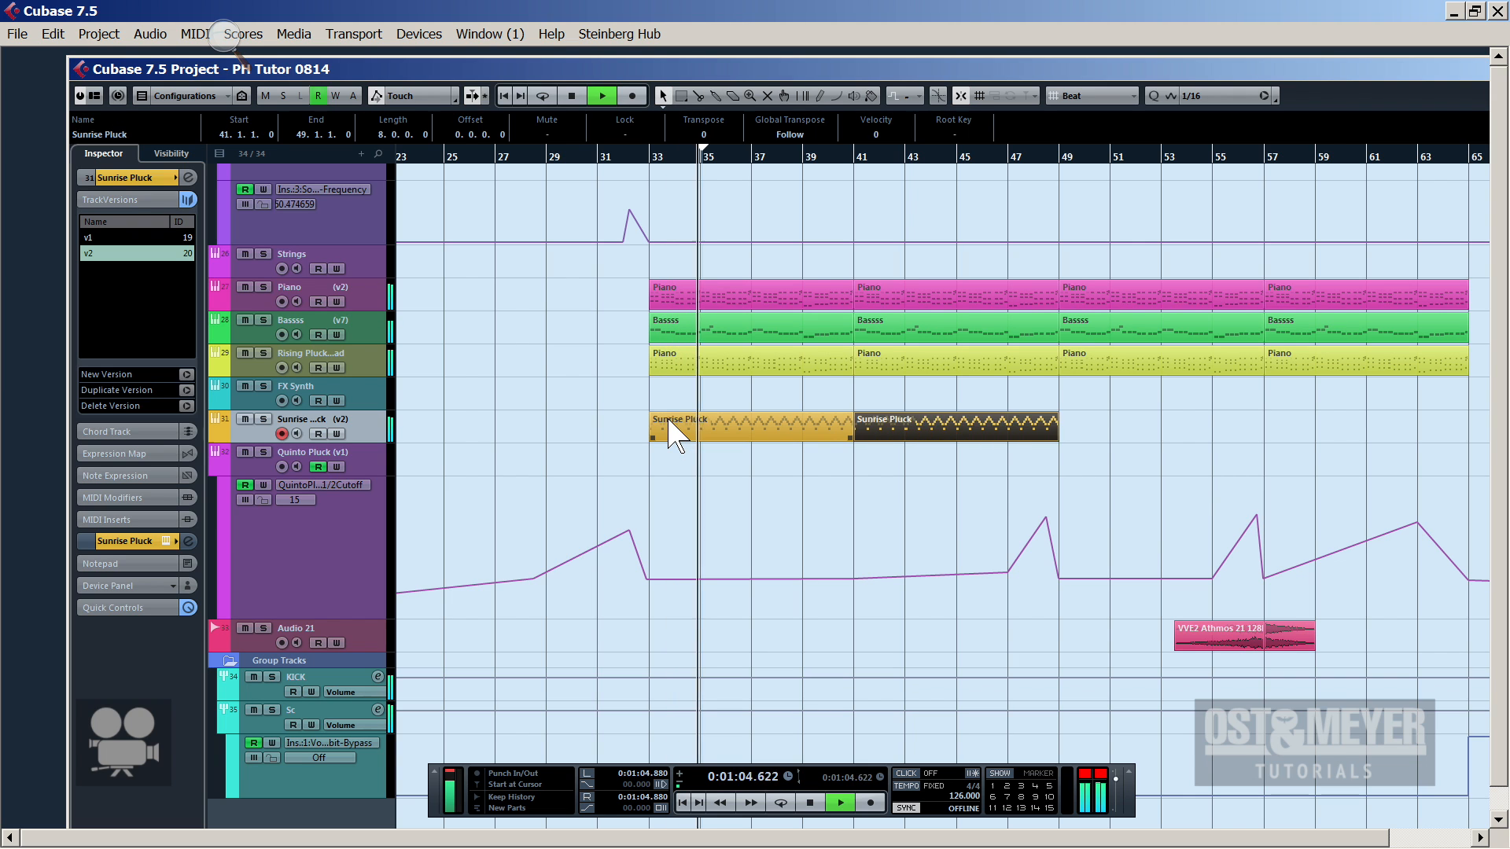
{"action": "key", "text": "ctrl+d"}
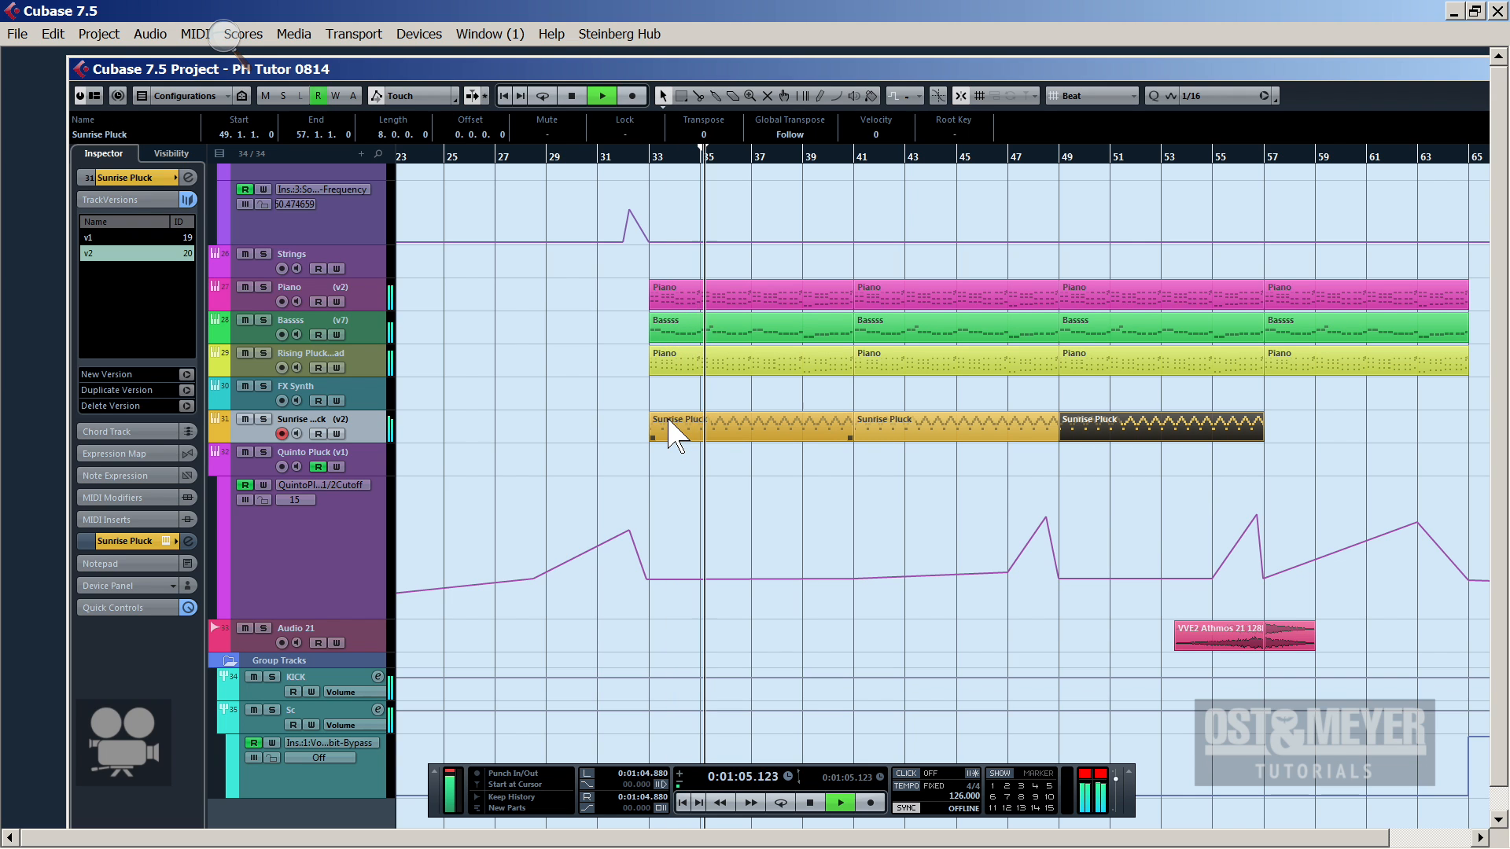
{"action": "left_click", "coordinate": [165, 236]}
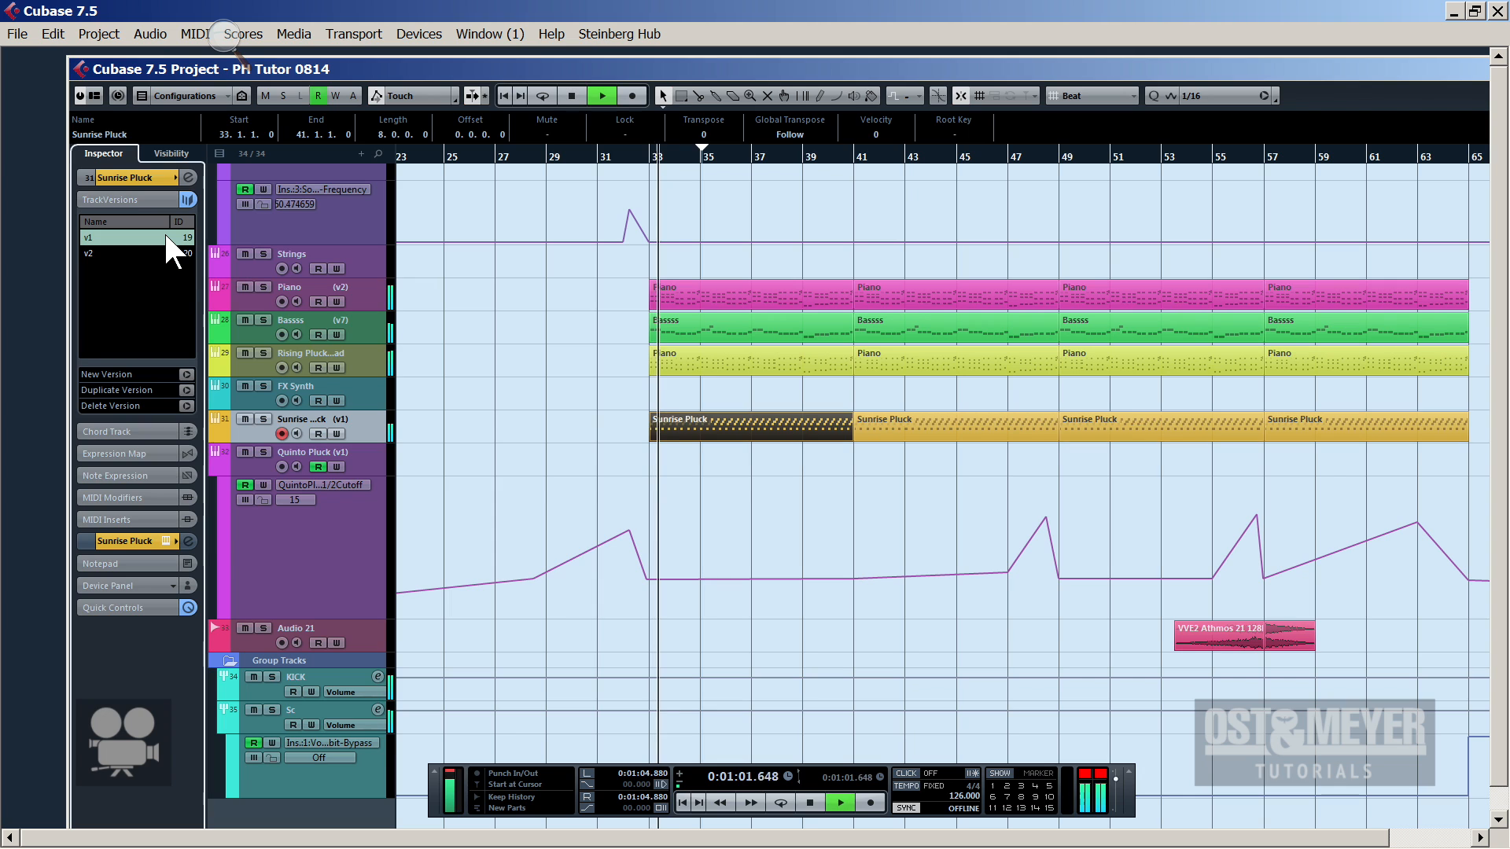
{"action": "key", "text": "space"}
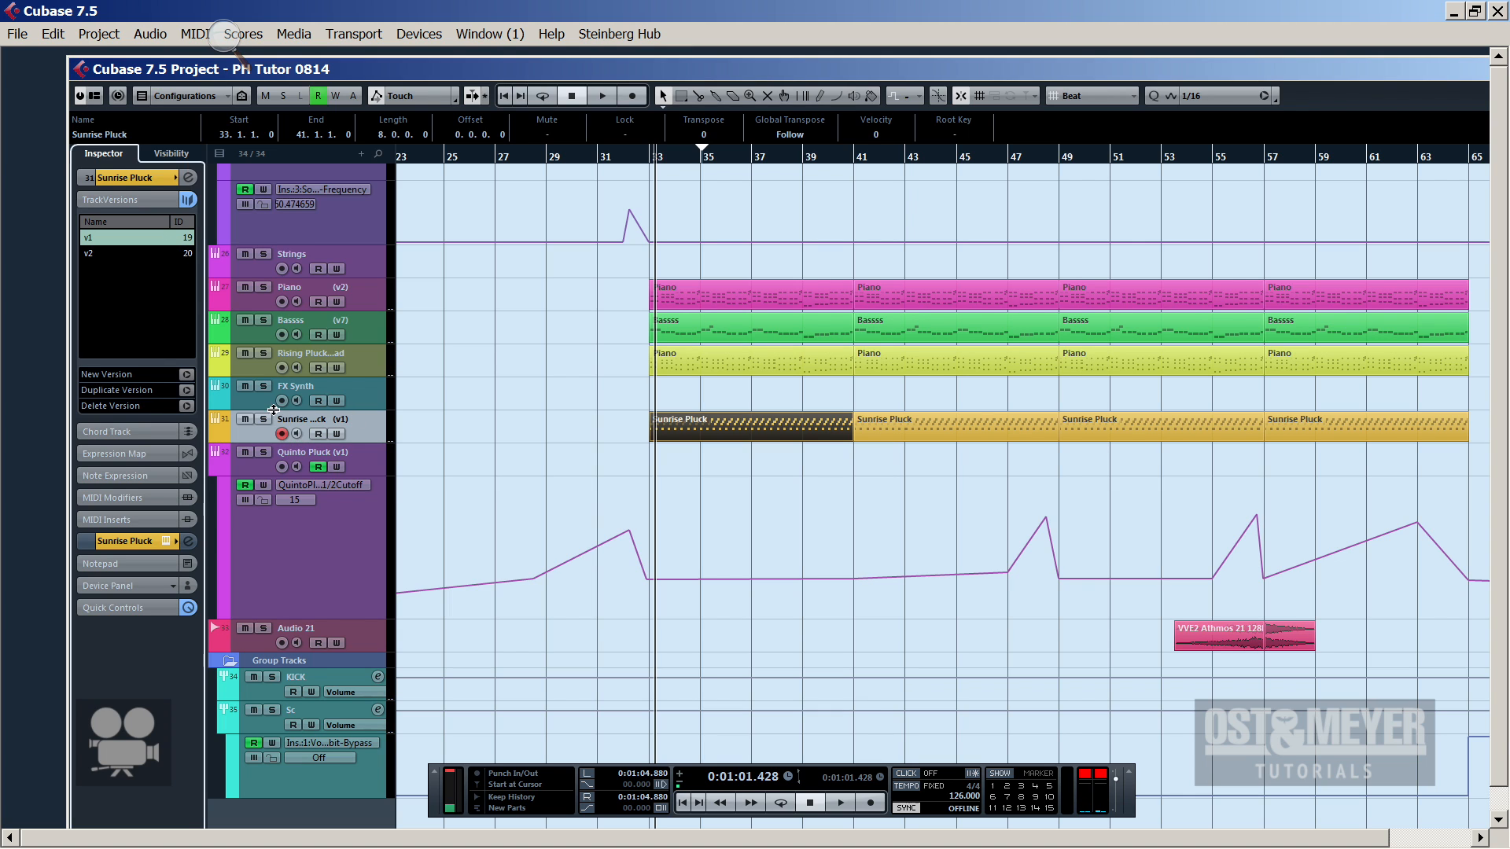
Load FabFilter Pro-Q as the first audio insert on the FX Synth track
{"action": "left_click", "coordinate": [249, 406]}
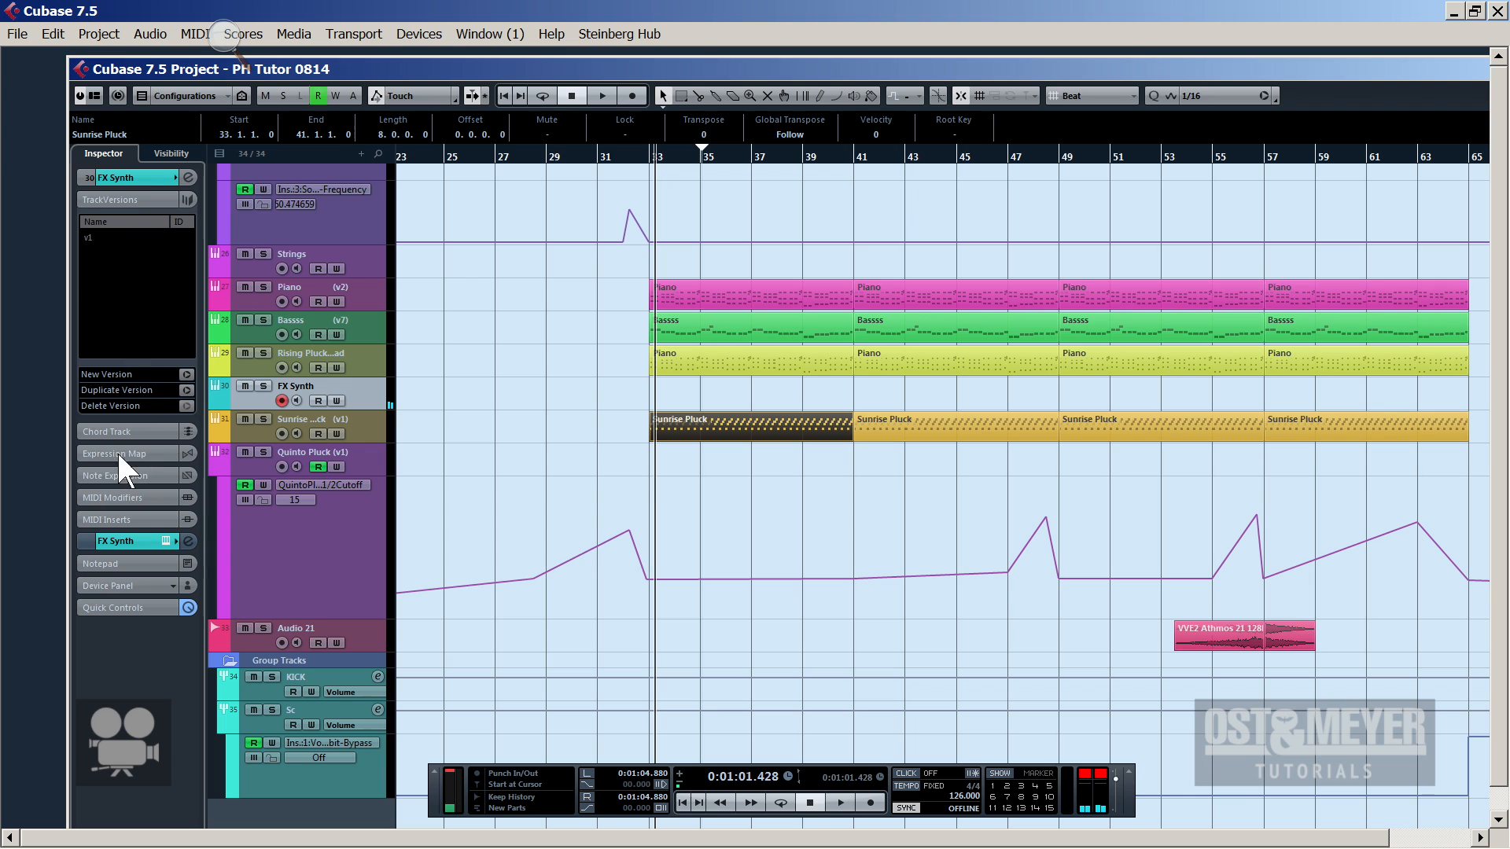
{"action": "left_click", "coordinate": [130, 534]}
{"action": "left_click", "coordinate": [138, 353]}
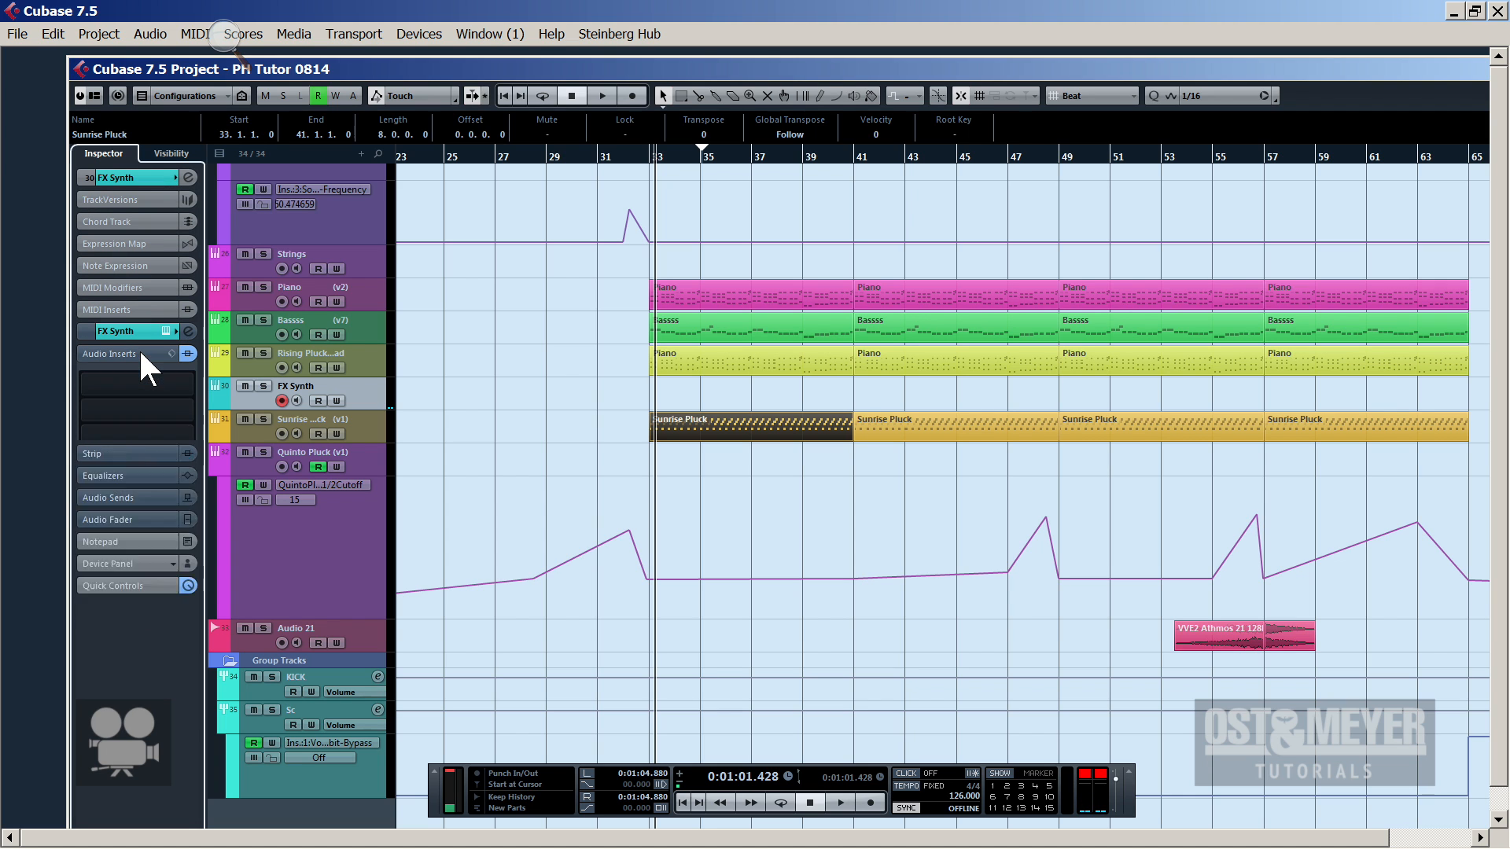
{"action": "left_click", "coordinate": [146, 405]}
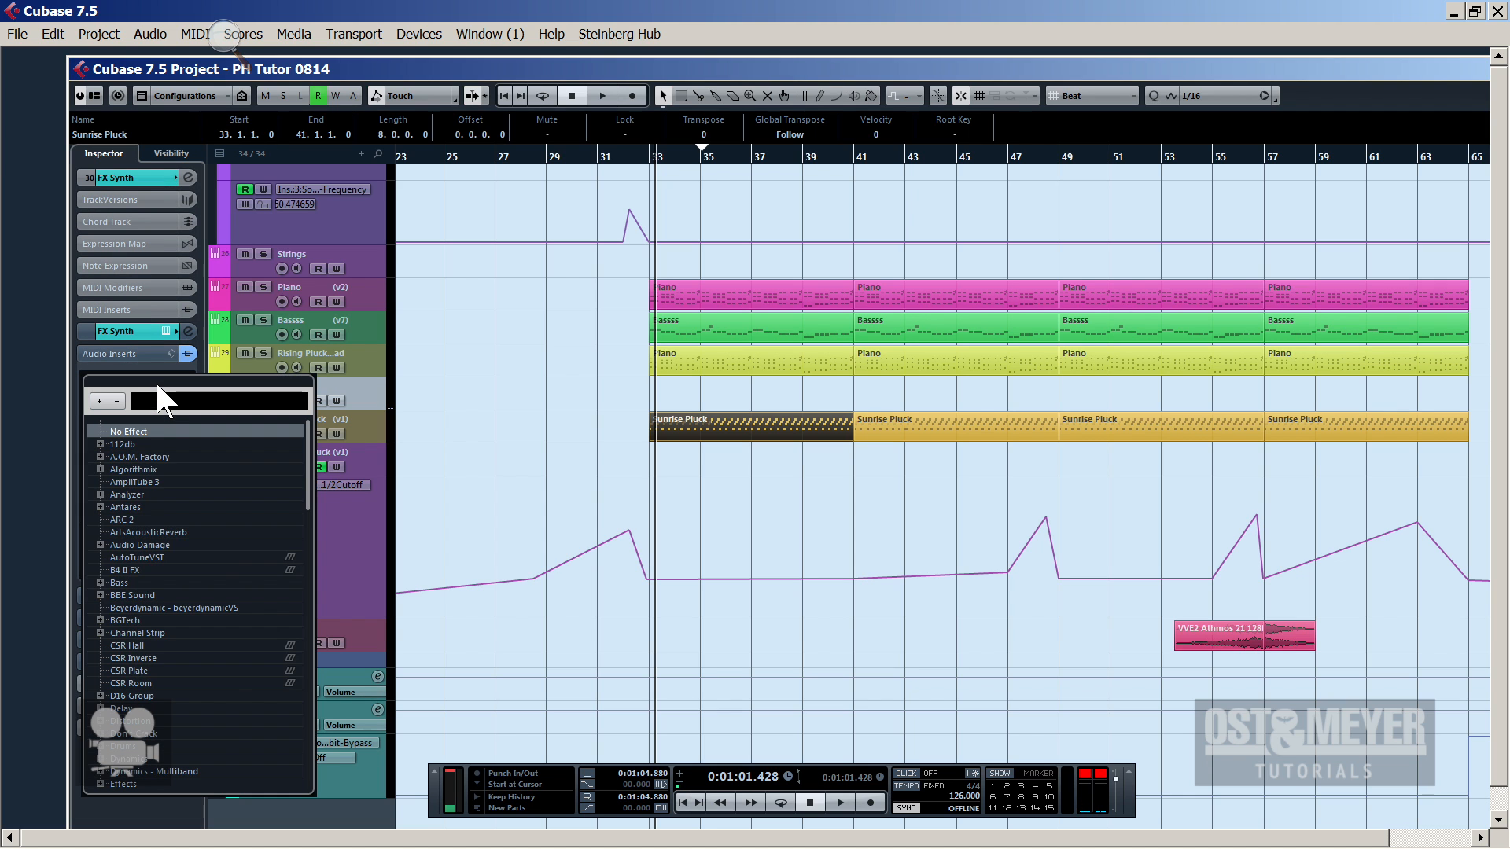
{"action": "type", "text": "fabf"}
{"action": "left_click", "coordinate": [170, 480]}
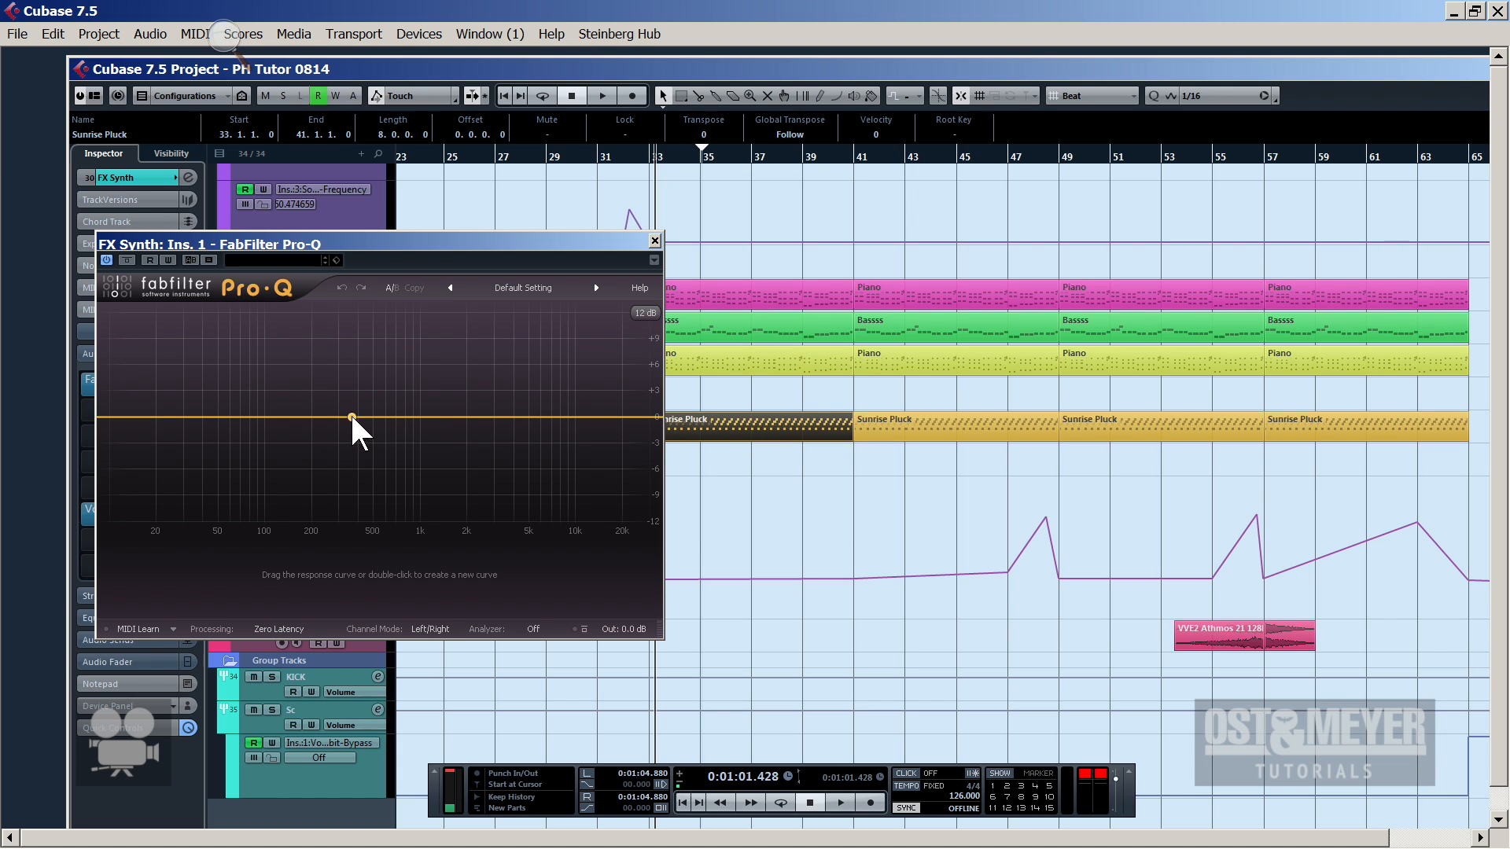
Add a Low Cut band at about 315 Hz in the FX Synth's Pro-Q and start playback
{"action": "left_click_drag", "start_coordinate": [352, 417], "coordinate": [342, 439]}
{"action": "right_click", "coordinate": [342, 439]}
{"action": "mouse_move", "coordinate": [431, 482]}
{"action": "left_click", "coordinate": [523, 508]}
{"action": "key", "text": "space"}
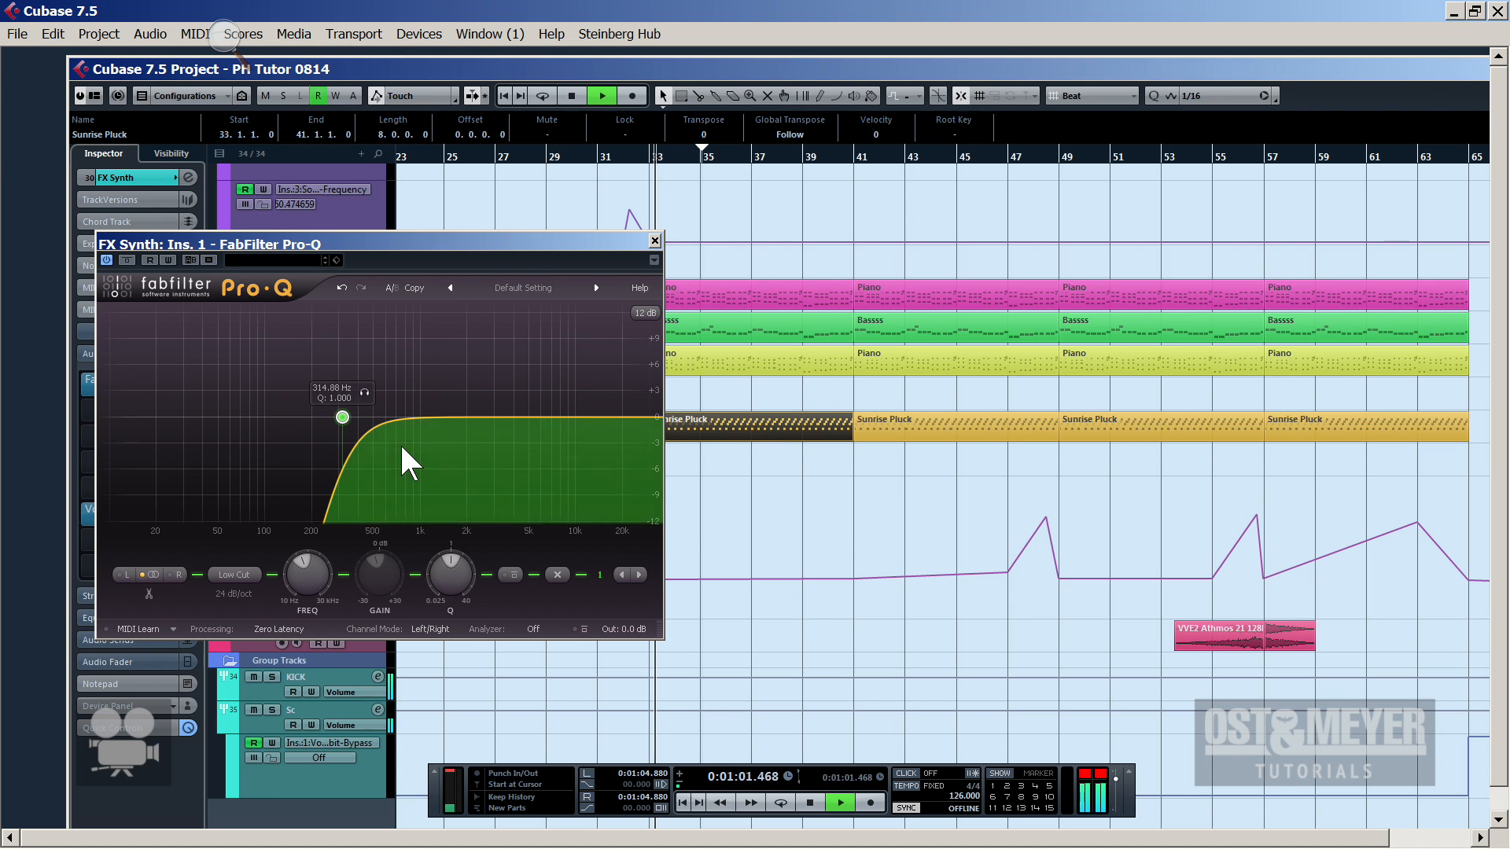
Add a High Cut band at about 13.4 kHz with a Q of about 1 in the FX Synth's Pro-Q
{"action": "left_click", "coordinate": [593, 418]}
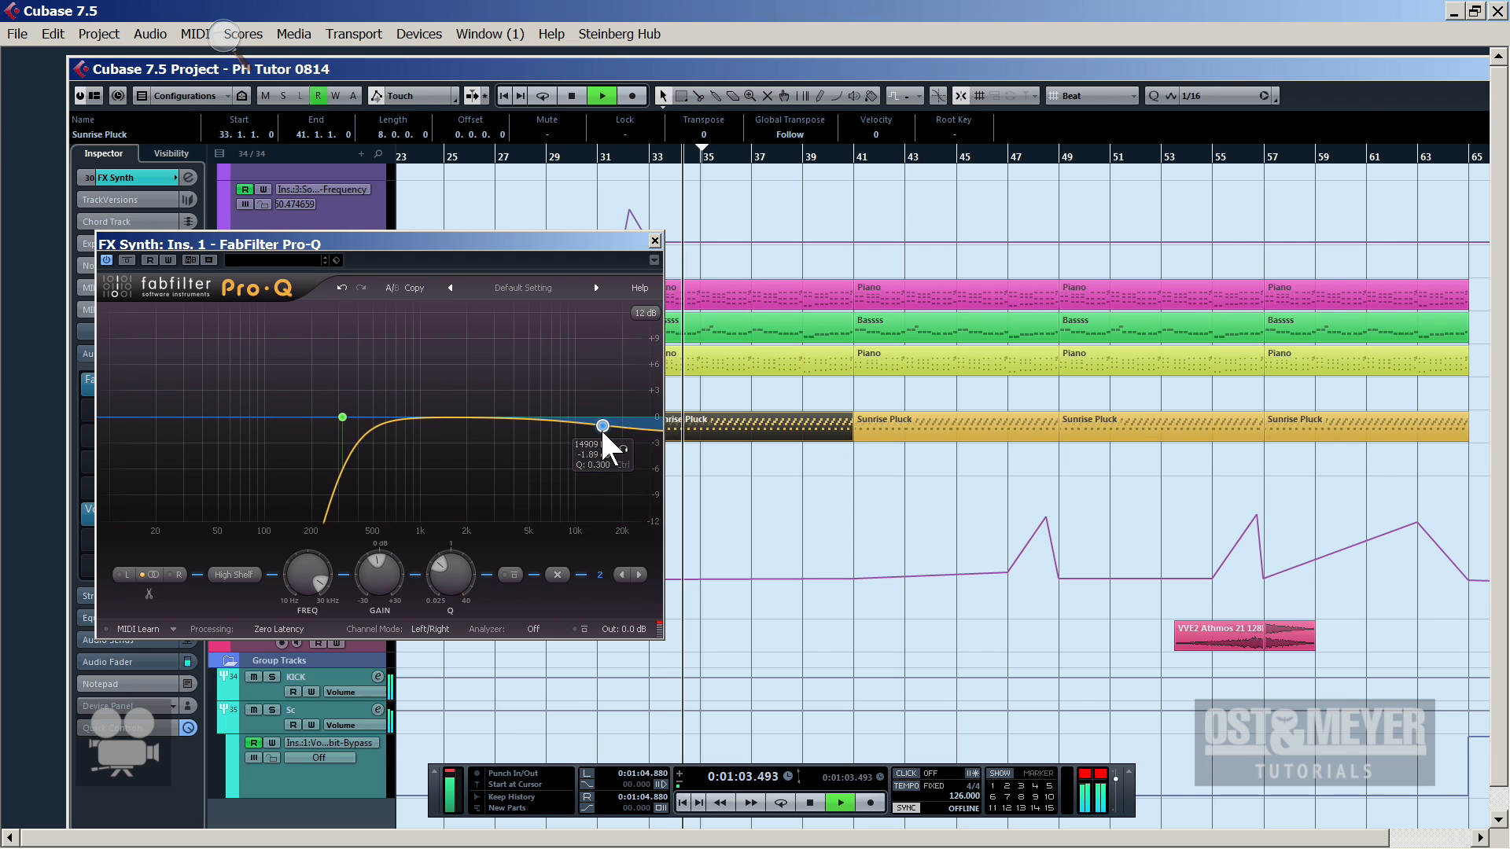
{"action": "right_click", "coordinate": [601, 427]}
{"action": "mouse_move", "coordinate": [636, 463]}
{"action": "left_click", "coordinate": [809, 540]}
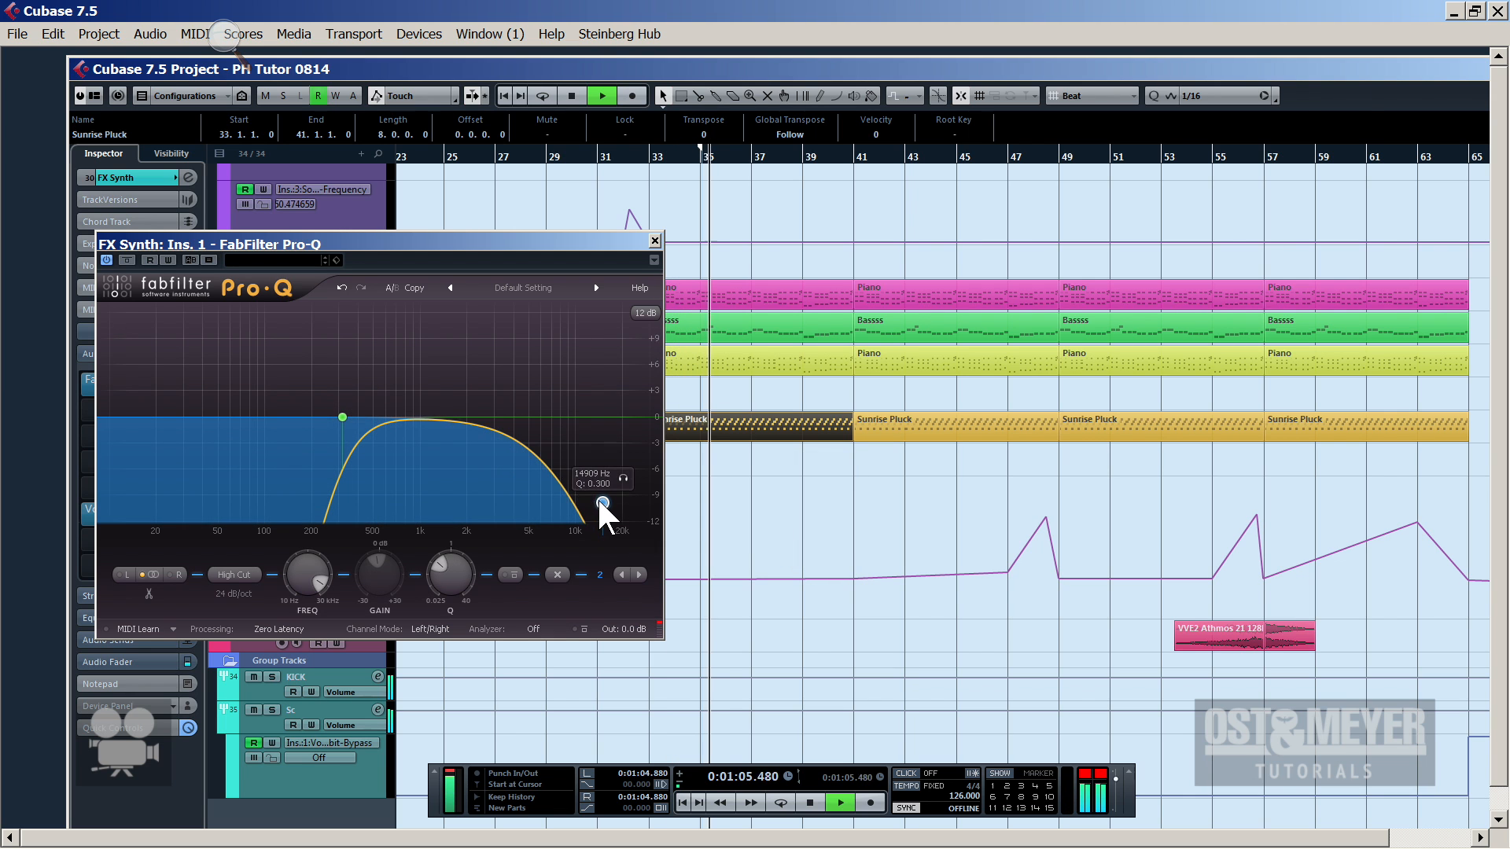
{"action": "left_click_drag", "start_coordinate": [602, 502], "coordinate": [595, 417]}
{"action": "left_click", "coordinate": [217, 580]}
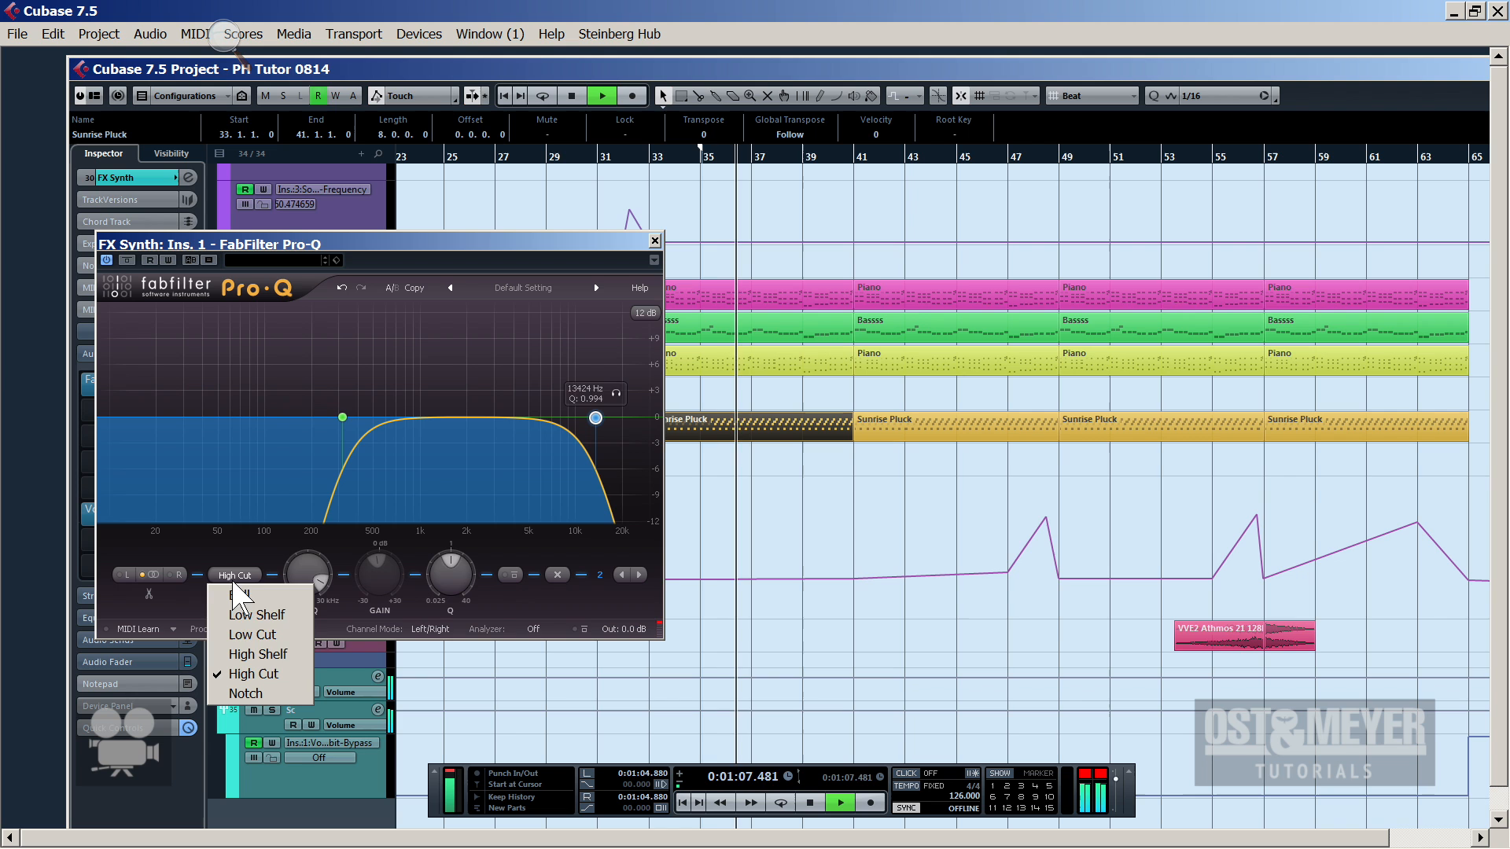
{"action": "left_click", "coordinate": [505, 612]}
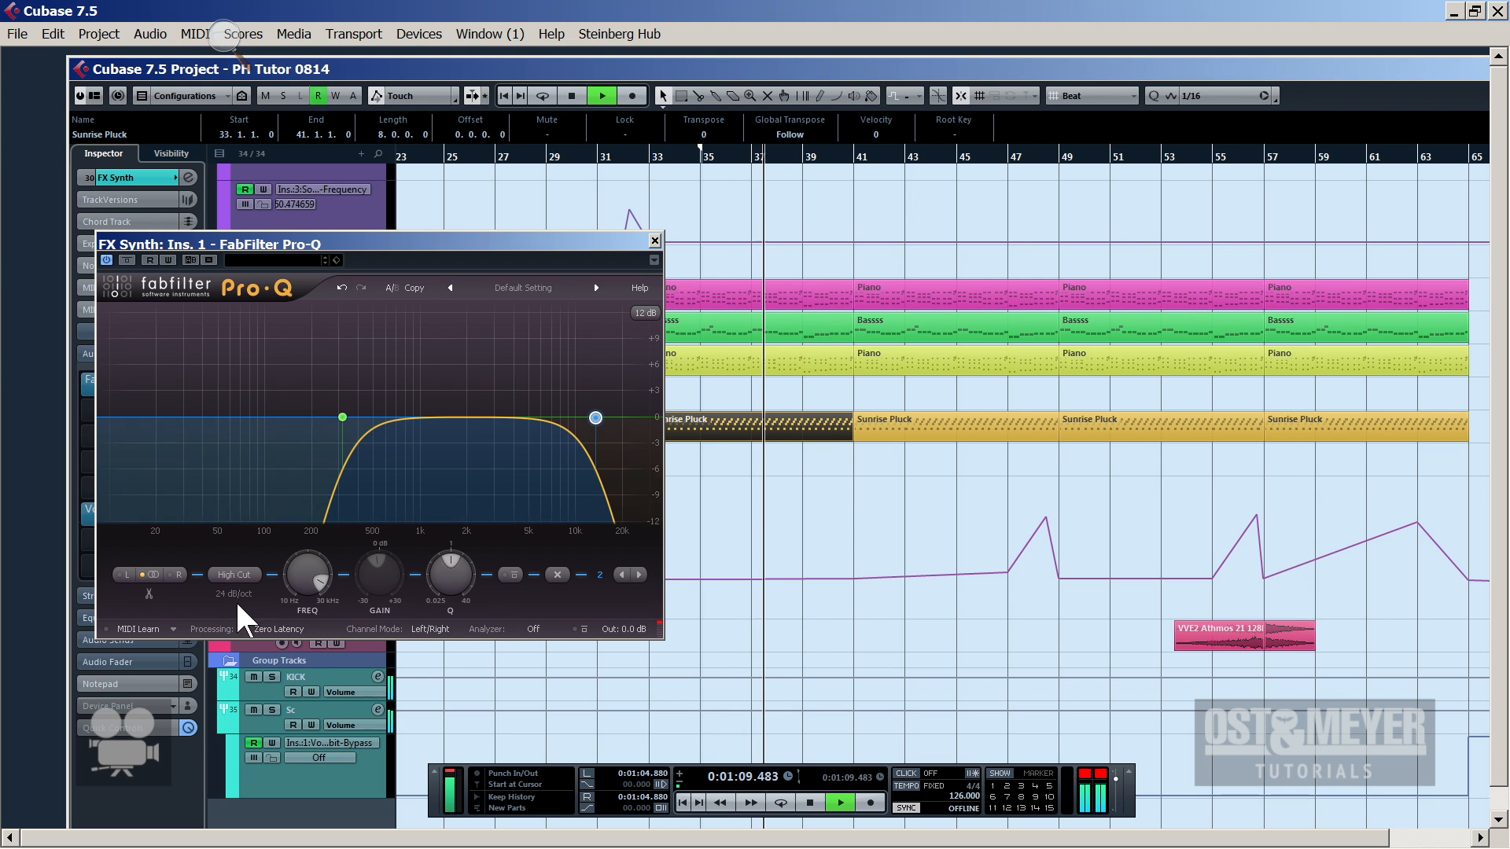
Set the Pro-Q High Cut slope to 12 dB/oct and its frequency to about 12.1 kHz, stop playback and close the plug-in
{"action": "left_click", "coordinate": [235, 596]}
{"action": "left_click", "coordinate": [254, 634]}
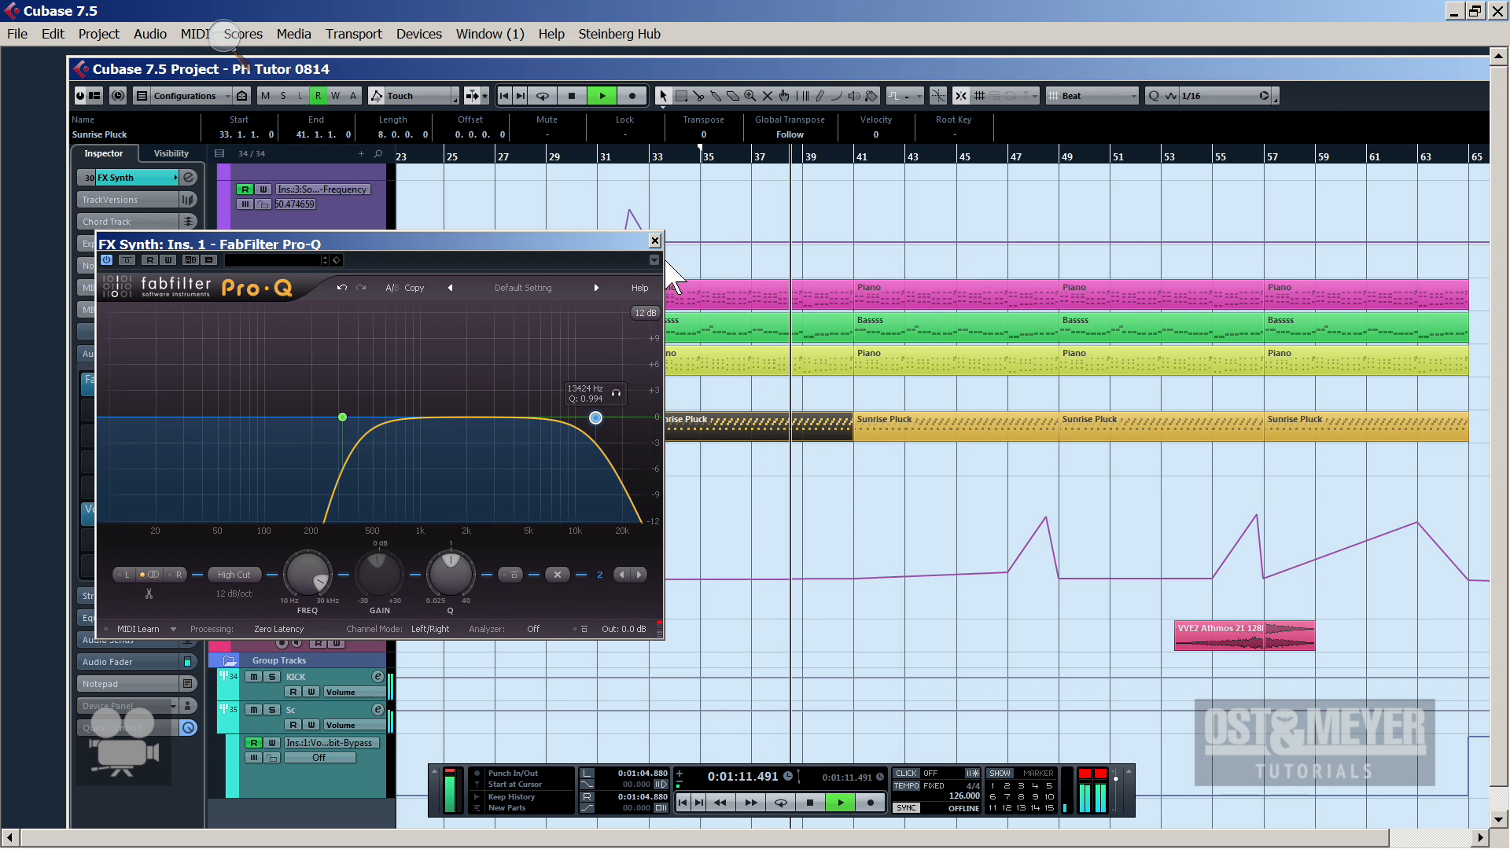
{"action": "left_click_drag", "start_coordinate": [593, 418], "coordinate": [589, 417]}
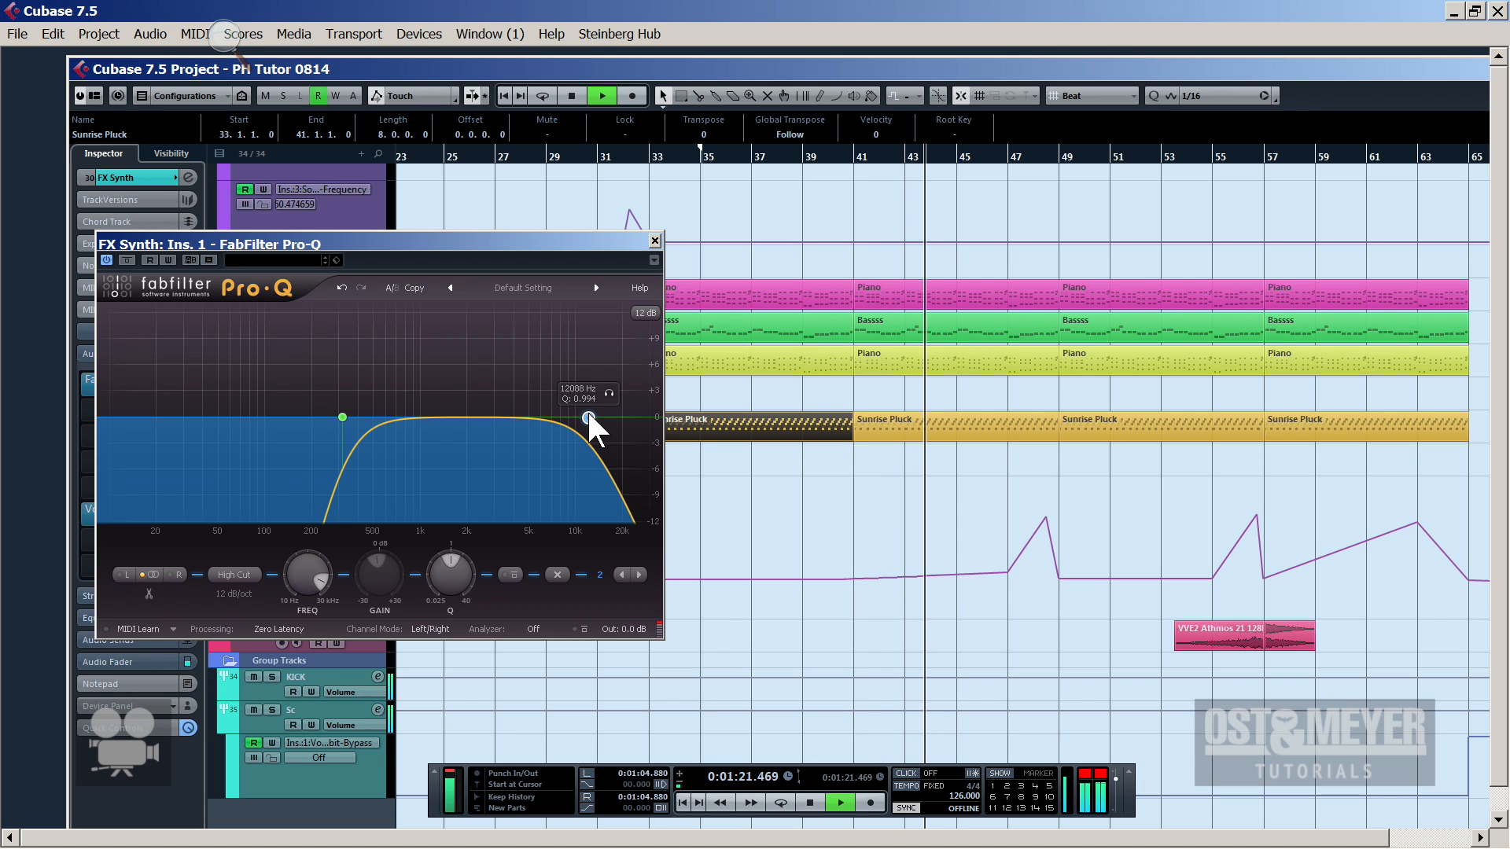
{"action": "key", "text": "space"}
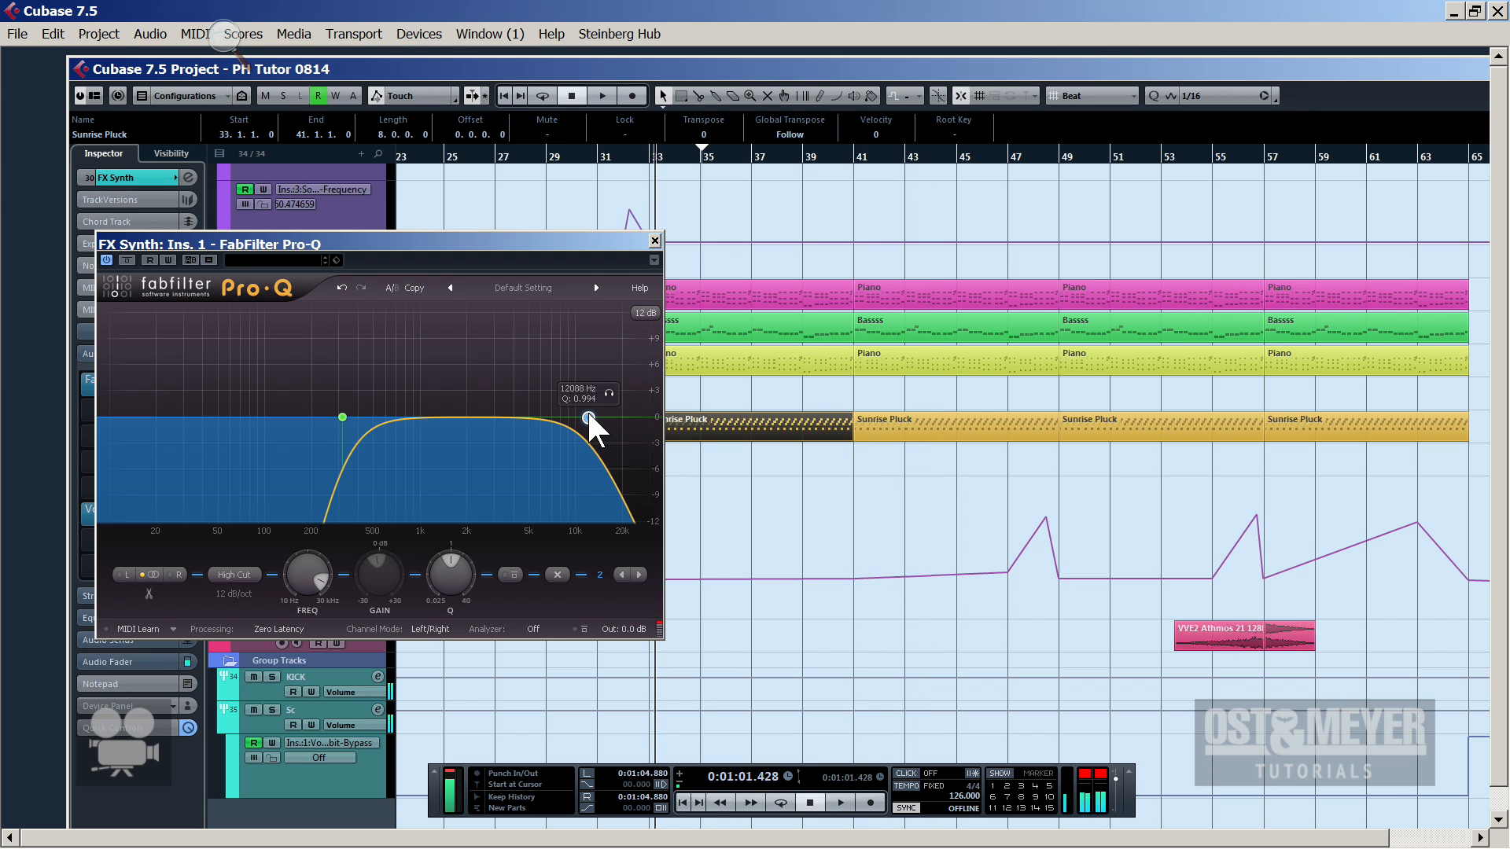
{"action": "left_click", "coordinate": [654, 240]}
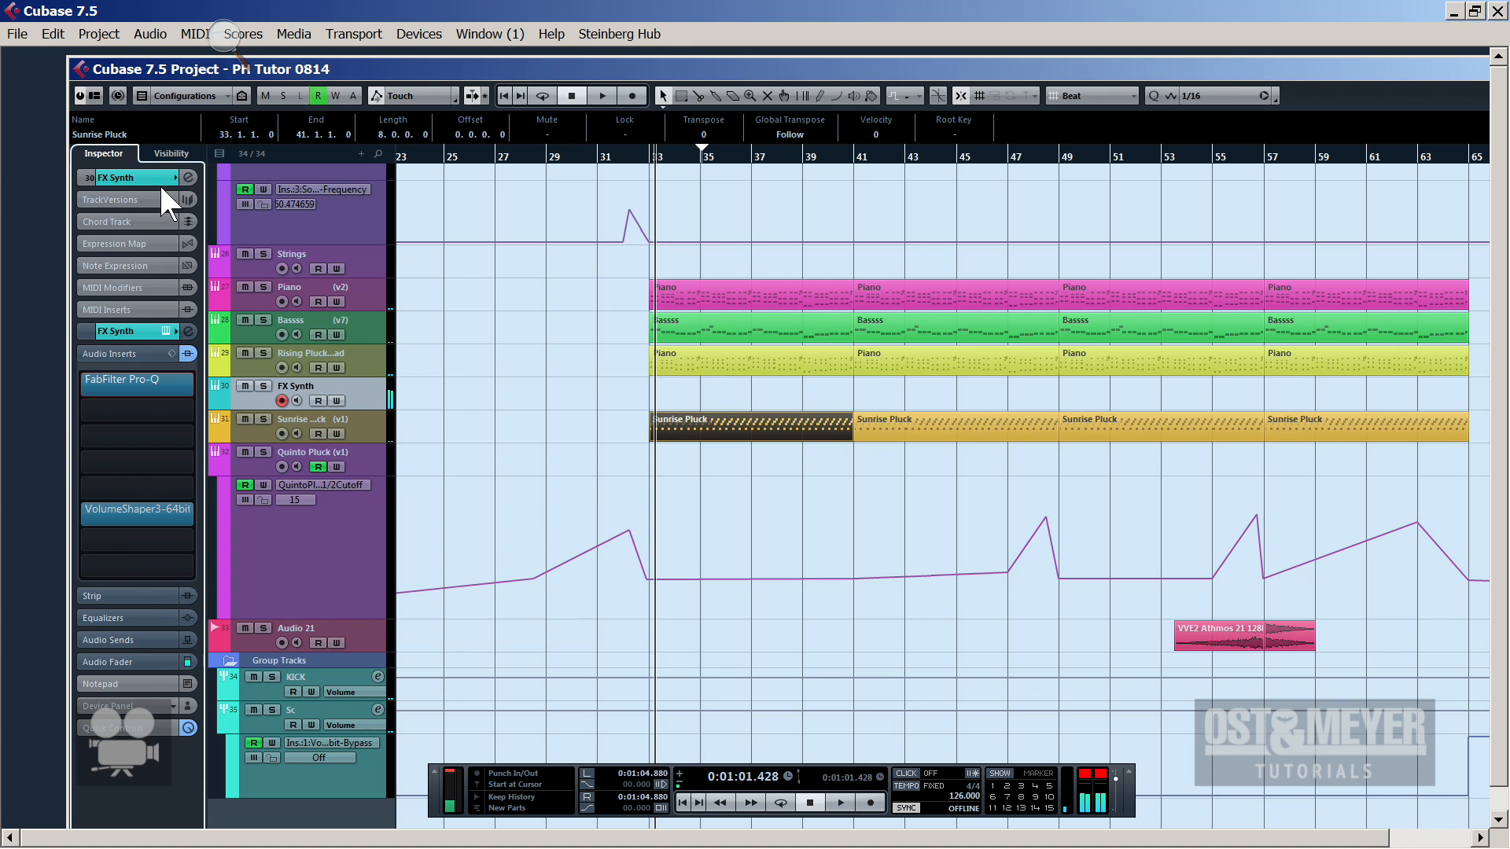
Audition the arrangement from bar 33, and record a MIDI melody on the FX Synth track from bar 33 to about bar 40
{"action": "key", "text": "space"}
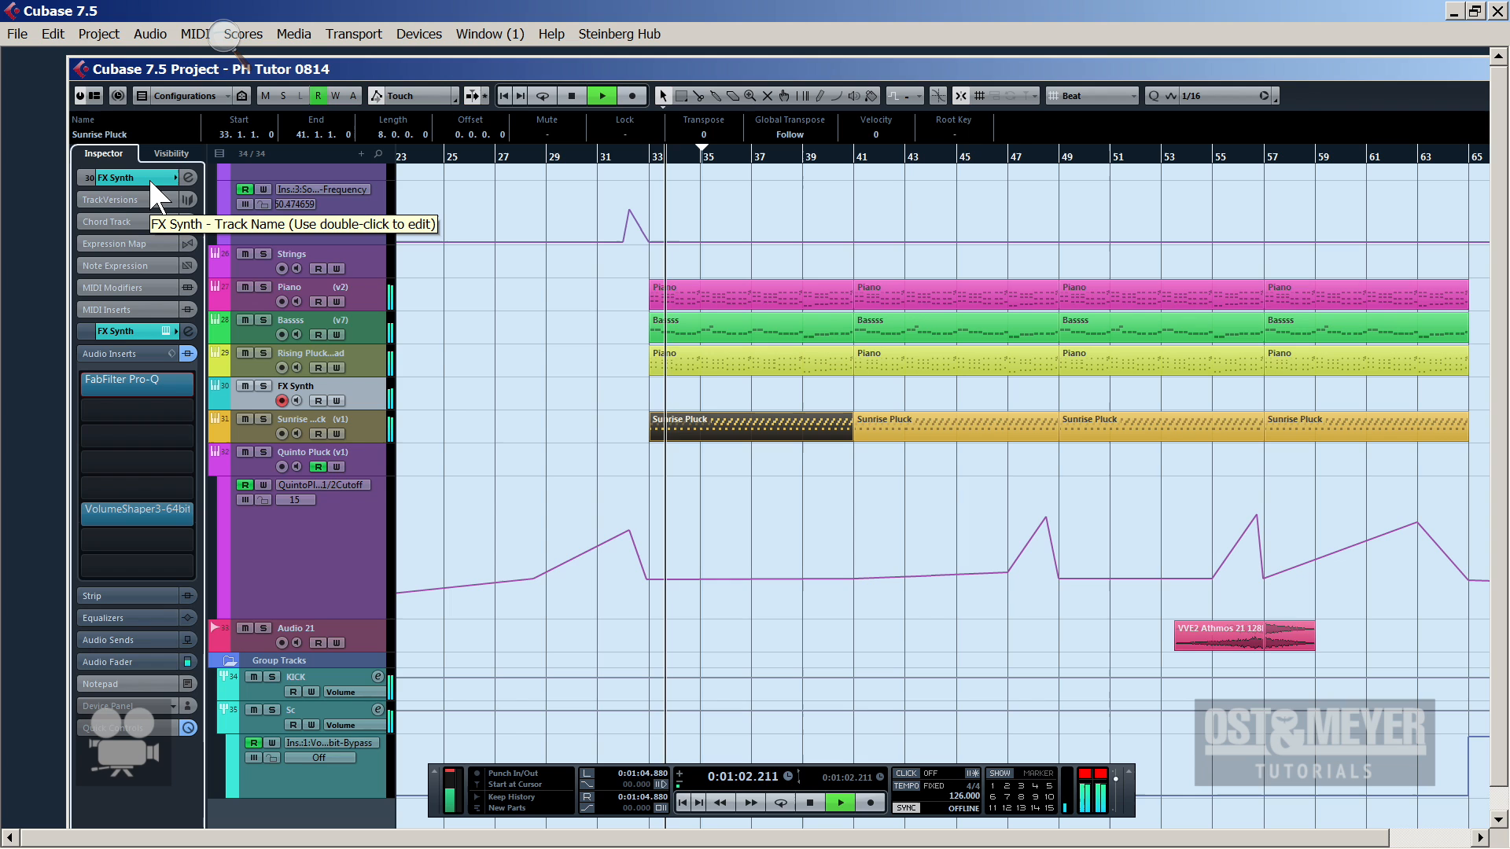
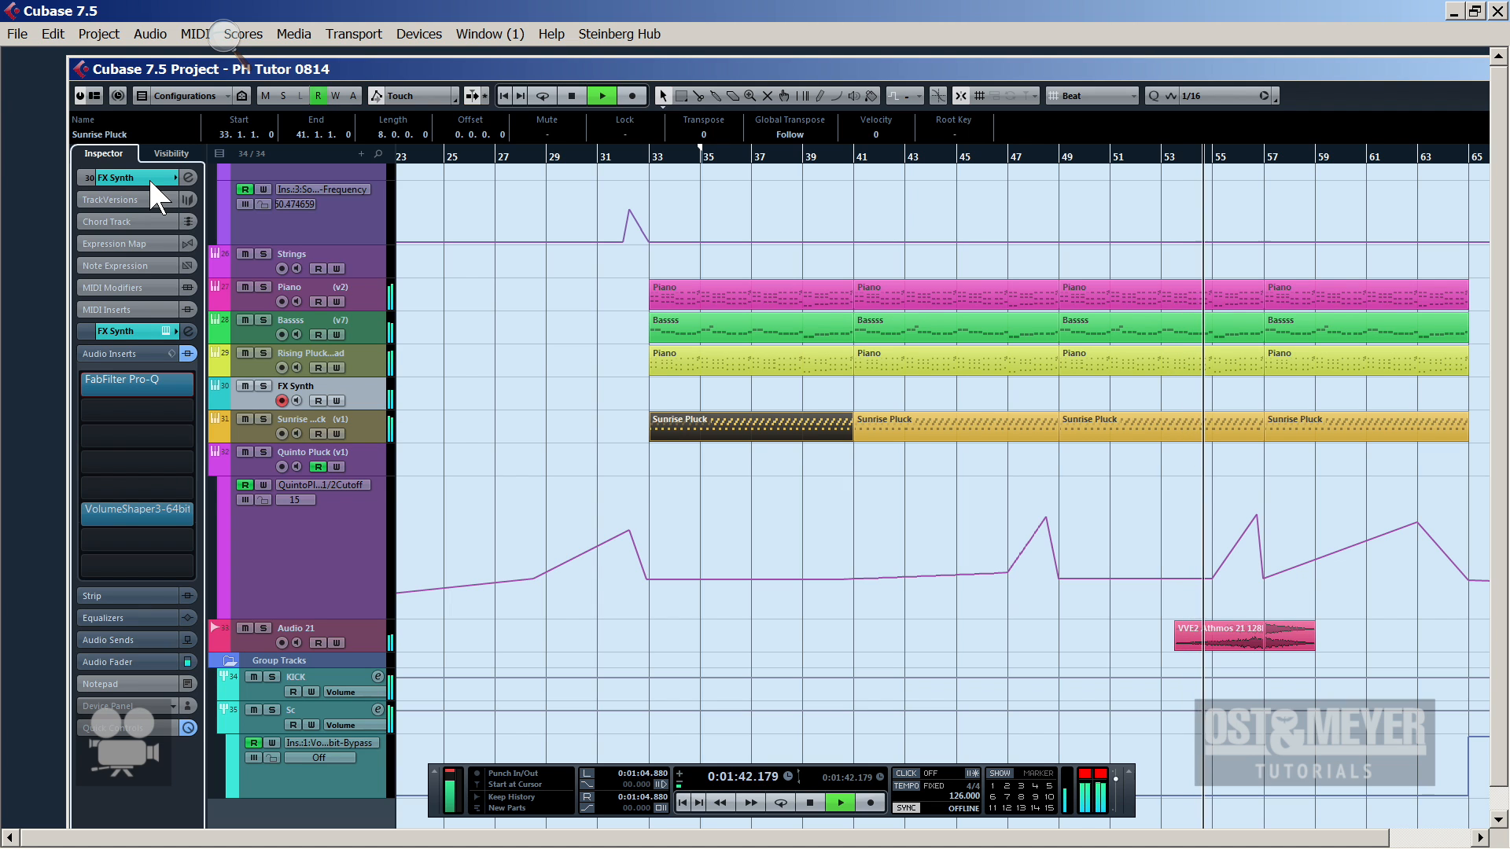
{"action": "key", "text": "space"}
{"action": "key", "text": "KP_Multiply"}
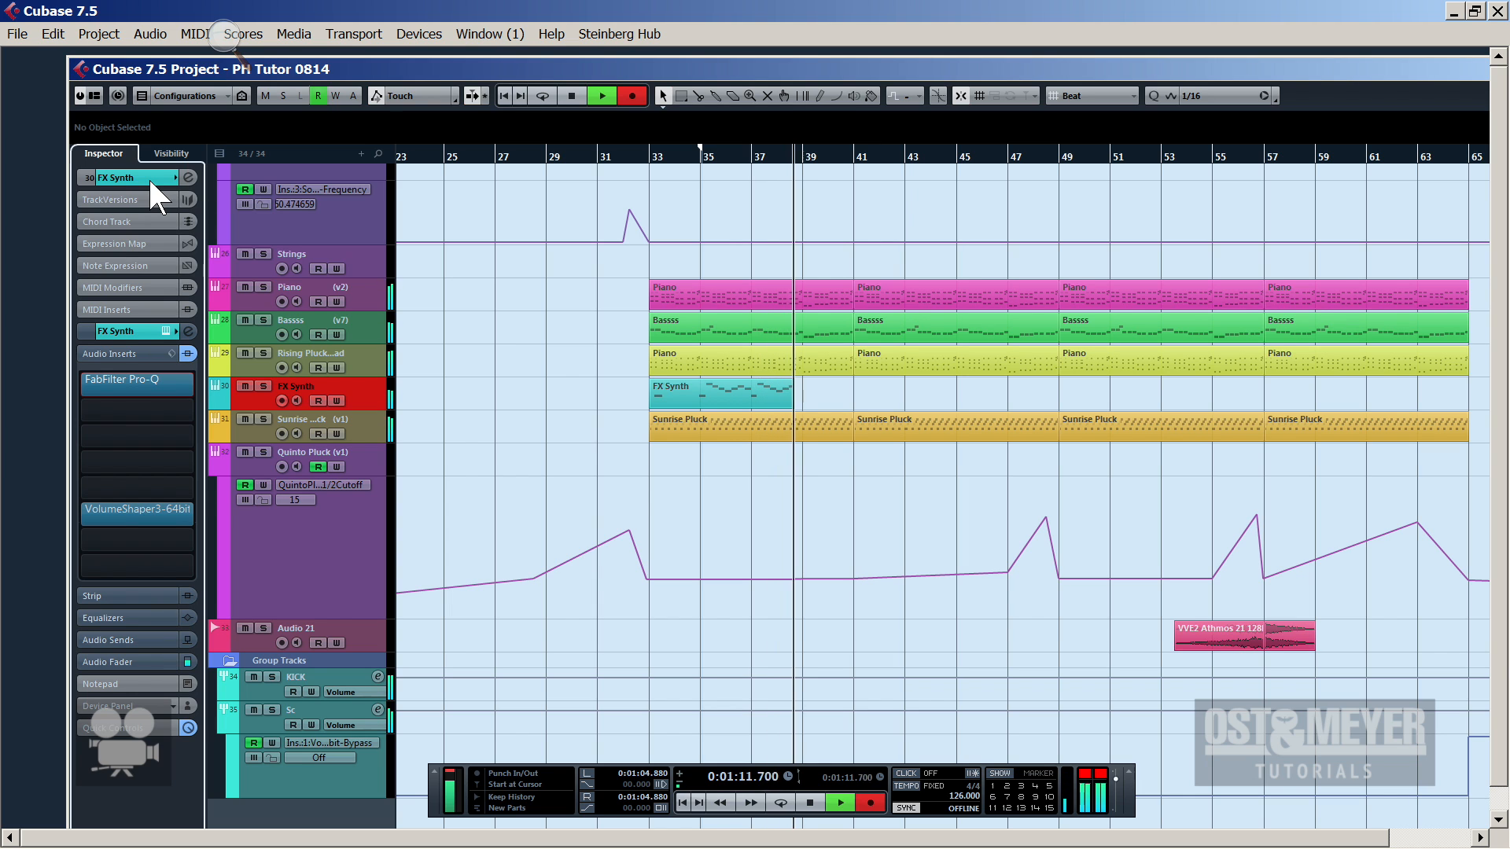
{"action": "key", "text": "space"}
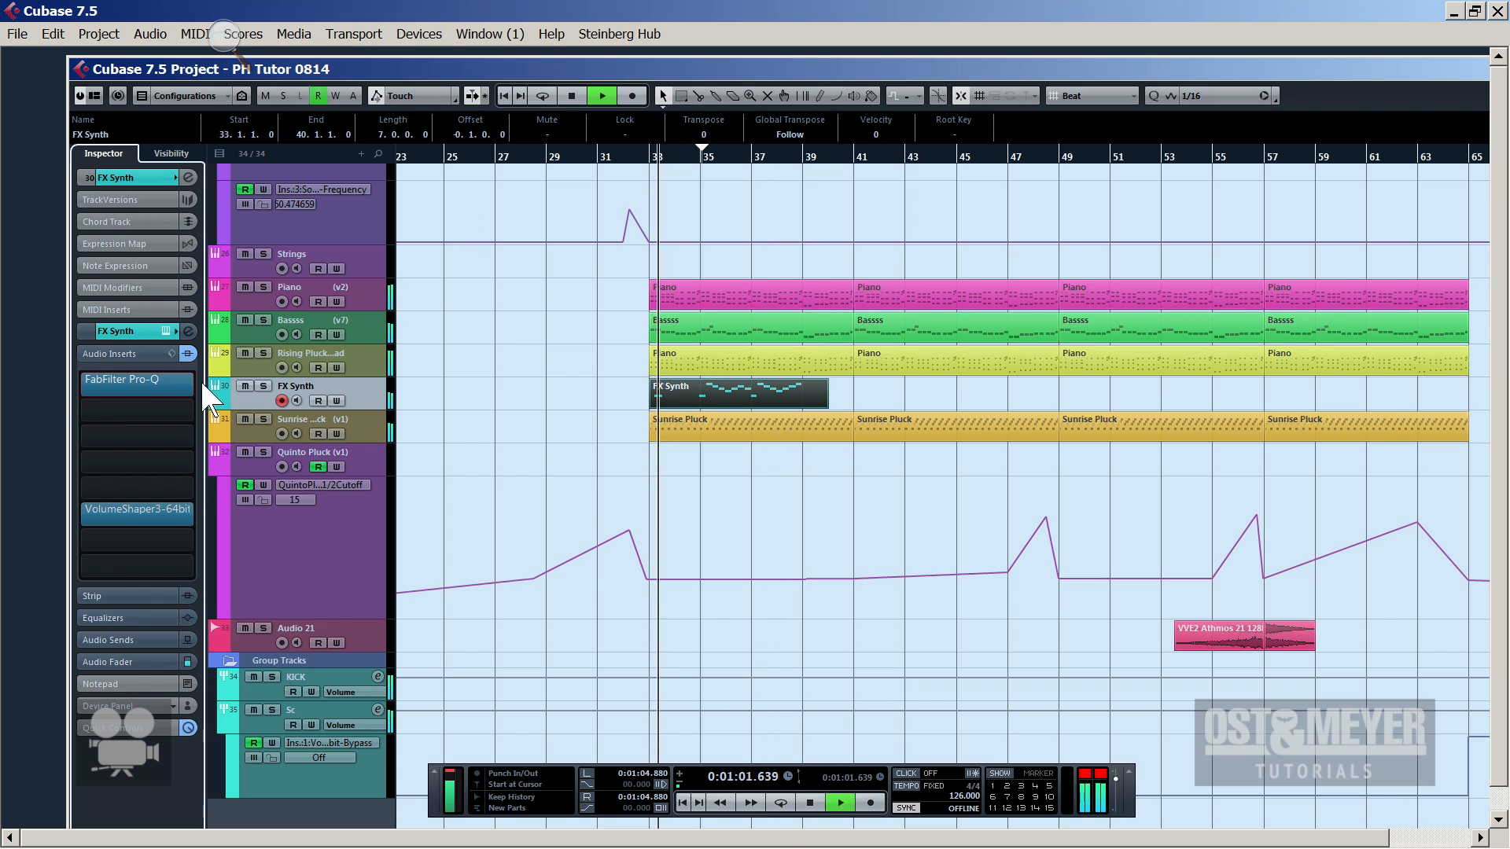
Open the recorded FX Synth part for note editing and delete the two stray notes before bar 35
{"action": "double_click", "coordinate": [692, 395]}
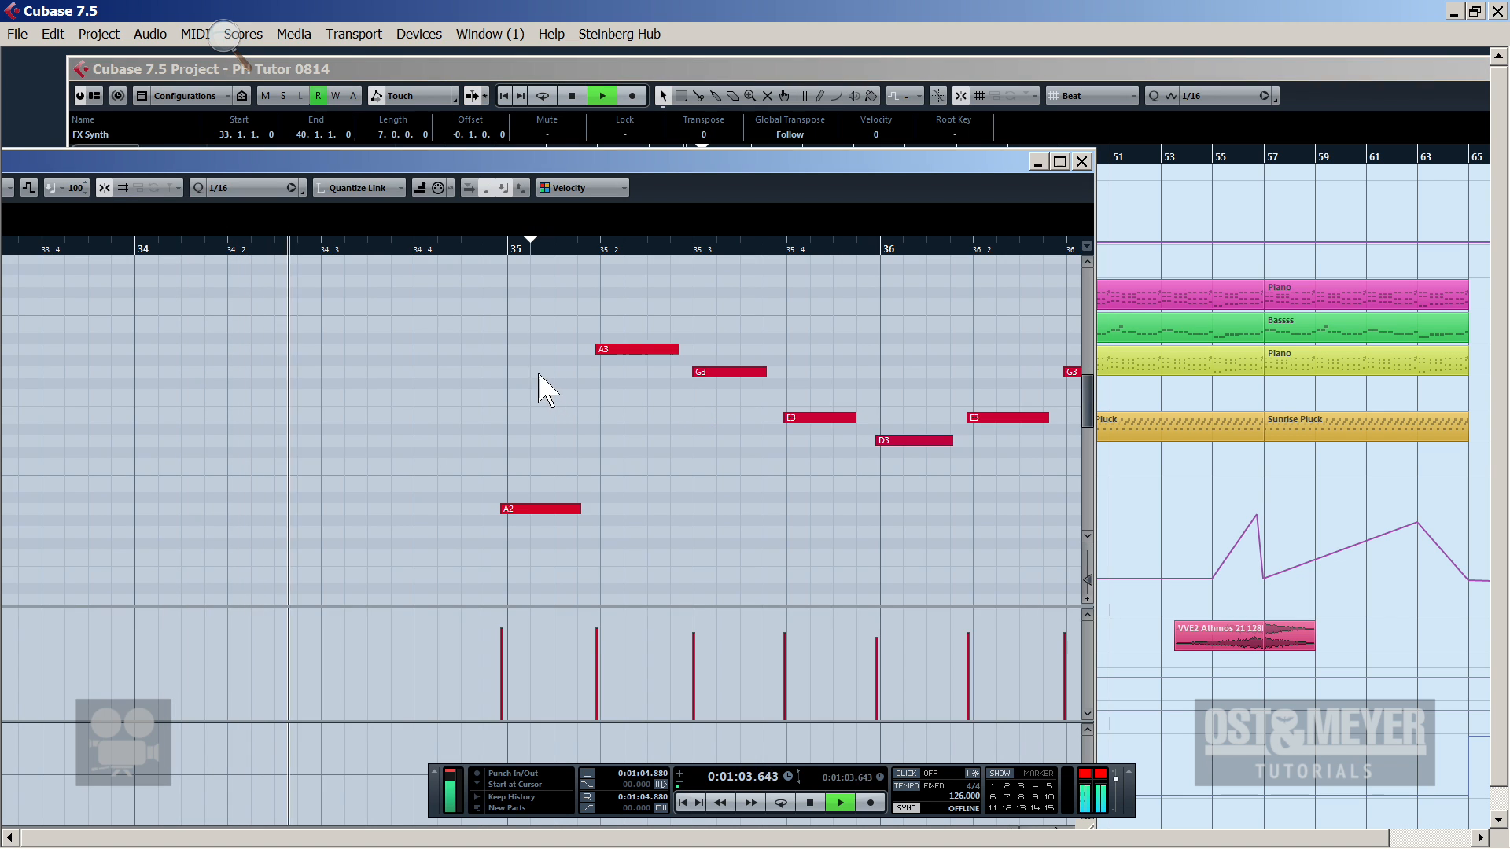
{"action": "key", "text": "ctrl+a"}
{"action": "left_click_drag", "start_coordinate": [484, 248], "coordinate": [480, 213]}
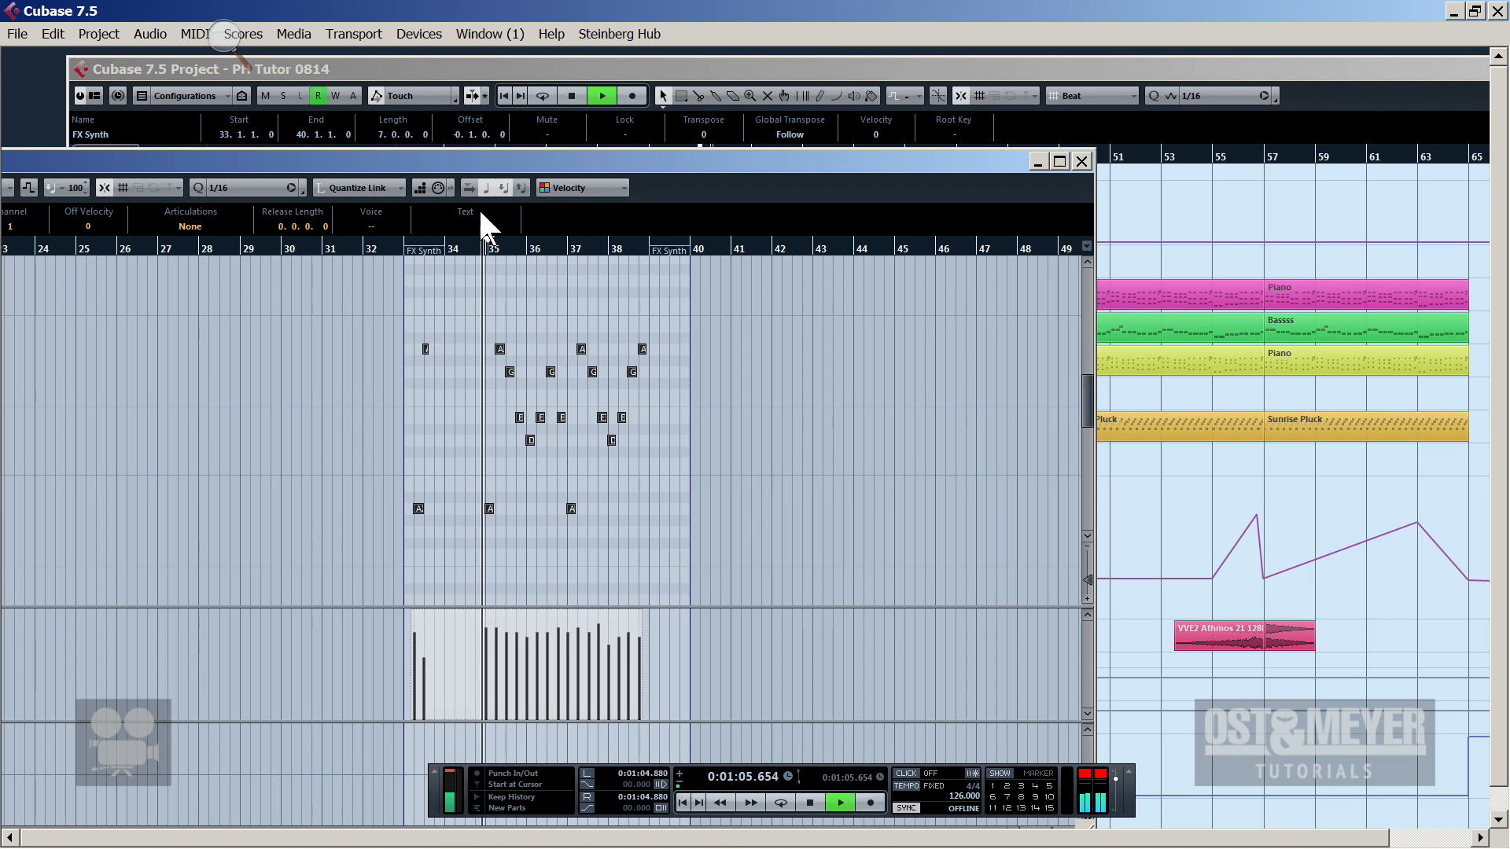
{"action": "left_click_drag", "start_coordinate": [446, 558], "coordinate": [332, 290]}
{"action": "key", "text": "space"}
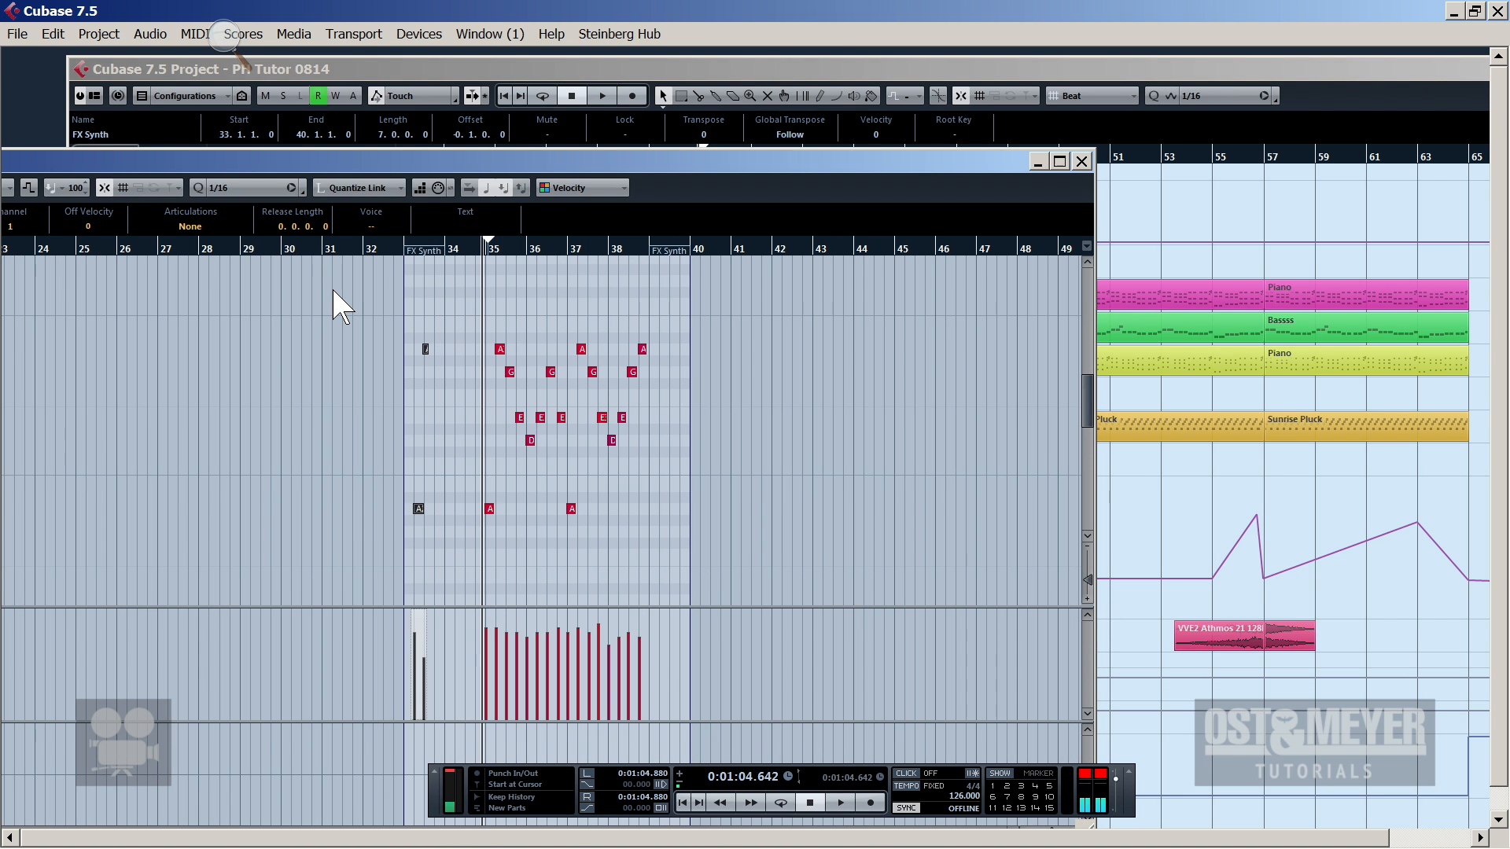
{"action": "key", "text": "space"}
Quantize all remaining FX Synth notes to 1/4 and apply the Fixed Lengths function to them
{"action": "key", "text": "ctrl+a"}
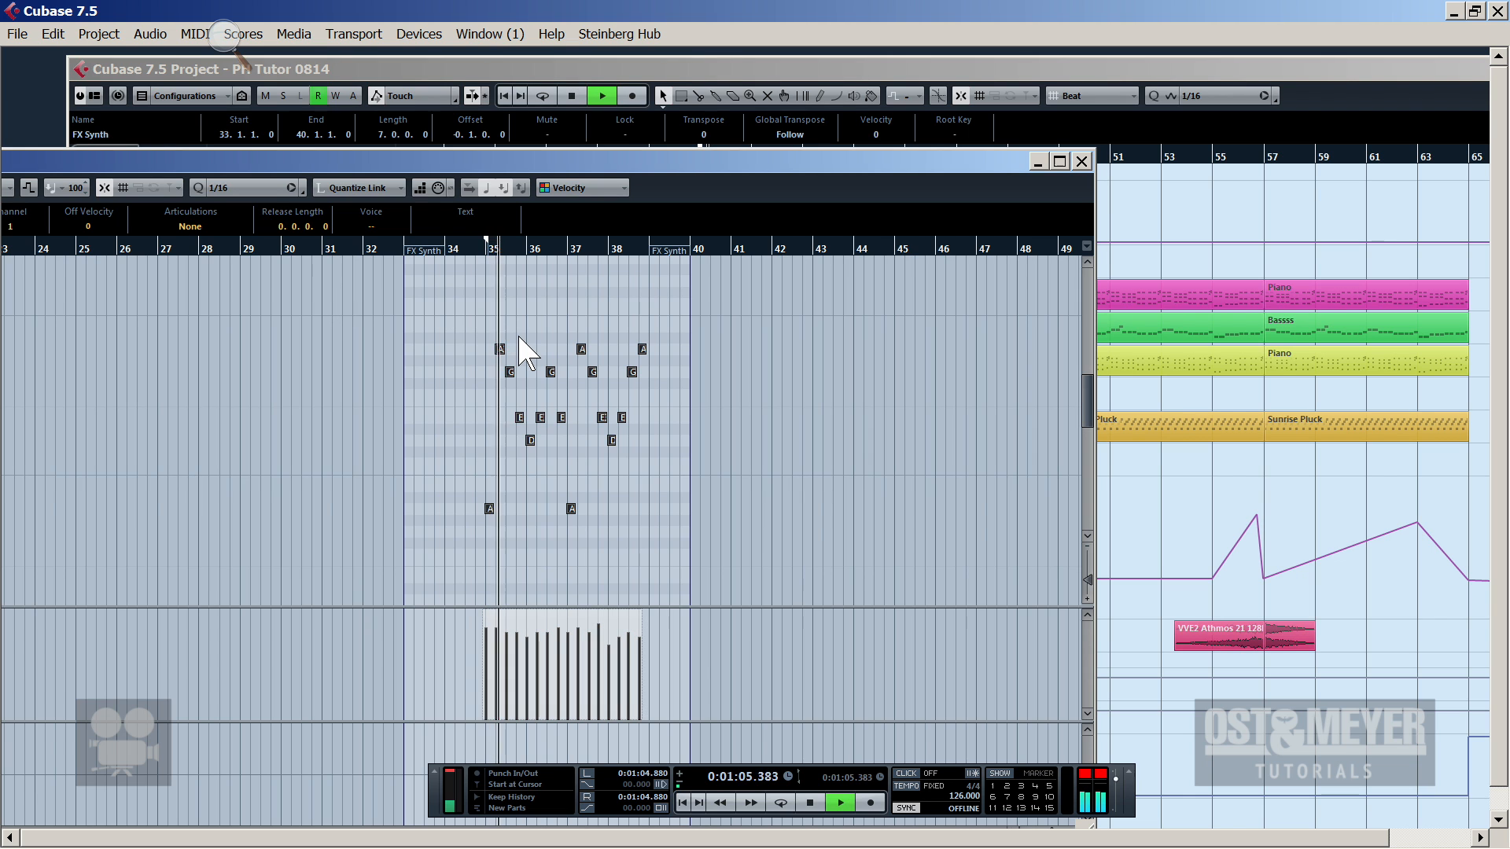
{"action": "key", "text": "space"}
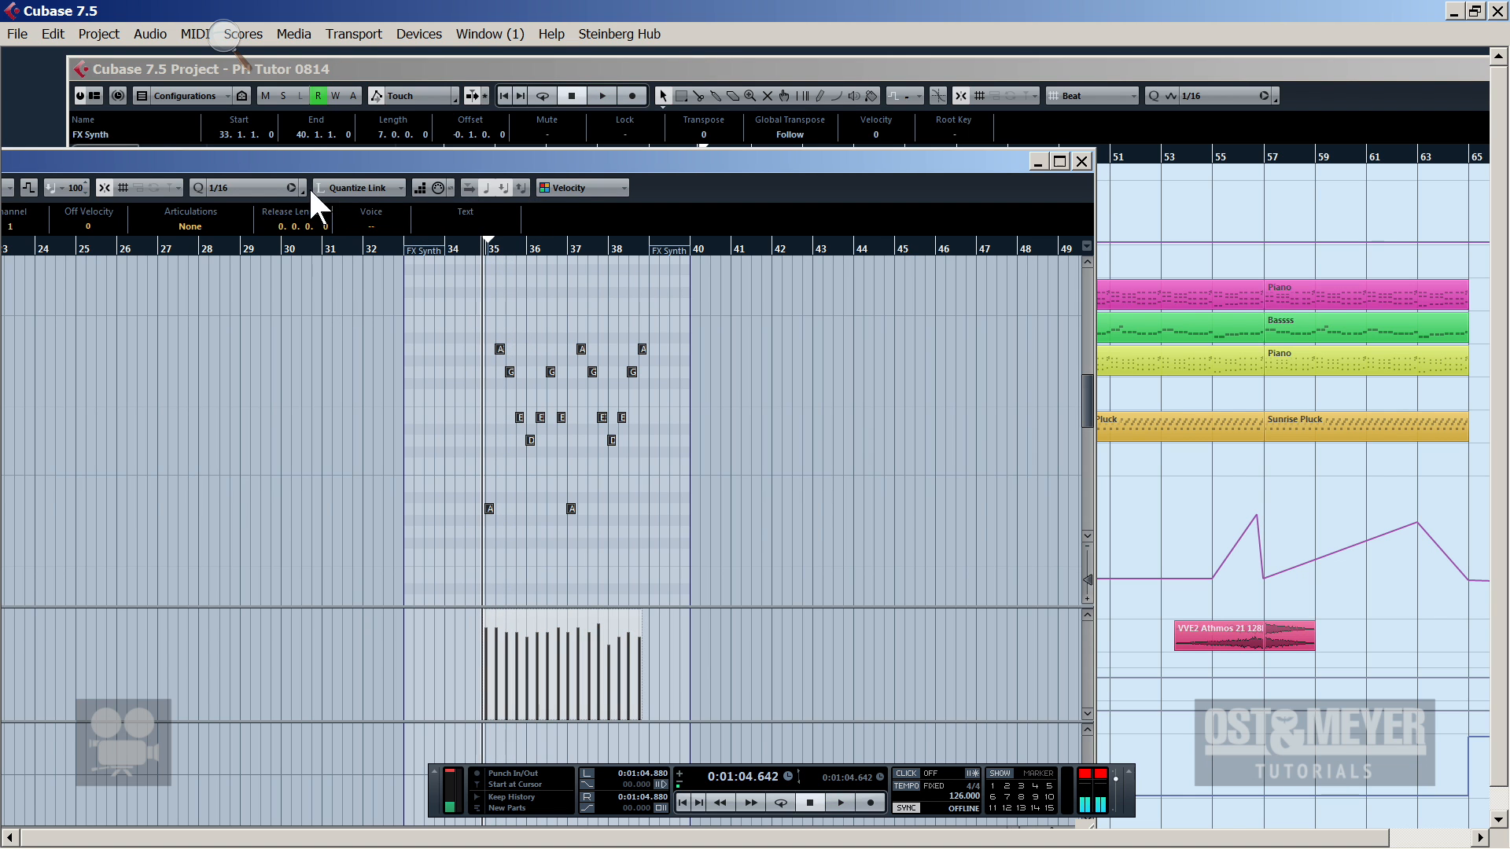
{"action": "left_click", "coordinate": [261, 189]}
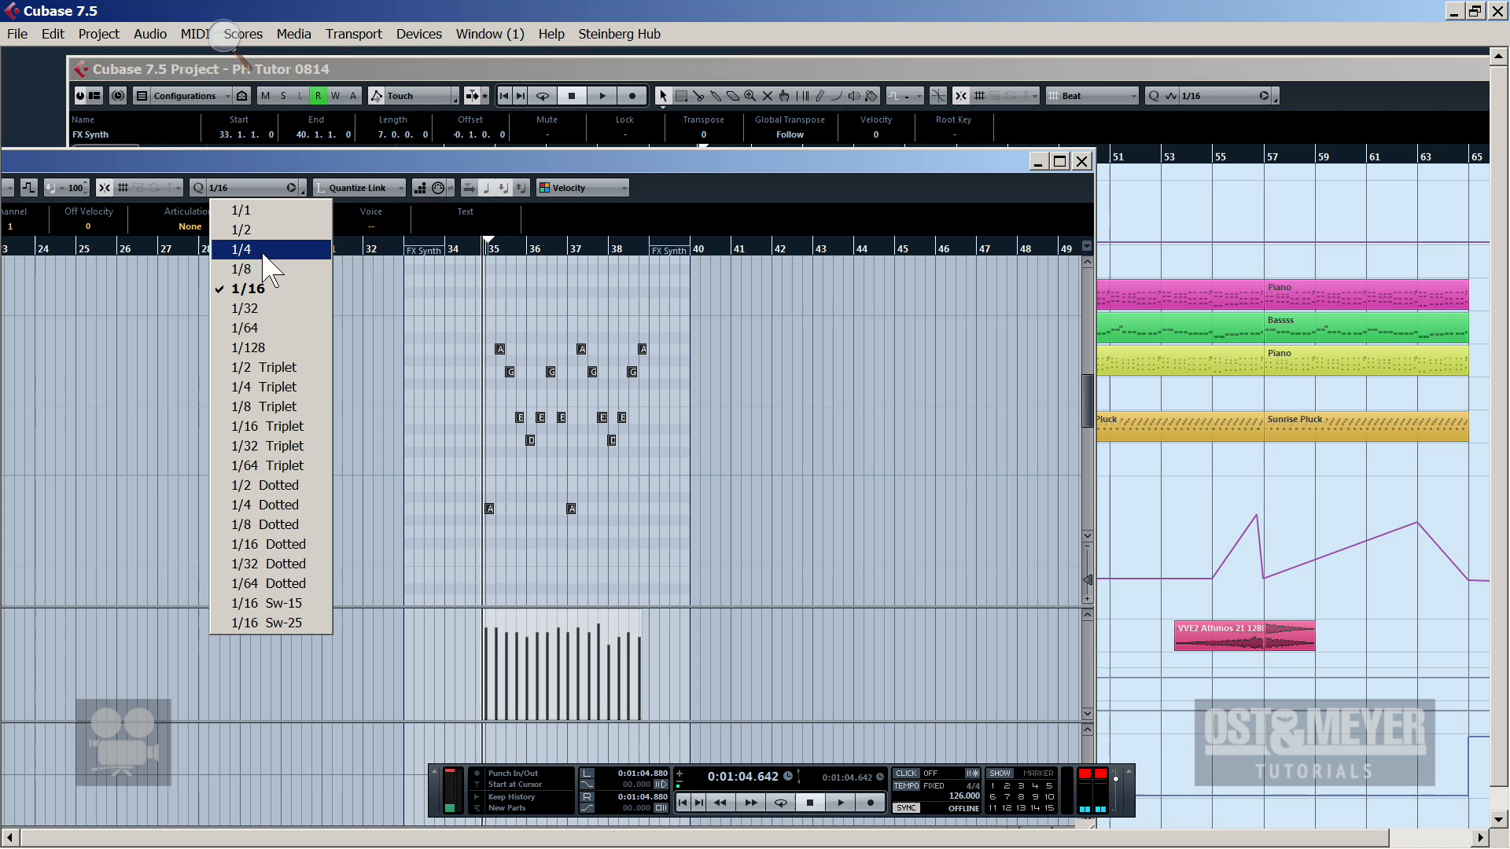
{"action": "left_click", "coordinate": [265, 247]}
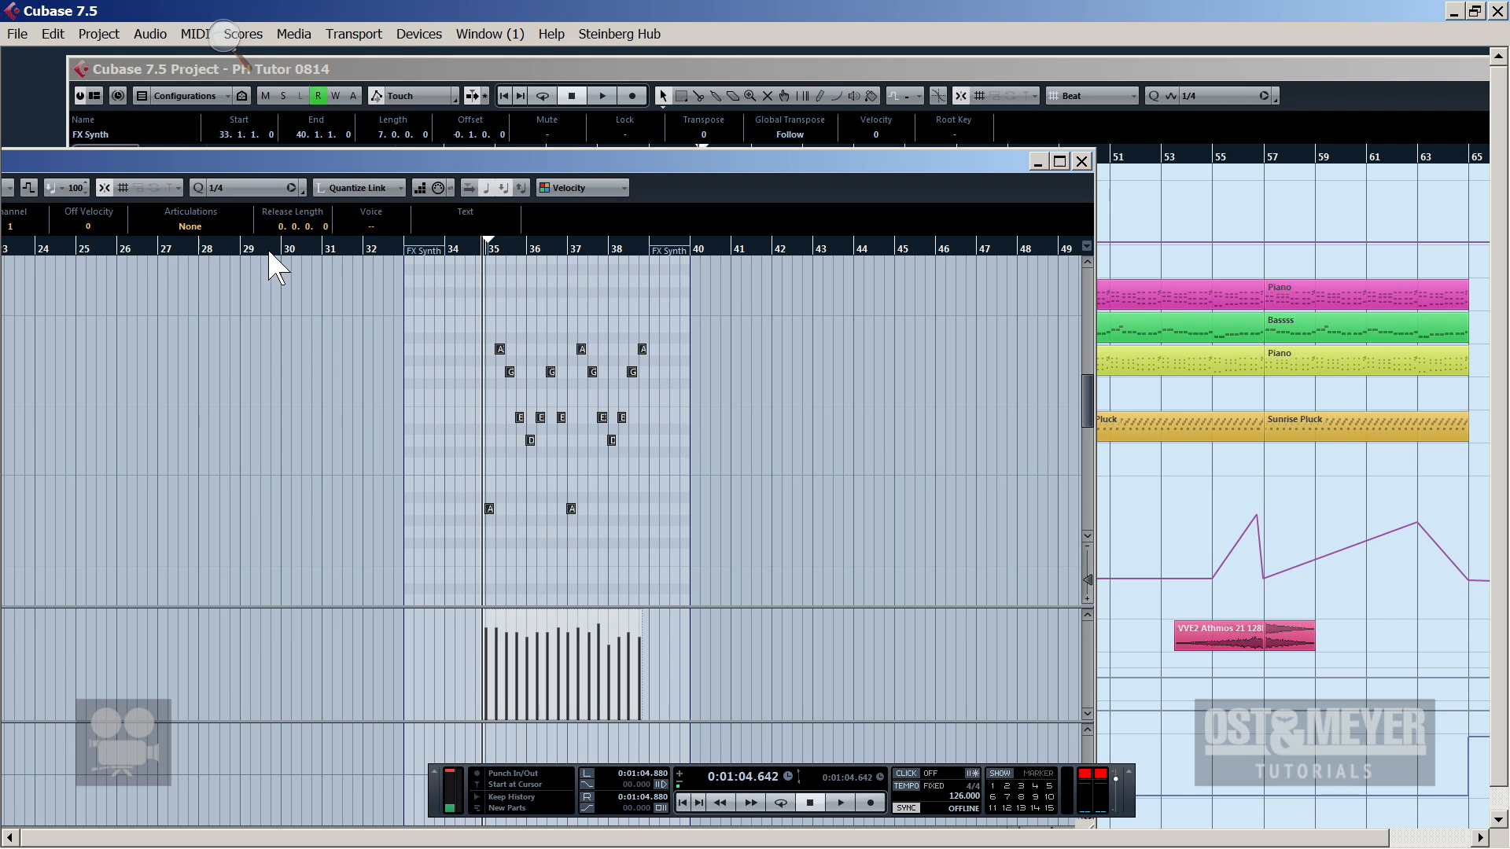
{"action": "key", "text": "q"}
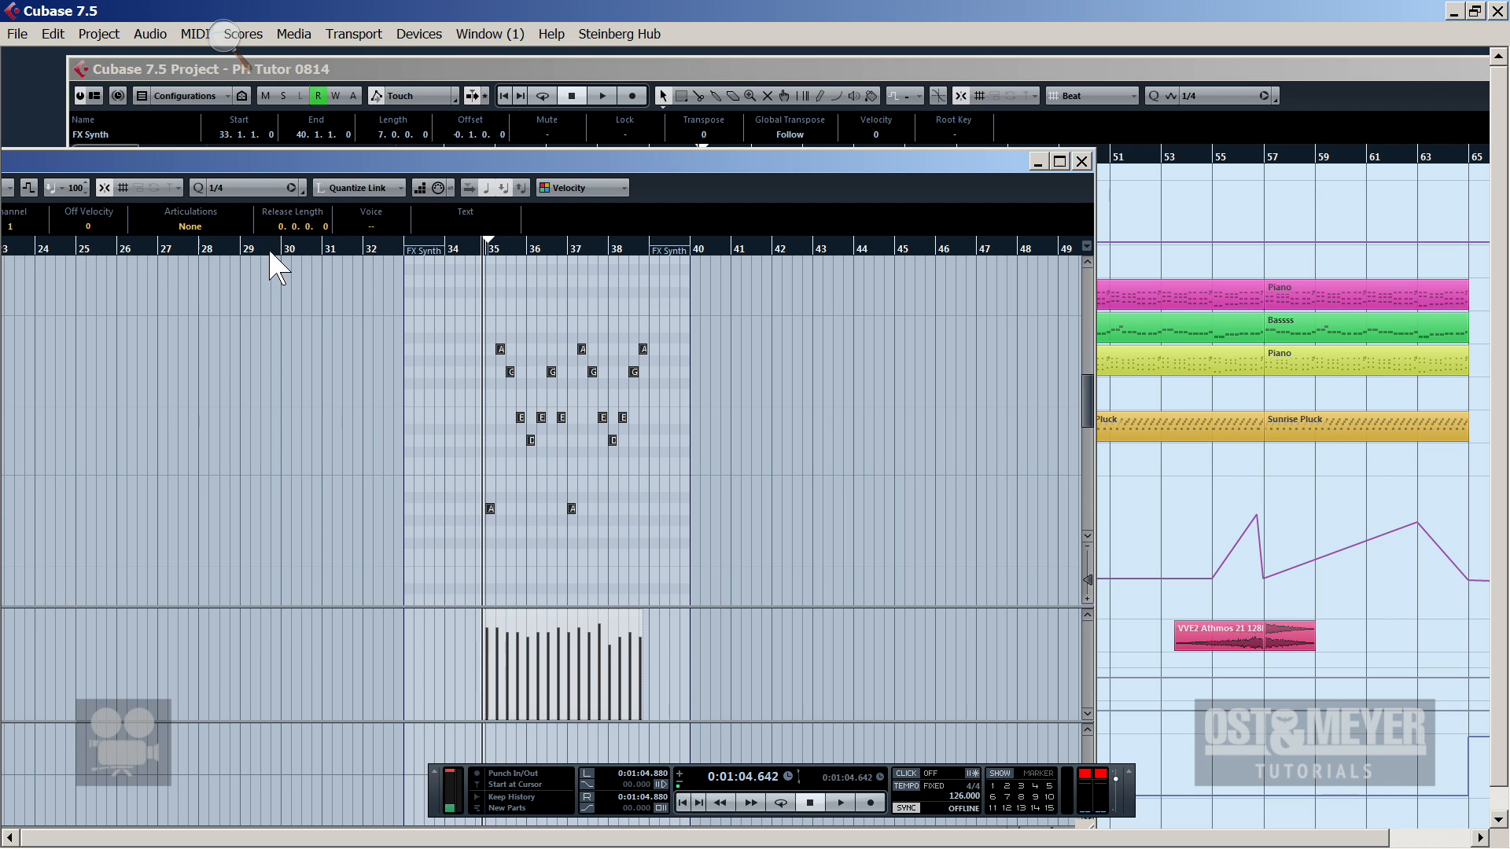
{"action": "left_click", "coordinate": [185, 35]}
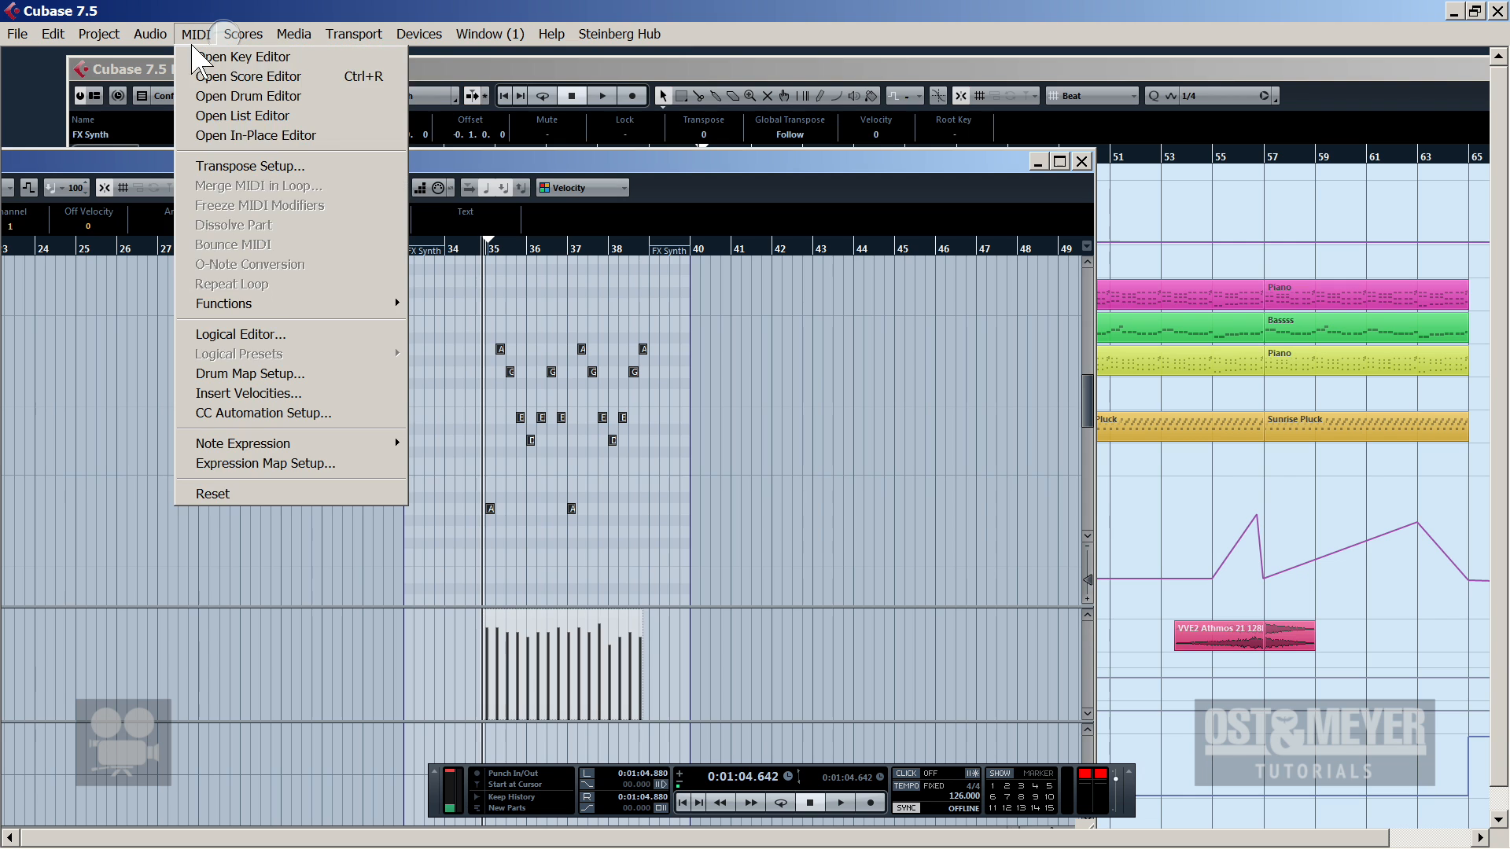
{"action": "mouse_move", "coordinate": [330, 305]}
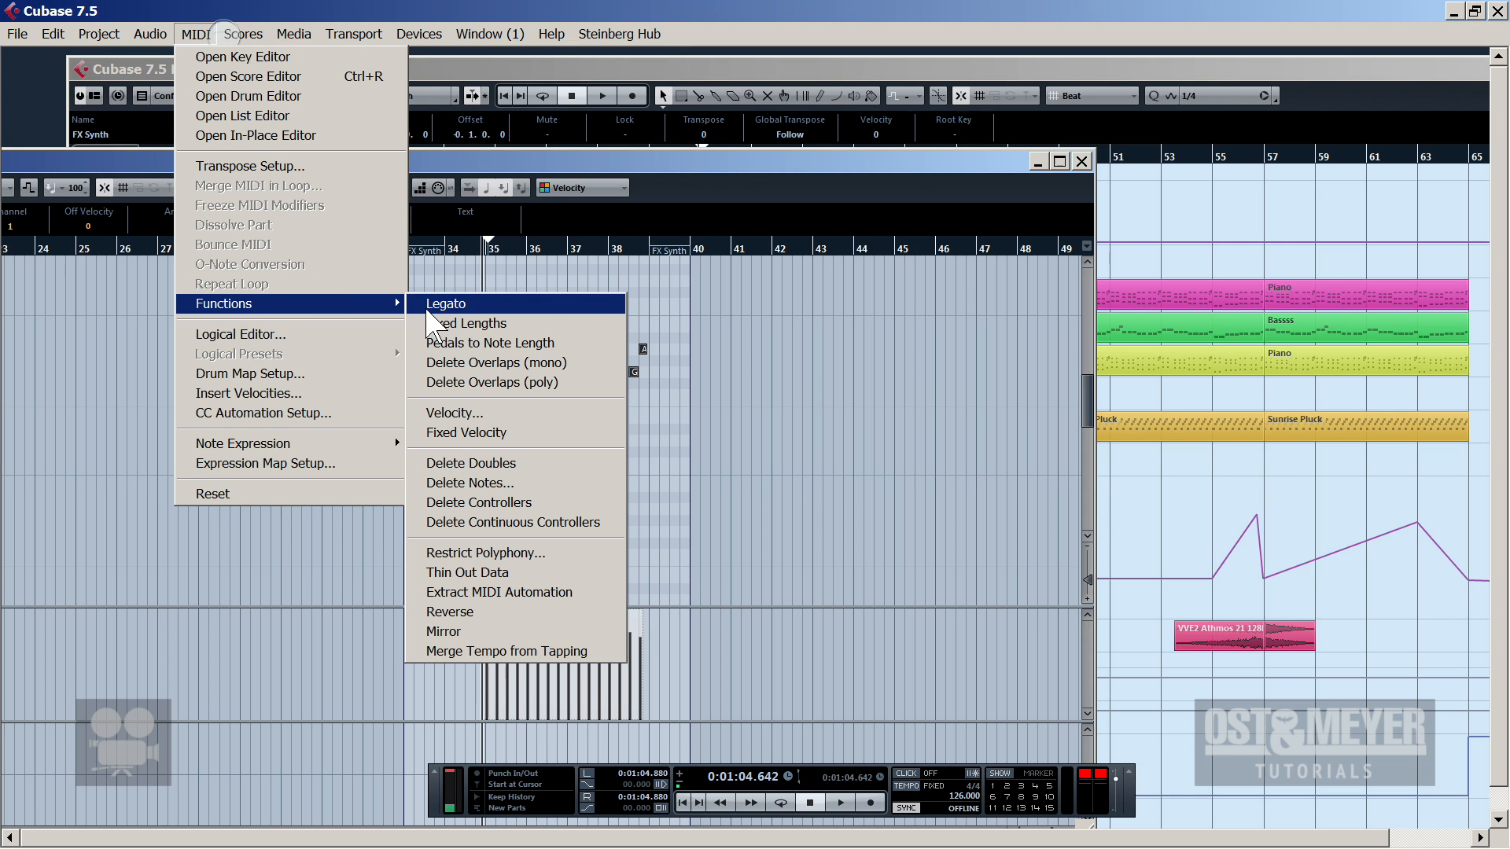
{"action": "left_click", "coordinate": [465, 329]}
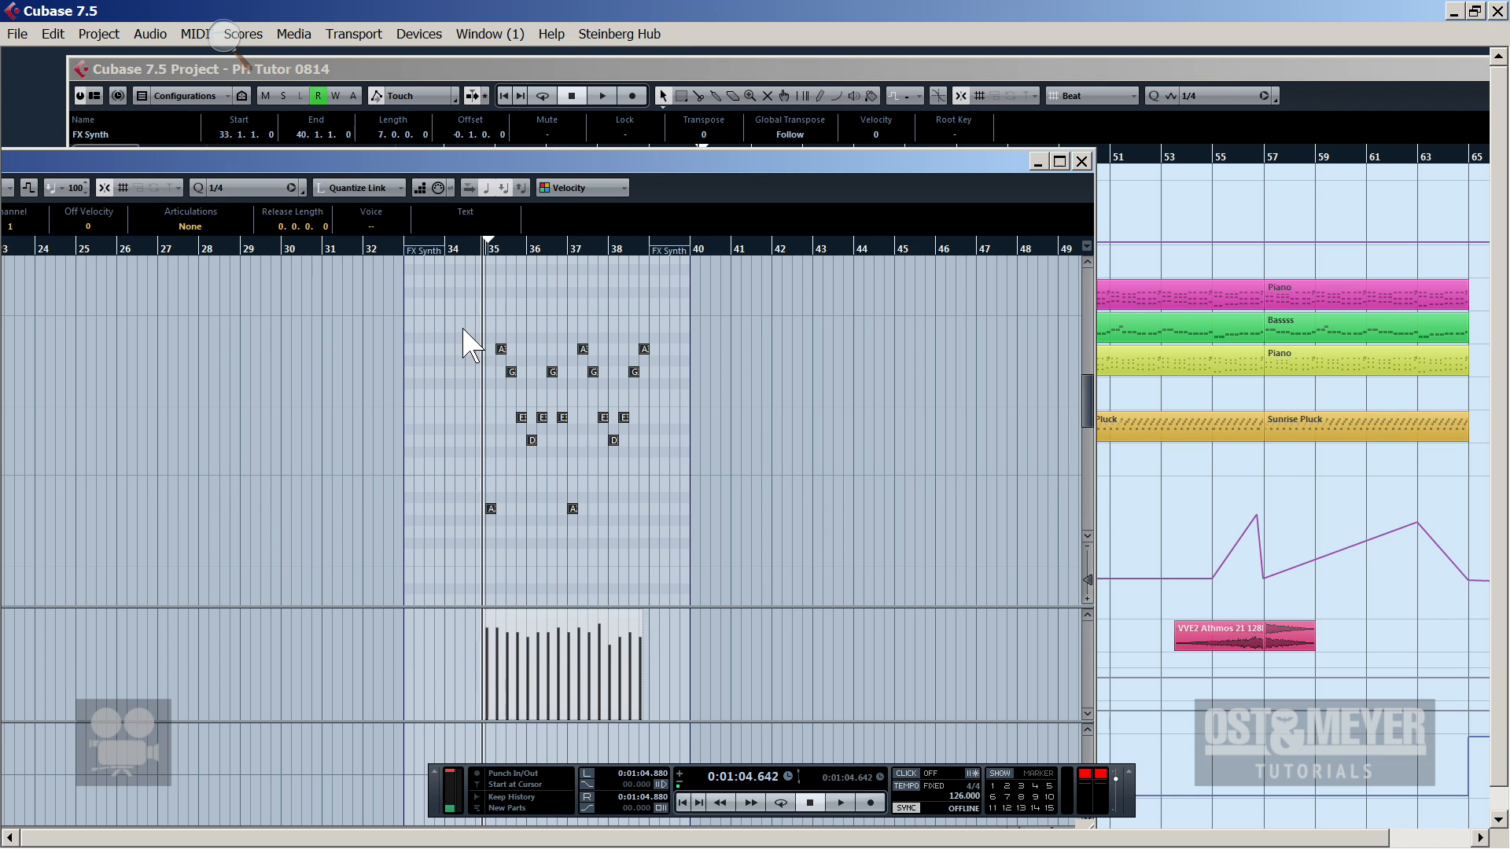
Apply Fixed Velocity to all FX Synth notes, lower their velocity to 58 and close the note editor
{"action": "left_click", "coordinate": [200, 36]}
{"action": "mouse_move", "coordinate": [276, 305]}
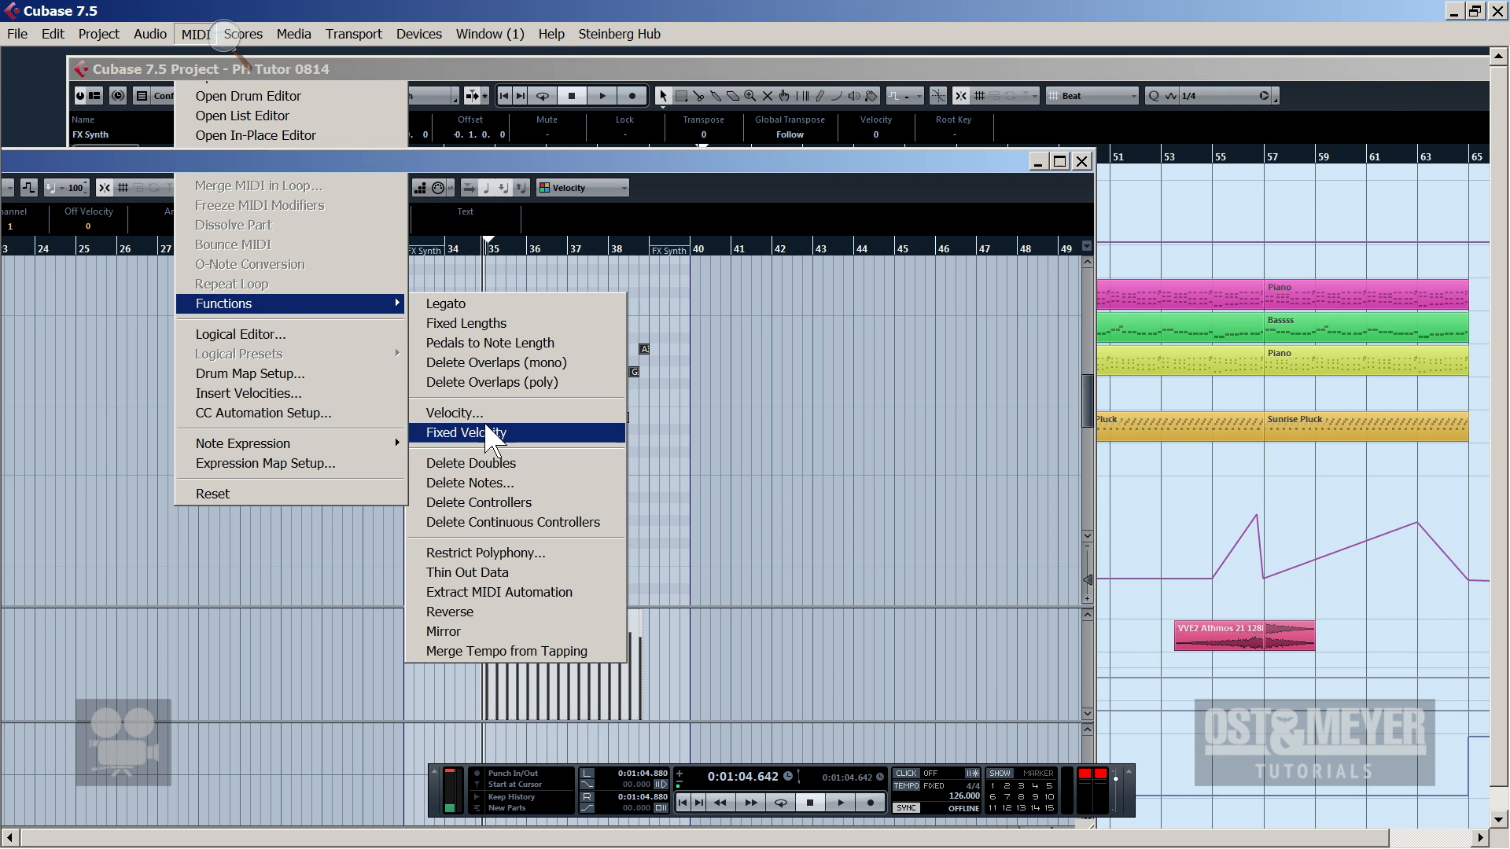
{"action": "left_click", "coordinate": [493, 434]}
{"action": "key", "text": "space"}
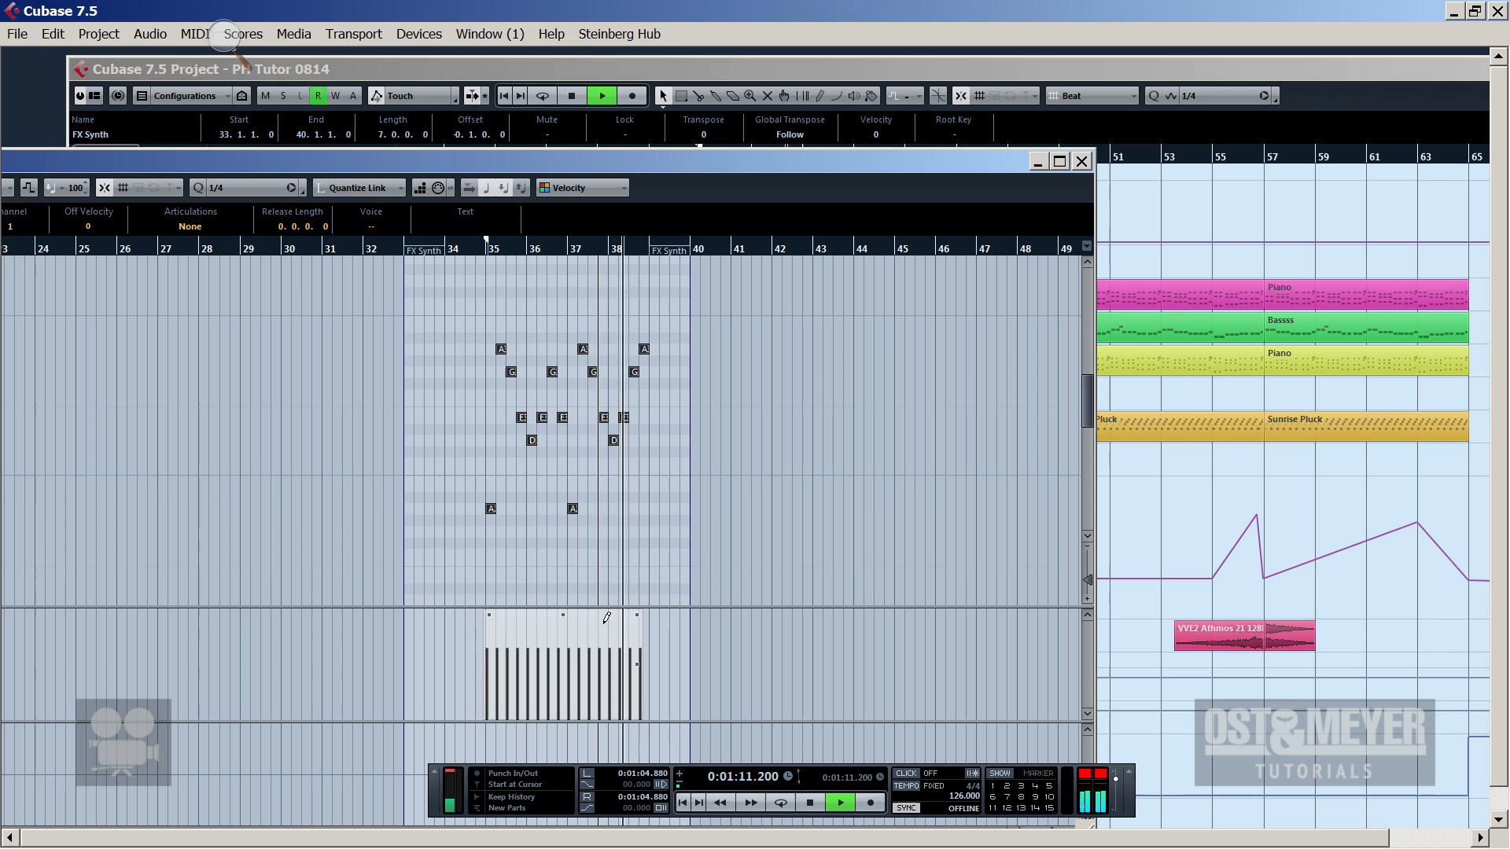
{"action": "left_click_drag", "start_coordinate": [611, 621], "coordinate": [612, 640]}
{"action": "key", "text": "KP_1"}
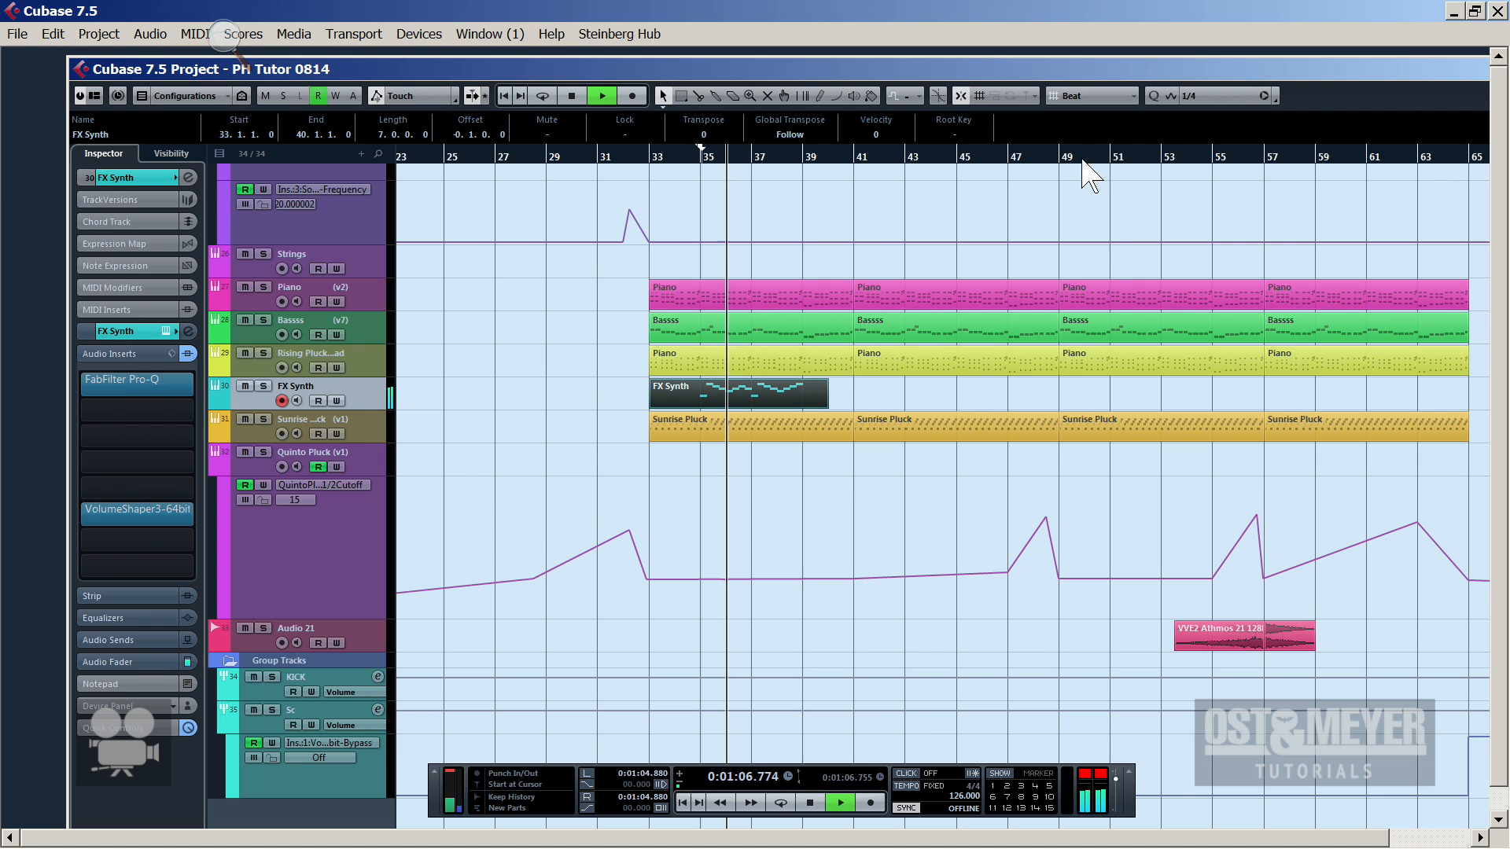
{"action": "left_click", "coordinate": [1081, 161]}
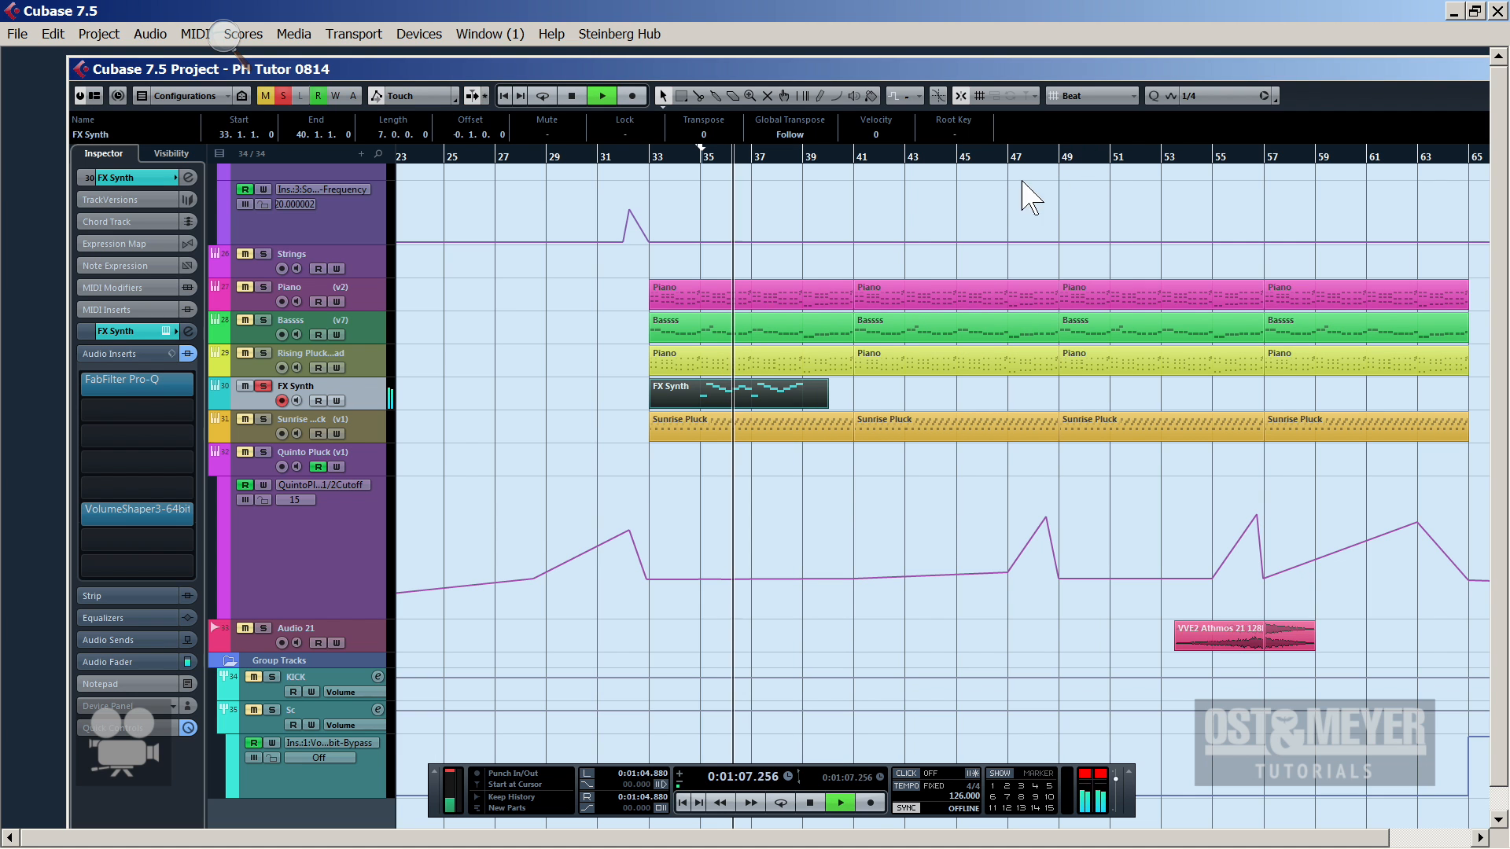
Unsolo the FX Synth track and replay its part with the full mix from about bar 35
{"action": "left_click", "coordinate": [265, 386]}
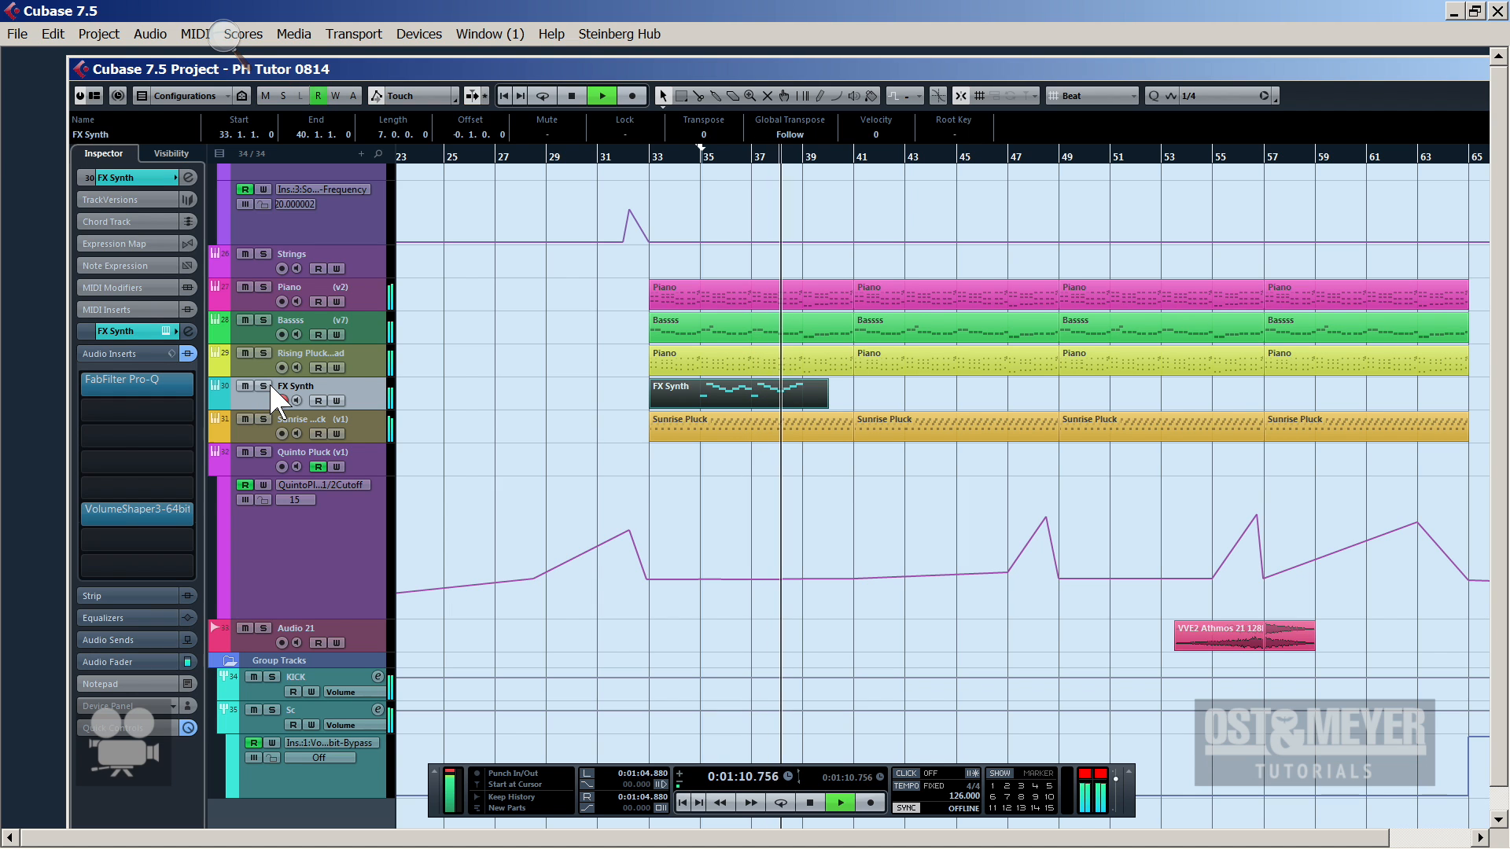
{"action": "left_click", "coordinate": [702, 402]}
{"action": "key", "text": "KP_1"}
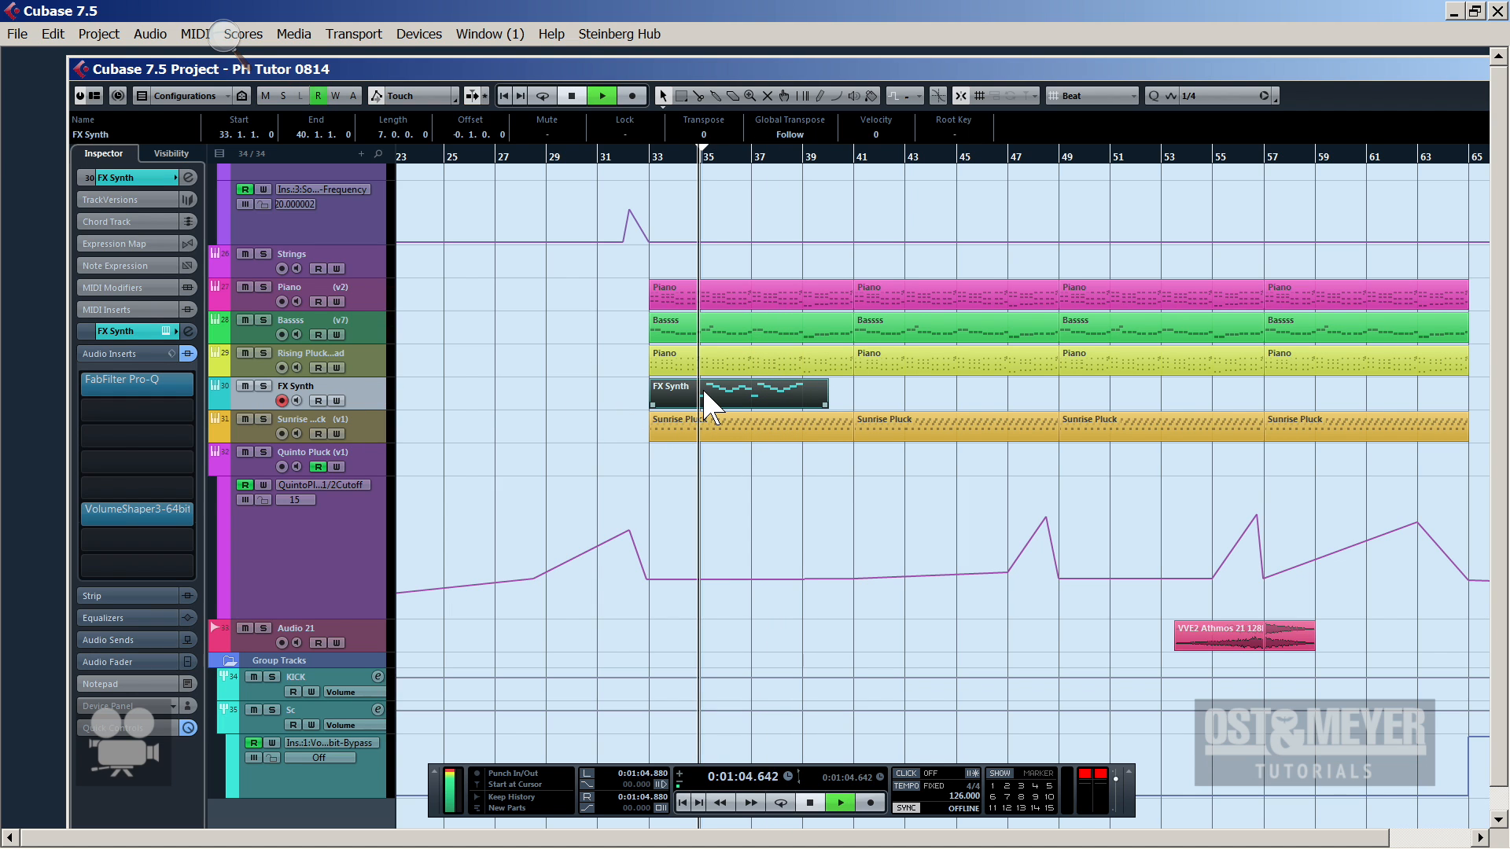
Reopen the FX Synth part, raise the E3 note at 36.2 to A3, and close the Key Editor
{"action": "double_click", "coordinate": [705, 402]}
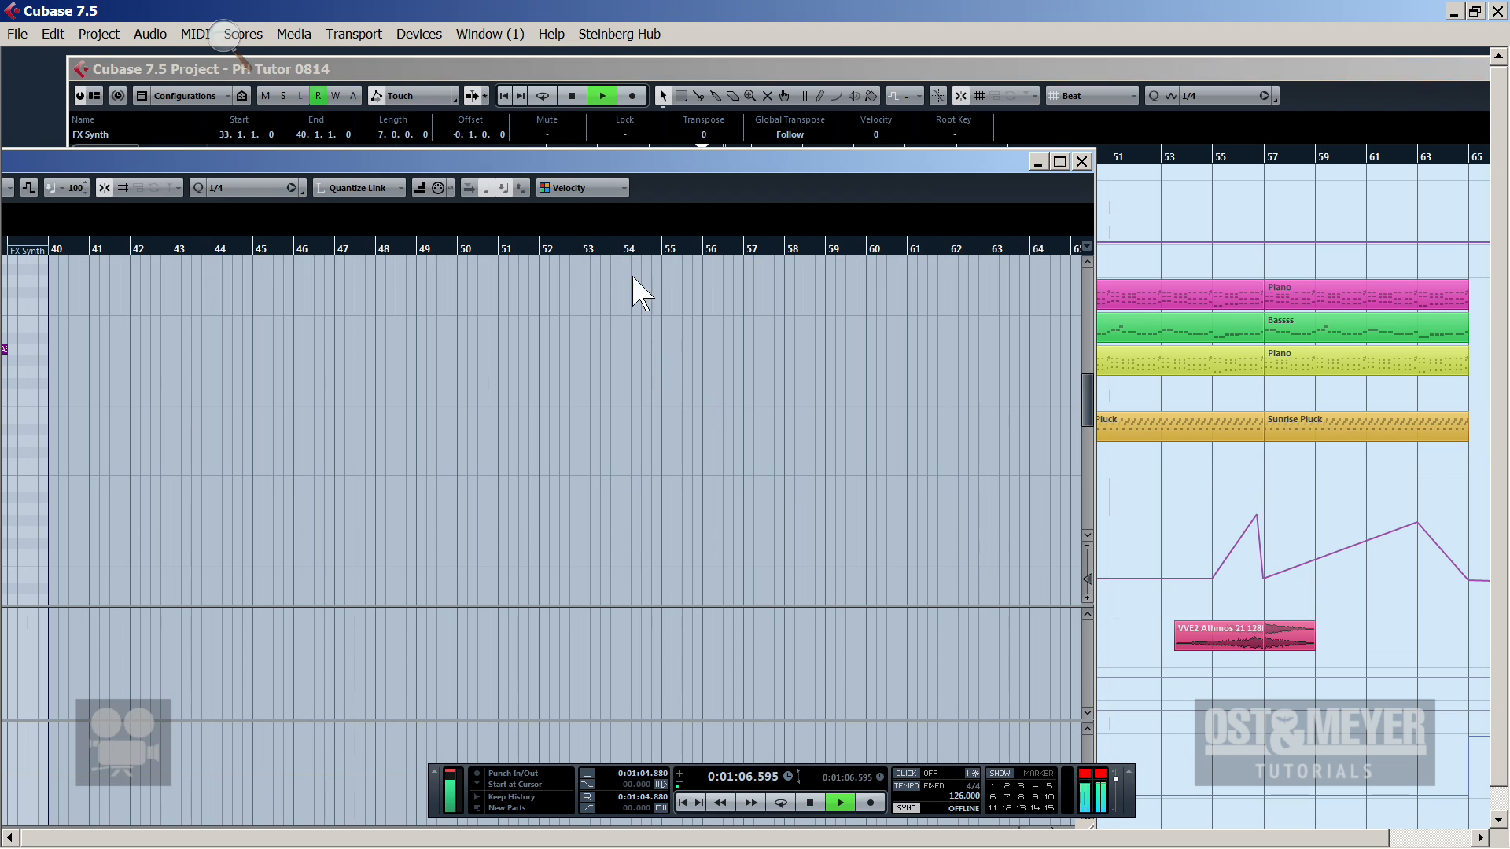
{"action": "left_click_drag", "start_coordinate": [601, 227], "coordinate": [1, 368]}
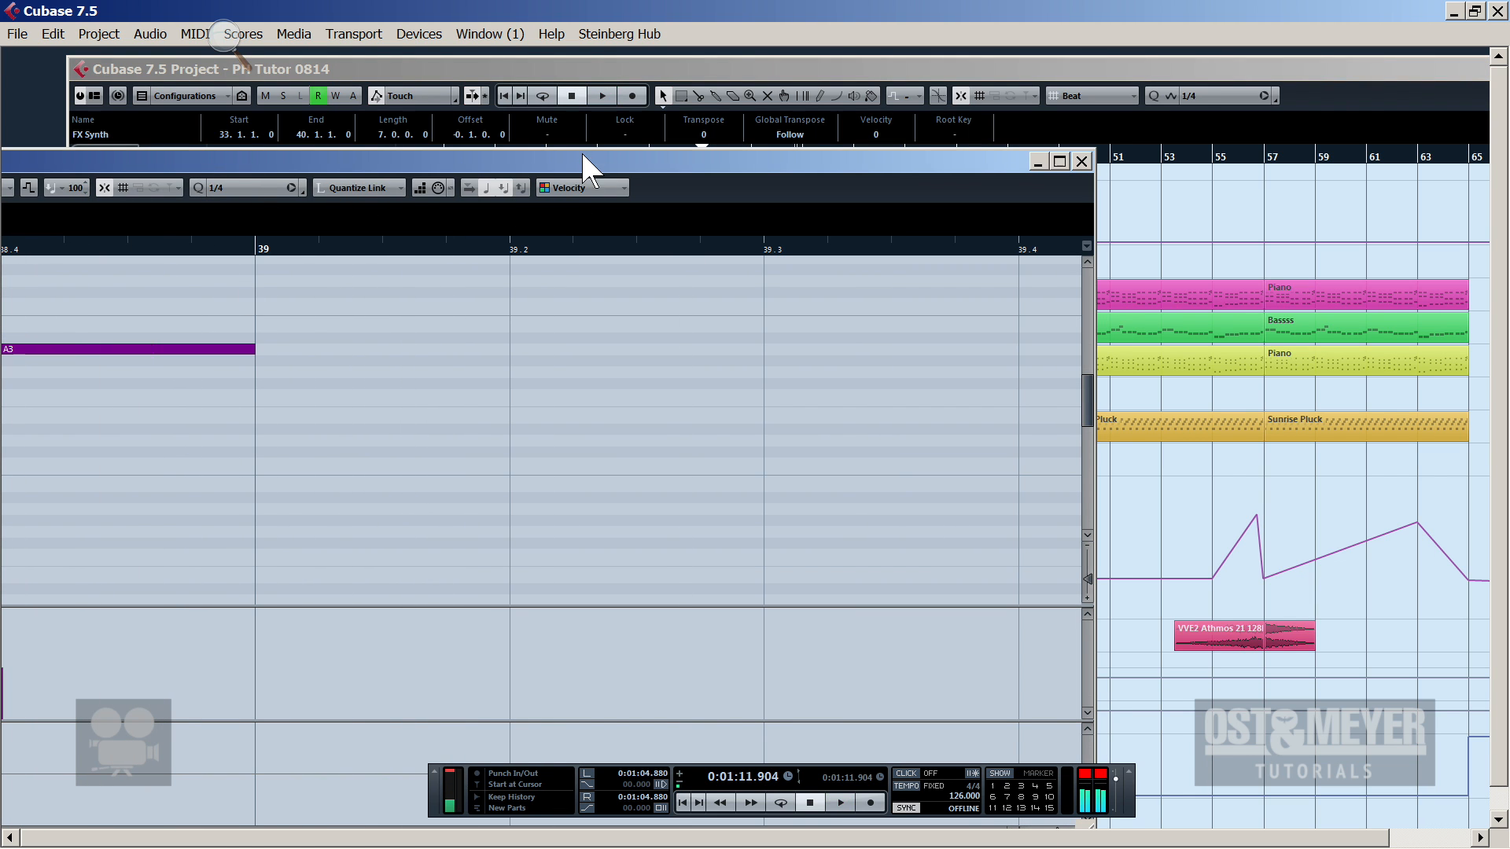
{"action": "left_click_drag", "start_coordinate": [586, 165], "coordinate": [1132, 111]}
{"action": "left_click", "coordinate": [769, 196]}
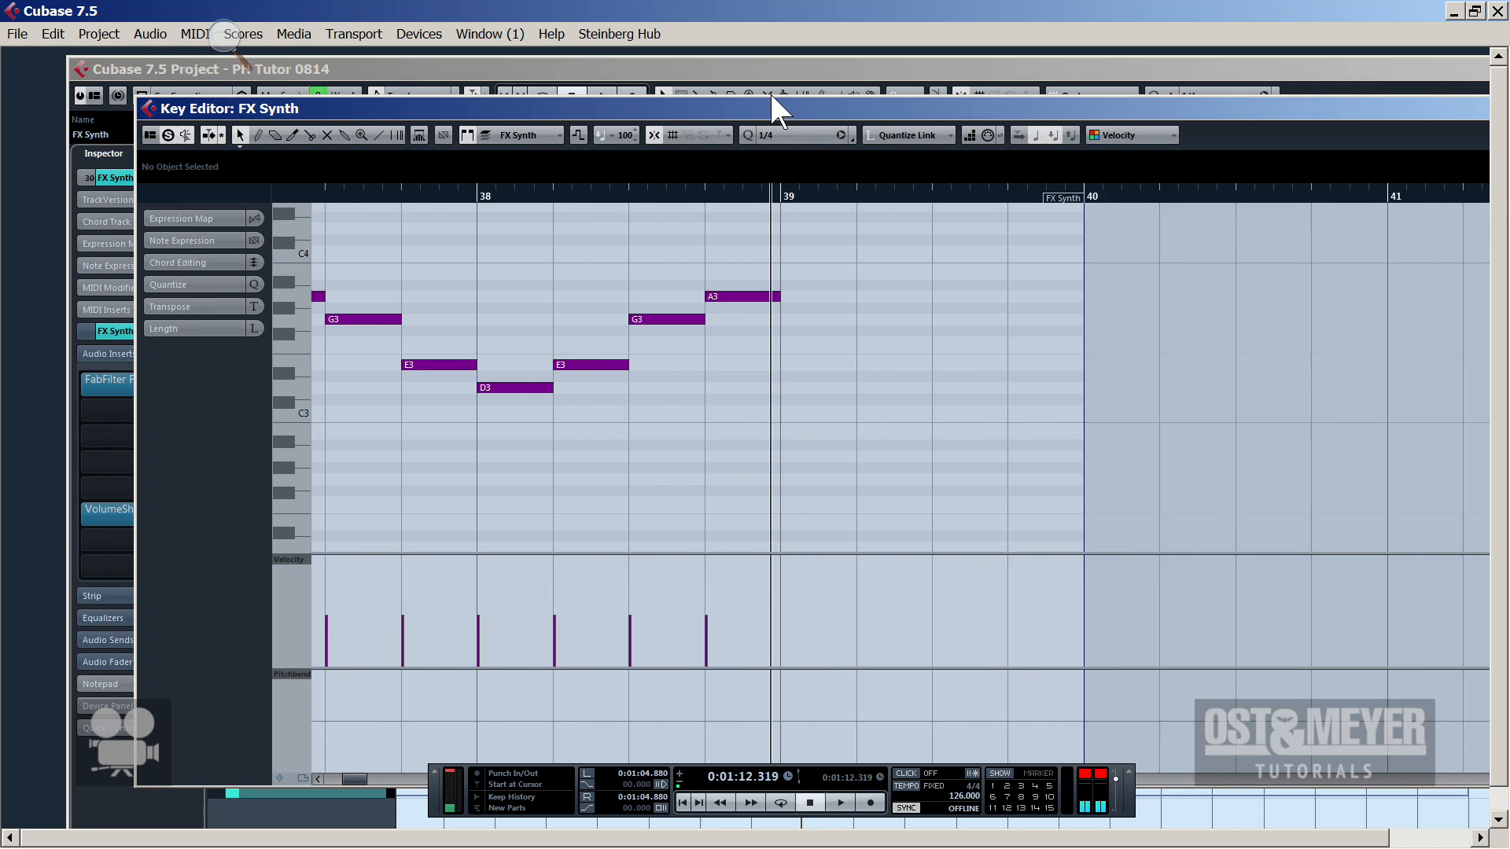
{"action": "left_click_drag", "start_coordinate": [771, 94], "coordinate": [667, 346]}
{"action": "key", "text": "space"}
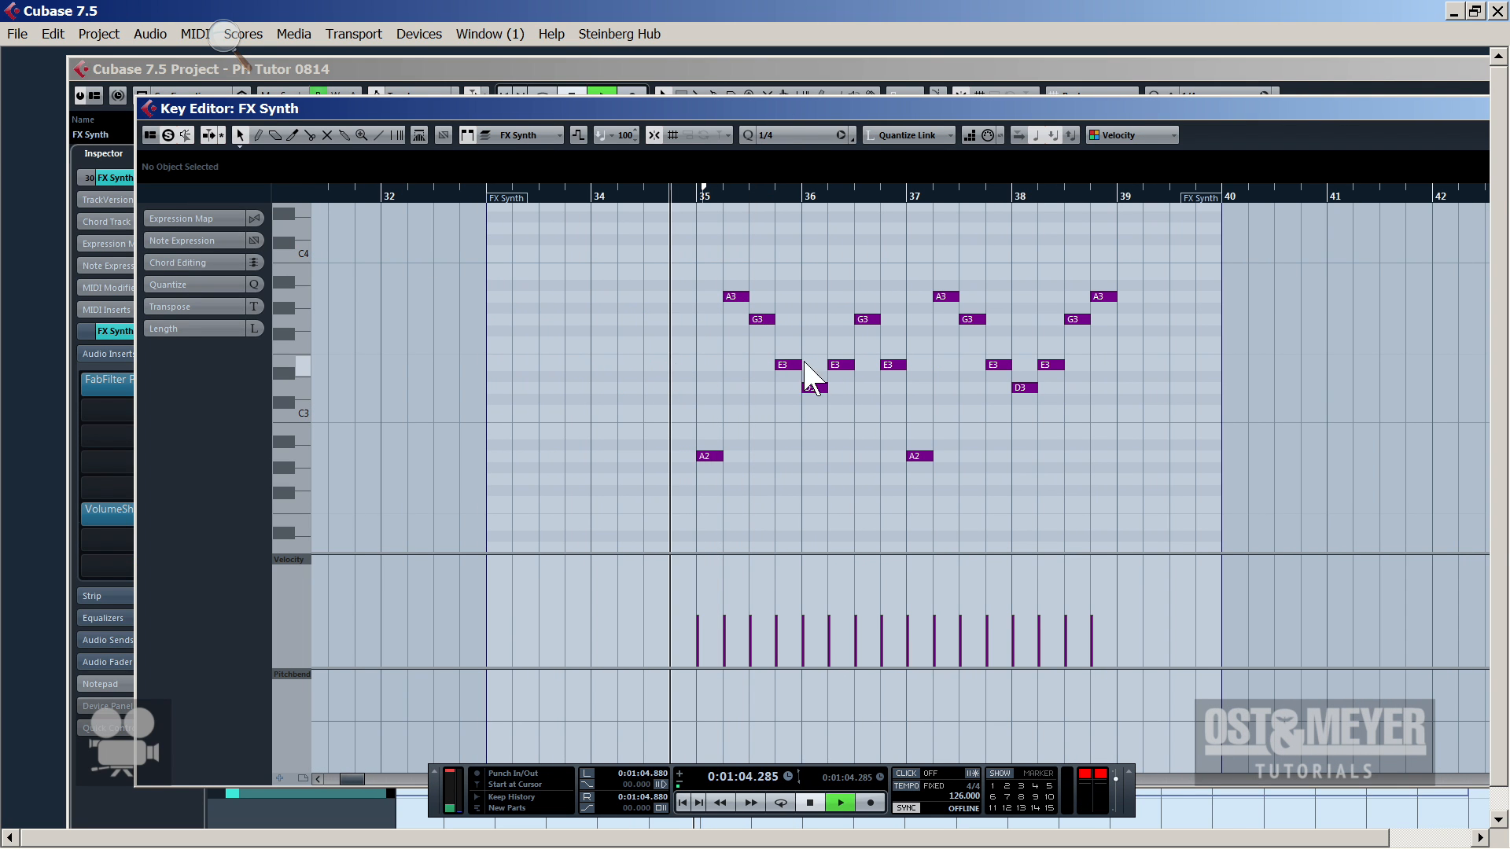
{"action": "scroll", "coordinate": [842, 377], "scroll_direction": "up", "scroll_amount": 2}
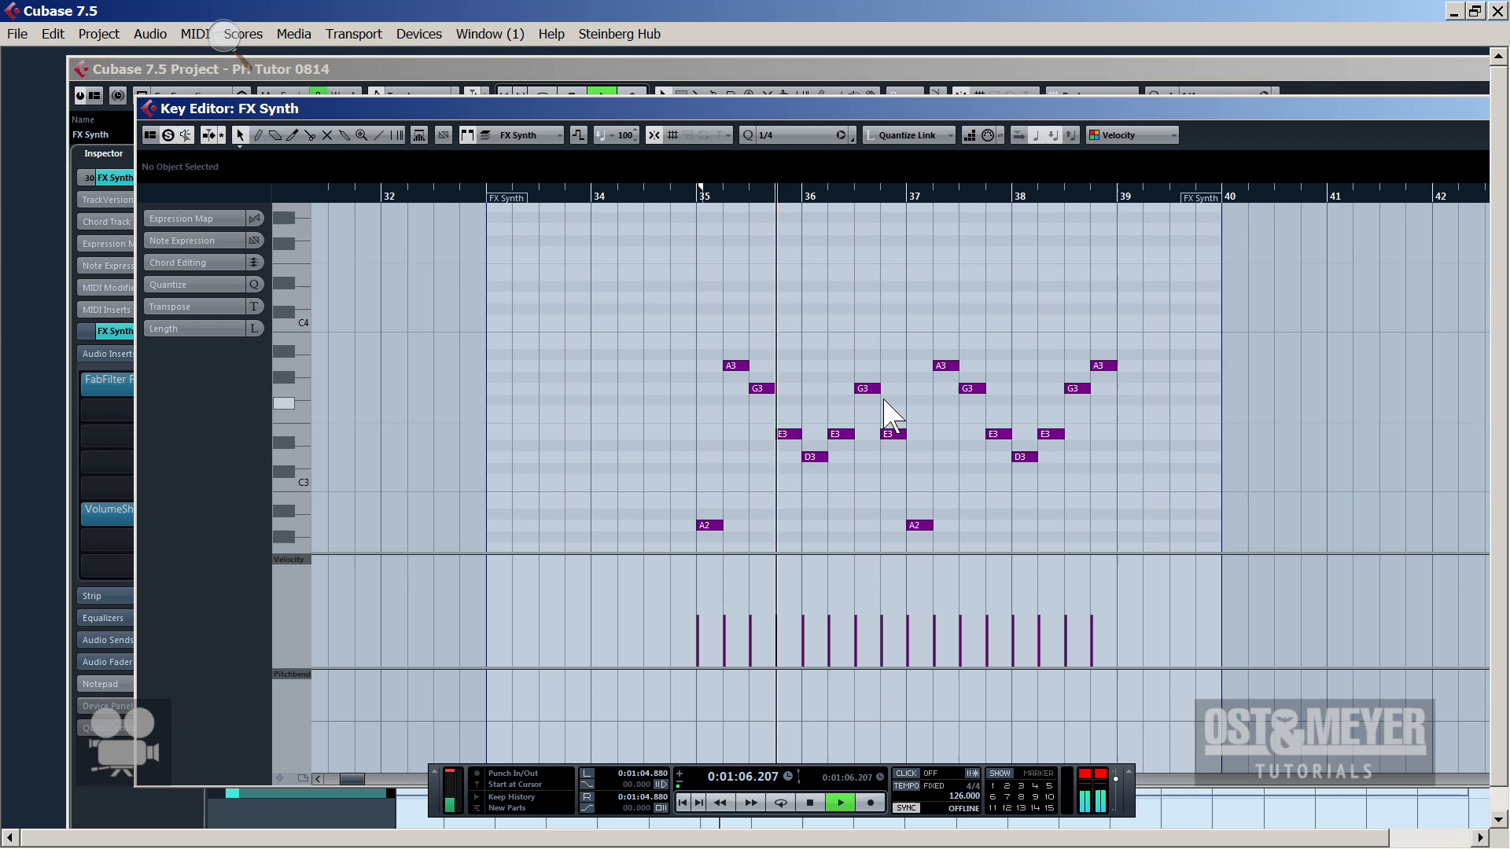
{"action": "key", "text": "space"}
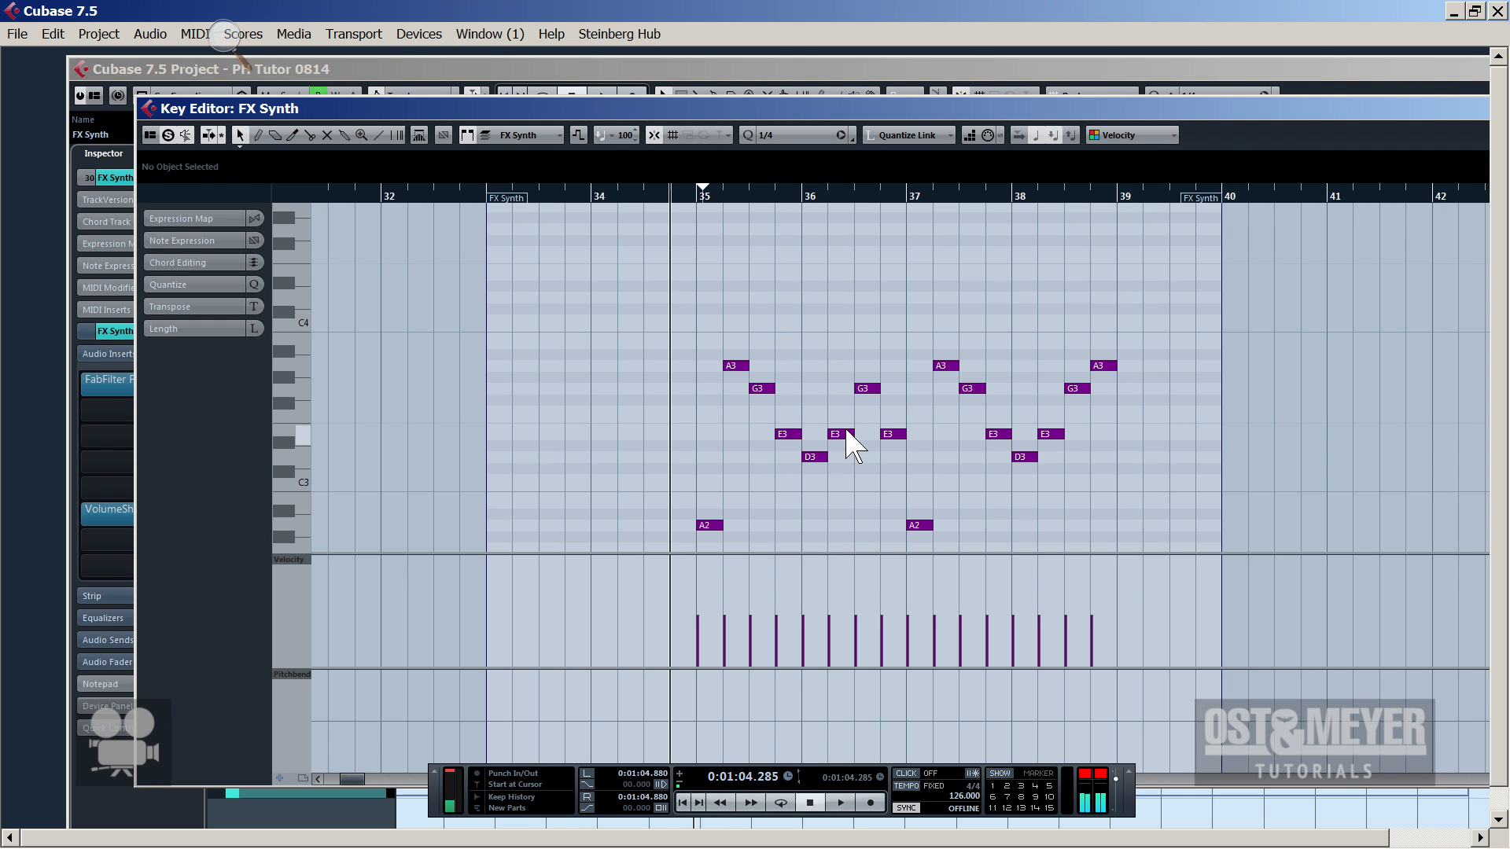
{"action": "left_click_drag", "start_coordinate": [845, 431], "coordinate": [839, 359]}
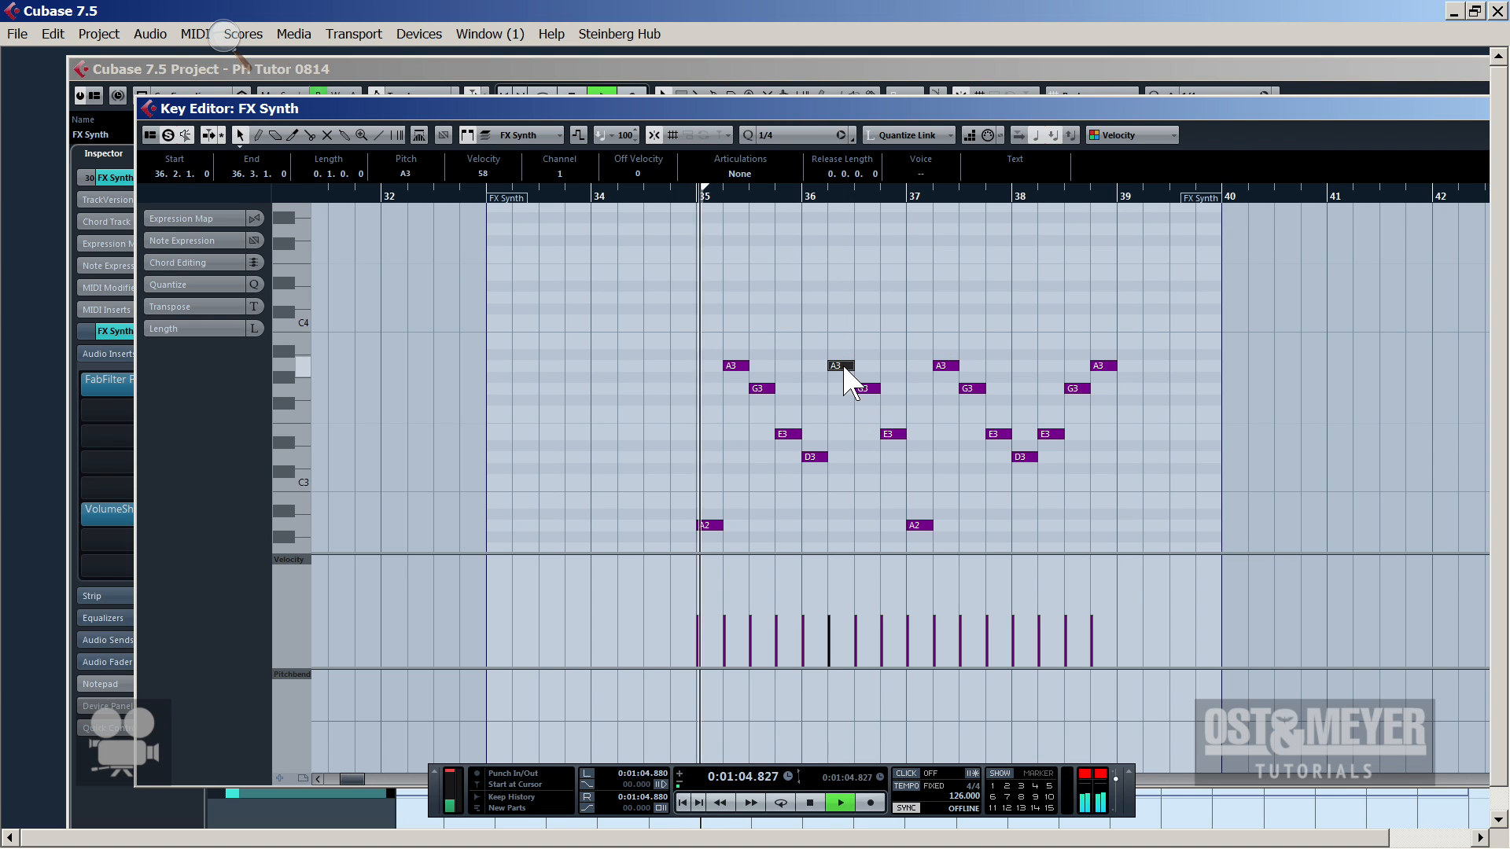
{"action": "left_click_drag", "start_coordinate": [982, 108], "coordinate": [584, 141]}
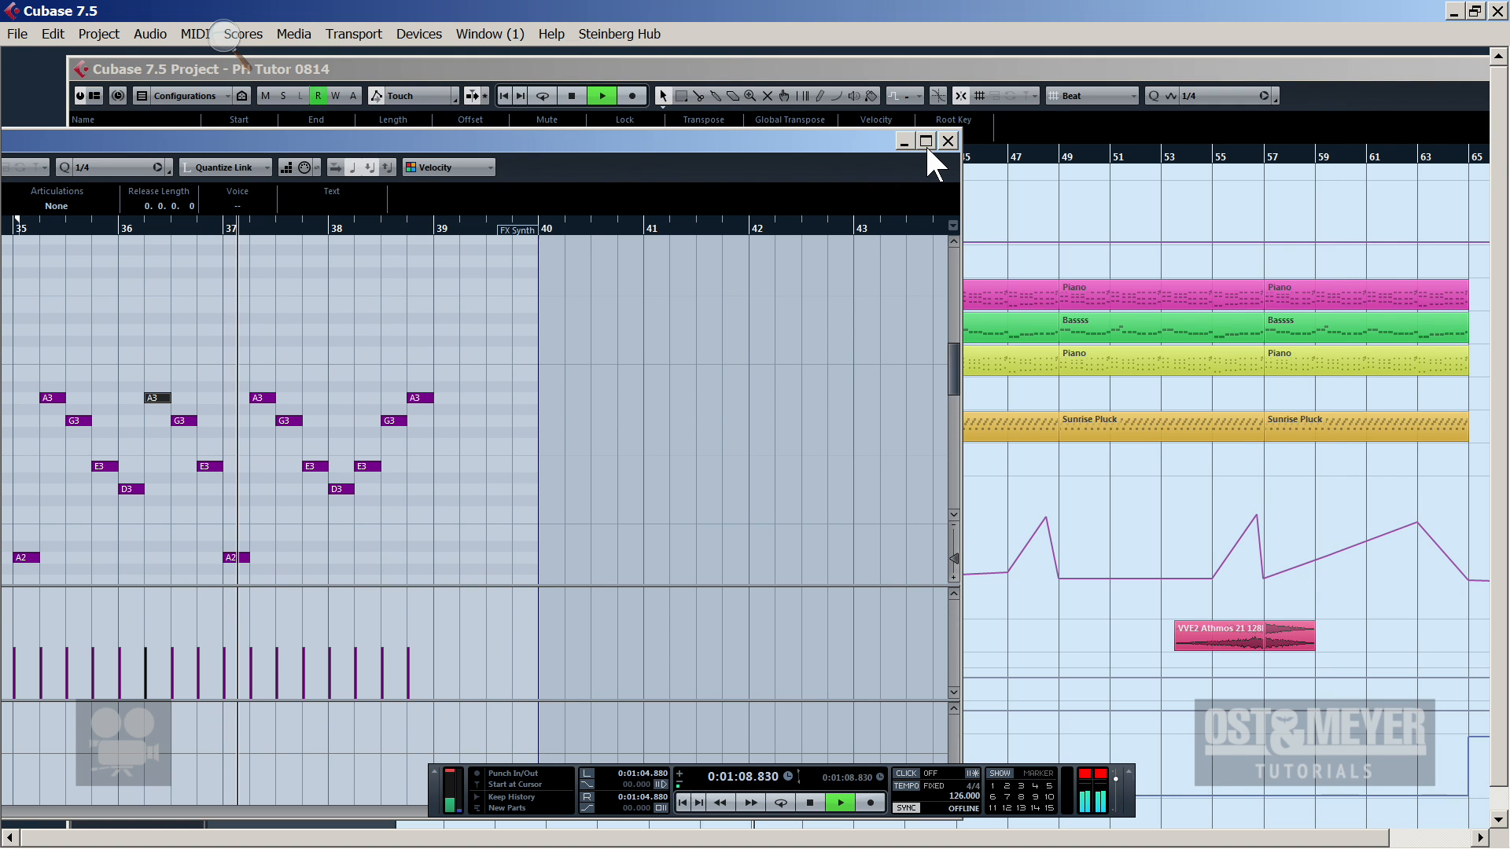
{"action": "left_click", "coordinate": [947, 141]}
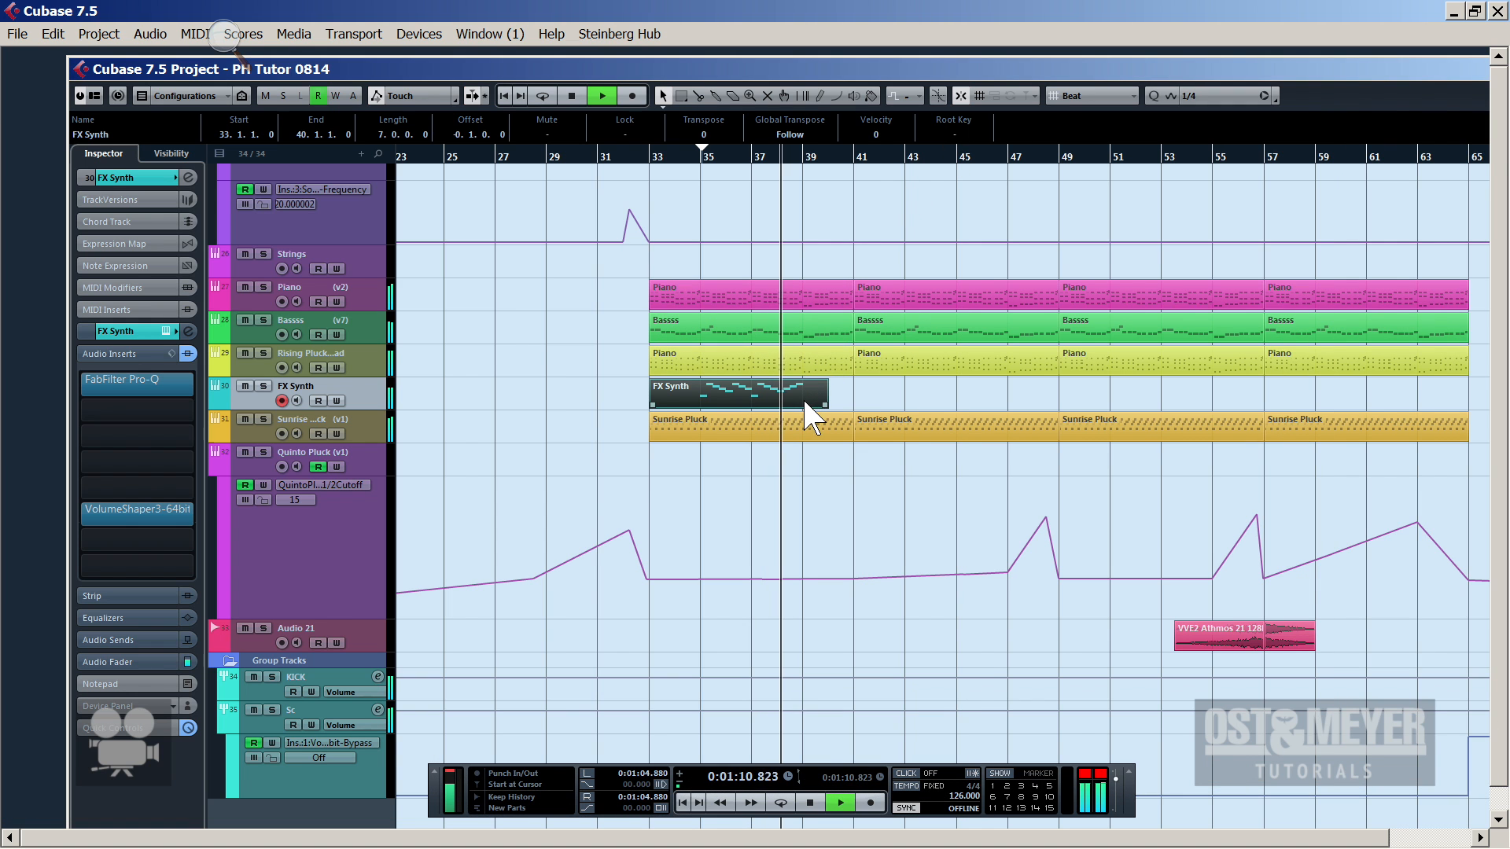
Split the FX Synth part at bar 39 and delete the leftover piece after the cut
{"action": "left_click", "coordinate": [806, 393], "text": "alt"}
{"action": "key", "text": "Delete"}
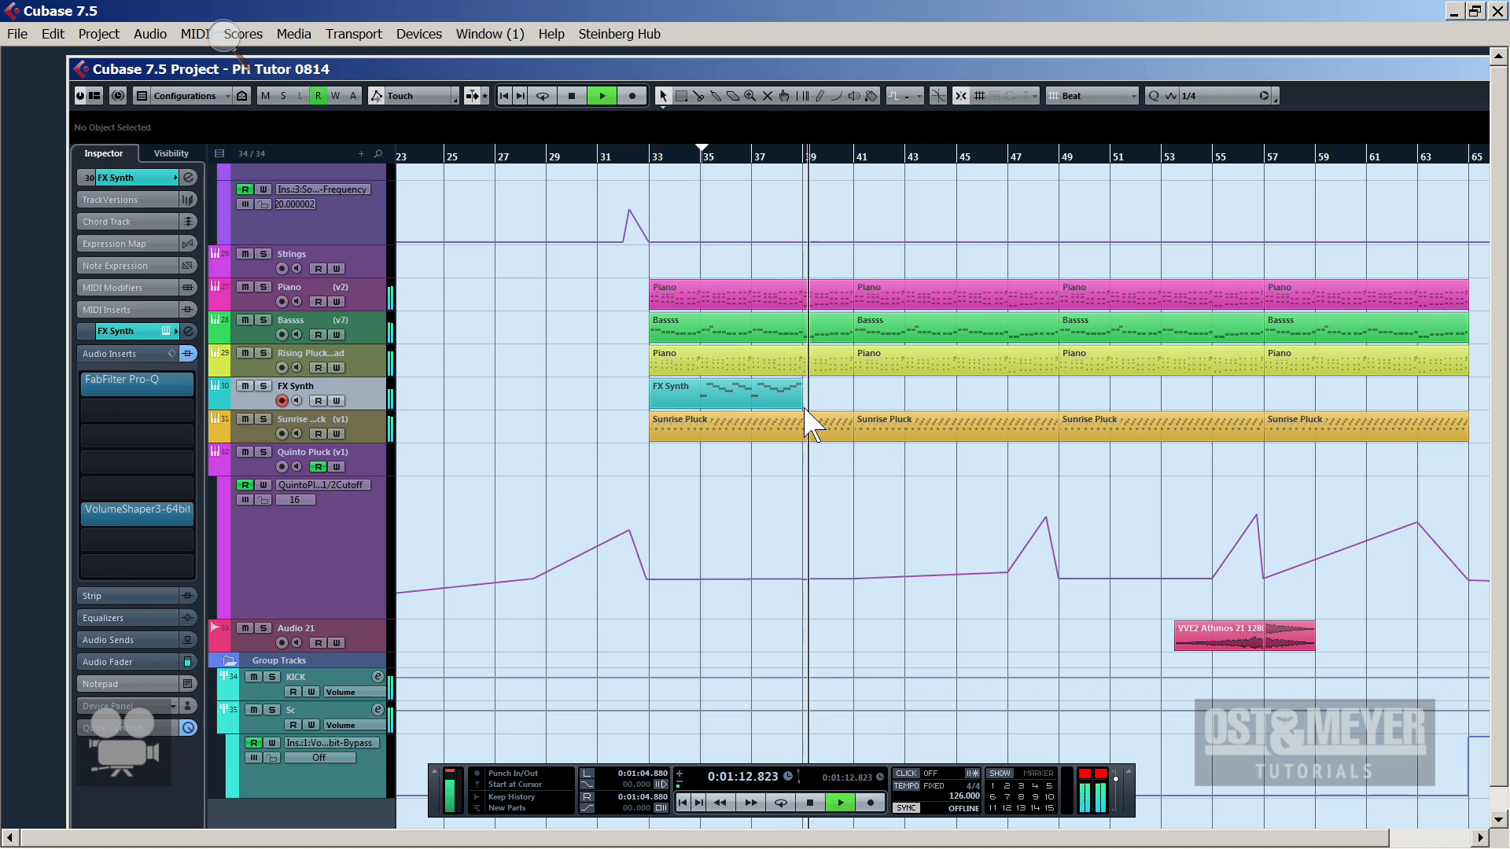
Move the FX Synth part two bars earlier so it starts at bar 31, and restart playback
{"action": "left_click", "coordinate": [780, 397]}
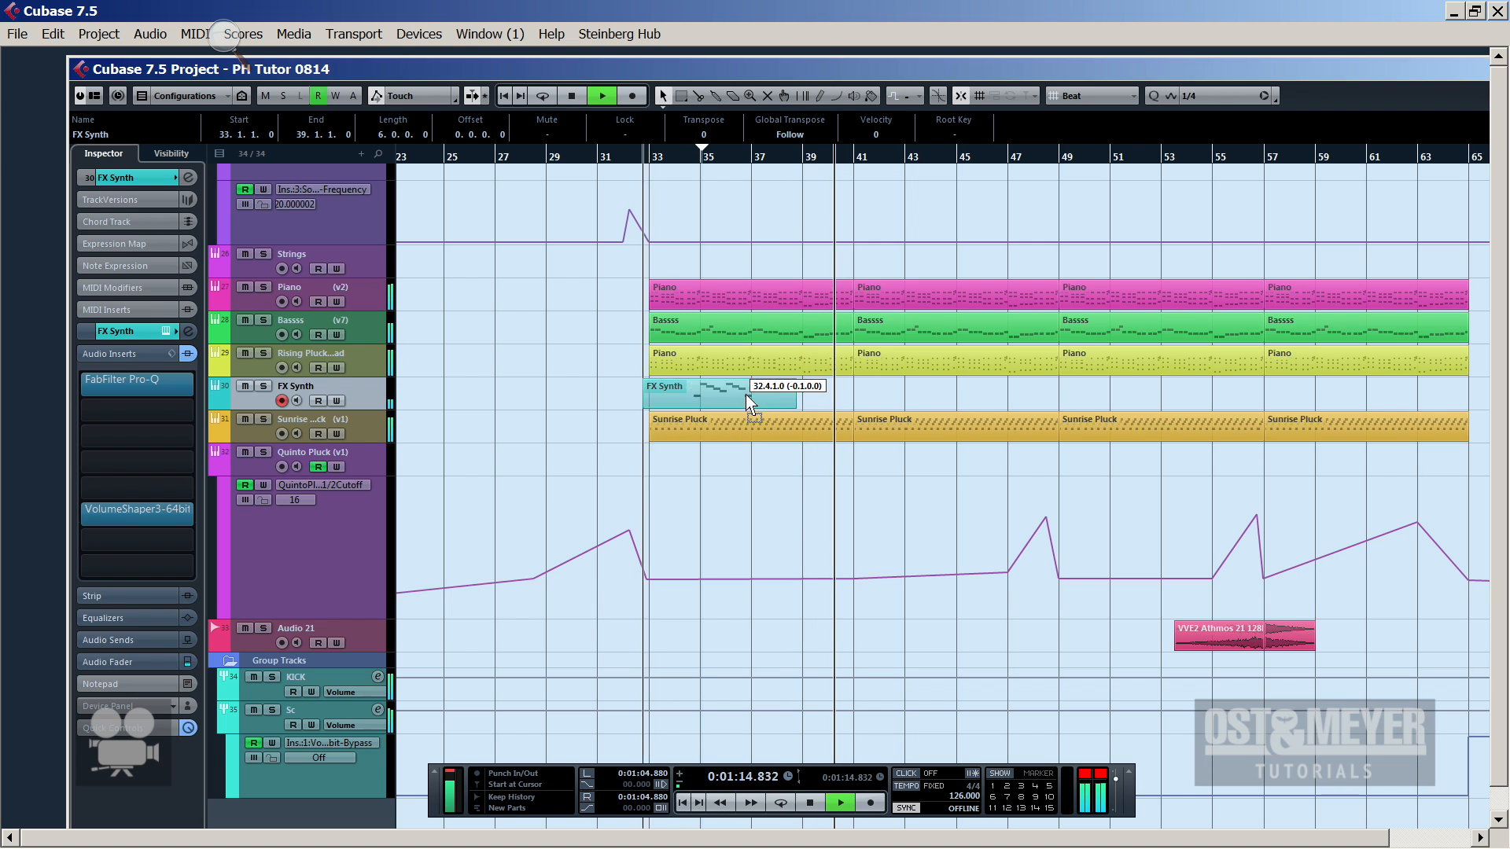
{"action": "left_click_drag", "start_coordinate": [702, 395], "coordinate": [646, 403]}
{"action": "key", "text": "space"}
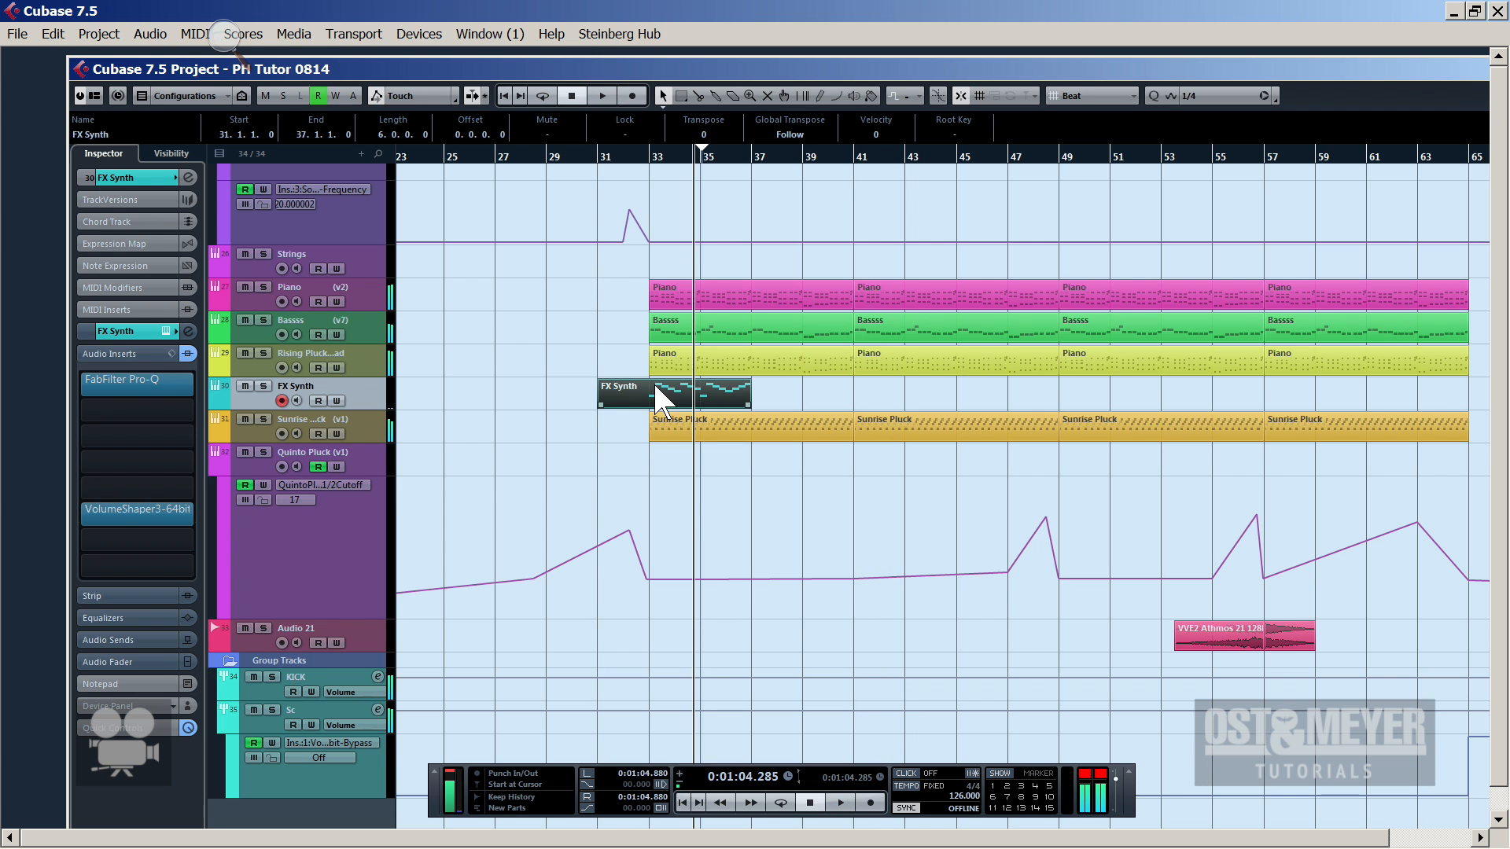
{"action": "key", "text": "space"}
Split the FX Synth part at bar 33 and delete the piece before the cut
{"action": "left_click_drag", "start_coordinate": [646, 150], "coordinate": [663, 211]}
{"action": "left_click", "coordinate": [719, 400], "text": "alt"}
{"action": "left_click", "coordinate": [689, 396]}
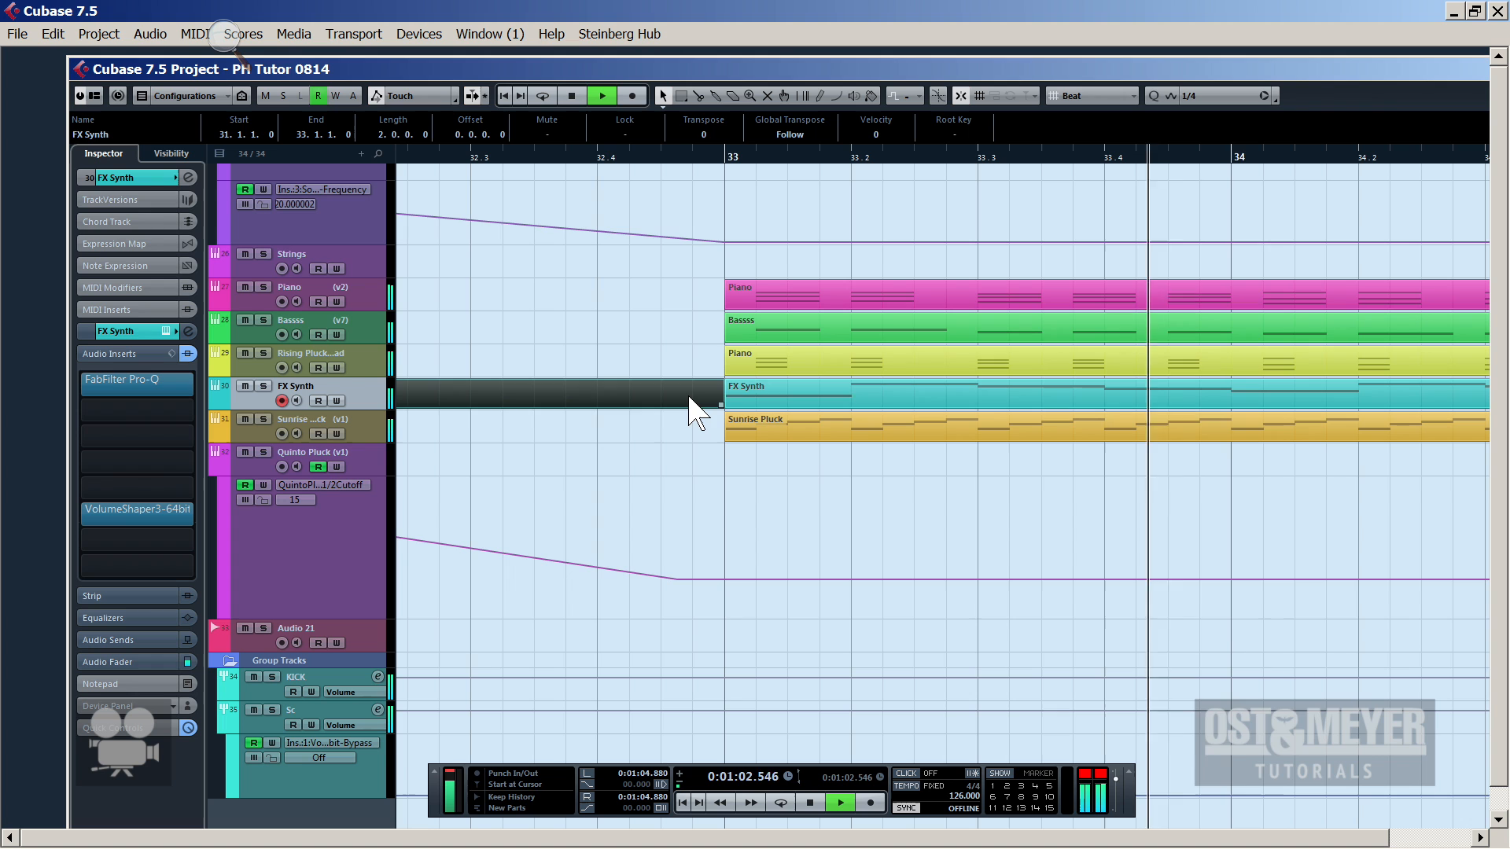
{"action": "key", "text": "Delete"}
{"action": "left_click_drag", "start_coordinate": [686, 156], "coordinate": [648, 88]}
Open the FX Synth part's notes, lower the A3 note at 34.2 to E3, and close the Key Editor
{"action": "double_click", "coordinate": [717, 401]}
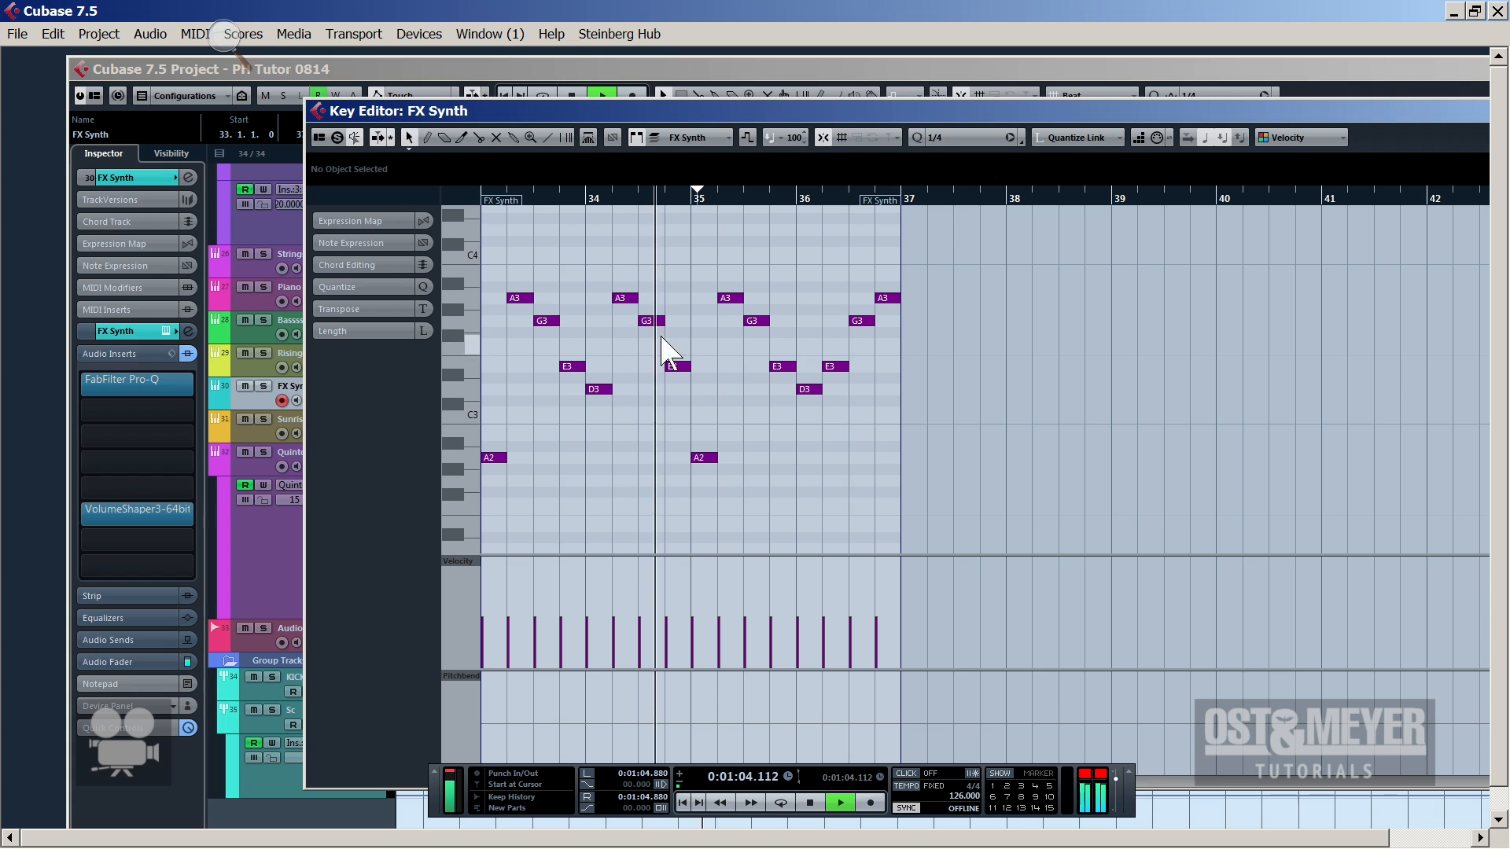
{"action": "key", "text": "space"}
{"action": "left_click_drag", "start_coordinate": [623, 303], "coordinate": [626, 369]}
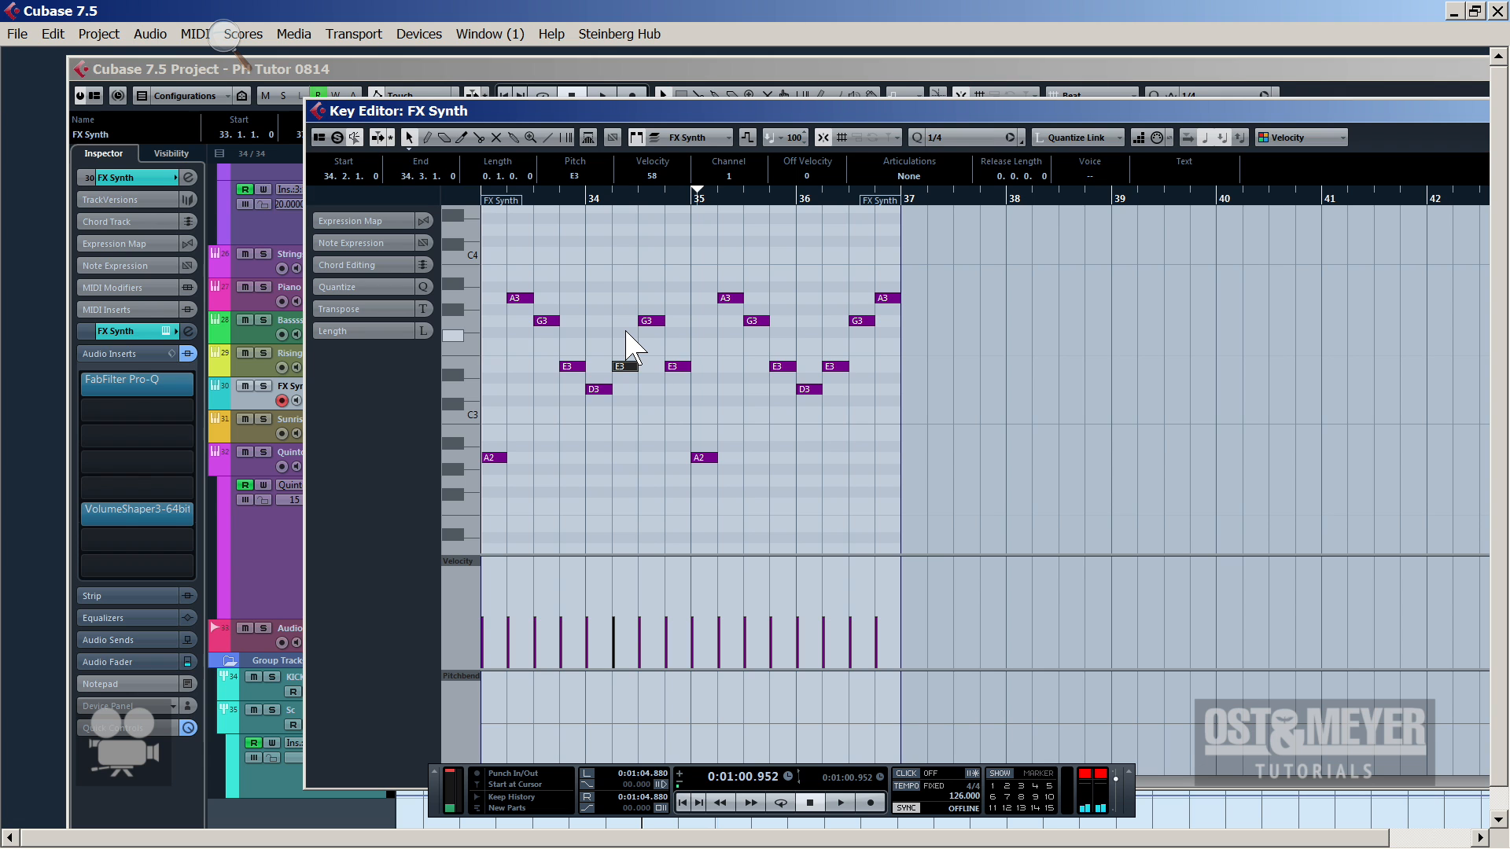
{"action": "left_click_drag", "start_coordinate": [1093, 102], "coordinate": [975, 133]}
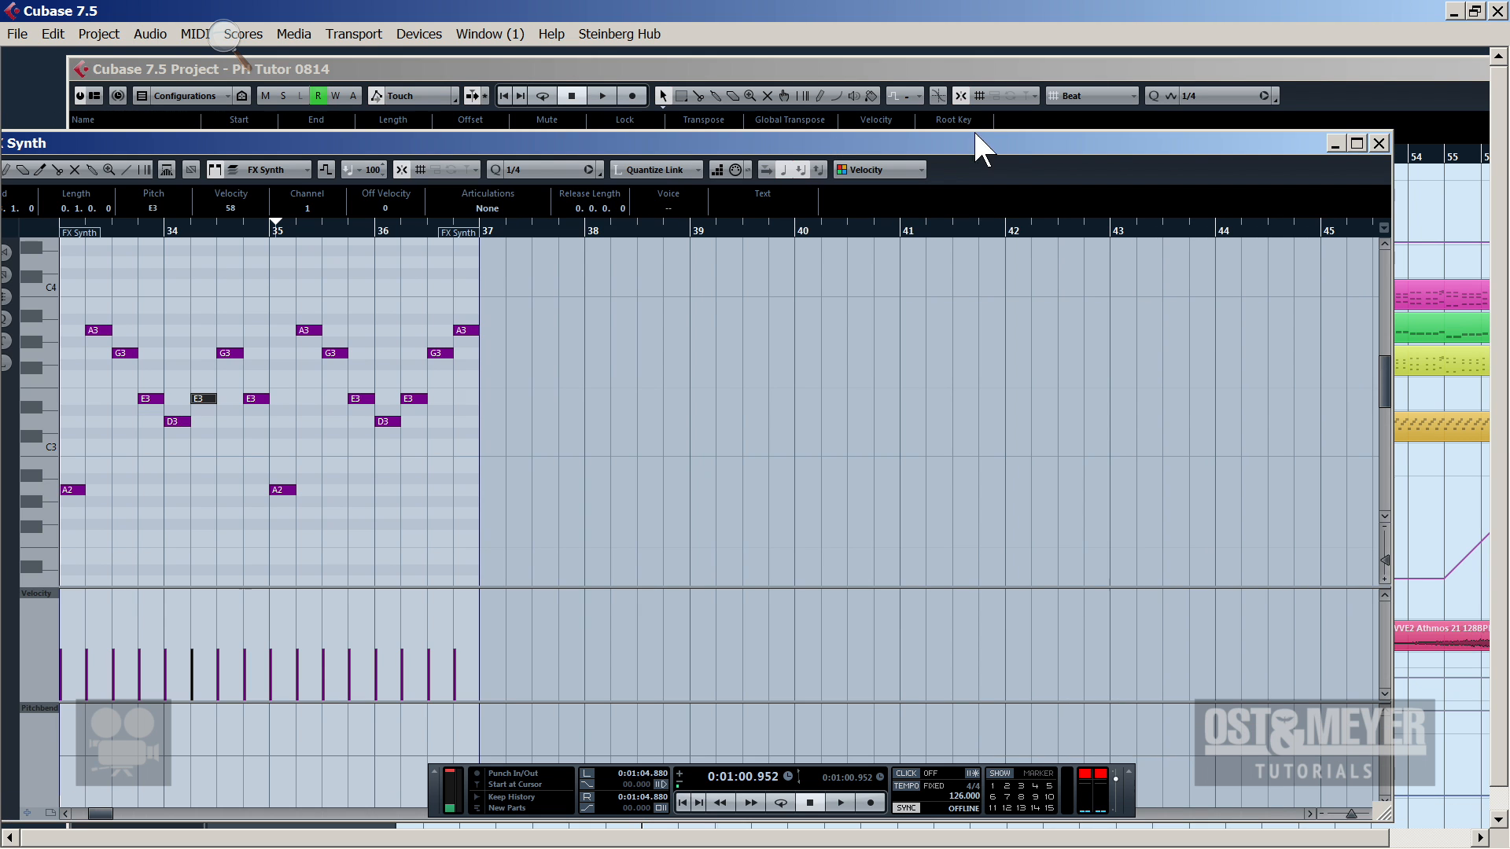
{"action": "left_click_drag", "start_coordinate": [1066, 135], "coordinate": [500, 150]}
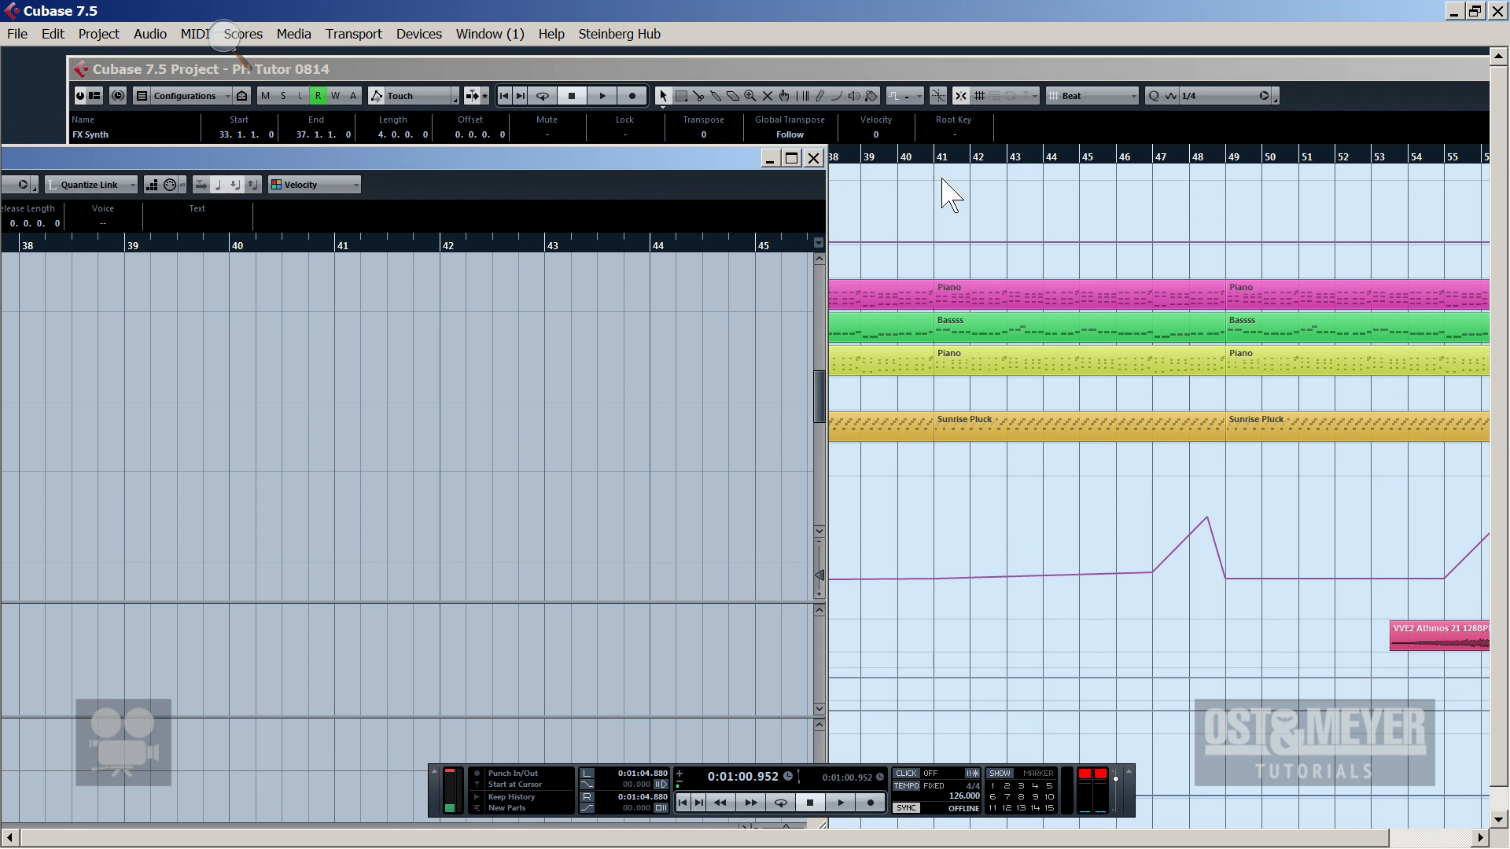
{"action": "left_click", "coordinate": [813, 159]}
Extend the FX Synth phrase to an 8-bar part from bar 33, duplicate it to bars 41–49, and play back
{"action": "left_click", "coordinate": [761, 399]}
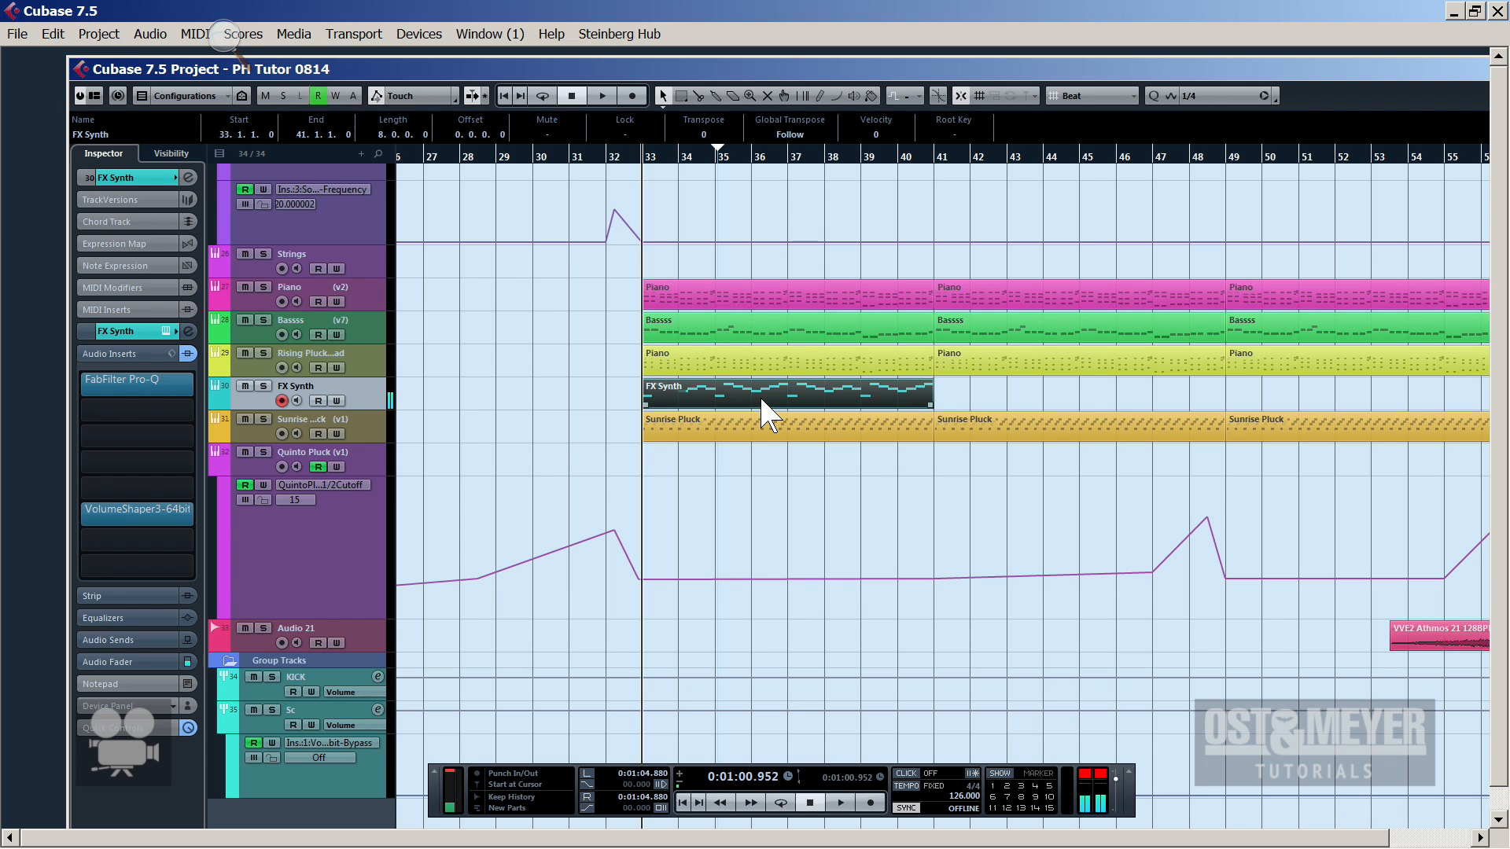
{"action": "key", "text": "ctrl+d"}
{"action": "key", "text": "space"}
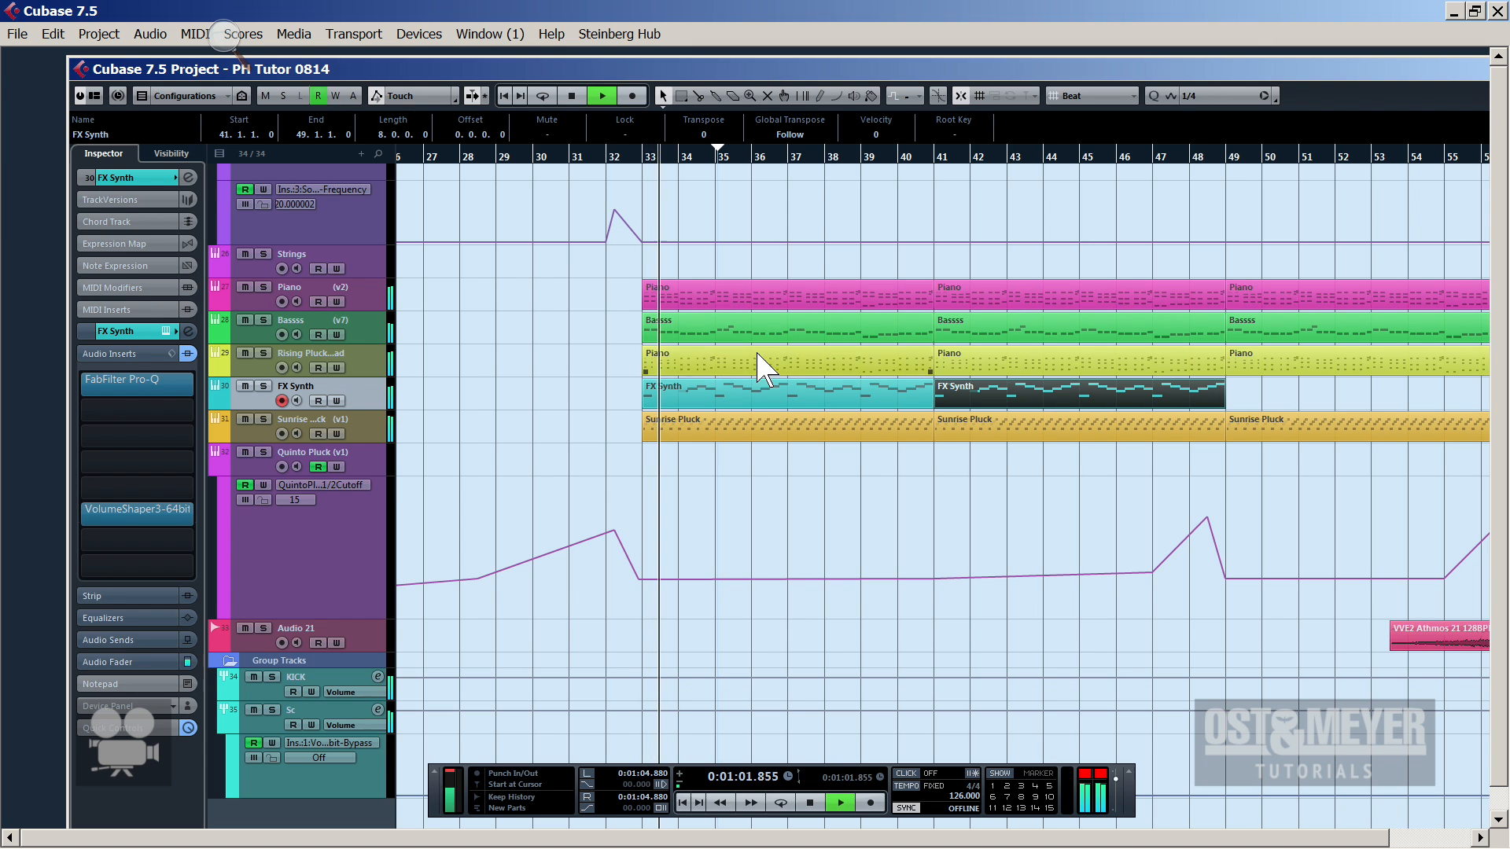
Load H-Delay Stereo in the FX Synth track's second insert slot and stop playback
{"action": "left_click", "coordinate": [149, 401]}
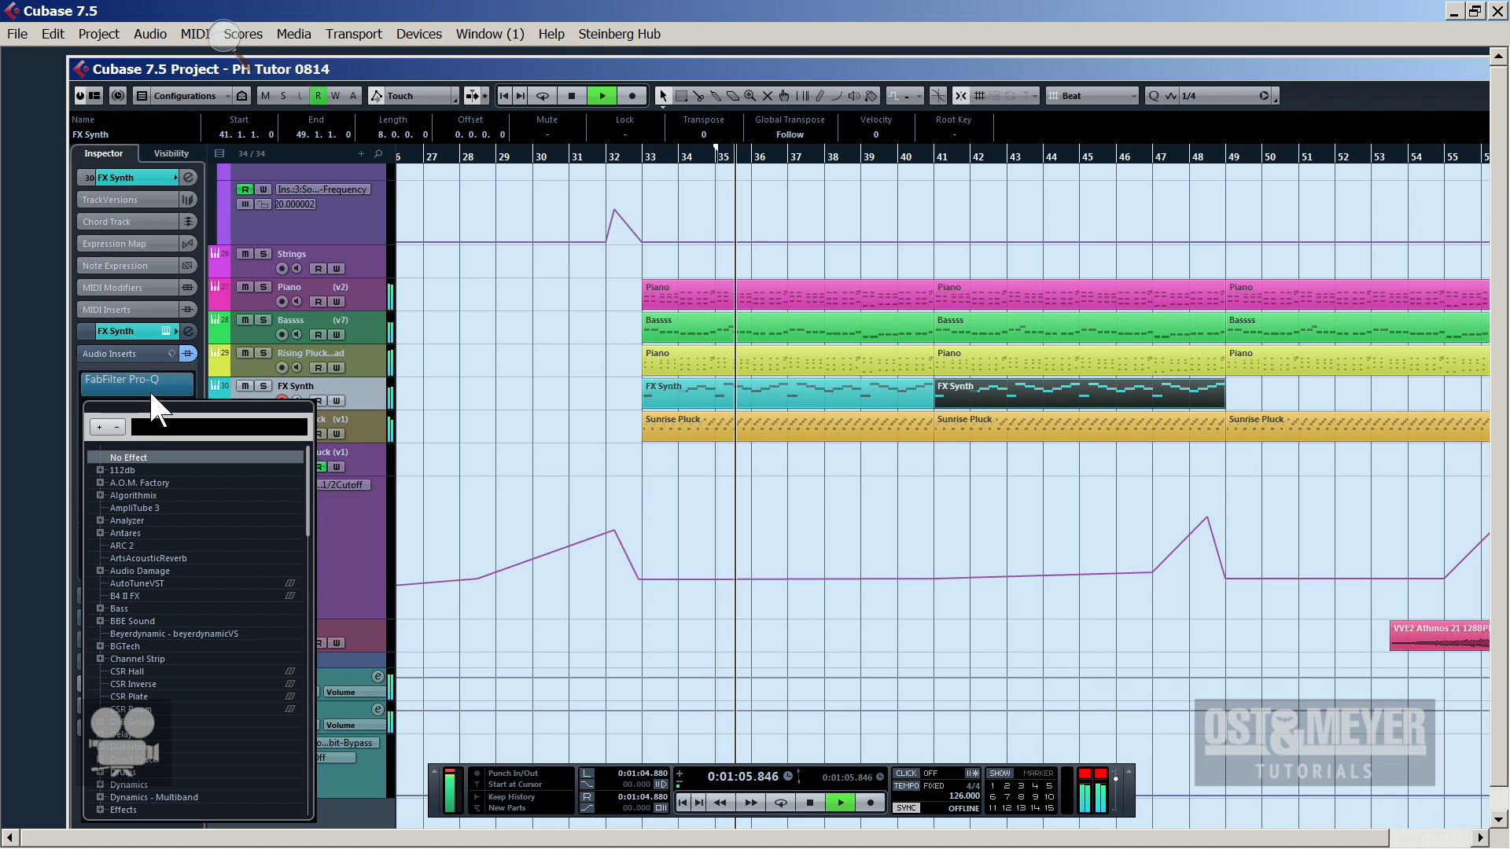
{"action": "type", "text": "h-del"}
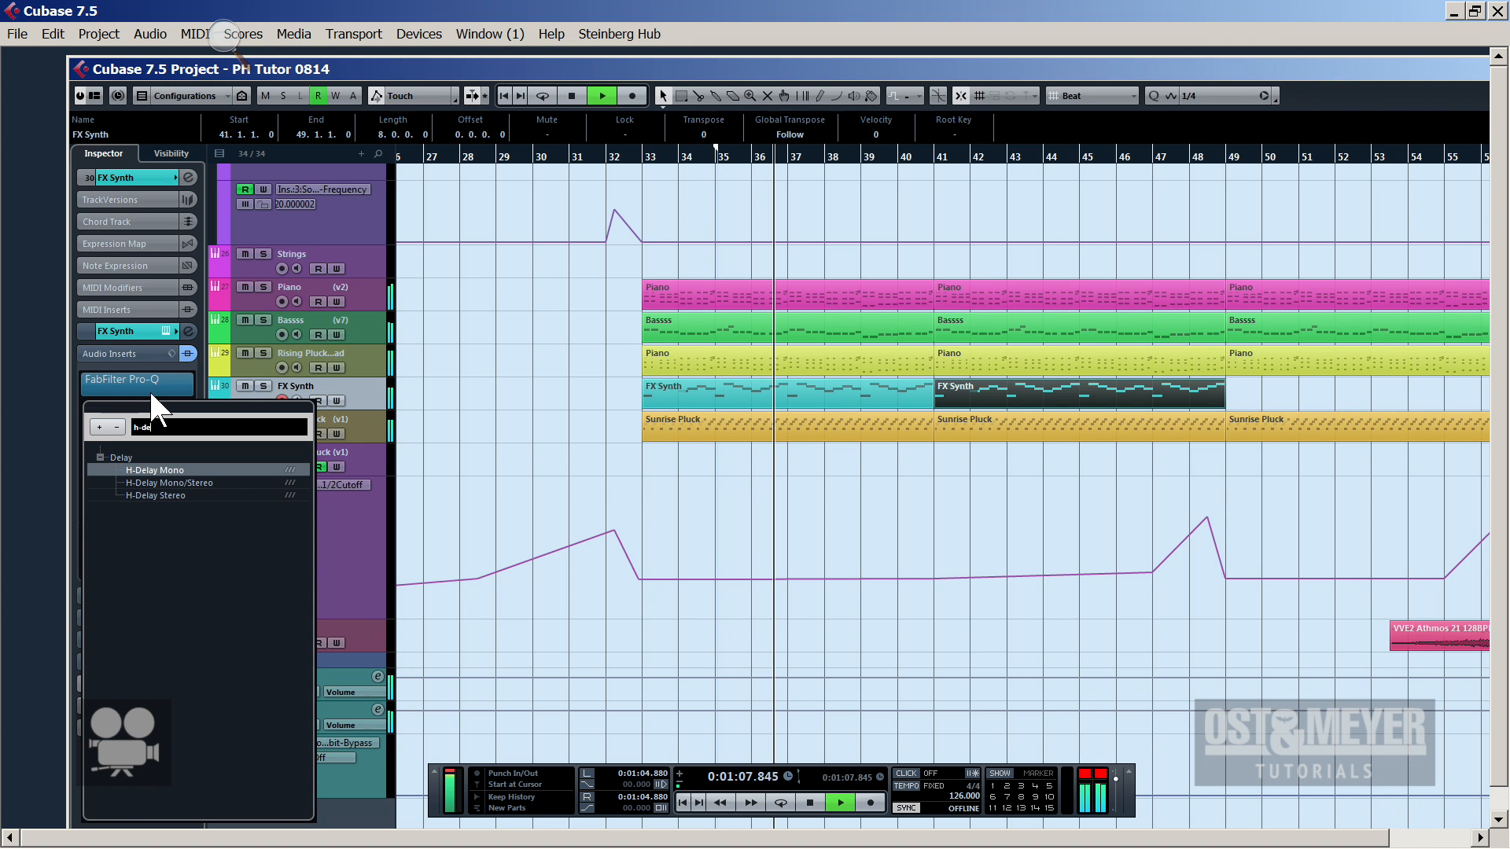
{"action": "left_click", "coordinate": [159, 494]}
{"action": "key", "text": "space"}
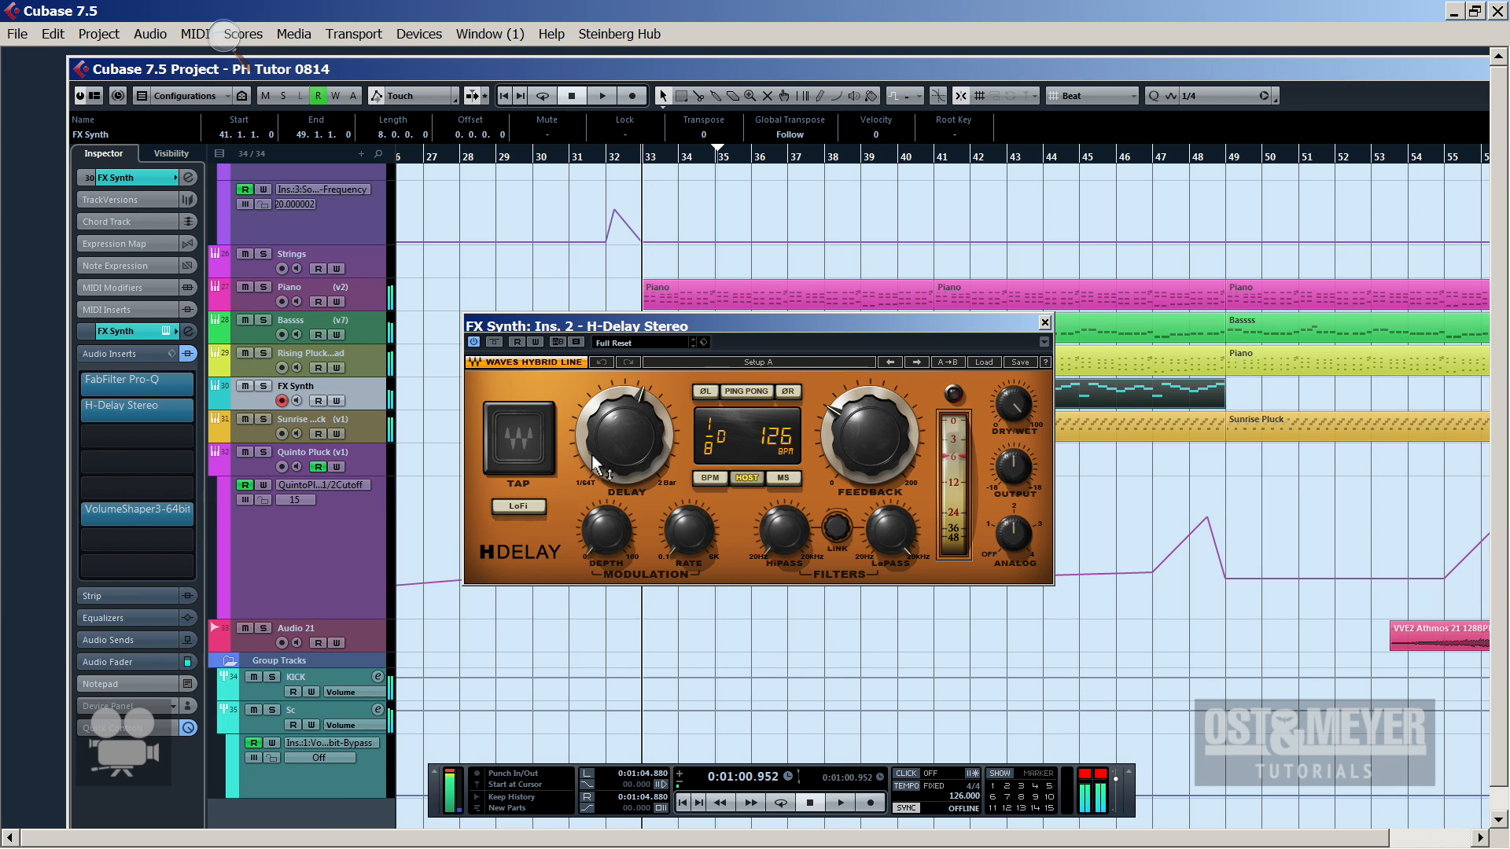
Set H-Delay to a 1/4 ping-pong delay and adjust its filters and dry/wet mix while playing FX Synth soloed
{"action": "left_click", "coordinate": [525, 429]}
{"action": "left_click", "coordinate": [755, 391]}
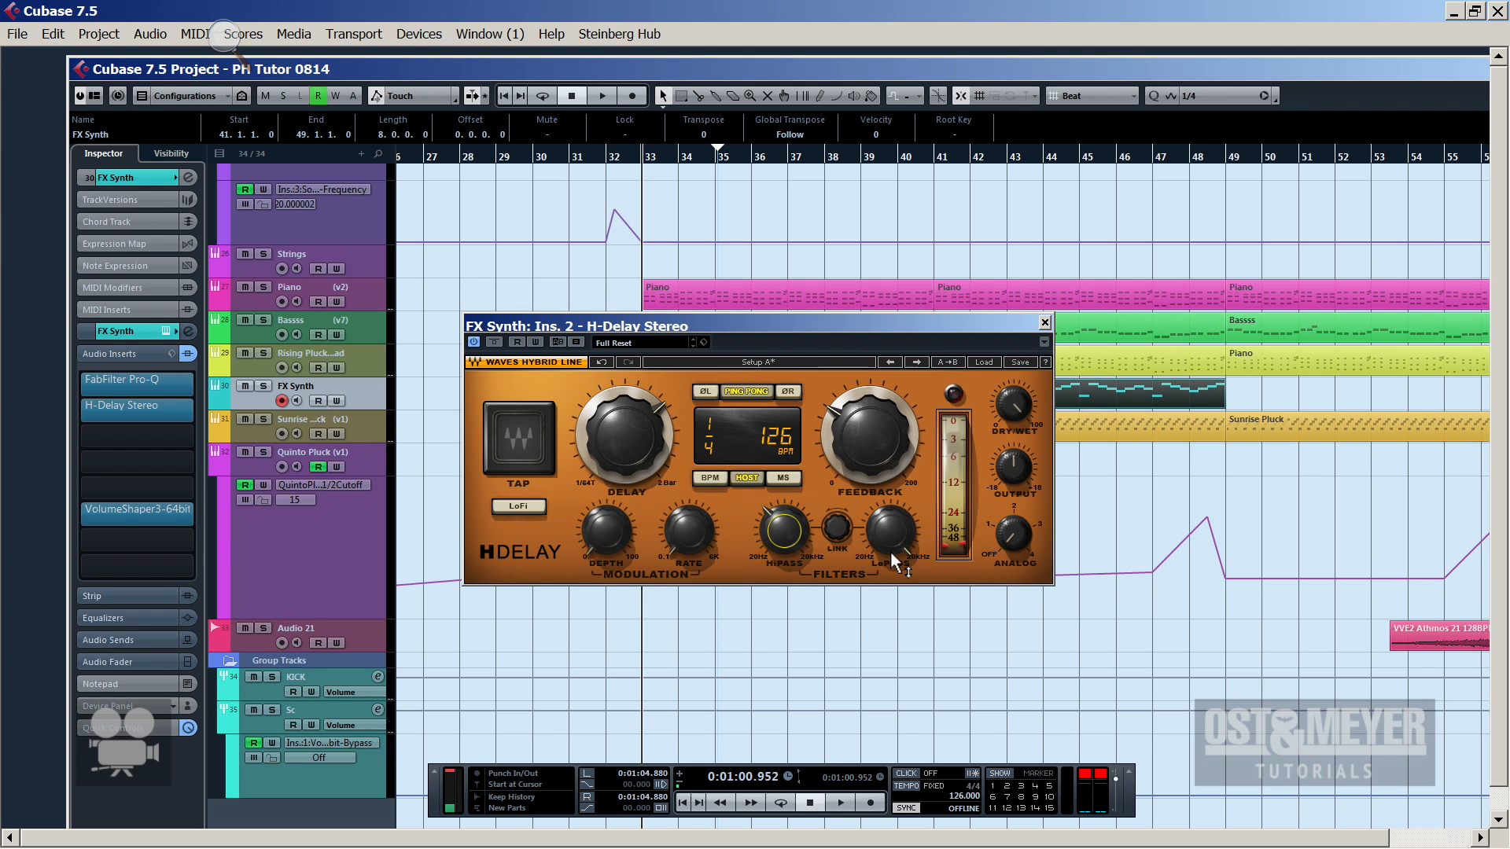
{"action": "key", "text": "s"}
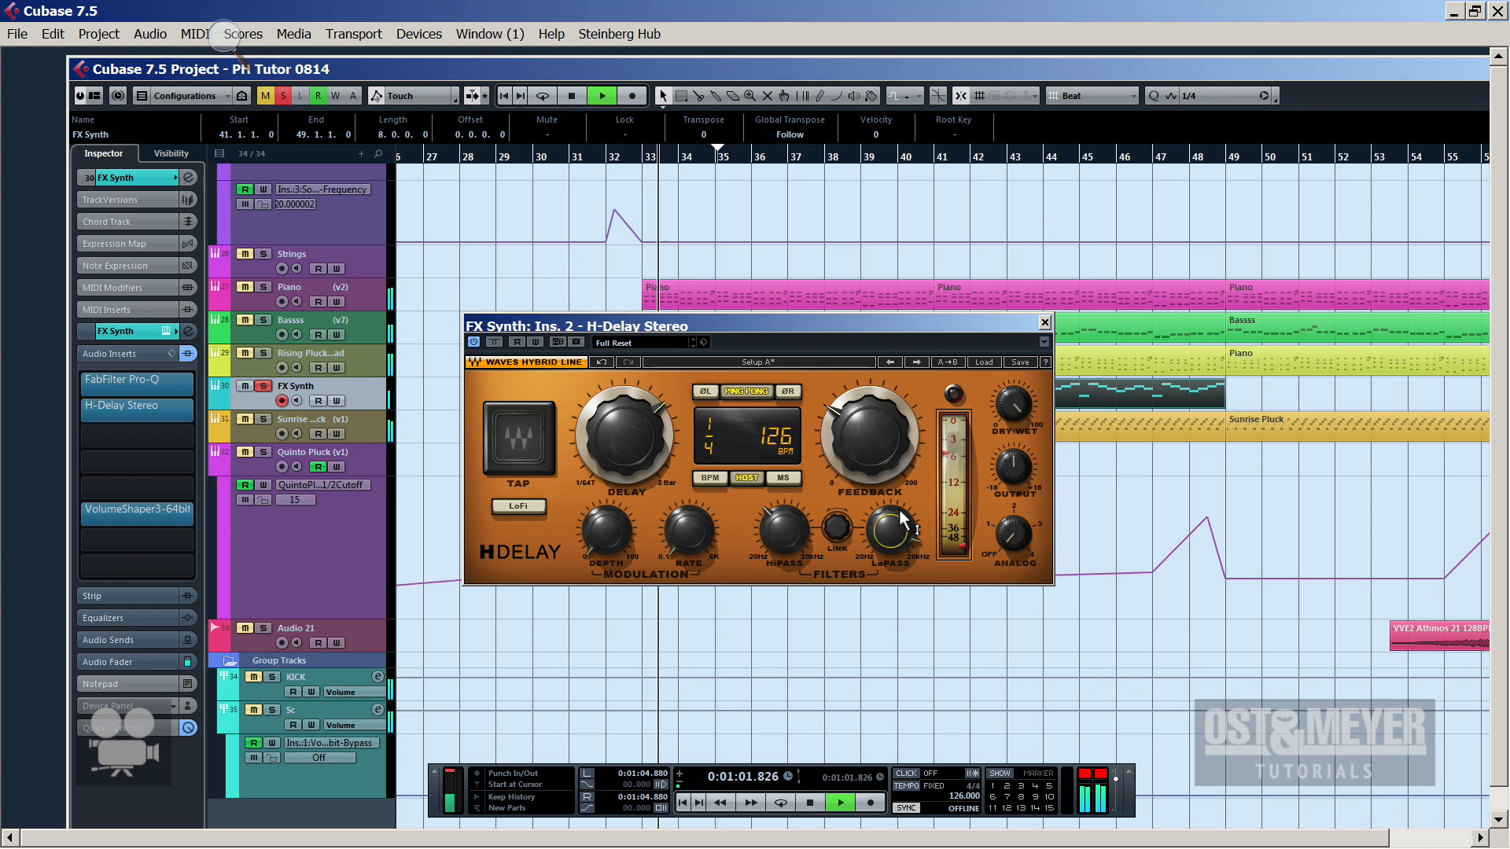
{"action": "left_click_drag", "start_coordinate": [1016, 383], "coordinate": [1015, 405]}
{"action": "mouse_move", "coordinate": [852, 445]}
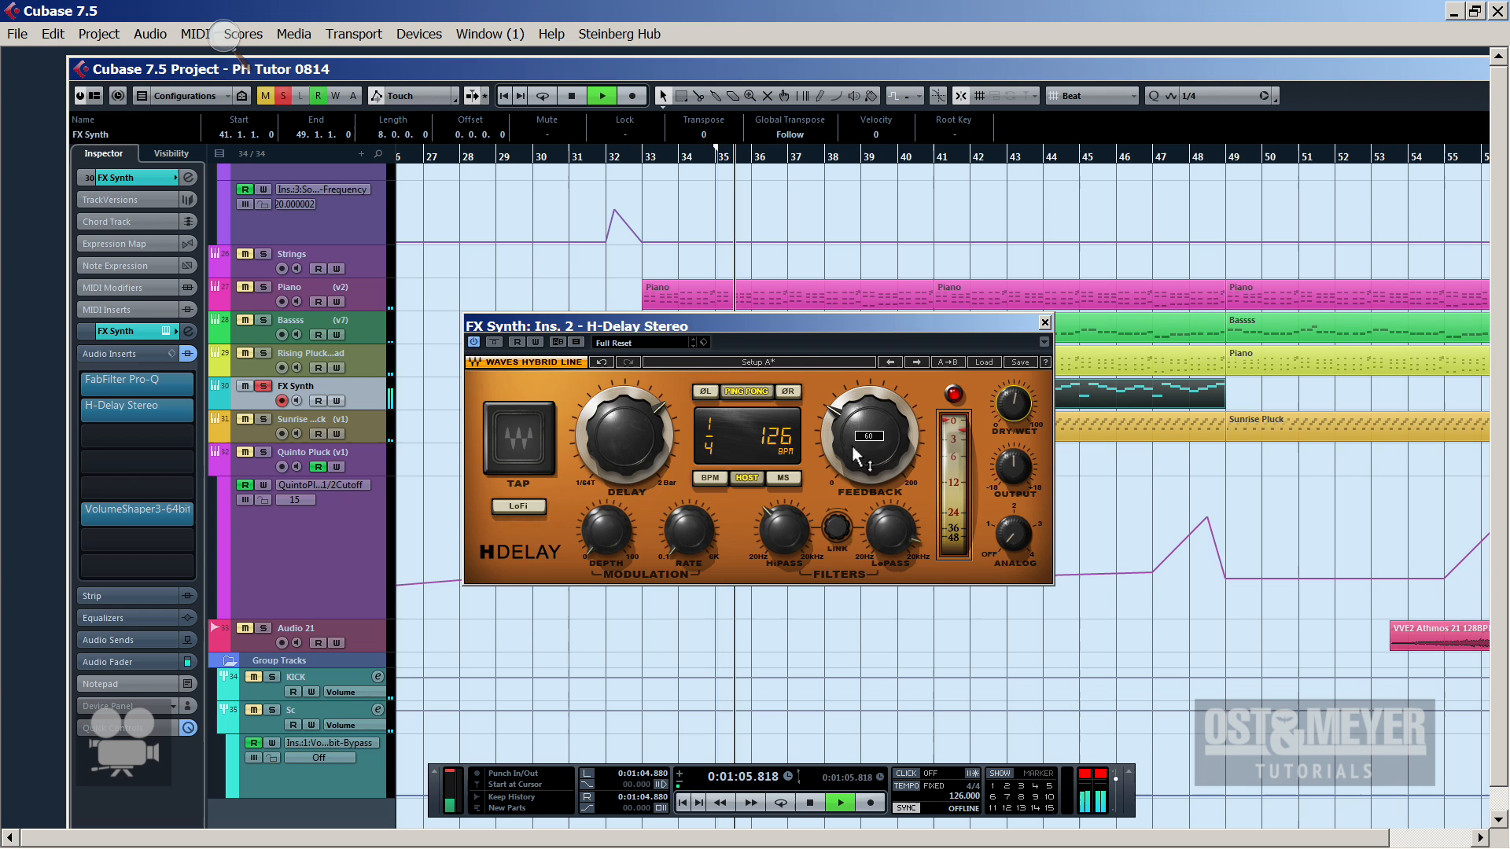
{"action": "left_click_drag", "start_coordinate": [771, 532], "coordinate": [771, 524]}
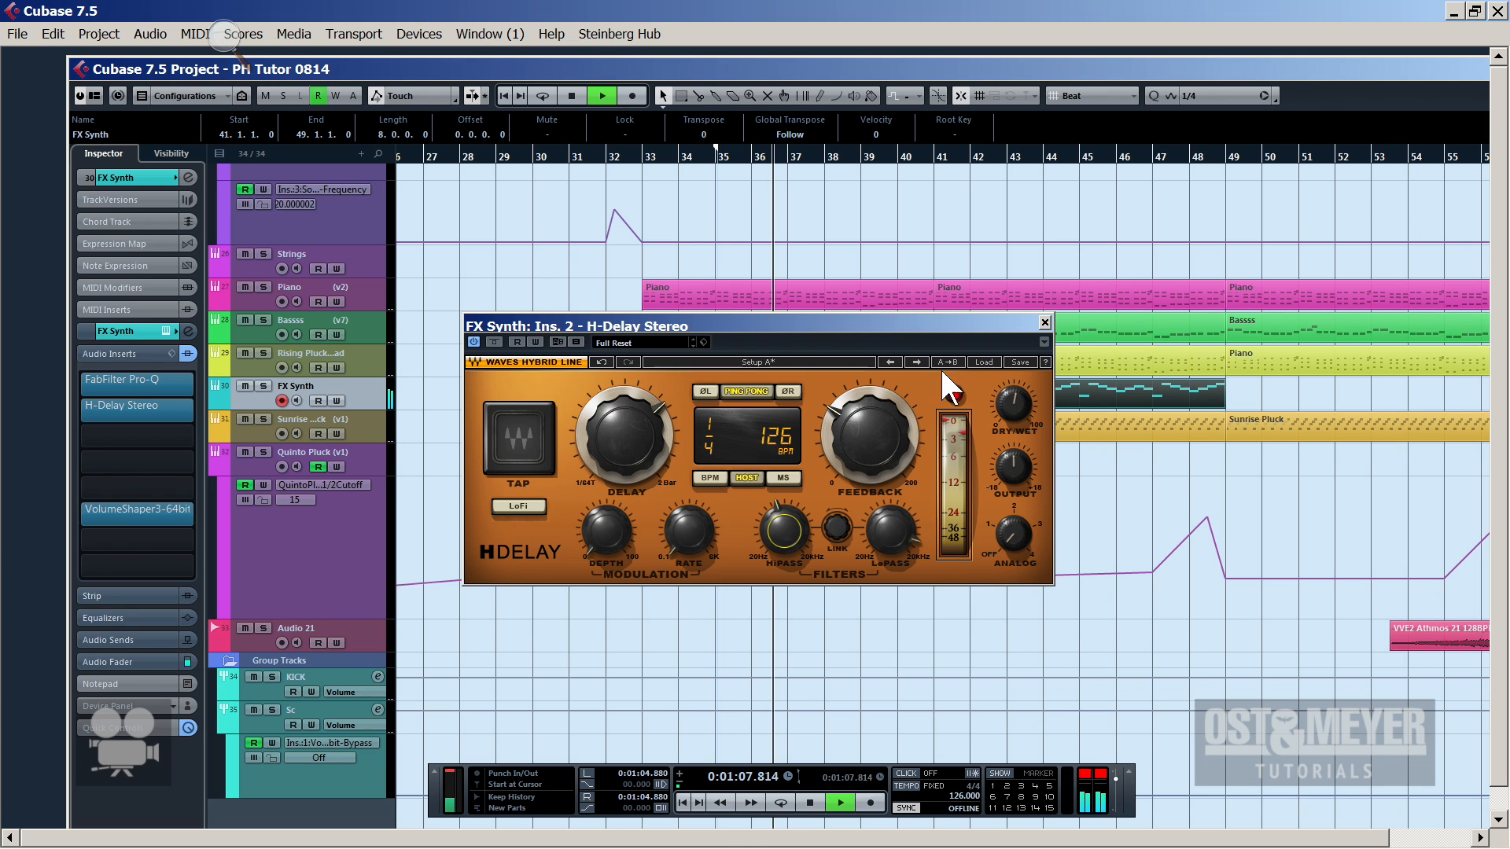
Unsolo FX Synth, close the H-Delay window and replay the part within the full mix
{"action": "key", "text": "s"}
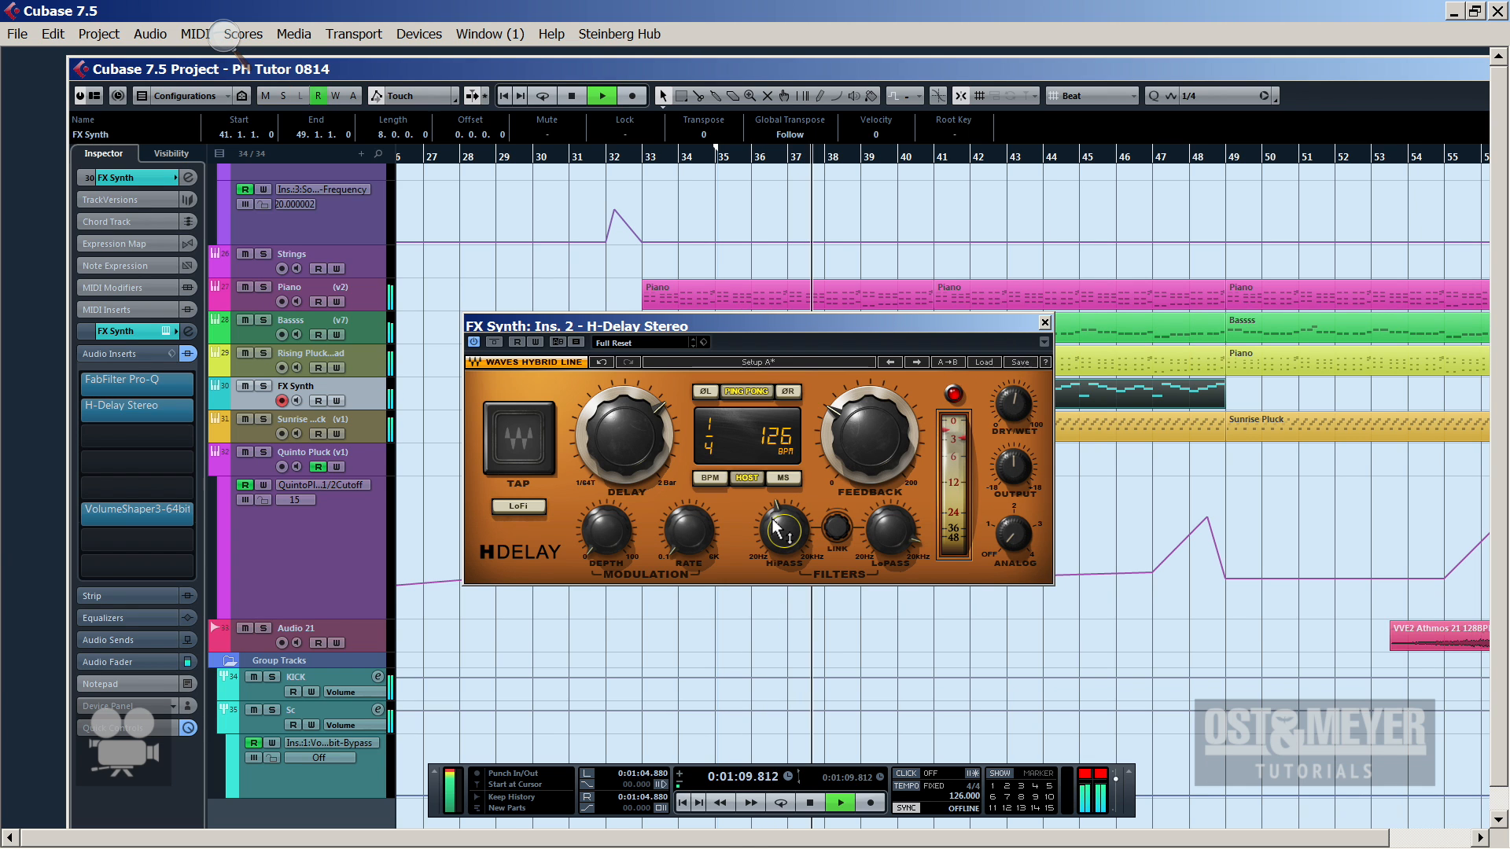
{"action": "left_click", "coordinate": [1044, 322]}
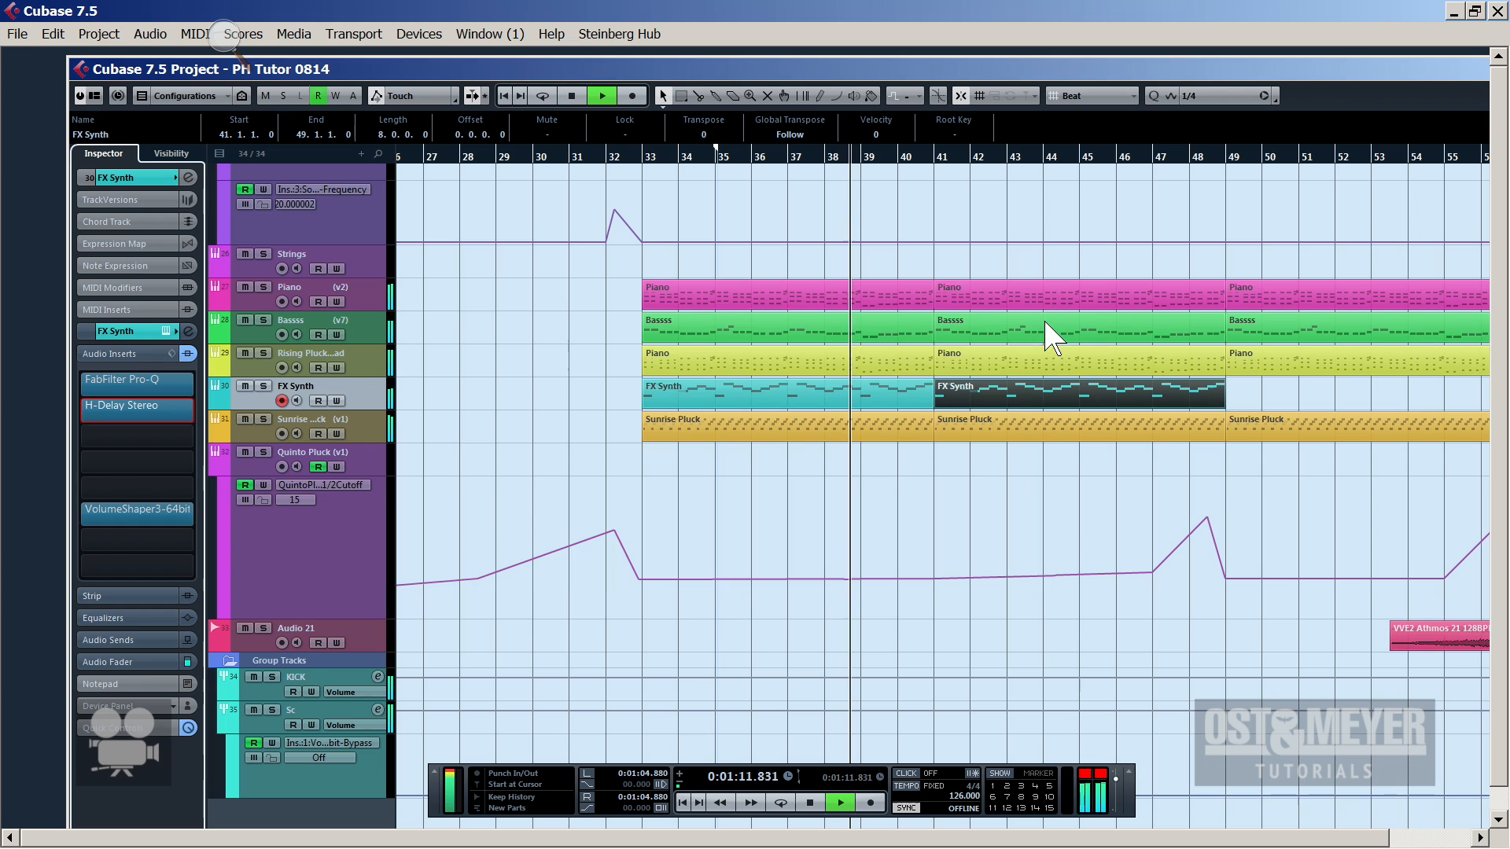
{"action": "key", "text": "space"}
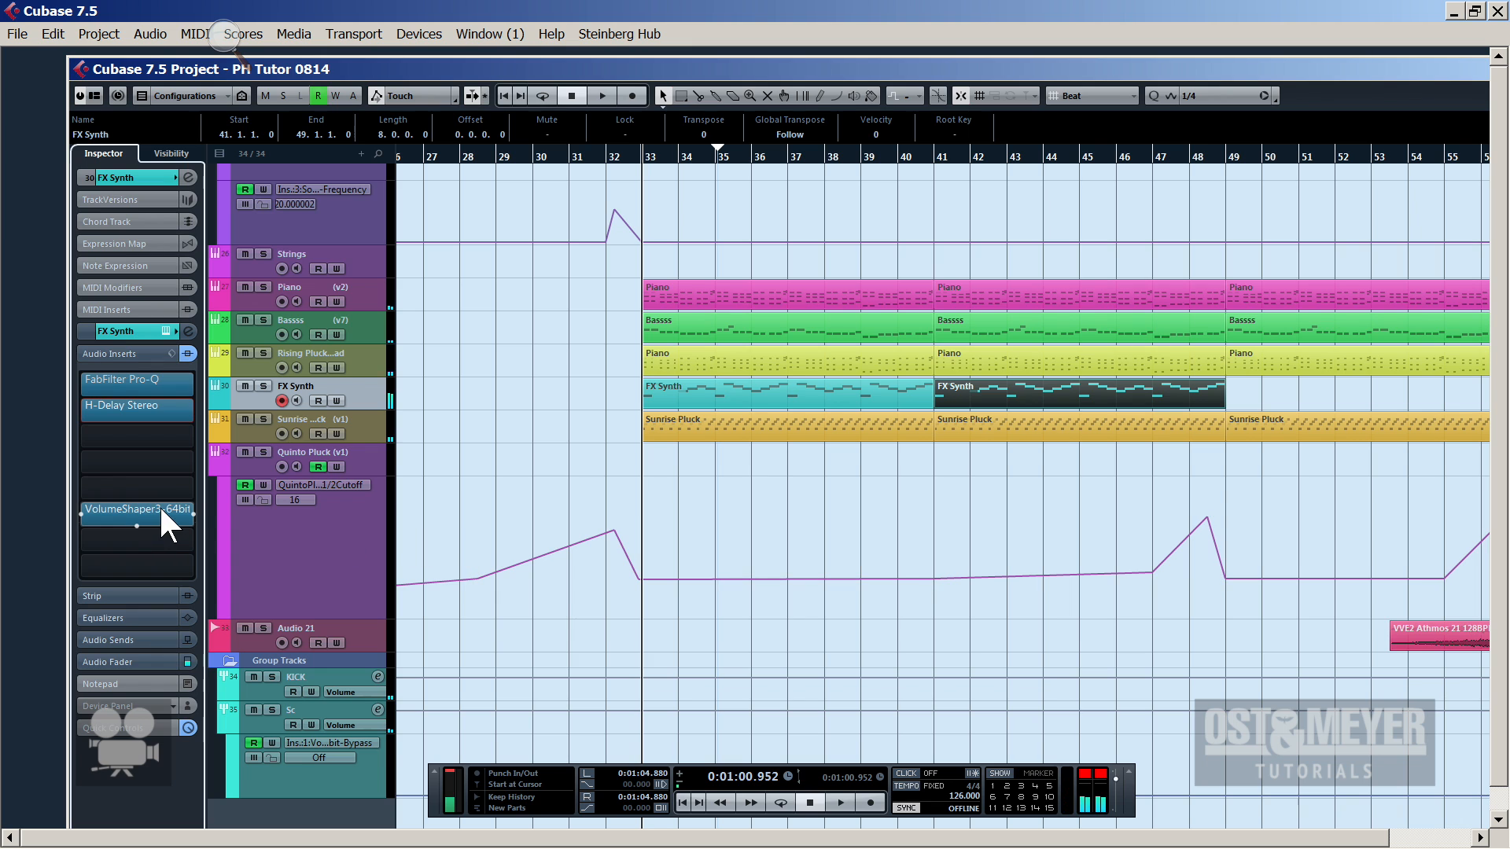
{"action": "key", "text": "space"}
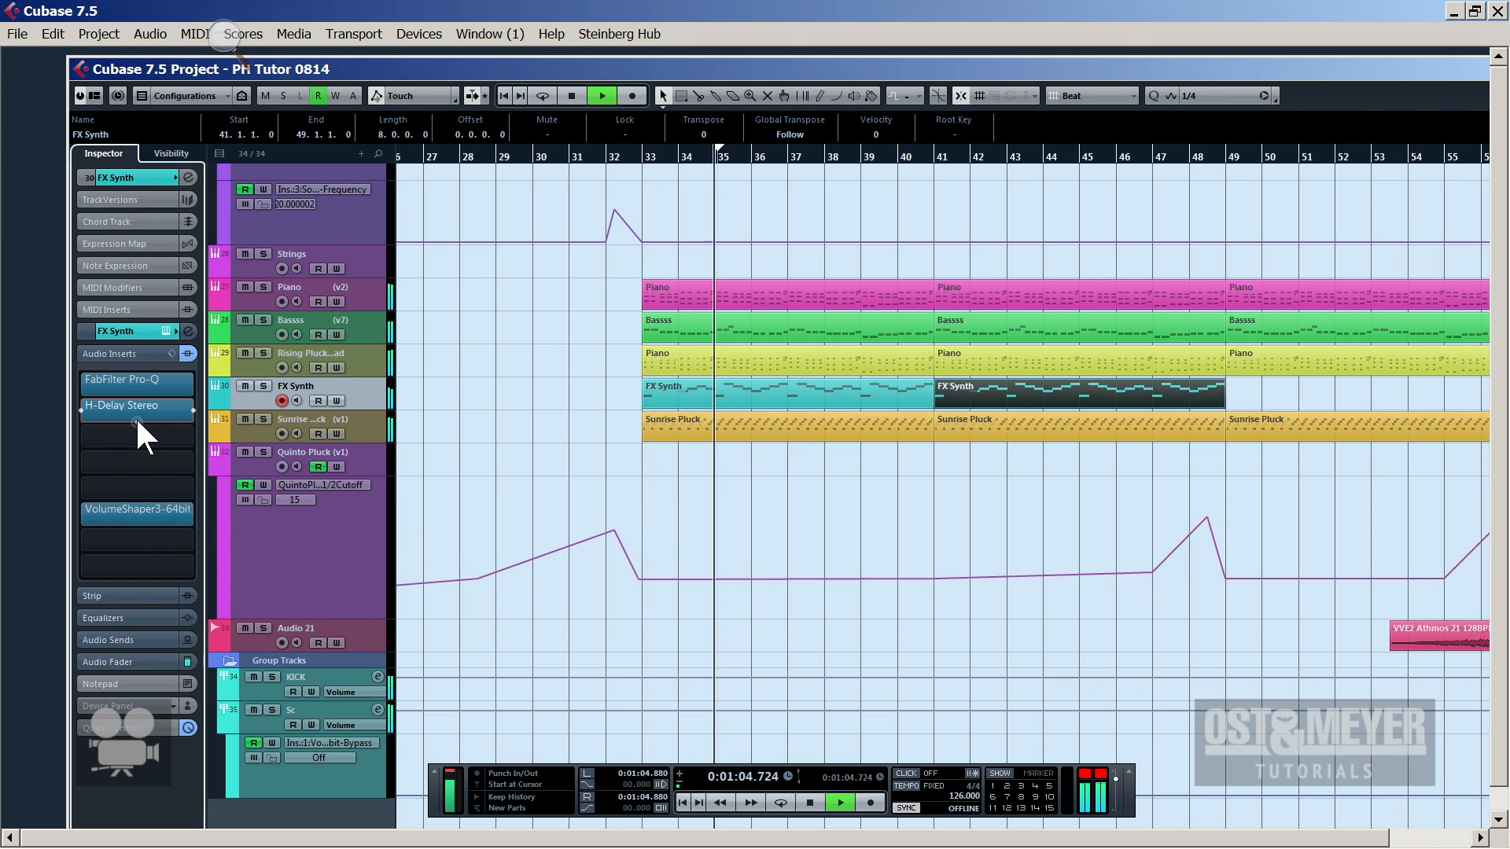
Move H-Delay Stereo to FX Synth's third insert slot and load the GPP1 compressor in the second
{"action": "mouse_move", "coordinate": [137, 420]}
{"action": "left_mouse_down"}
{"action": "mouse_move", "coordinate": [141, 434]}
{"action": "mouse_move", "coordinate": [161, 425]}
{"action": "left_mouse_up"}
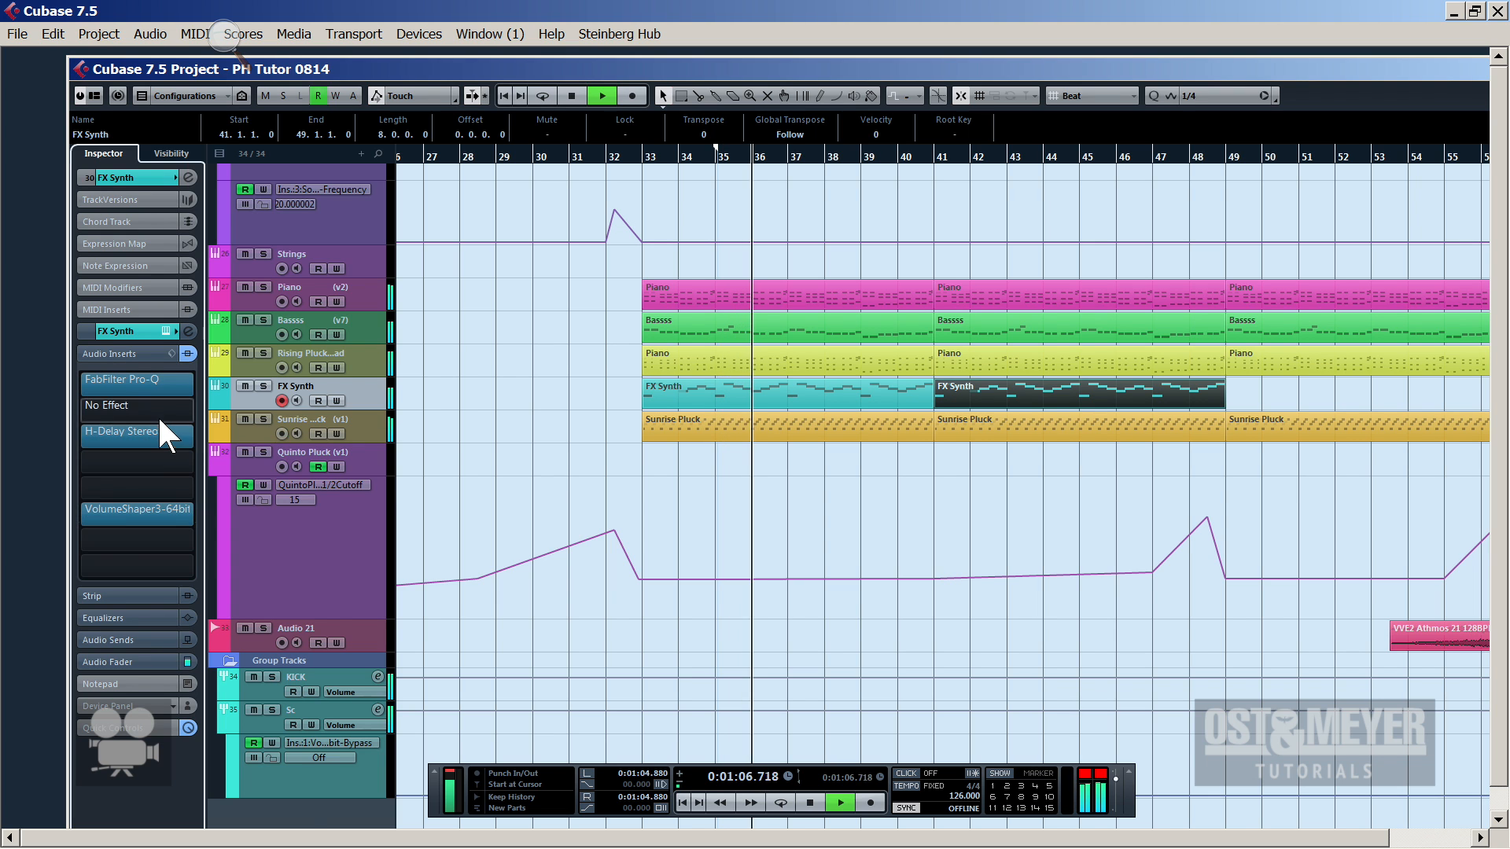
{"action": "left_click", "coordinate": [158, 409]}
{"action": "type", "text": "gpp"}
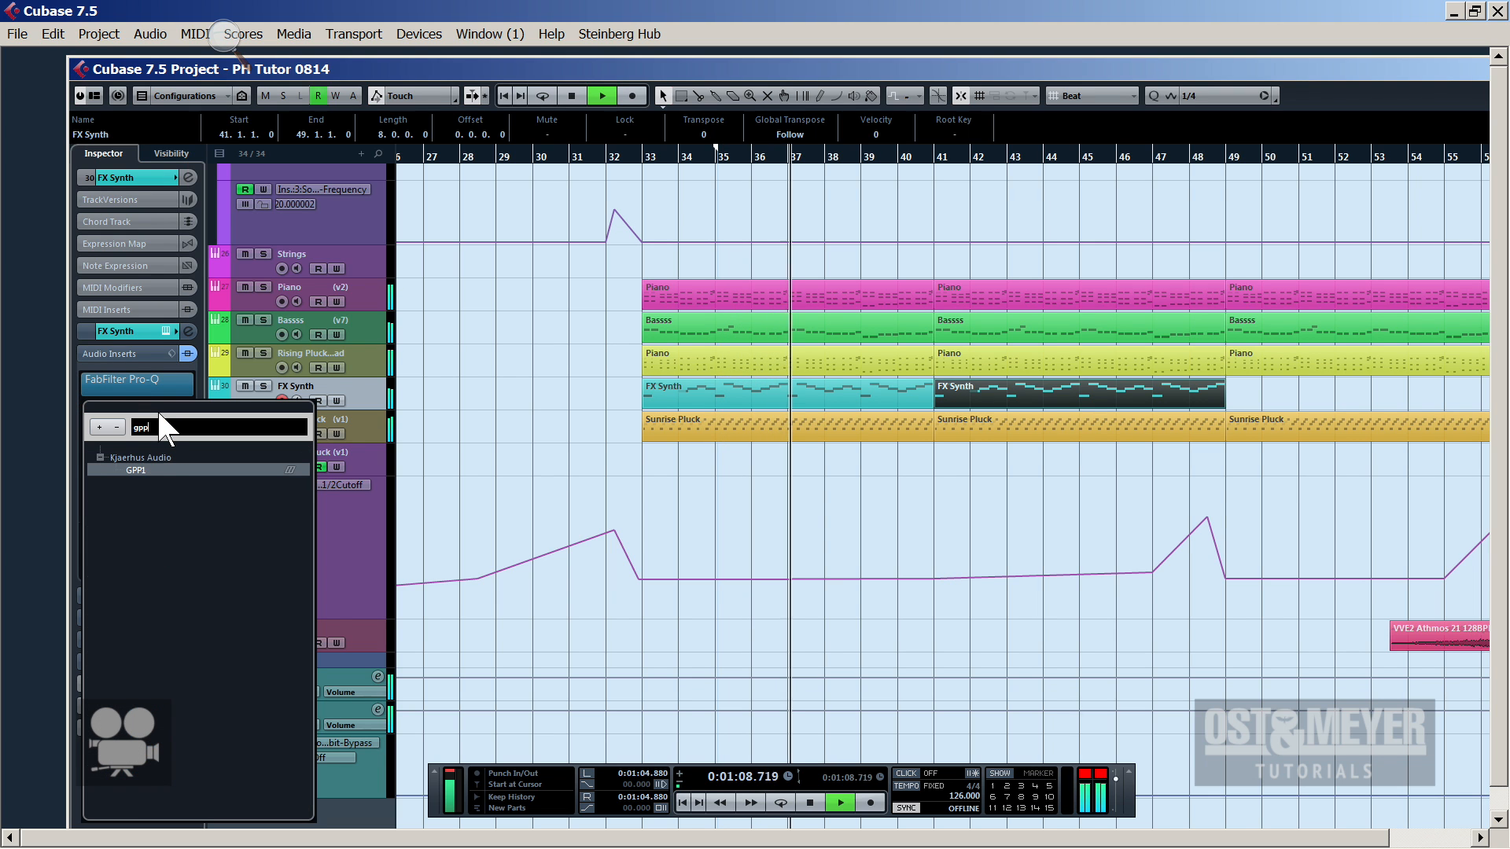
{"action": "left_click", "coordinate": [148, 469]}
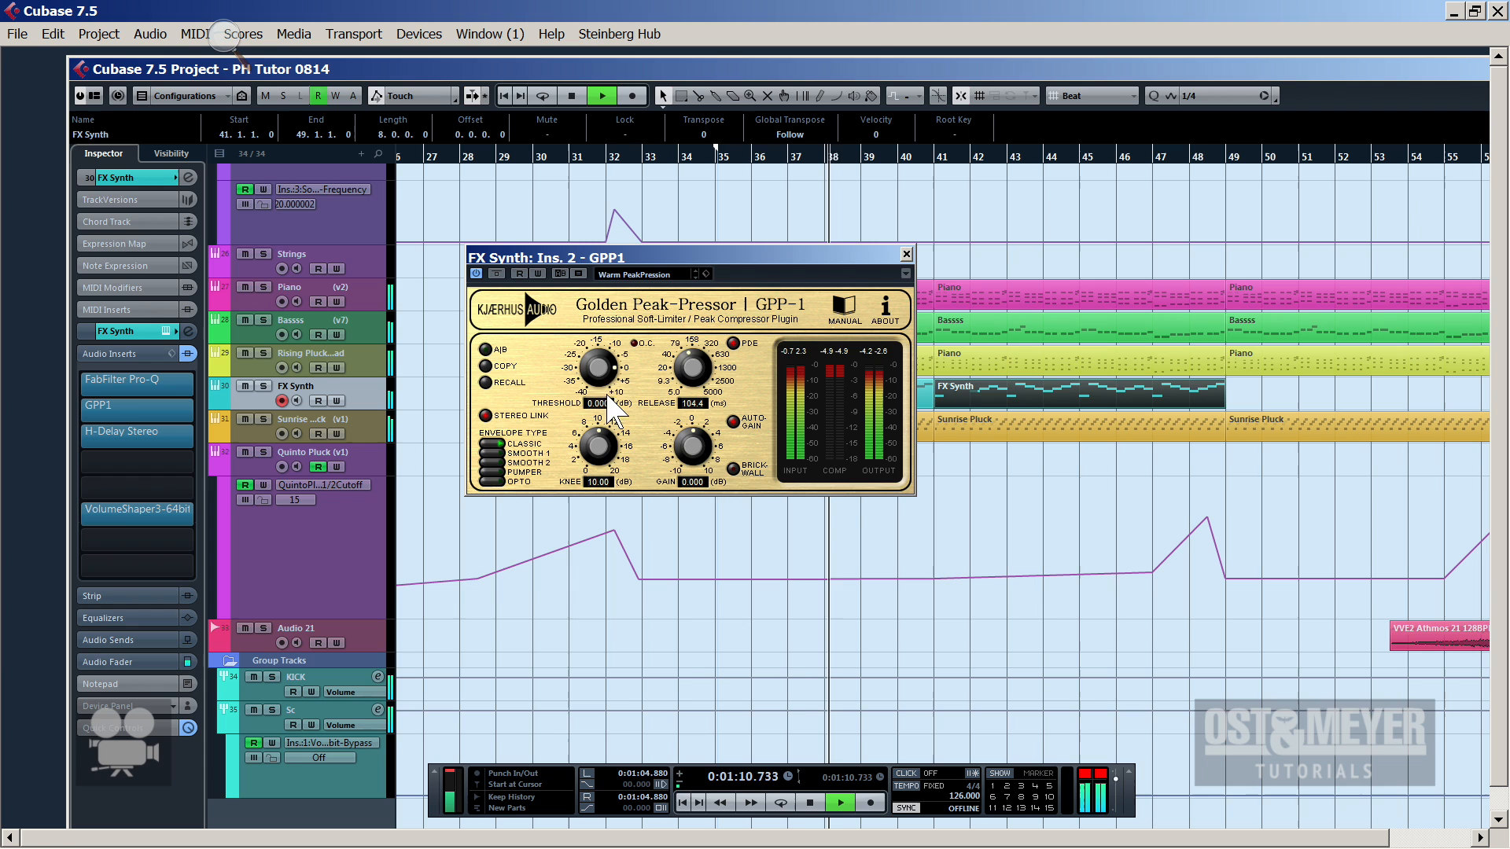
Set GPP1 to threshold -7 dB, release 34.59 ms, knee 5.8 dB and gain 4.4 dB
{"action": "left_click_drag", "start_coordinate": [598, 386], "coordinate": [689, 393]}
{"action": "left_click_drag", "start_coordinate": [596, 448], "coordinate": [590, 462]}
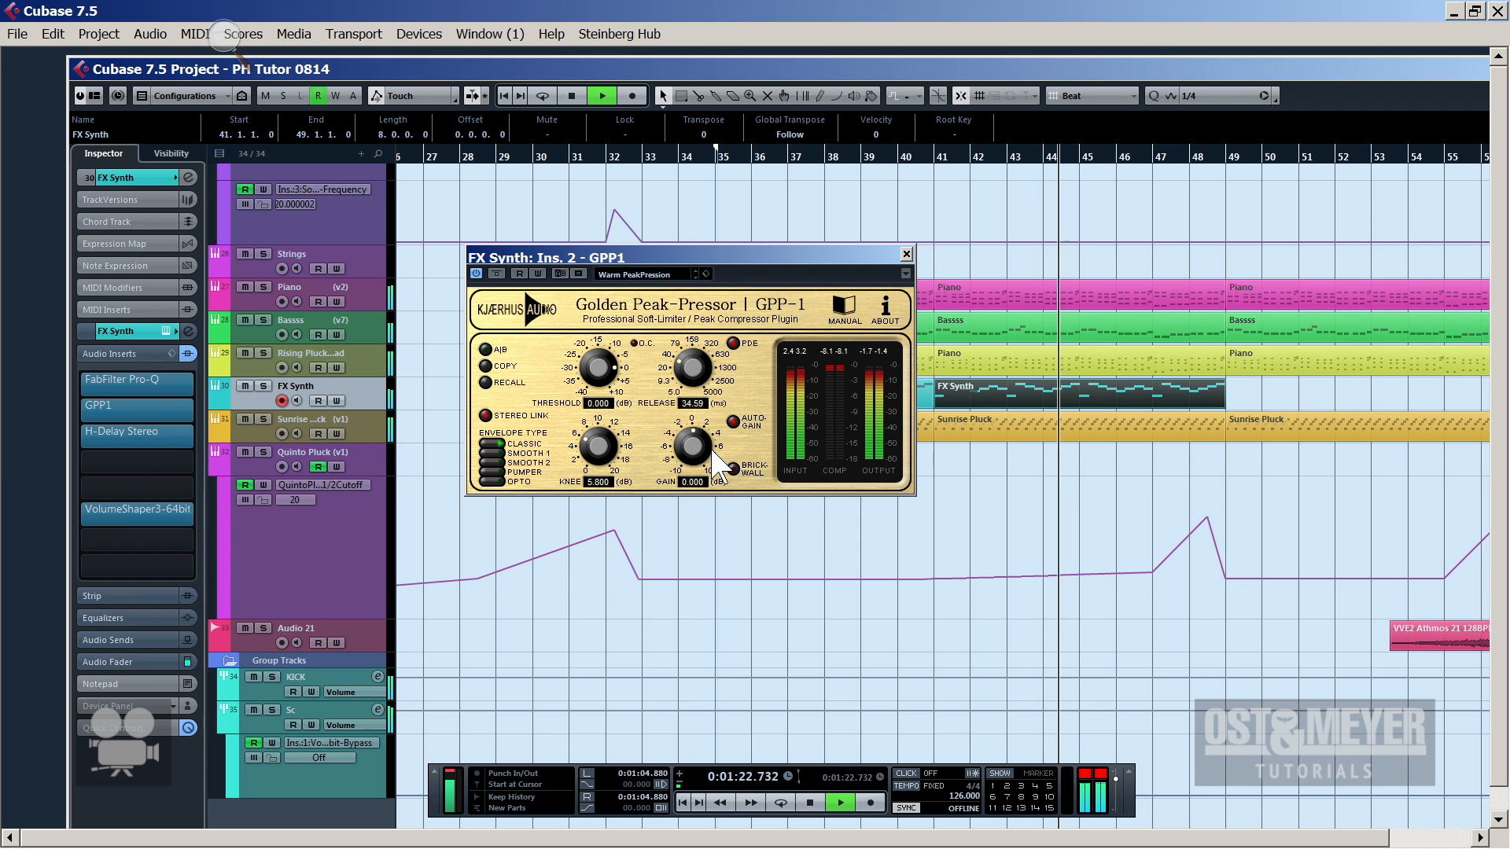
{"action": "left_click_drag", "start_coordinate": [715, 463], "coordinate": [711, 440]}
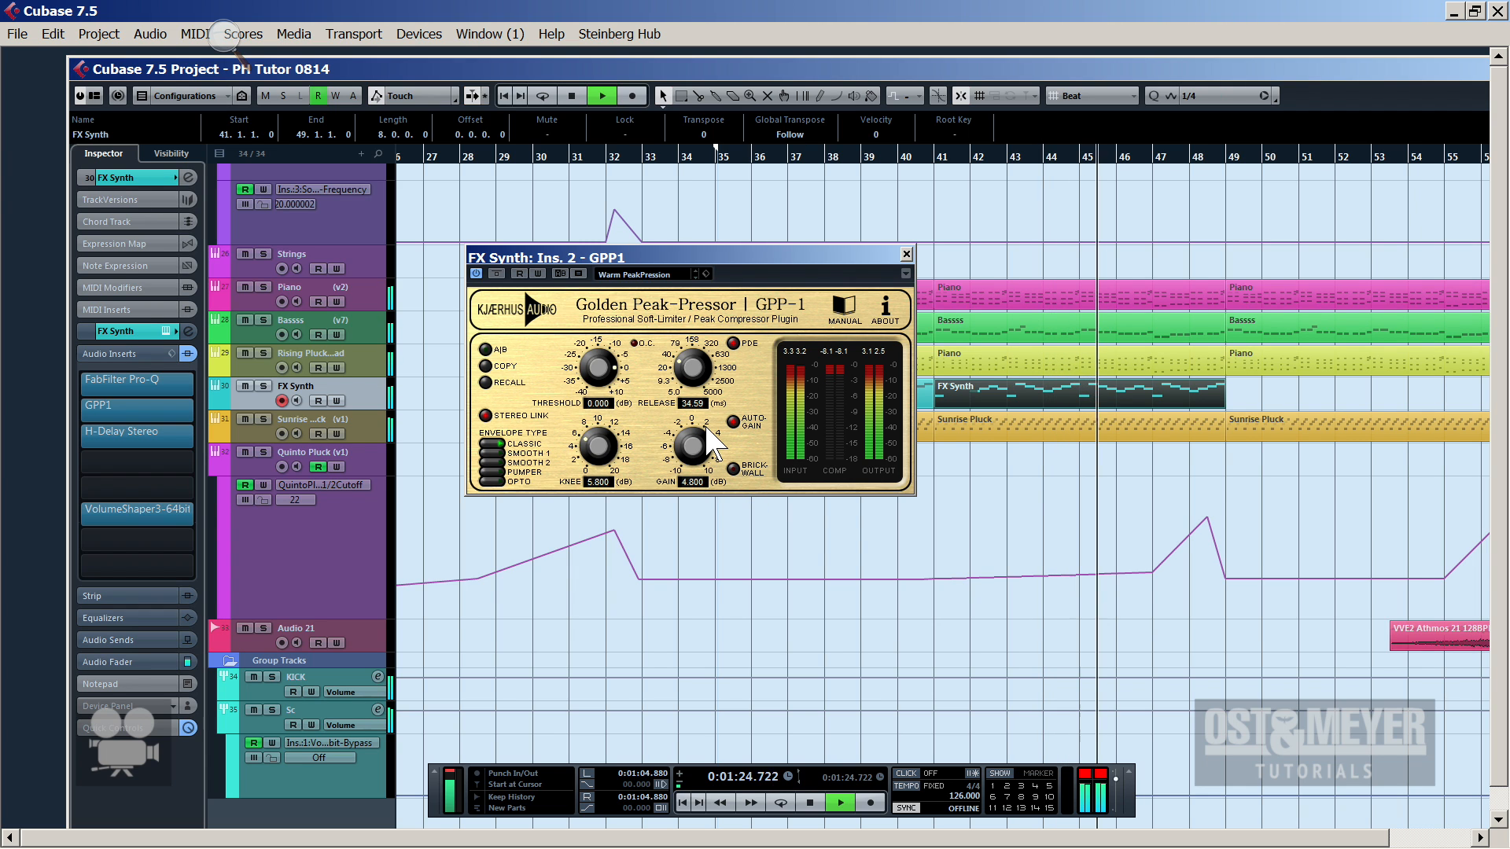
{"action": "left_click_drag", "start_coordinate": [603, 366], "coordinate": [605, 392]}
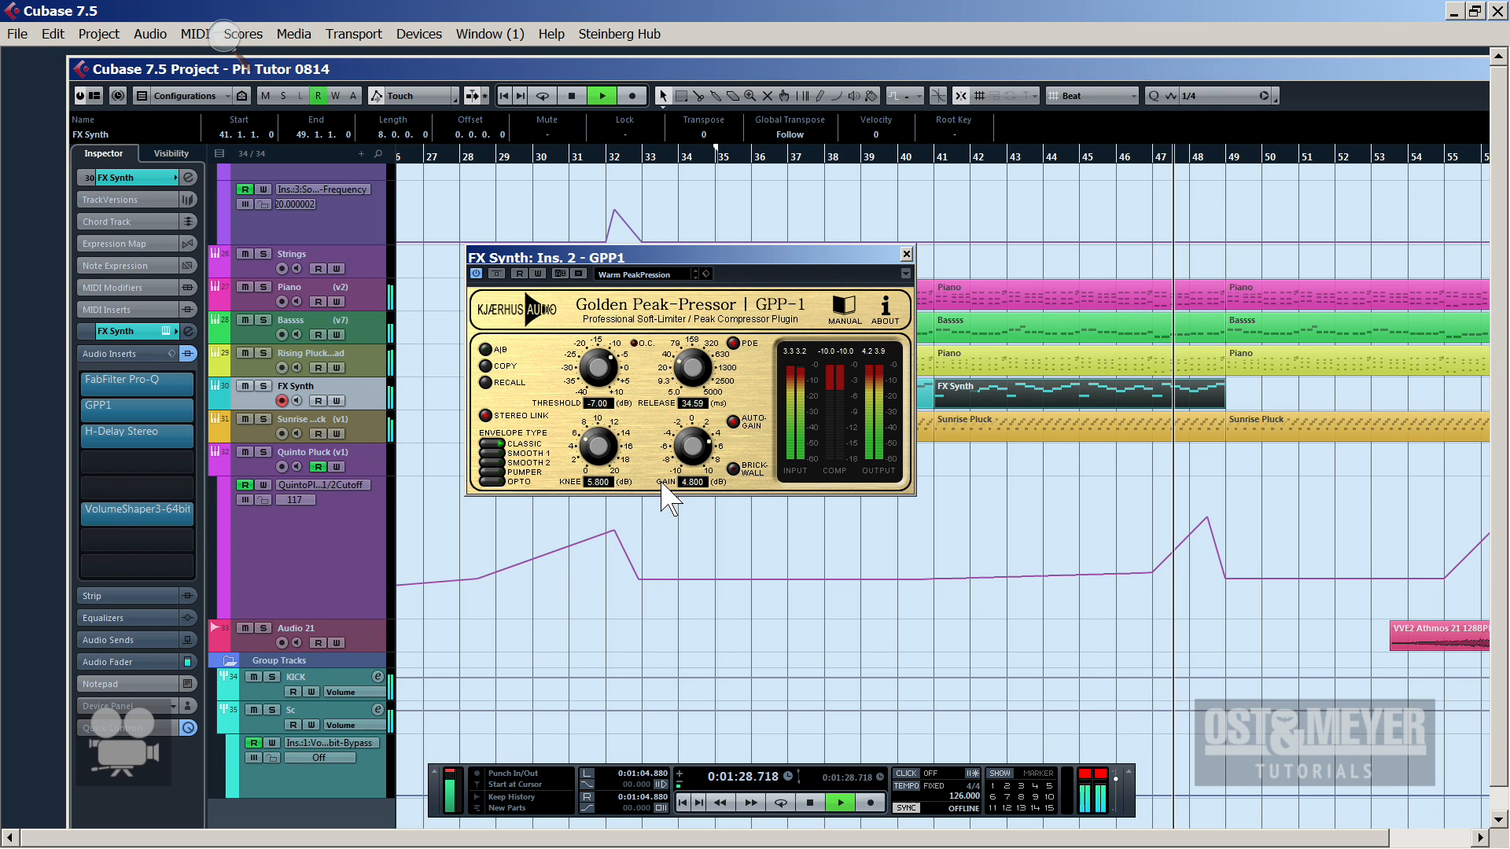
{"action": "left_click_drag", "start_coordinate": [690, 449], "coordinate": [691, 451]}
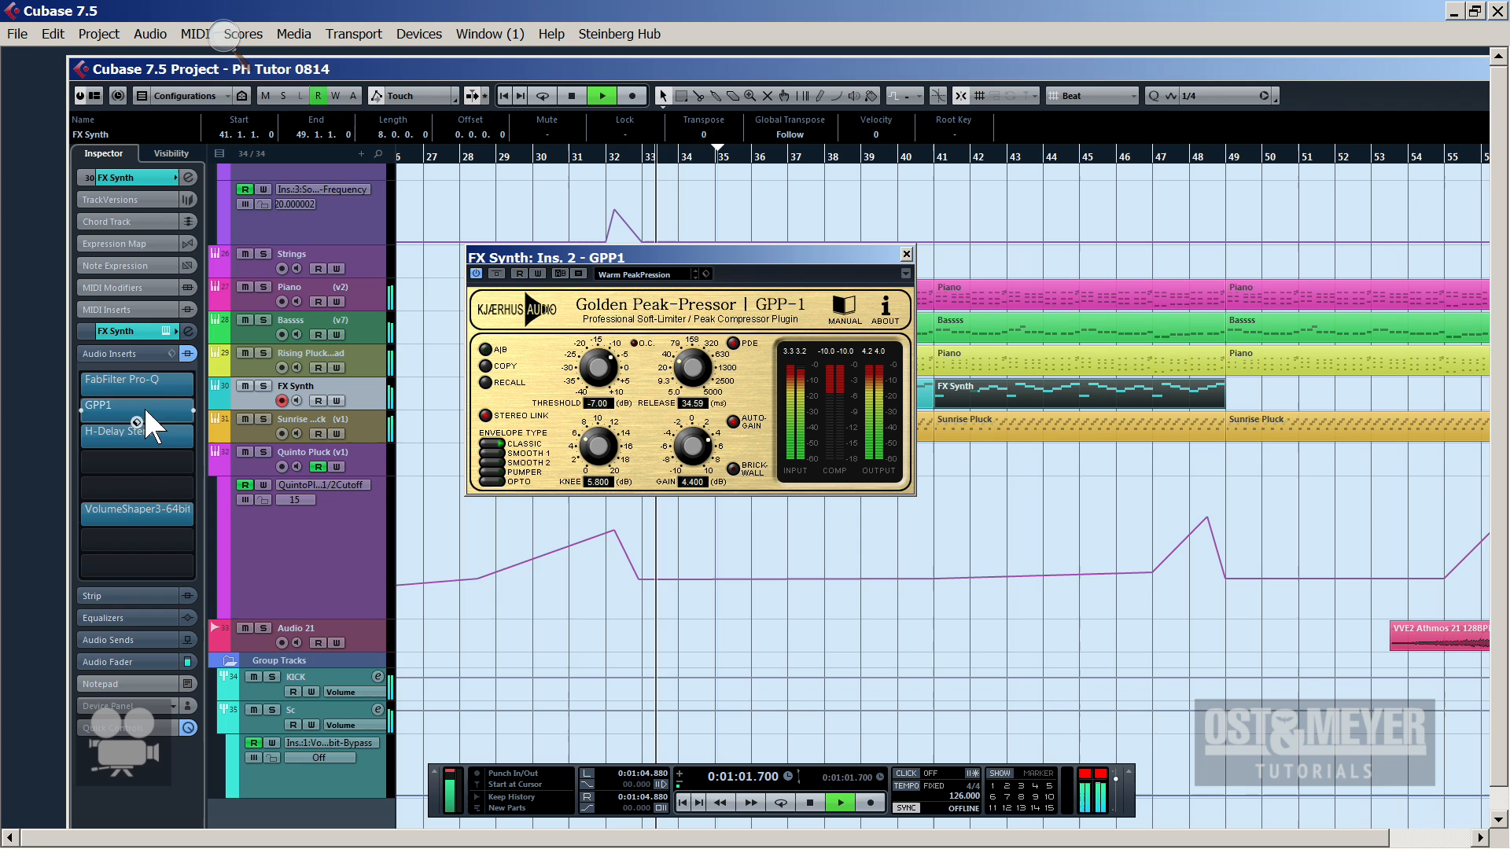
Stop playback and shift H-Delay, GPP1 and FabFilter Pro-Q down one insert slot each, freeing the first slot
{"action": "left_click_drag", "start_coordinate": [172, 429], "coordinate": [170, 460]}
{"action": "key", "text": "space"}
{"action": "left_click_drag", "start_coordinate": [168, 409], "coordinate": [168, 433]}
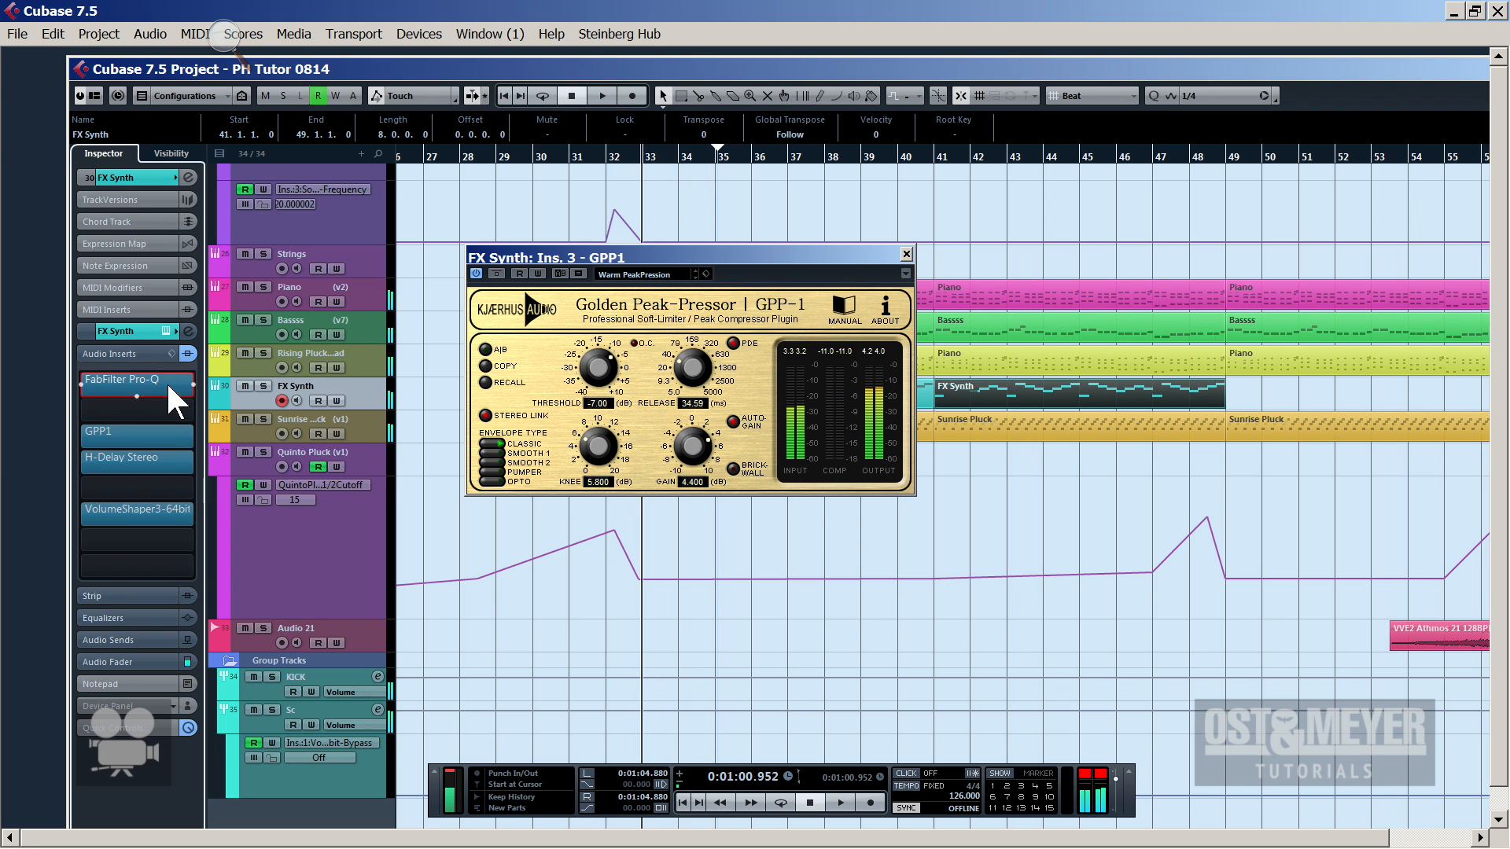
Load D82 Sonic Maximizer x64 in FX Synth's first insert slot and set Process to 2.1
{"action": "left_click", "coordinate": [166, 380]}
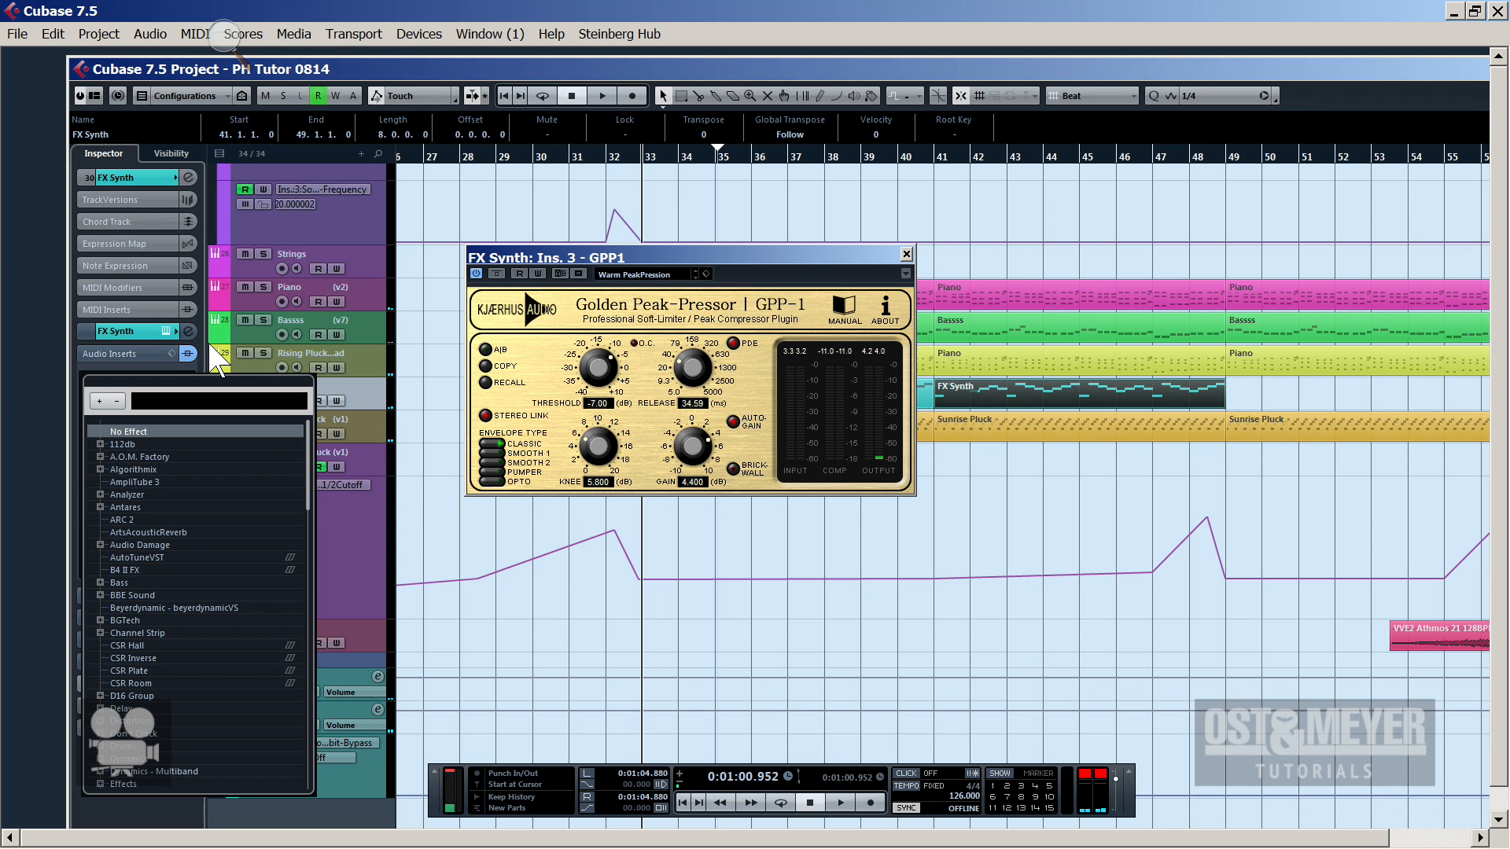
{"action": "type", "text": "soni"}
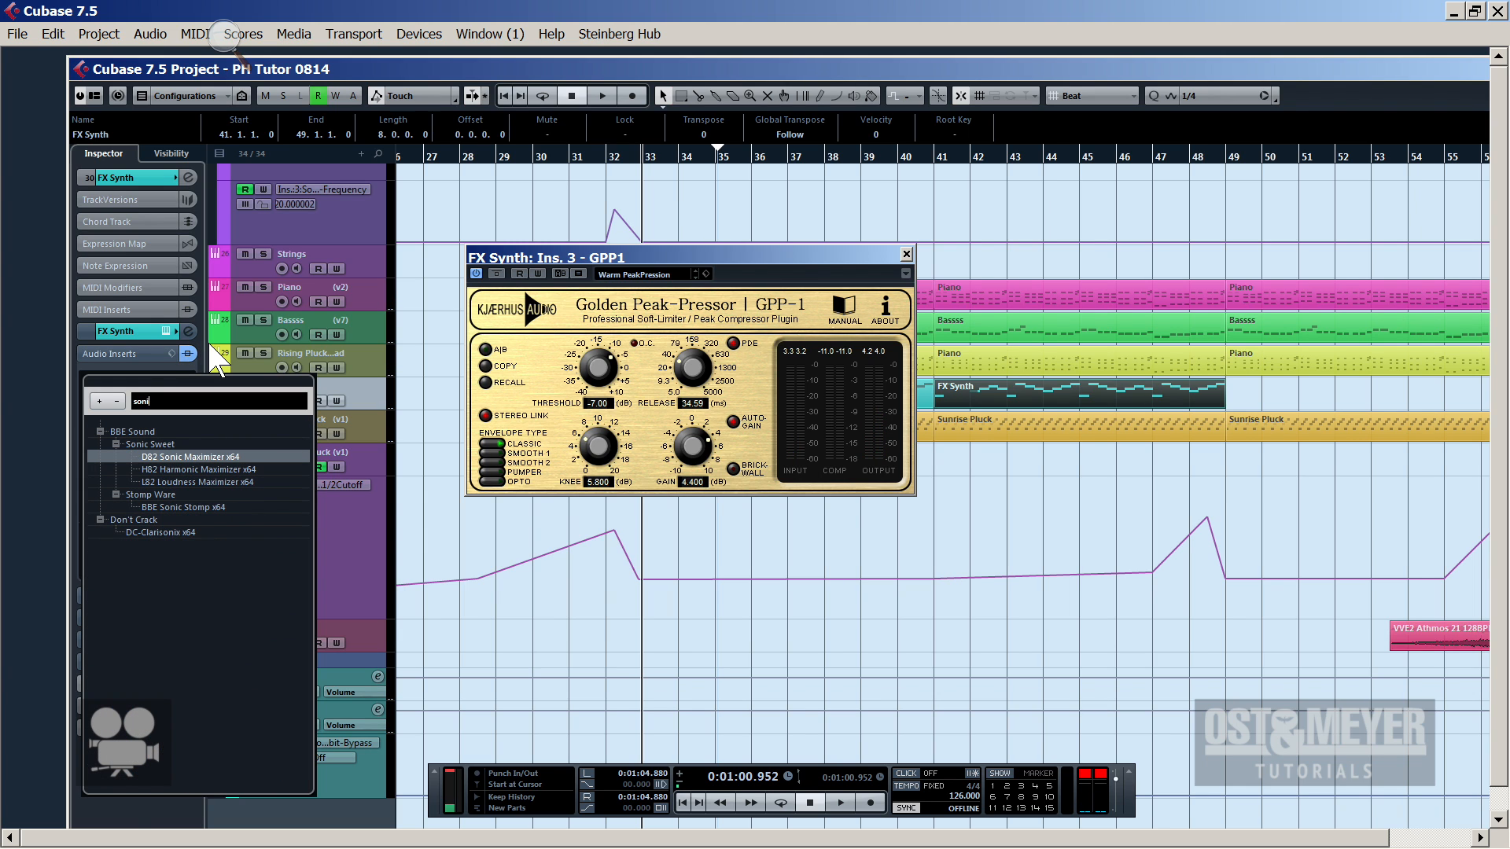
{"action": "left_click", "coordinate": [211, 450]}
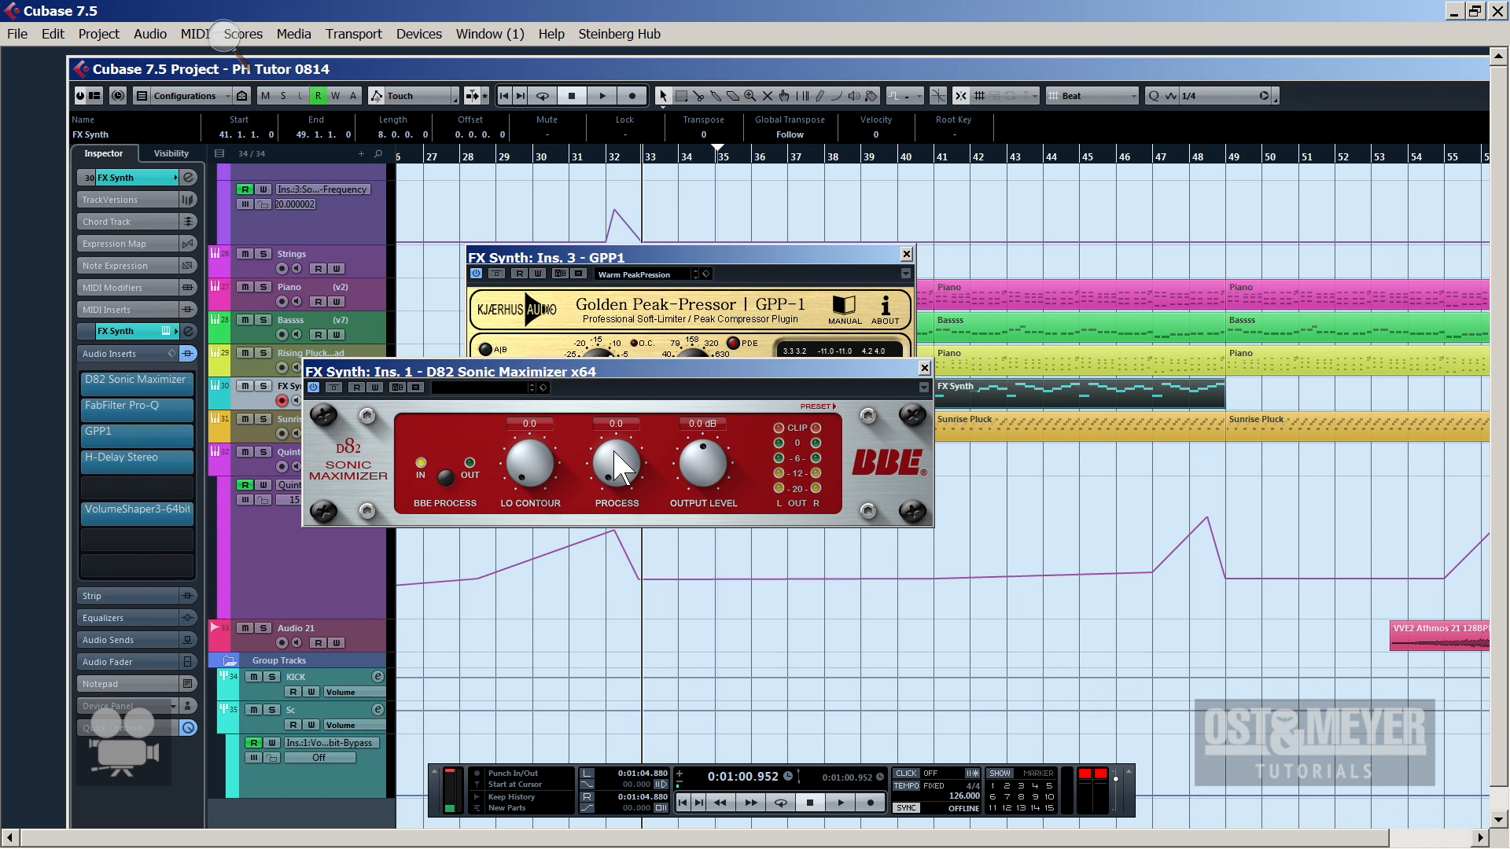
{"action": "mouse_move", "coordinate": [621, 448]}
{"action": "left_mouse_down"}
{"action": "mouse_move", "coordinate": [617, 432]}
{"action": "mouse_move", "coordinate": [619, 446]}
{"action": "left_mouse_up"}
Audition the FX Synth with the Sonic Maximizer in the full mix, close its window and replay from bar 33
{"action": "key", "text": "space"}
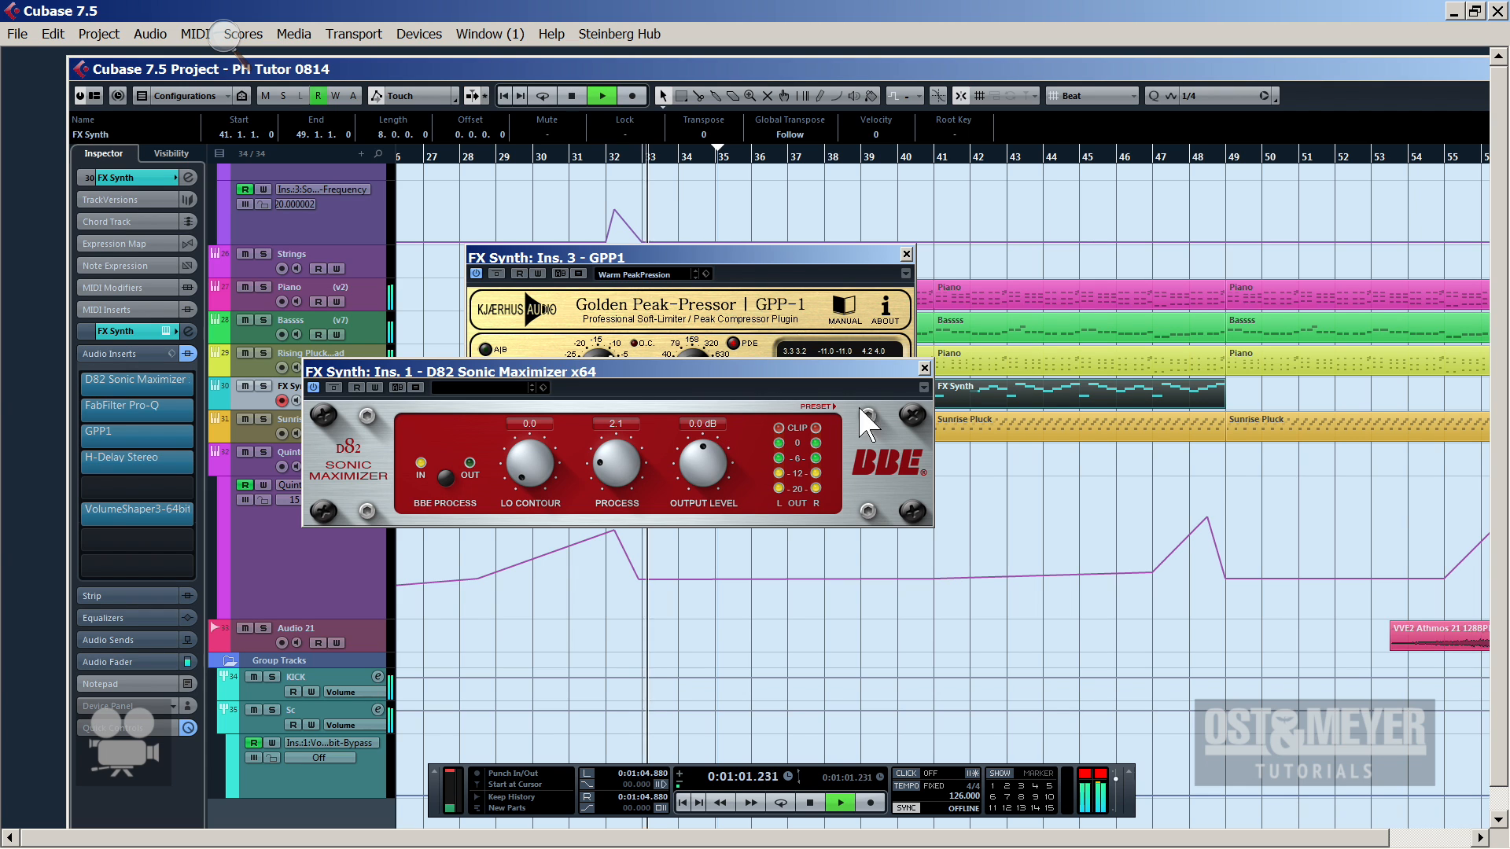
{"action": "left_click", "coordinate": [924, 369]}
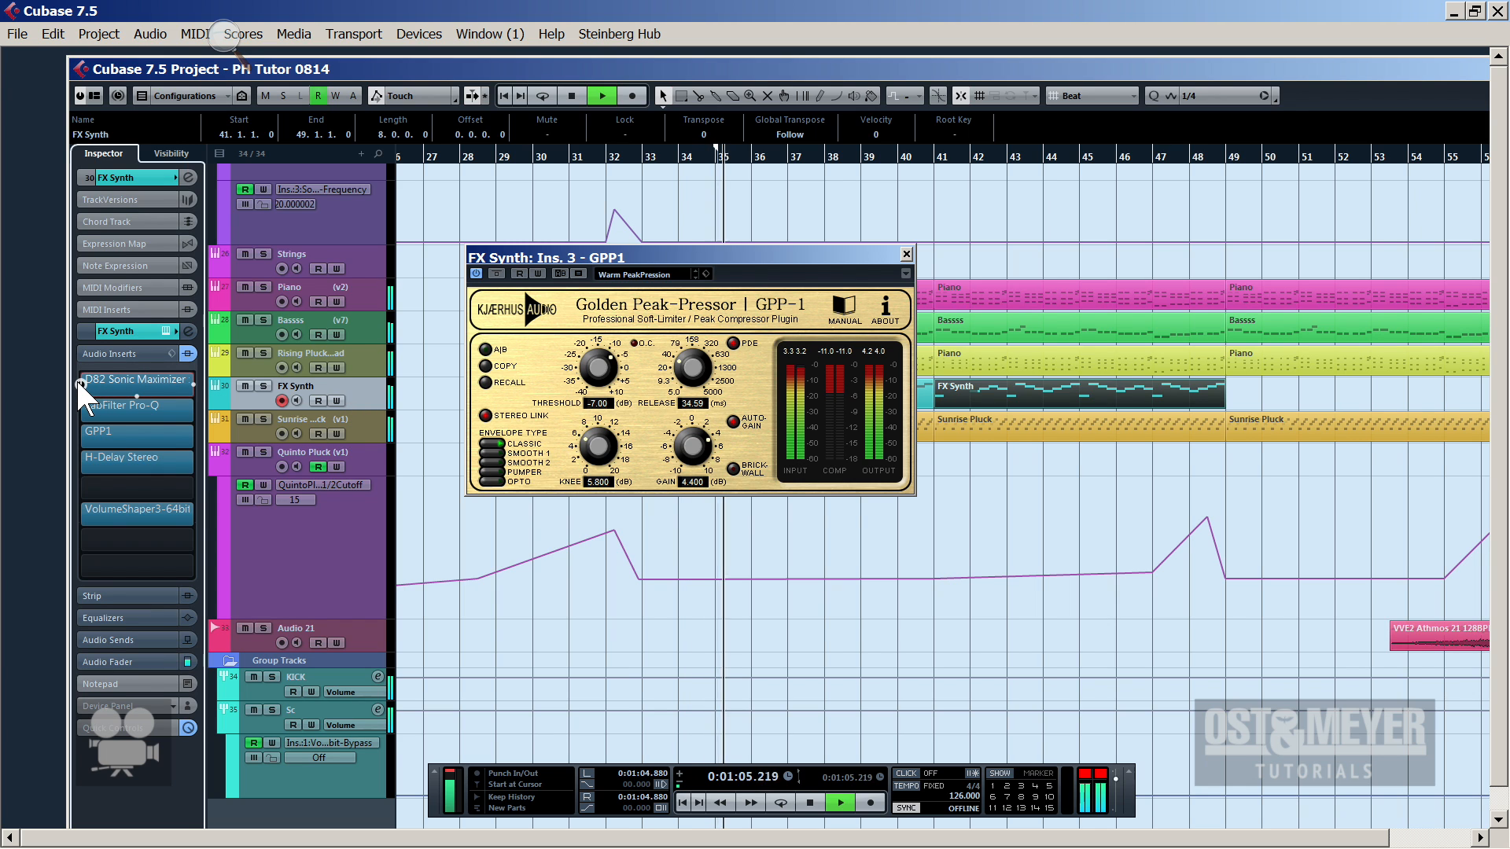
{"action": "key", "text": "space"}
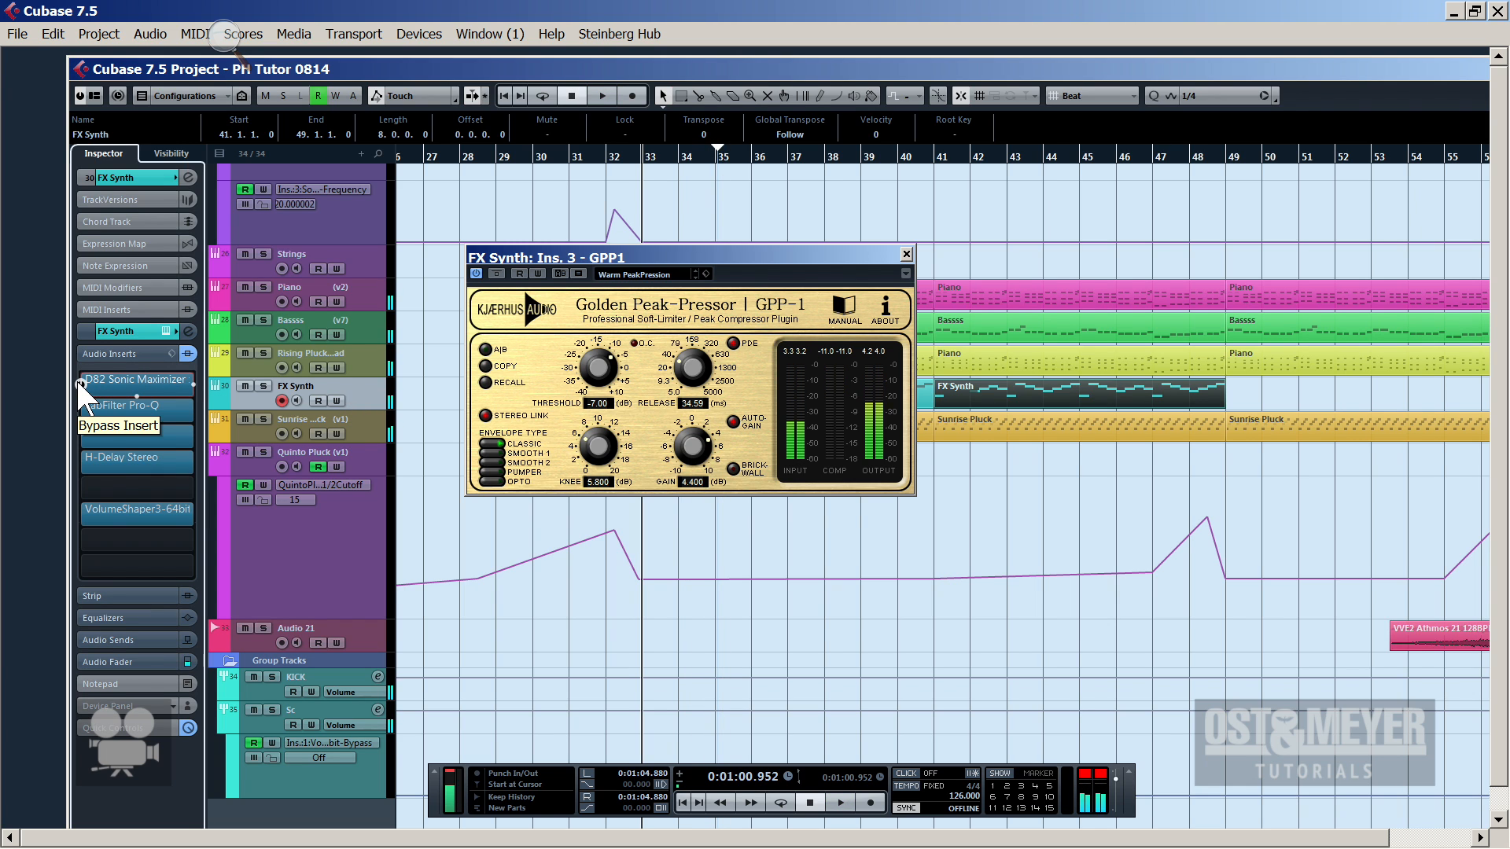
{"action": "key", "text": "space"}
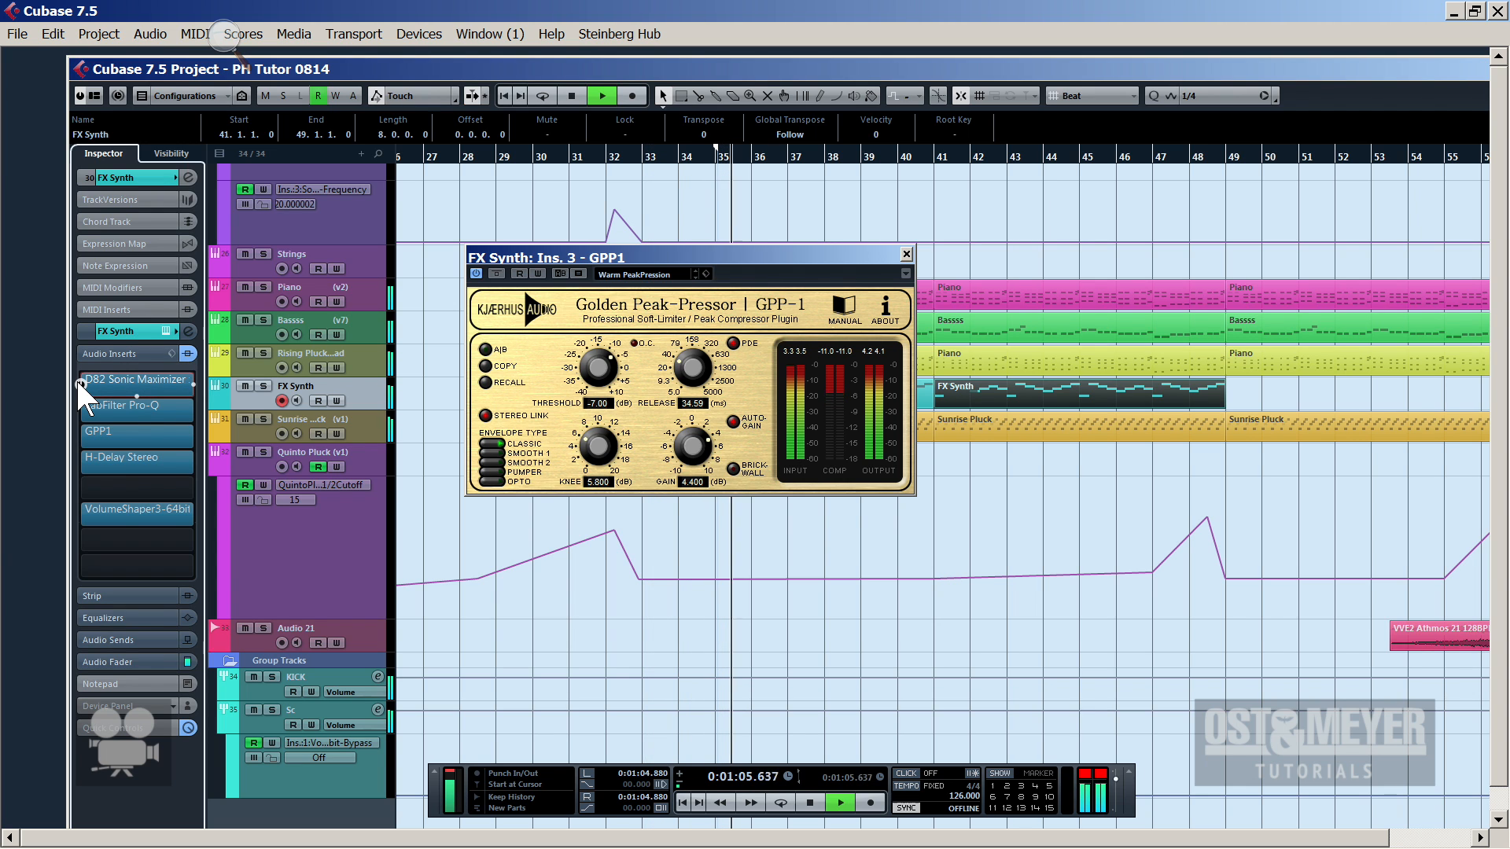
Set the FX Synth's Sonic Maximizer to Process 2.5 and Output Level -3.2 dB with bypass off, and close both insert windows
{"action": "left_click", "coordinate": [114, 380]}
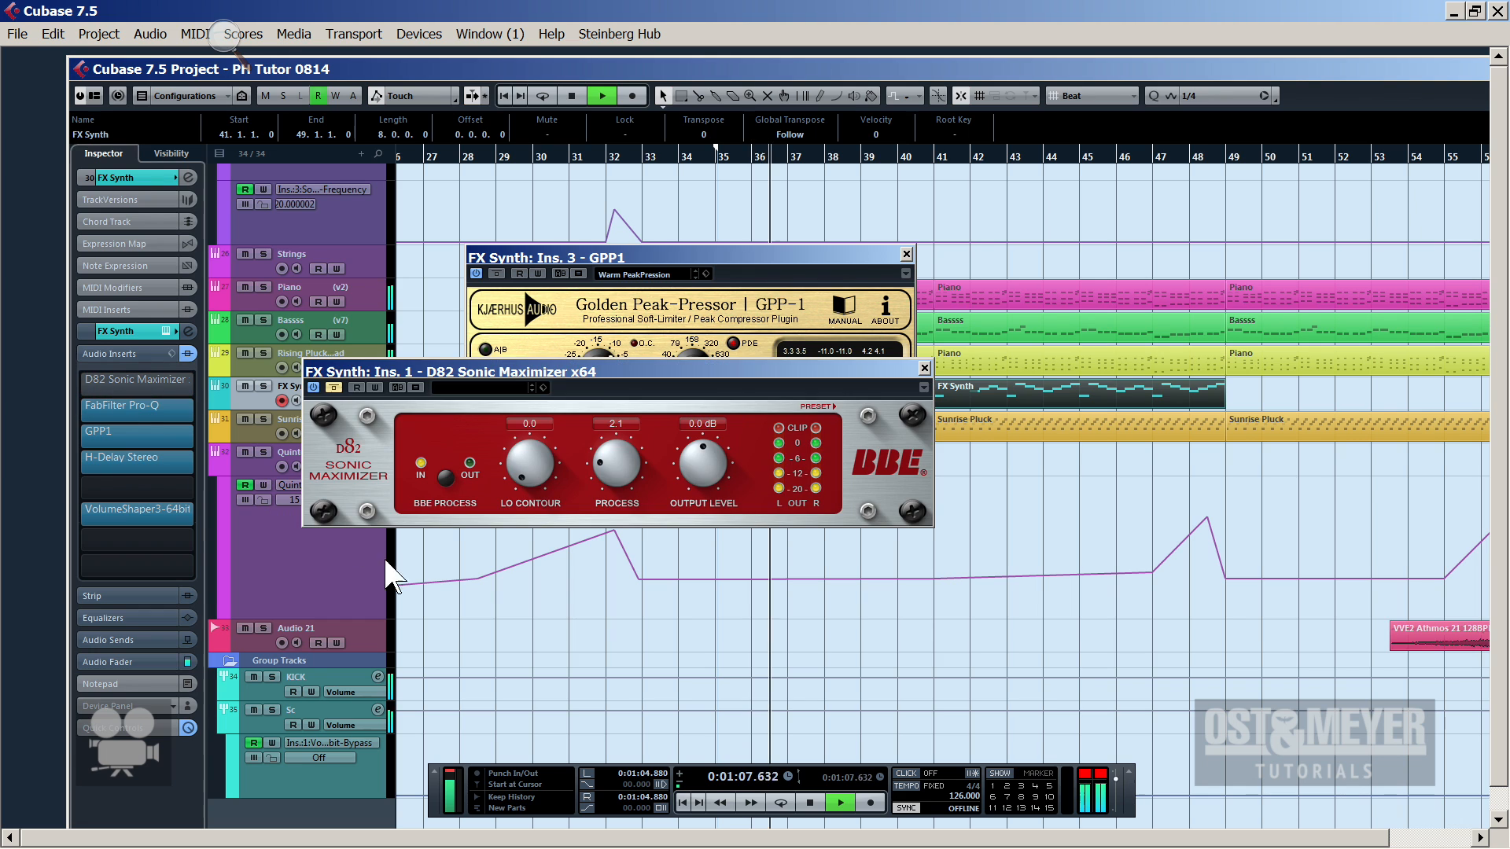
{"action": "scroll", "coordinate": [621, 459], "scroll_direction": "up", "scroll_amount": 4}
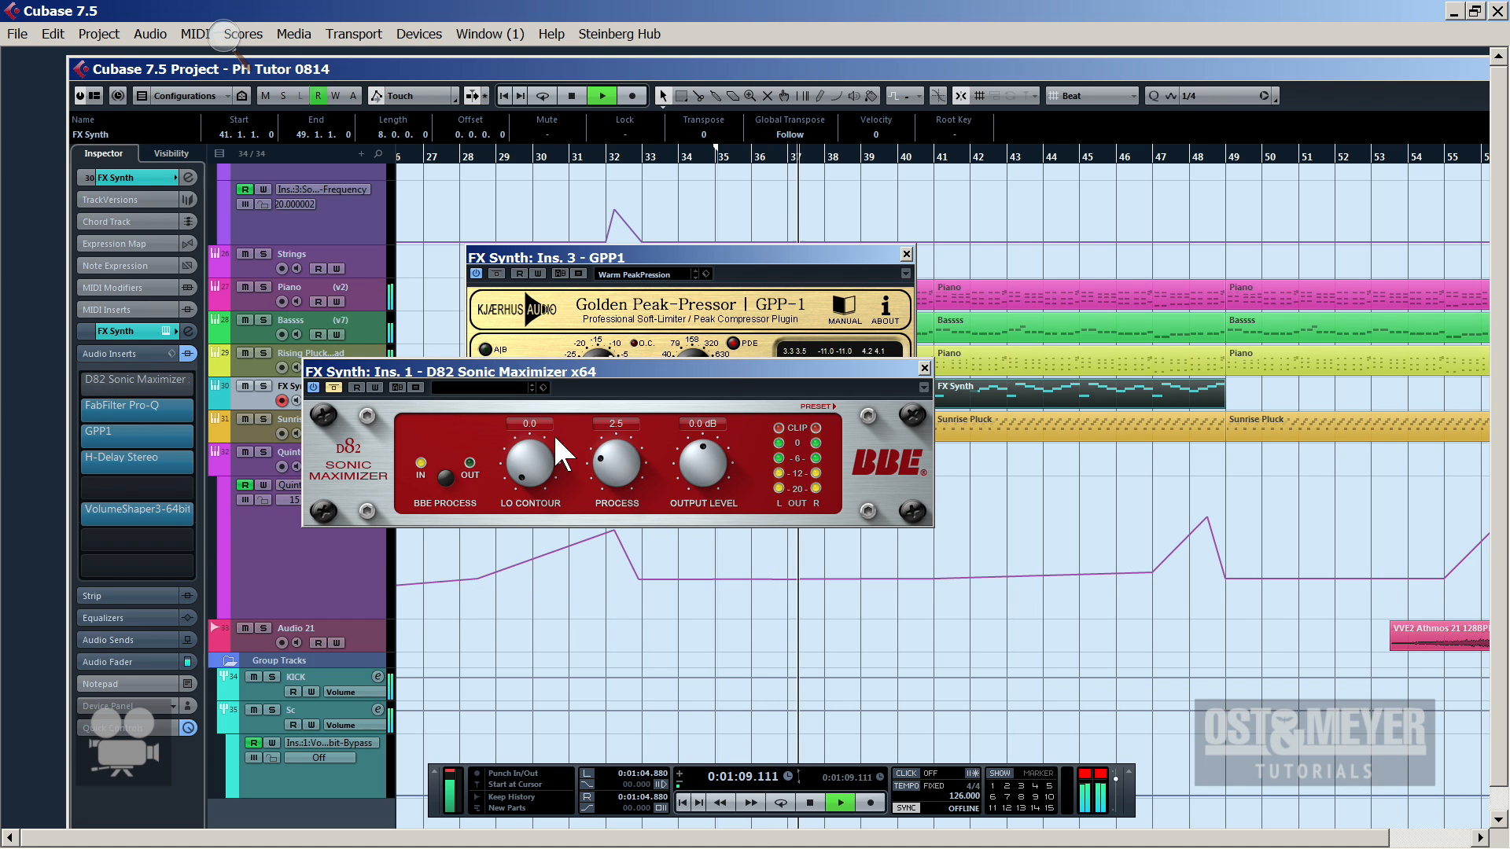
{"action": "left_click", "coordinate": [333, 388]}
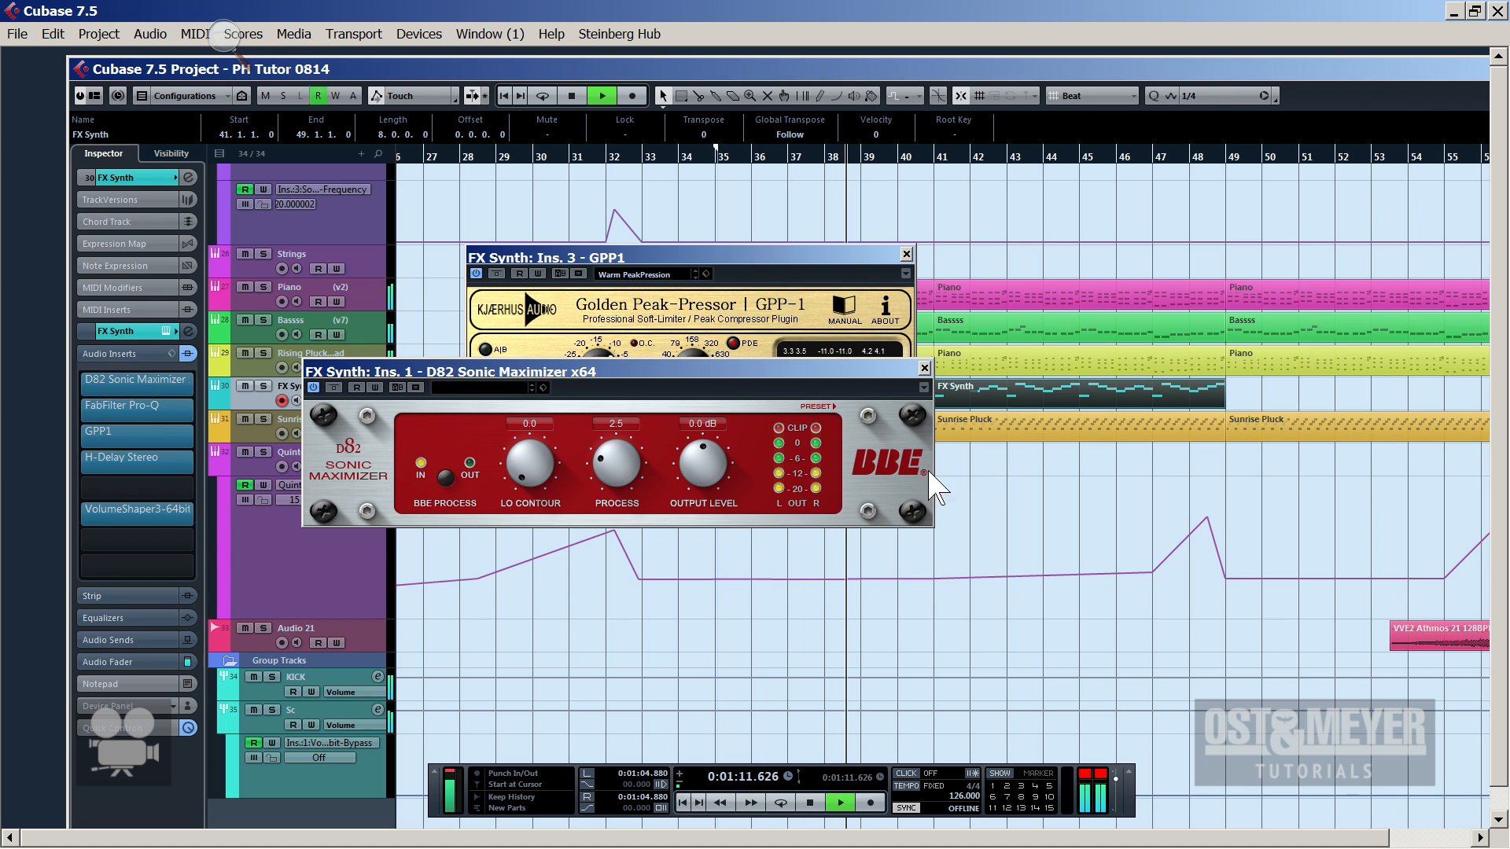
{"action": "scroll", "coordinate": [700, 458], "scroll_direction": "down", "scroll_amount": 4}
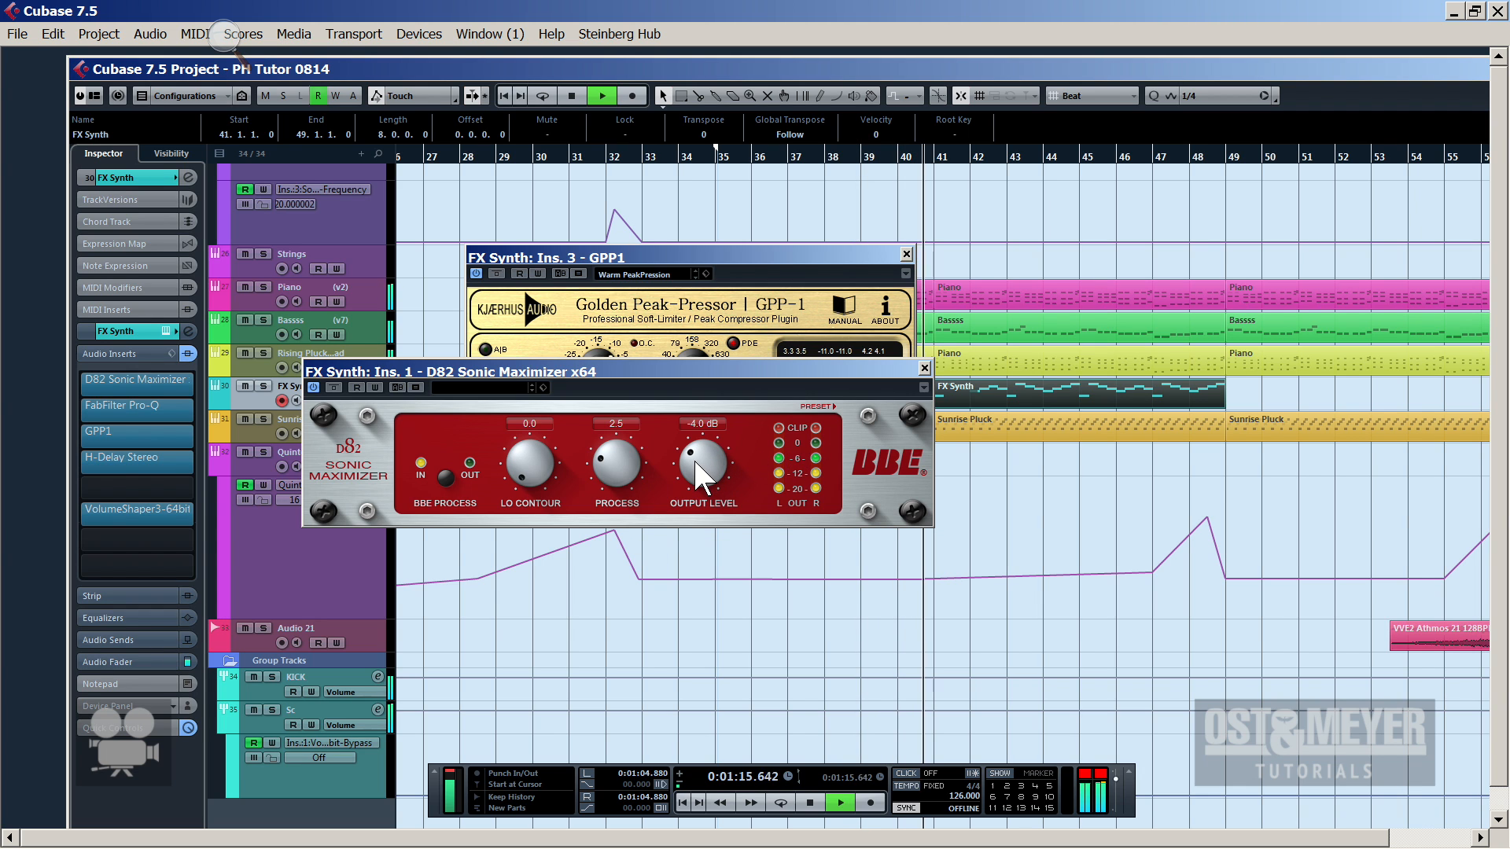
{"action": "scroll", "coordinate": [697, 463], "scroll_direction": "up", "scroll_amount": 1}
{"action": "scroll", "coordinate": [696, 460], "scroll_direction": "up", "scroll_amount": 1}
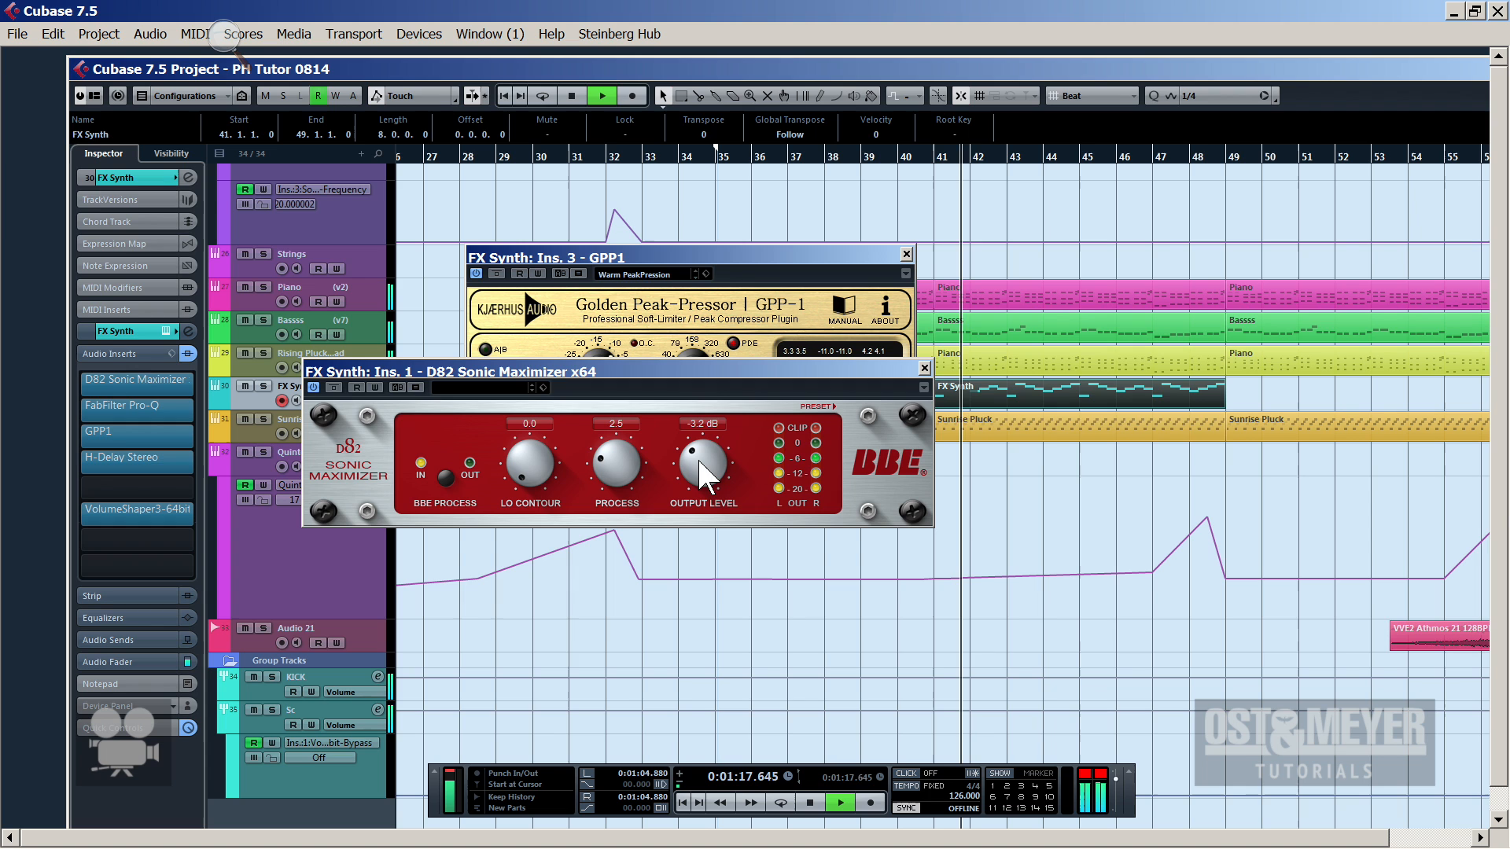
{"action": "left_click", "coordinate": [921, 354]}
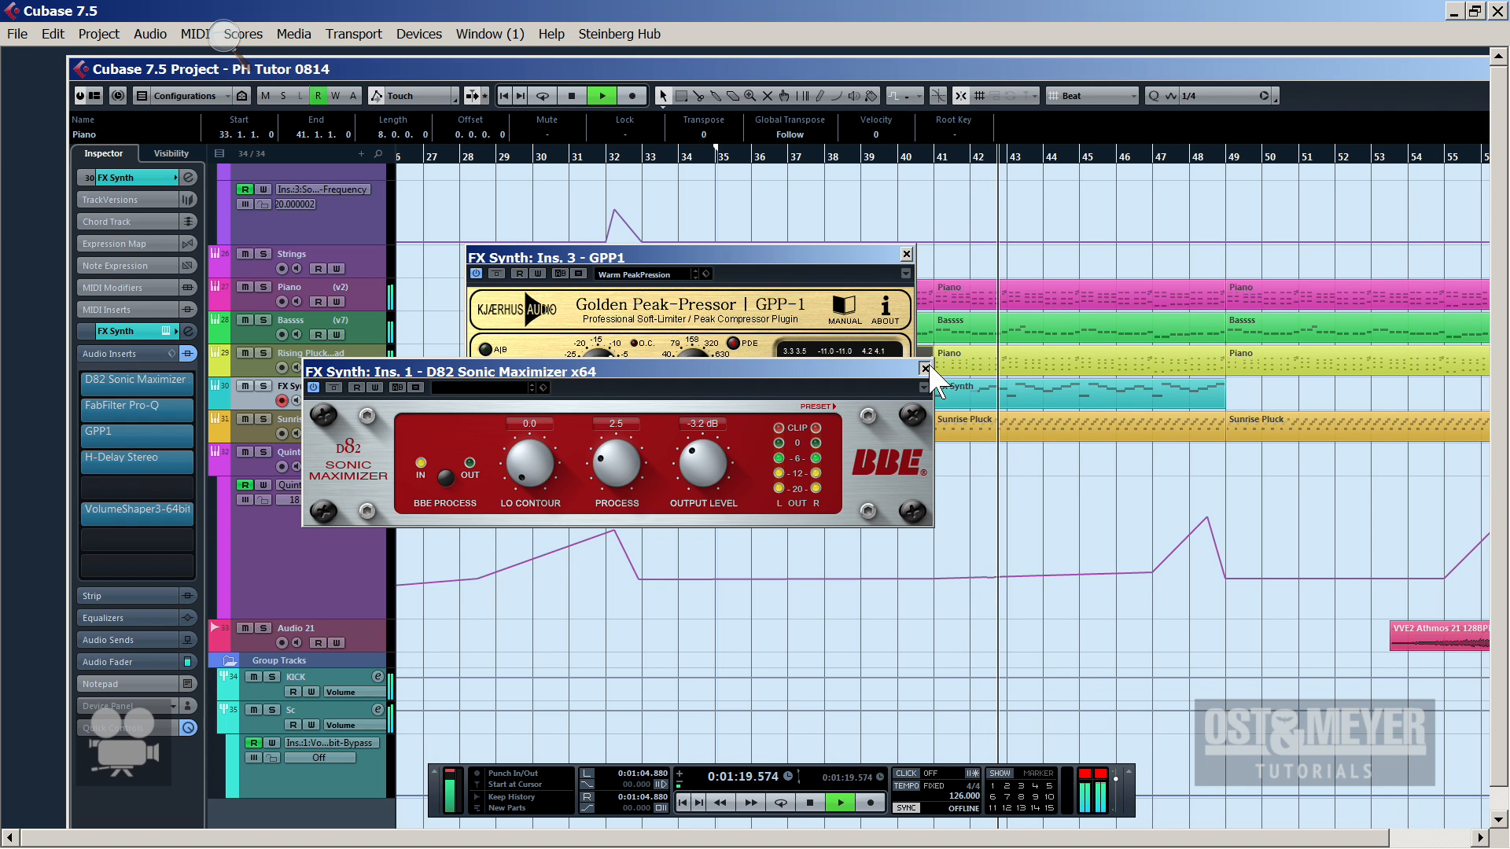
{"action": "left_click", "coordinate": [925, 371]}
{"action": "left_click", "coordinate": [906, 254]}
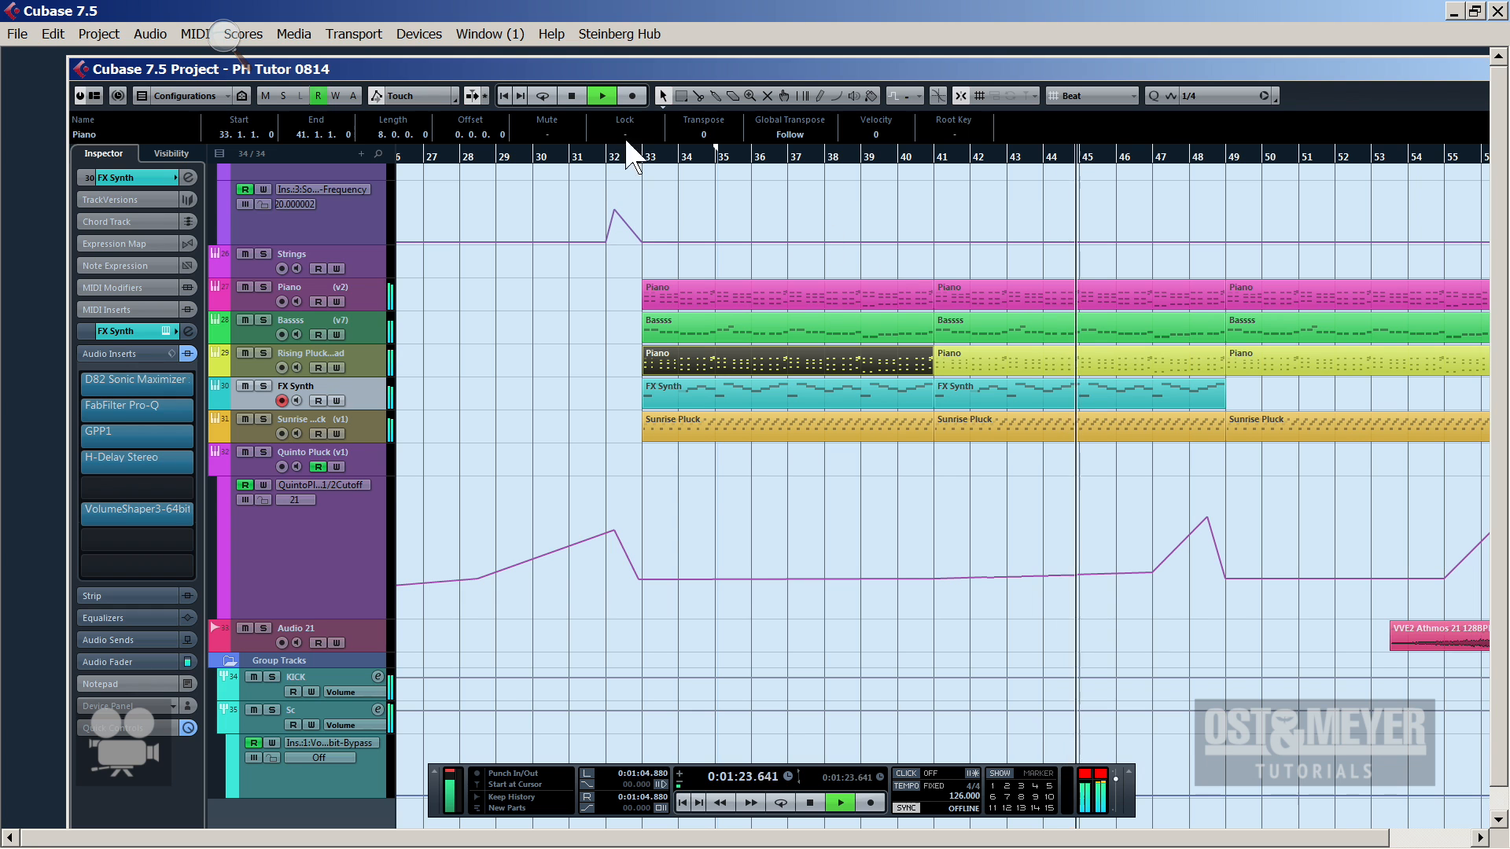
Shift the two FX Synth clips so they occupy bars 49 to 65, and stop playback
{"action": "left_click_drag", "start_coordinate": [647, 161], "coordinate": [607, 128]}
{"action": "left_click_drag", "start_coordinate": [723, 434], "coordinate": [692, 408]}
{"action": "key", "text": "ctrl+d"}
{"action": "key", "text": "space"}
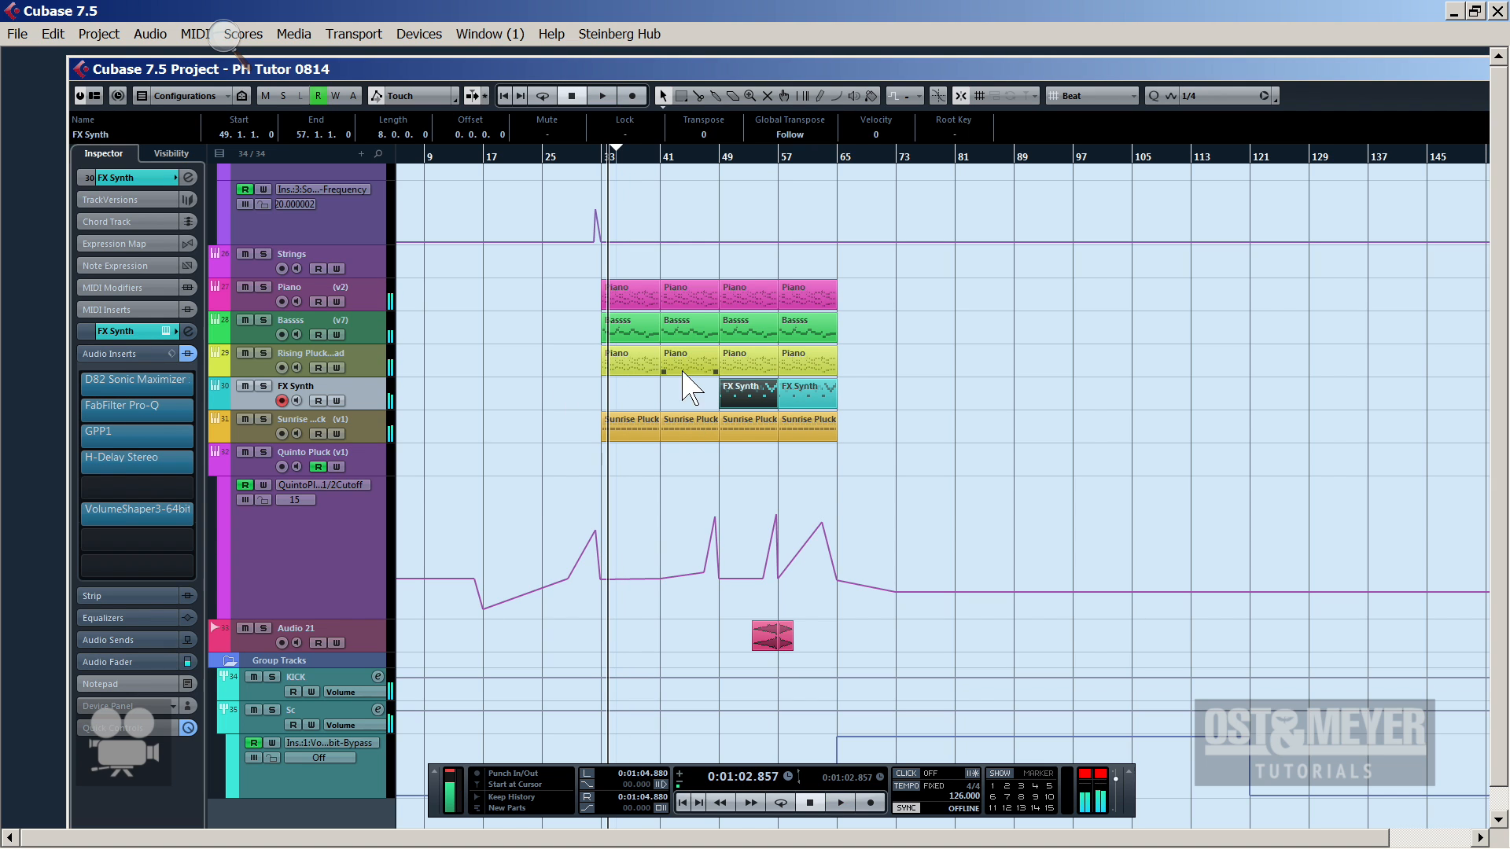
Select the Quinto Pluck track and listen to the arrangement from around bar 48 and again from bar 33
{"action": "left_click", "coordinate": [711, 162]}
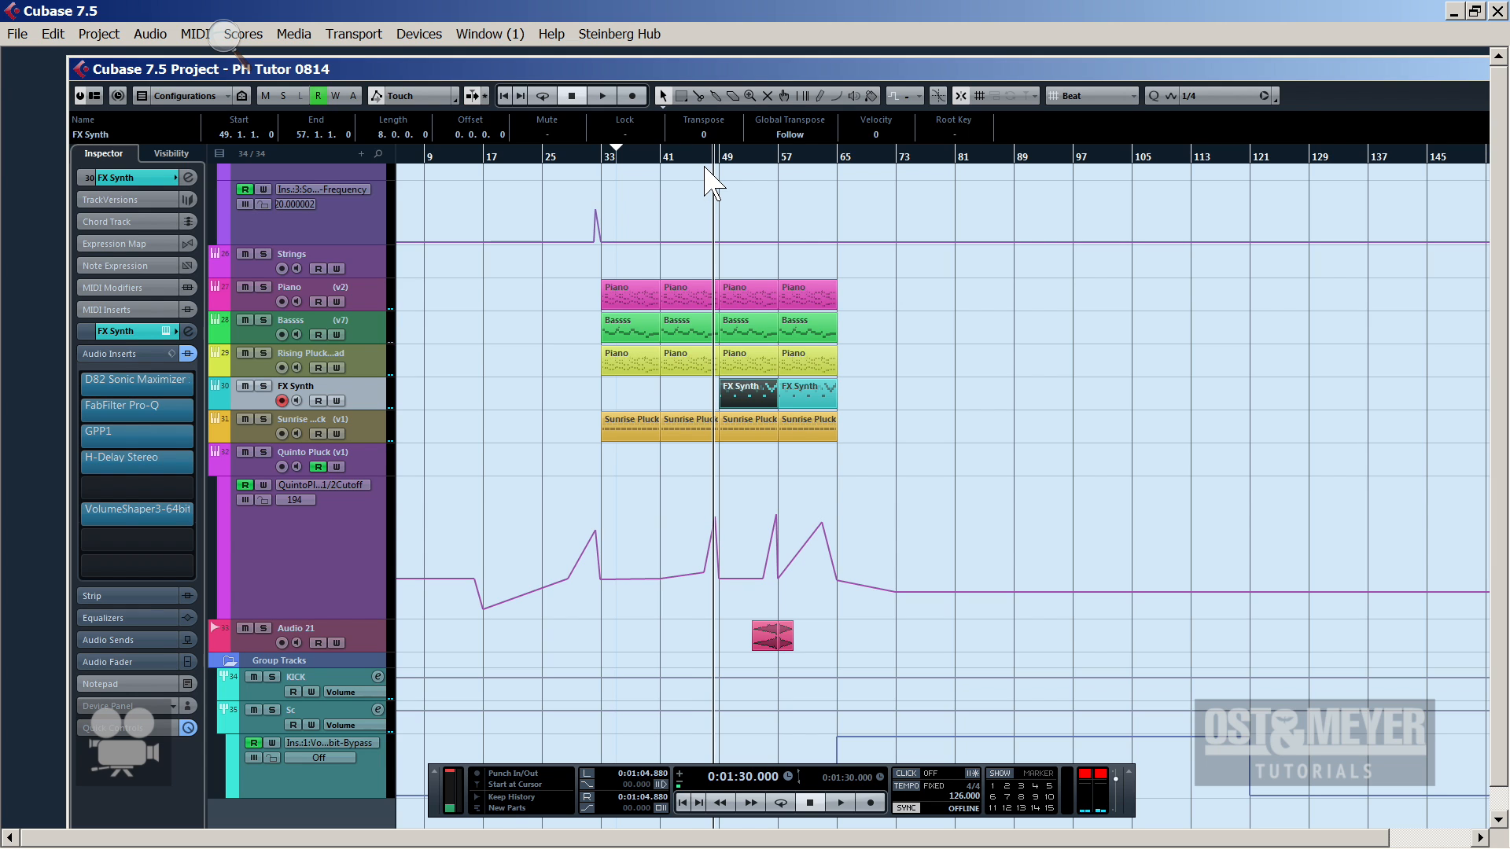
{"action": "left_click", "coordinate": [250, 461]}
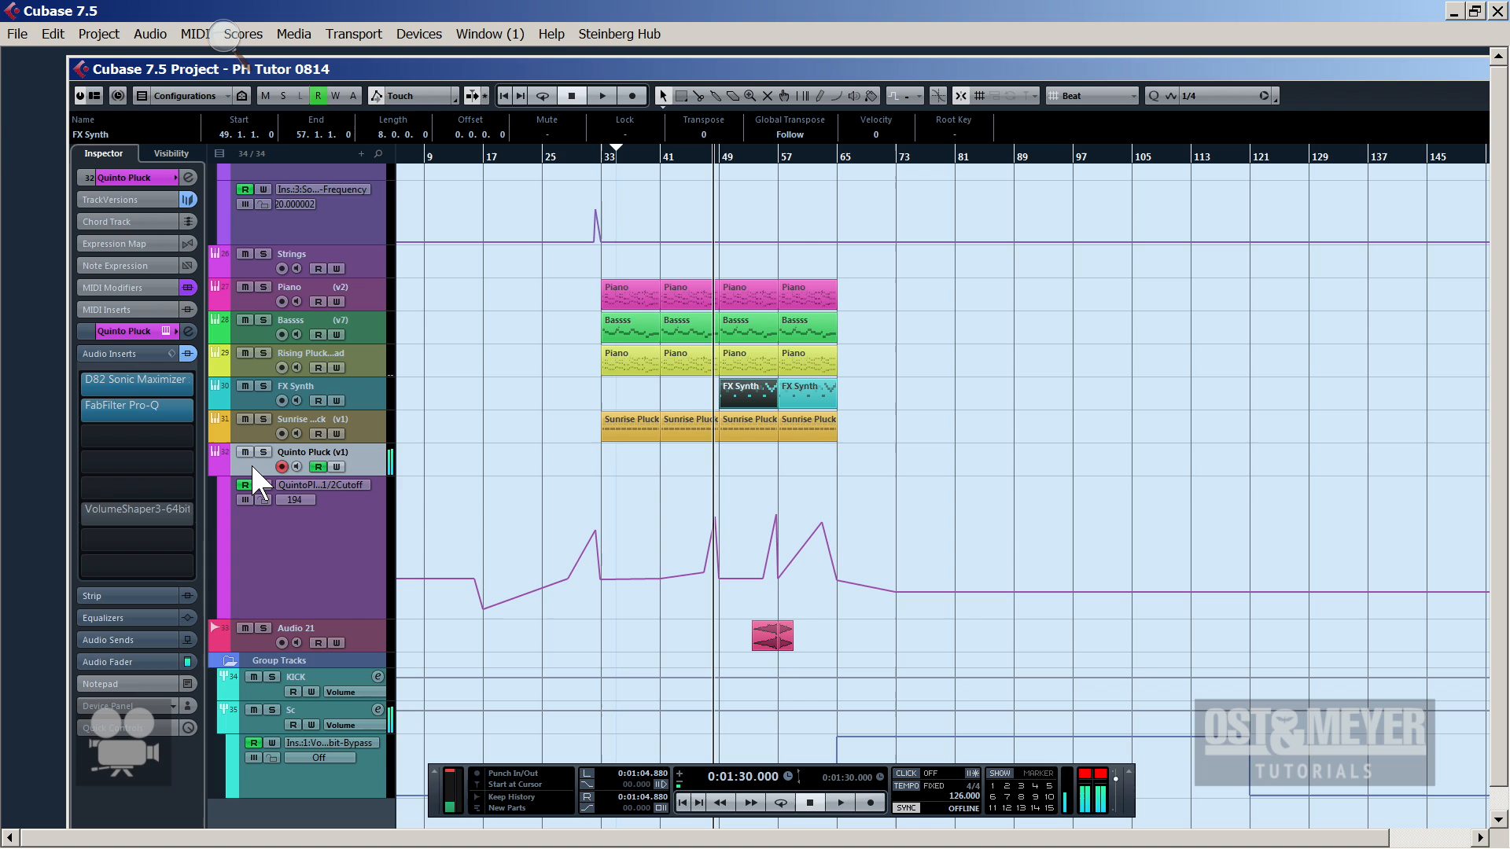
{"action": "key", "text": "space"}
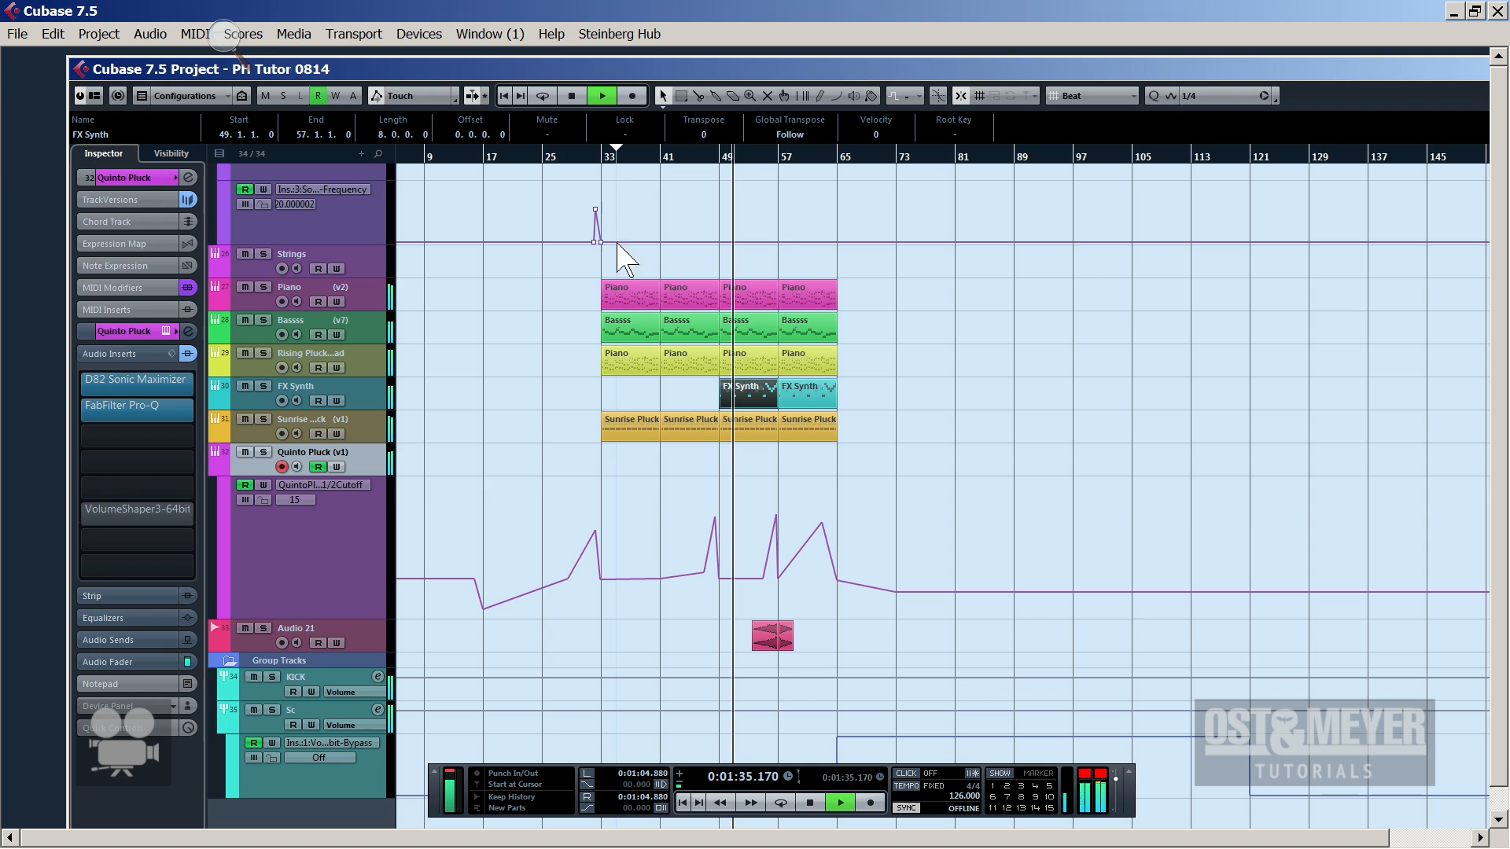
{"action": "left_click", "coordinate": [614, 184]}
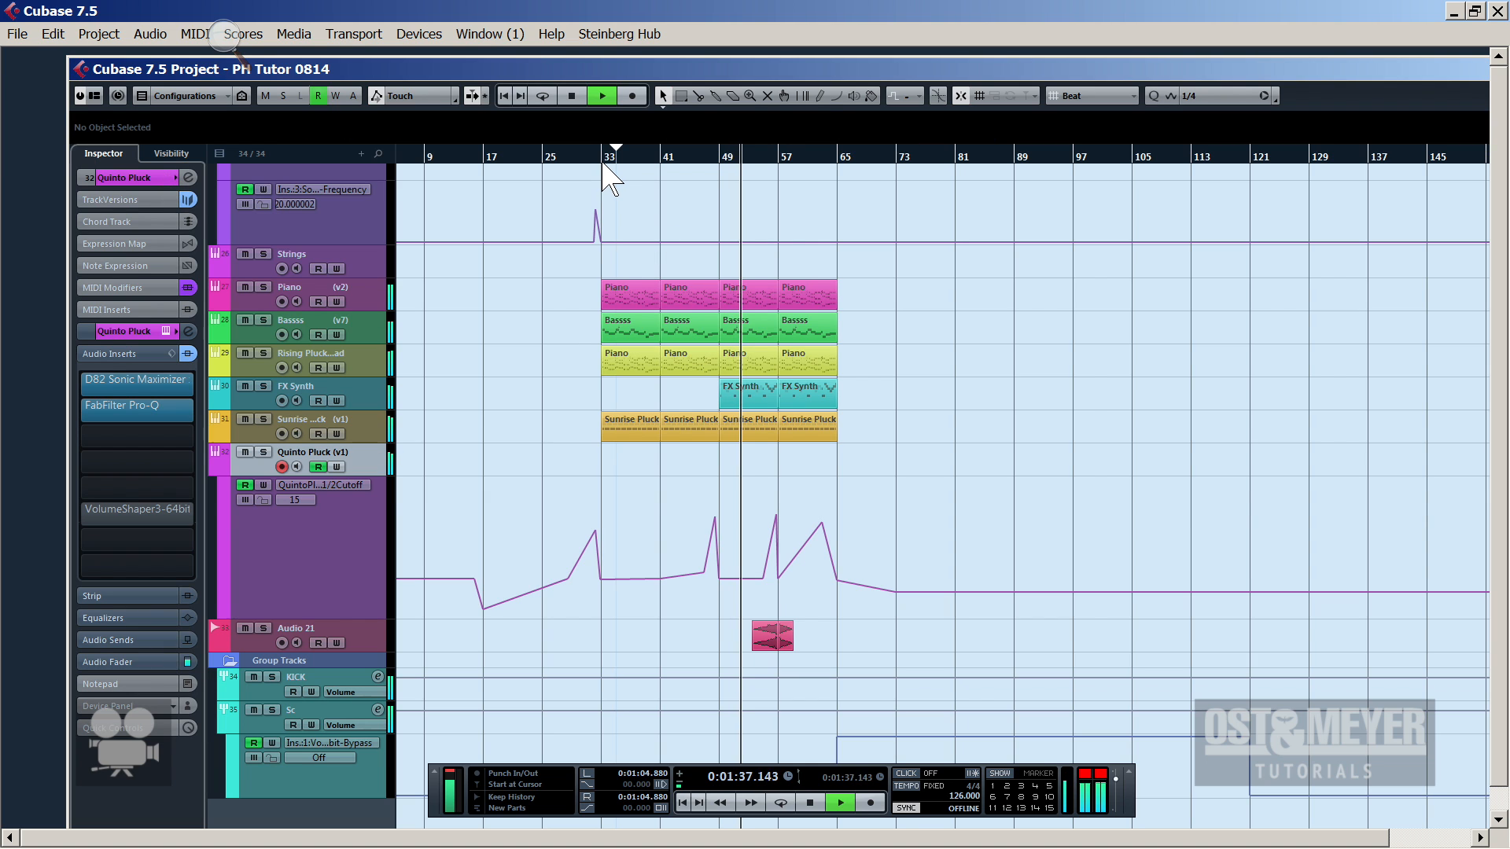
{"action": "left_click", "coordinate": [601, 154]}
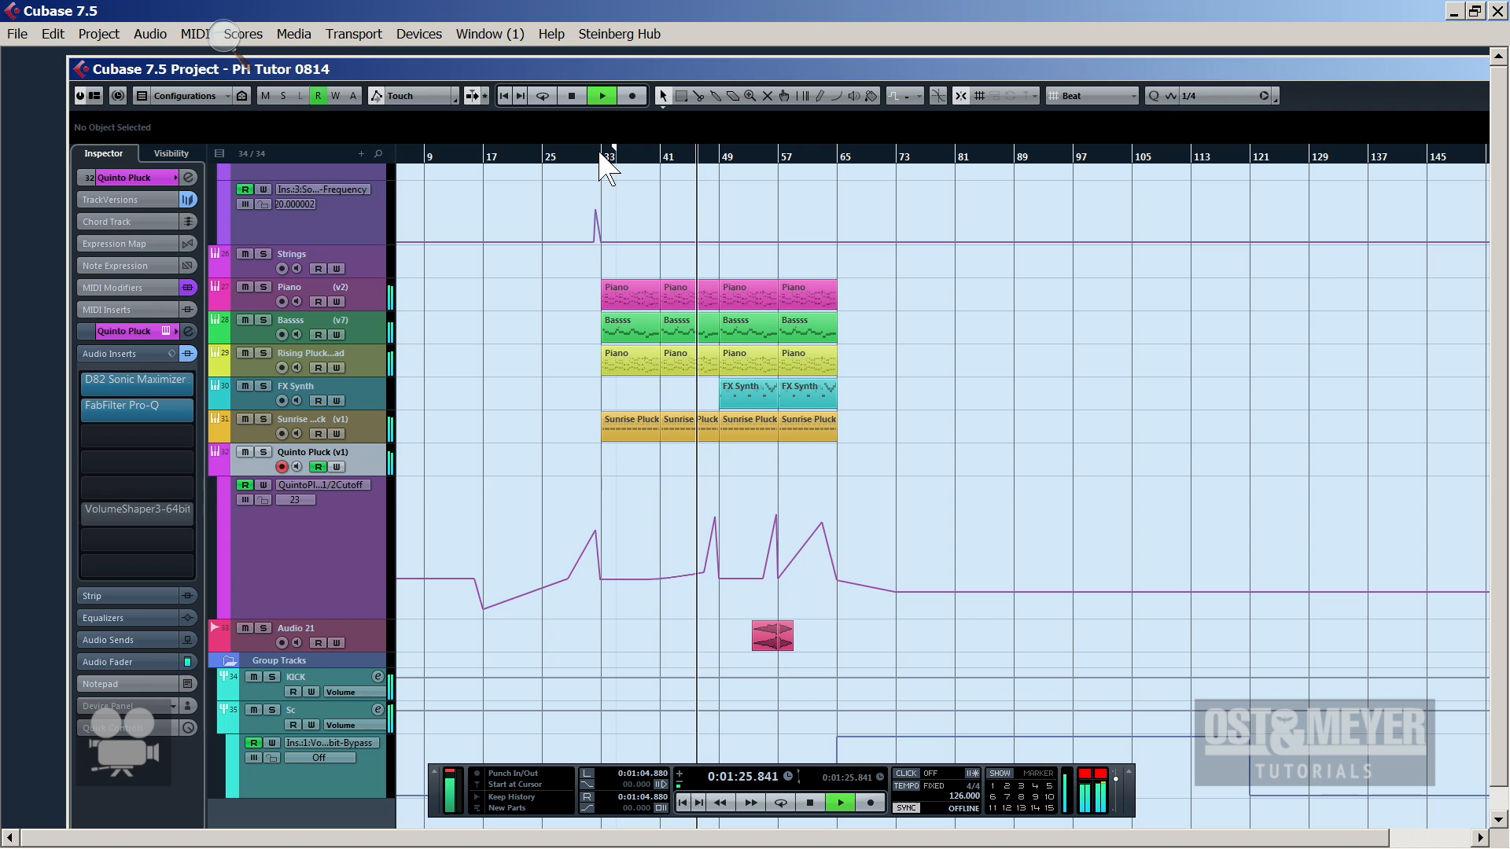
Stop playback and copy all four Bassss clips onto the Quinto Pluck track at their original positions, starting at bar 33
{"action": "key", "text": "space"}
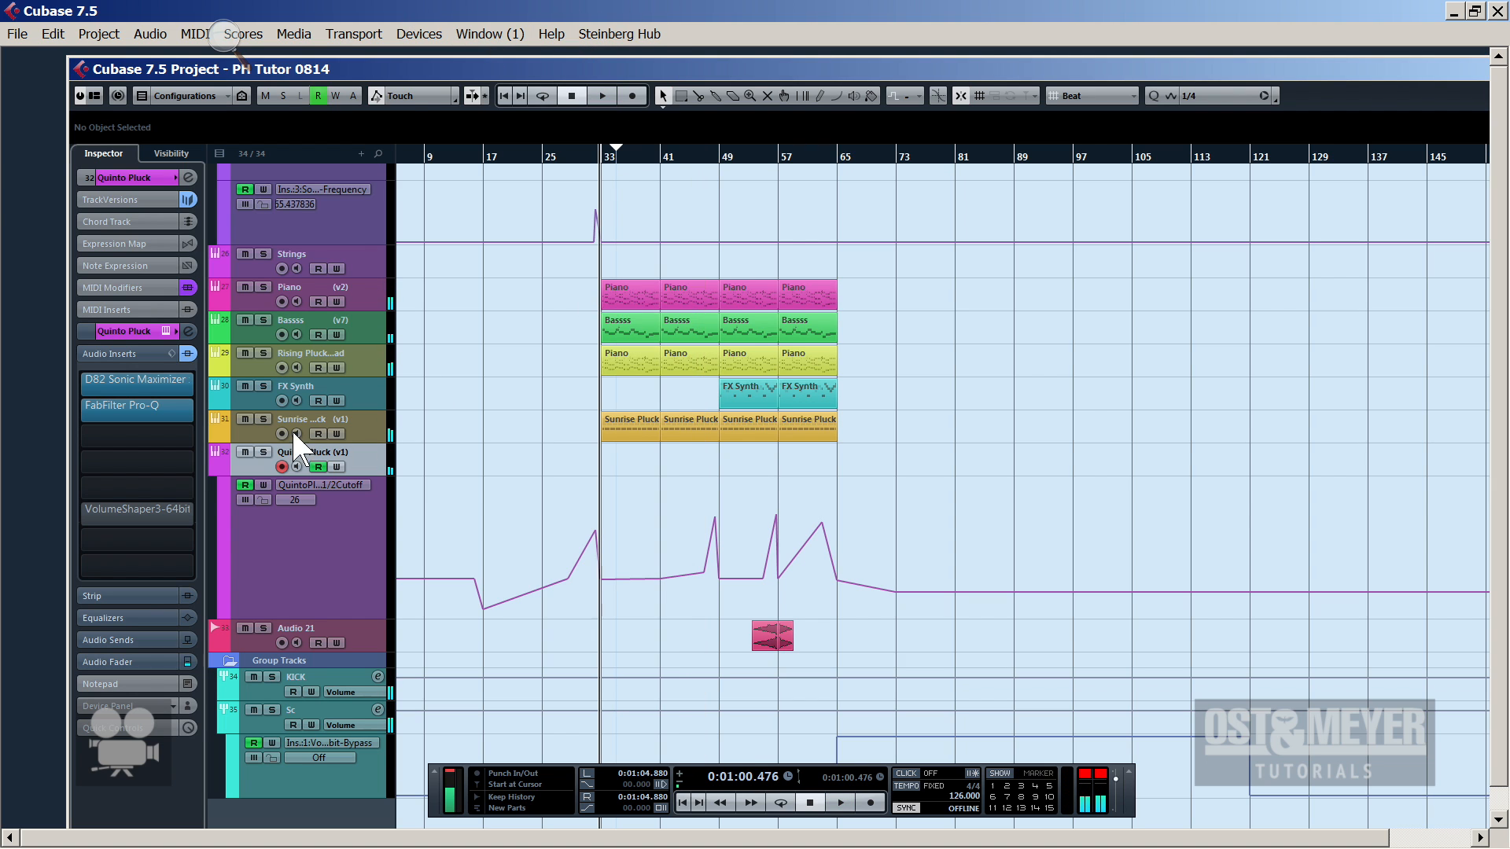
{"action": "left_click_drag", "start_coordinate": [816, 342], "coordinate": [540, 336]}
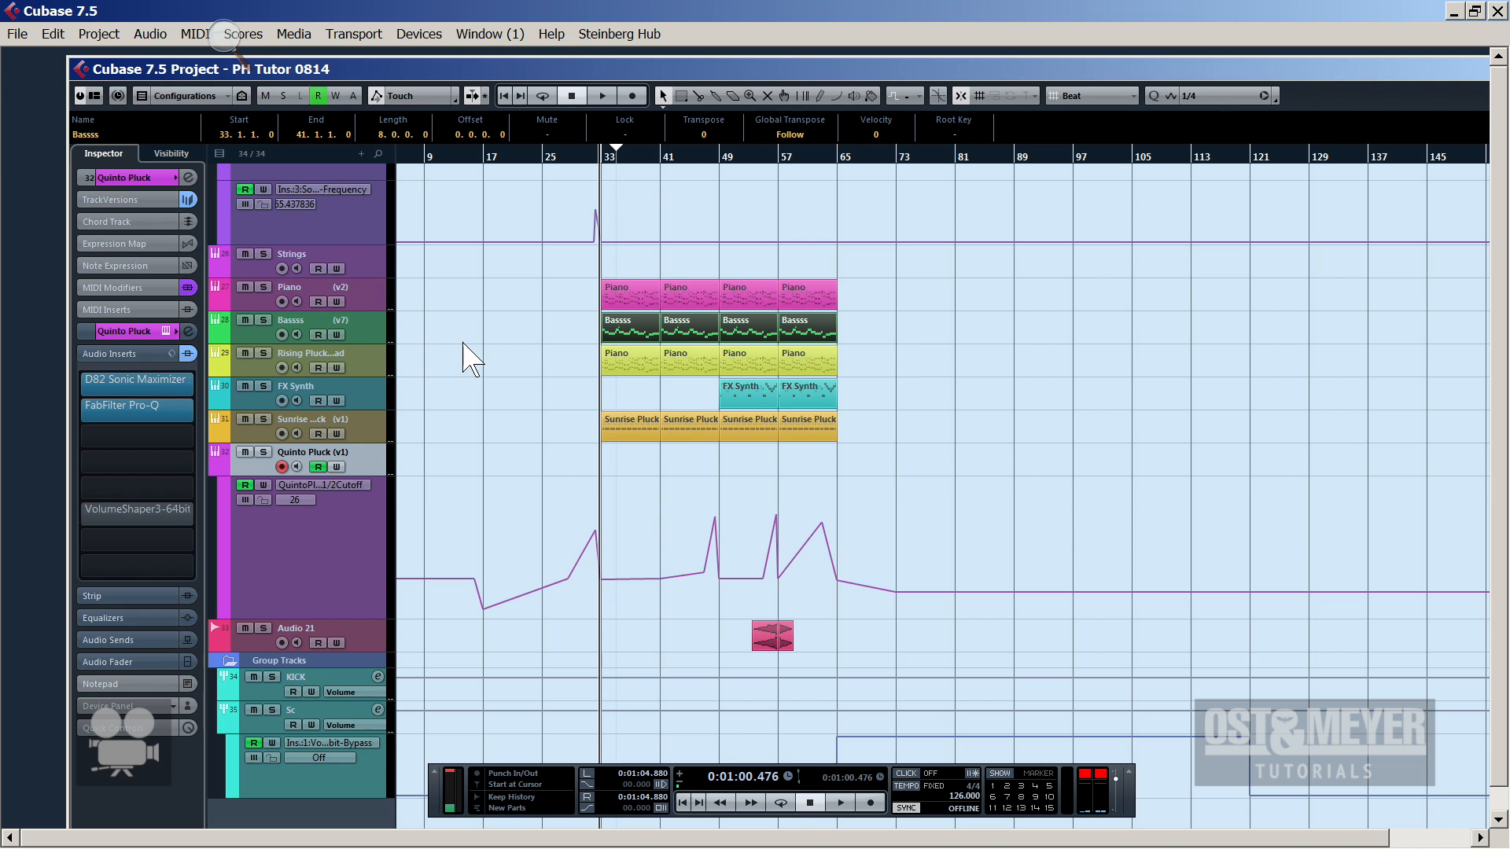
{"action": "left_click_drag", "start_coordinate": [641, 346], "coordinate": [634, 448]}
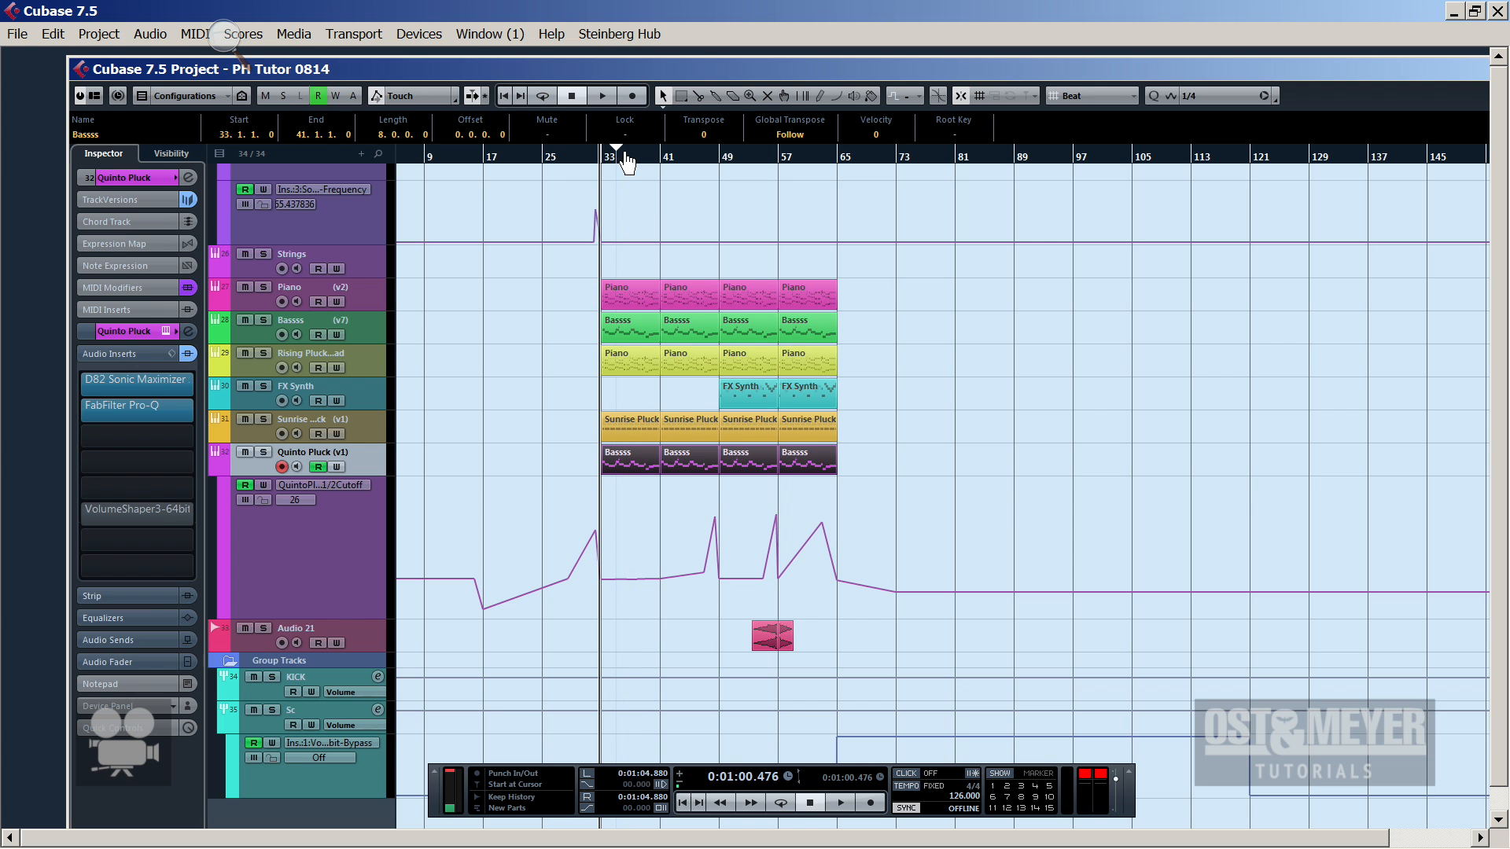
Audition the Quinto Pluck track in solo and open its copied Bassss clips in the Key Editor
{"action": "left_click_drag", "start_coordinate": [627, 163], "coordinate": [666, 163]}
{"action": "key", "text": "space"}
{"action": "key", "text": "s"}
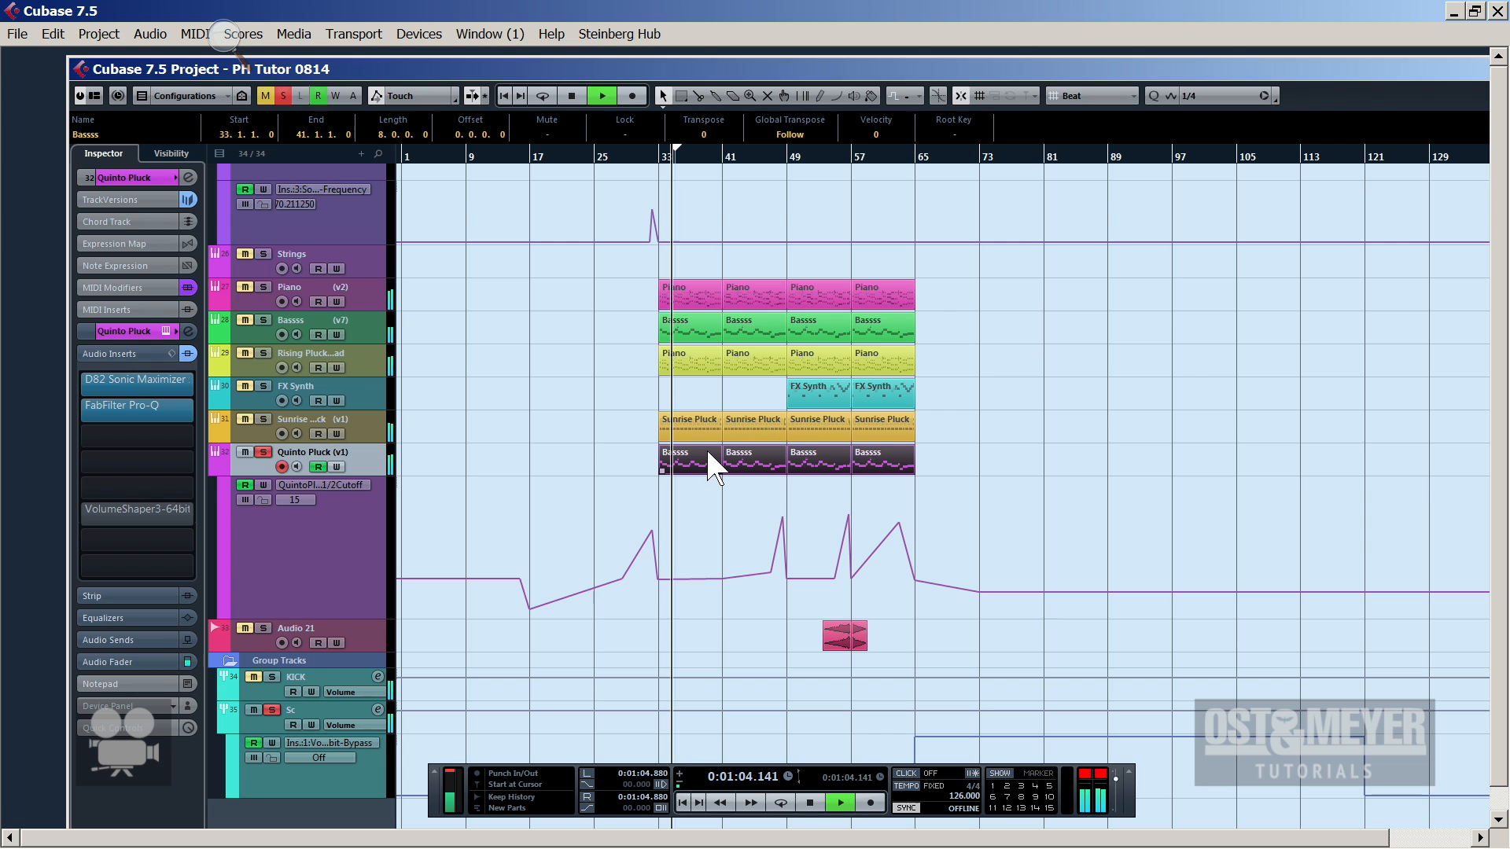
{"action": "key", "text": "space"}
{"action": "double_click", "coordinate": [673, 468]}
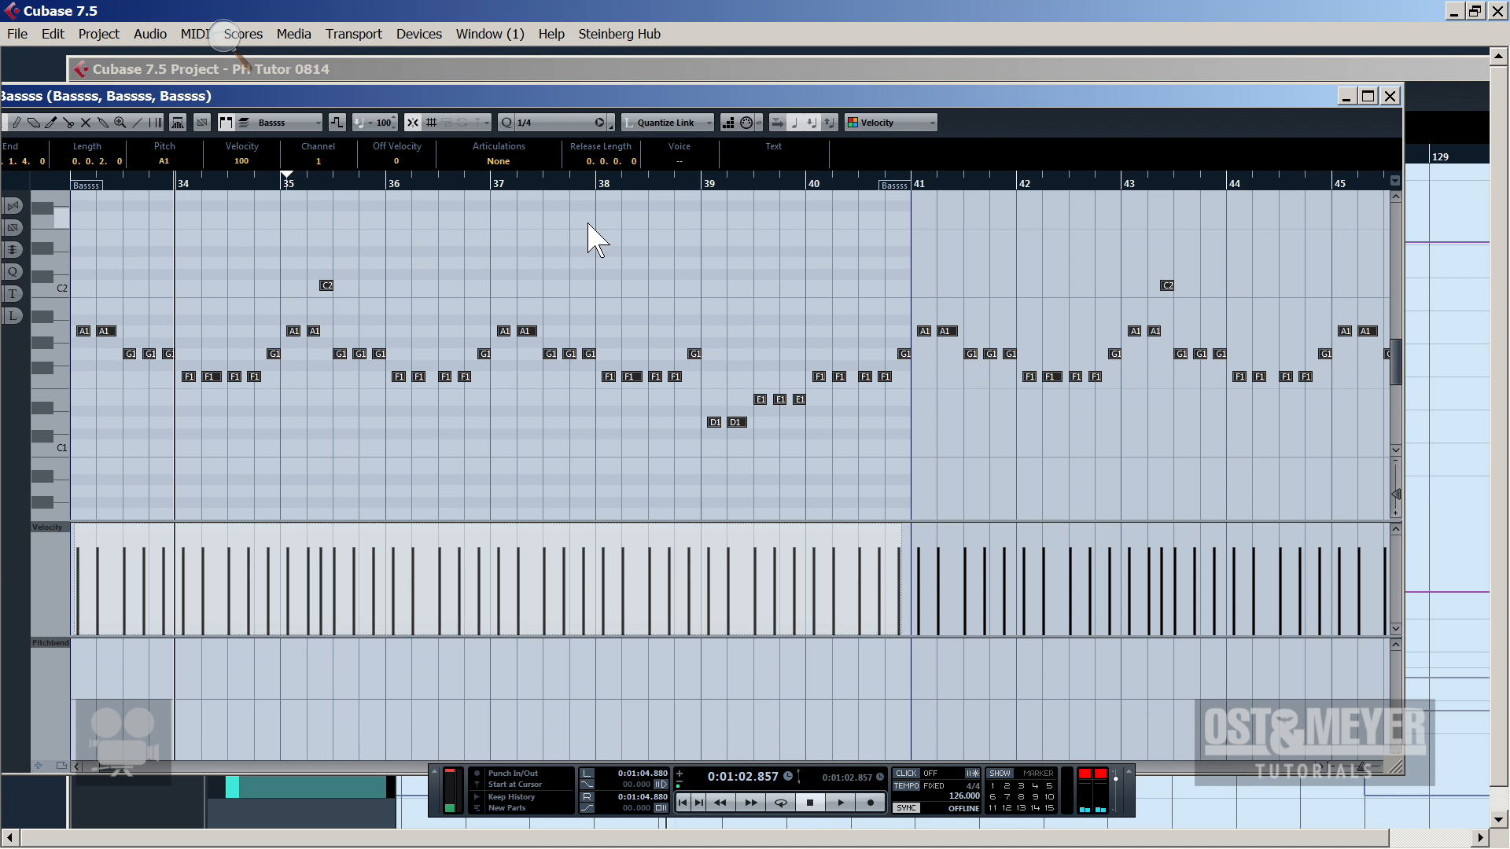
Try to transpose all the copied notes up one octave with 1/4 quantize, audition them, and undo the move
{"action": "left_click_drag", "start_coordinate": [604, 186], "coordinate": [674, 297]}
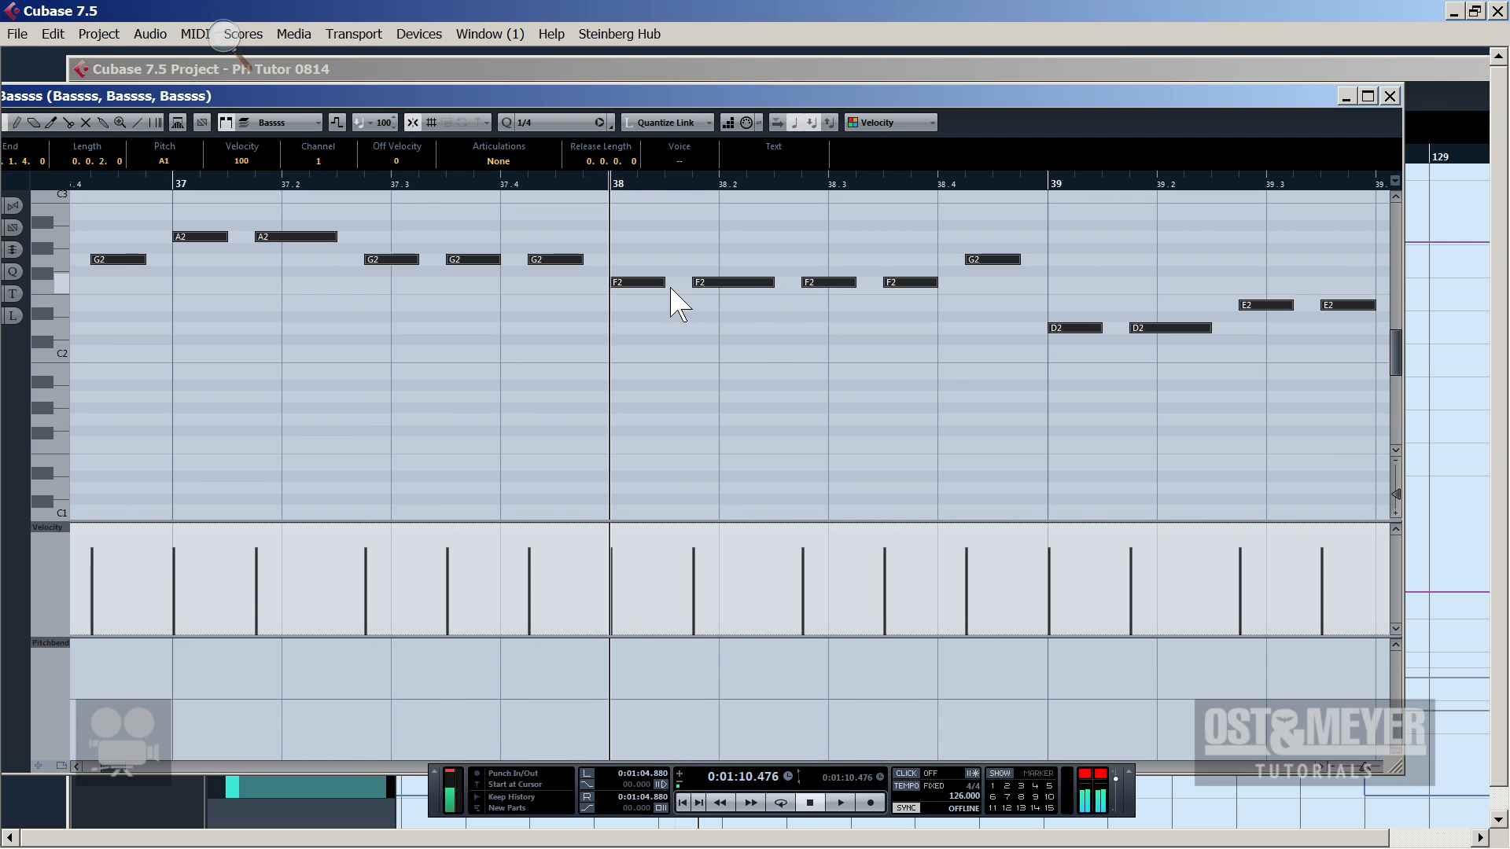
{"action": "key", "text": "space"}
{"action": "left_click_drag", "start_coordinate": [682, 183], "coordinate": [606, 276]}
{"action": "scroll", "coordinate": [629, 330], "scroll_direction": "up", "scroll_amount": 3}
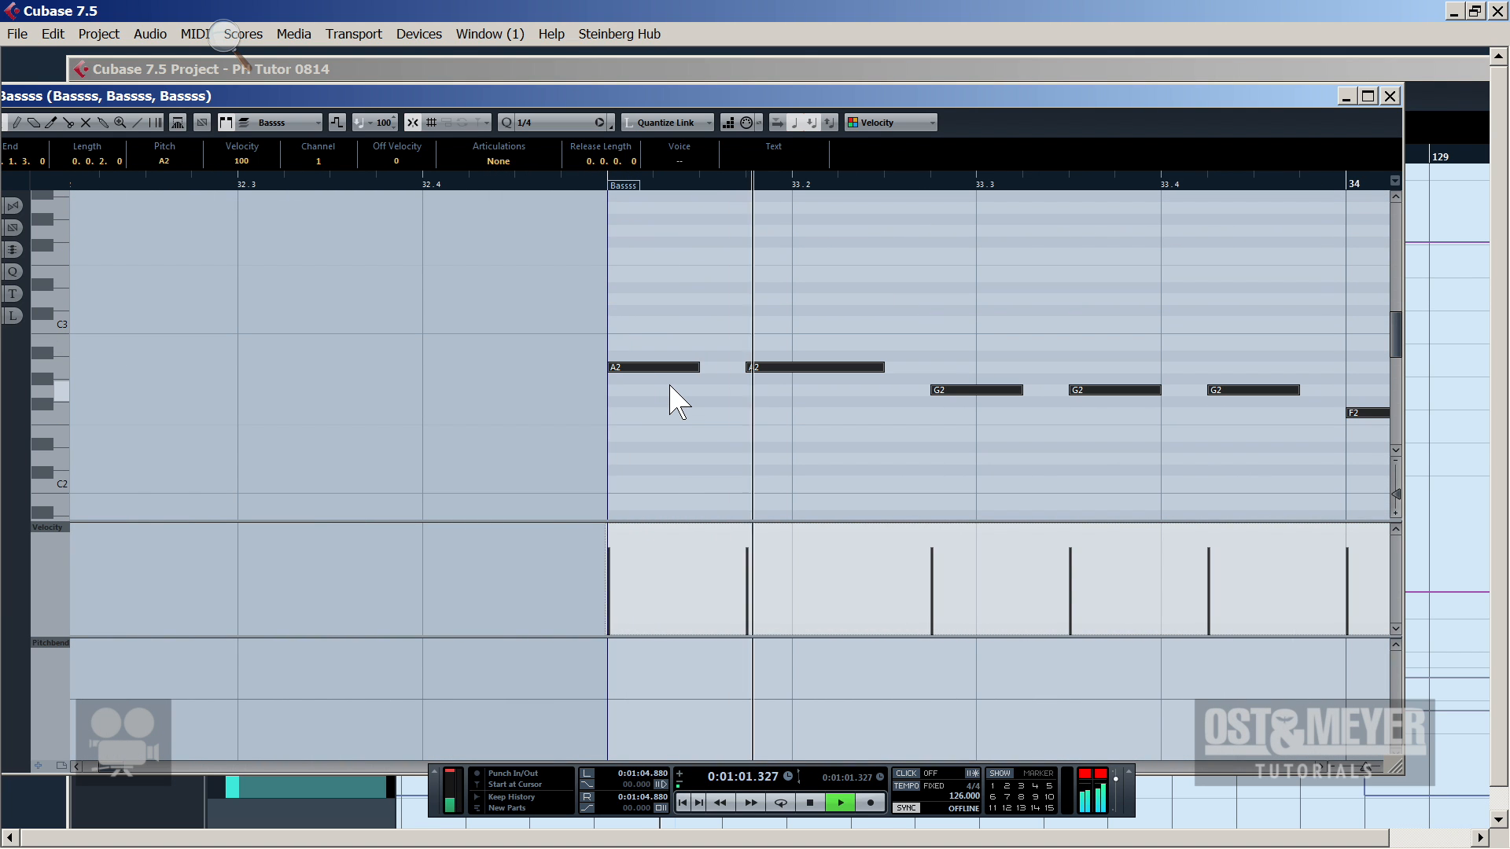
{"action": "key", "text": "space"}
{"action": "key", "text": "ctrl+z"}
{"action": "scroll", "coordinate": [673, 386], "scroll_direction": "down", "scroll_amount": 3}
{"action": "scroll", "coordinate": [687, 385], "scroll_direction": "up", "scroll_amount": 1}
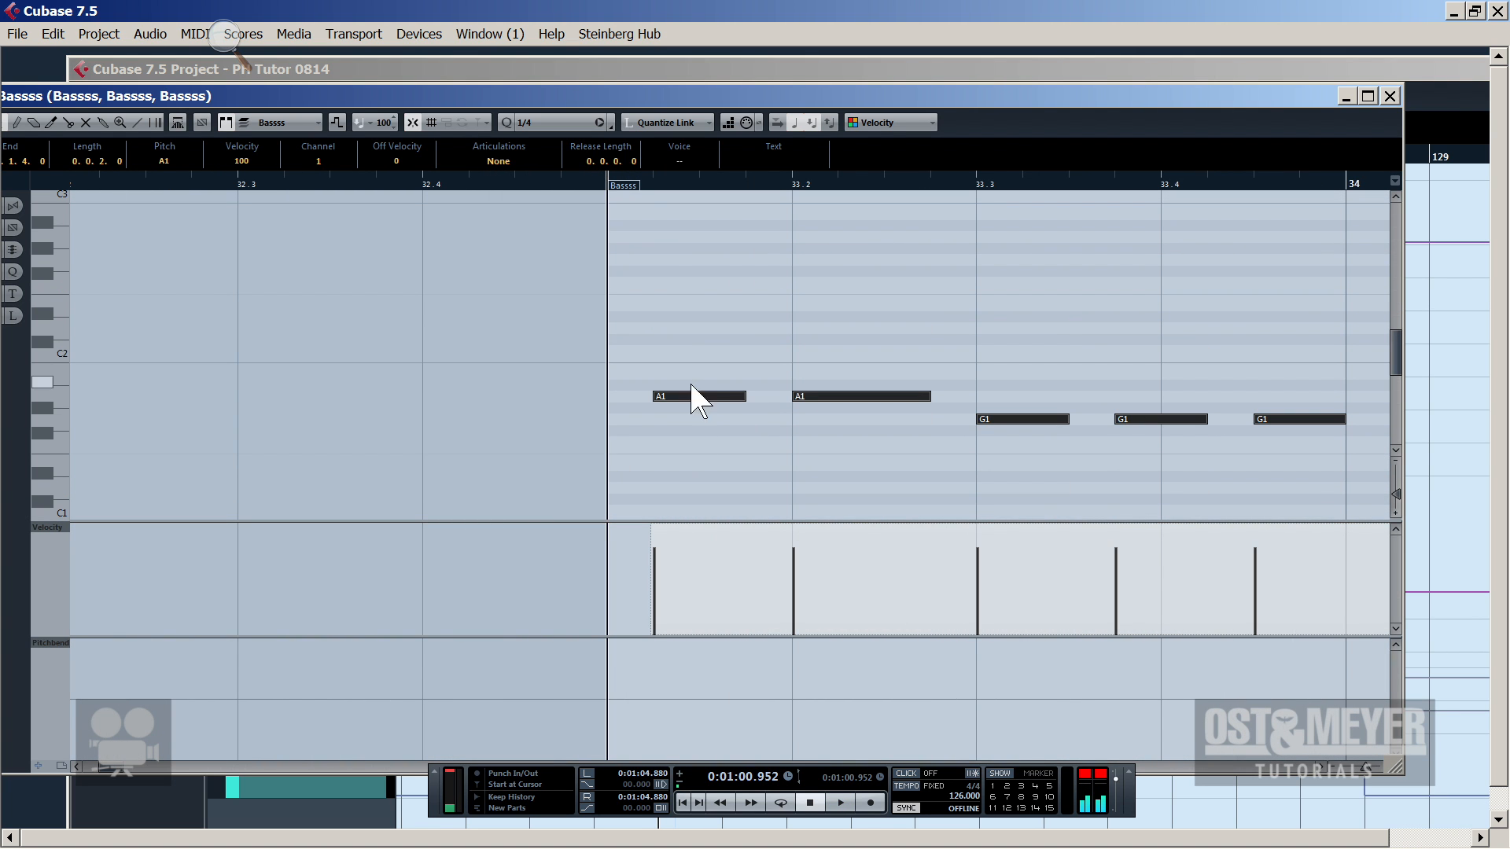
Set the quantize value to 1/16, raise all the notes two octaves so the first is A3, and audition them
{"action": "left_click", "coordinate": [520, 123]}
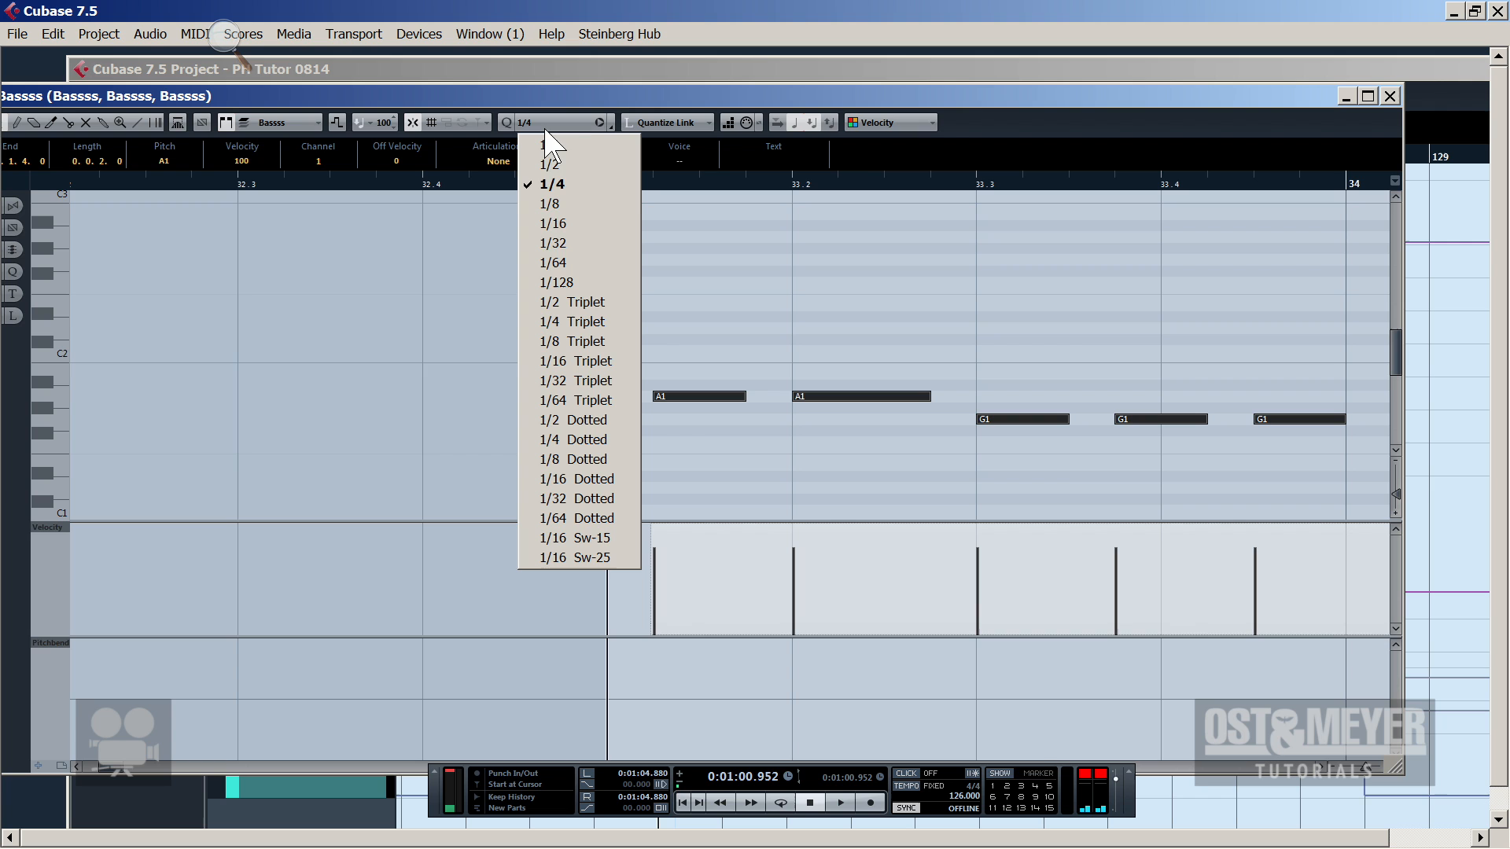
{"action": "left_click", "coordinate": [553, 225]}
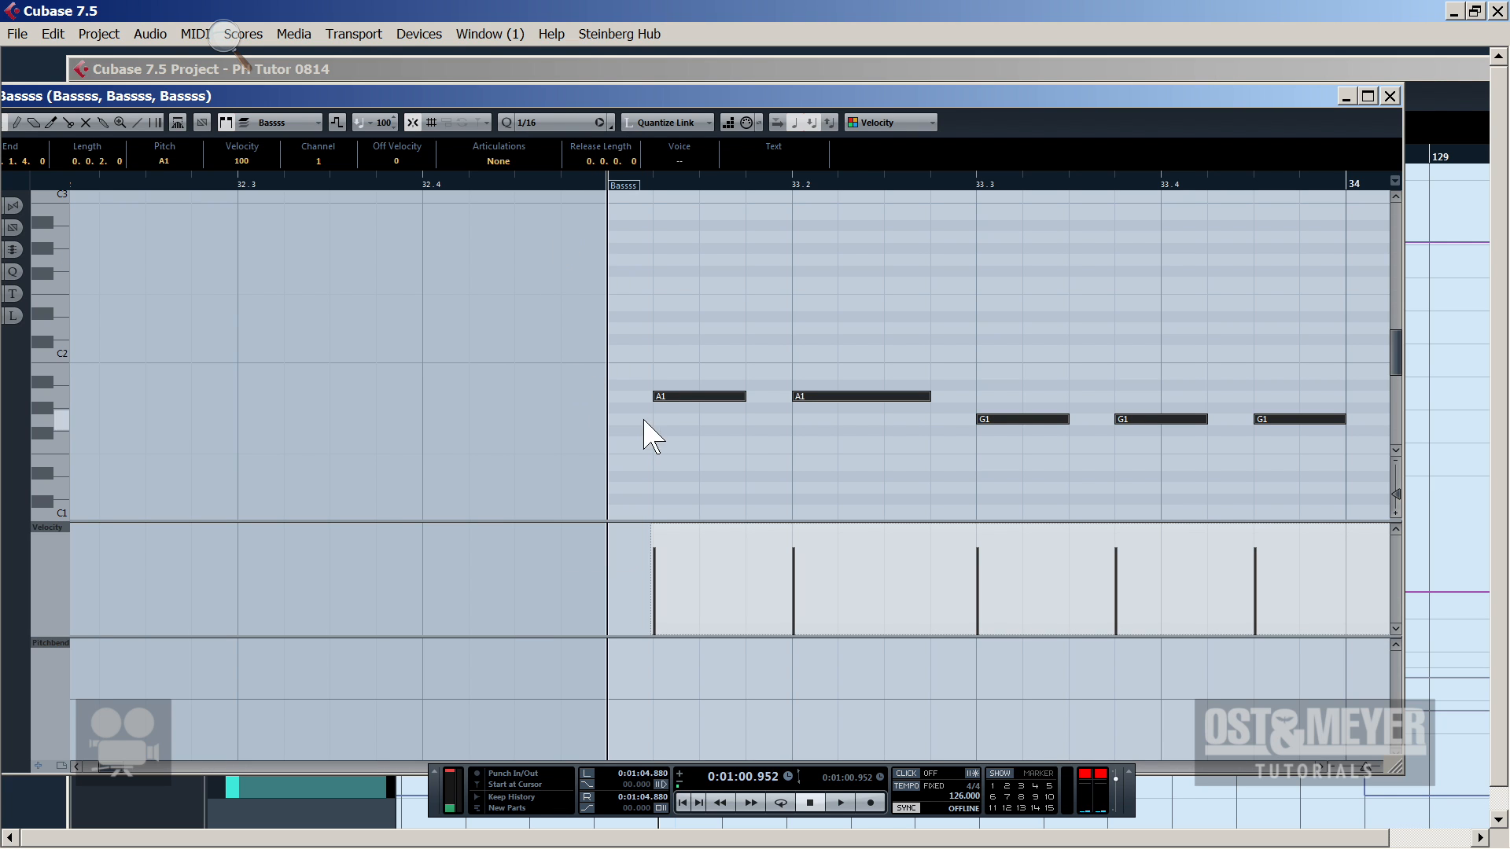
{"action": "left_click_drag", "start_coordinate": [673, 399], "coordinate": [677, 252]}
{"action": "scroll", "coordinate": [710, 401], "scroll_direction": "up", "scroll_amount": 3}
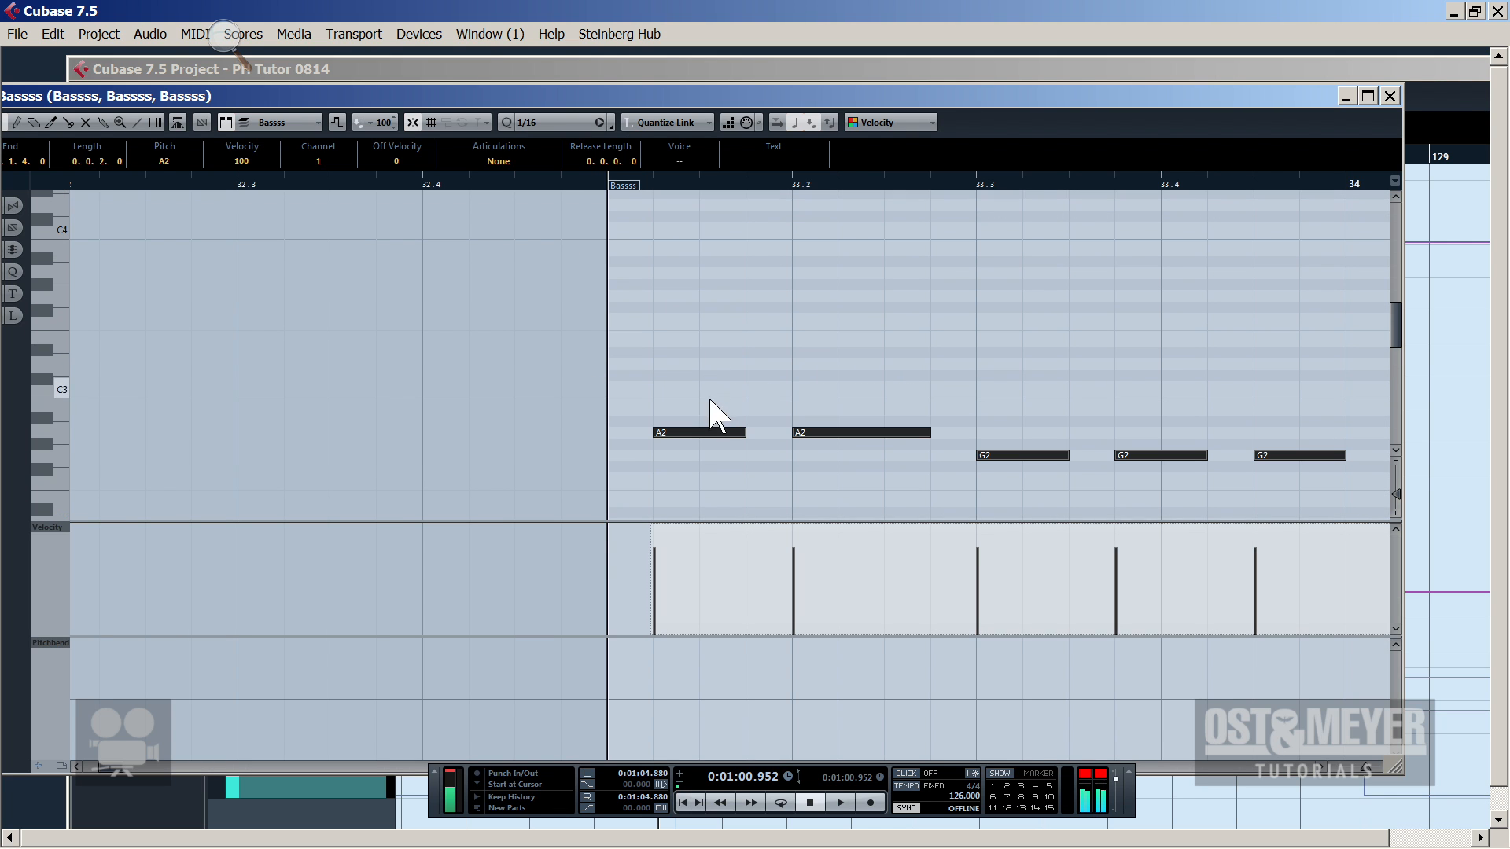
{"action": "left_click_drag", "start_coordinate": [692, 444], "coordinate": [682, 280]}
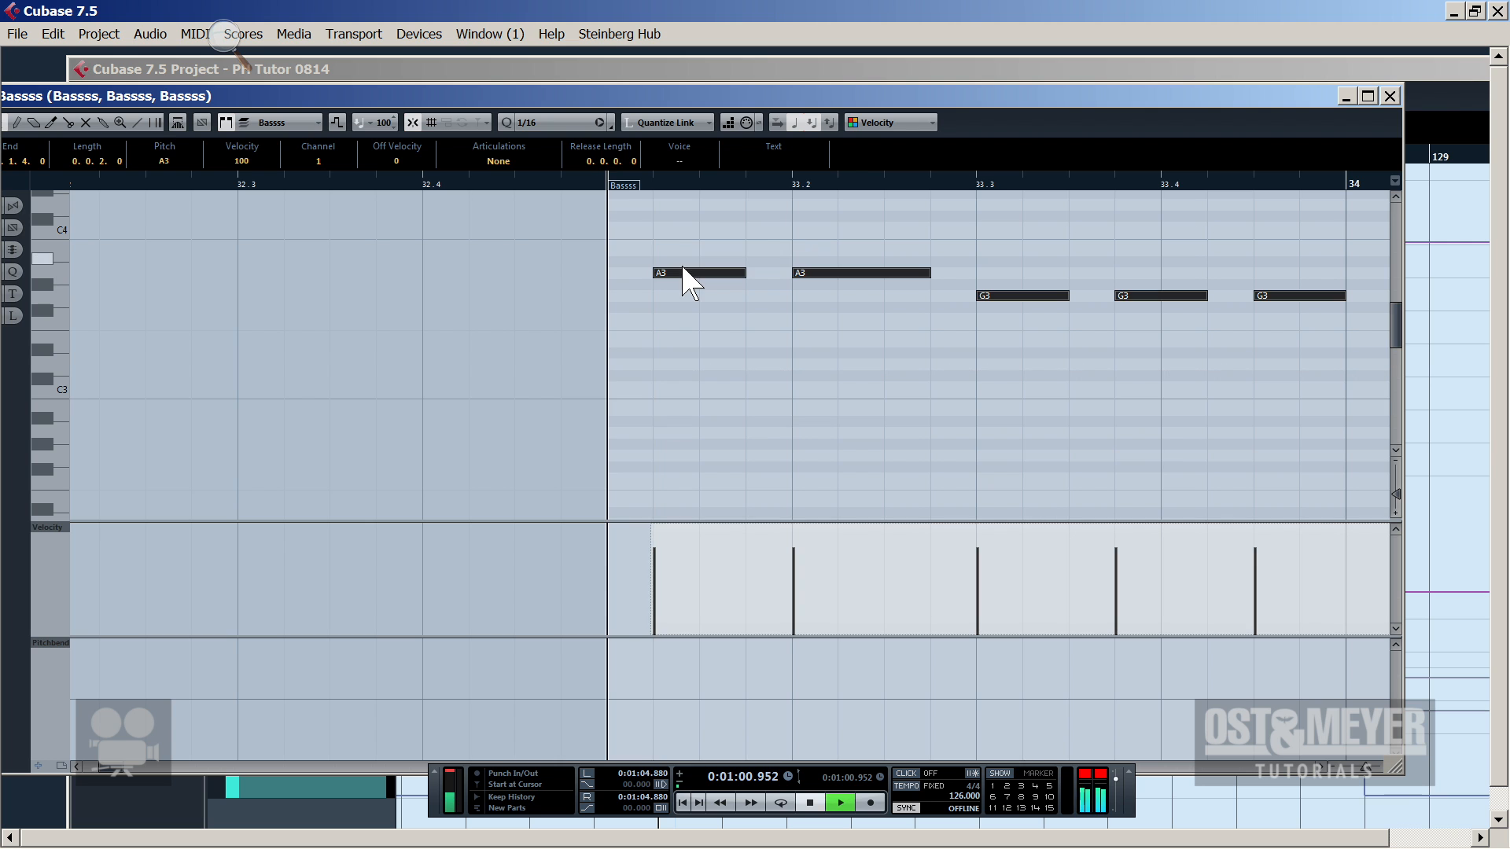
{"action": "key", "text": "space"}
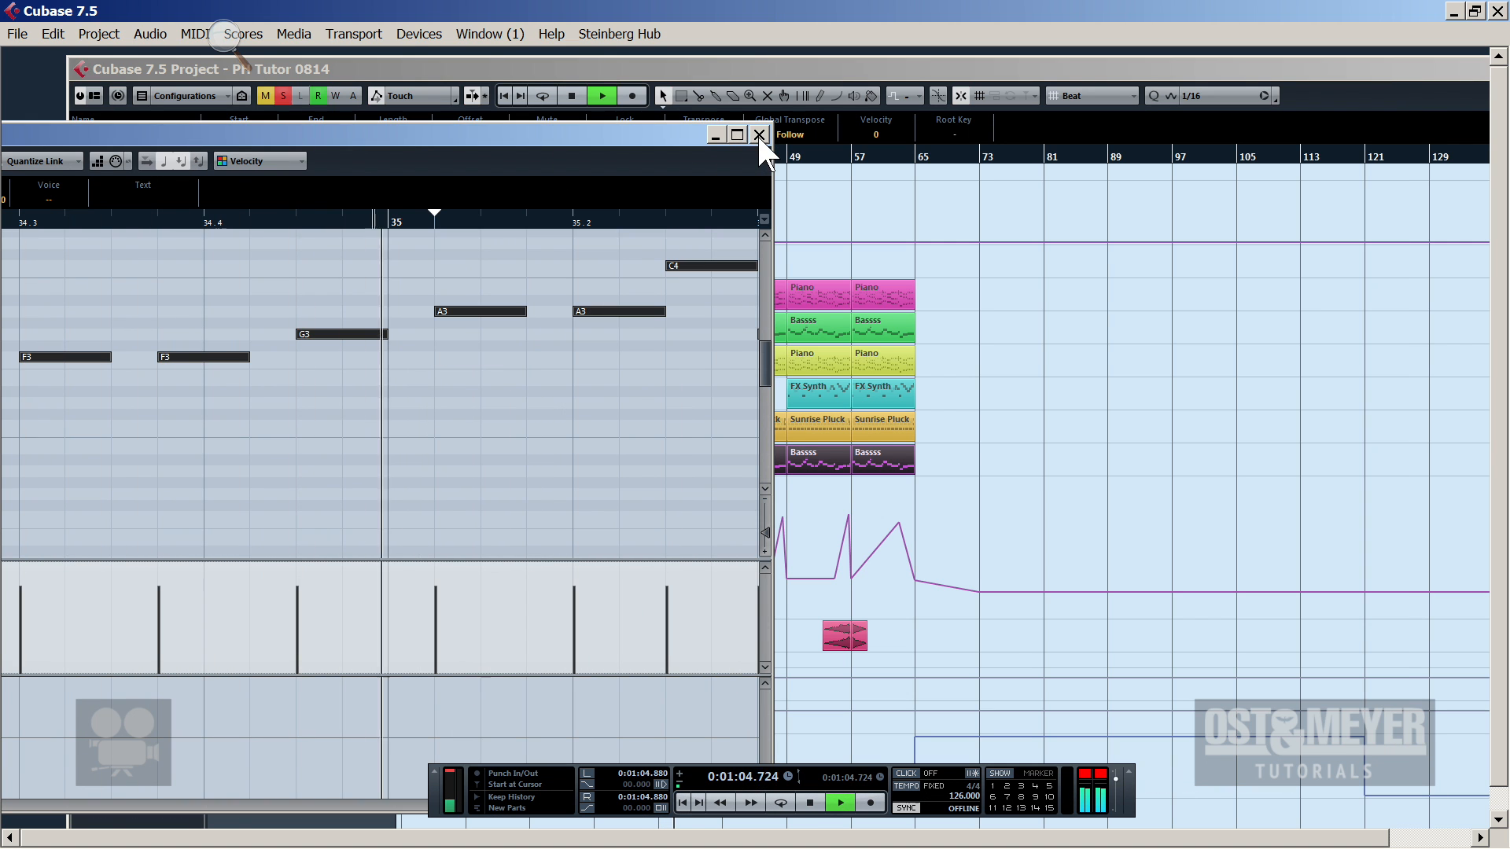
Hear the Quinto Pluck part unsoloed, reopen its clips in the Key Editor, and lower all notes one octave to start on A2
{"action": "left_click", "coordinate": [758, 134]}
{"action": "double_click", "coordinate": [690, 465]}
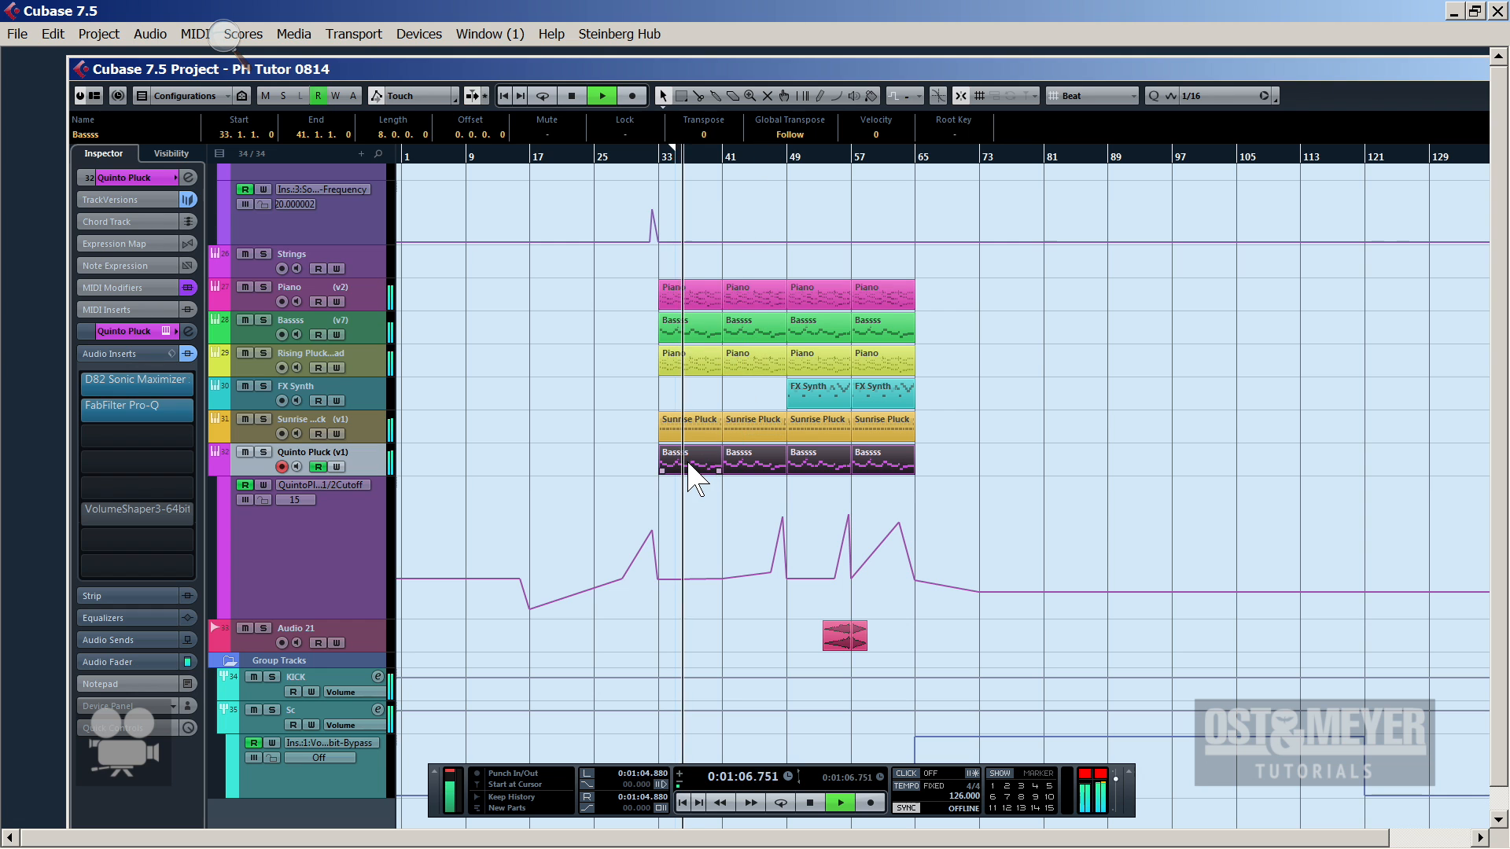
{"action": "left_click_drag", "start_coordinate": [497, 134], "coordinate": [1209, 55]}
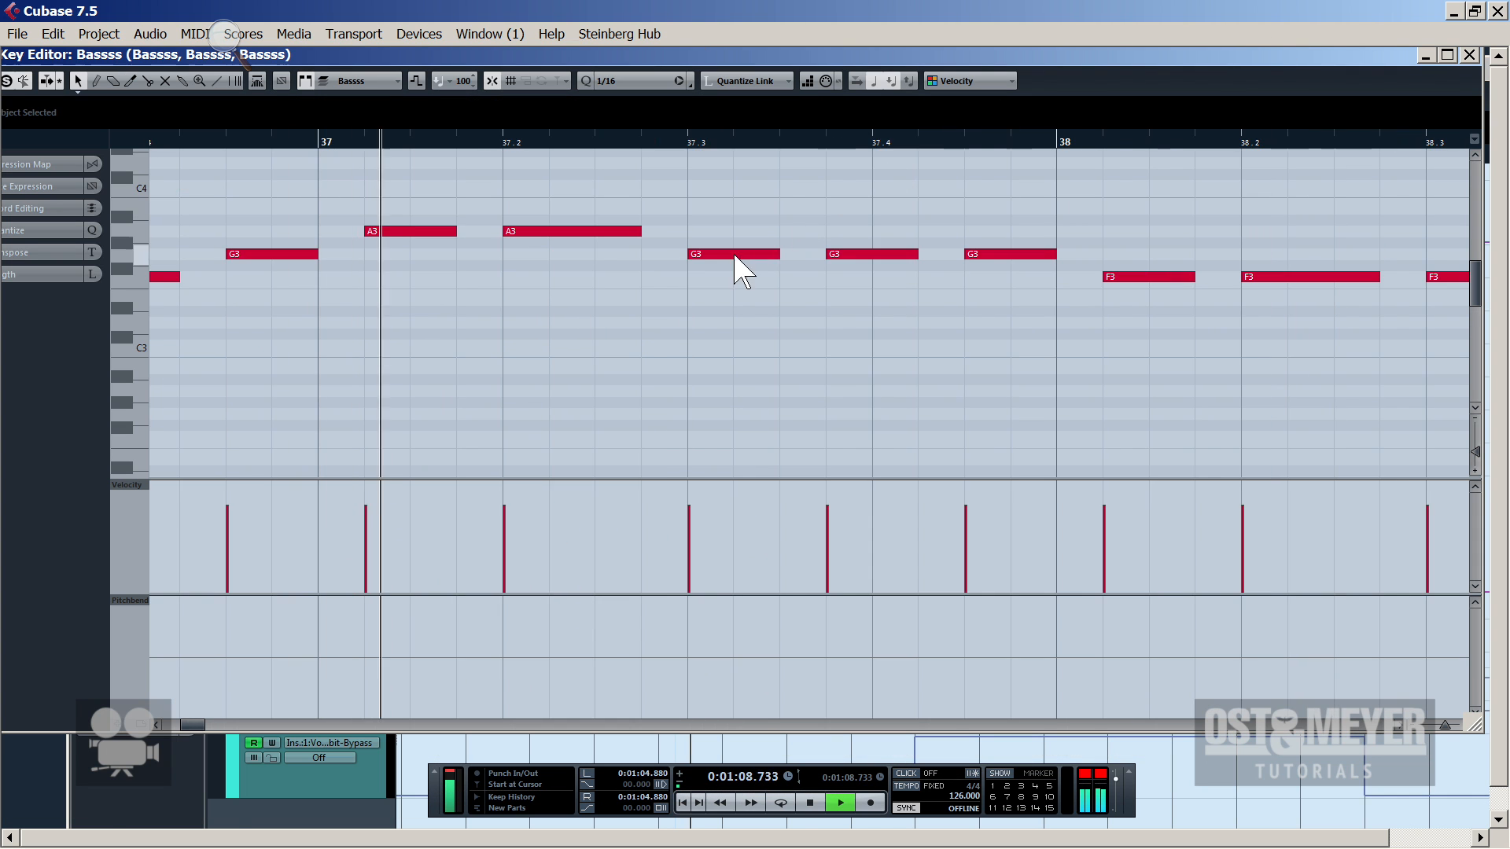
{"action": "key", "text": "space"}
{"action": "key", "text": "ctrl+a"}
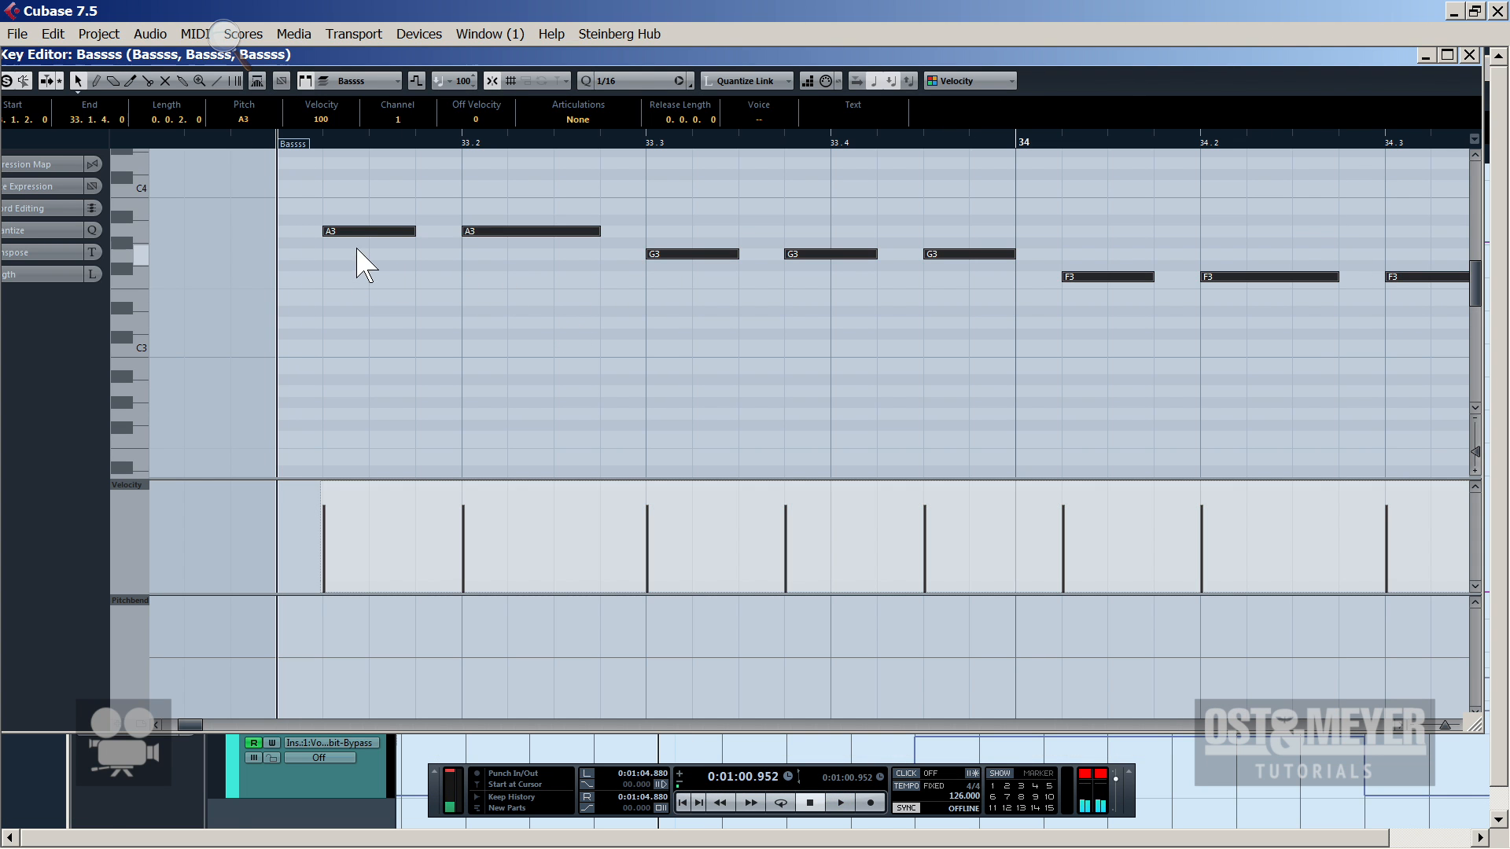
{"action": "left_click_drag", "start_coordinate": [372, 230], "coordinate": [390, 393]}
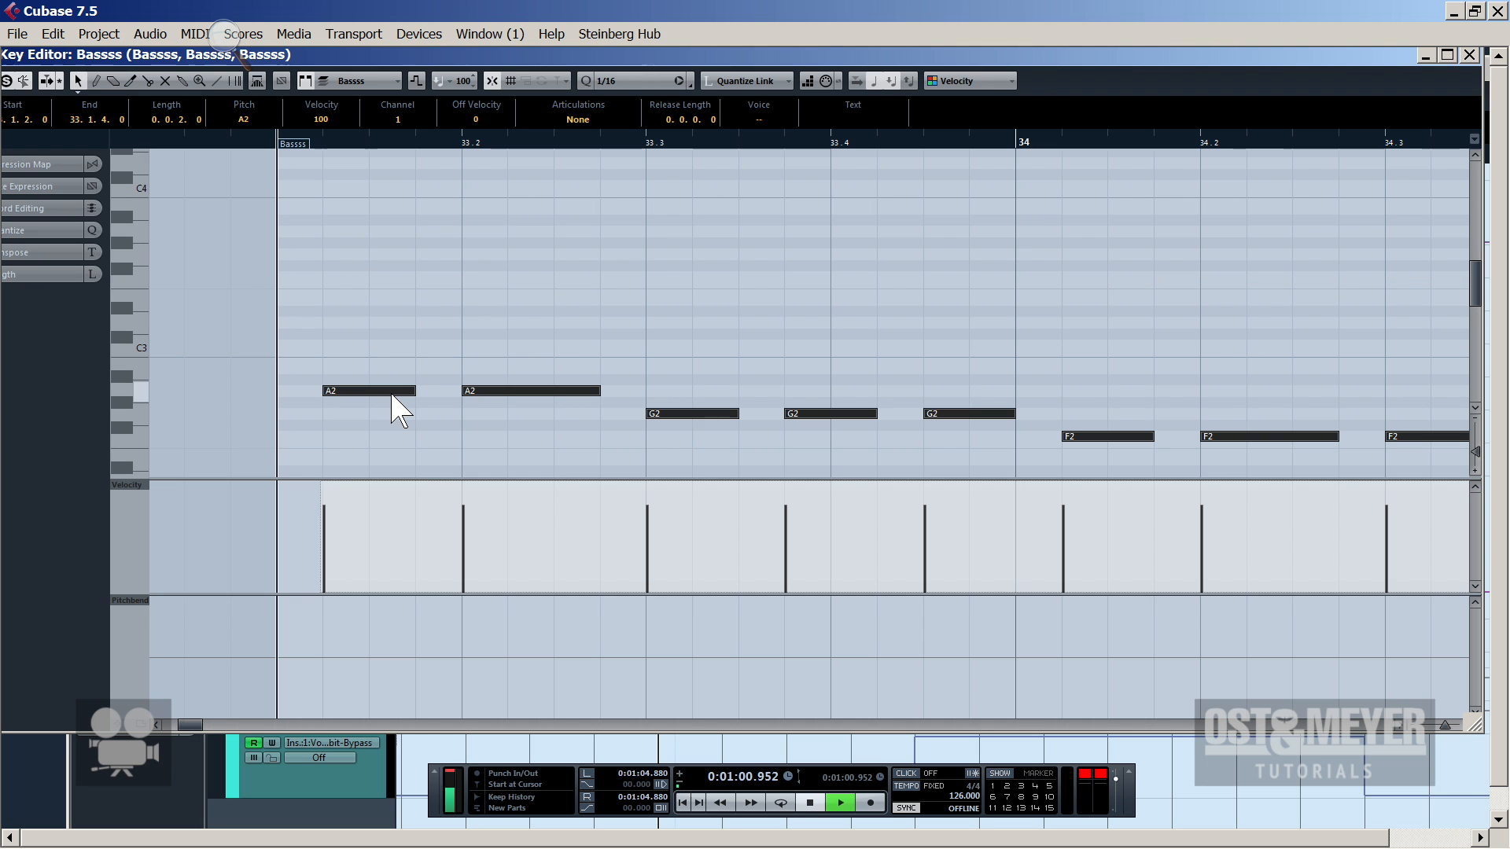
Replay the lowered Quinto Pluck notes from bar 33, stop playback and close the Key Editor
{"action": "key", "text": "space"}
{"action": "double_click", "coordinate": [921, 49]}
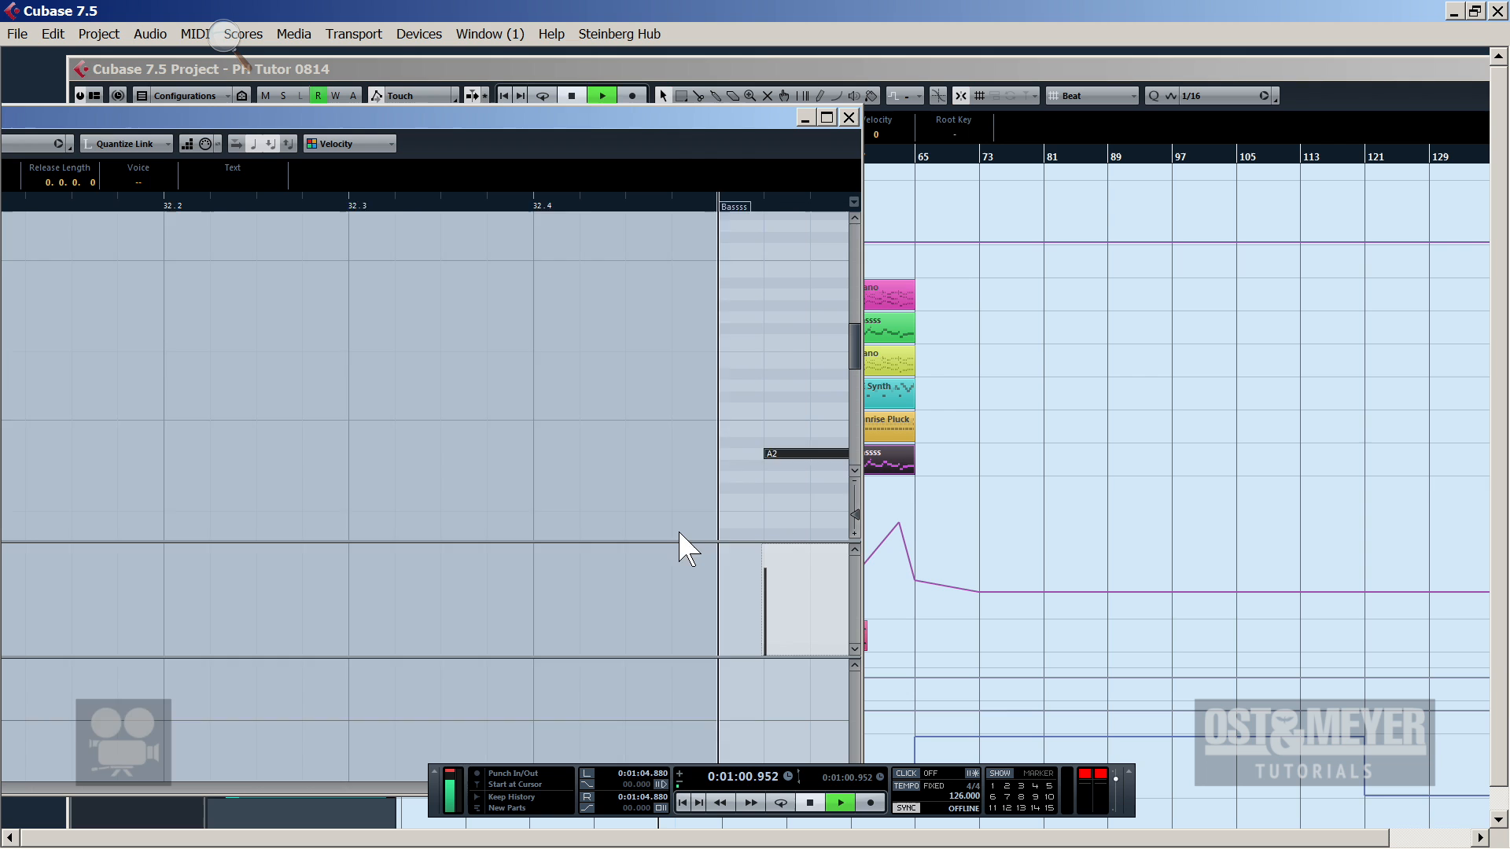
{"action": "key", "text": "space"}
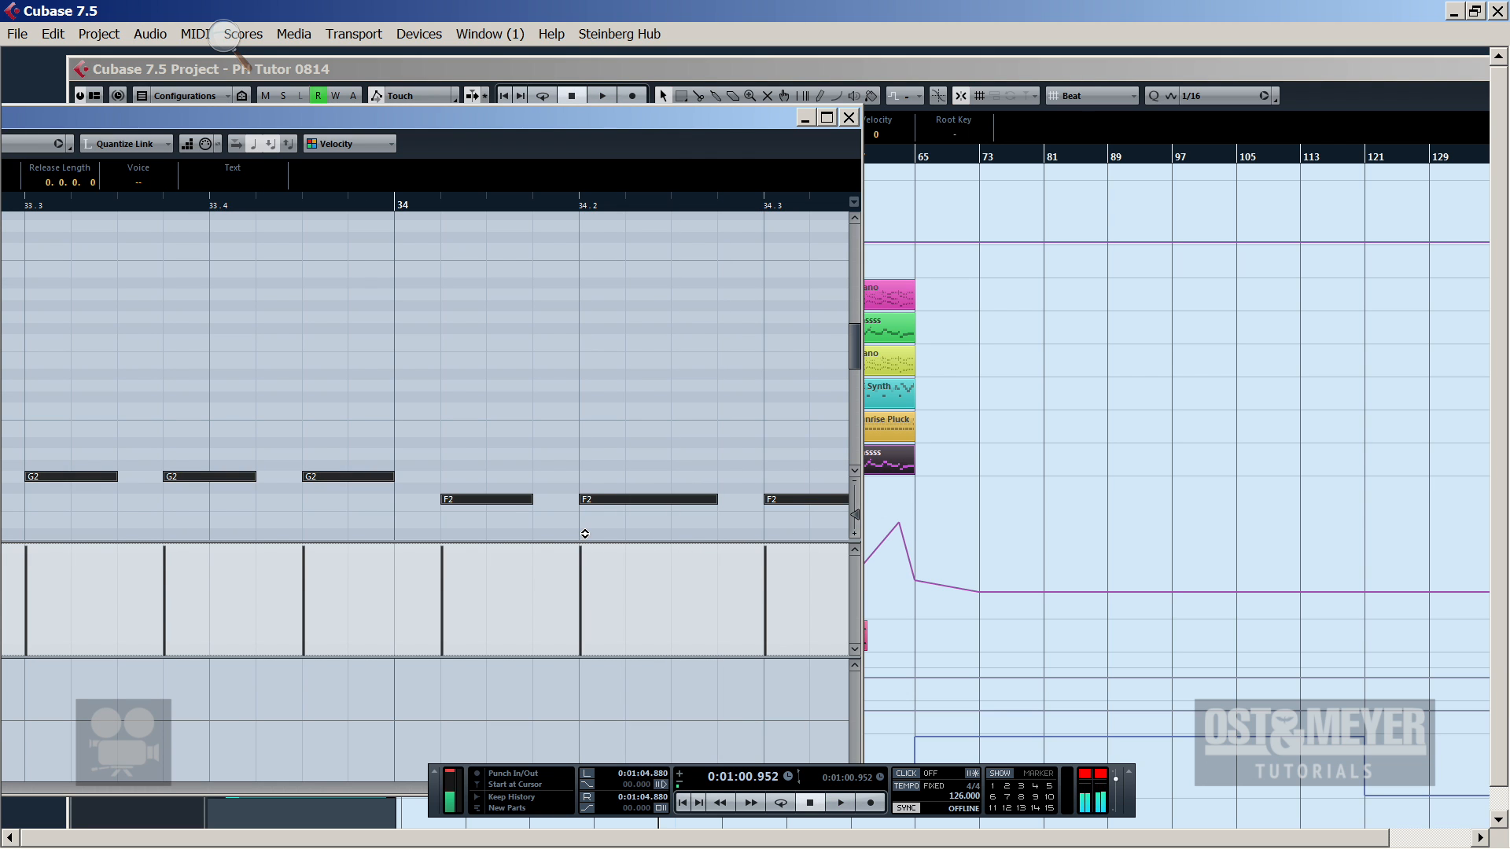
{"action": "key", "text": "space"}
{"action": "left_click", "coordinate": [848, 117]}
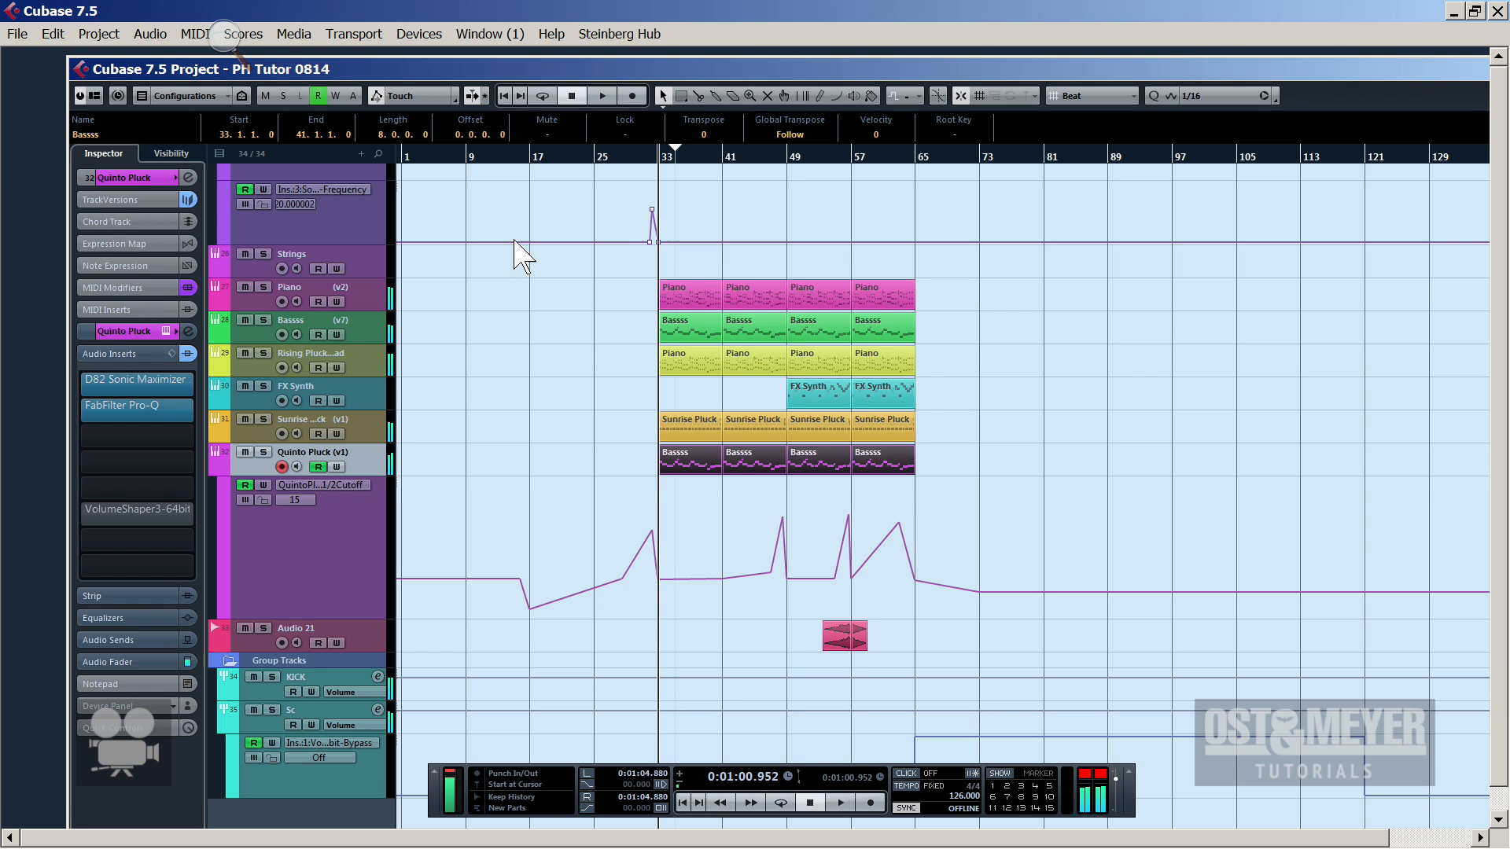
Set the Quinto Pluck track's MIDI Modifiers transpose to 0 and open its first Bassss clip for editing
{"action": "left_click", "coordinate": [123, 284]}
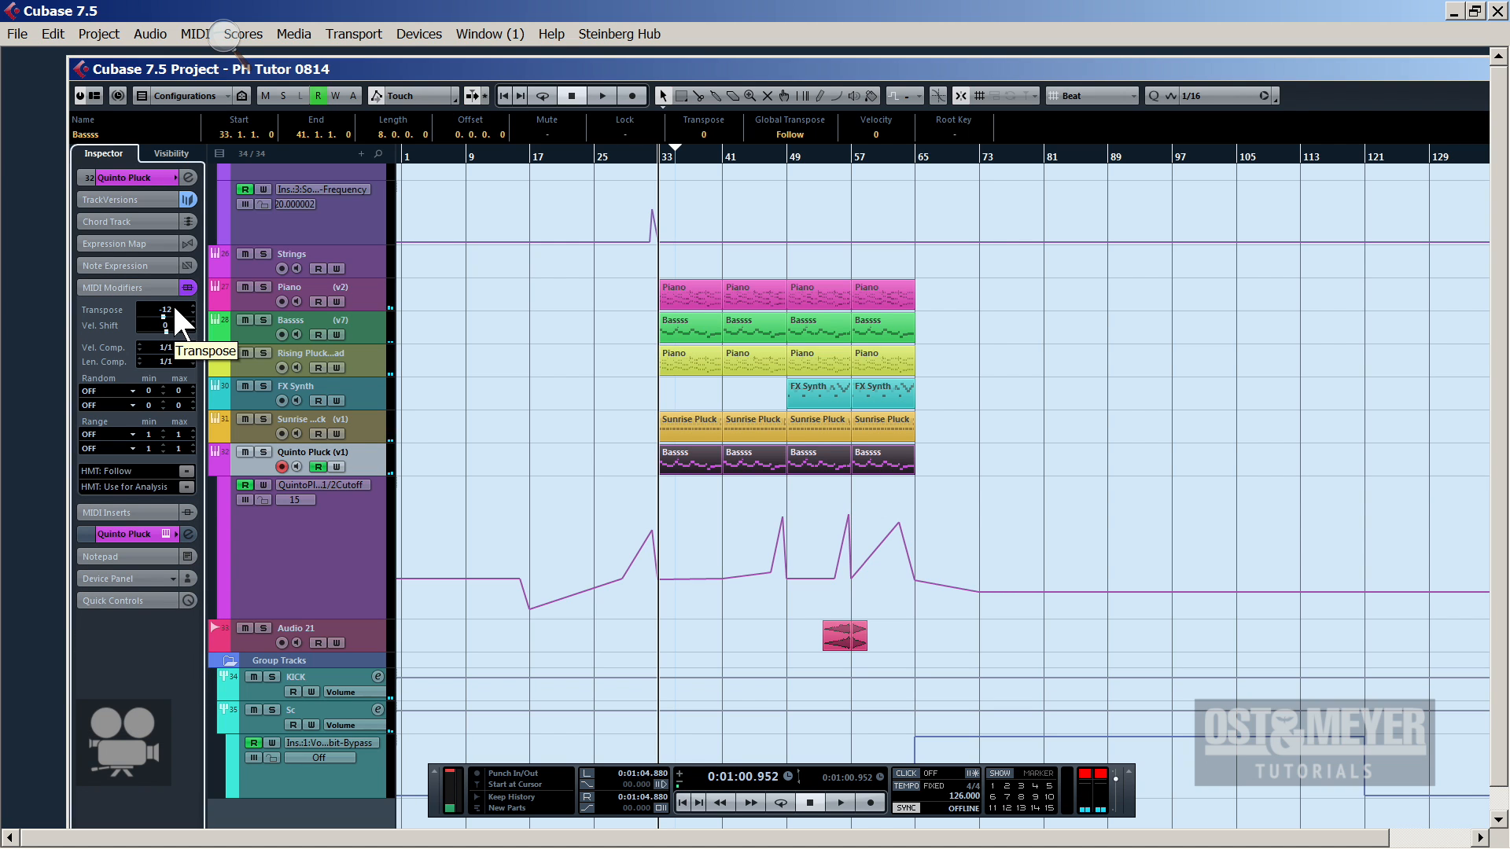
{"action": "double_click", "coordinate": [175, 308]}
{"action": "type", "text": "0"}
{"action": "key", "text": "Return"}
{"action": "double_click", "coordinate": [682, 456]}
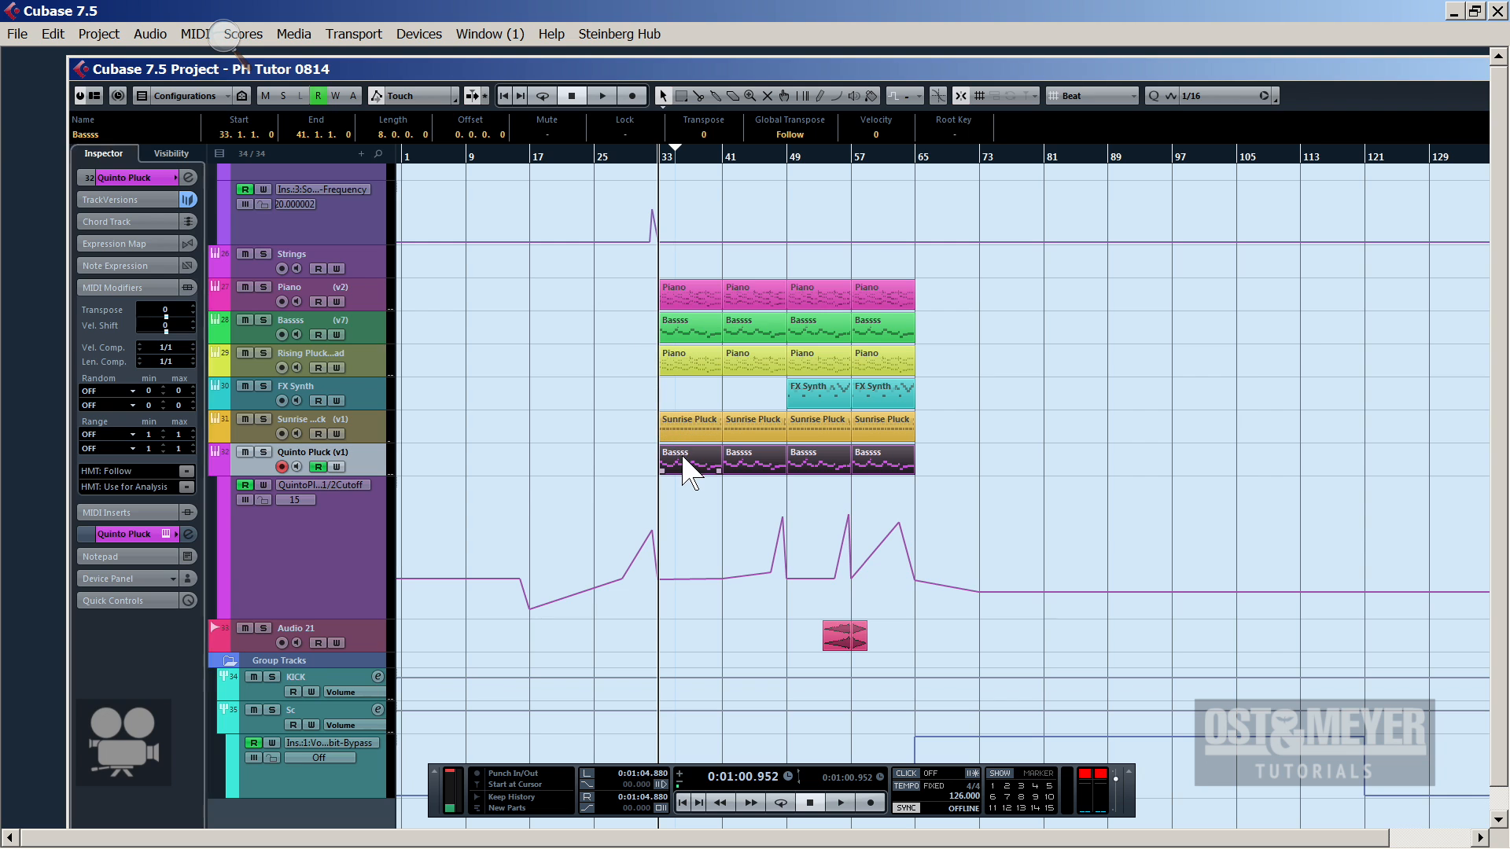
Lower all Quinto Pluck notes one octave to G1 and F1, replay them from bar 33, and close the Key Editor
{"action": "key", "text": "space"}
{"action": "key", "text": "ctrl+a"}
{"action": "scroll", "coordinate": [550, 337], "scroll_direction": "down", "scroll_amount": 3}
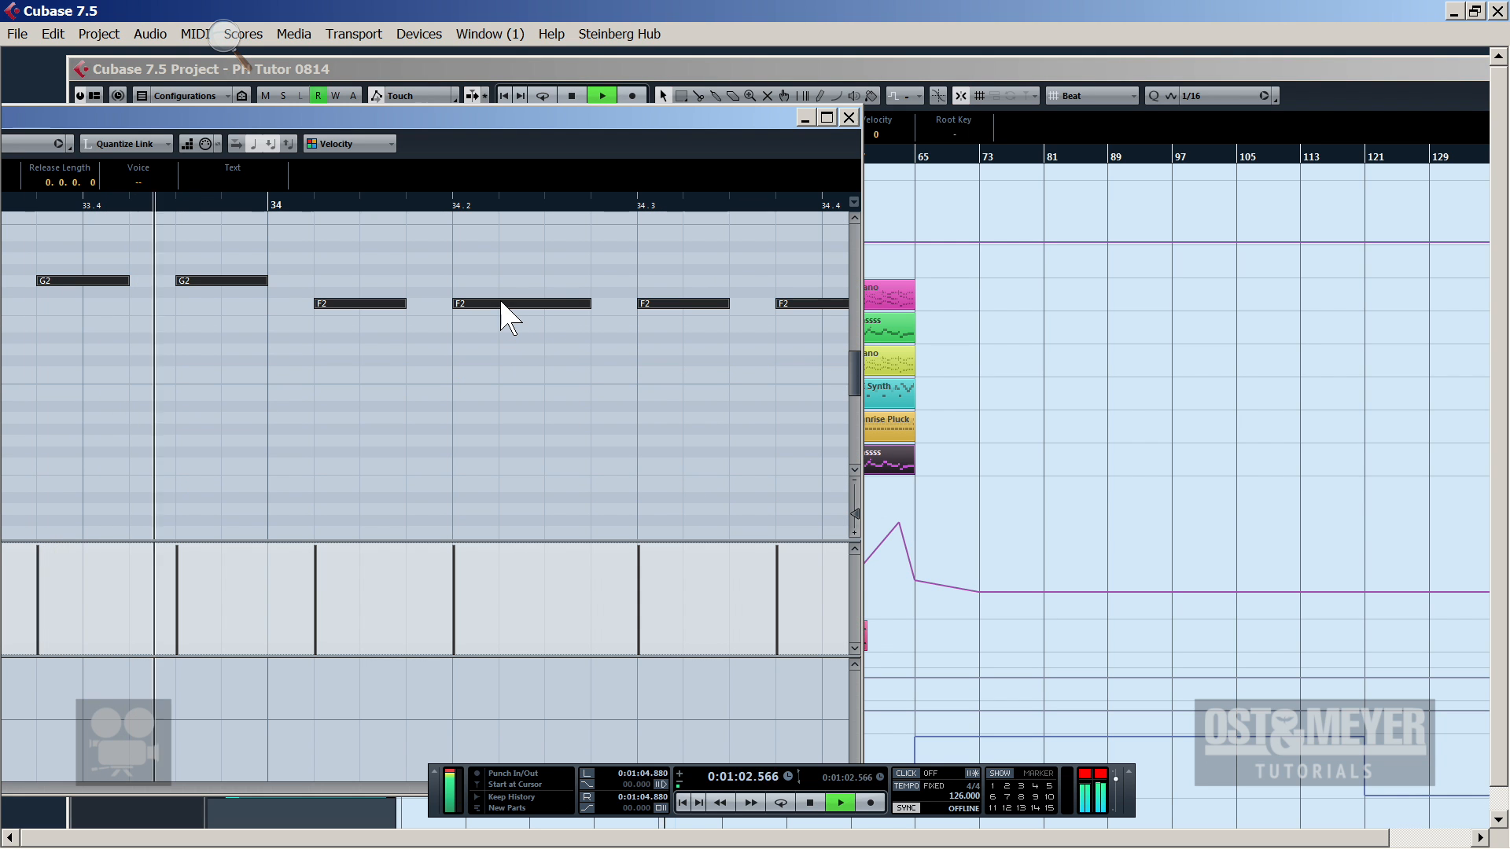
{"action": "key", "text": "space"}
{"action": "left_click_drag", "start_coordinate": [502, 304], "coordinate": [512, 462]}
{"action": "key", "text": "space"}
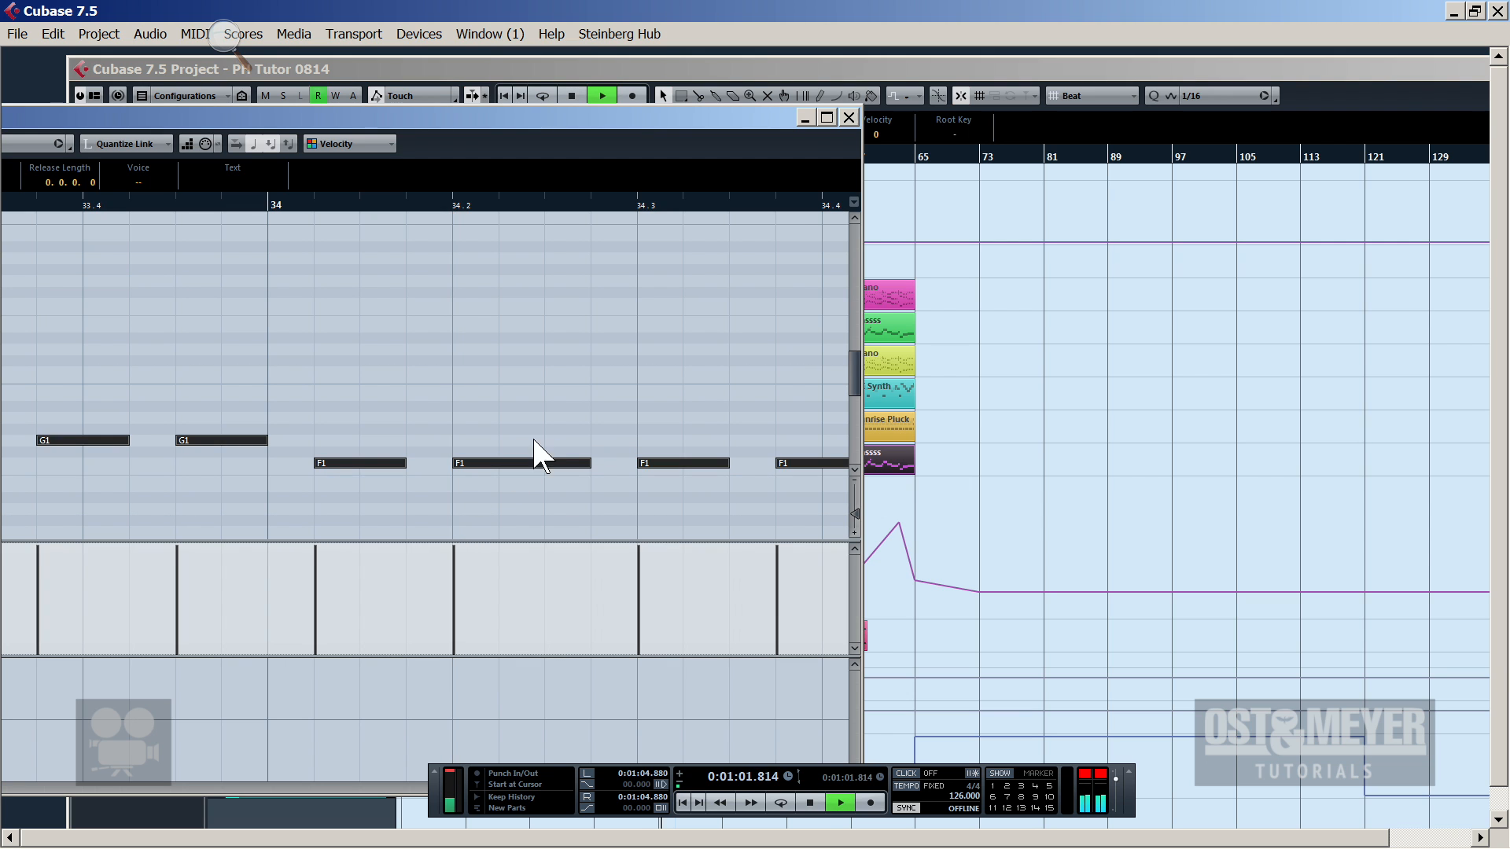
{"action": "left_click", "coordinate": [848, 118]}
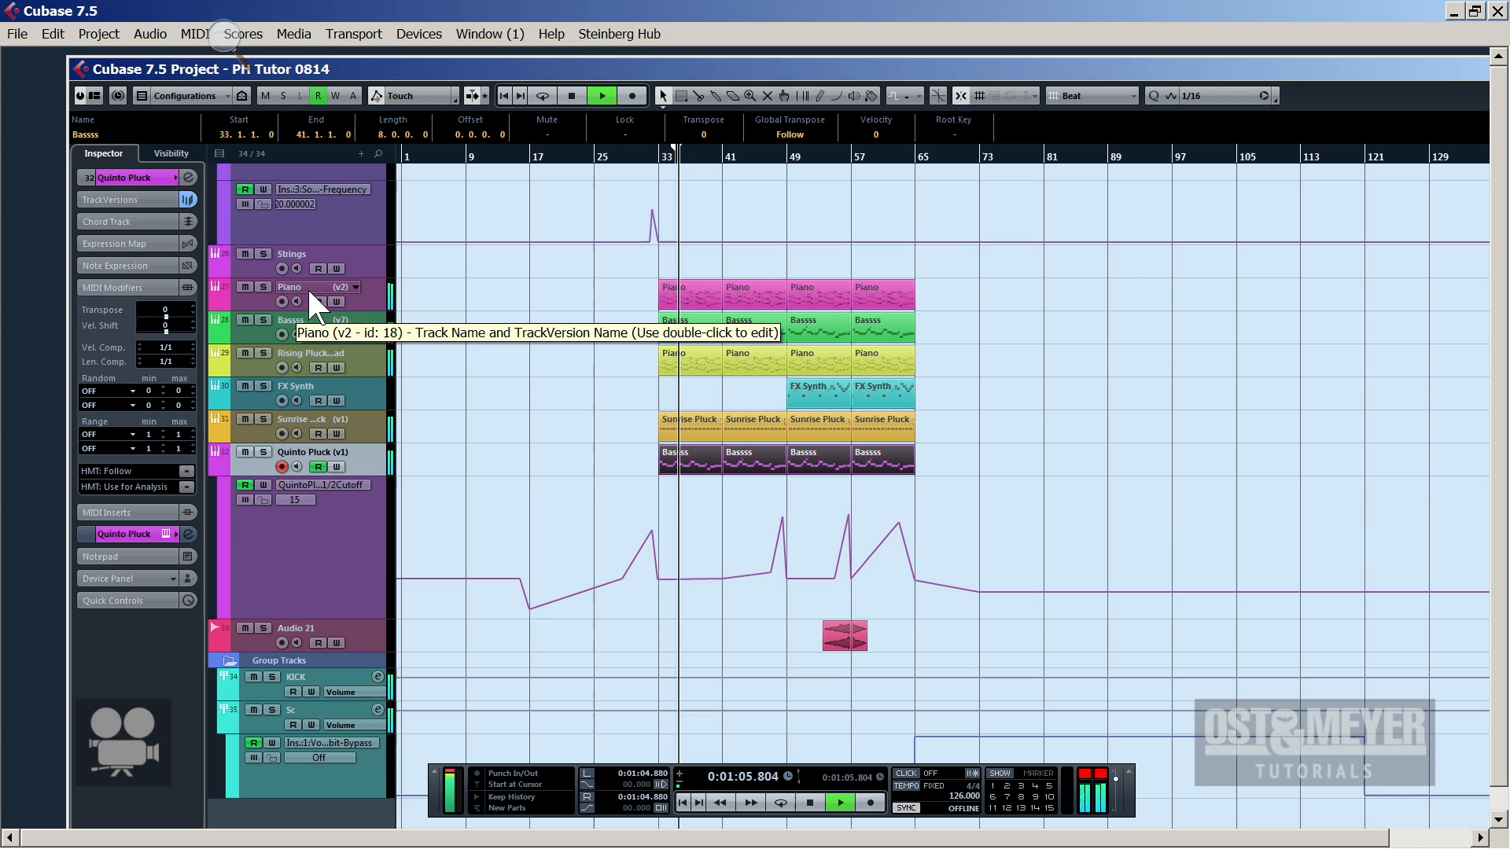
{"action": "key", "text": "space"}
Switch Quinto Pluck to track version v2 and replace its A.N.Ax64 clips with the copied Bassss clips from bar 33
{"action": "left_click", "coordinate": [117, 199]}
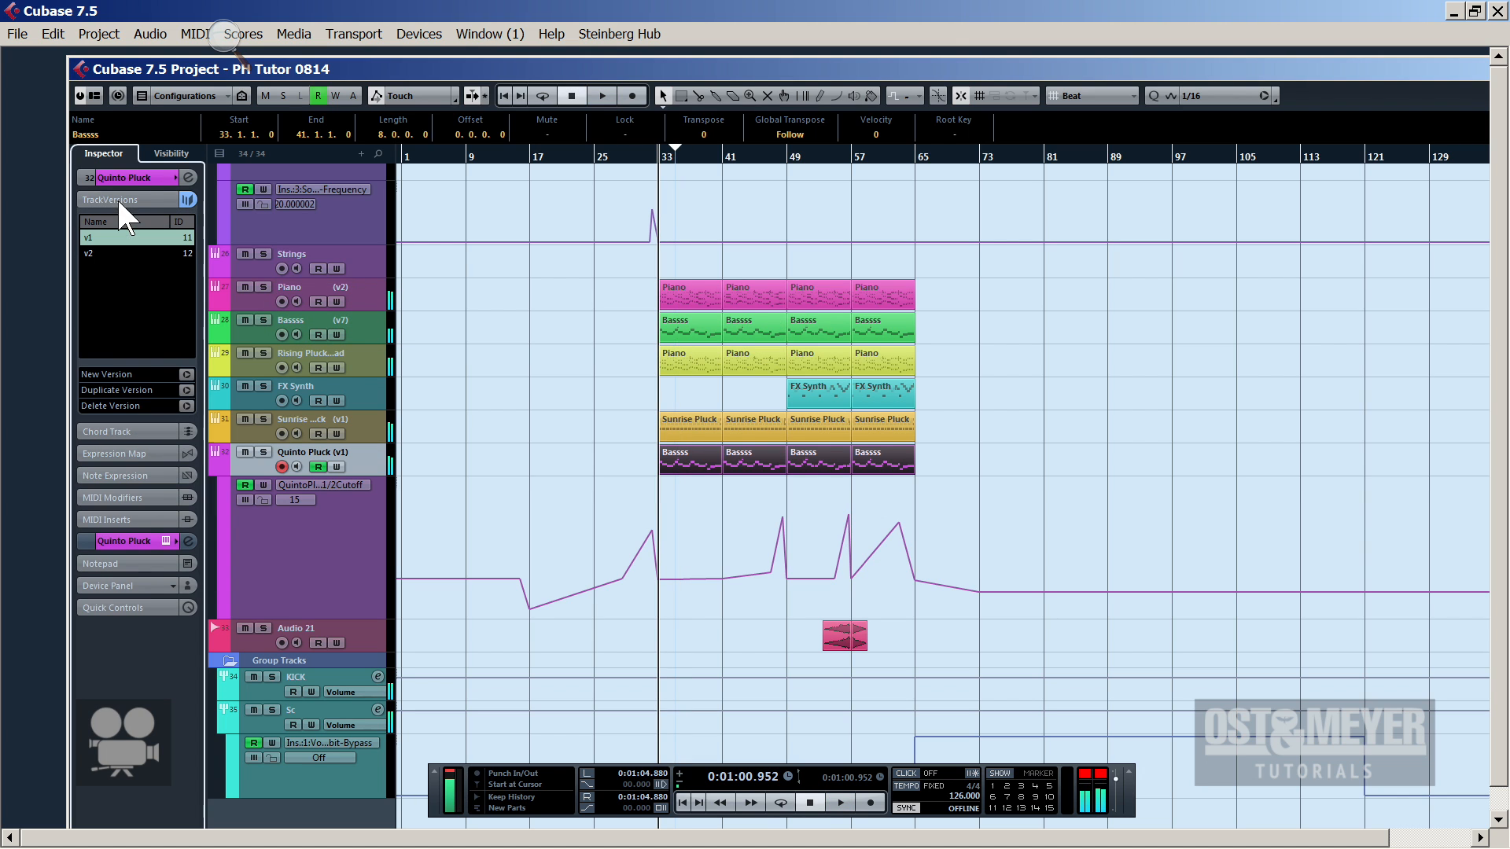
{"action": "left_click", "coordinate": [145, 250]}
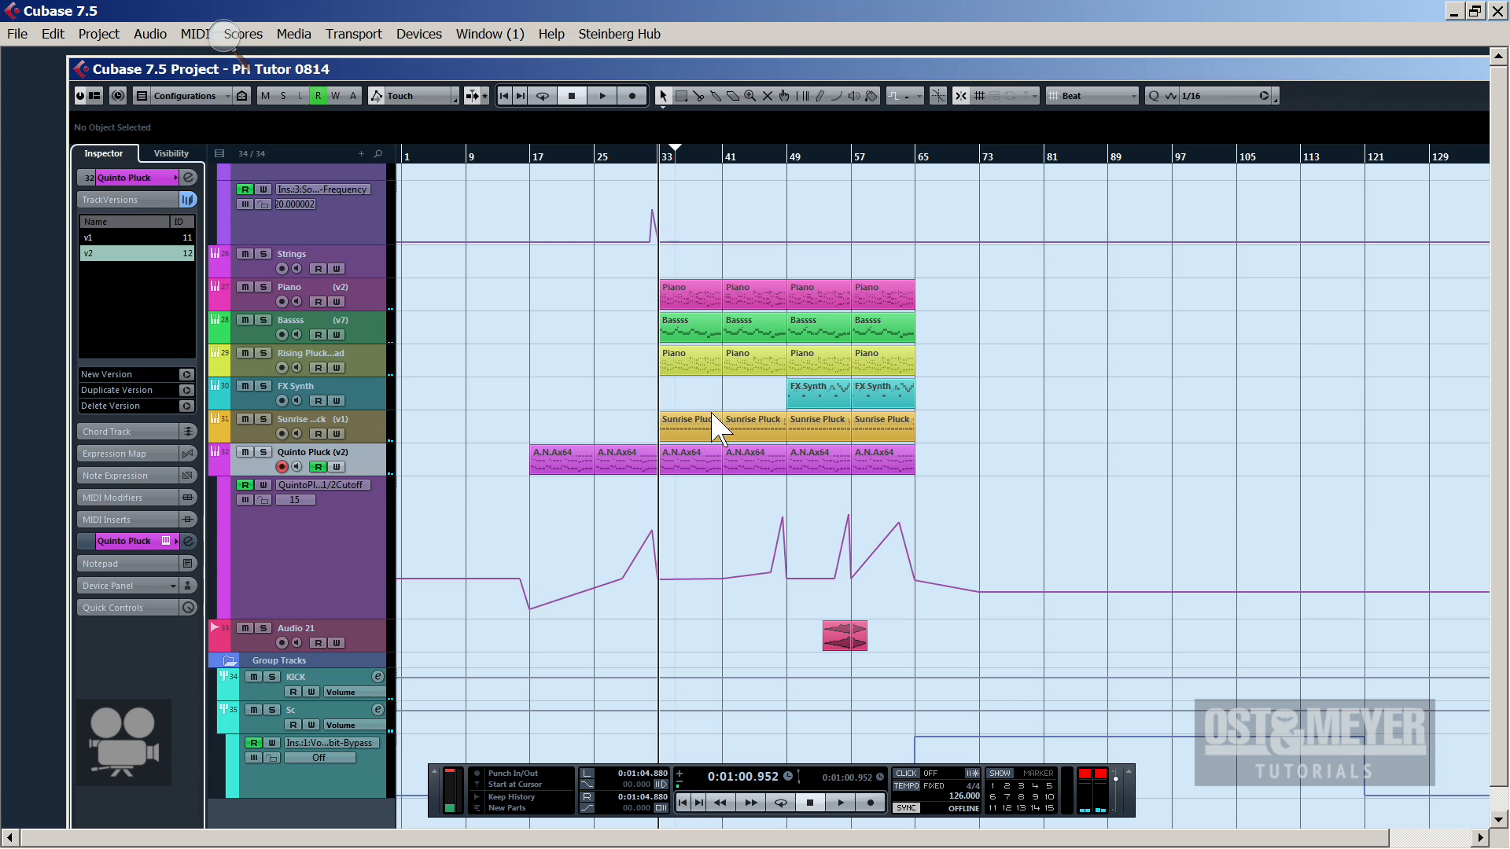
{"action": "left_click_drag", "start_coordinate": [951, 474], "coordinate": [519, 415]}
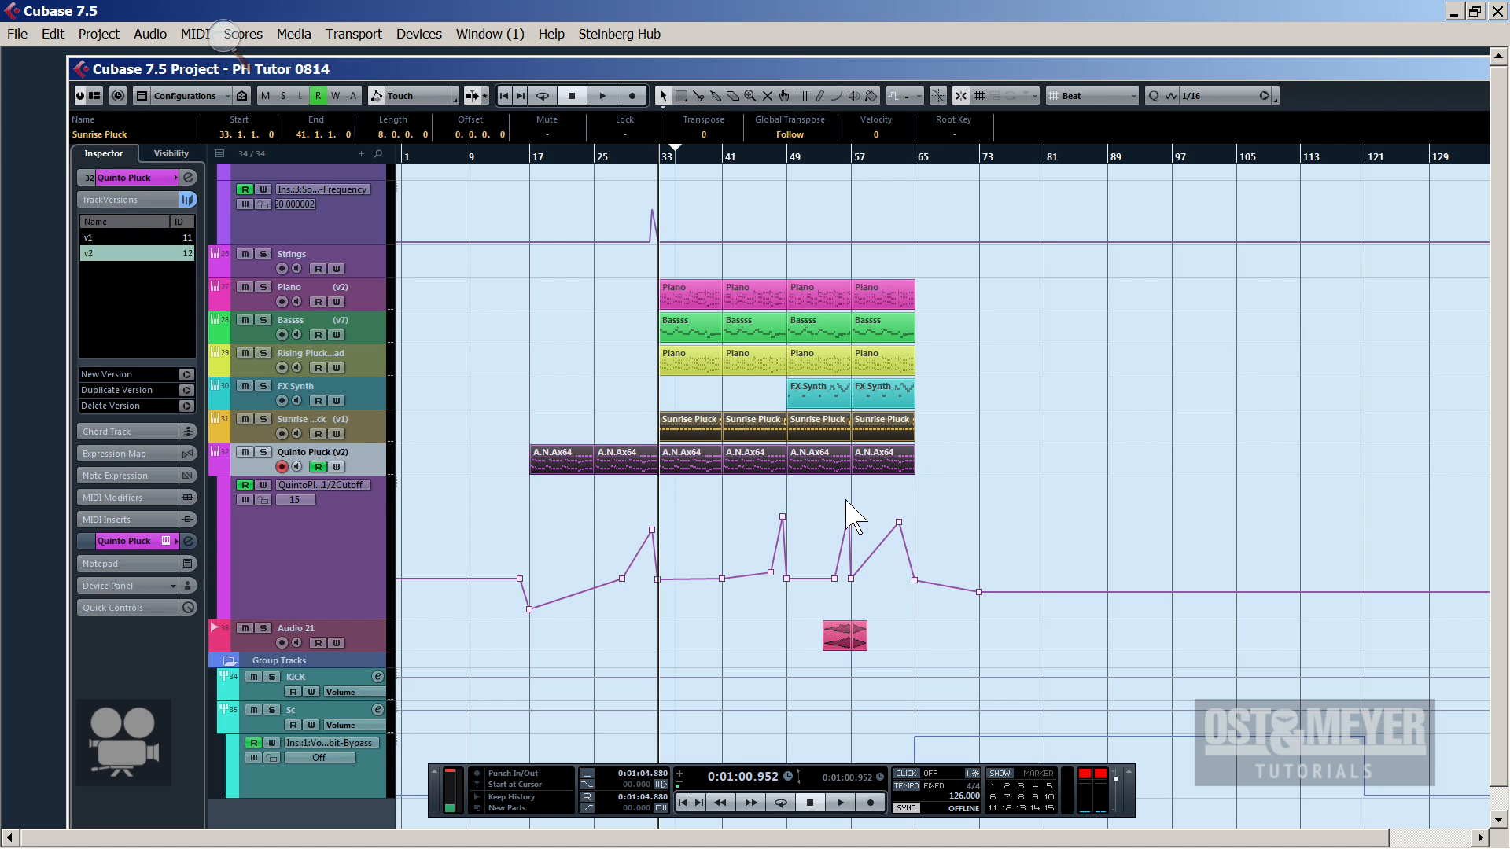
{"action": "left_click", "coordinate": [972, 475]}
{"action": "left_click_drag", "start_coordinate": [696, 456], "coordinate": [507, 471]}
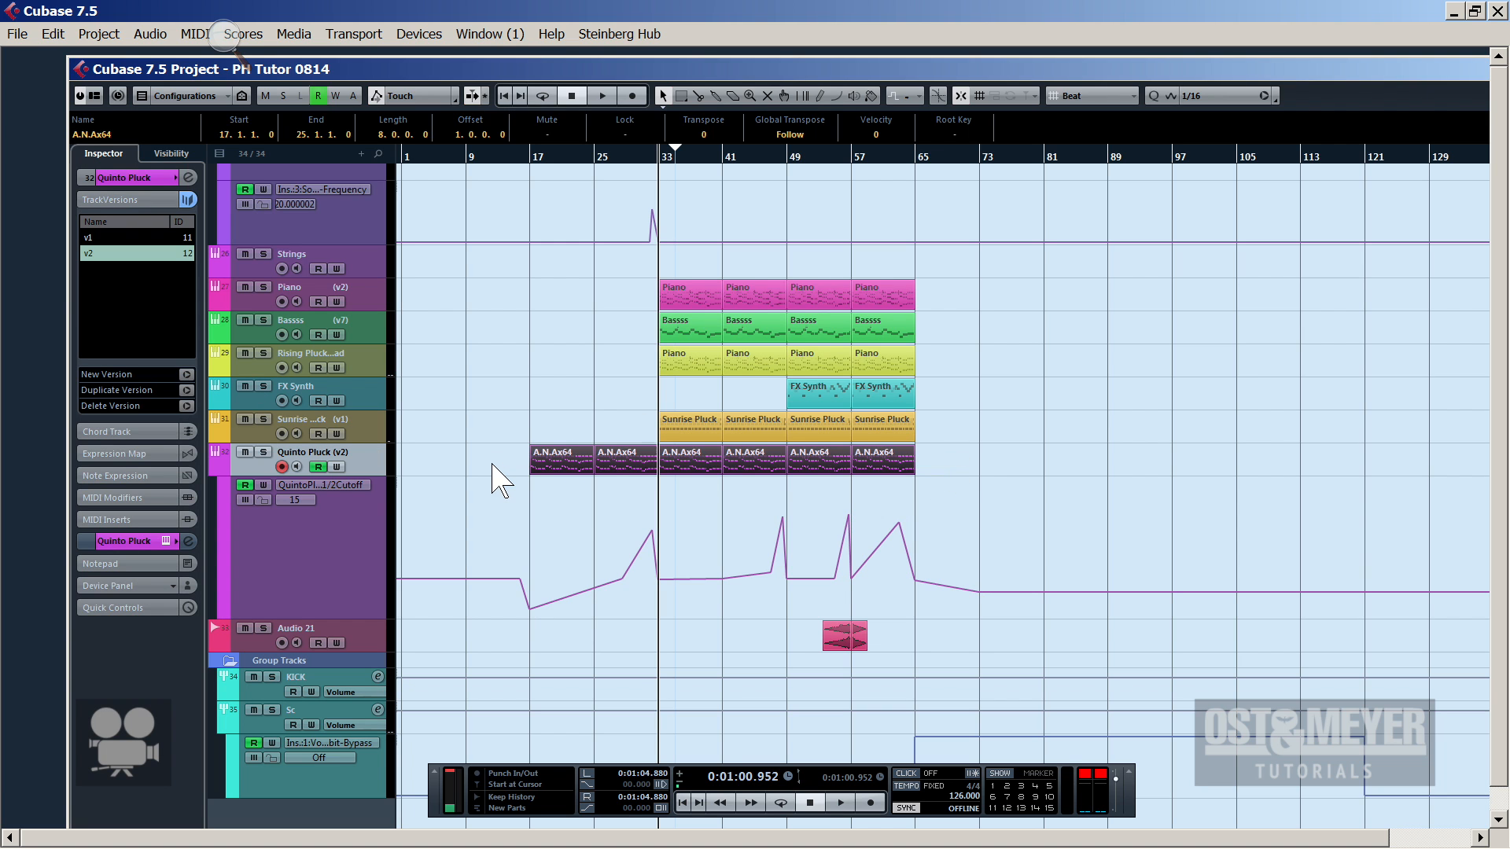
{"action": "key", "text": "Delete"}
{"action": "key", "text": "ctrl+v"}
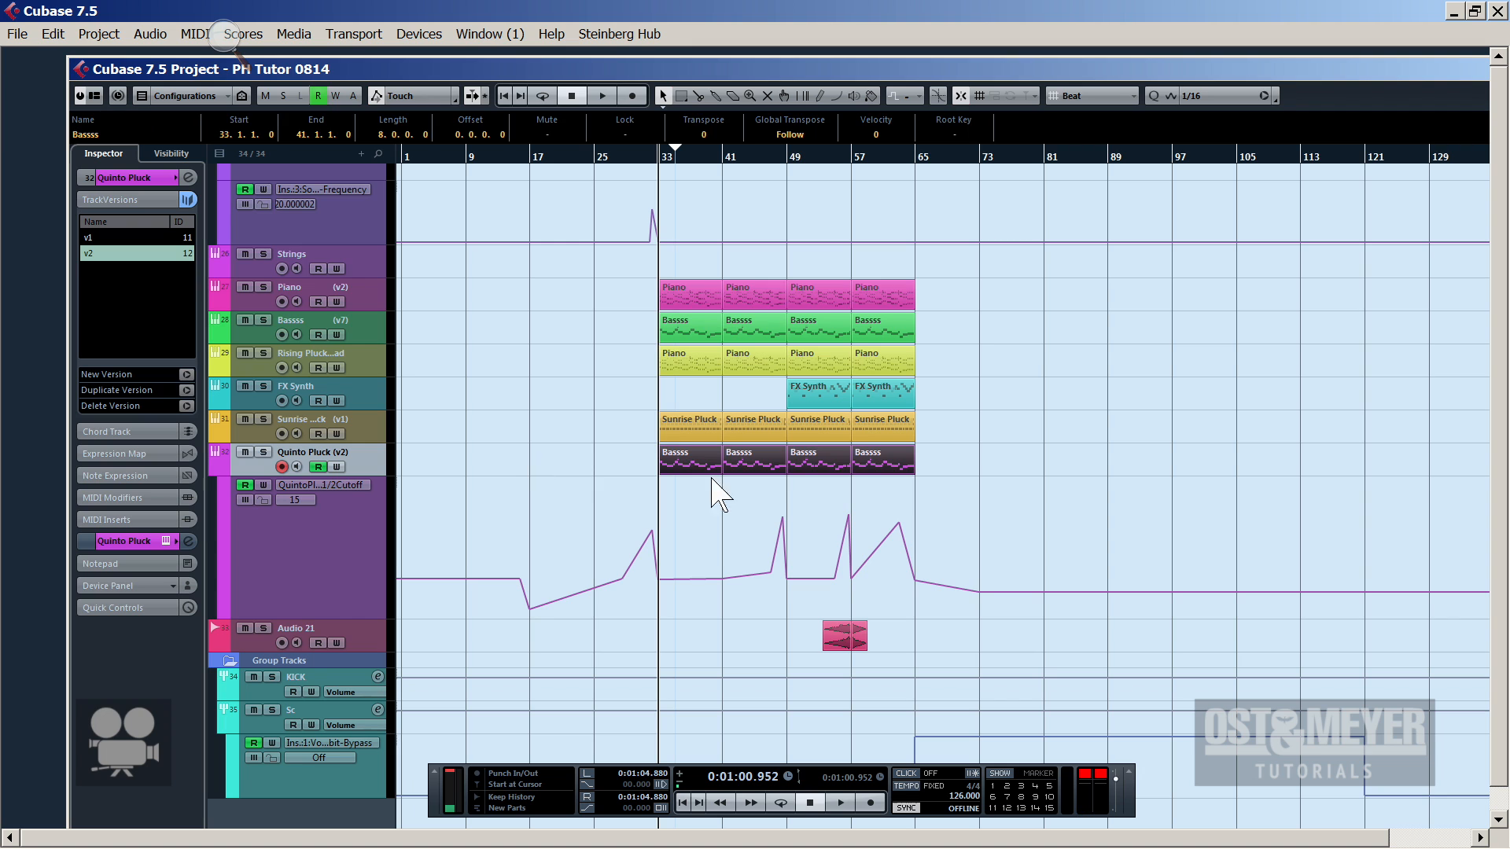
Raise all notes of the pasted Bassss clips one octave and close the Key Editor during playback
{"action": "double_click", "coordinate": [676, 462]}
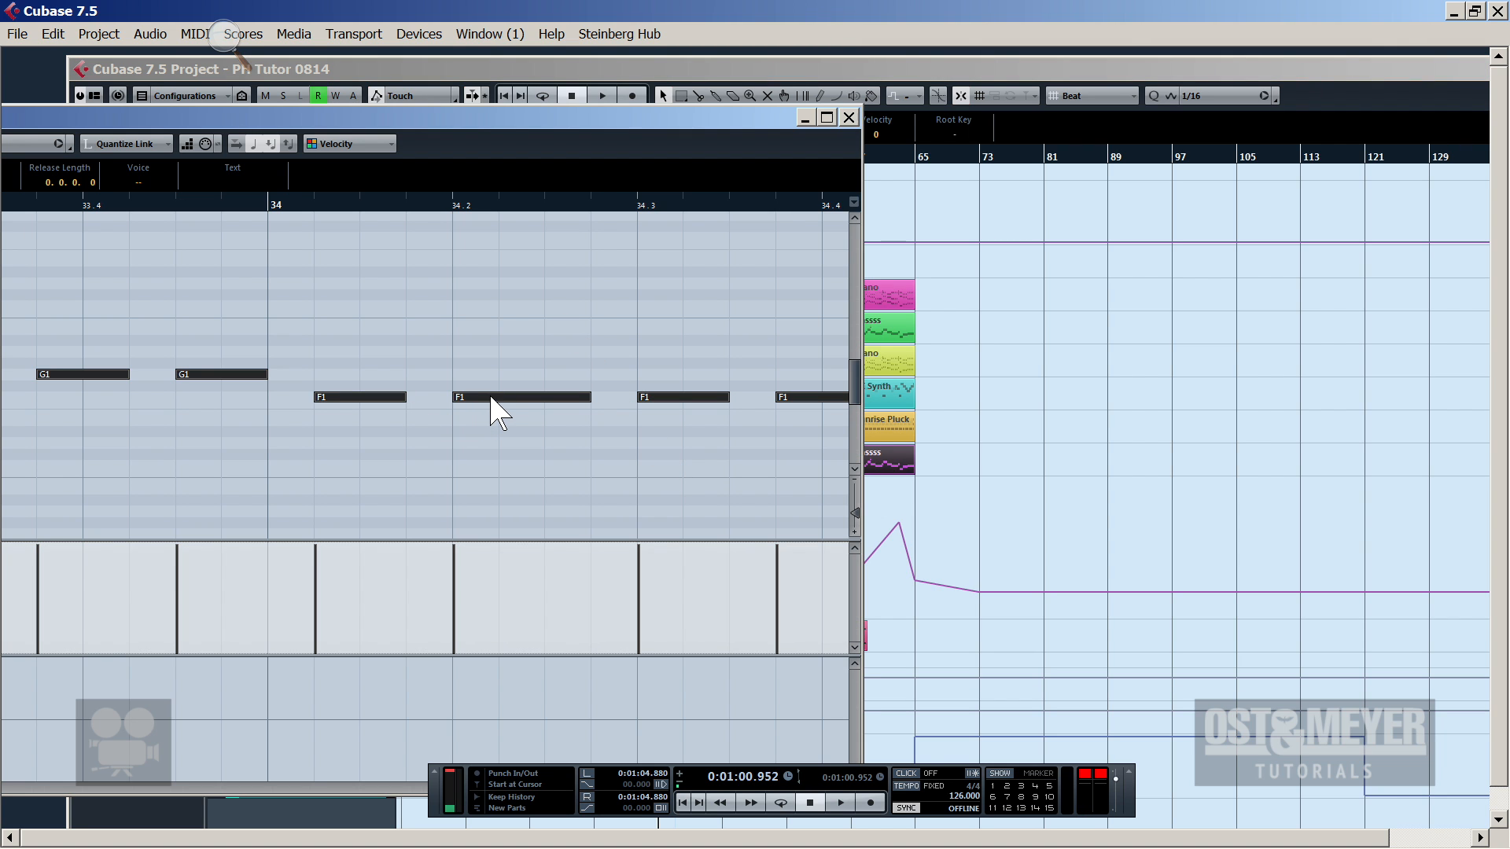
{"action": "left_click_drag", "start_coordinate": [491, 399], "coordinate": [494, 240]}
{"action": "key", "text": "space"}
{"action": "left_click", "coordinate": [849, 120]}
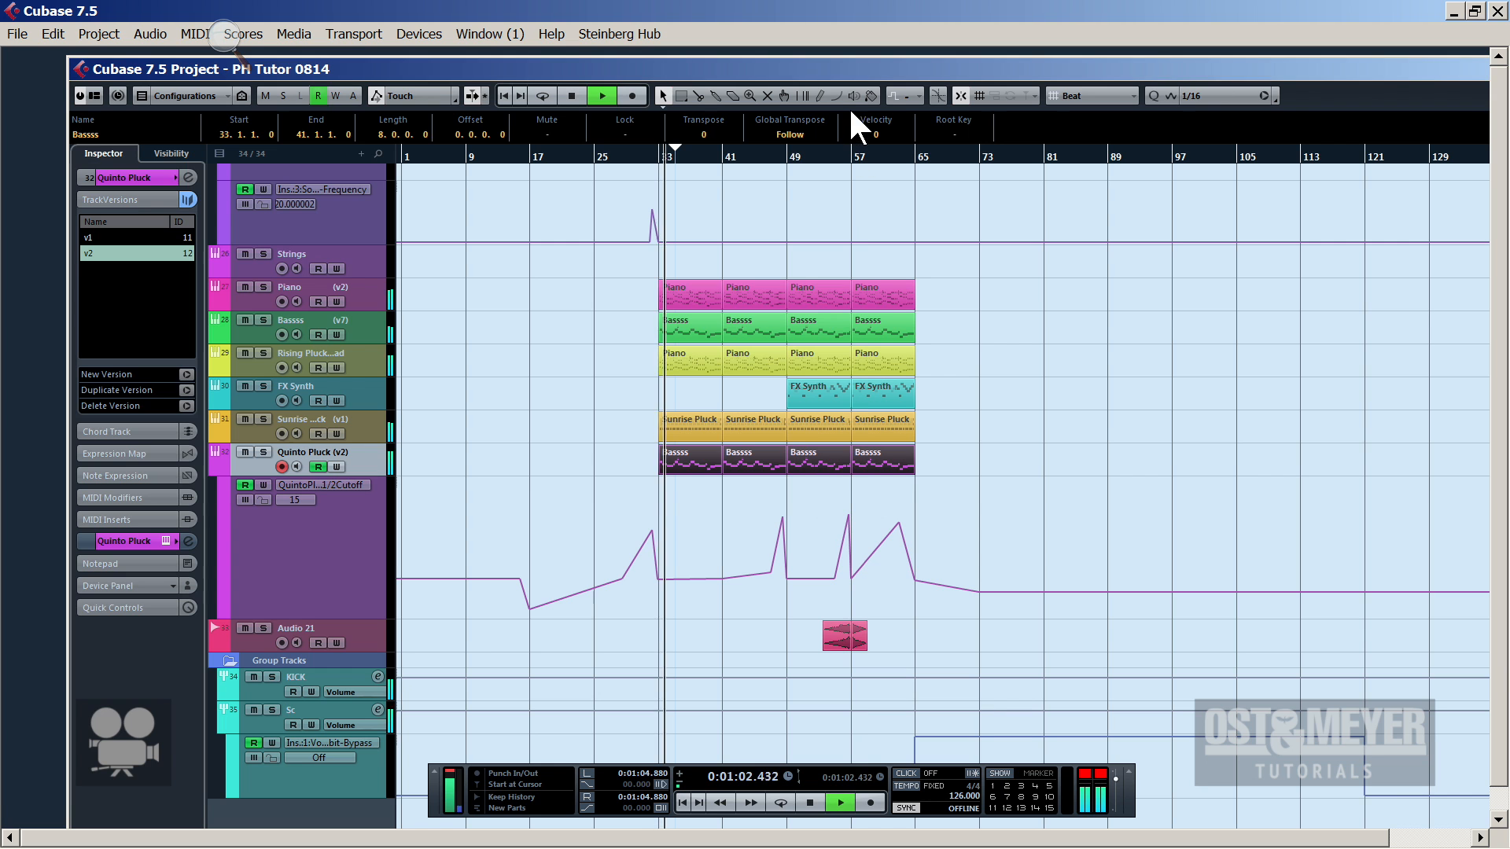
Set Process to 3.6 in the Quinto Pluck's D82 Sonic Maximizer insert and solo the track
{"action": "left_click", "coordinate": [148, 177]}
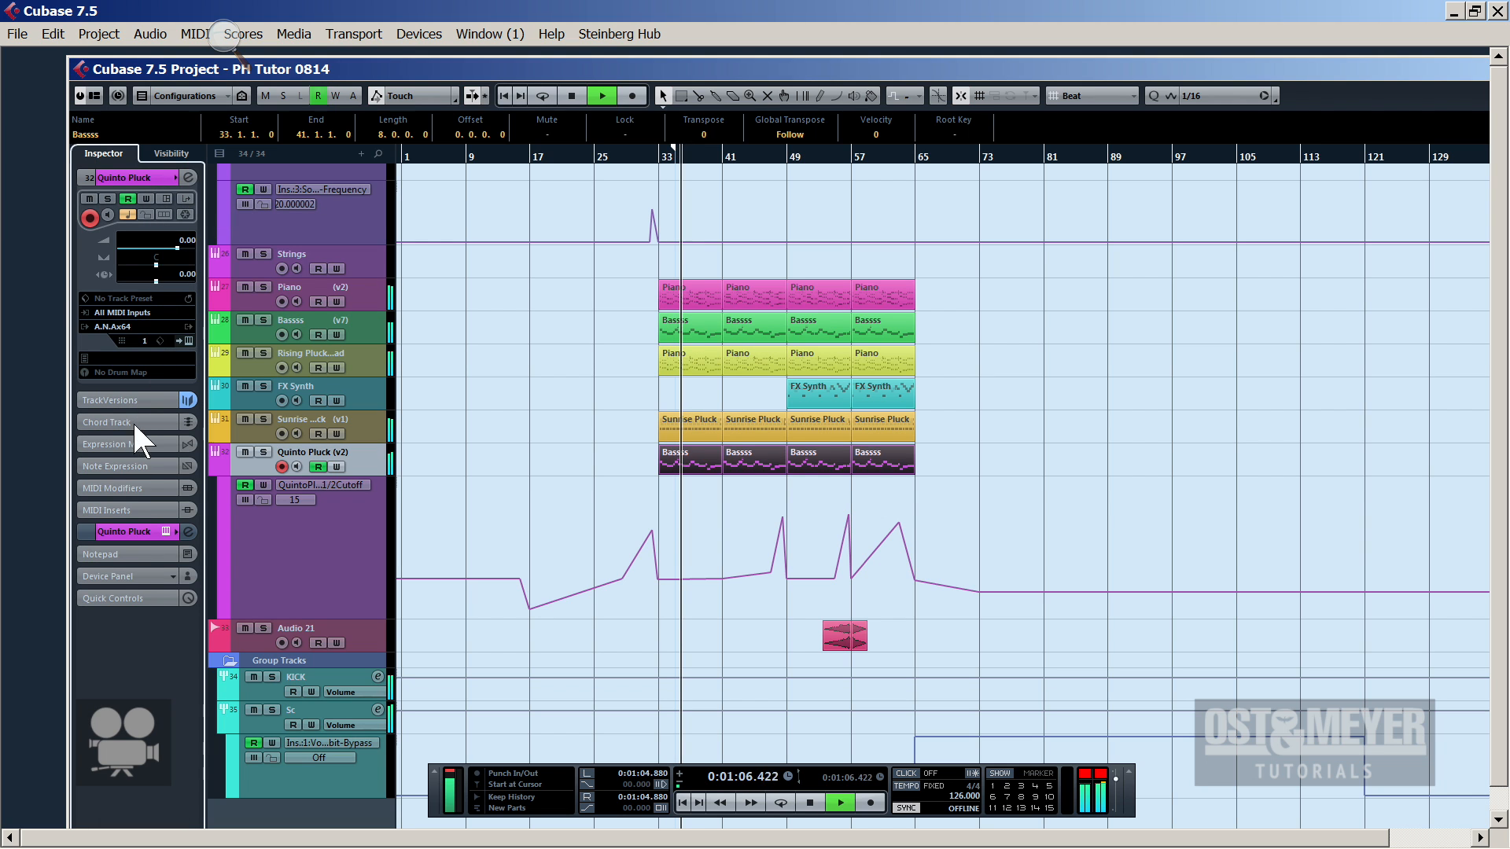
{"action": "left_click", "coordinate": [140, 525]}
{"action": "left_click", "coordinate": [151, 355]}
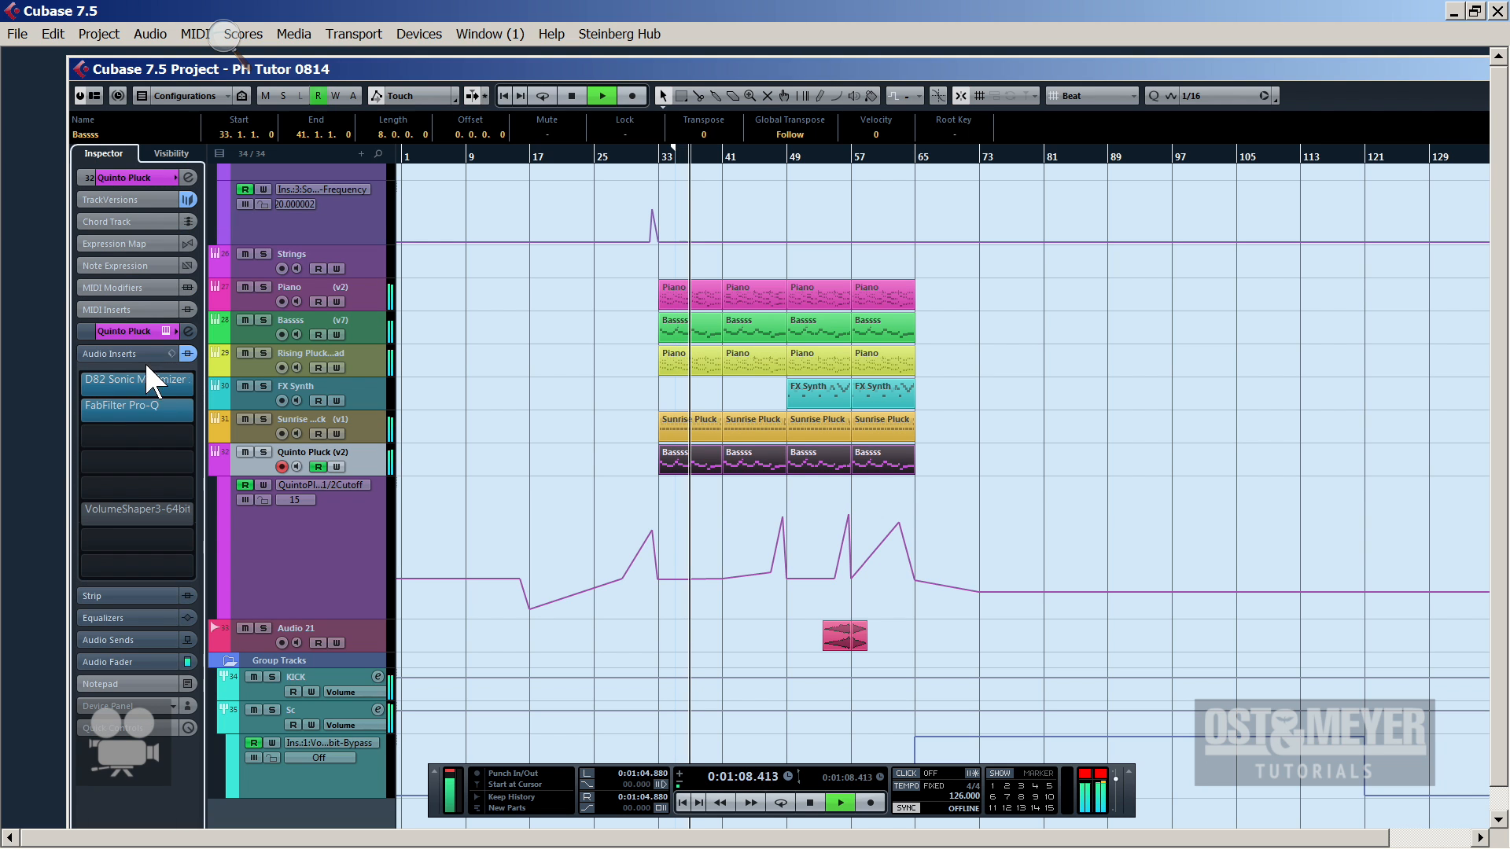
{"action": "left_click_drag", "start_coordinate": [154, 423], "coordinate": [154, 426]}
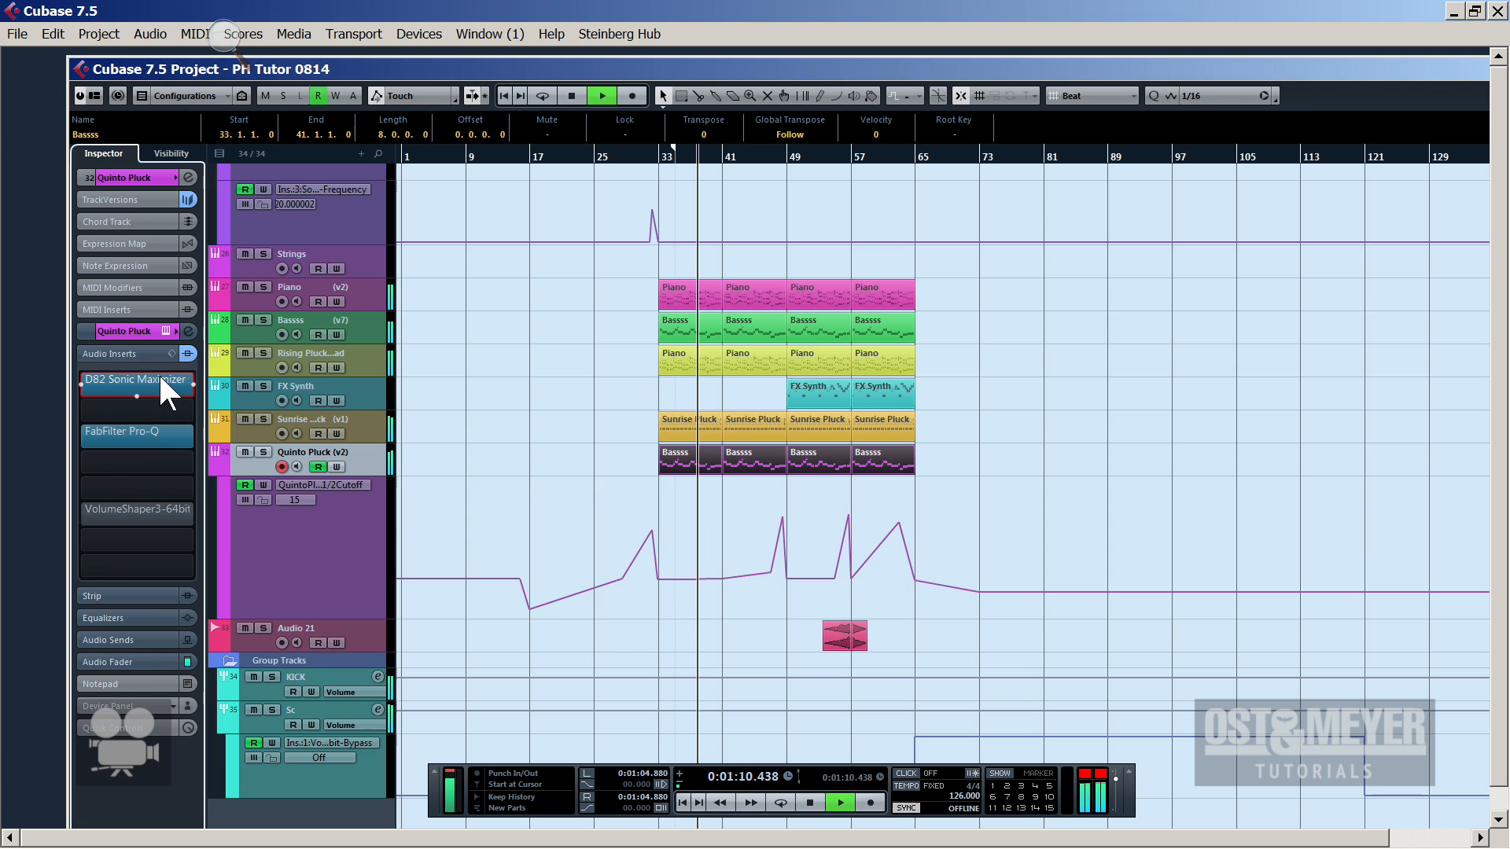
{"action": "left_click", "coordinate": [161, 381]}
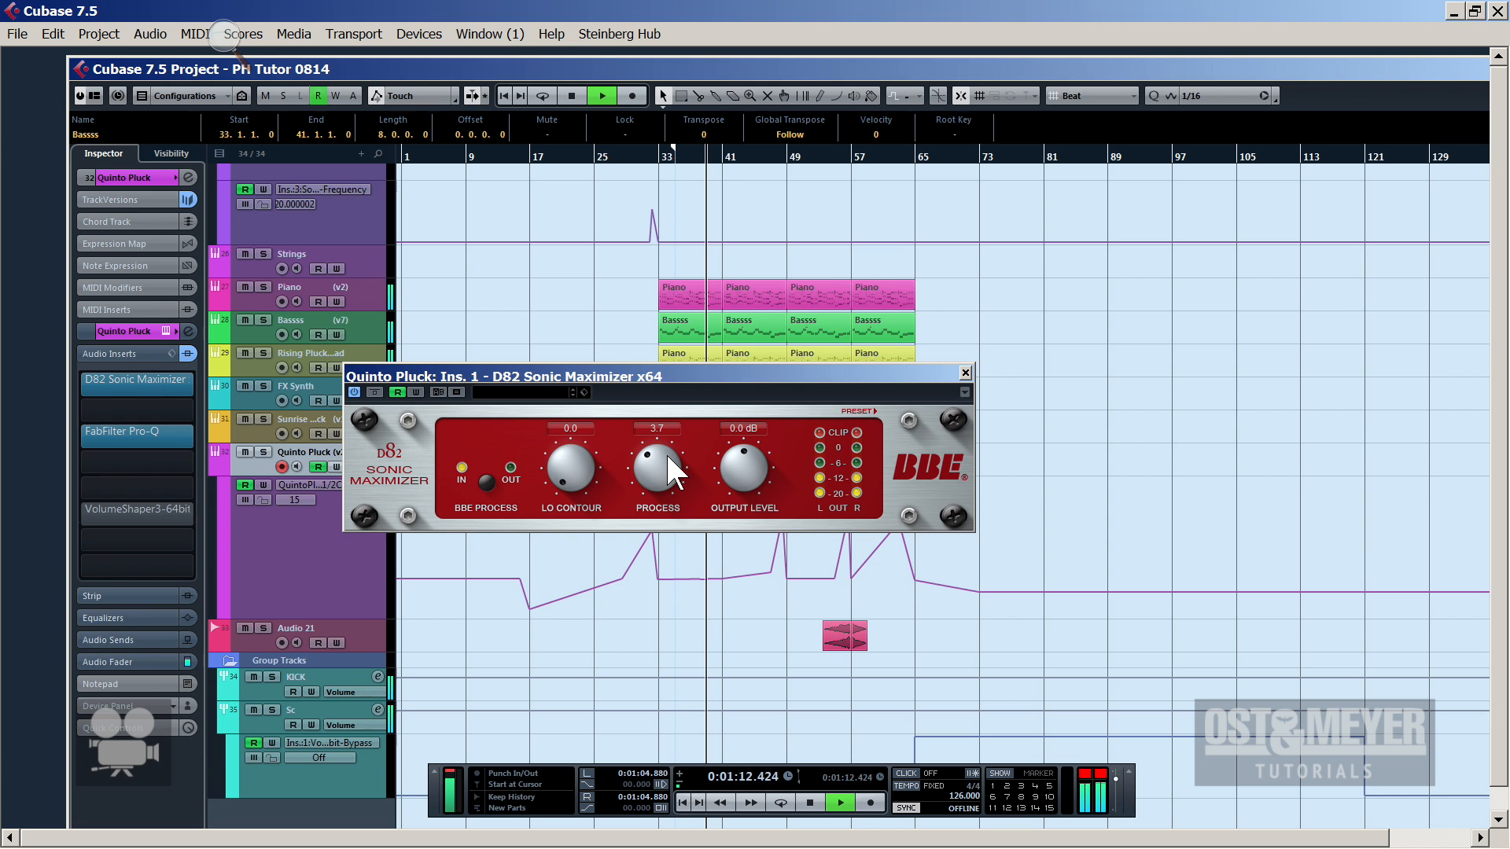
{"action": "left_click_drag", "start_coordinate": [667, 456], "coordinate": [664, 456]}
{"action": "left_click", "coordinate": [264, 452]}
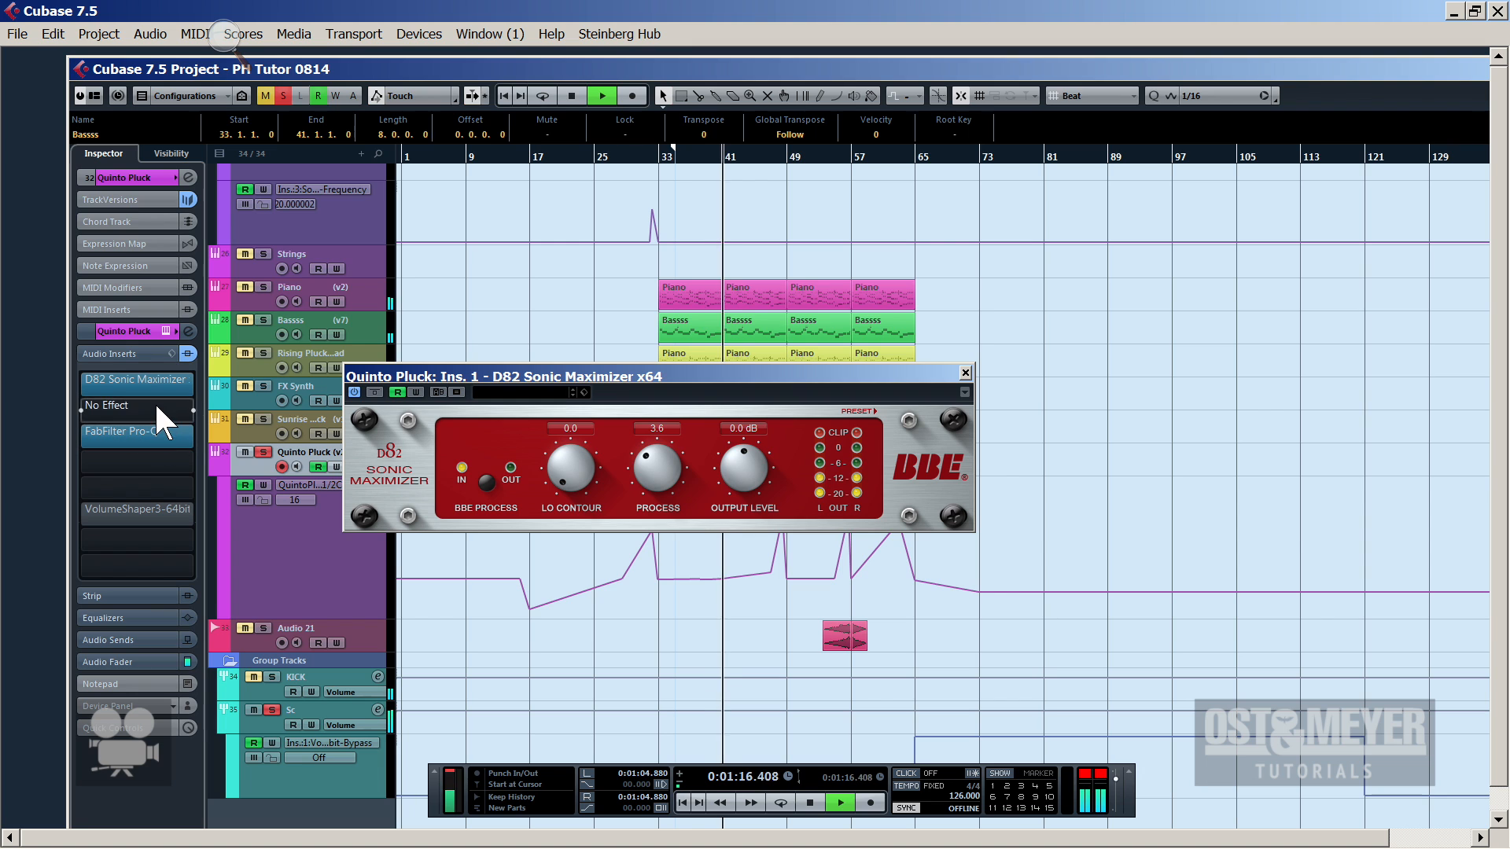
Move FabFilter Pro-Q to the second insert slot and load GPP1 from Kjaerhus Audio in the third
{"action": "left_click_drag", "start_coordinate": [168, 447], "coordinate": [167, 417]}
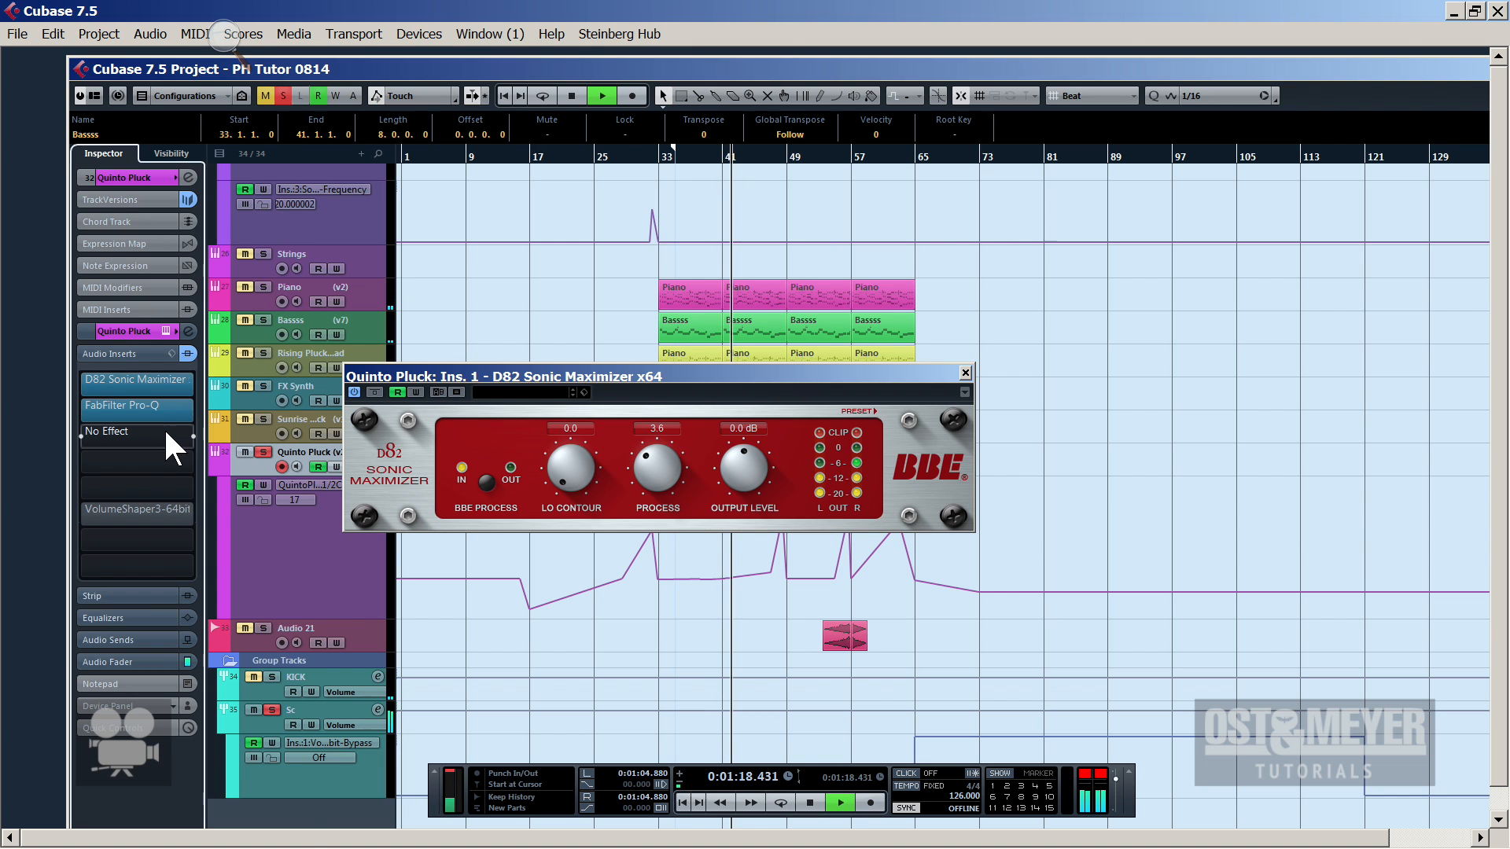
{"action": "key", "text": "space"}
{"action": "left_click", "coordinate": [163, 436]}
{"action": "type", "text": "gpp"}
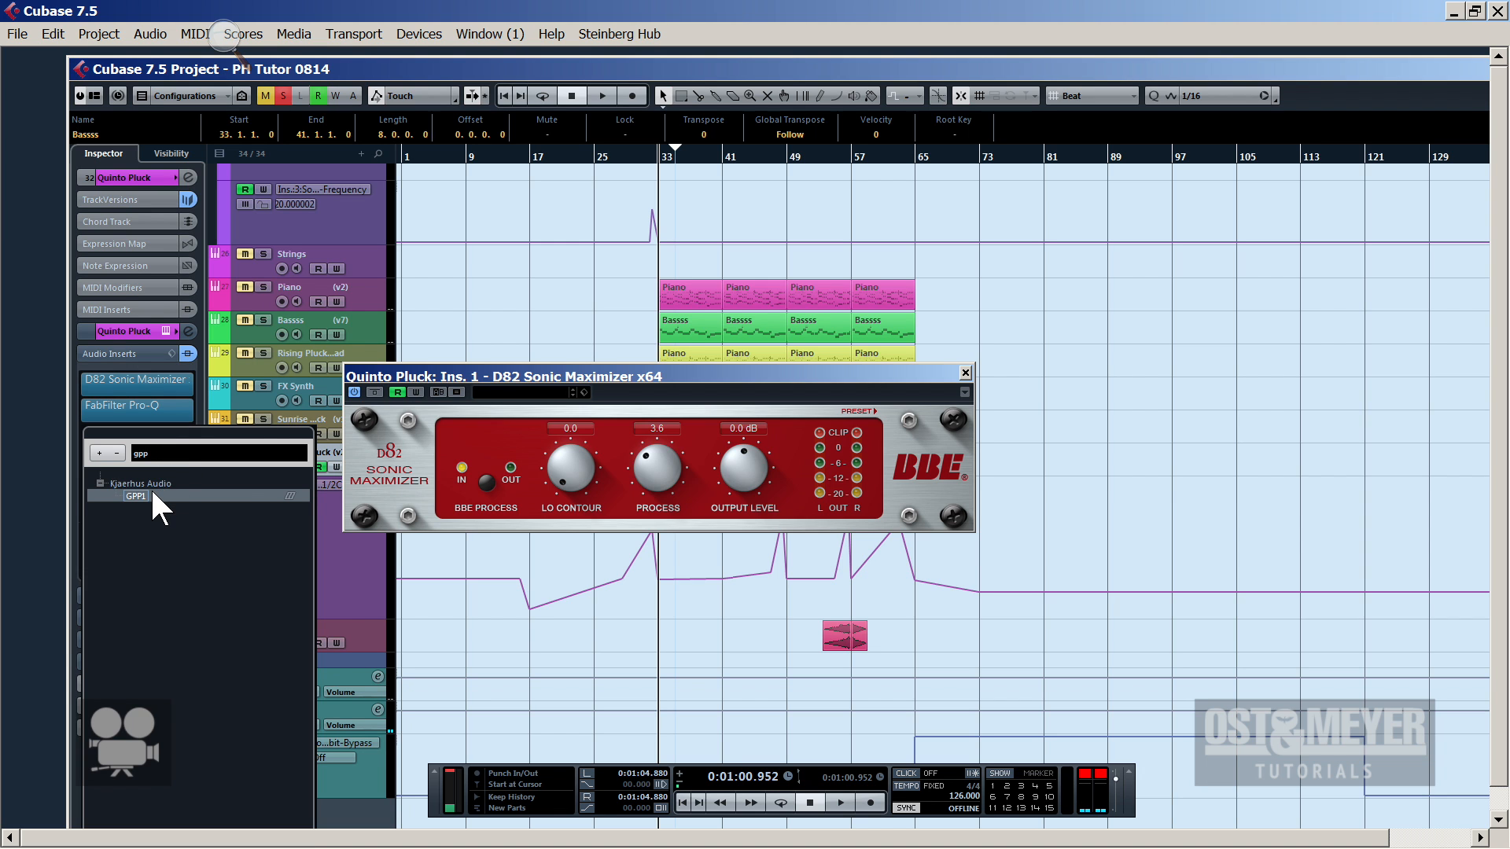
{"action": "left_click", "coordinate": [153, 496]}
Audition Quinto Pluck with GPP1, unsolo it, and close both plug-in windows while replaying the full mix from bar 33
{"action": "key", "text": "space"}
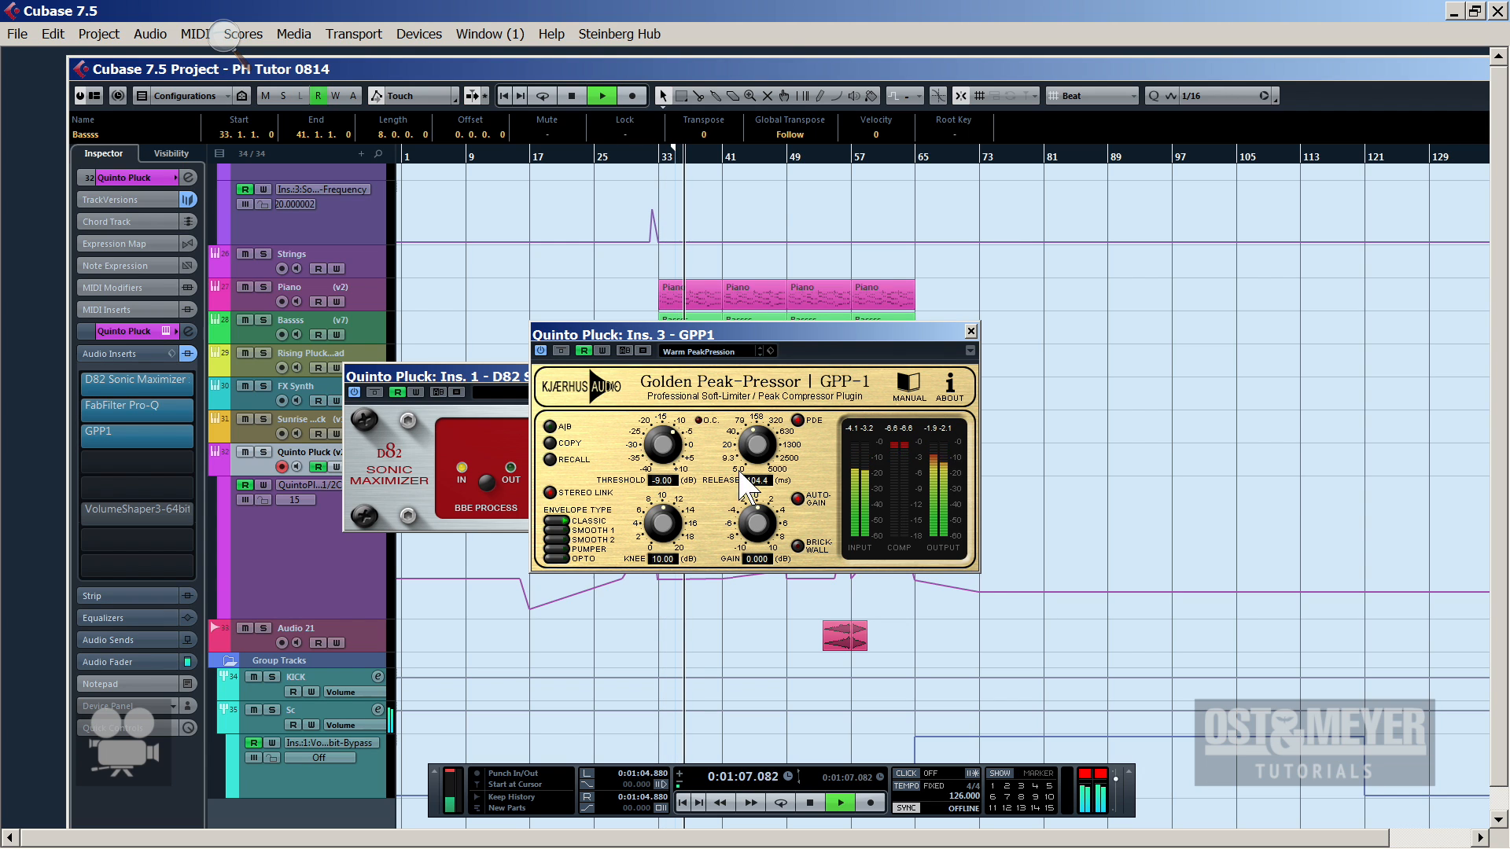
{"action": "key", "text": "s"}
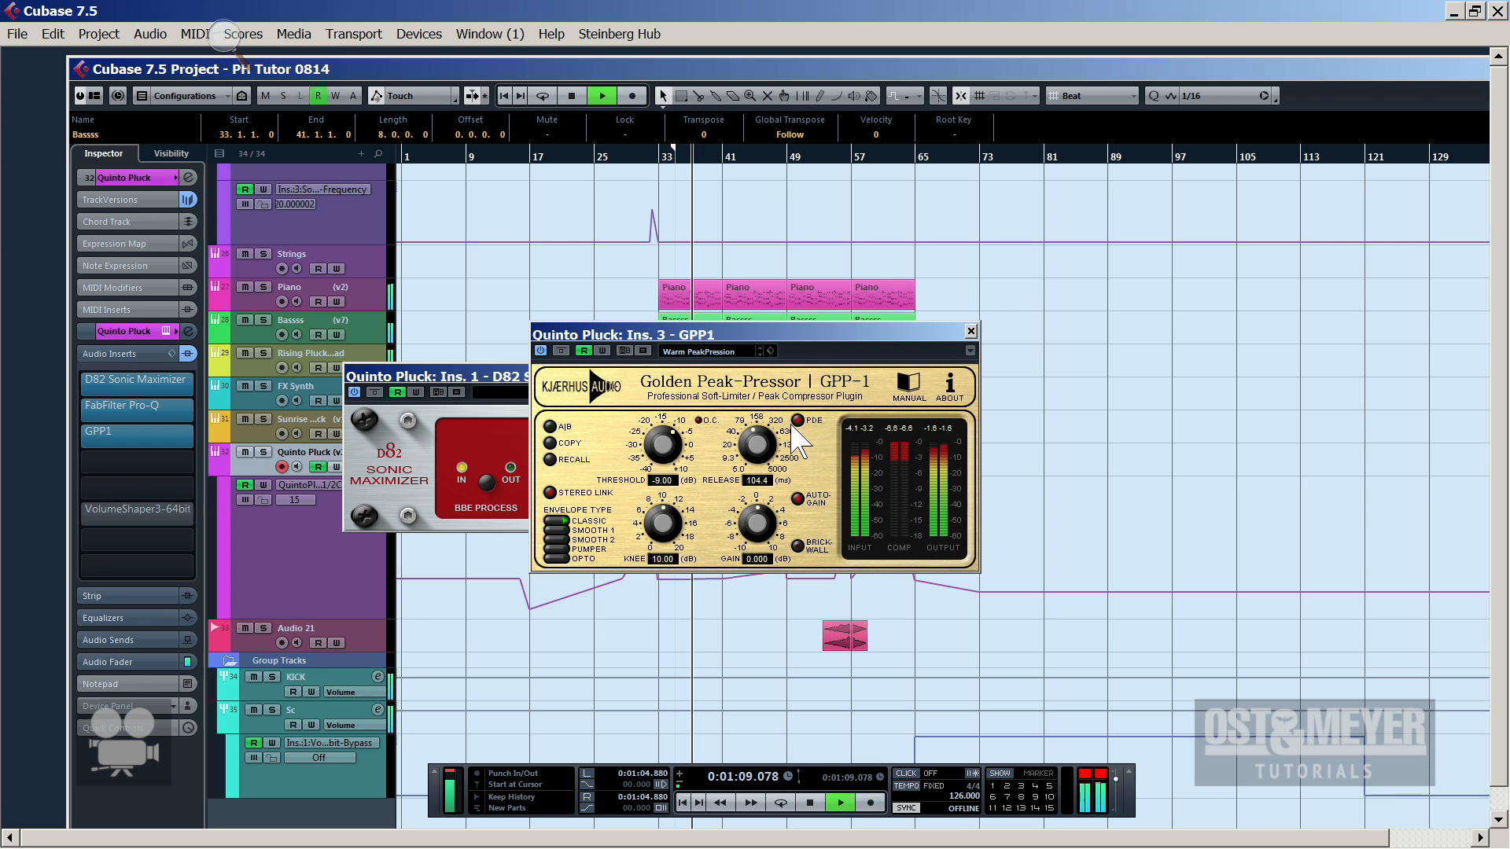
{"action": "left_click", "coordinate": [970, 331]}
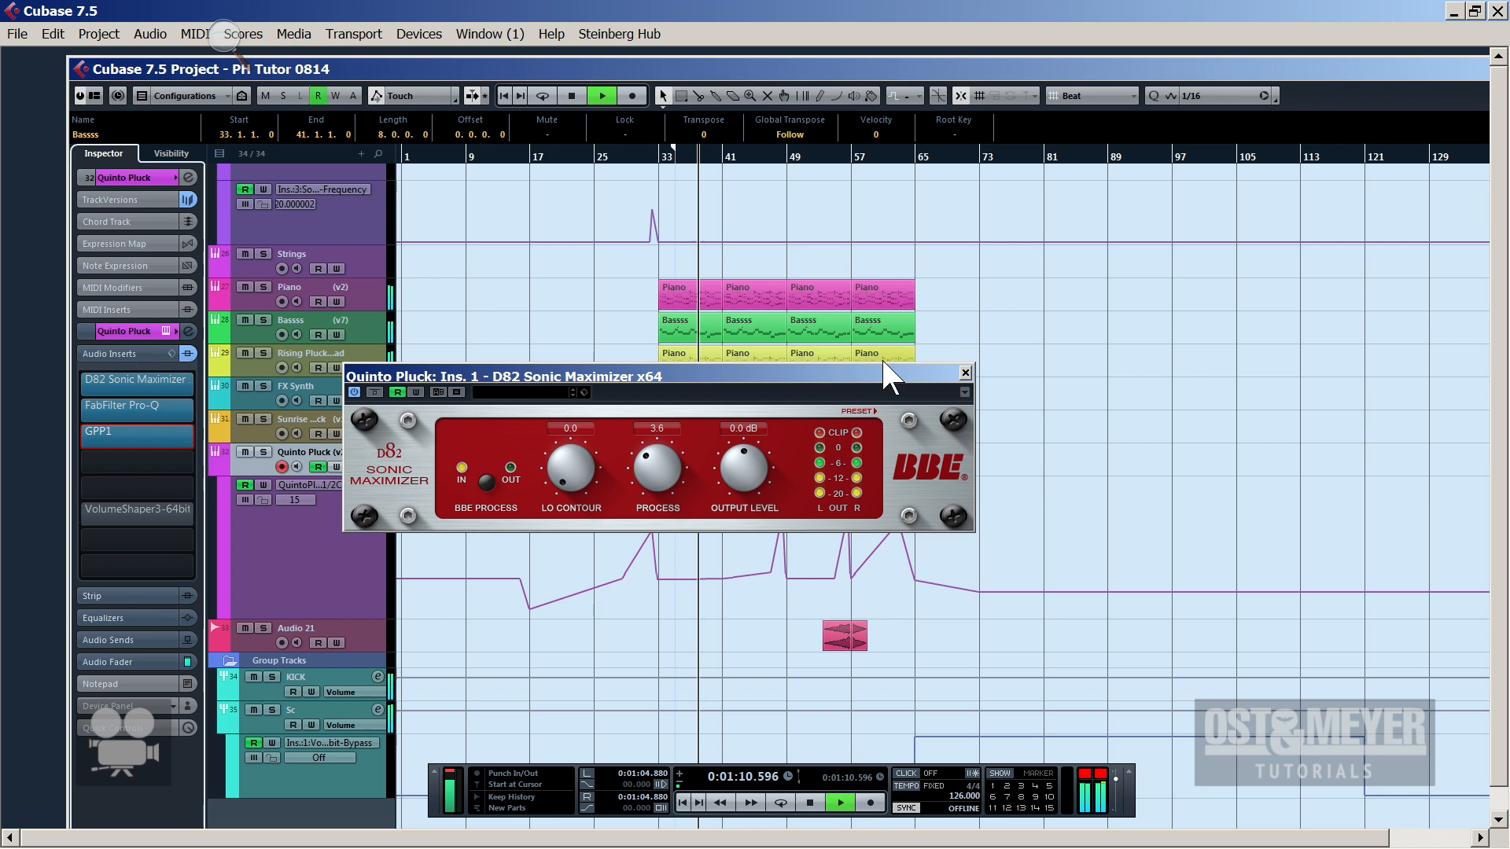
{"action": "left_click_drag", "start_coordinate": [695, 158], "coordinate": [606, 196]}
{"action": "left_click", "coordinate": [965, 372]}
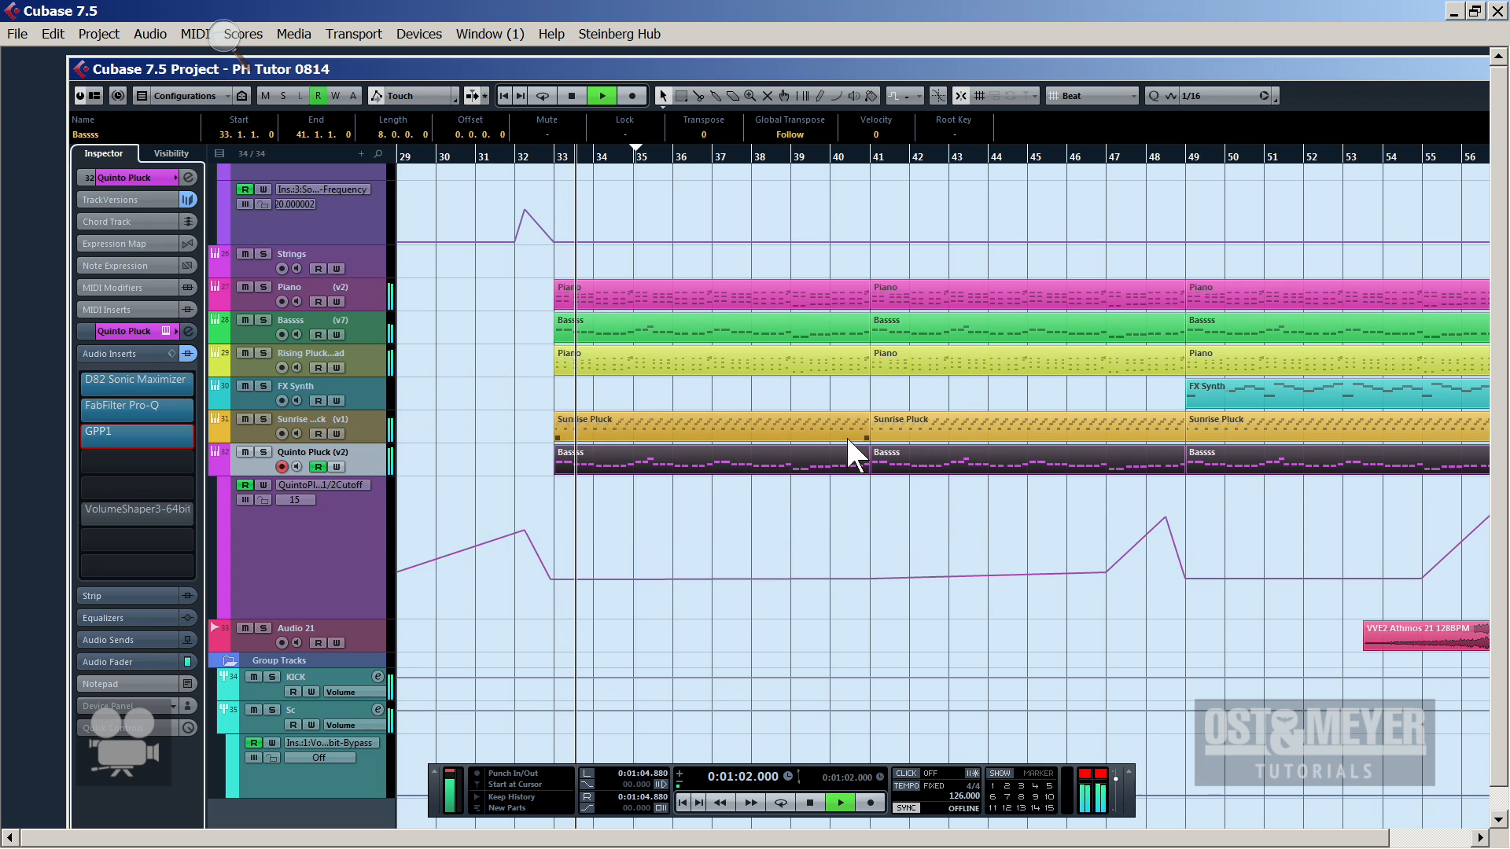
Split the first Quinto Pluck clip at bar 35 and delete its remainder up to bar 41
{"action": "left_click", "coordinate": [686, 461]}
{"action": "key", "text": "3"}
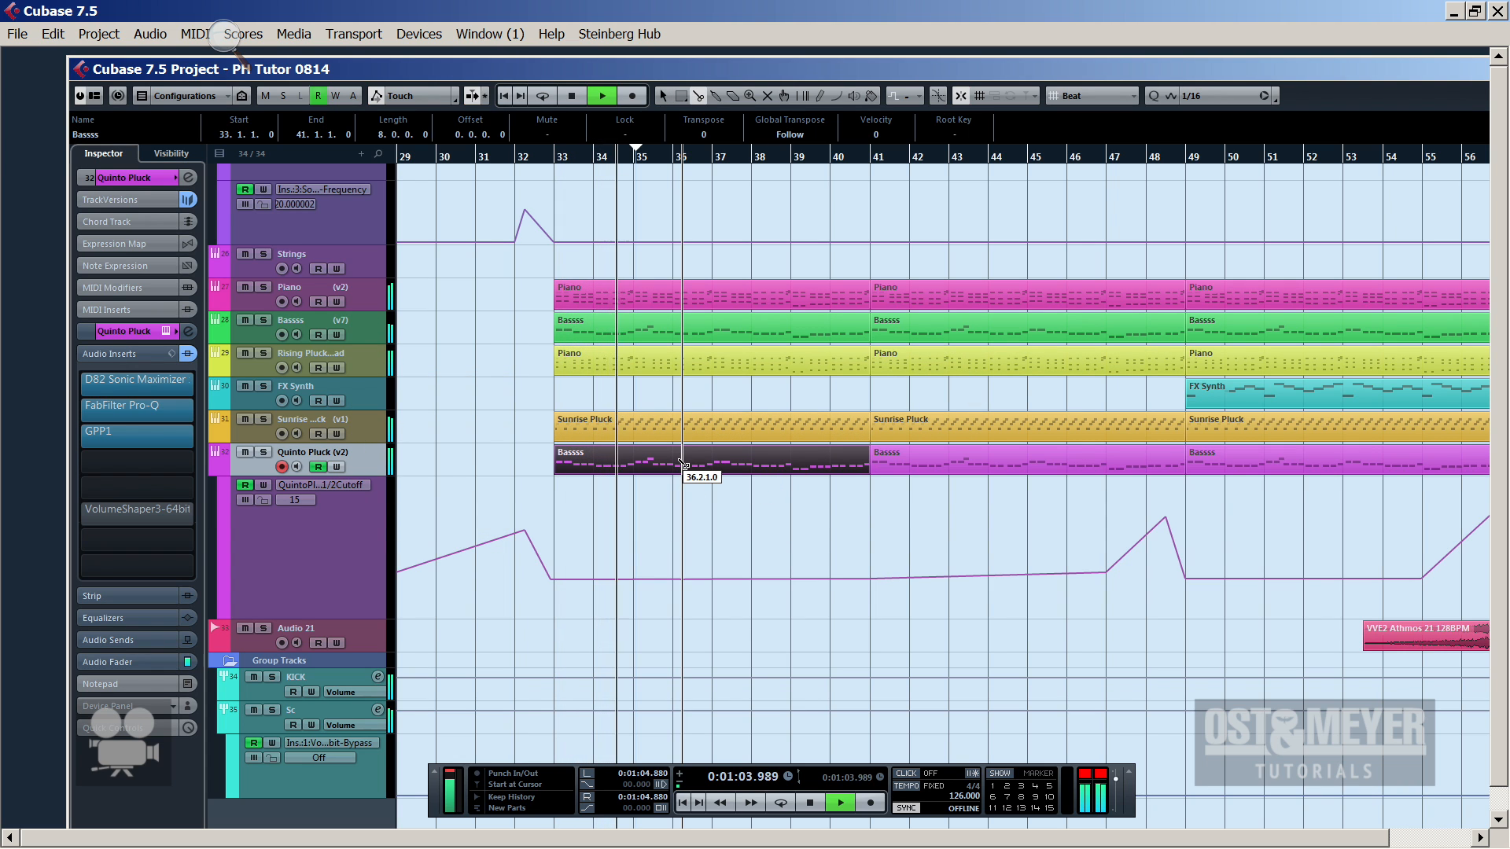
{"action": "key", "text": "space"}
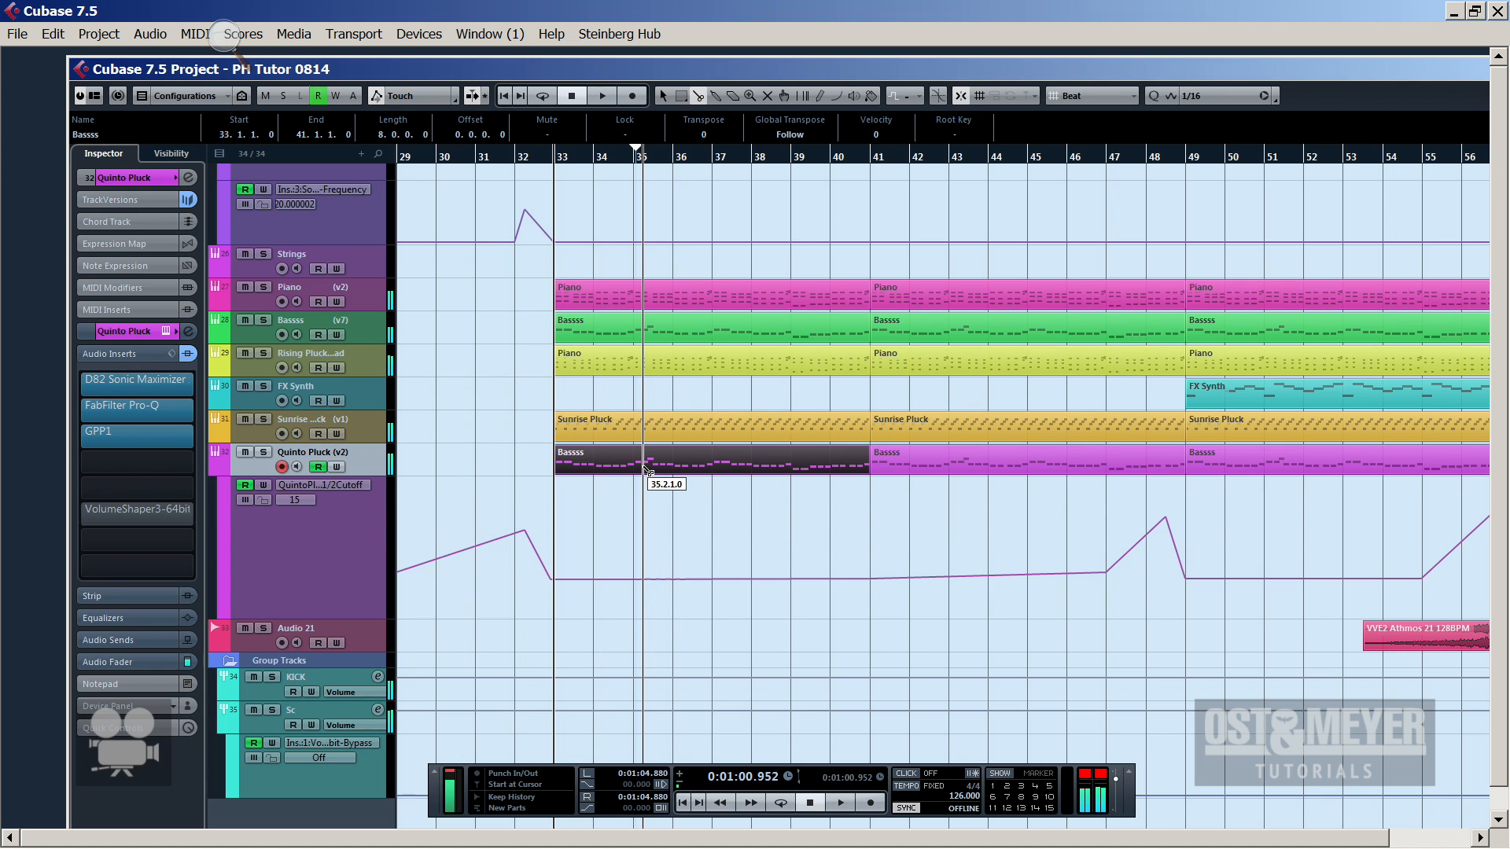
{"action": "left_click", "coordinate": [643, 471]}
{"action": "left_click", "coordinate": [648, 481]}
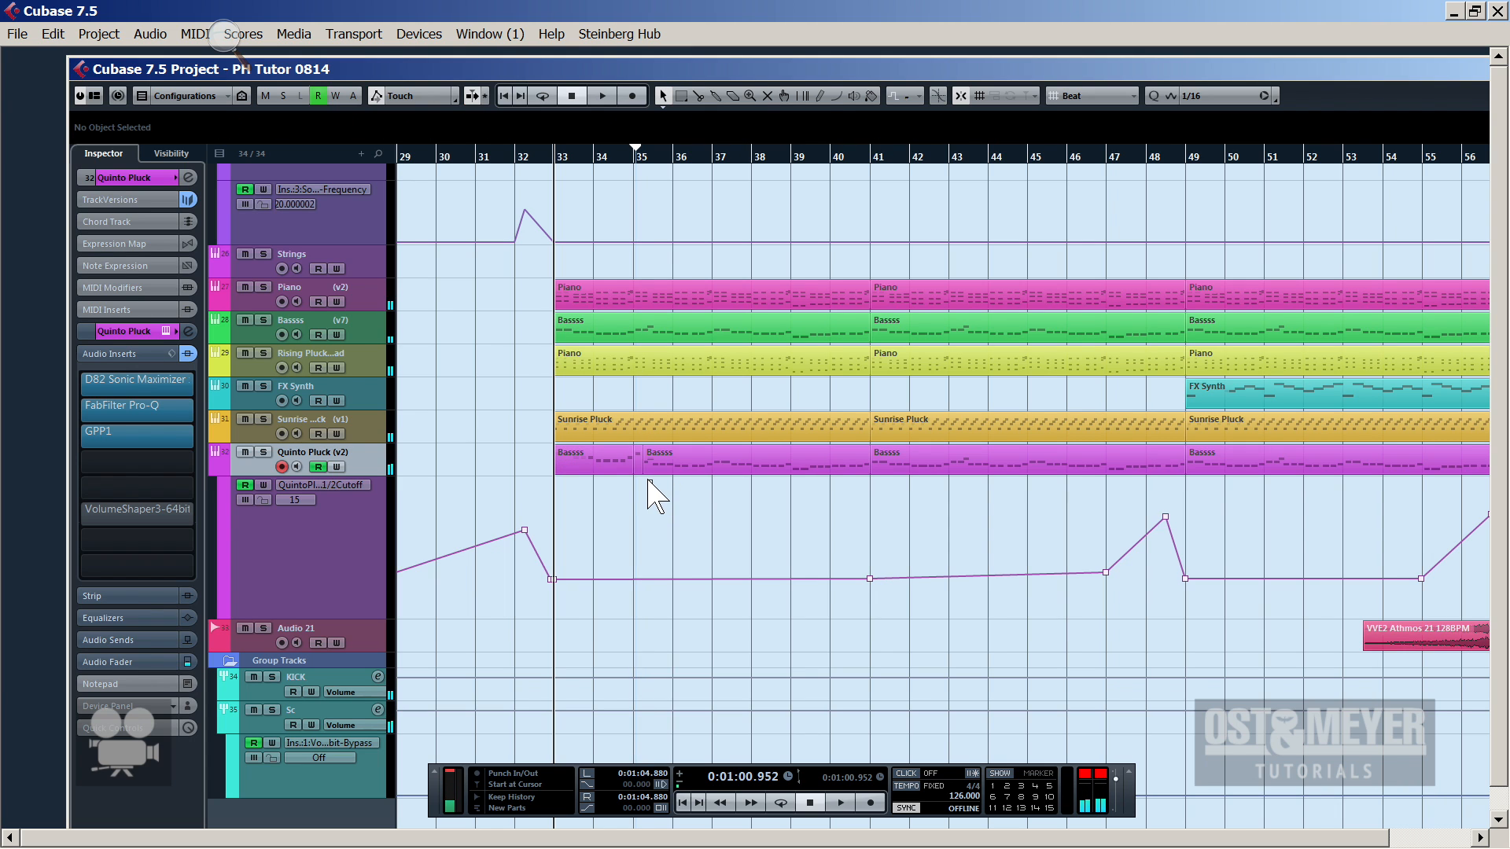
{"action": "left_click", "coordinate": [629, 470]}
{"action": "left_click", "coordinate": [658, 480]}
{"action": "left_click", "coordinate": [630, 463]}
{"action": "left_click", "coordinate": [651, 483]}
{"action": "left_click", "coordinate": [641, 472]}
{"action": "key", "text": "Delete"}
Repeat the two-bar Quinto Pluck clip up to bar 41 and join the copies into one eight-bar clip
{"action": "left_click", "coordinate": [612, 467]}
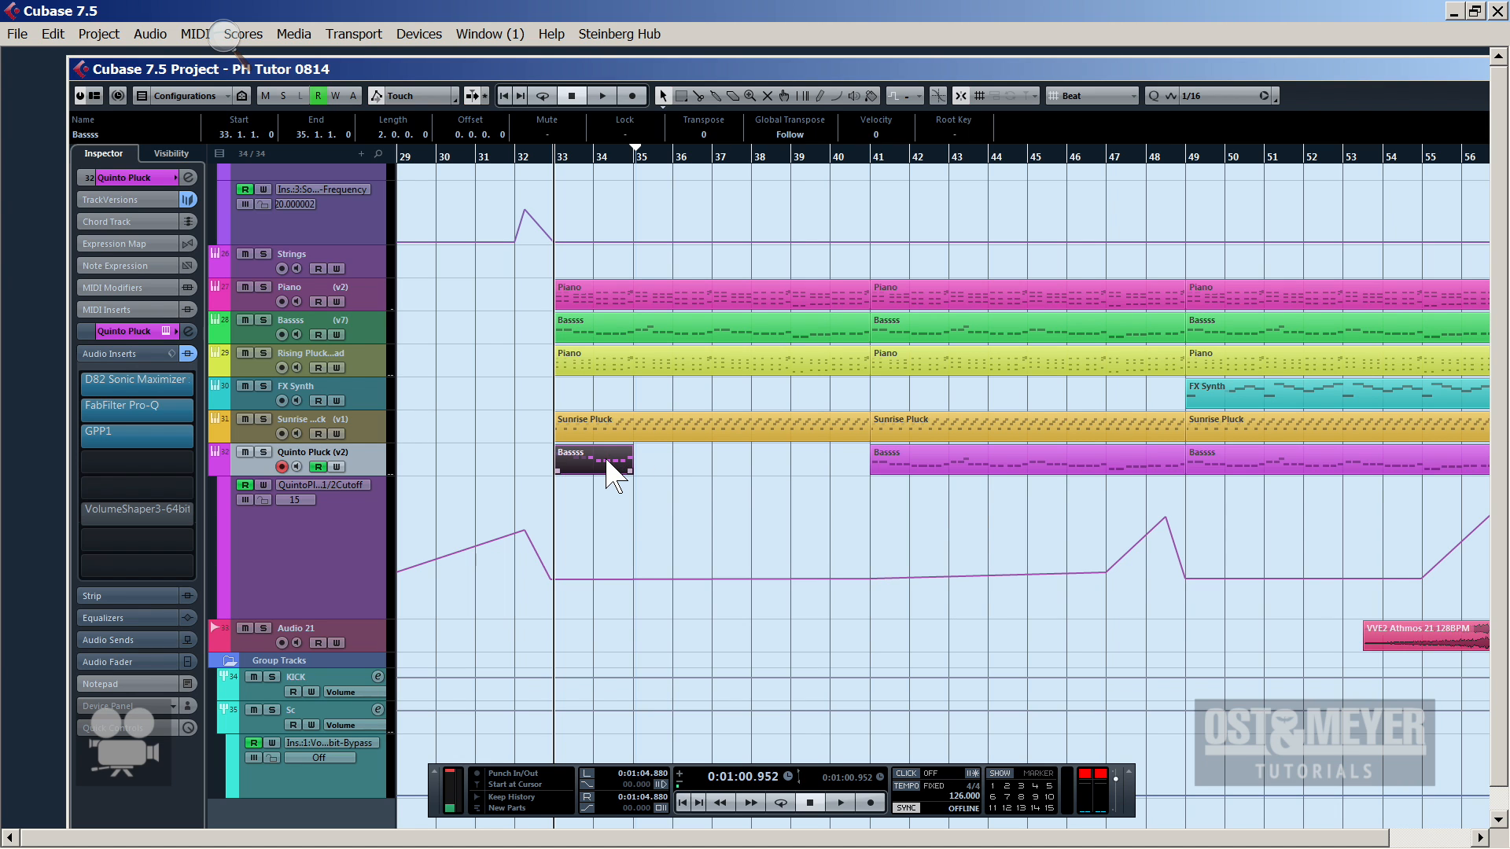
{"action": "key", "text": "ctrl+d"}
{"action": "left_click", "coordinate": [614, 472], "text": "shift"}
{"action": "key", "text": "ctrl+d"}
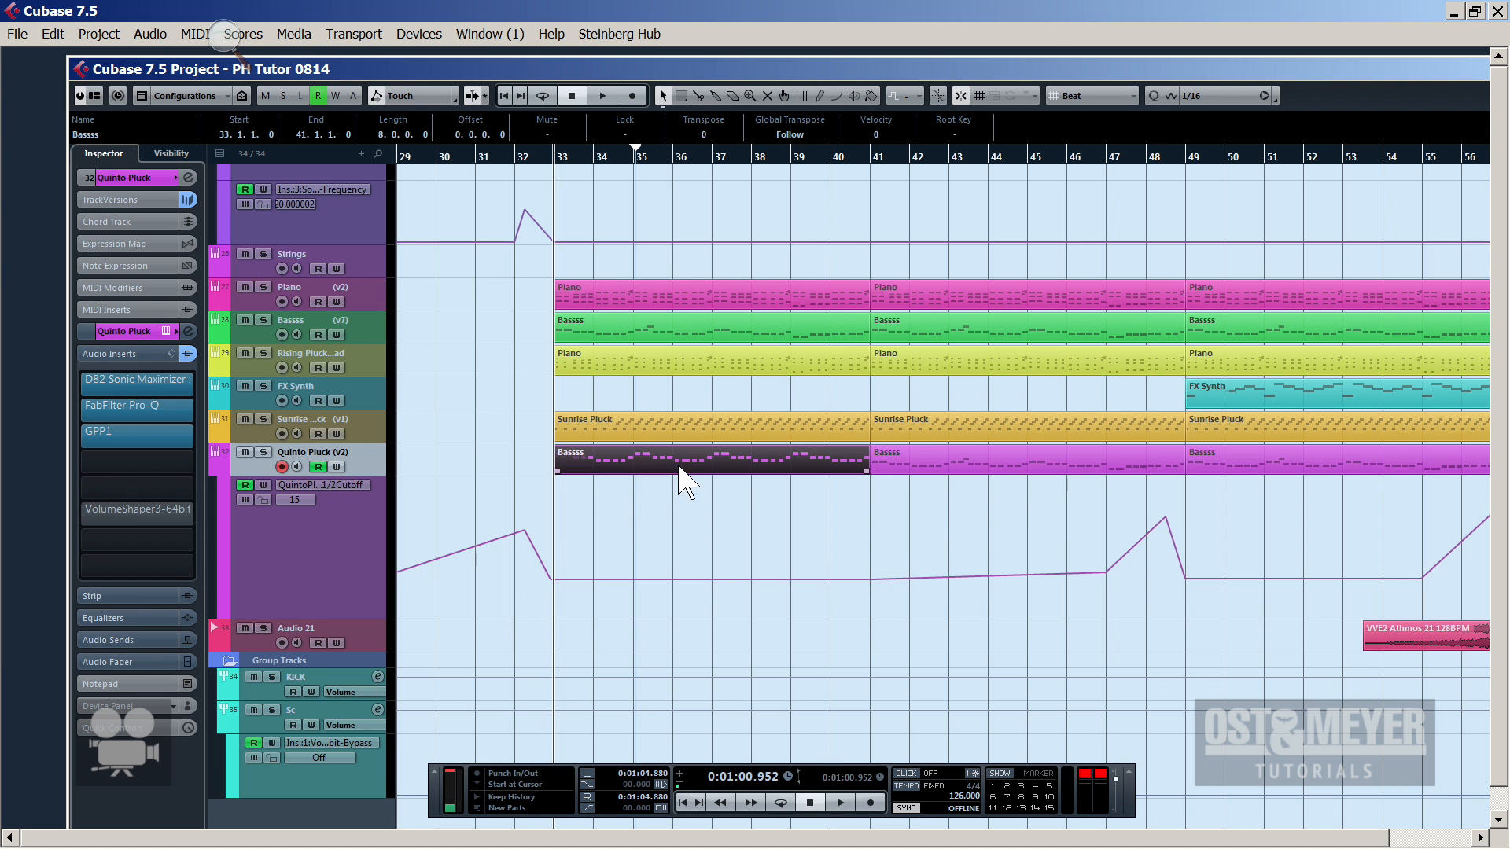
Delete the old Quinto Pluck clips after bar 41 and duplicate the new eight-bar clip three times up to bar 65
{"action": "left_click", "coordinate": [1013, 469]}
{"action": "key", "text": "Delete"}
{"action": "left_click_drag", "start_coordinate": [860, 155], "coordinate": [810, 87]}
{"action": "key", "text": "Delete"}
{"action": "key", "text": "Delete"}
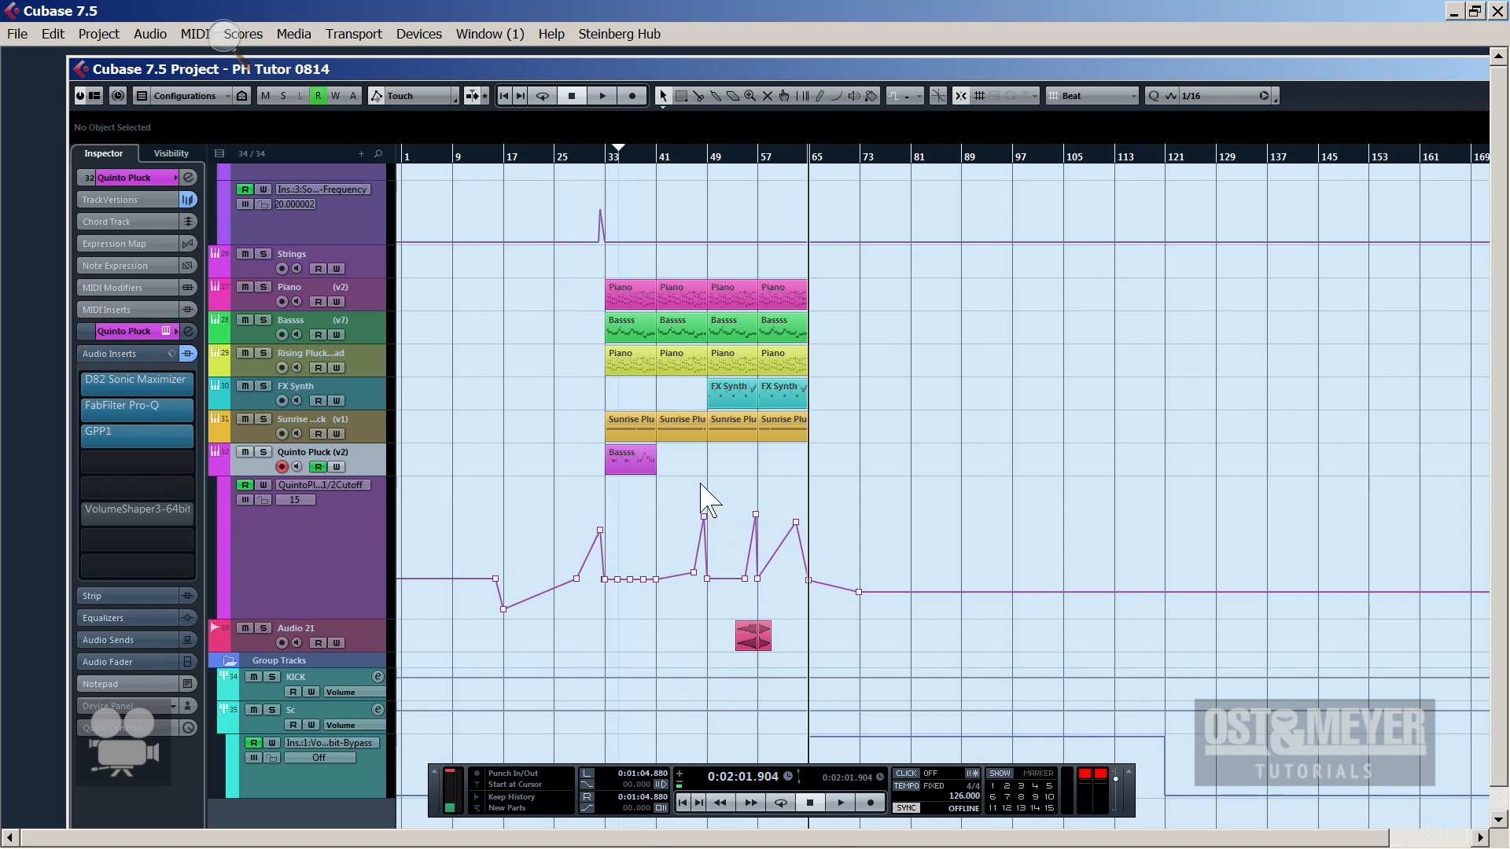
{"action": "left_click", "coordinate": [610, 462]}
{"action": "key", "text": "ctrl+d"}
{"action": "key", "text": "ctrl+d"}
{"action": "key", "text": "ctrl+d"}
Play the arrangement from bar 41, solo the Quinto Pluck track, and stop playback
{"action": "key", "text": "space"}
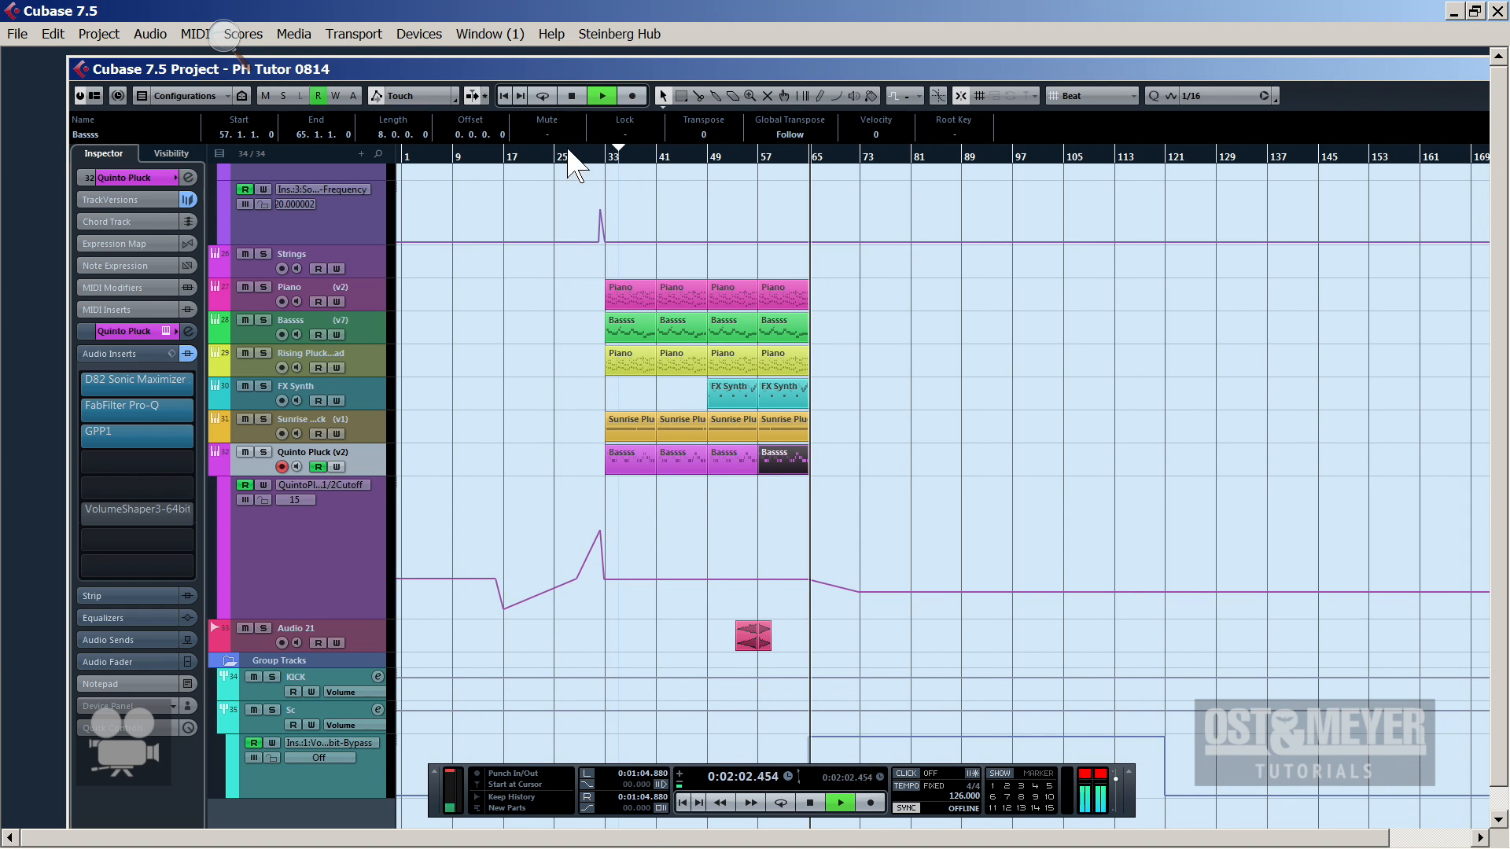
{"action": "left_click", "coordinate": [661, 157]}
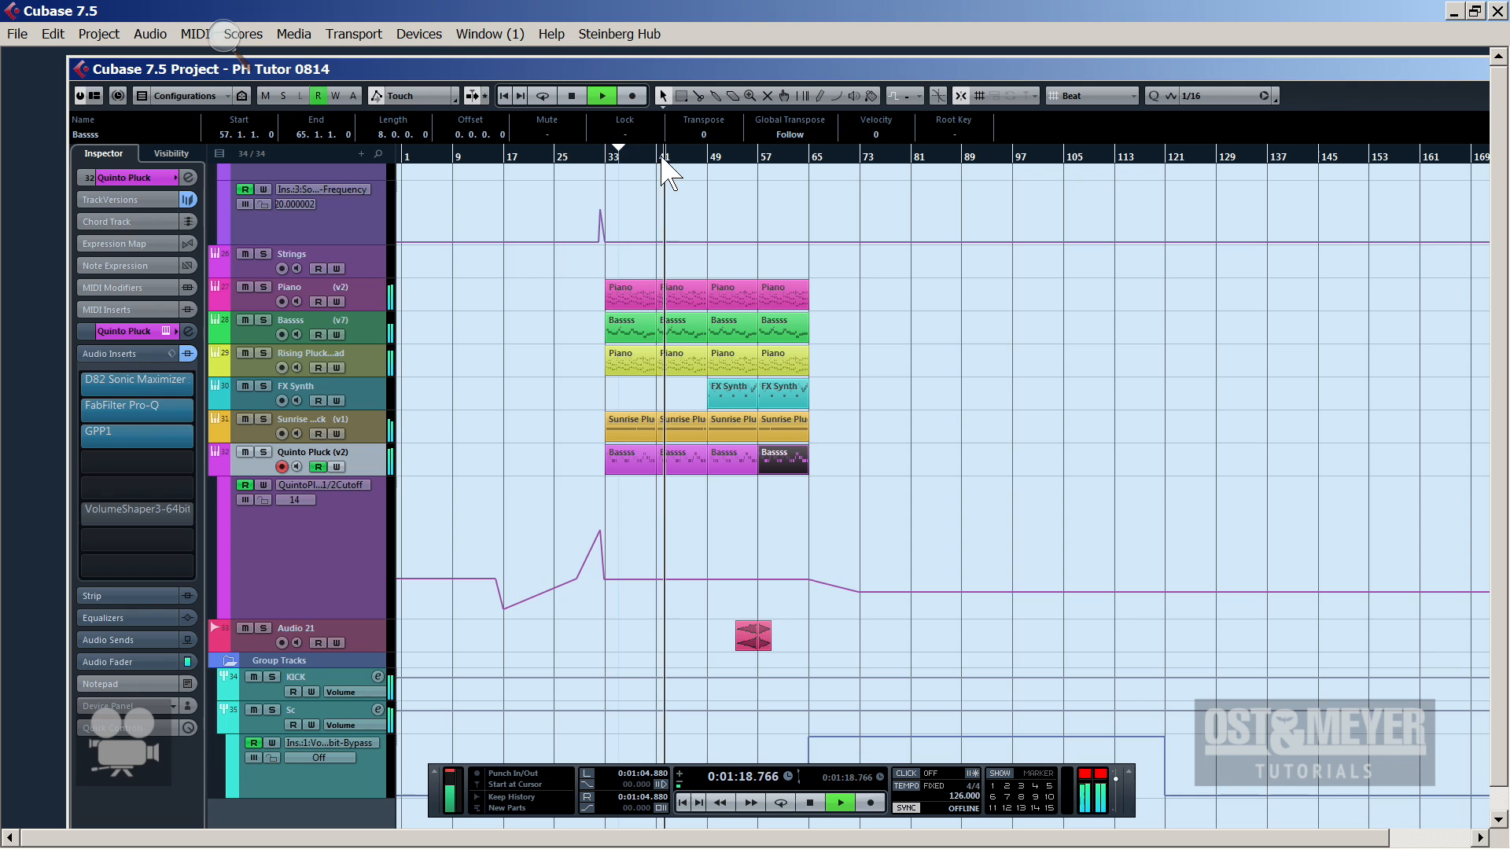
{"action": "key", "text": "s"}
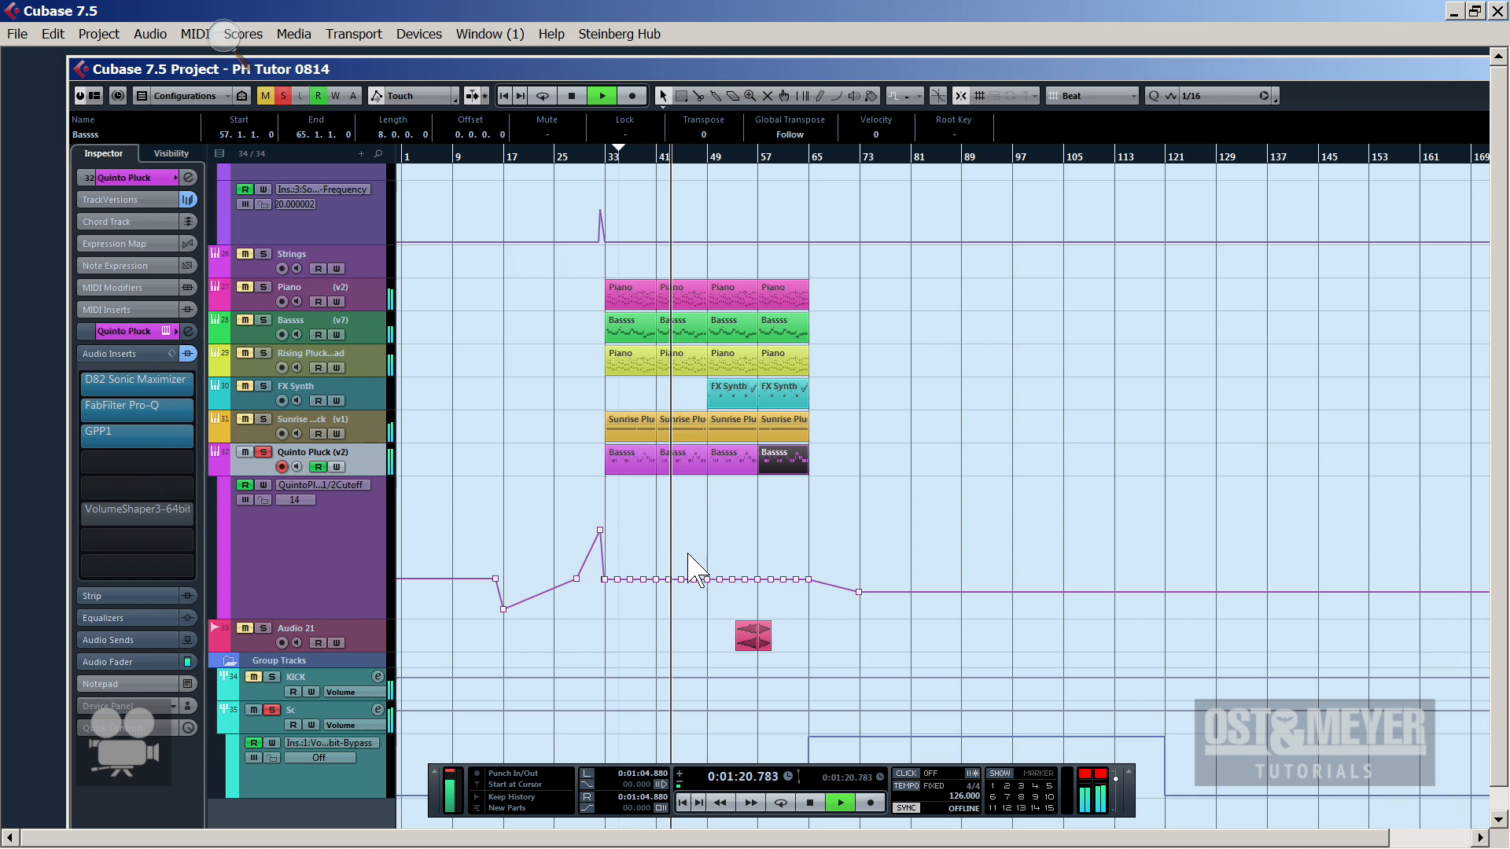
{"action": "key", "text": "space"}
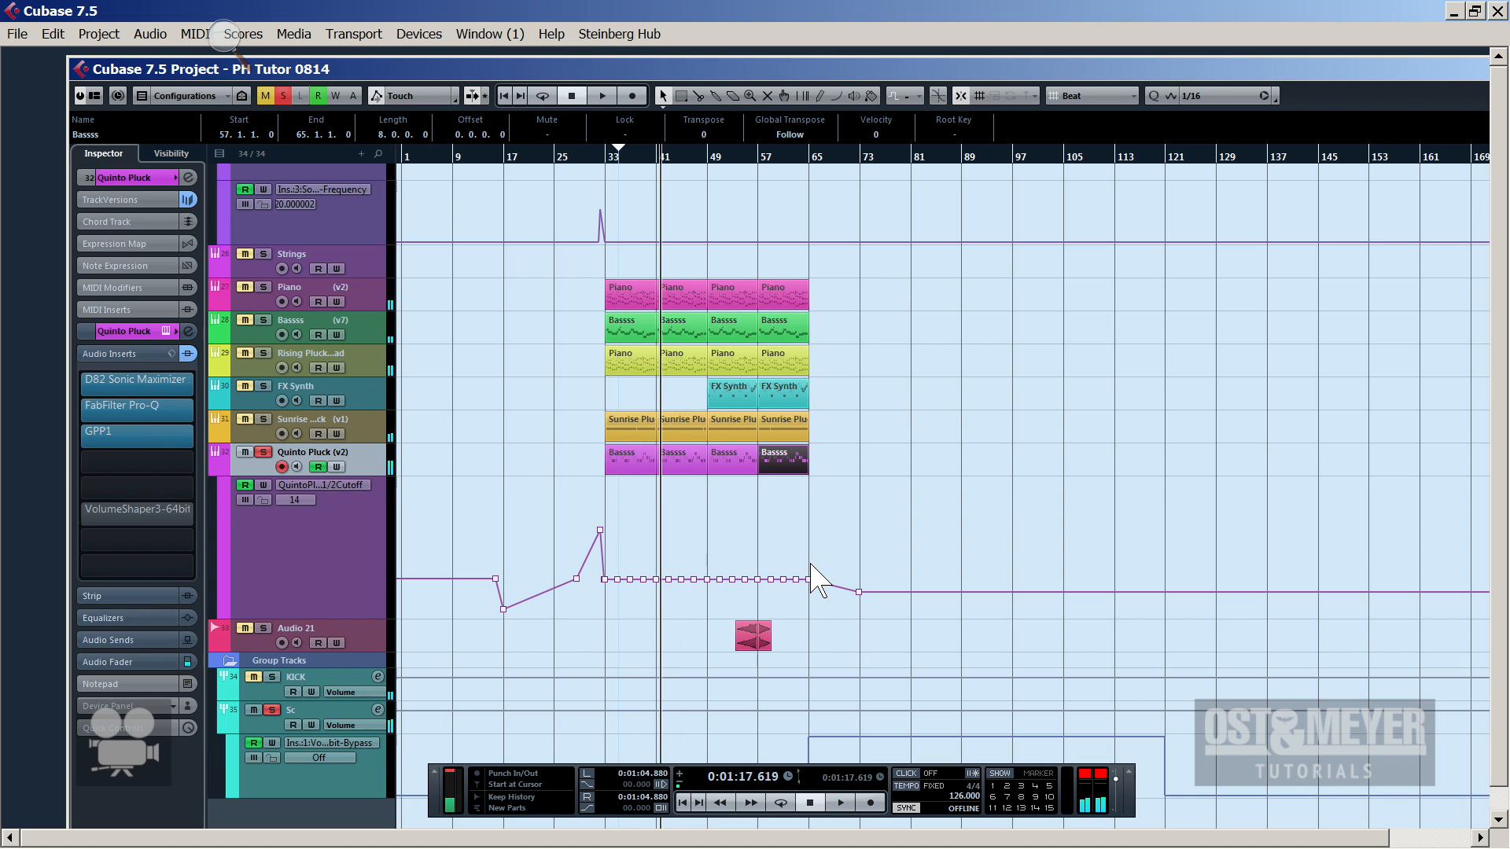
Delete the Quinto Pluck cutoff automation points from bar 35 to 65 and add one at 64.3.1.0 with value 27.59
{"action": "left_click_drag", "start_coordinate": [817, 556], "coordinate": [616, 619]}
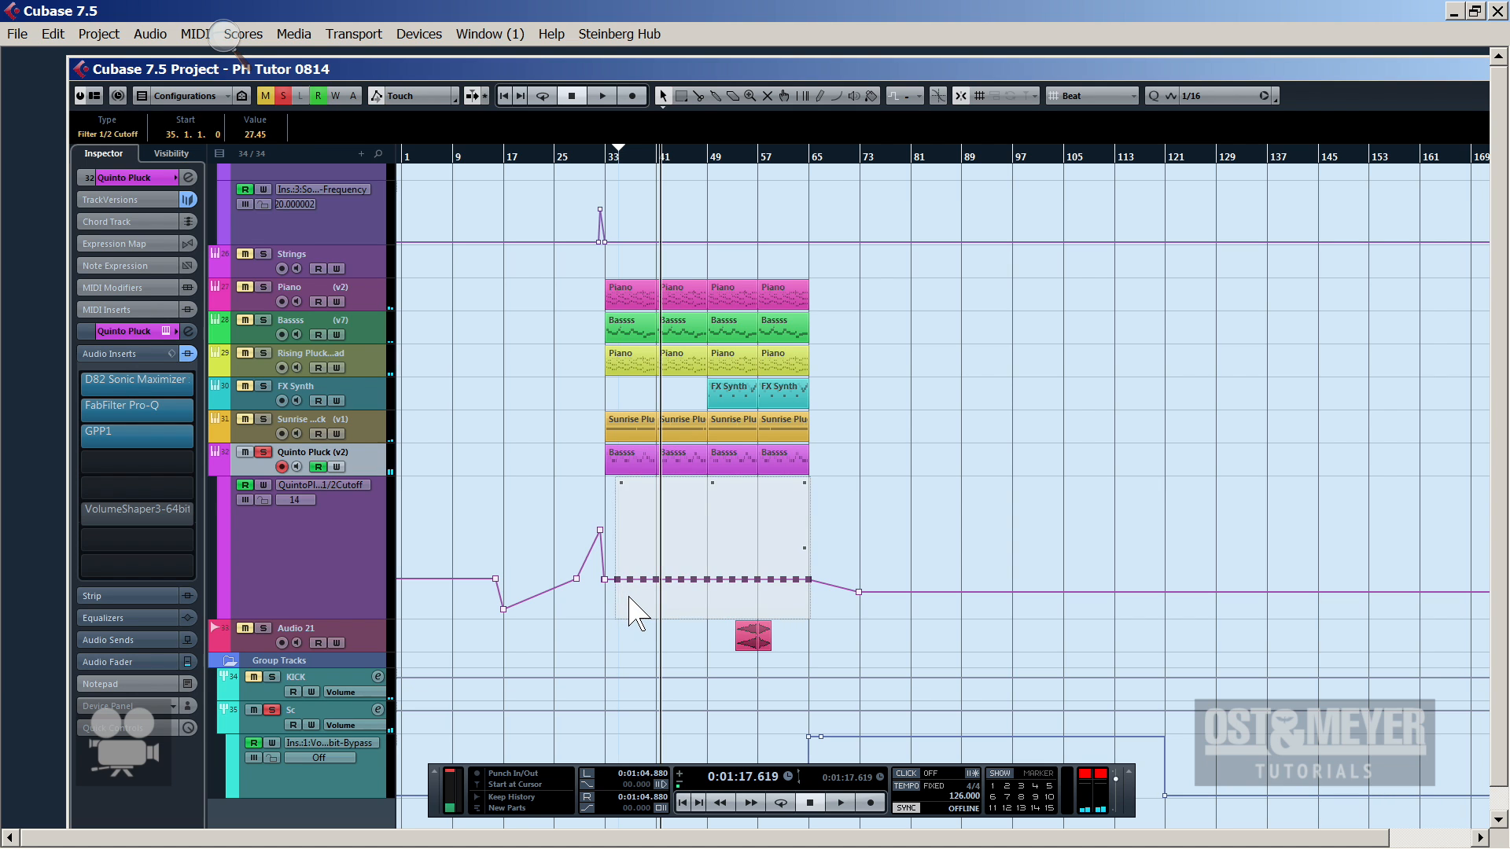
{"action": "key", "text": "Delete"}
{"action": "left_click_drag", "start_coordinate": [755, 586], "coordinate": [806, 581]}
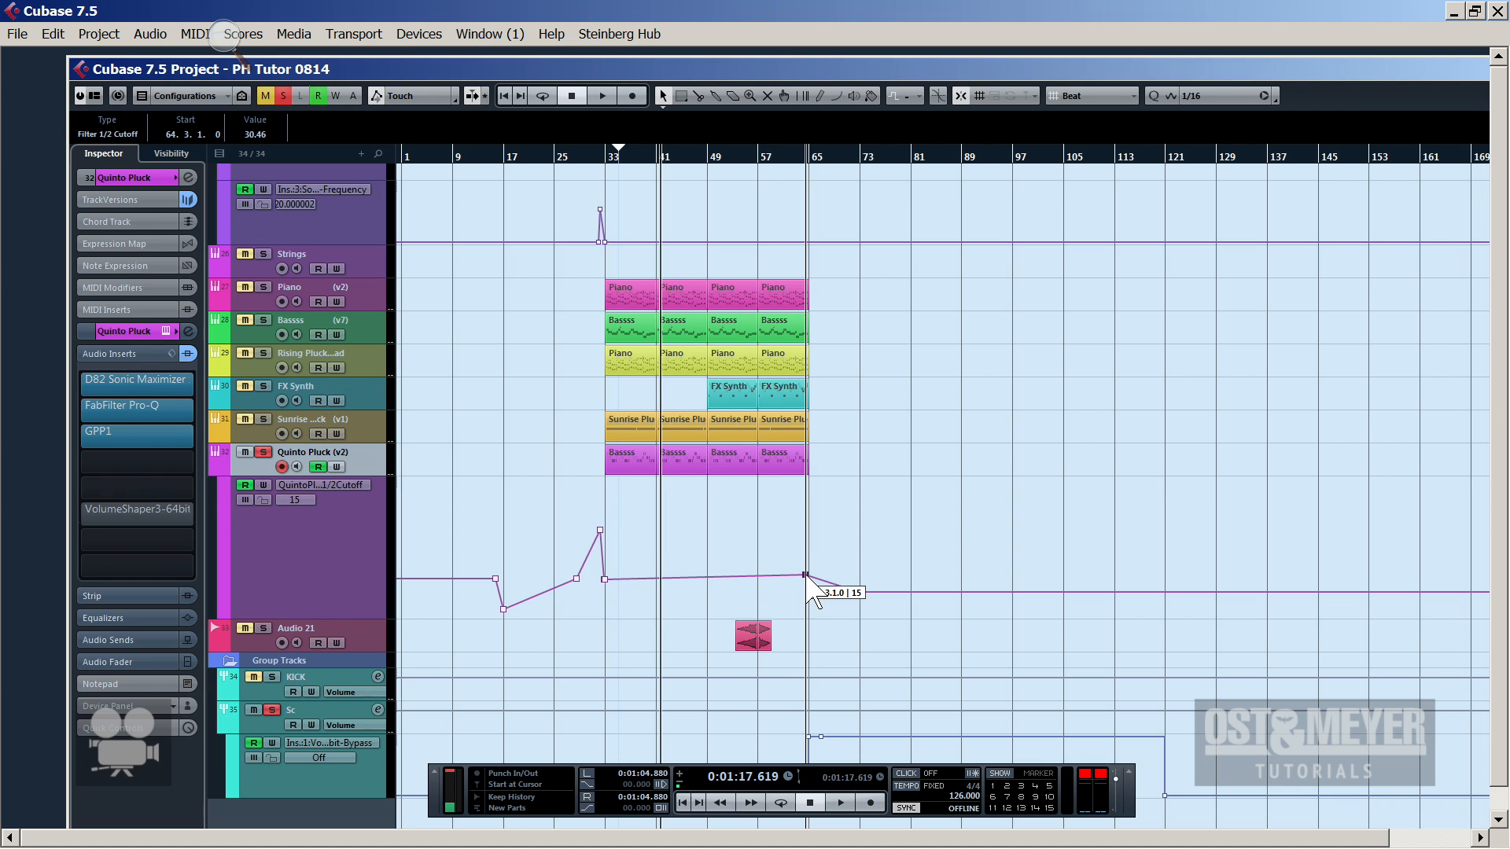
Zoom in on the arrangement and replay the soloed Quinto Pluck part from about bar 36
{"action": "left_click_drag", "start_coordinate": [668, 164], "coordinate": [598, 246]}
{"action": "key", "text": "space"}
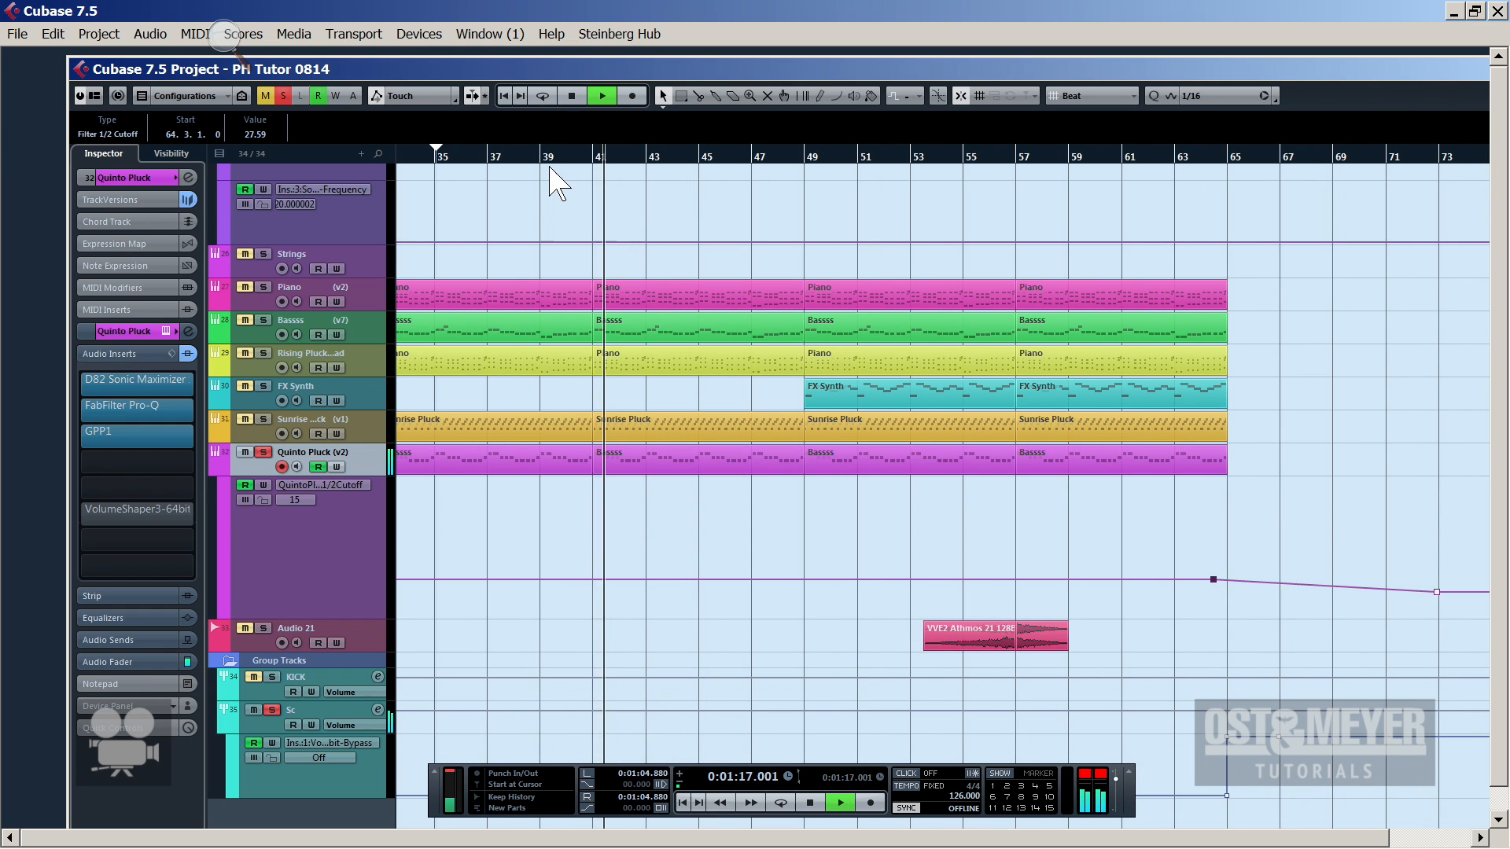
{"action": "left_click_drag", "start_coordinate": [530, 163], "coordinate": [466, 164]}
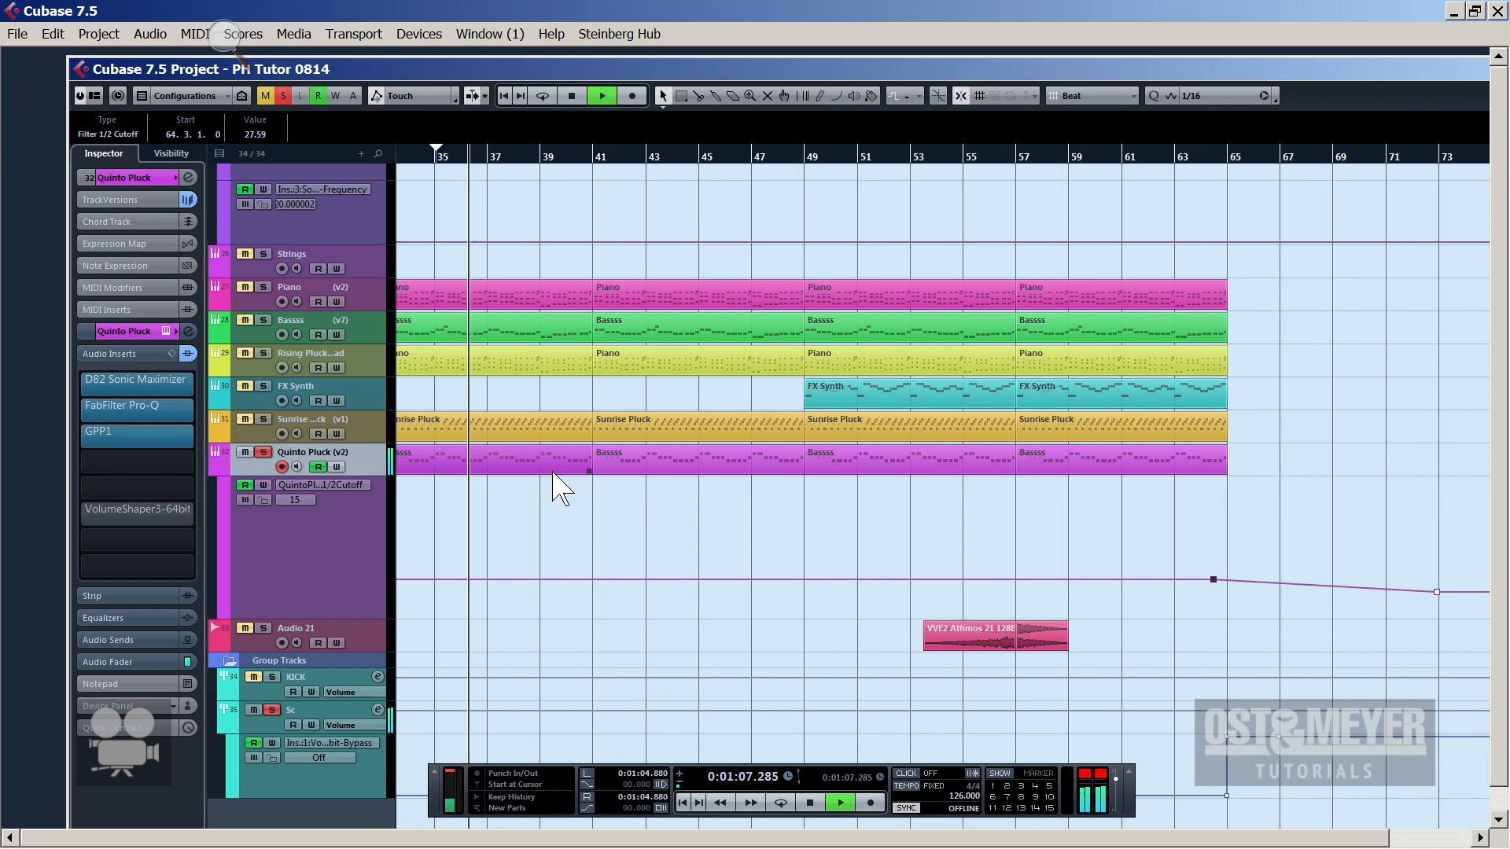
Shape a rising Quinto Pluck cutoff curve from bar 37 through 35.63 at bar 39 to 54.60 at bar 41, with a drop after it
{"action": "left_click", "coordinate": [487, 579]}
{"action": "left_click", "coordinate": [594, 579]}
{"action": "left_click", "coordinate": [572, 579]}
{"action": "left_click_drag", "start_coordinate": [571, 580], "coordinate": [592, 543]}
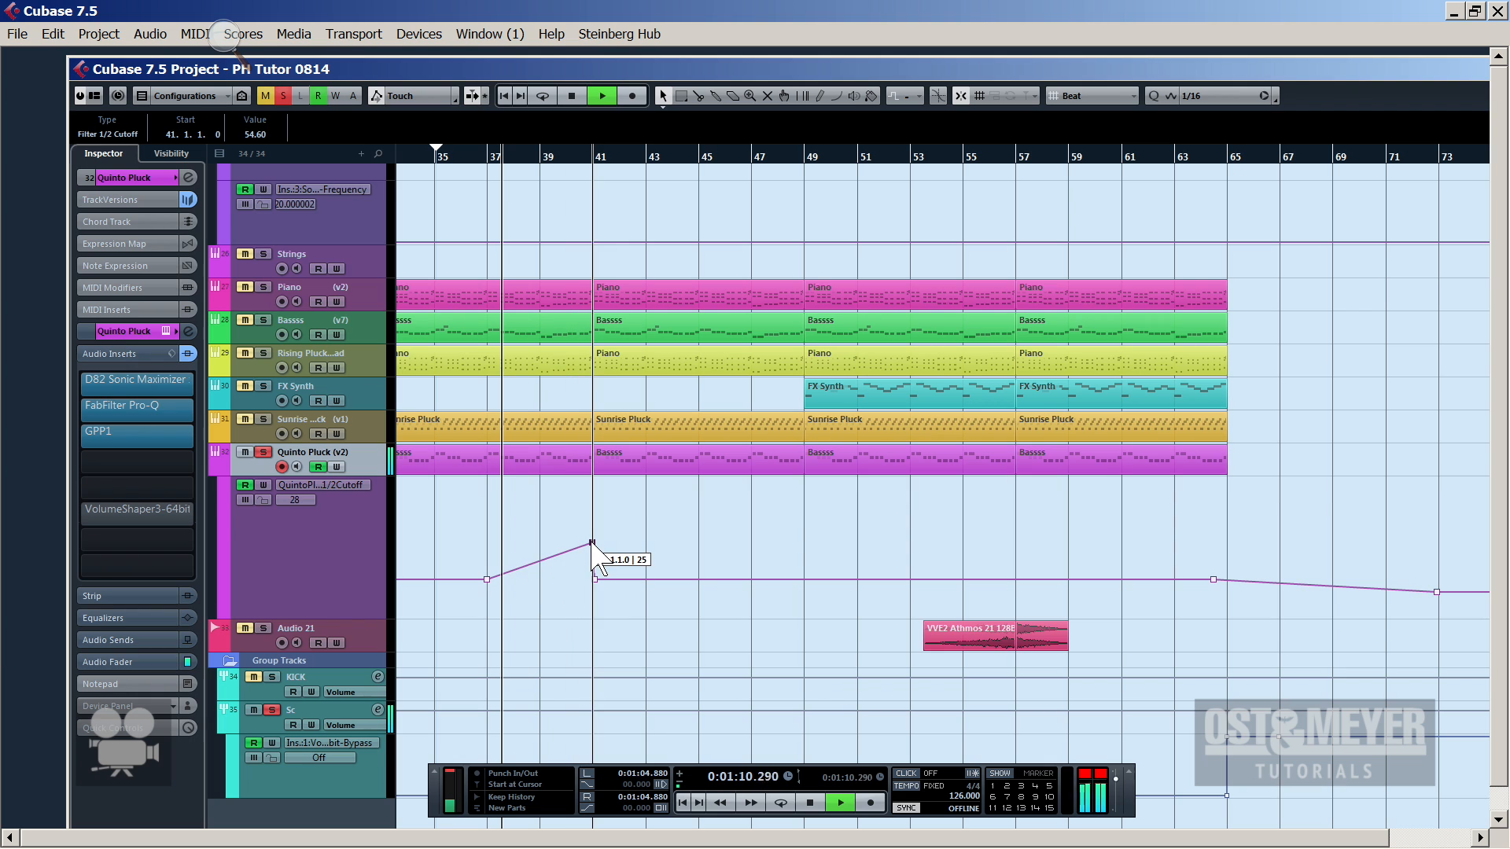
{"action": "left_click", "coordinate": [544, 566]}
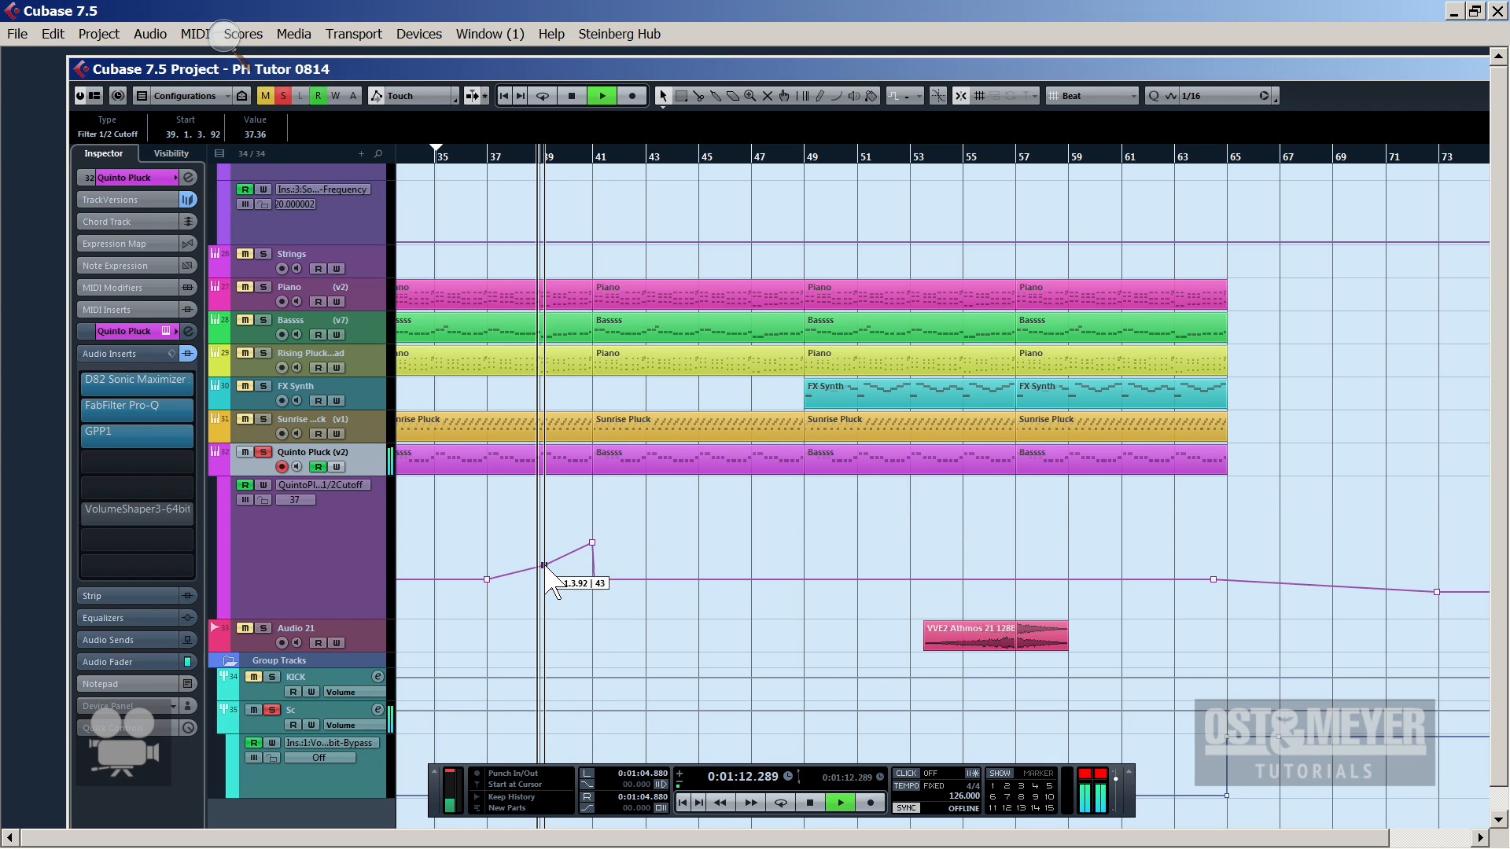
{"action": "left_click_drag", "start_coordinate": [544, 573], "coordinate": [541, 567]}
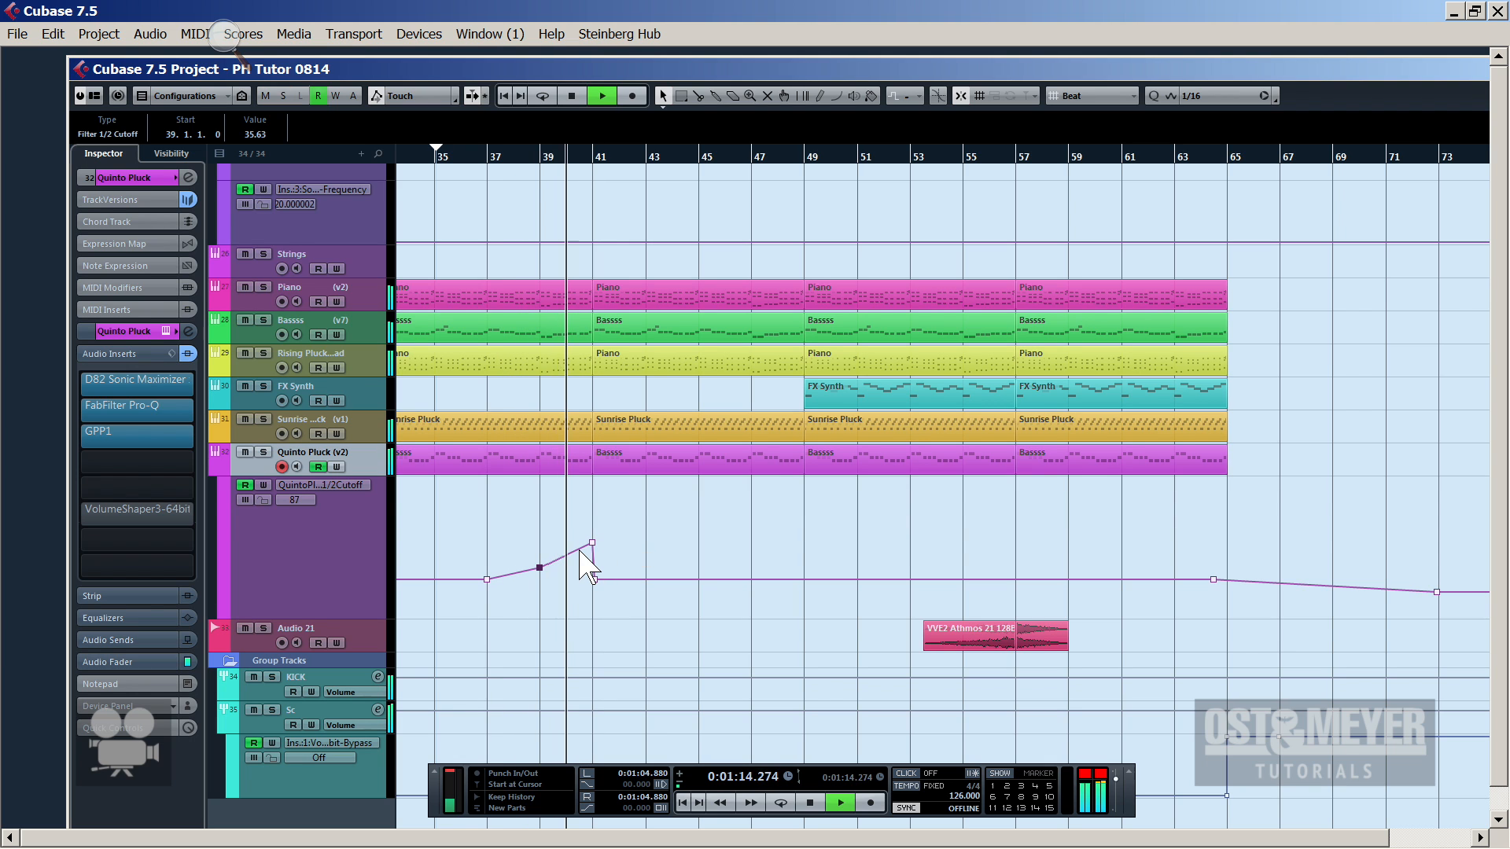
Stop playback and move the Quinto Pluck cutoff peak to about half a bar before bar 41, making the following drop more gradual
{"action": "key", "text": "space"}
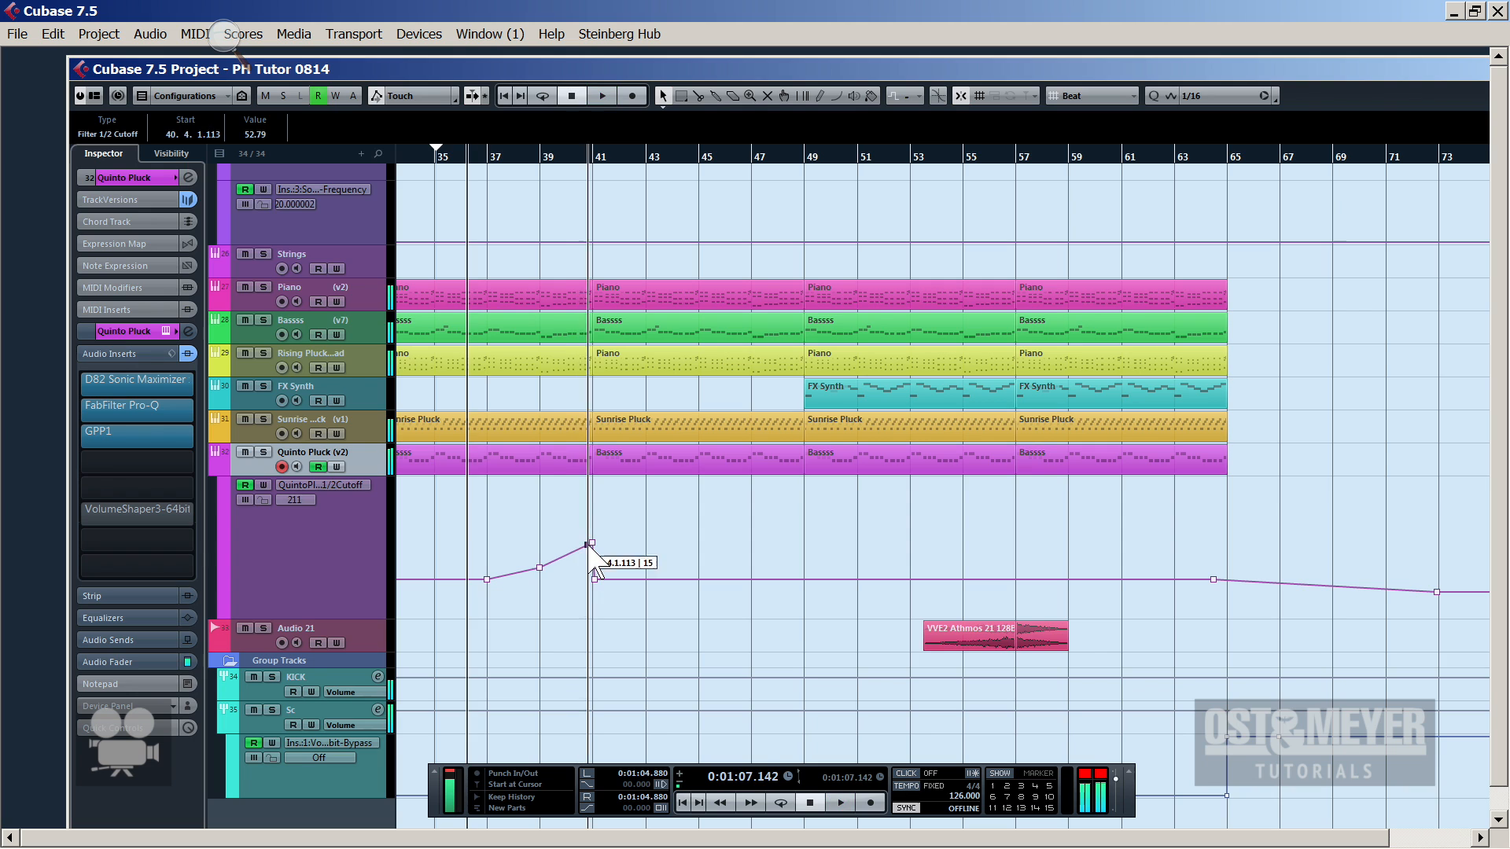
{"action": "left_click", "coordinate": [573, 543]}
{"action": "left_click_drag", "start_coordinate": [576, 548], "coordinate": [612, 564]}
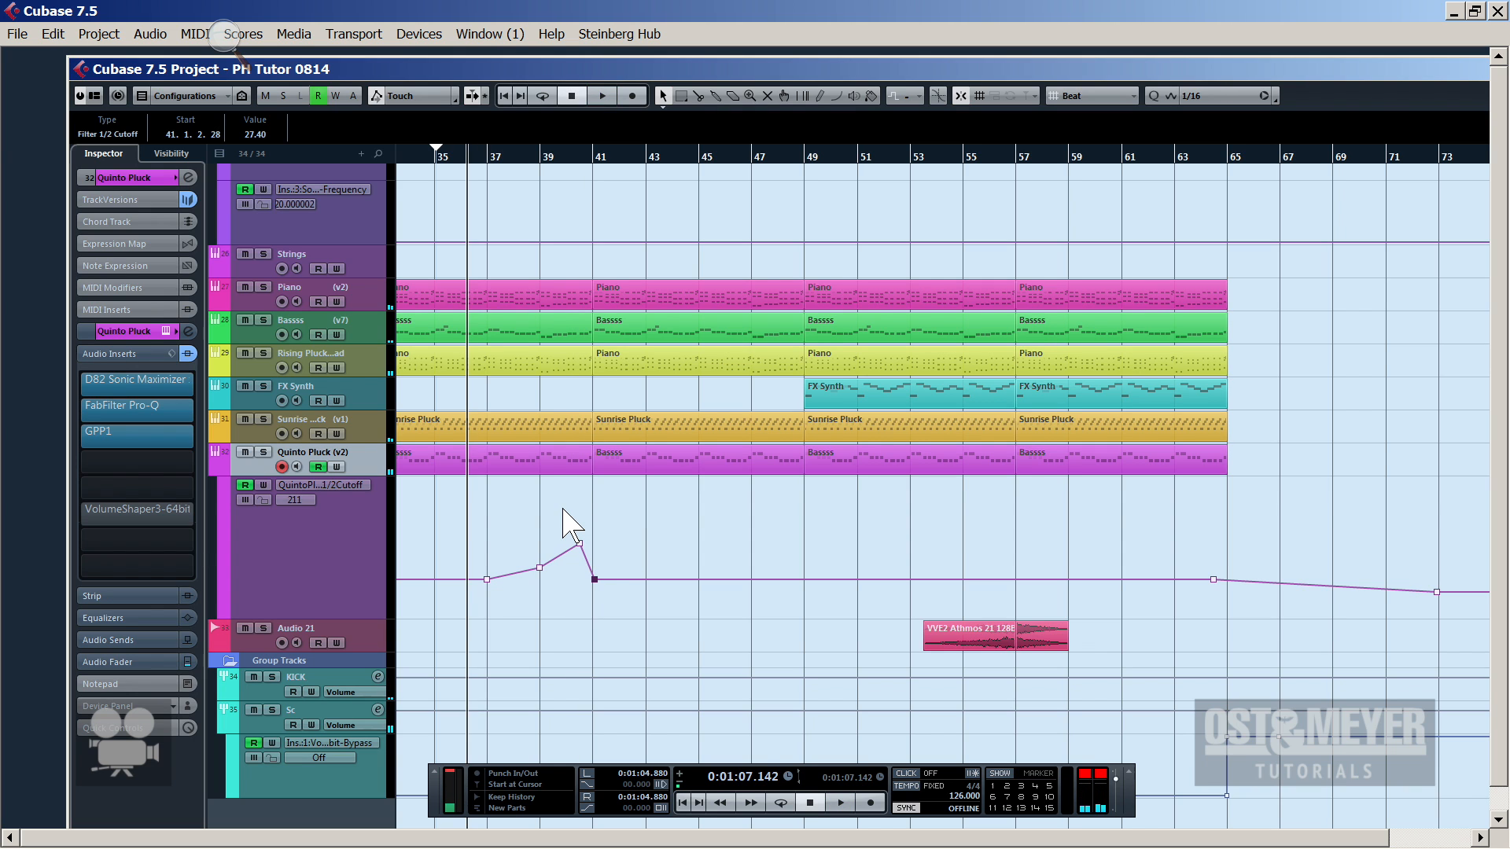
Select the Sunrise Pluck track and stop playback
{"action": "left_click", "coordinate": [259, 427]}
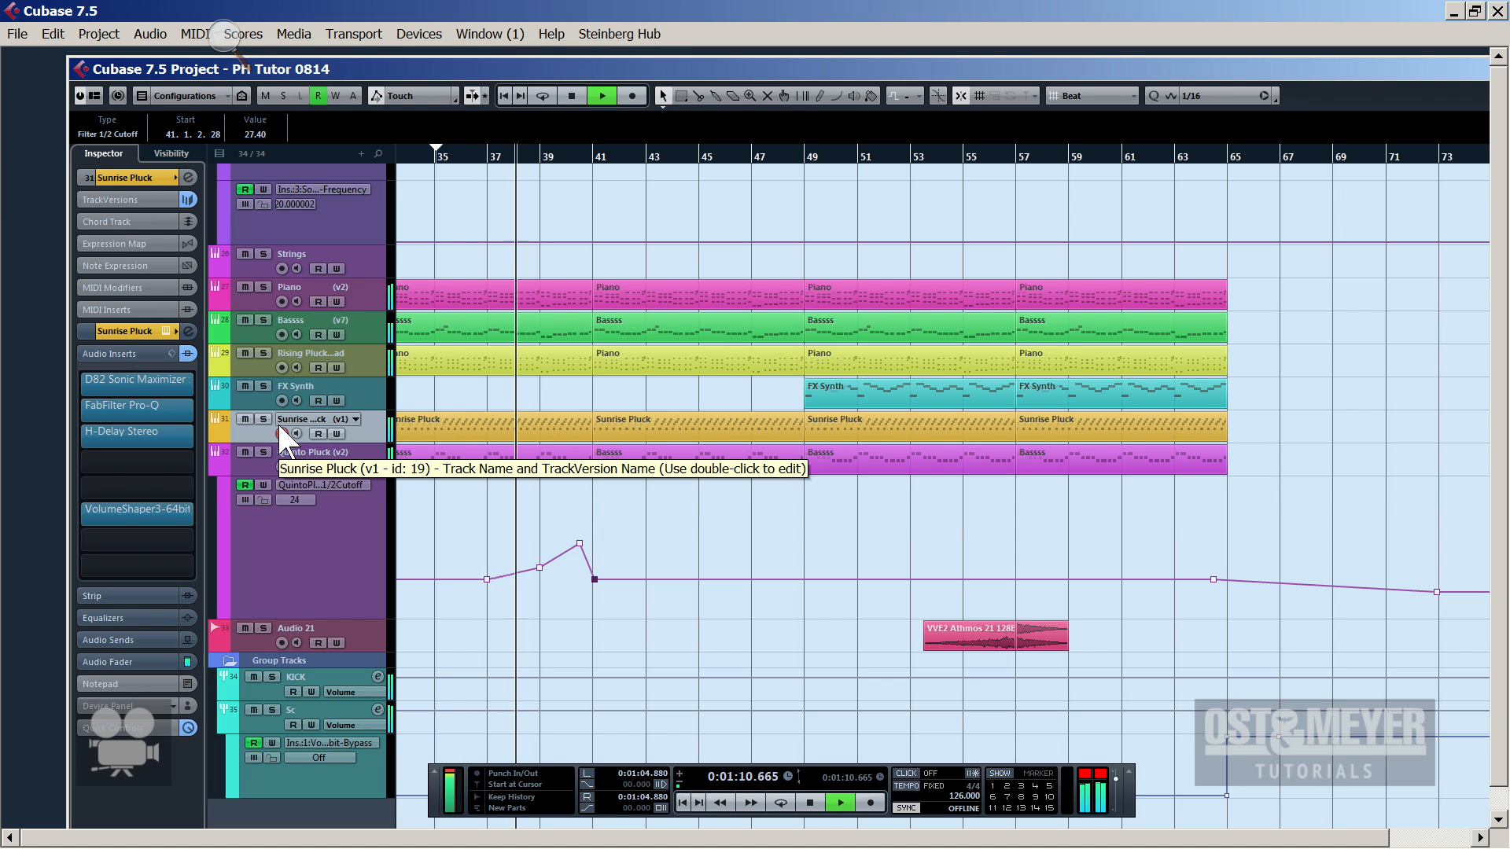
{"action": "key", "text": "space"}
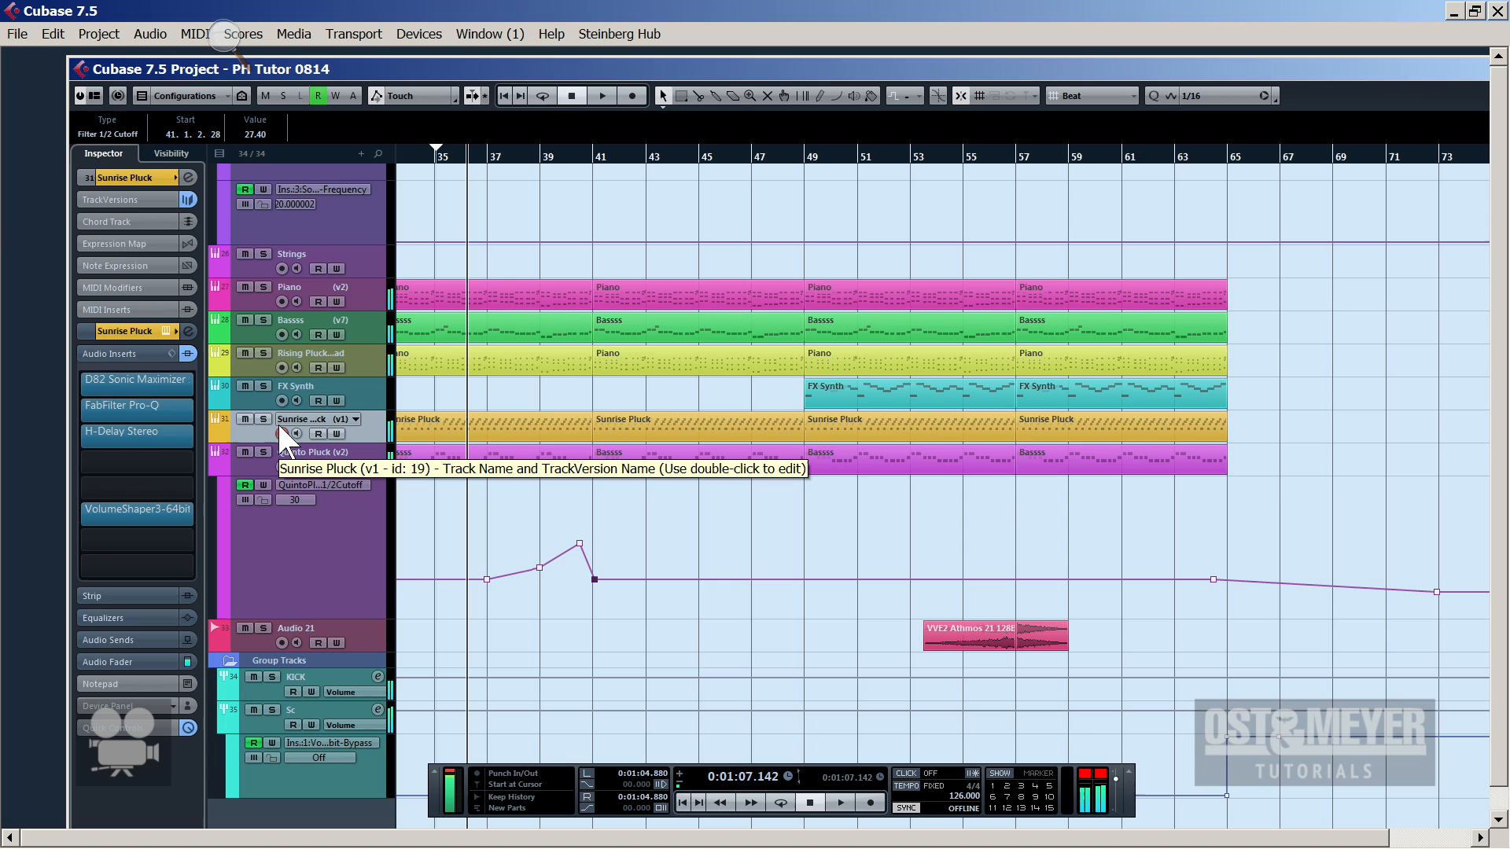